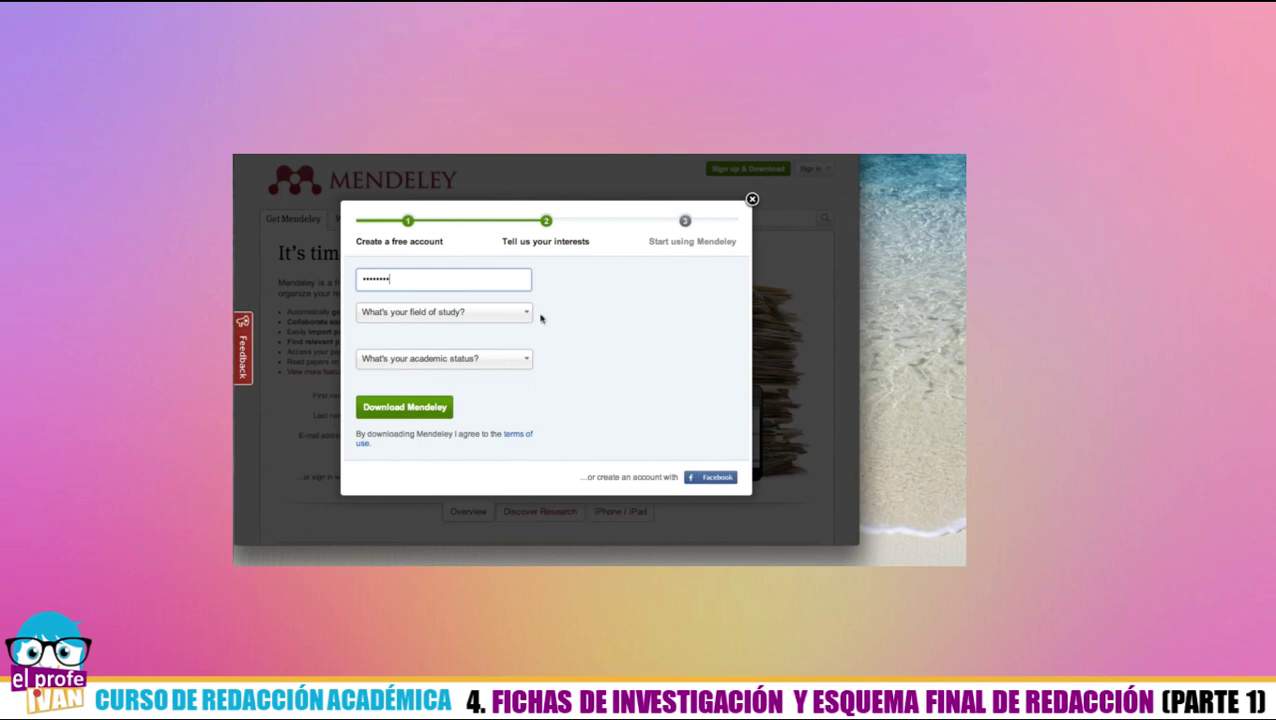
- Choose Arts and Literature as field of study and Post Doc as academic status, then download Mendeley Desktop
click(509, 345)
click(506, 362)
click(496, 401)
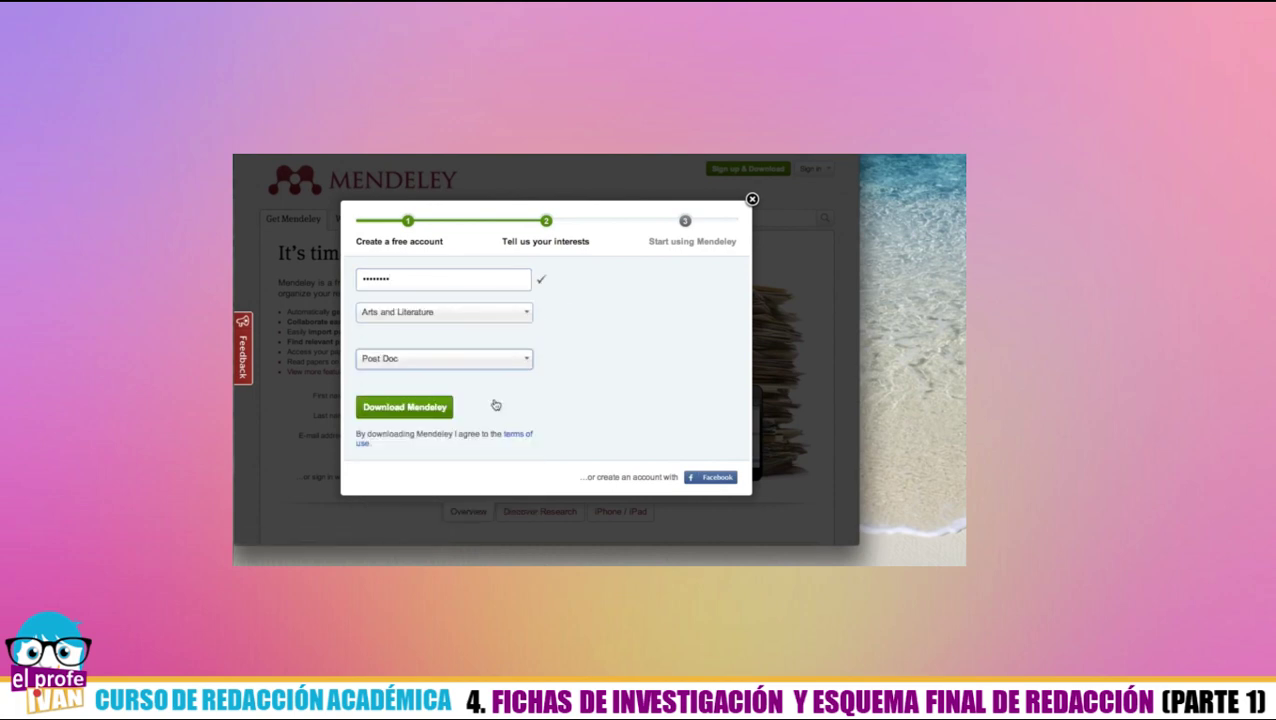
click(445, 407)
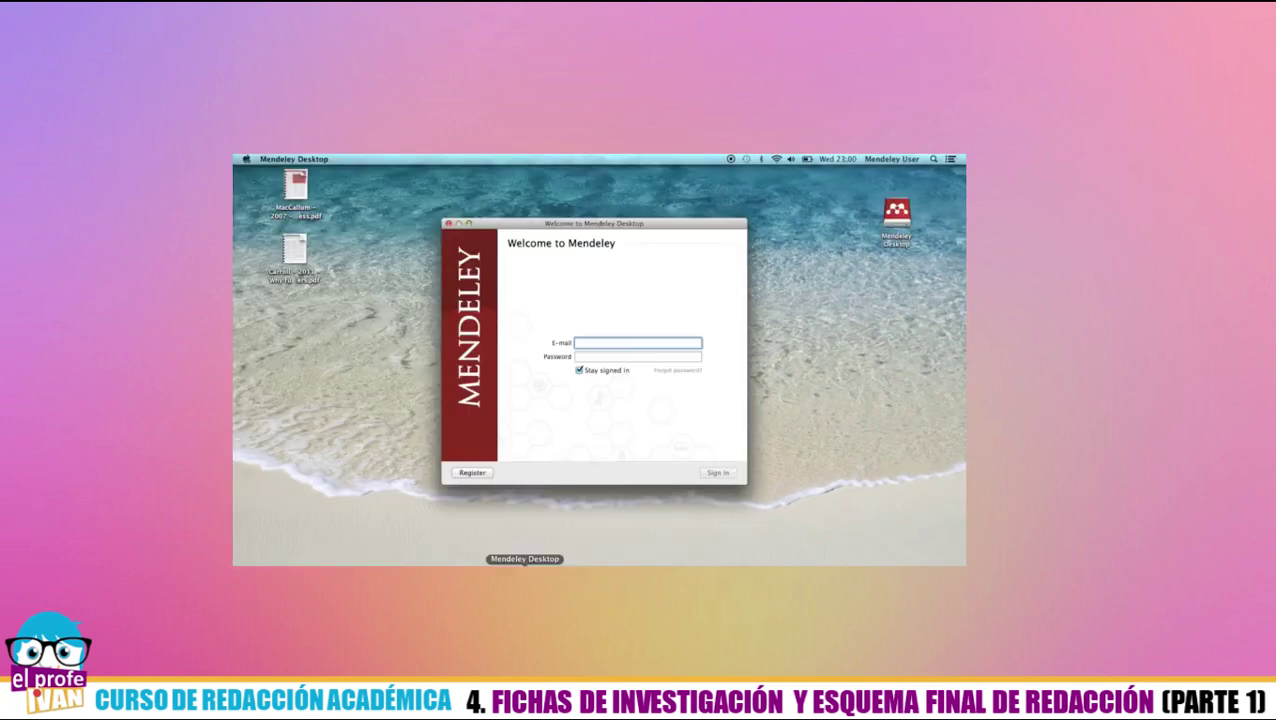
- Sign in to Mendeley Desktop with the account e-mail and password
key(Tab)
text(••••••)
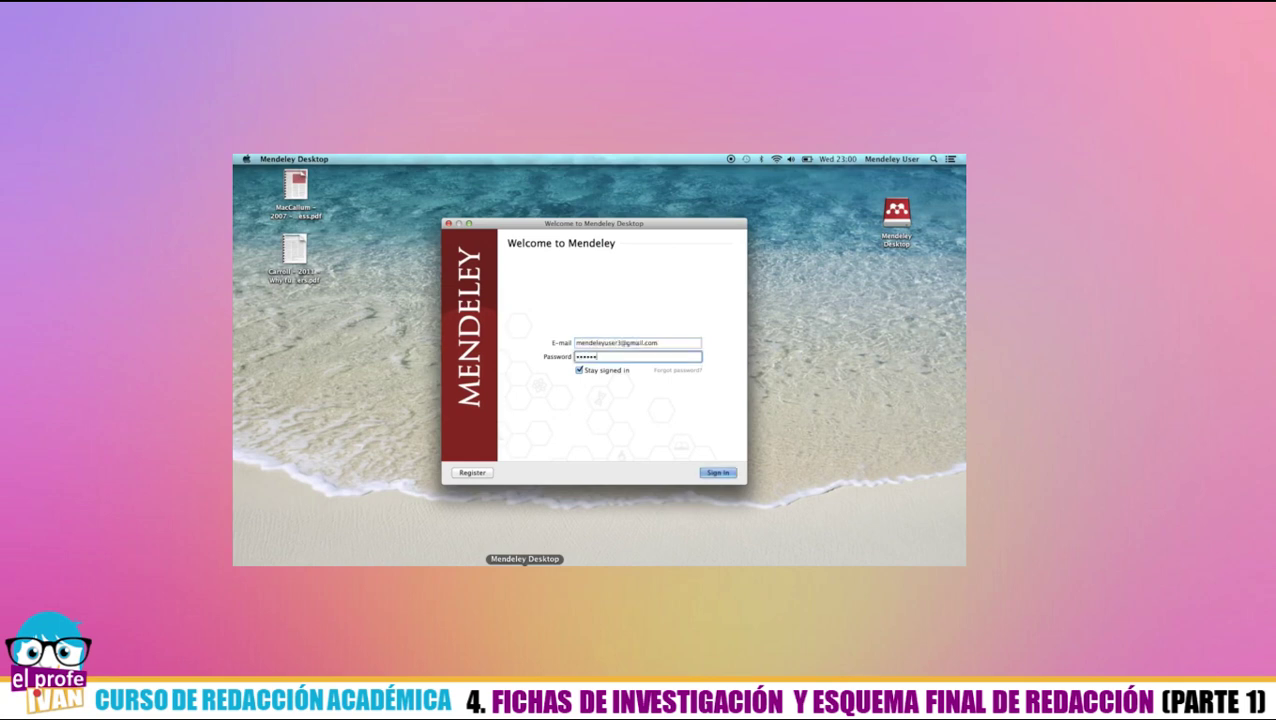
click(717, 472)
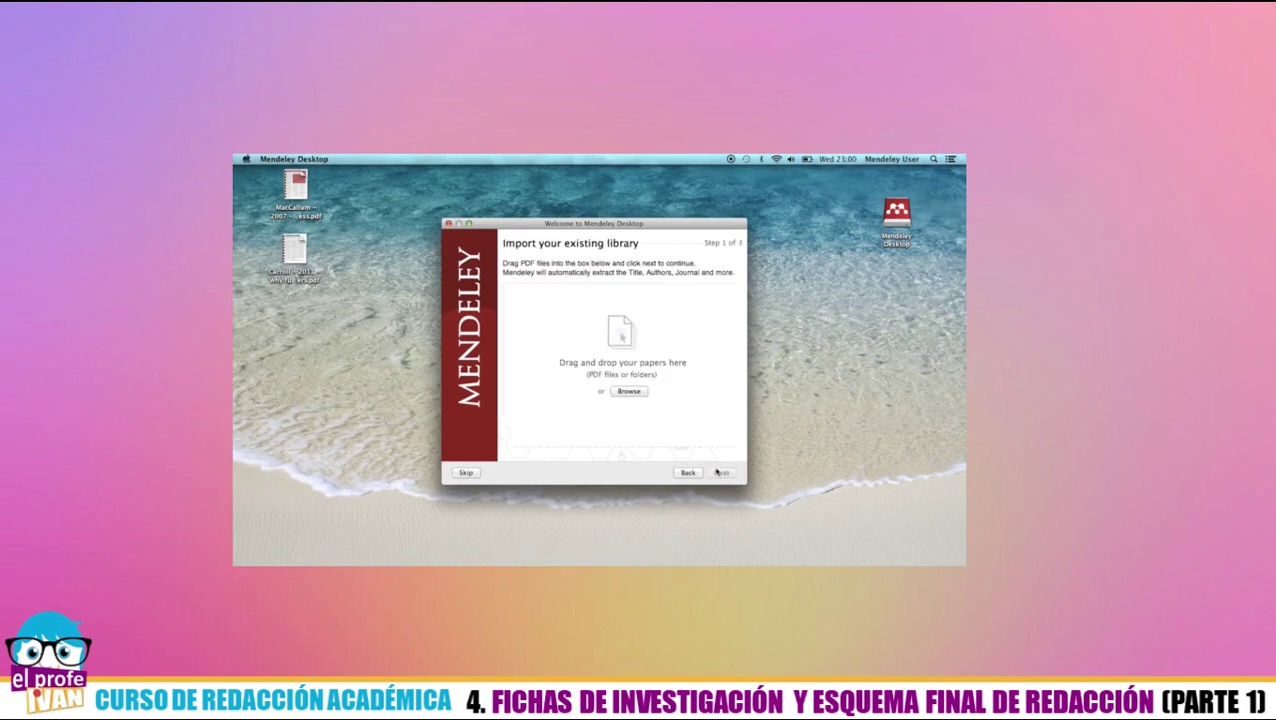
- Import the Carroll PDF and step through the wizard to the library
drag(296, 256, 603, 322)
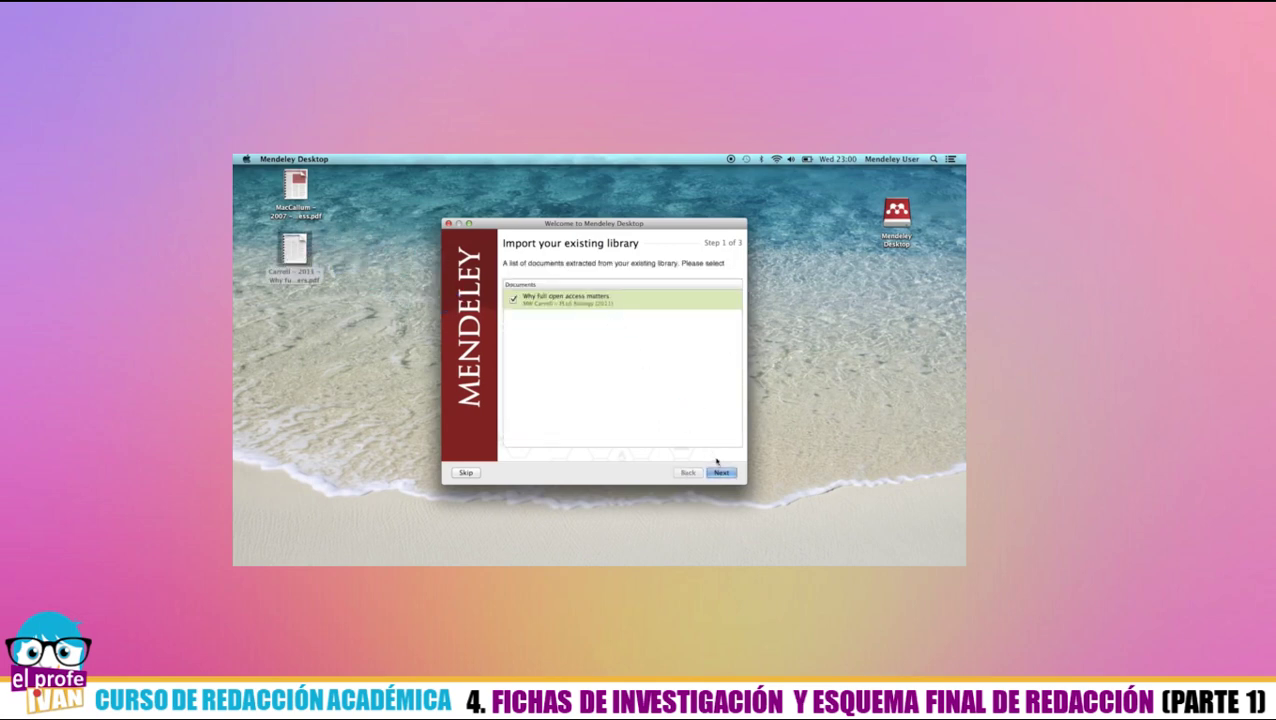
click(722, 473)
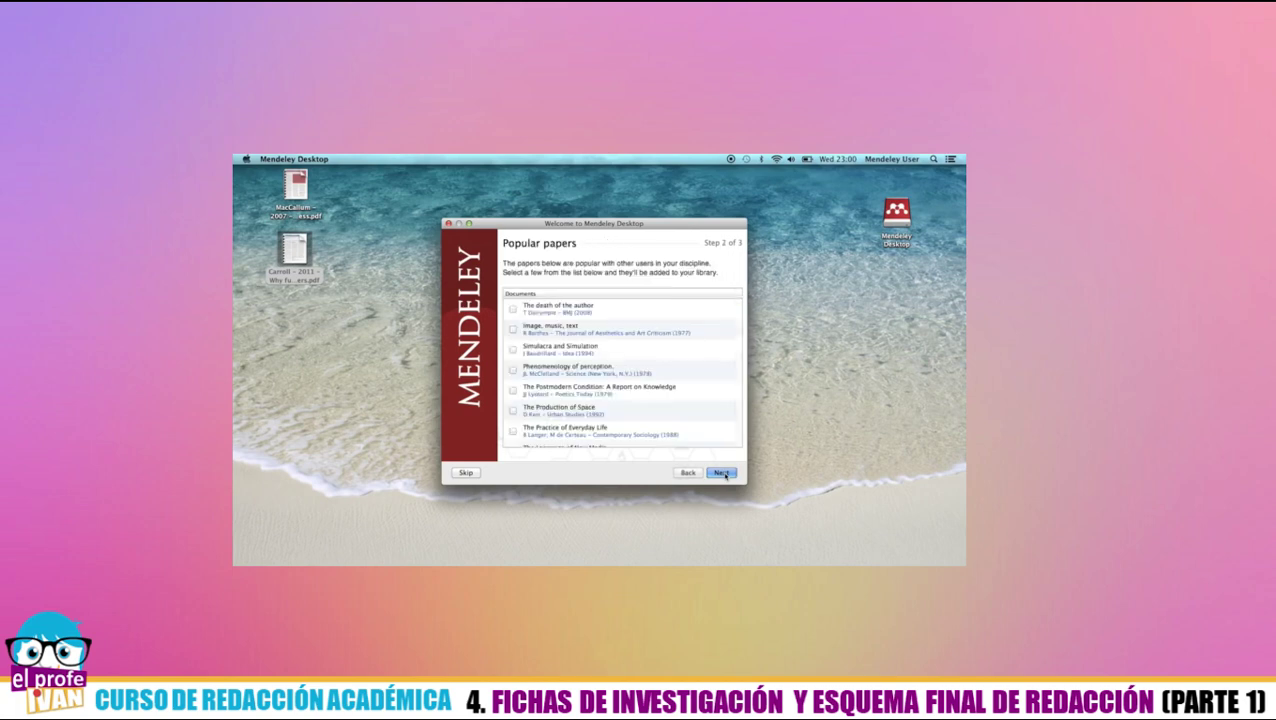
click(723, 473)
click(718, 473)
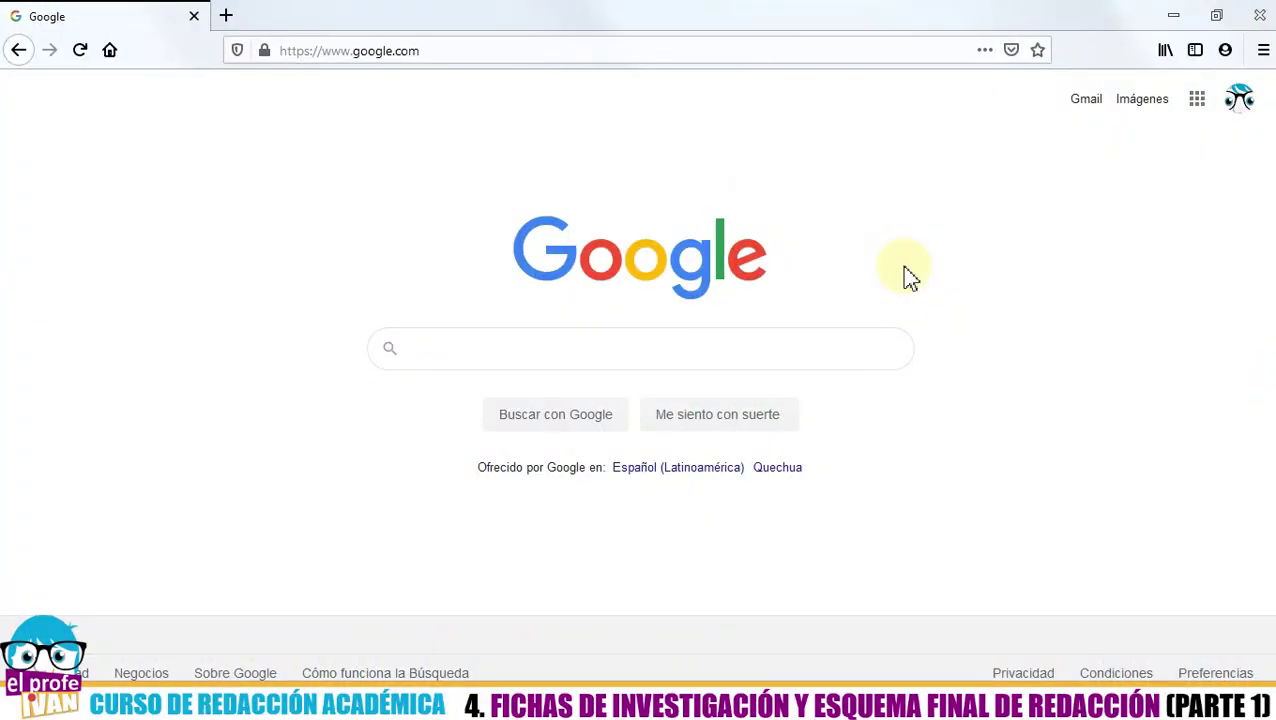
- Search Google for 'mendeley' and go to the Download Mendeley Desktop page
text(mendeley)
key(Escape)
key(Return)
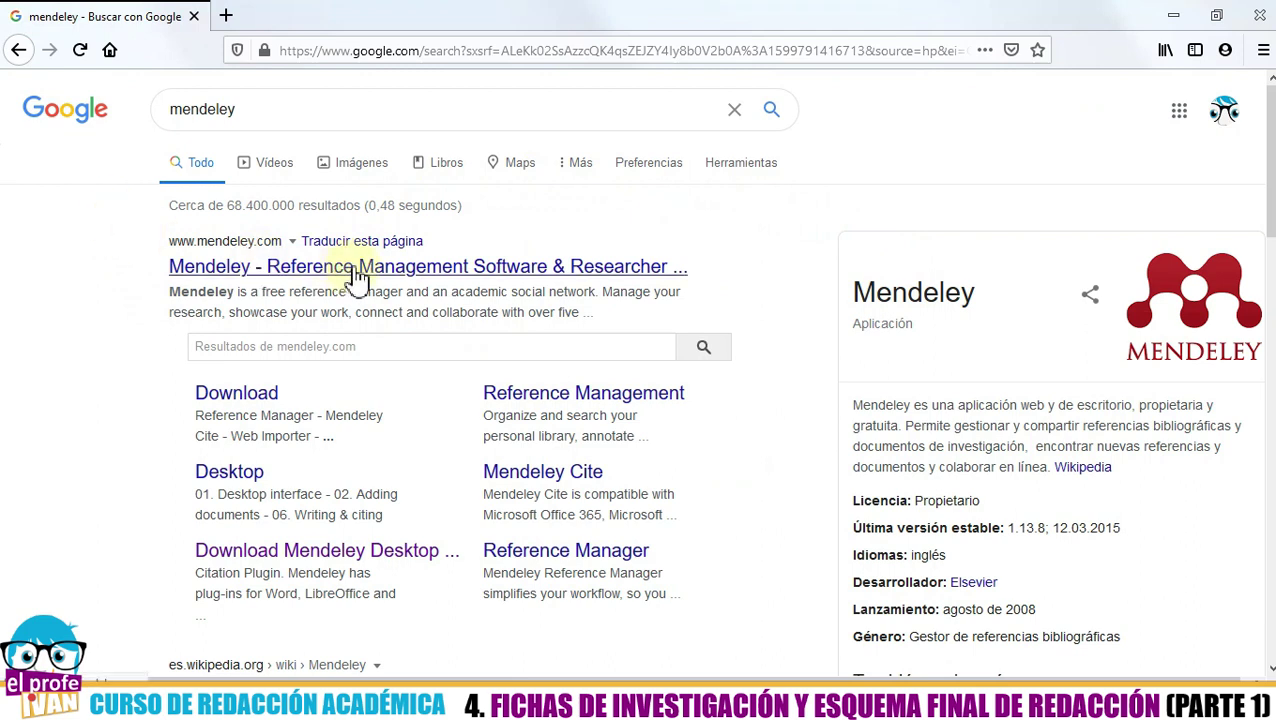
click(182, 266)
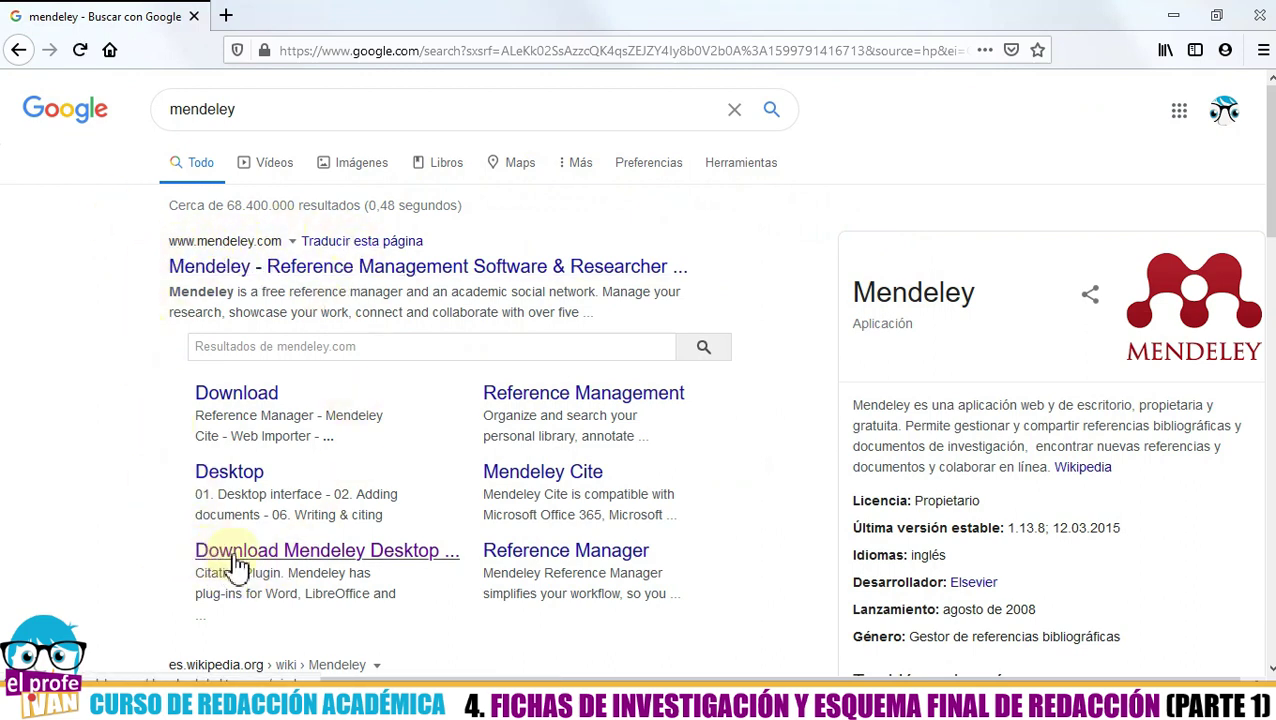
click(322, 558)
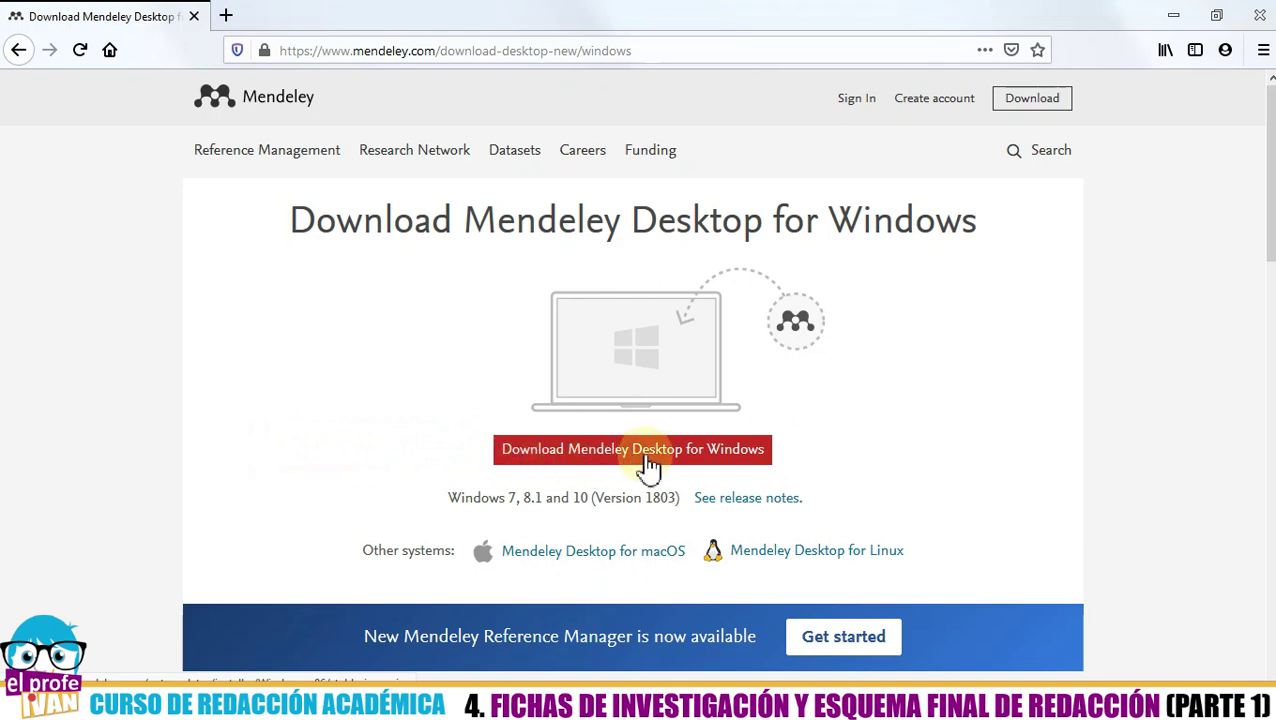
- Save the Mendeley-Desktop-1.19.4-win32.exe installer to the Escritorio folder
click(704, 460)
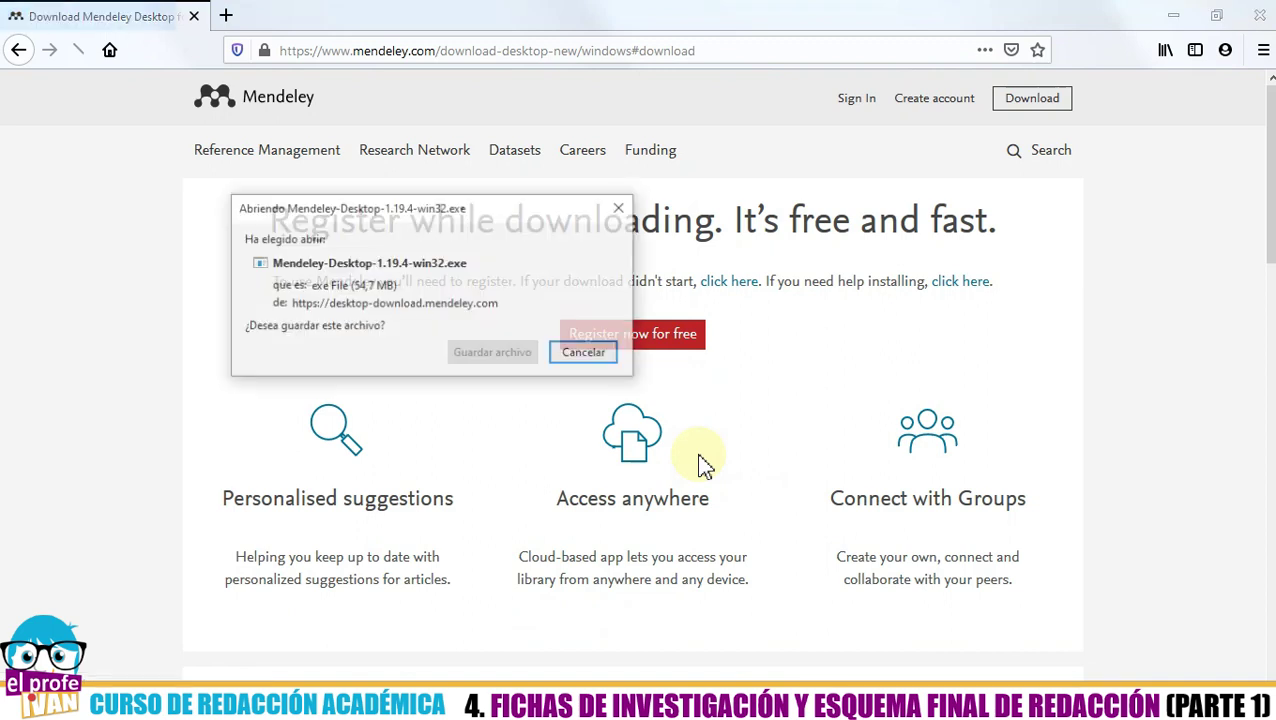
drag(412, 218, 287, 270)
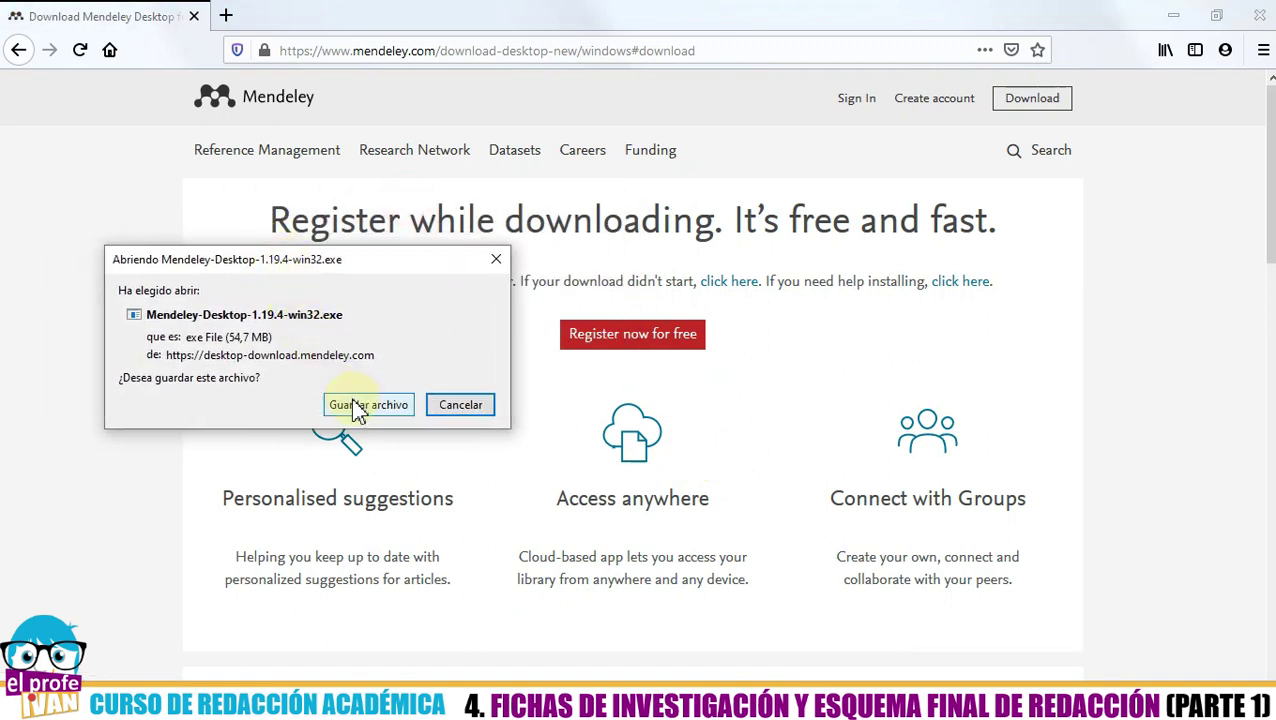
click(355, 408)
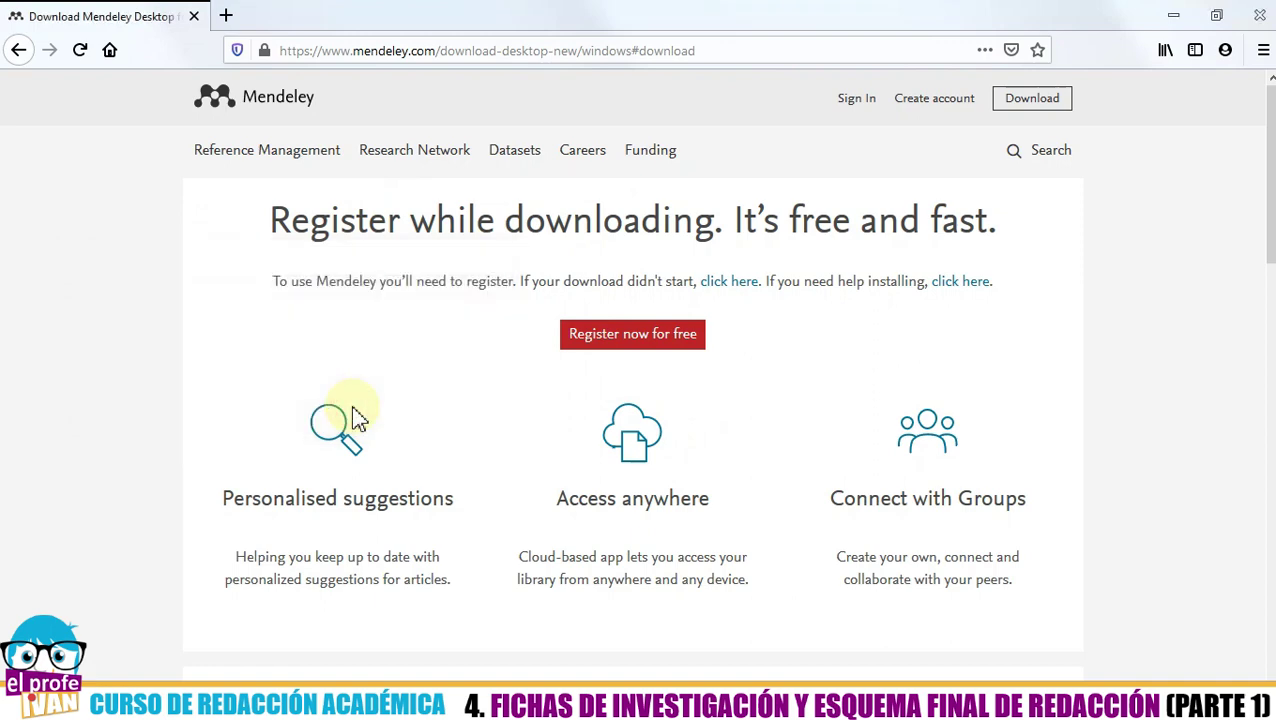
click(155, 306)
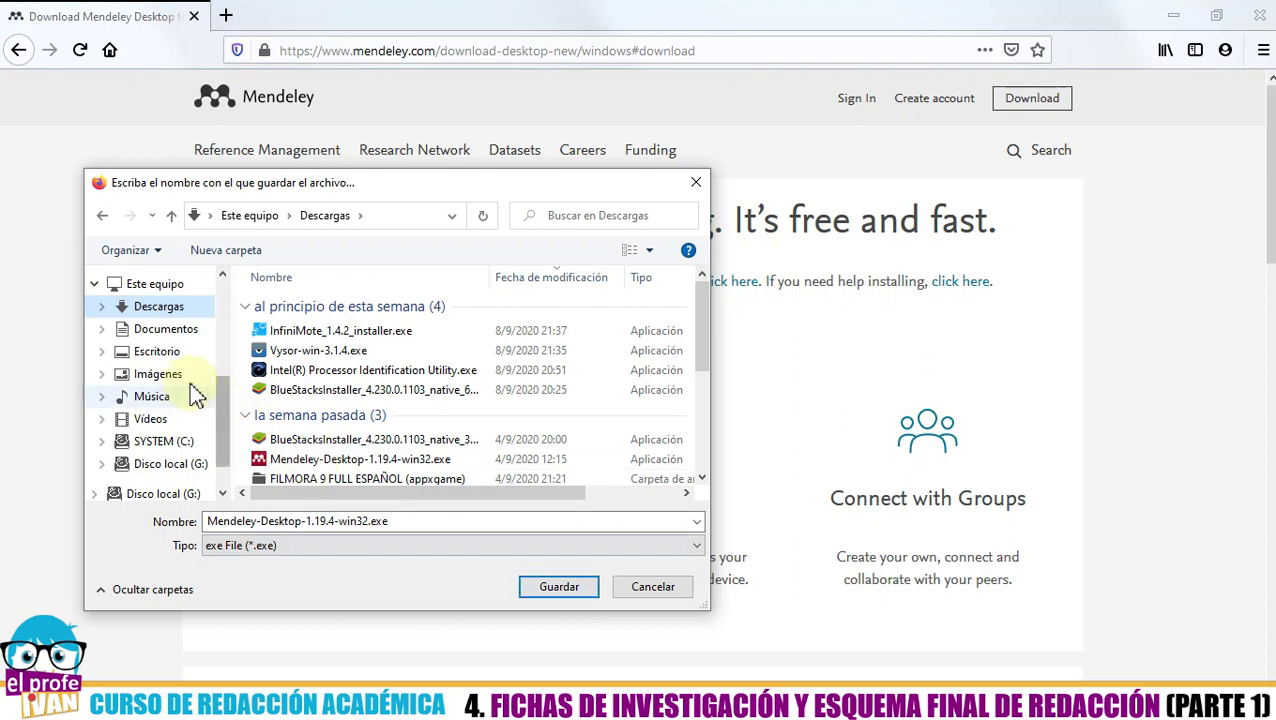
click(160, 352)
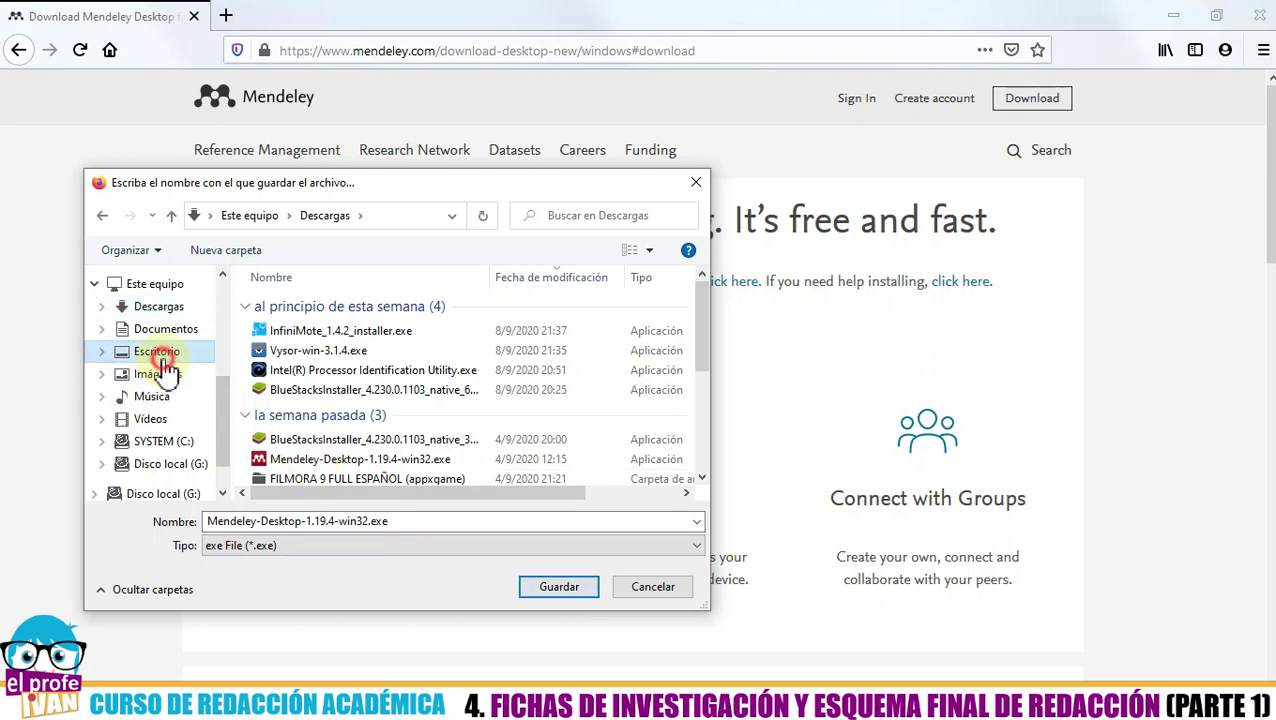
click(558, 590)
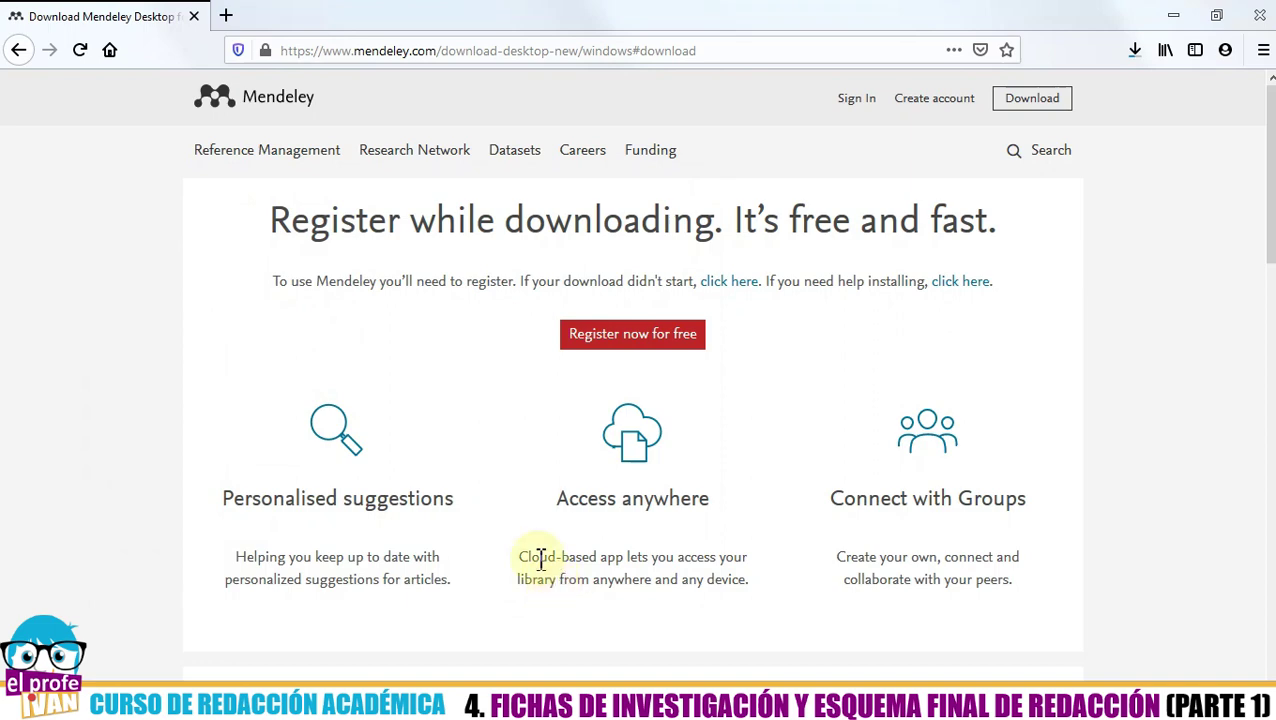
drag(443, 50, 700, 50)
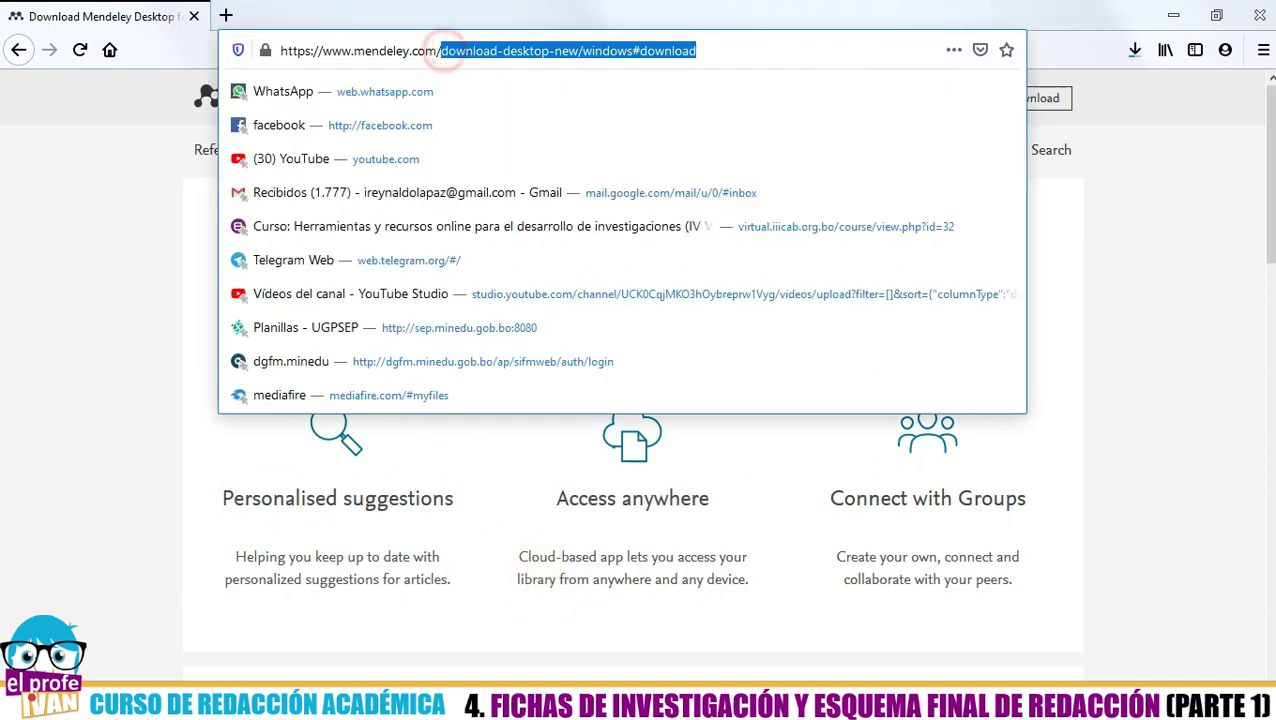
key(BackSpace)
key(Return)
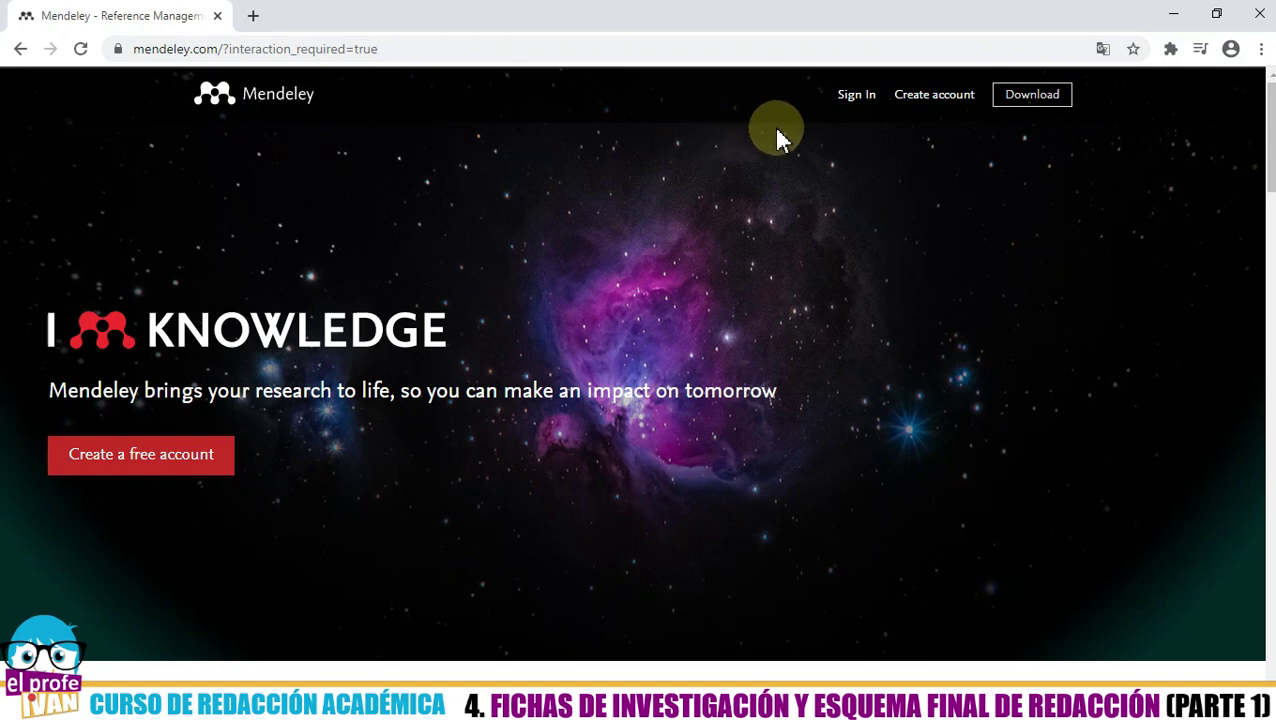
click(930, 104)
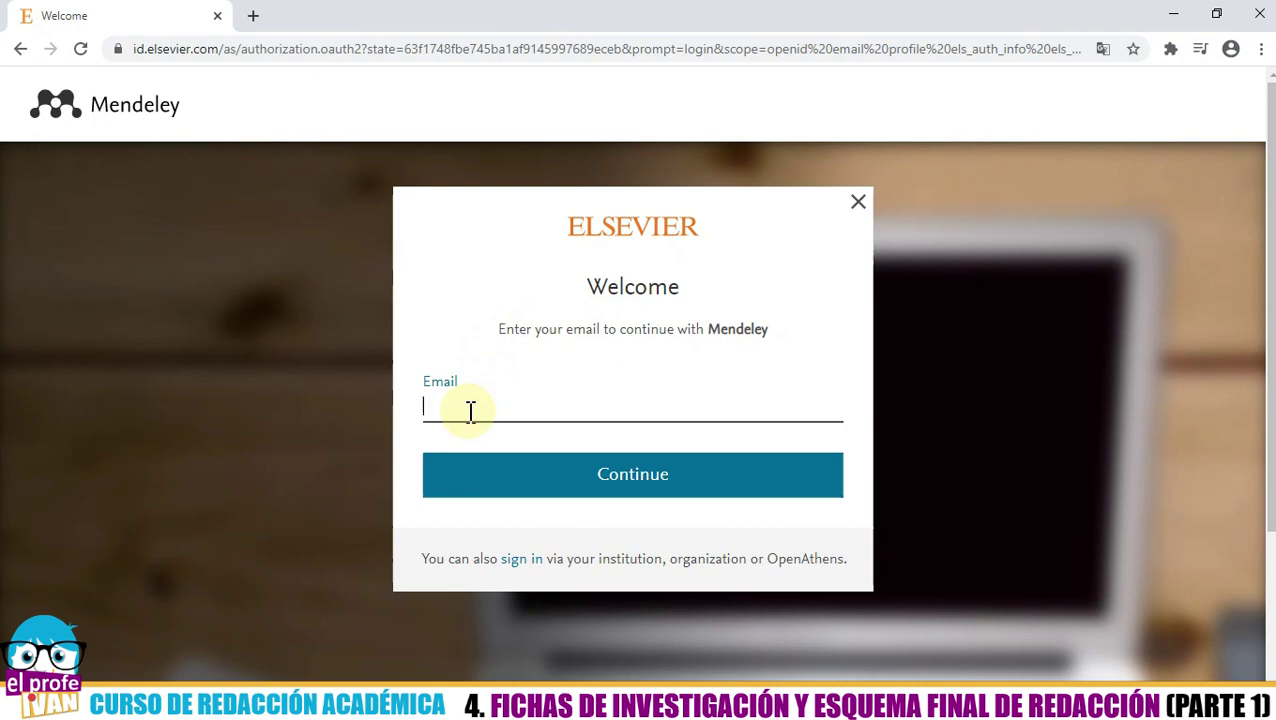
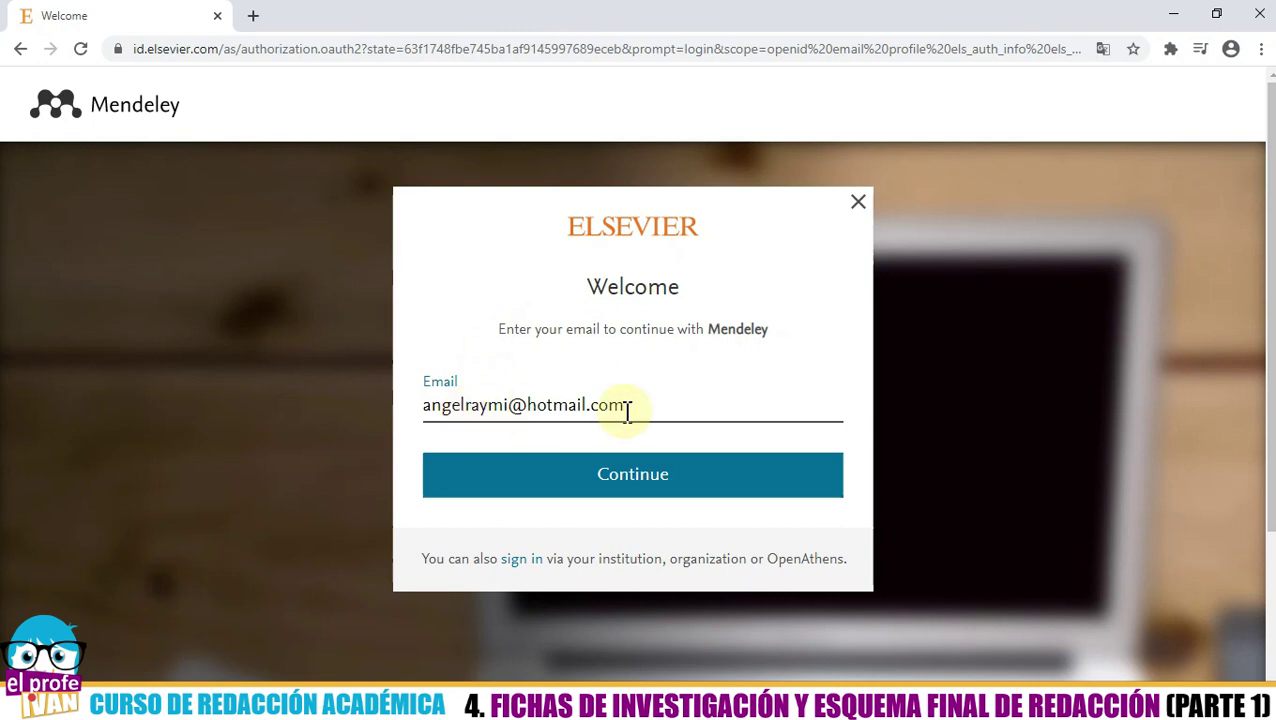
- Sign in to Elsevier ID with the account e-mail and password
click(584, 494)
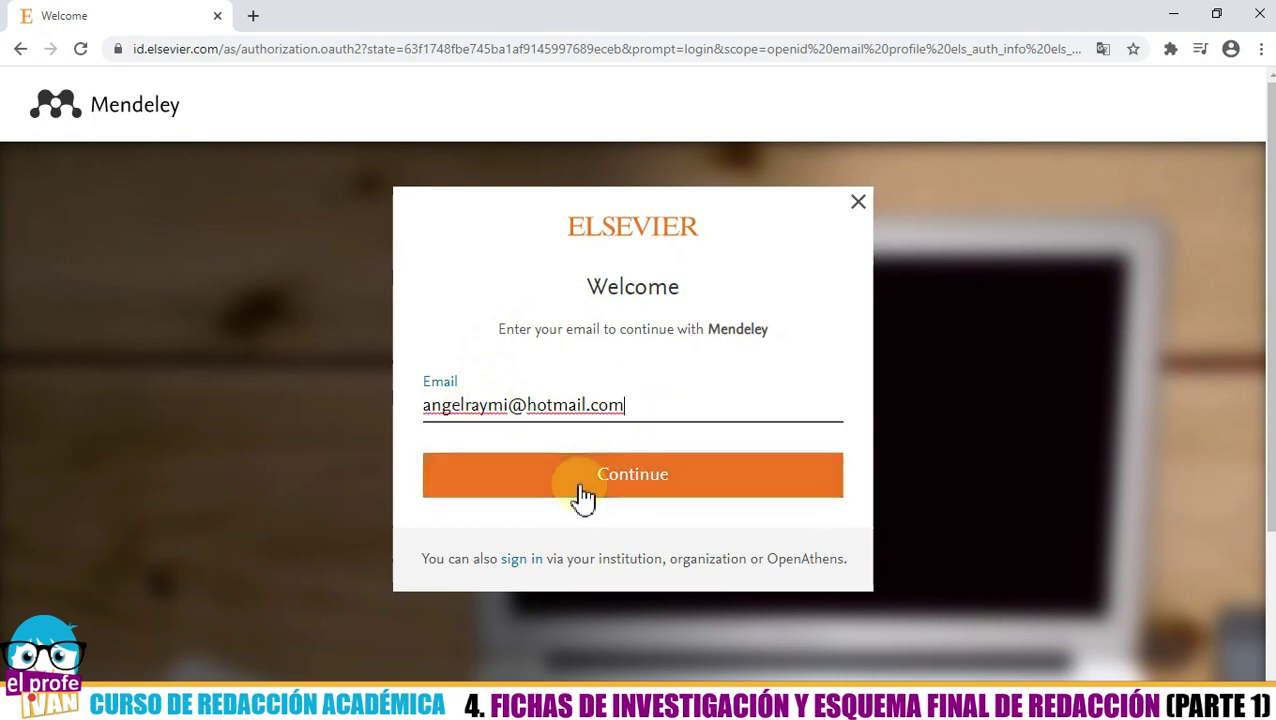
click(584, 494)
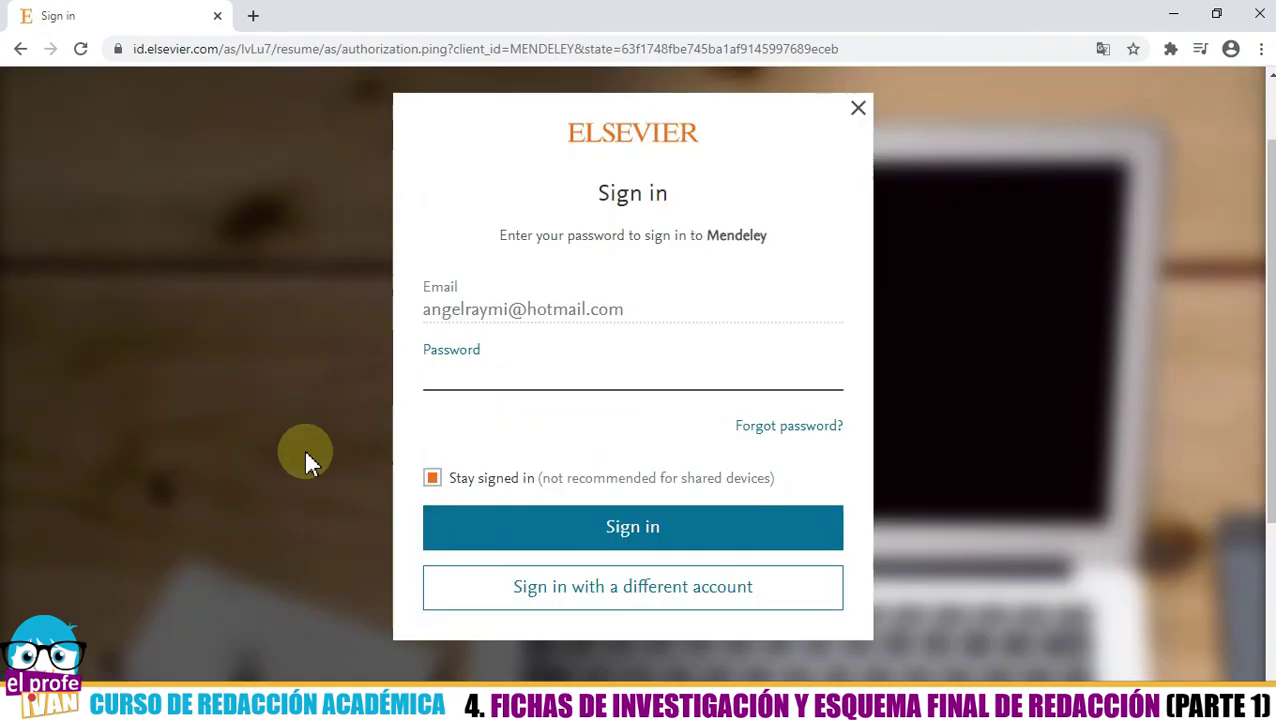
click(441, 367)
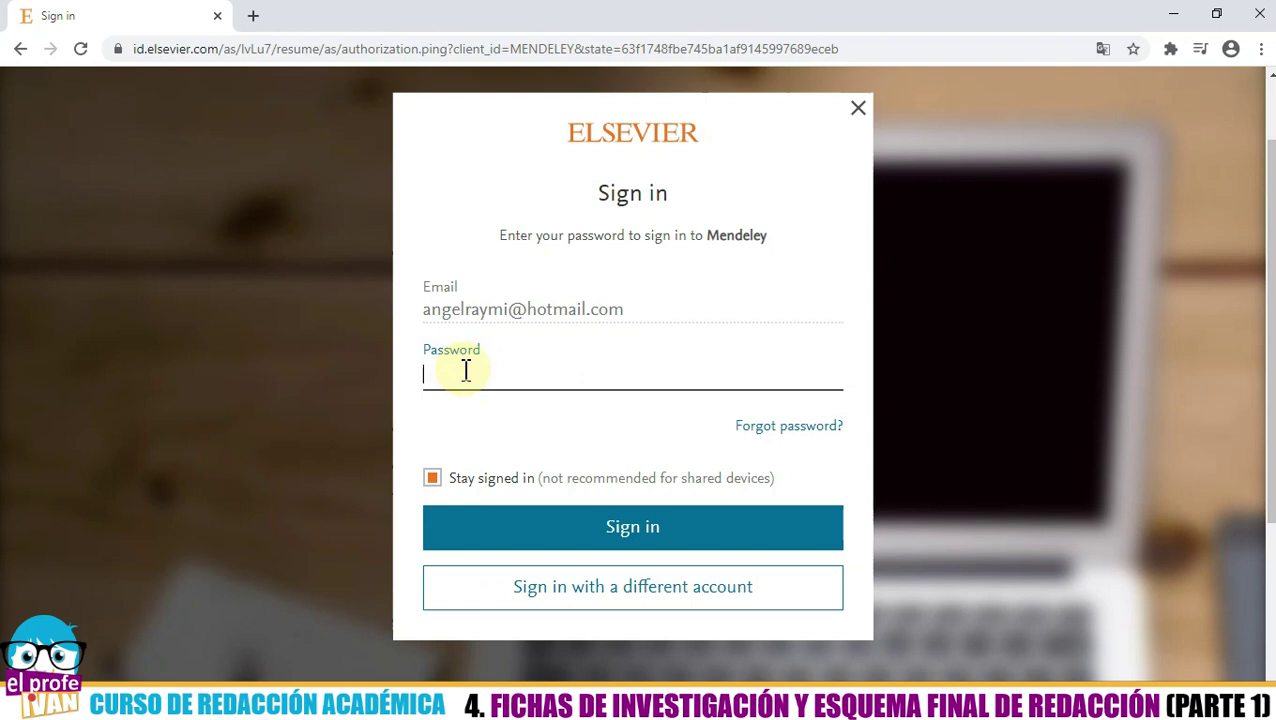
text(••••••••••••)
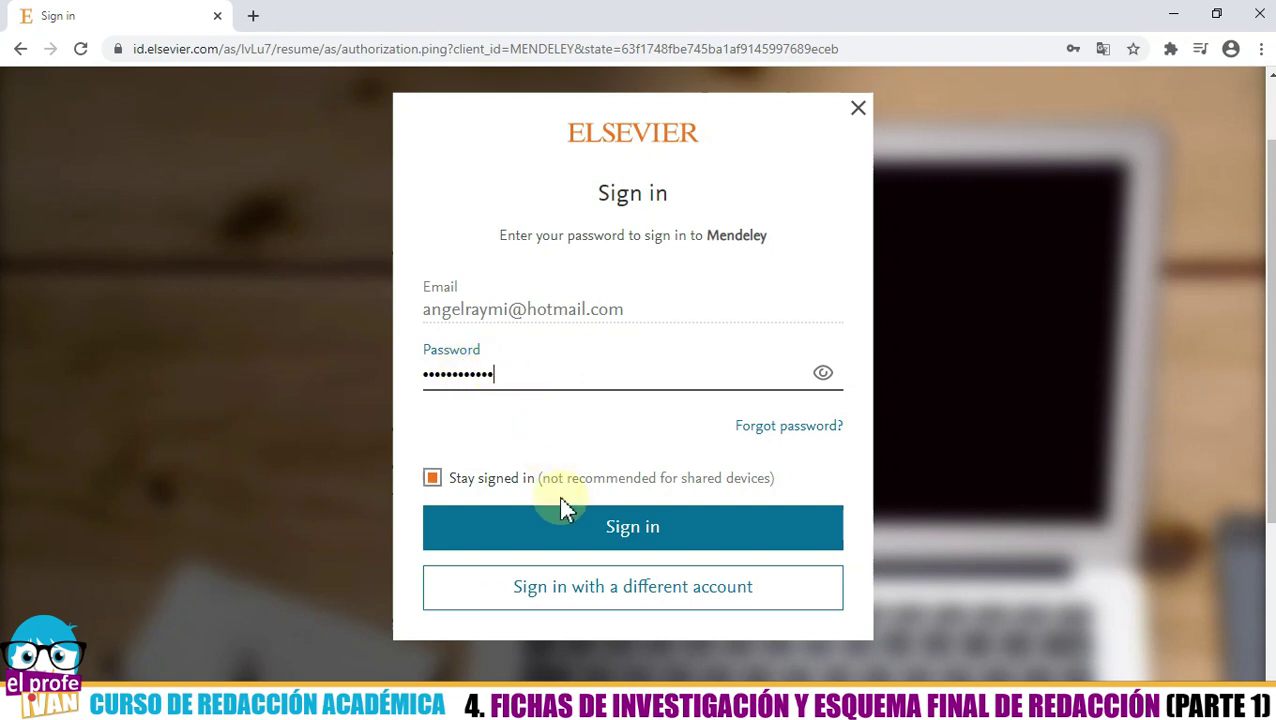
click(568, 520)
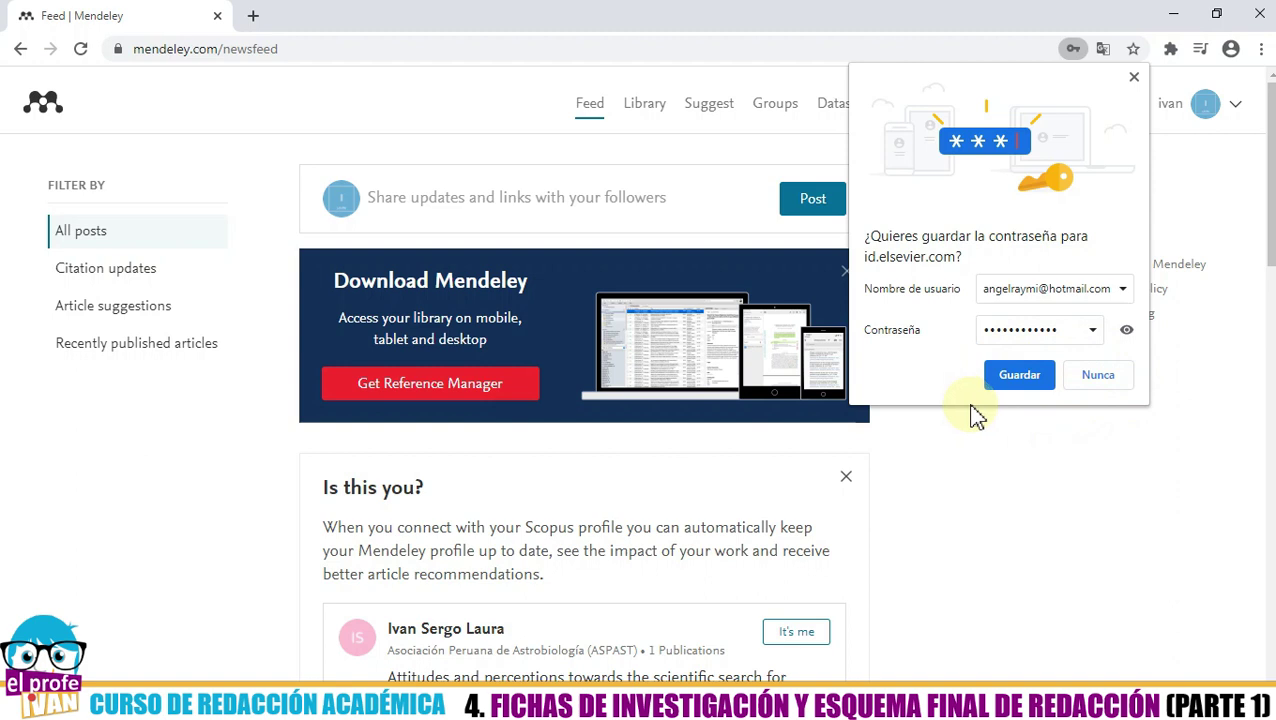
- Decline saving the password, check the account menu, and close the browser window
click(1095, 385)
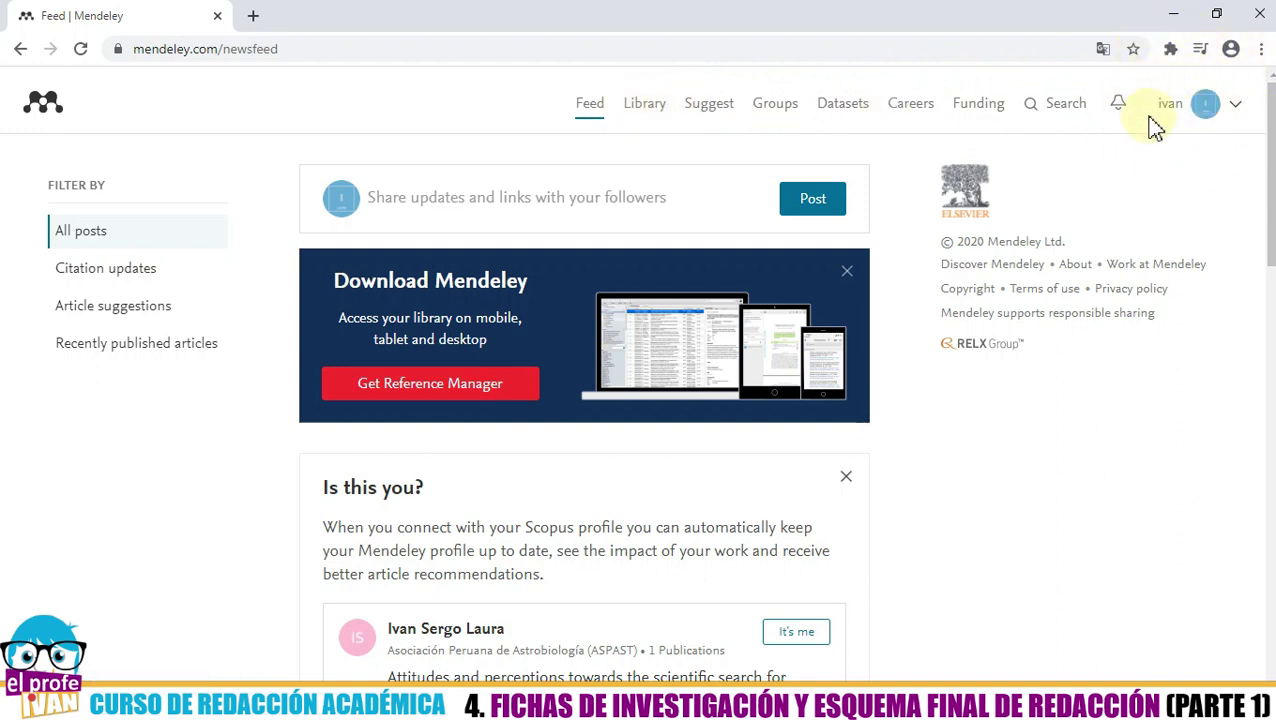
click(1238, 106)
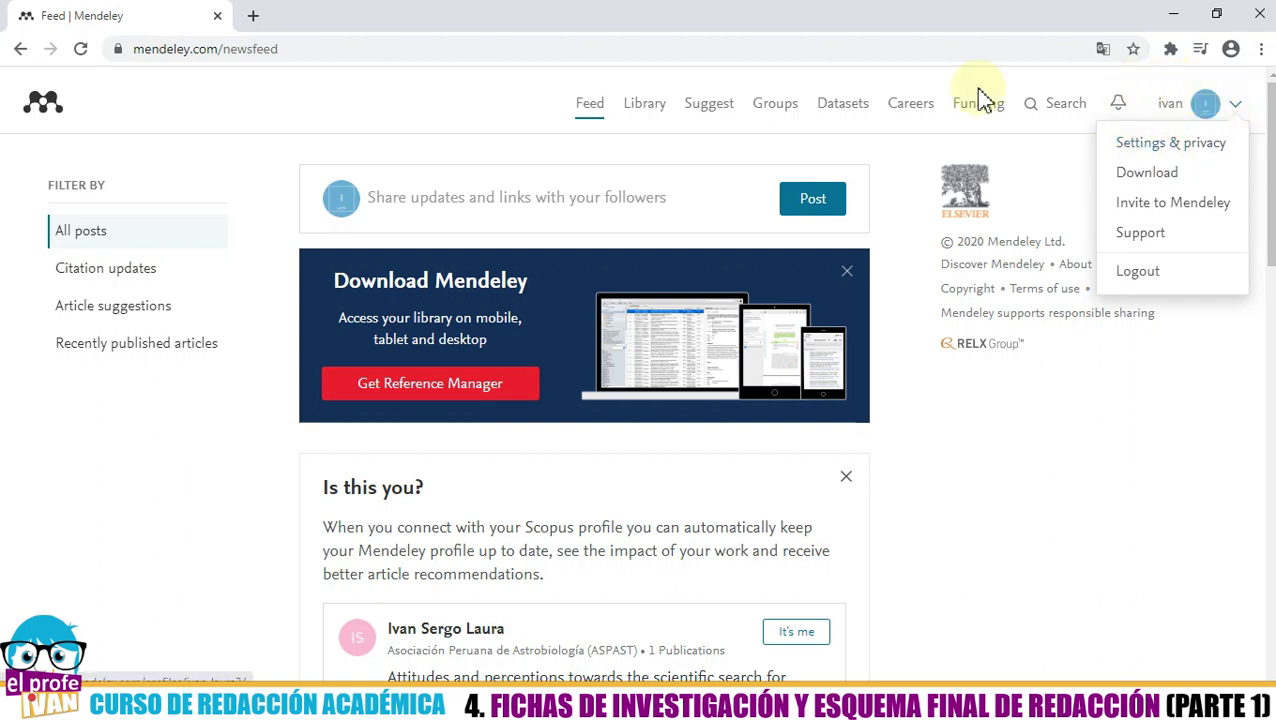
click(421, 107)
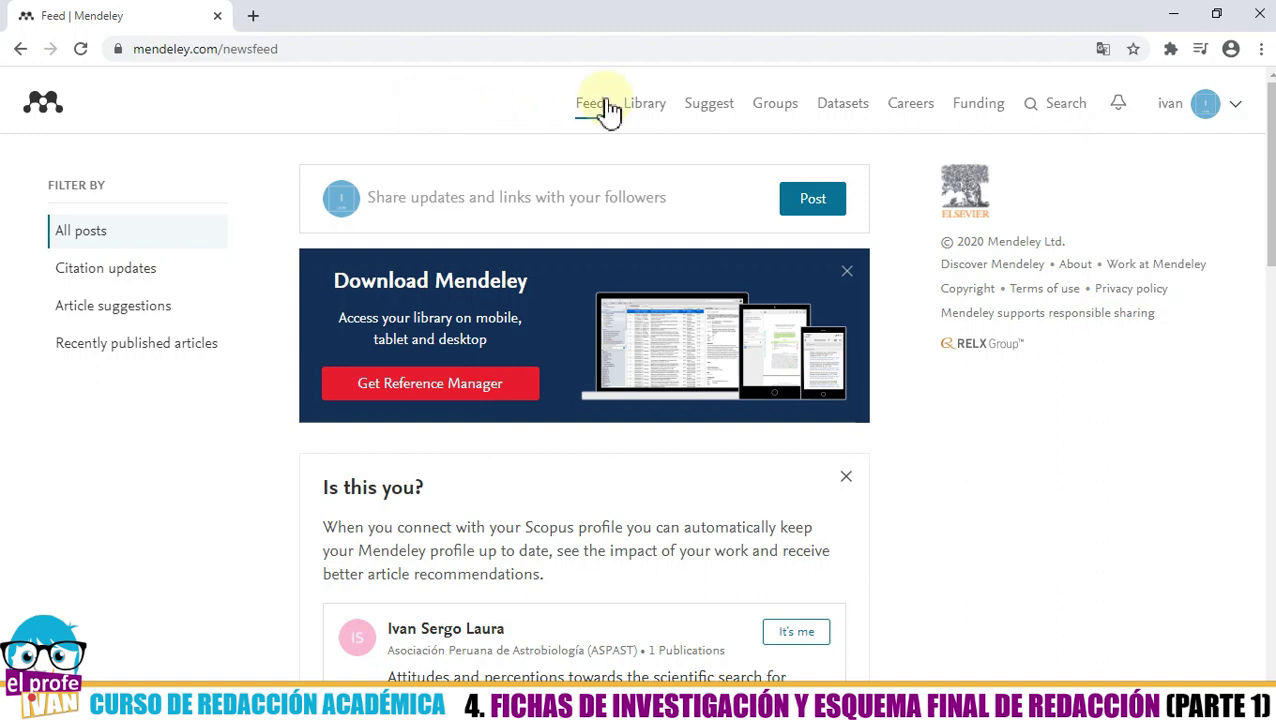
click(1268, 28)
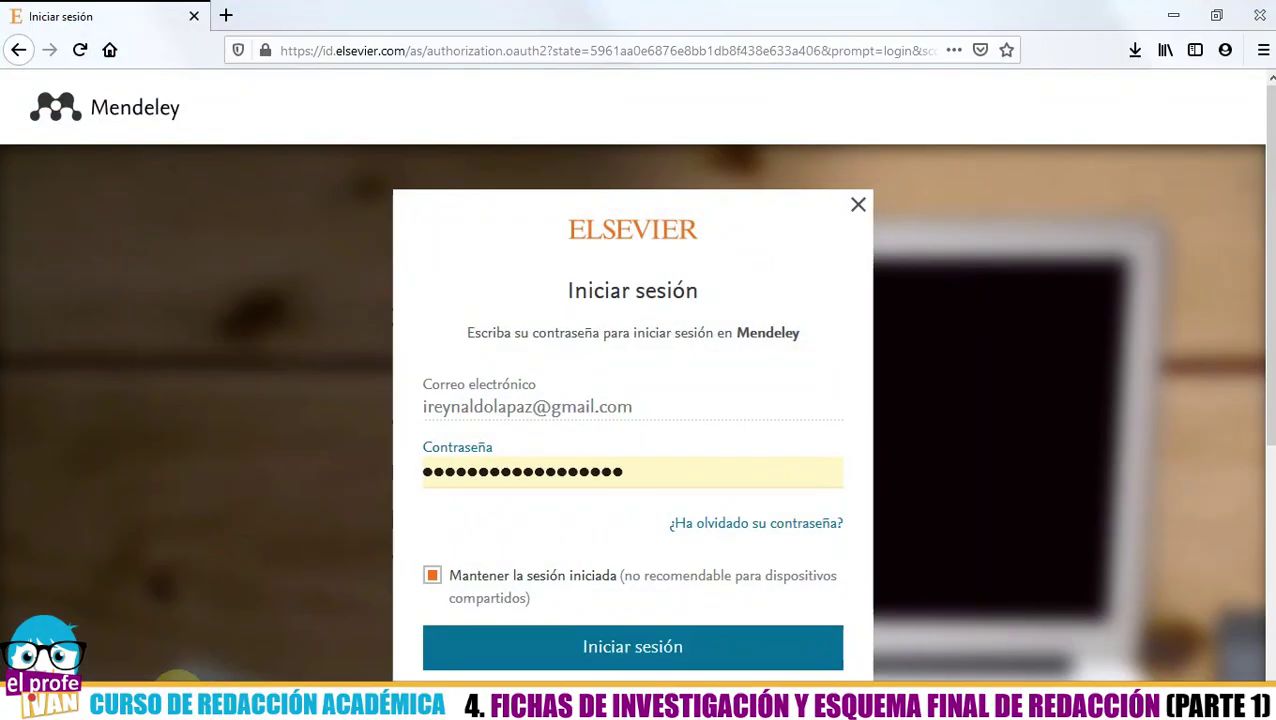
- Run the downloaded Mendeley-Desktop-1.19.4-win32.exe installer from the browser's Downloads list
click(226, 16)
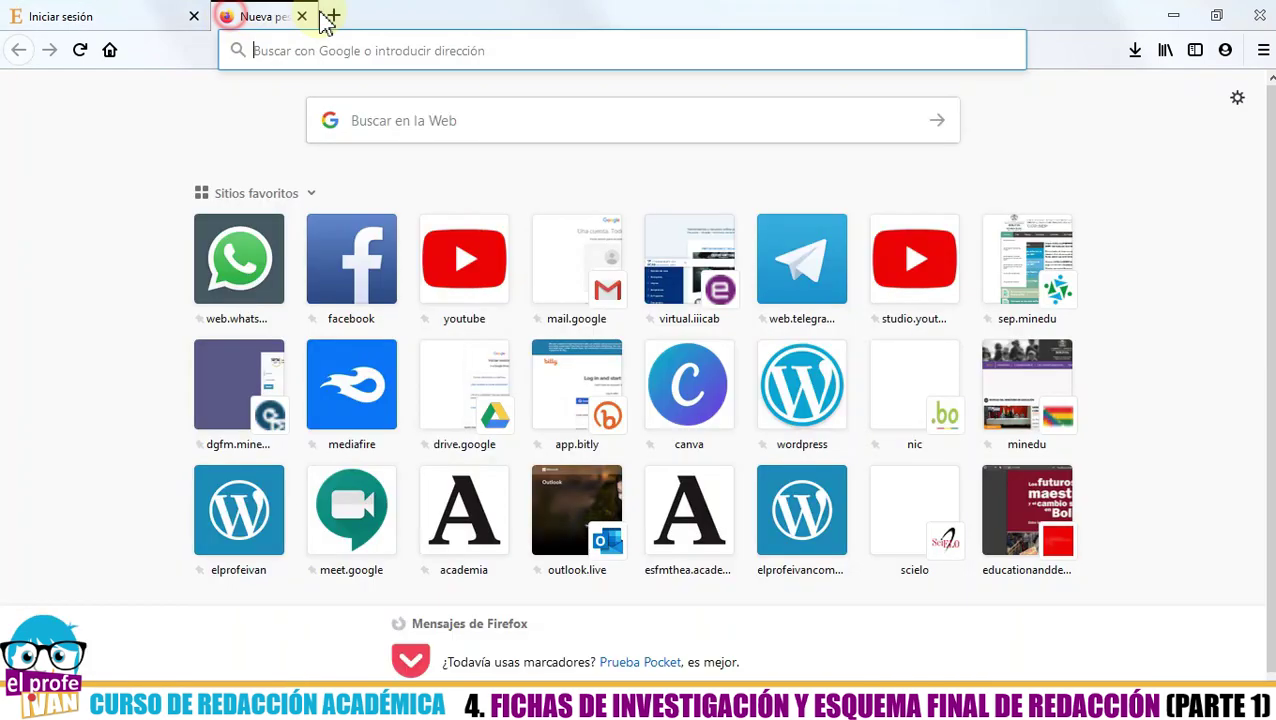
click(1136, 52)
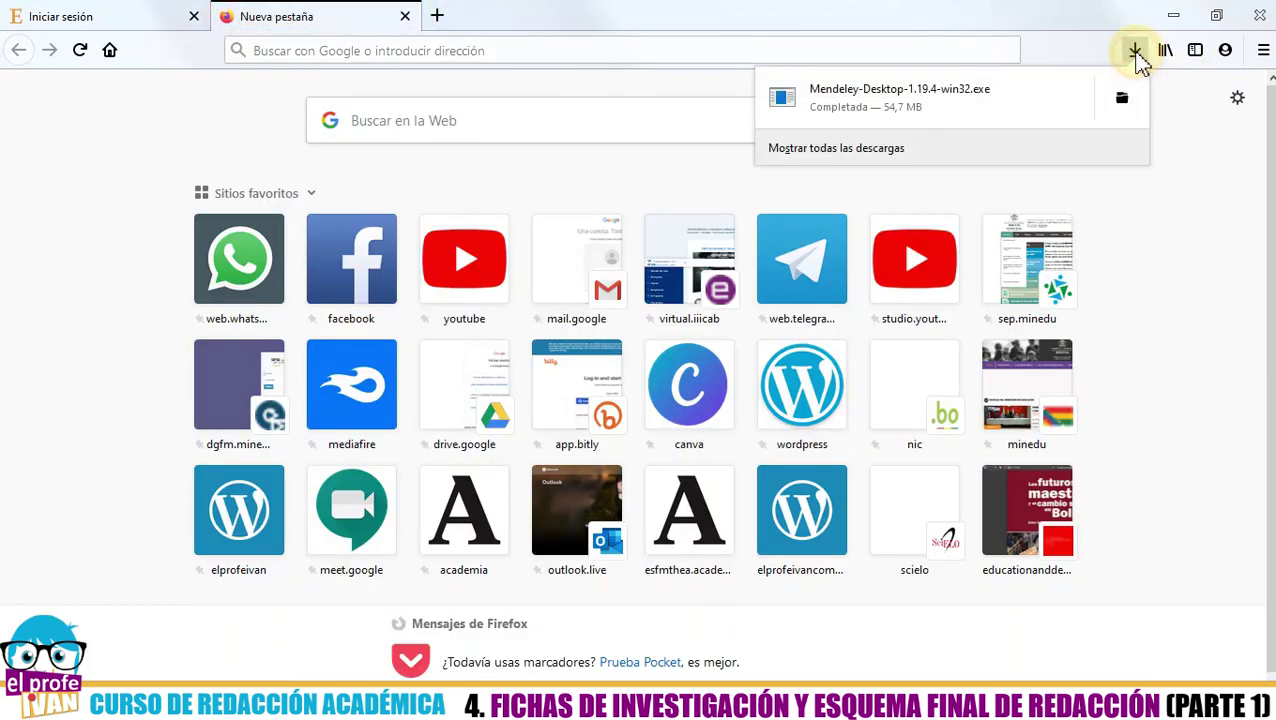
click(916, 120)
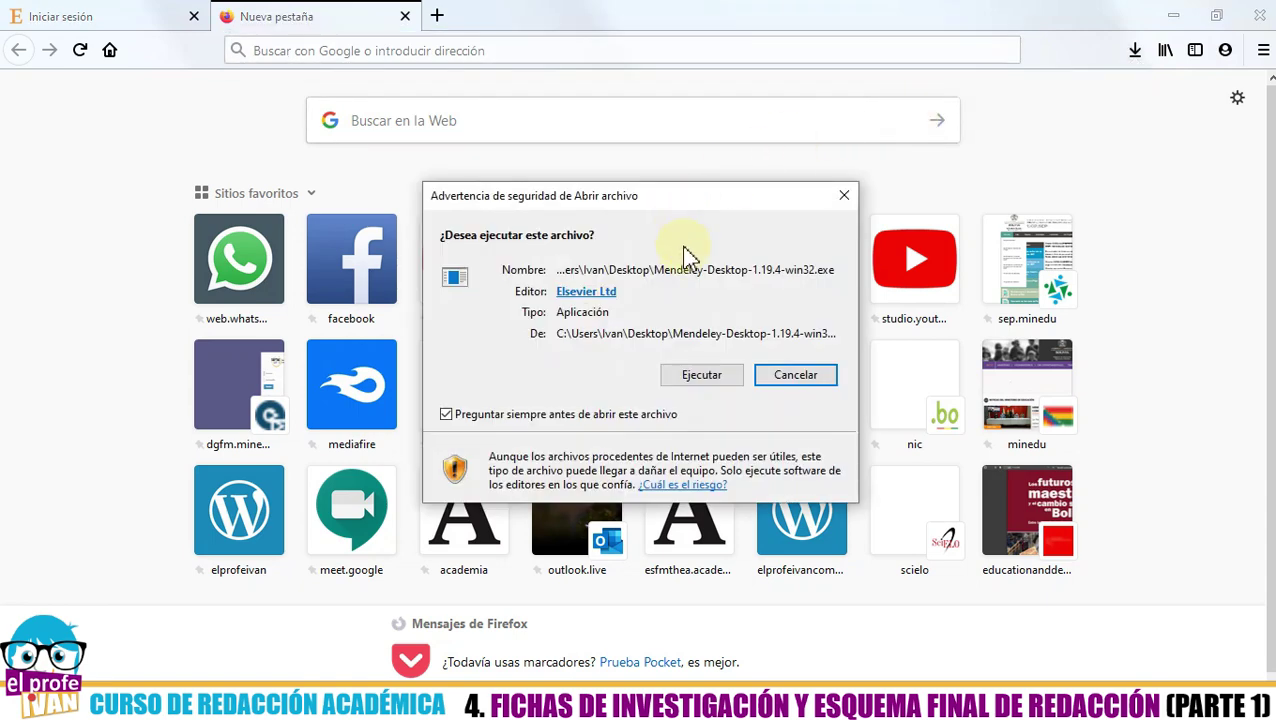
click(691, 382)
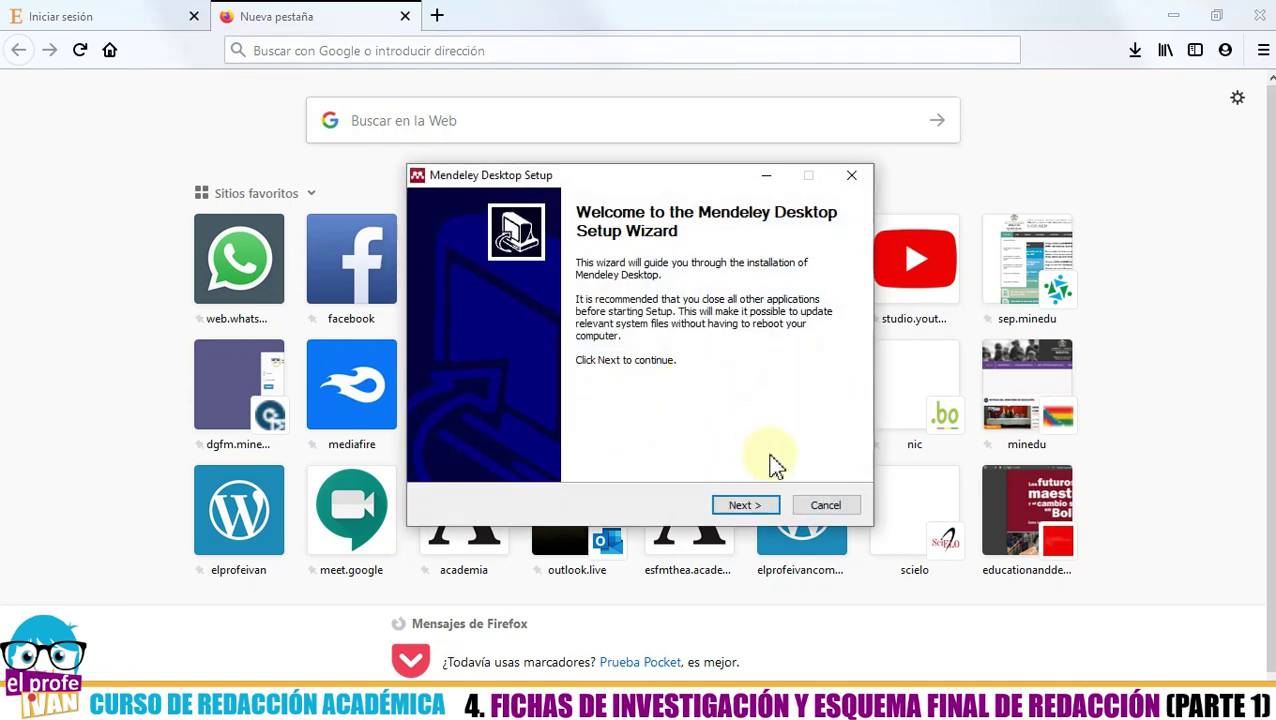
- Install Mendeley Desktop with default settings, launch it, and minimize Firefox
click(749, 505)
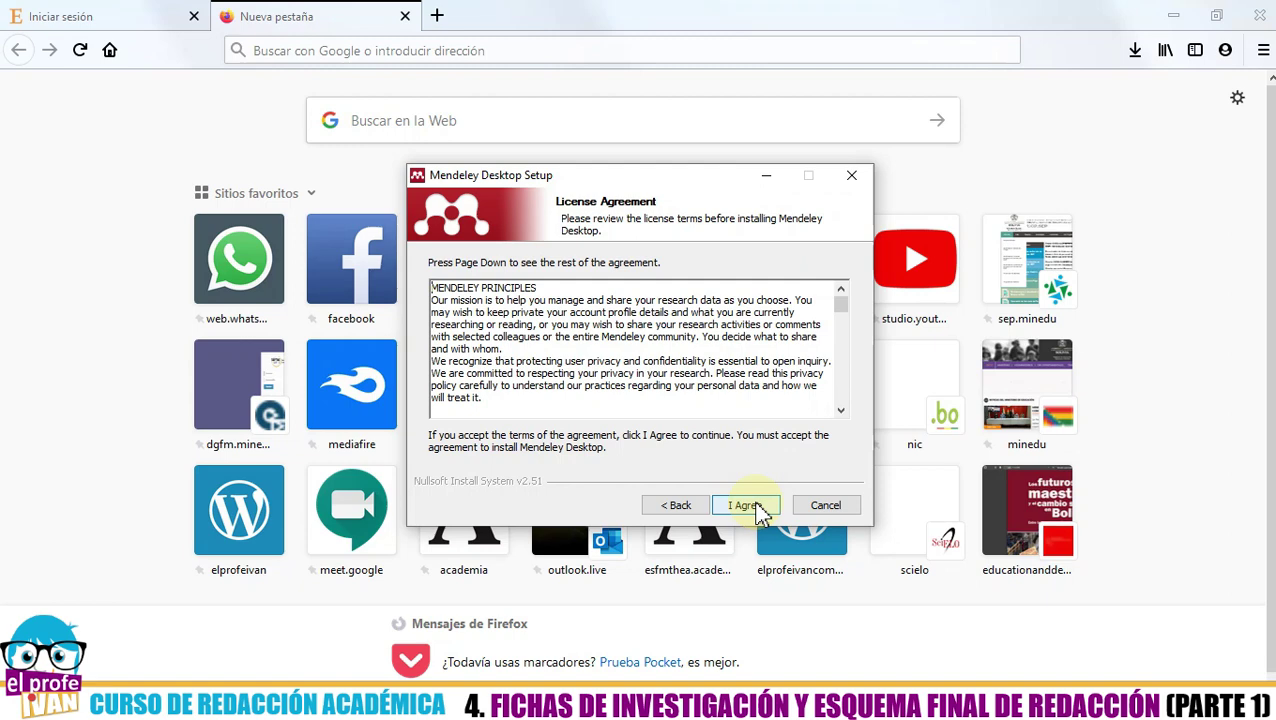
click(757, 508)
click(752, 506)
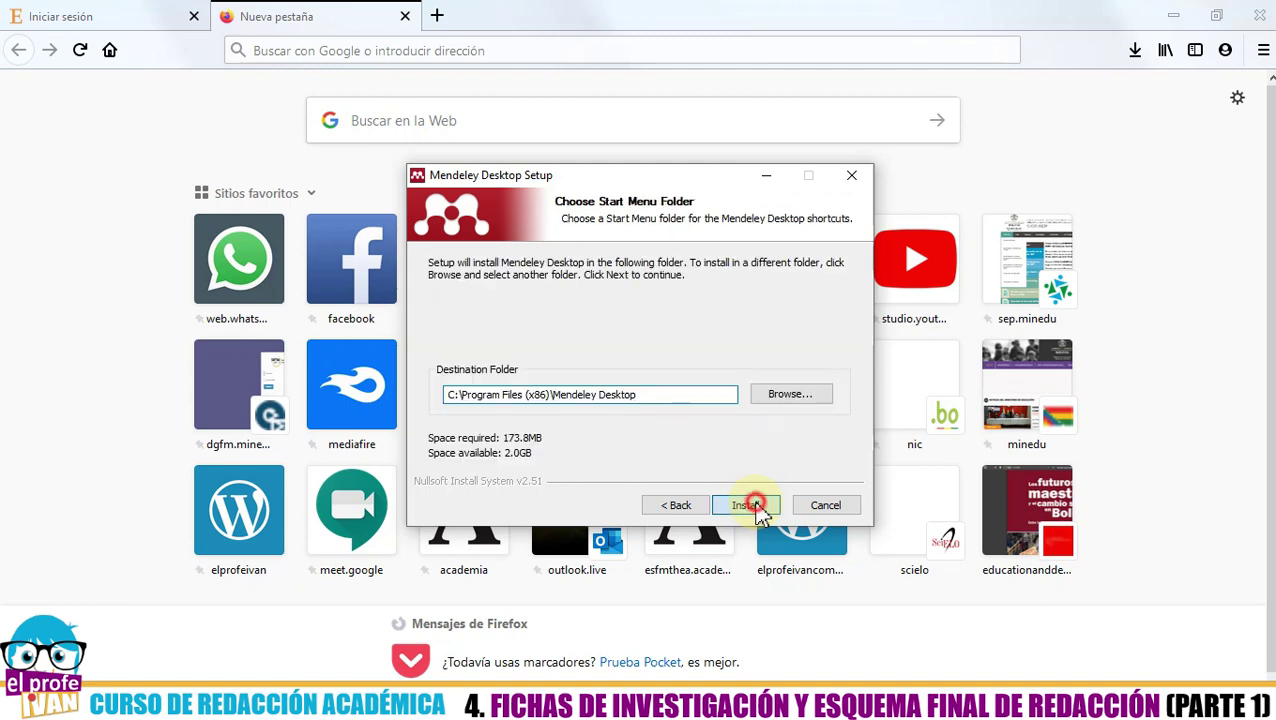
click(748, 505)
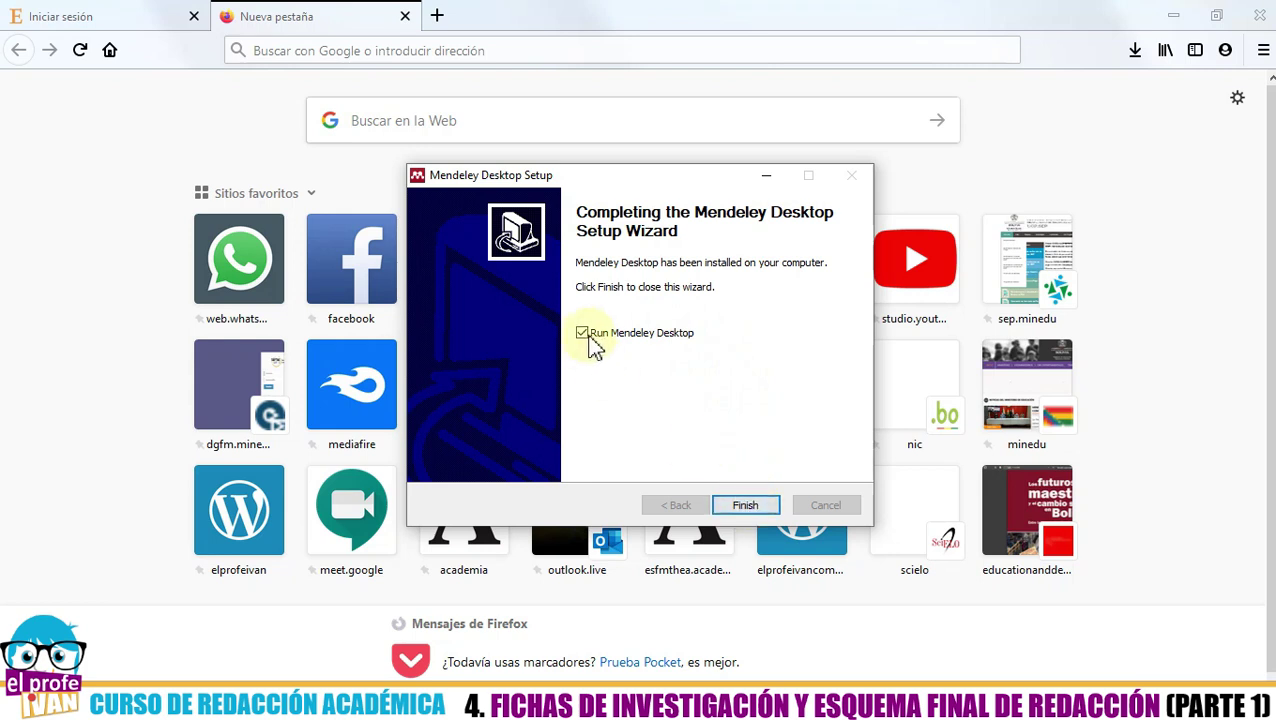
click(738, 508)
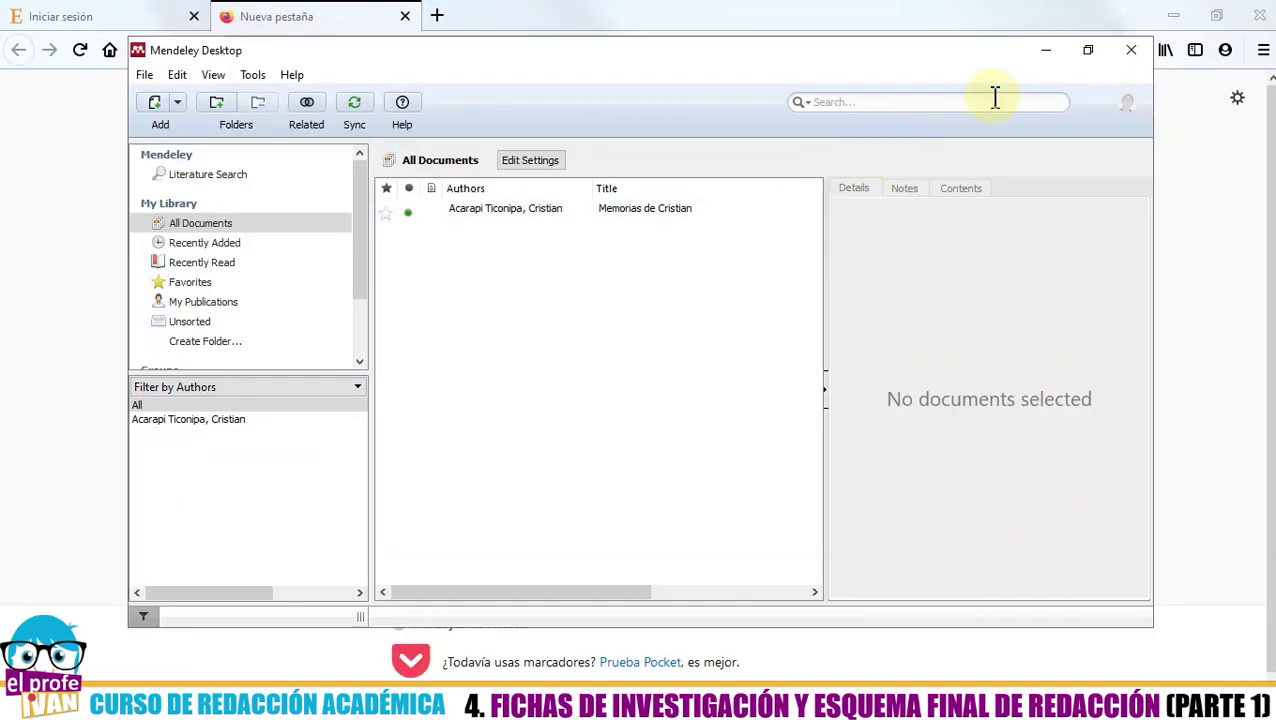
click(1176, 16)
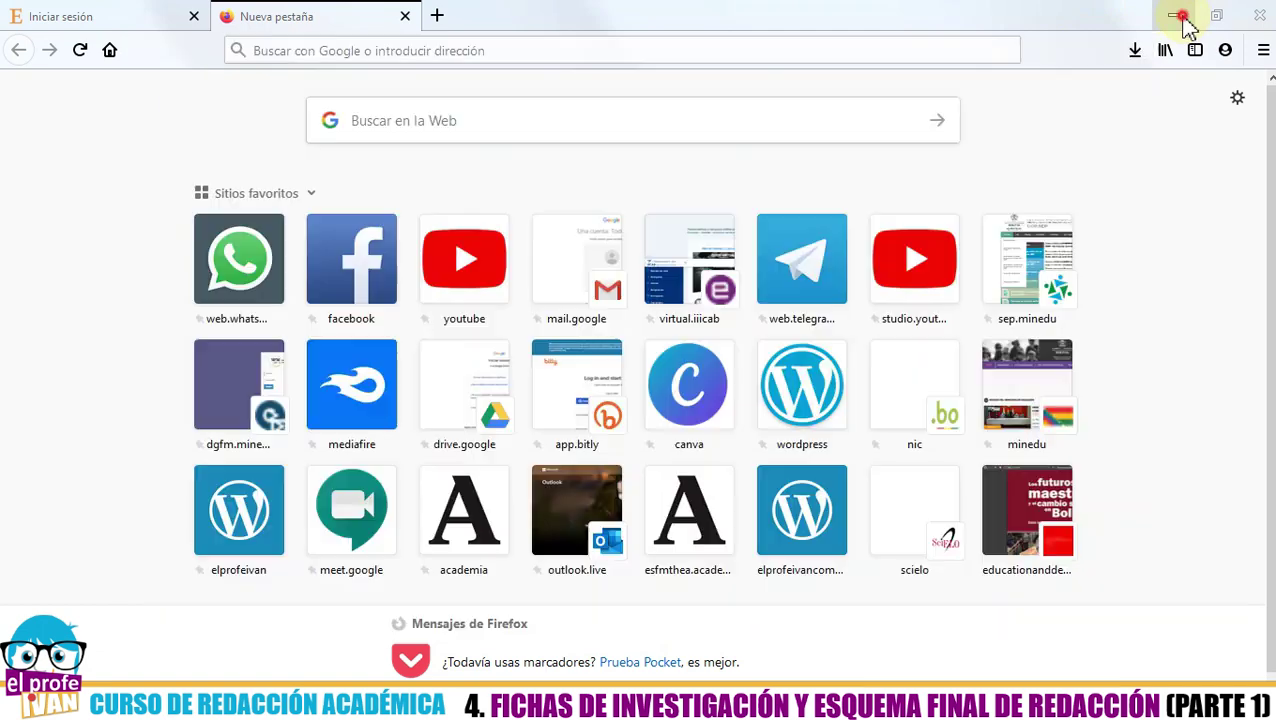
click(896, 52)
drag(897, 55, 908, 65)
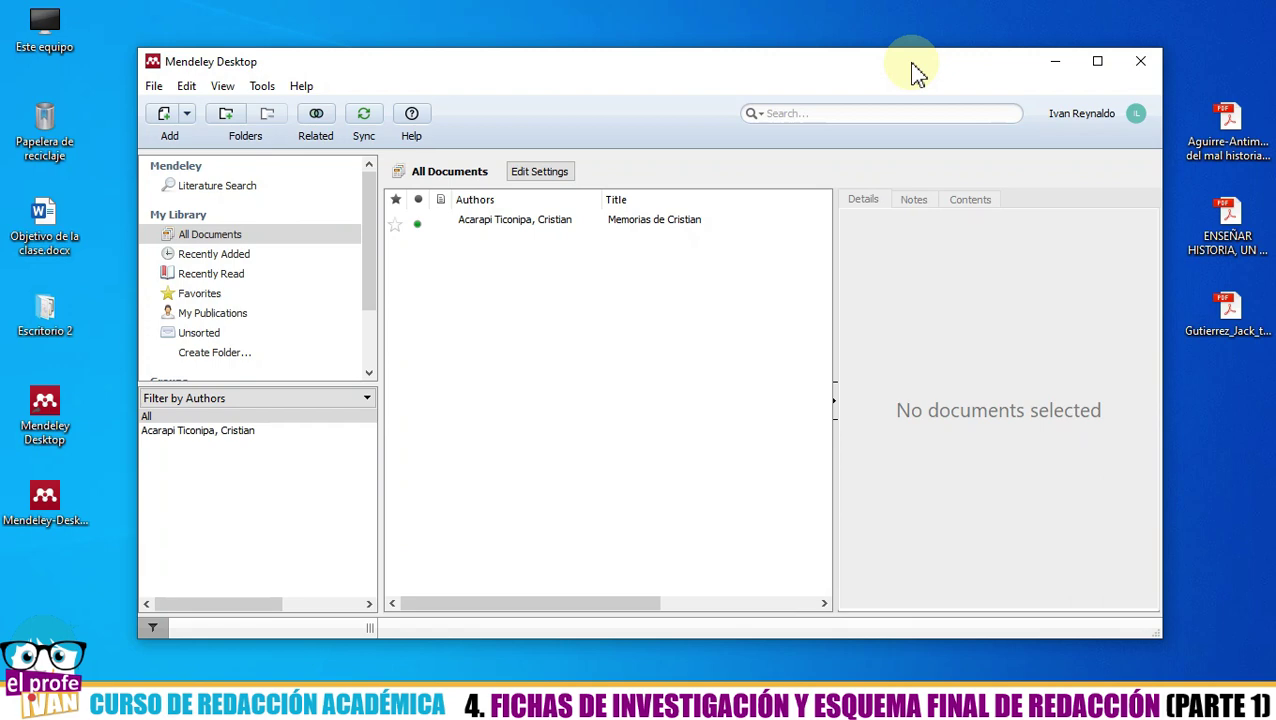
- Sign out of the Mendeley account from the File menu
drag(911, 64, 838, 58)
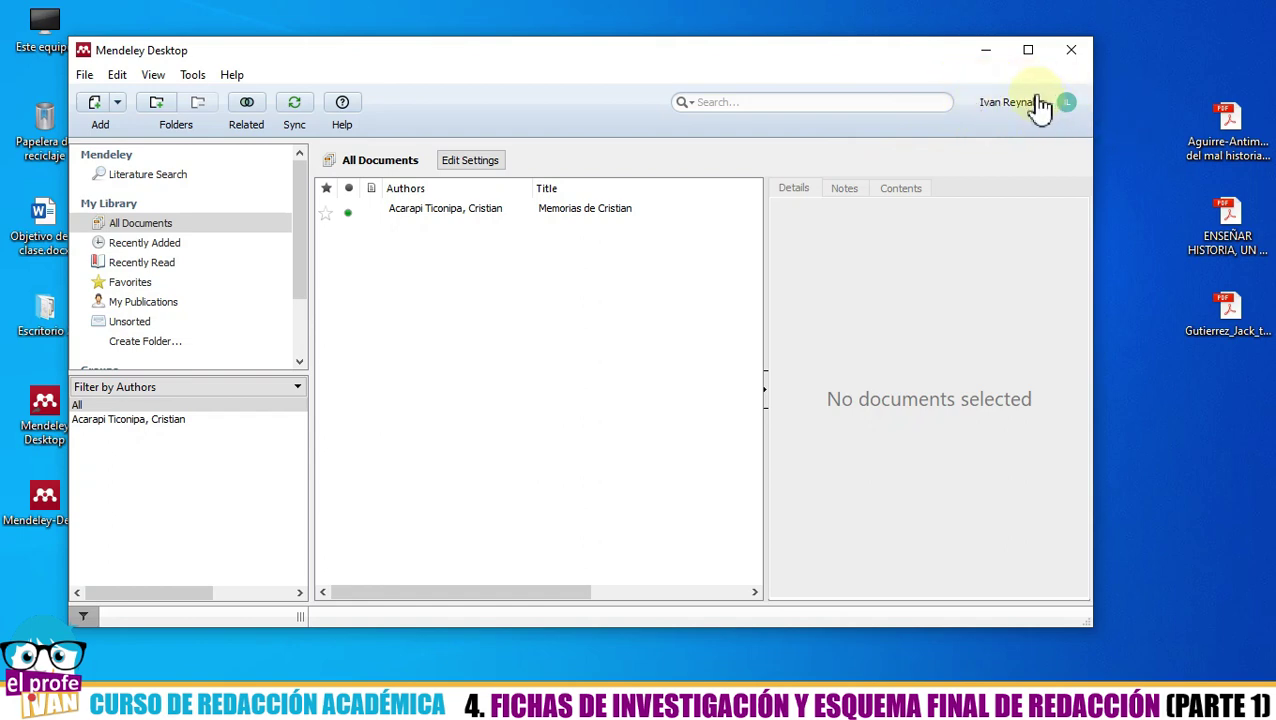
click(86, 75)
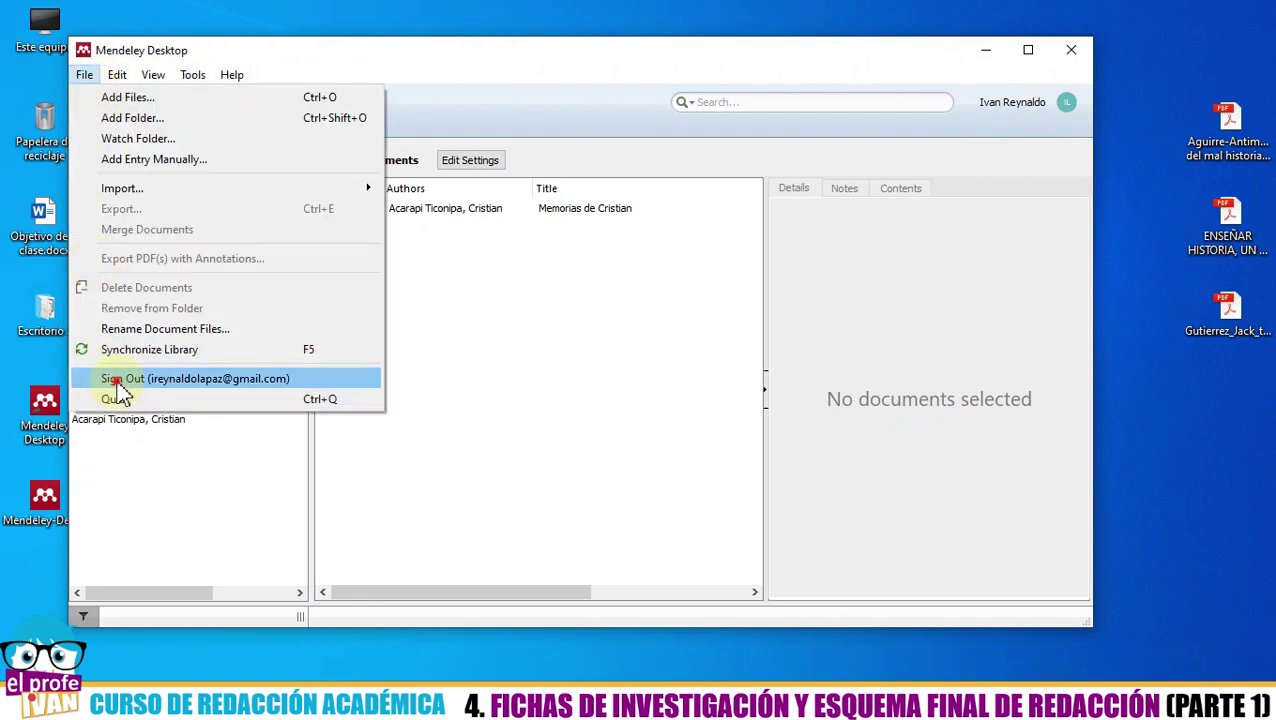
click(118, 380)
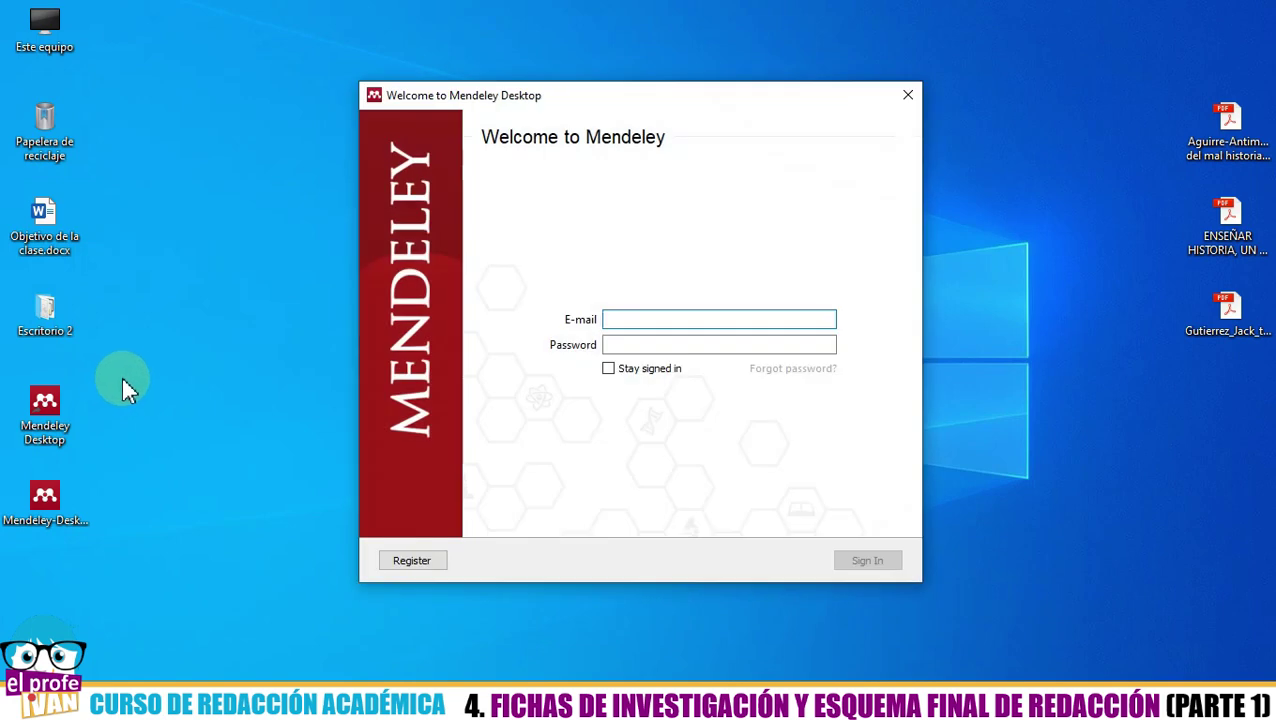
- Sign back in with the account e-mail and password, with Stay signed in ticked
drag(599, 94, 590, 117)
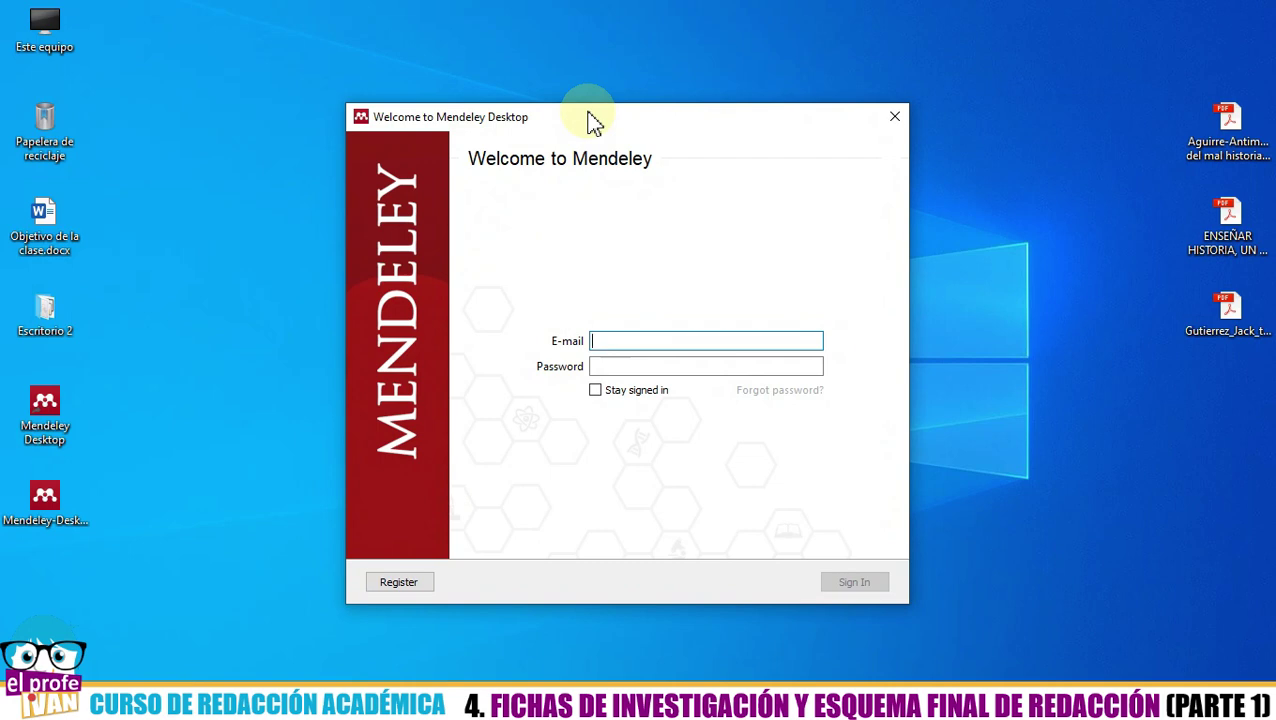
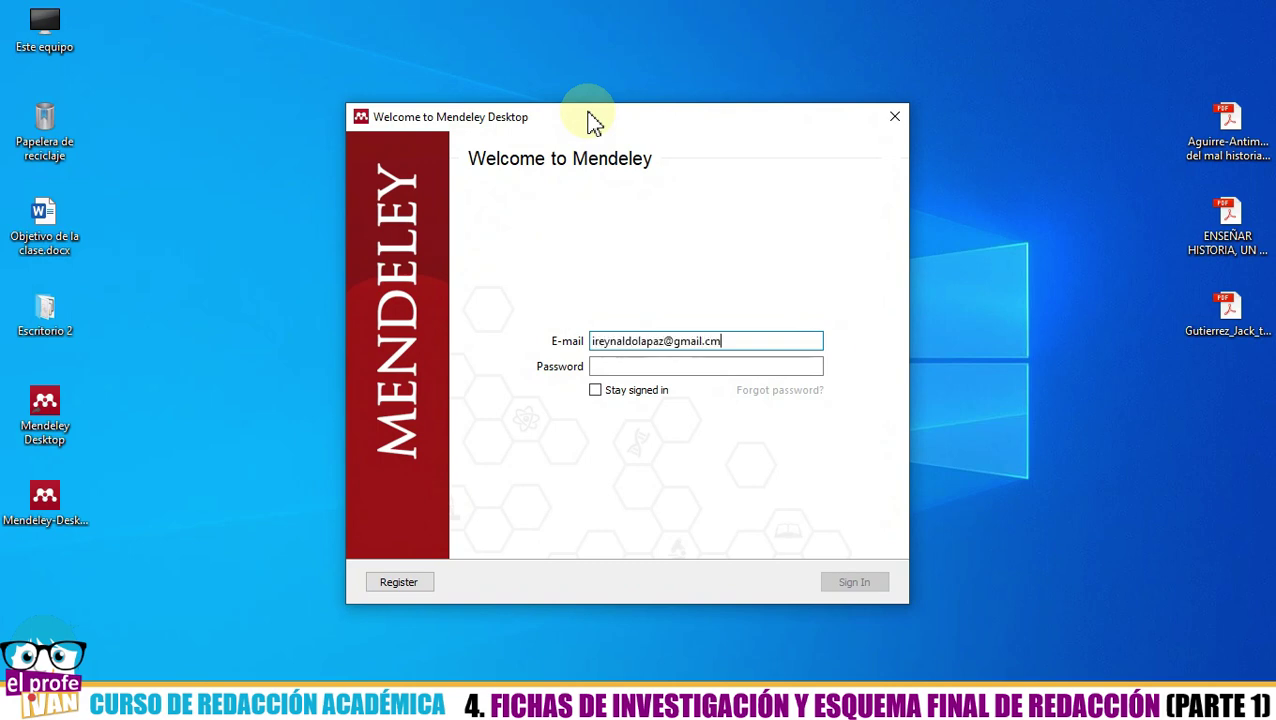
text(om)
key(Tab)
text(••••••••••••)
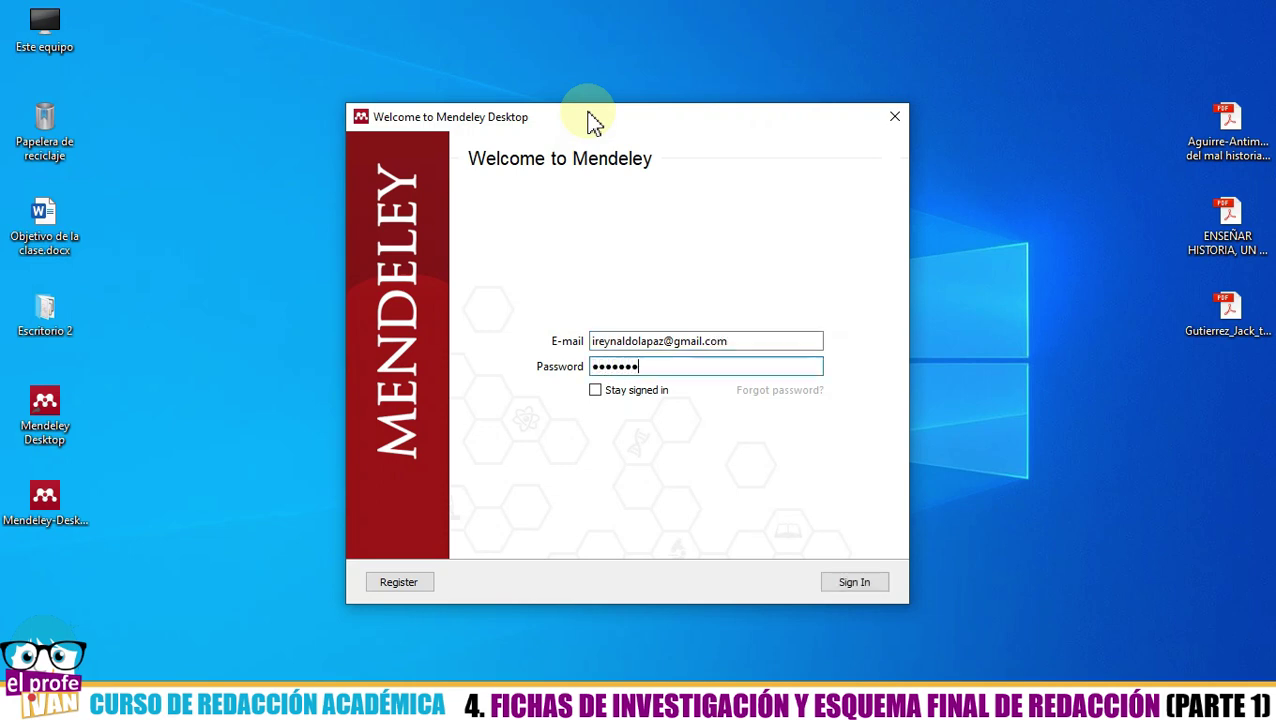
text(••••••)
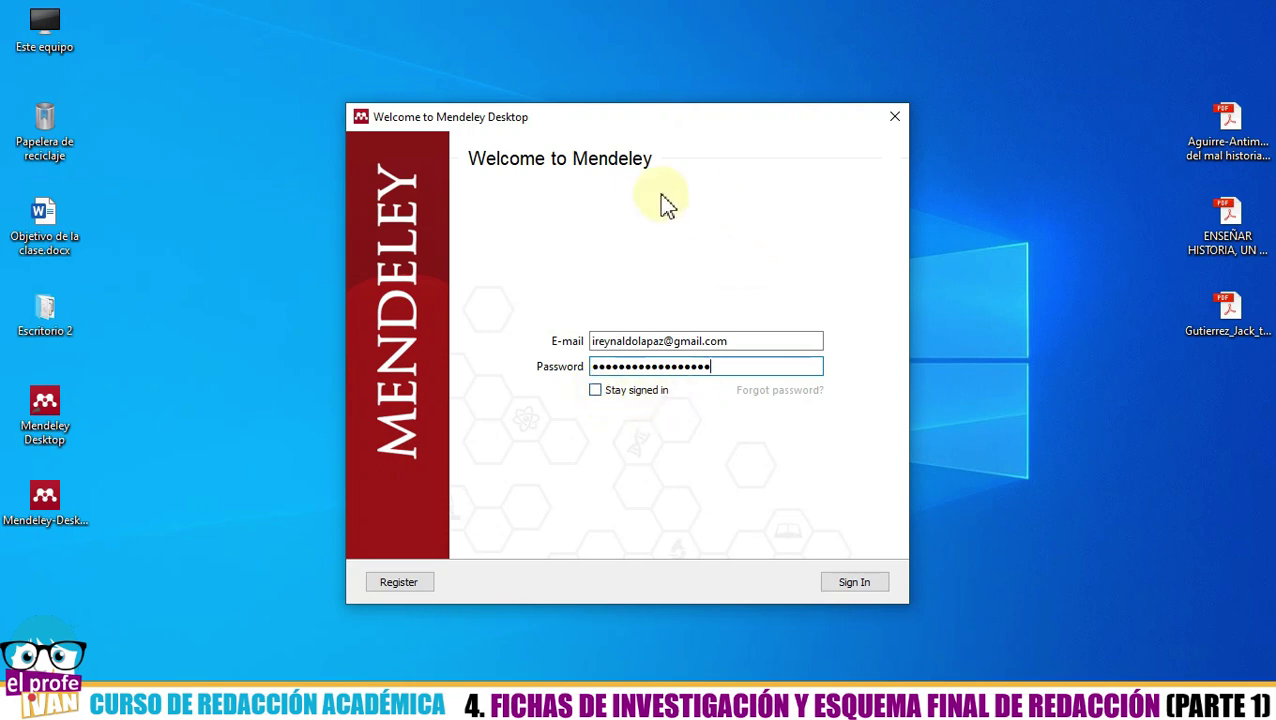
click(595, 392)
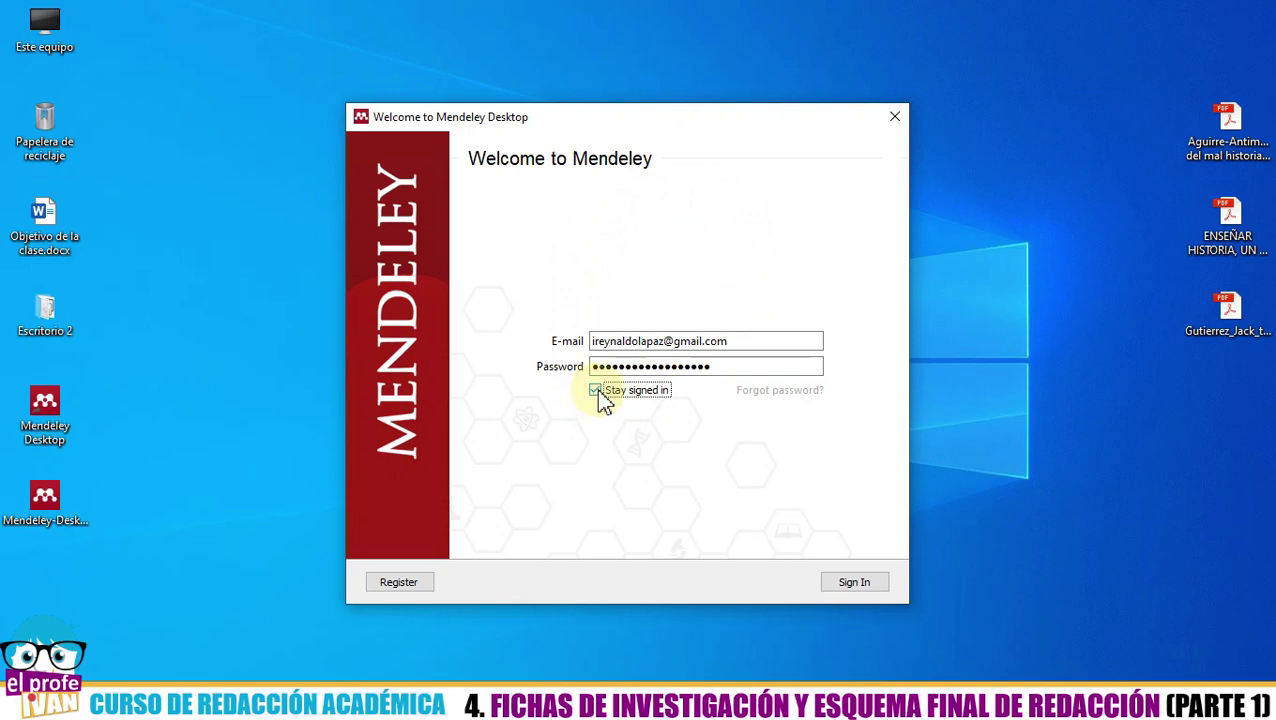
click(855, 583)
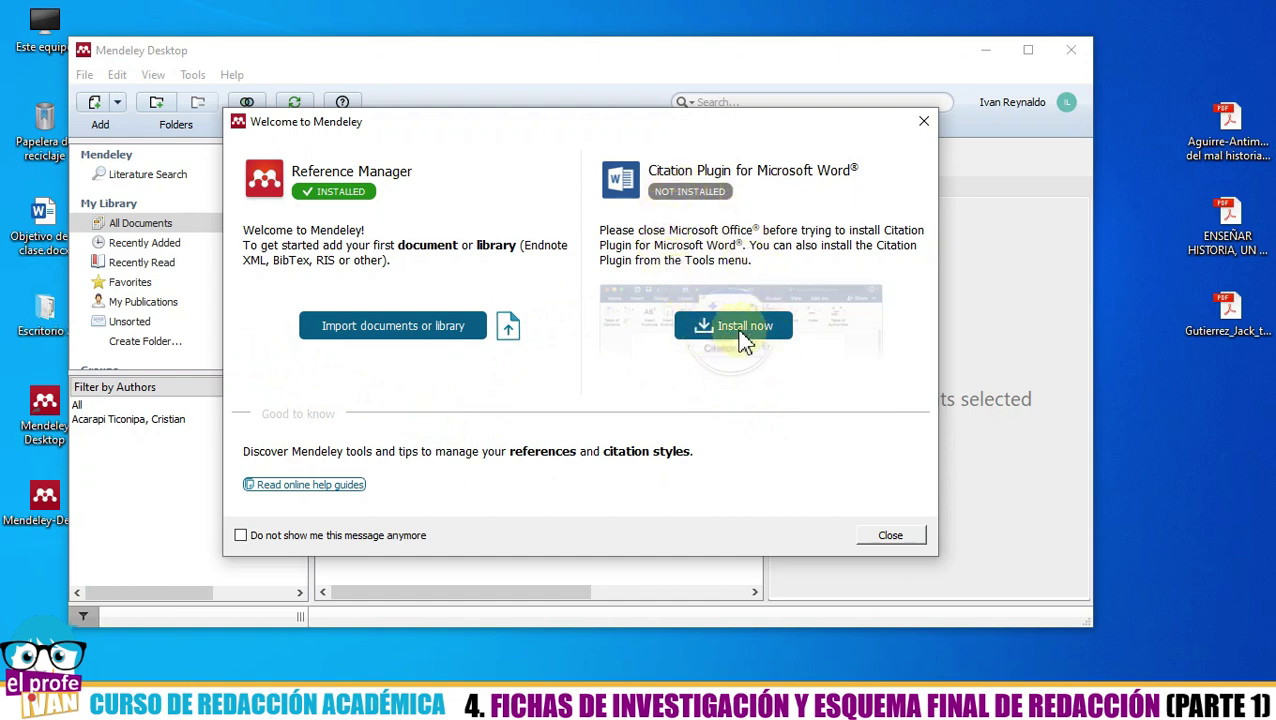
- Install the Citation Plugin for Microsoft Word and close the Welcome window
click(739, 331)
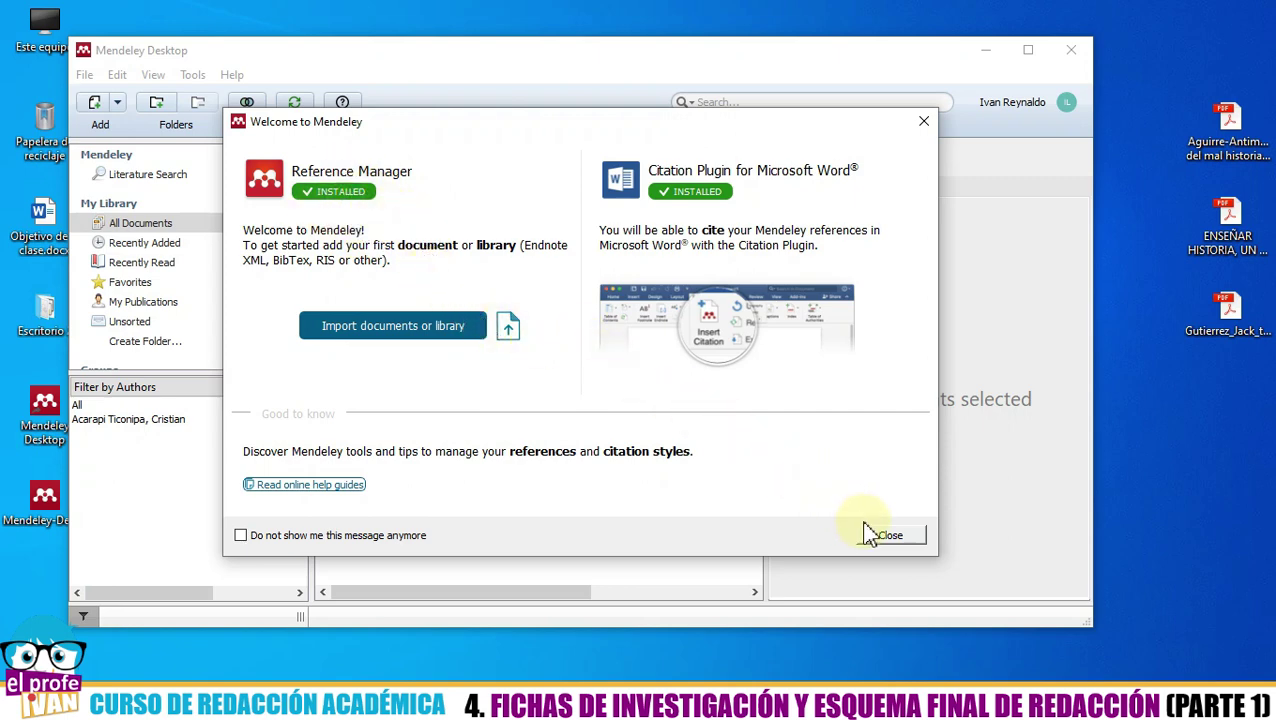
click(885, 541)
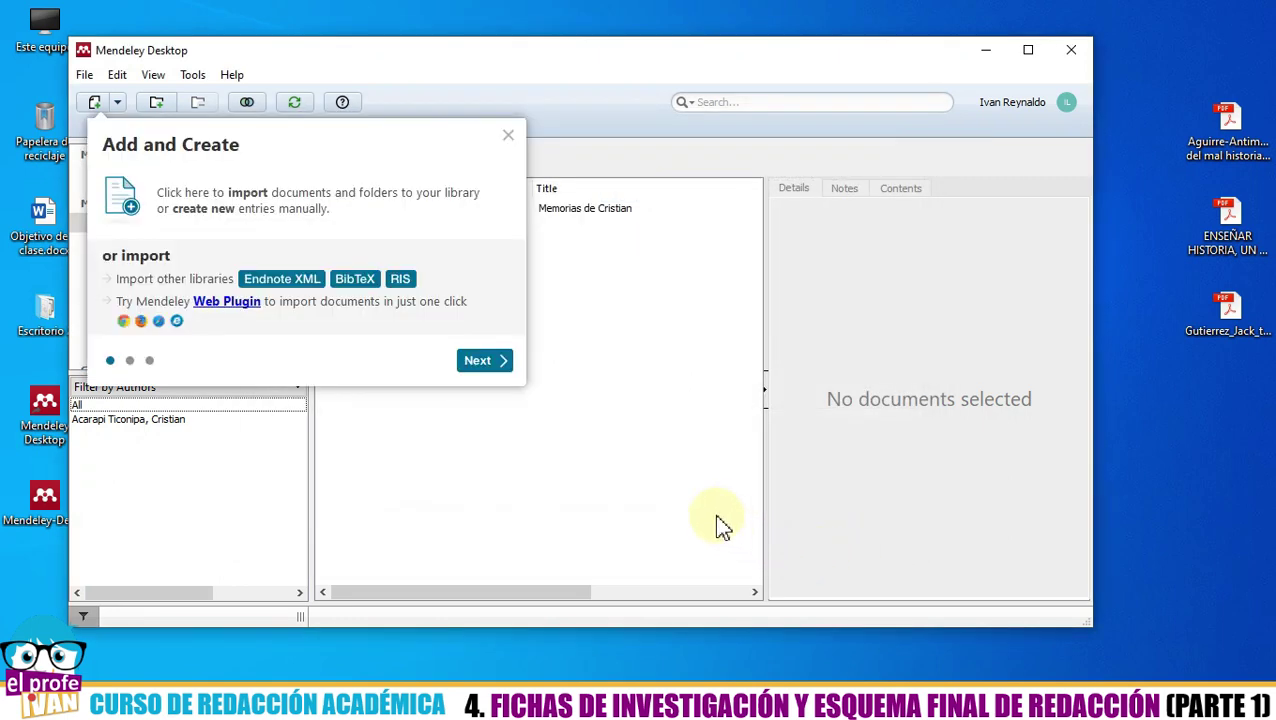
- Close the Add and Create tip and maximize the Mendeley library window
click(508, 136)
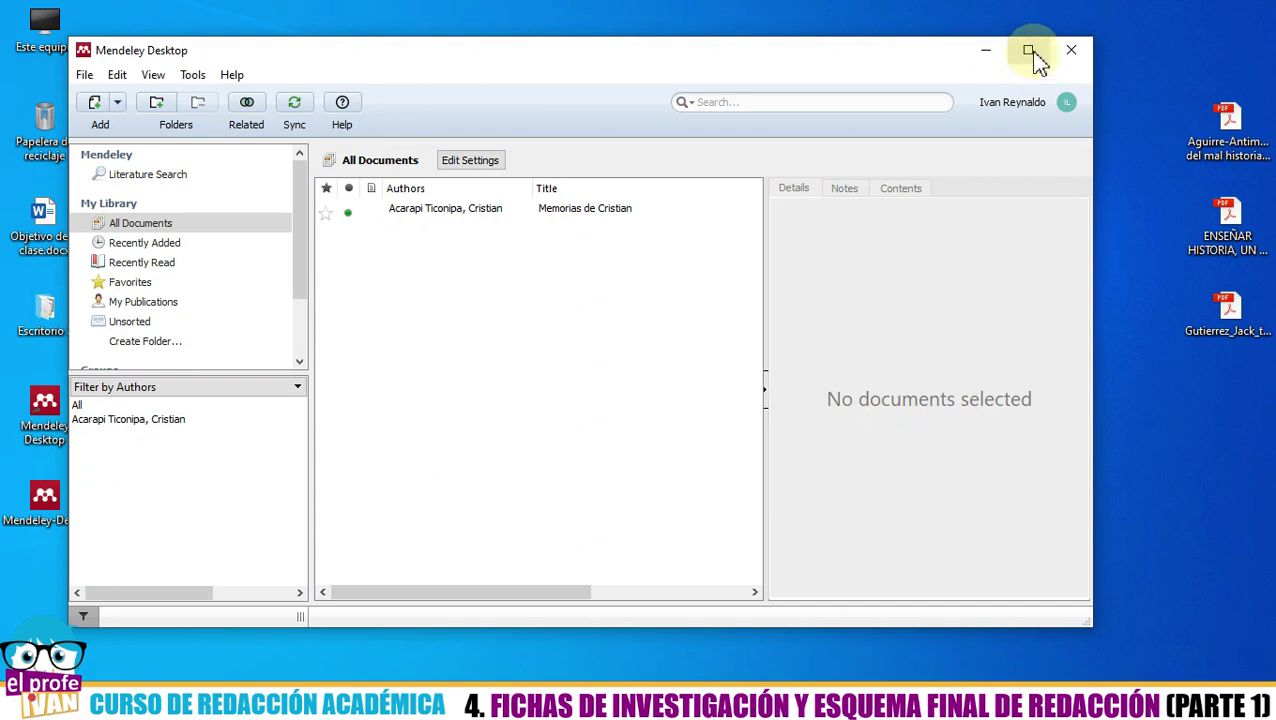
click(1031, 52)
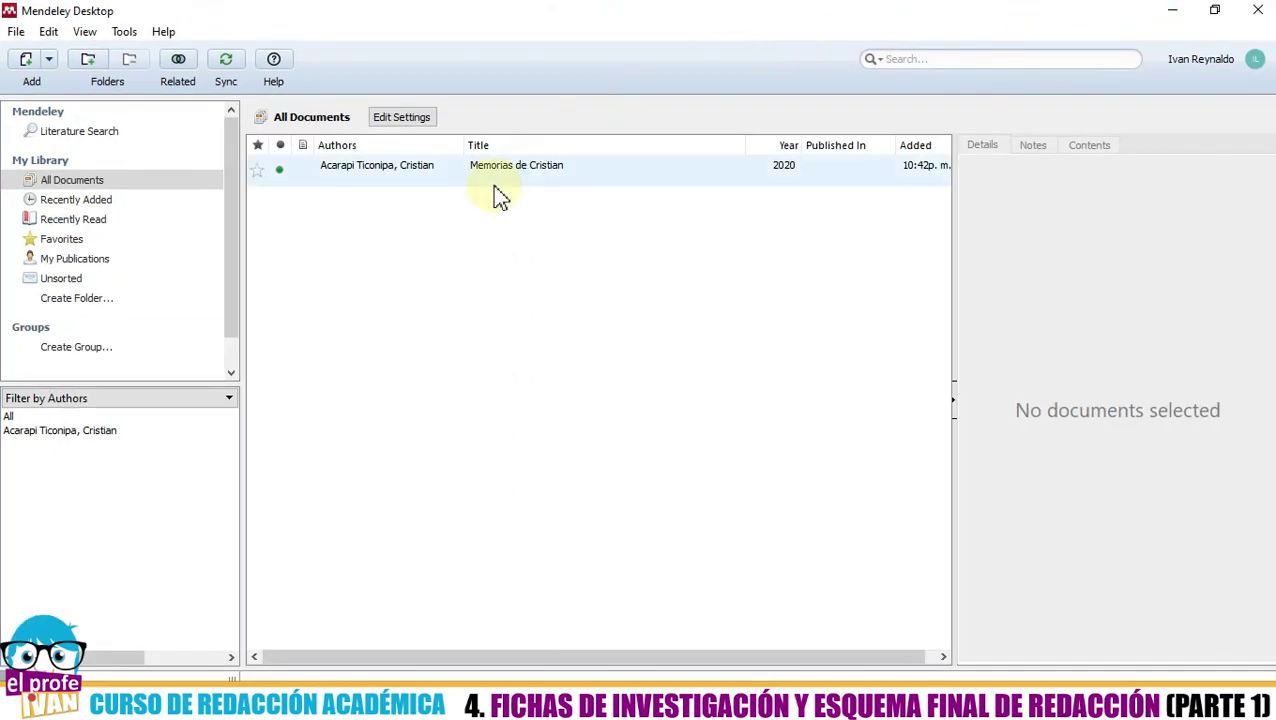
click(385, 290)
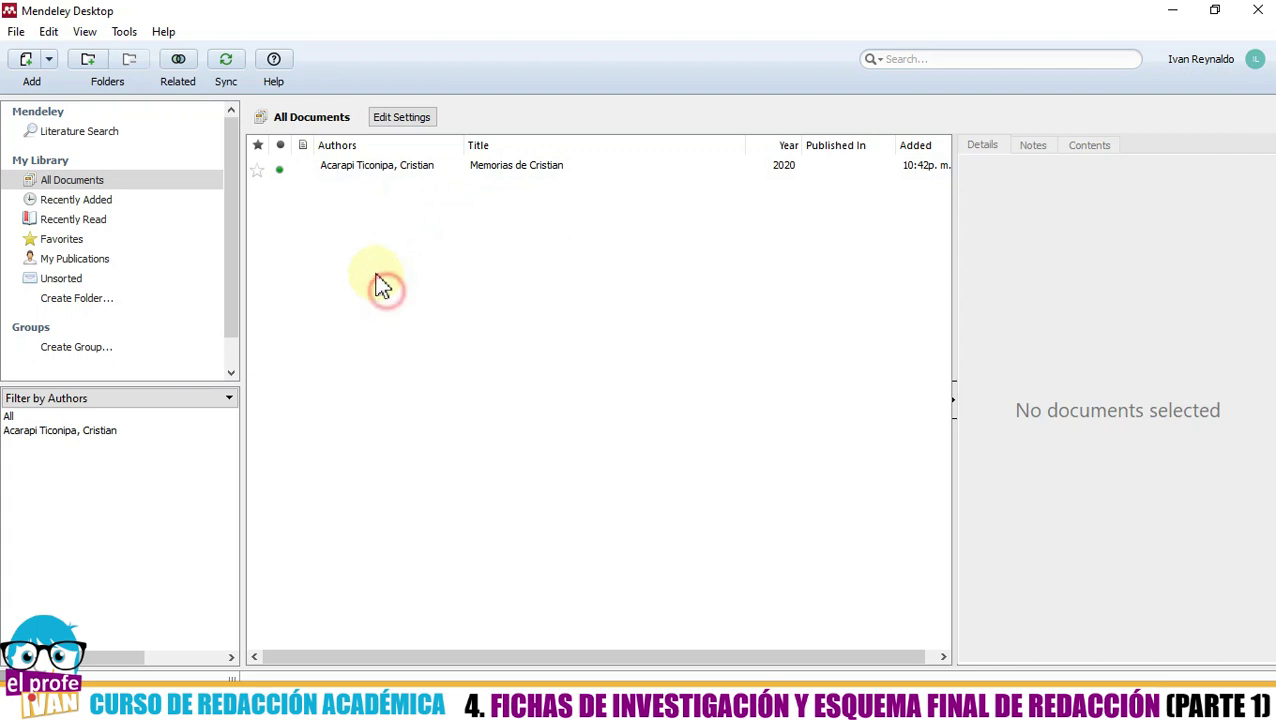
- Delete the Memorias de Cristian entry, then scroll the sidebar toward Trash
right_click(360, 167)
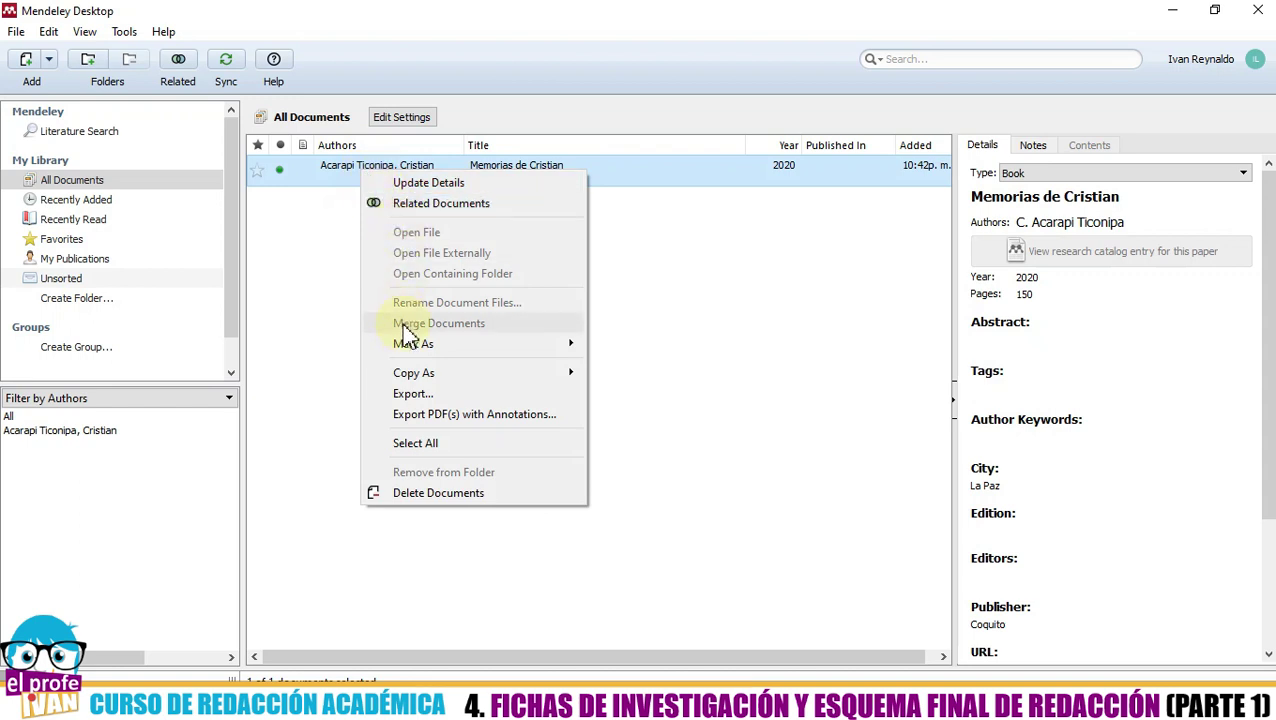
click(344, 328)
click(330, 178)
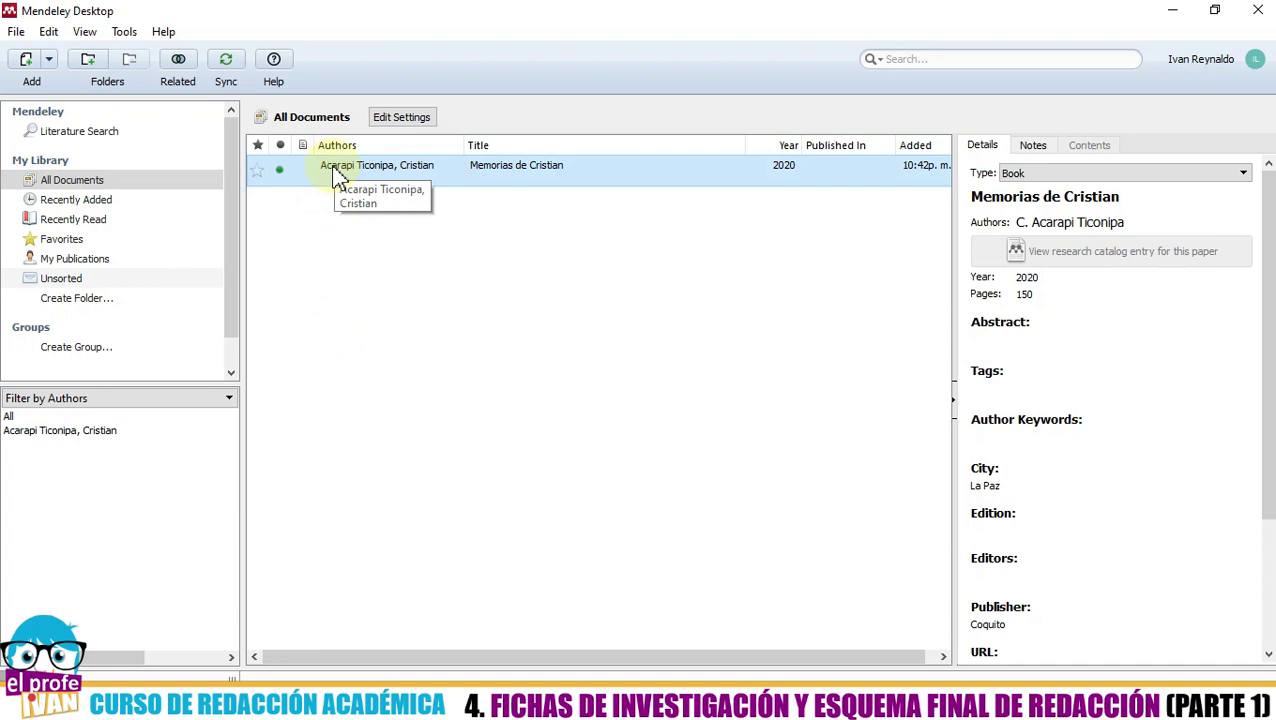
key(Delete)
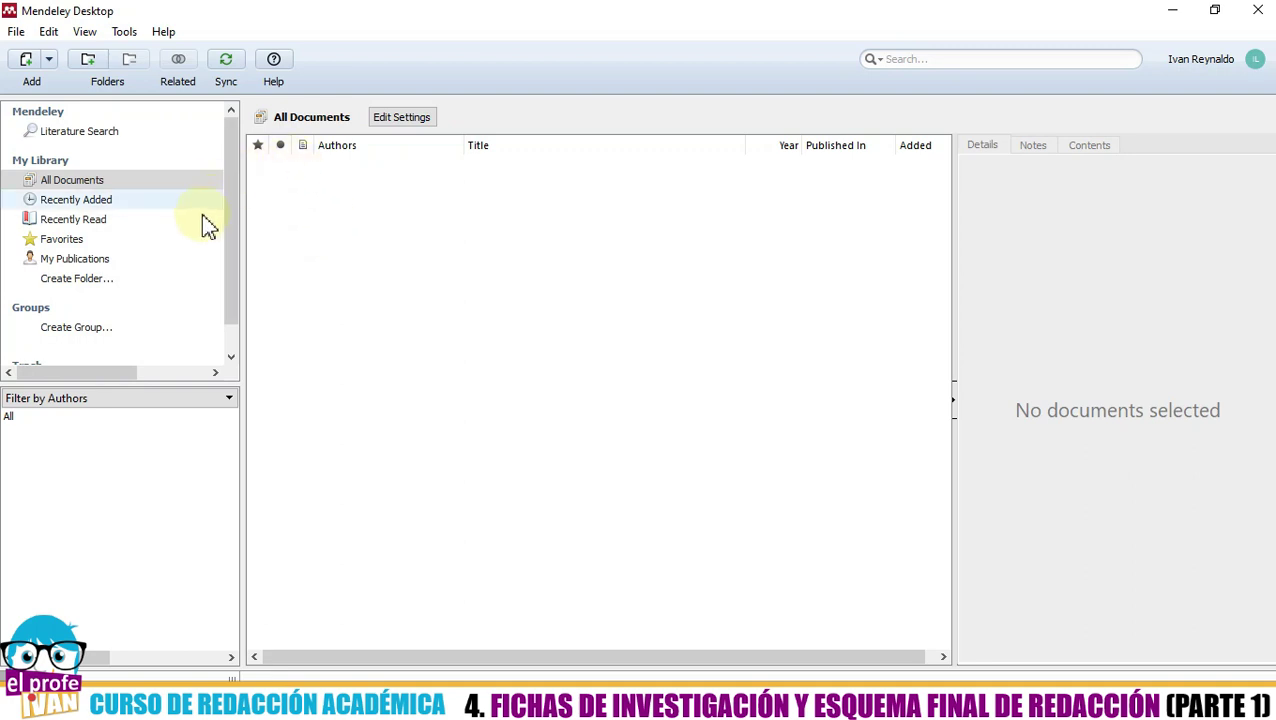
drag(230, 276, 242, 256)
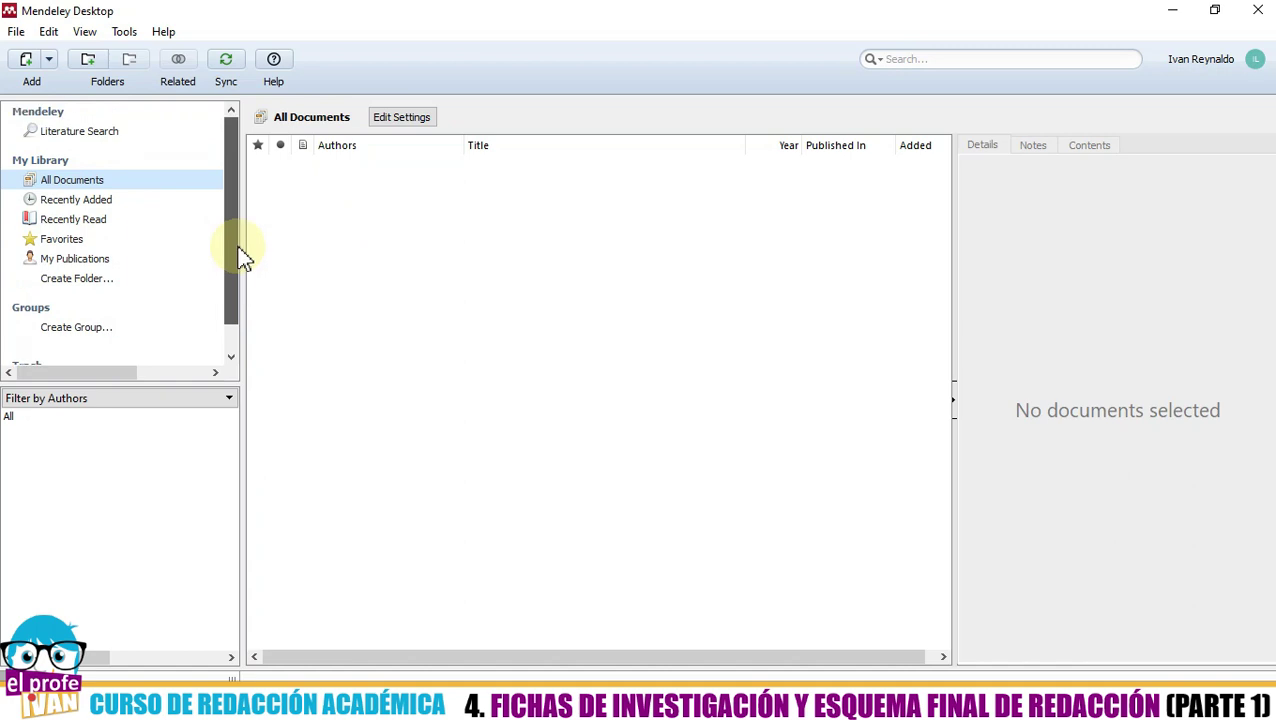
drag(239, 254, 245, 232)
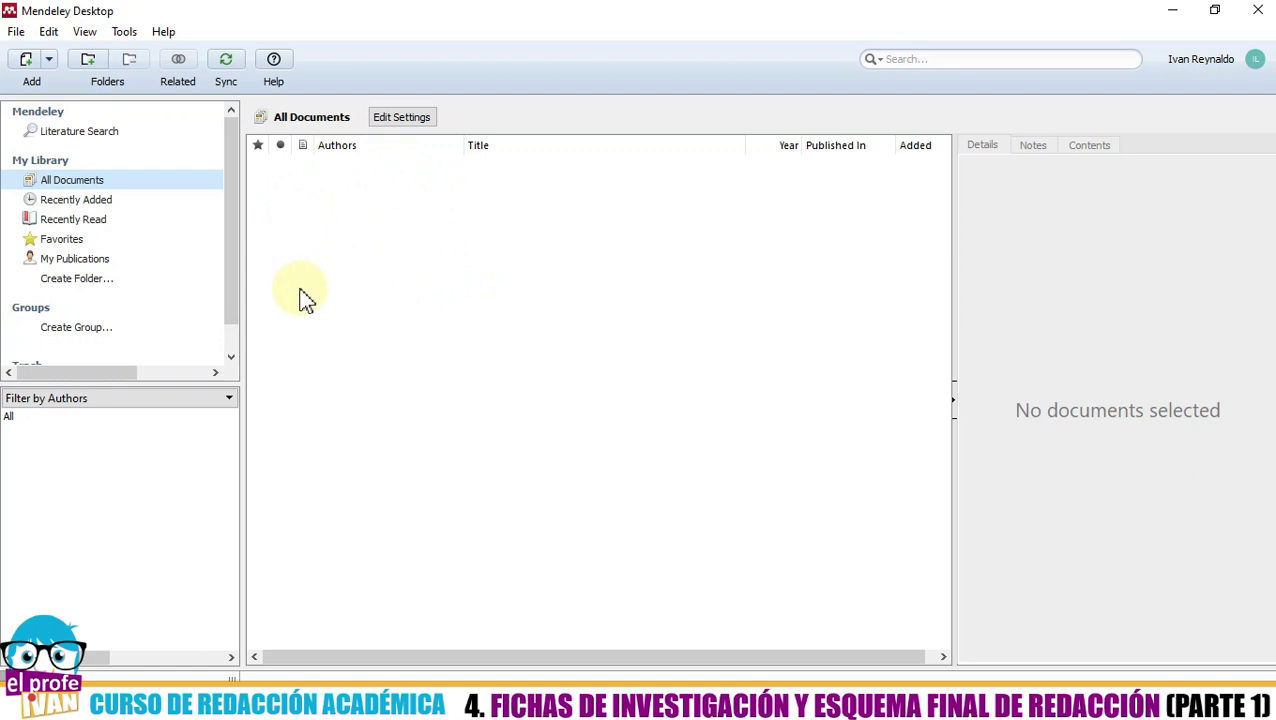
- Create a library folder named 'Didáctica de la Historia'
click(64, 283)
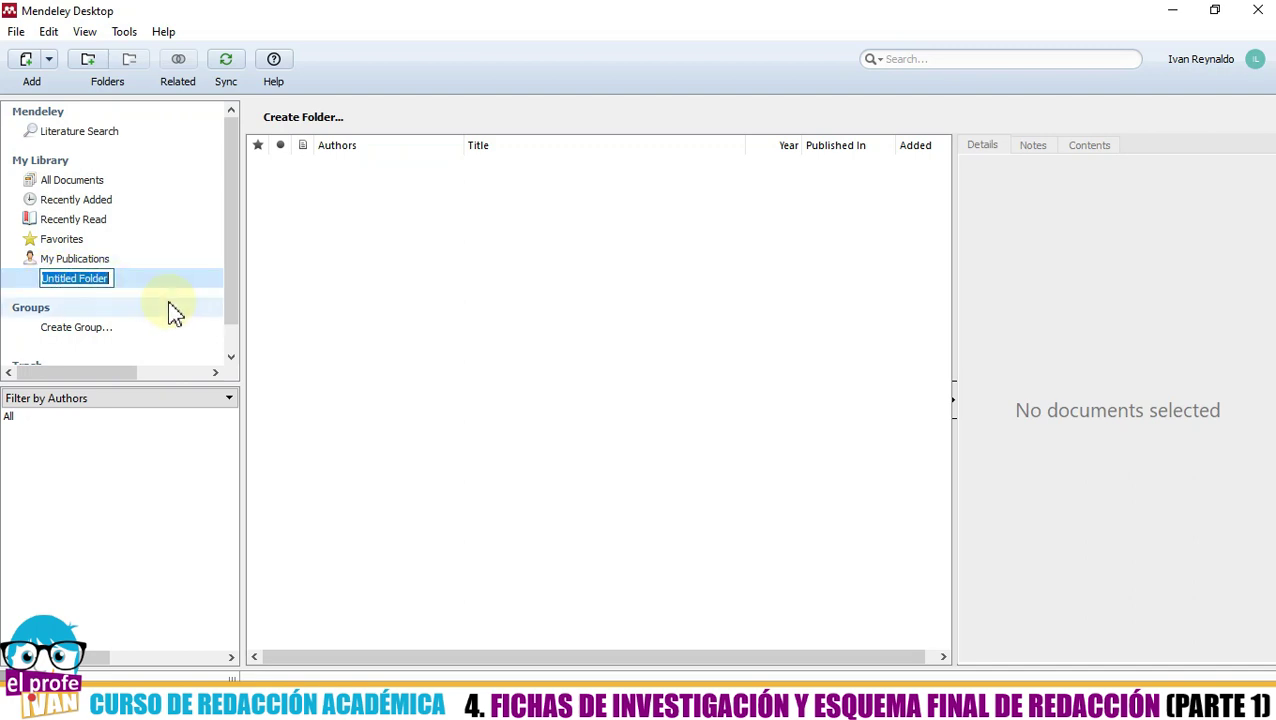
key(BackSpace)
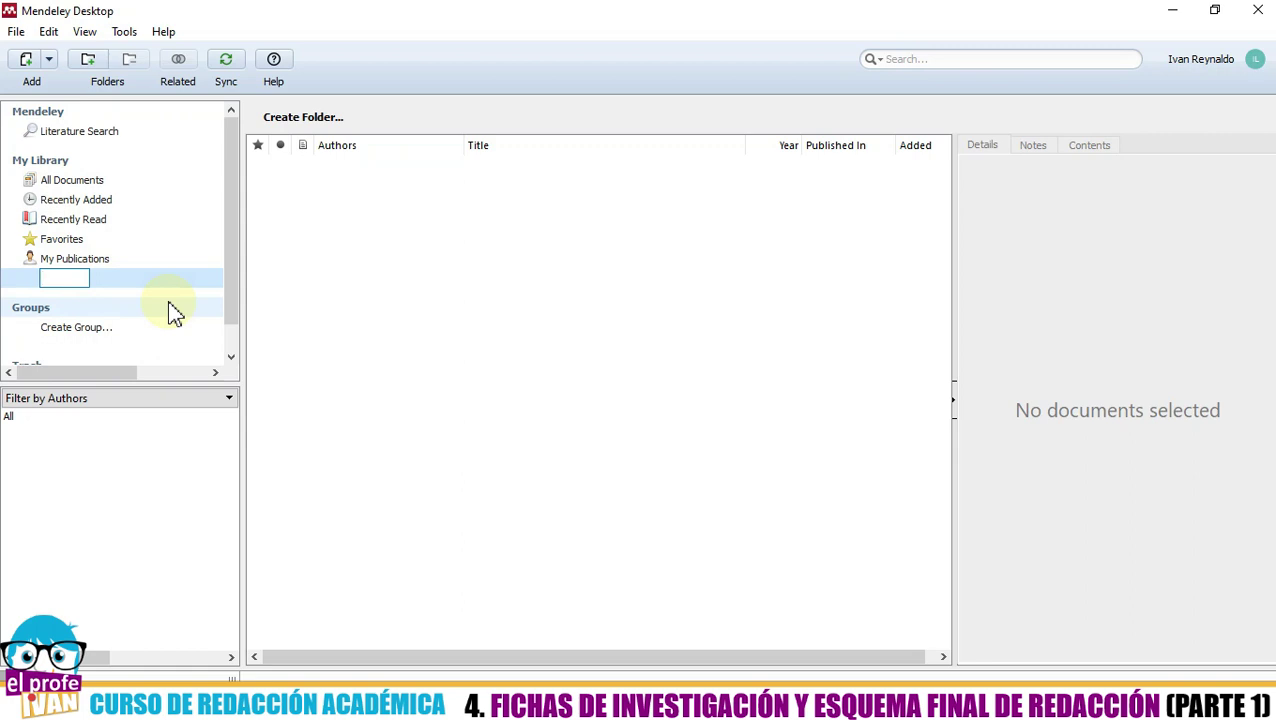
text(Didáctica de la Historia)
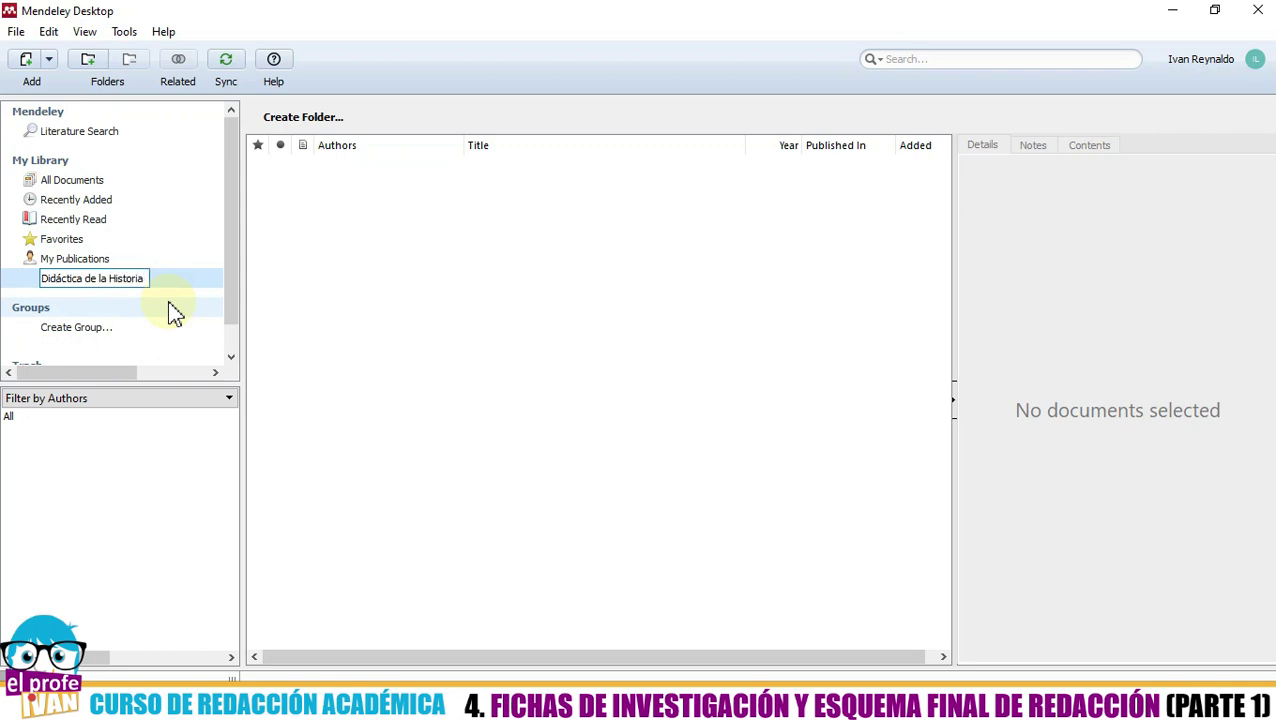
key(Return)
click(90, 283)
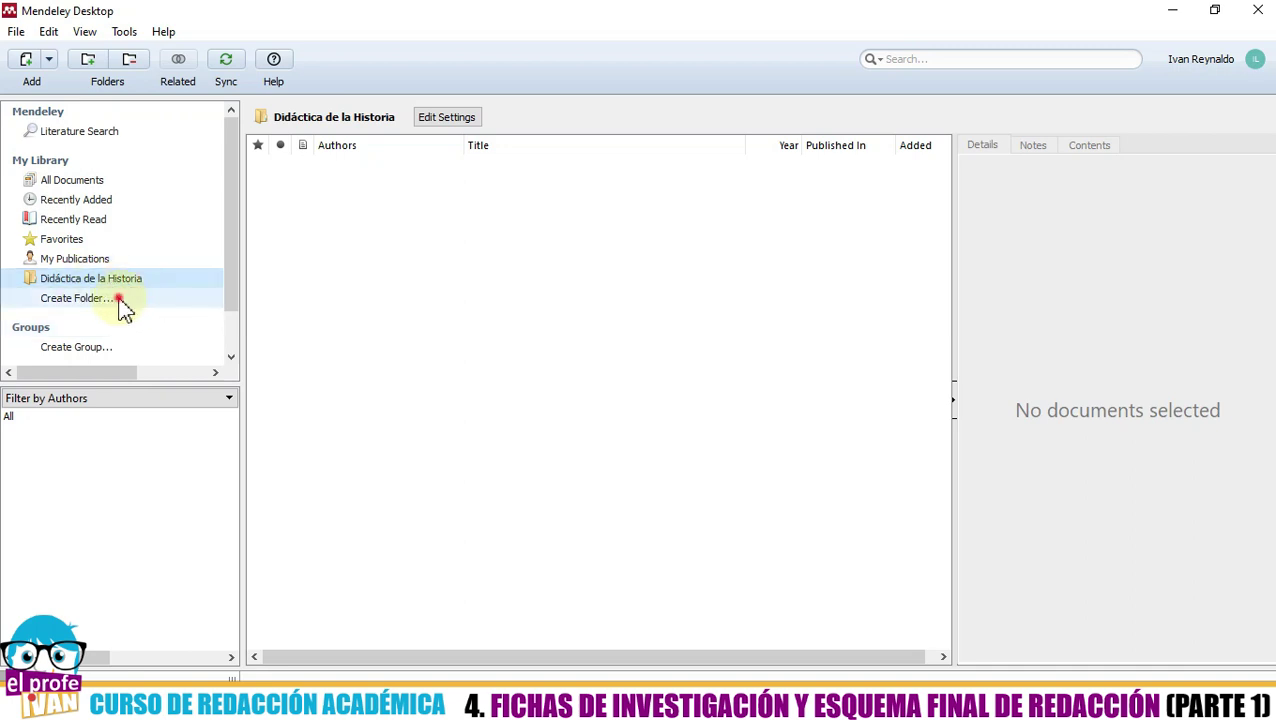
- Create a second folder named 'Capeta de prueba' and select it
click(119, 302)
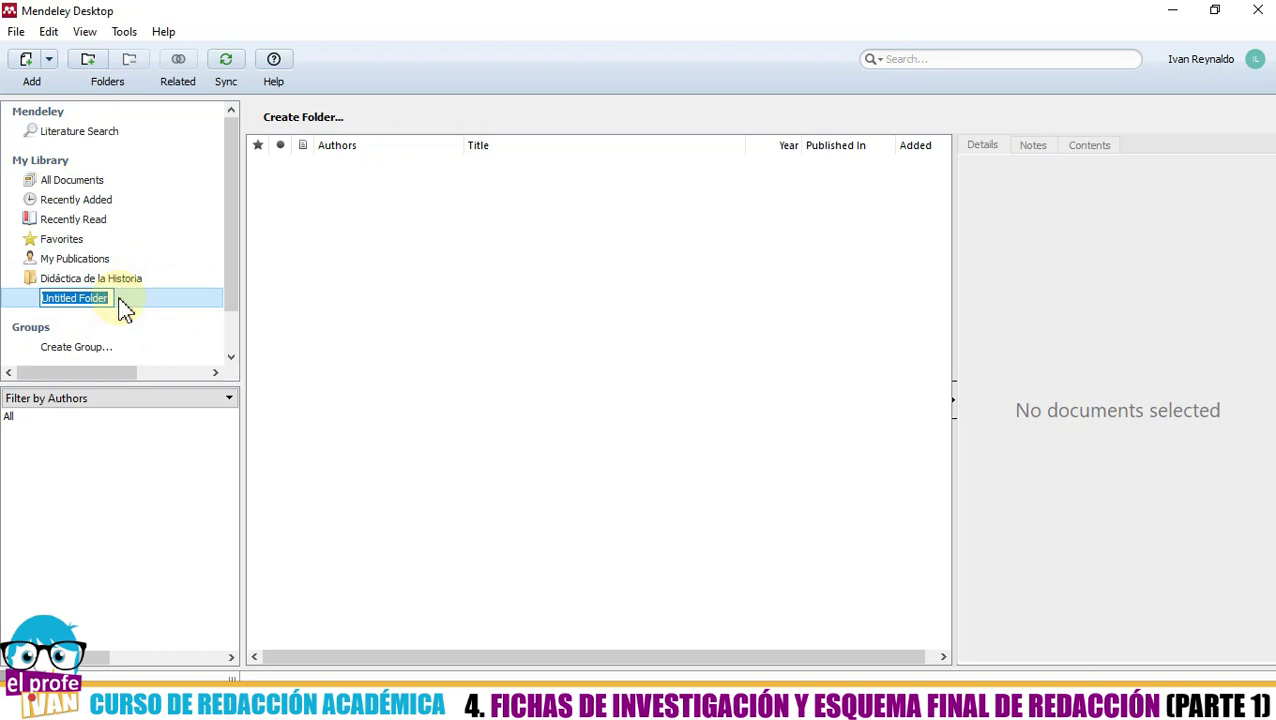
text(Capeta de)
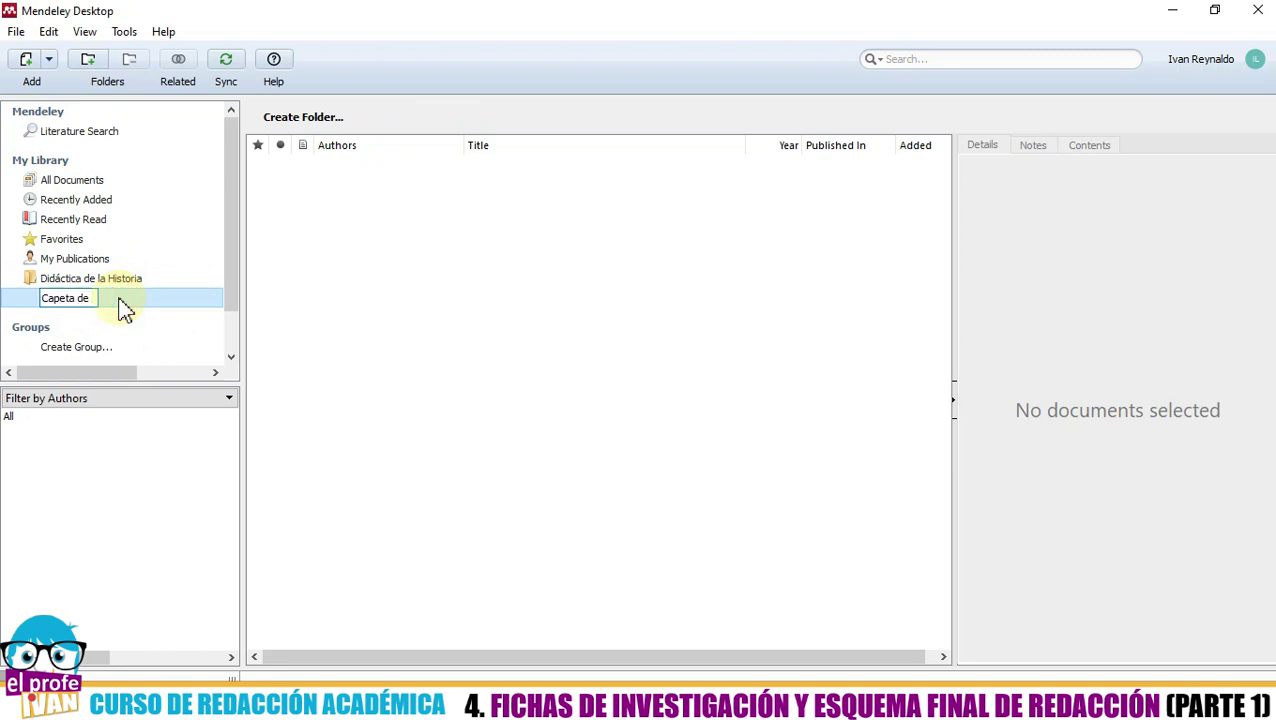
key(BackSpace)
key(BackSpace)
text(de prueba)
click(427, 412)
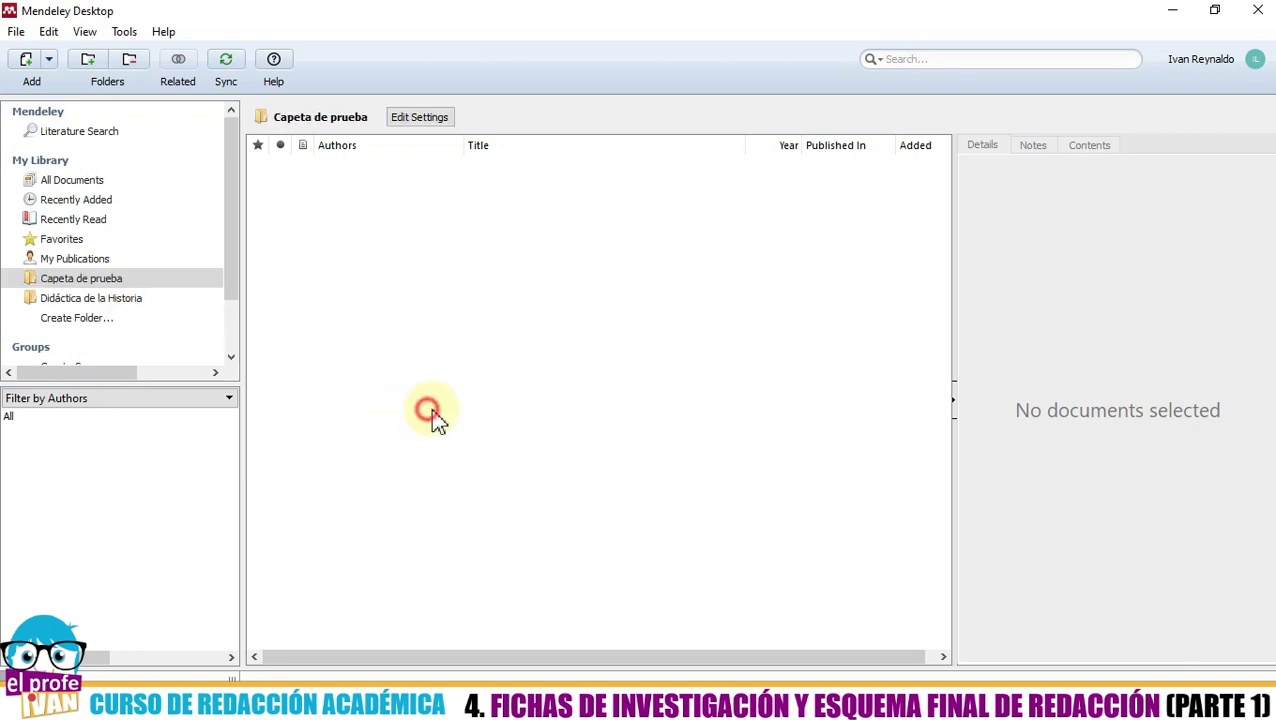
click(113, 283)
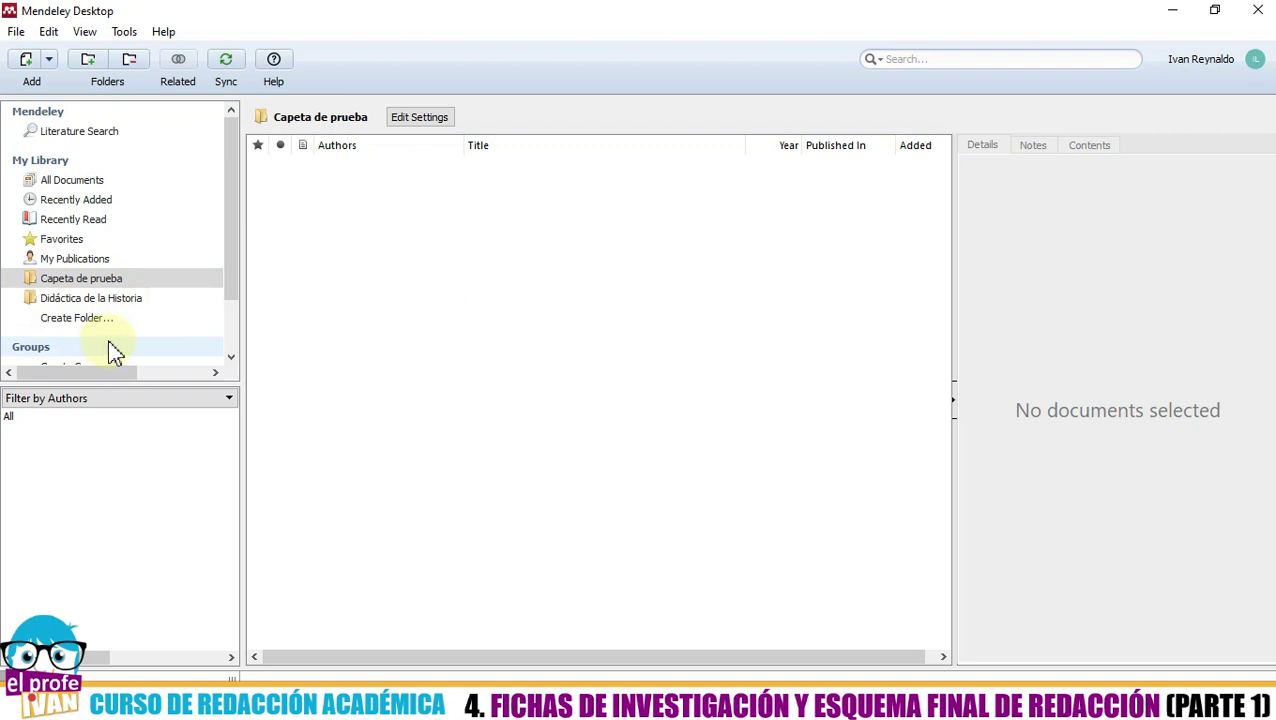
- Open the empty Didáctica de la Historia folder, cancelling the accidental rename to keep its name
click(62, 283)
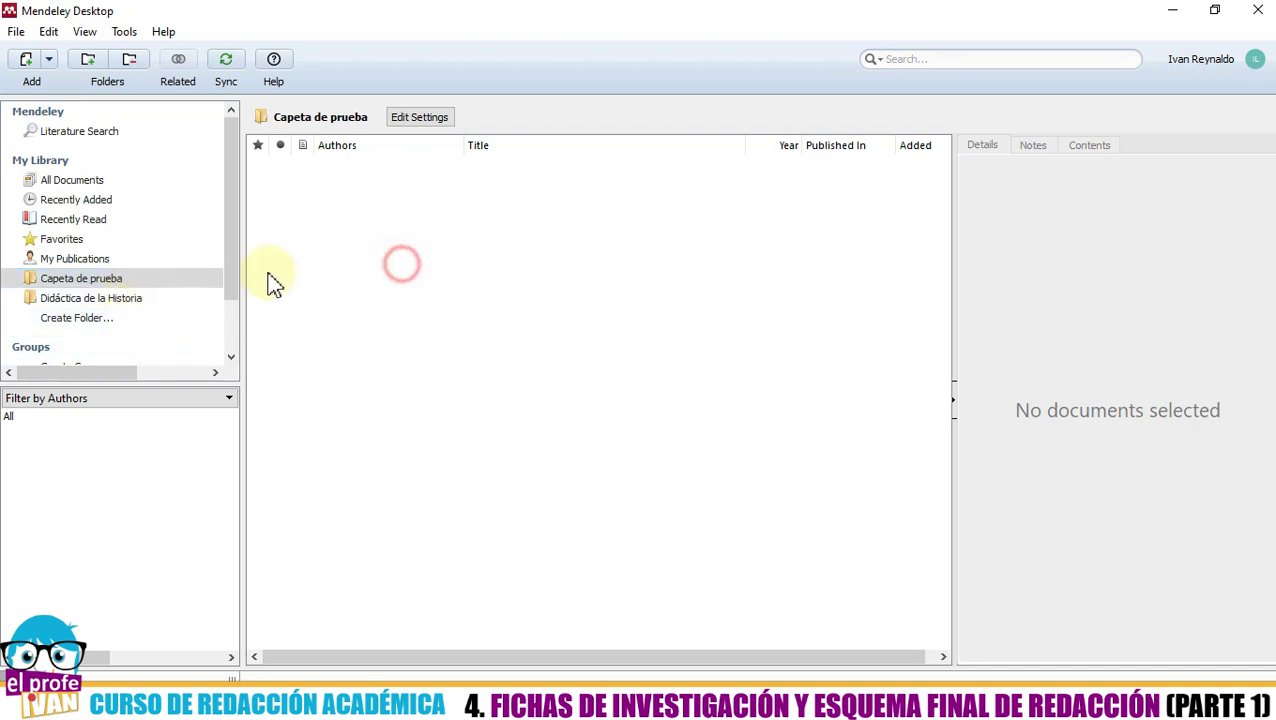
click(118, 301)
click(119, 301)
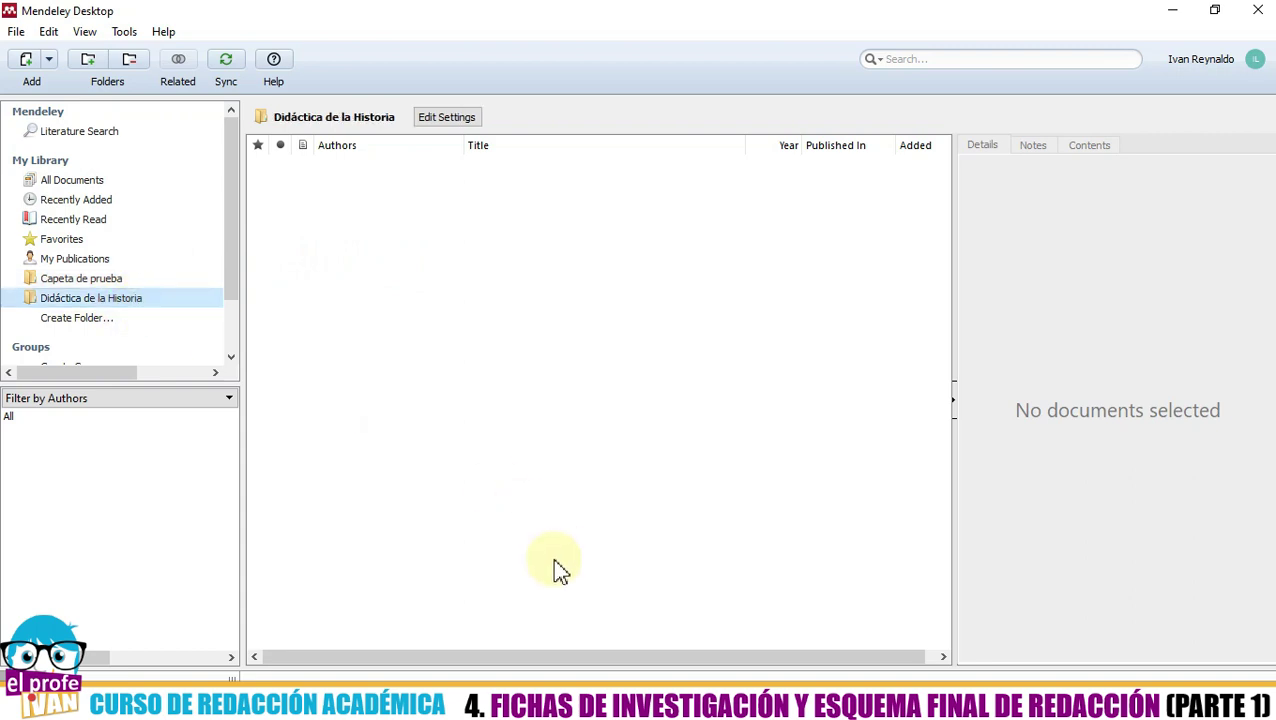
click(122, 302)
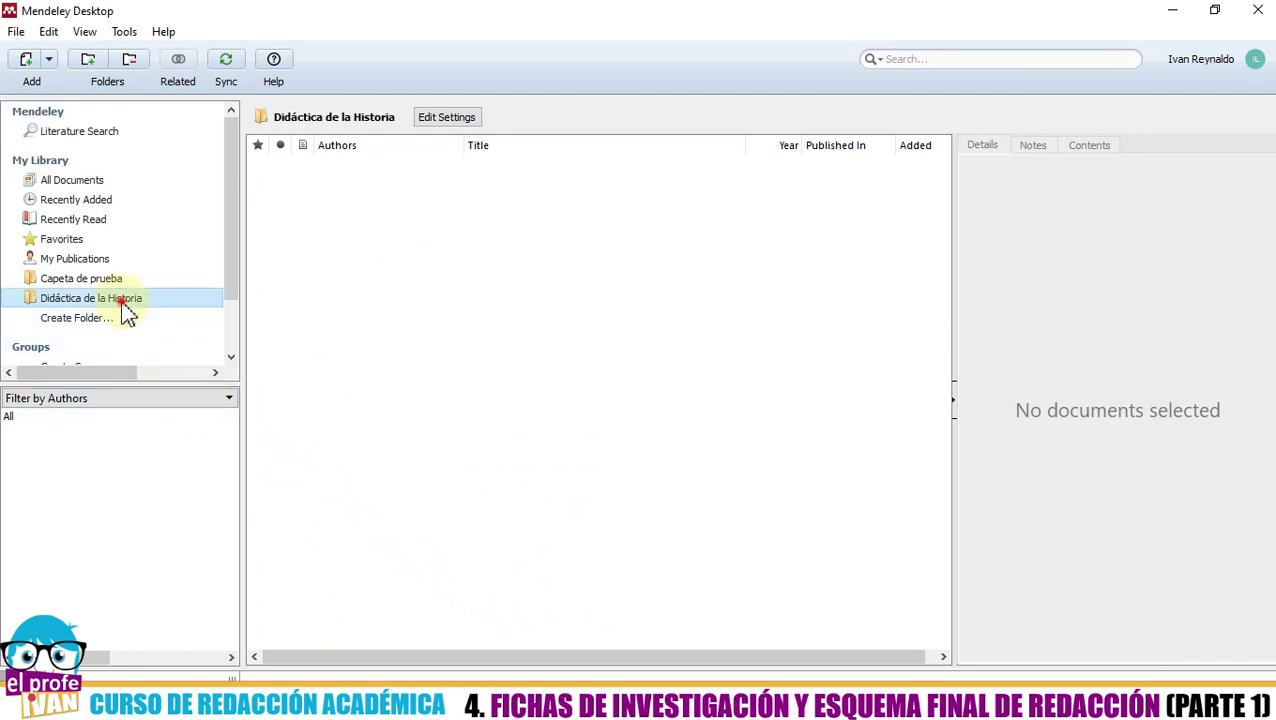
click(346, 306)
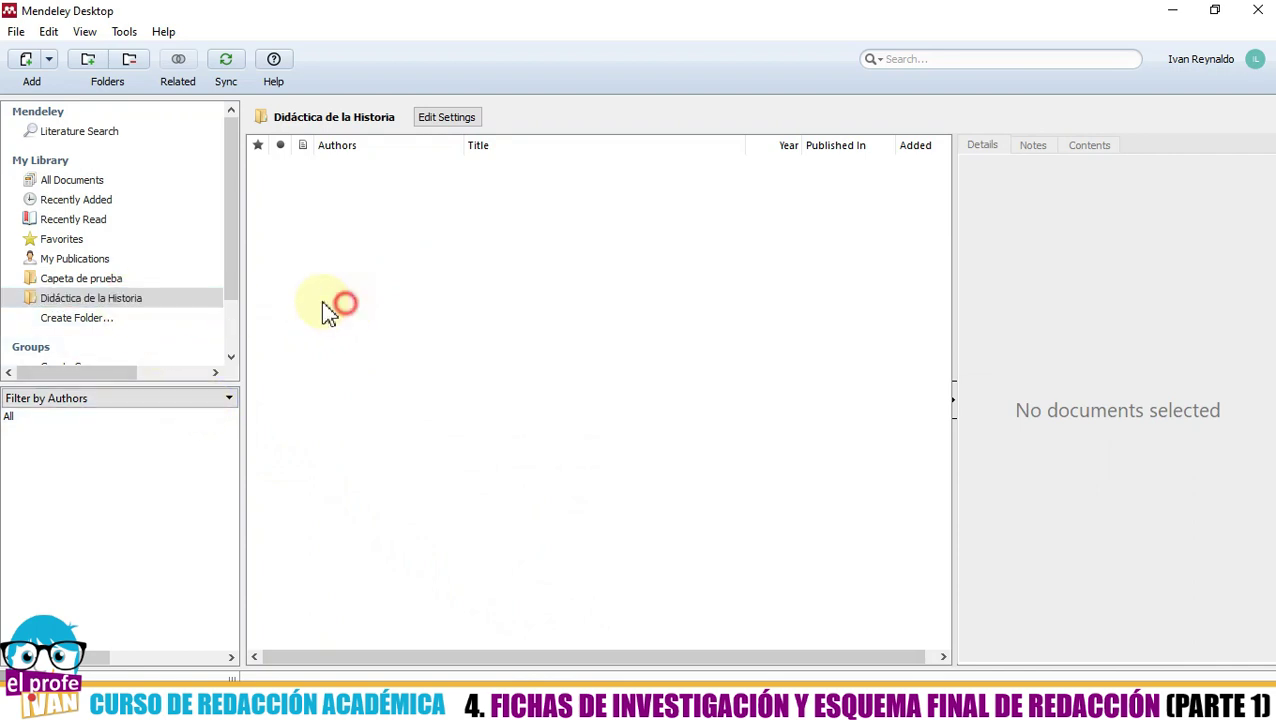
click(125, 299)
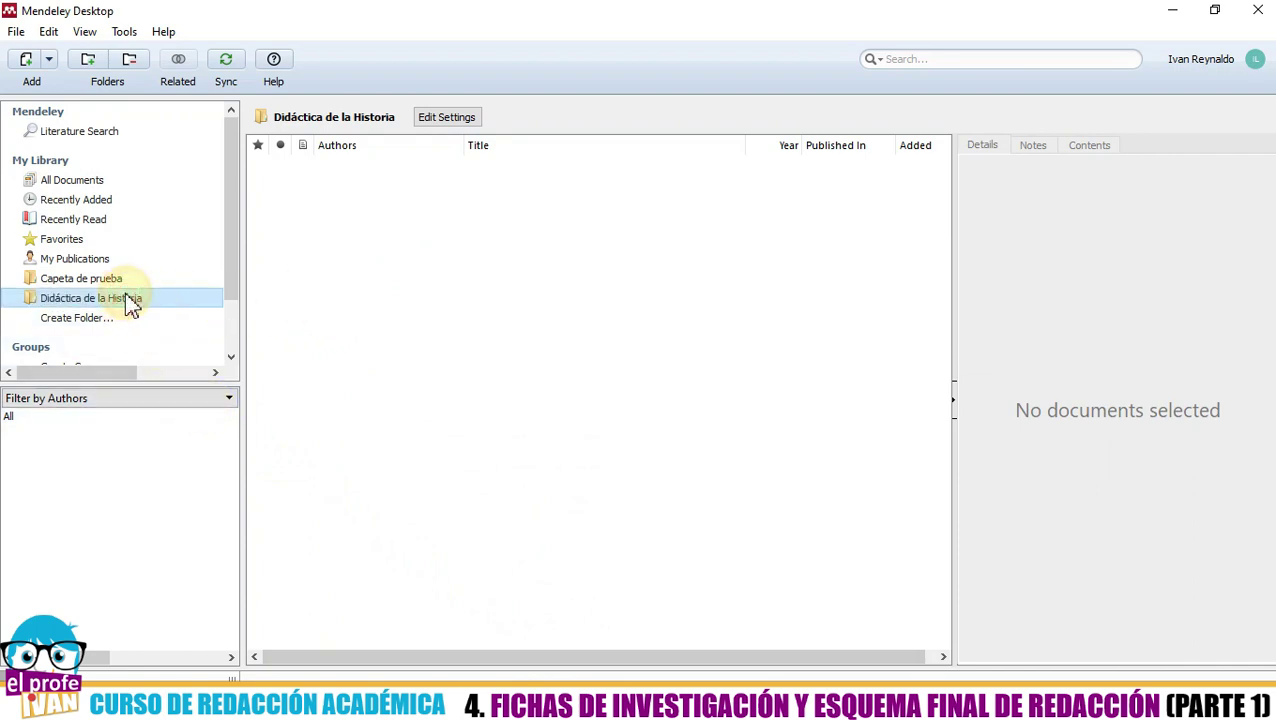
click(465, 378)
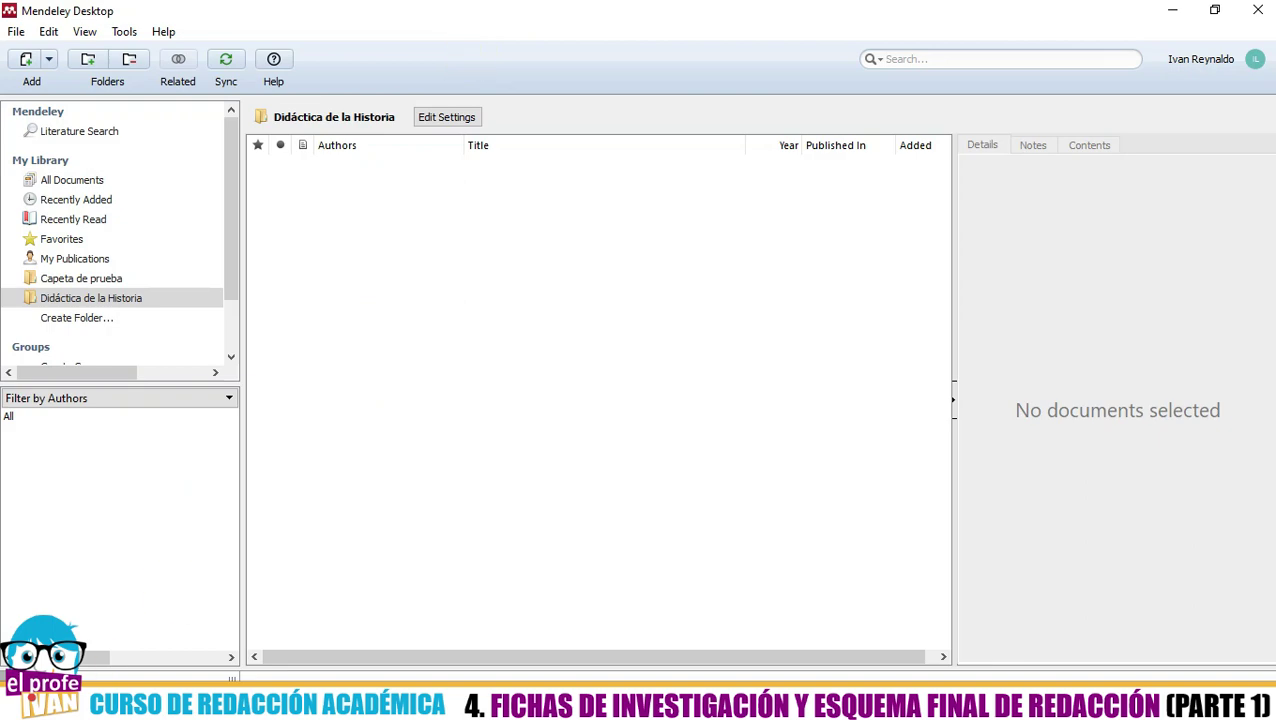
key(super)
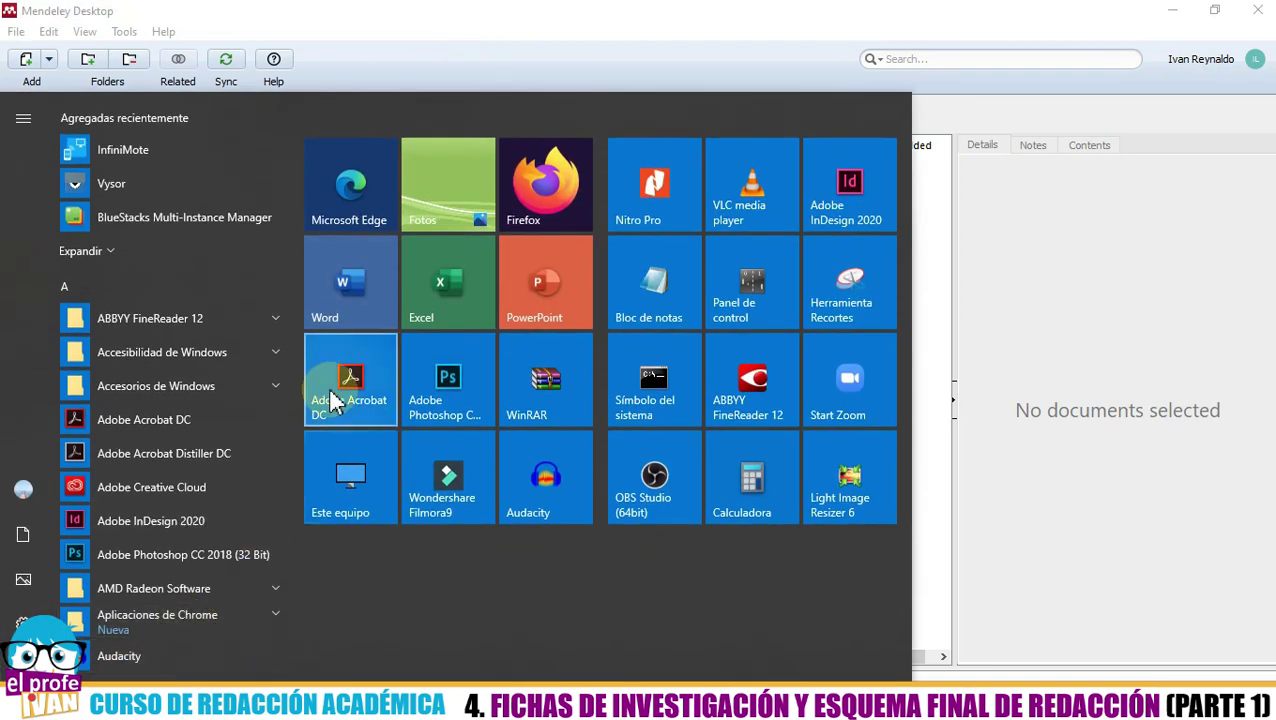
- Show Este equipo's Escritorio folder in File Explorer, snapped right beside Mendeley
click(340, 470)
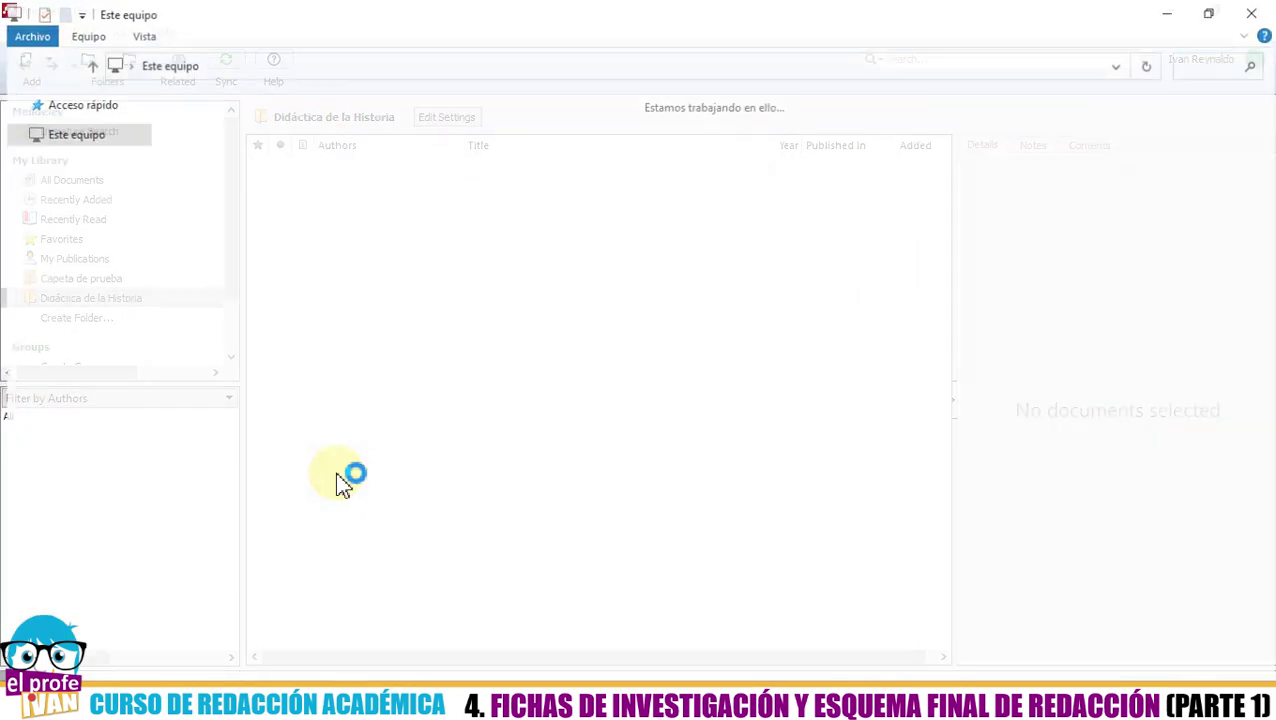
click(76, 136)
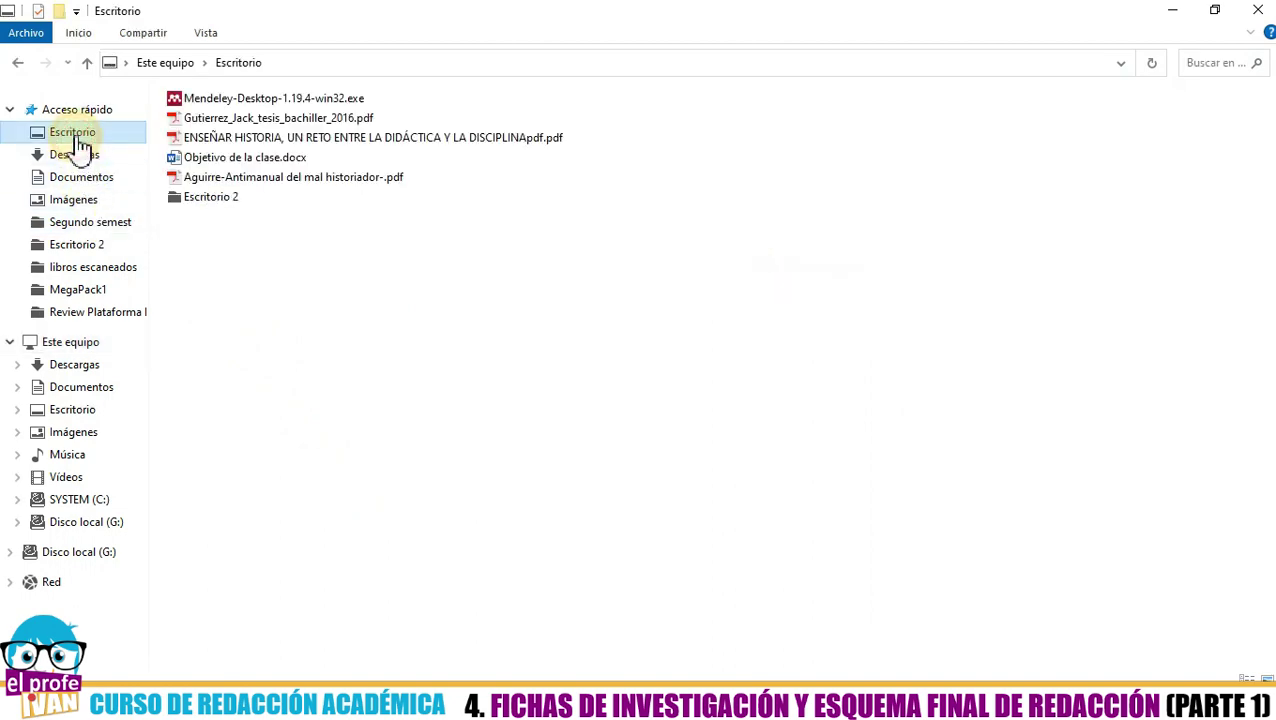
drag(553, 23, 1275, 300)
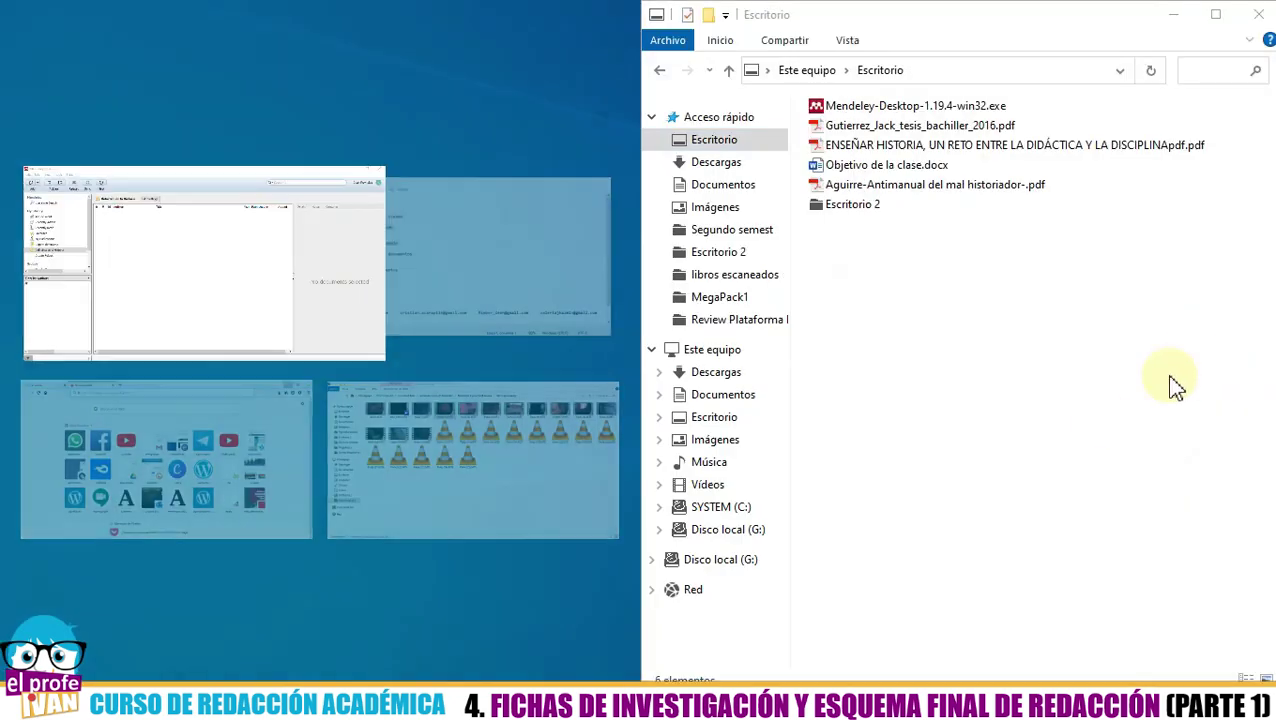
click(1038, 441)
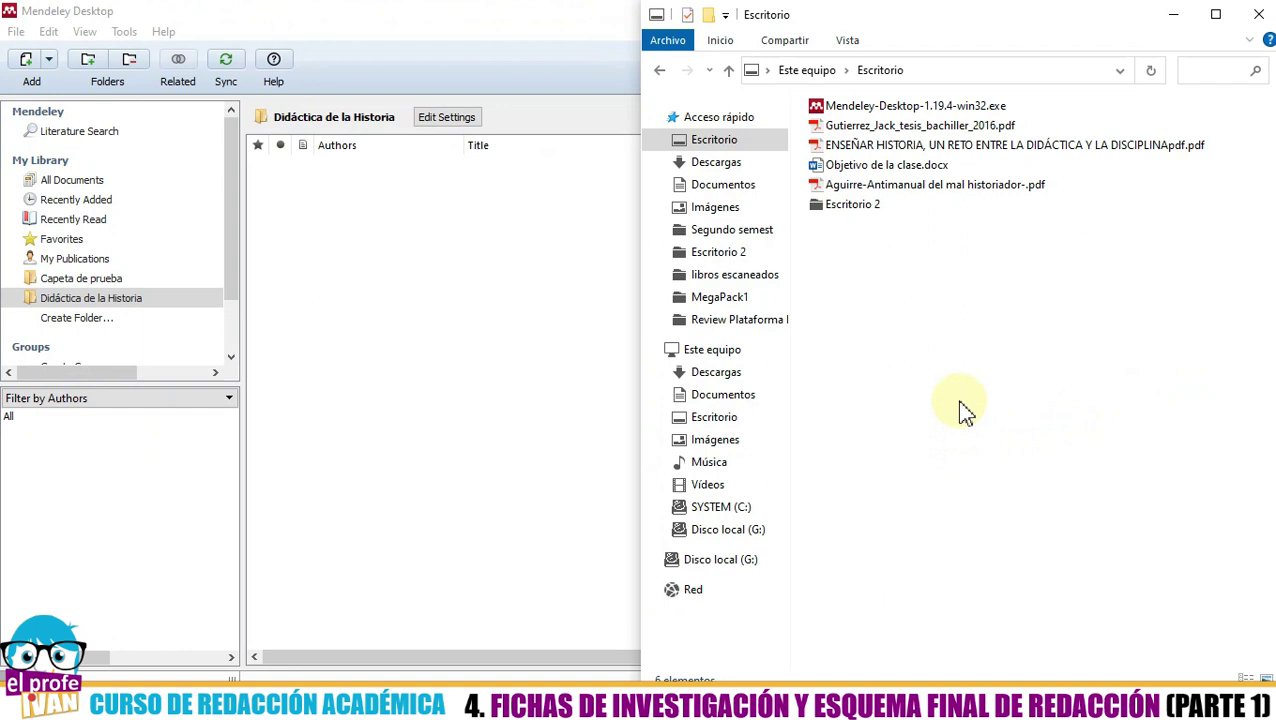
- Open the ENSEÑAR HISTORIA PDF in Acrobat, zoom in and scroll to check it, then close it
double_click(945, 150)
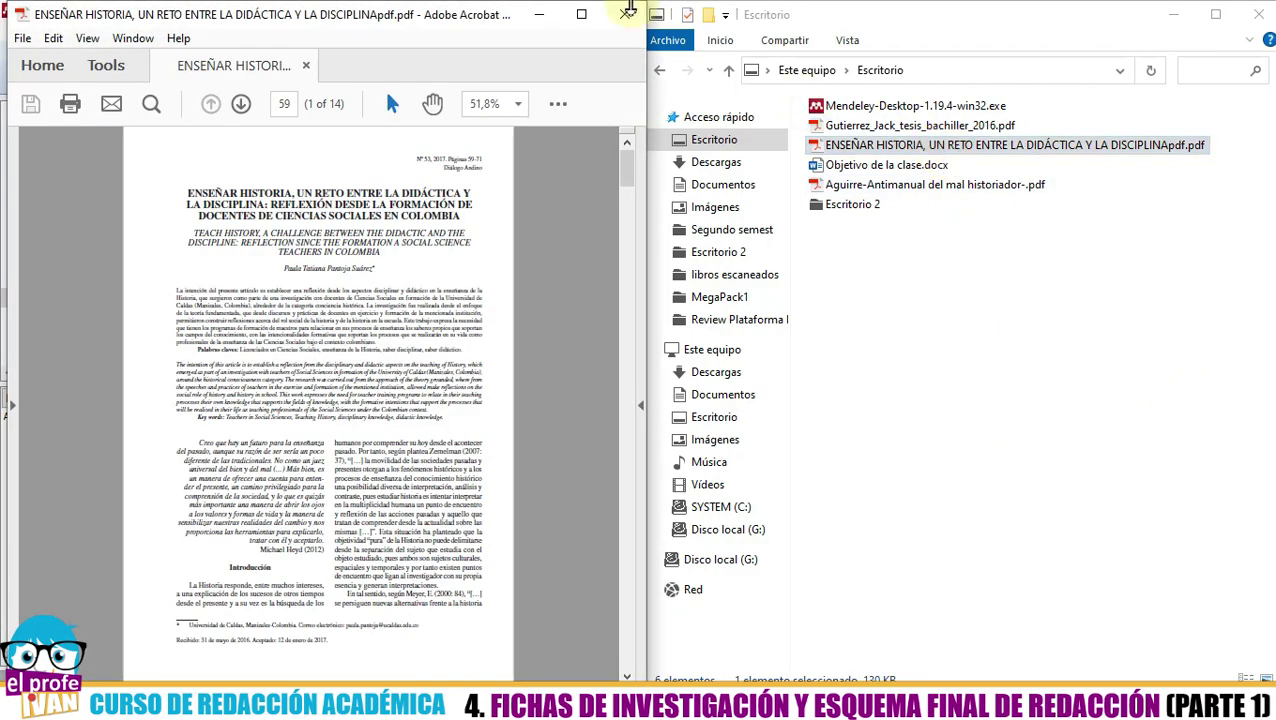
click(581, 14)
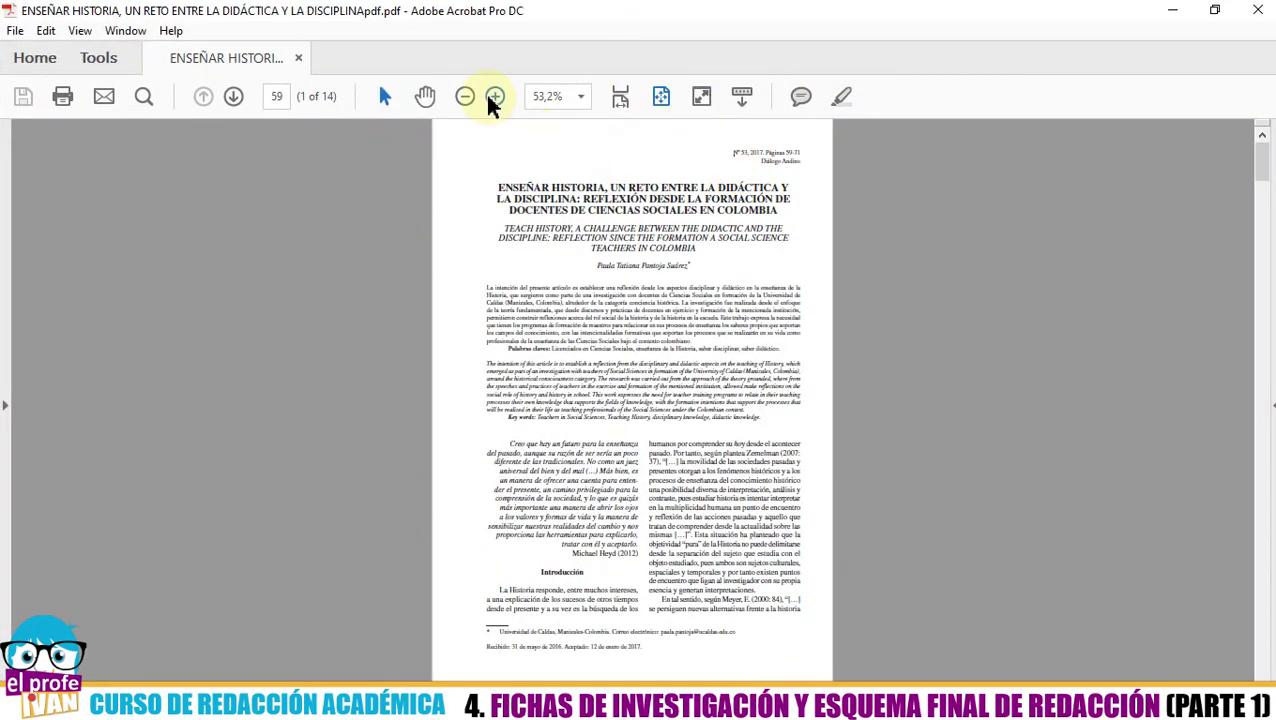
click(491, 100)
click(491, 100)
click(491, 100)
click(492, 100)
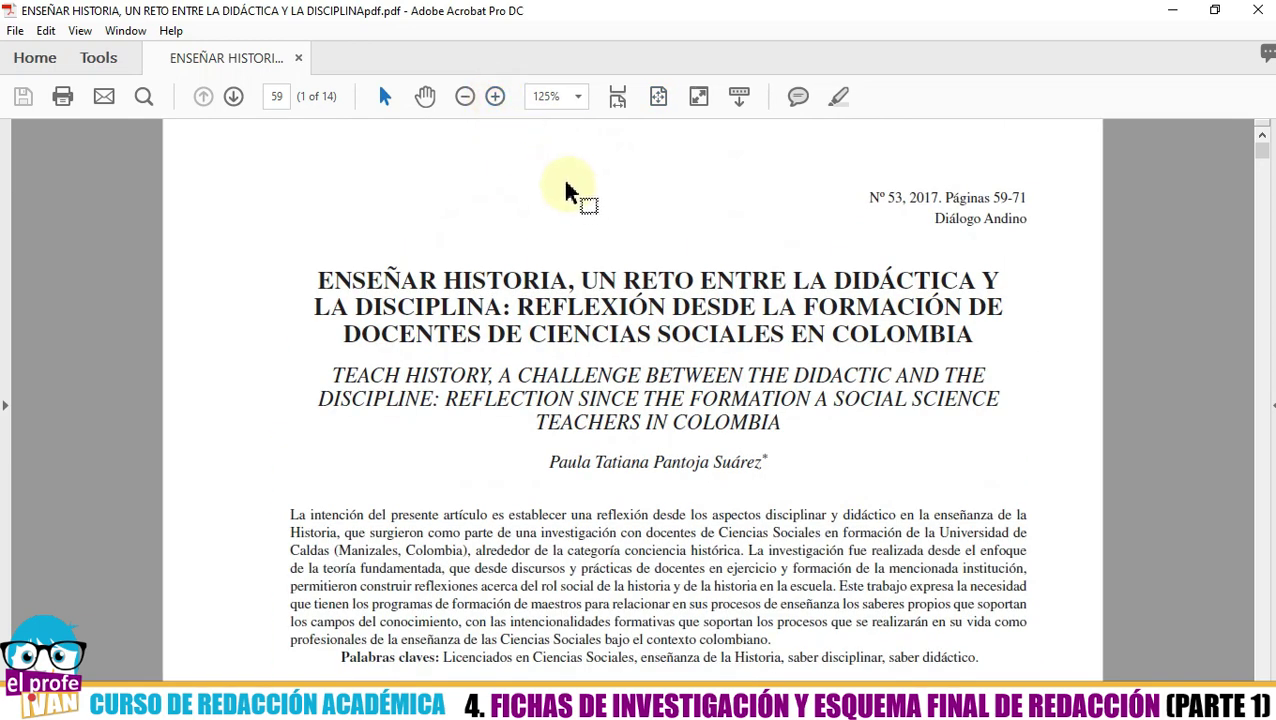
scroll(568, 190, down, 5)
scroll(818, 195, down, 2)
click(1258, 10)
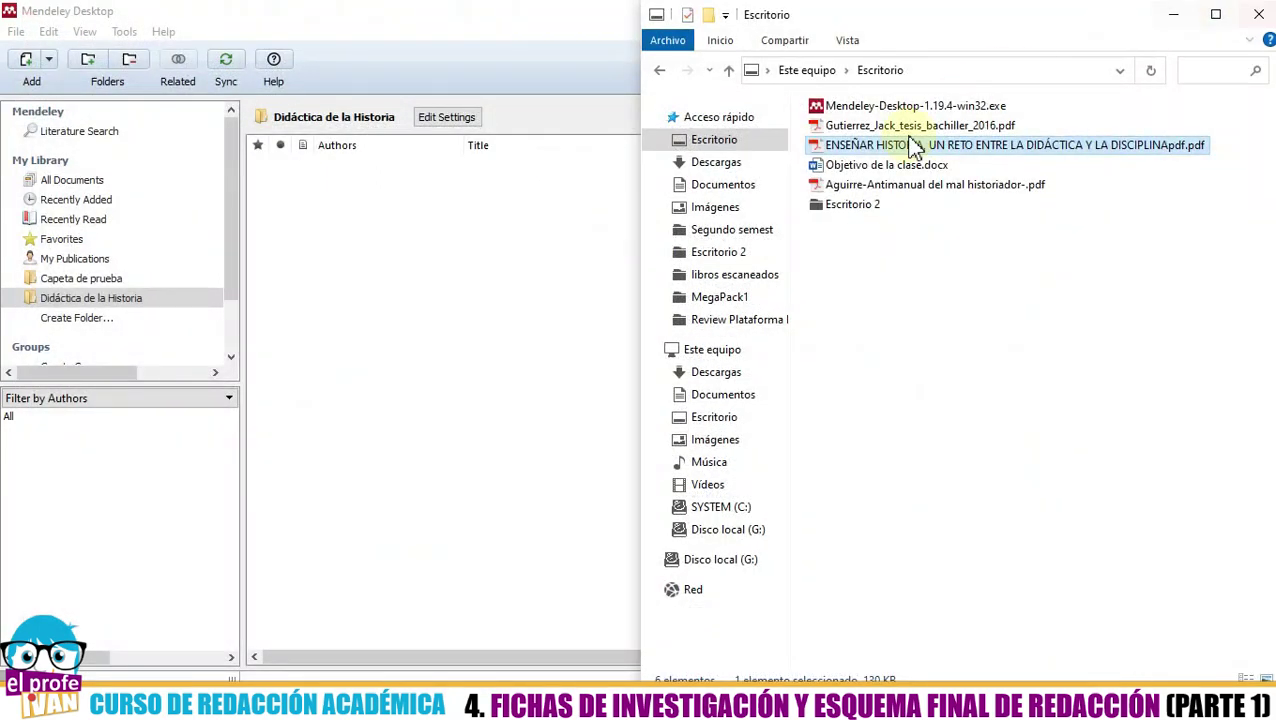
- Drag the ENSEÑAR HISTORIA PDF into Didáctica de la Historia and show the imported article's details
click(940, 285)
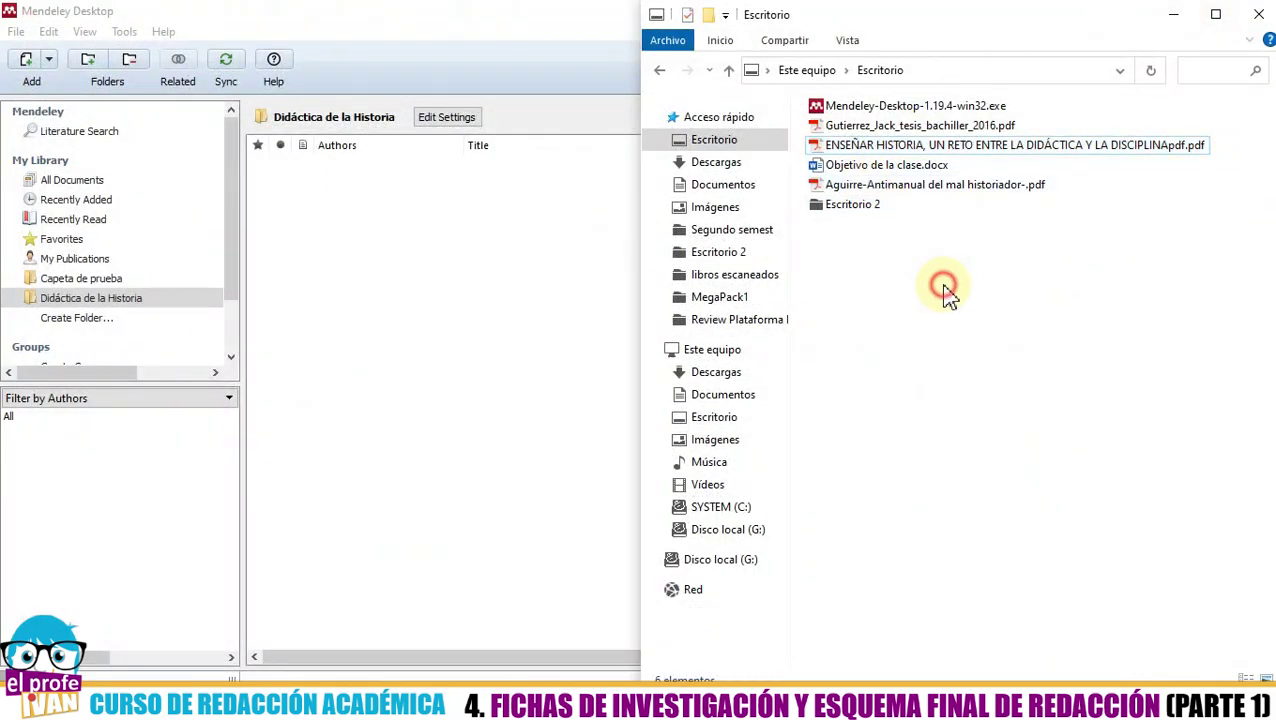
click(913, 147)
drag(970, 155, 352, 272)
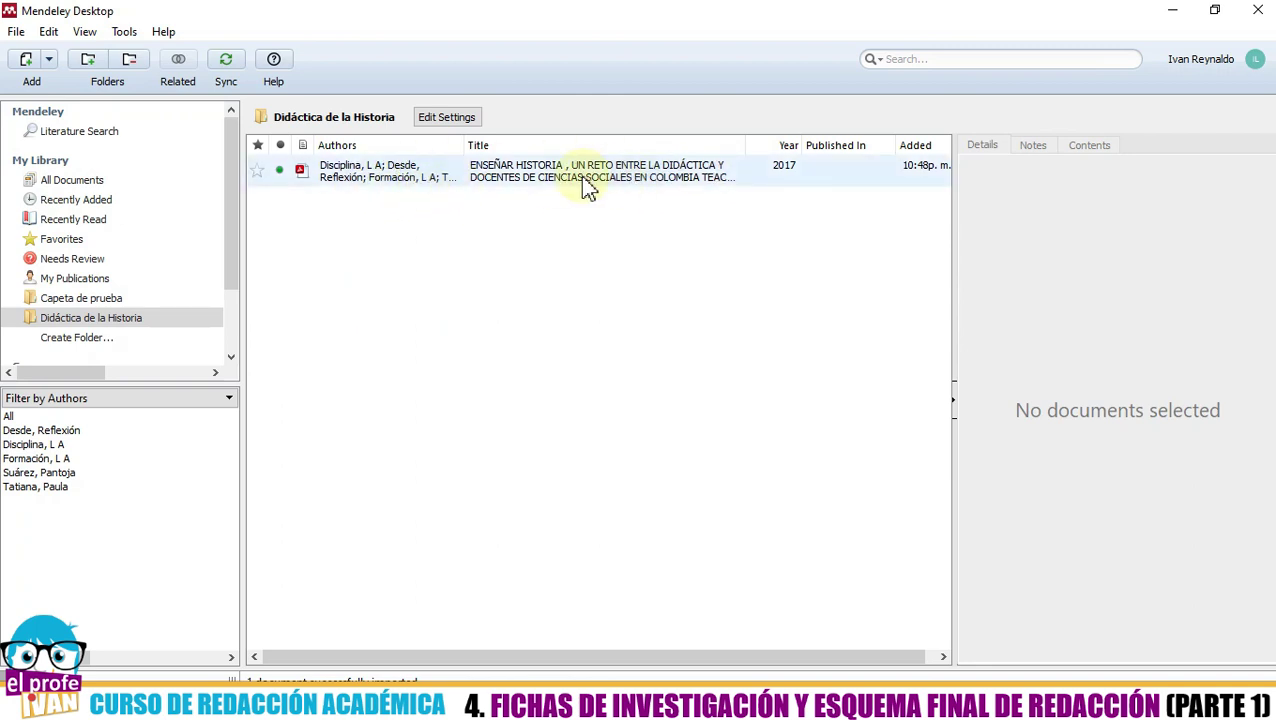
click(171, 314)
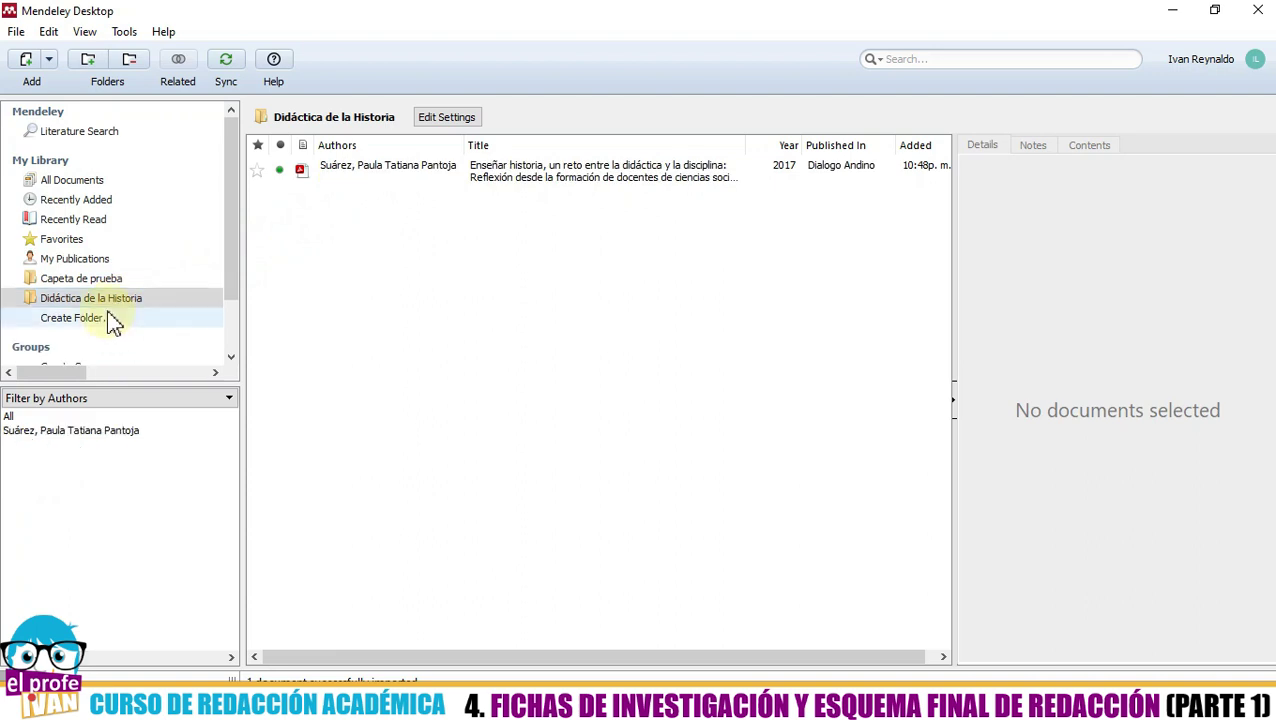
click(120, 279)
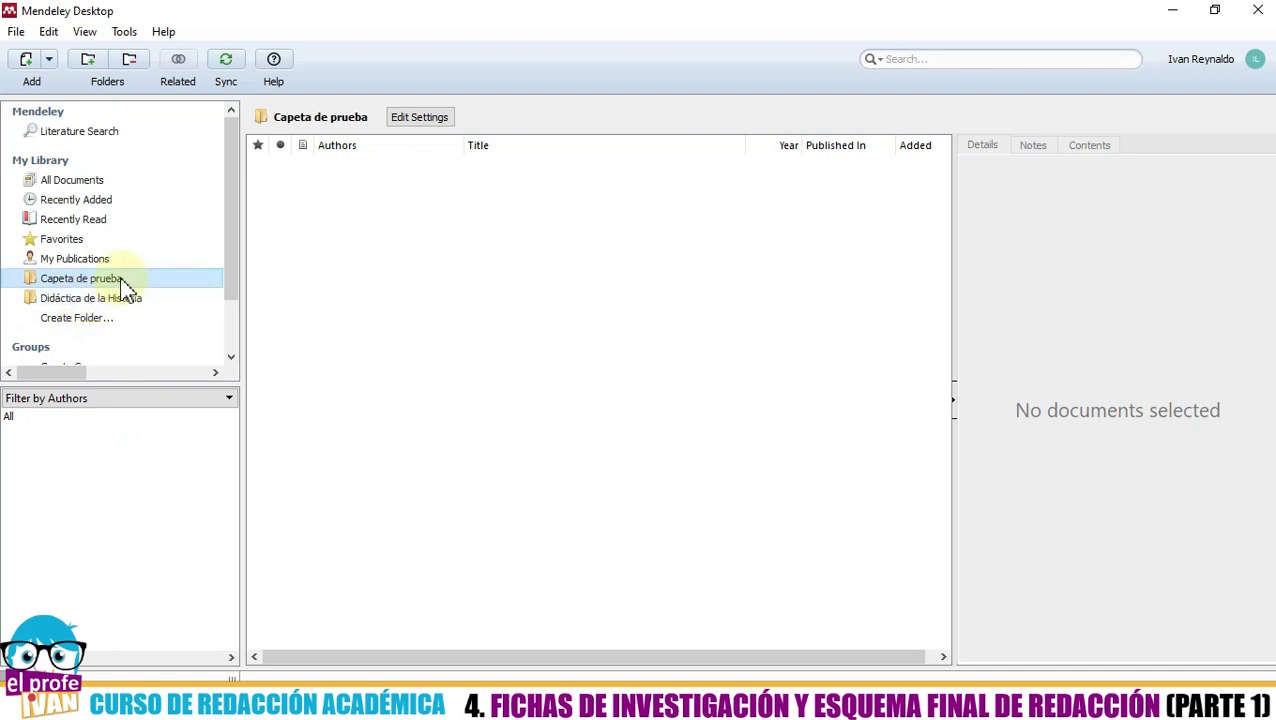
click(111, 300)
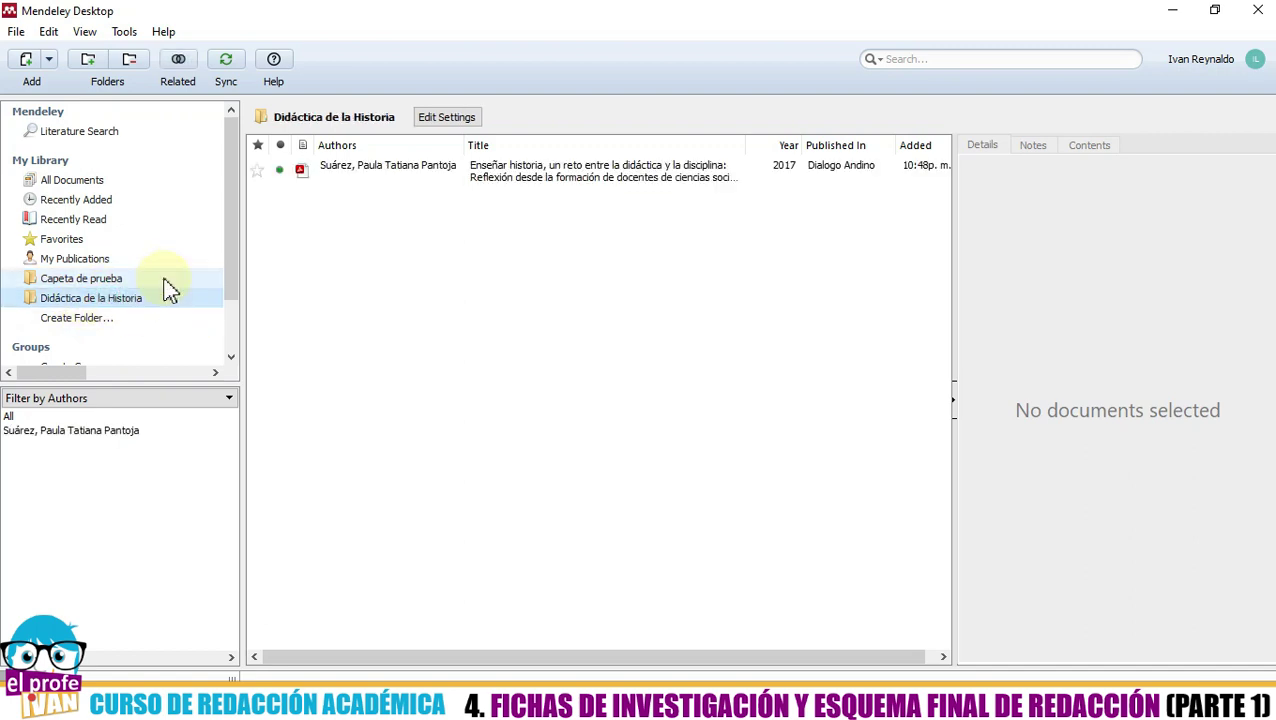
click(371, 185)
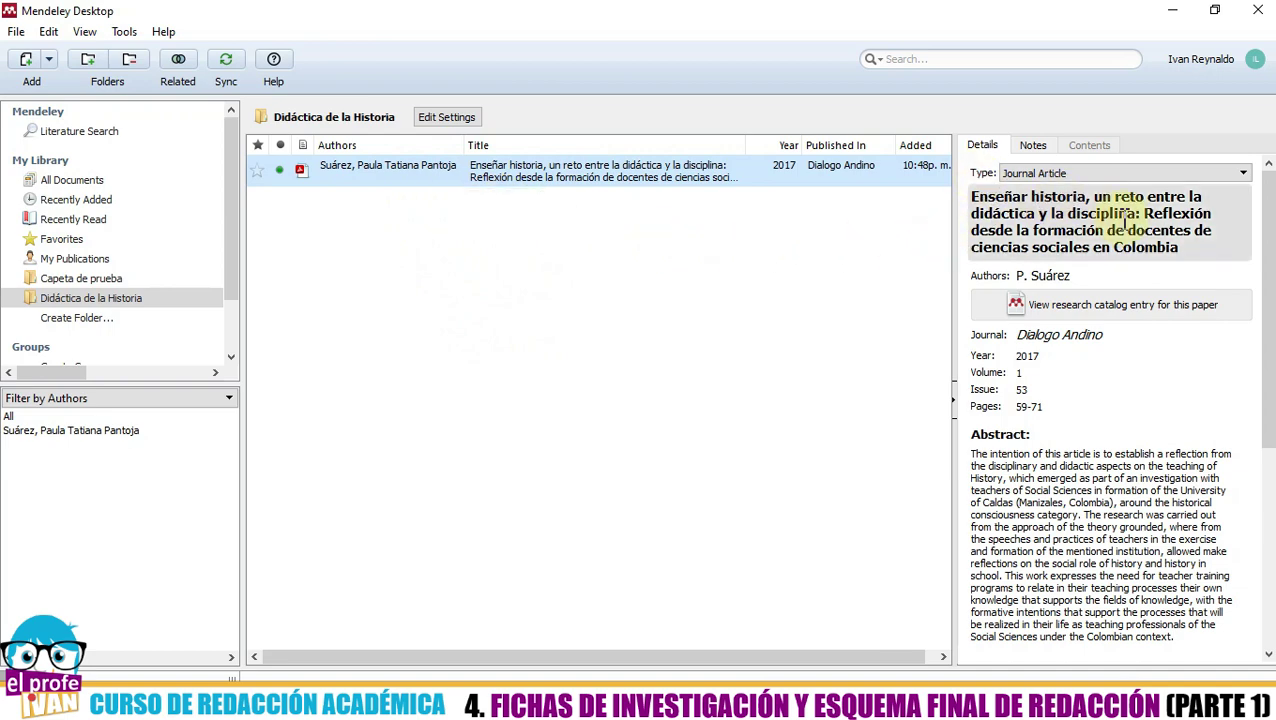
- Scroll the Details panel and confirm the entry type stays Journal Article
click(1266, 246)
drag(1266, 246, 1268, 185)
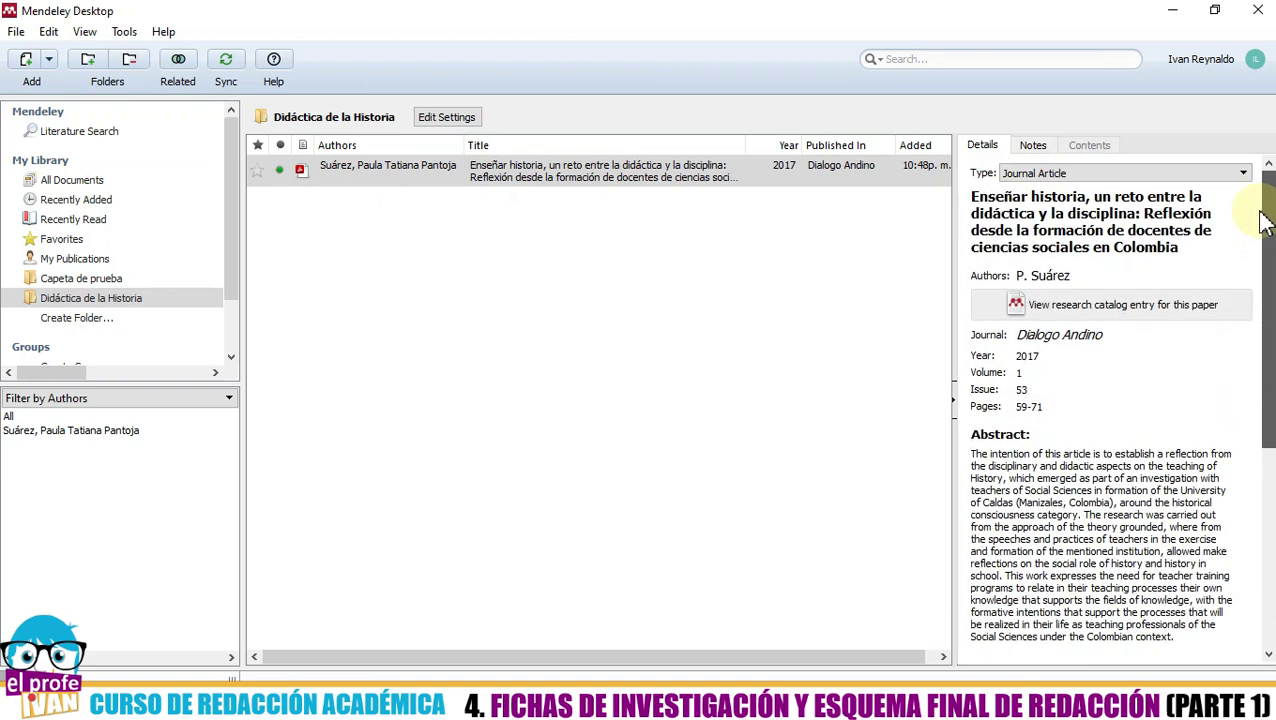
click(1068, 175)
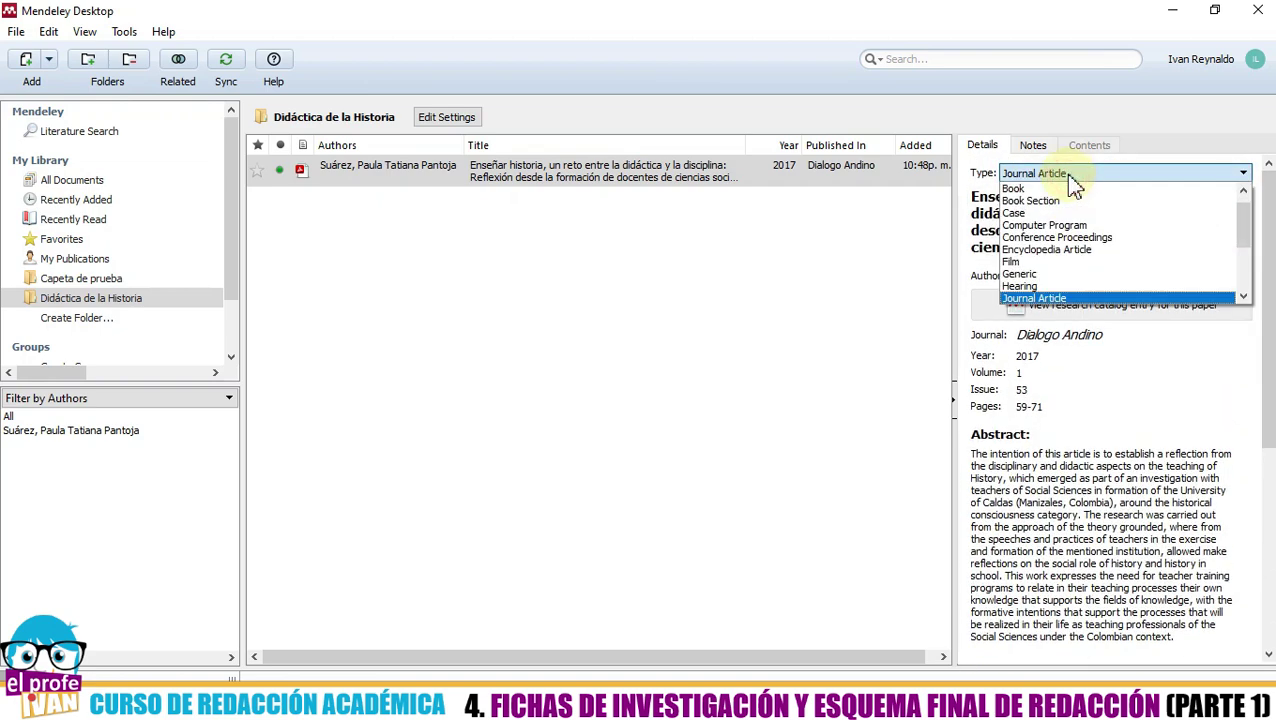
click(1098, 300)
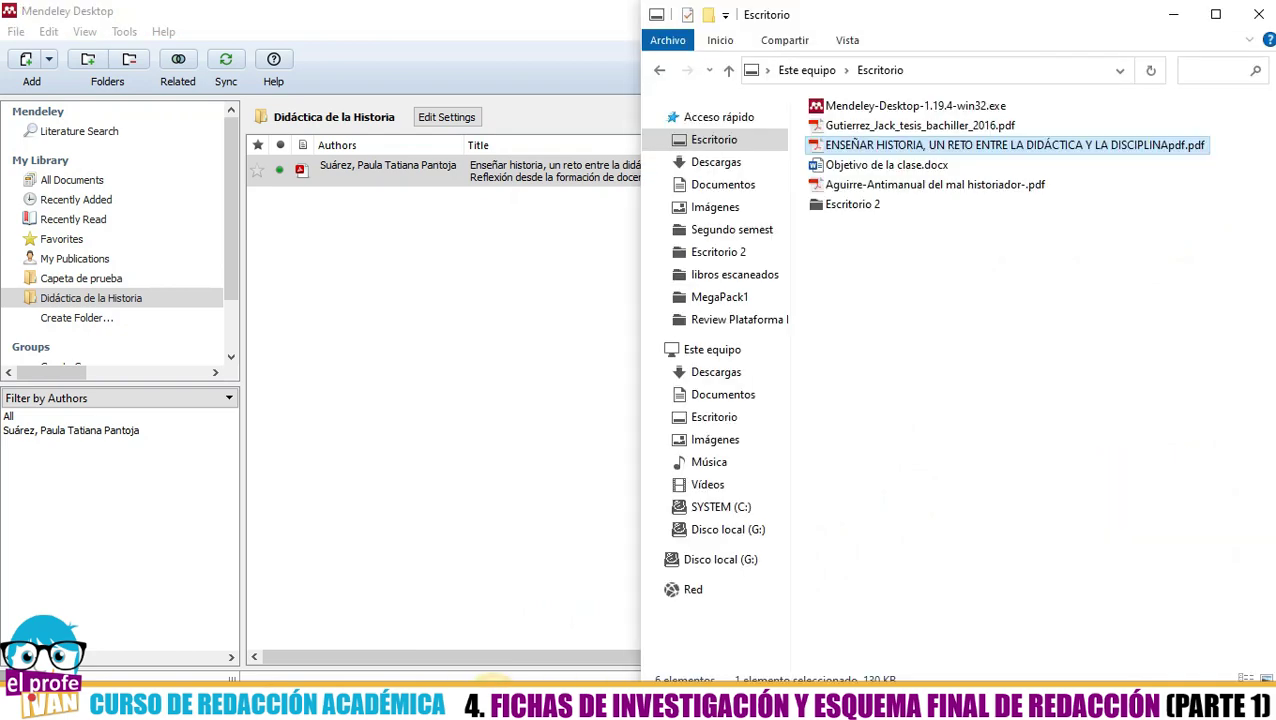
- Open the article PDF in Acrobat, maximize it to view the title page, then return to Mendeley
click(928, 146)
double_click(930, 146)
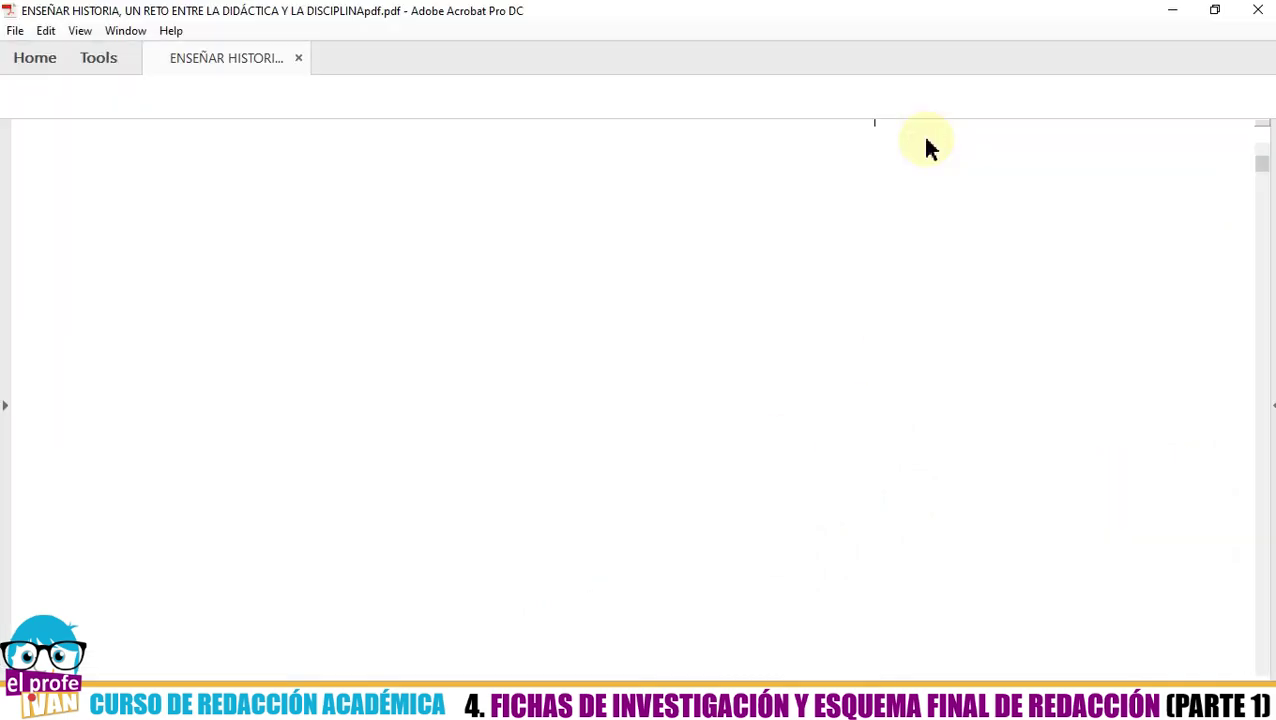
drag(1000, 16, 5, 560)
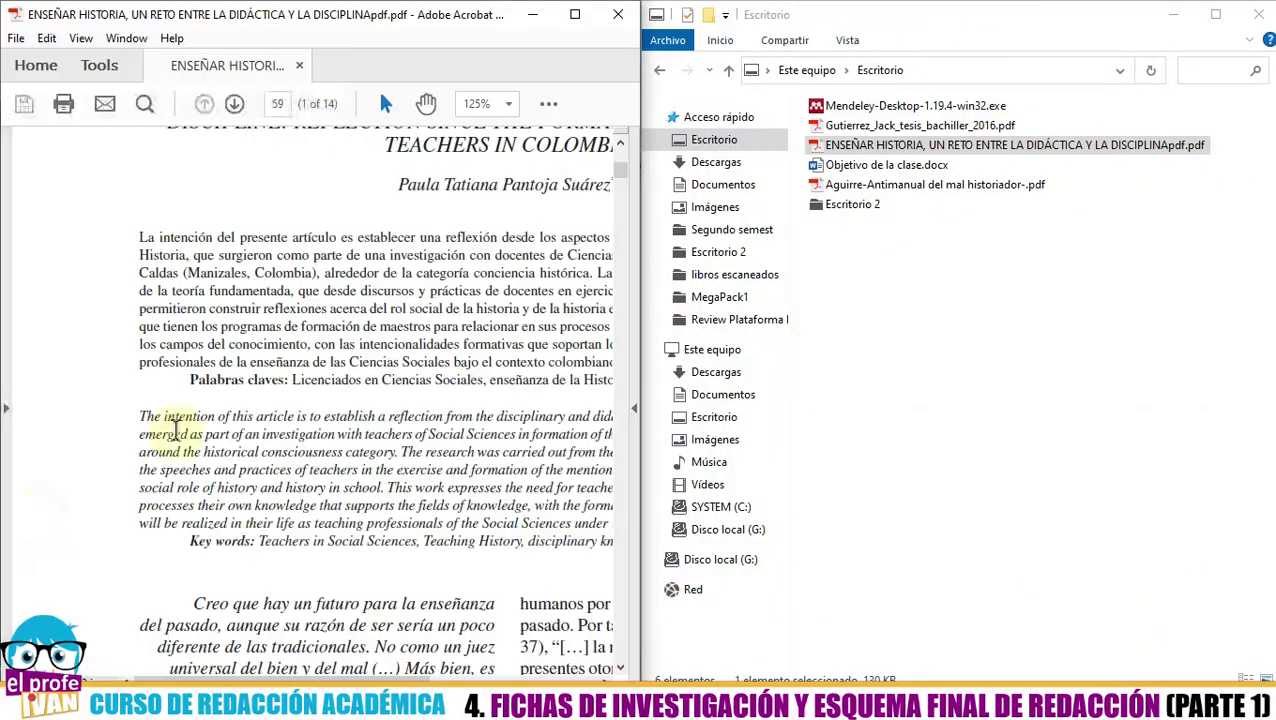
click(1173, 15)
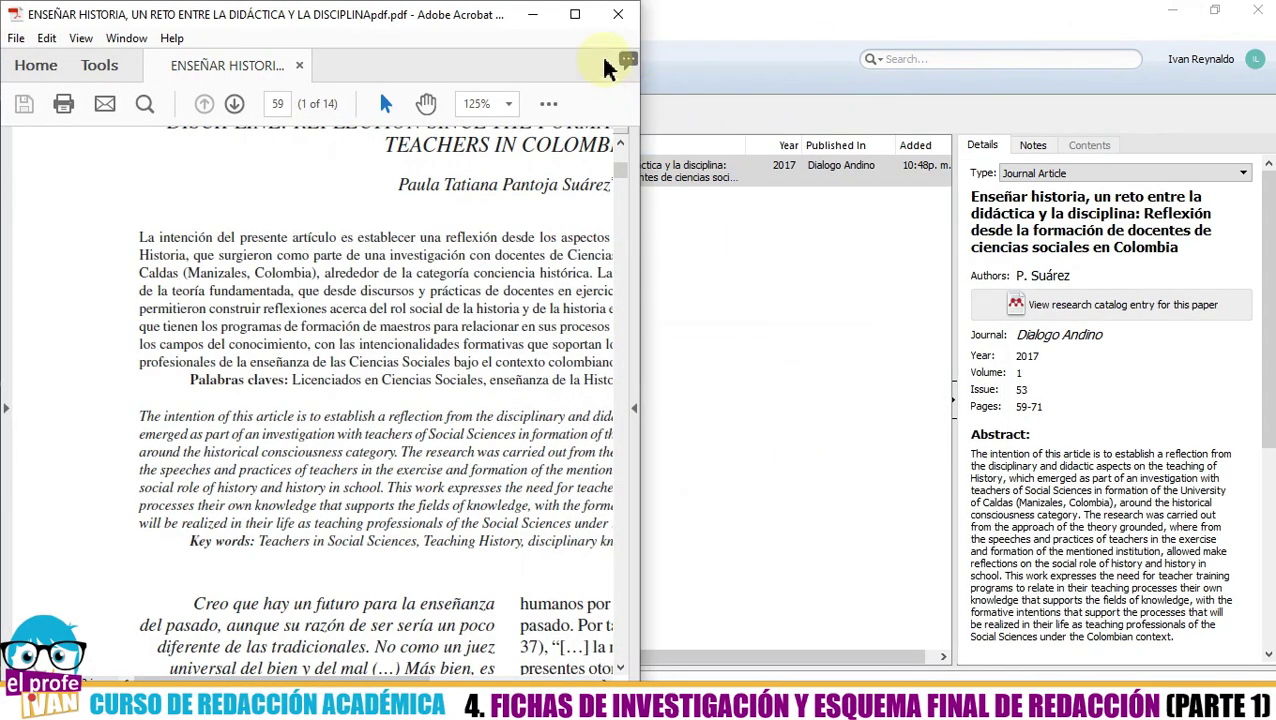
click(575, 14)
scroll(555, 380, up, 3)
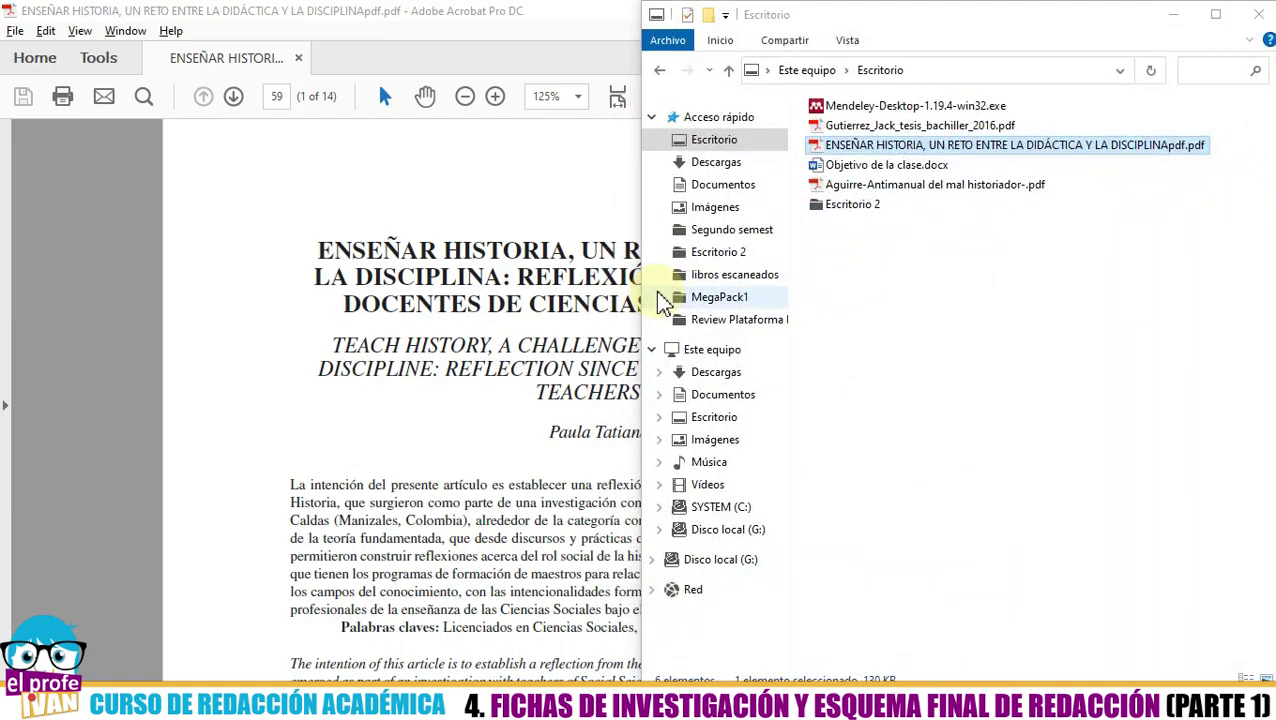
key(alt+Tab)
key(Tab)
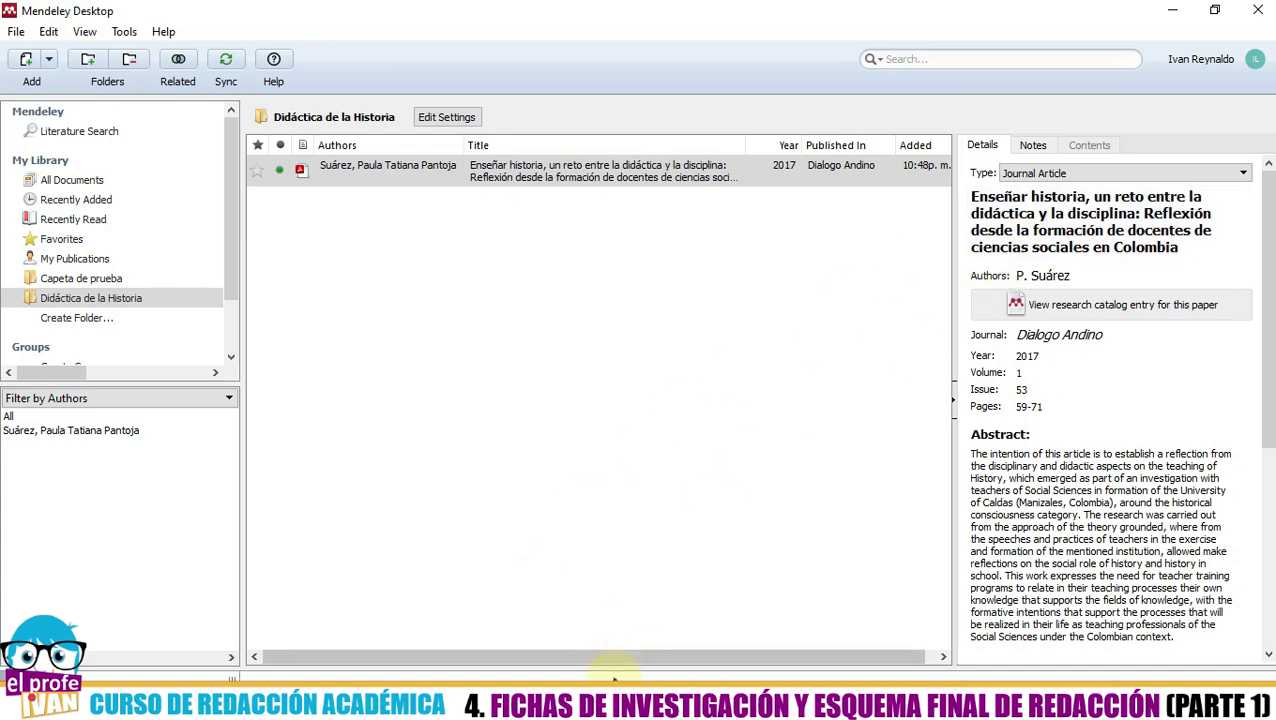
- Compare against the PDF's author line, then open the entry's Authors field for editing
click(645, 640)
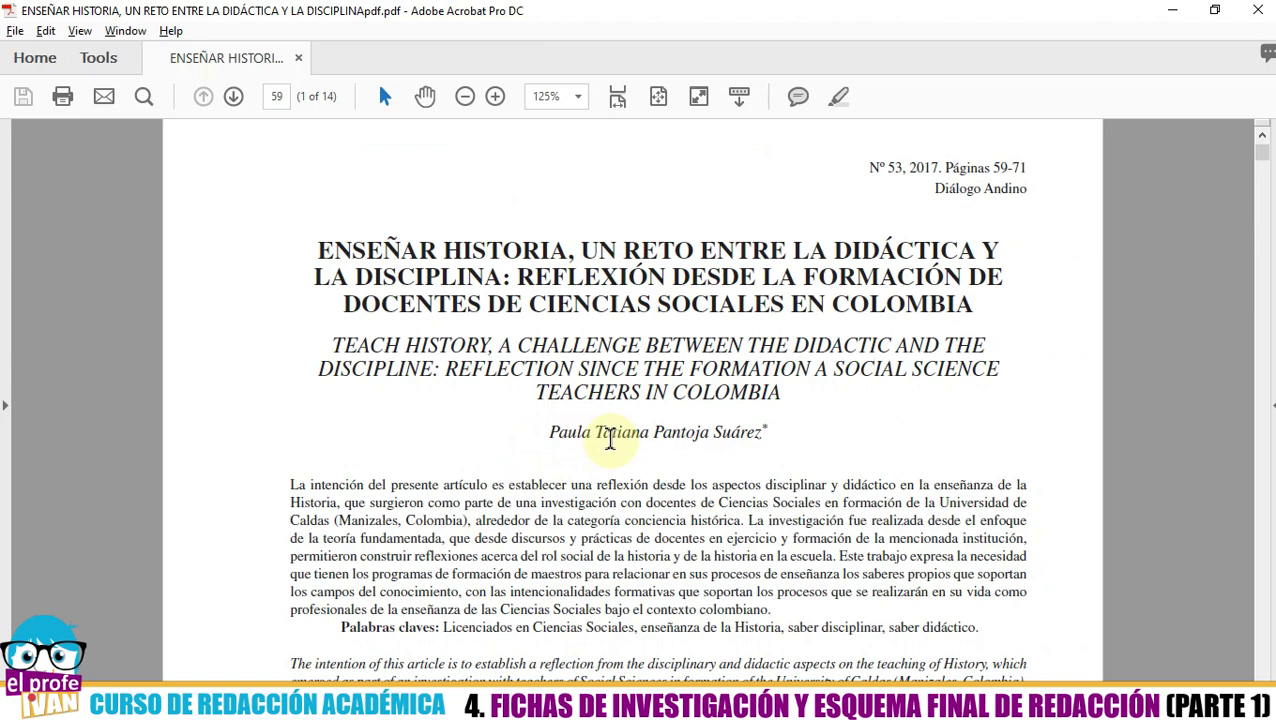
key(alt+Tab)
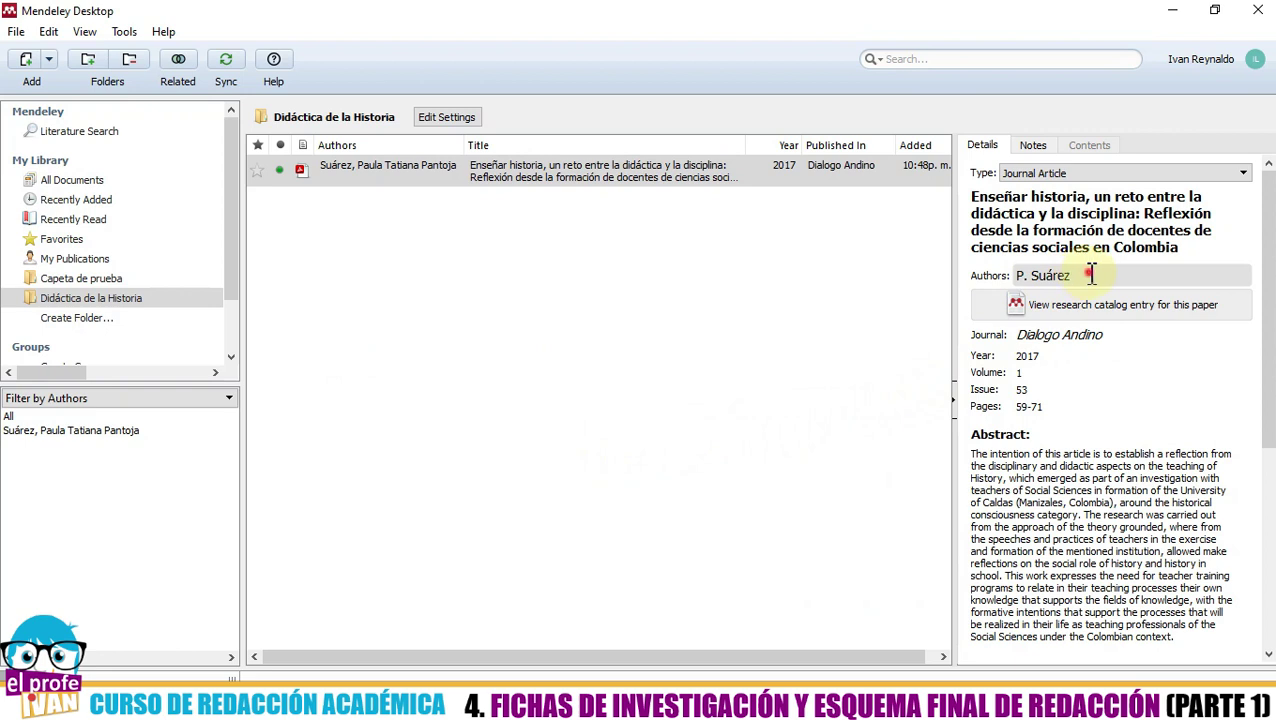
click(1091, 275)
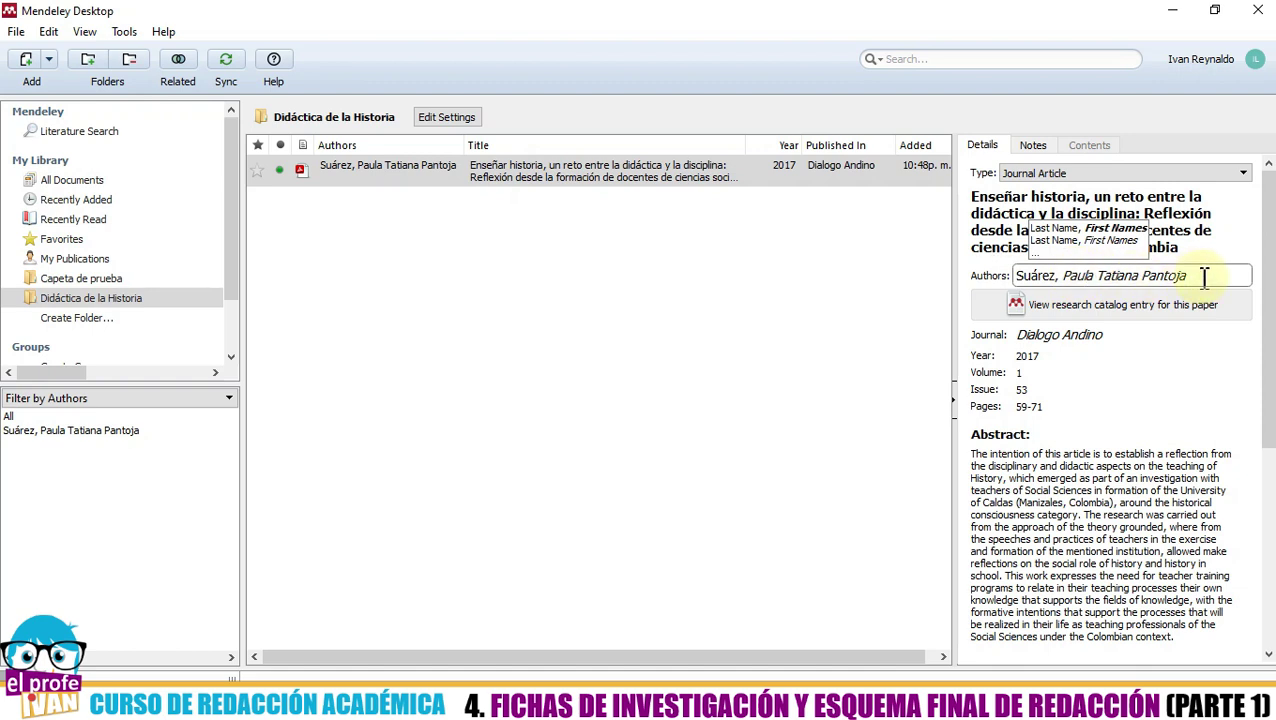
- Replace the author with the full surnames and given names from the PDF, then start a new author line
click(1205, 277)
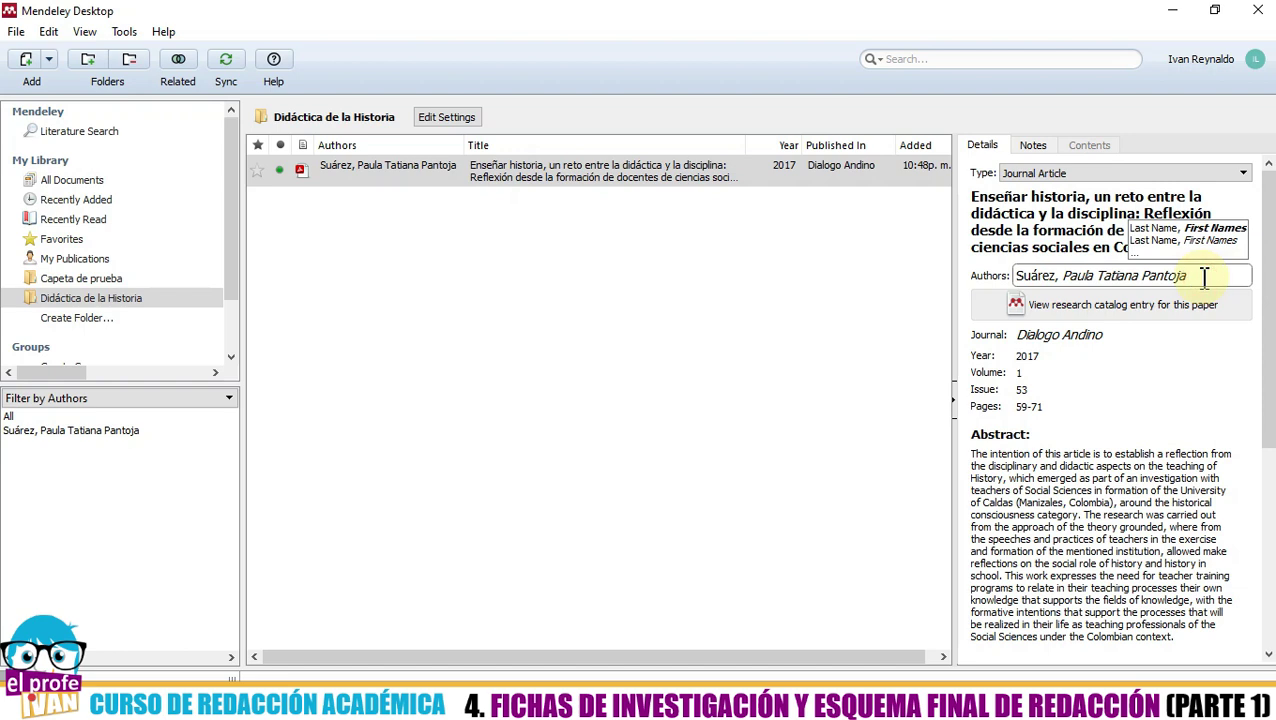
key(BackSpace)
key(BackSpace)
key(BackSpace)
key(BackSpace)
key(BackSpace)
key(BackSpace)
key(BackSpace)
key(BackSpace)
key(BackSpace)
key(BackSpace)
key(BackSpace)
key(BackSpace)
key(BackSpace)
key(BackSpace)
key(BackSpace)
key(BackSpace)
key(BackSpace)
key(BackSpace)
key(BackSpace)
key(BackSpace)
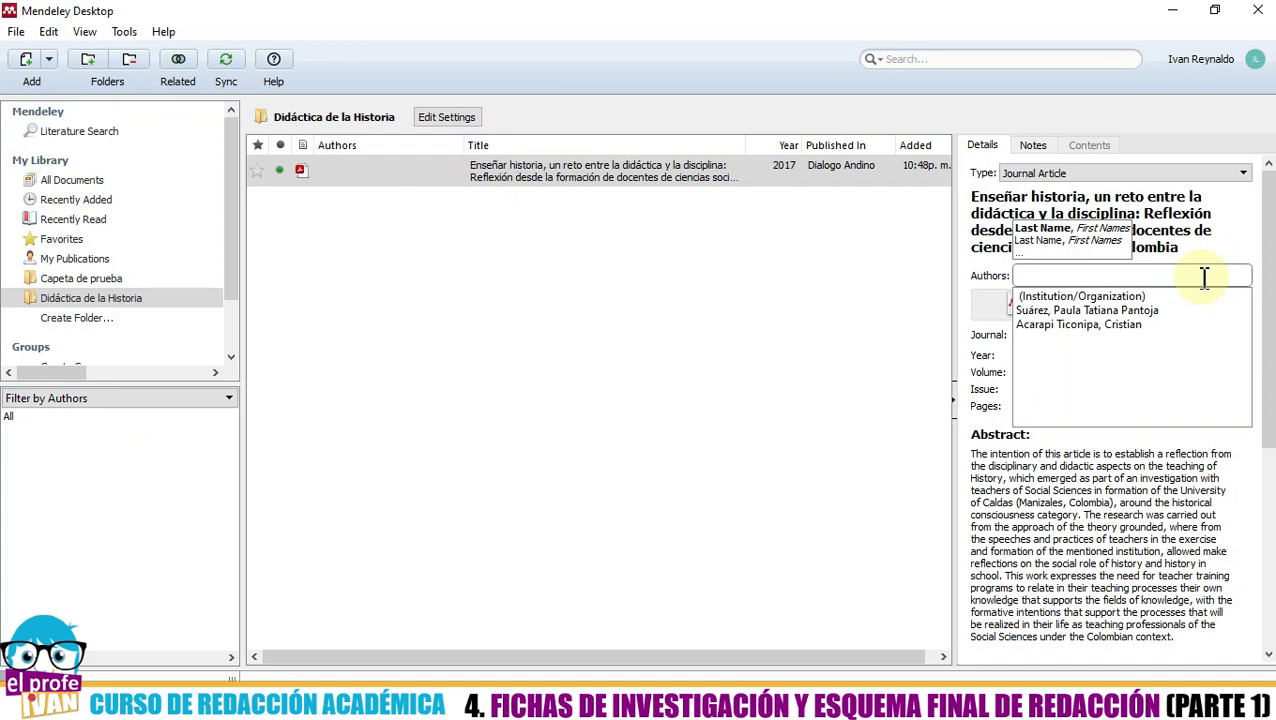
key(alt+Tab)
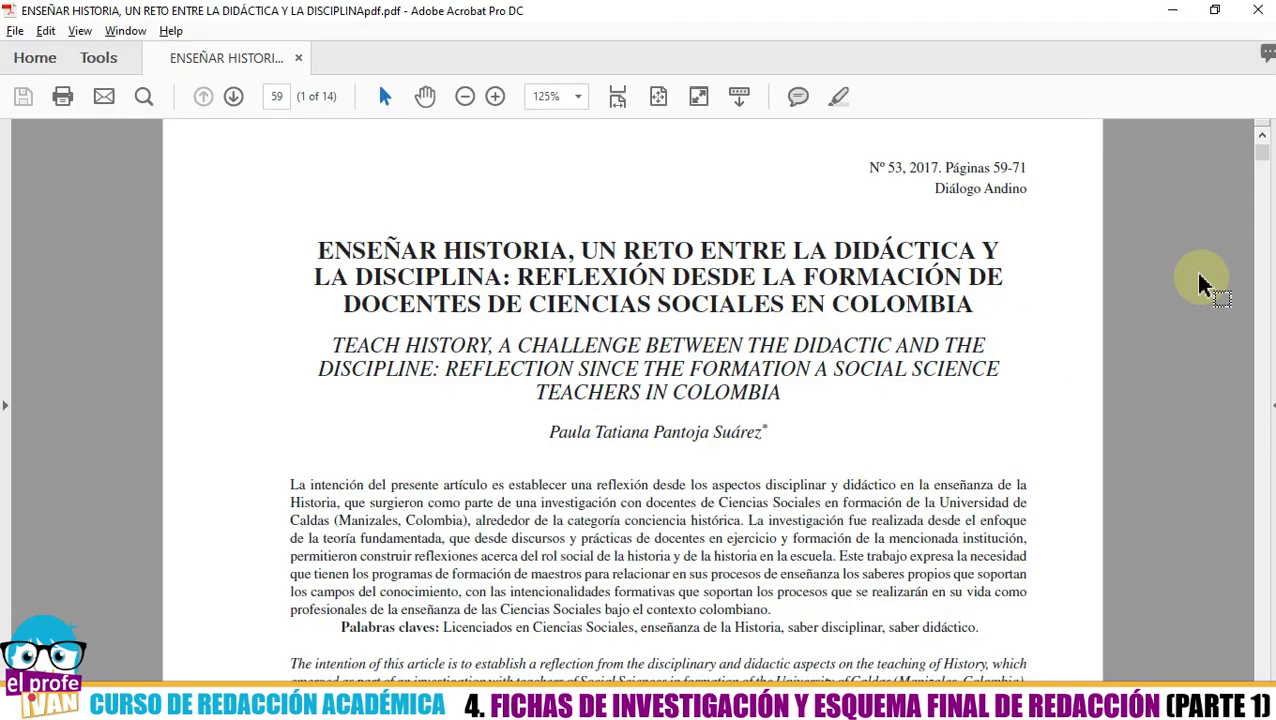
key(alt+Tab)
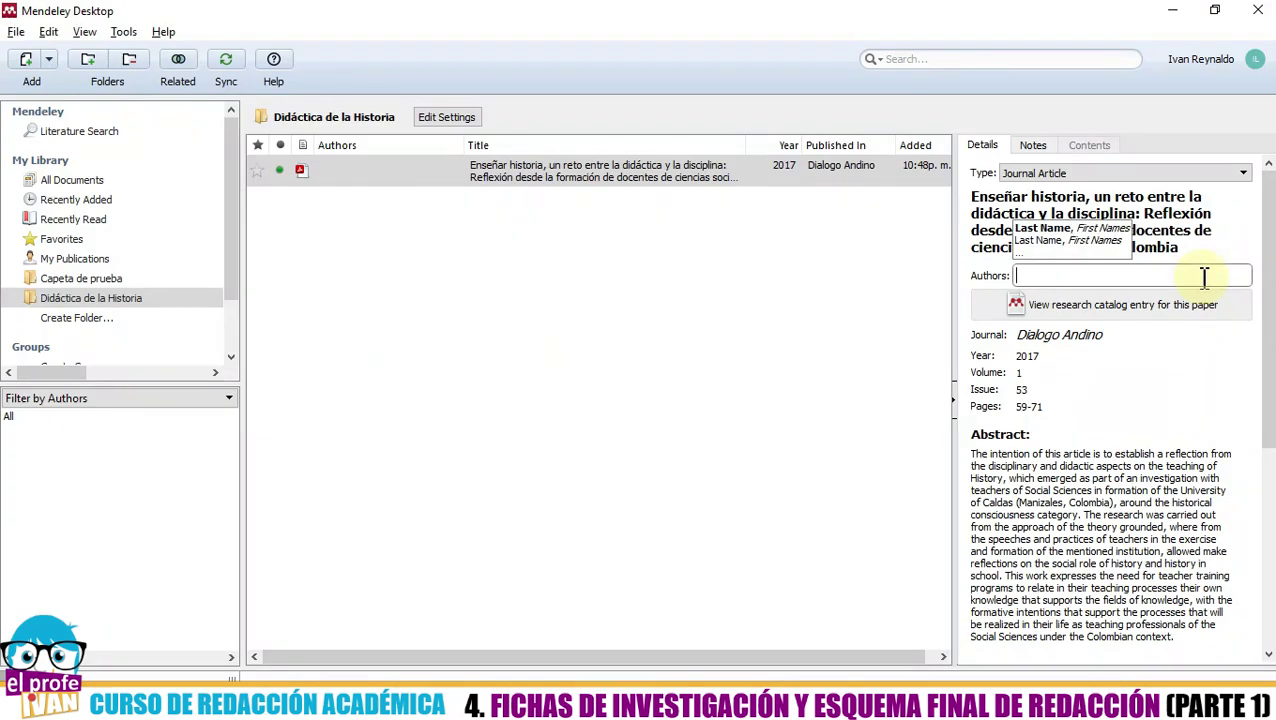
text(Pa)
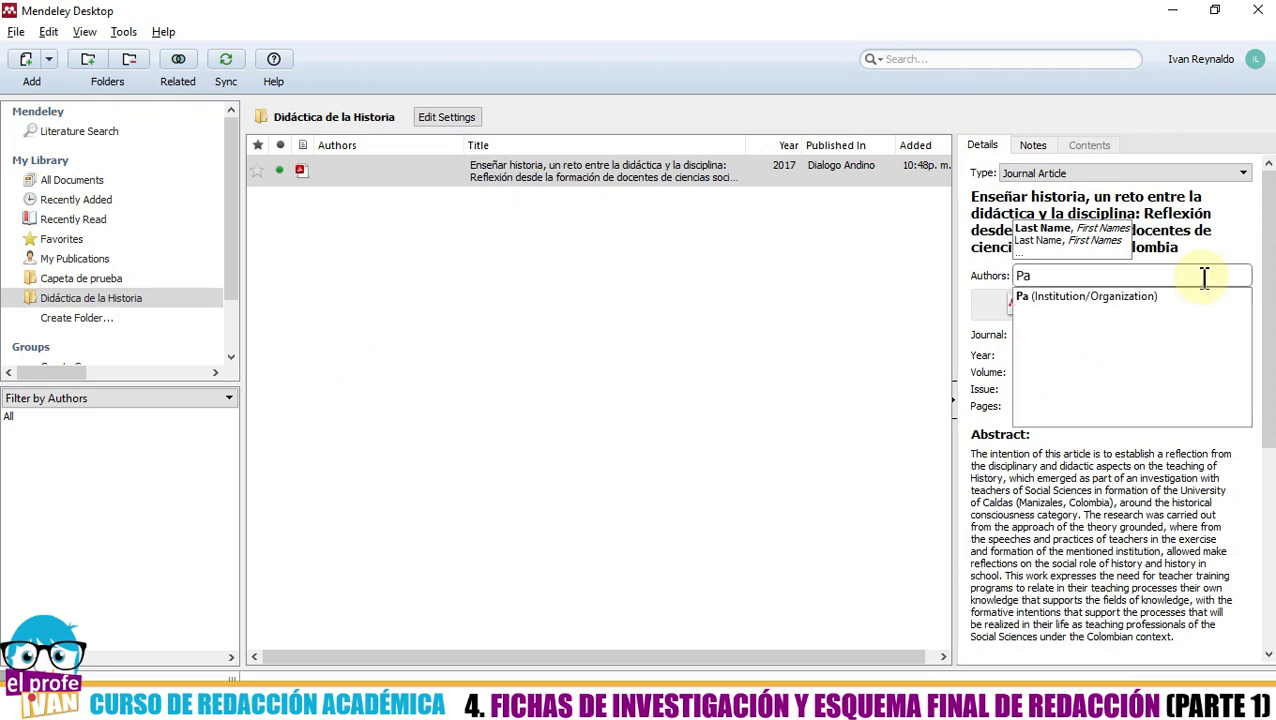
text(ntoja)
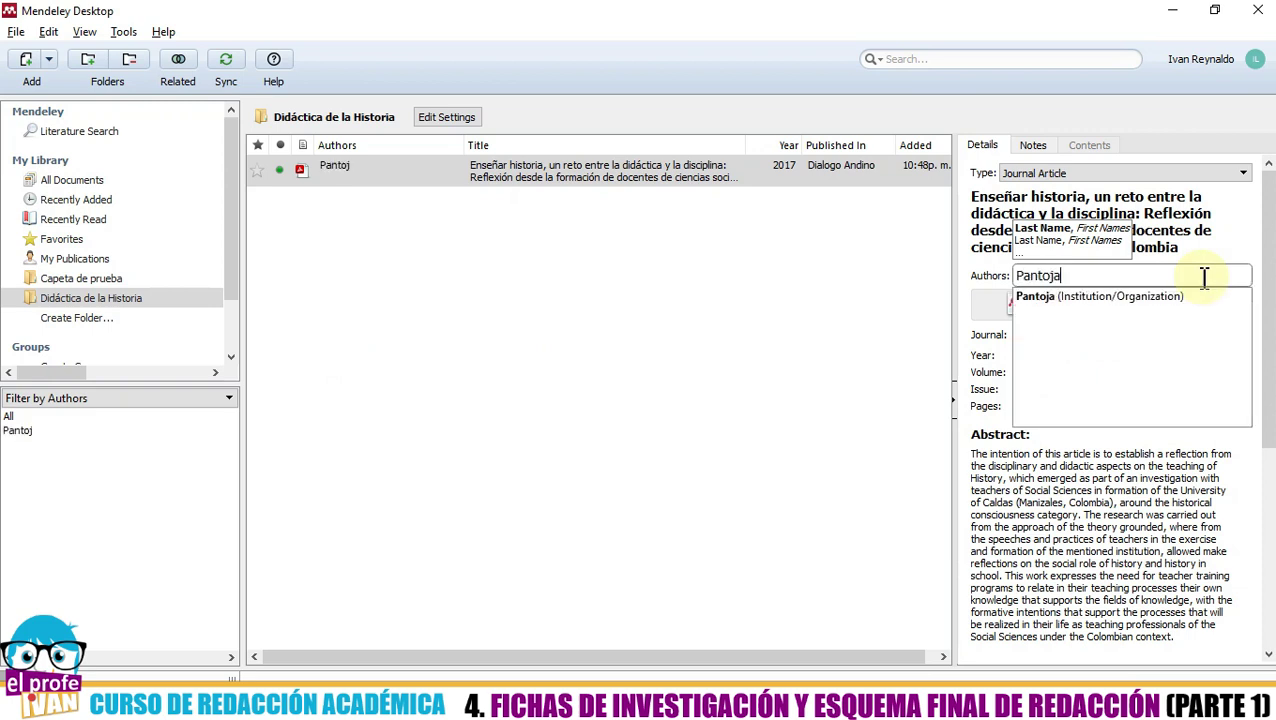
text( Su)
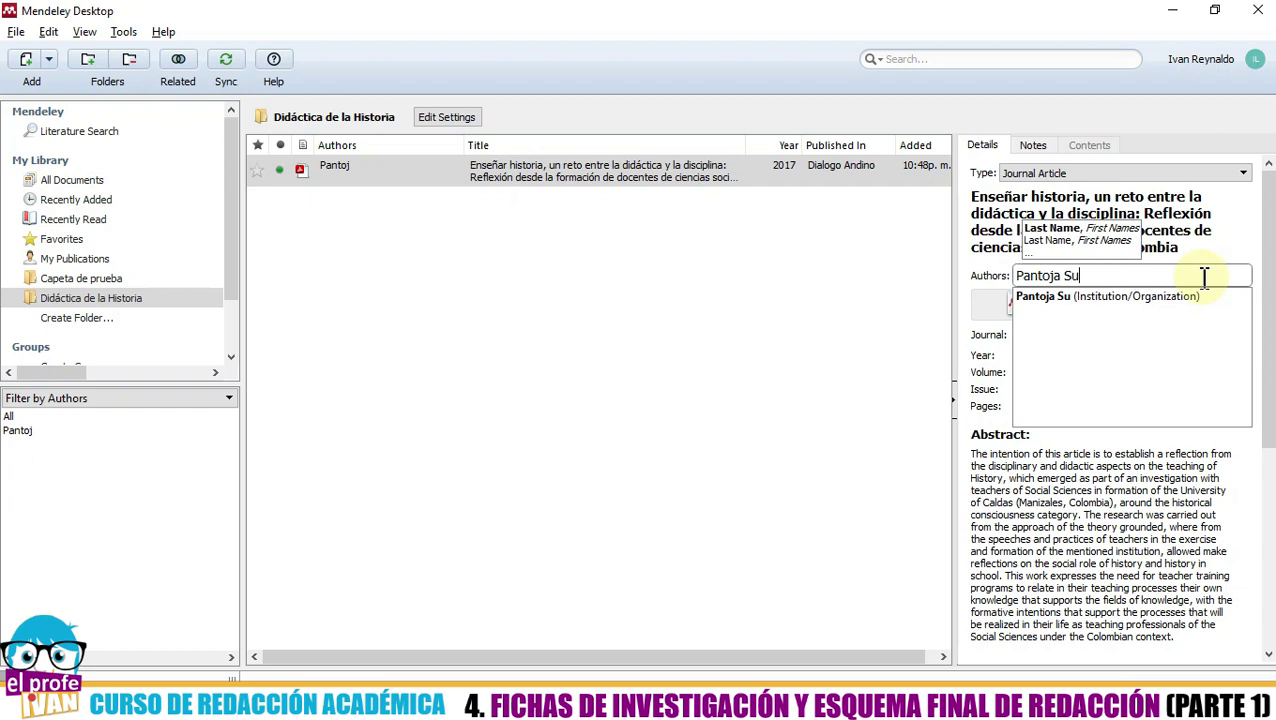
text(áre)
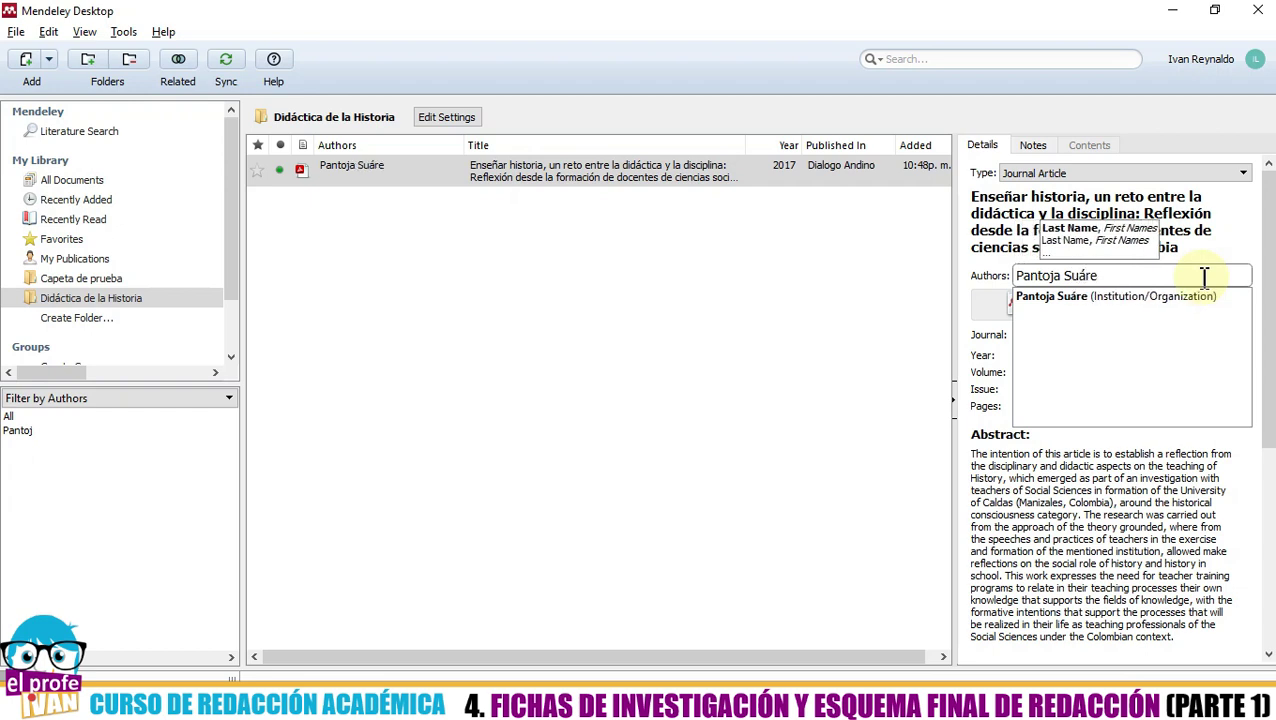
text(z)
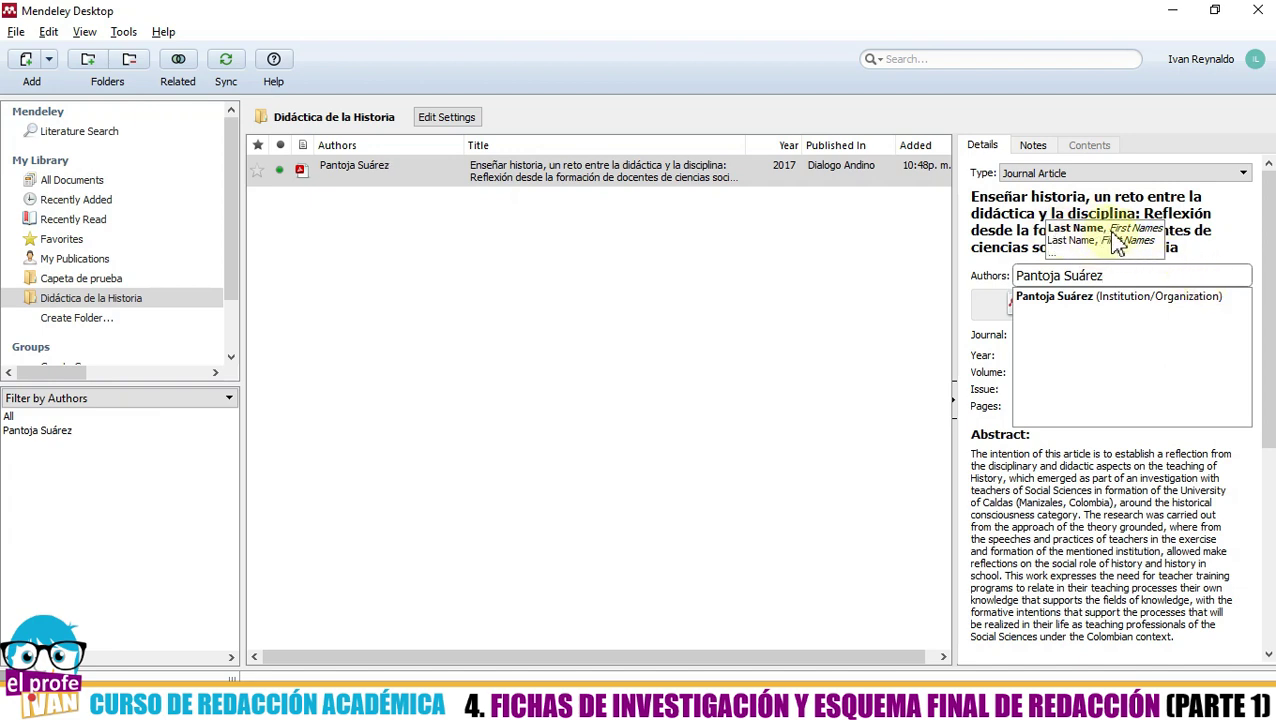
text(,)
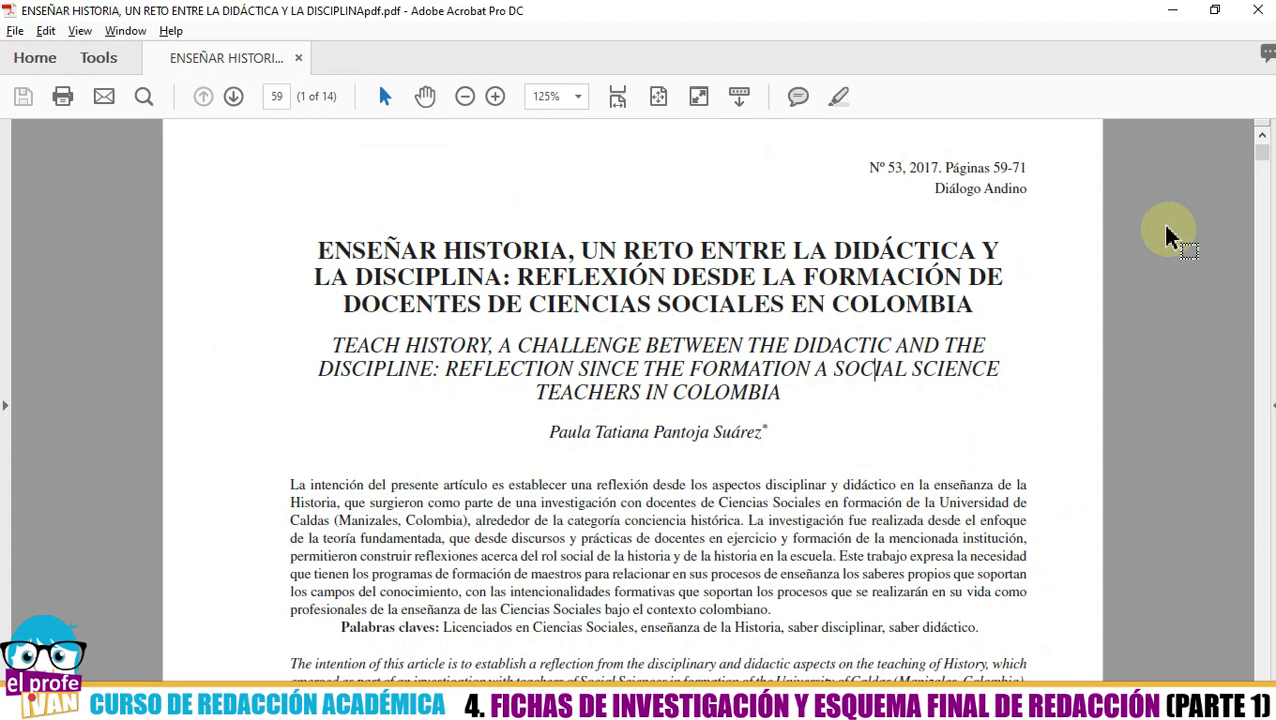
key(alt+Tab)
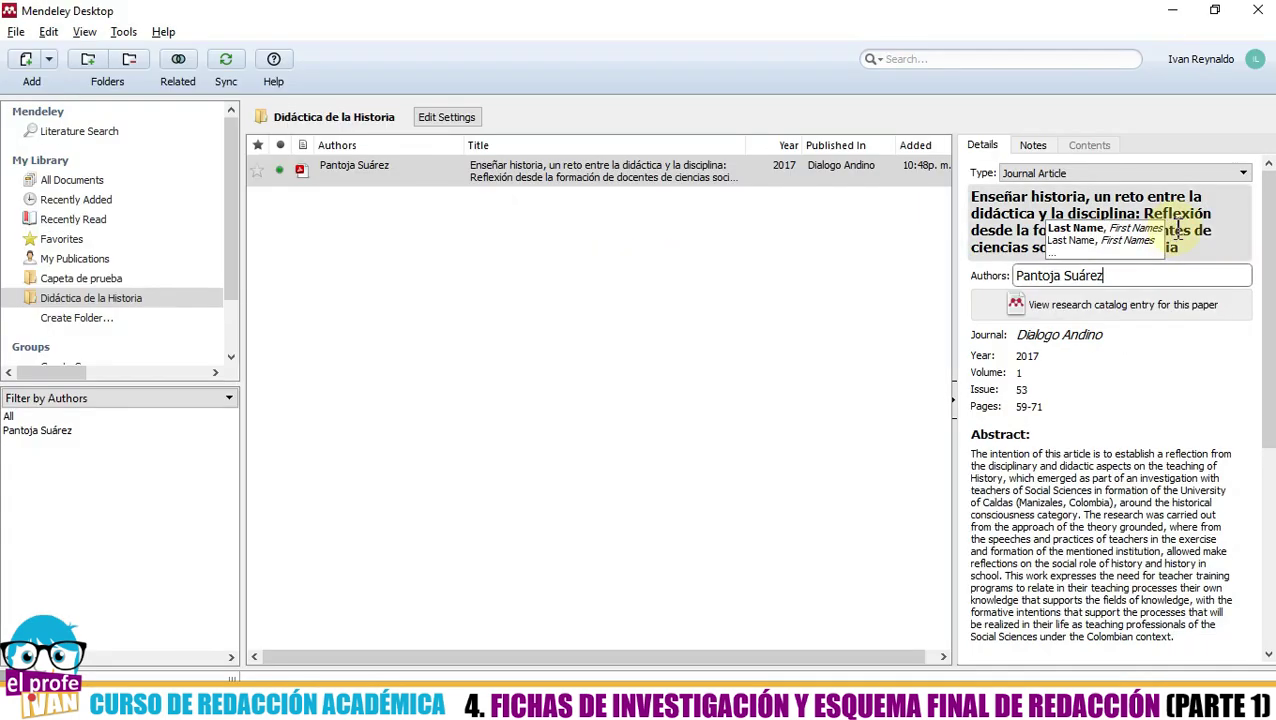
text(, )
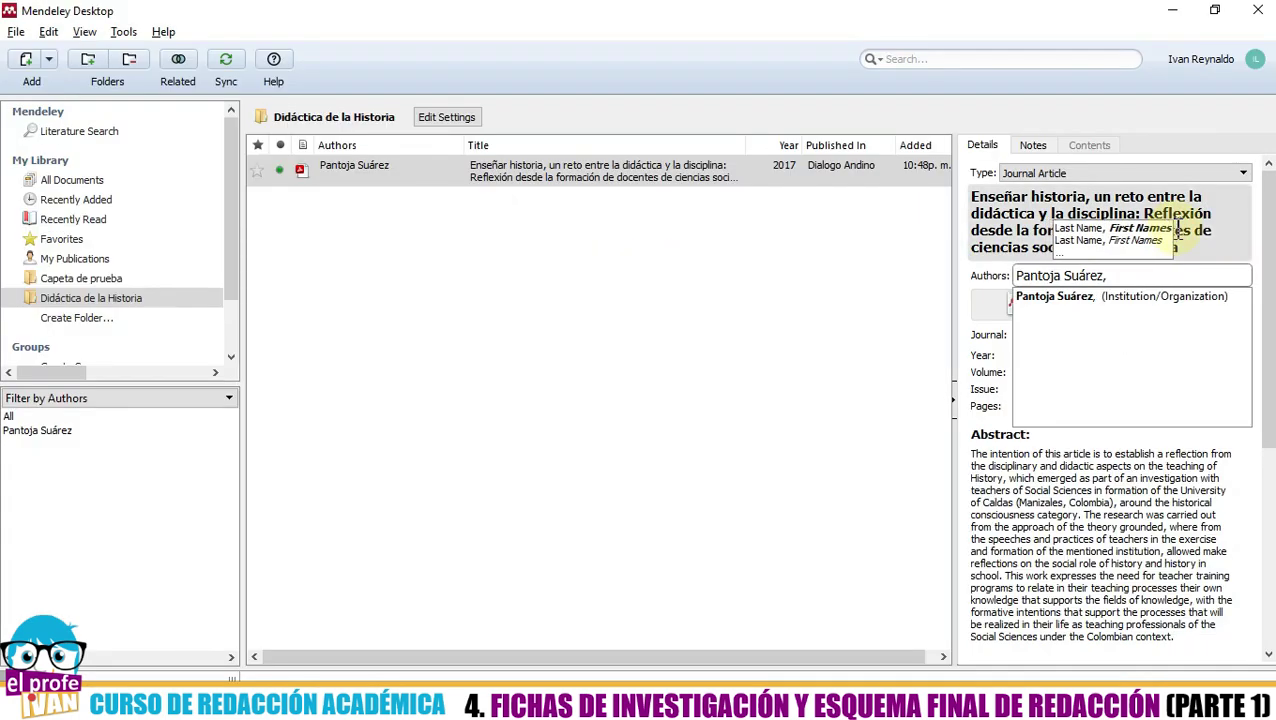
text(Paula)
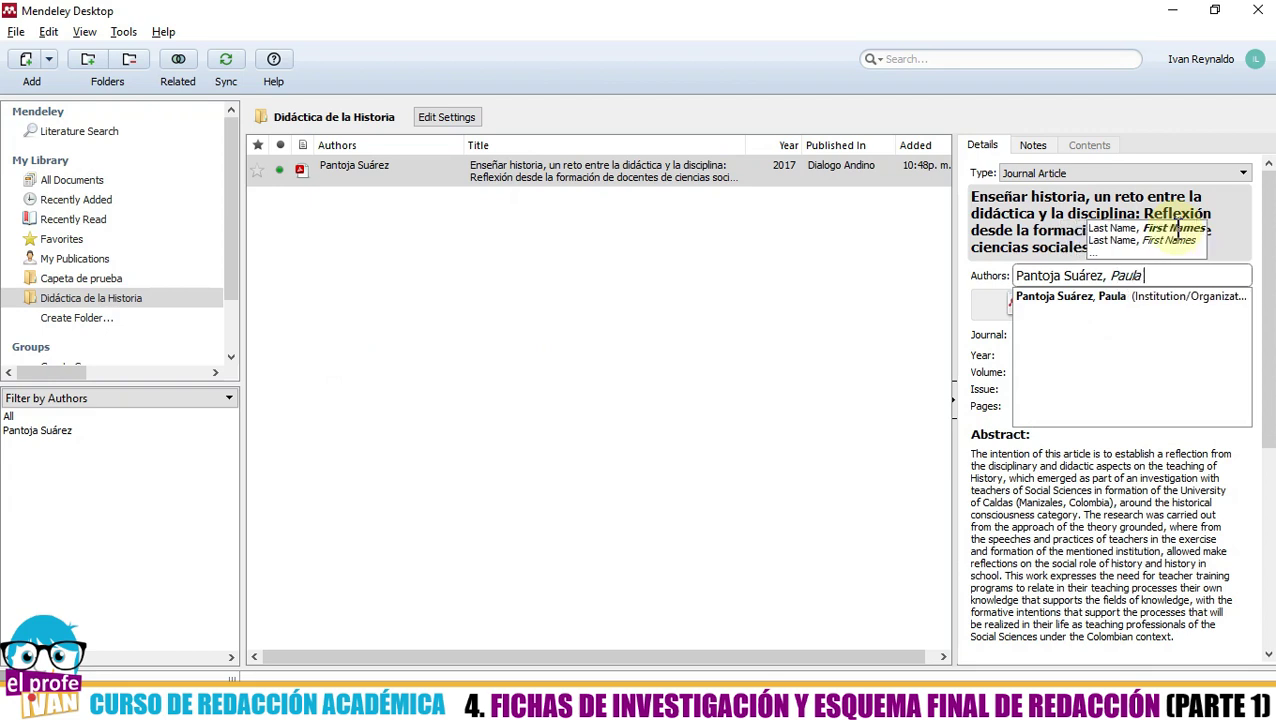
text( Tatiana)
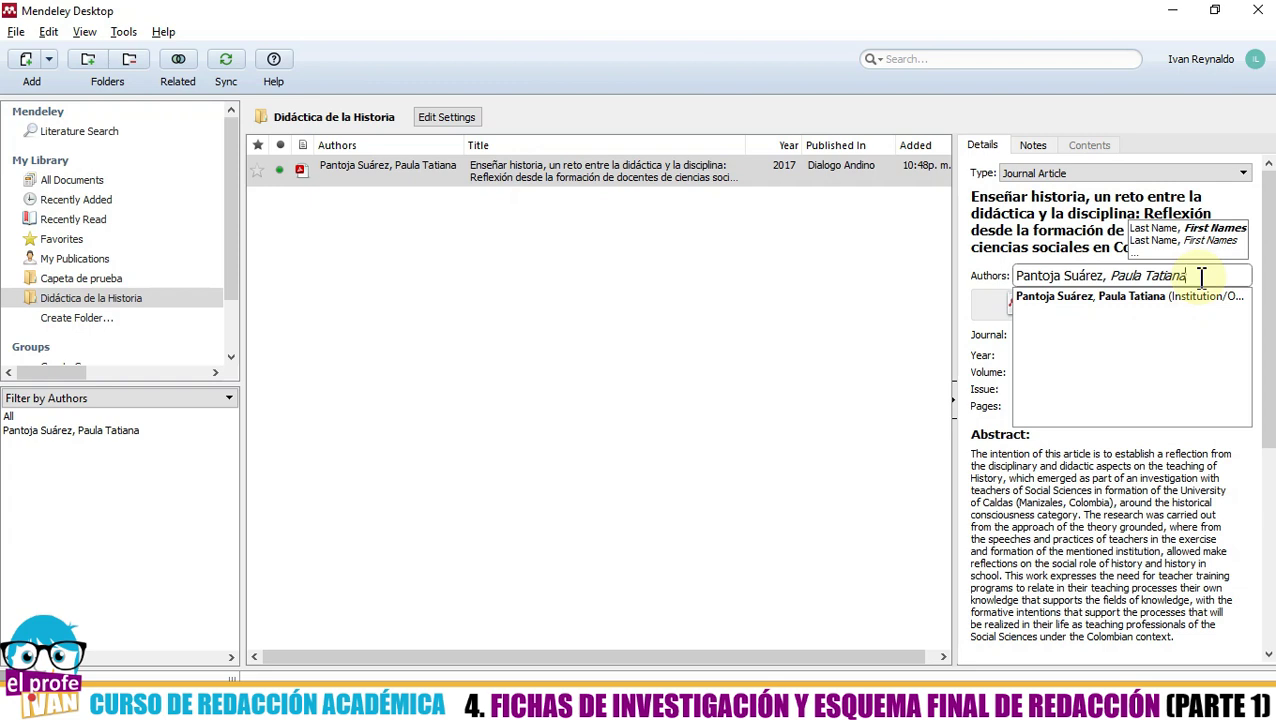
key(Return)
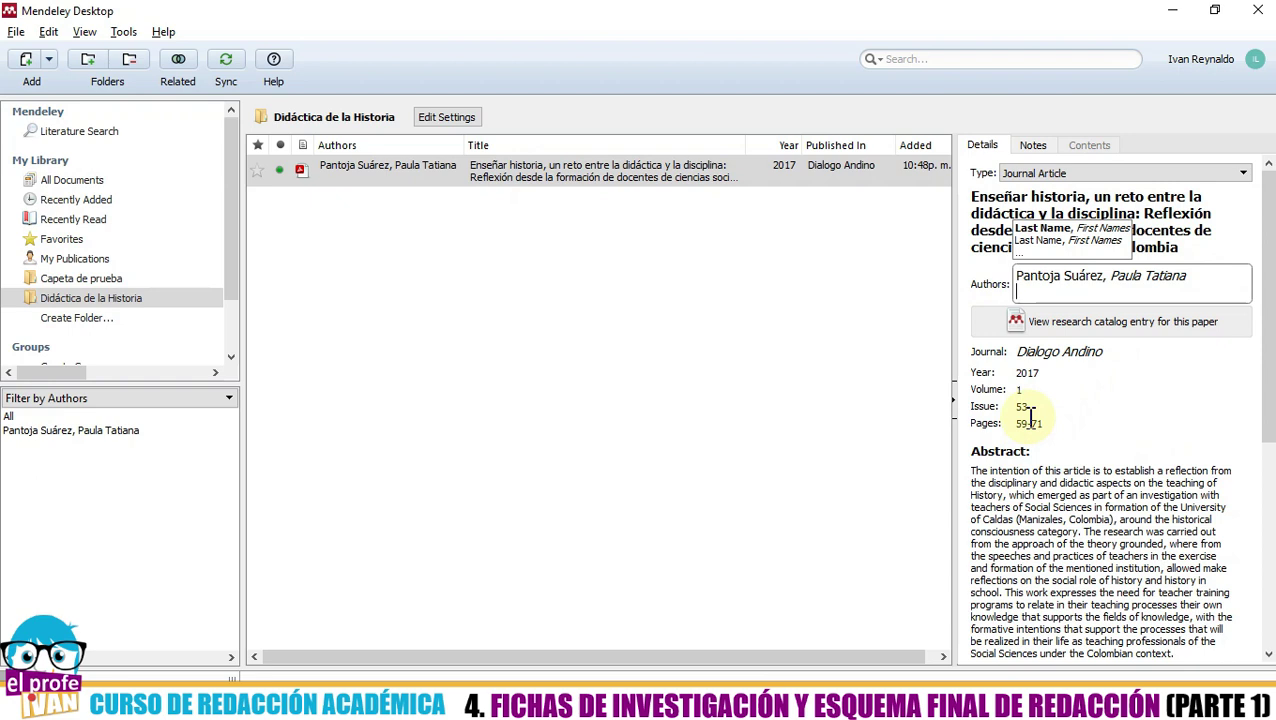
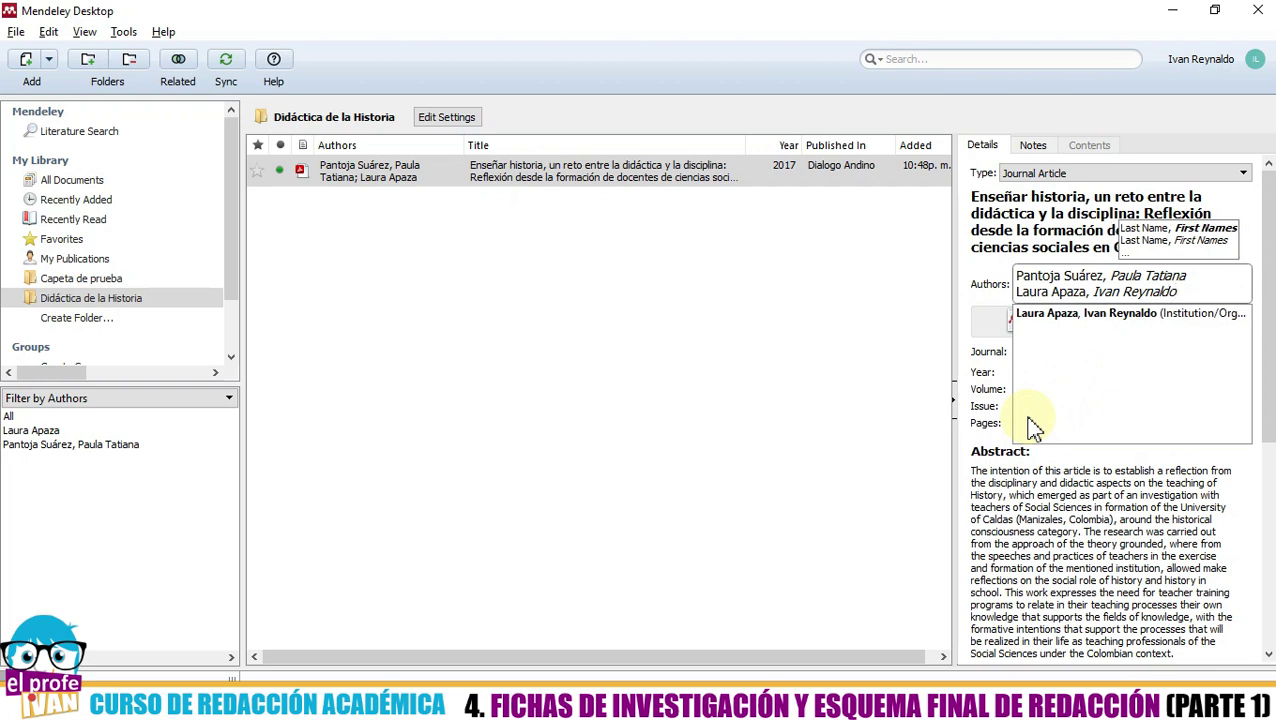
- Trim the article's Authors field so only the first author remains, deleting the added second author
click(1031, 420)
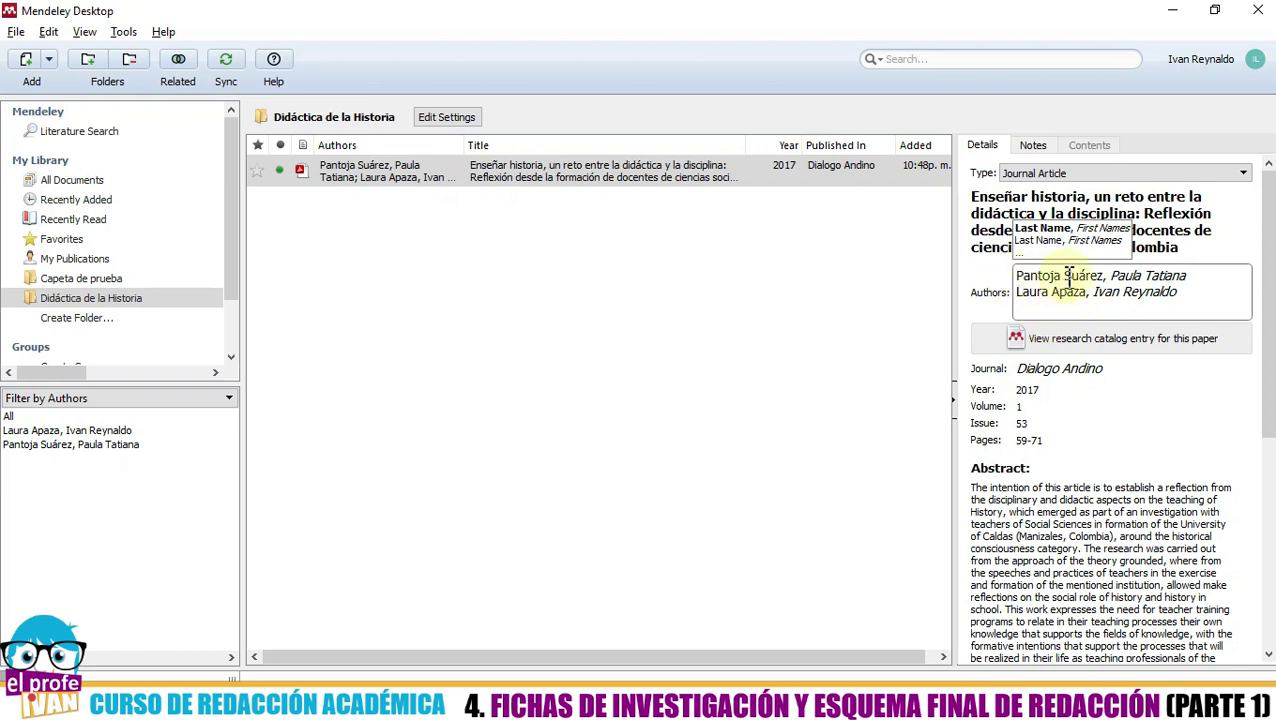
click(1117, 300)
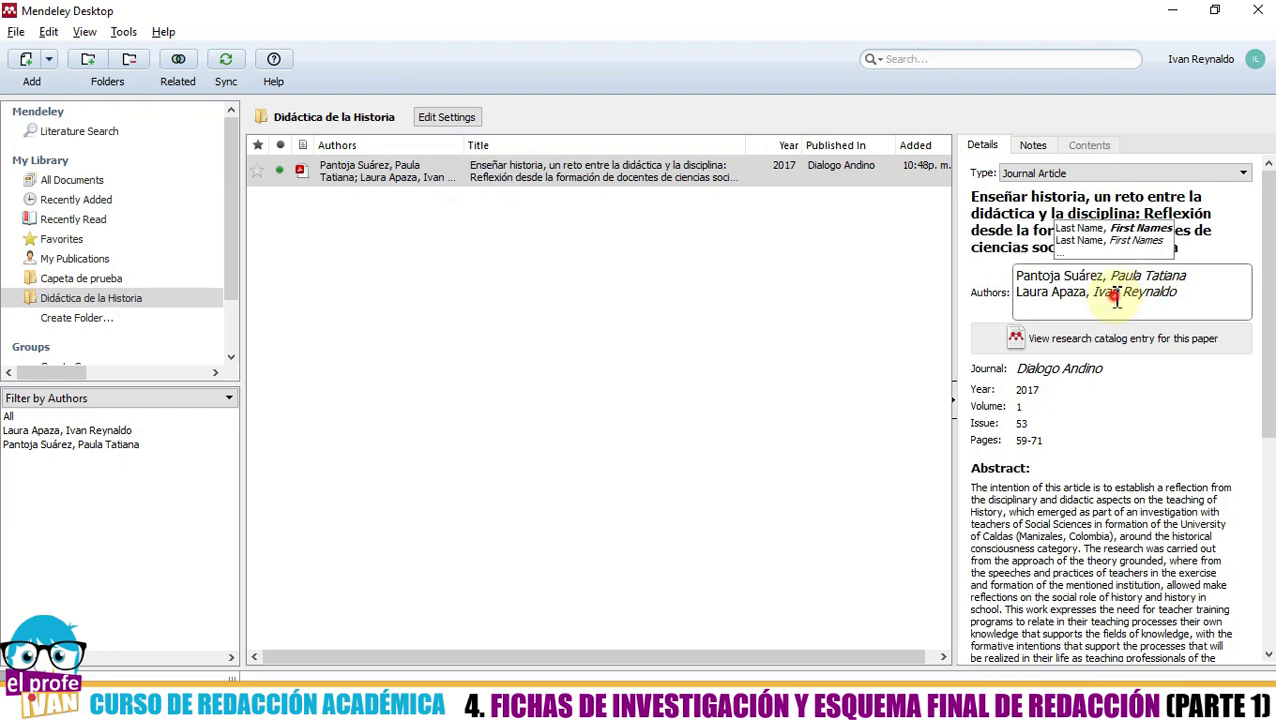
double_click(1110, 292)
click(1190, 291)
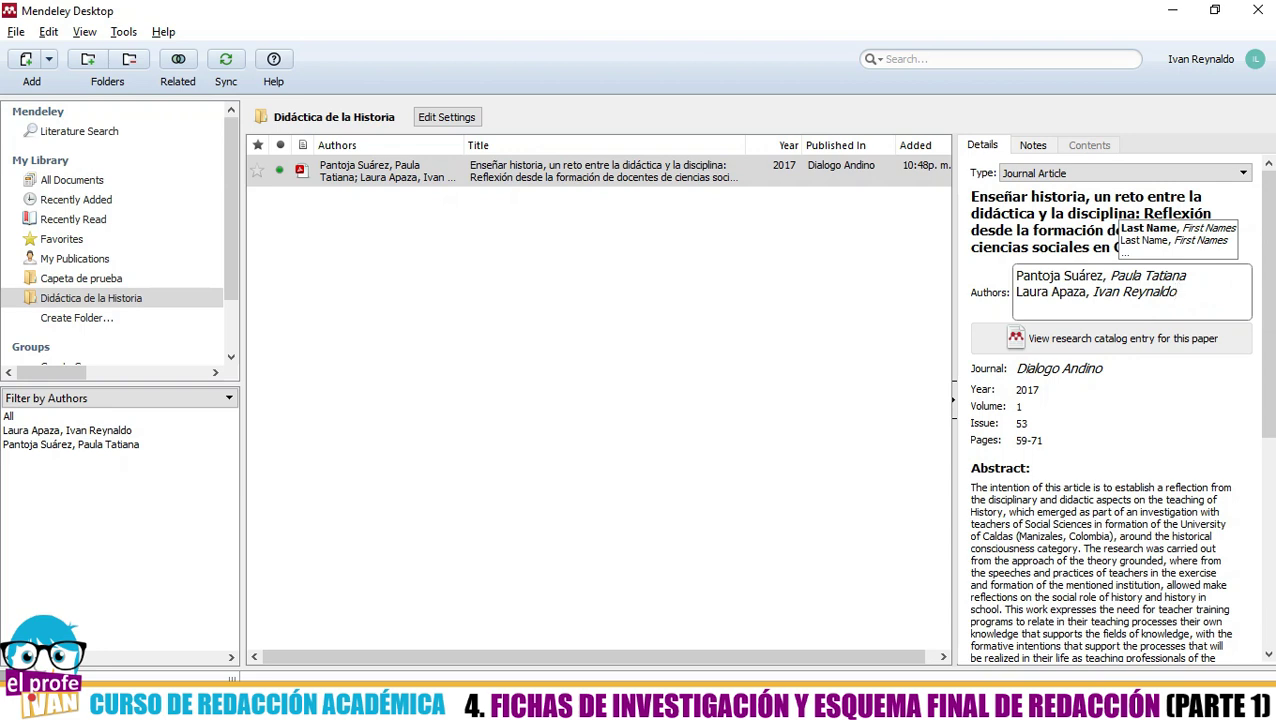
key(BackSpace)
key(BackSpace)
key(BackSpace)
key(BackSpace)
key(BackSpace)
key(BackSpace)
key(BackSpace)
key(BackSpace)
key(BackSpace)
key(BackSpace)
key(BackSpace)
key(BackSpace)
key(BackSpace)
key(BackSpace)
key(BackSpace)
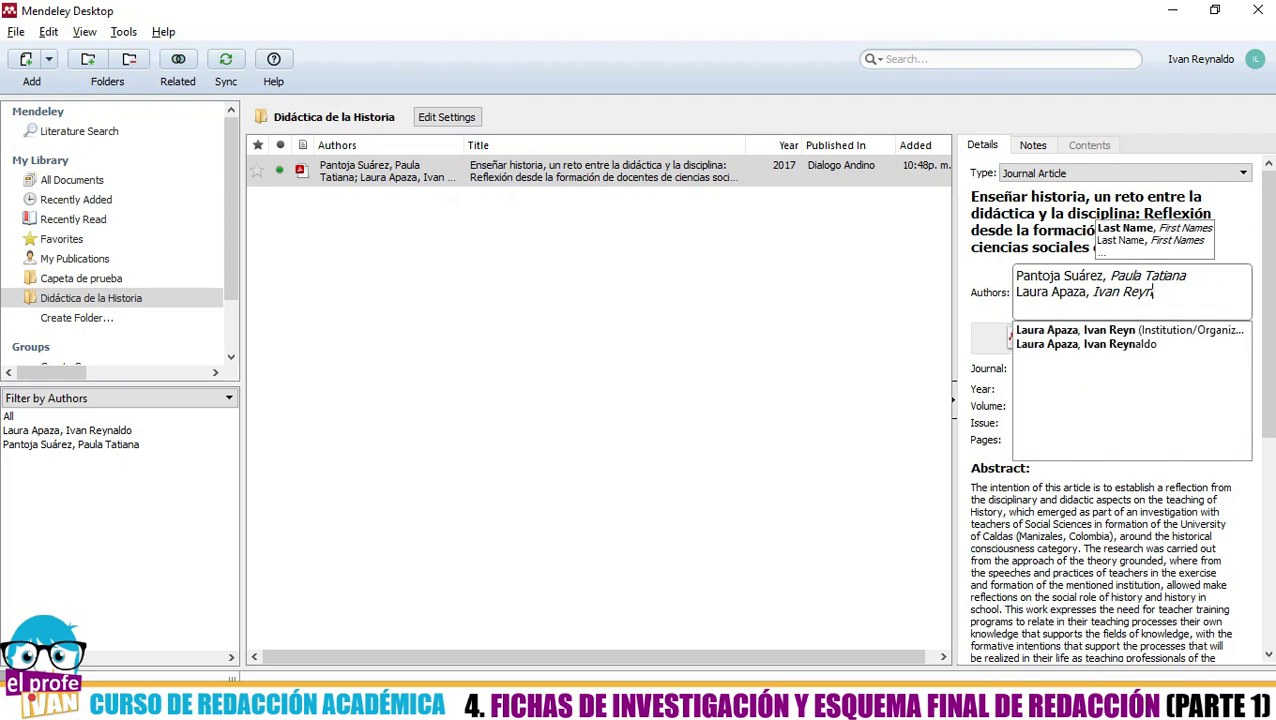
key(BackSpace)
key(BackSpace)
key(BackSpace)
key(BackSpace)
key(BackSpace)
key(BackSpace)
key(BackSpace)
key(BackSpace)
key(BackSpace)
key(BackSpace)
key(BackSpace)
key(BackSpace)
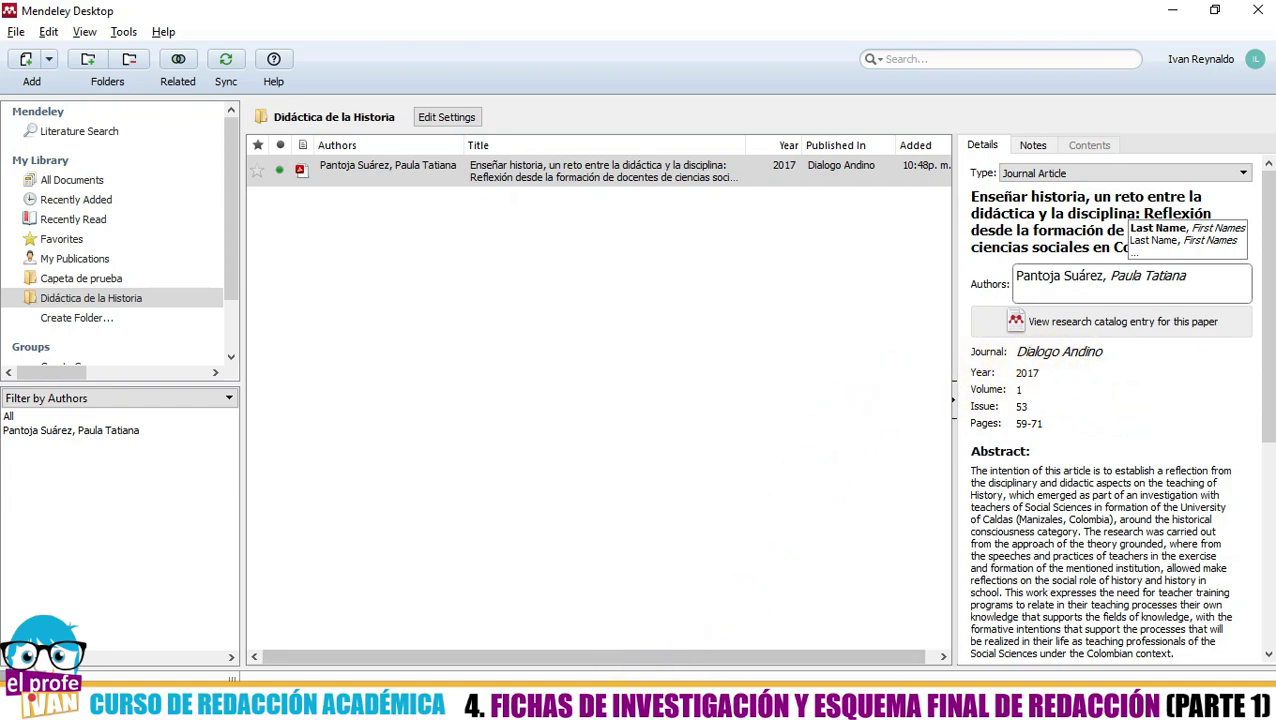
- Commit the single-author change and reselect the article entry to review its details
click(672, 700)
scroll(812, 350, up, 1)
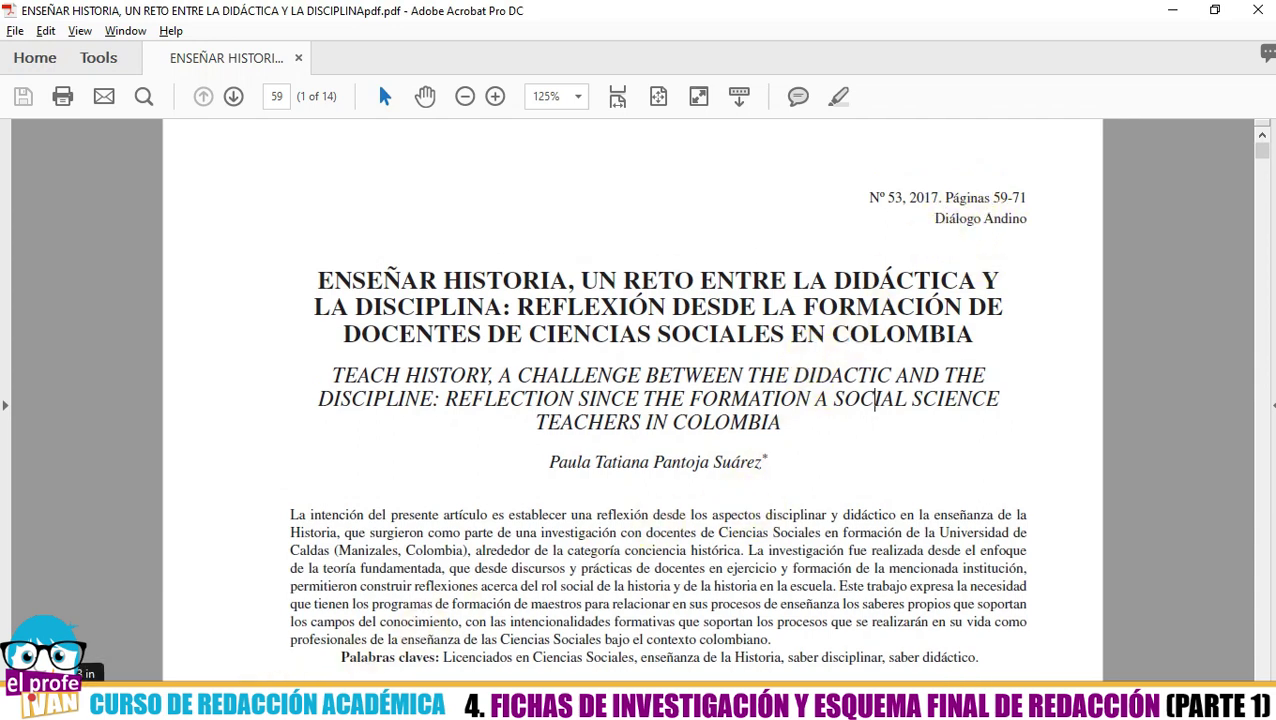
key(alt+Tab)
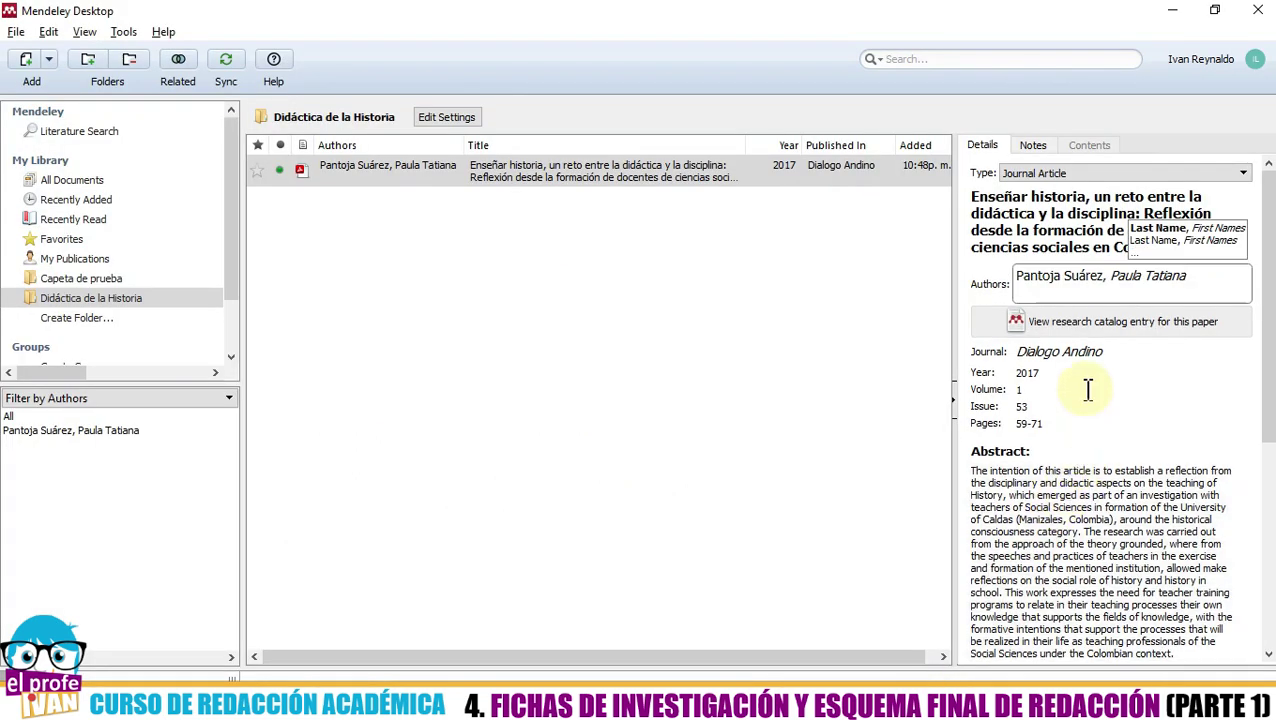
click(1103, 355)
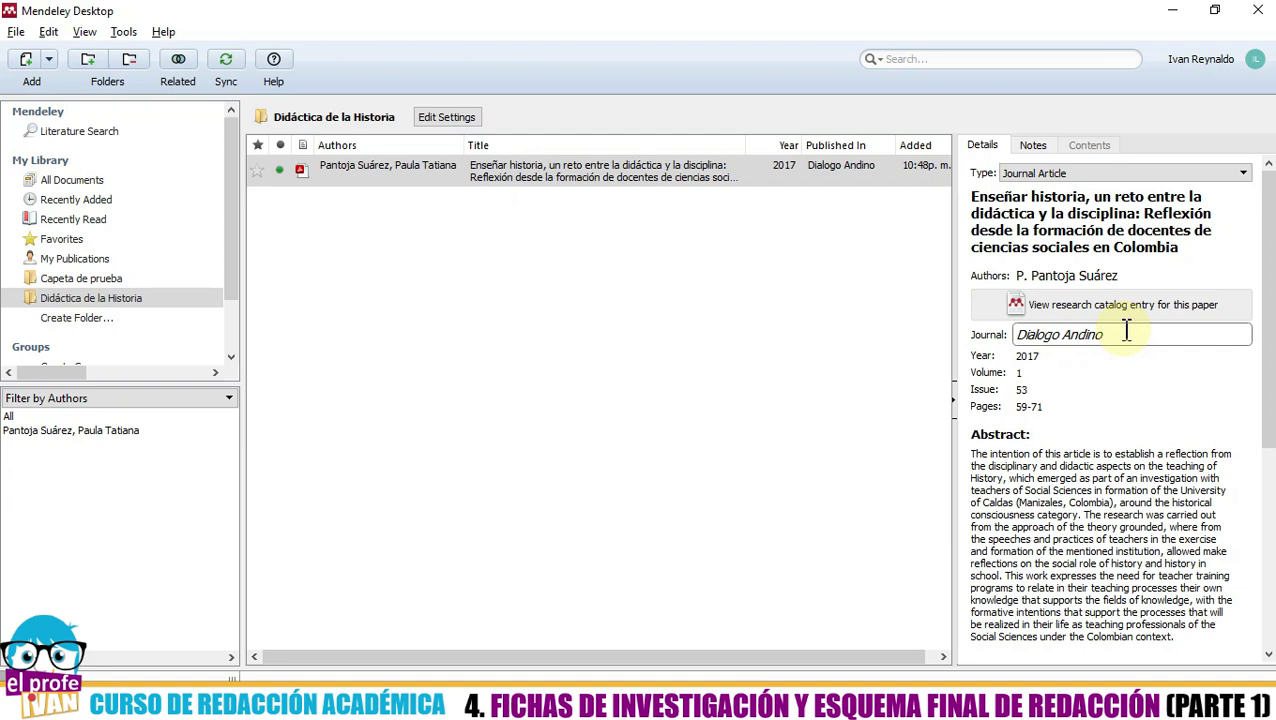
click(797, 394)
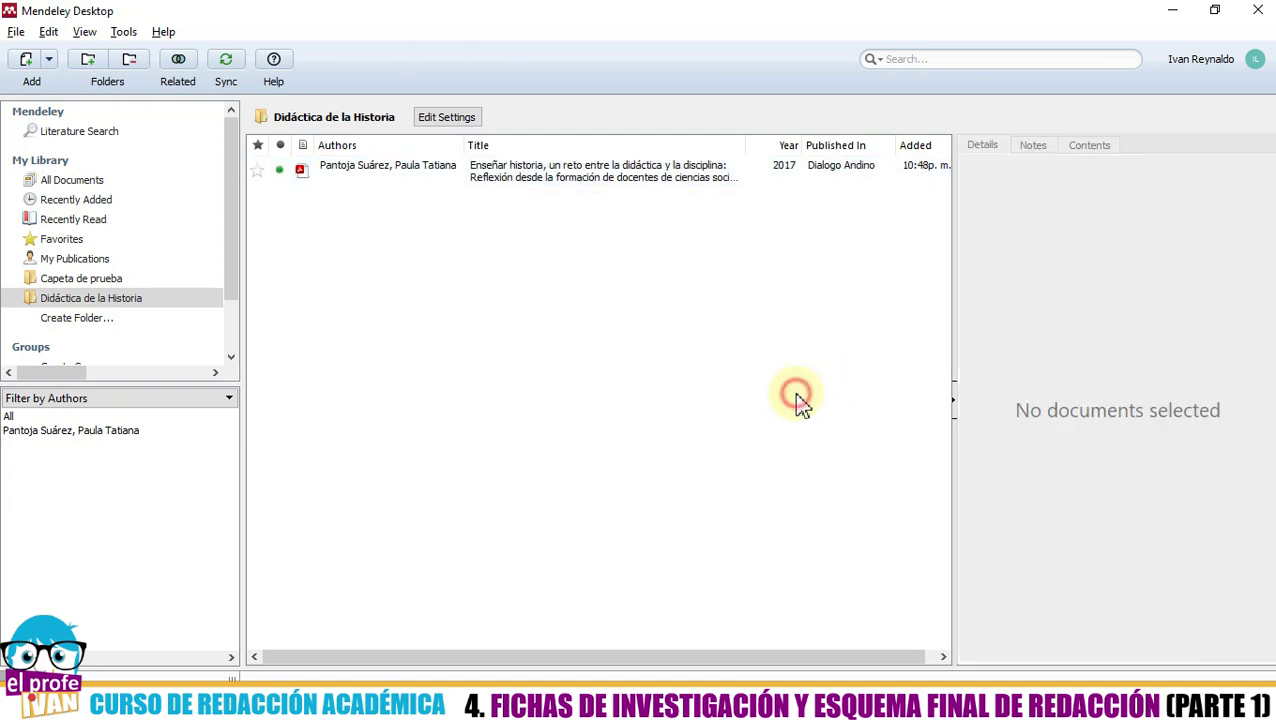
click(591, 176)
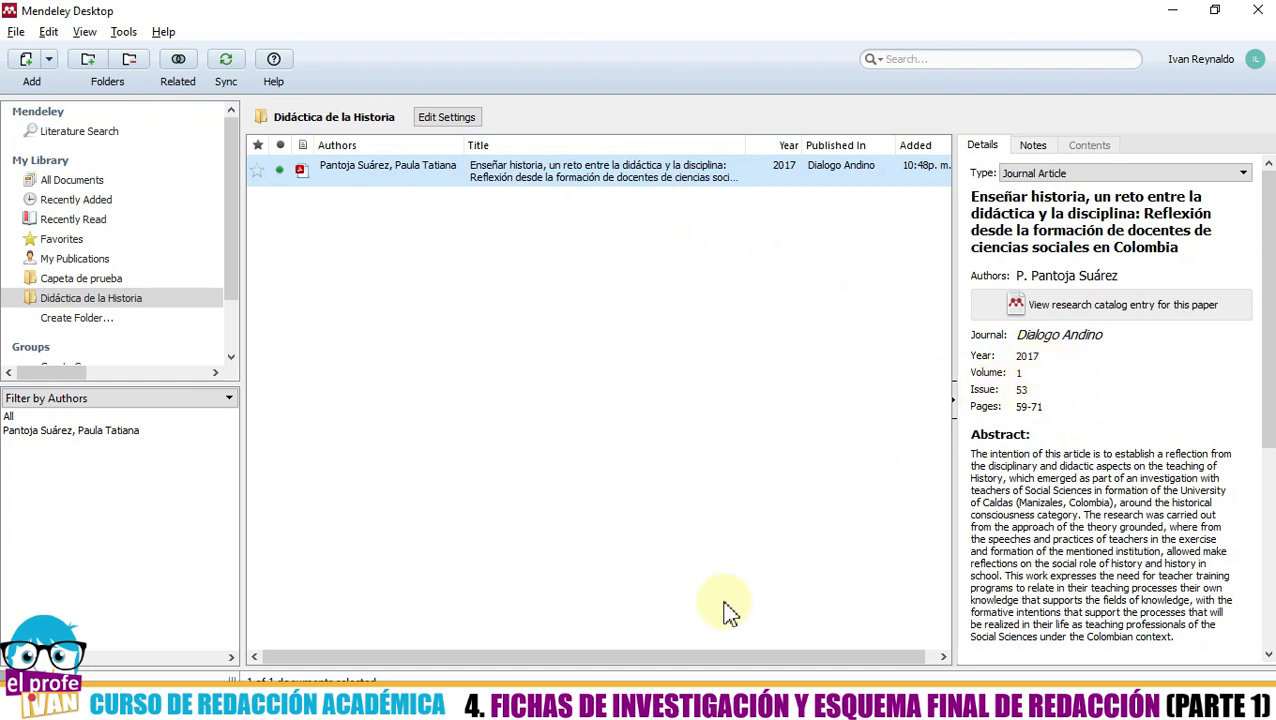
- Check the year 2017 in the PDF header against the entry
click(650, 700)
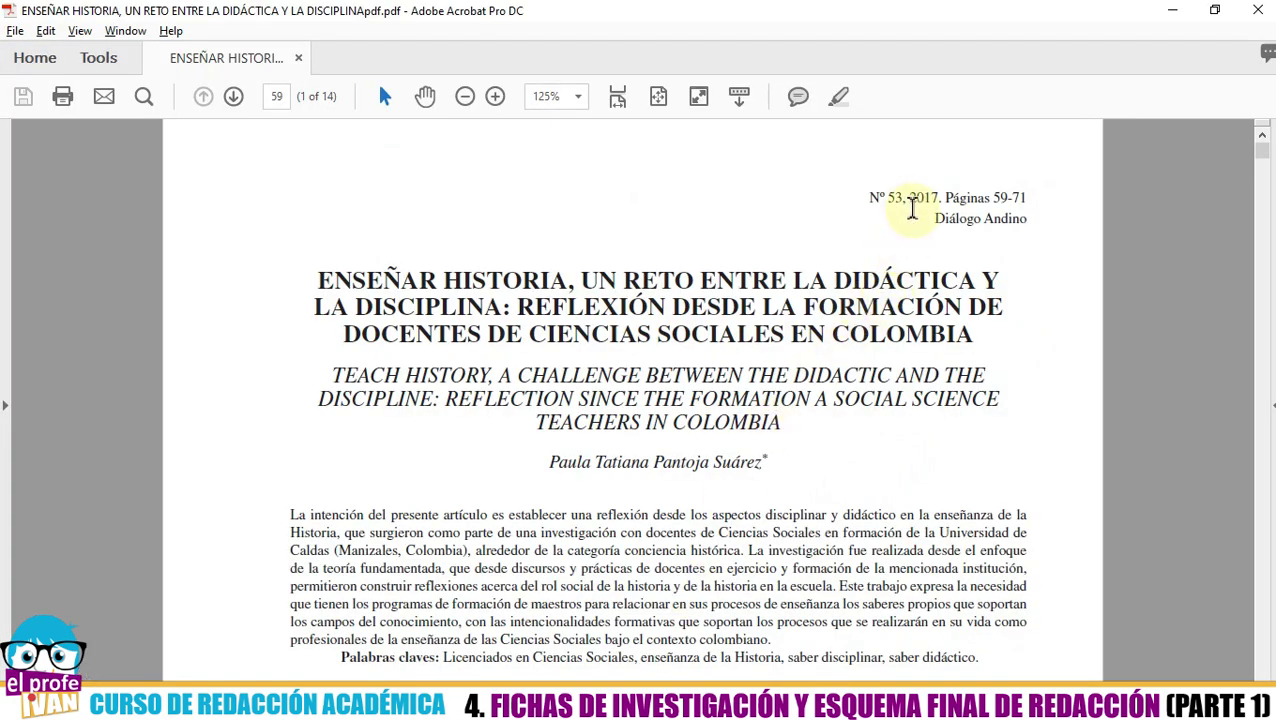
drag(908, 198, 940, 198)
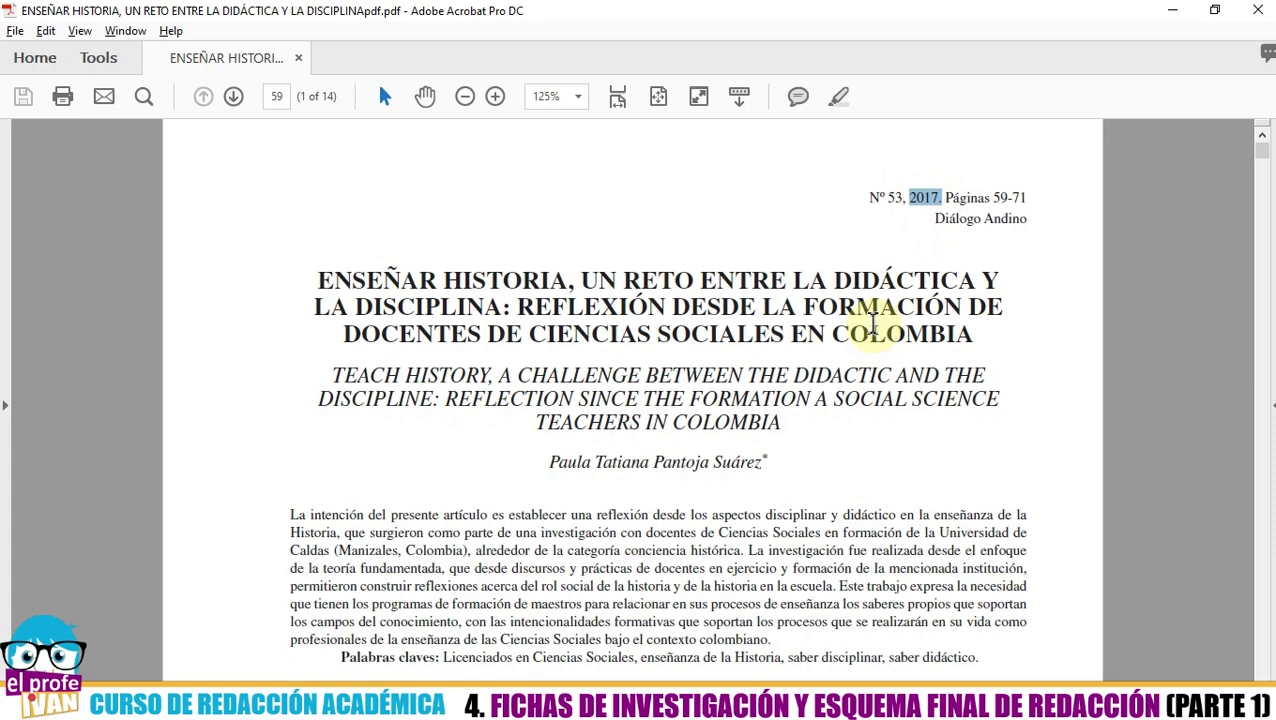
key(alt+Tab)
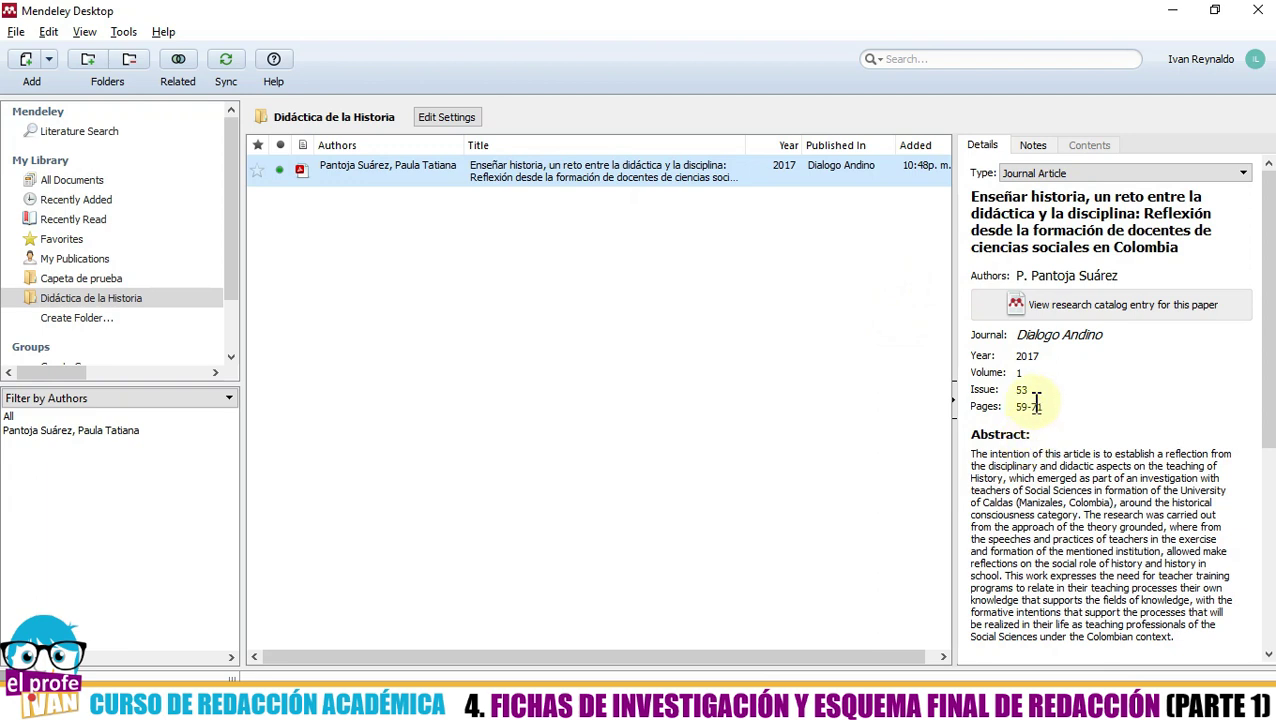
click(1062, 175)
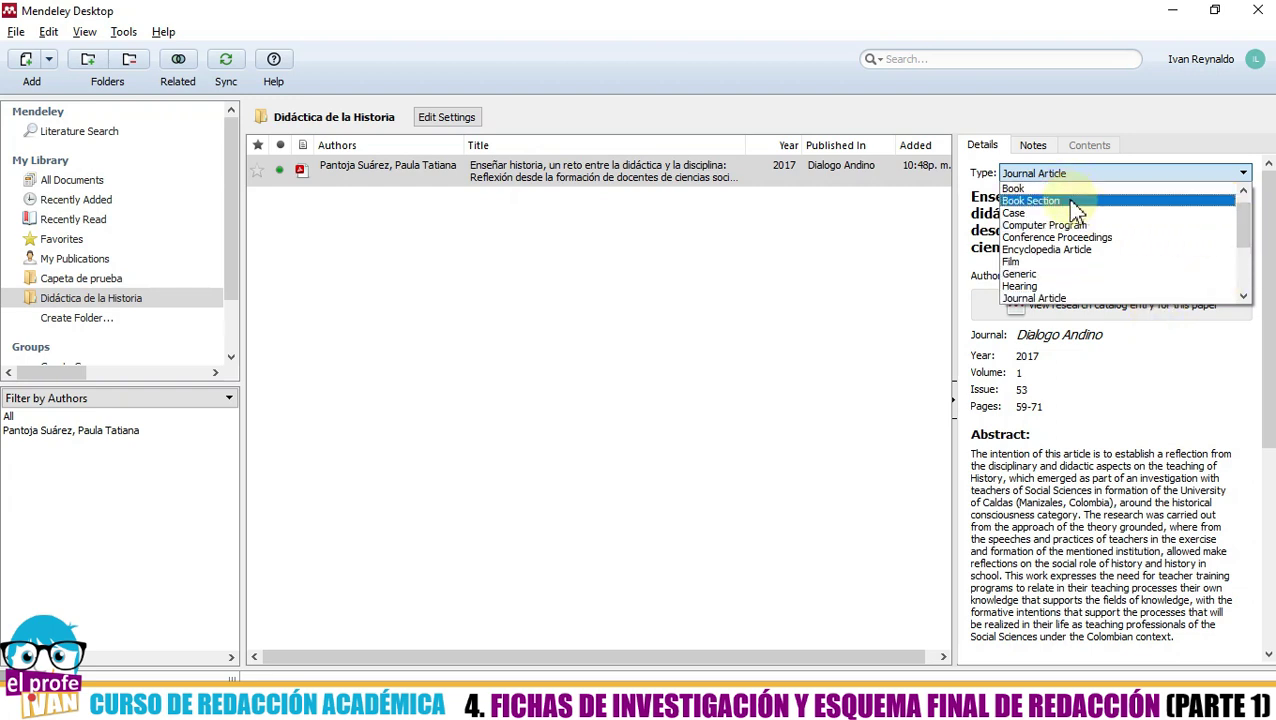
scroll(1138, 262, down, 3)
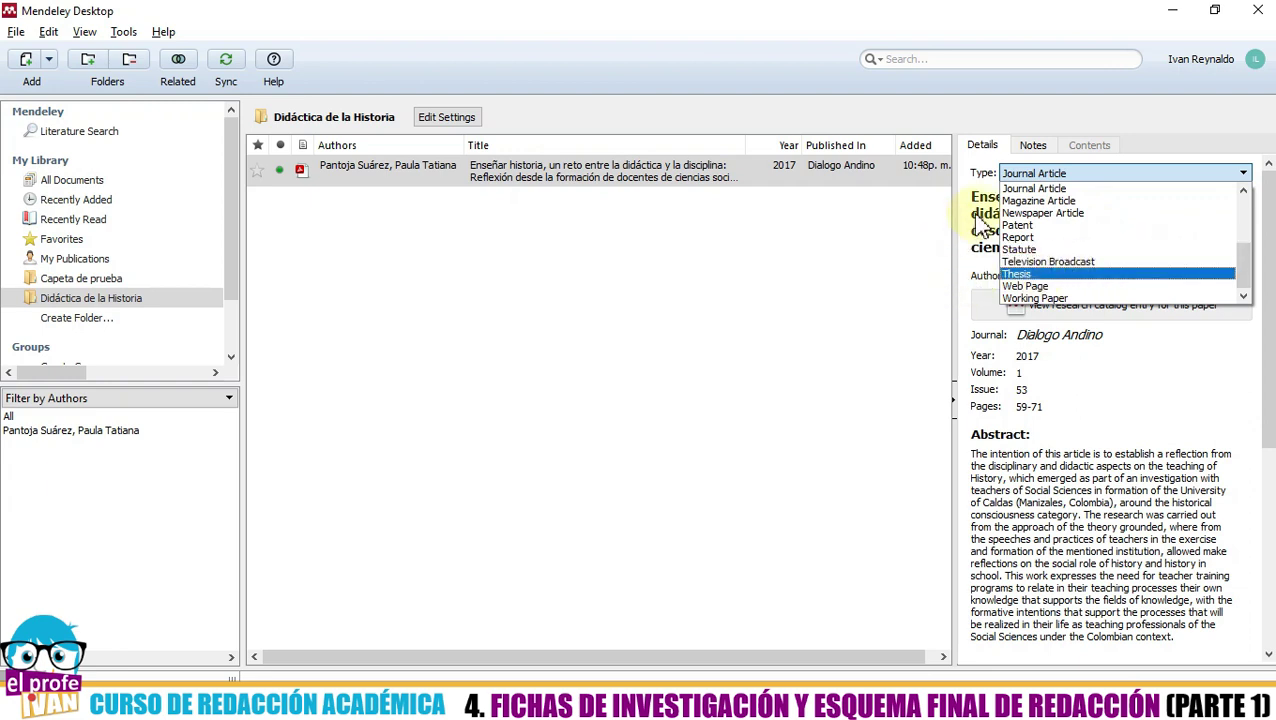
click(927, 241)
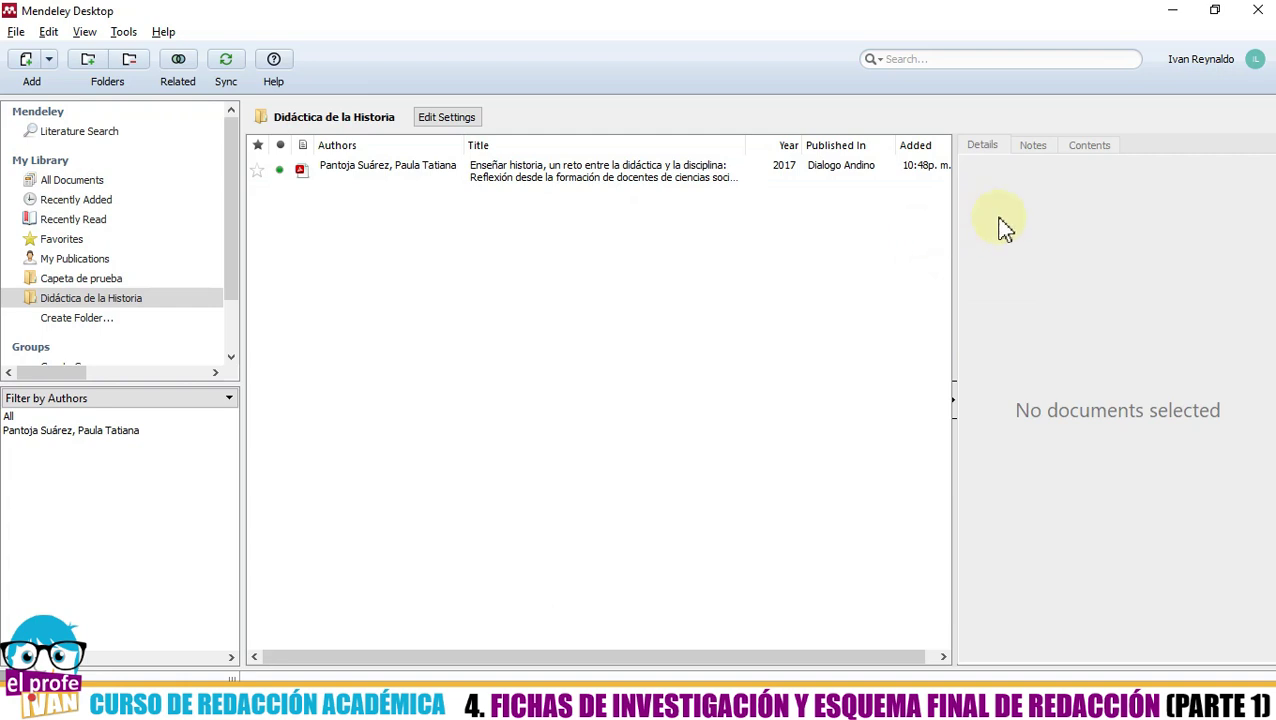
click(700, 168)
click(1045, 203)
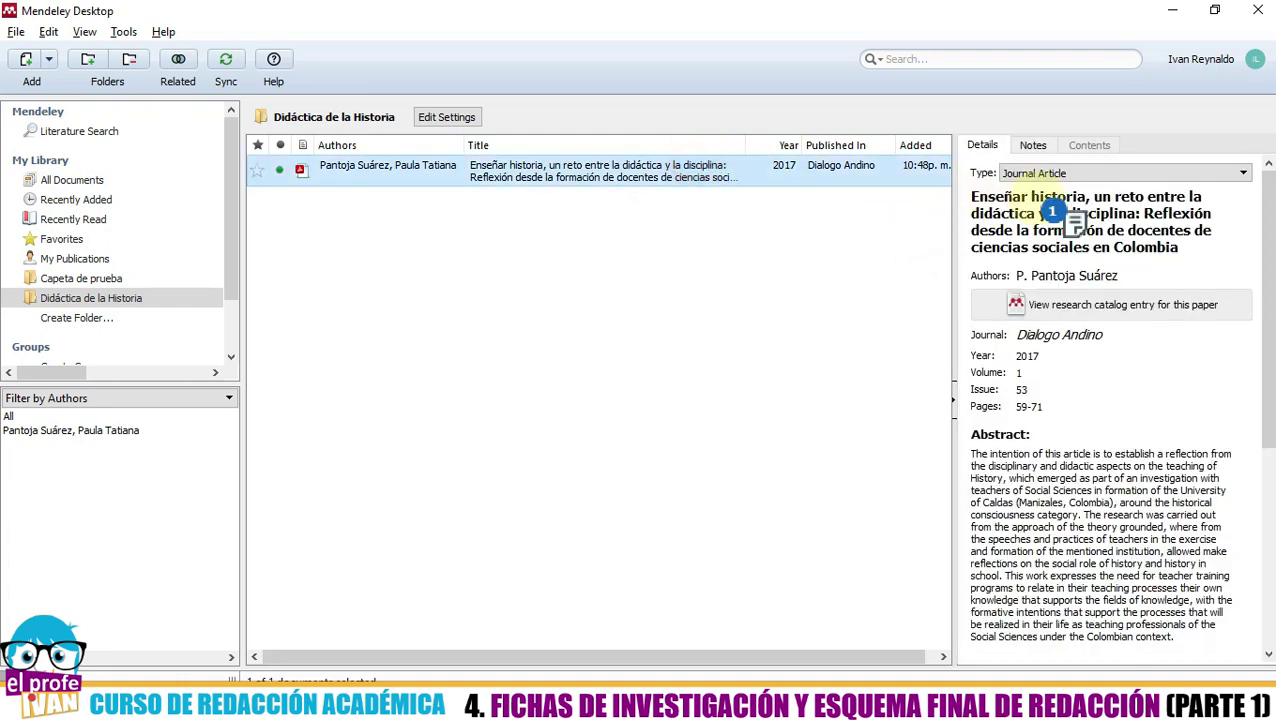
- Paste the copied text into the title and verify issue 53 against the PDF header
text(Pantoja Suárez, P. T. (2017).)
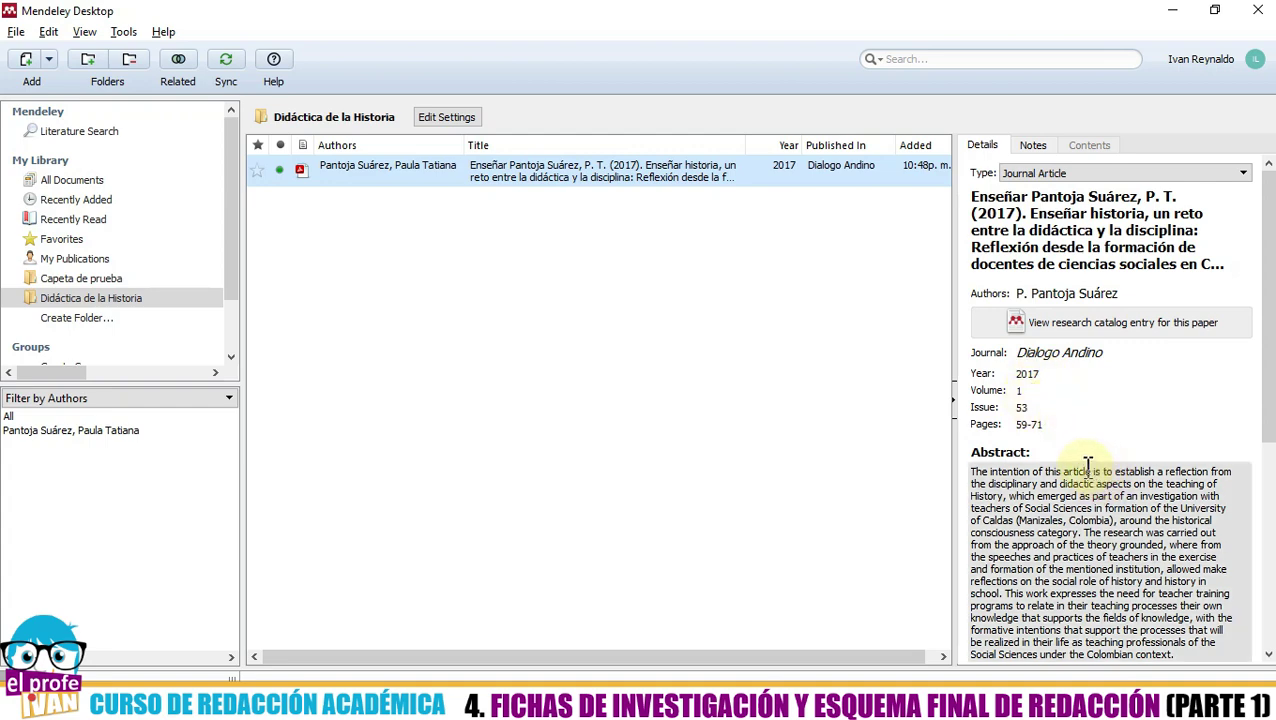
key(alt+Tab)
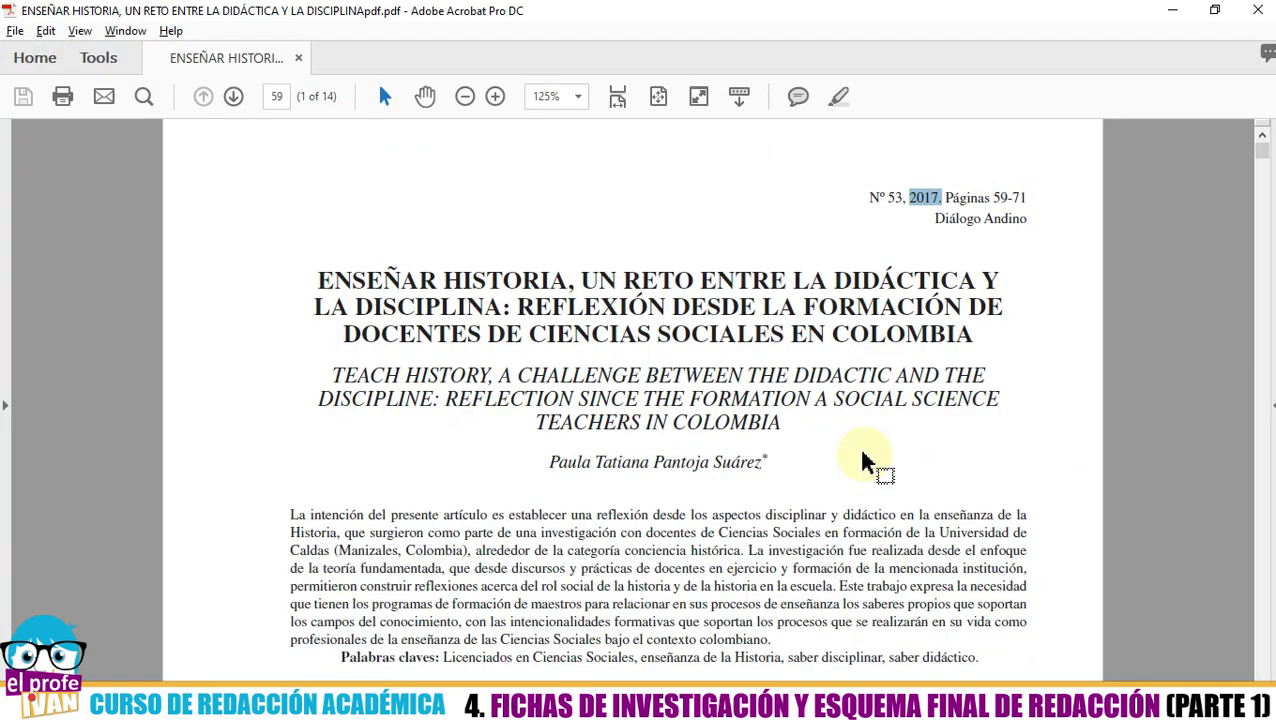
click(932, 218)
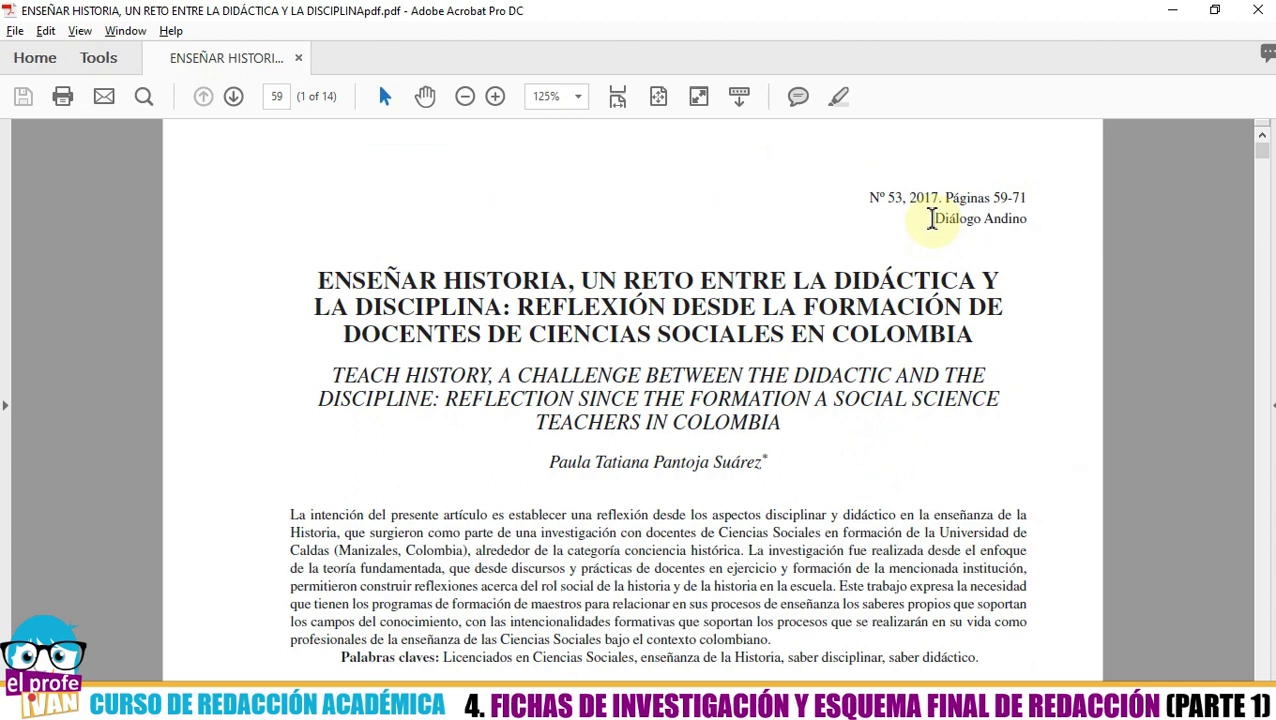
double_click(892, 197)
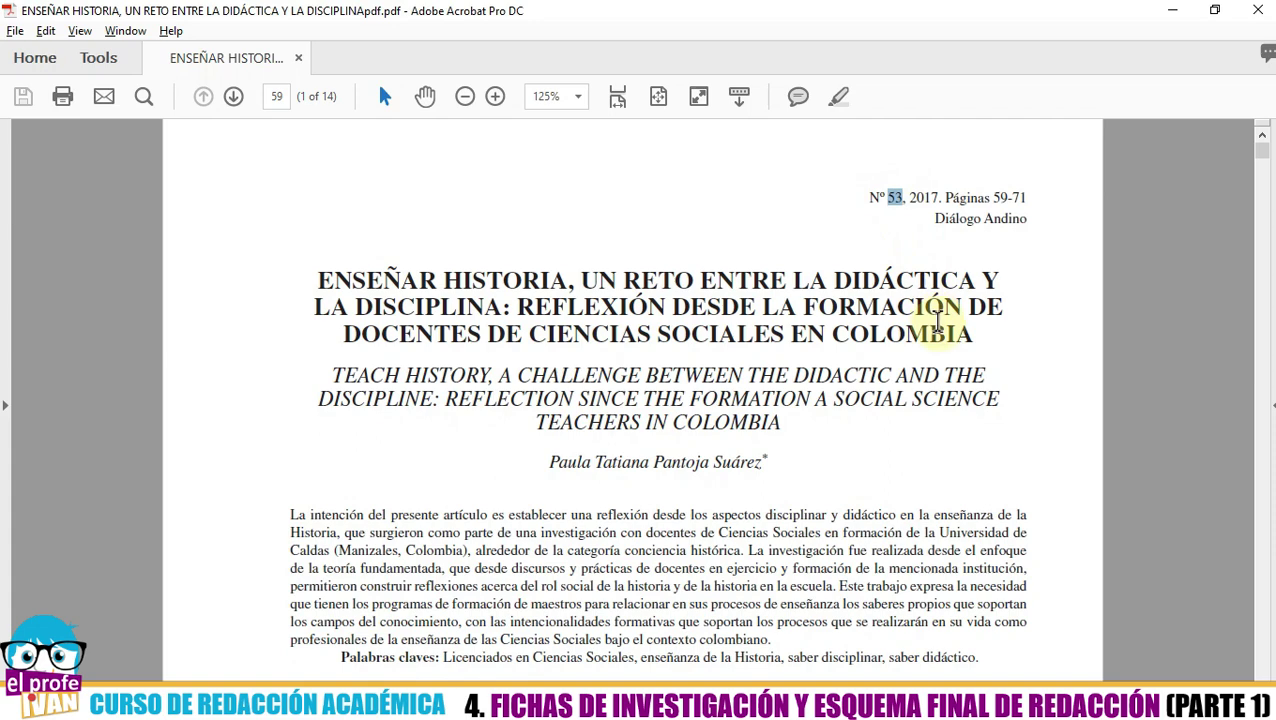
key(alt+Tab)
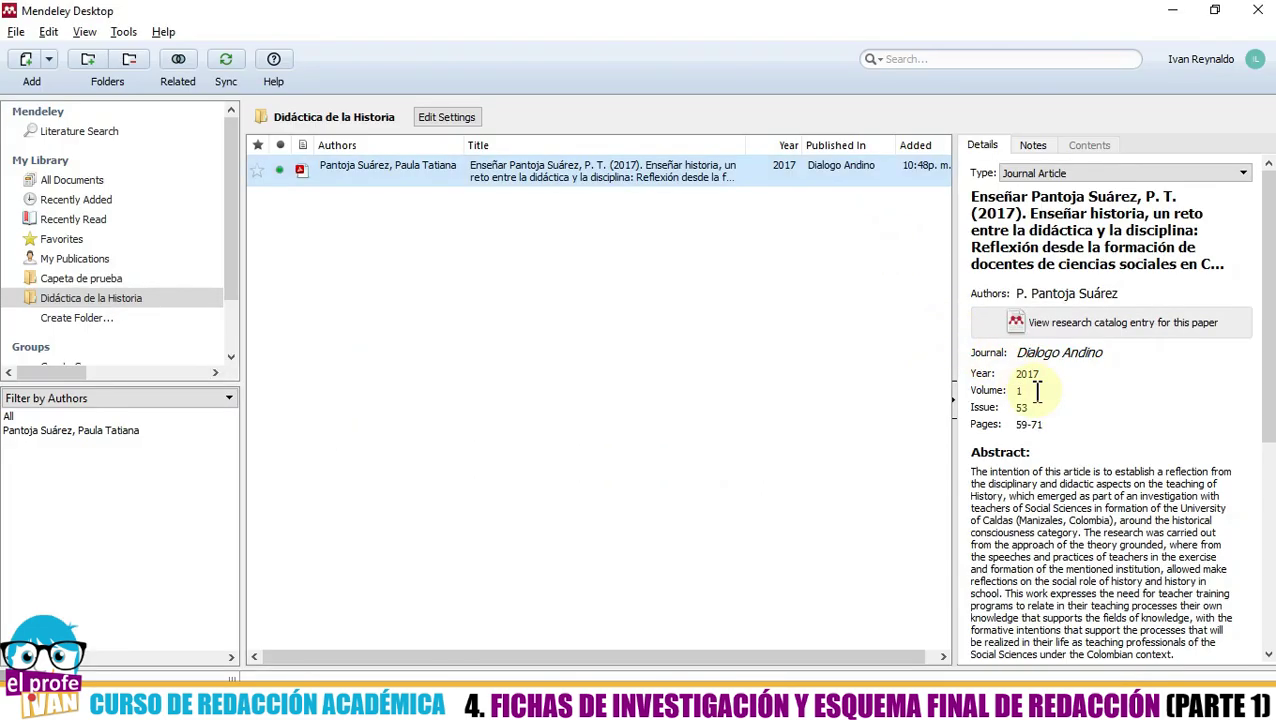
key(alt+Tab)
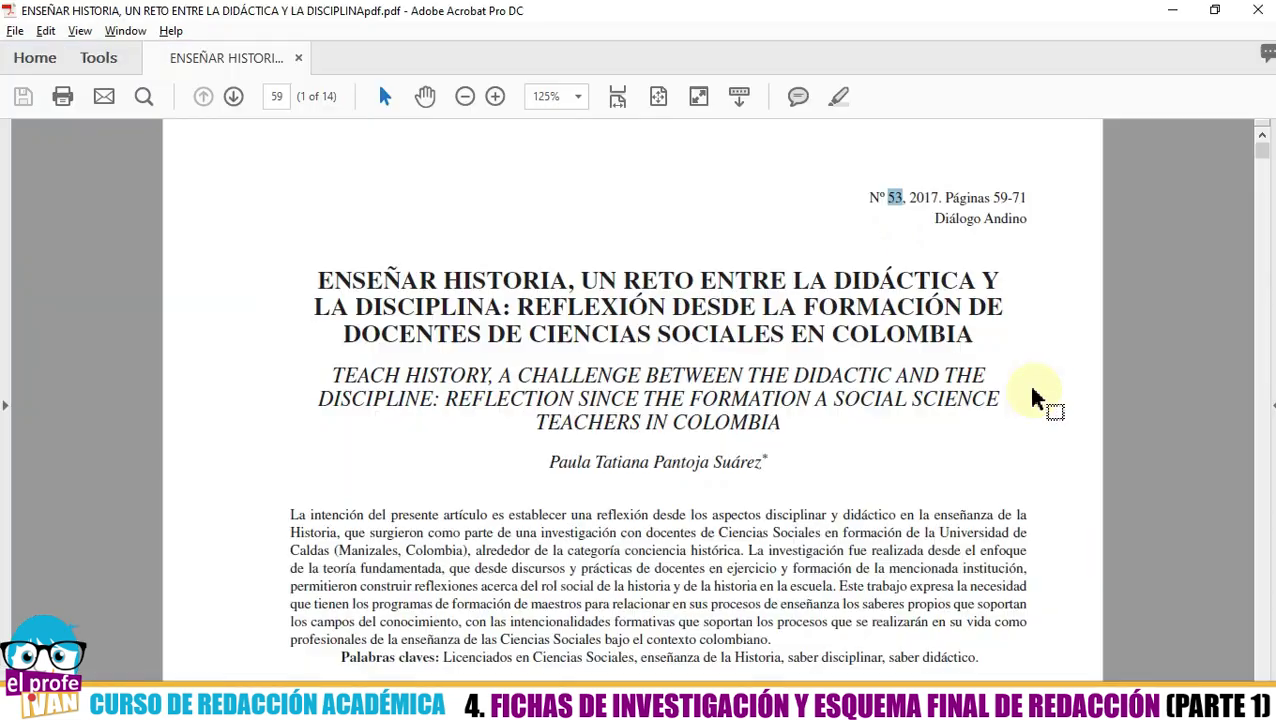
key(alt+Tab)
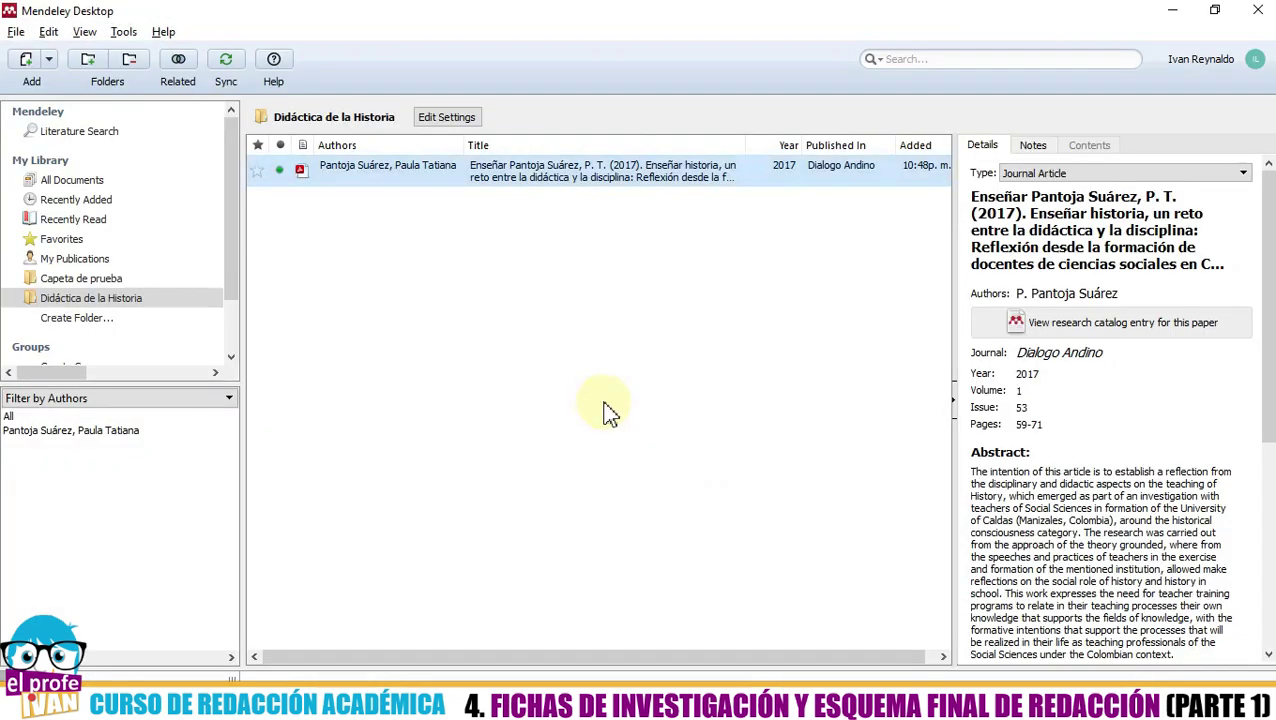
click(968, 406)
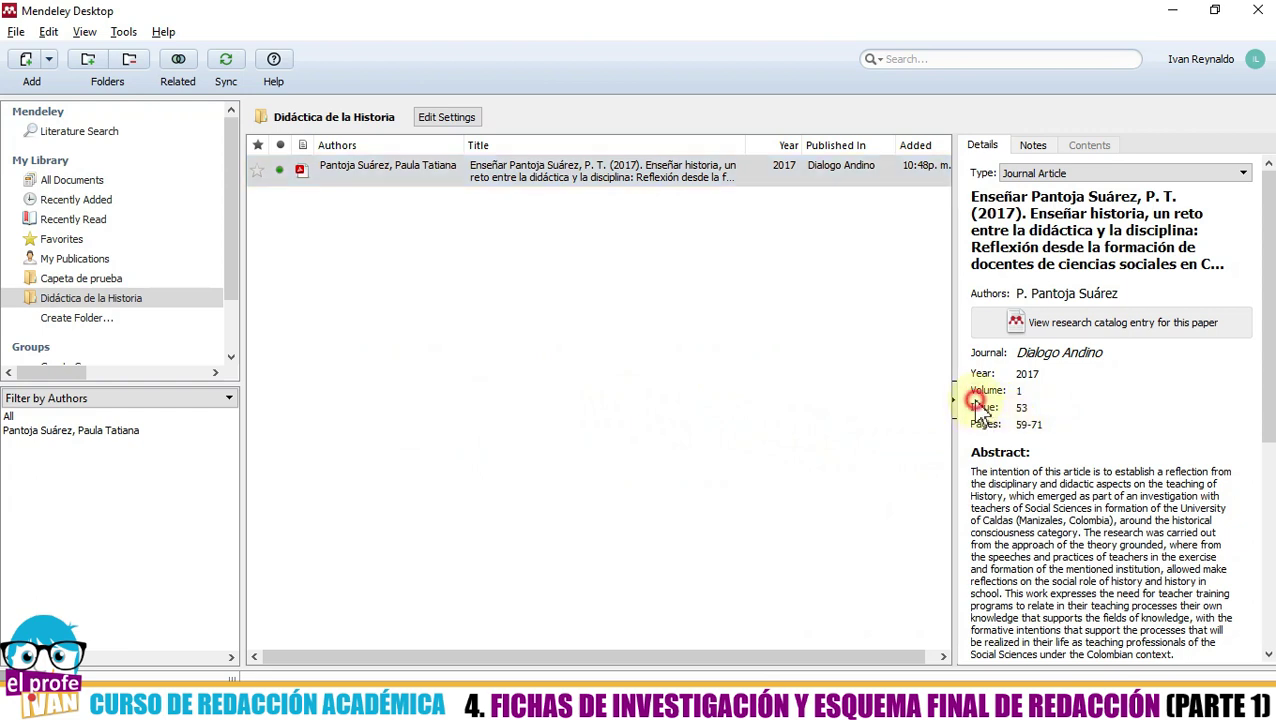
double_click(1021, 407)
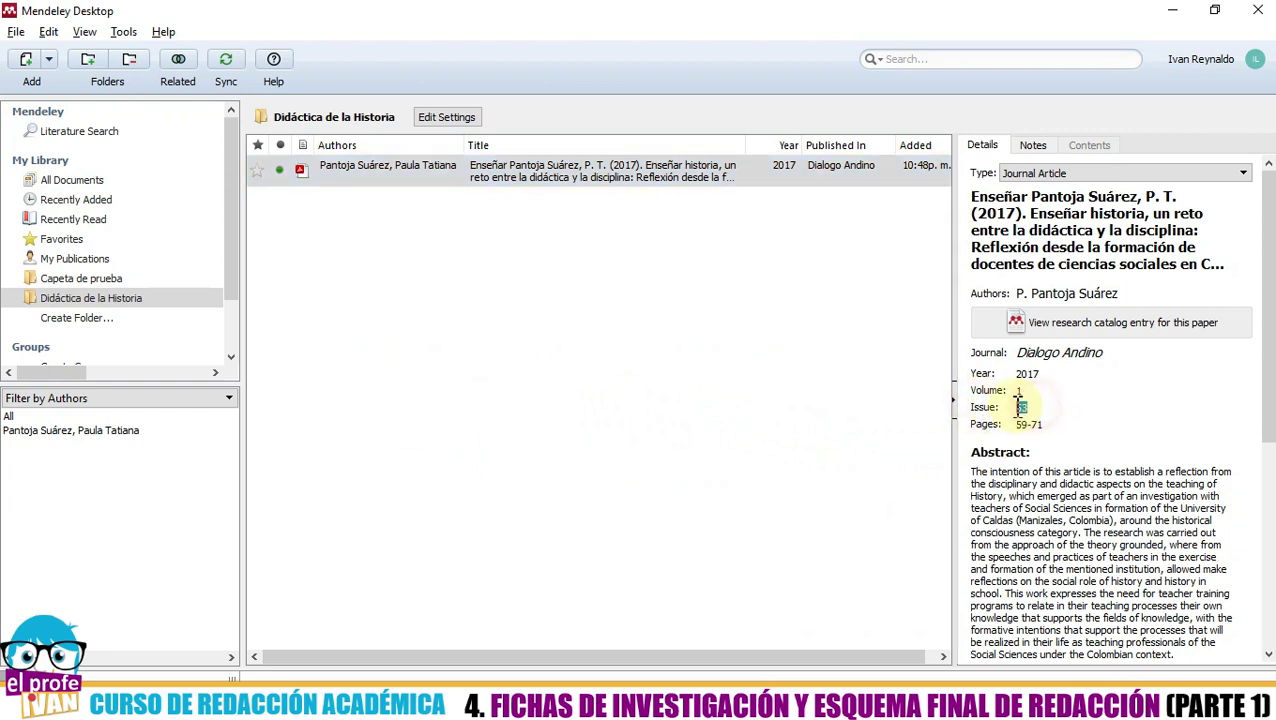
key(alt+Tab)
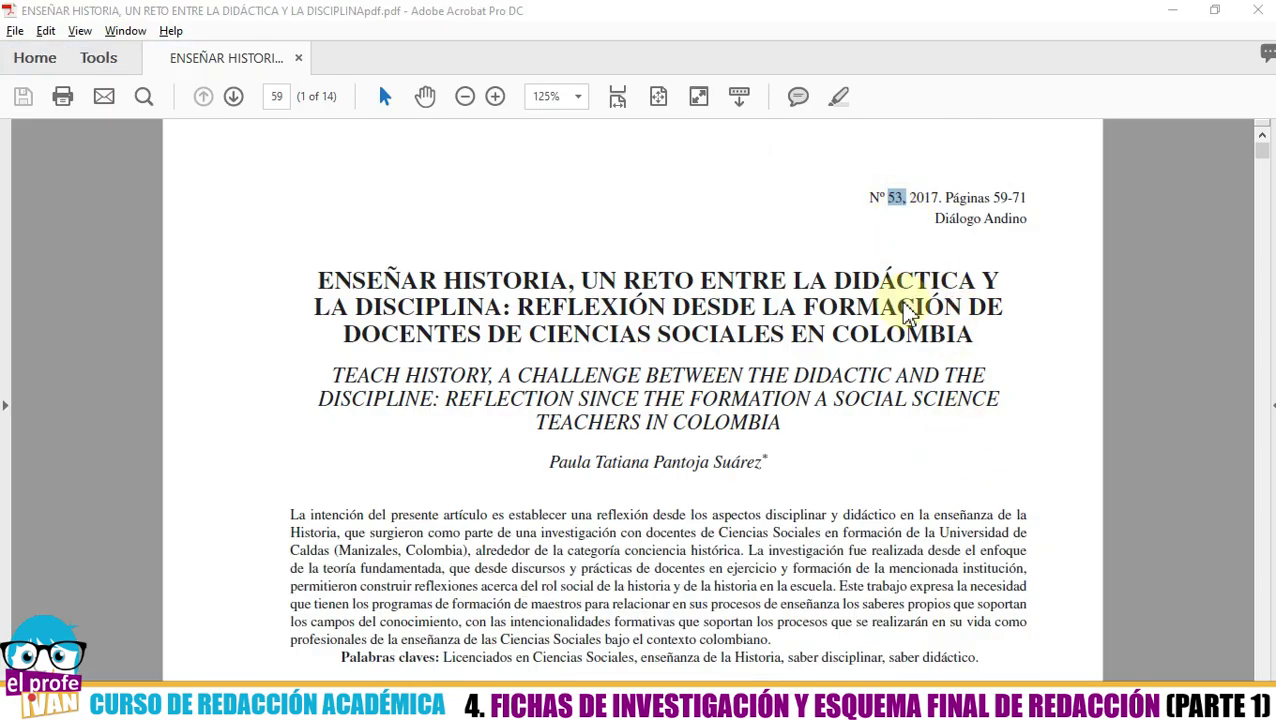
key(alt+Tab)
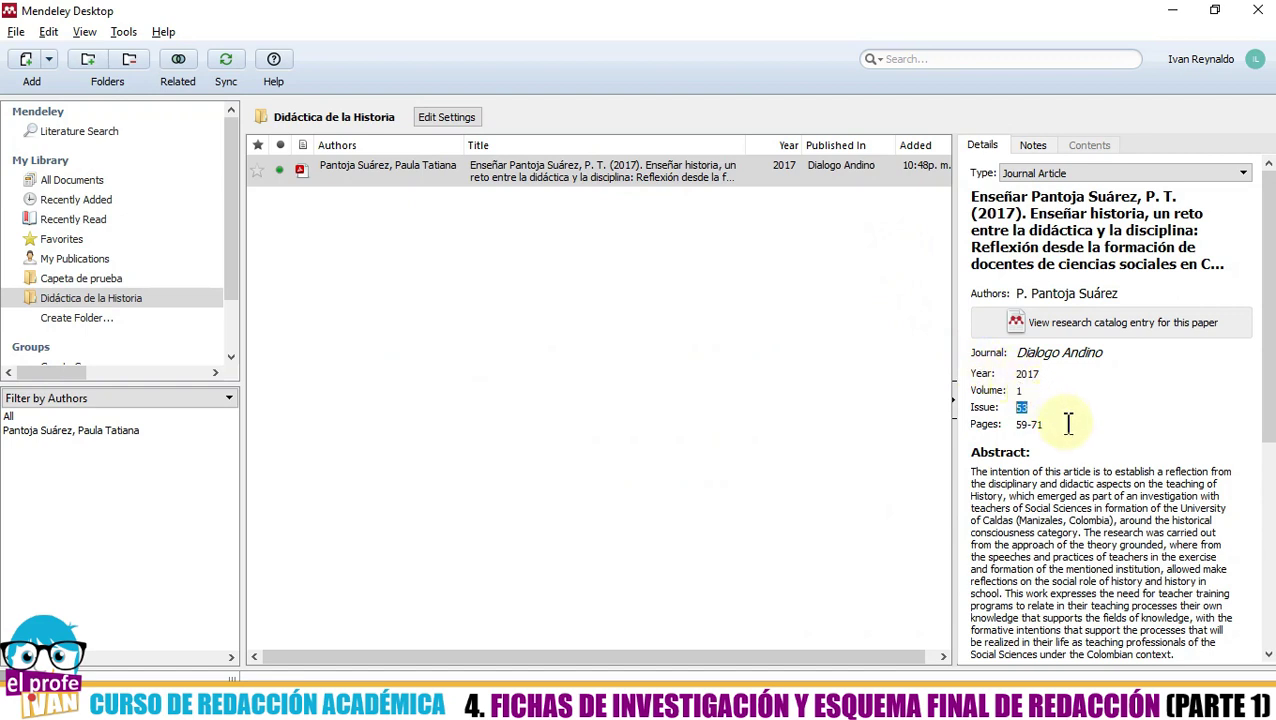
- Compare the entry's page range 59-71 with the PDF's page numbering
drag(1064, 425, 1015, 425)
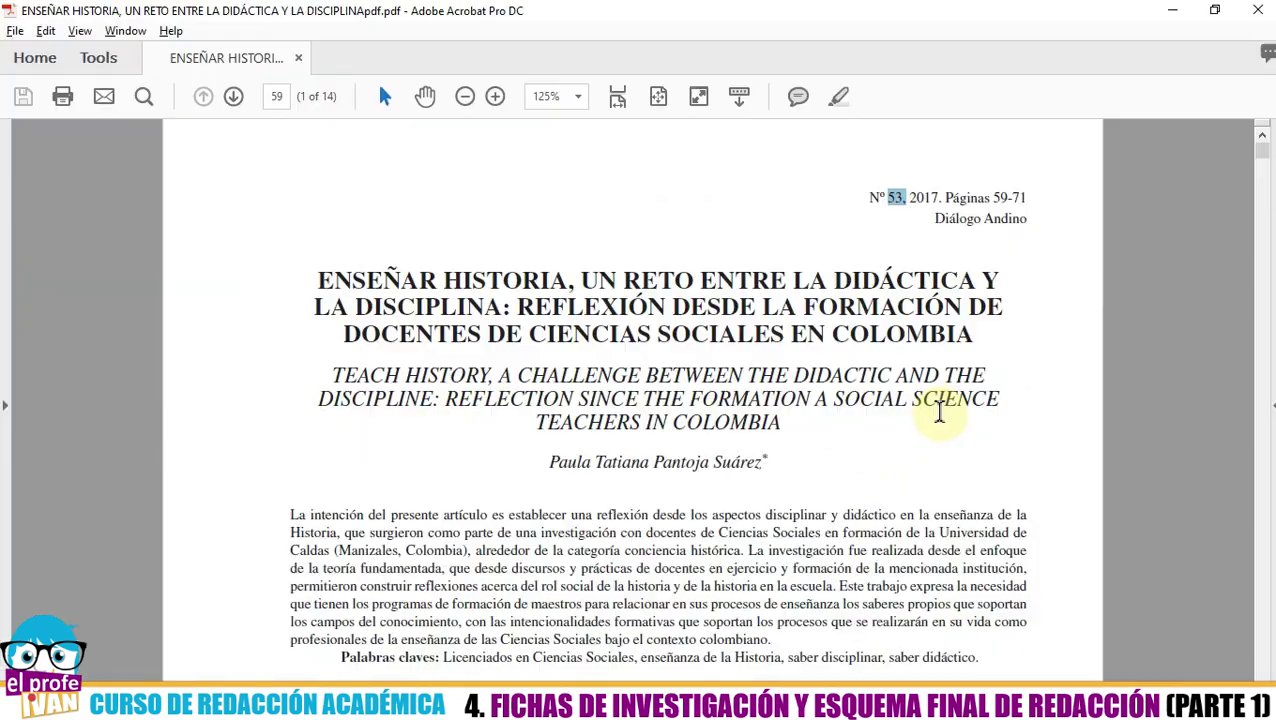
scroll(855, 358, down, 3)
scroll(857, 360, down, 10)
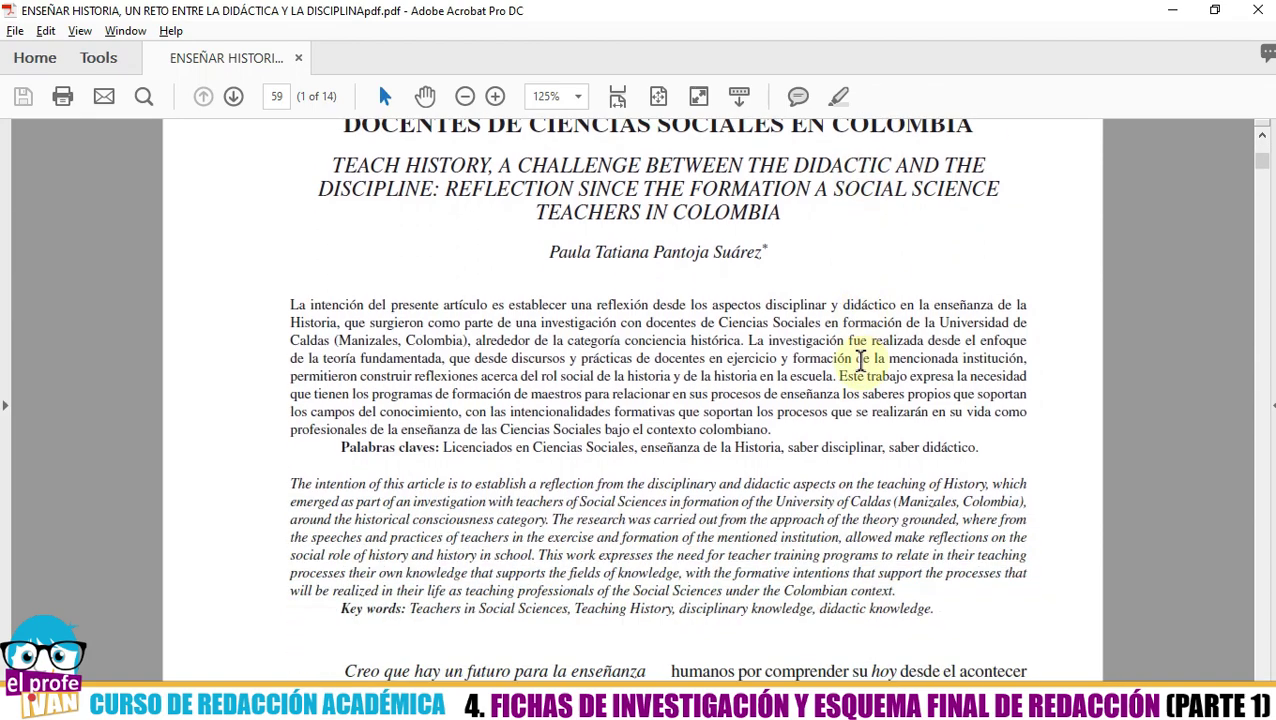
scroll(863, 370, down, 15)
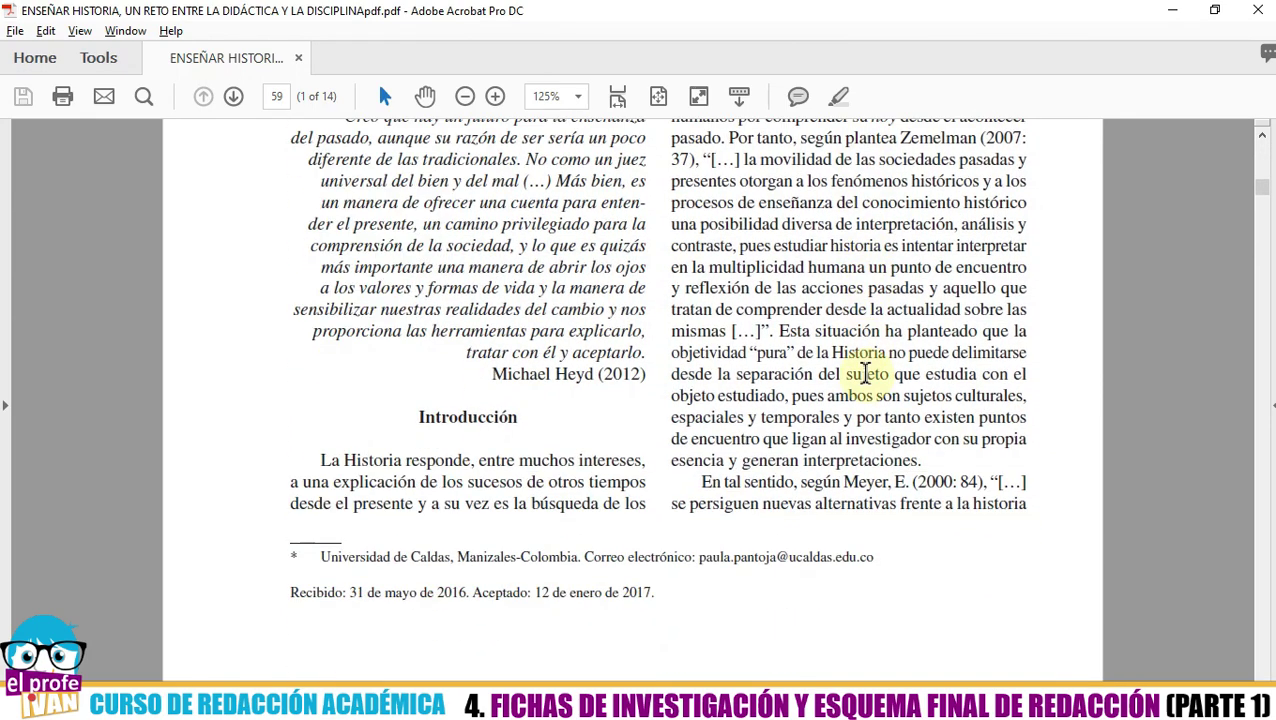
scroll(865, 372, up, 14)
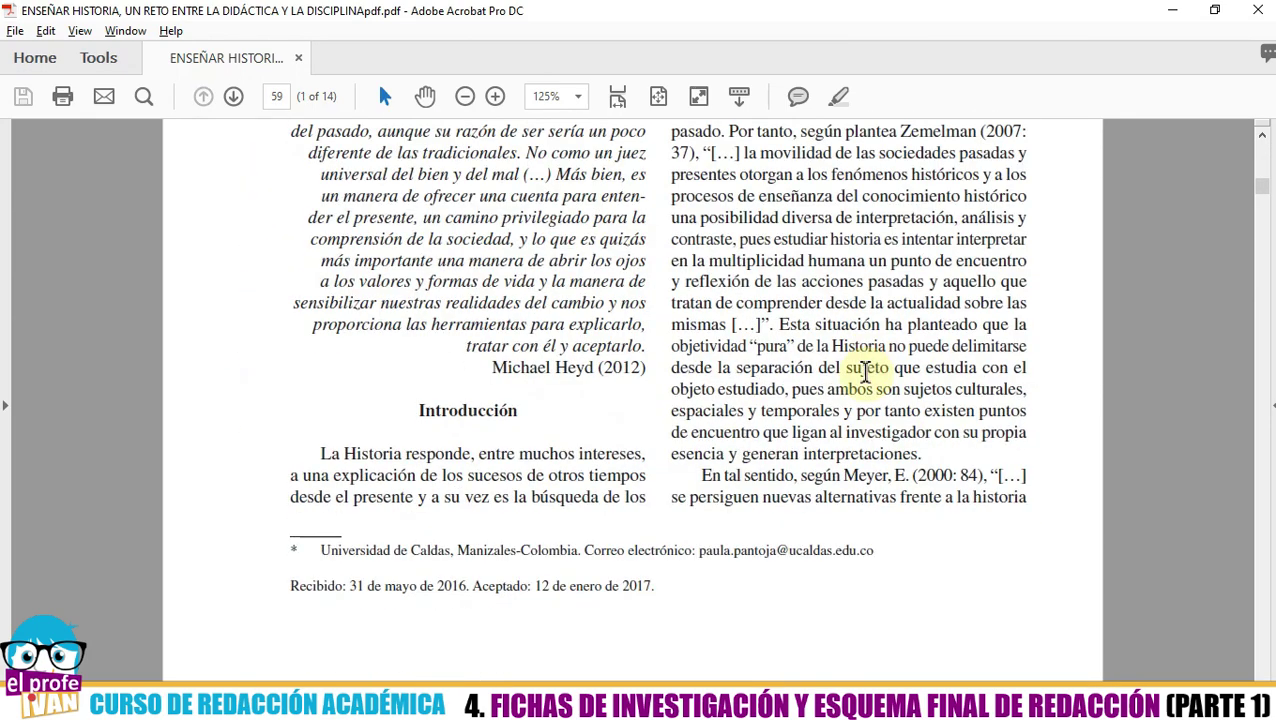
scroll(865, 375, down, 12)
scroll(865, 380, down, 3)
scroll(862, 385, up, 3)
scroll(865, 387, down, 10)
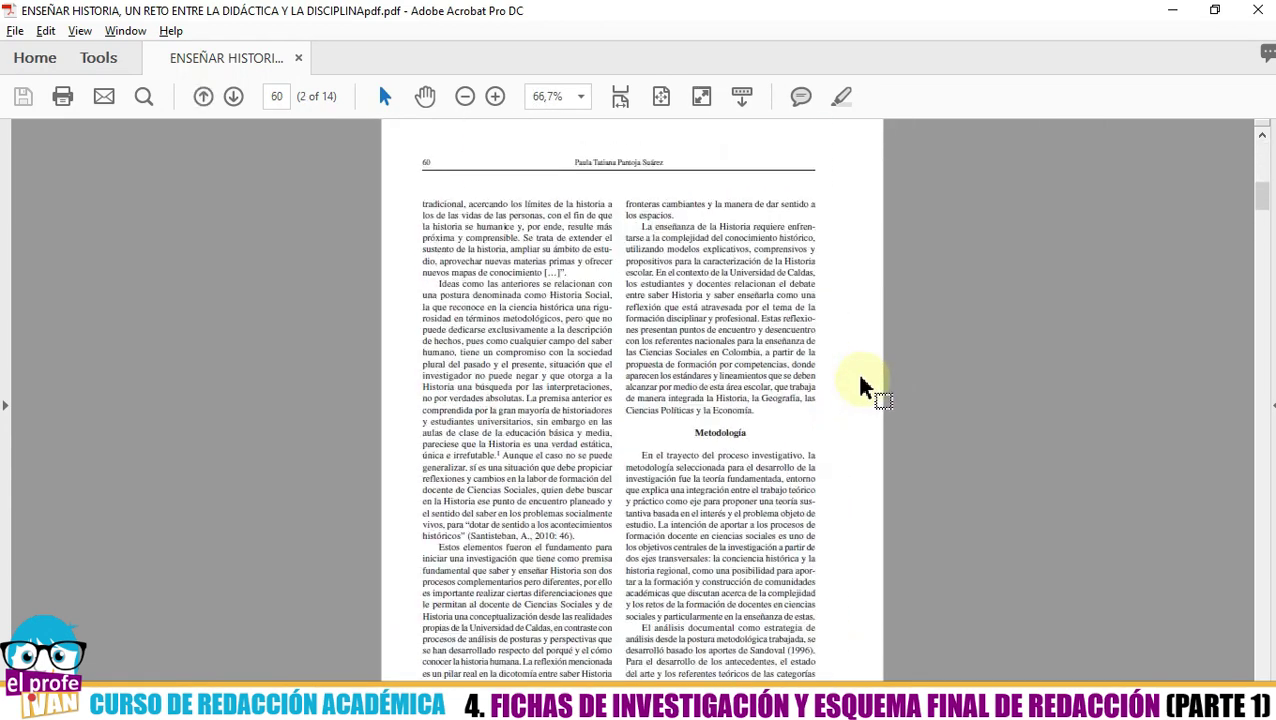
scroll(865, 385, up, 10)
scroll(854, 380, down, 10)
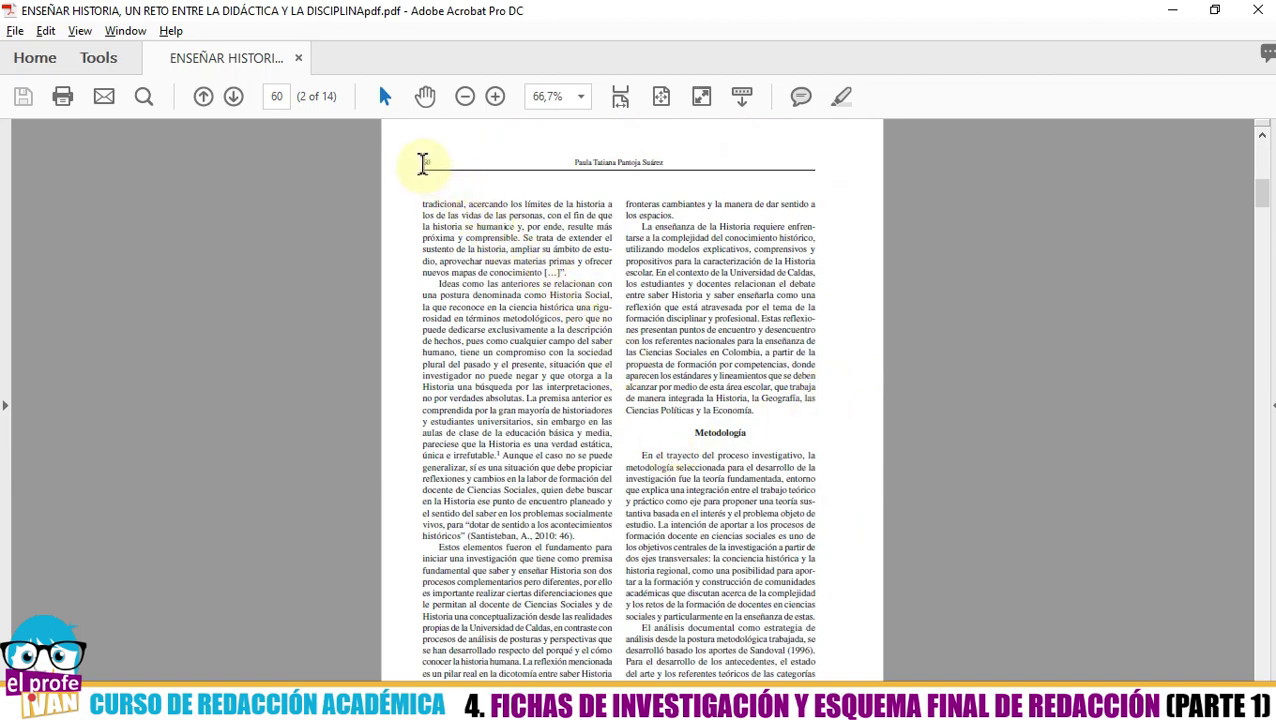
scroll(421, 162, up, 4)
scroll(570, 350, up, 5)
scroll(555, 336, down, 5)
scroll(544, 339, up, 5)
key(alt+Tab)
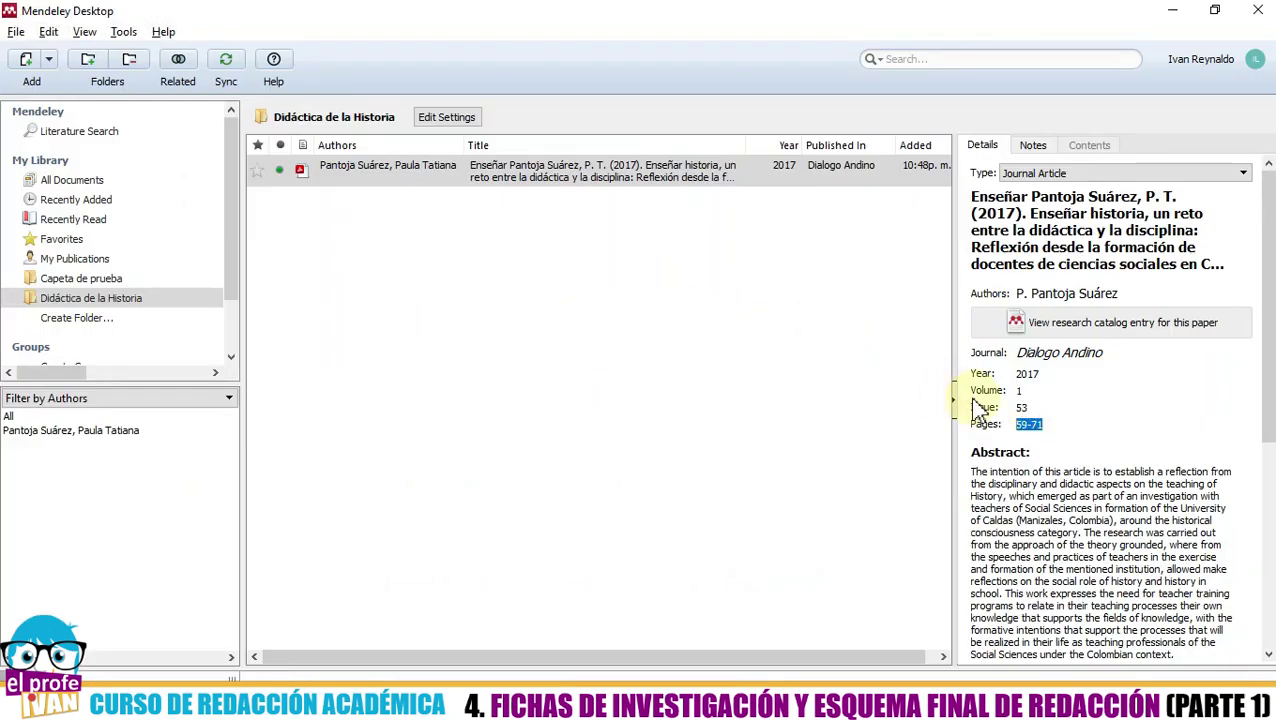
- Page through the PDF to confirm the article ends on page 71
key(alt+Tab)
scroll(703, 393, down, 5)
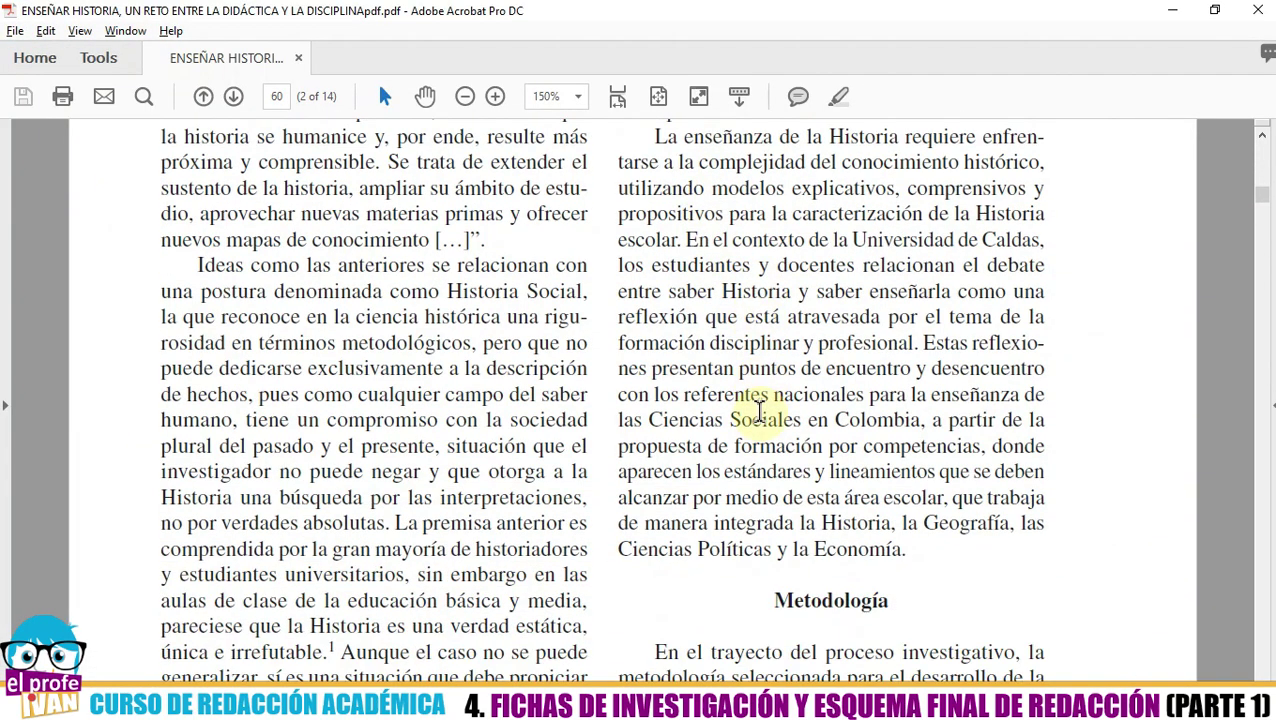
scroll(700, 390, down, 2)
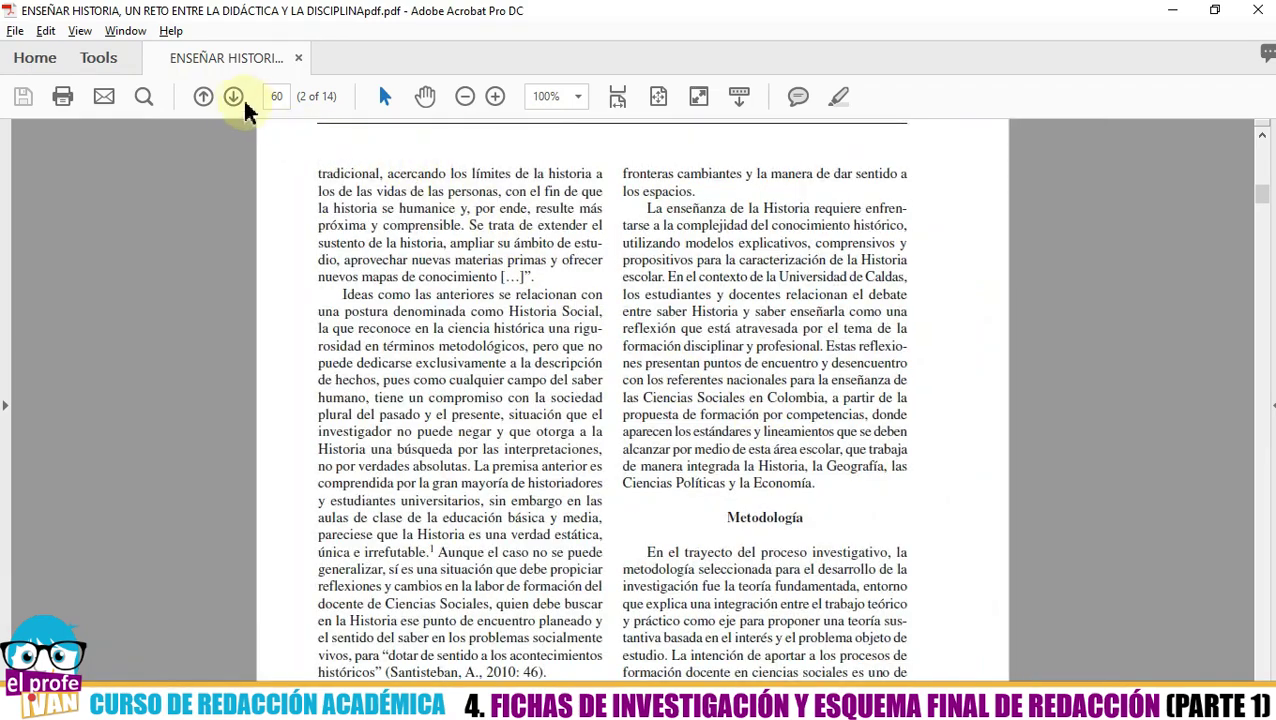
click(234, 96)
click(234, 96)
click(234, 96)
click(234, 96)
click(234, 96)
click(234, 96)
click(234, 96)
click(234, 96)
click(234, 96)
click(234, 96)
click(234, 96)
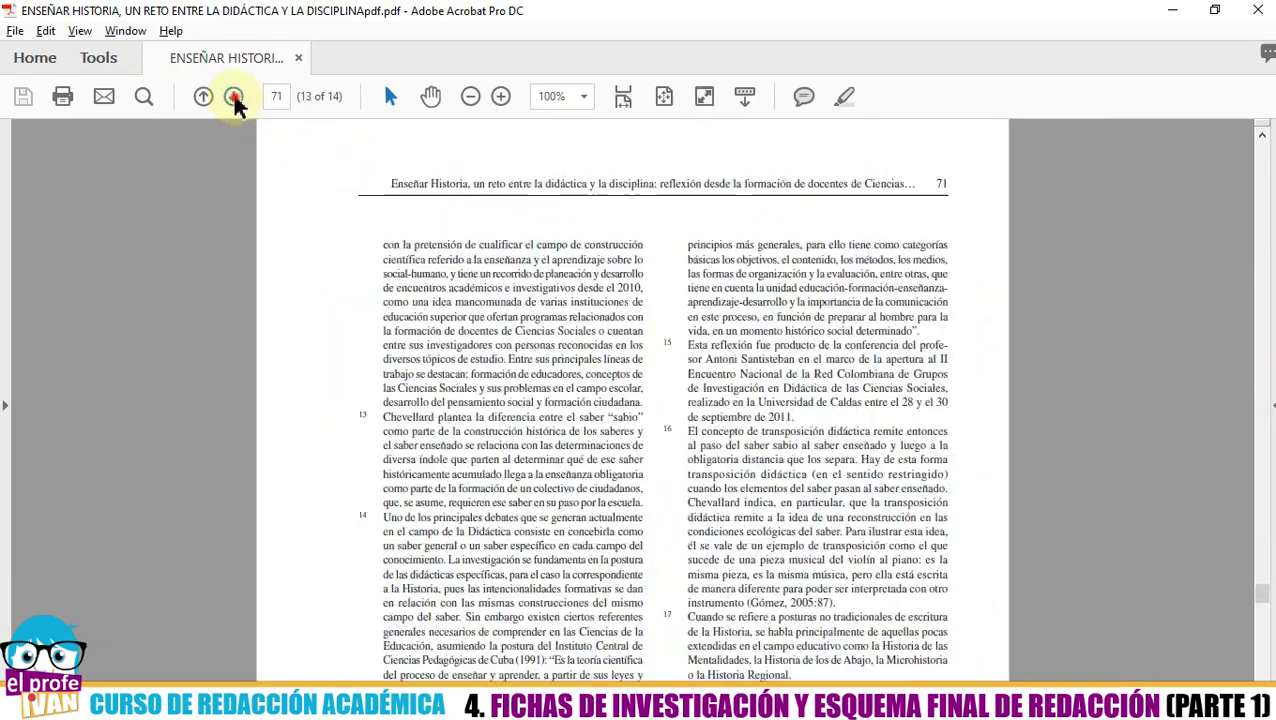
click(234, 96)
scroll(340, 225, up, 5)
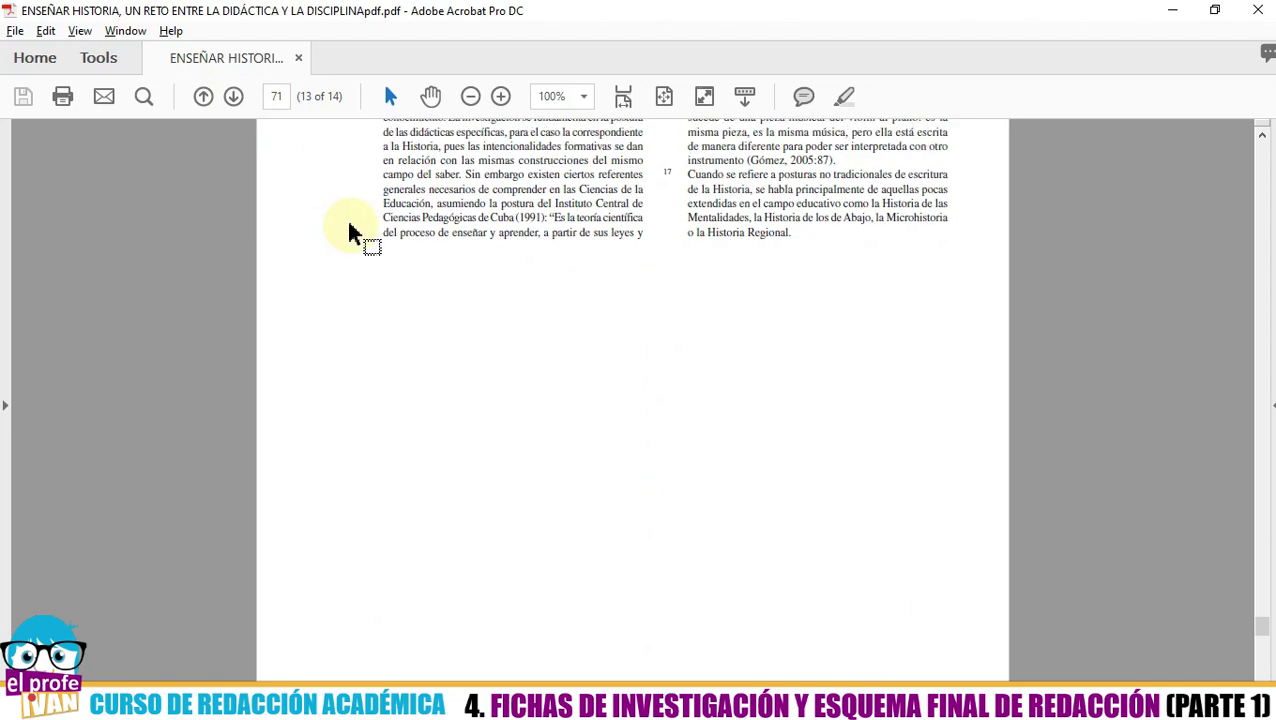
scroll(367, 257, up, 5)
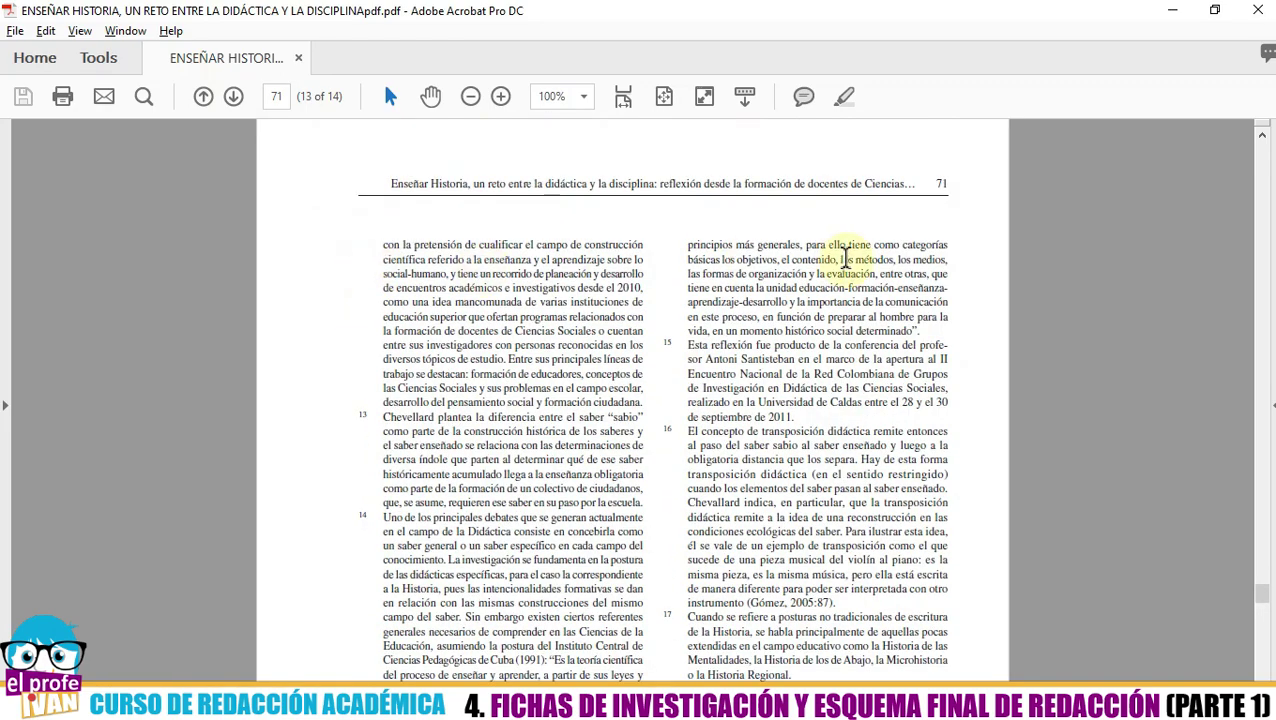
key(alt+Tab)
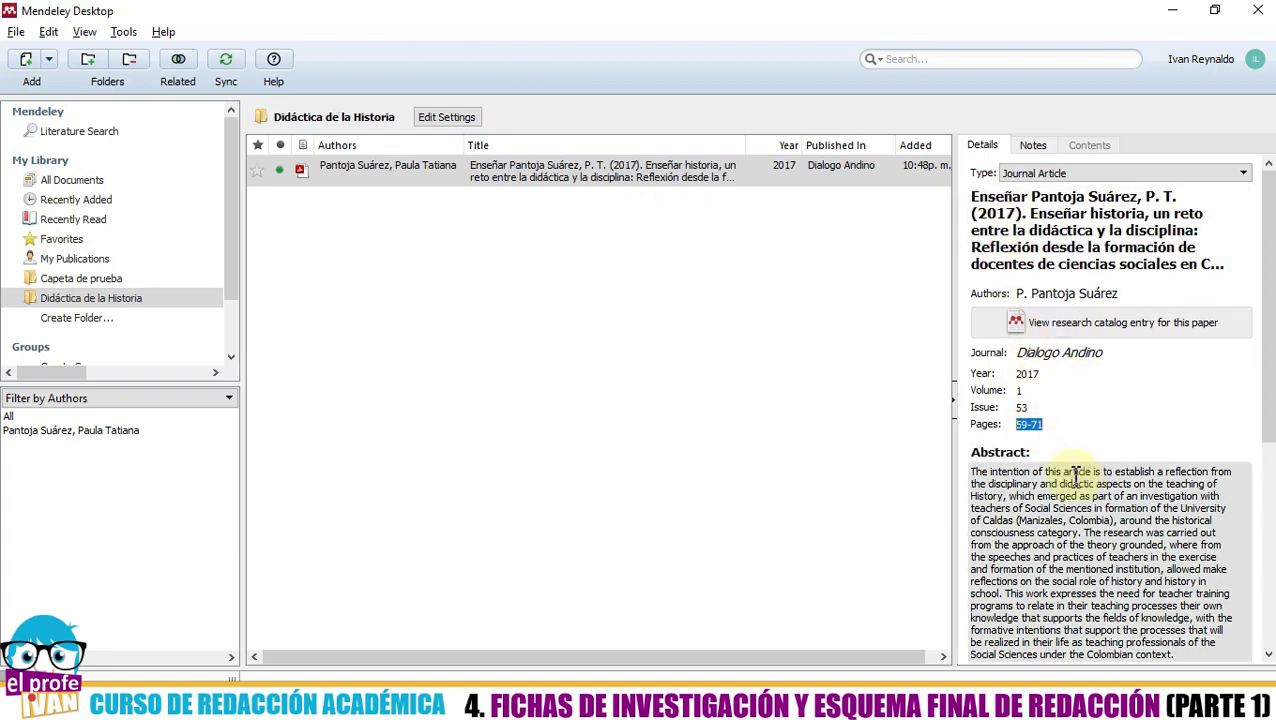
- Bring the PDF back to the article's first page, 59, with the abstracts
scroll(1075, 473, down, 3)
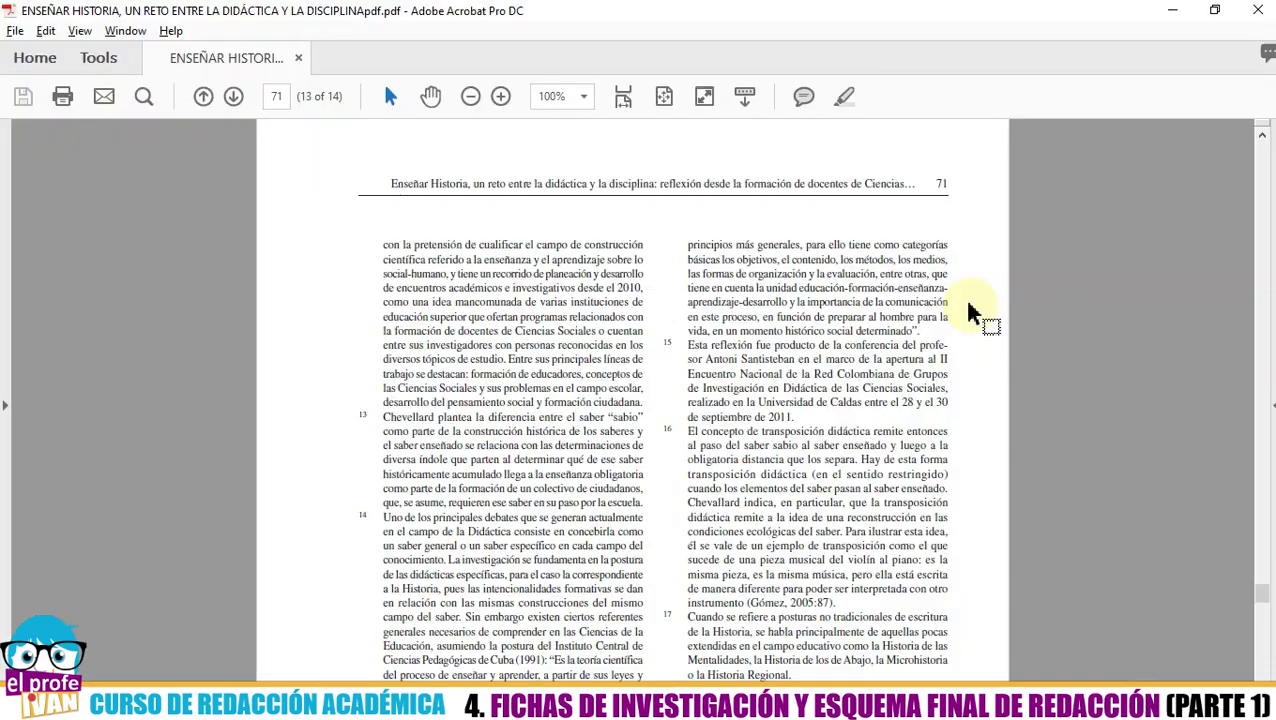
scroll(1005, 393, up, 5)
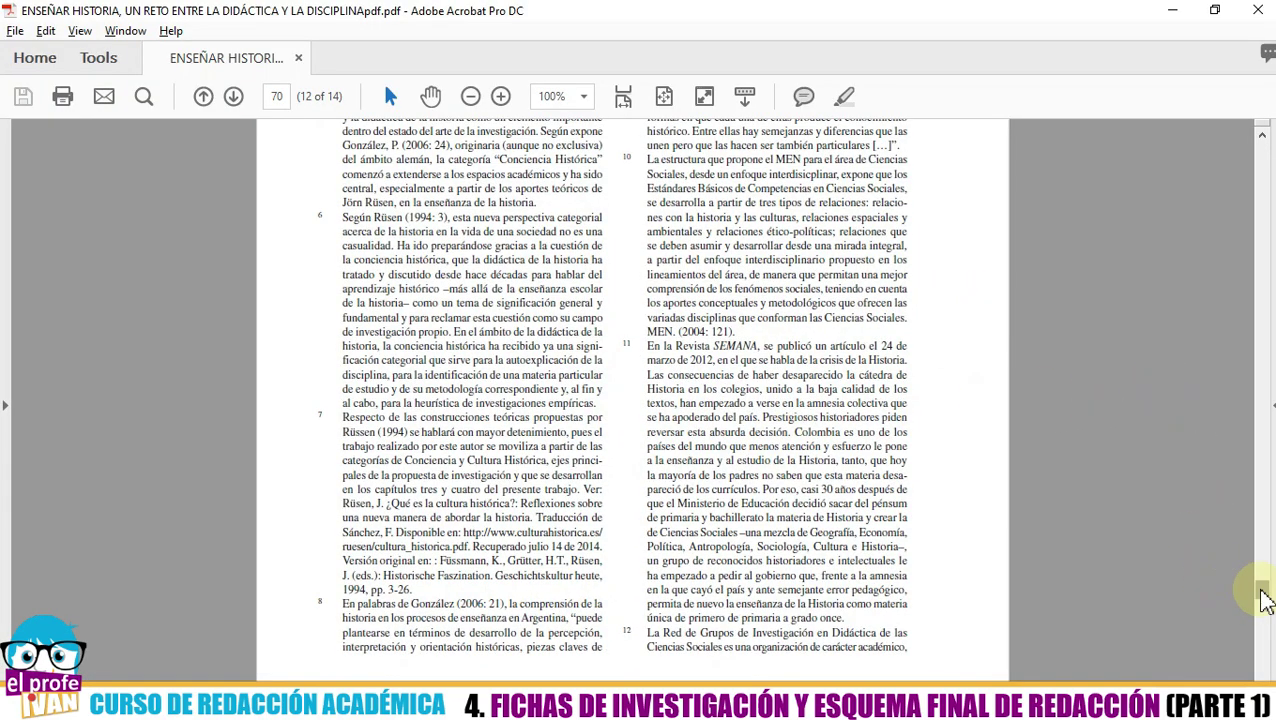
drag(1260, 594, 1260, 145)
scroll(773, 330, down, 2)
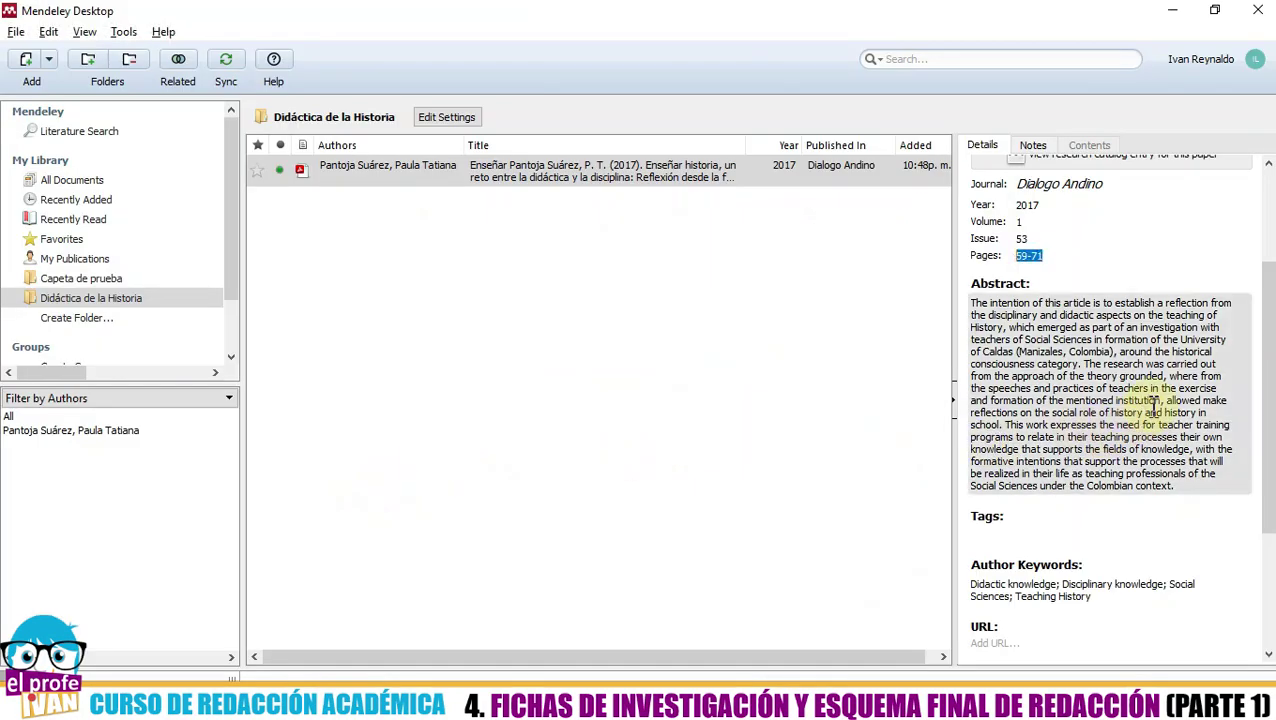
- Clear the English abstract from the entry's Abstract field
click(975, 302)
drag(975, 302, 1242, 495)
key(Delete)
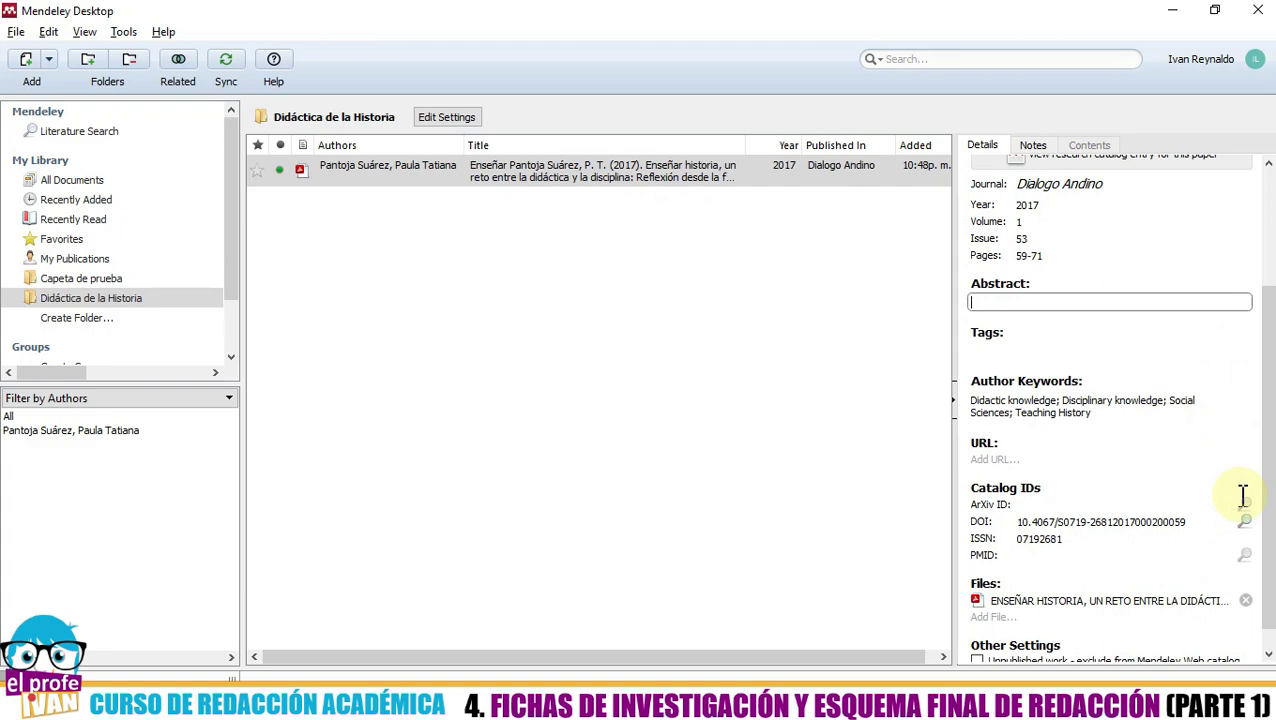
- Copy the Spanish abstract paragraph from the PDF into the Abstract field
key(alt+Tab)
drag(353, 345, 745, 442)
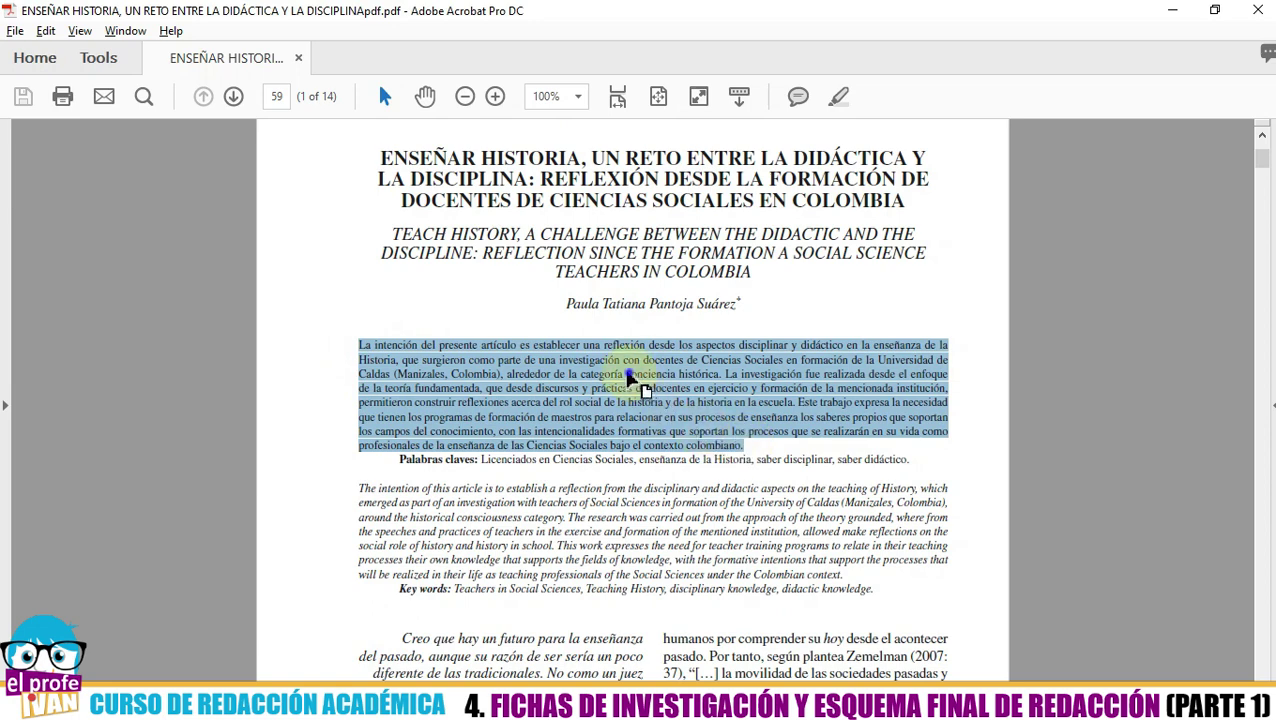
right_click(630, 376)
click(668, 395)
key(alt+Tab)
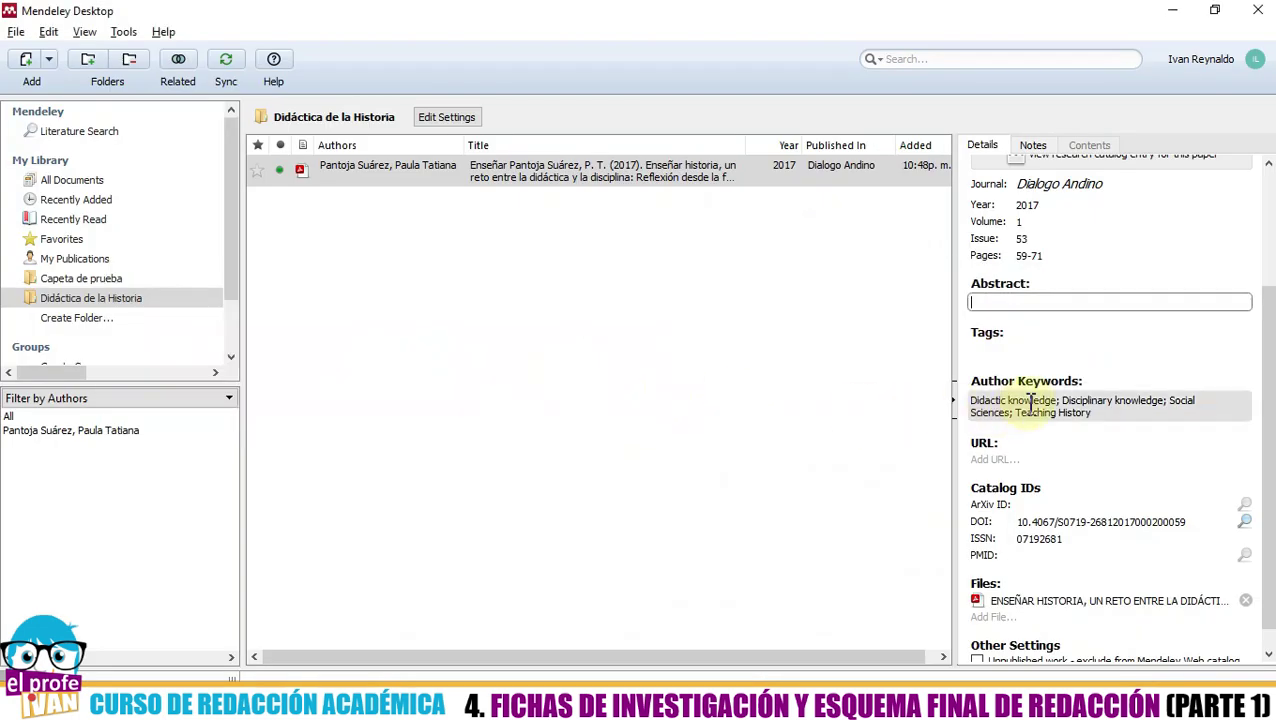
right_click(1000, 310)
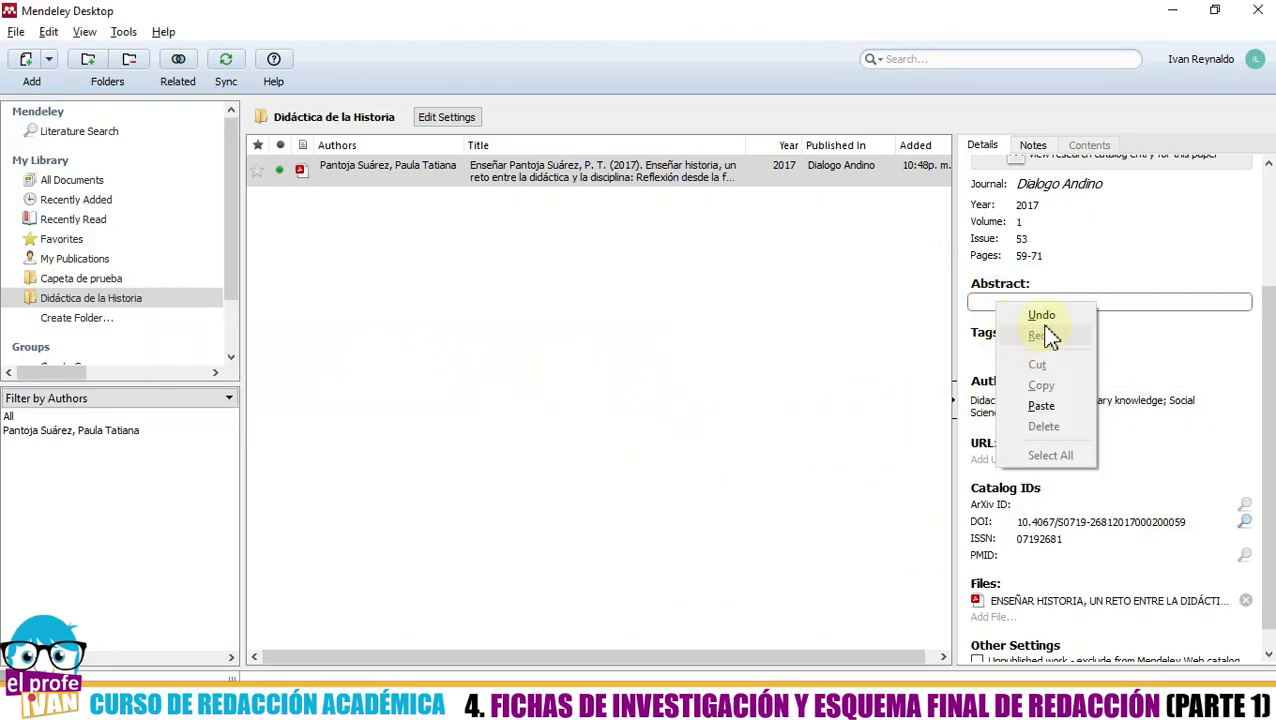
click(1041, 405)
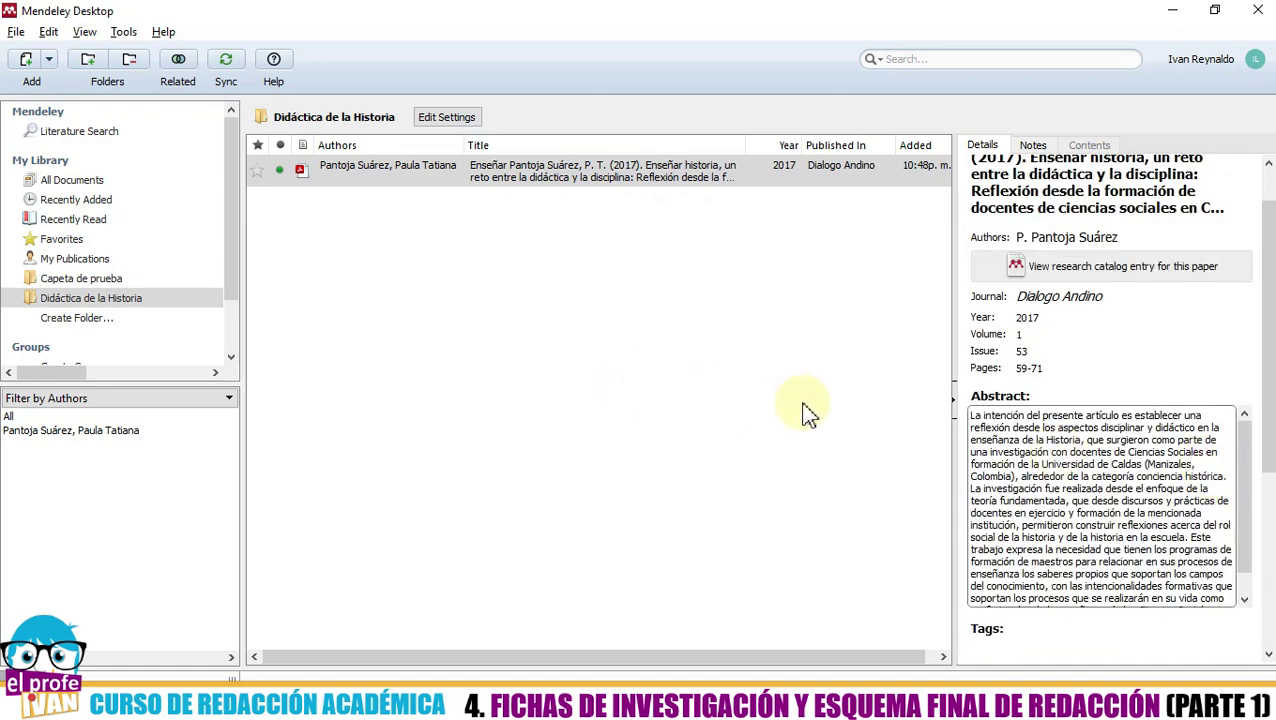
scroll(1200, 313, down, 2)
scroll(1228, 515, down, 2)
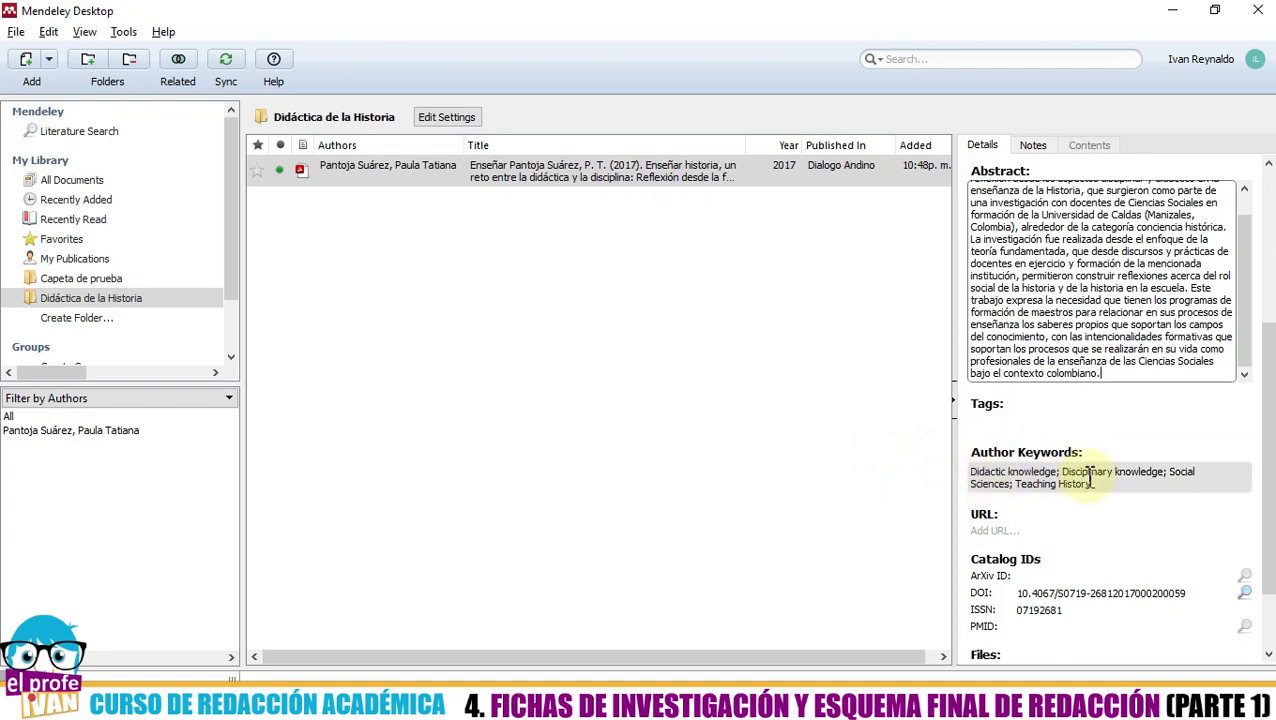
key(alt+Tab)
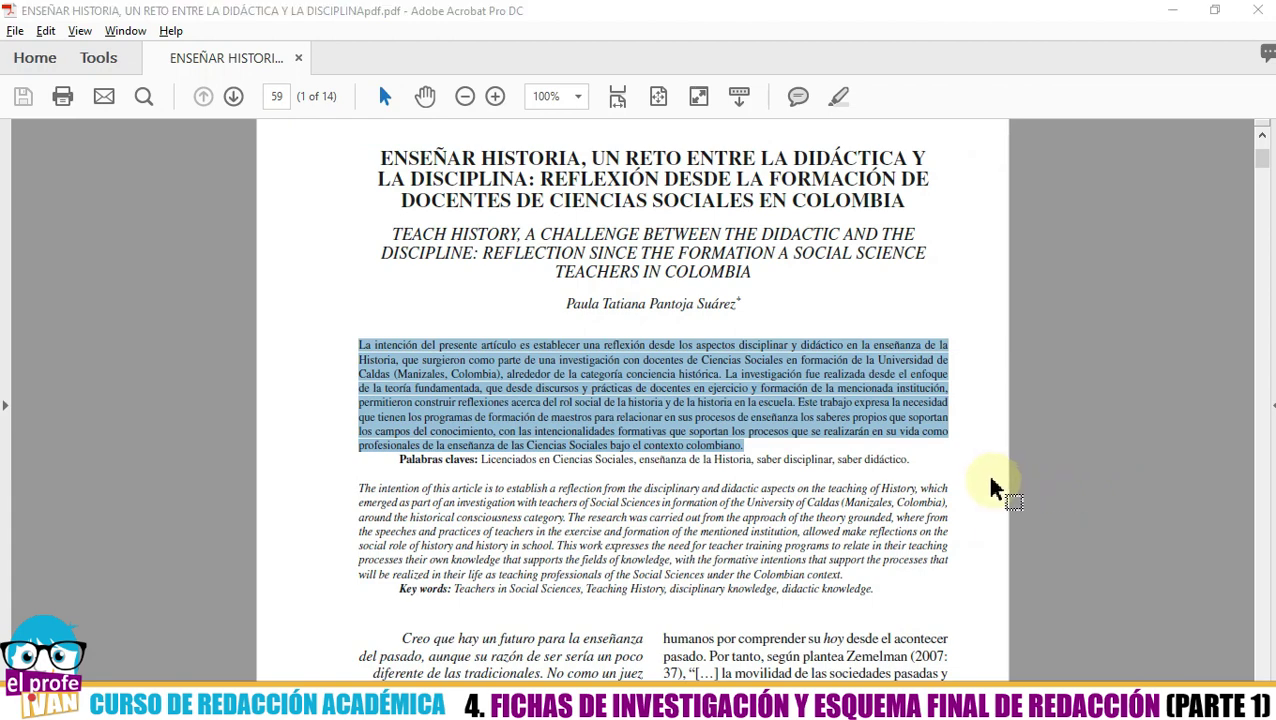
- Delete the English keywords from the Author Keywords field
key(alt+Tab)
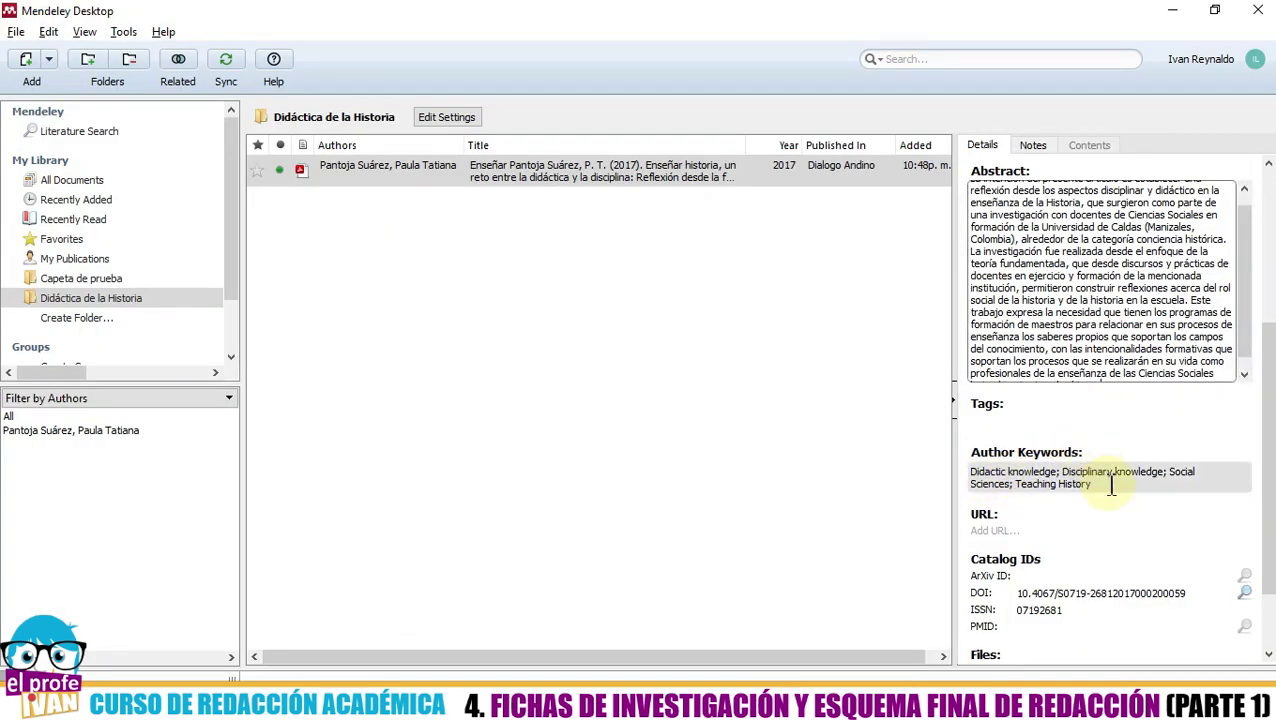
click(1110, 485)
key(ctrl+a)
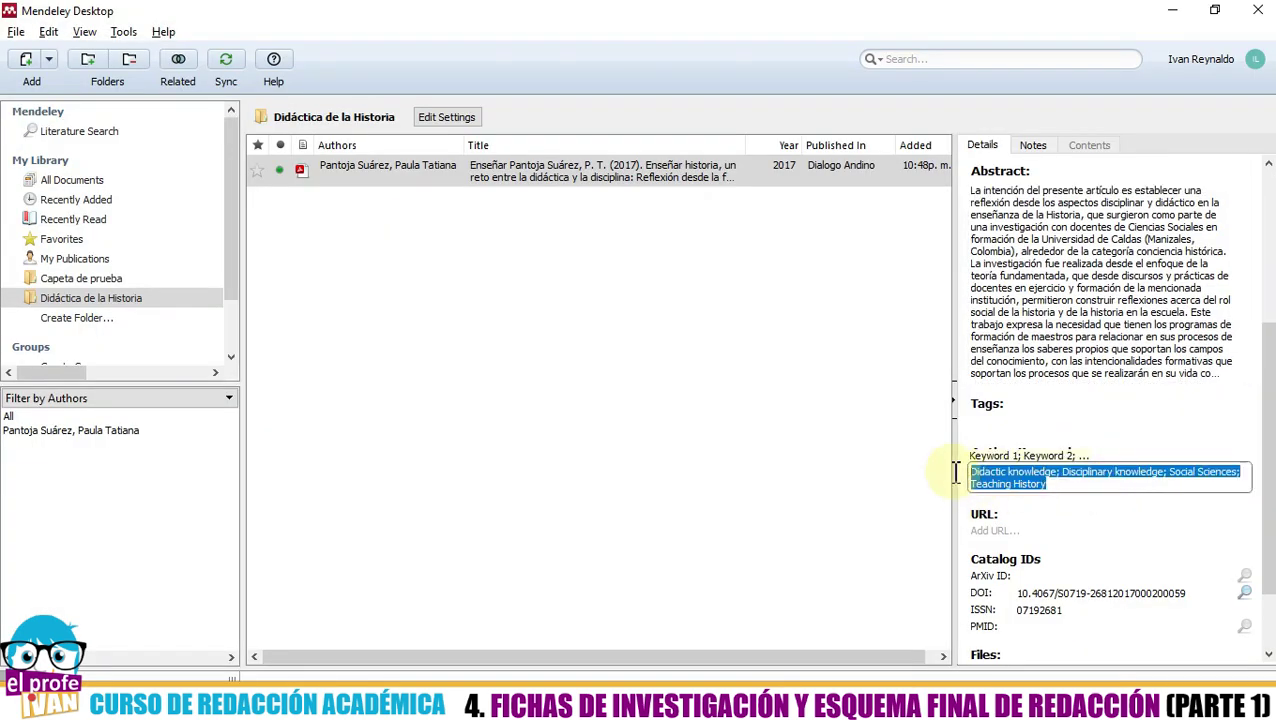
key(BackSpace)
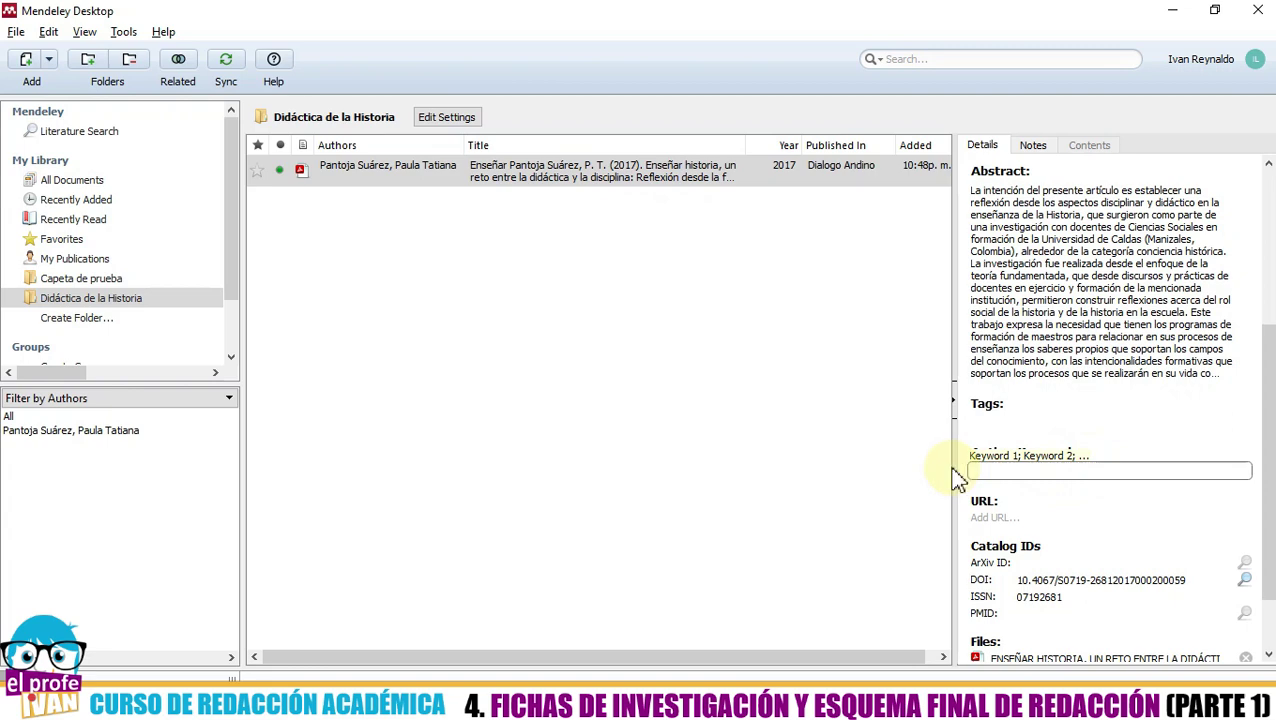
- Copy the PDF's Palabras claves line into Author Keywords, starting 'Licenciados en Ciencias Sociales'
key(alt+Tab)
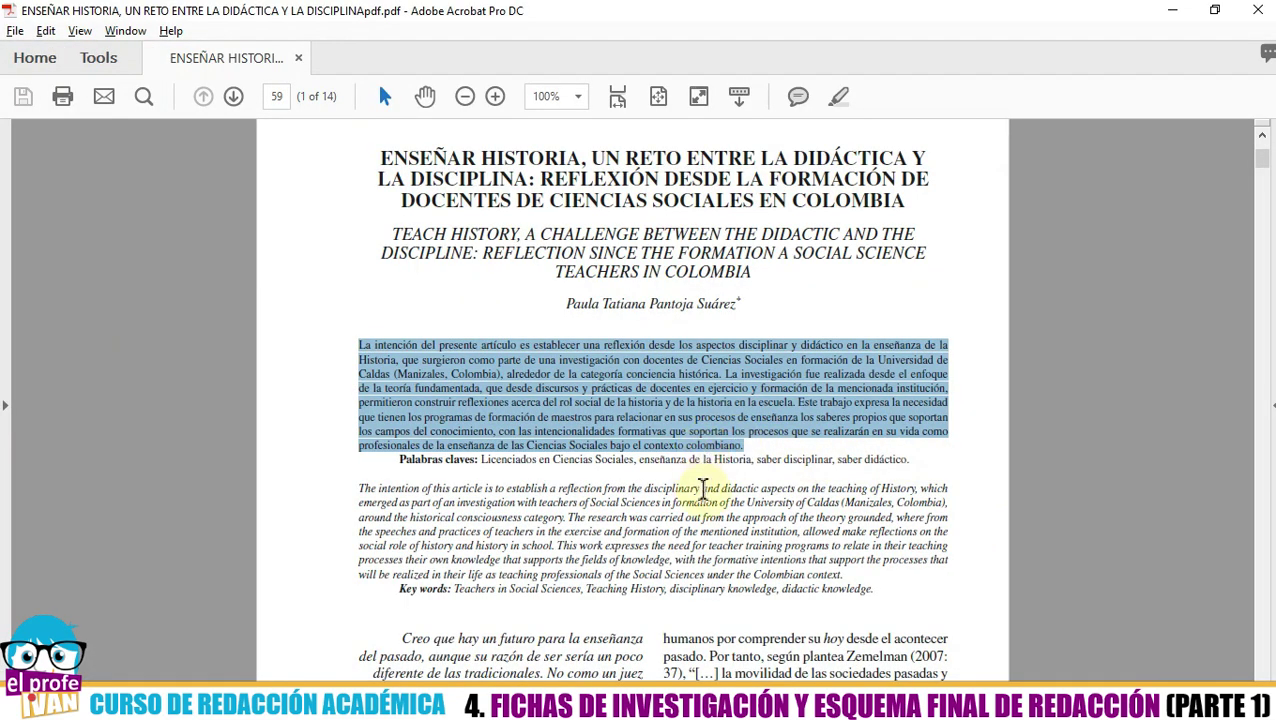
drag(908, 459, 509, 460)
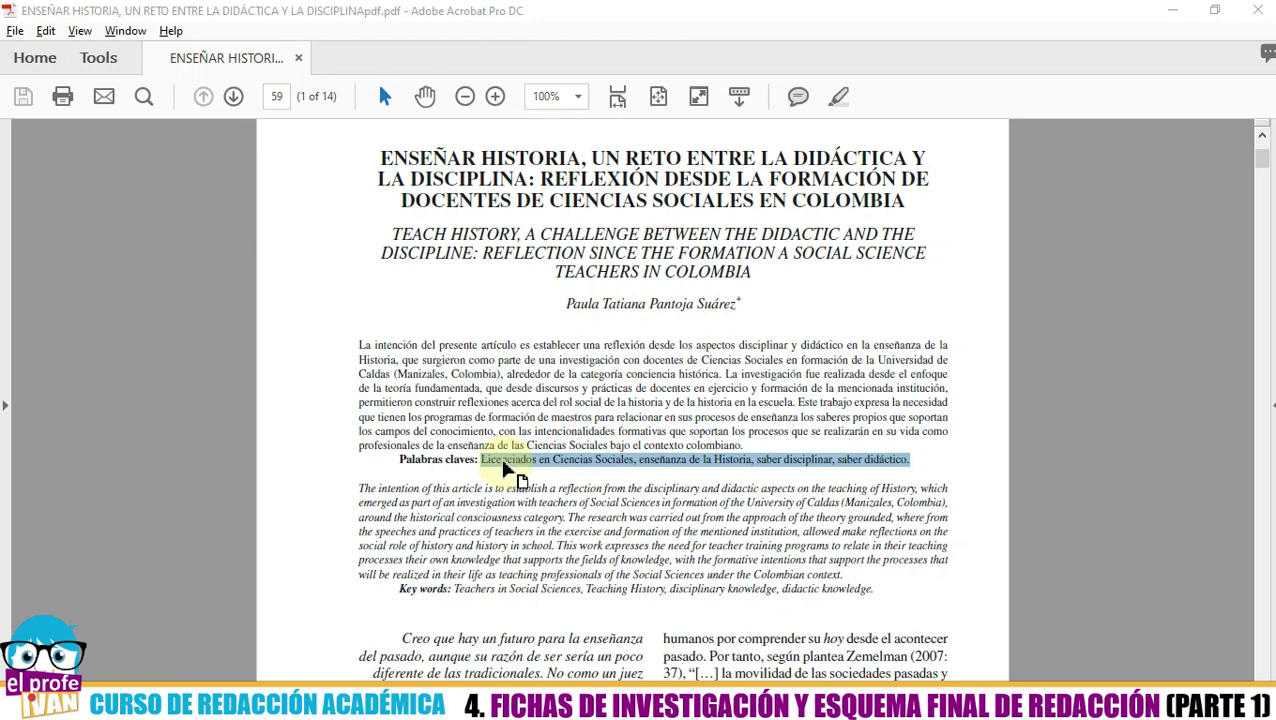
key(alt+Tab)
right_click(1012, 474)
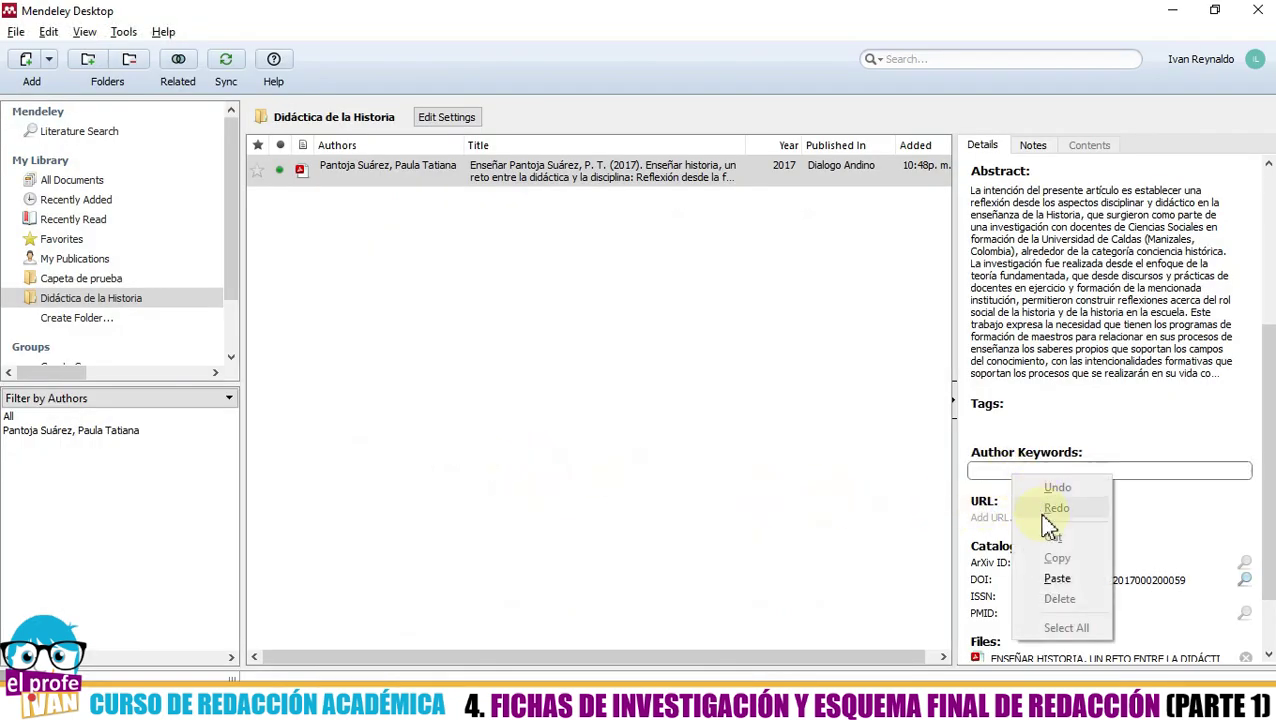
click(1057, 580)
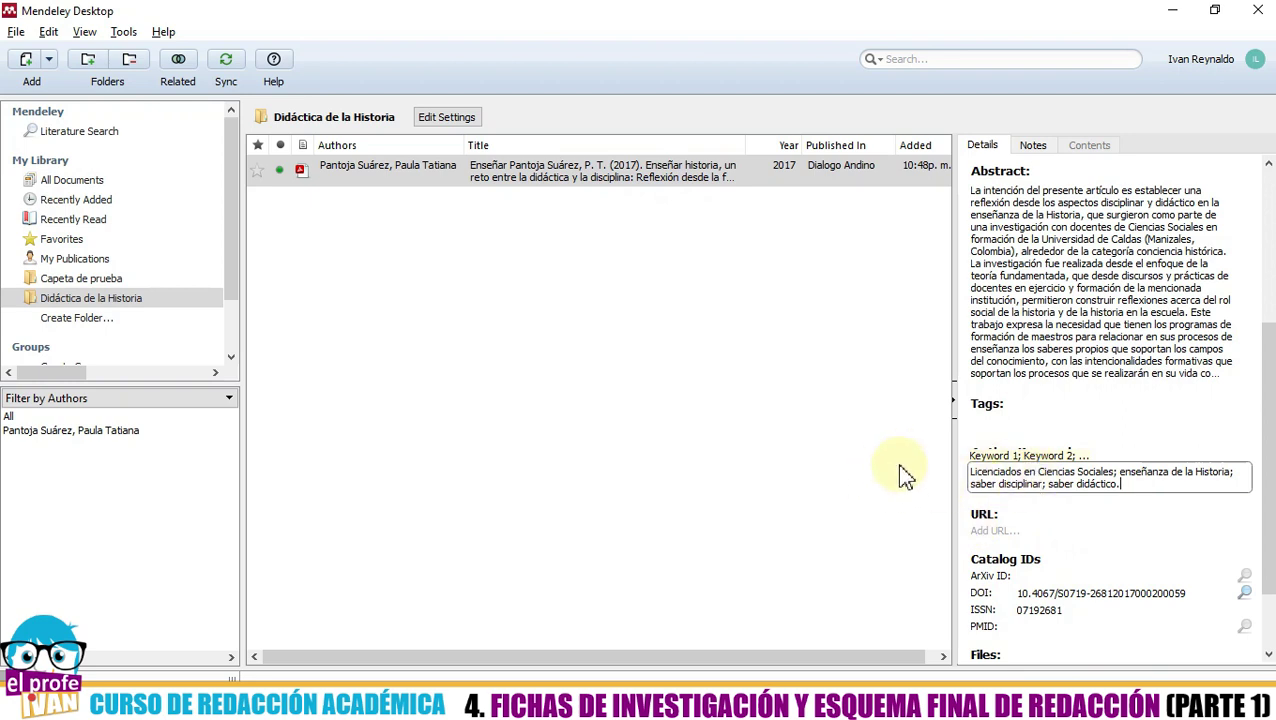
scroll(1000, 480, down, 1)
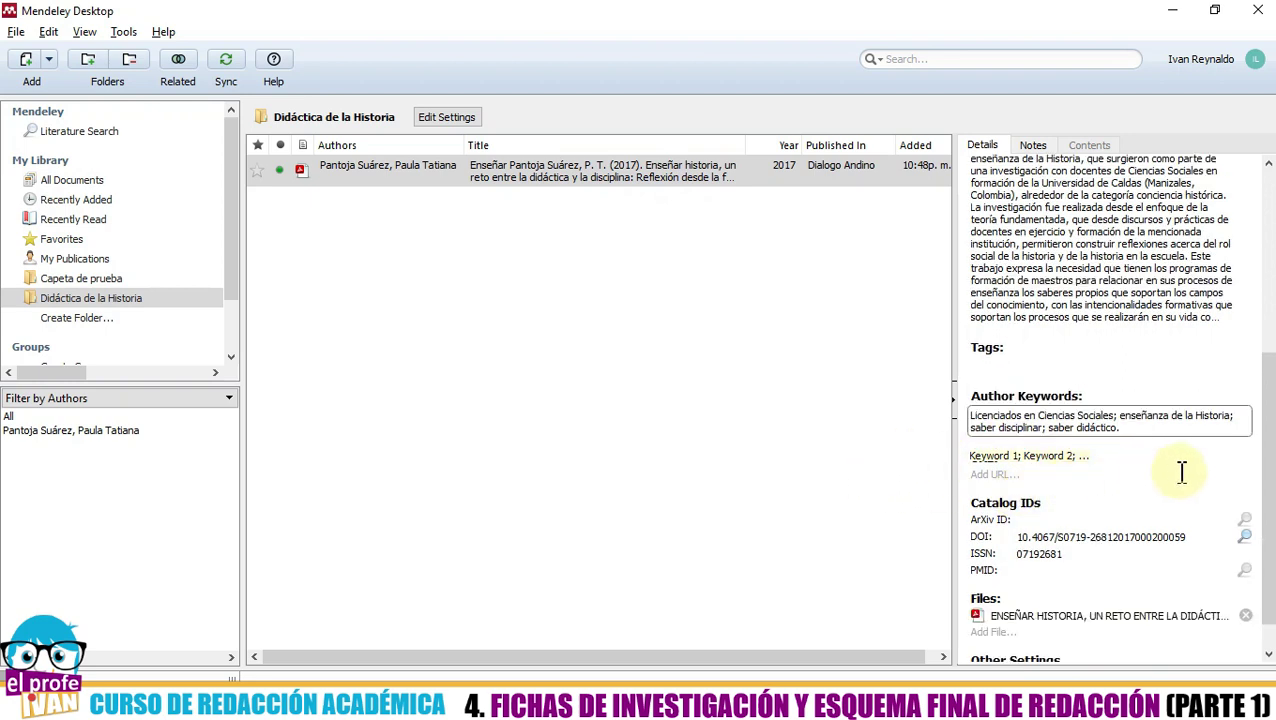
scroll(1171, 473, down, 1)
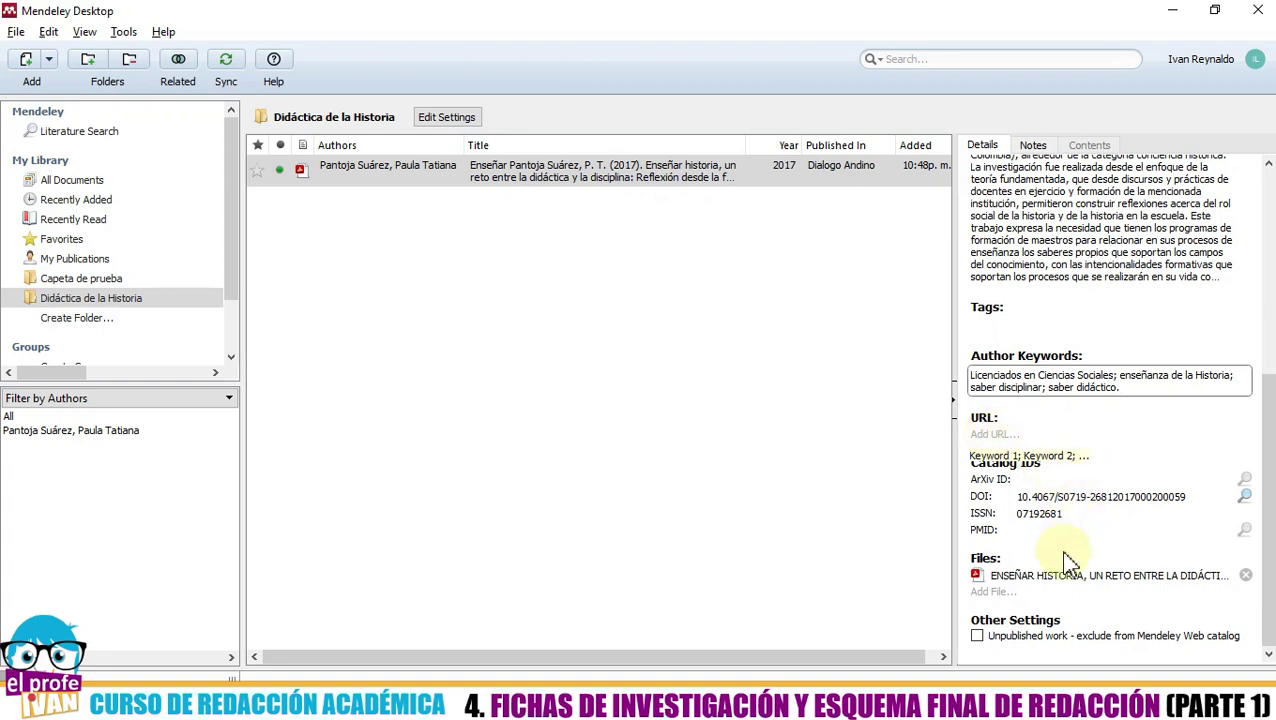
scroll(1068, 562, up, 5)
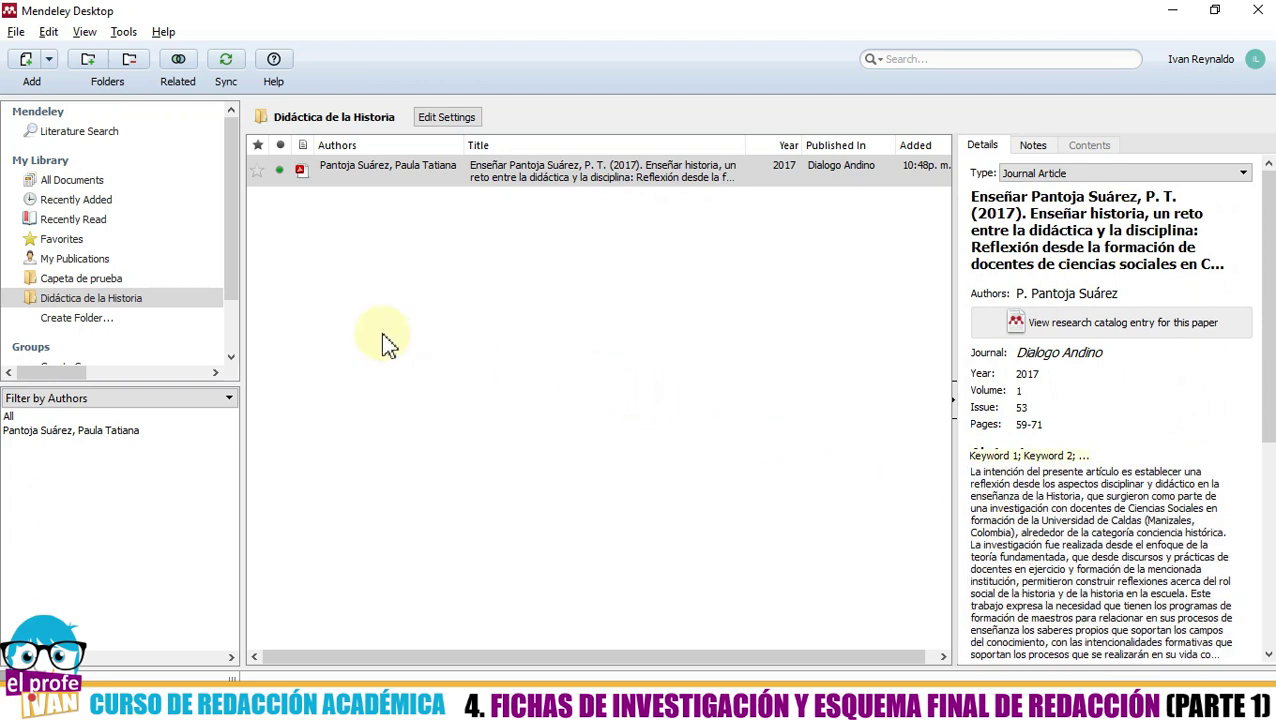
- Drag Aguirre-Antimanual del mal historiador-.pdf from Escritorio into the Didáctica de la Historia folder
click(386, 340)
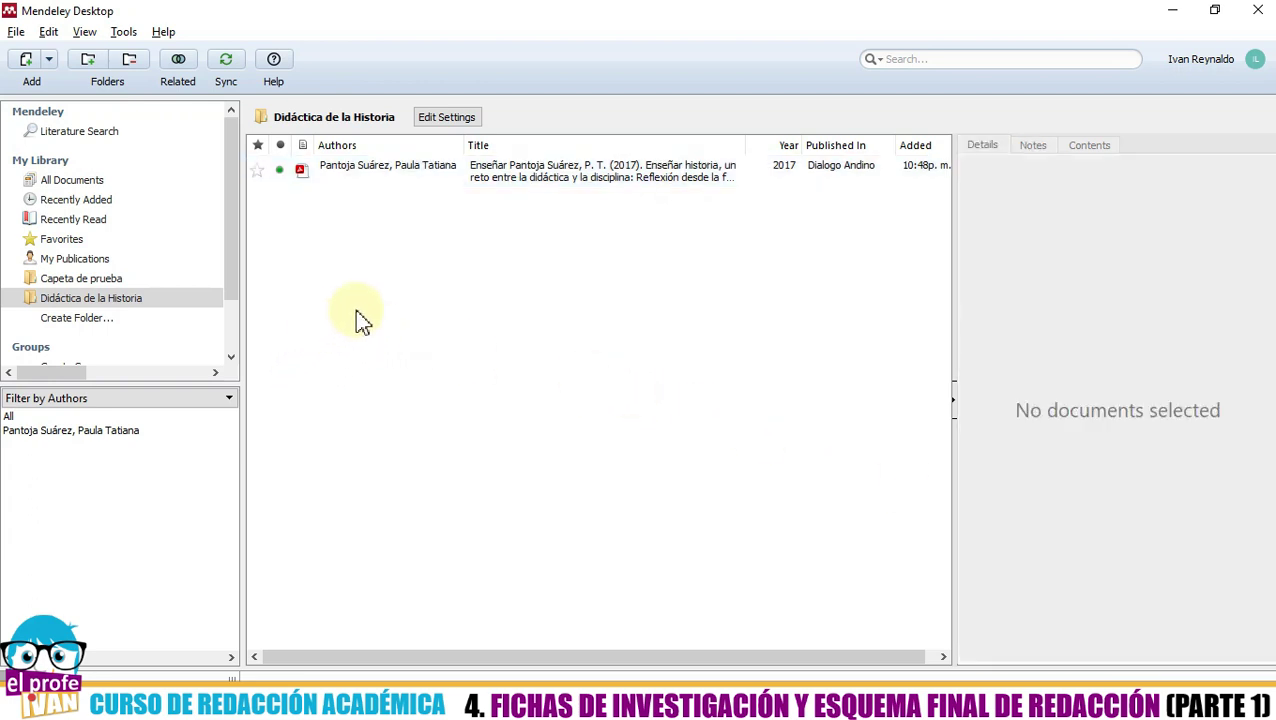
click(108, 304)
click(430, 708)
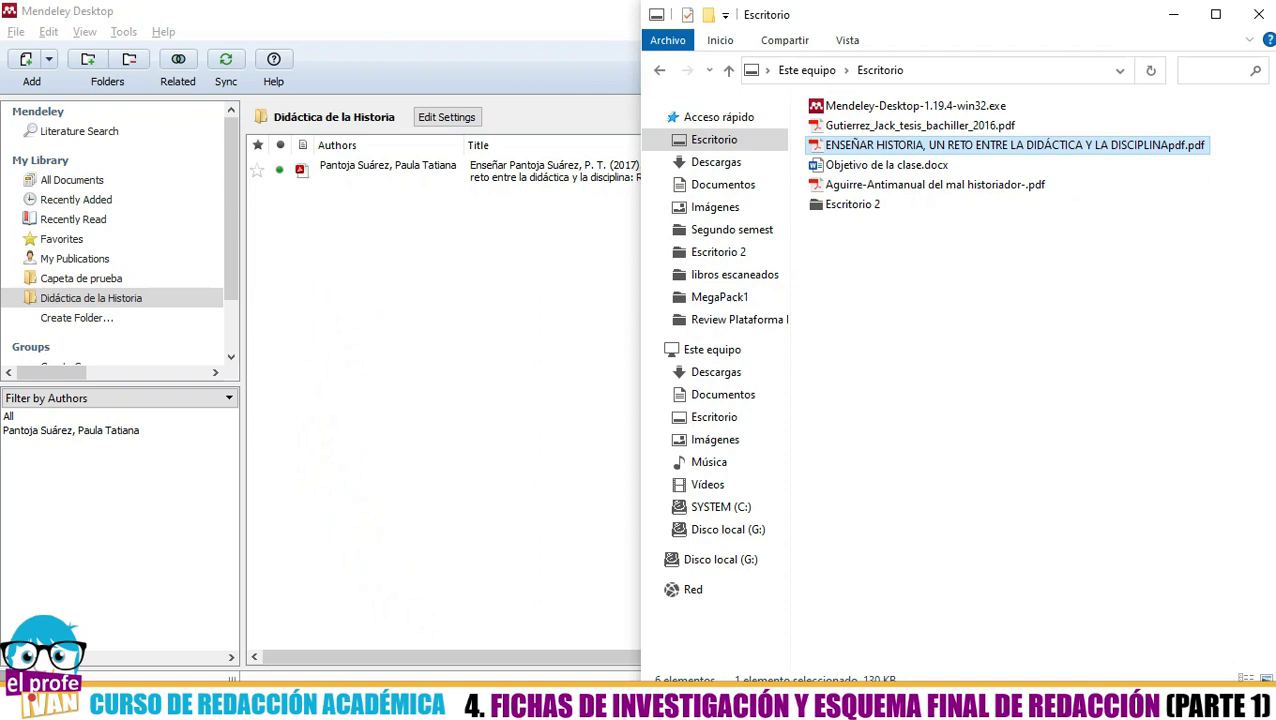
click(922, 333)
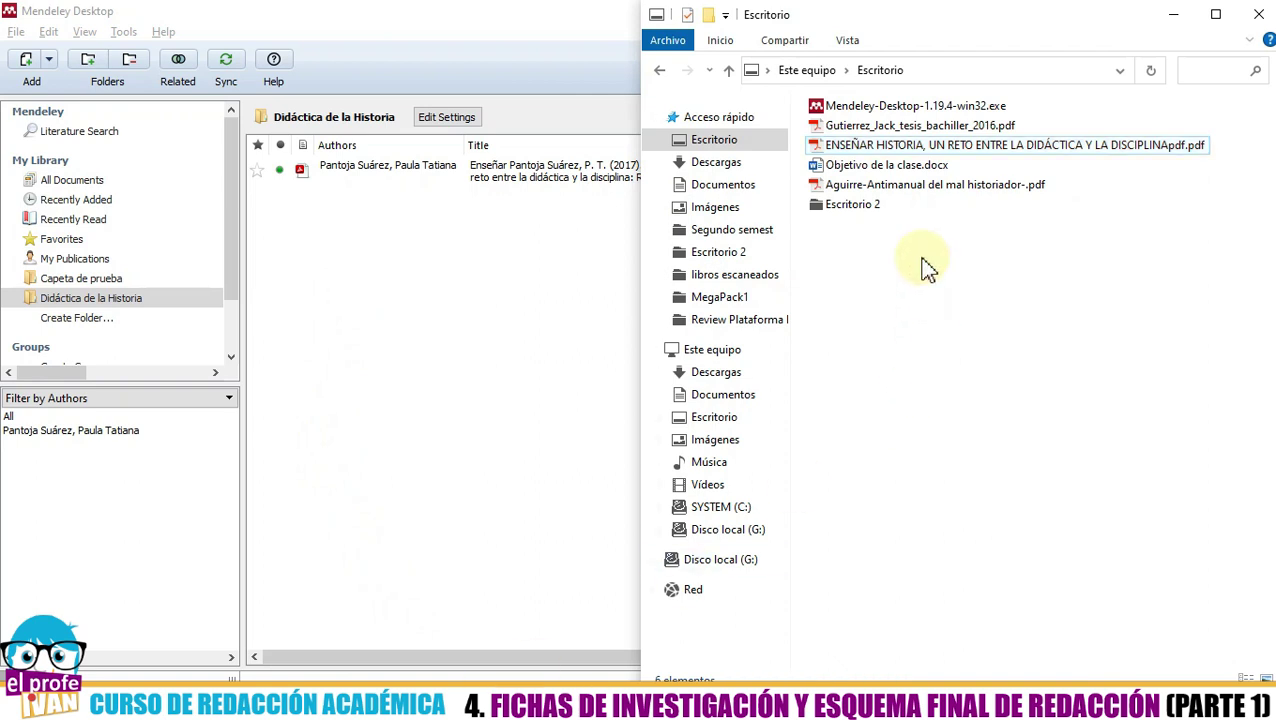
click(913, 189)
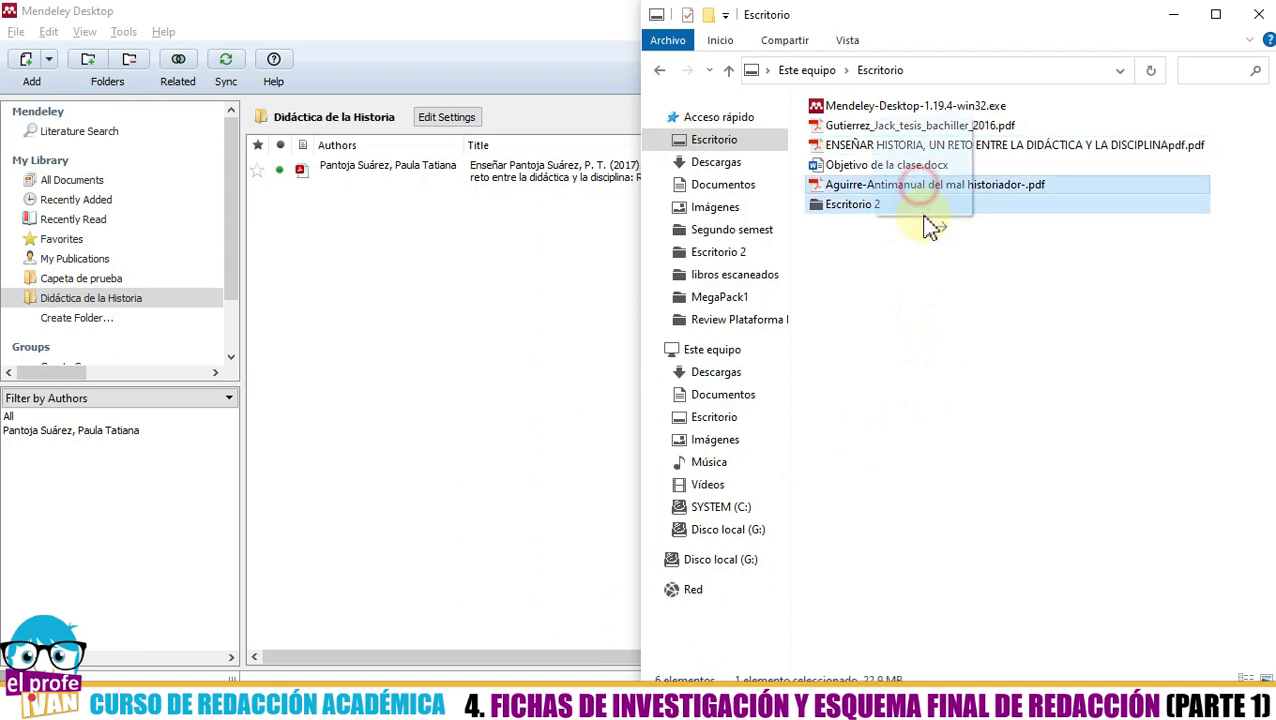
drag(776, 423, 362, 330)
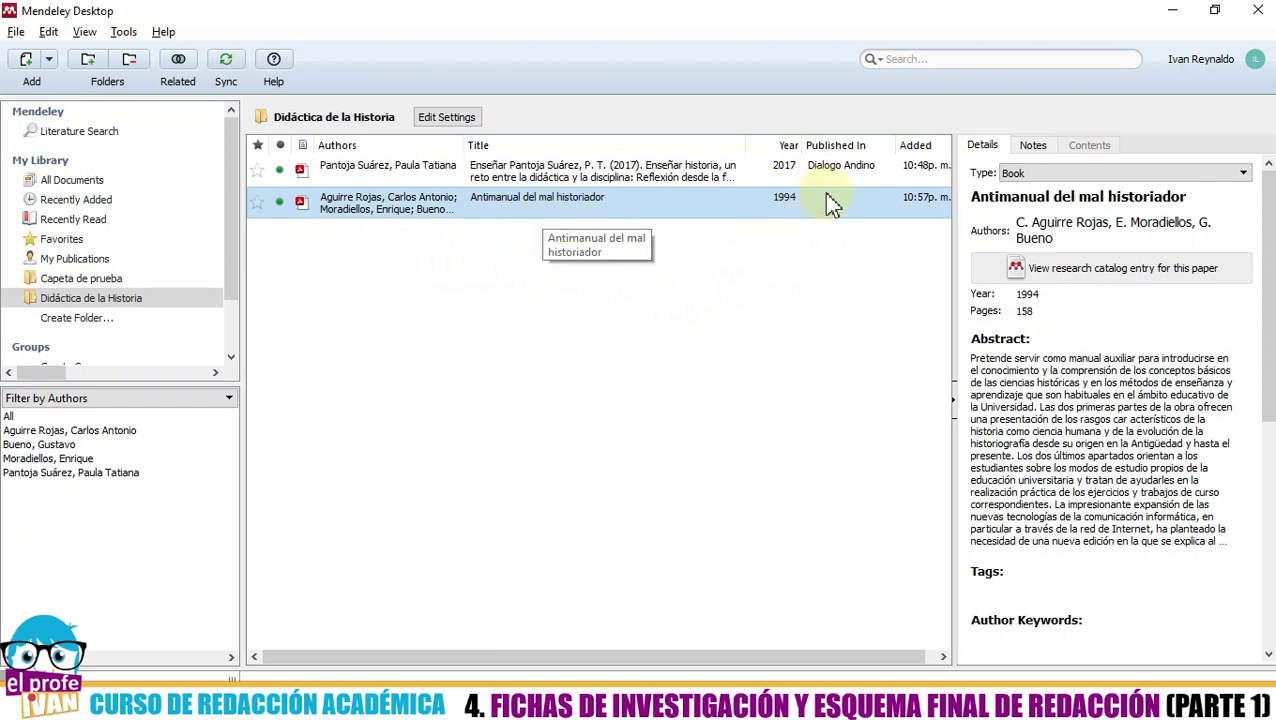
click(1063, 174)
click(1065, 176)
click(1065, 176)
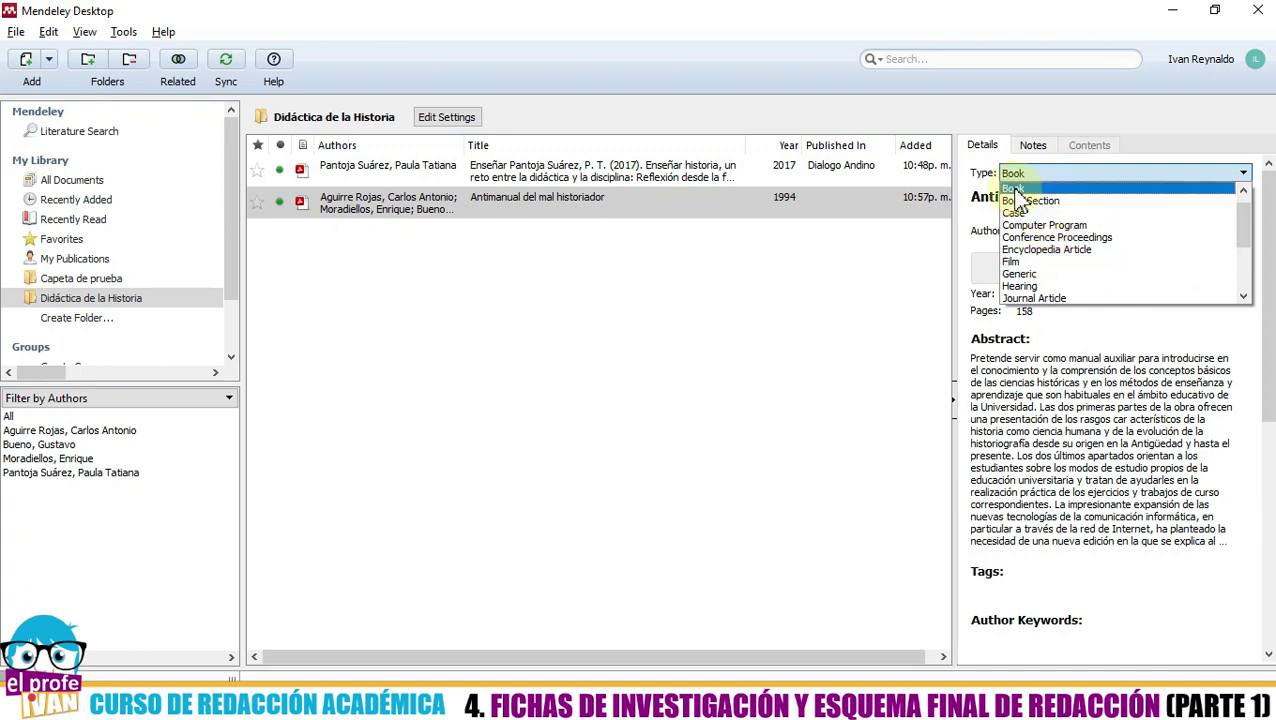
click(1014, 189)
click(860, 322)
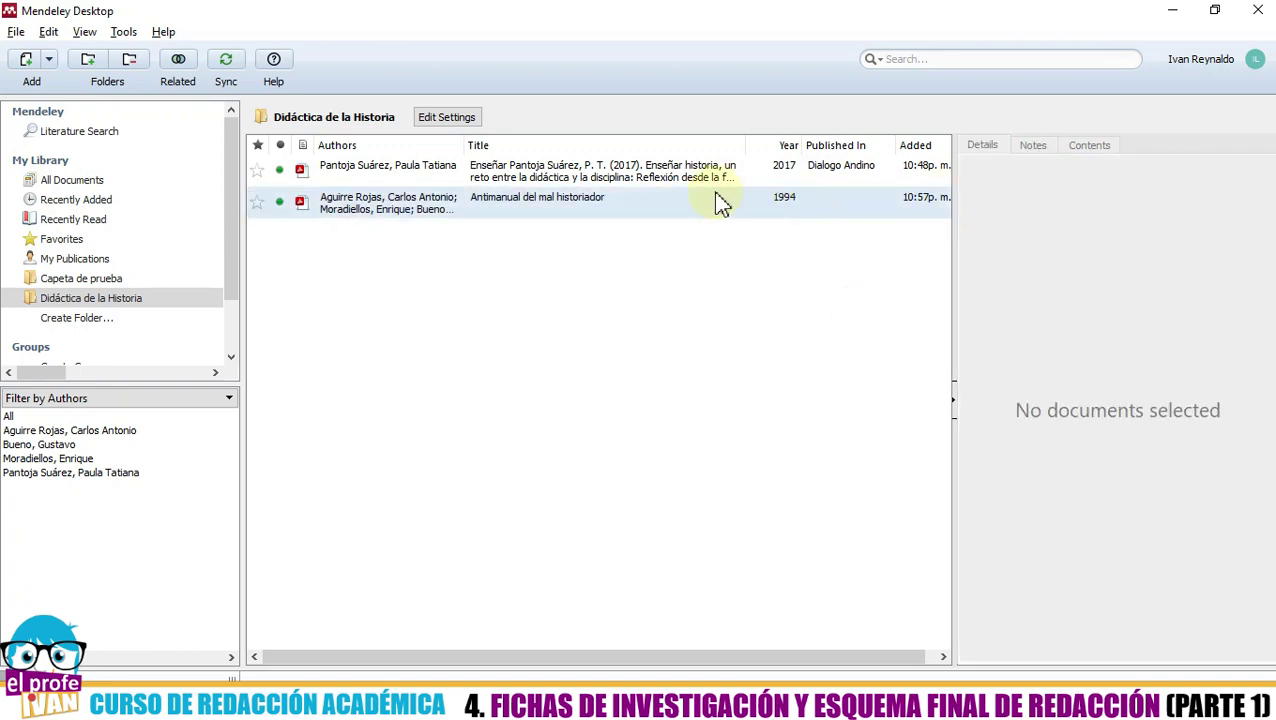
click(682, 202)
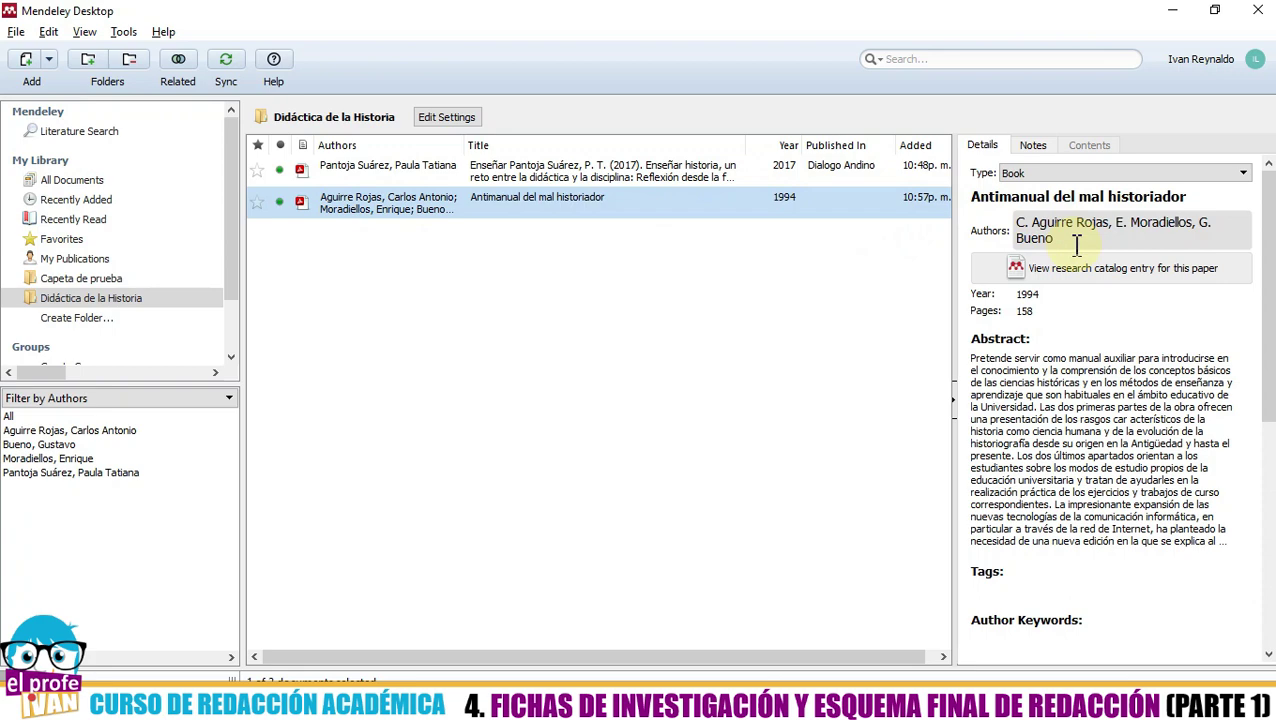
key(alt+Tab)
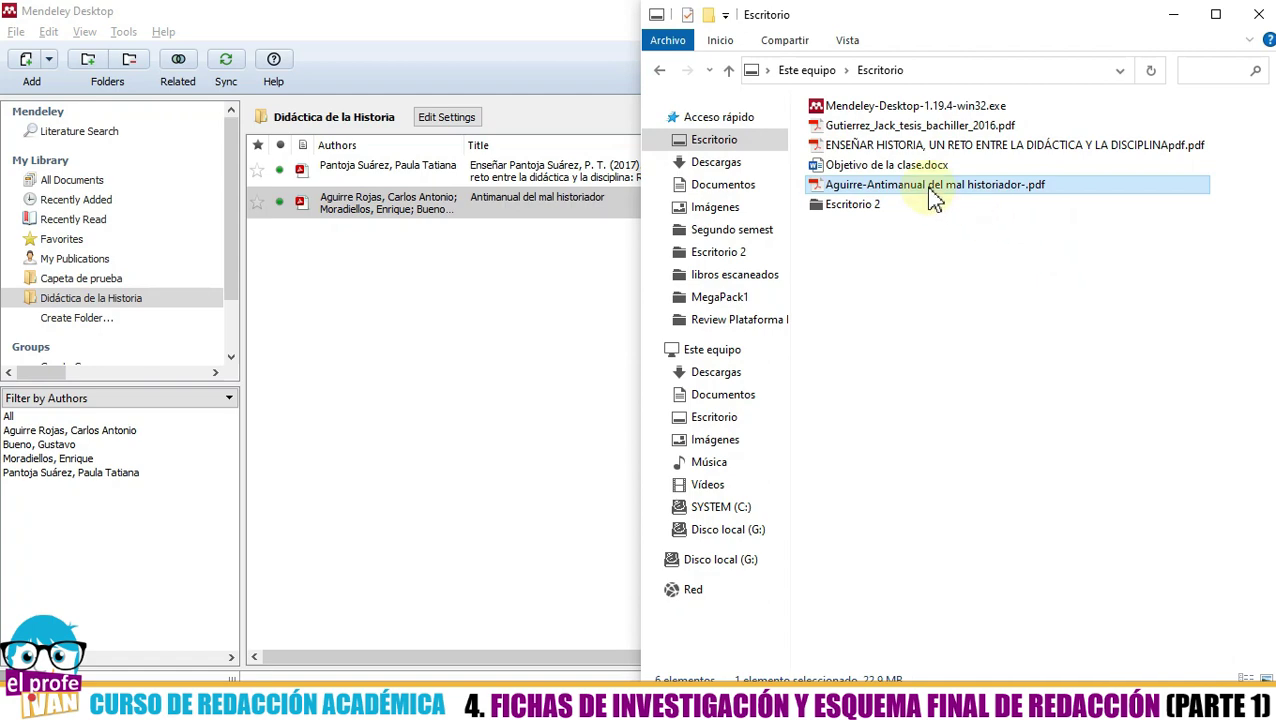
- Open Aguirre-Antimanual del mal historiador-.pdf in Acrobat and read the cover's title and author
click(930, 187)
double_click(930, 195)
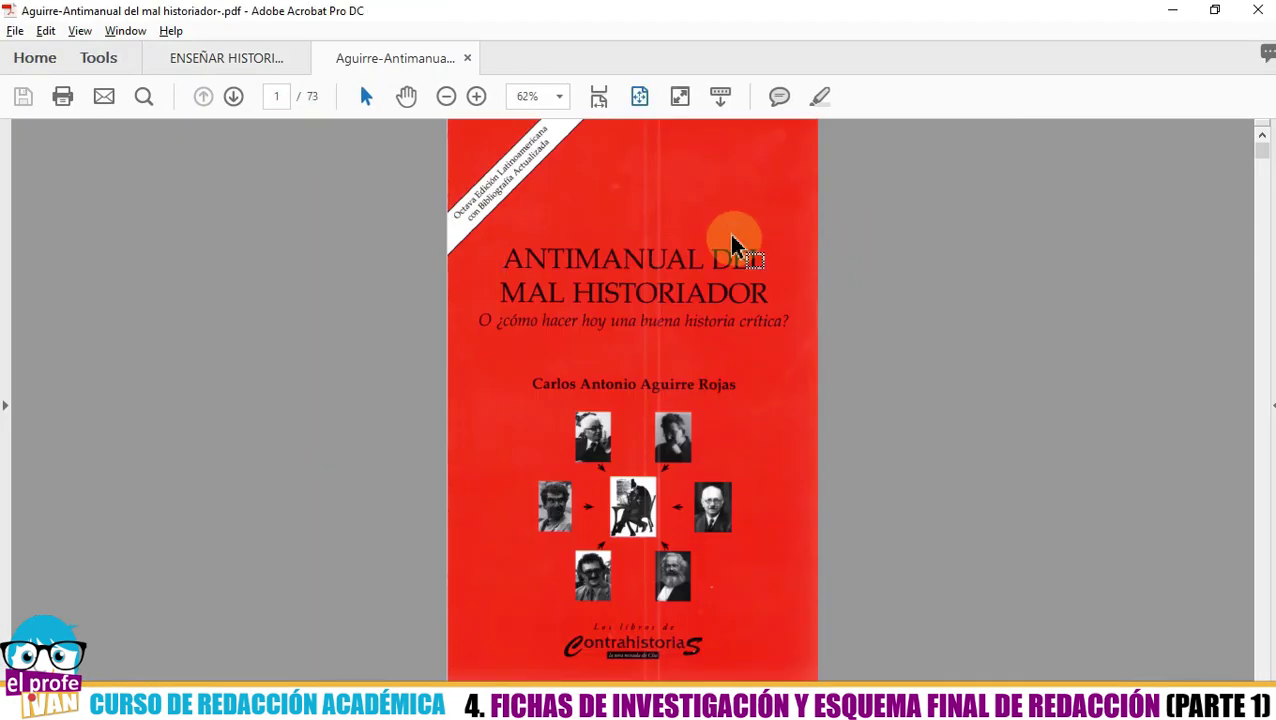
scroll(735, 240, up, 3)
scroll(735, 242, up, 1)
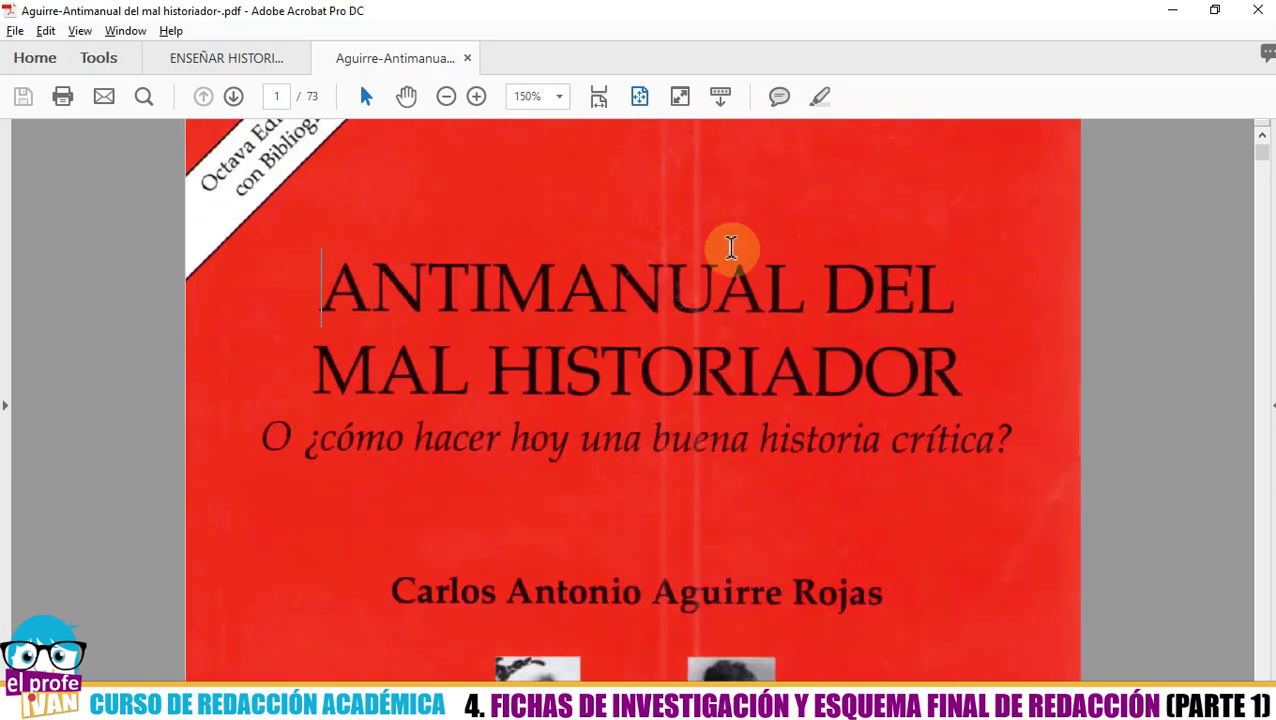
scroll(745, 303, down, 3)
scroll(745, 303, down, 1)
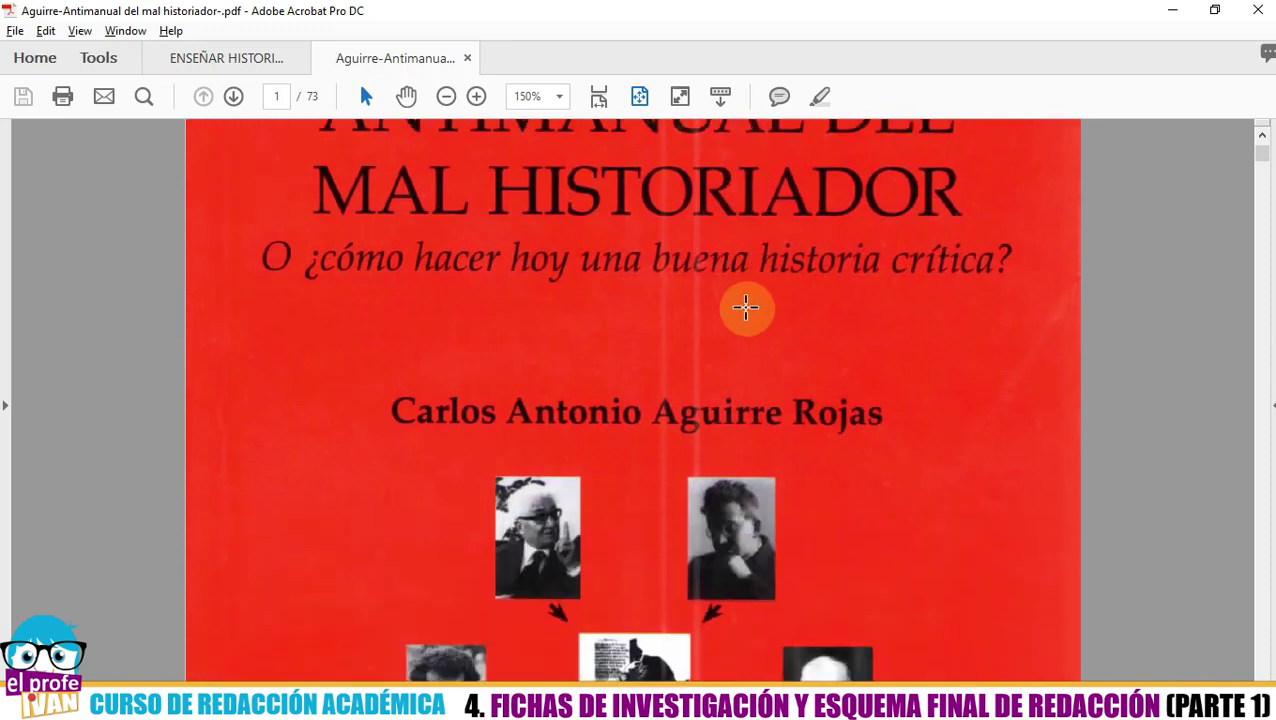
key(alt+Tab)
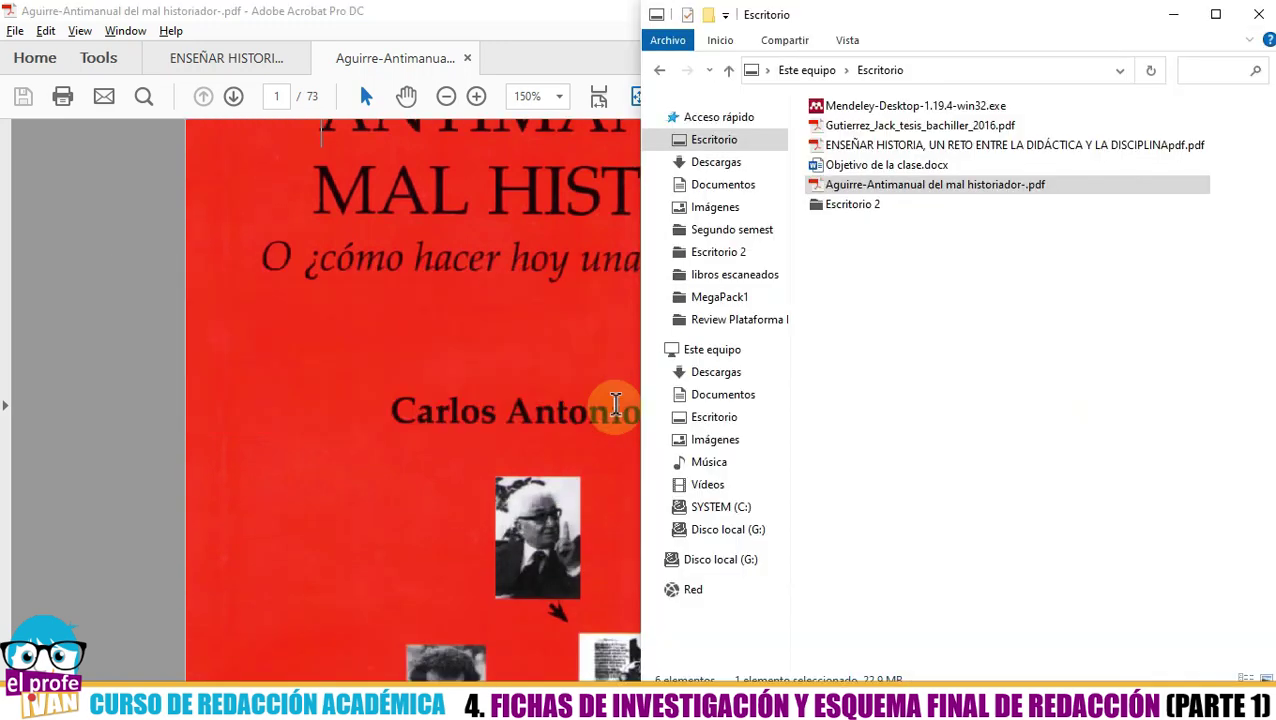
key(alt+Tab)
key(alt+Tab)
key(alt+Tab)
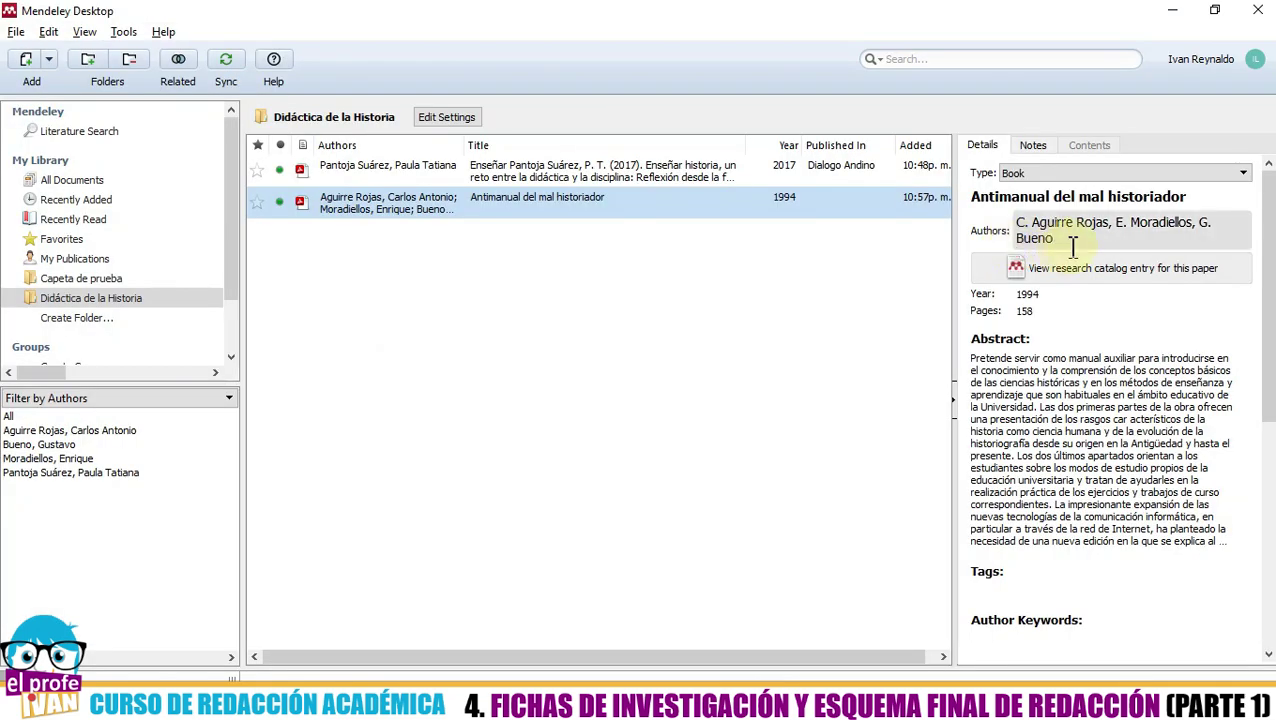
- Close the Escritorio File Explorer window
click(375, 705)
right_click(293, 705)
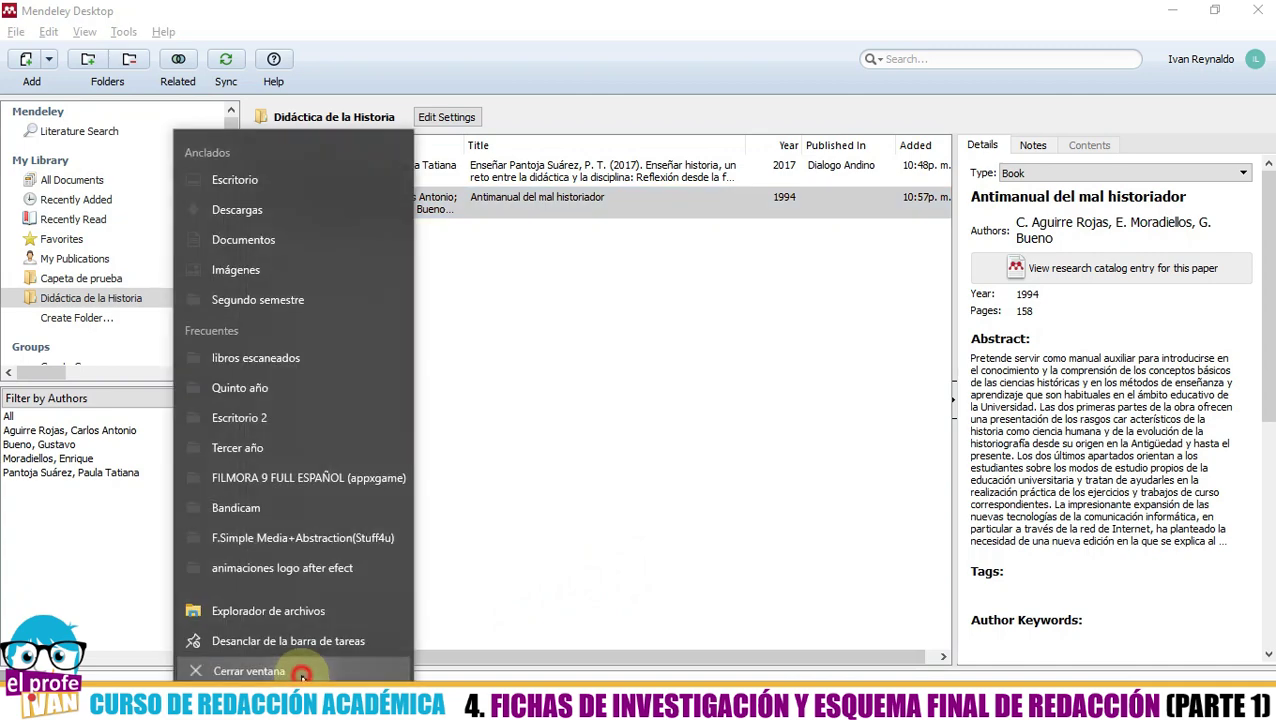
click(894, 490)
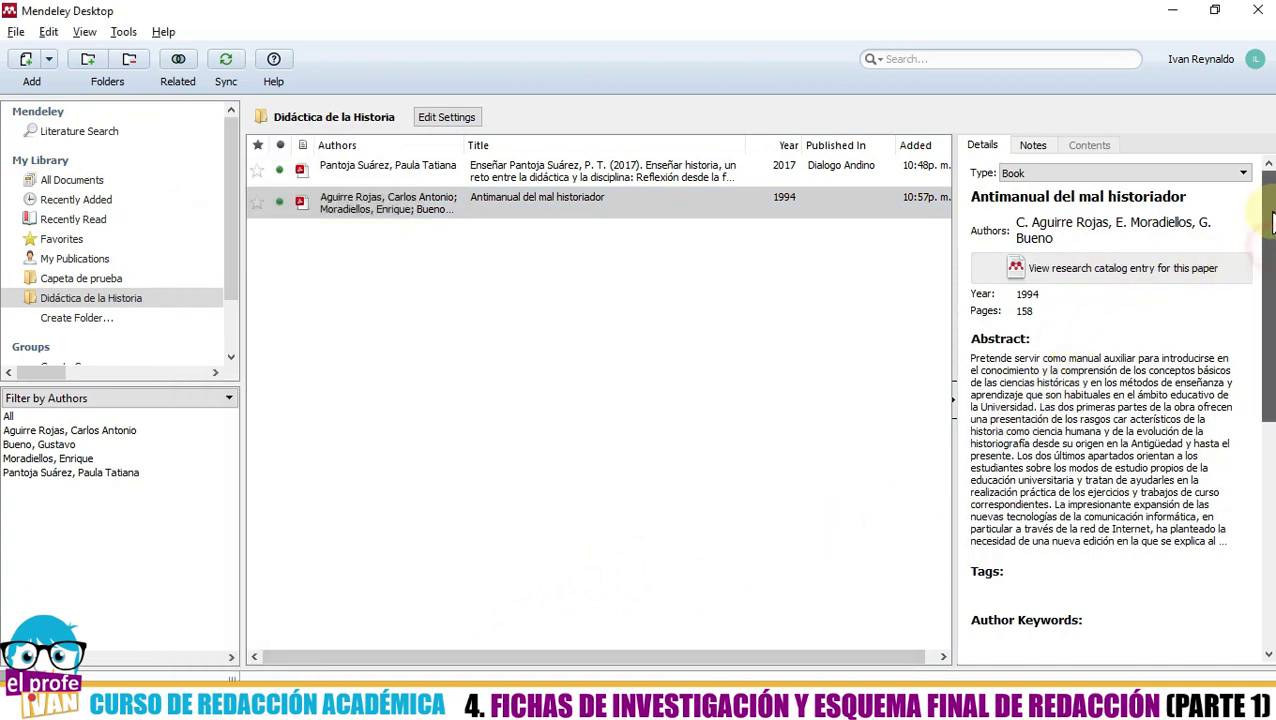
- Delete the book's three existing author names
click(1060, 232)
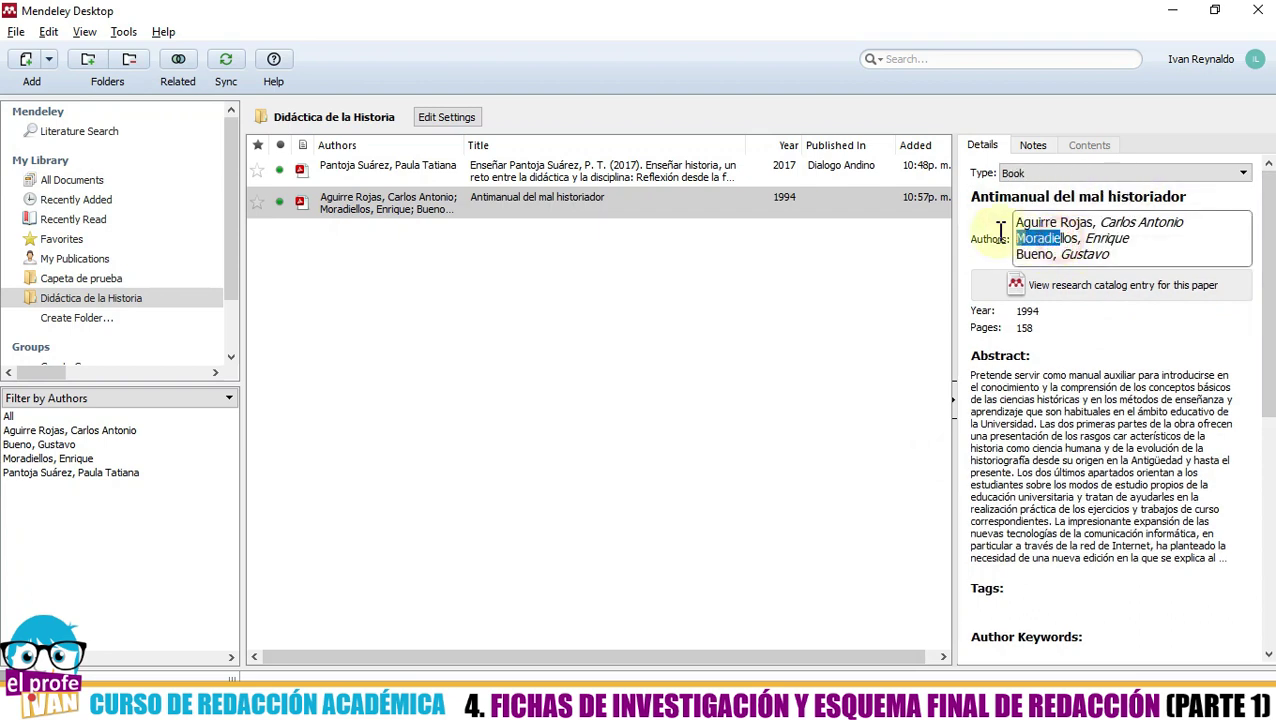
drag(1128, 255, 983, 219)
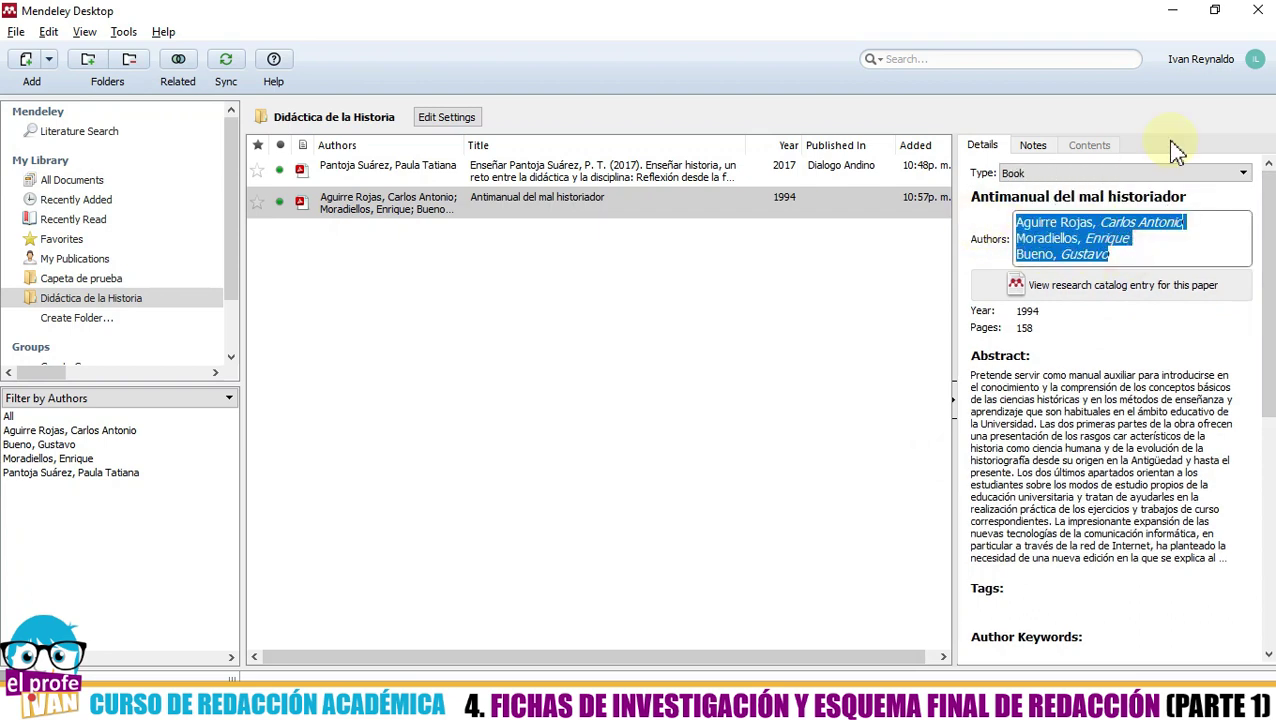
key(Delete)
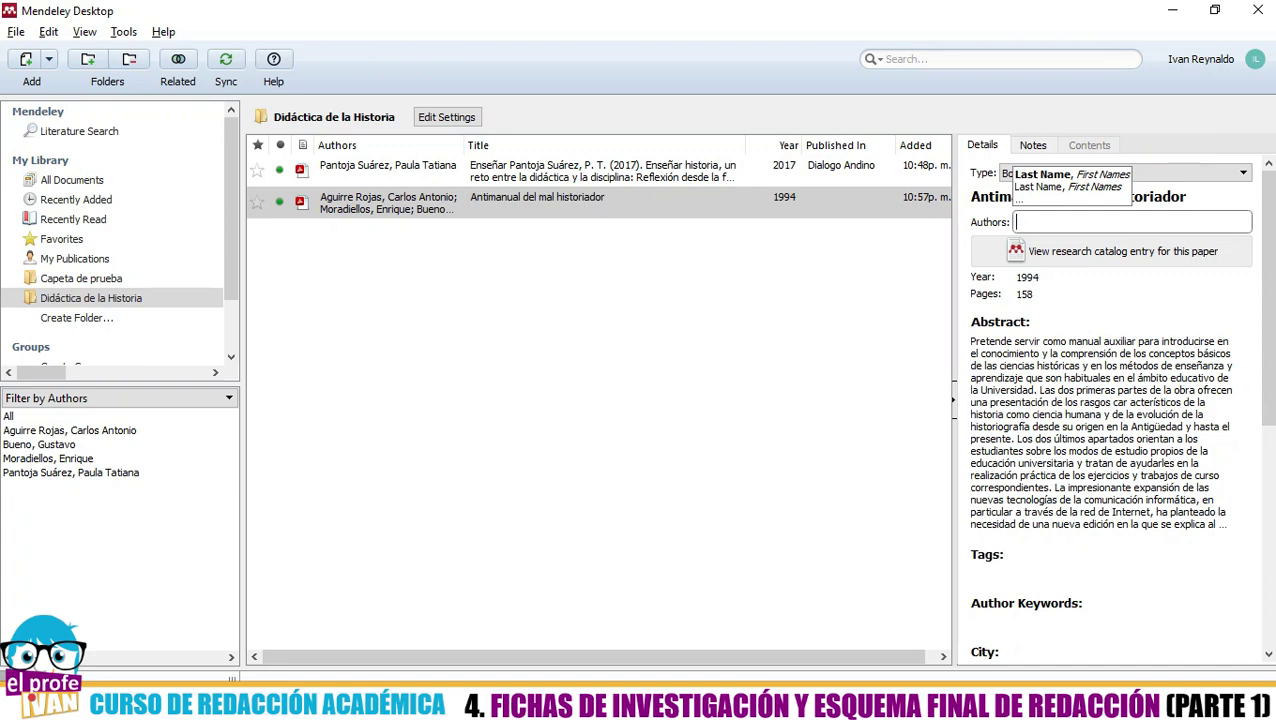
- Enter the cover's author as sole author, both surnames followed by the two given names
key(alt+Tab)
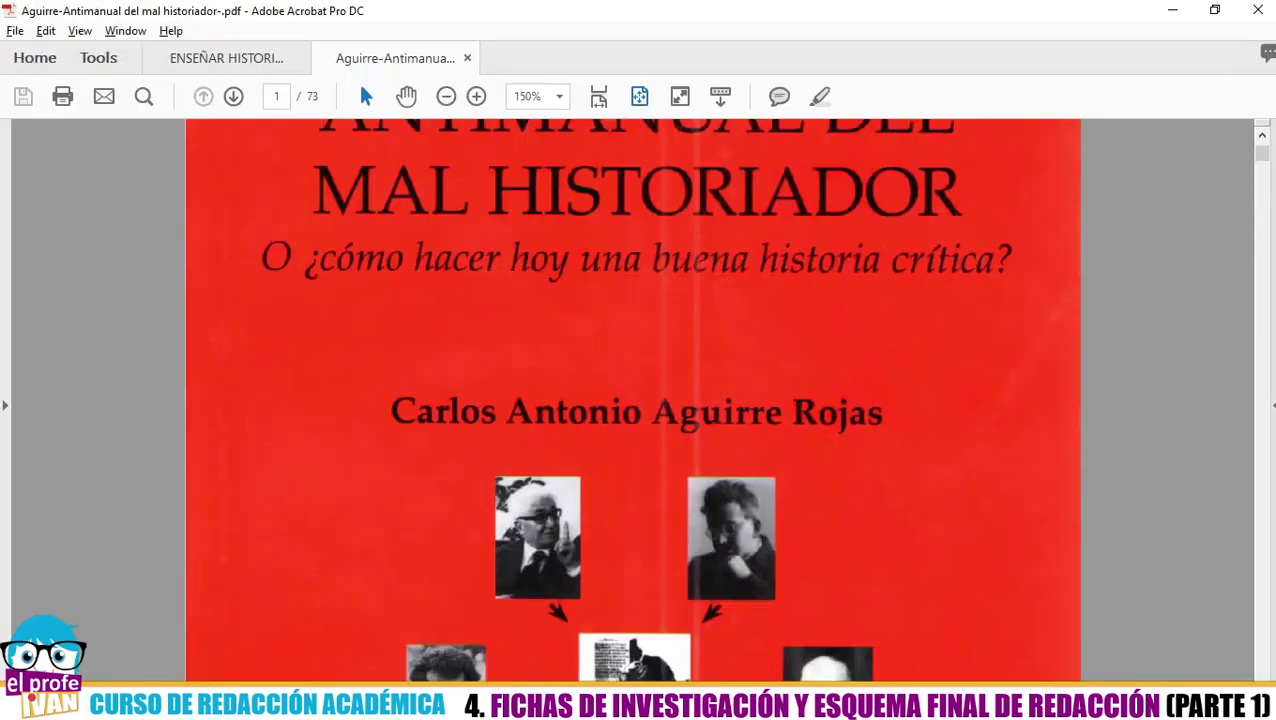
key(alt+Tab)
text(Aguirre )
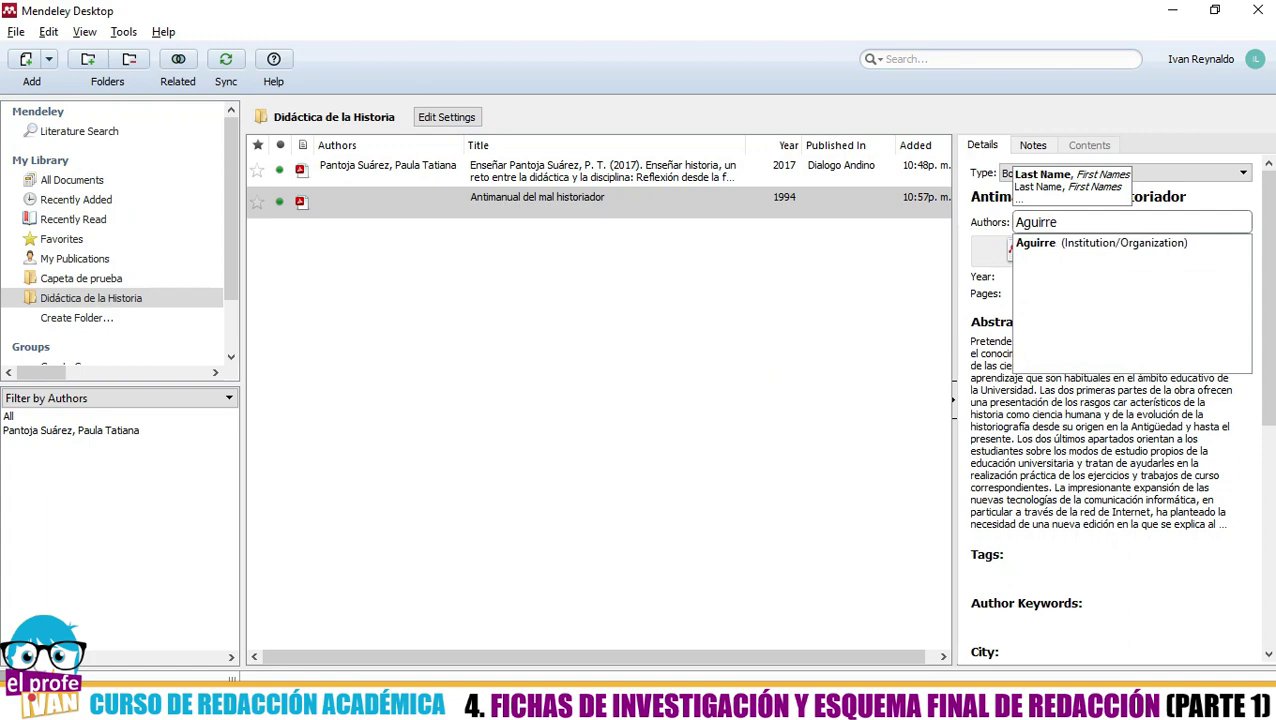
text(Rojas,)
key(alt+Tab)
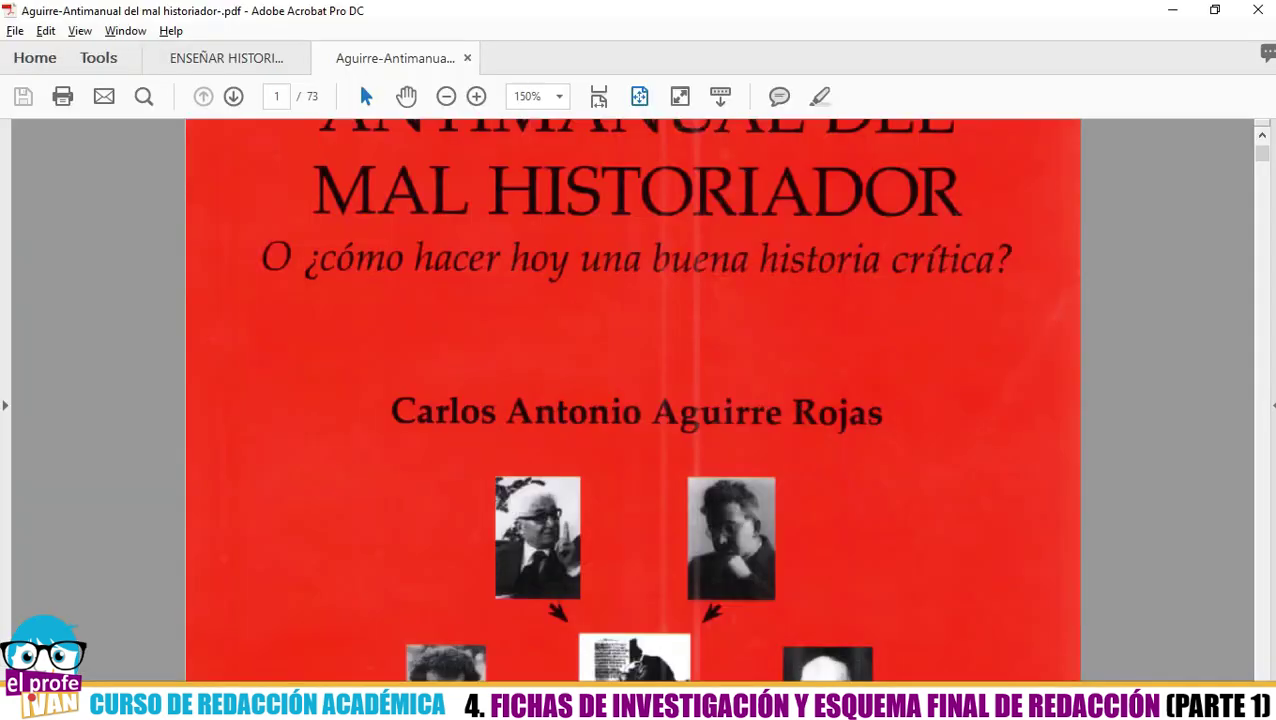
key(alt+Tab)
text(Carlos)
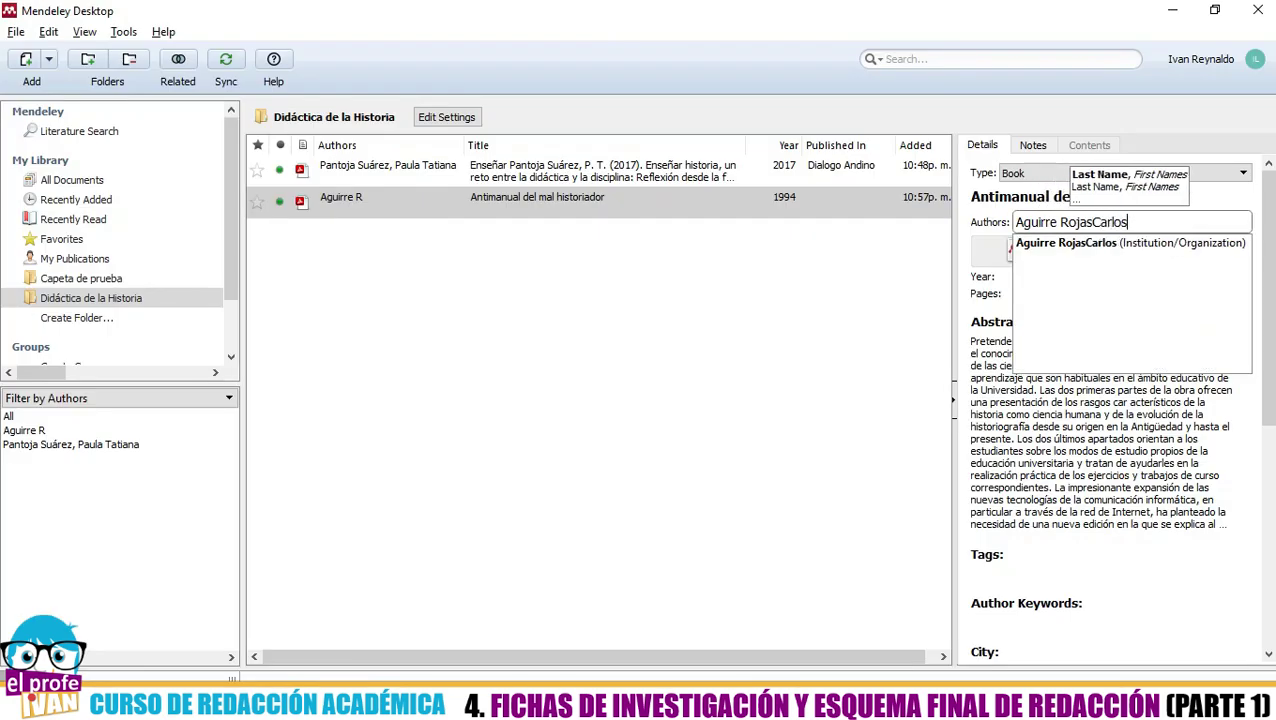
key(BackSpace)
key(BackSpace)
key(BackSpace)
key(BackSpace)
key(BackSpace)
key(BackSpace)
text(, Carlo)
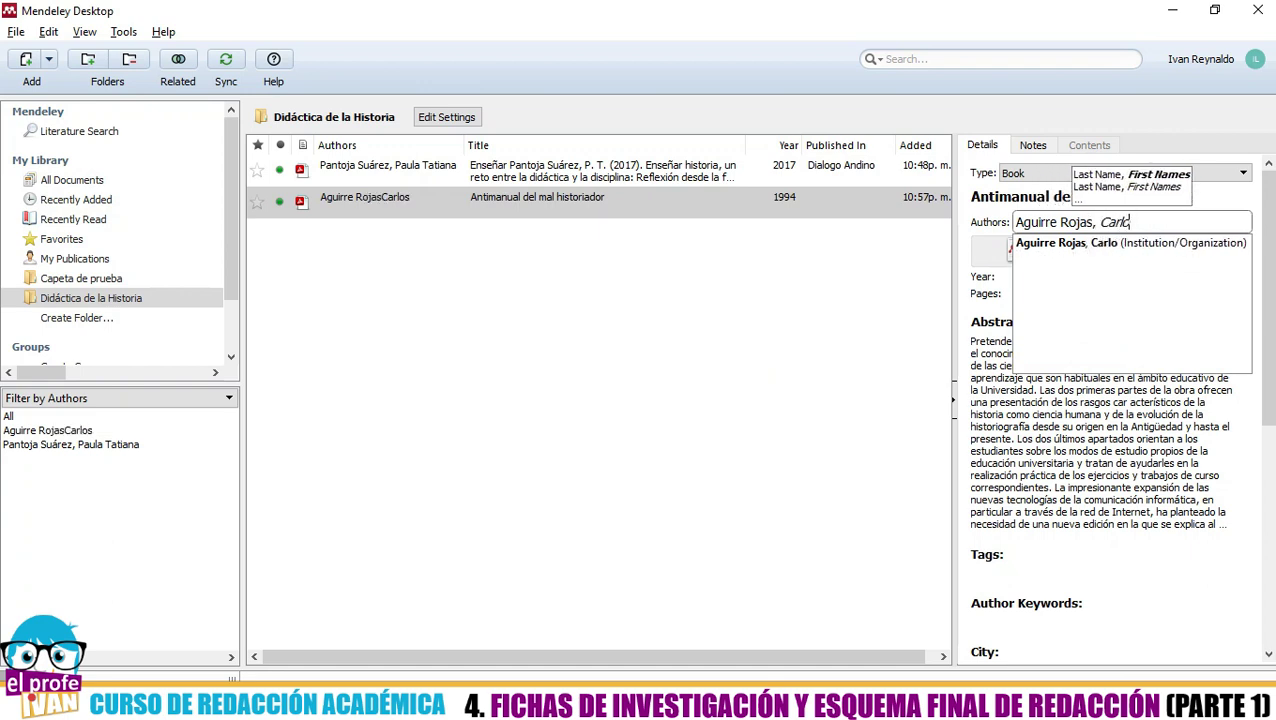
text(s Antonio)
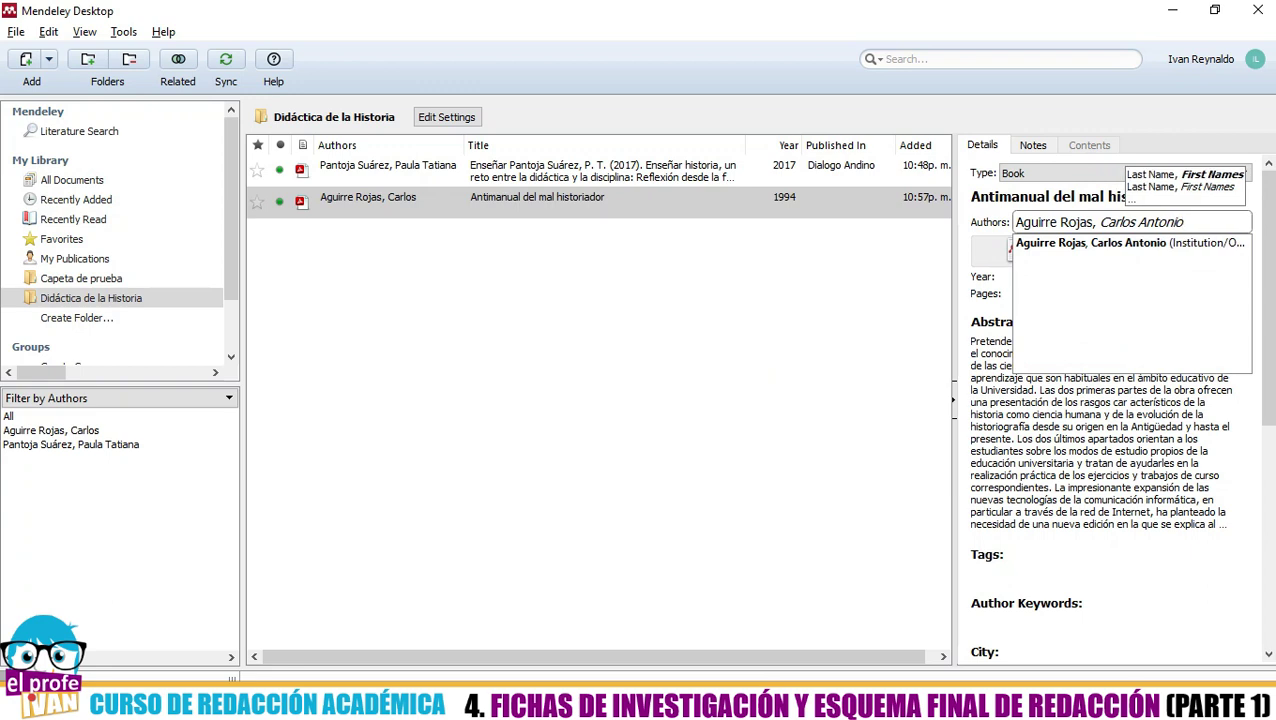
key(Return)
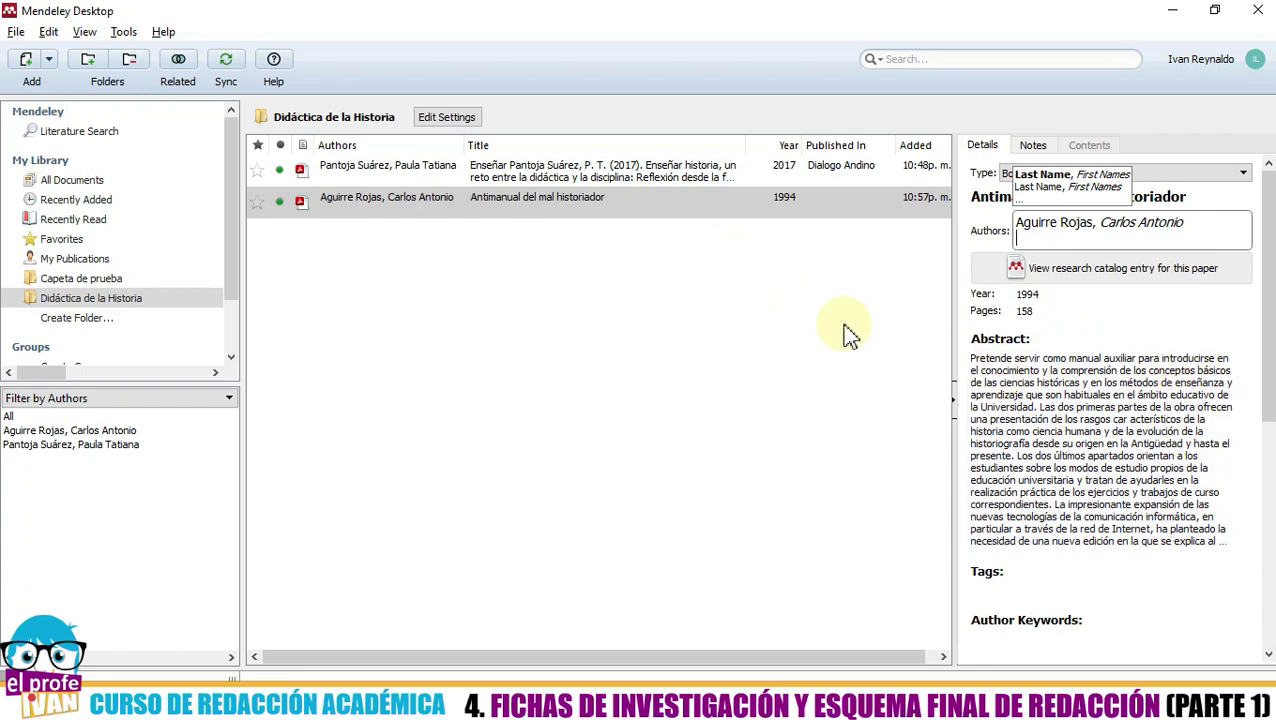
key(Return)
click(670, 210)
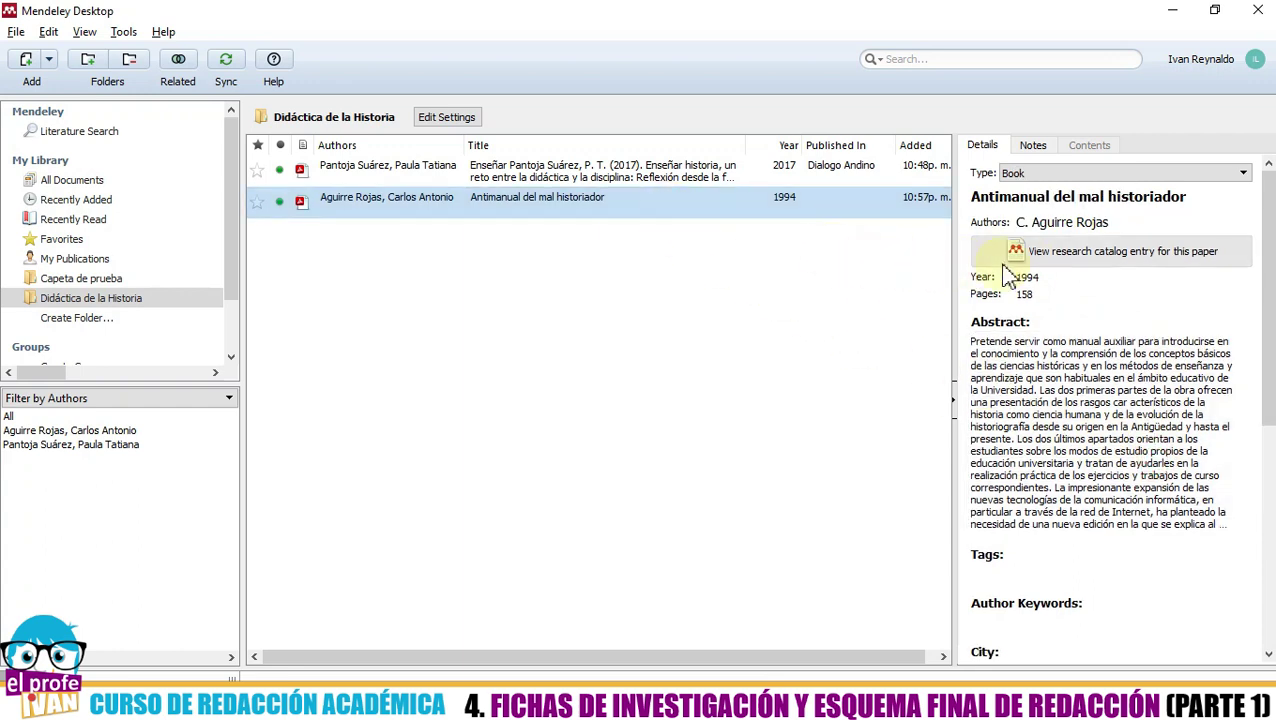
- Append the subtitle 'Cómo hacer una historia crítica' to the end of the book's title
click(1093, 196)
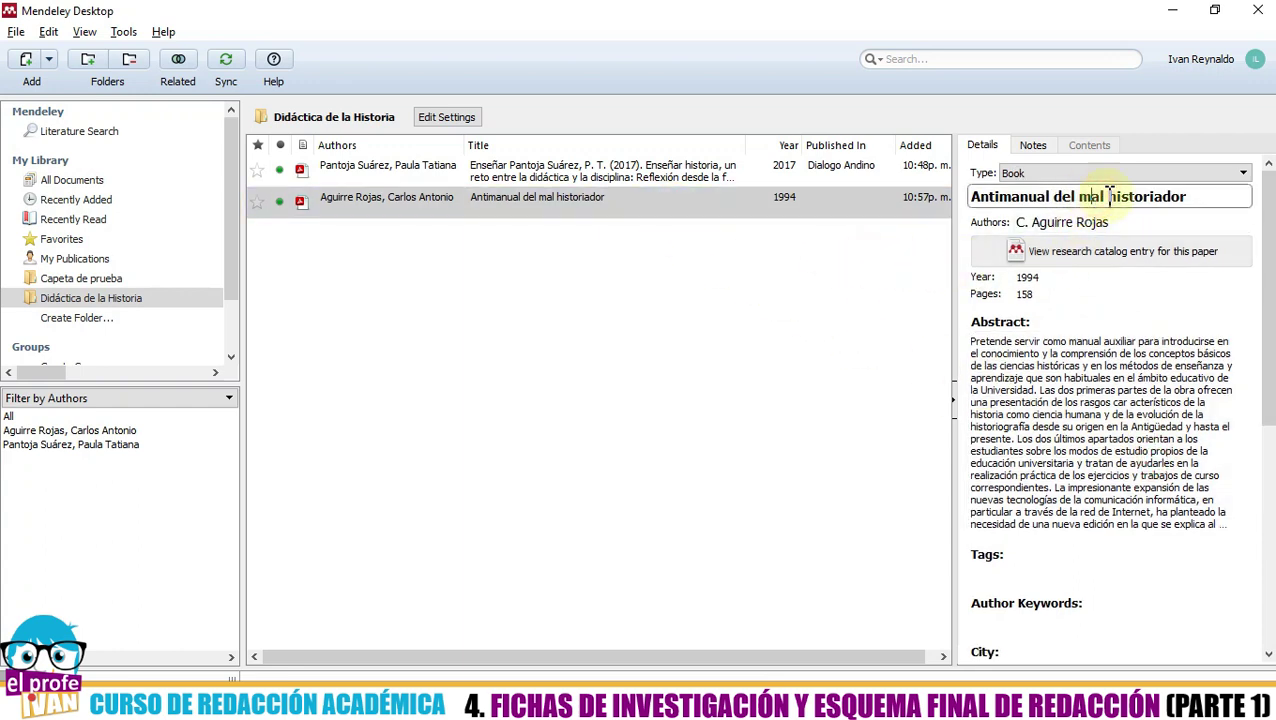
click(1208, 196)
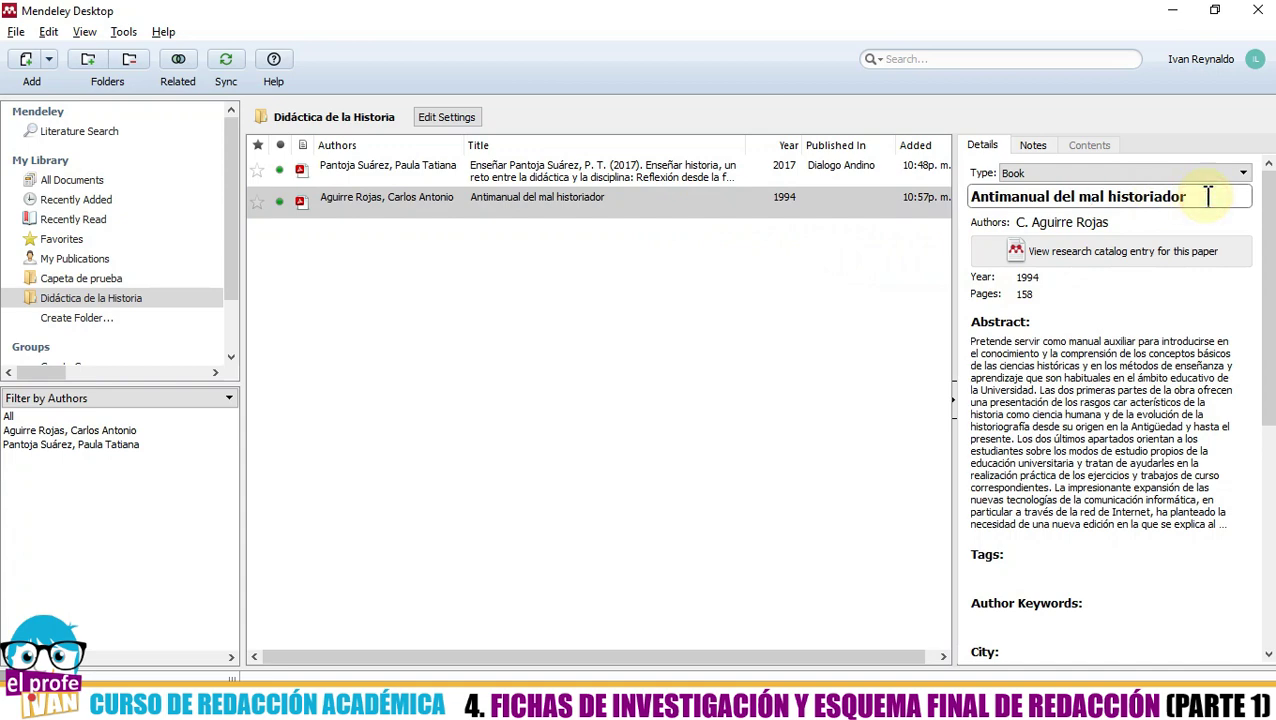
key(alt+Tab)
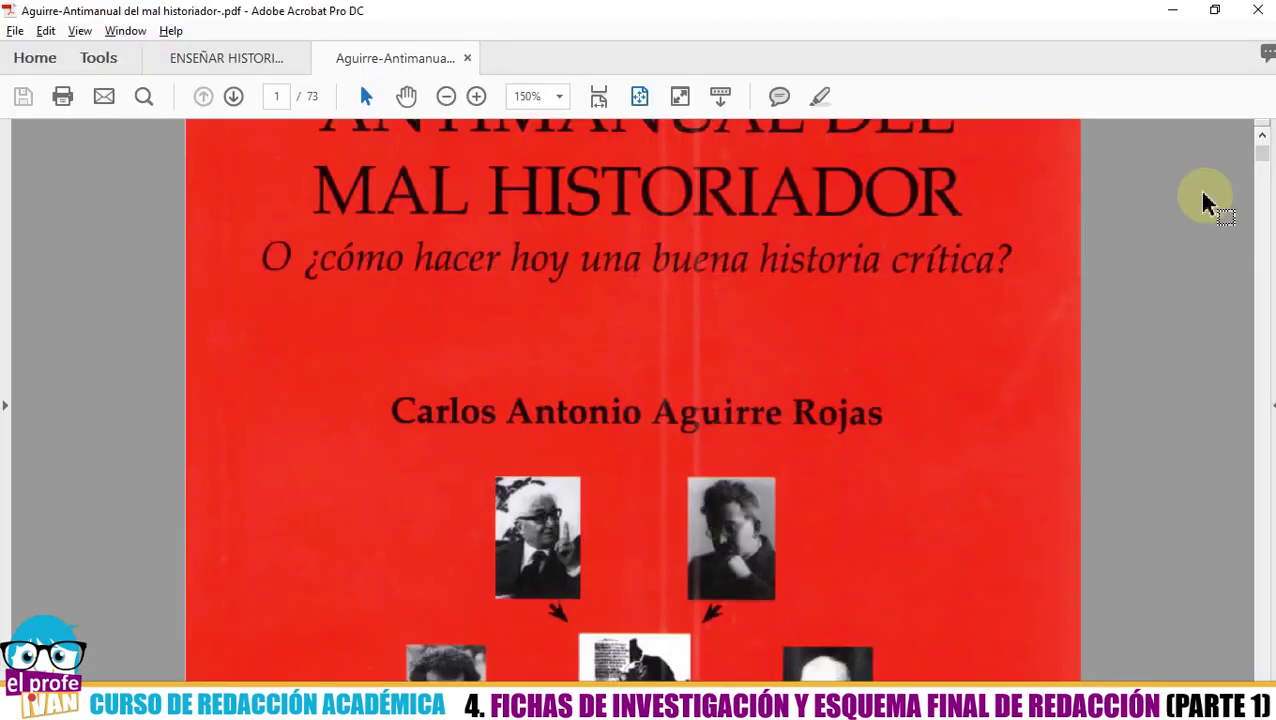
scroll(985, 322, up, 2)
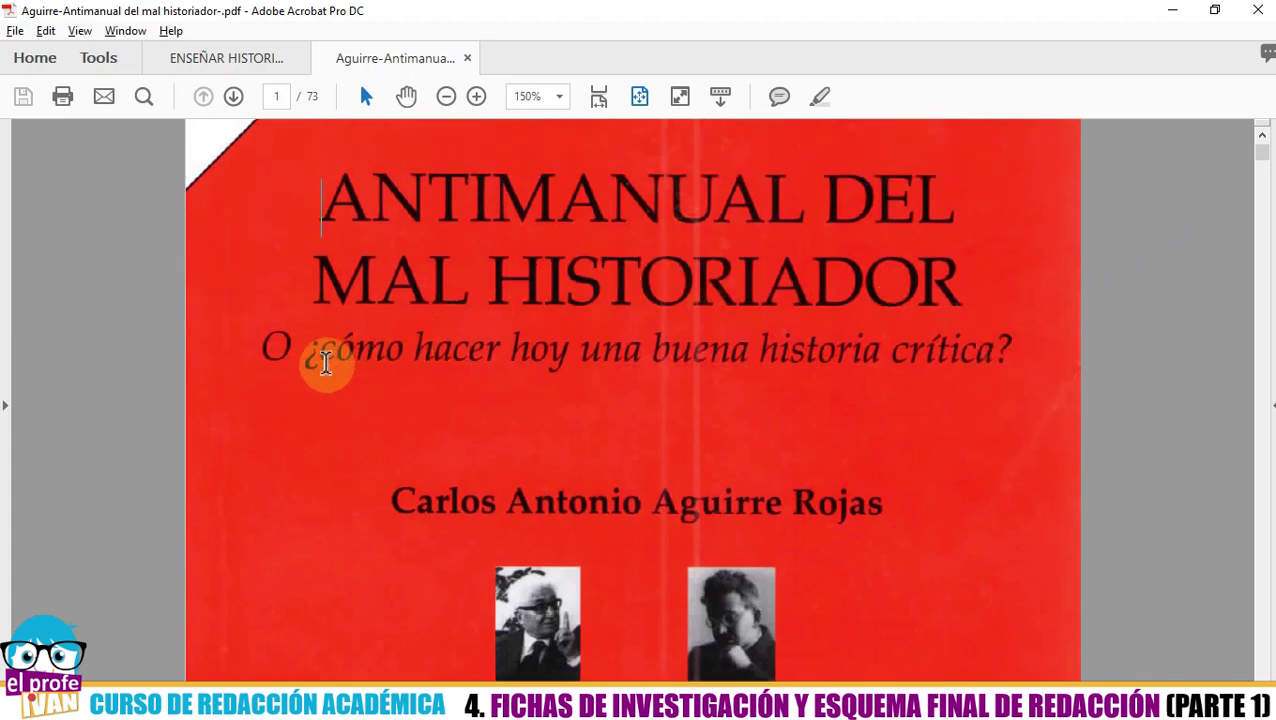
key(alt+Tab)
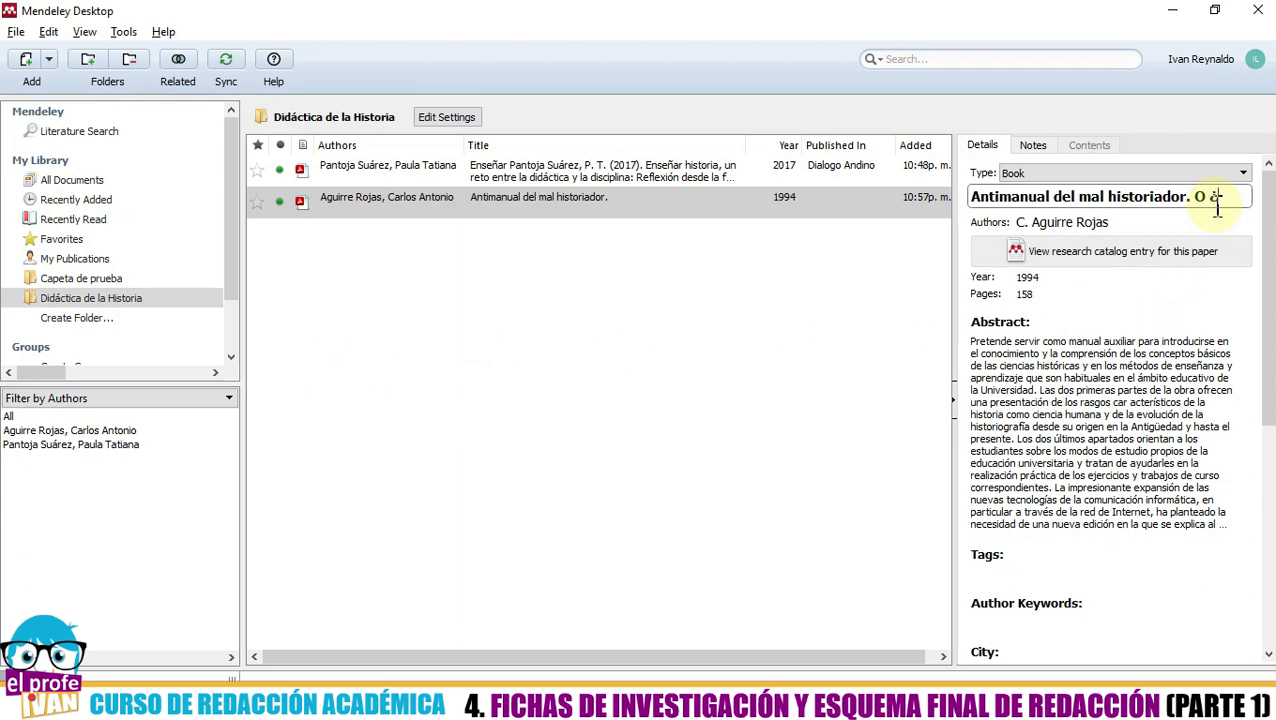
text(Cómo)
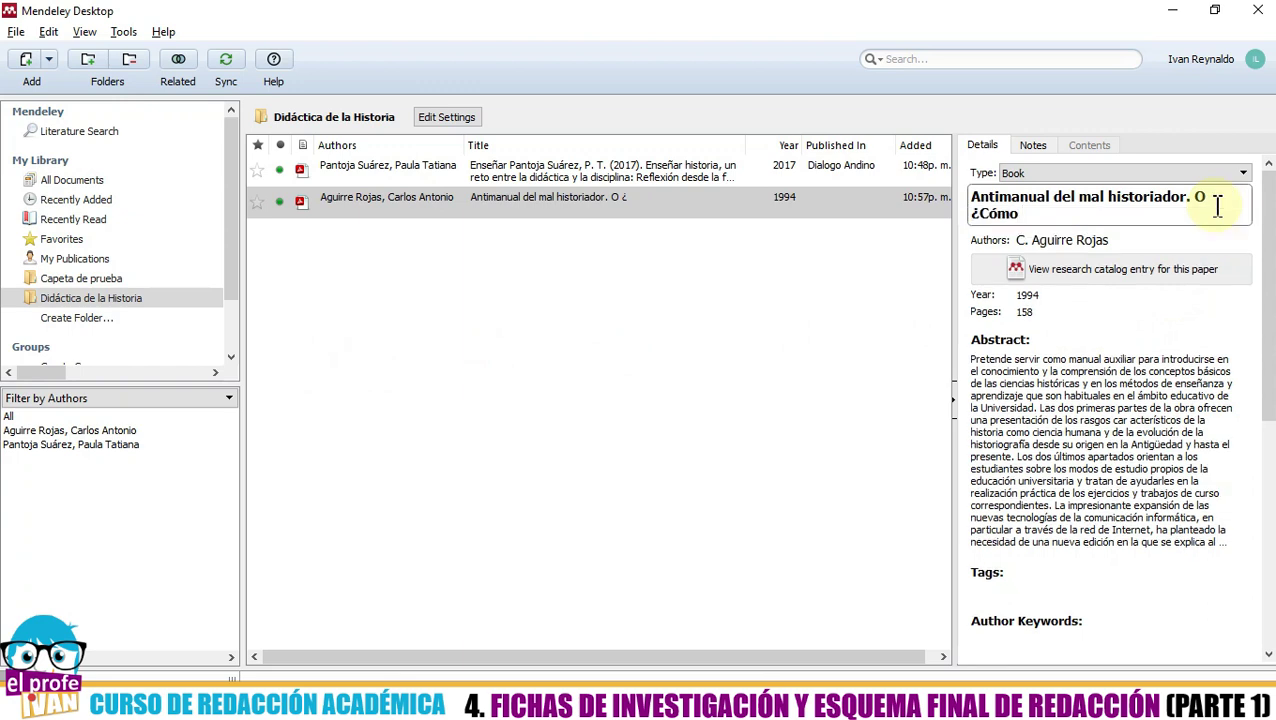
text( hacer una historia)
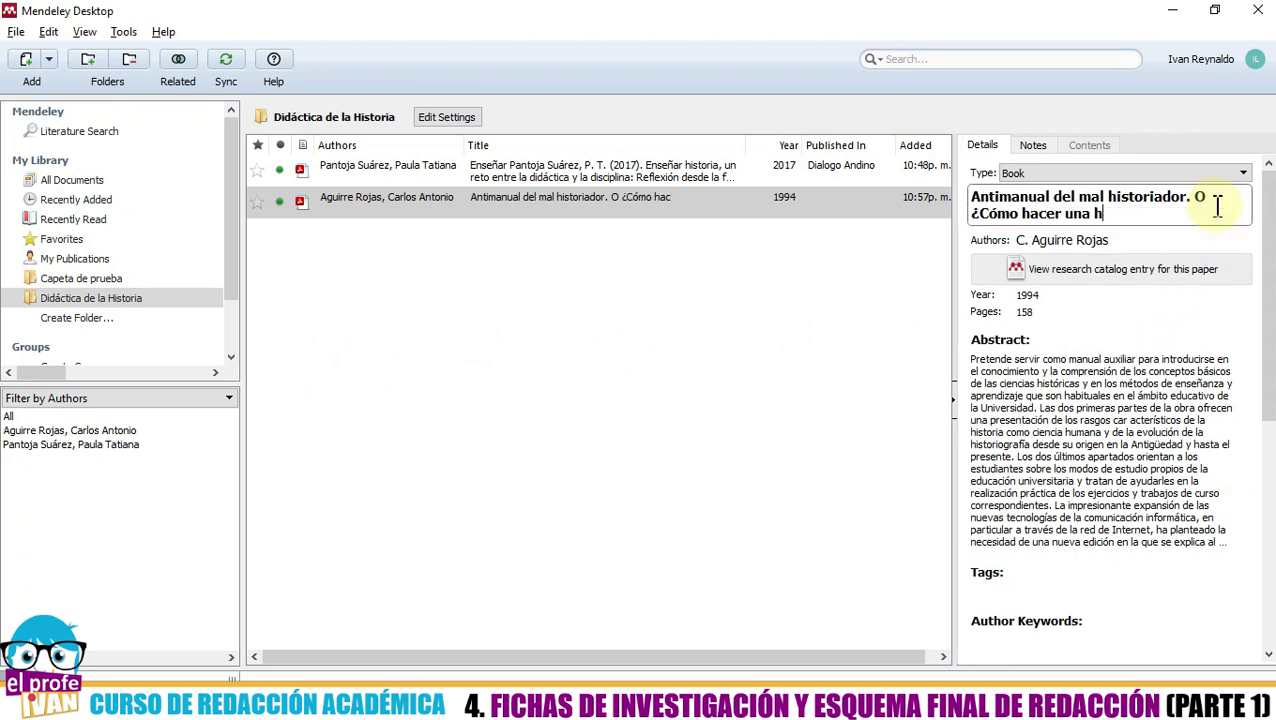
text( crítica)
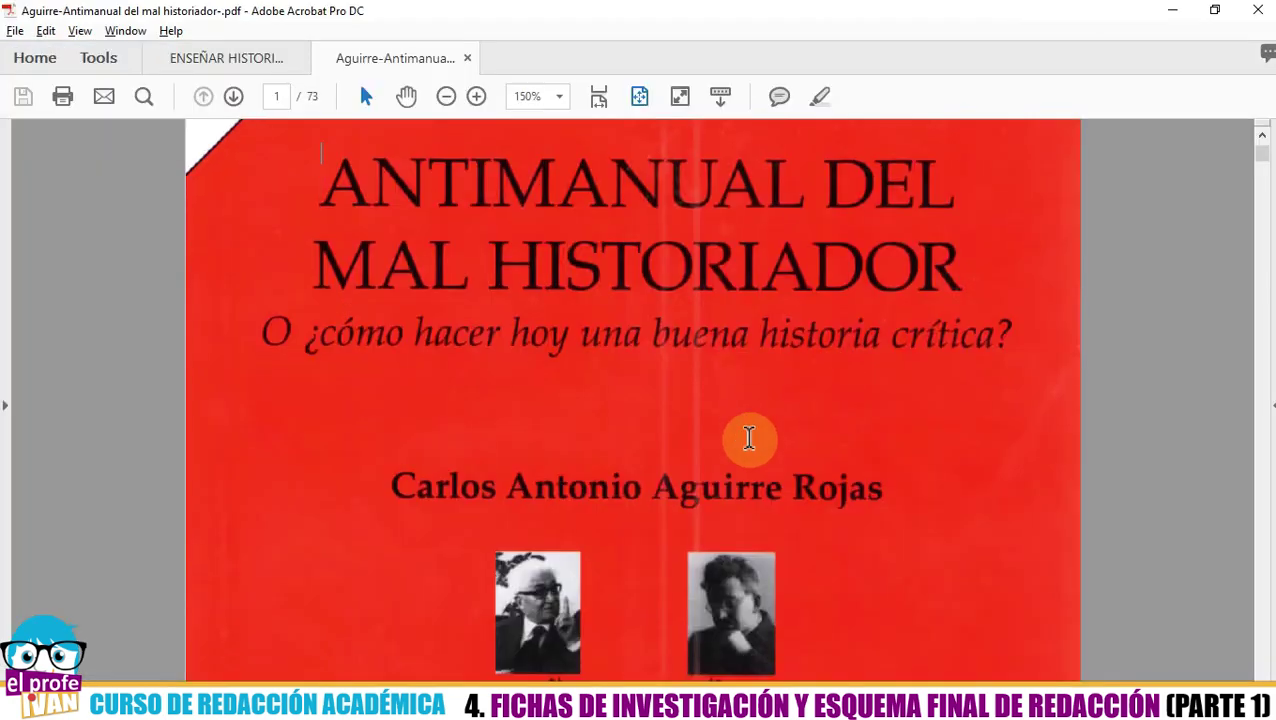
- Find and highlight the 'Séptima edición' credit lines (Contrahistorias, October 2005) on page 2 of the PDF
scroll(746, 436, down, 5)
scroll(750, 457, down, 5)
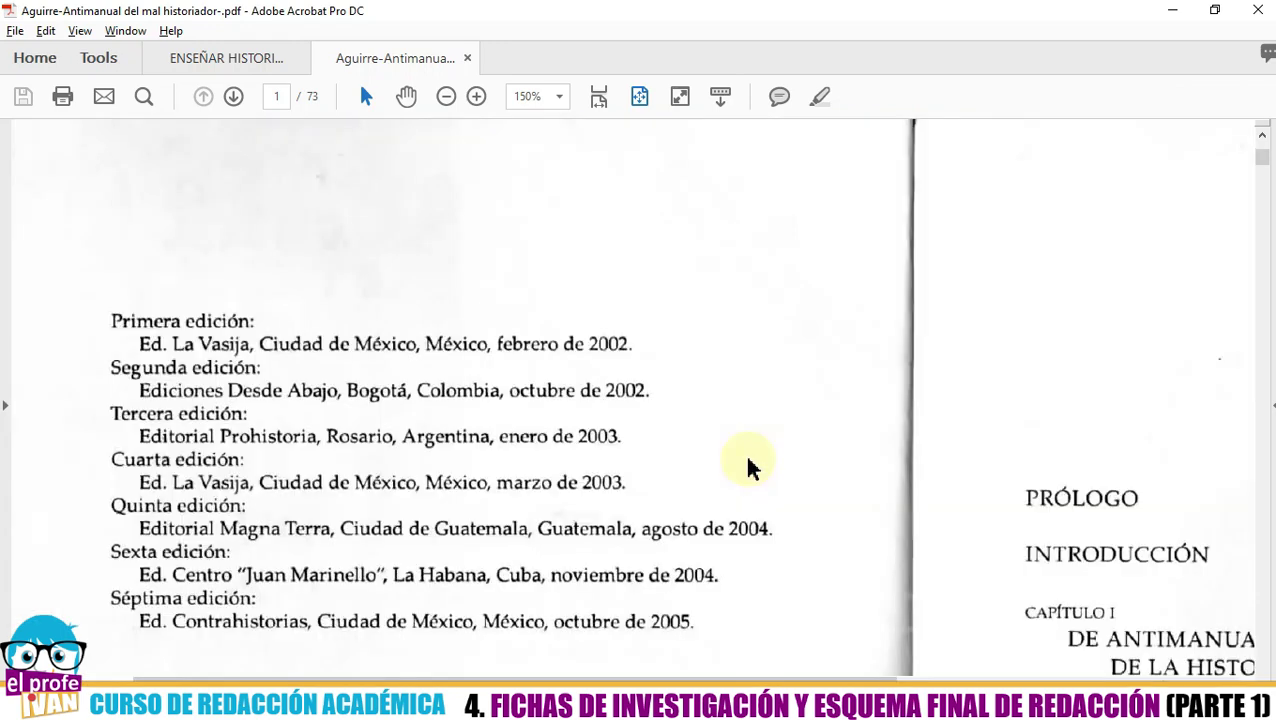
scroll(746, 457, down, 6)
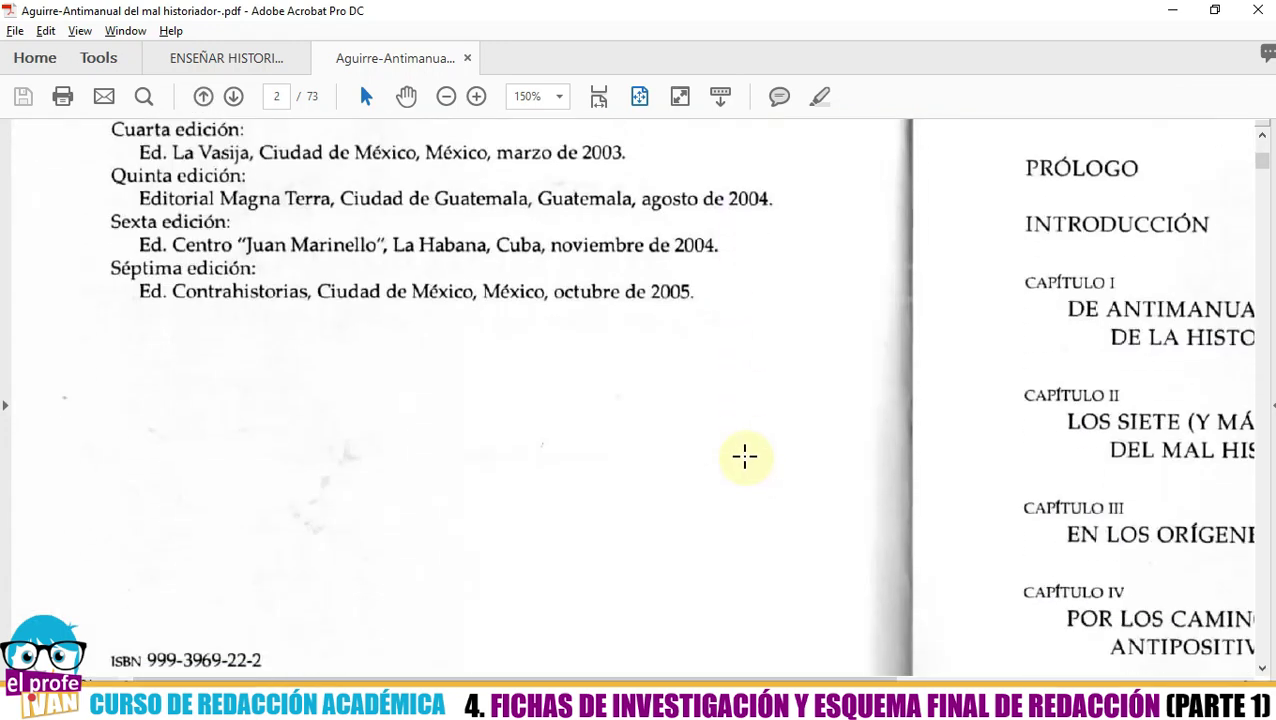
scroll(743, 455, down, 3)
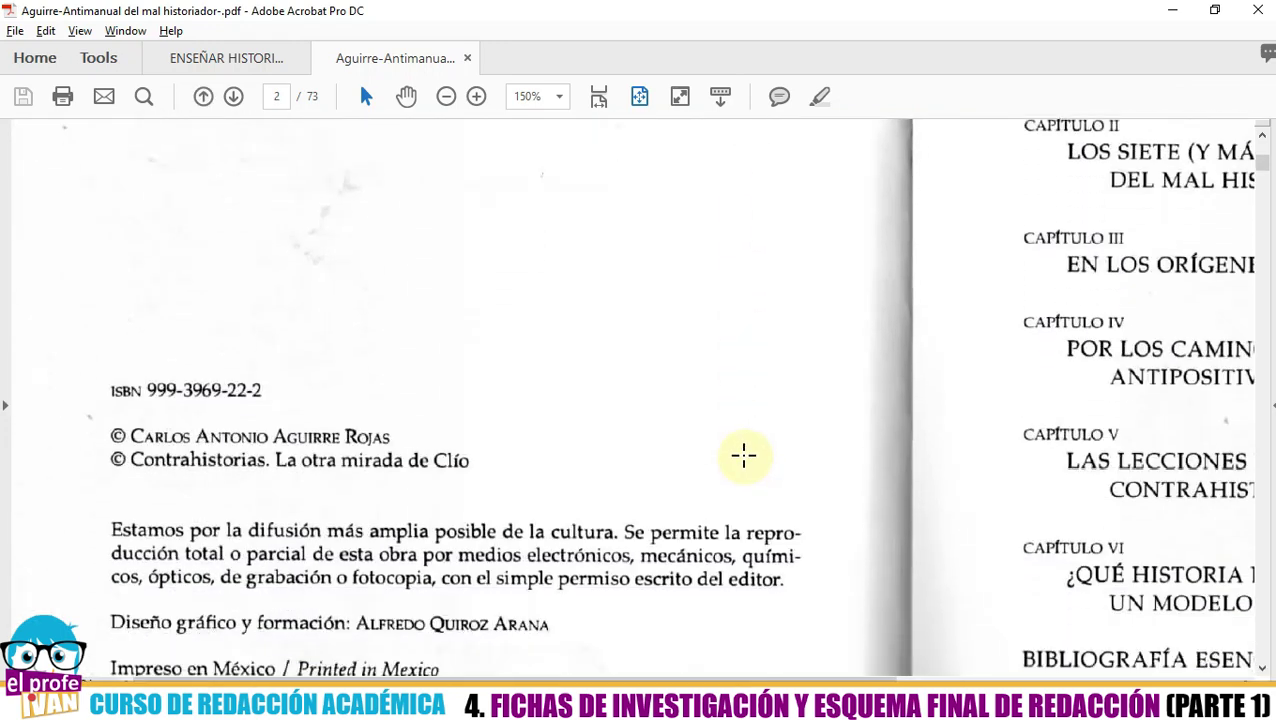
scroll(745, 455, up, 5)
scroll(745, 456, up, 8)
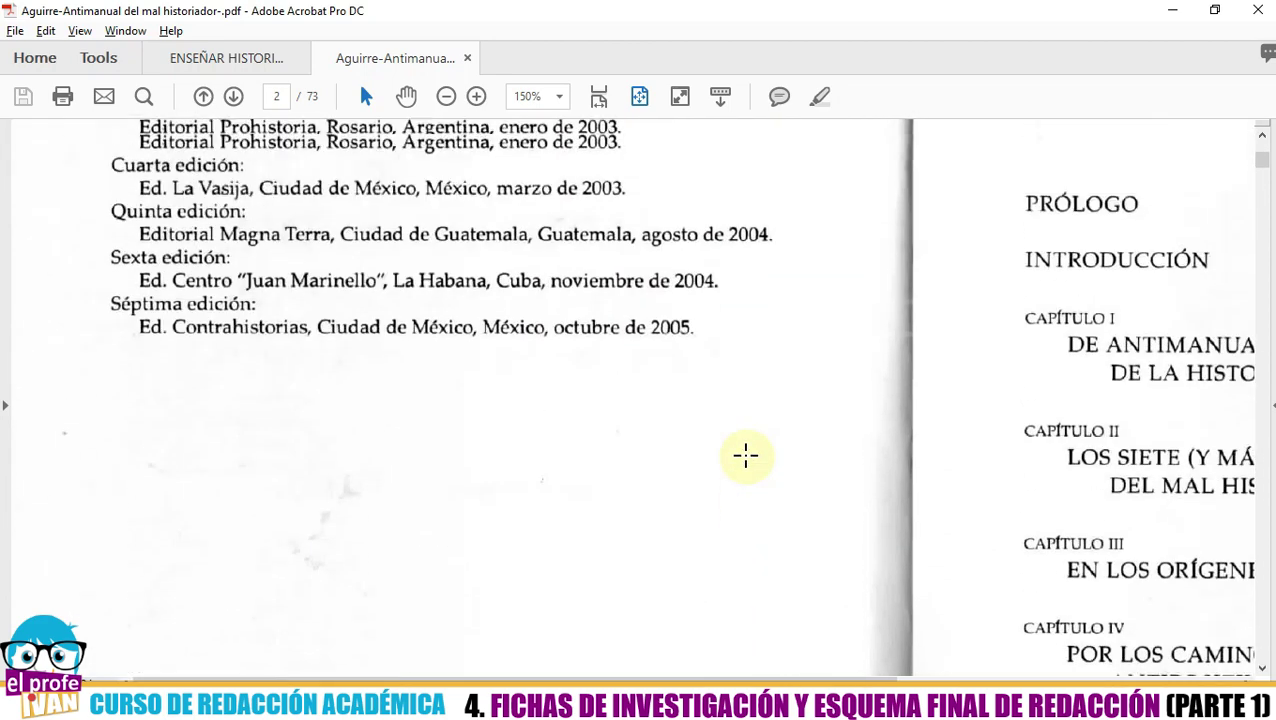
scroll(745, 456, up, 1)
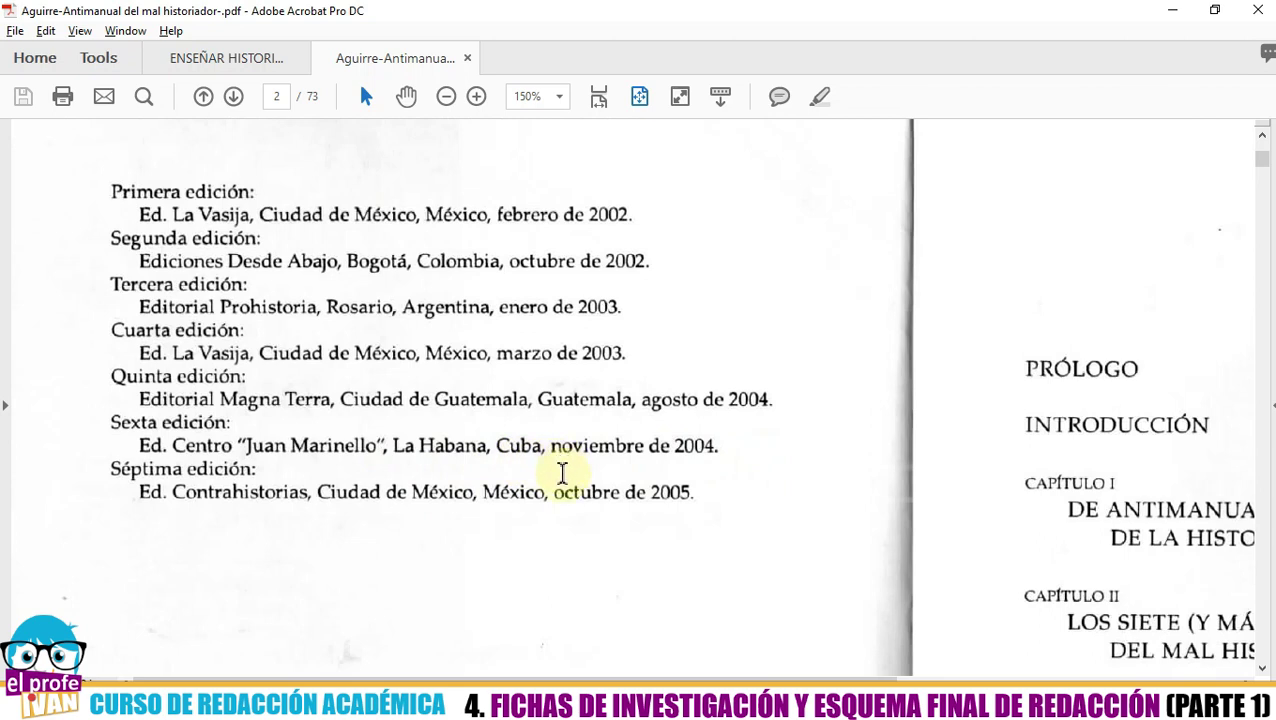
scroll(562, 480, down, 5)
scroll(561, 493, down, 2)
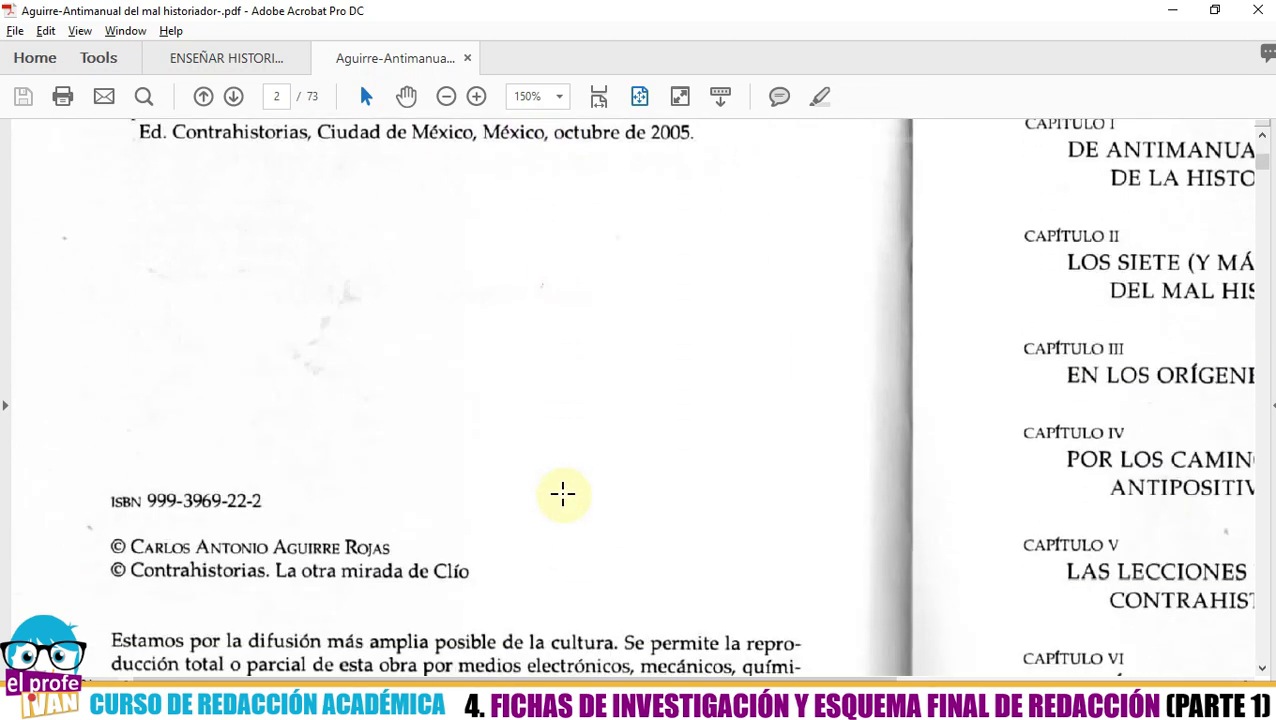
scroll(563, 495, down, 2)
scroll(563, 494, down, 4)
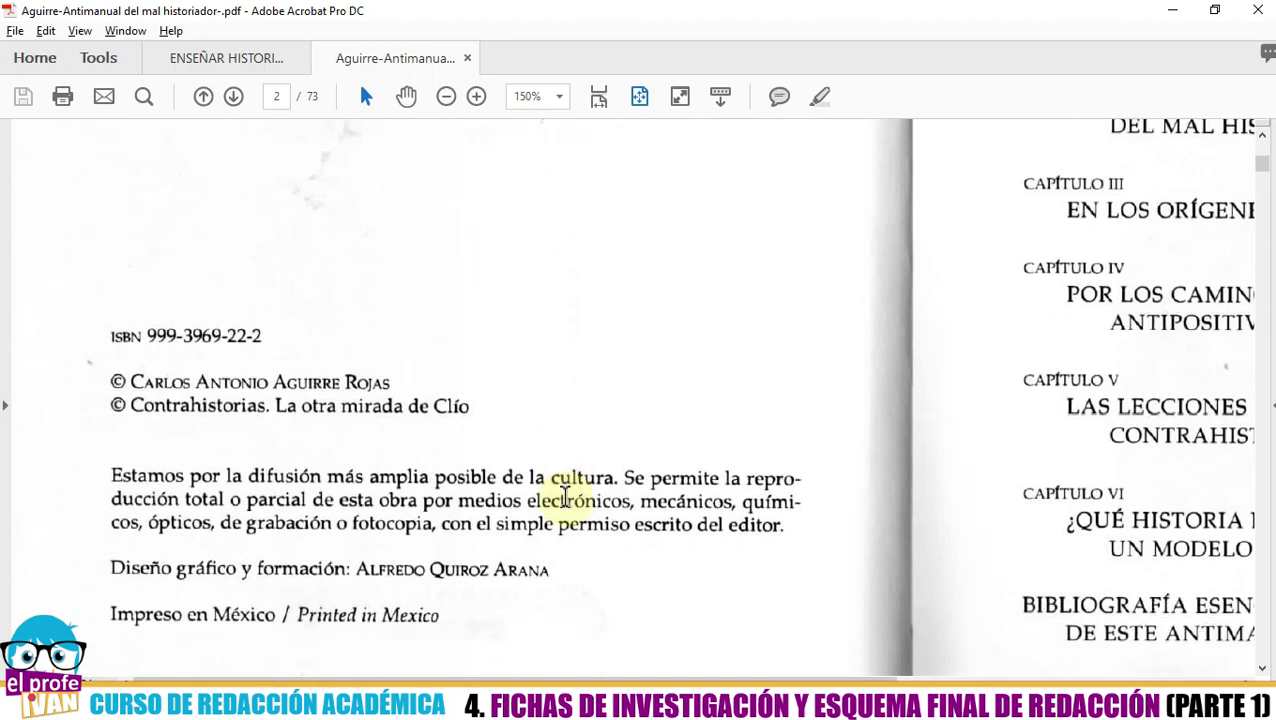
scroll(566, 505, down, 3)
scroll(566, 505, up, 4)
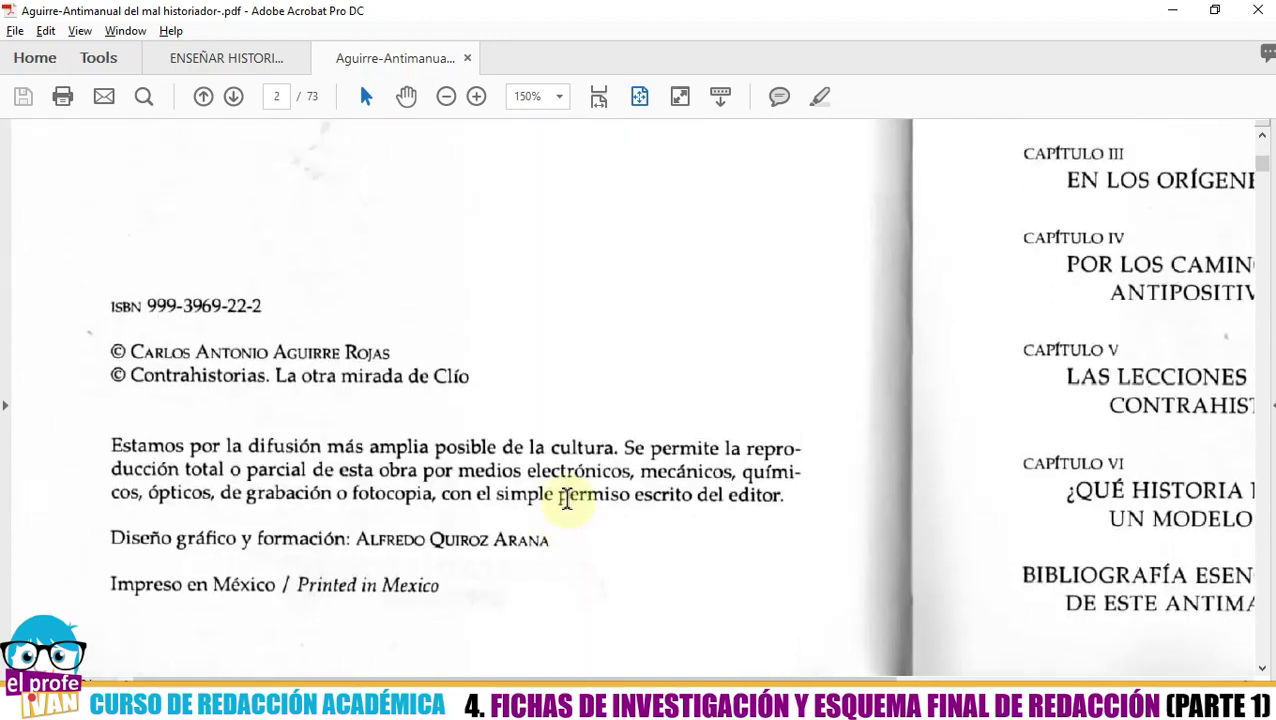
scroll(566, 497, up, 5)
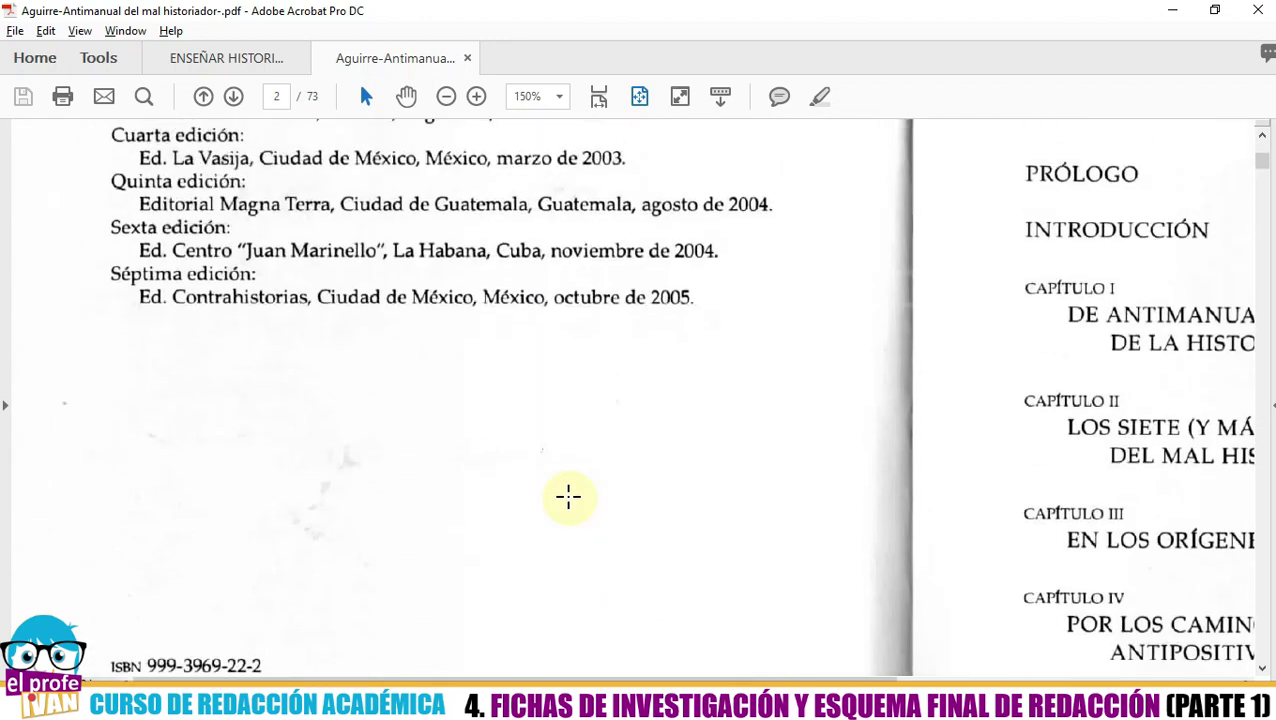
scroll(568, 497, up, 1)
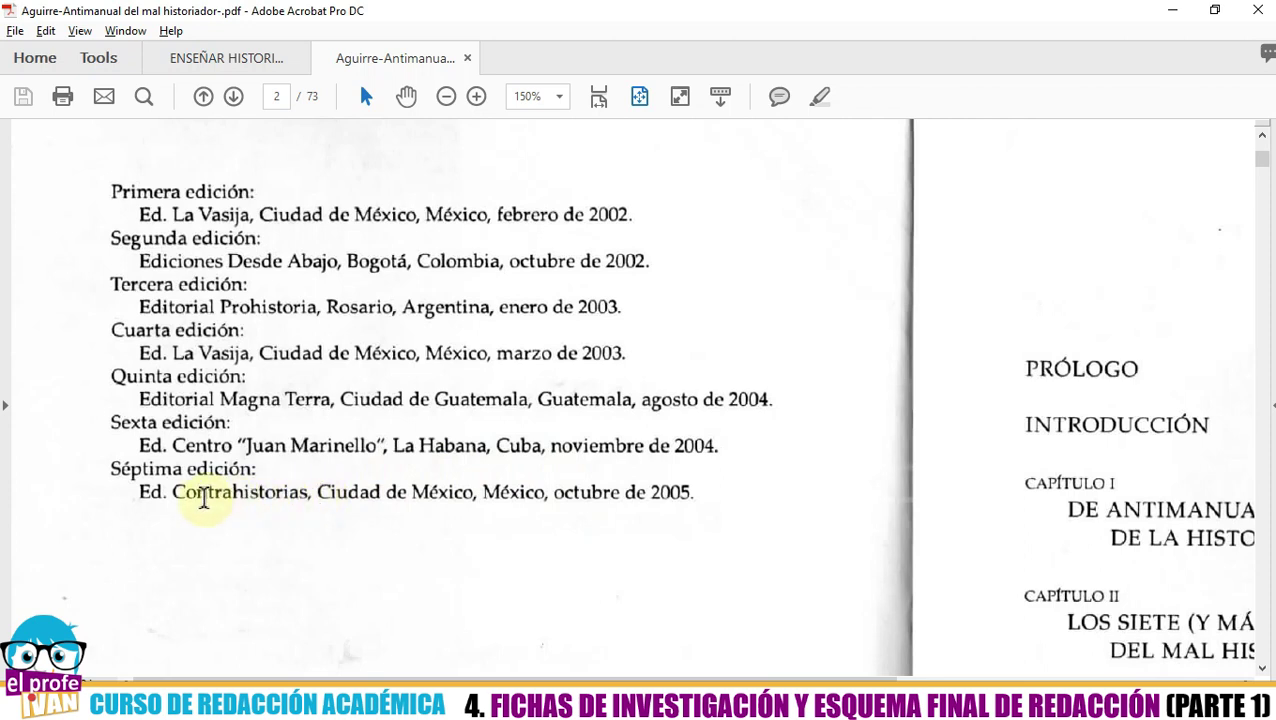
drag(113, 472, 709, 495)
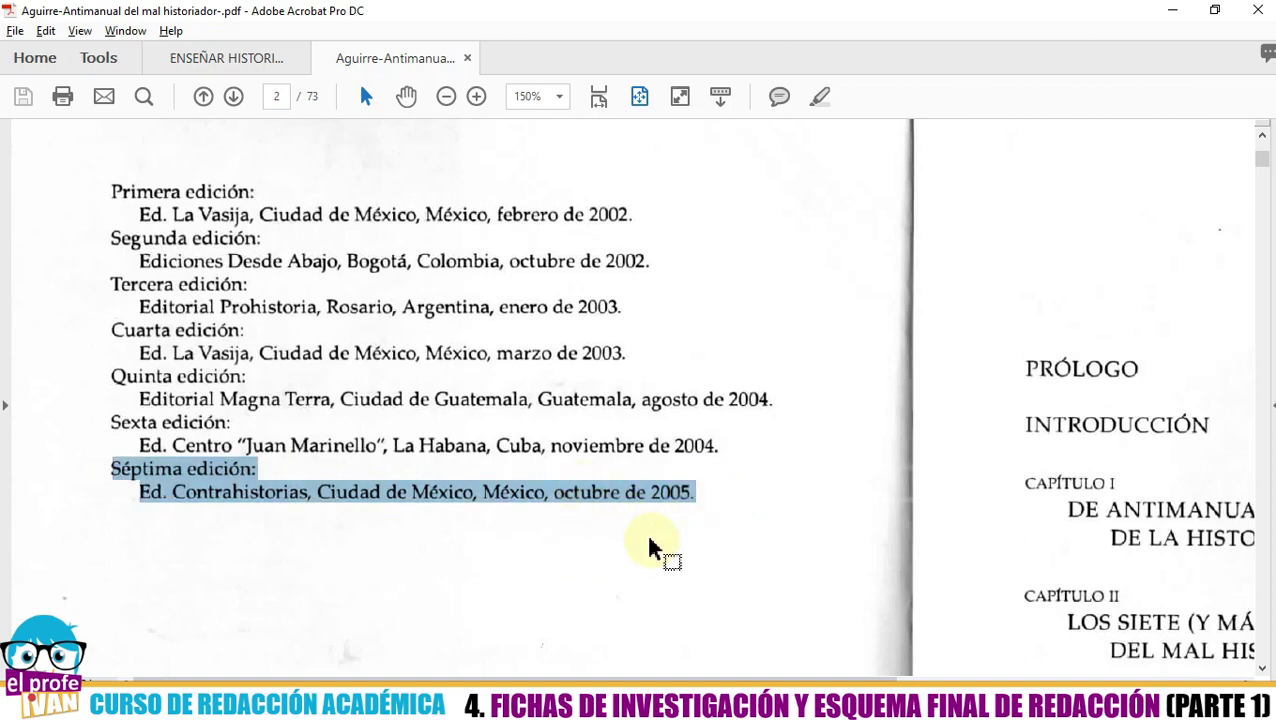
key(alt+Tab)
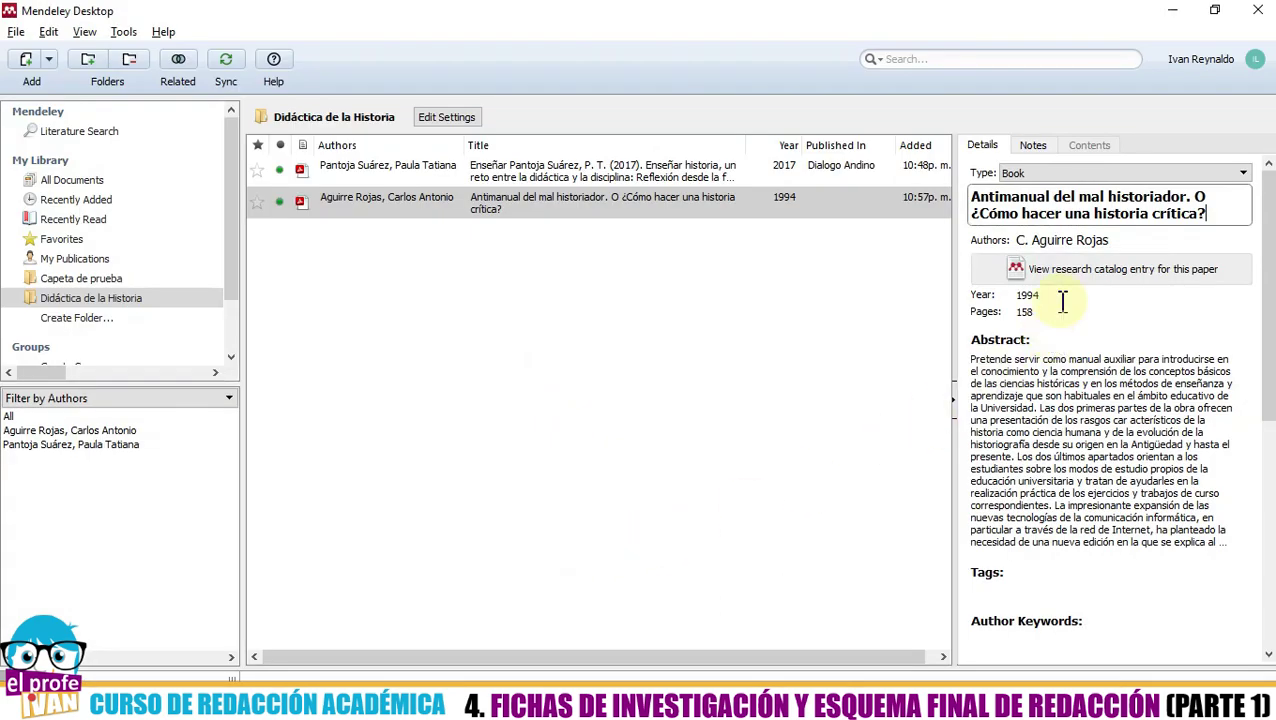
- Replace the book's year 1994 with 2005 in the Mendeley entry
click(1062, 297)
key(BackSpace)
key(BackSpace)
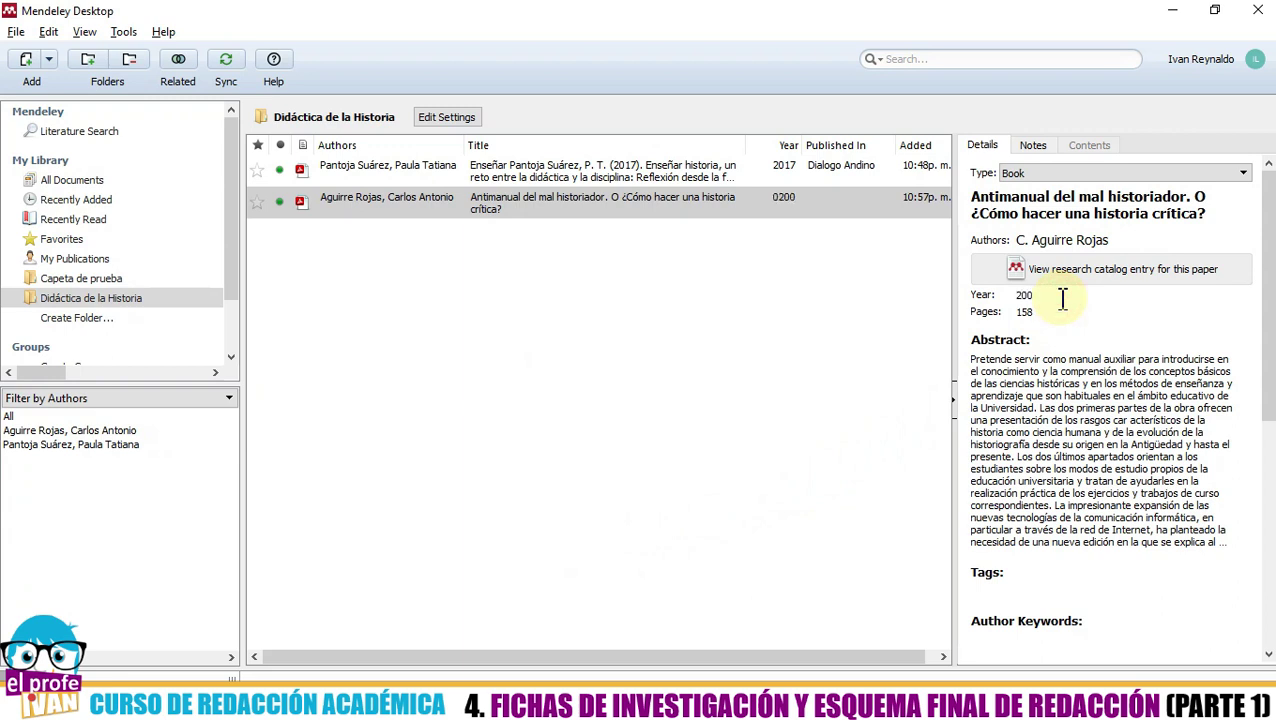
click(1062, 313)
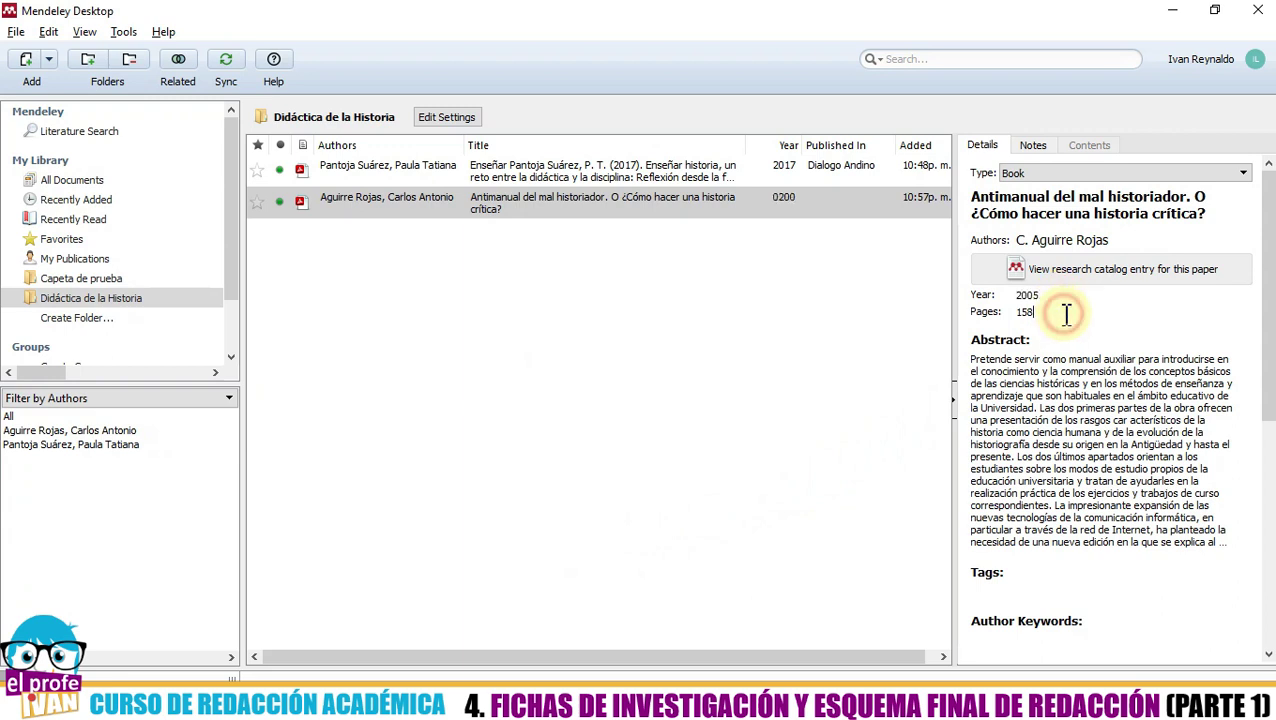
key(alt+Tab)
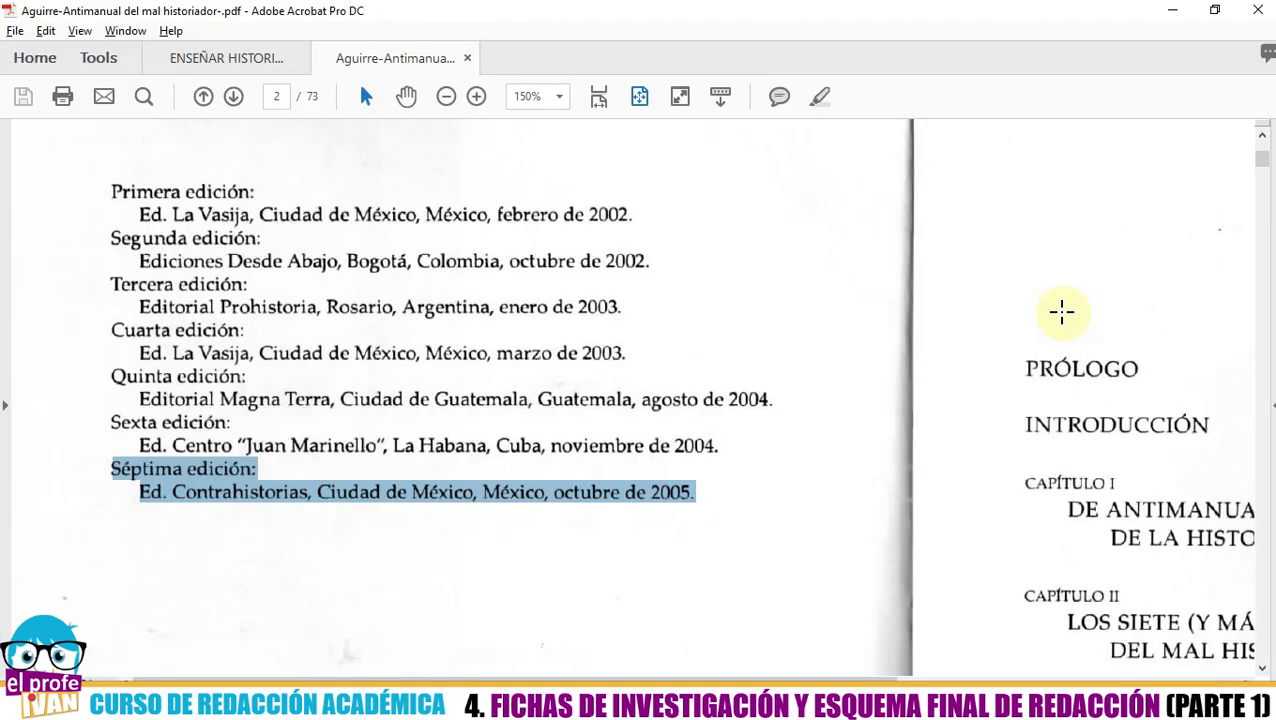
- Fit the PDF to page width and check that the book's last numbered page is 141
key(alt+Tab)
key(alt+Tab)
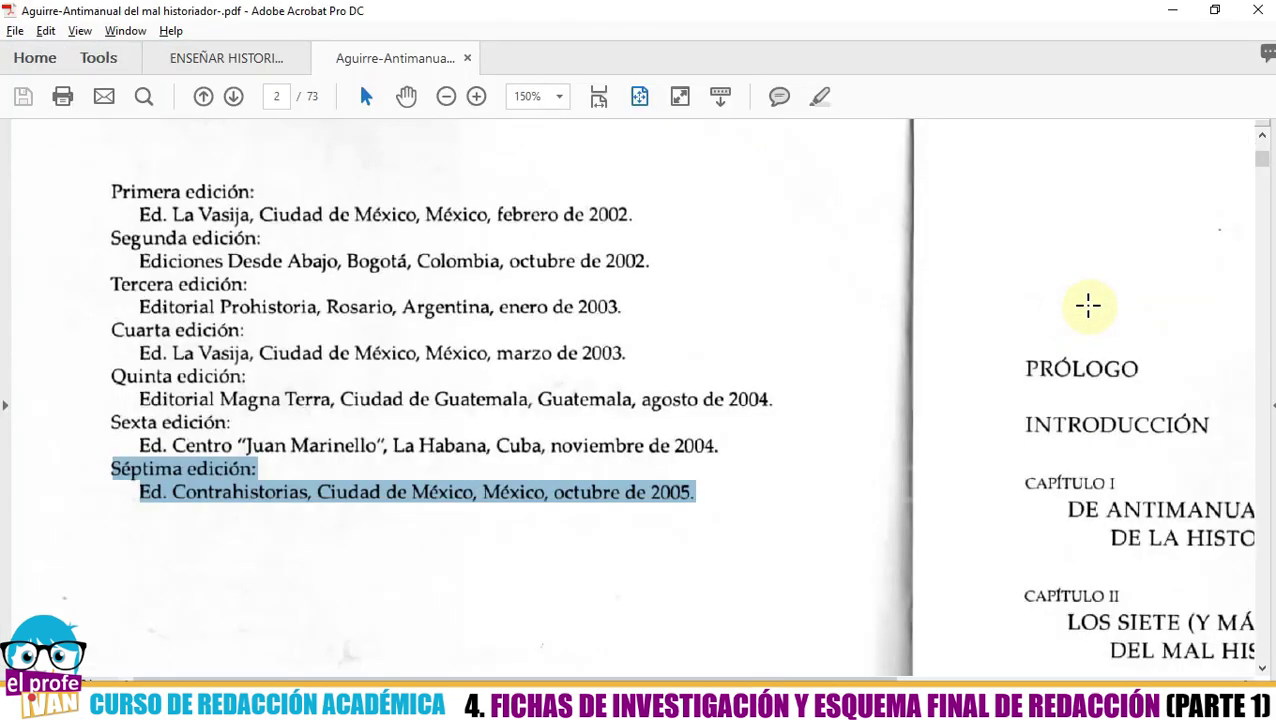
key(ctrl+2)
drag(1264, 163, 946, 535)
scroll(946, 535, down, 3)
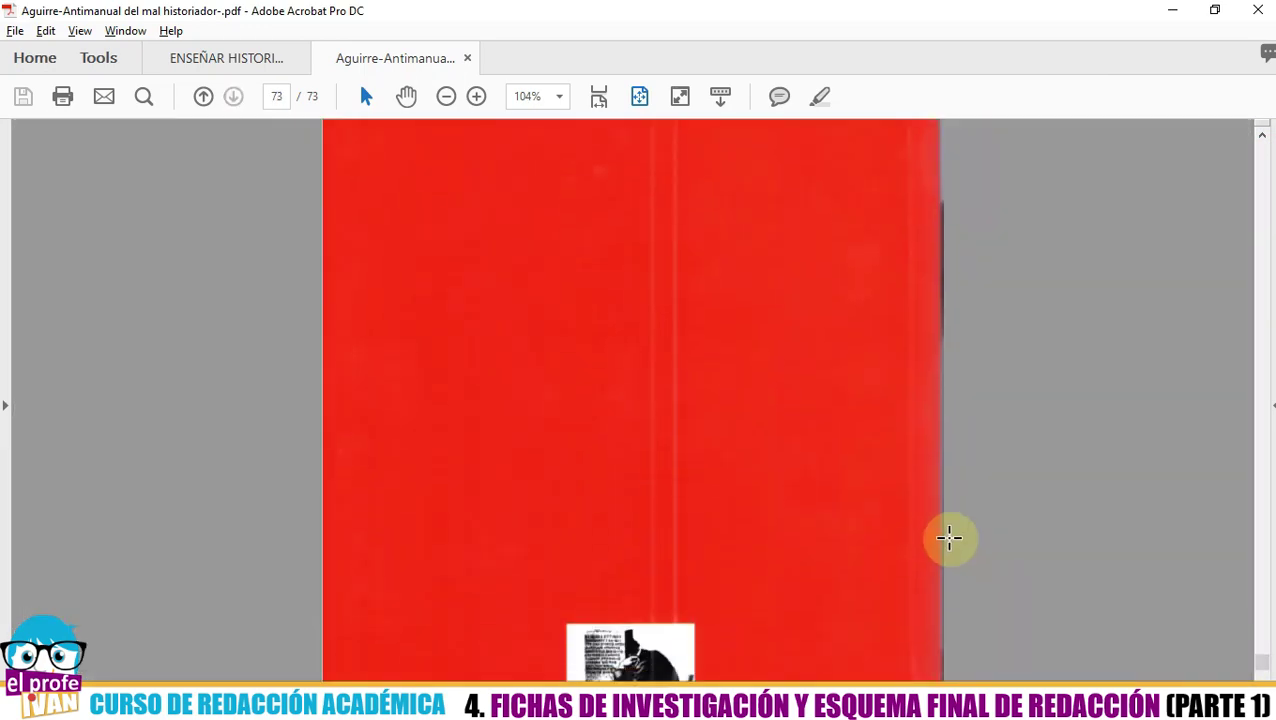
scroll(950, 538, down, 3)
scroll(955, 535, up, 2)
scroll(954, 541, down, 2)
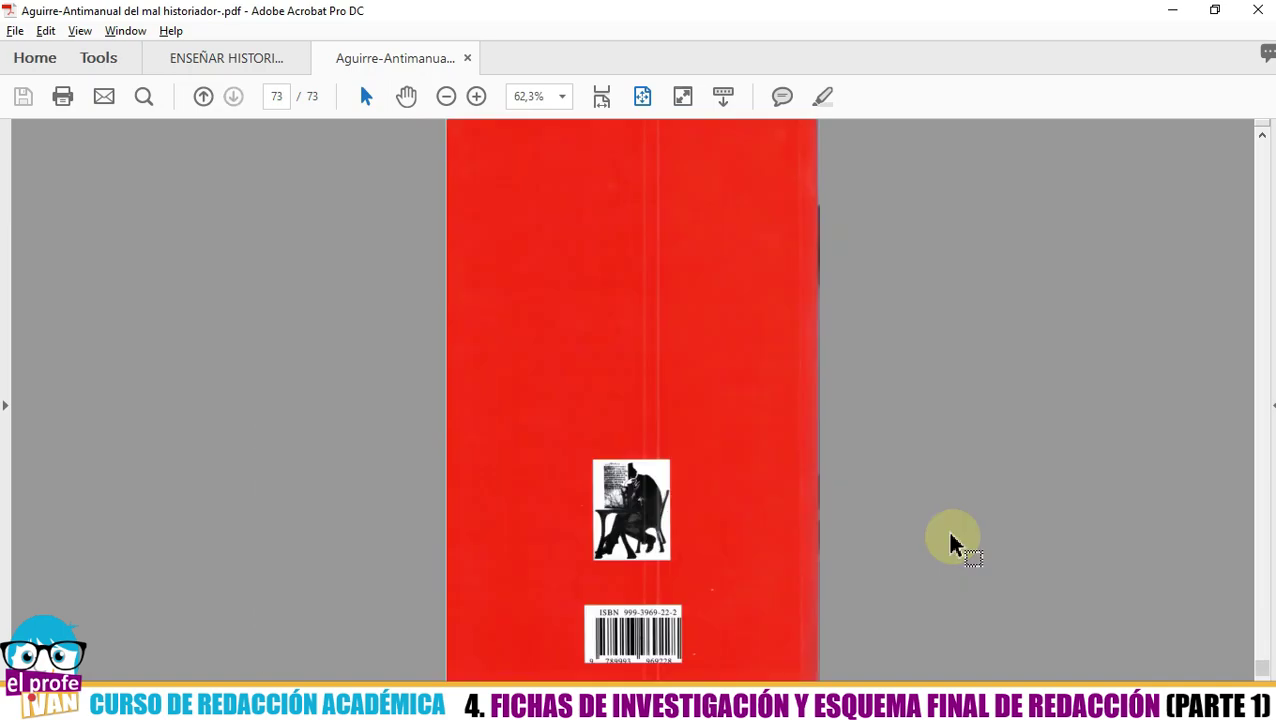
scroll(951, 537, up, 1)
scroll(951, 537, up, 1)
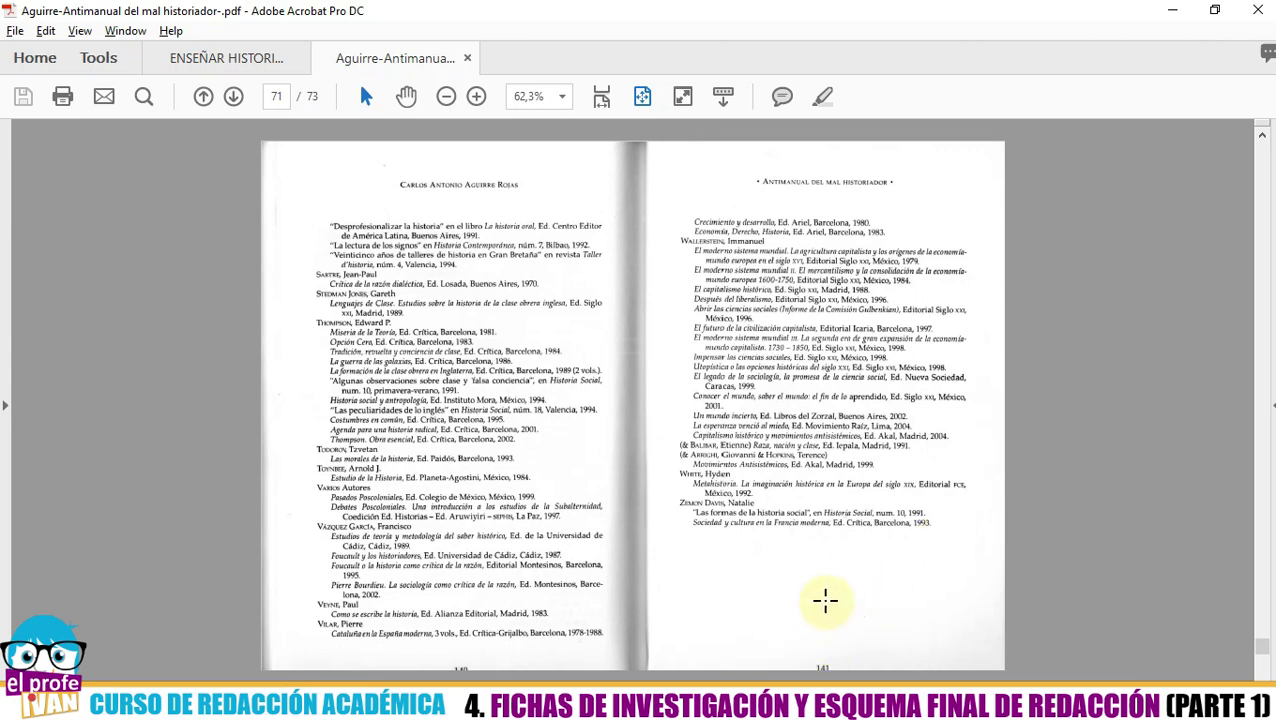
scroll(822, 602, down, 1)
scroll(825, 600, up, 1)
key(alt+Tab)
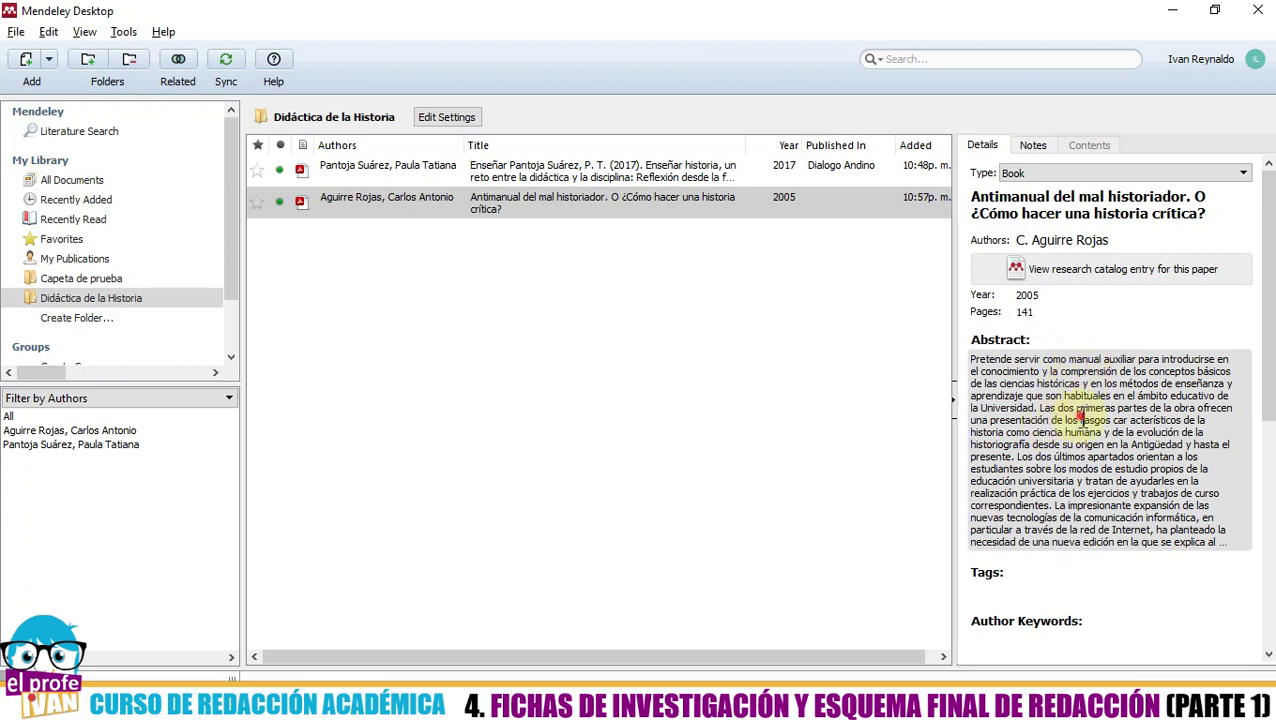
click(1077, 416)
scroll(1082, 421, down, 3)
scroll(1082, 423, up, 5)
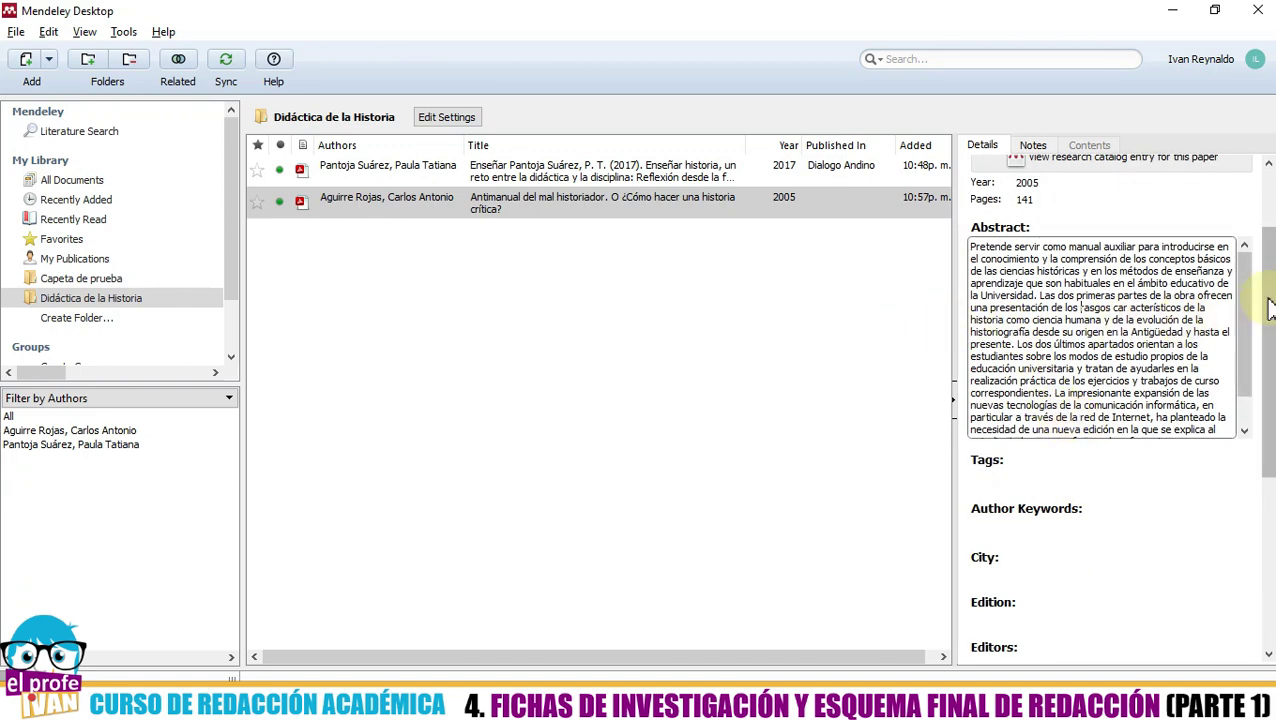
drag(1266, 343, 1266, 285)
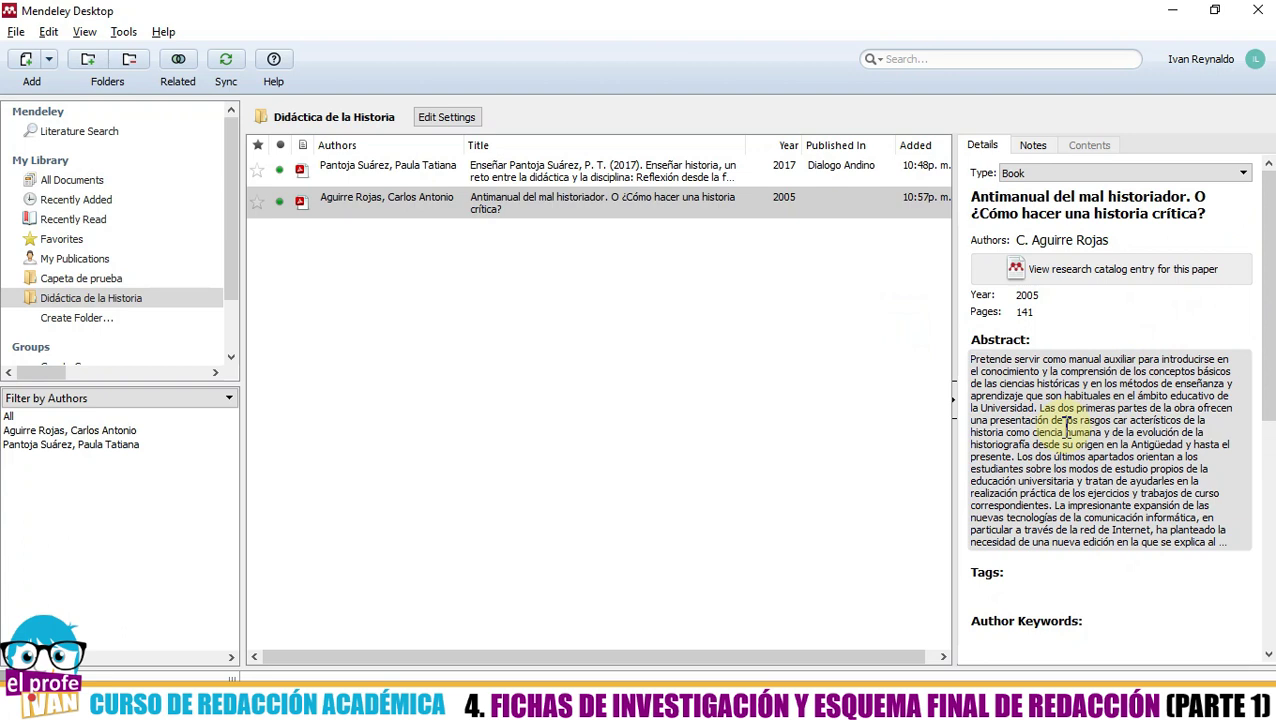
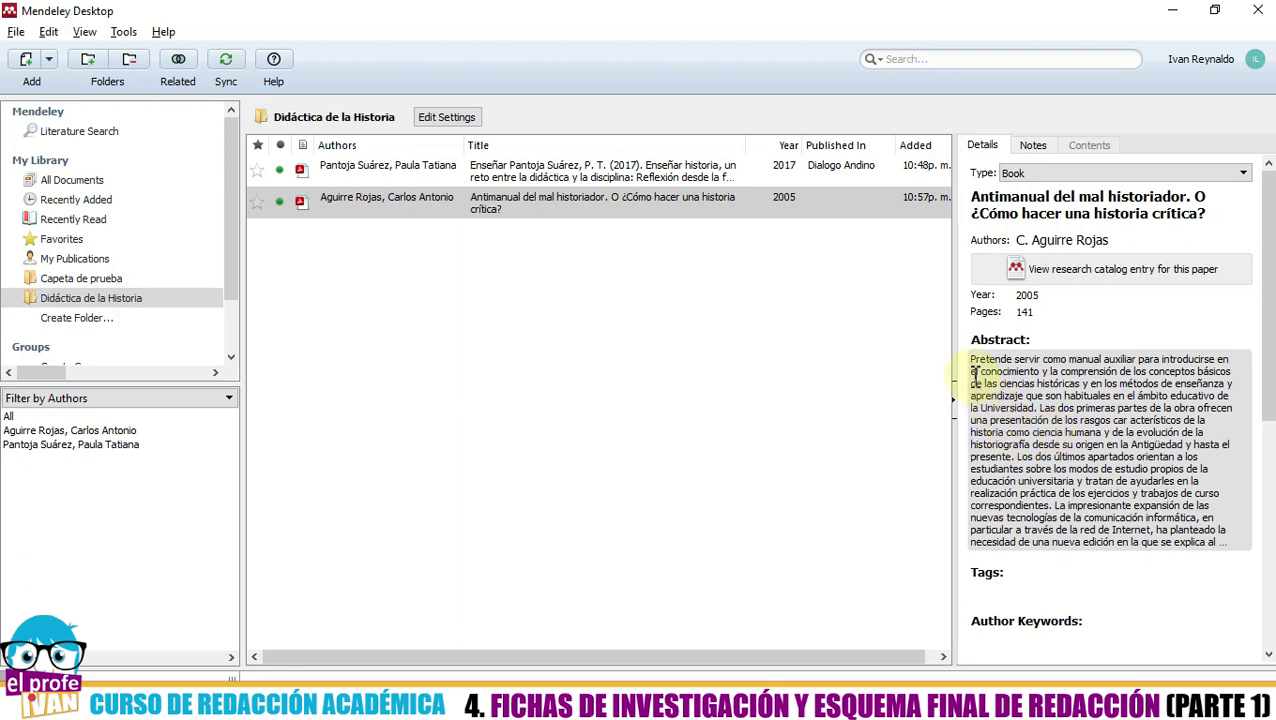
- Look up the Antimanual's city and edition on the PDF's edition page
scroll(1100, 400, down, 3)
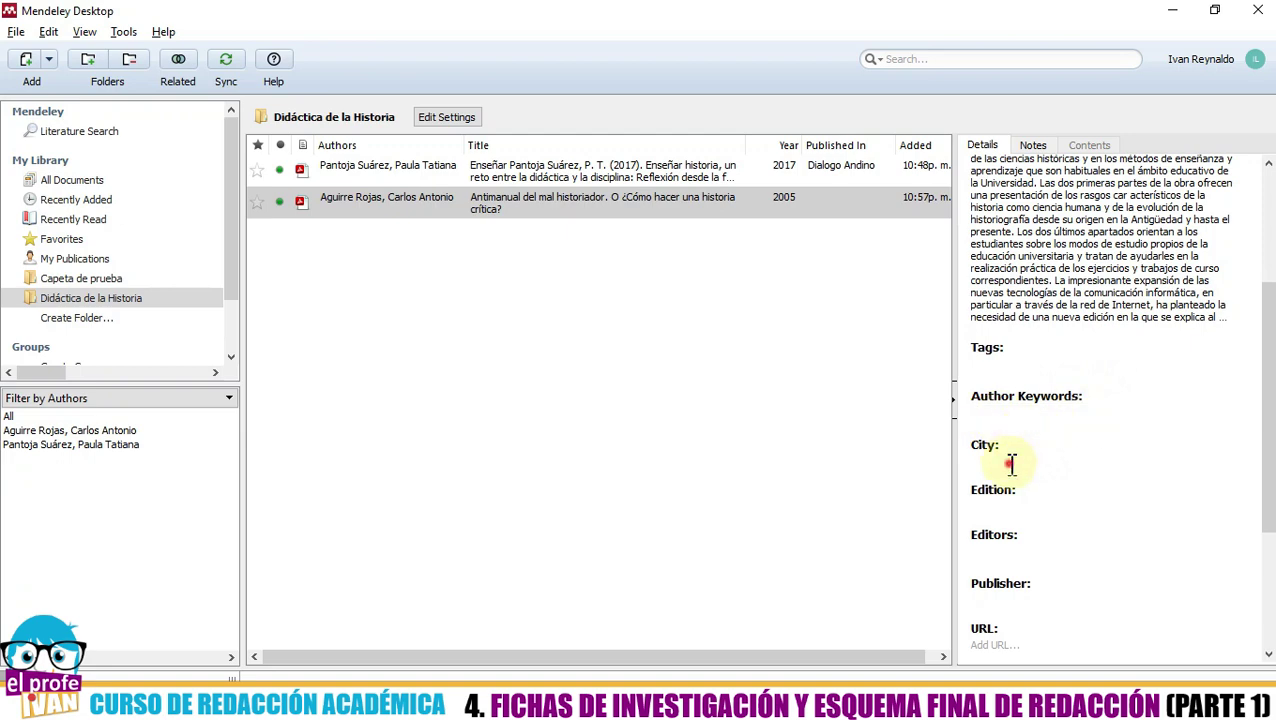
key(alt+Tab)
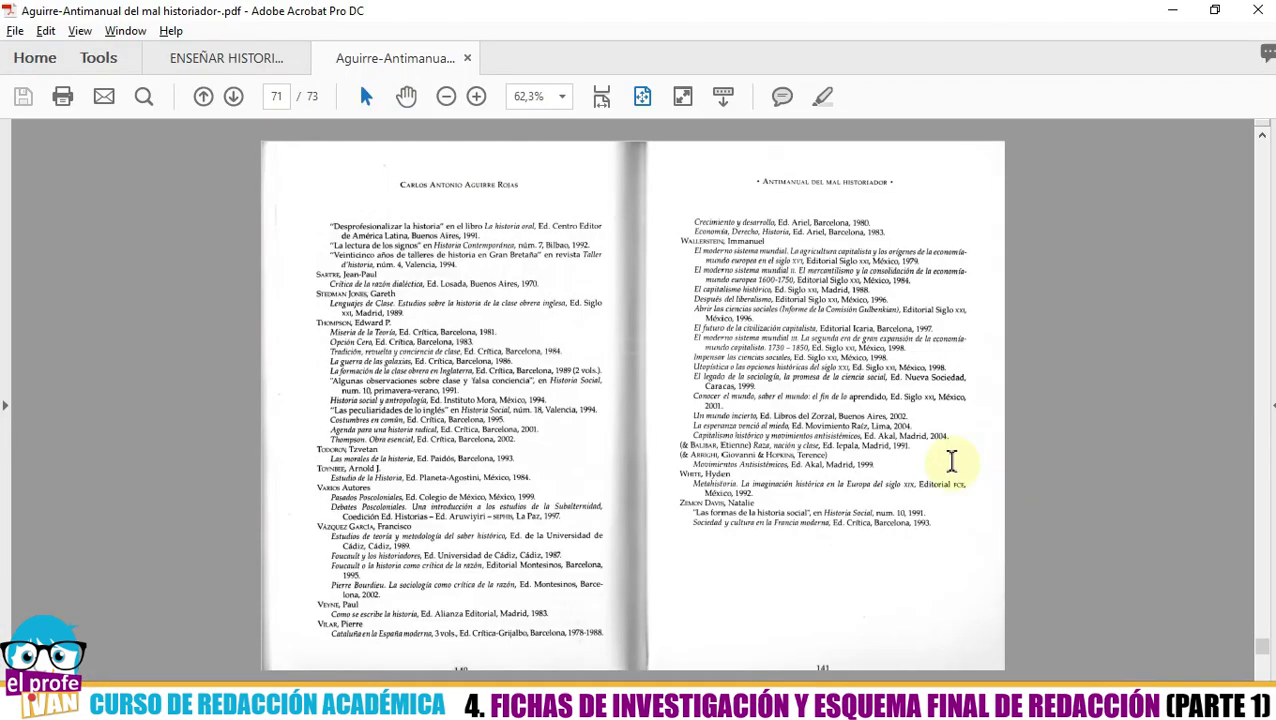
key(alt+Tab)
key(alt+Tab)
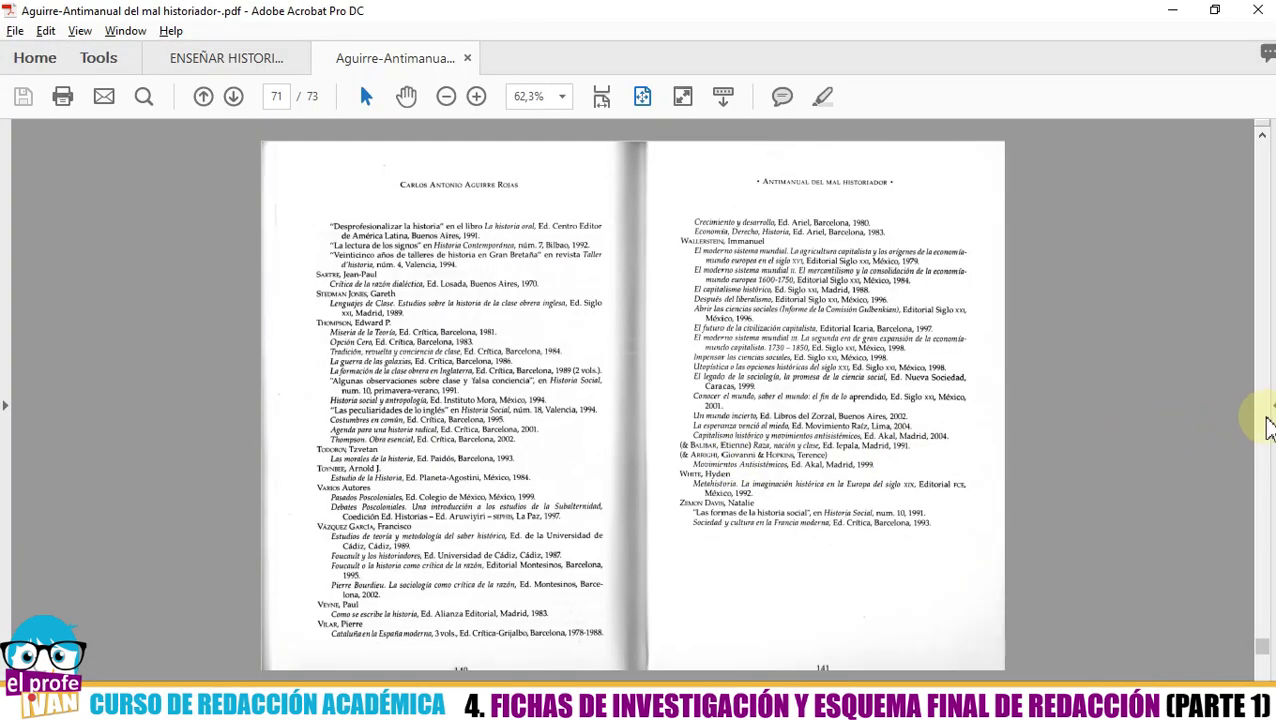
drag(1262, 650, 1266, 160)
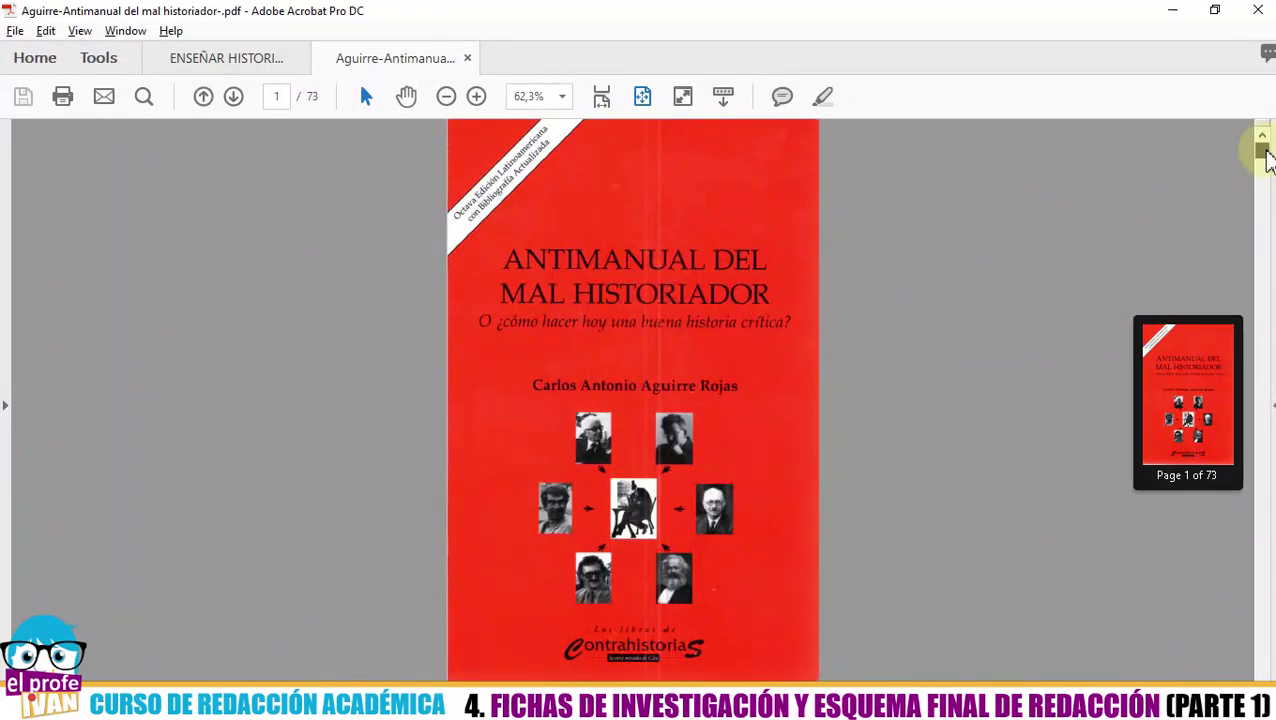
scroll(530, 248, down, 2)
scroll(522, 246, up, 3)
scroll(524, 247, up, 5)
scroll(524, 247, down, 1)
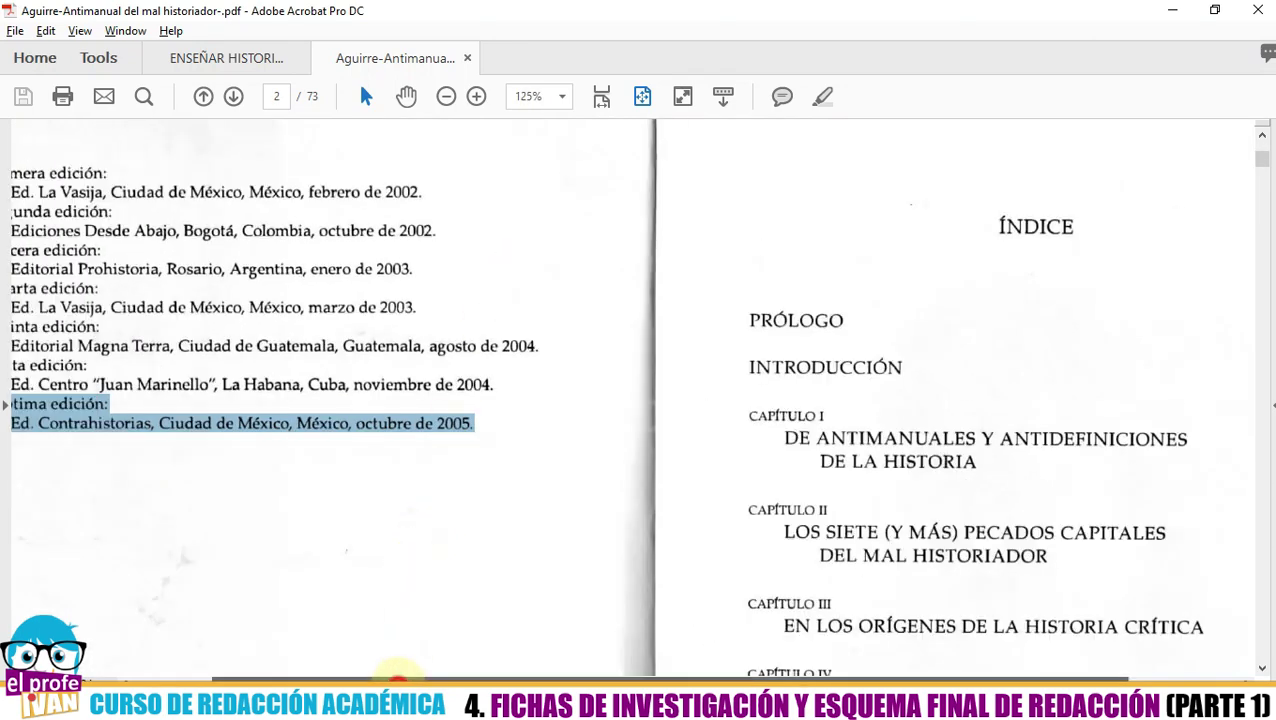
drag(397, 672, 290, 672)
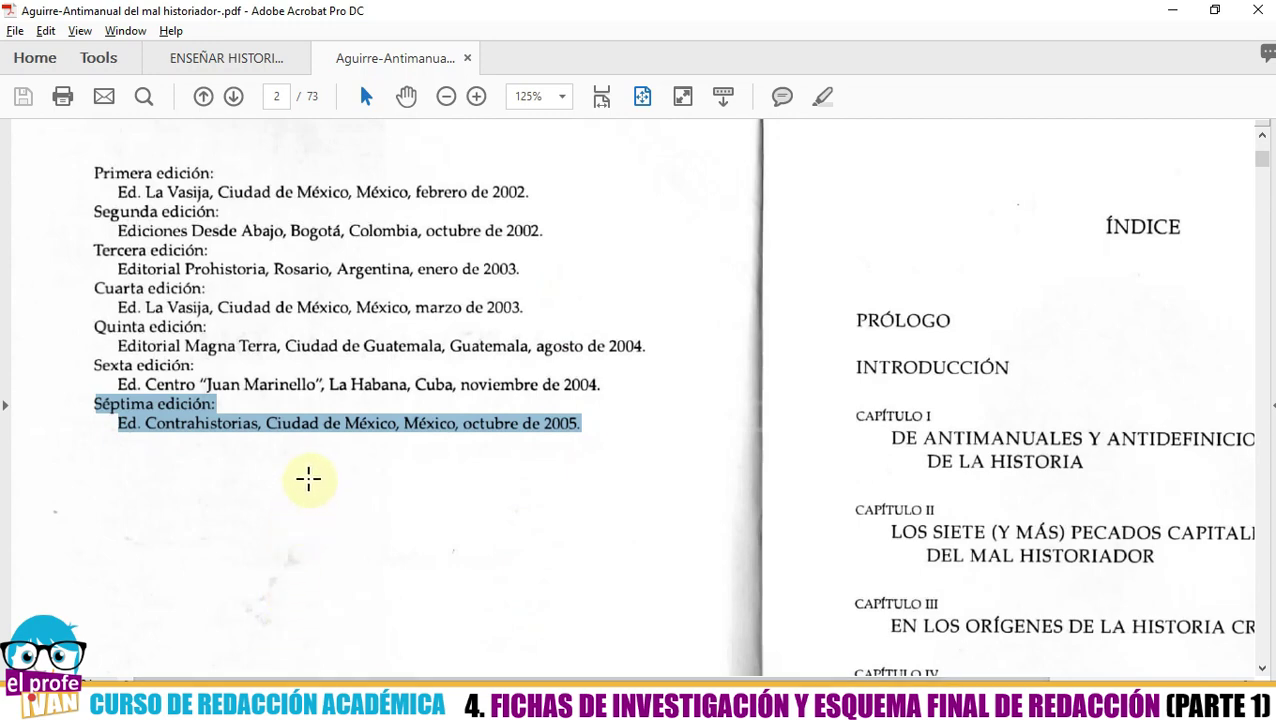
- Enter México as City and Séptima as Edition, leaving Editors empty
key(alt+Tab)
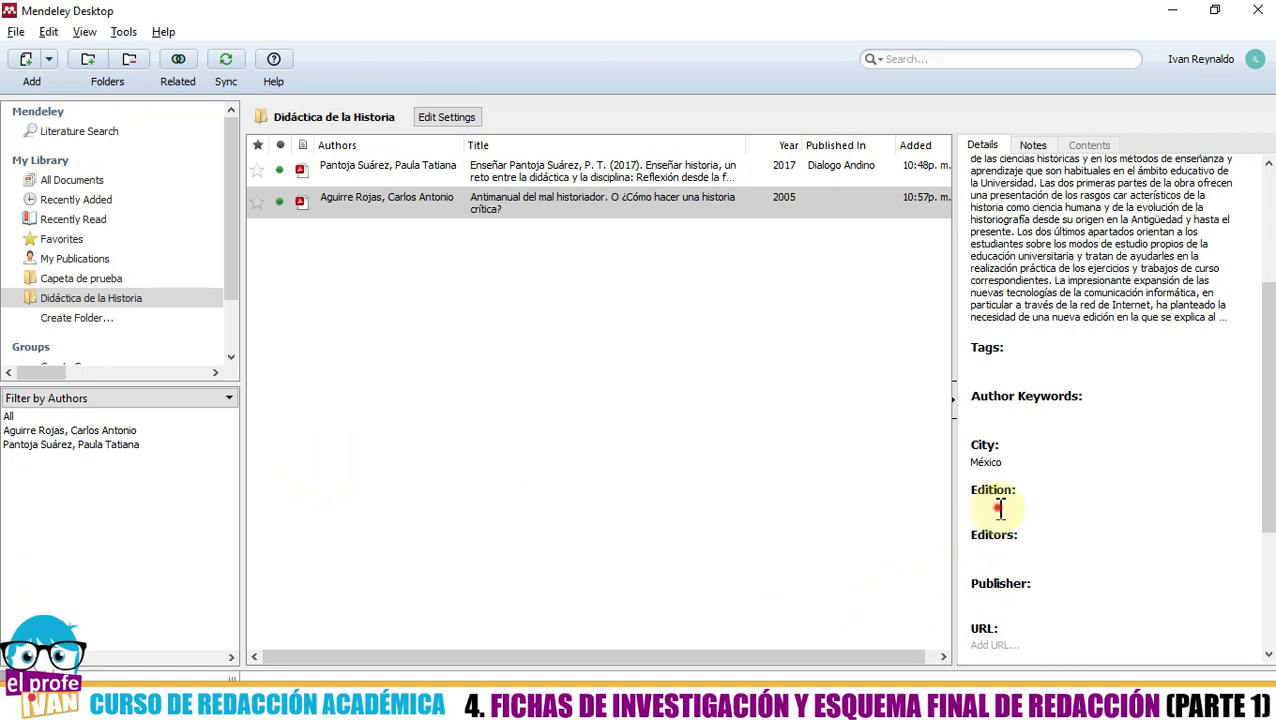
key(alt+Tab)
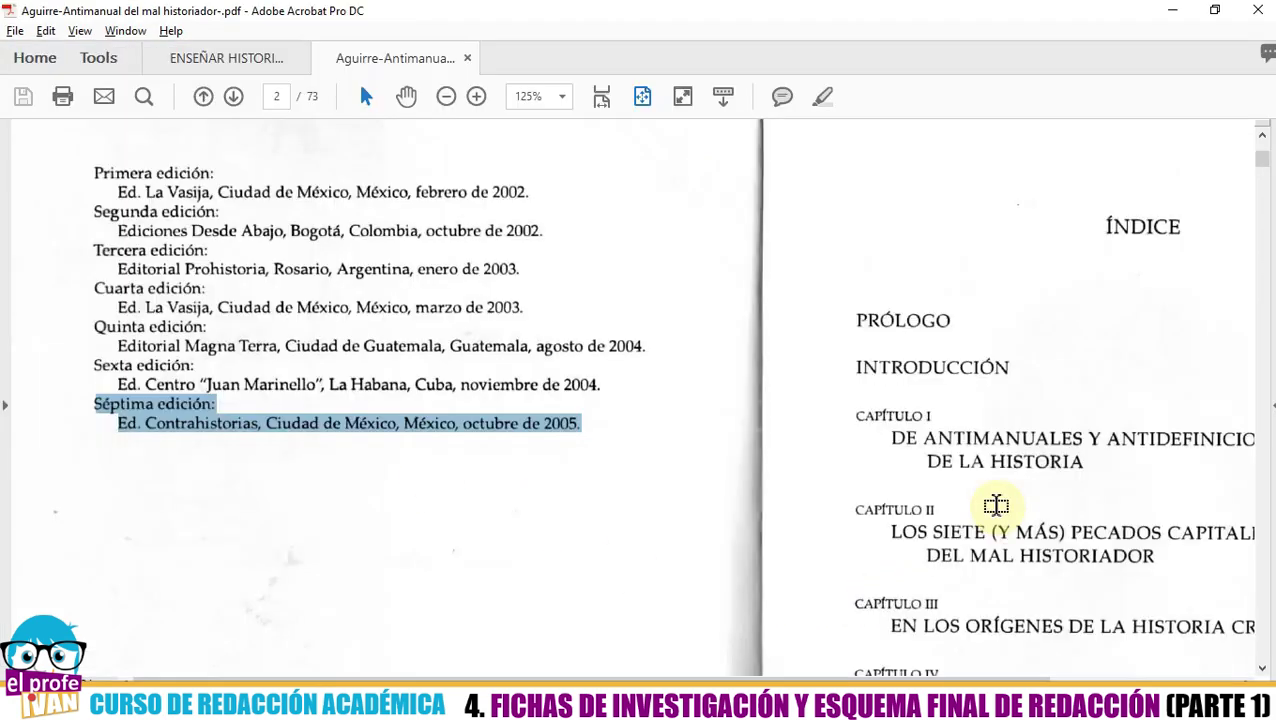
key(alt+Tab)
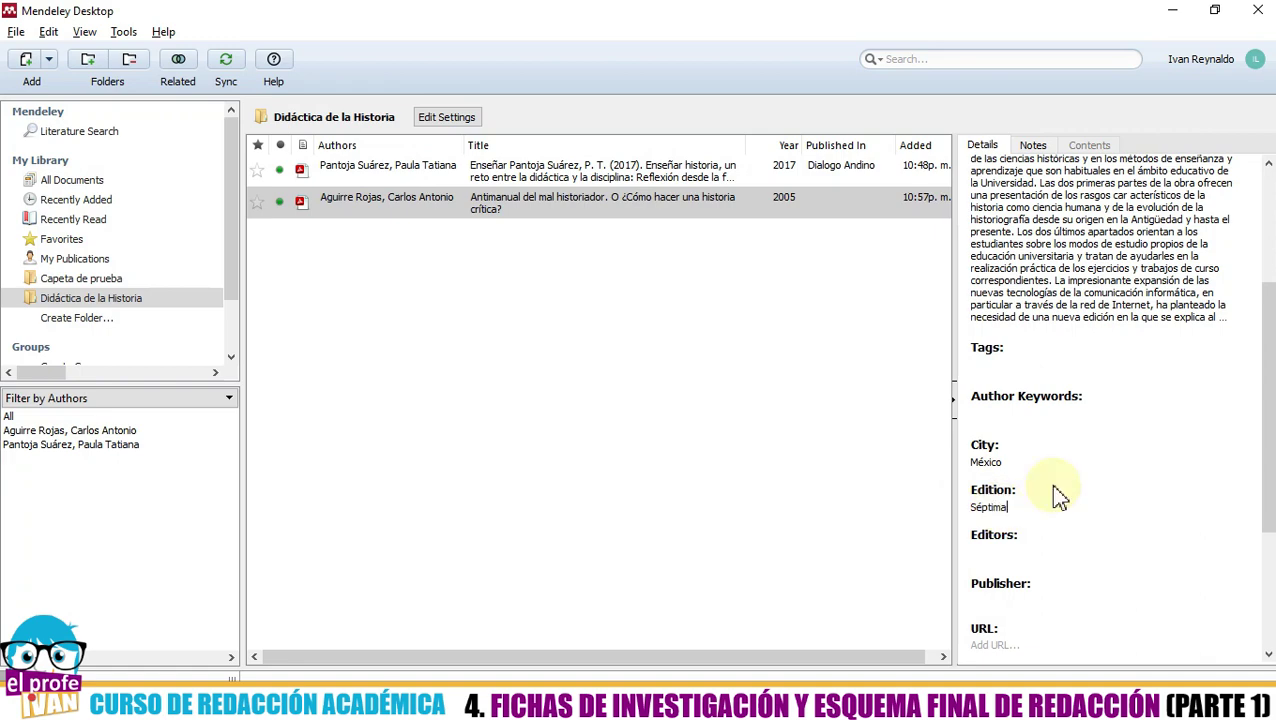
click(1036, 553)
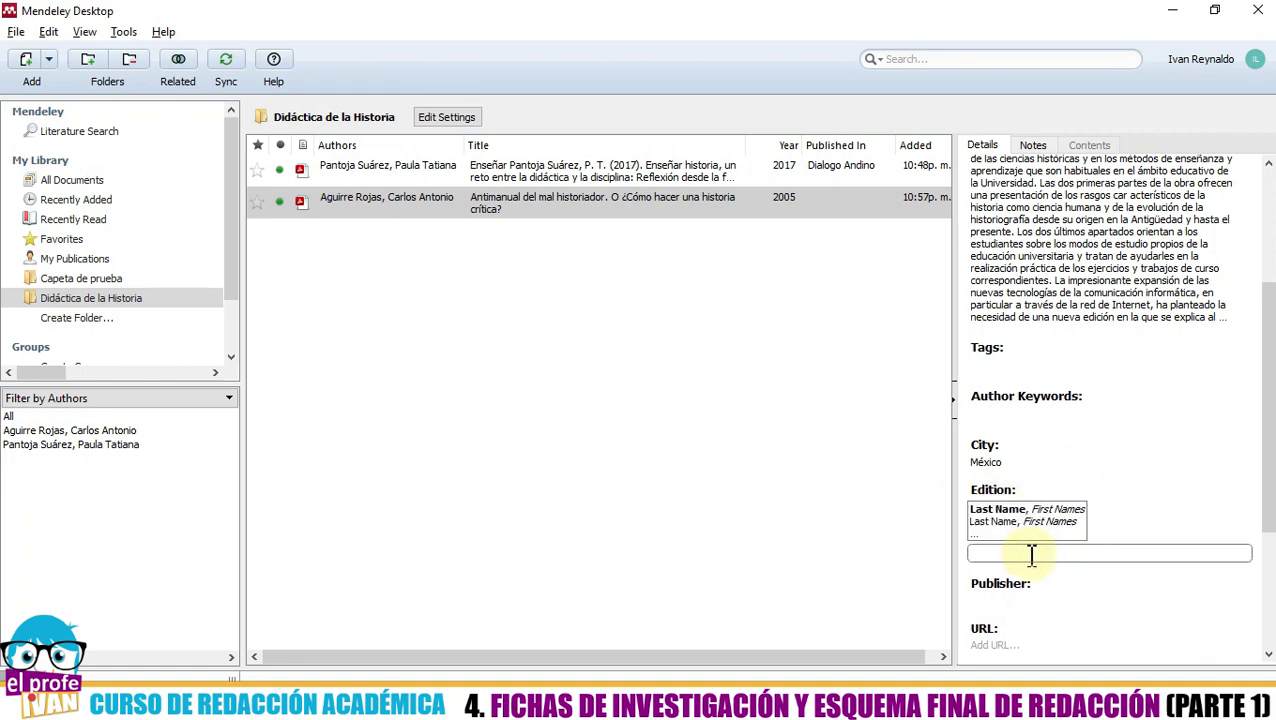
key(alt+Tab)
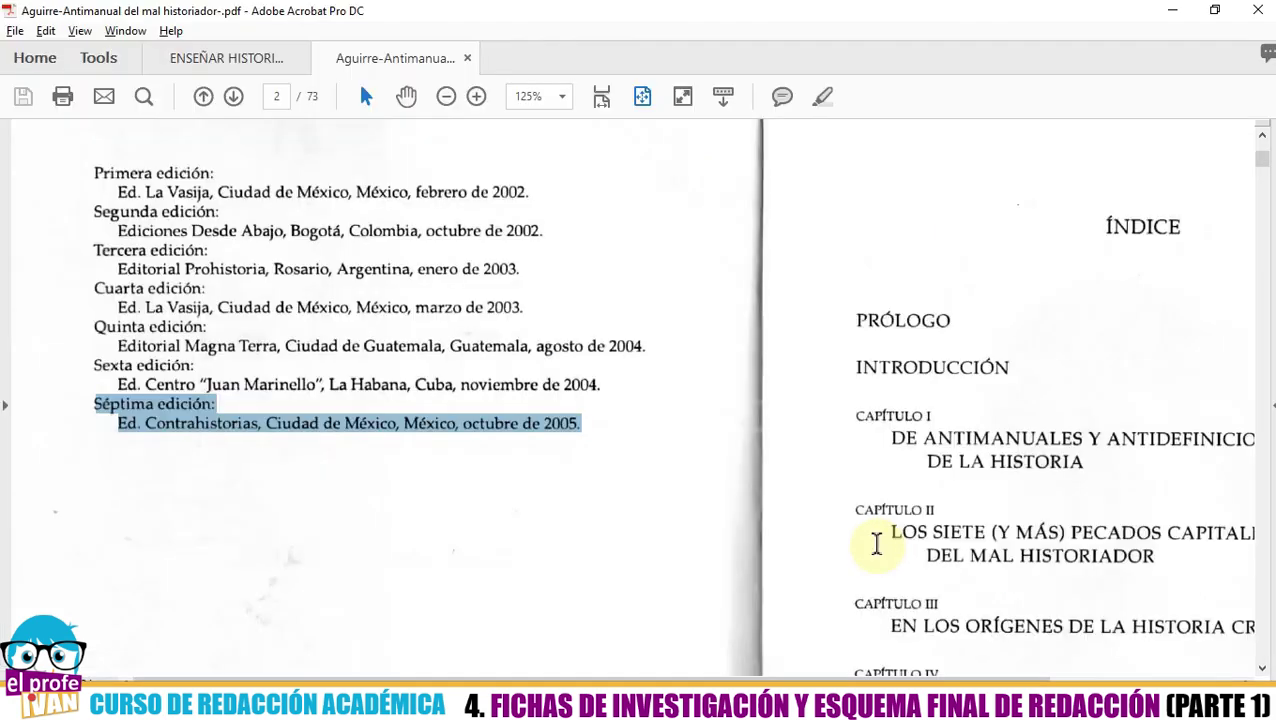
key(alt+Tab)
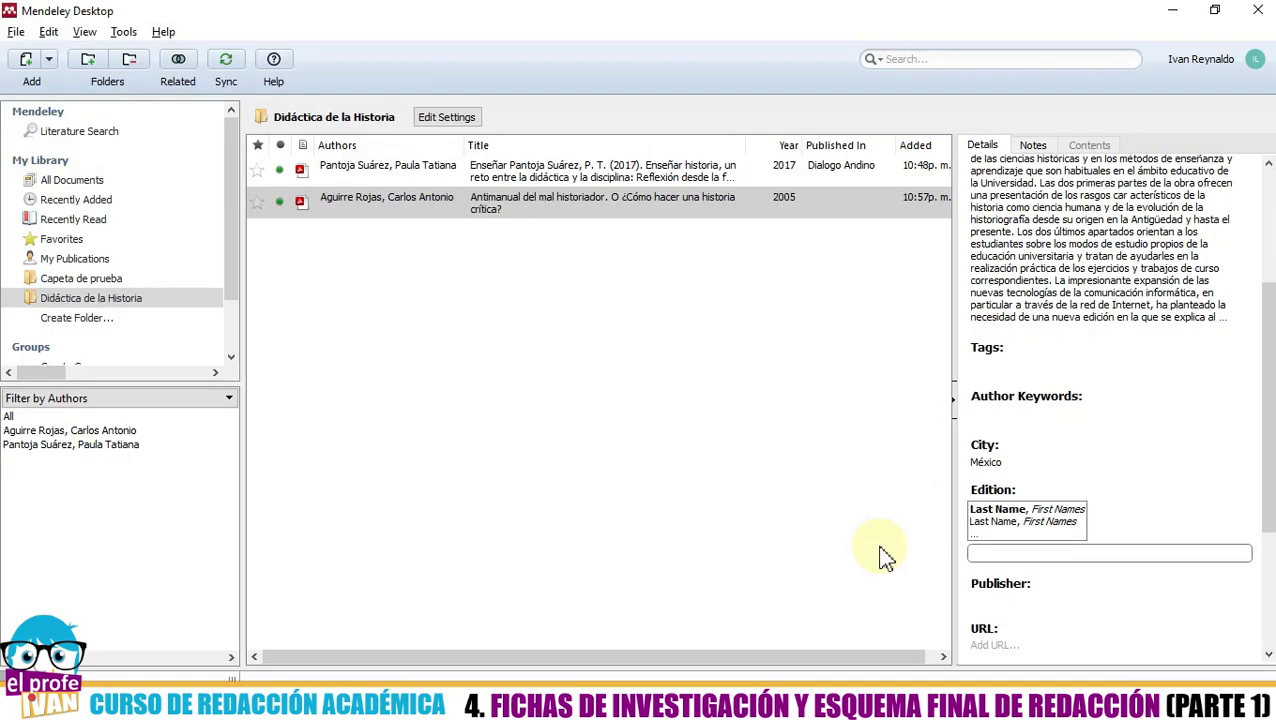
click(996, 600)
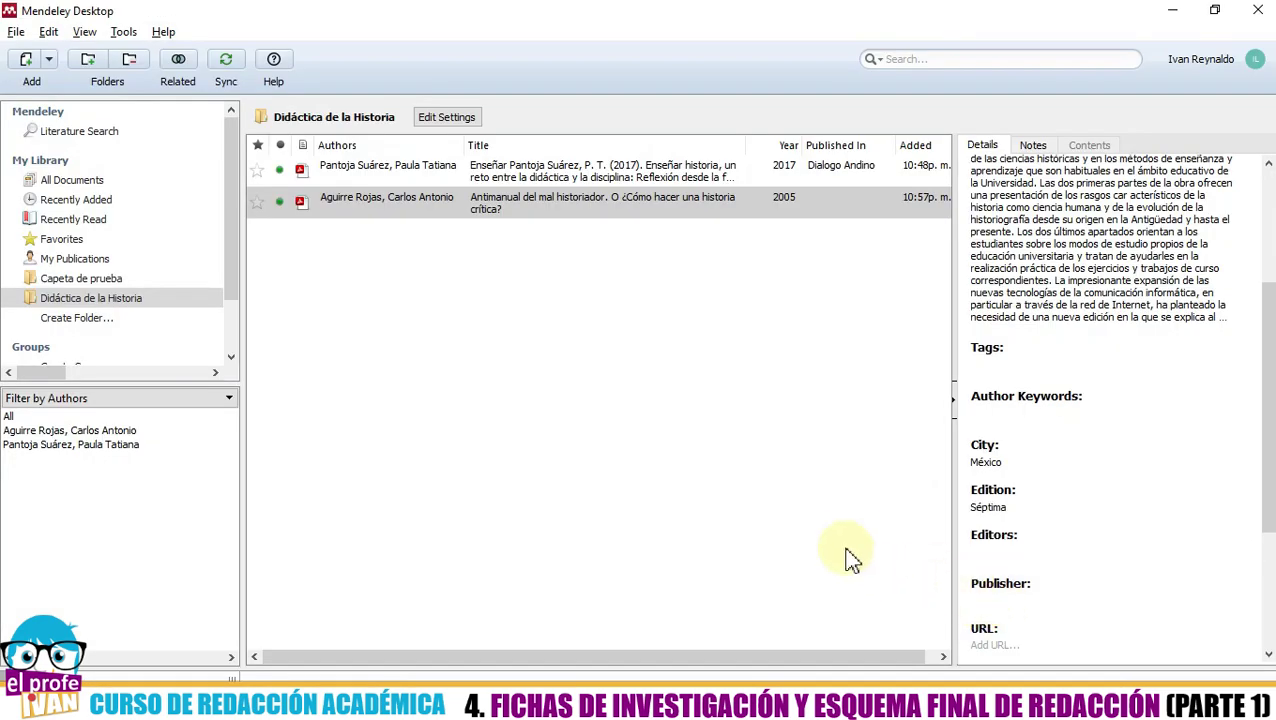
key(alt+Tab)
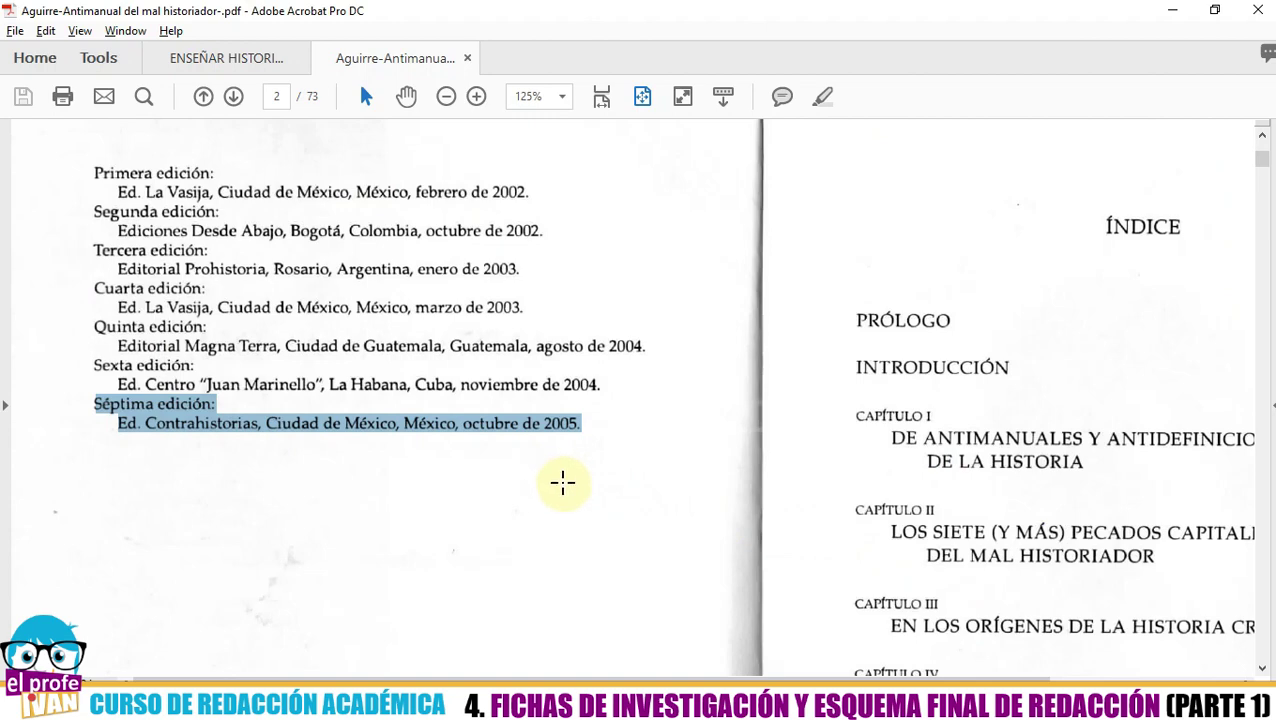
- Select and copy 'Contrahistorias' from the PDF's Séptima edición line
scroll(562, 483, down, 5)
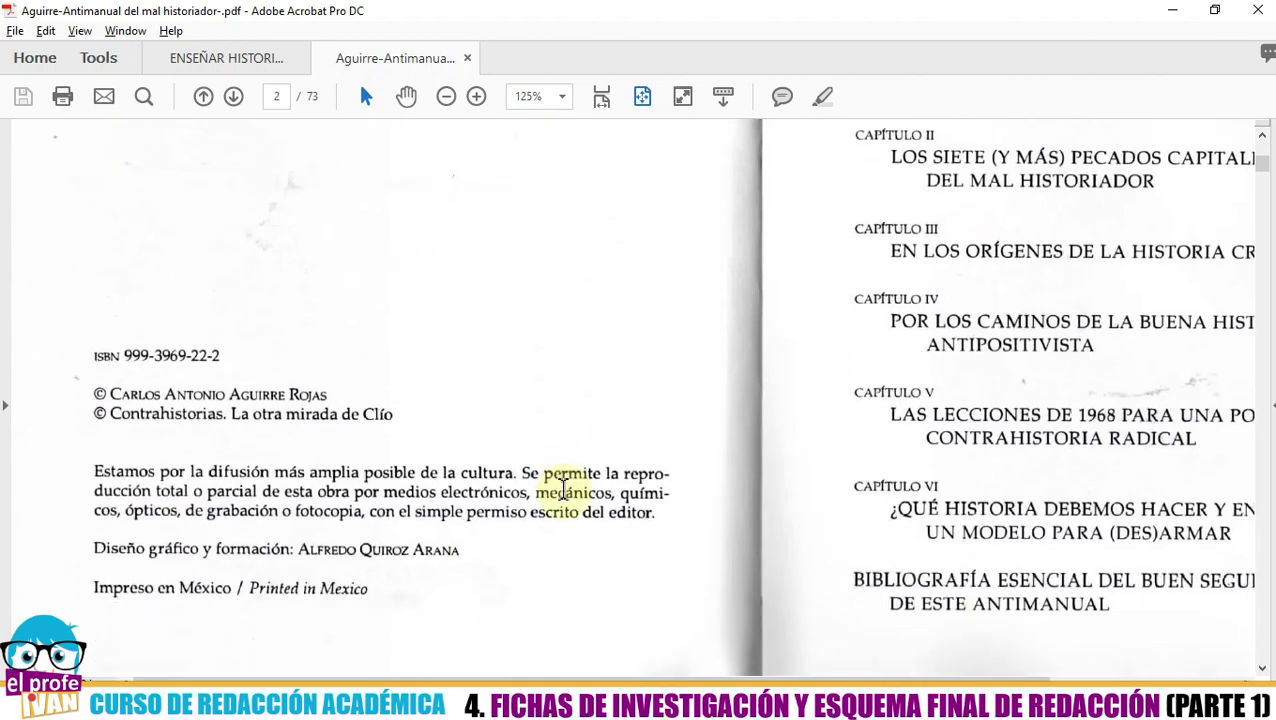
scroll(562, 487, up, 1)
scroll(562, 487, down, 5)
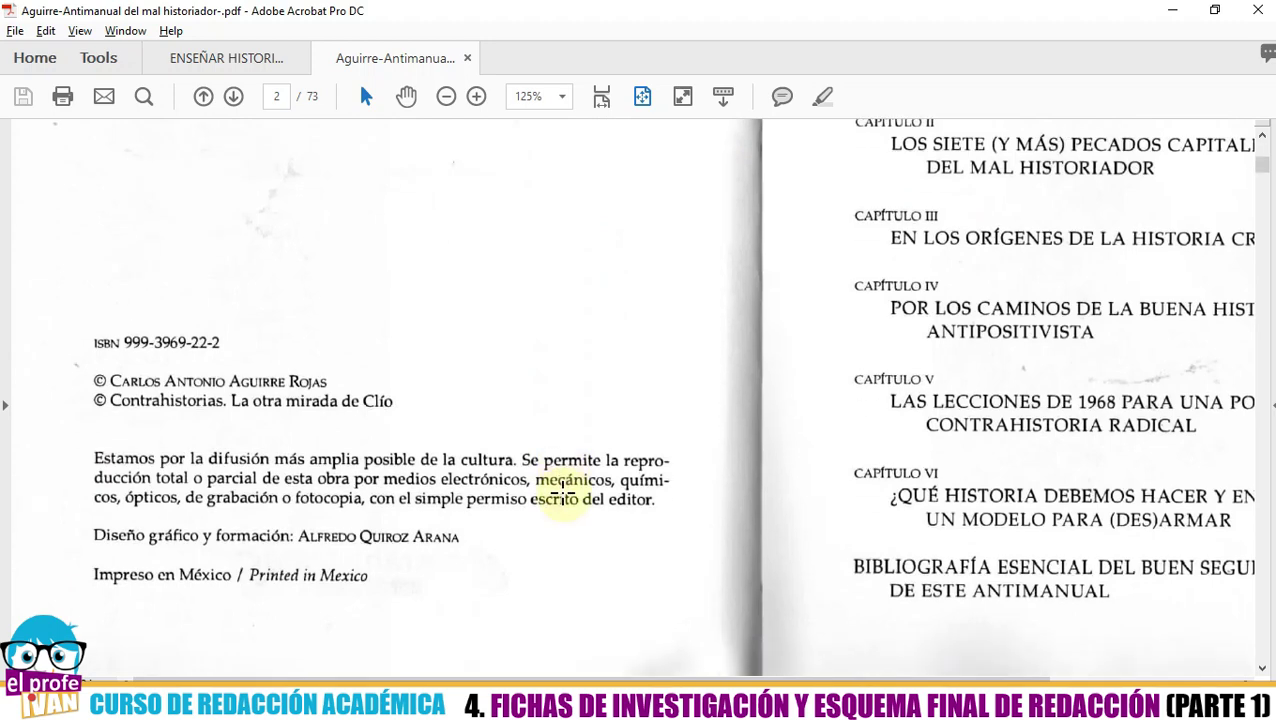
scroll(563, 490, up, 7)
scroll(564, 491, up, 3)
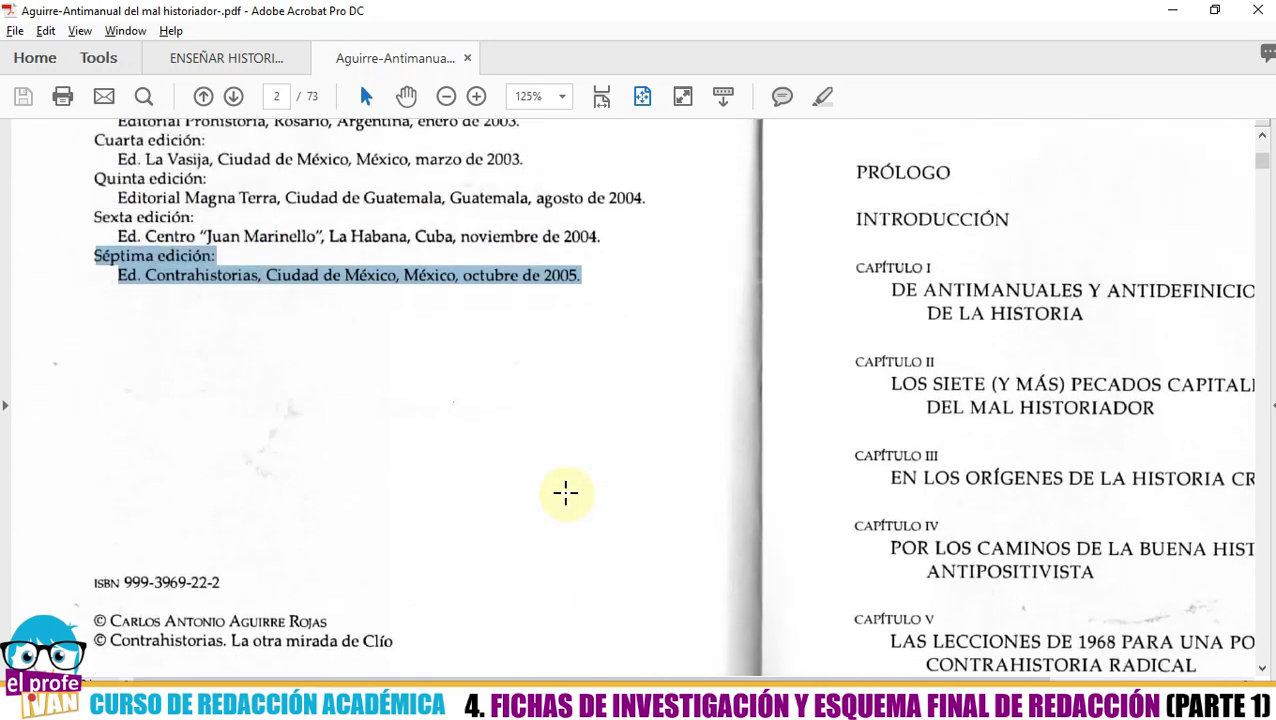
click(165, 318)
drag(150, 295, 262, 290)
key(ctrl+c)
- Paste Contrahistorias into the Antimanual's Publisher field and review the details
key(alt+Tab)
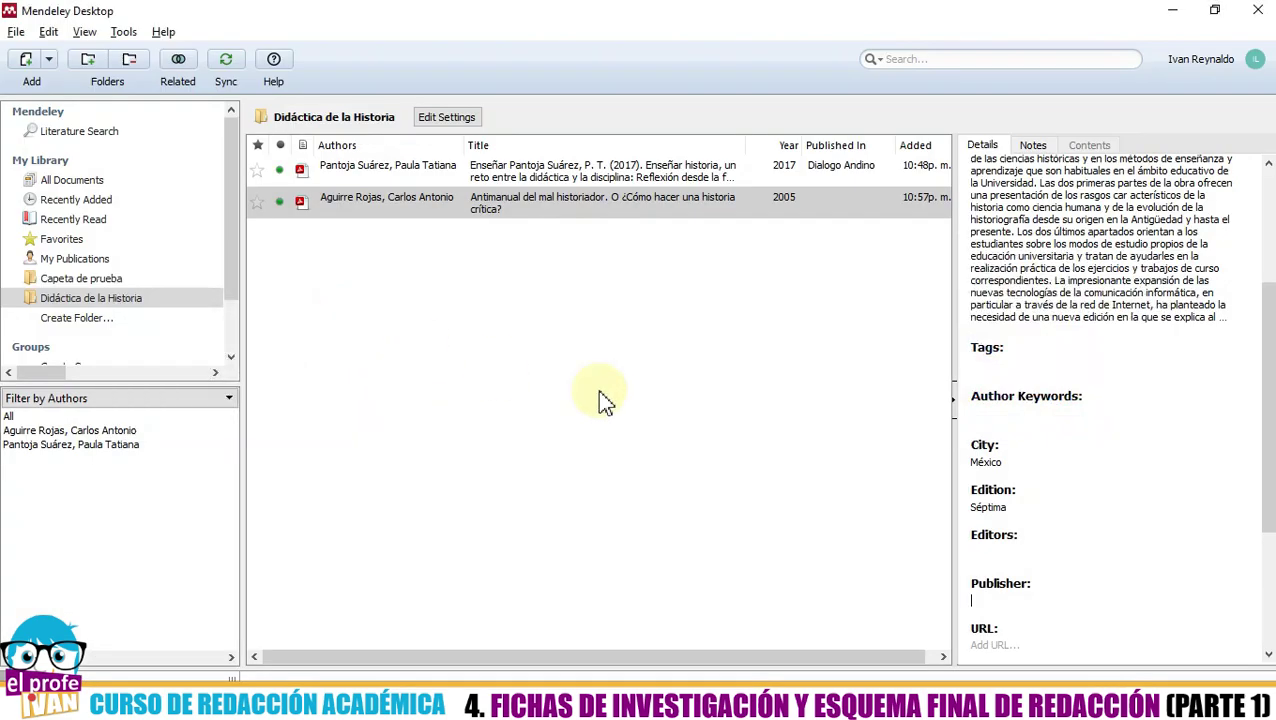
click(996, 600)
key(ctrl+v)
scroll(1085, 561, down, 1)
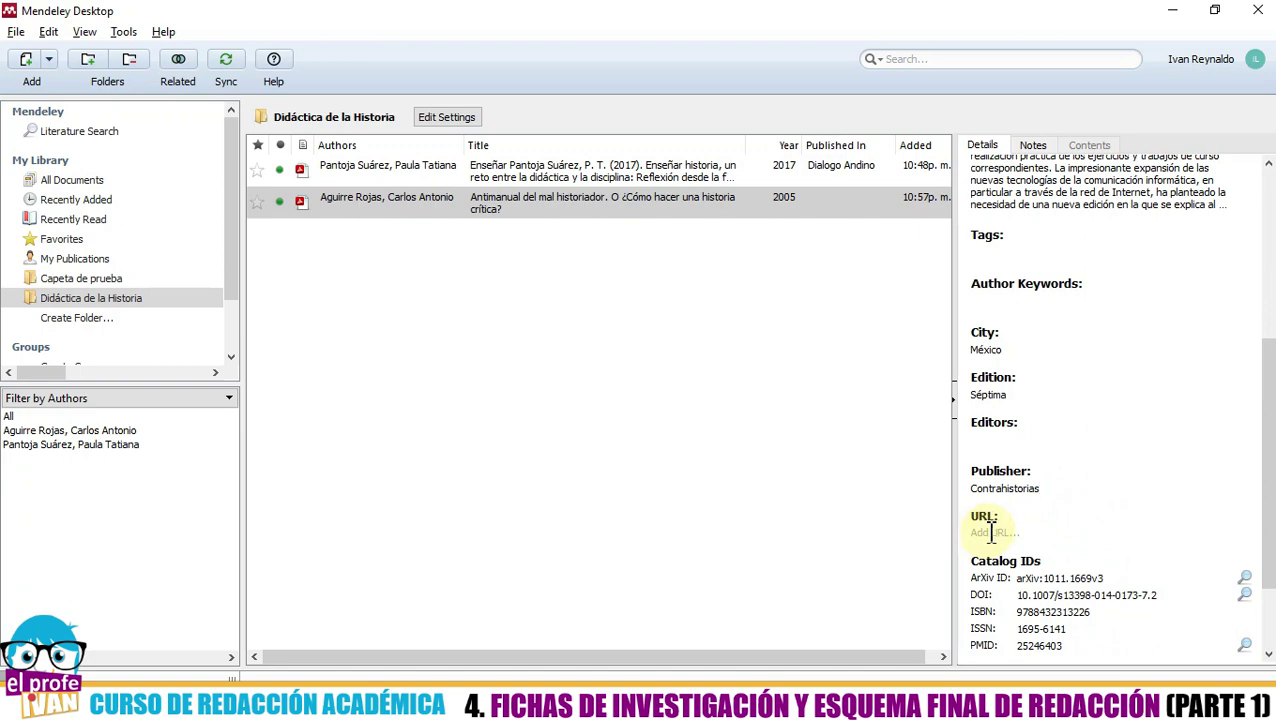
scroll(1080, 512, down, 1)
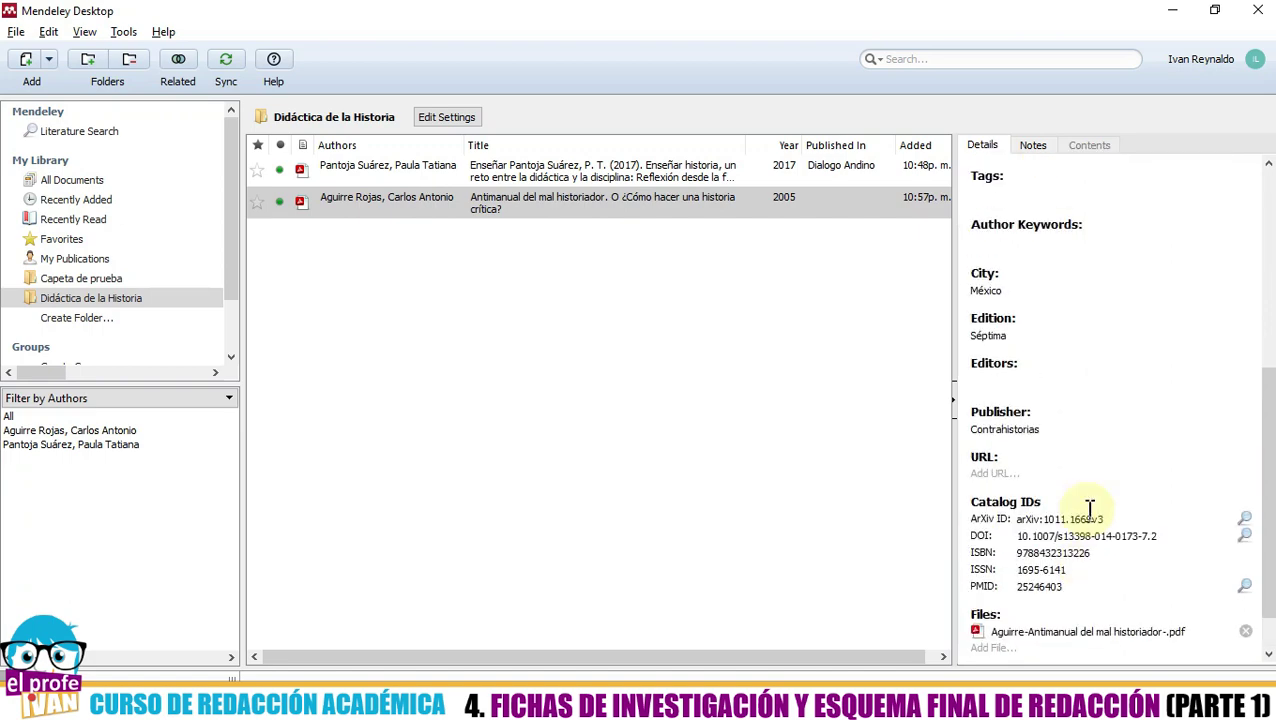
scroll(1090, 510, up, 3)
scroll(1077, 521, down, 1)
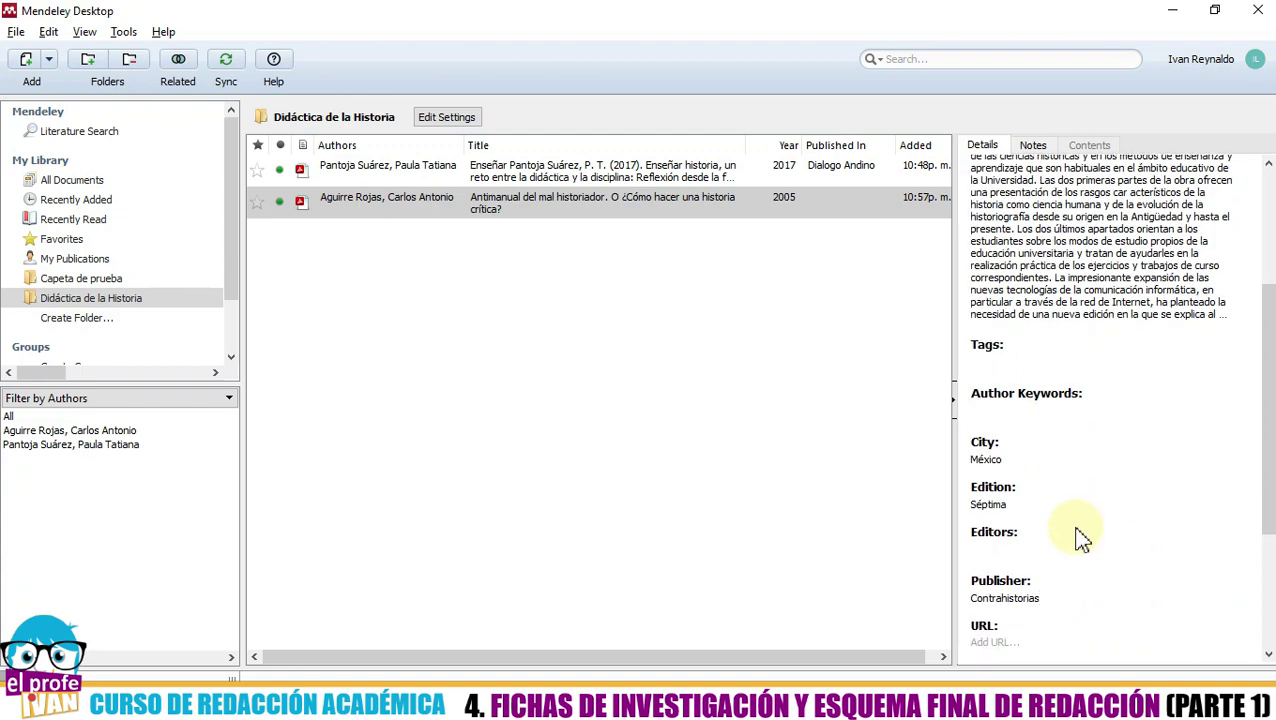
scroll(1078, 540, up, 3)
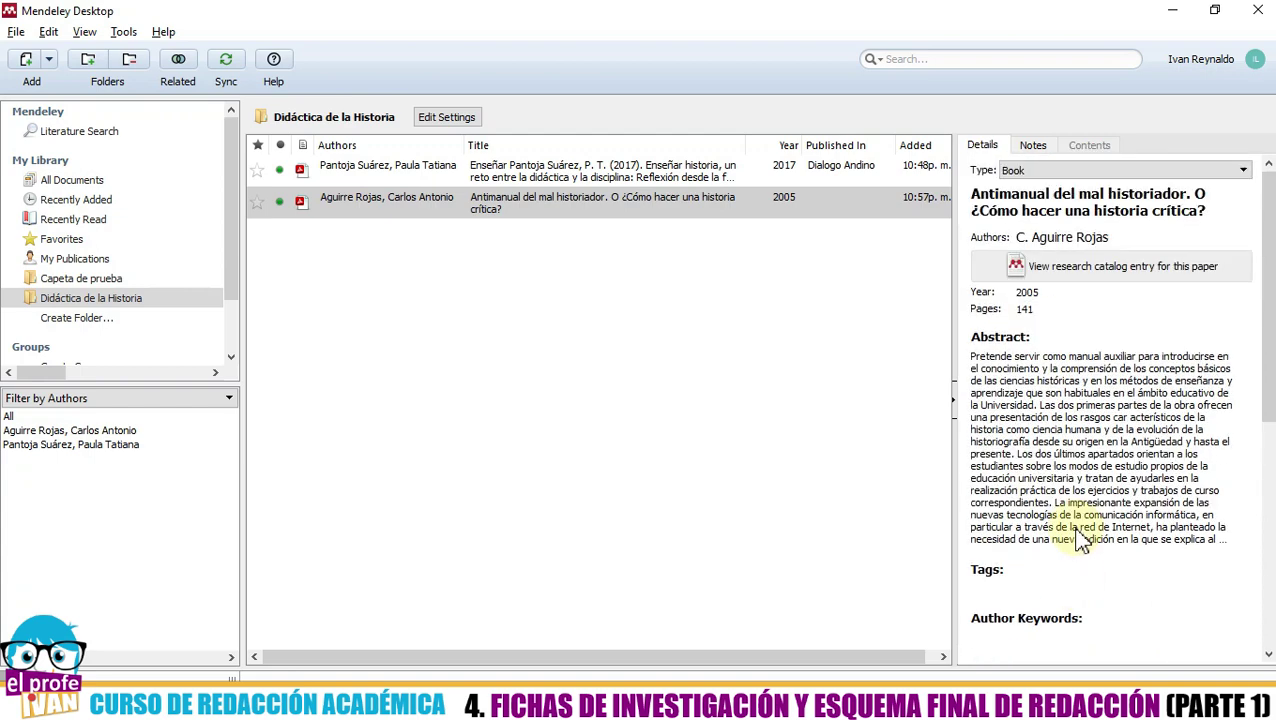
- Review the Antimanual abstract, then deselect the book so the details pane is empty
click(1080, 540)
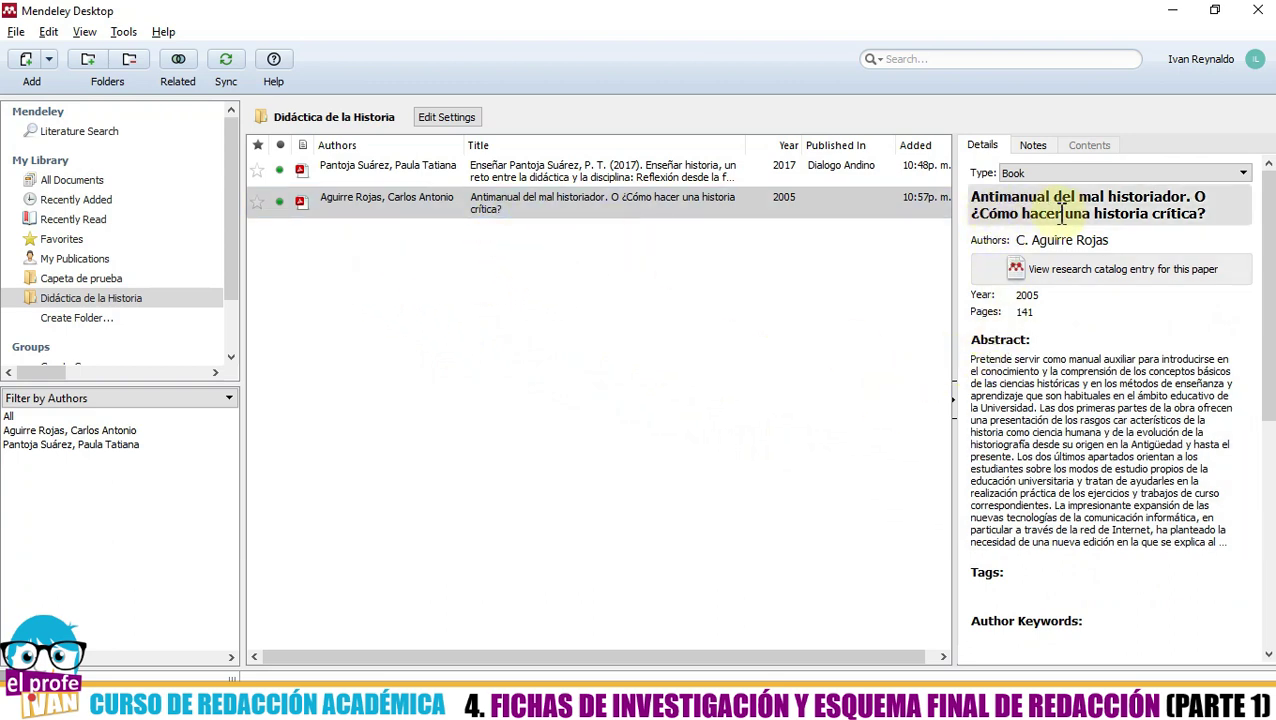
scroll(1150, 352, down, 5)
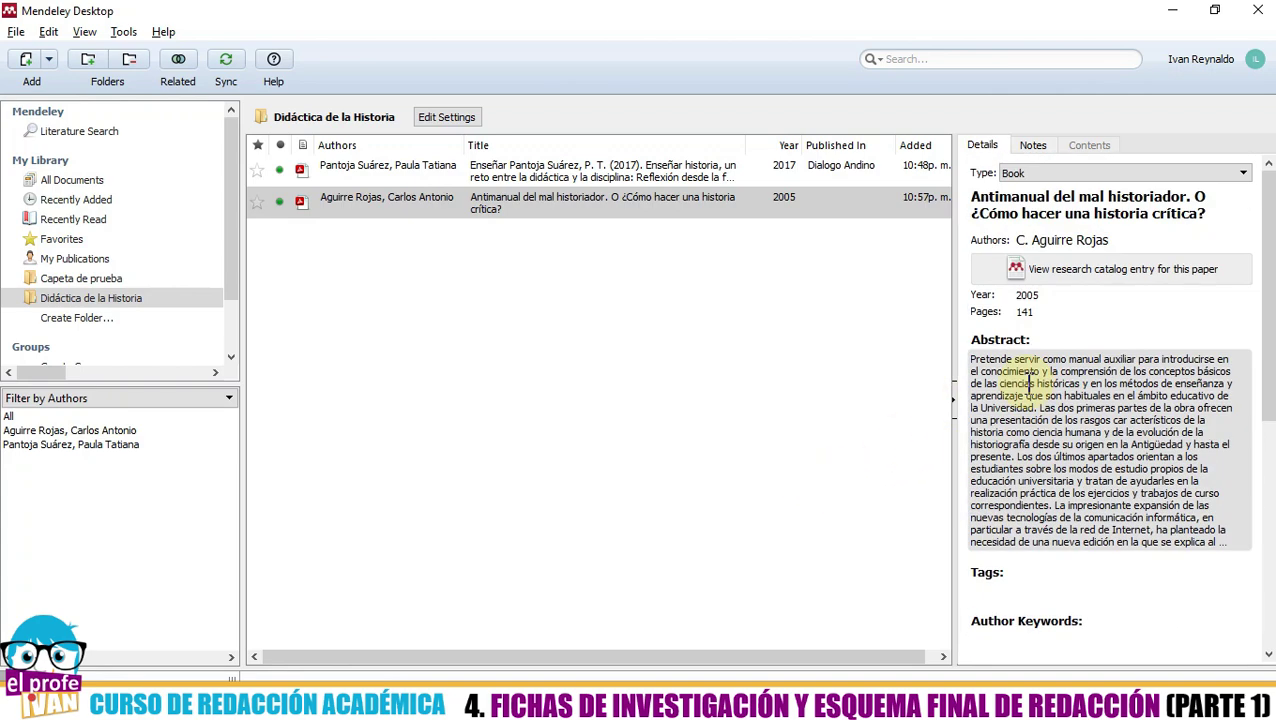
click(482, 350)
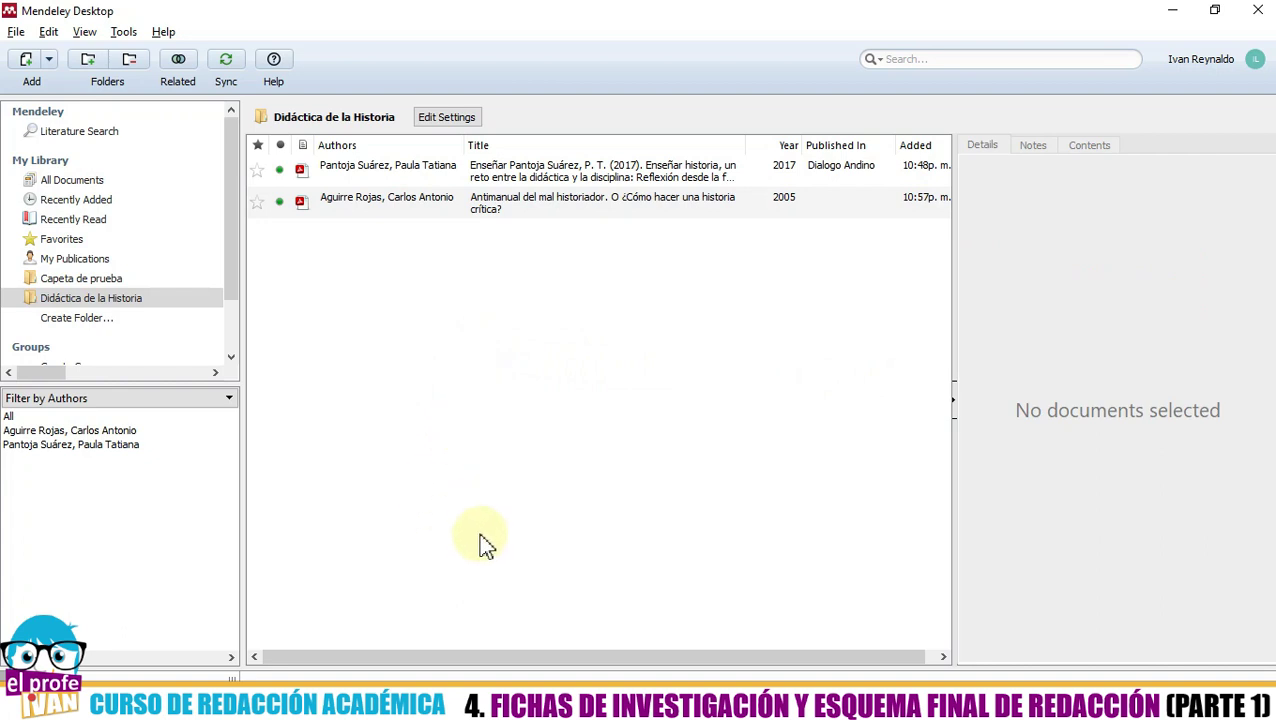
mouse_move(329, 705)
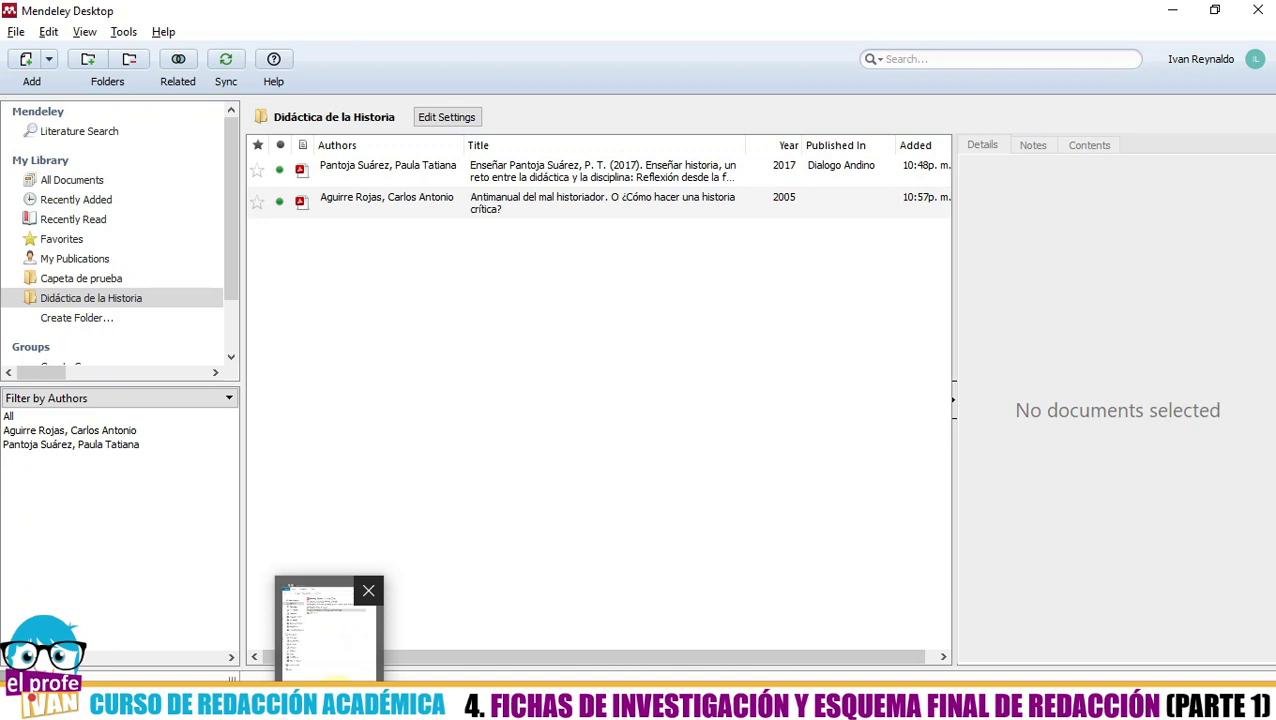
- Drag the infographics thesis PDF from Escritorio into the Didáctica de la Historia list and select it
click(329, 705)
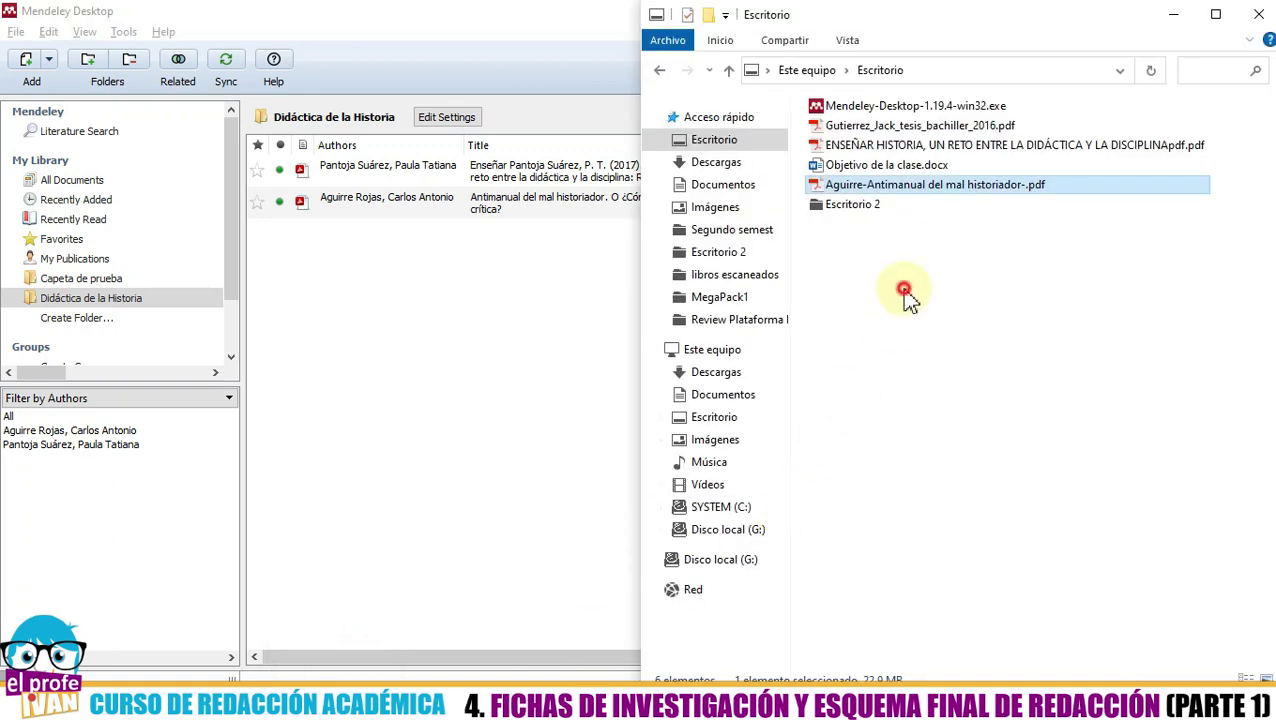
drag(849, 127, 363, 386)
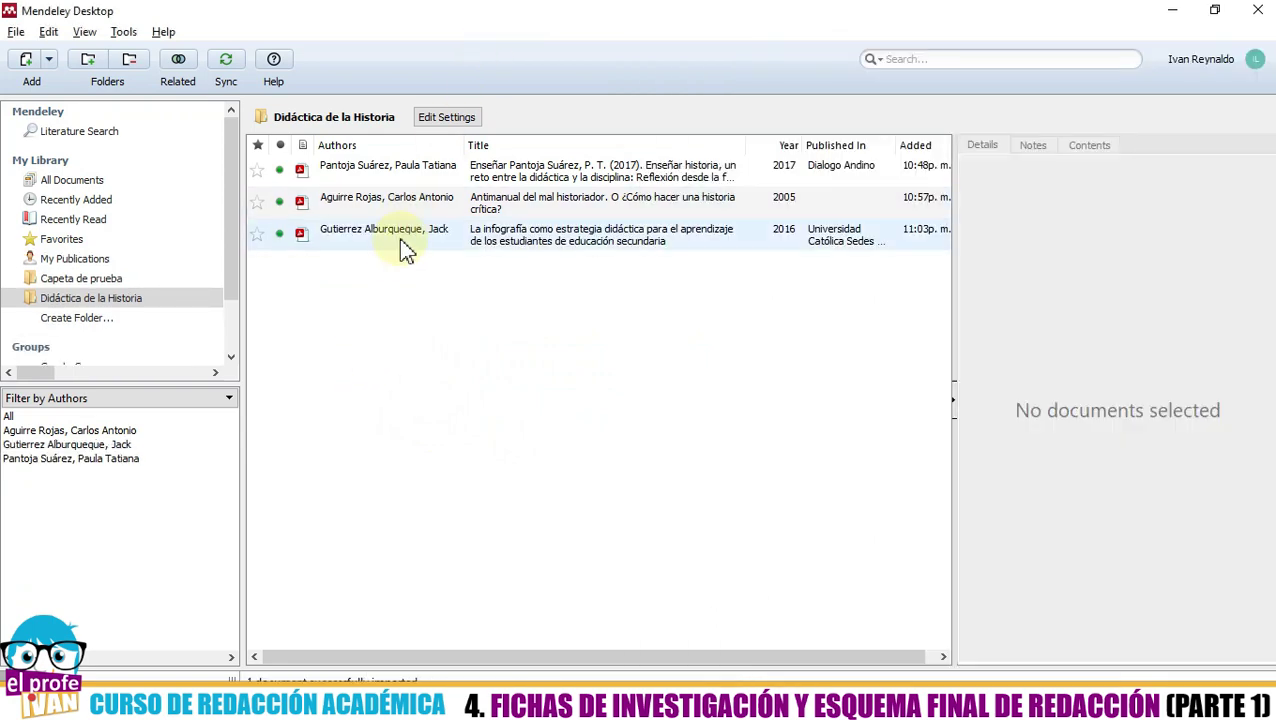
click(402, 252)
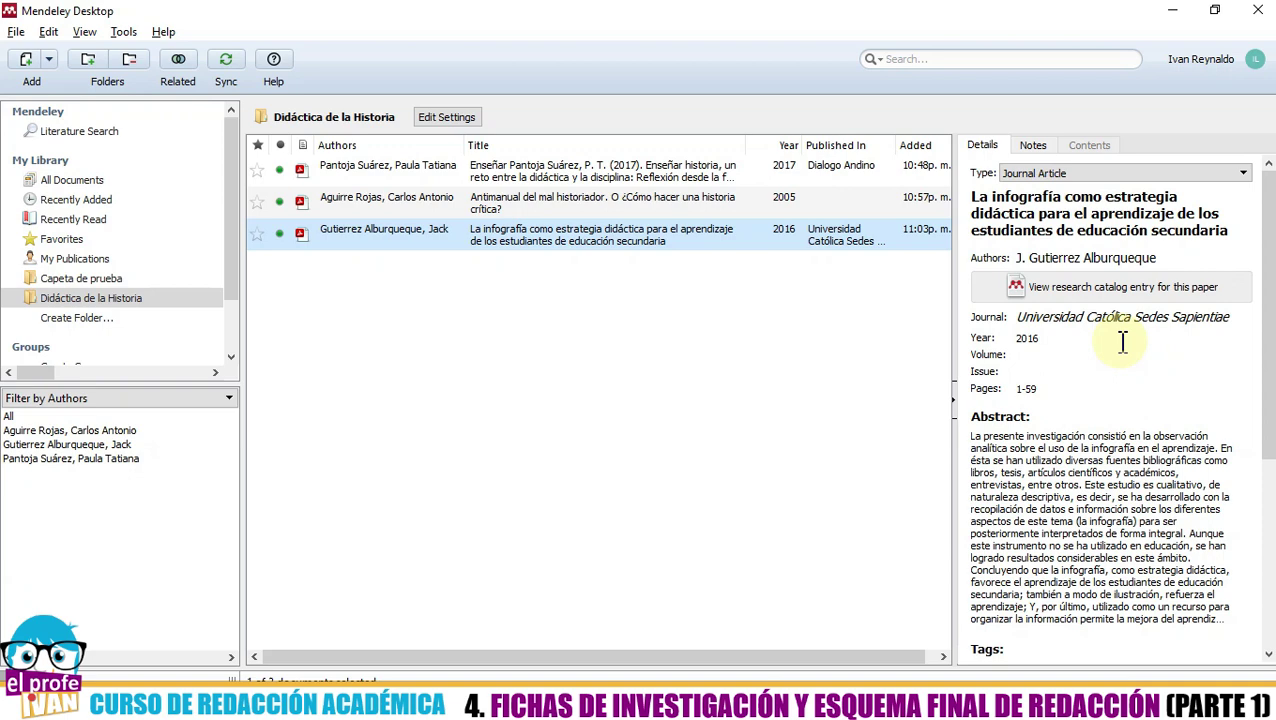
key(alt+Tab)
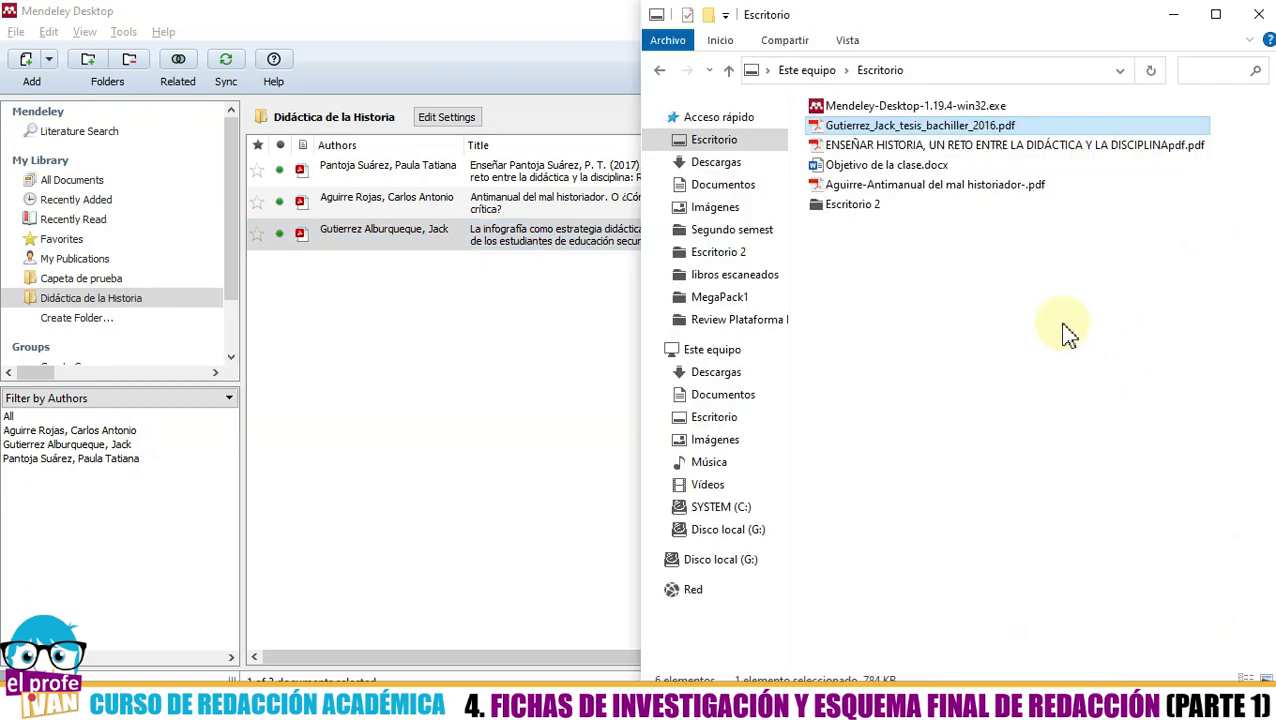
- Open the infografía thesis PDF to check its title page
key(alt+Tab)
key(alt+Tab)
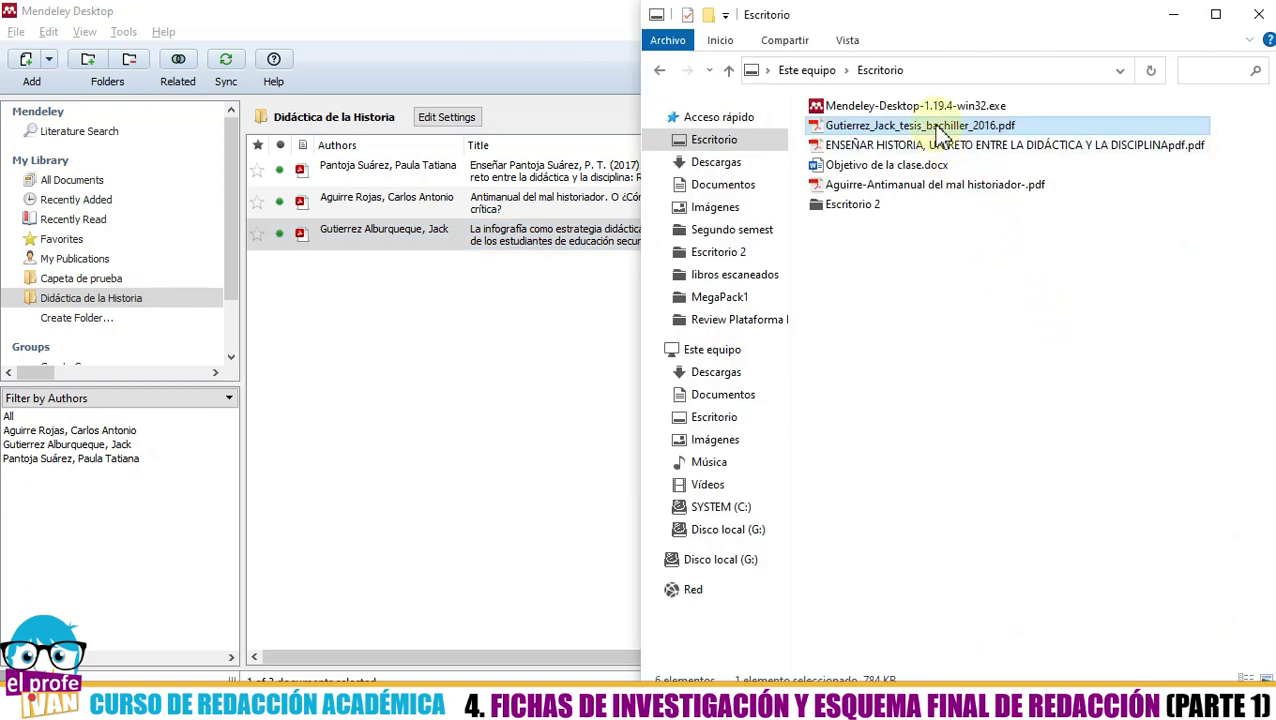
double_click(937, 128)
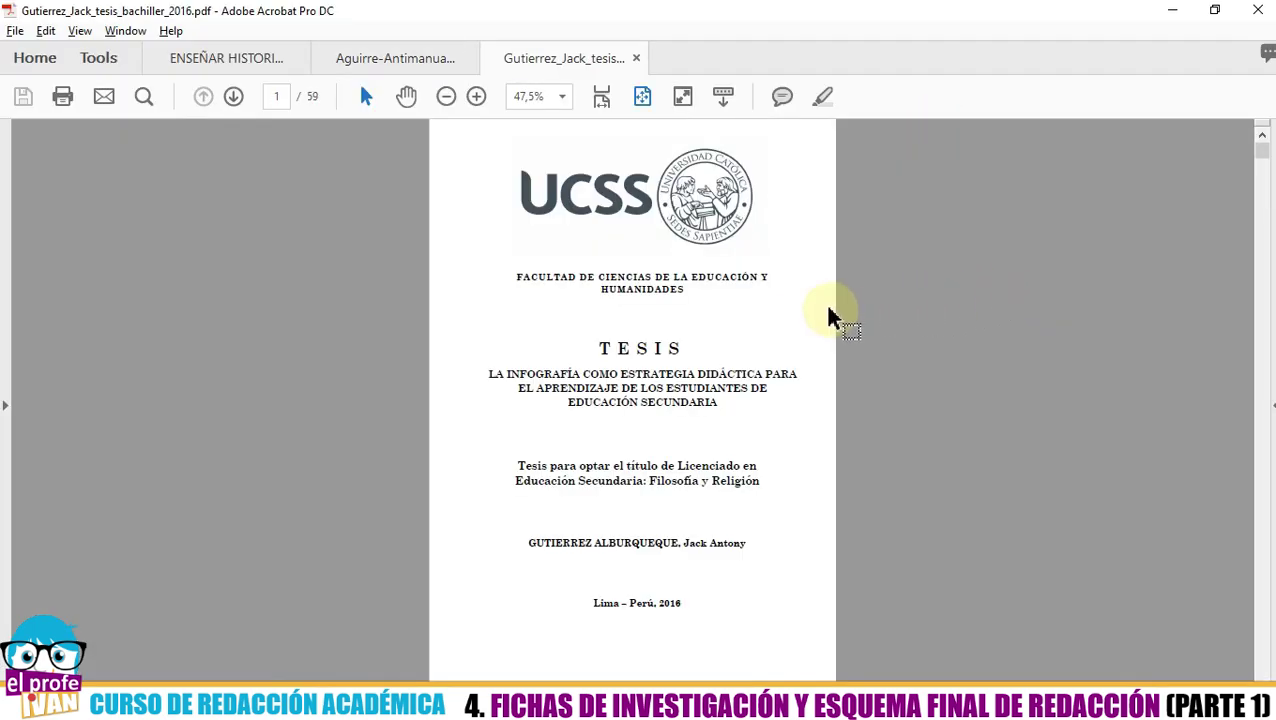
scroll(828, 312, up, 5)
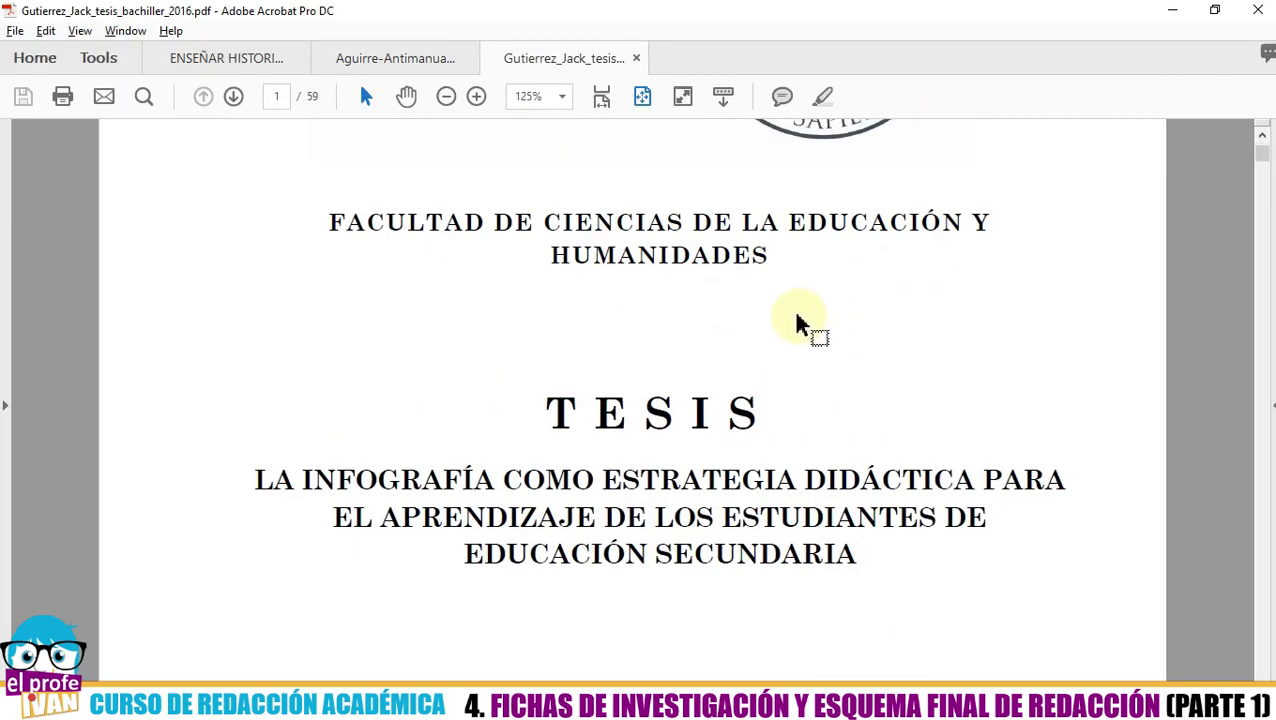
key(alt+Tab)
key(alt+Tab)
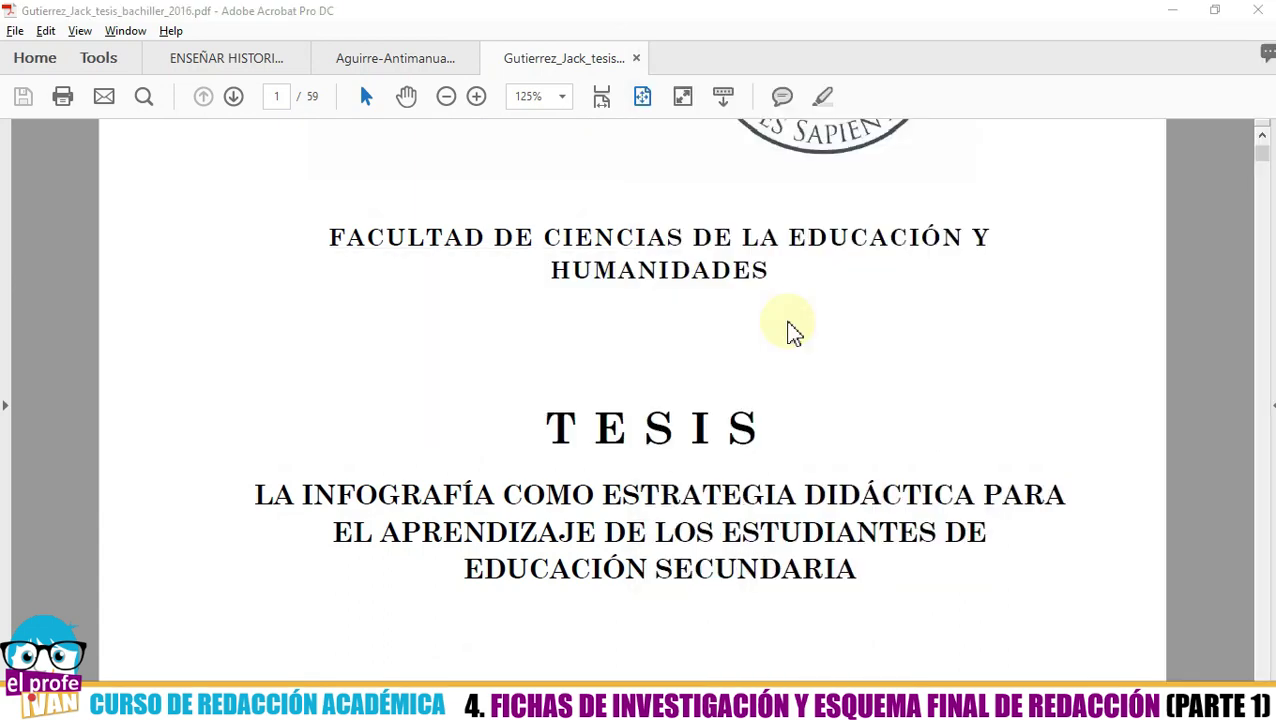
key(alt+Tab)
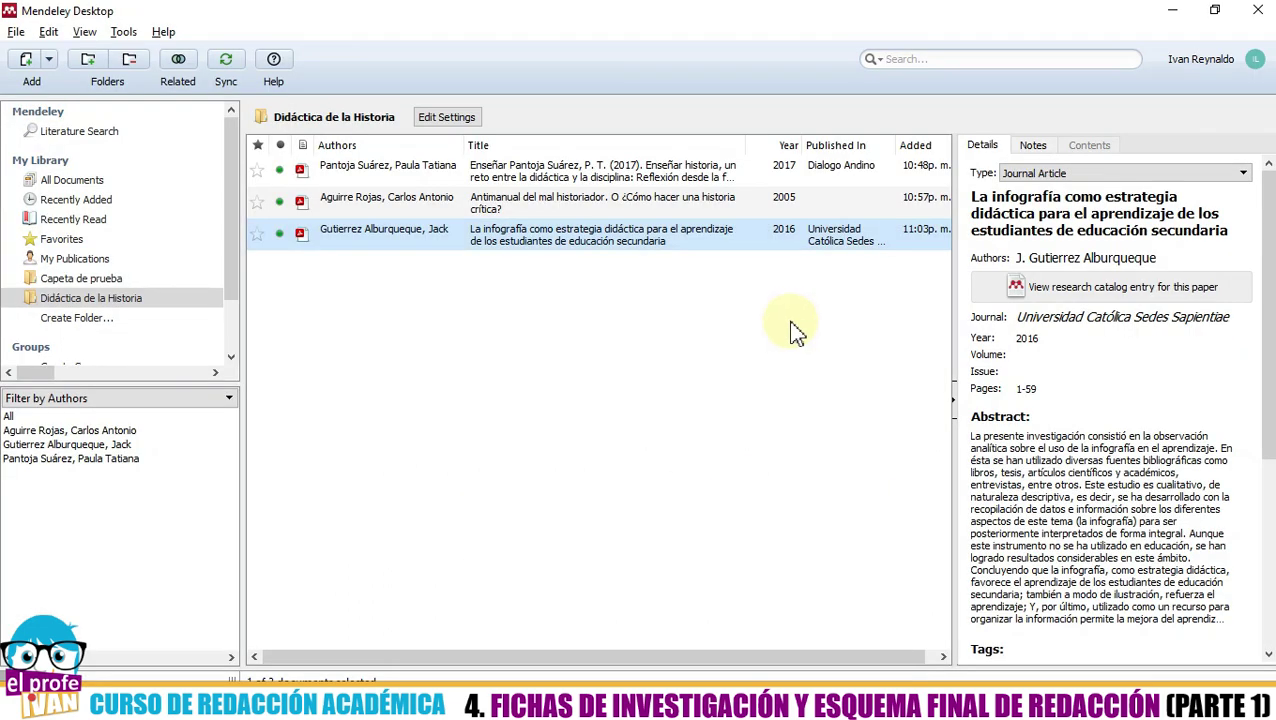
- Change the thesis entry's reference type from Journal Article to Thesis
click(1042, 175)
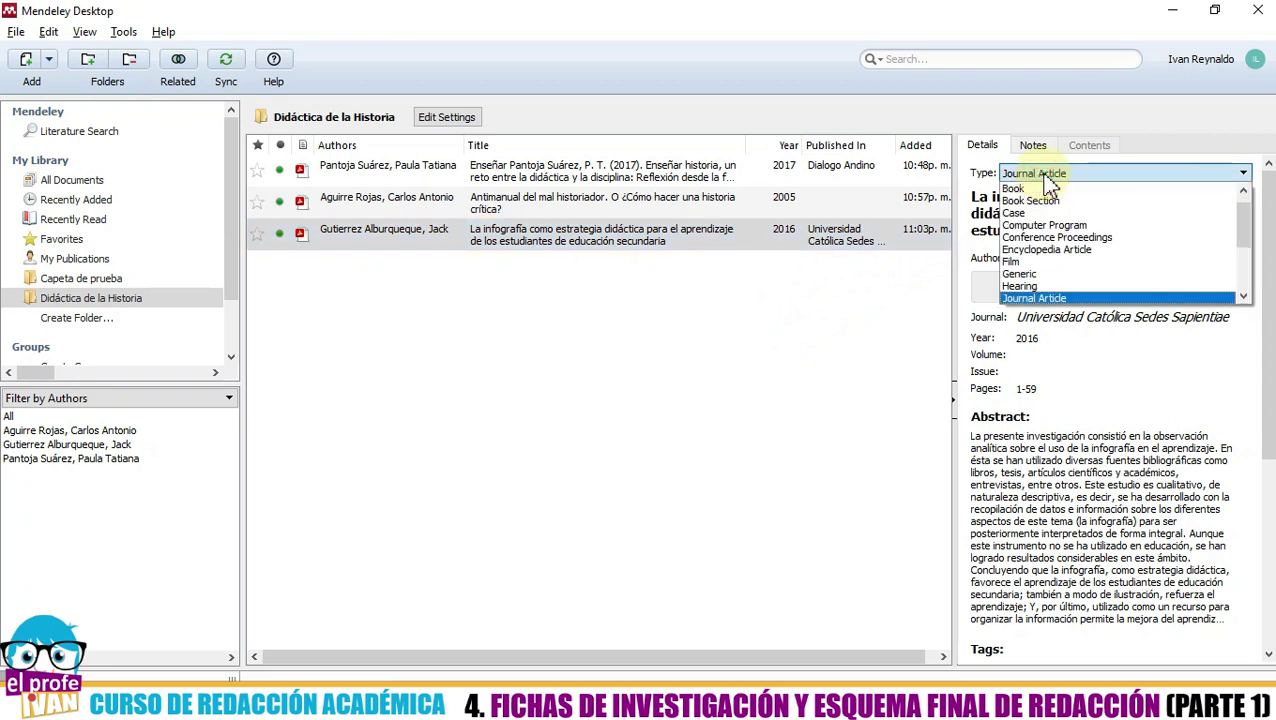
drag(1245, 218, 1247, 272)
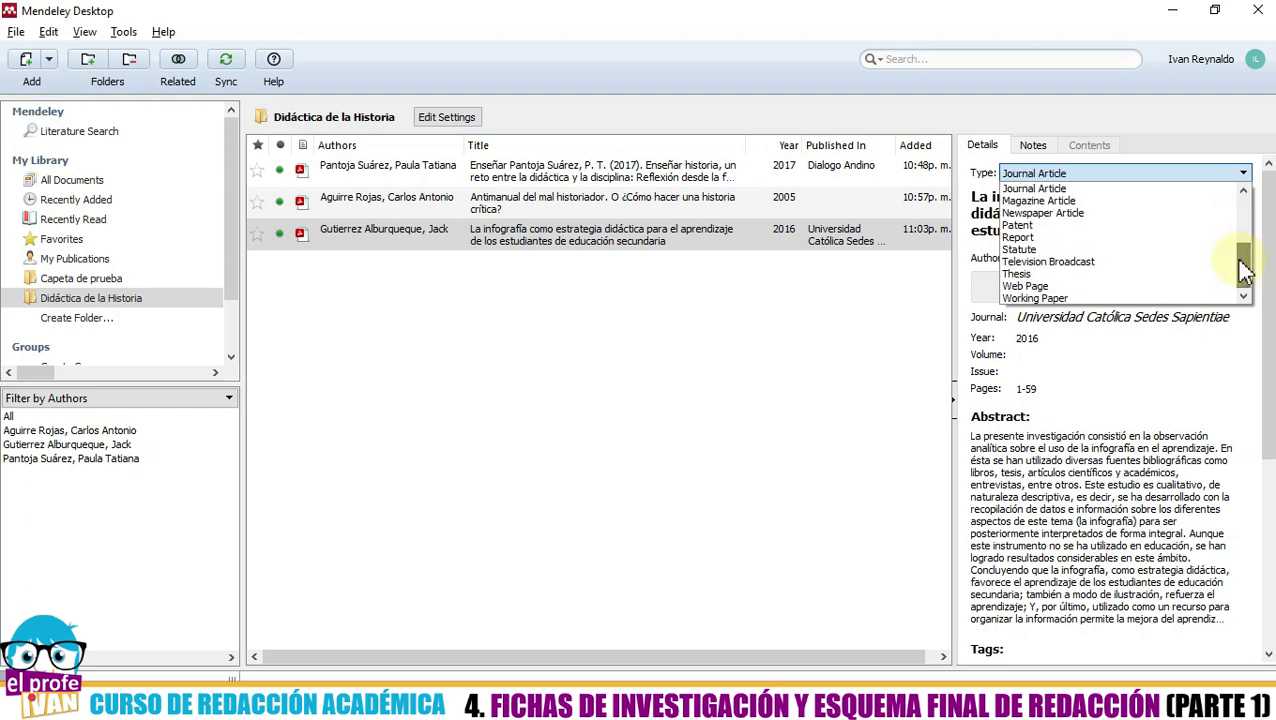
click(1084, 274)
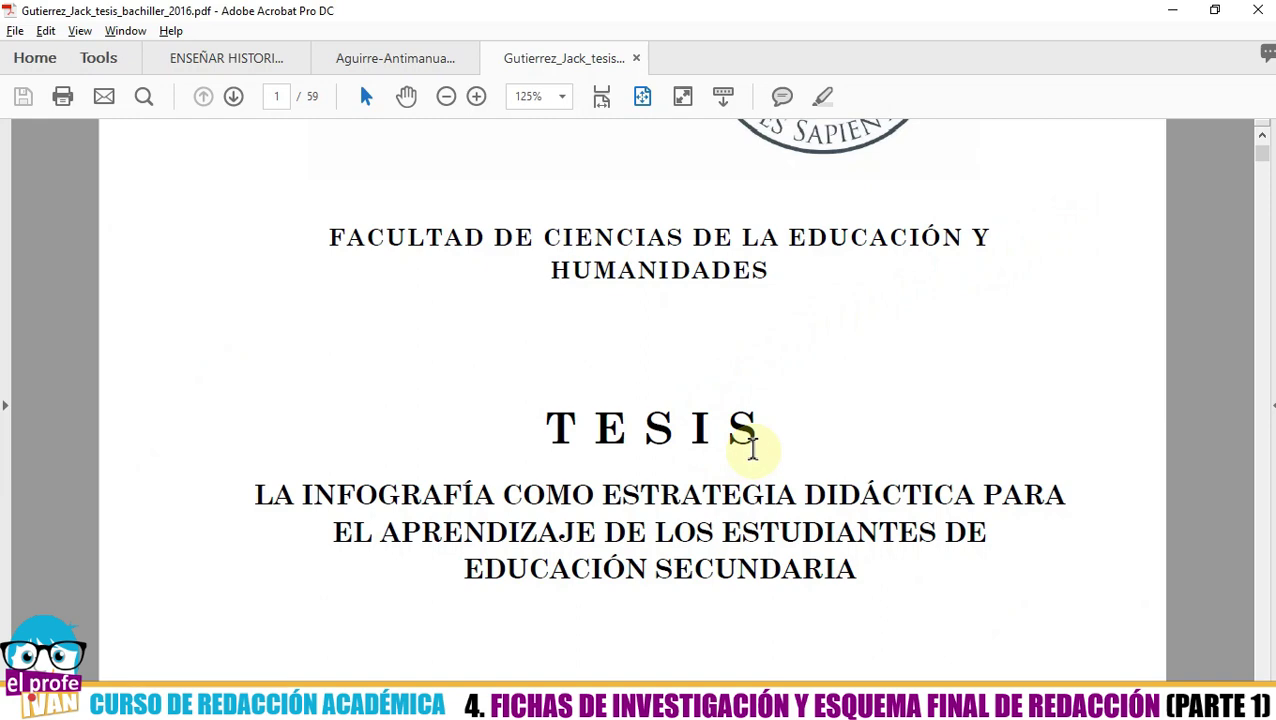
key(alt+Tab)
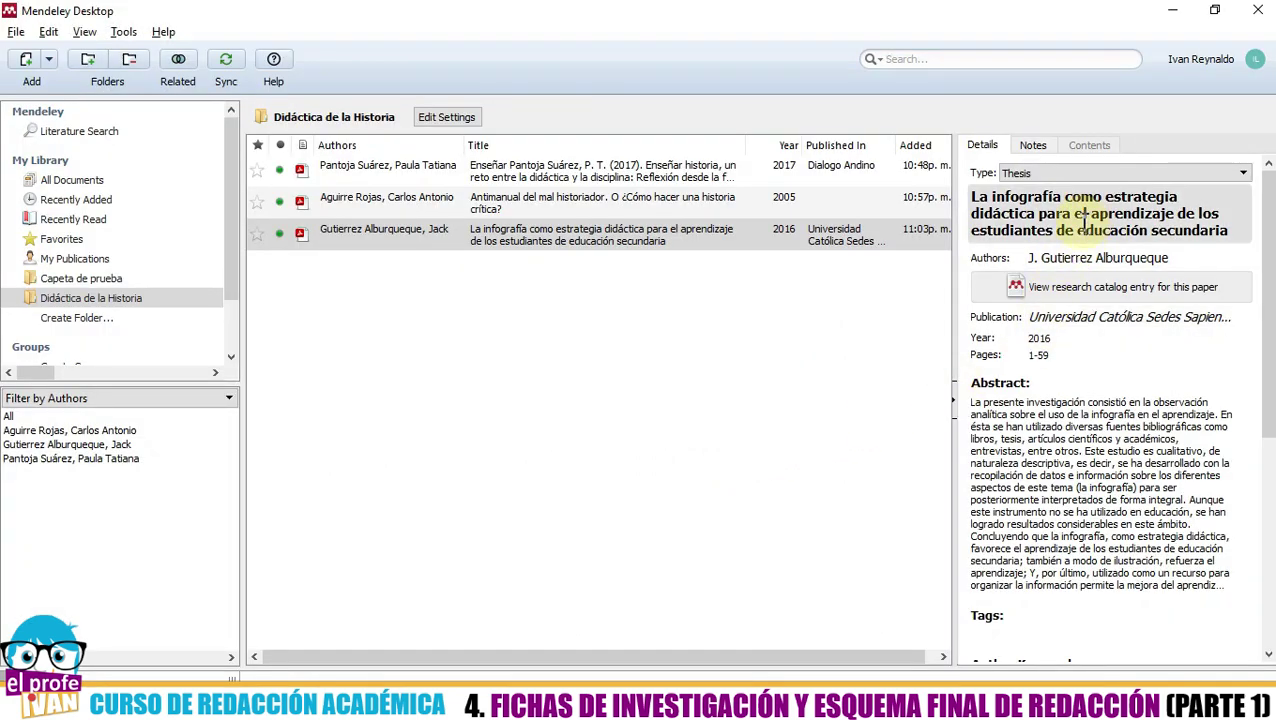
key(alt+Tab)
scroll(770, 460, down, 2)
scroll(774, 480, down, 7)
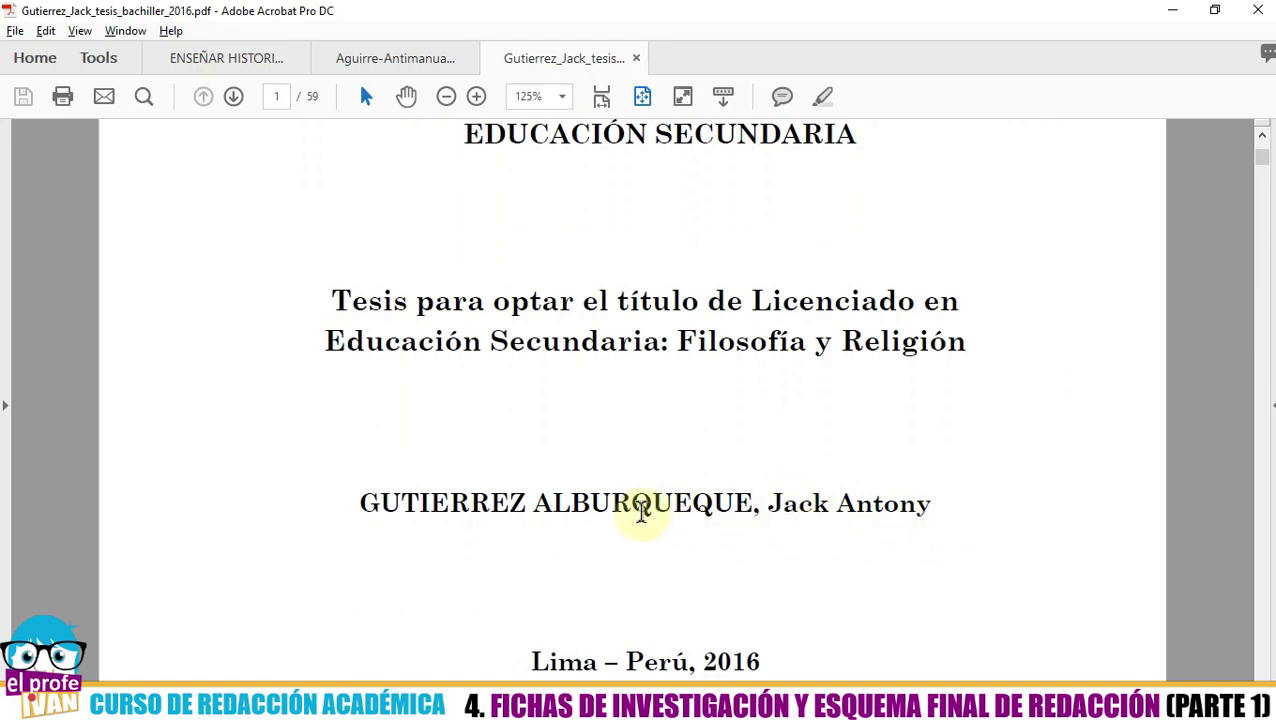
key(alt+Tab)
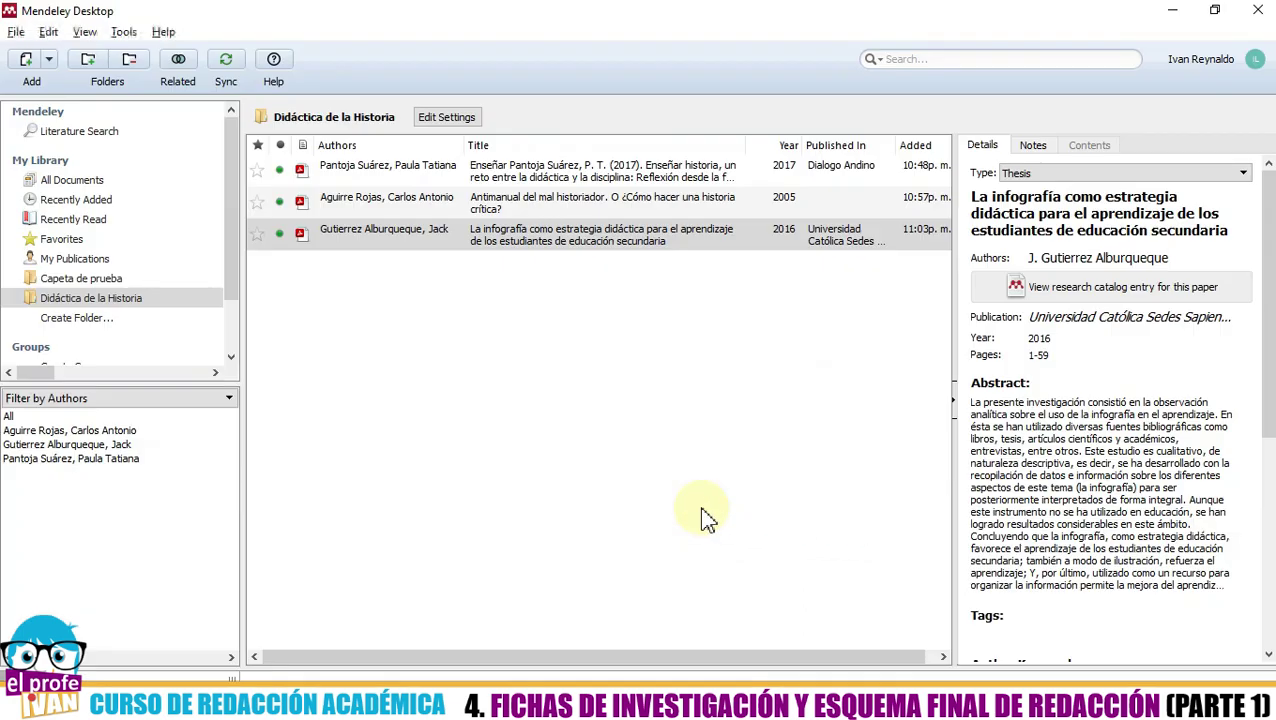
- Add the missing second first name to the thesis author, as printed on the PDF
click(1055, 262)
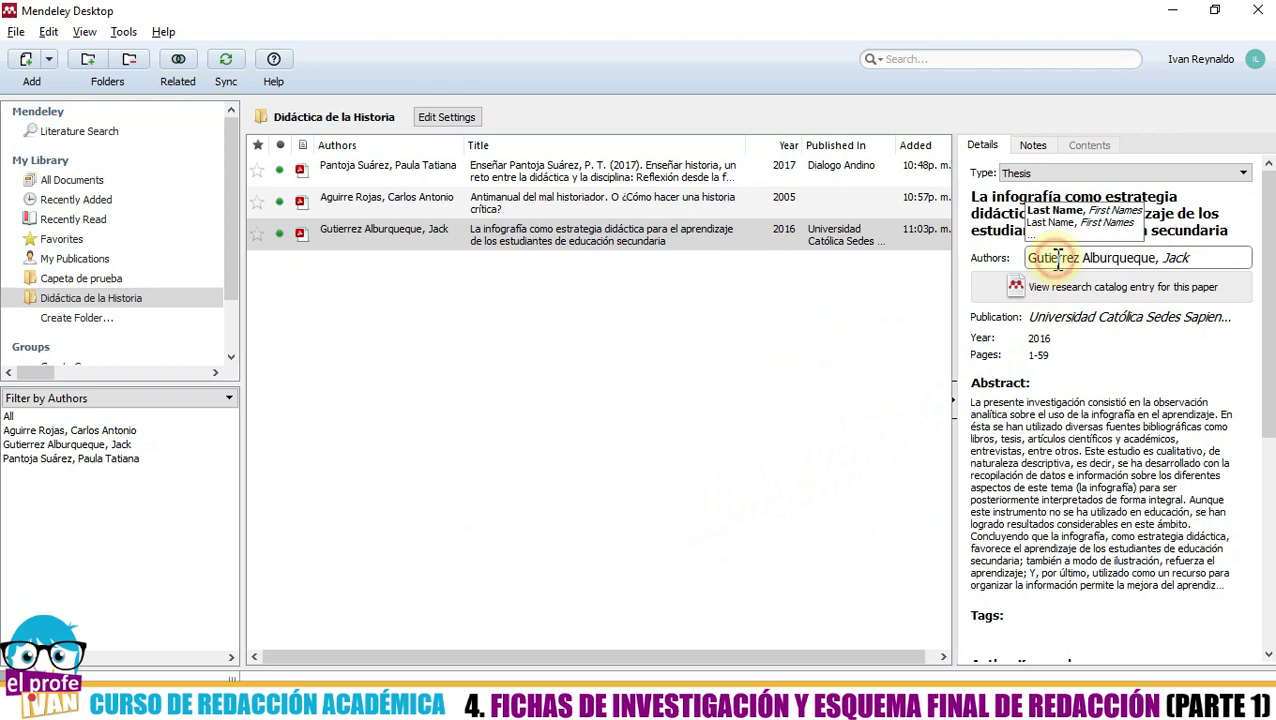
click(1195, 257)
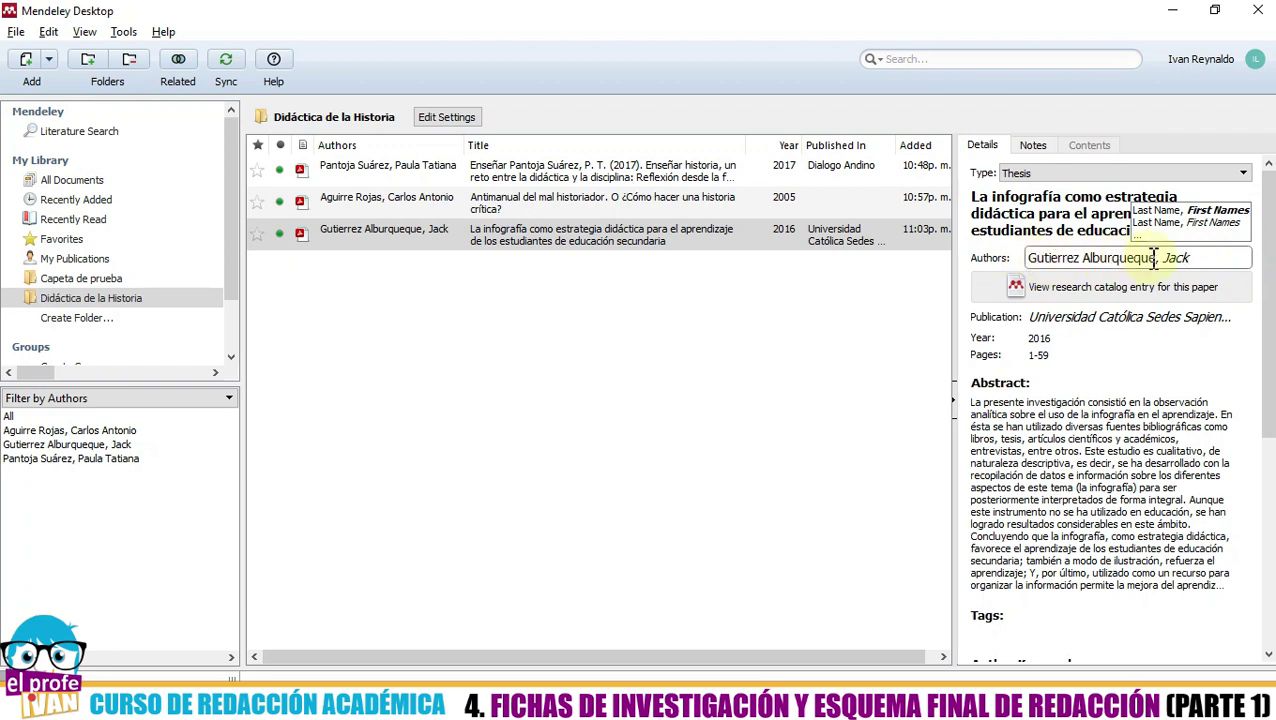
click(1217, 260)
key(alt+Tab)
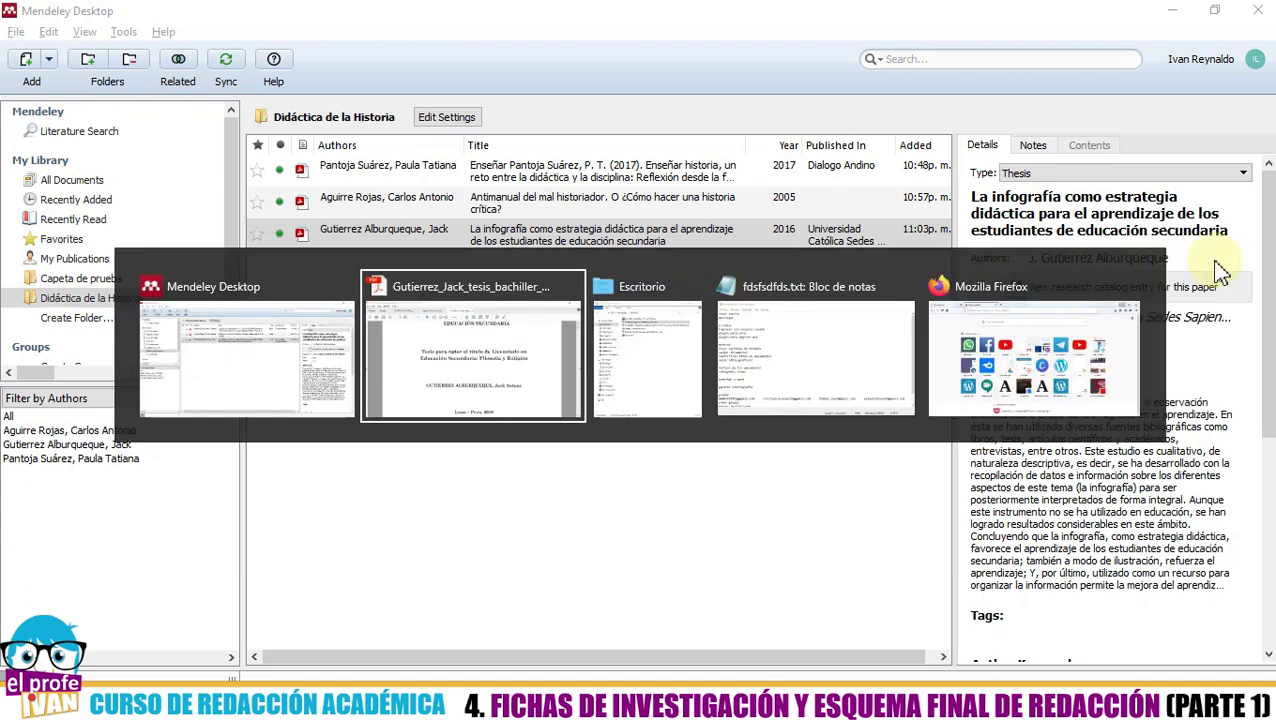
key(alt+Tab)
text(Anton)
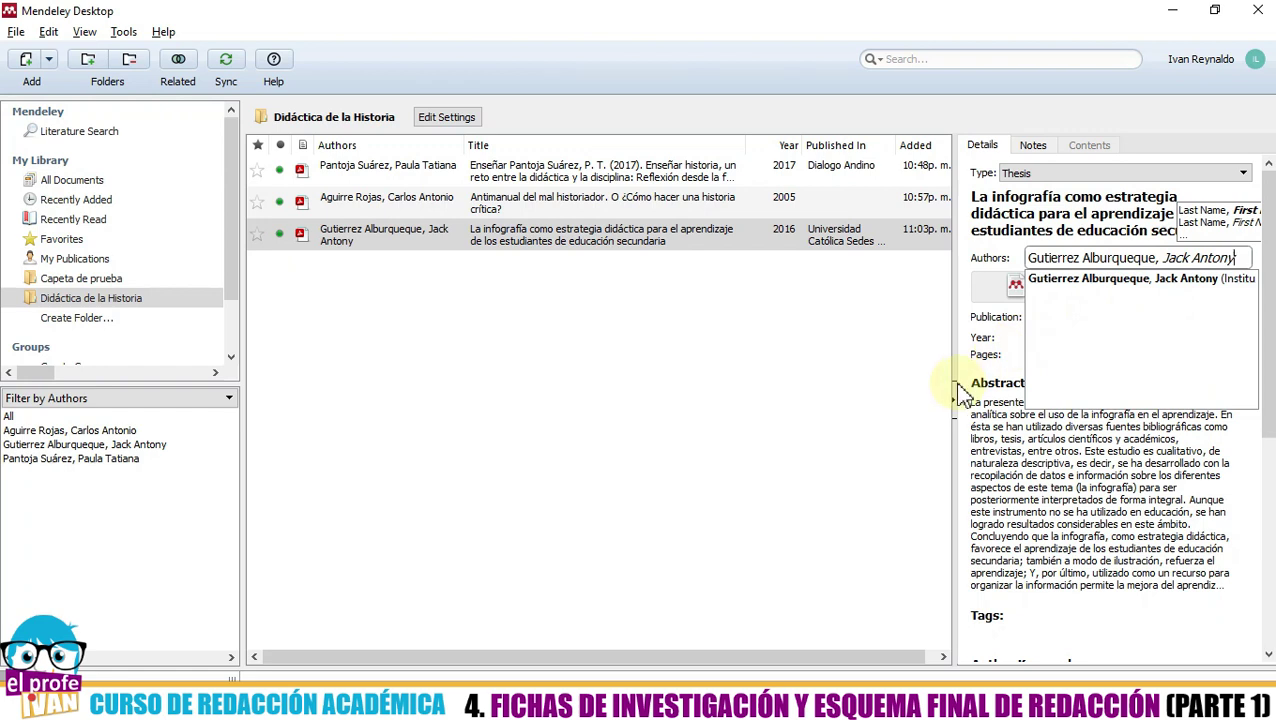
key(Return)
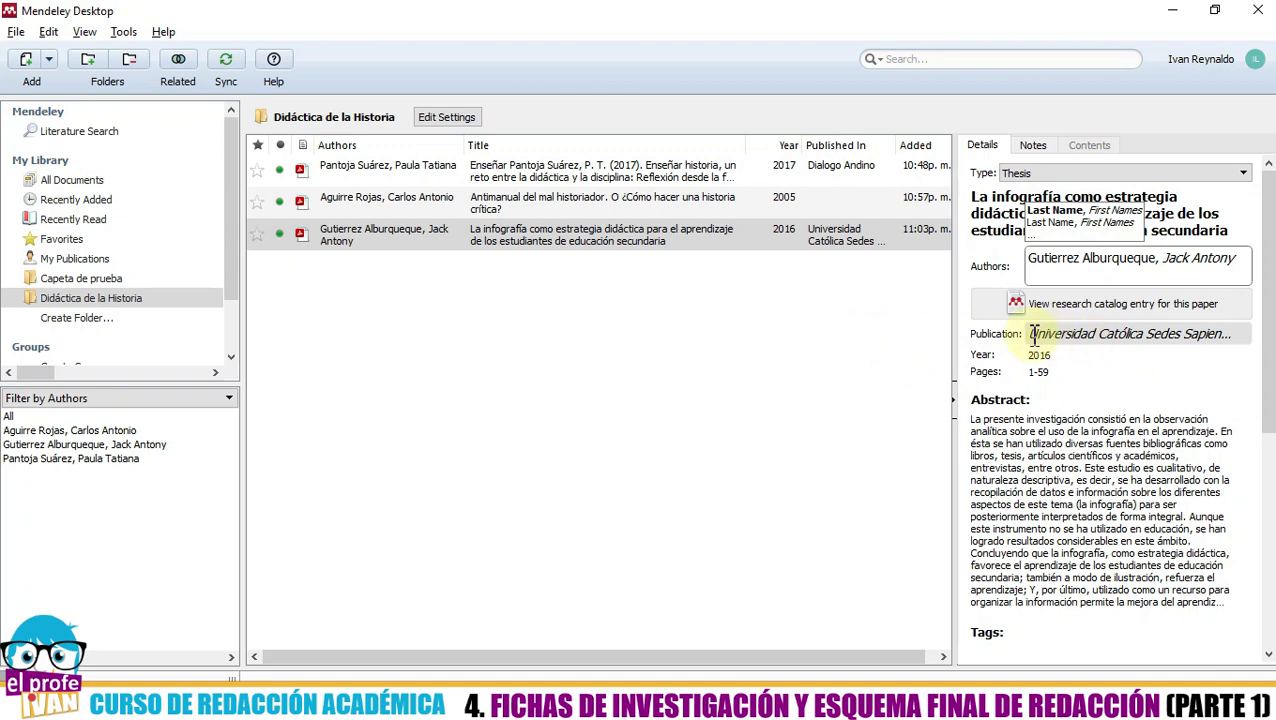
click(893, 330)
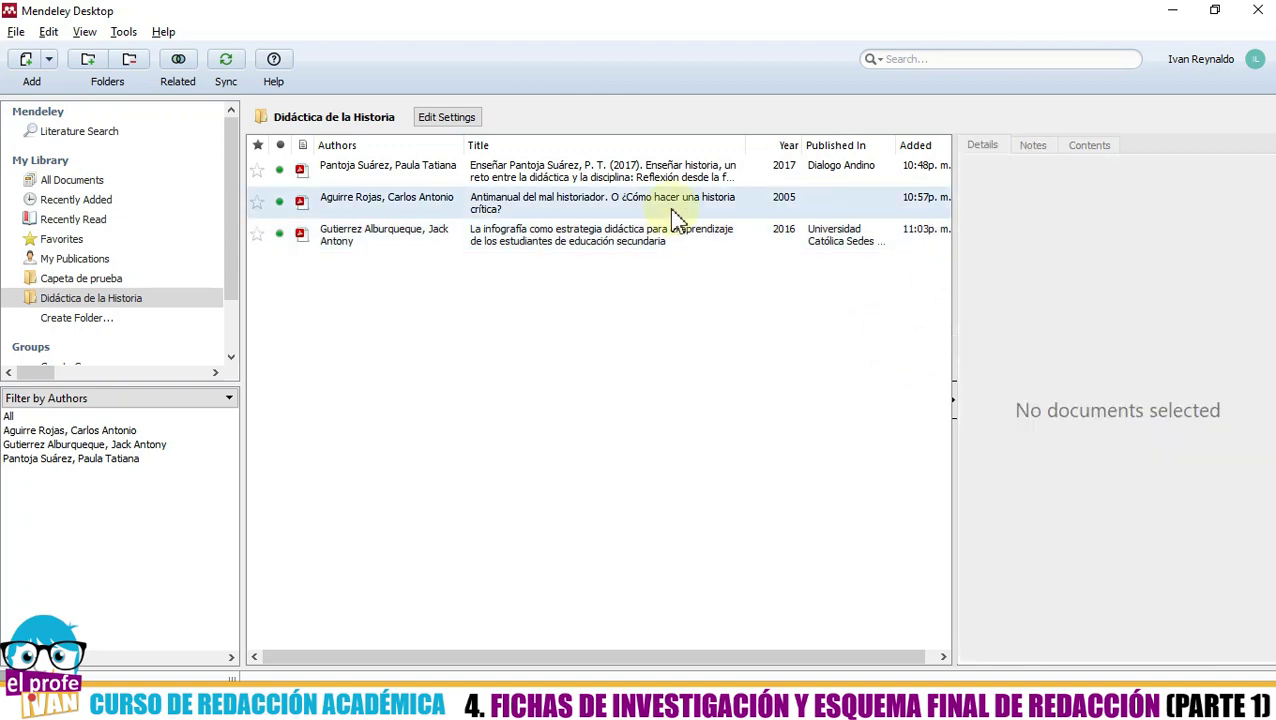
- Reselect the thesis and compare its publication name with the university on the PDF
click(664, 236)
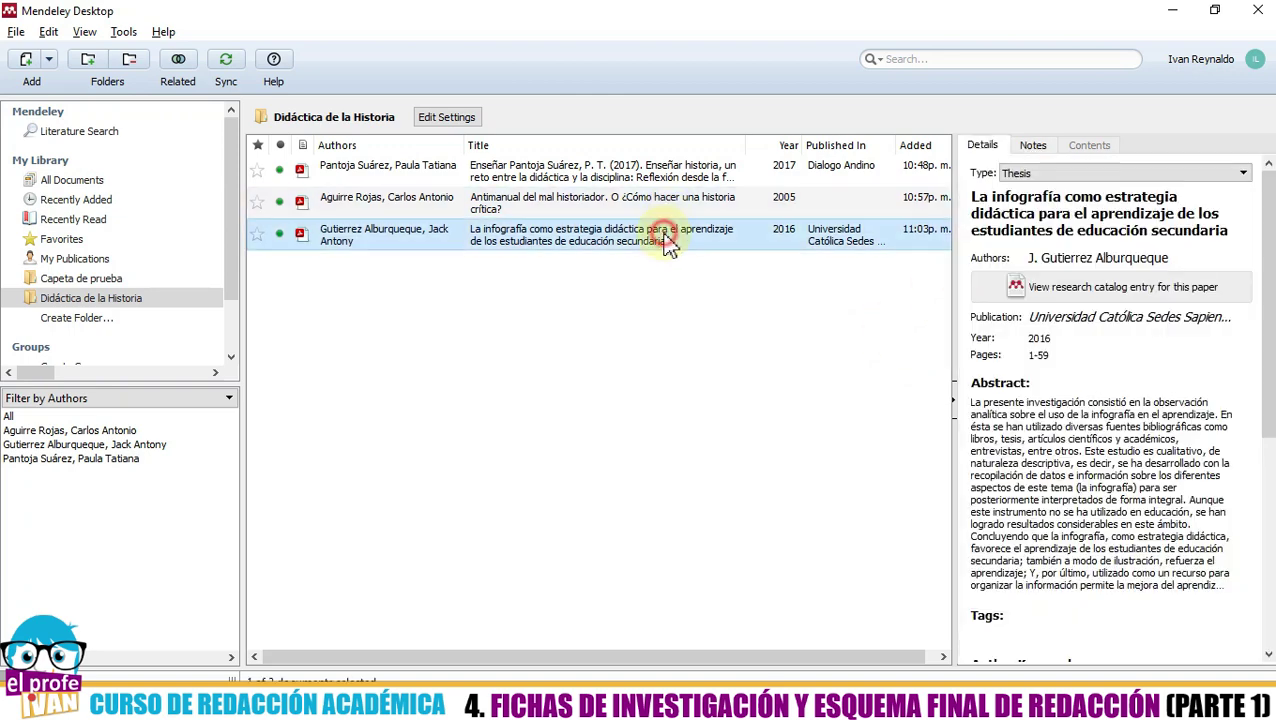
click(1070, 318)
drag(1070, 318, 1255, 318)
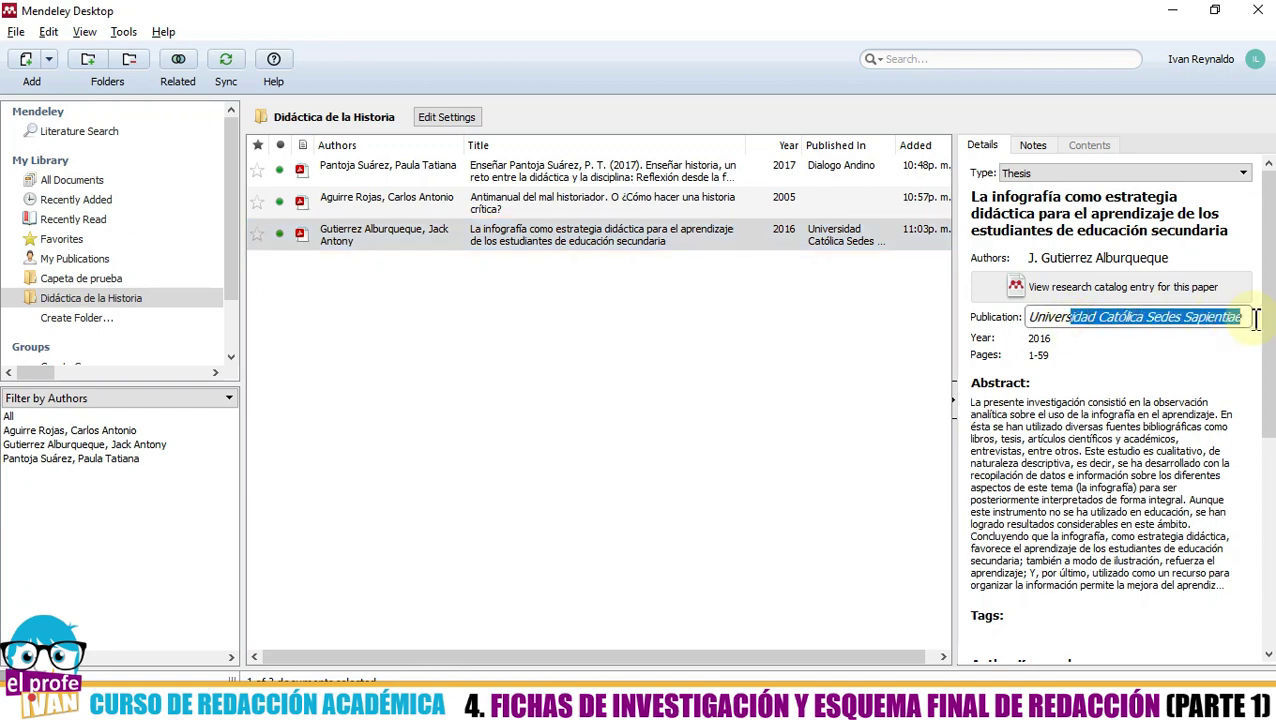
key(alt+Tab)
scroll(773, 332, up, 1)
scroll(773, 332, up, 4)
scroll(790, 372, up, 5)
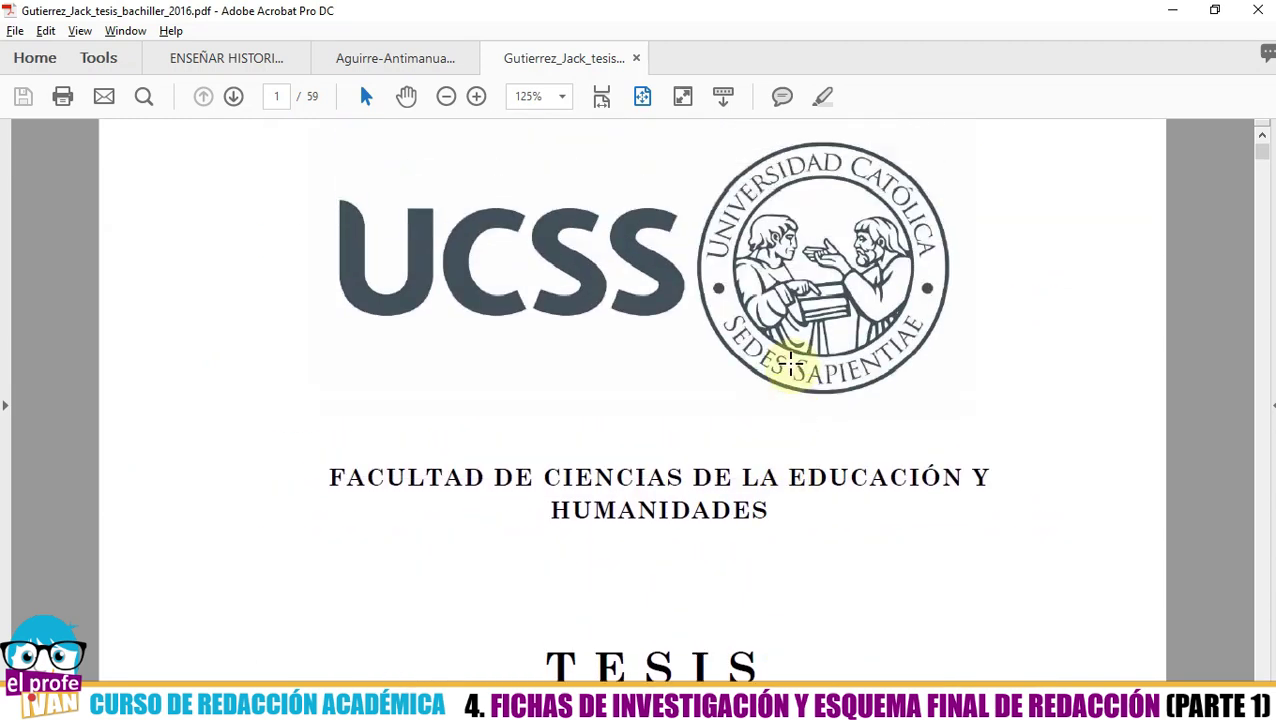
key(alt+Tab)
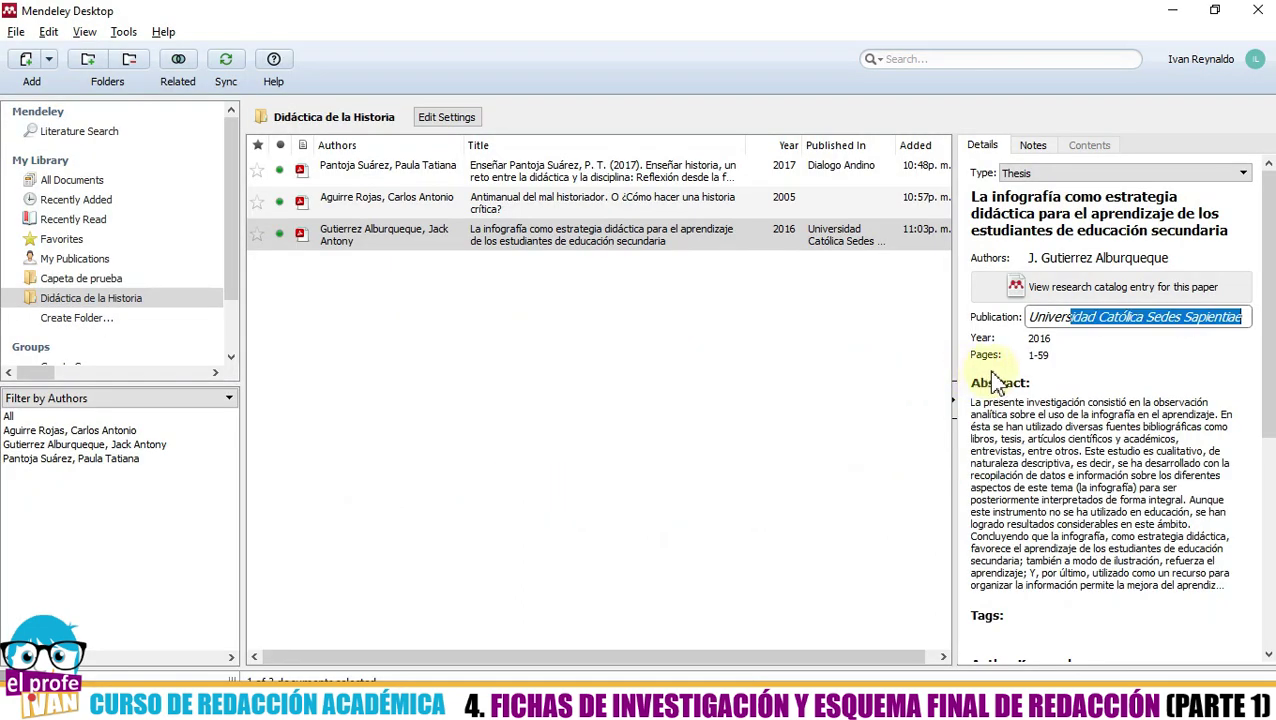
- Confirm the 2016 year against the PDF and scroll down the Details panel
click(1040, 340)
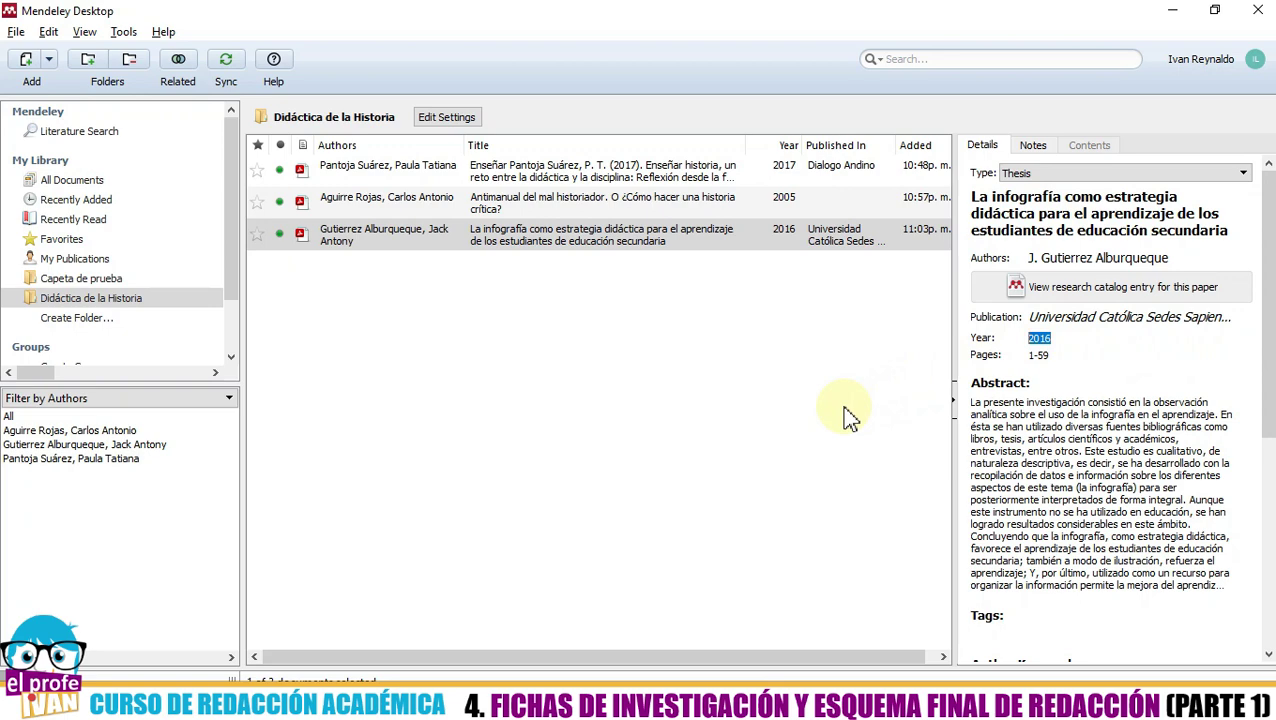
key(alt+Tab)
scroll(766, 420, down, 3)
scroll(782, 480, down, 5)
scroll(782, 500, down, 3)
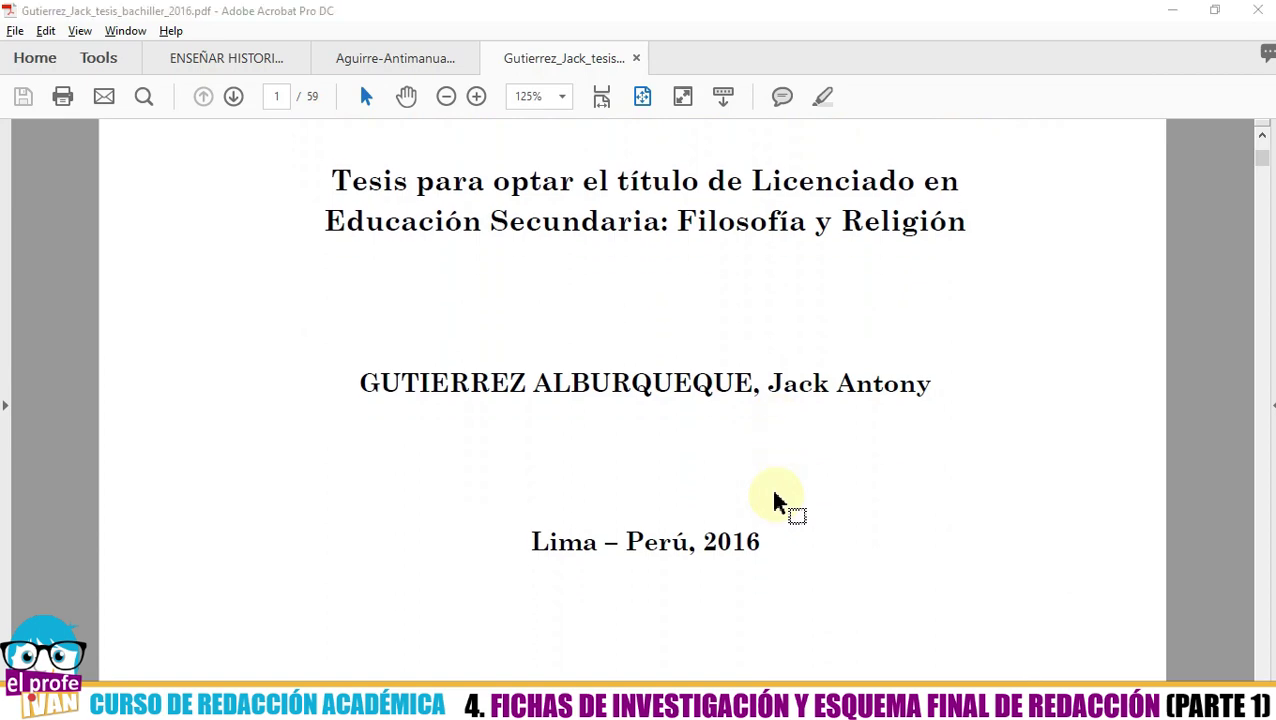
key(alt+Tab)
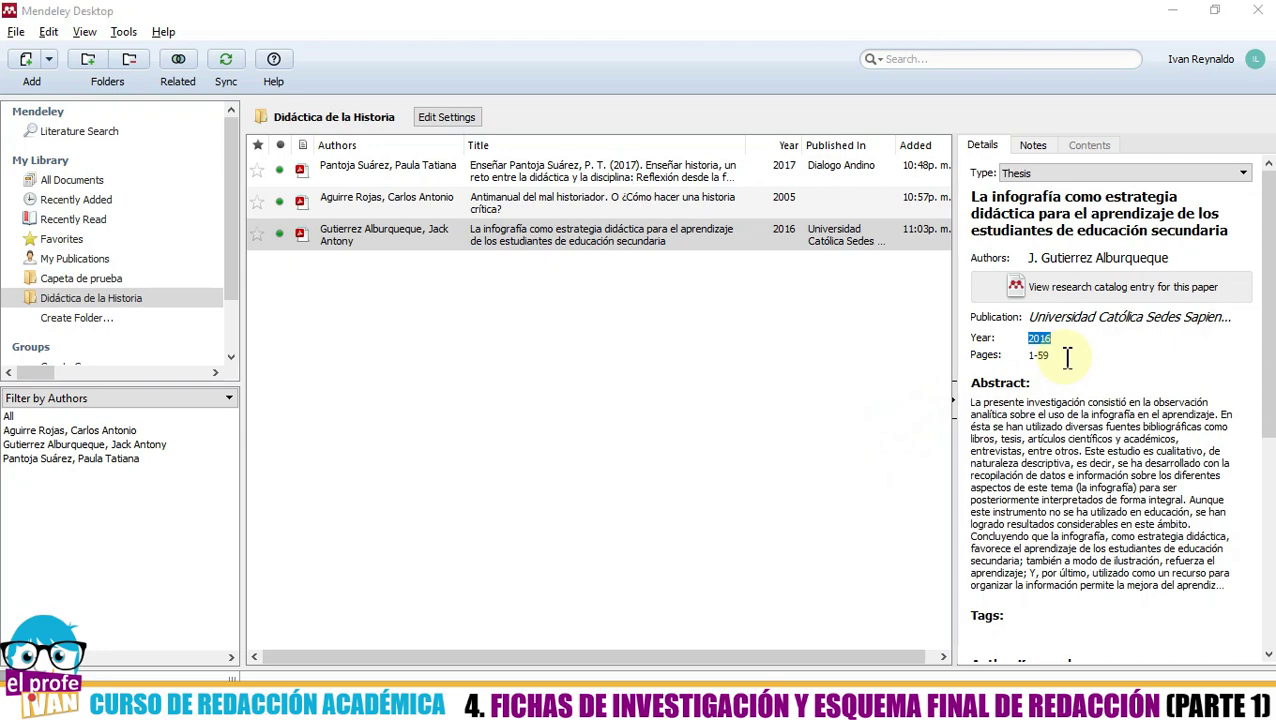
key(alt+Tab)
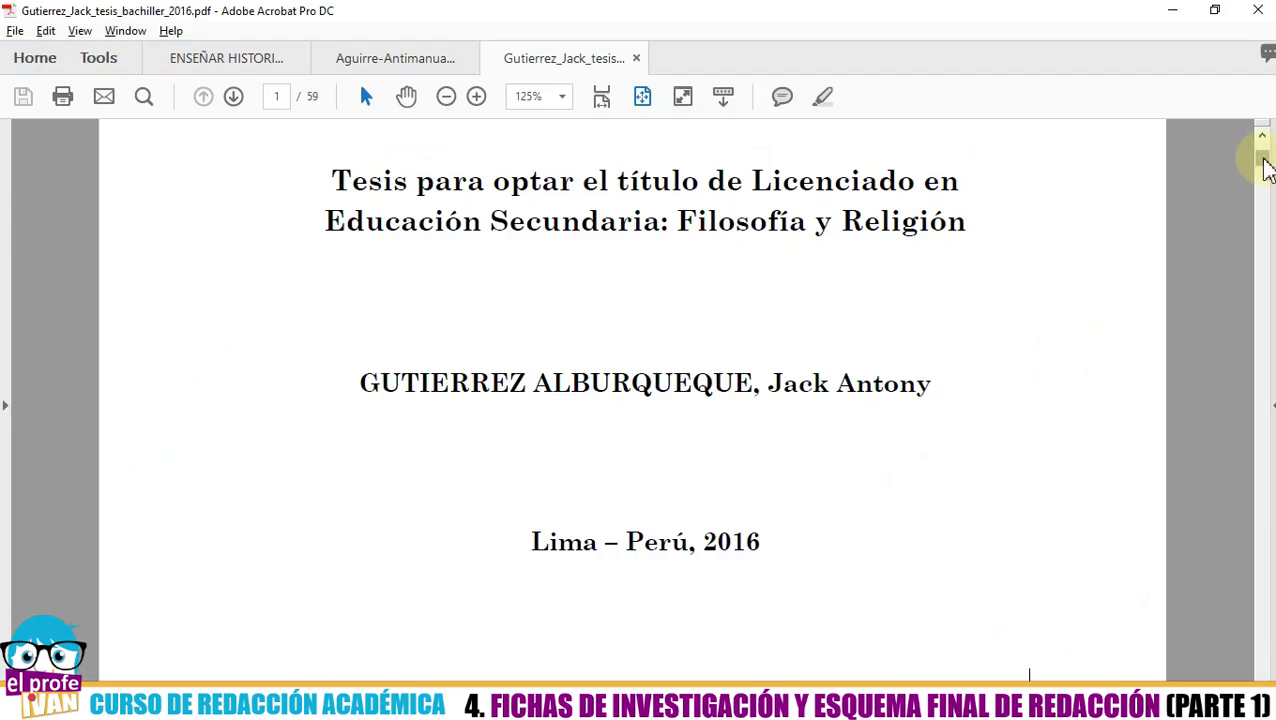
drag(1262, 160, 1262, 662)
scroll(920, 515, down, 2)
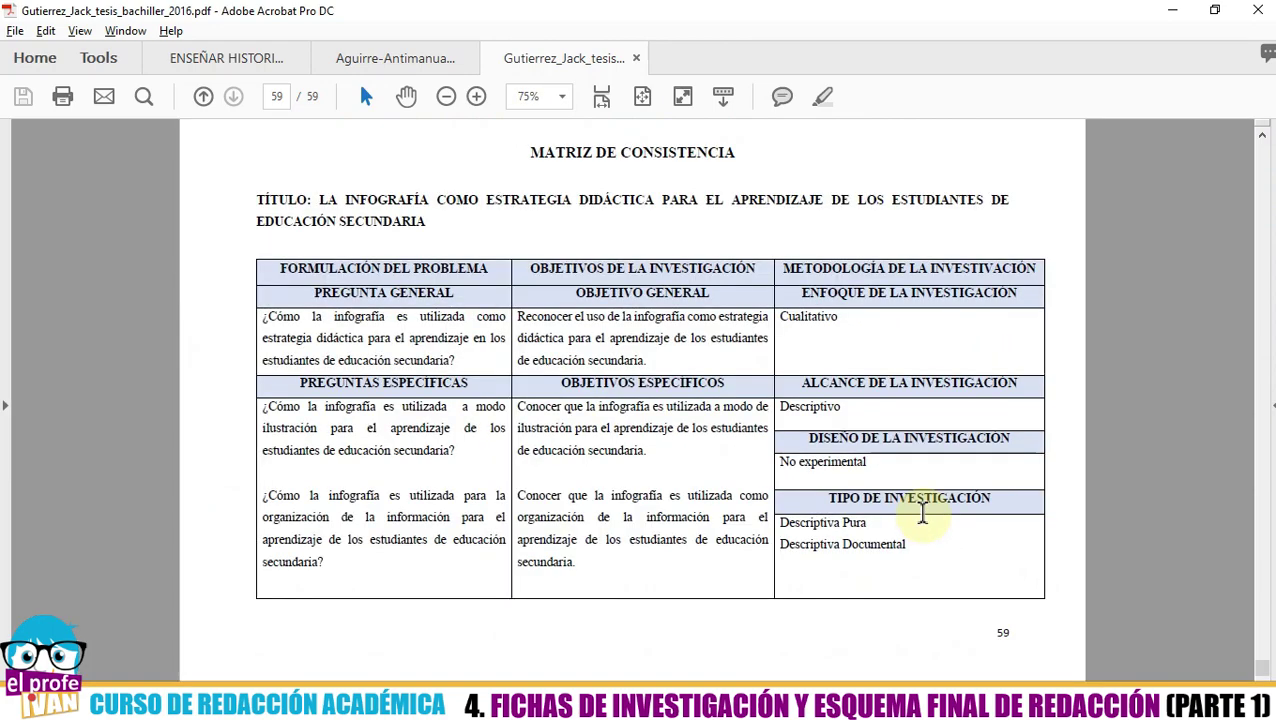
drag(1266, 670, 1262, 125)
scroll(905, 318, up, 2)
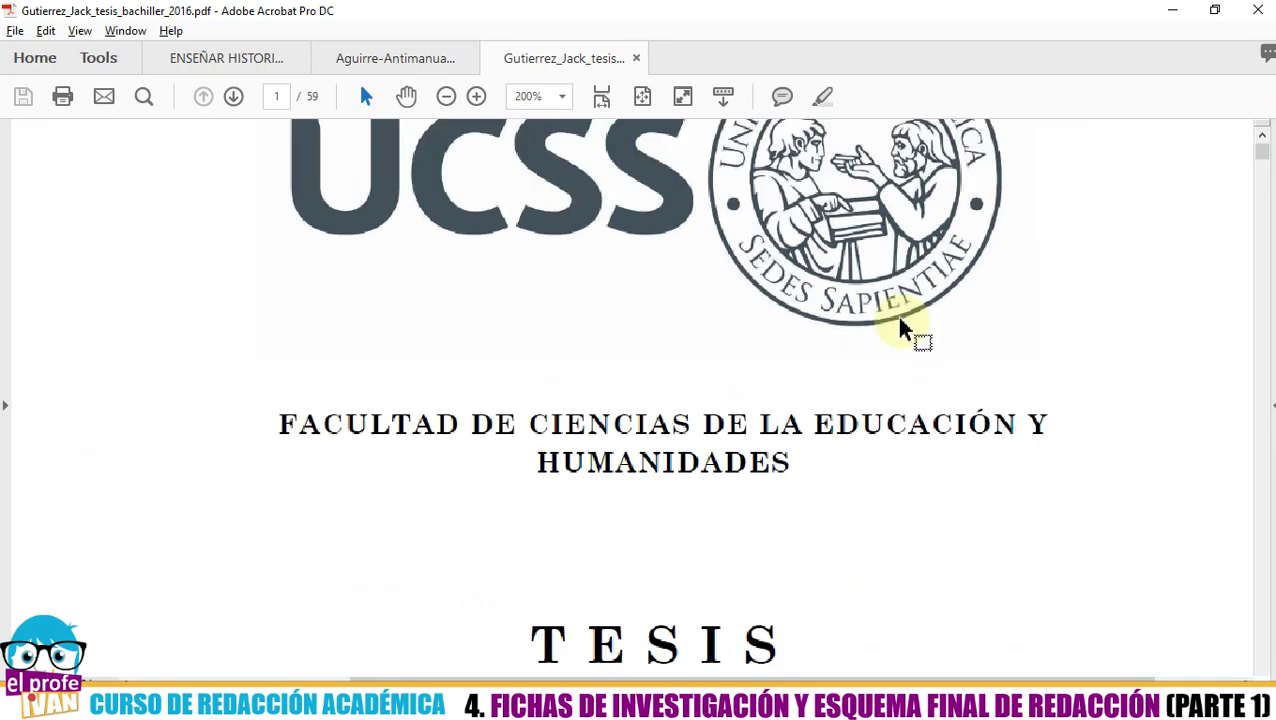
key(alt+Tab)
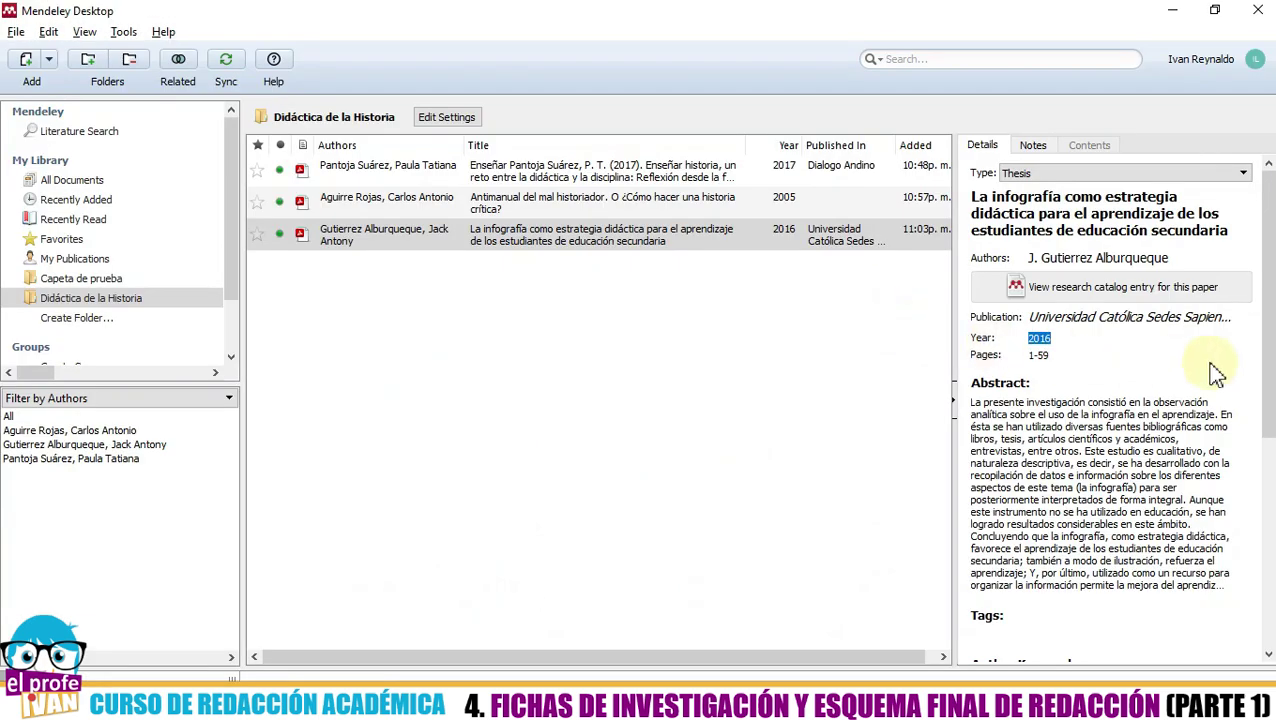
click(1268, 340)
drag(1268, 340, 1271, 421)
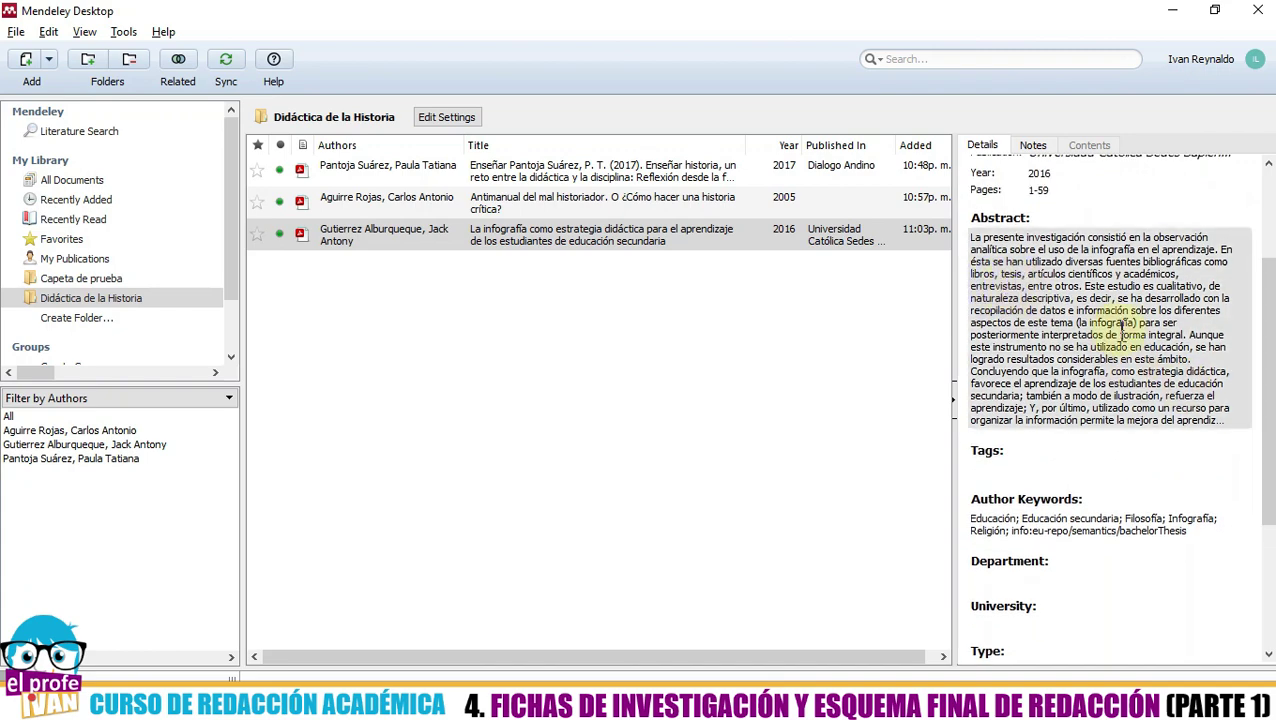
- Enter Universidad Católica Sedes Sapientae as the thesis's University
drag(1269, 349, 1270, 485)
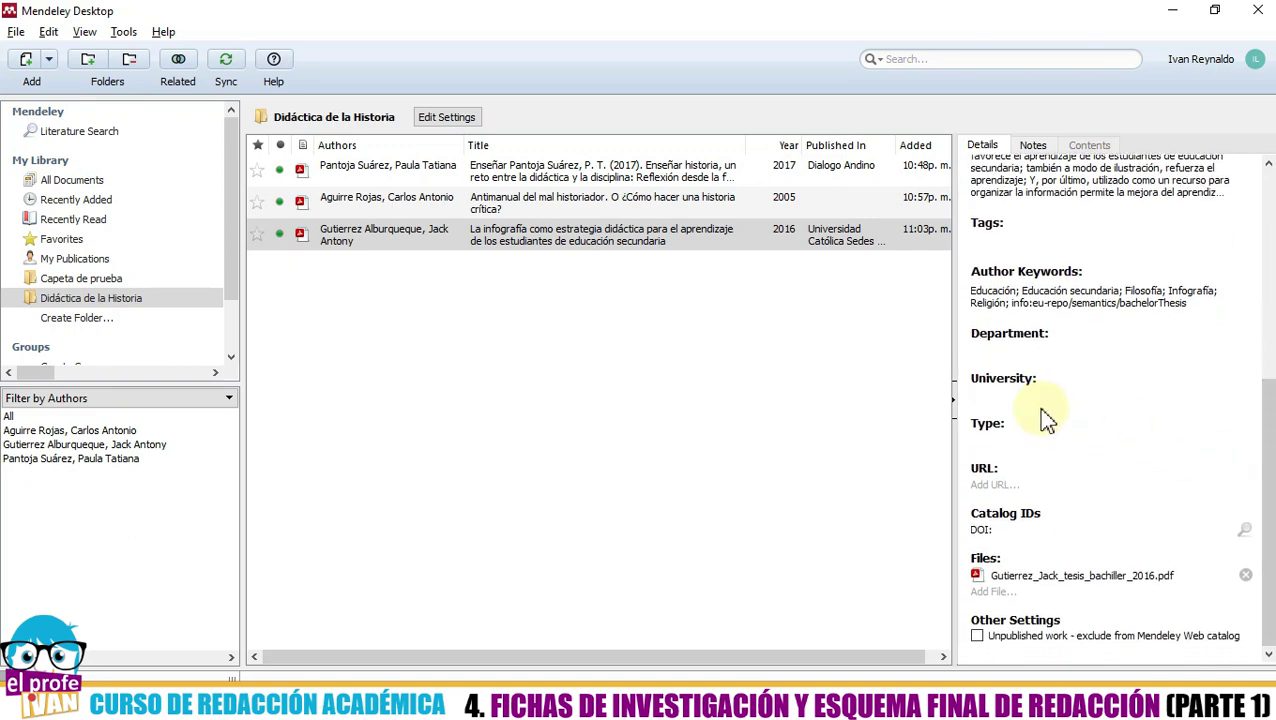
click(1012, 402)
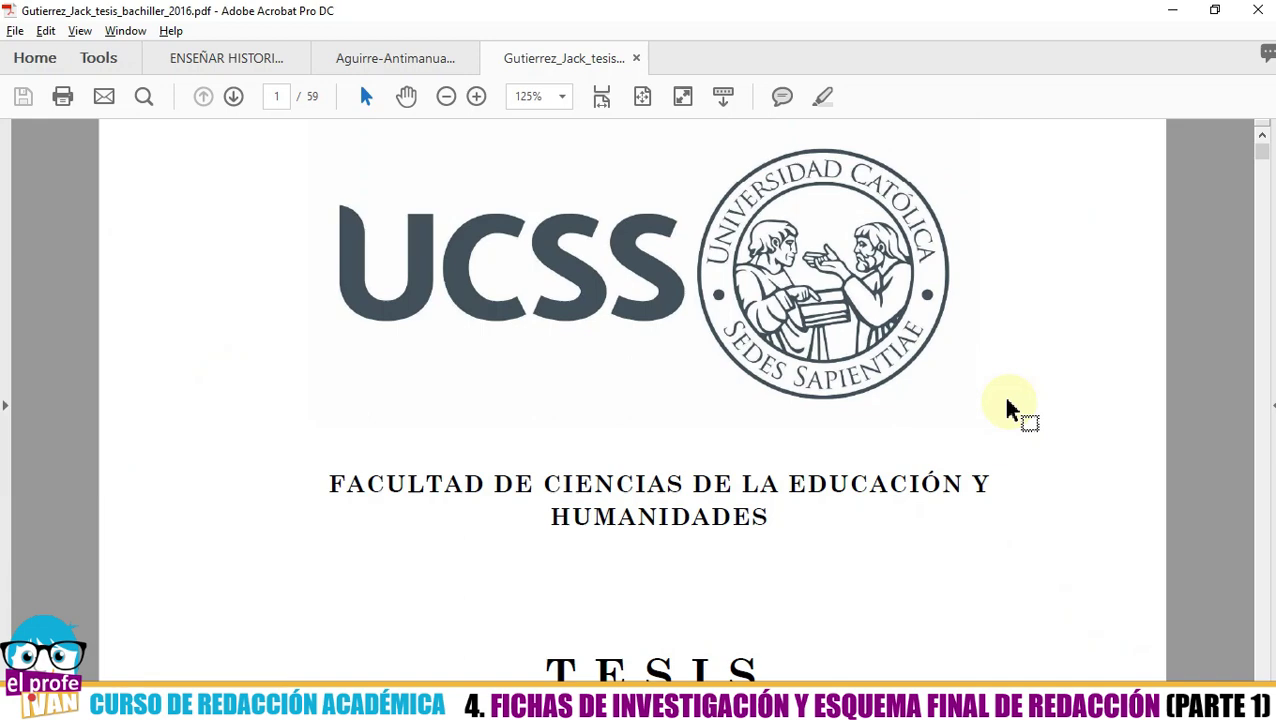
key(alt+Tab)
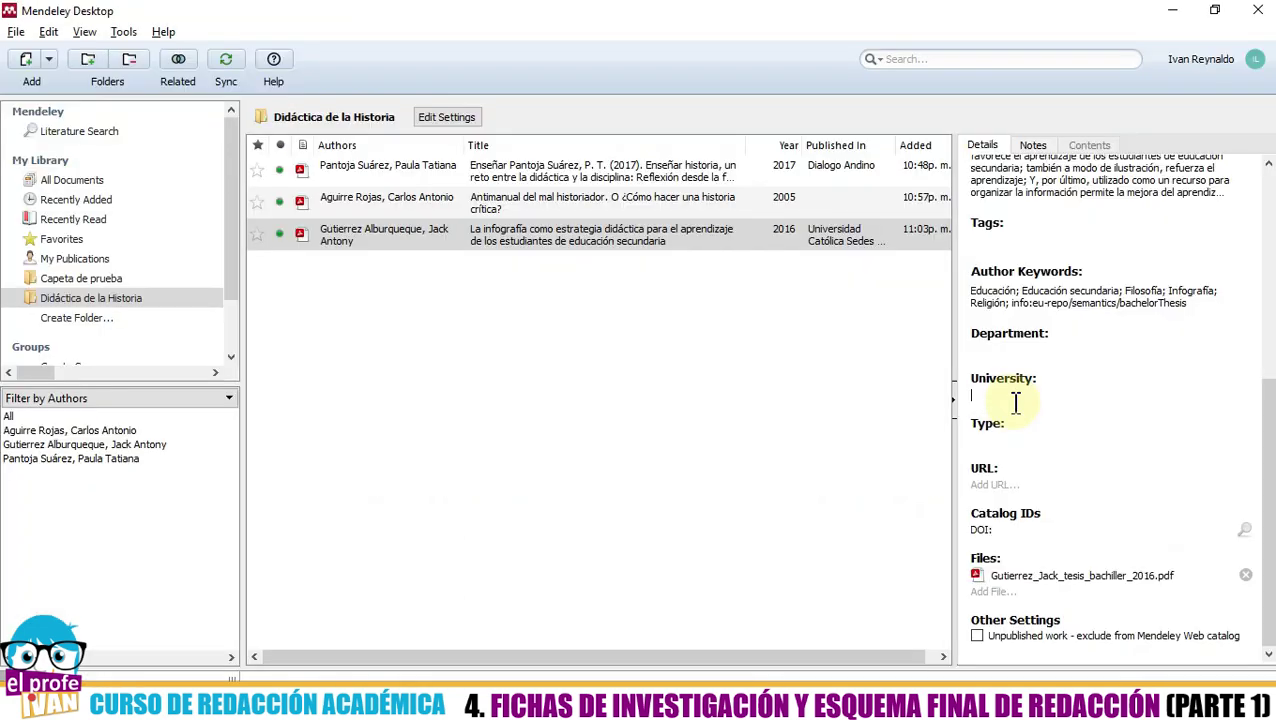
text(Universidad C)
text(atólica Sedes Sapientae)
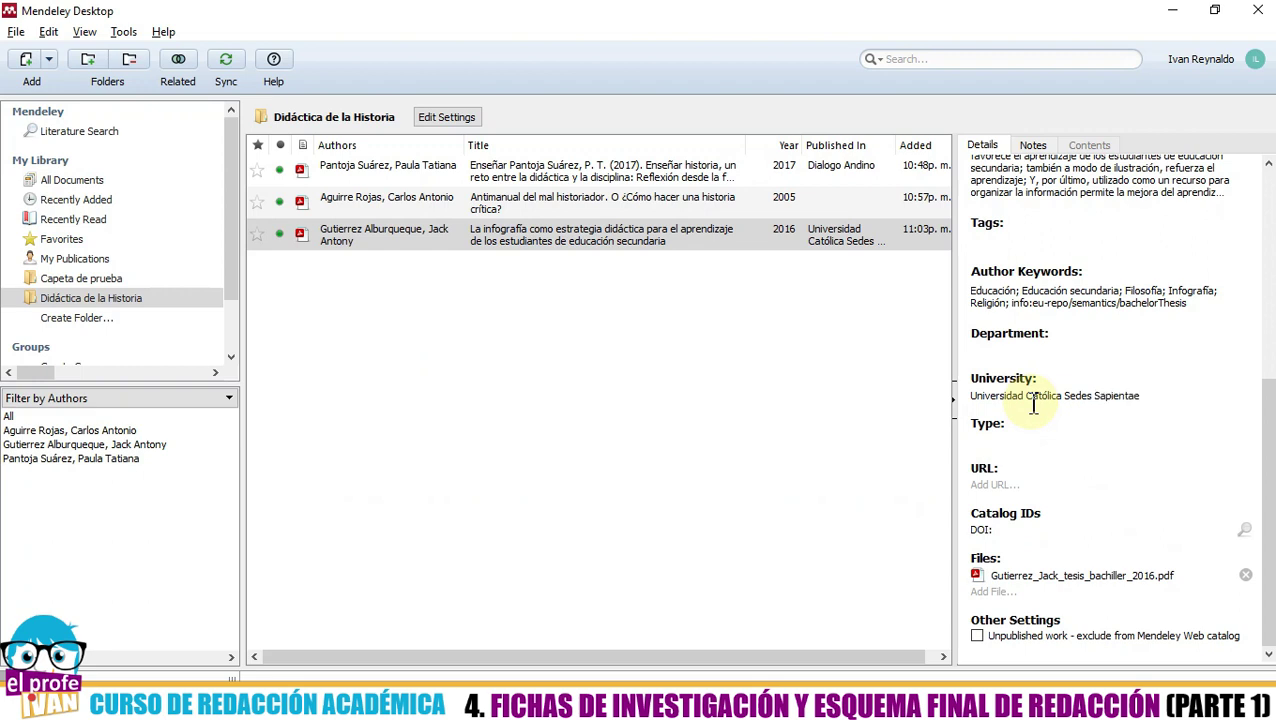
- Set the thesis Type to Tesis de Licenciatura, checking it against the PDF
click(1018, 440)
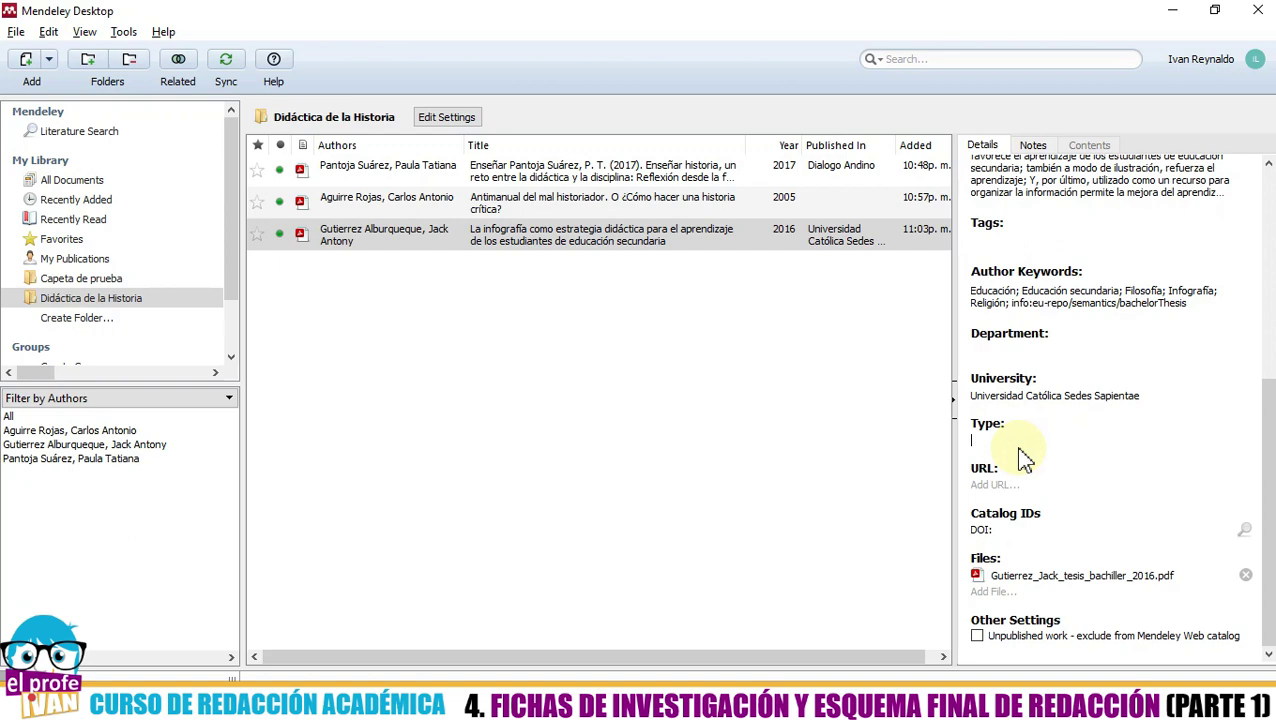
text(Tesis de Licenciatura)
key(alt+Tab)
scroll(763, 493, down, 4)
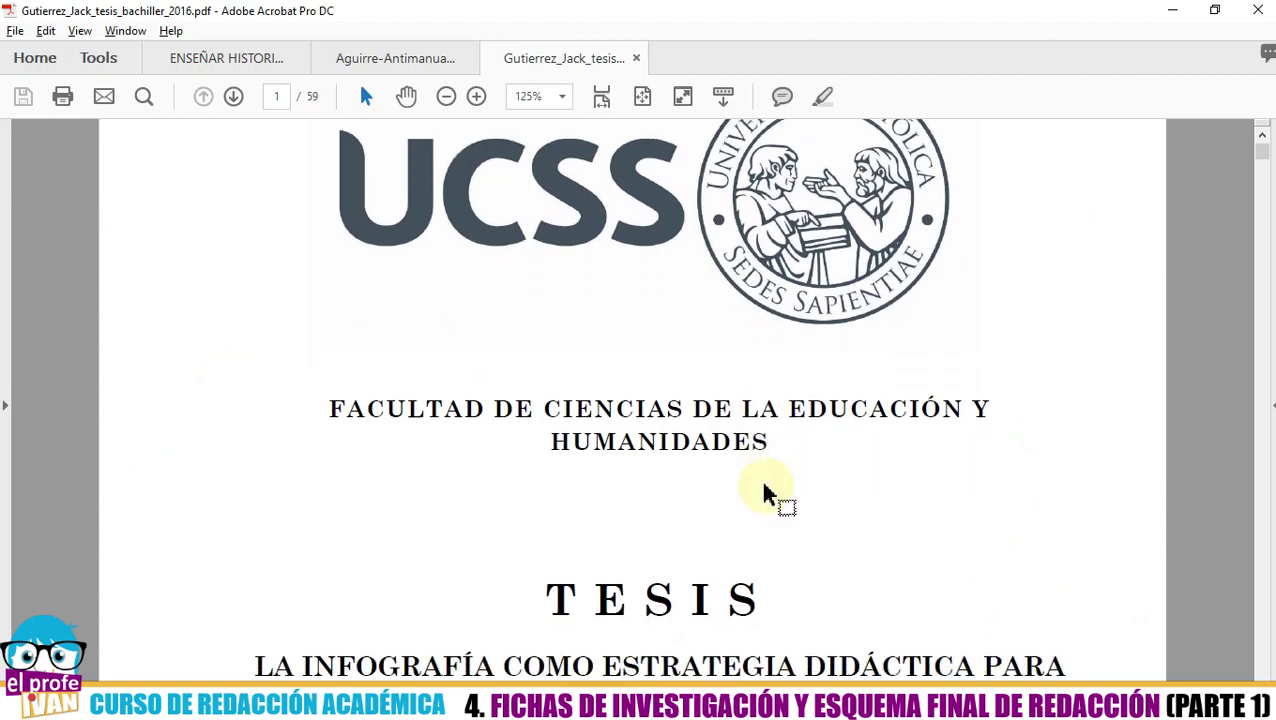
scroll(769, 506, down, 7)
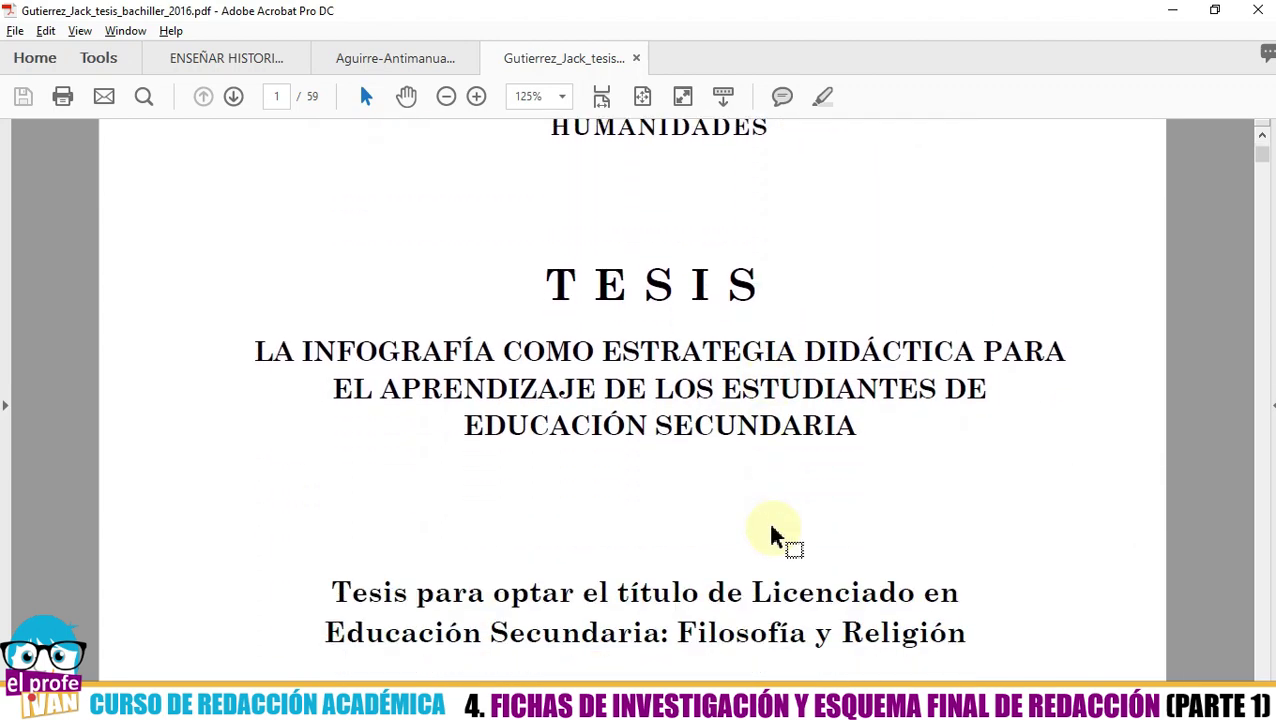
key(alt+Tab)
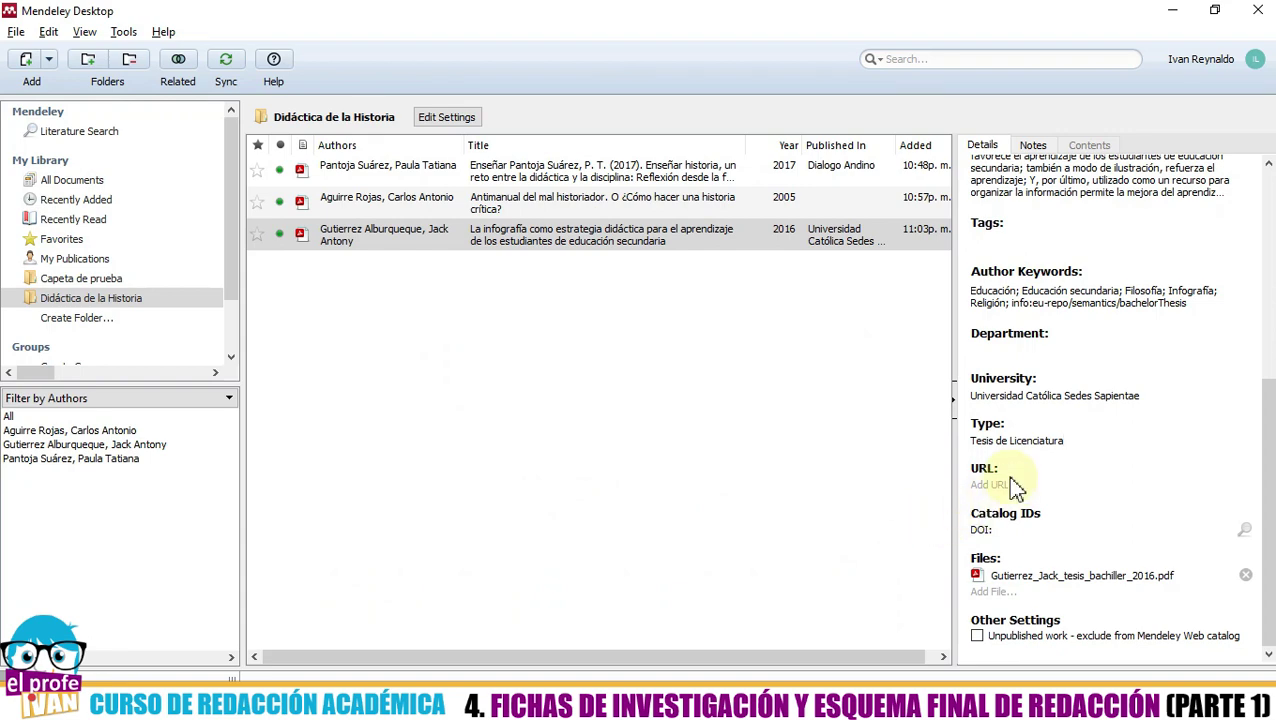
- Read the faculty name on the PDF for the Department field
click(985, 348)
key(alt+Tab)
scroll(675, 427, up, 4)
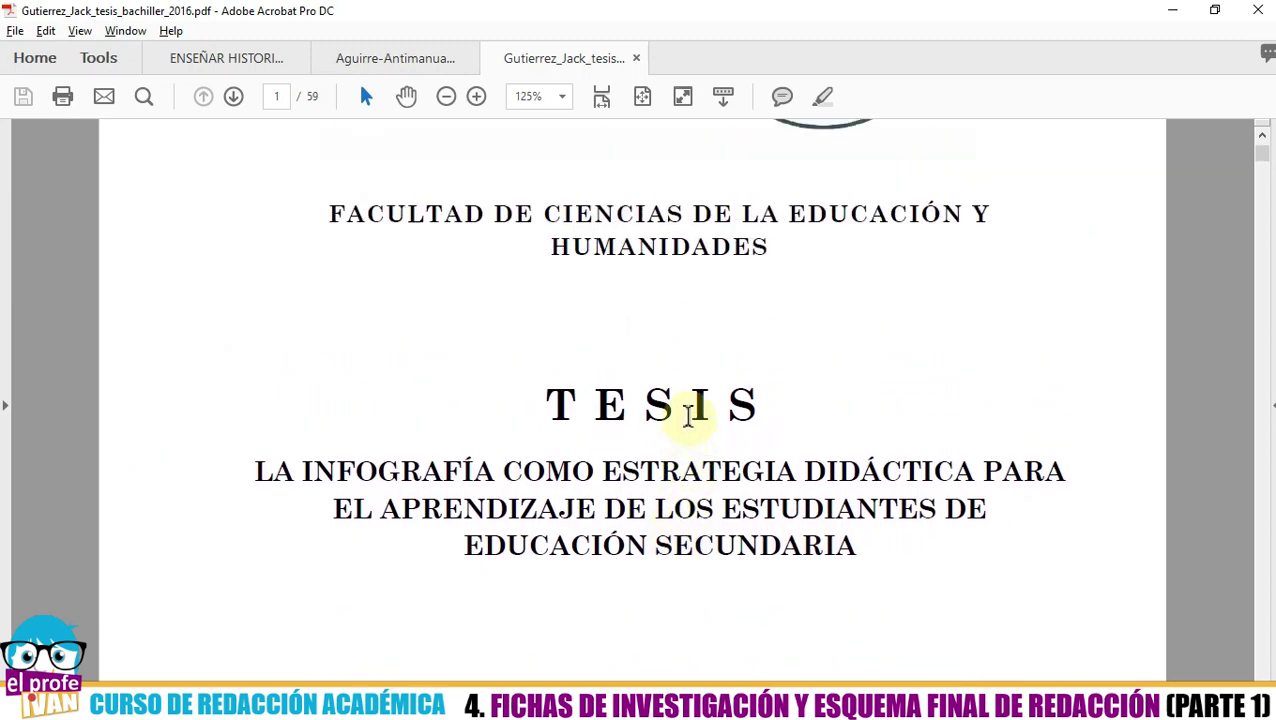
key(alt+Tab)
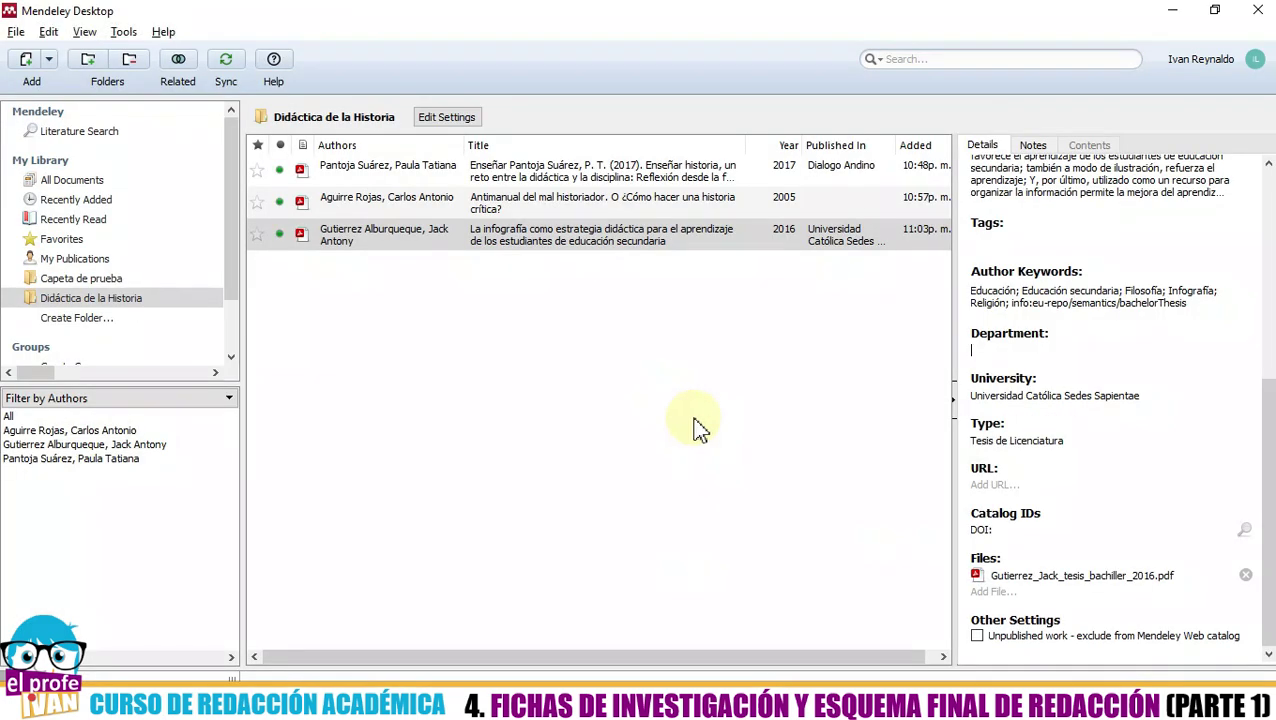
- Type Facultad de Ciencias de la Educación y Humanidades into Department, fixing typos
text(Facultad de Ciencias de la Educación y)
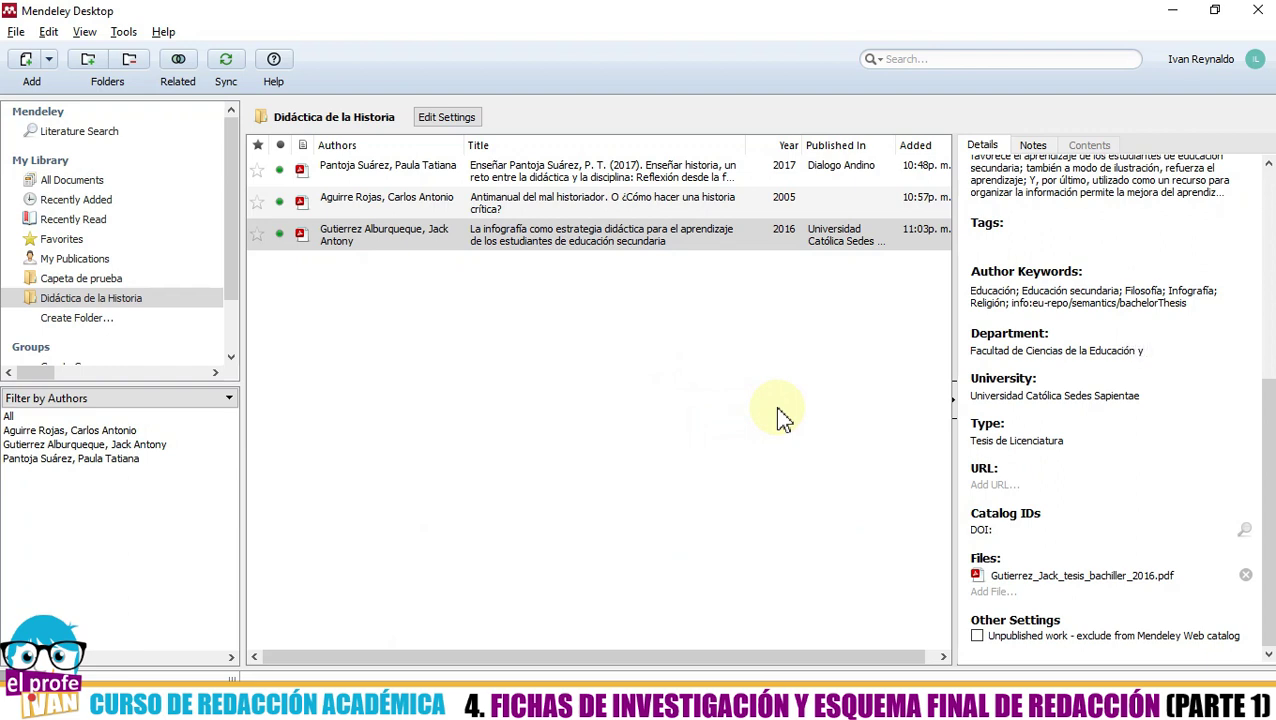
key(BackSpace)
key(BackSpace)
text(Humanid)
key(ctrl+BackSpace)
text(Humanidades)
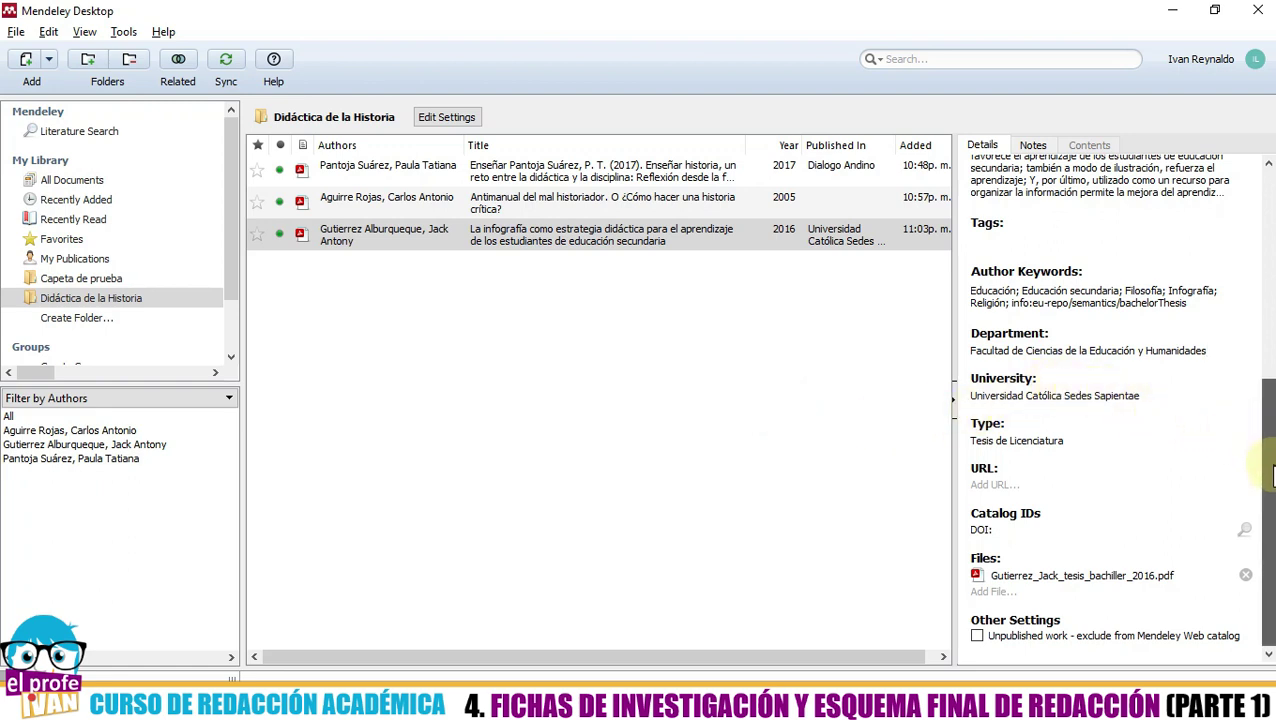
drag(1272, 477, 1268, 540)
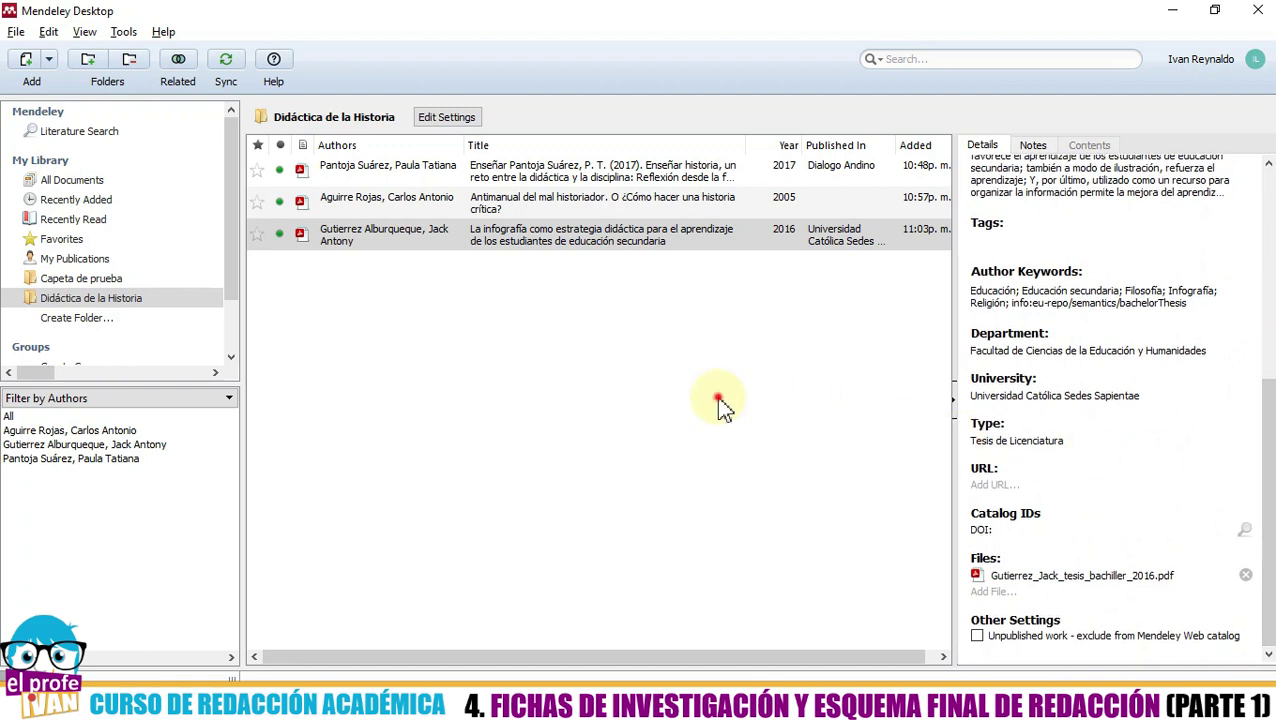
- Click empty space in the document list to deselect the infografía thesis record
click(719, 401)
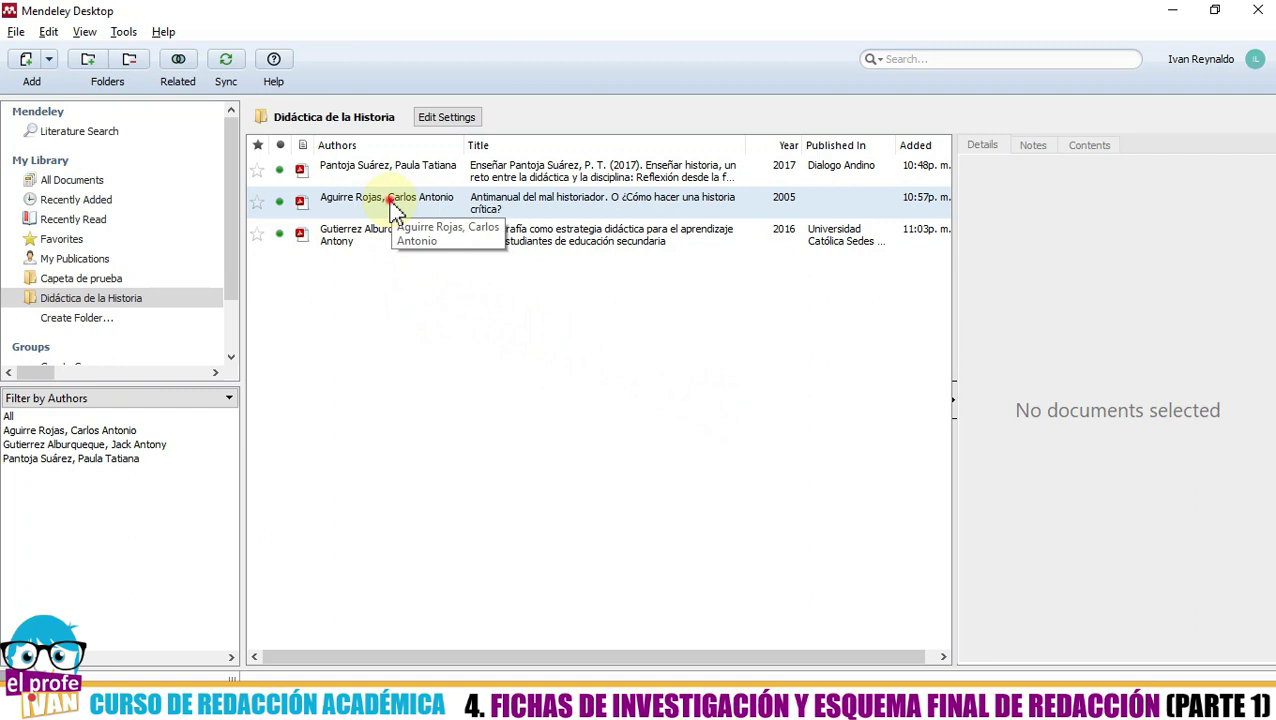
- Open the Antimanual del mal historiador record and erase its existing author name
click(393, 210)
scroll(975, 230, up, 2)
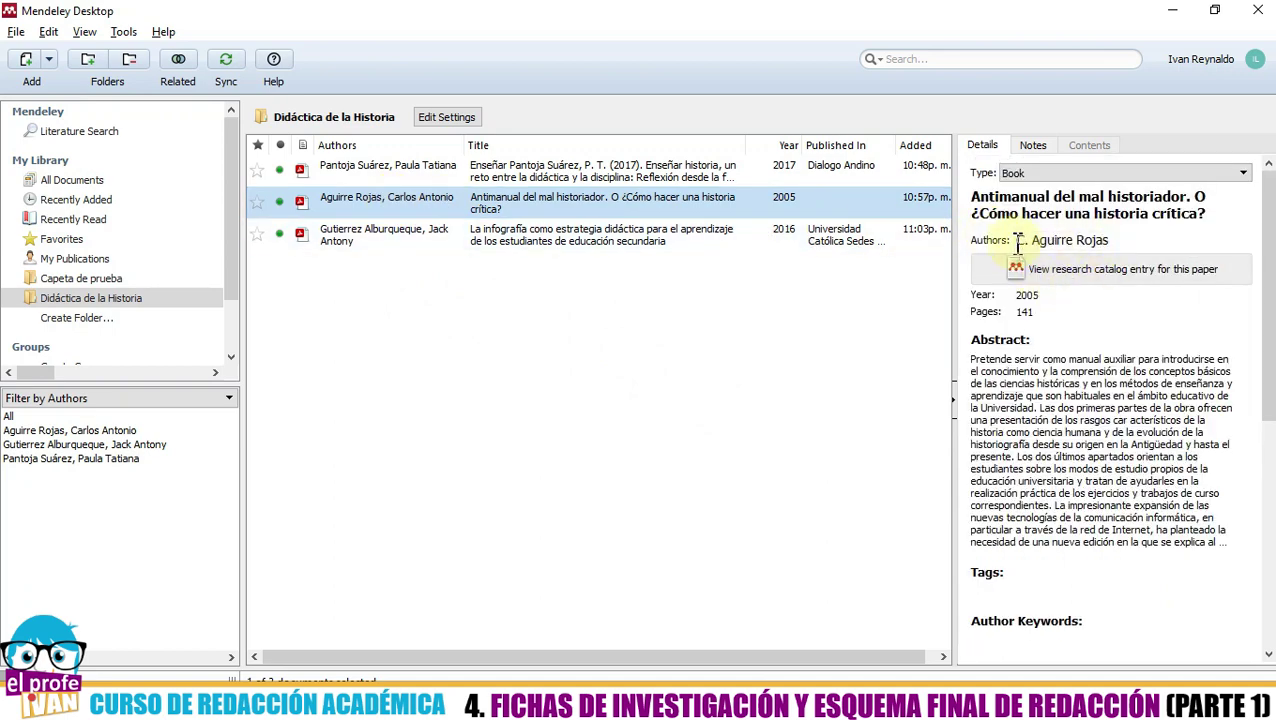
click(1080, 241)
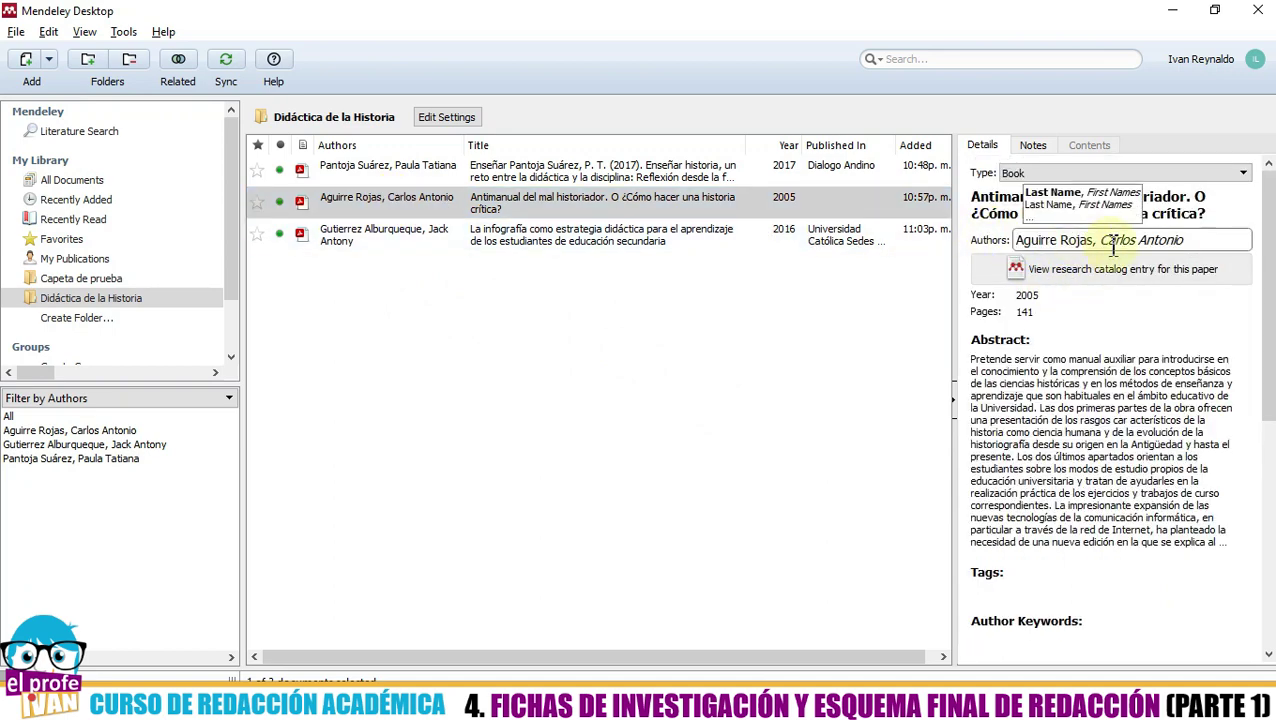
click(1190, 240)
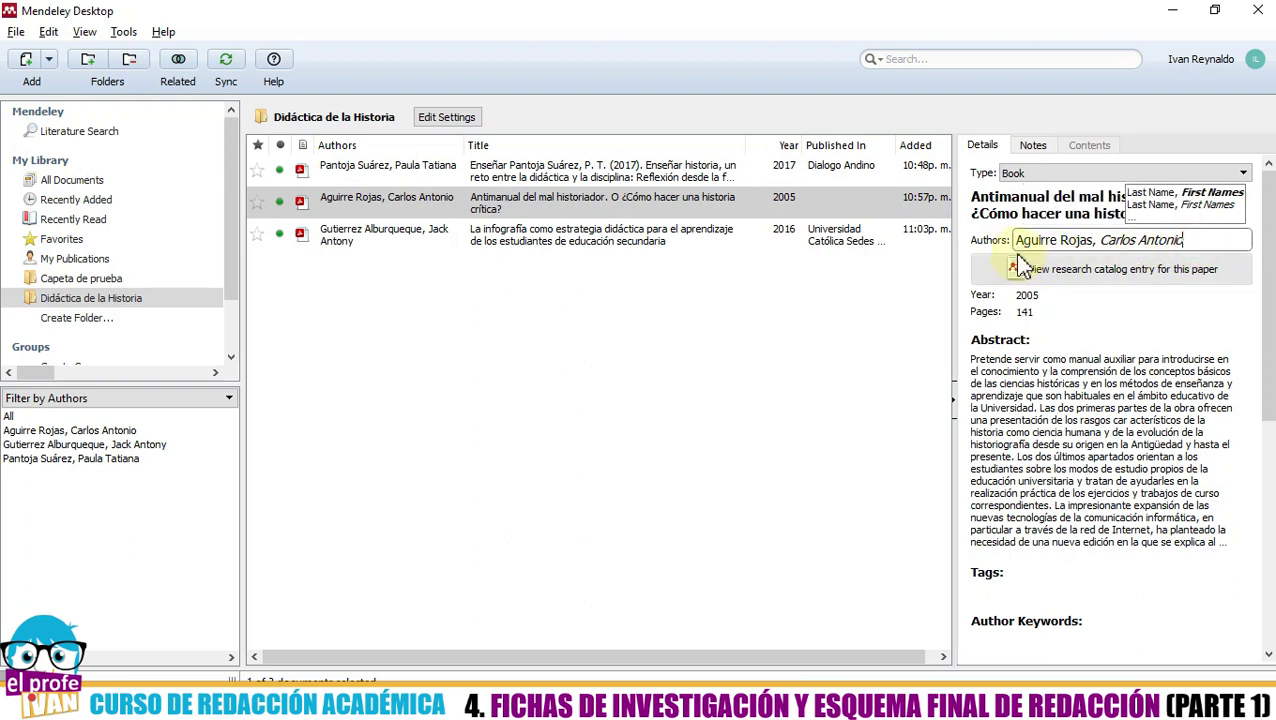
key(BackSpace)
key(BackSpace)
key(BackSpace)
key(BackSpace)
key(BackSpace)
key(BackSpace)
key(BackSpace)
key(BackSpace)
key(BackSpace)
key(BackSpace)
key(BackSpace)
key(BackSpace)
key(BackSpace)
key(BackSpace)
key(BackSpace)
key(BackSpace)
key(BackSpace)
key(BackSpace)
key(BackSpace)
key(BackSpace)
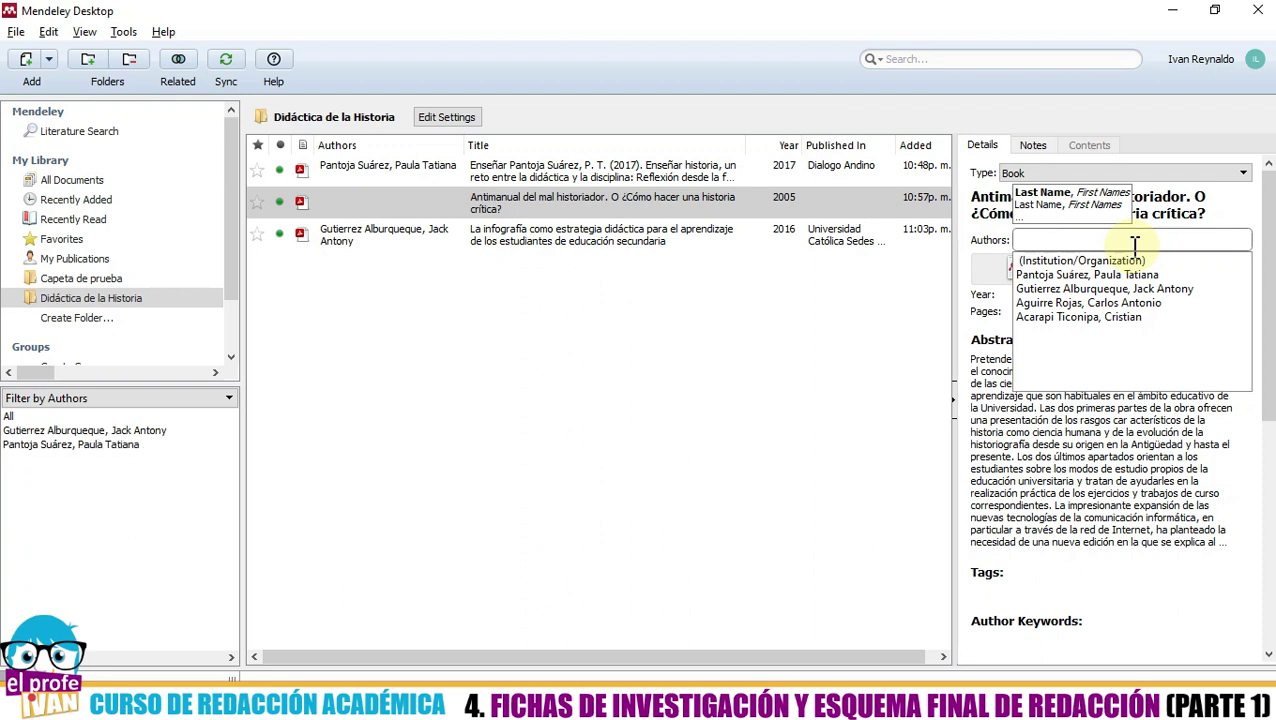
- Enter 'Unidad Especializada de Formación' as the author and accept it as an institution
text(Unidad )
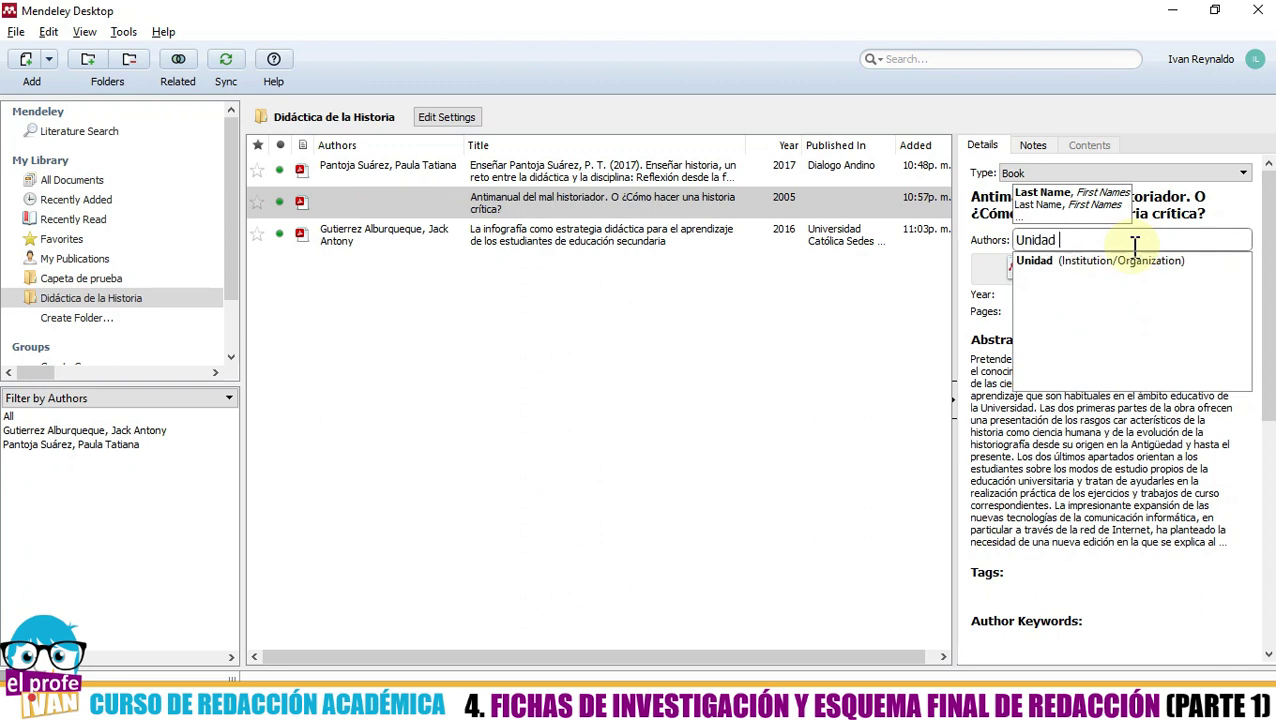
text(especializada)
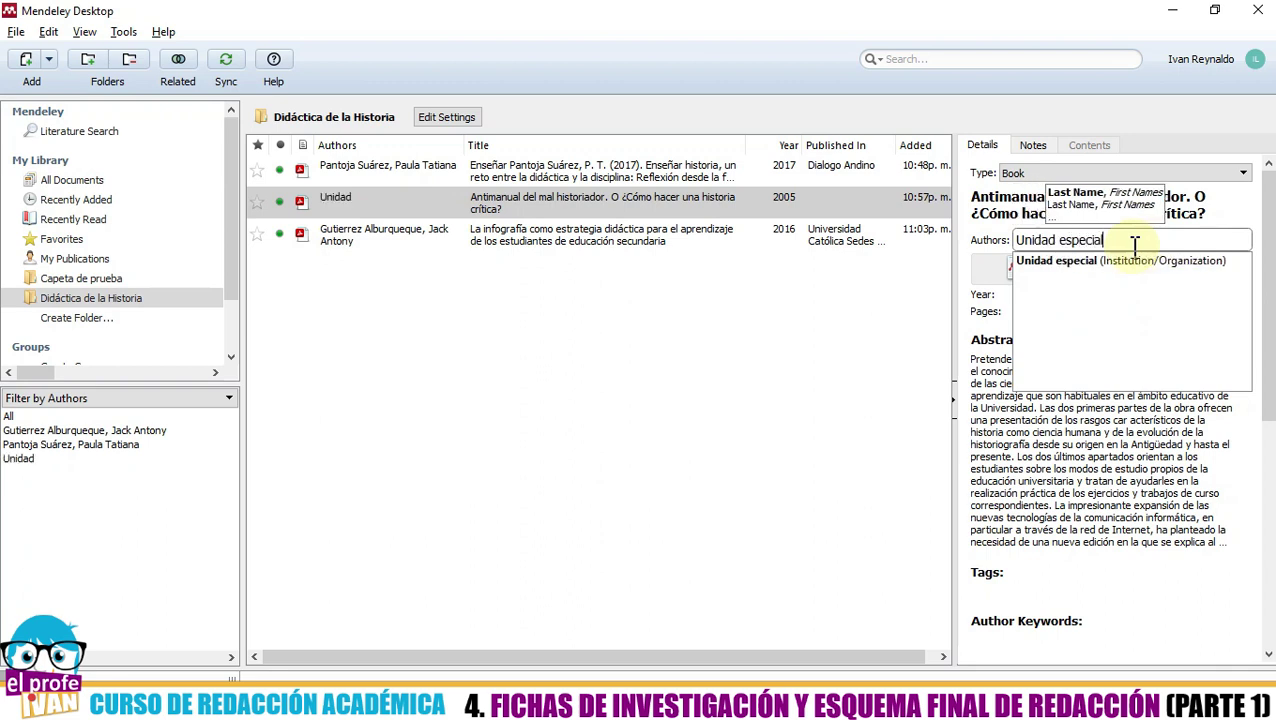
key(BackSpace)
key(BackSpace)
key(BackSpace)
key(BackSpace)
key(BackSpace)
key(BackSpace)
key(BackSpace)
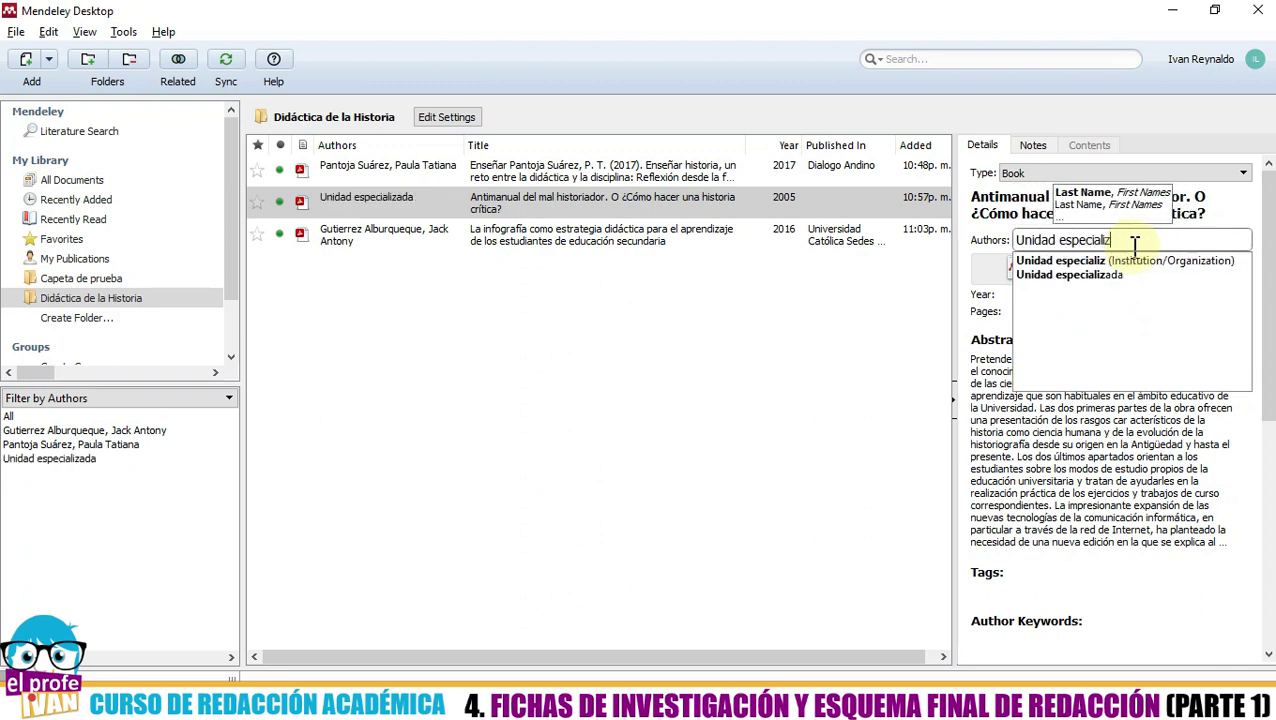
key(BackSpace)
key(BackSpace)
key(BackSpace)
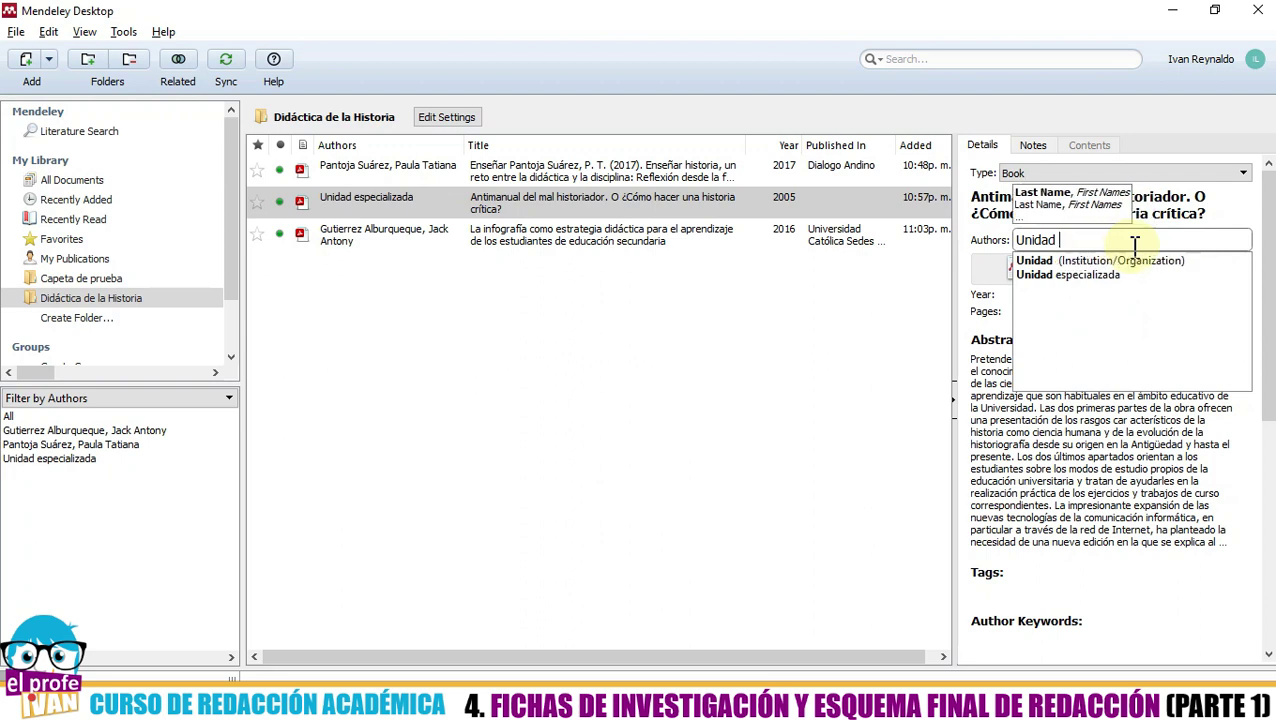
text(Especializ)
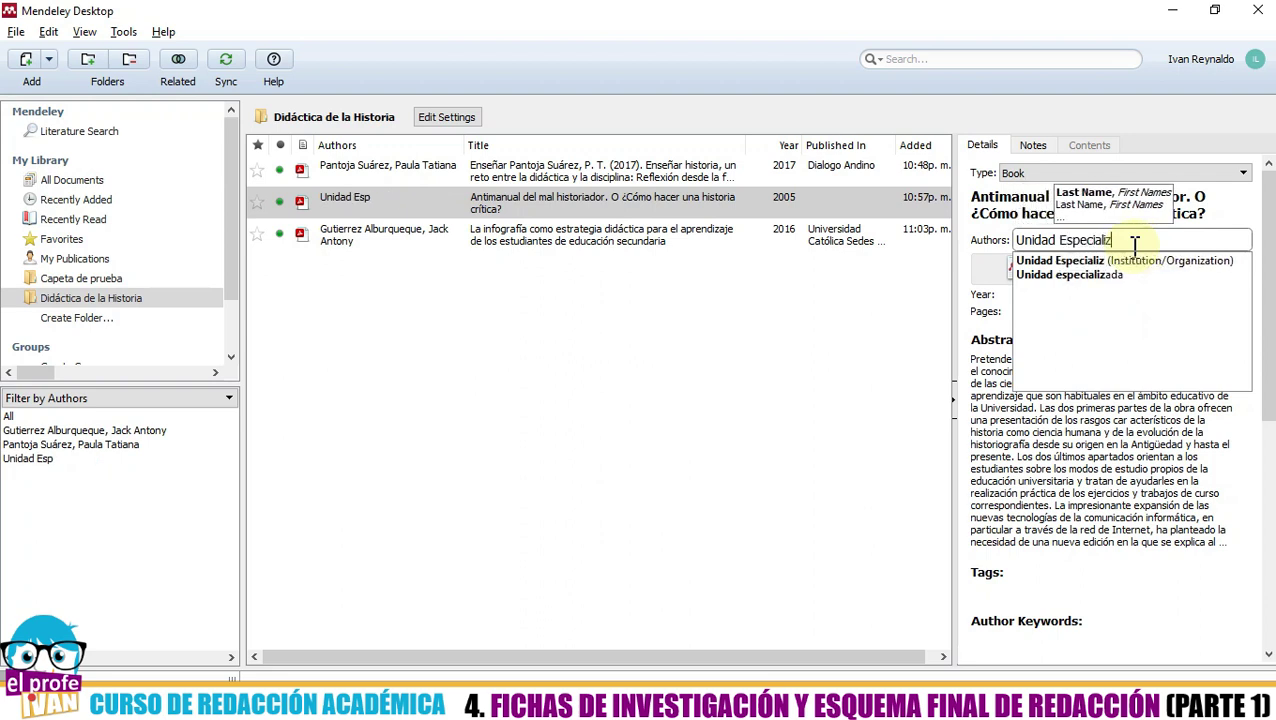
text(ada de Forma)
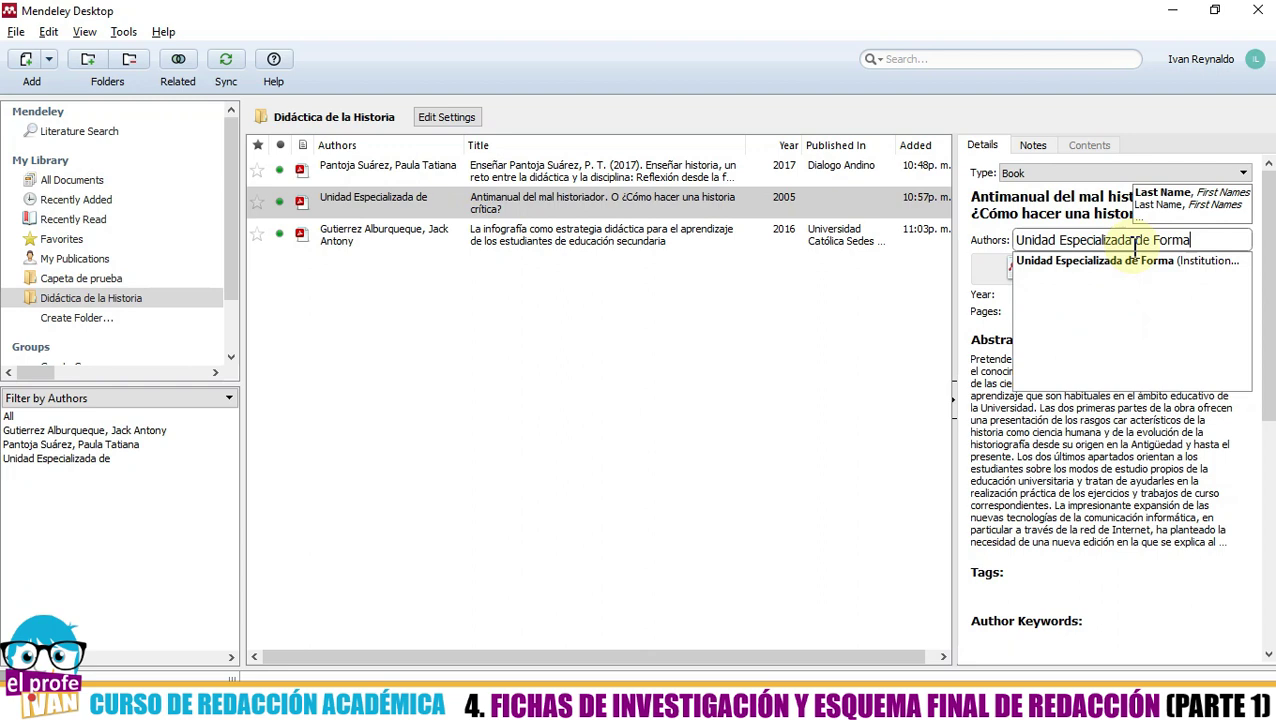
text(ción Co)
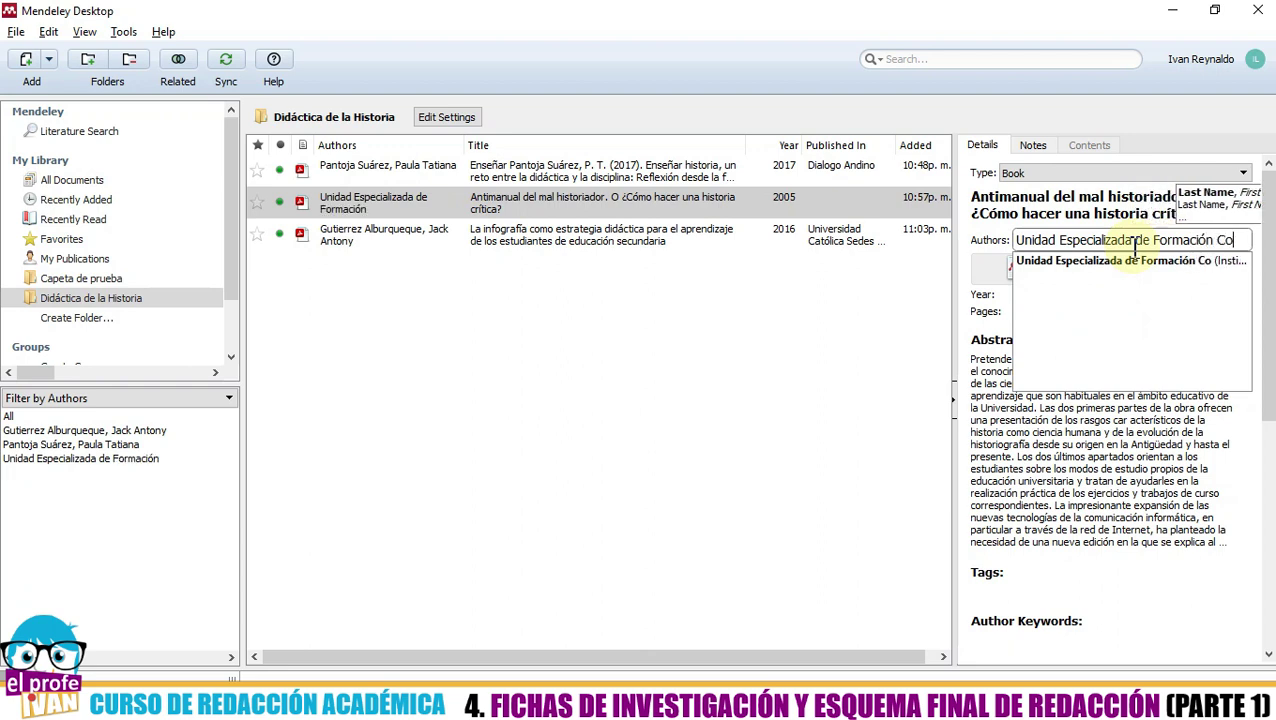
text(ntínua)
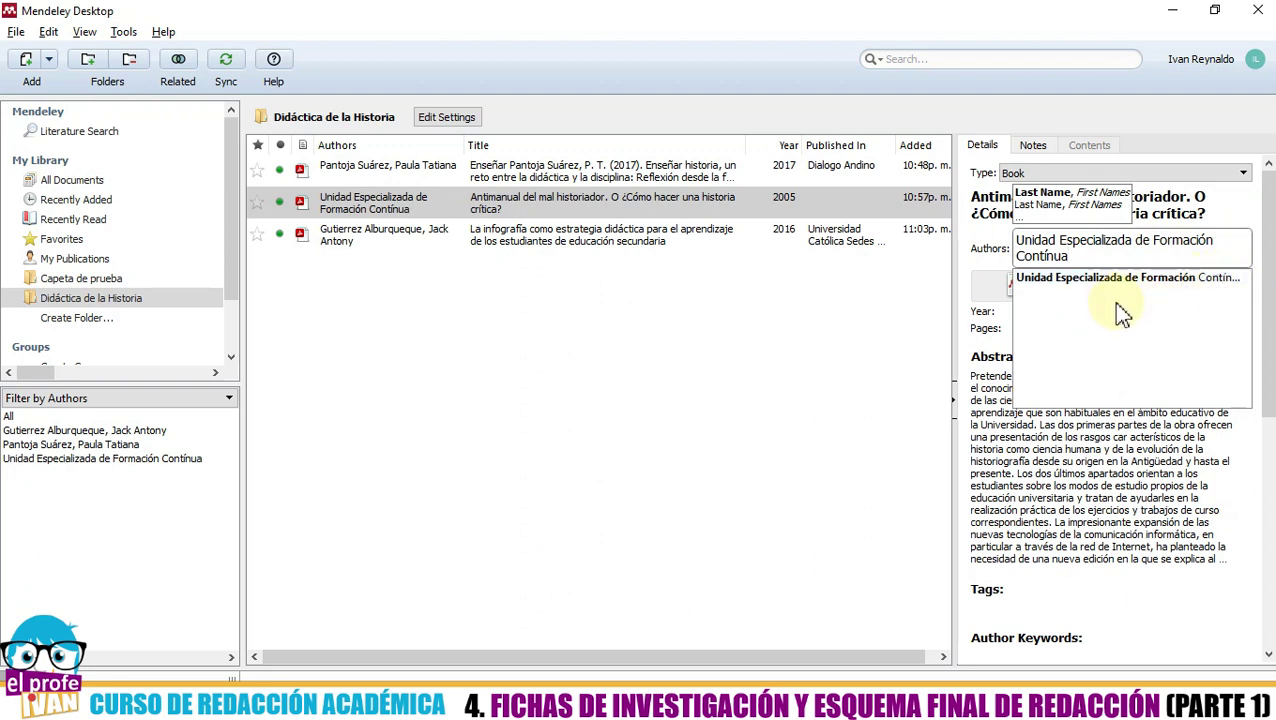
key(BackSpace)
key(BackSpace)
key(BackSpace)
key(BackSpace)
key(BackSpace)
key(BackSpace)
key(BackSpace)
key(BackSpace)
key(BackSpace)
key(BackSpace)
key(BackSpace)
key(BackSpace)
key(BackSpace)
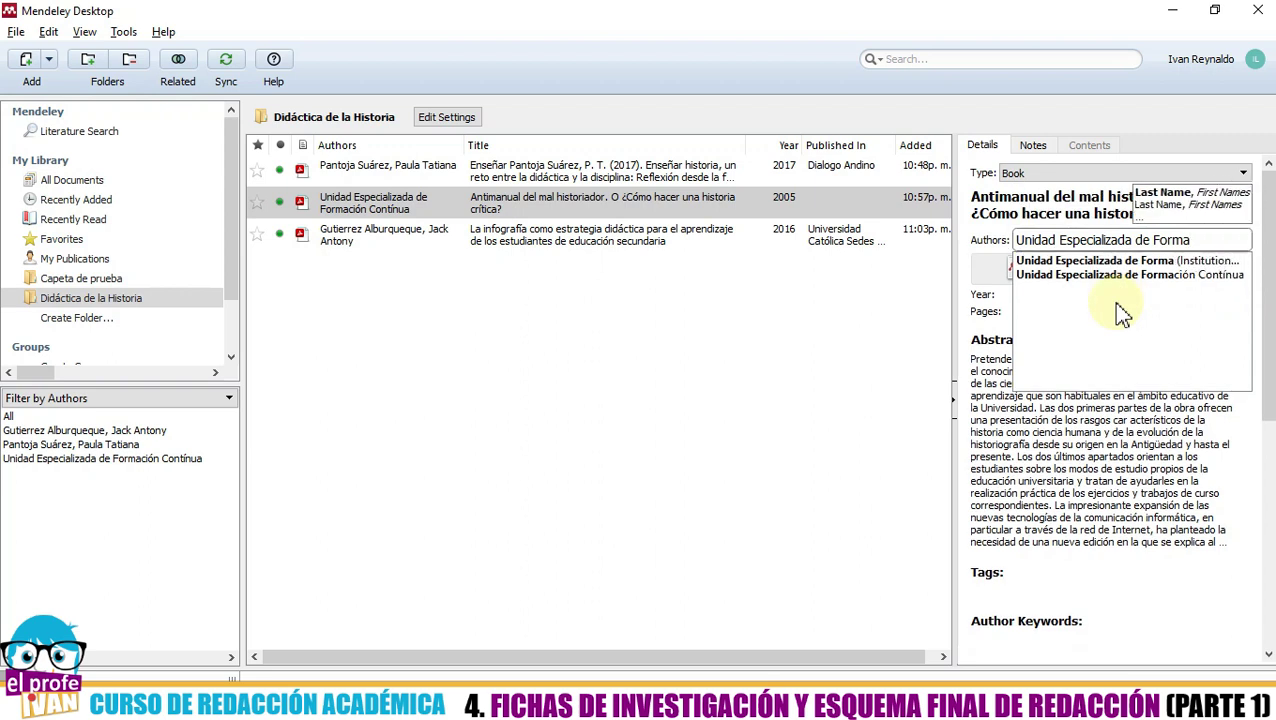
key(BackSpace)
key(BackSpace)
key(BackSpace)
key(BackSpace)
key(BackSpace)
key(BackSpace)
key(BackSpace)
key(BackSpace)
key(BackSpace)
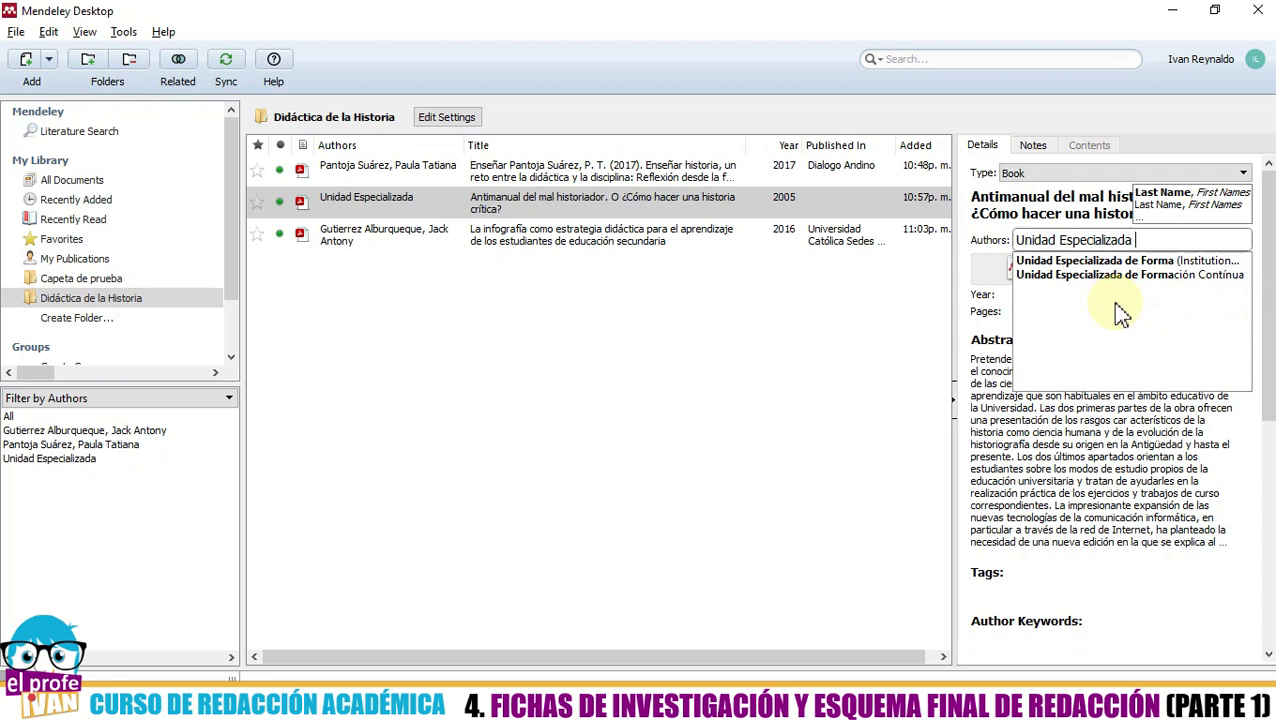
text(de Fo)
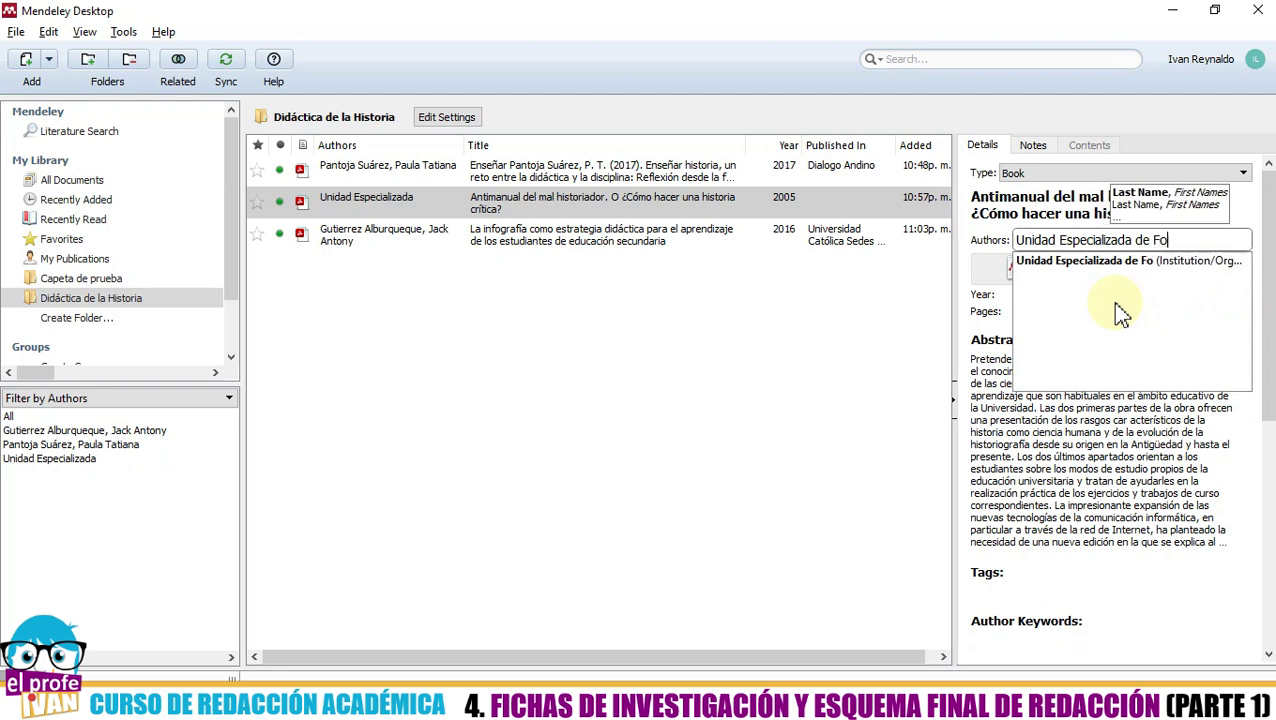
text(rmación)
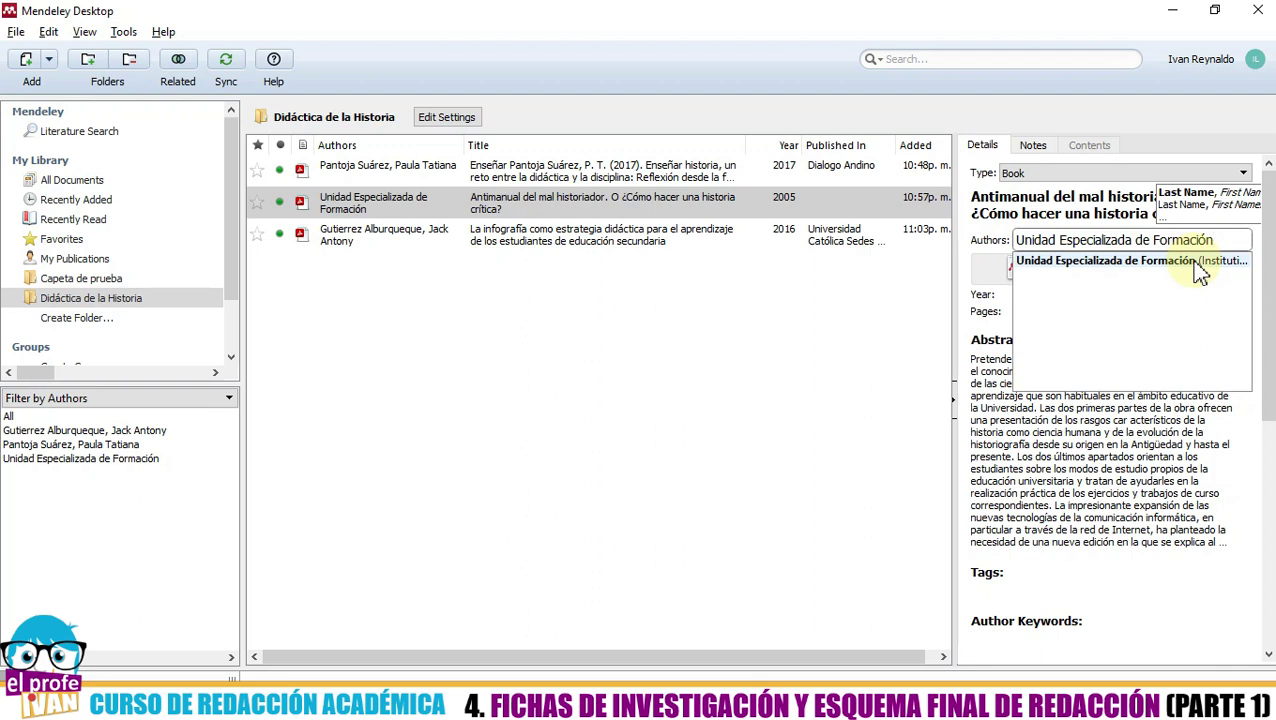
click(1180, 262)
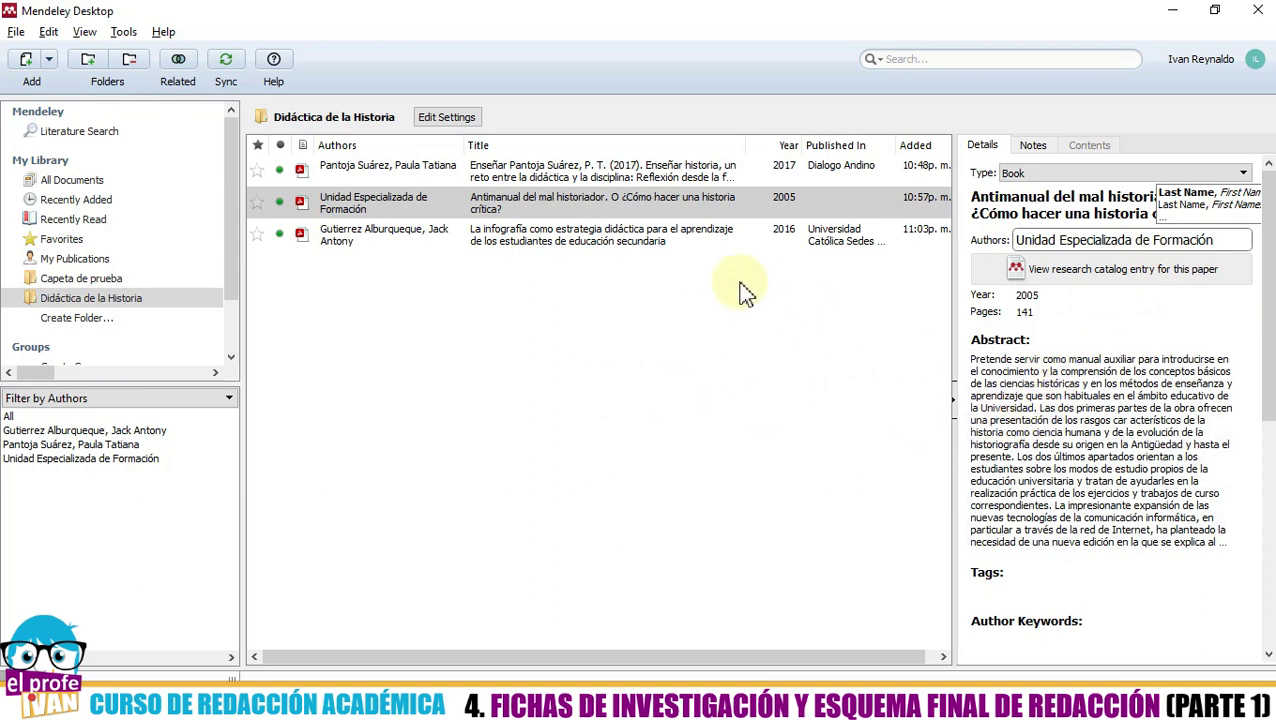
- Replace the Antimanual institution author with 'Profesora Unidos'
click(698, 252)
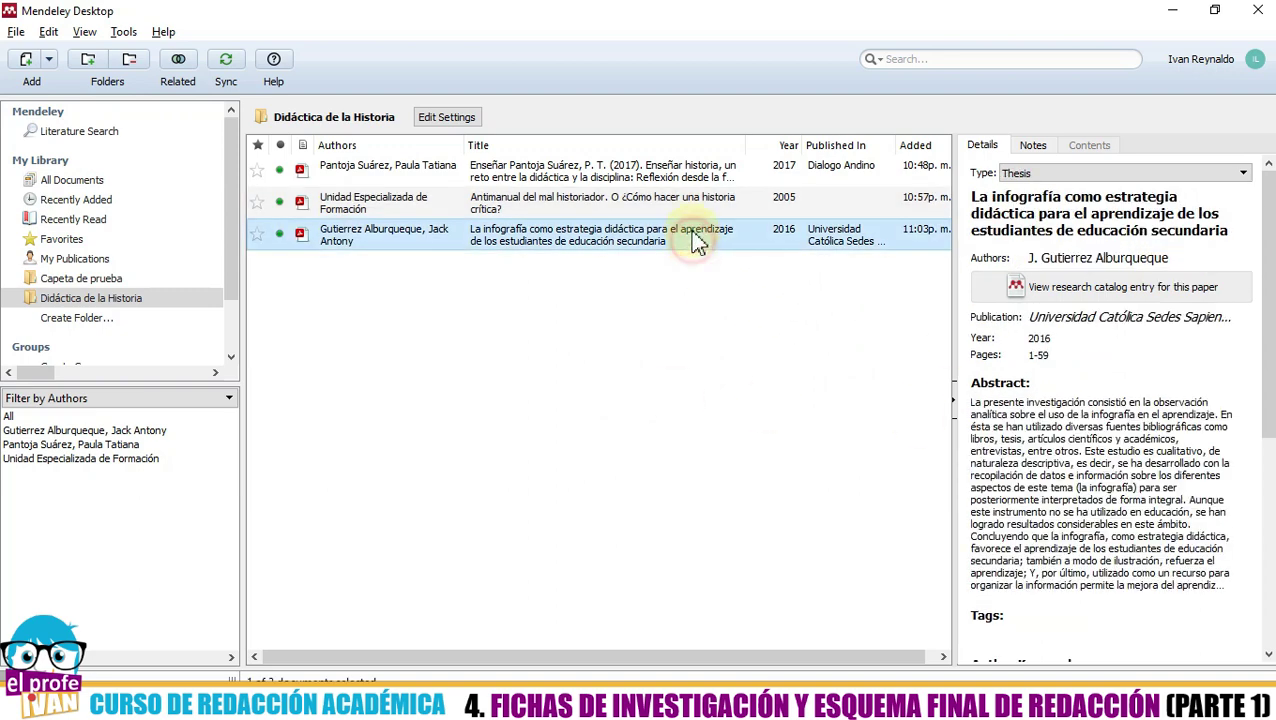
click(684, 214)
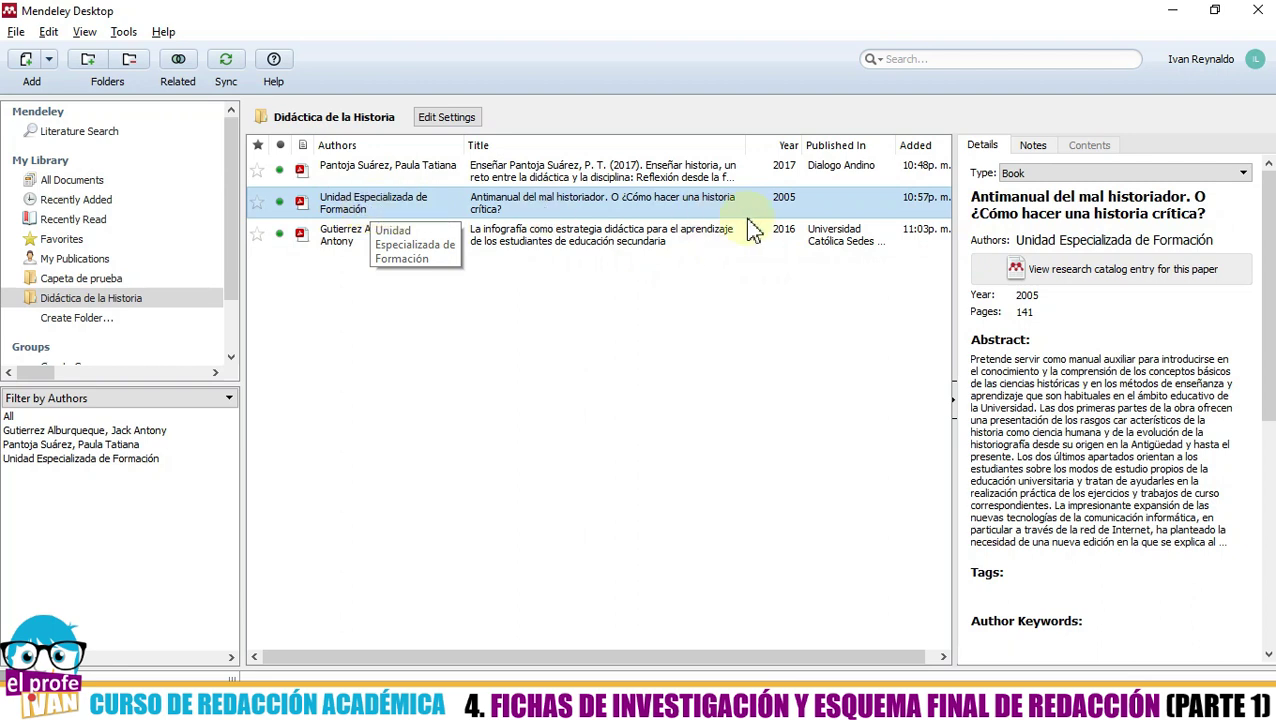
click(1045, 243)
triple_click(1046, 246)
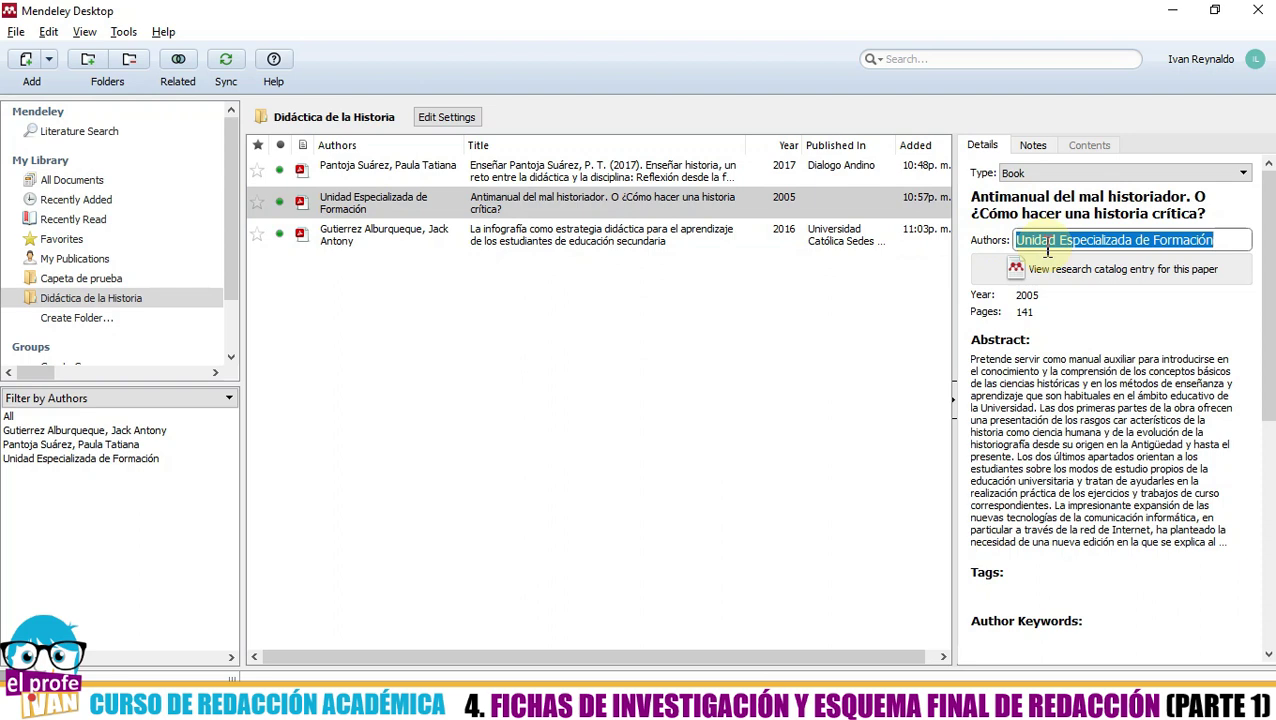
text(Profes)
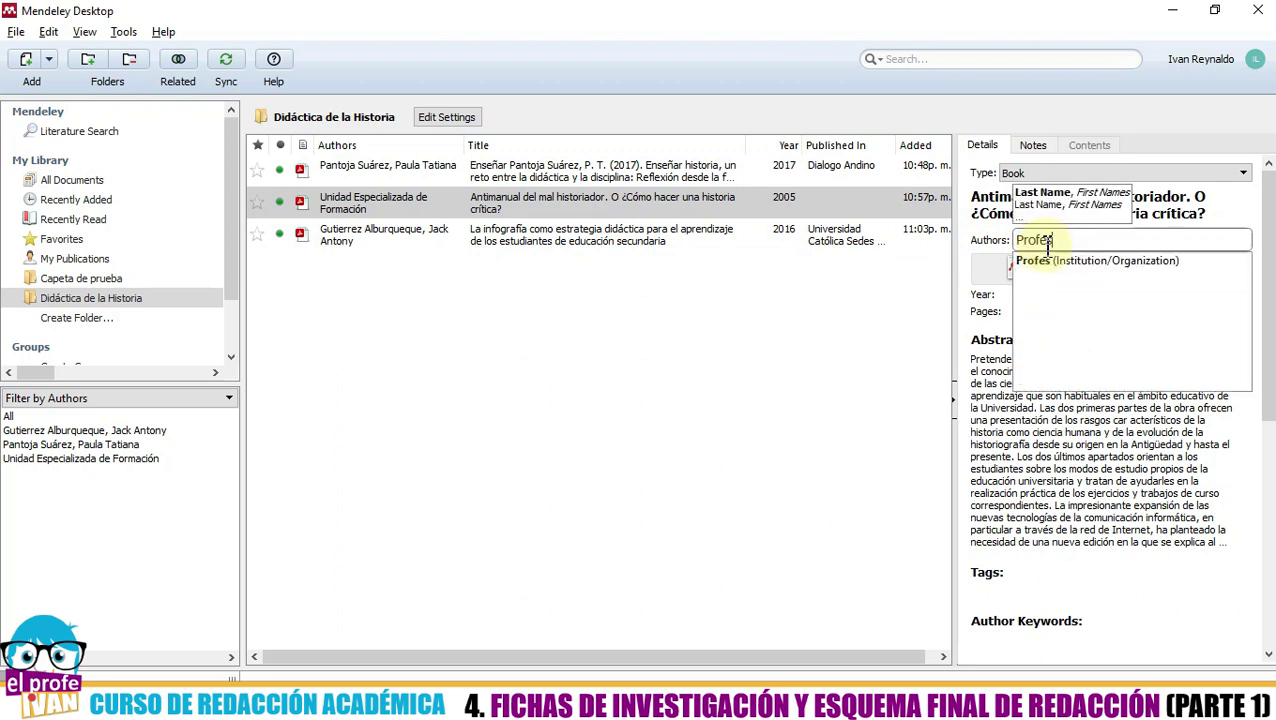
text(ora Unidos)
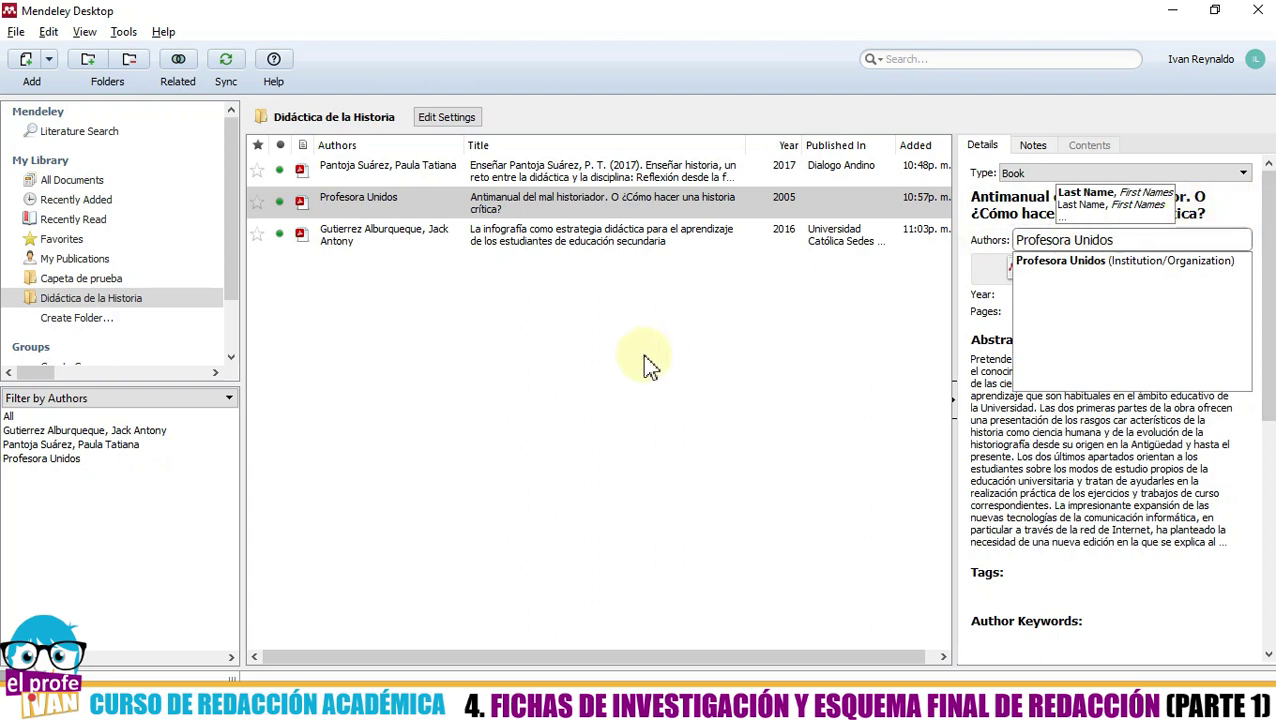
key(Return)
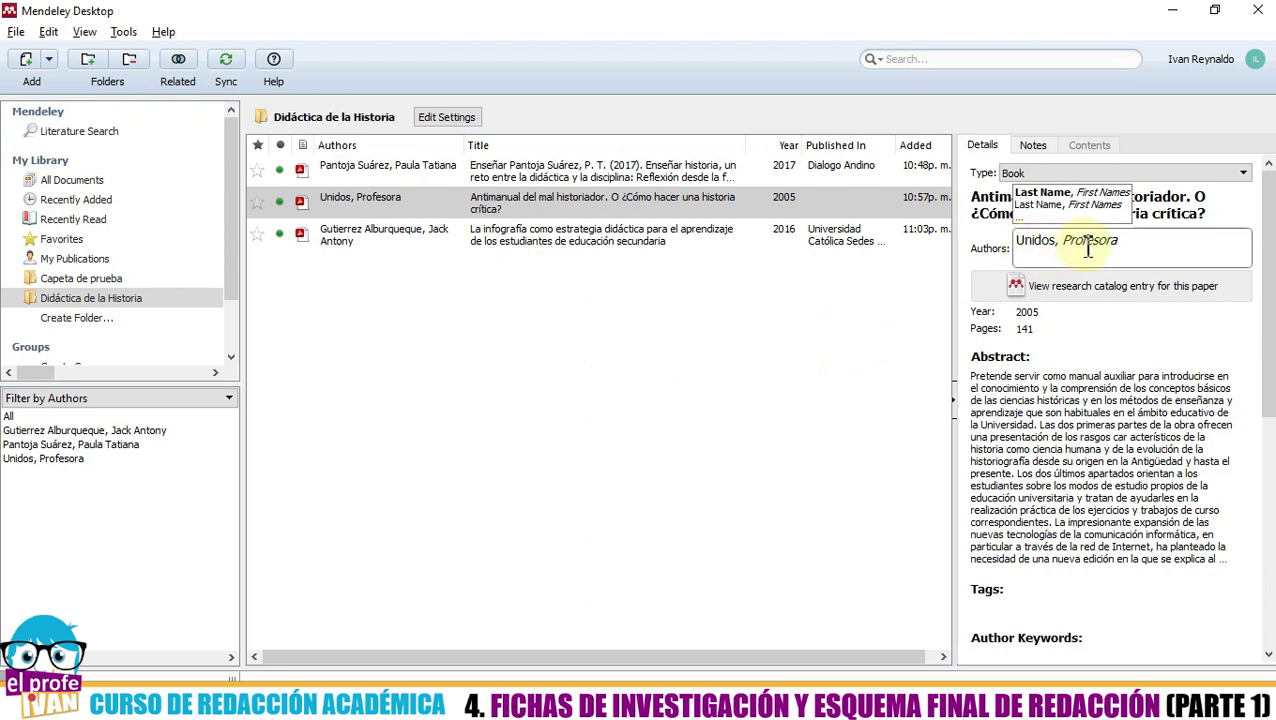
- Correct the first name to Profesores so the author reads 'Unidos, Profesores'
click(1133, 243)
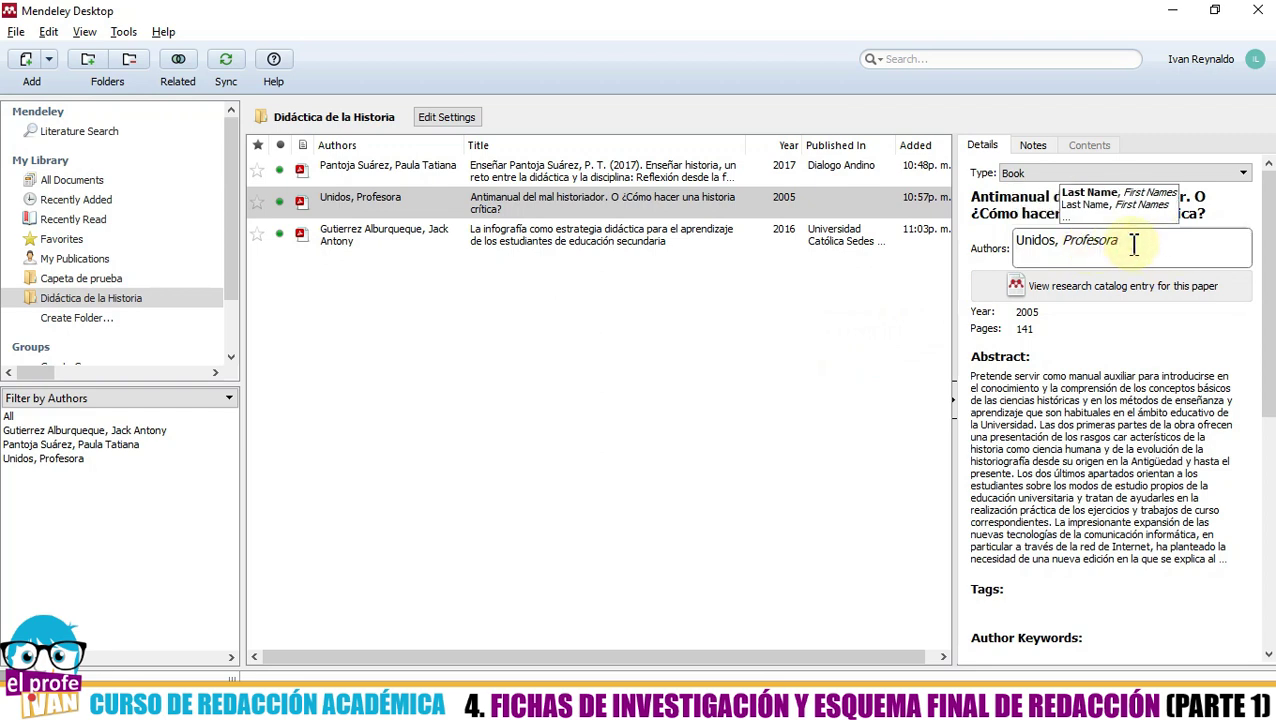
key(BackSpace)
text(es)
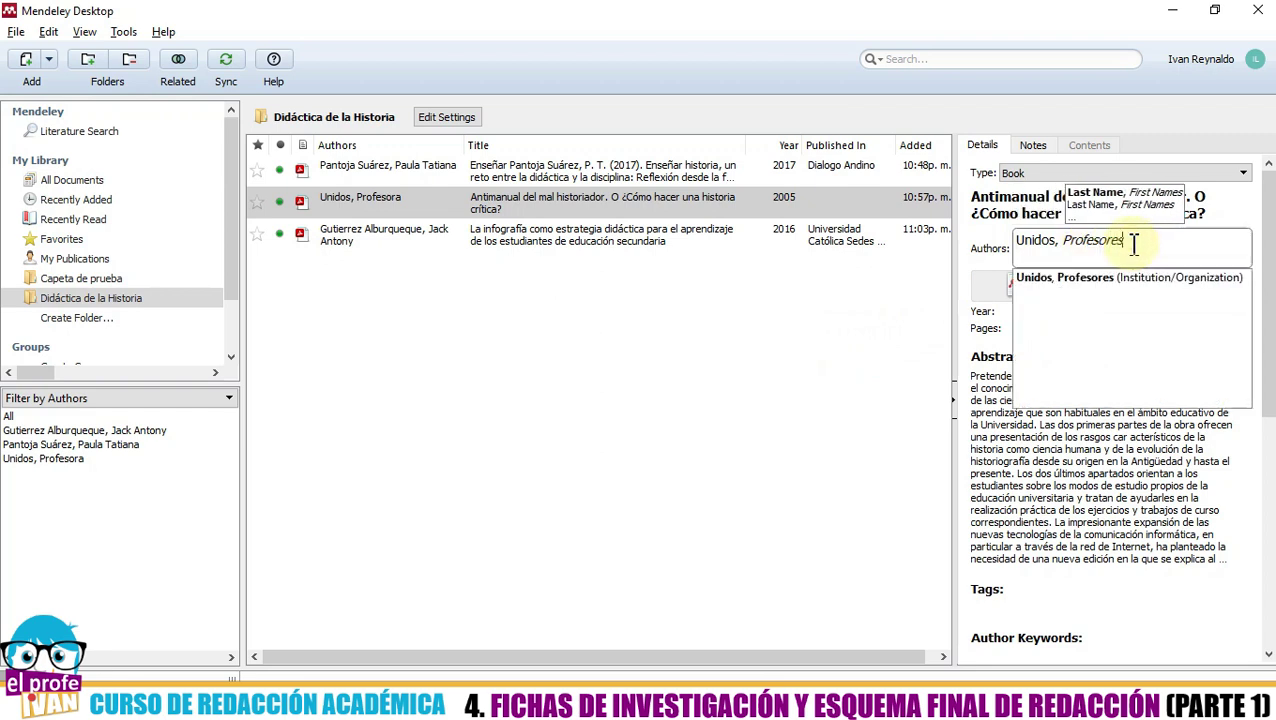
click(712, 372)
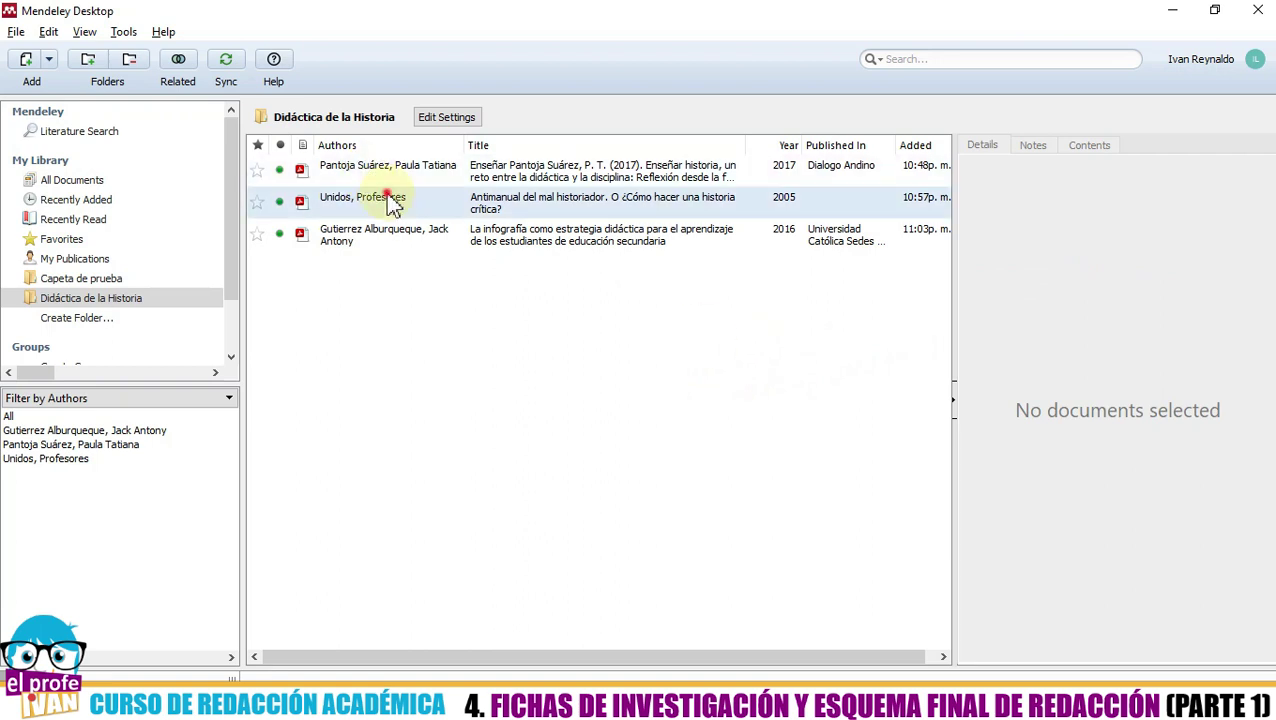
click(385, 200)
click(1100, 236)
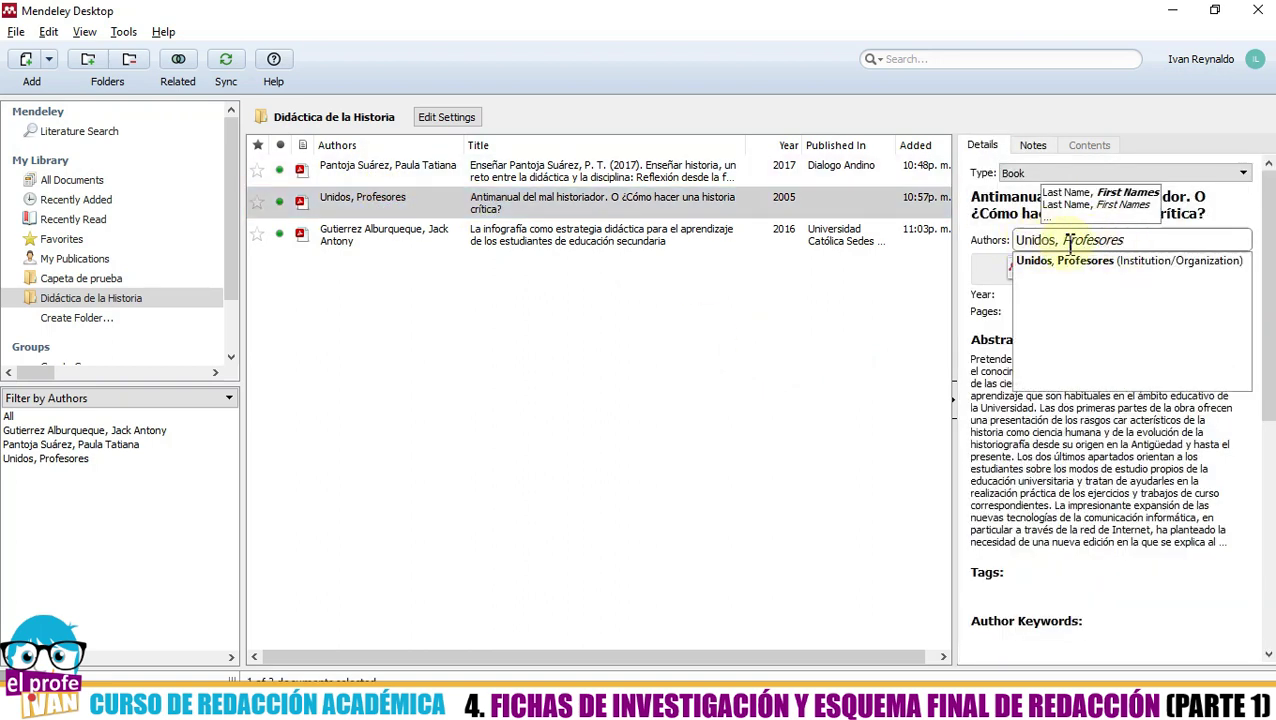
click(1153, 242)
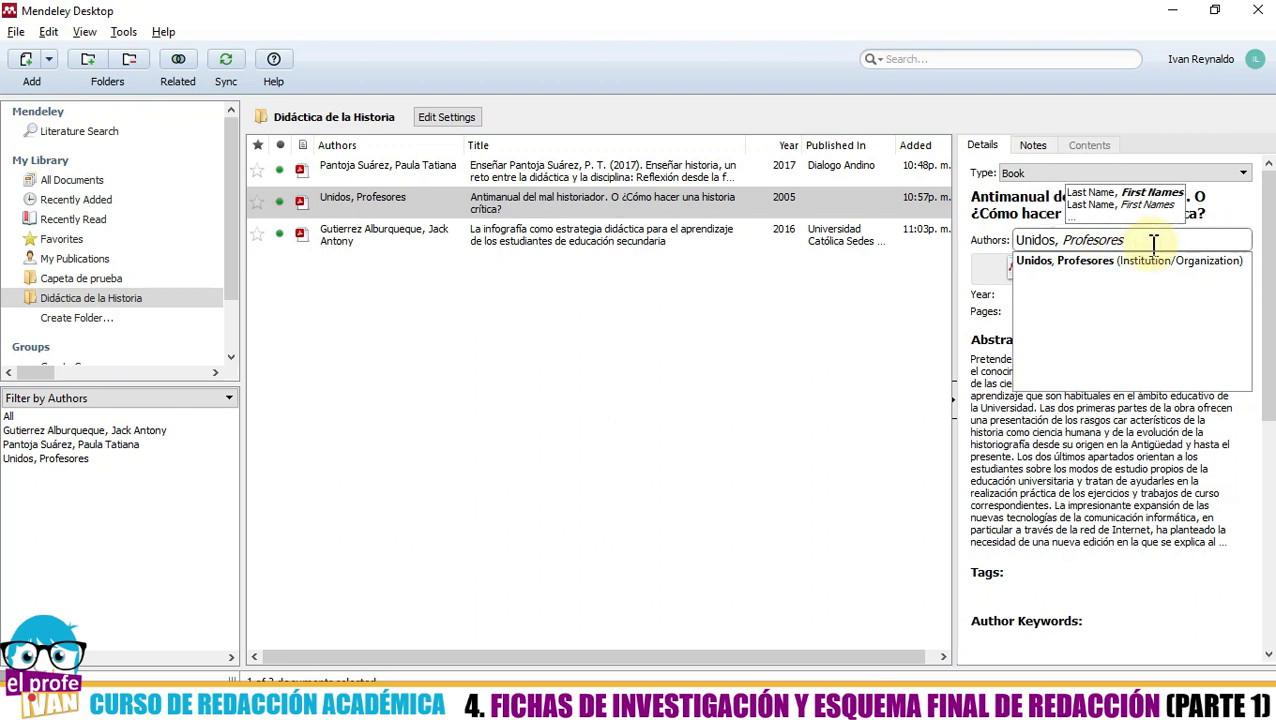
- Re-enter the author as the organisation 'Profesores Unidos' and reselect the book to confirm it
key(BackSpace)
key(BackSpace)
key(BackSpace)
key(BackSpace)
key(BackSpace)
key(BackSpace)
key(BackSpace)
key(BackSpace)
key(BackSpace)
key(BackSpace)
key(BackSpace)
key(BackSpace)
key(BackSpace)
key(BackSpace)
key(BackSpace)
key(BackSpace)
key(BackSpace)
key(BackSpace)
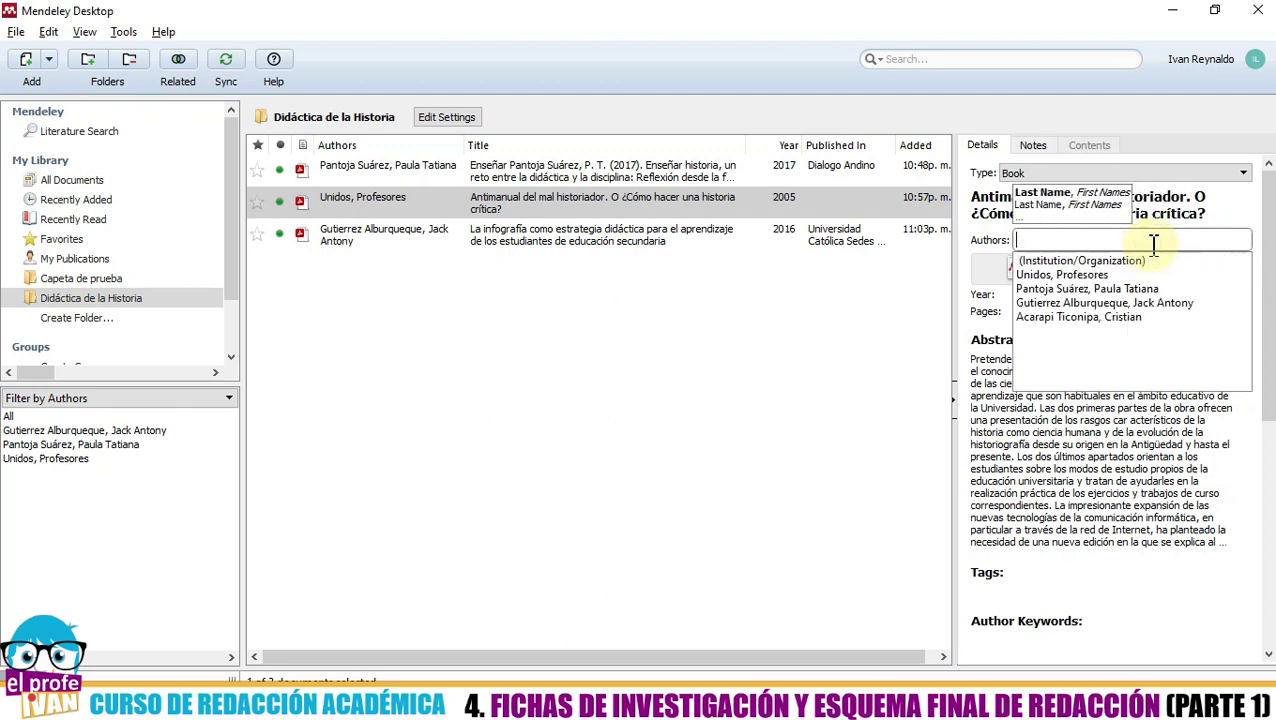
text(Profeso)
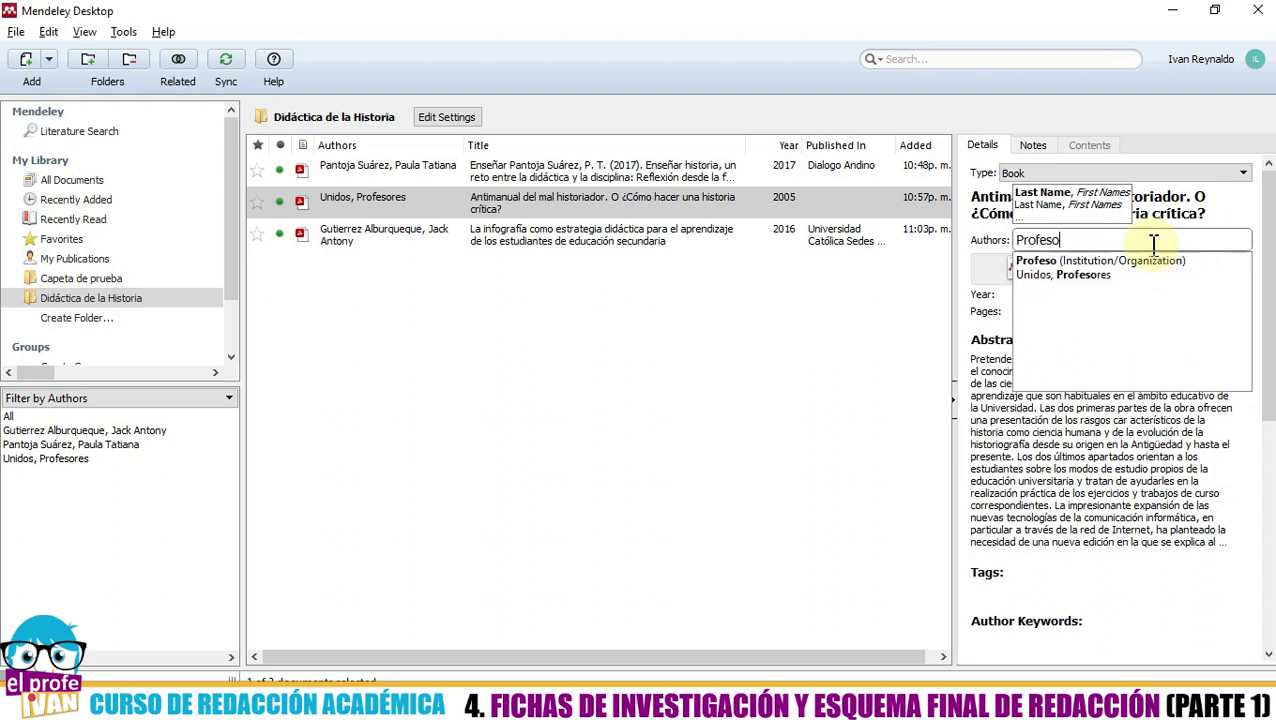
text(res Unidos)
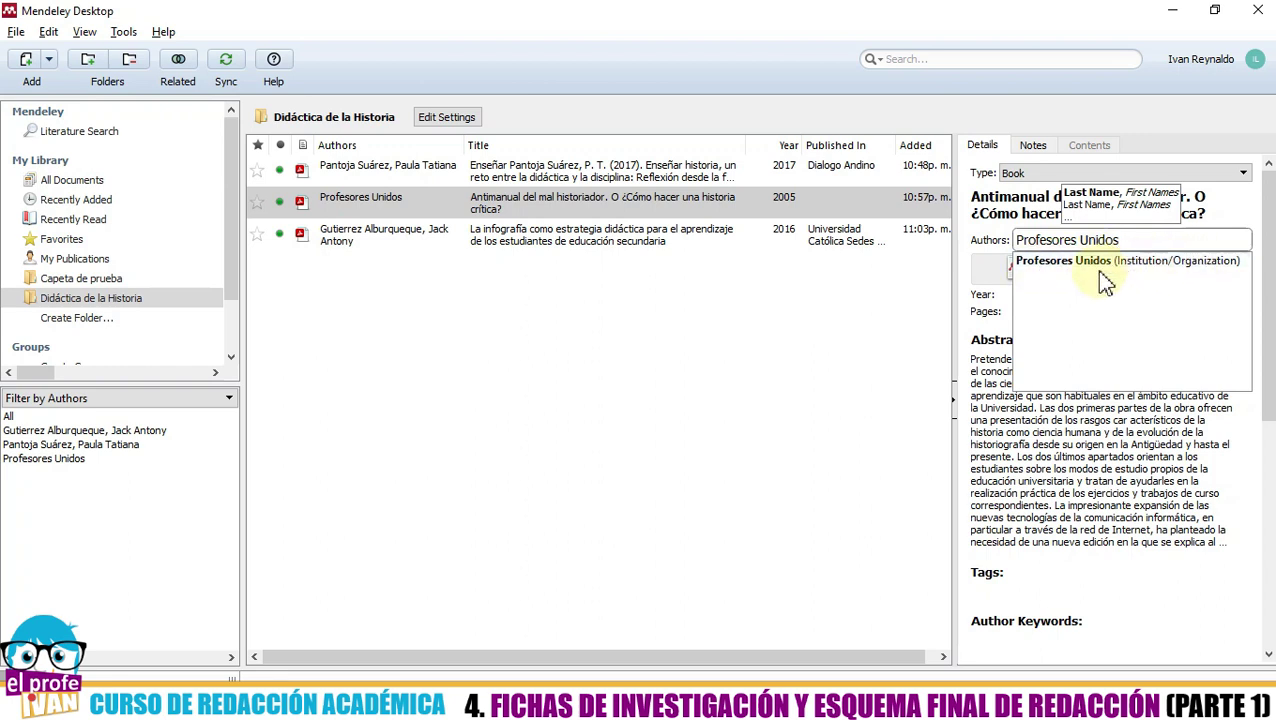
click(1062, 261)
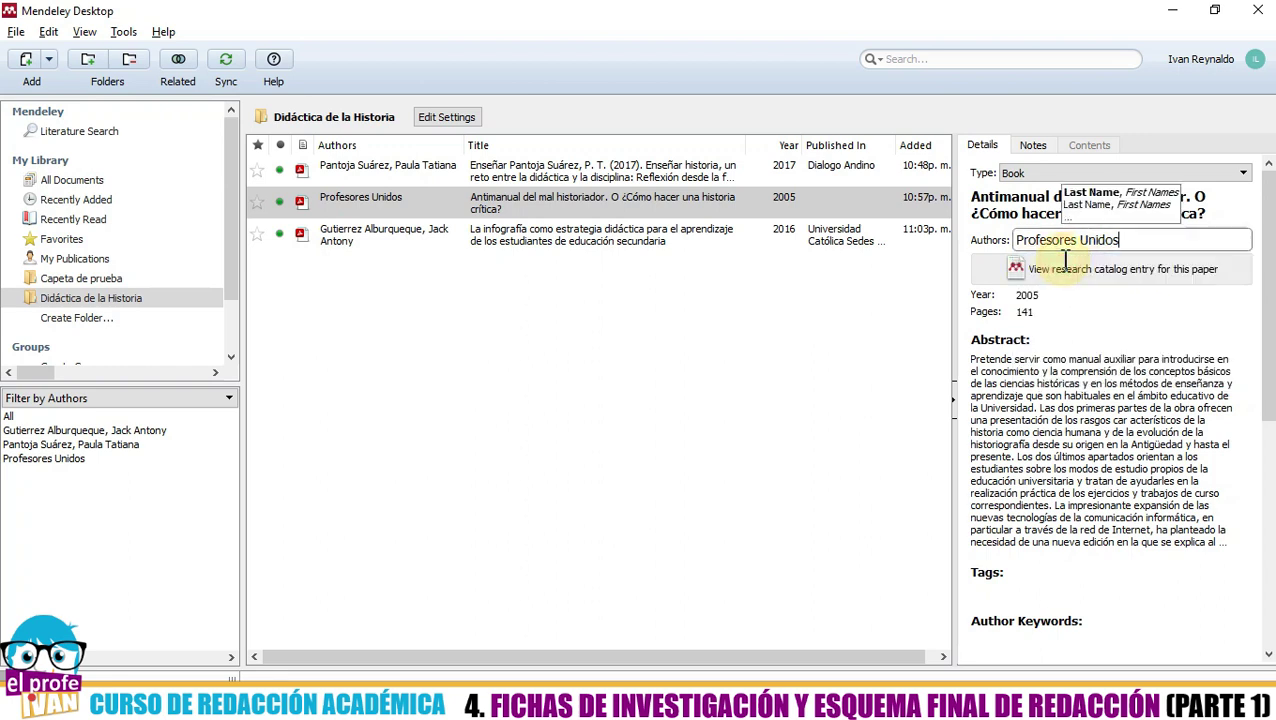
click(877, 347)
click(443, 204)
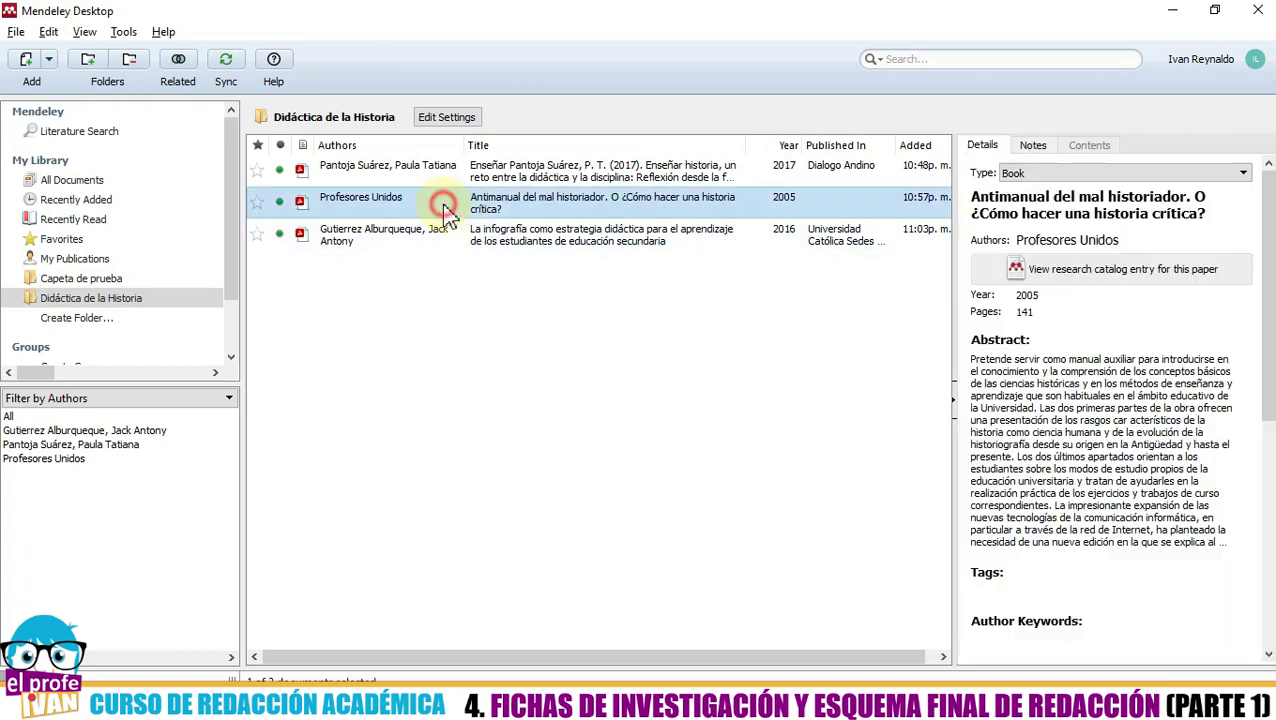
click(535, 341)
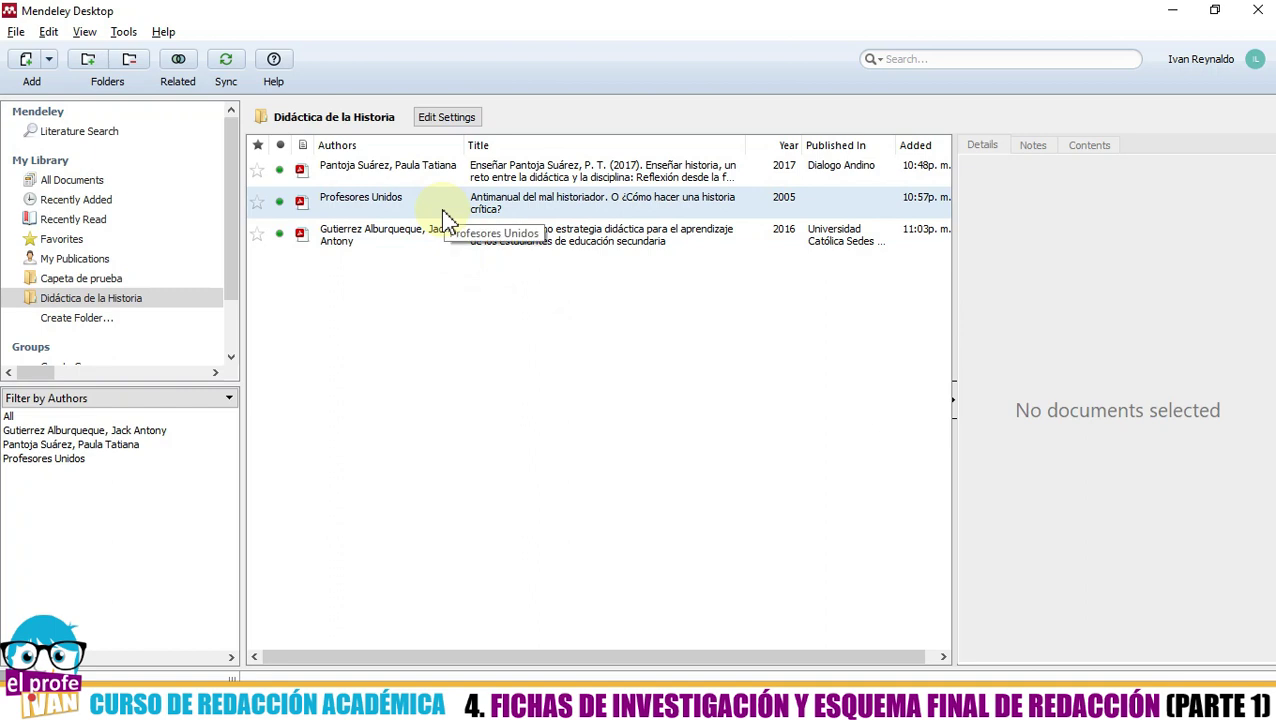
click(441, 208)
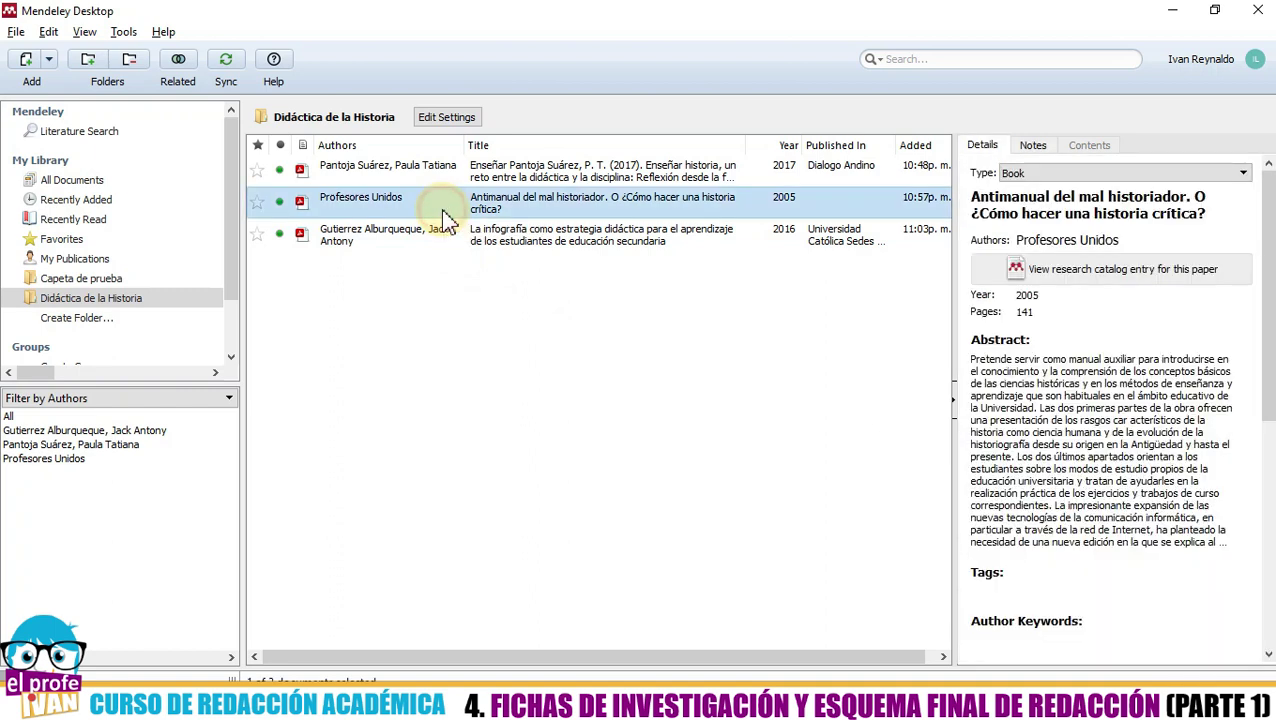
click(1155, 245)
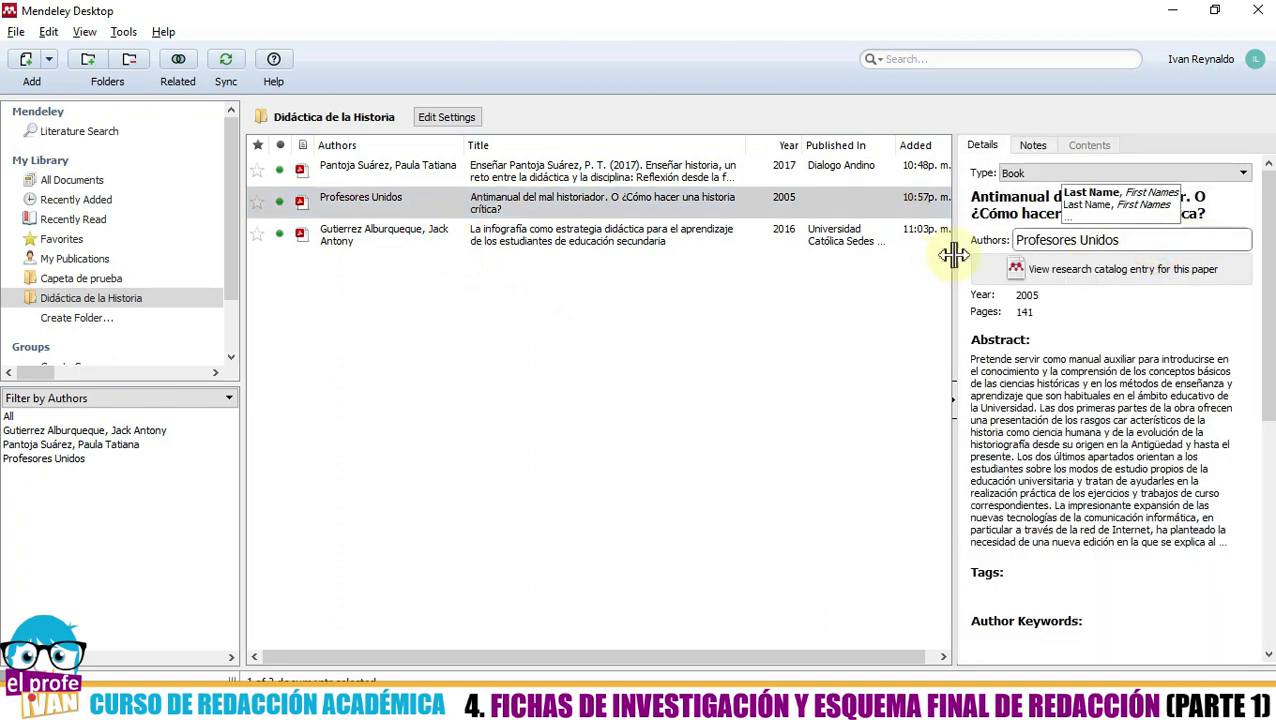
- Replace the author with 'Aguirre Rojas, Carlos Antonio' and save the change
drag(1160, 241, 968, 237)
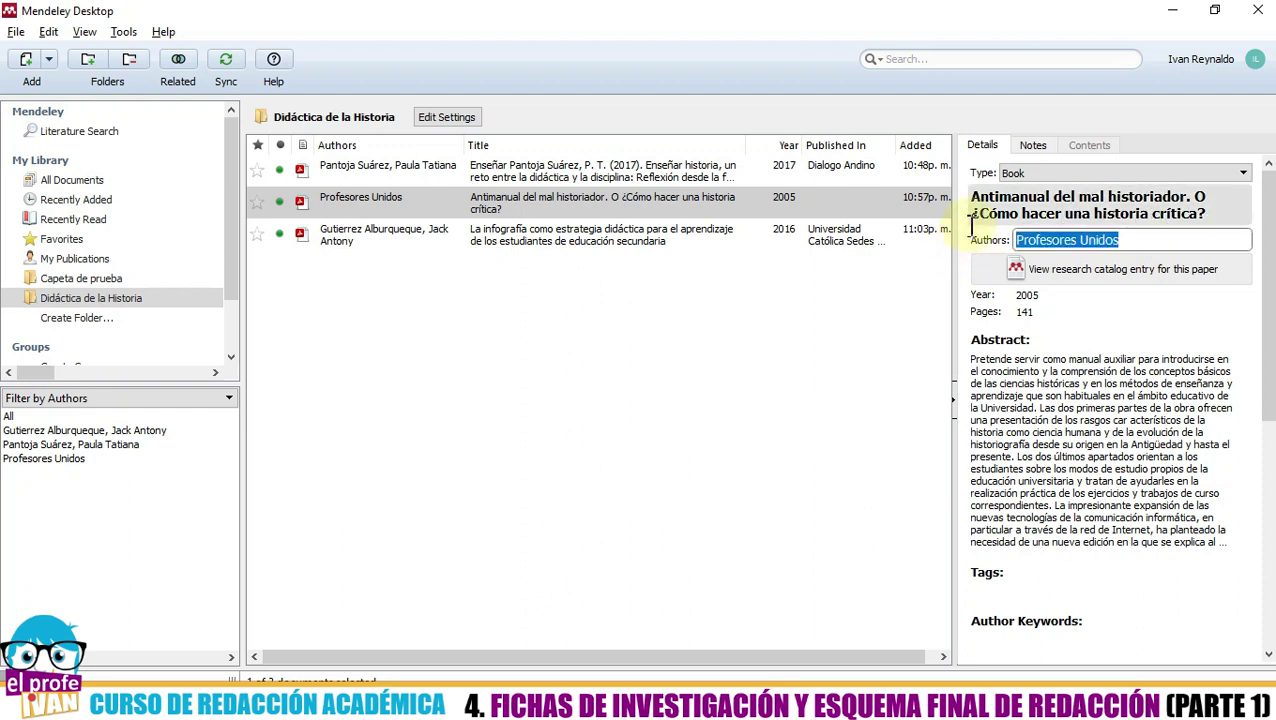
text(Aguirre )
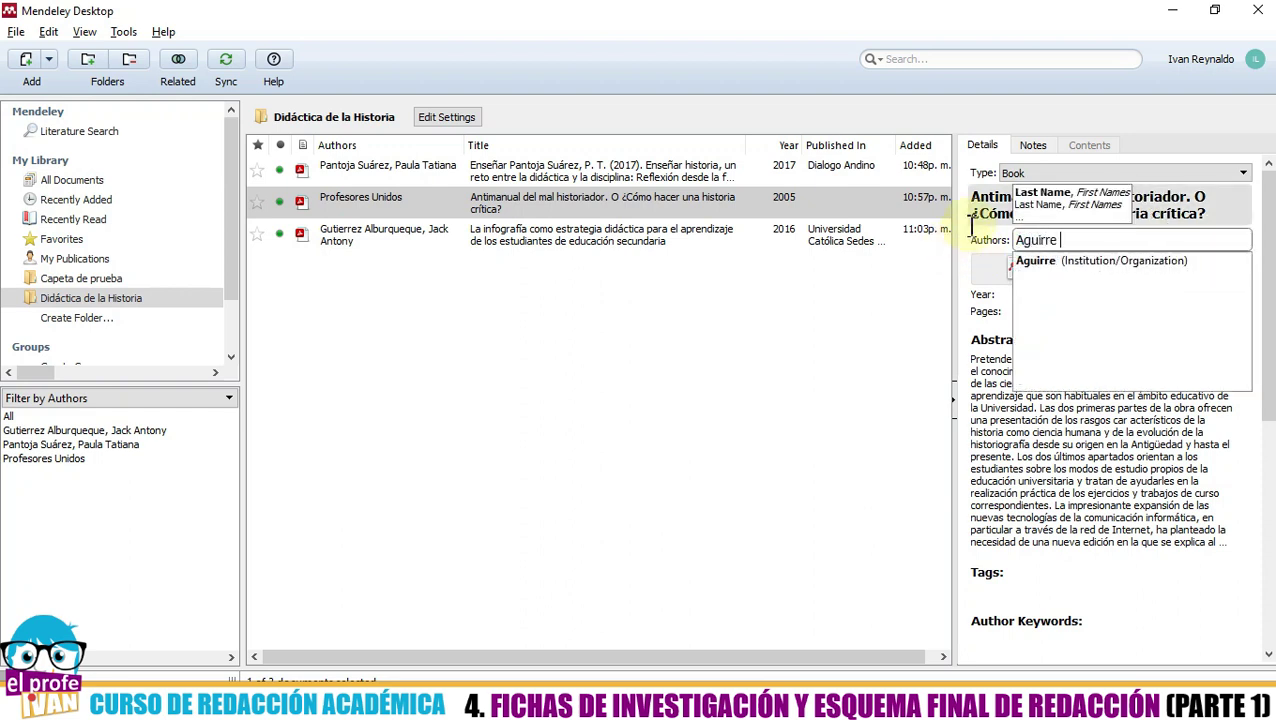
text(Rojas, C)
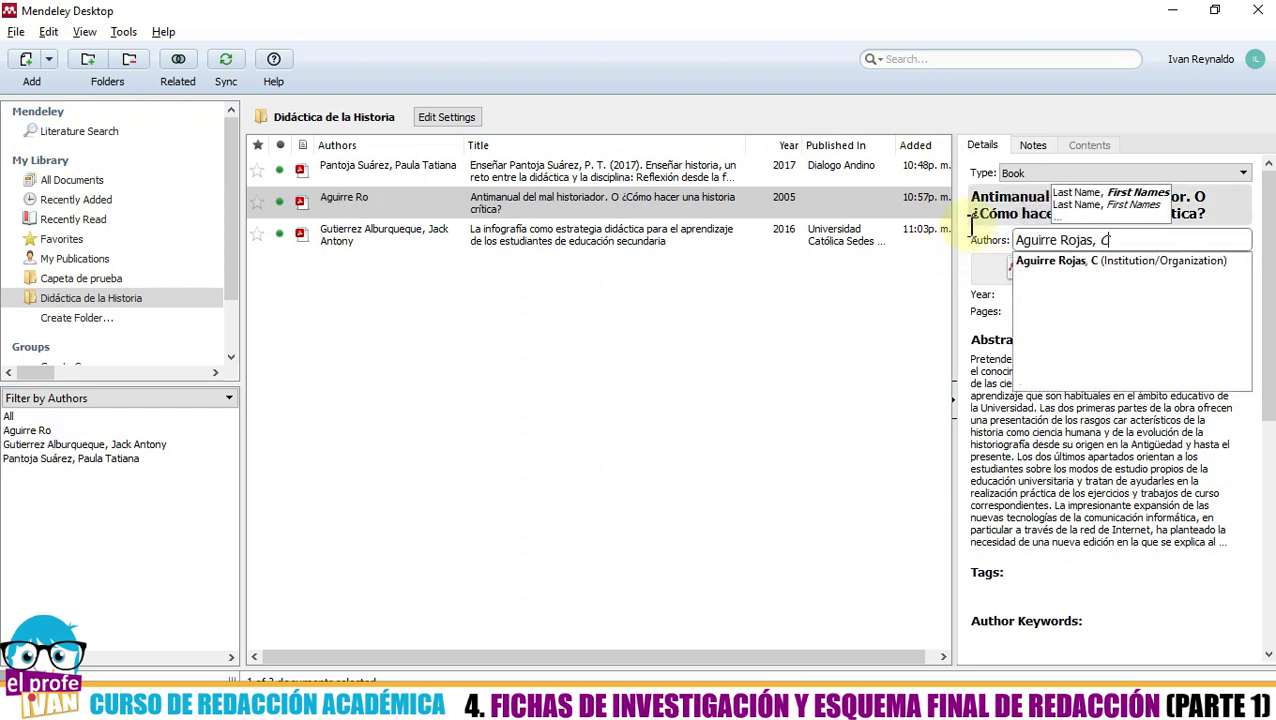
text(arlos Antonio)
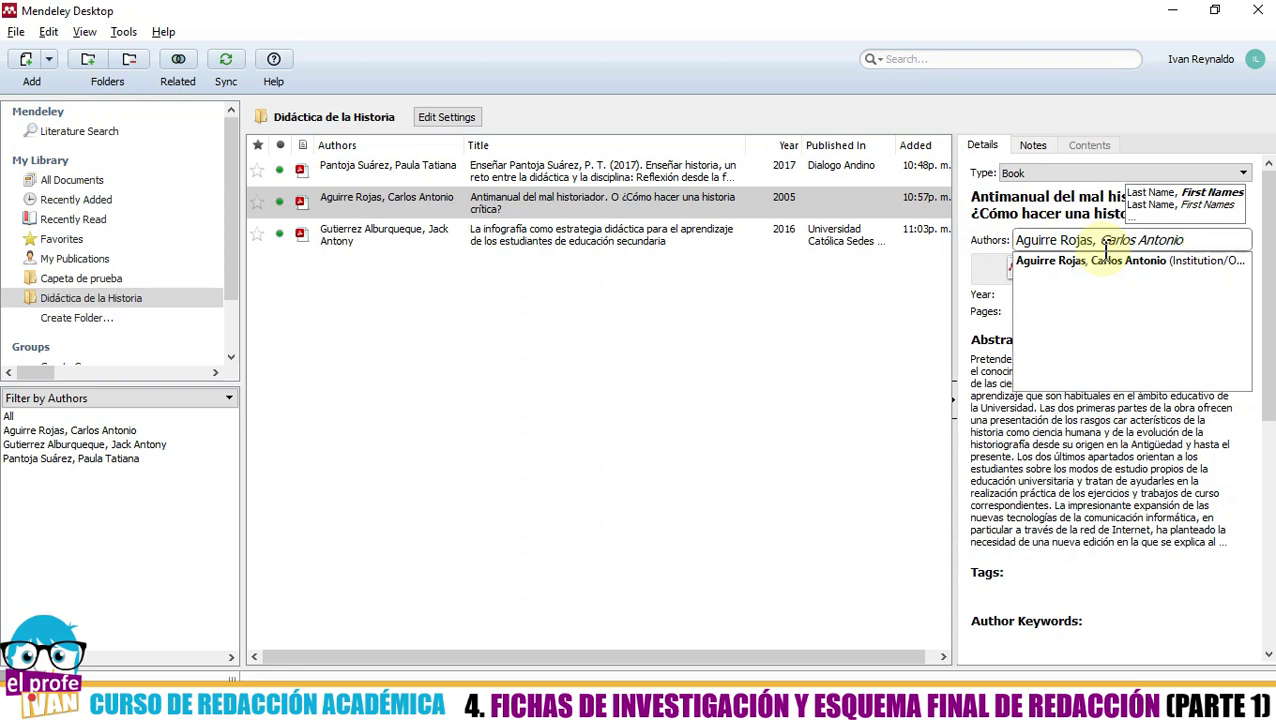
click(1106, 258)
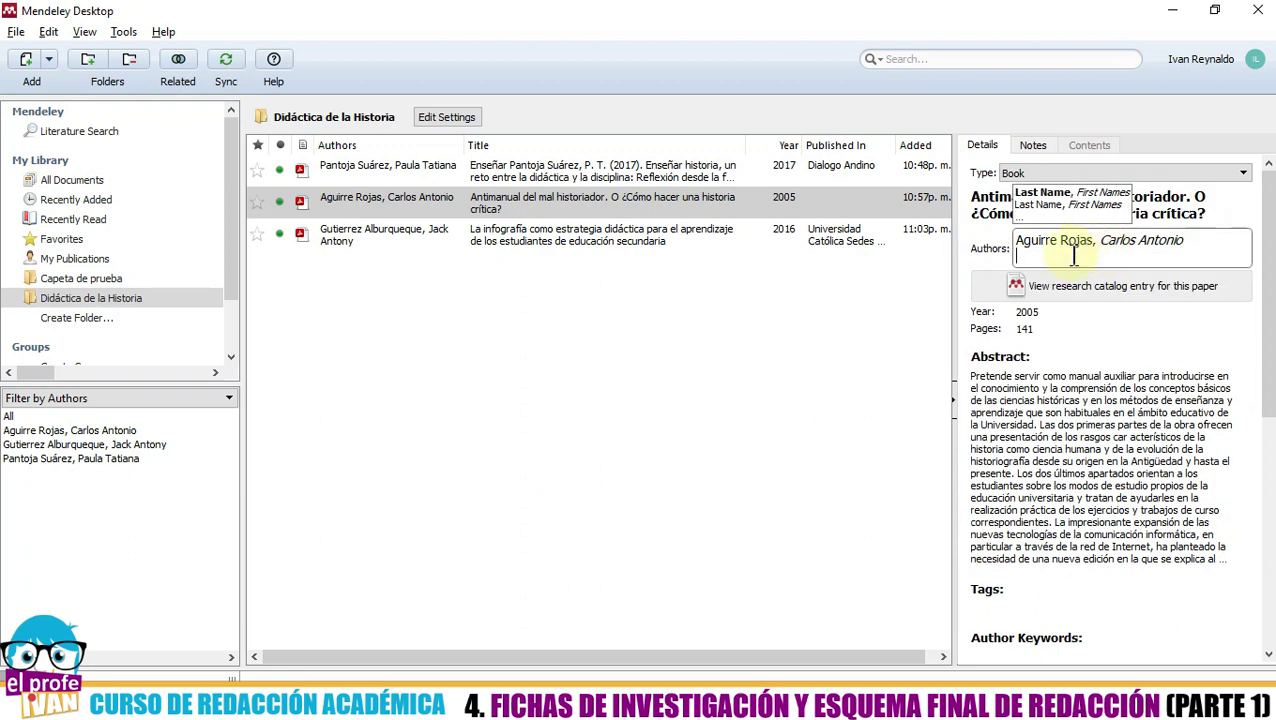
click(680, 395)
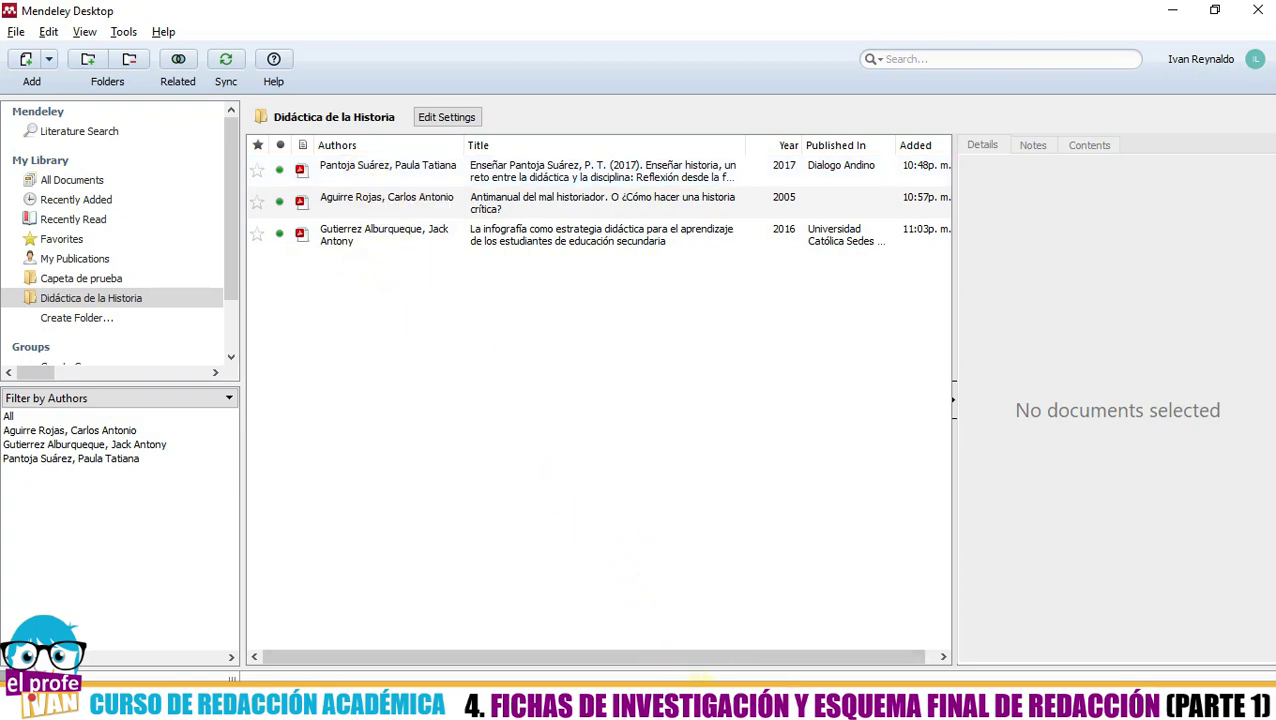
click(700, 680)
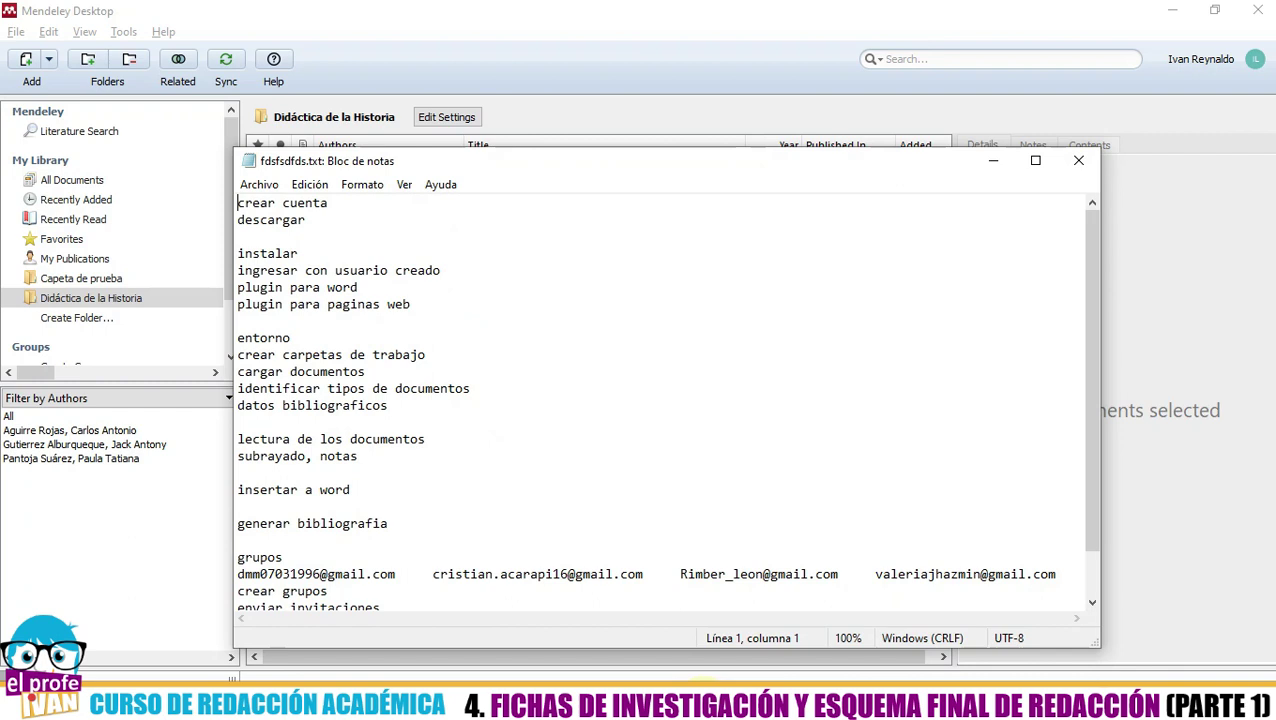
key(alt+Tab)
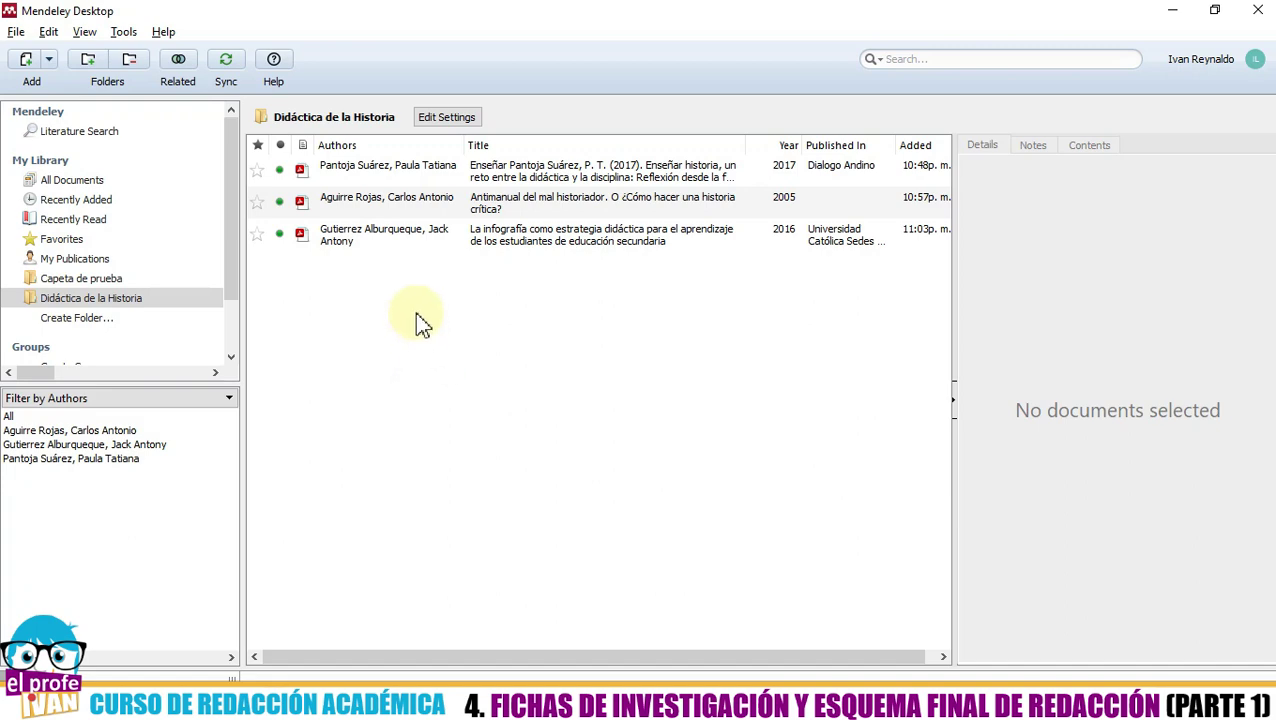
- Browse the details of all three references, ending on the 2017 Enseñar historia article
click(399, 168)
click(401, 202)
click(399, 236)
click(400, 202)
click(400, 168)
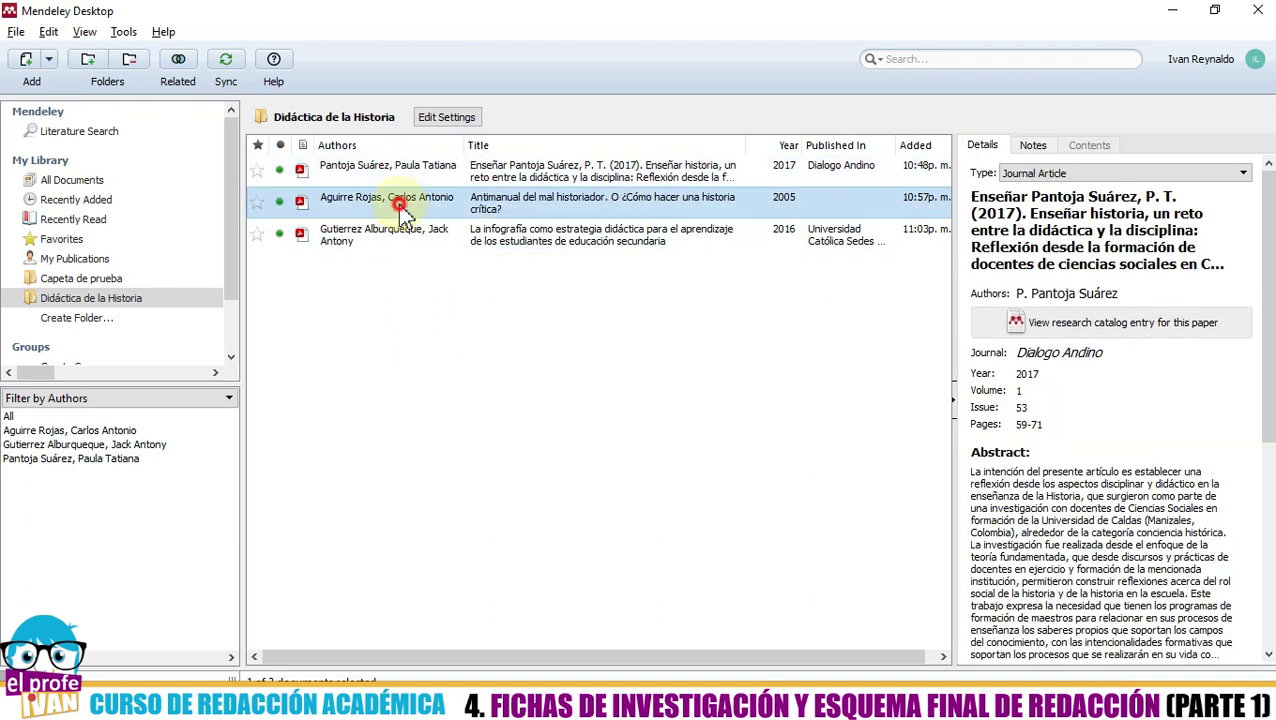
click(400, 203)
click(392, 238)
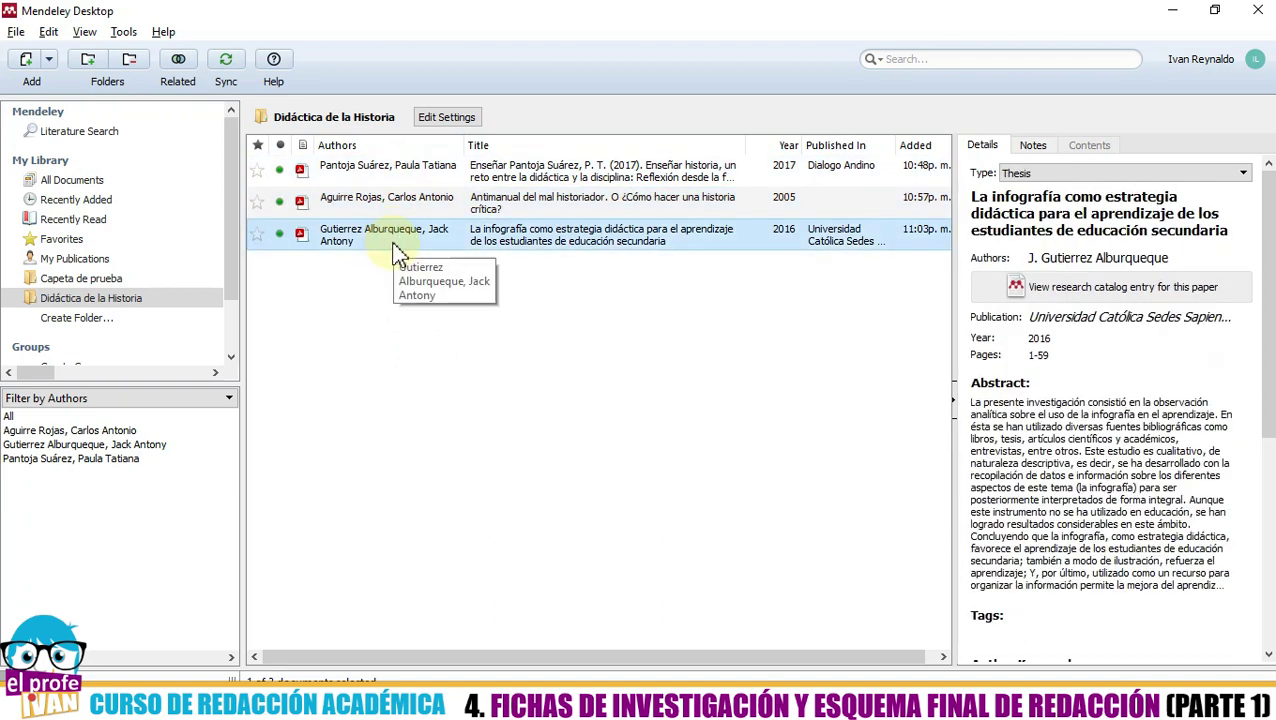
click(382, 203)
click(380, 170)
click(383, 241)
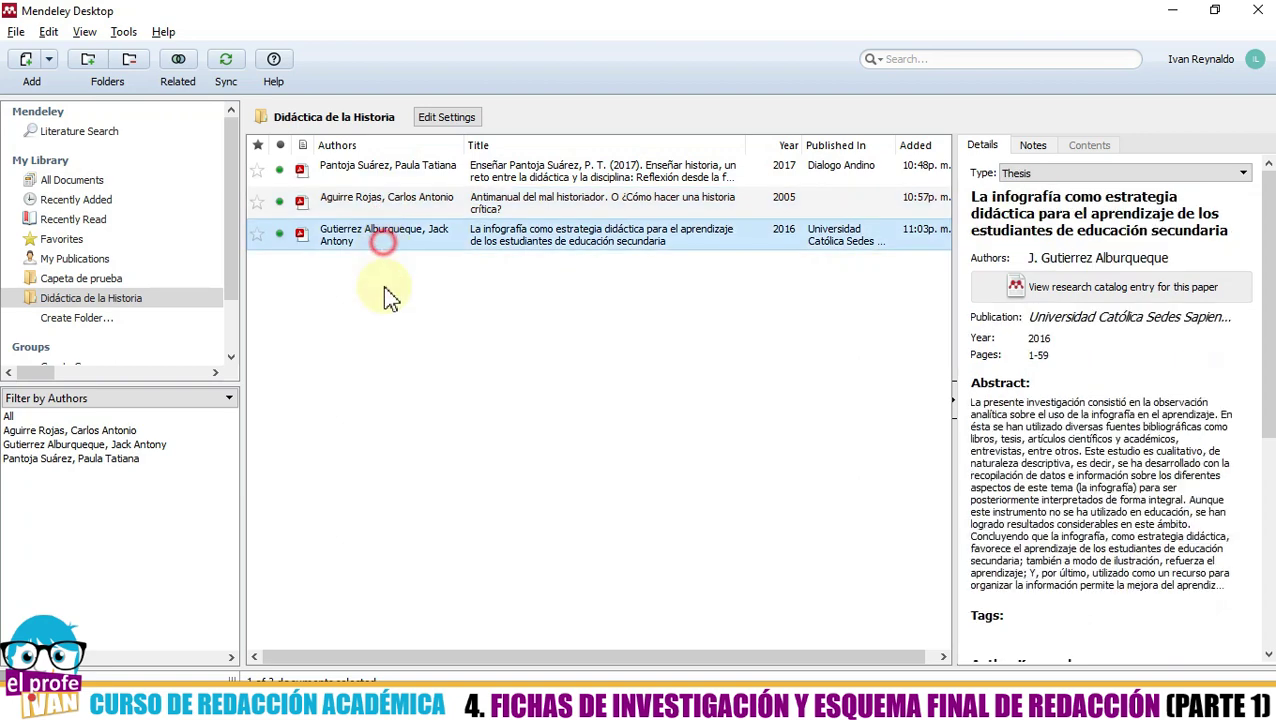
click(384, 346)
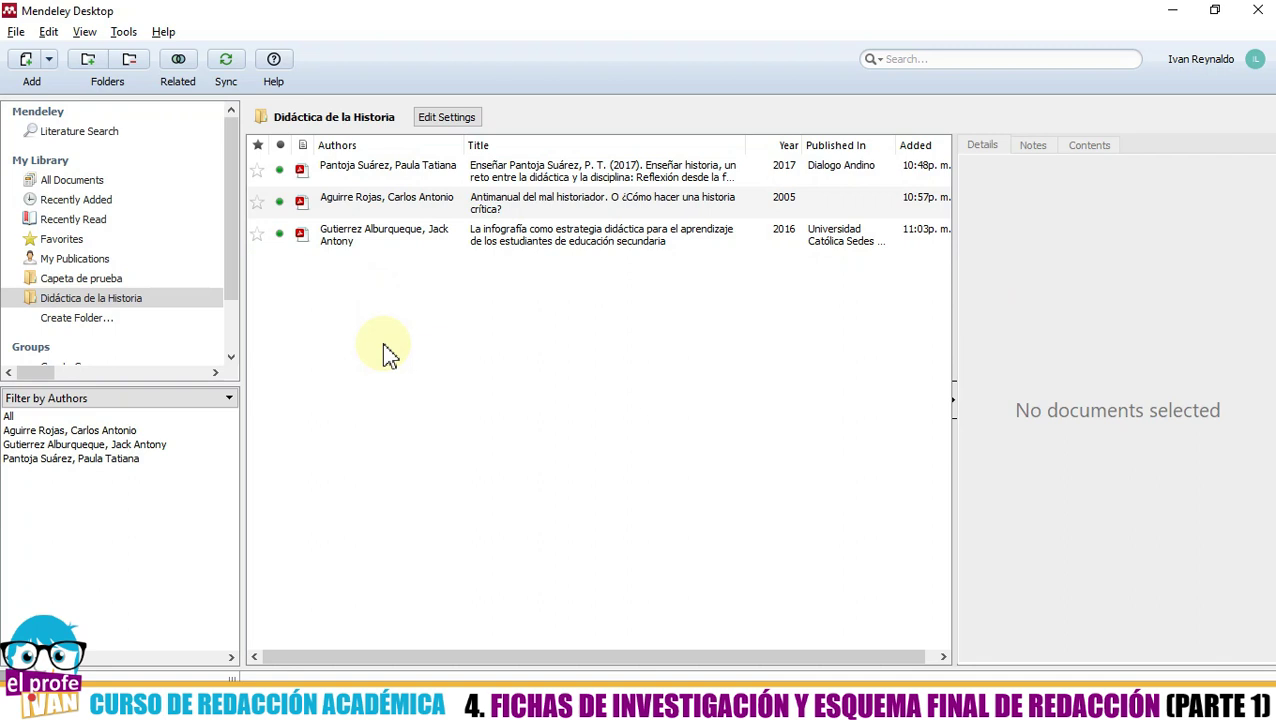
click(366, 183)
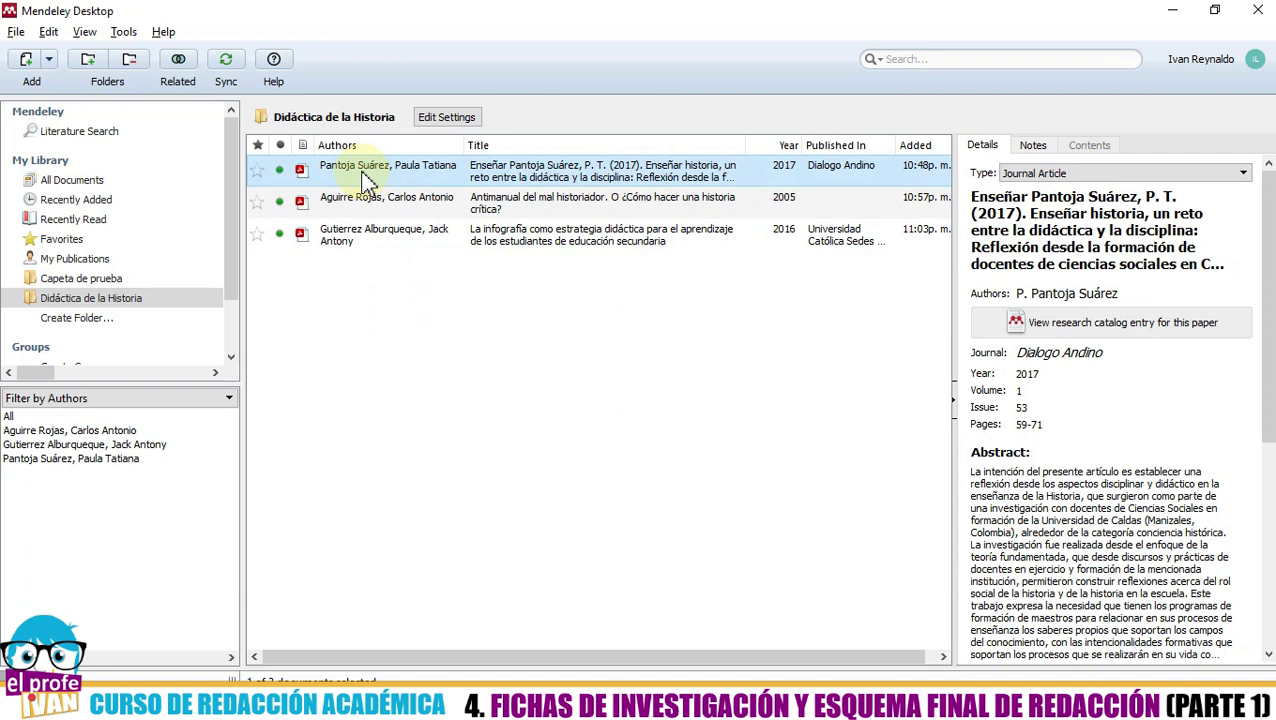
double_click(366, 180)
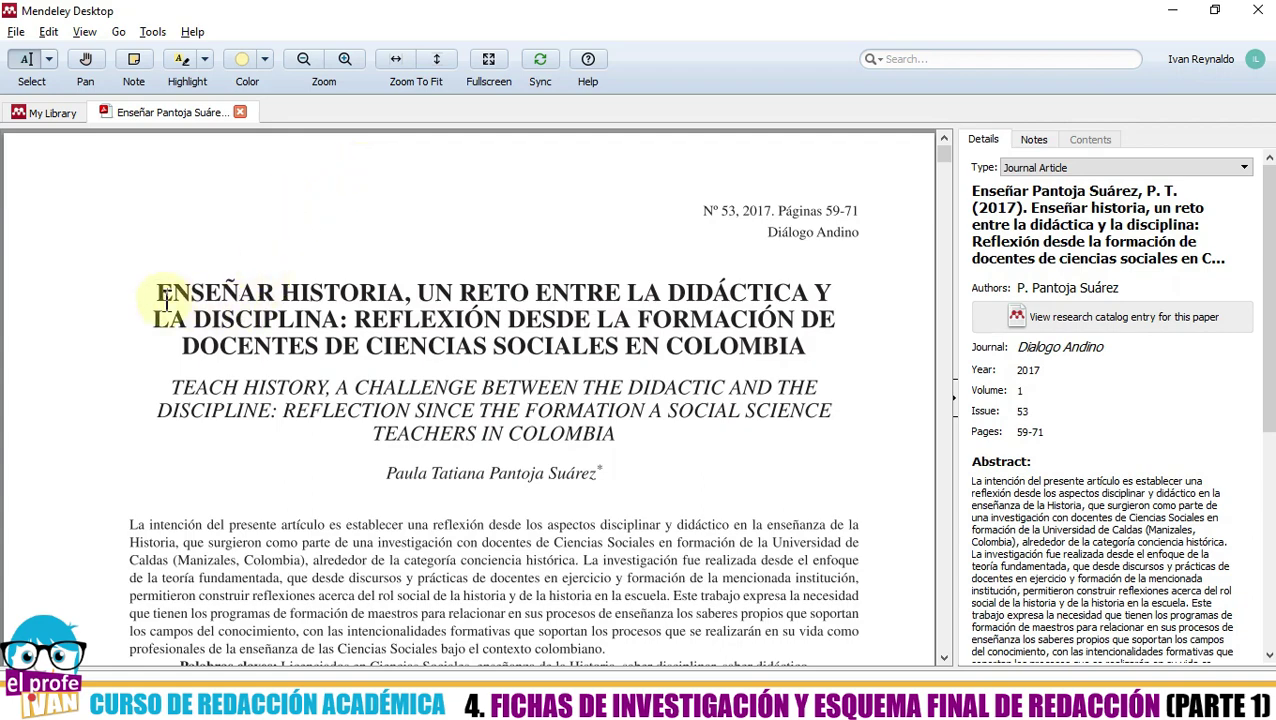
scroll(165, 300, down, 3)
scroll(165, 305, down, 4)
scroll(170, 300, up, 7)
scroll(172, 314, down, 3)
scroll(175, 320, up, 3)
scroll(178, 326, down, 2)
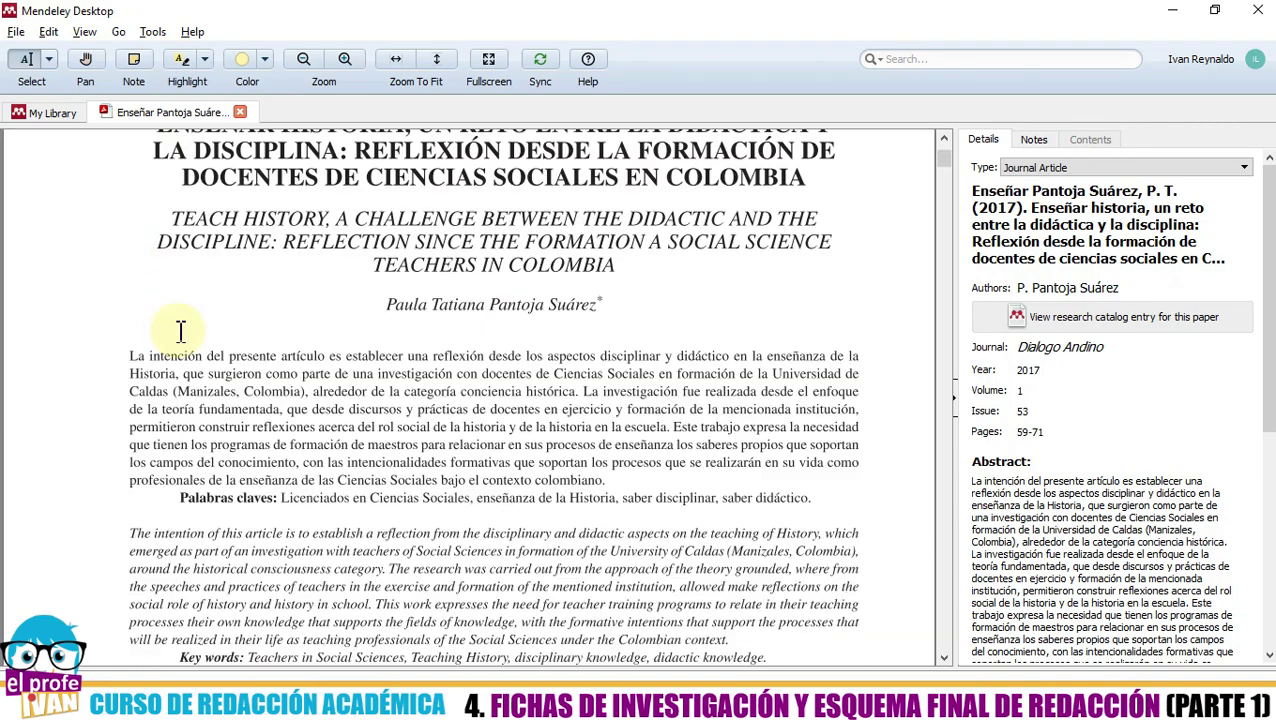
scroll(181, 332, down, 12)
scroll(183, 366, down, 12)
scroll(188, 380, down, 12)
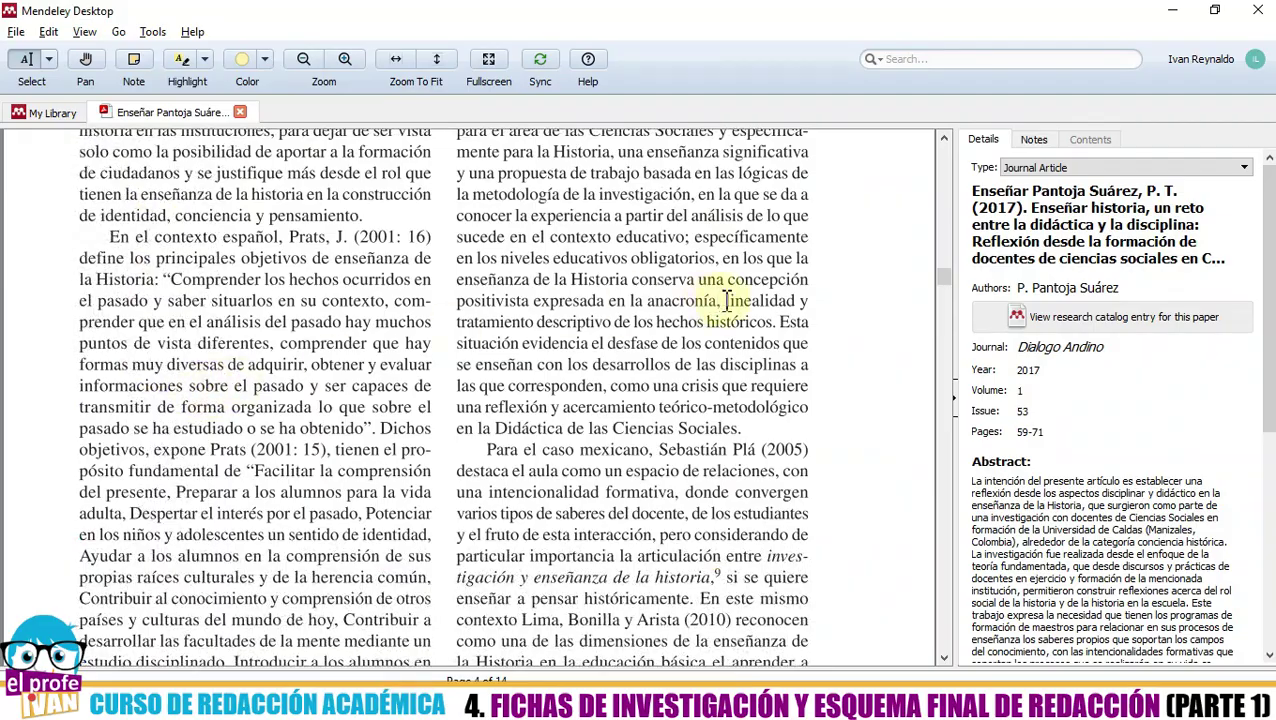
drag(941, 276, 968, 155)
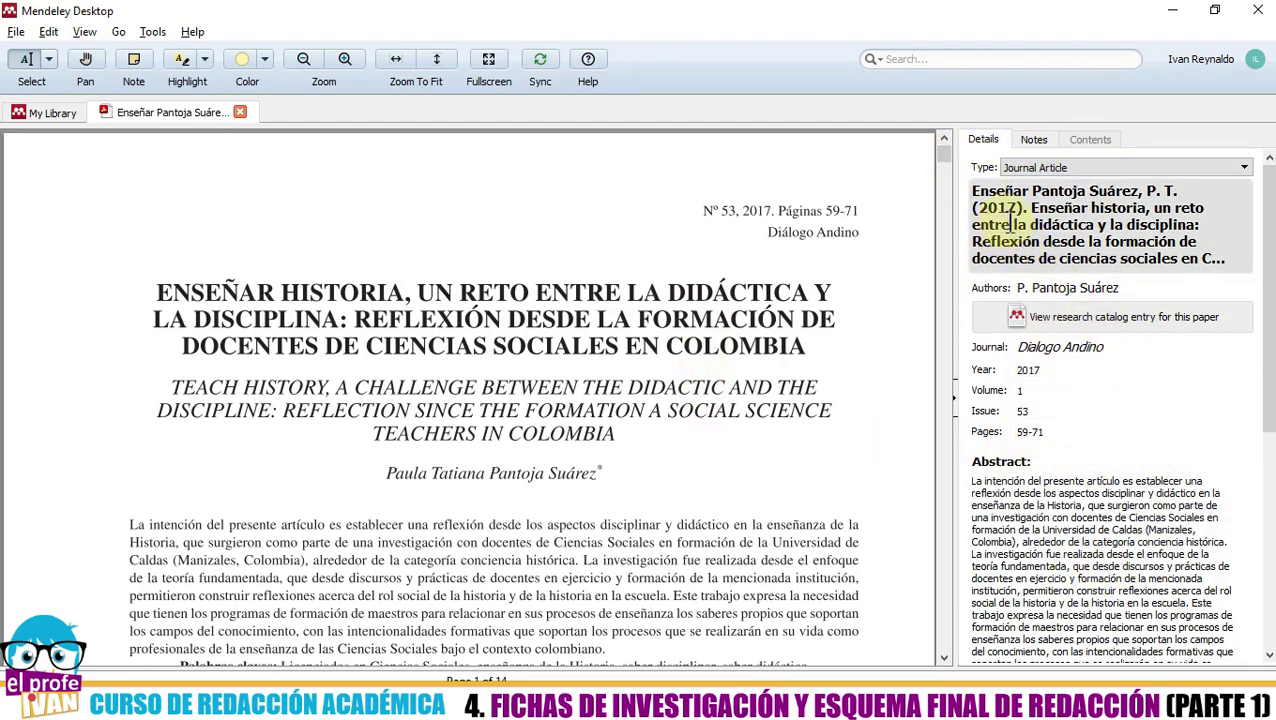
scroll(1140, 342, down, 3)
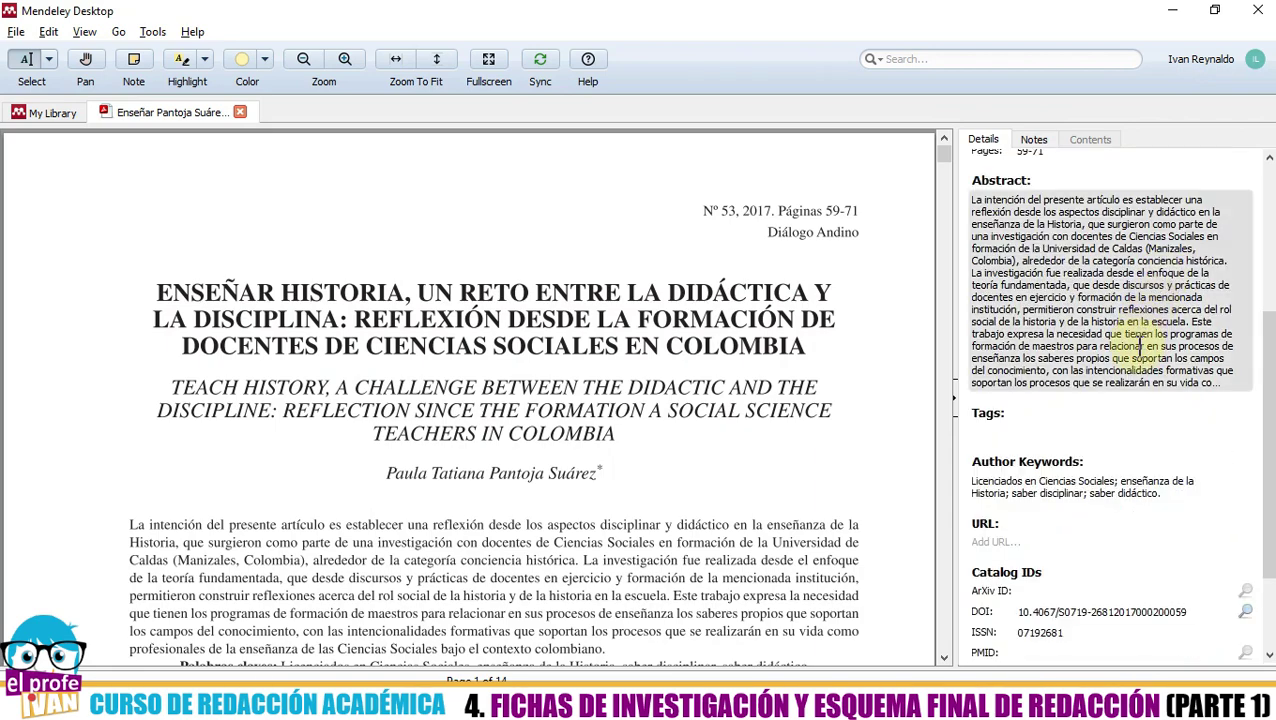
scroll(1138, 350, up, 3)
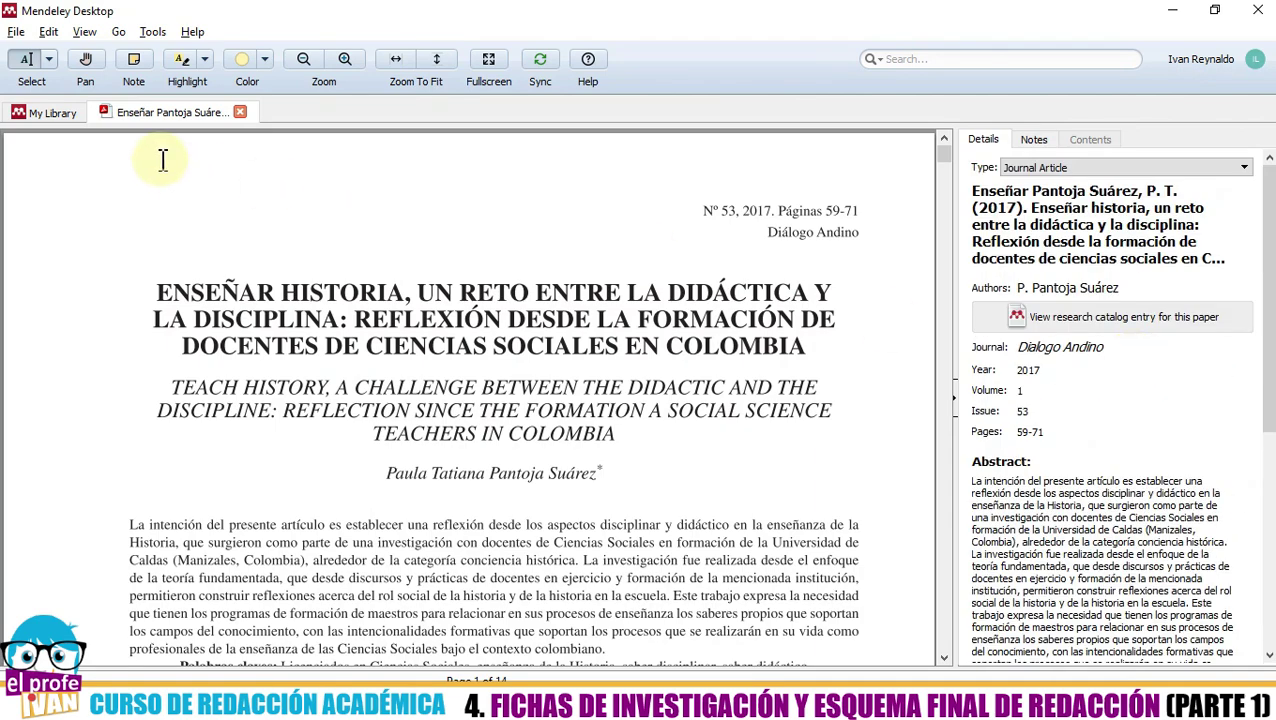
click(50, 113)
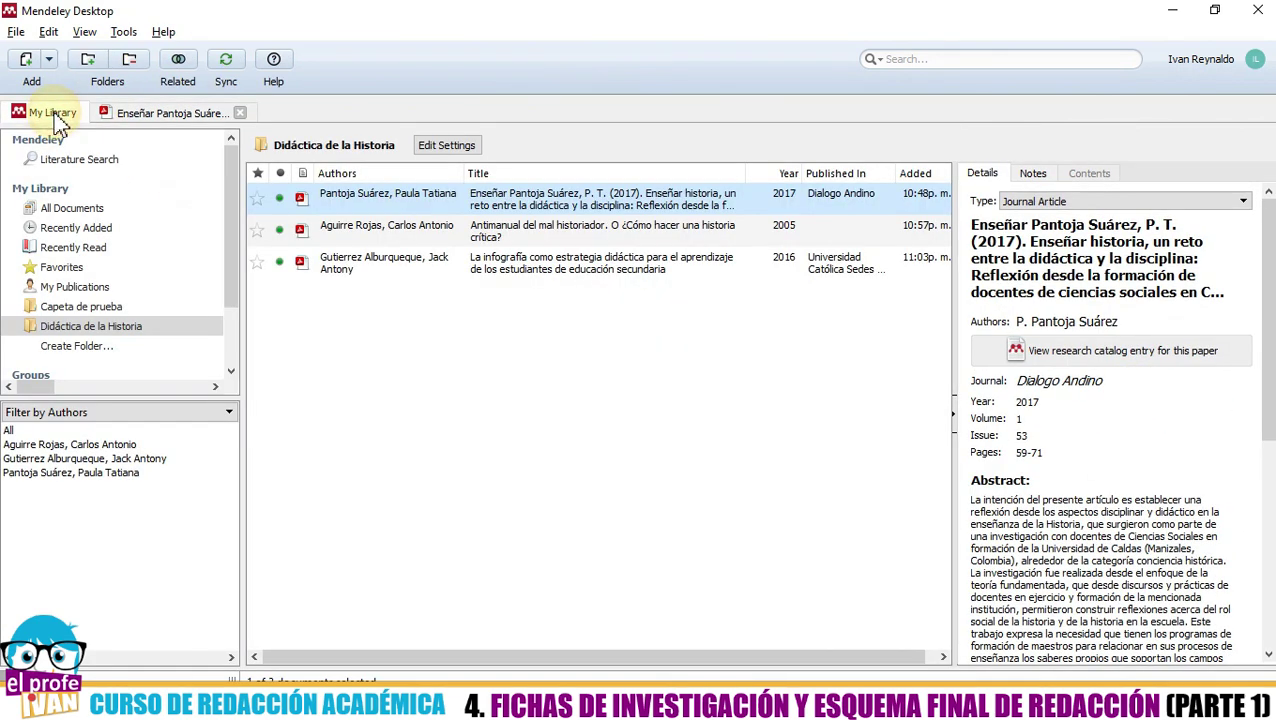
click(144, 117)
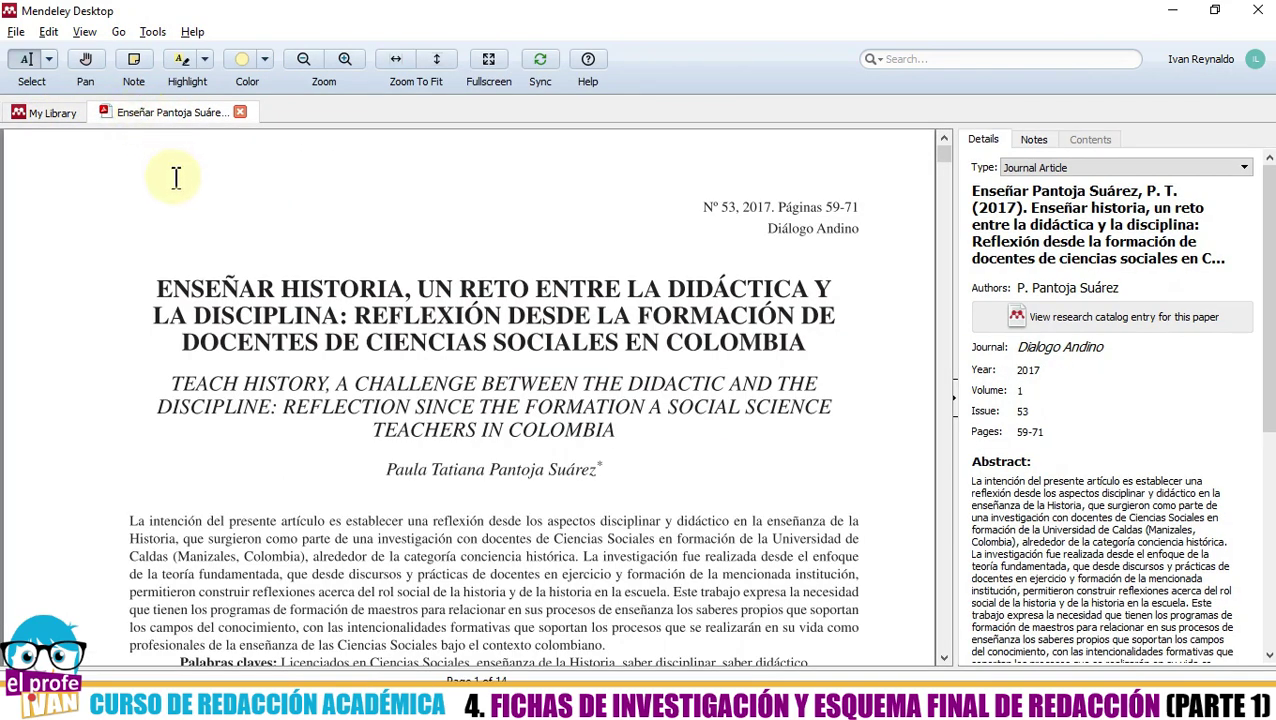
click(1036, 143)
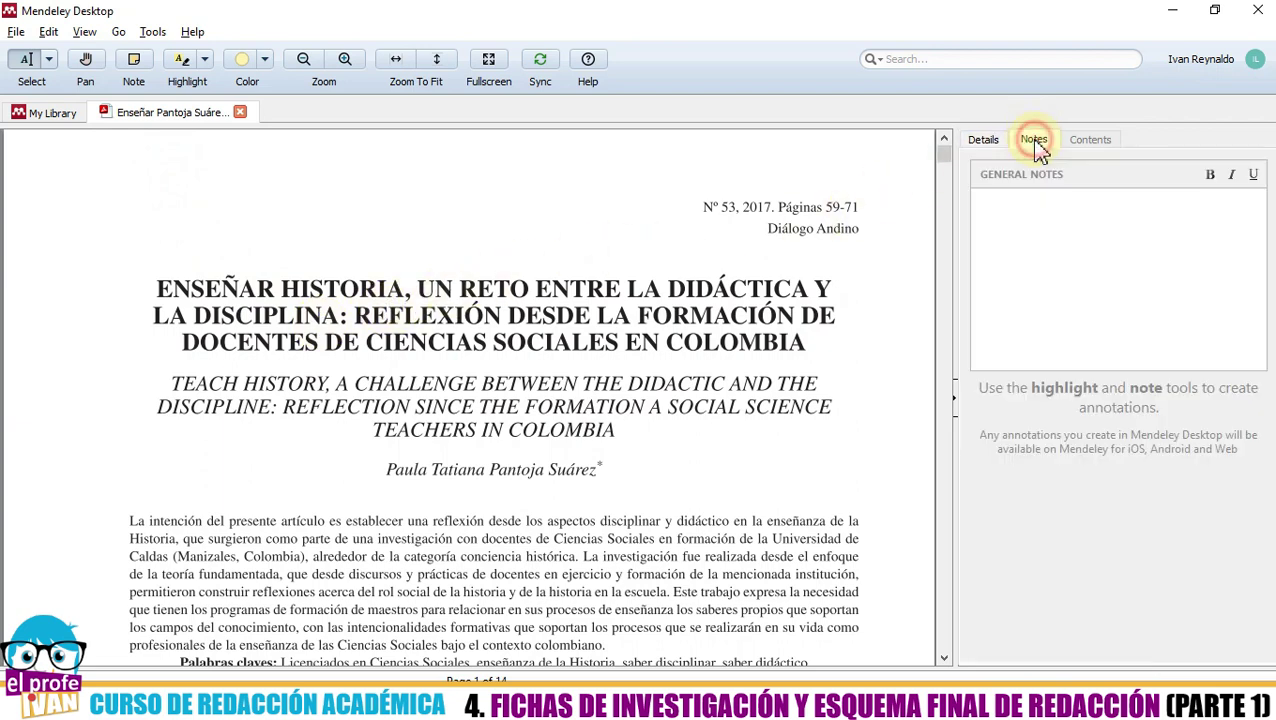
click(983, 139)
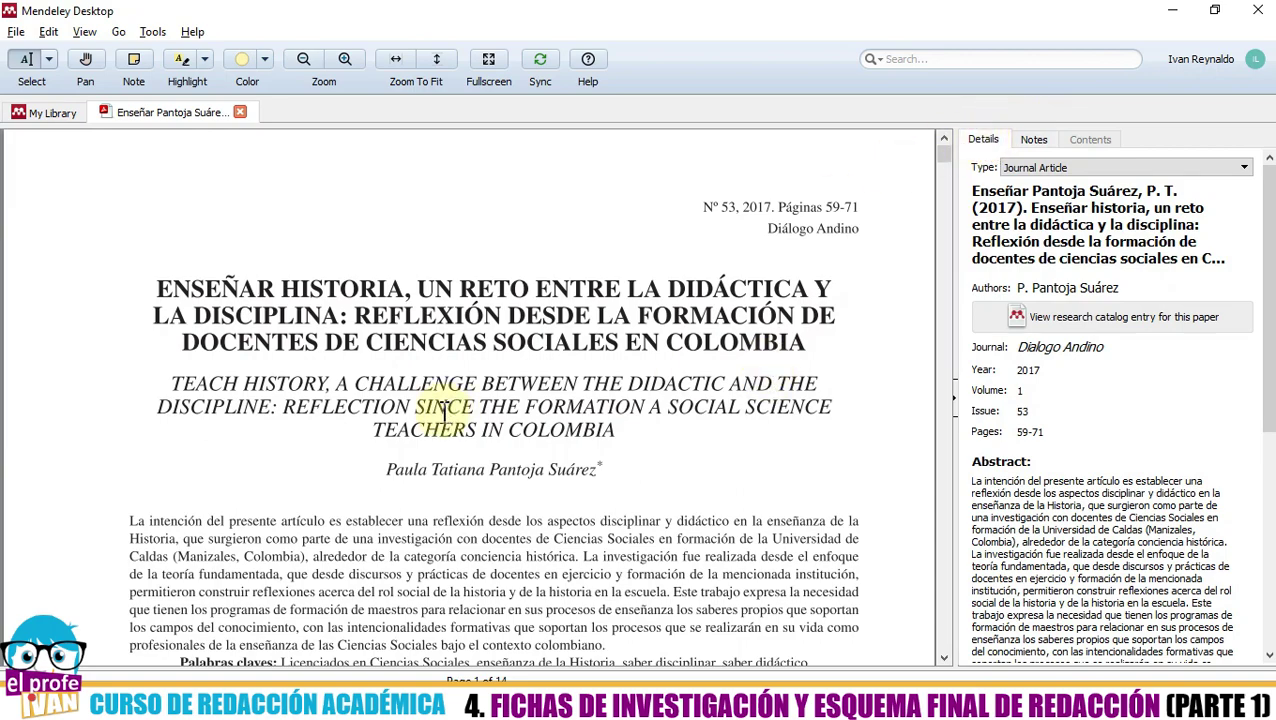
scroll(440, 410, down, 10)
scroll(310, 369, down, 10)
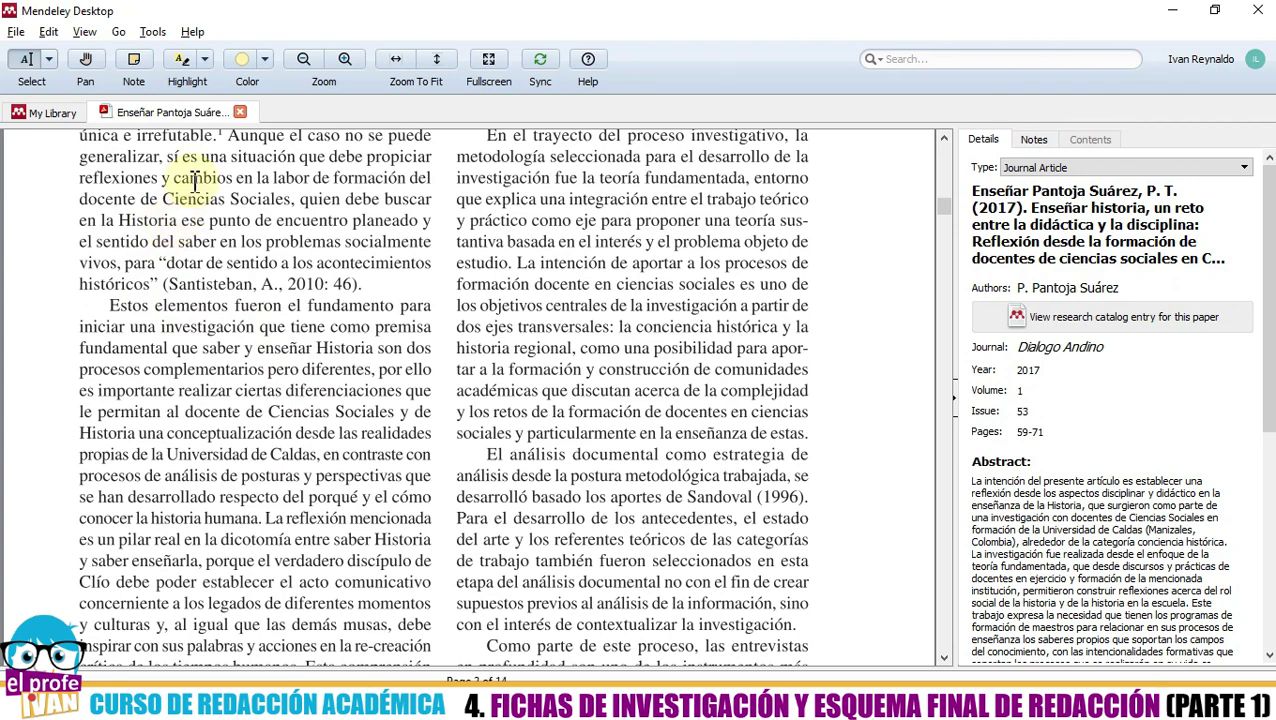
- Highlight the passage from 'Aunque el caso no se puede generalizar' to Ciencias Sociales in yellow
click(182, 60)
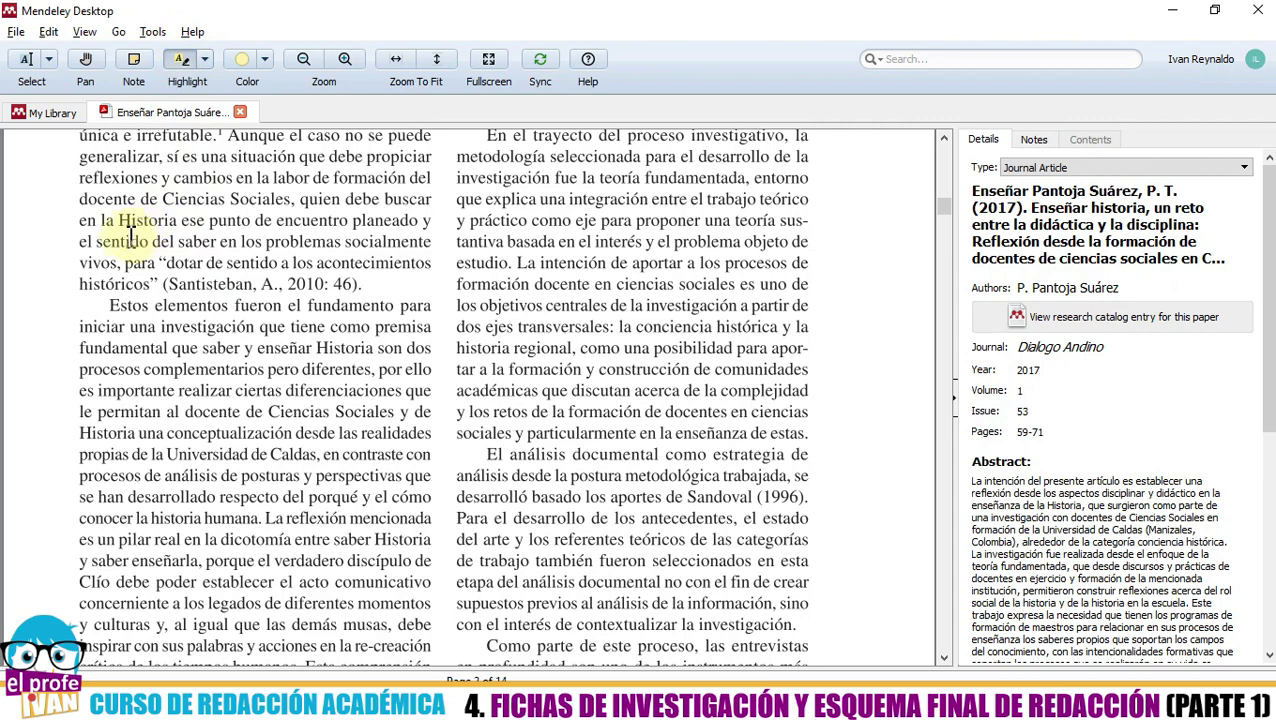
scroll(130, 316, down, 1)
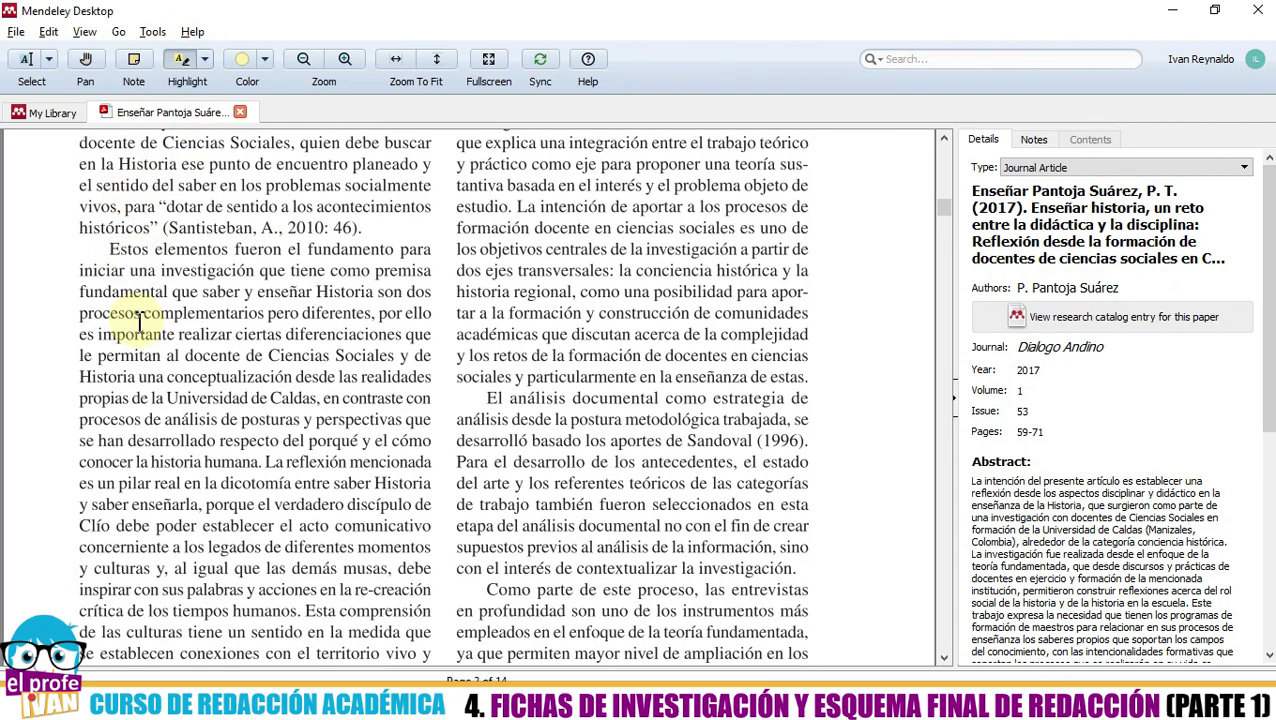
scroll(140, 318, down, 1)
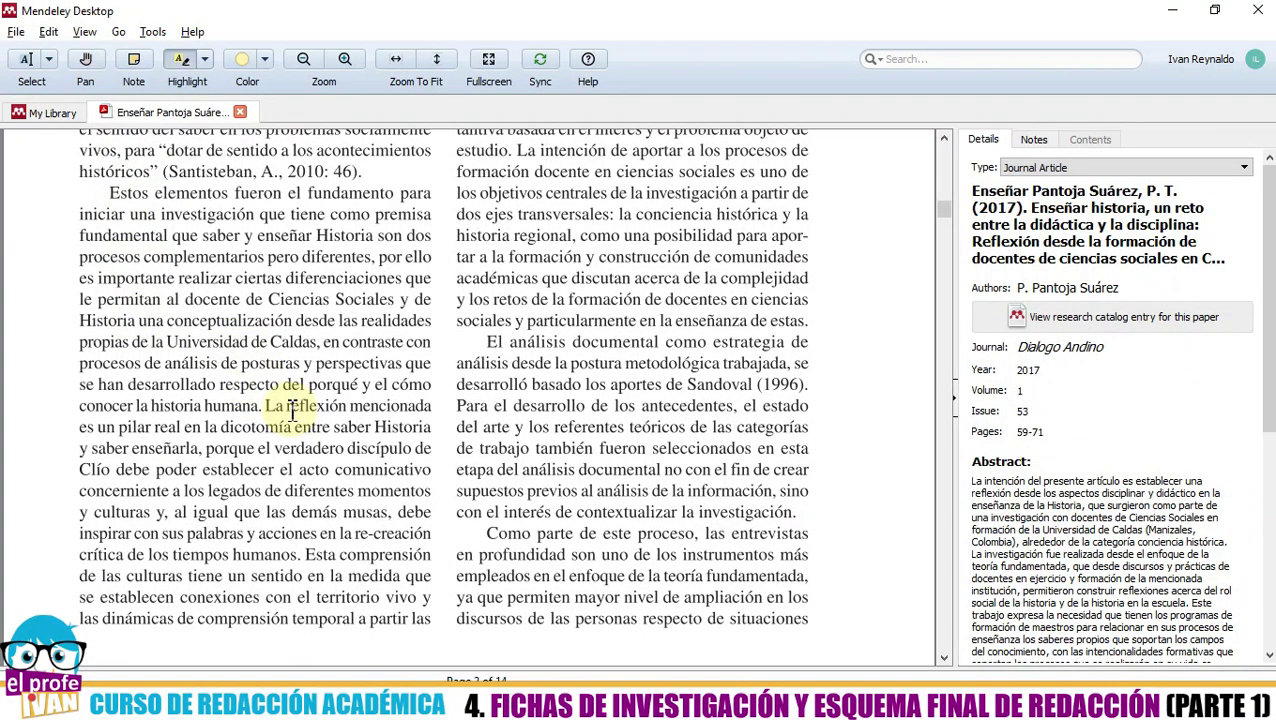
drag(280, 410, 428, 405)
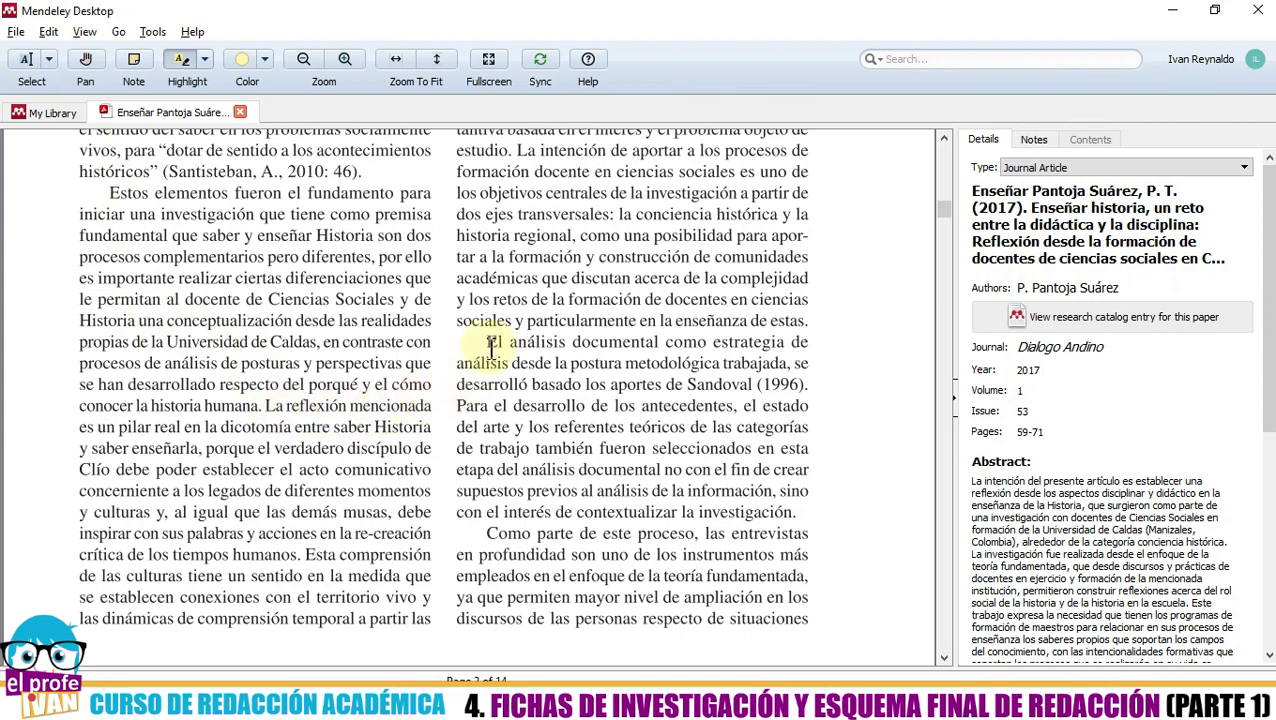
scroll(497, 406, down, 1)
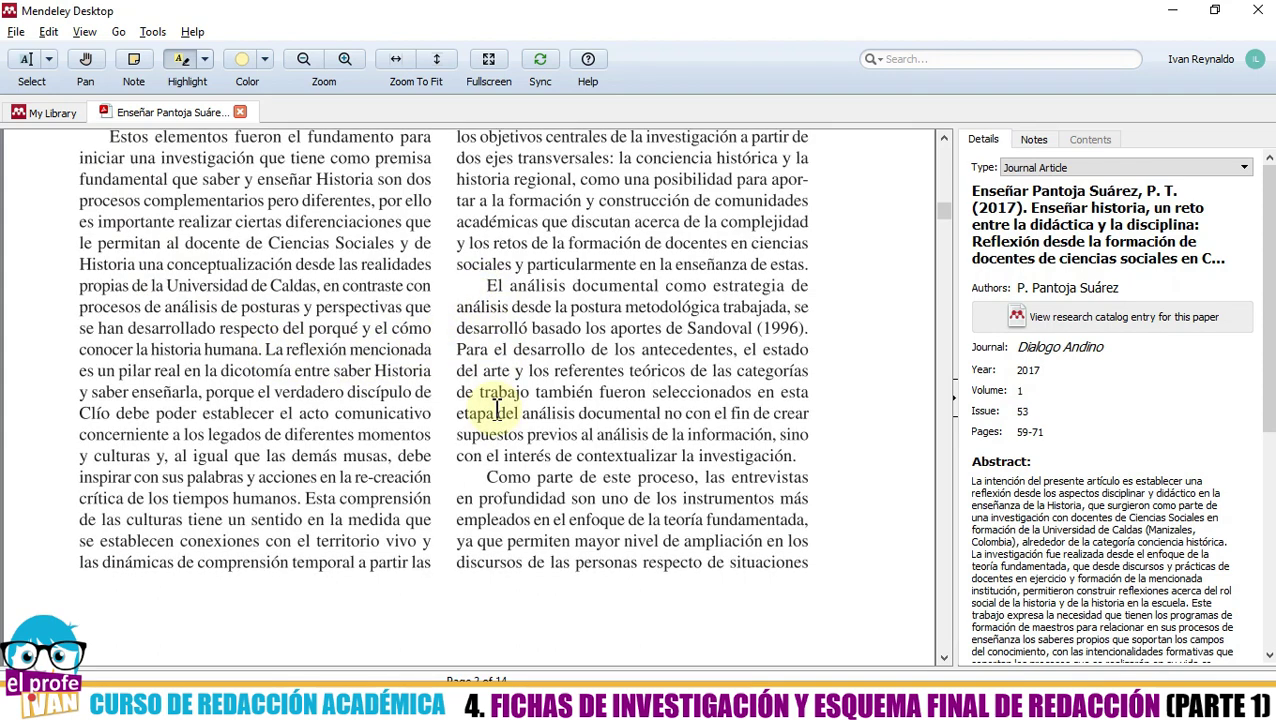
scroll(418, 445, up, 5)
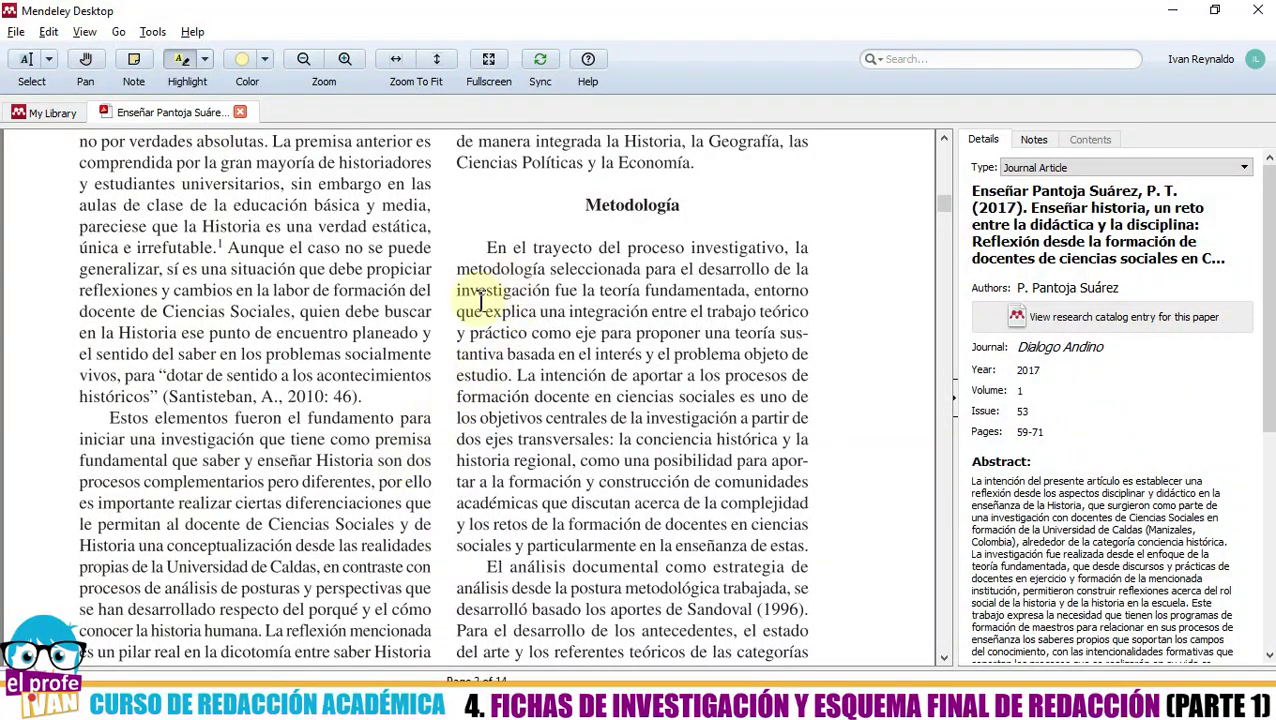
scroll(475, 305, up, 2)
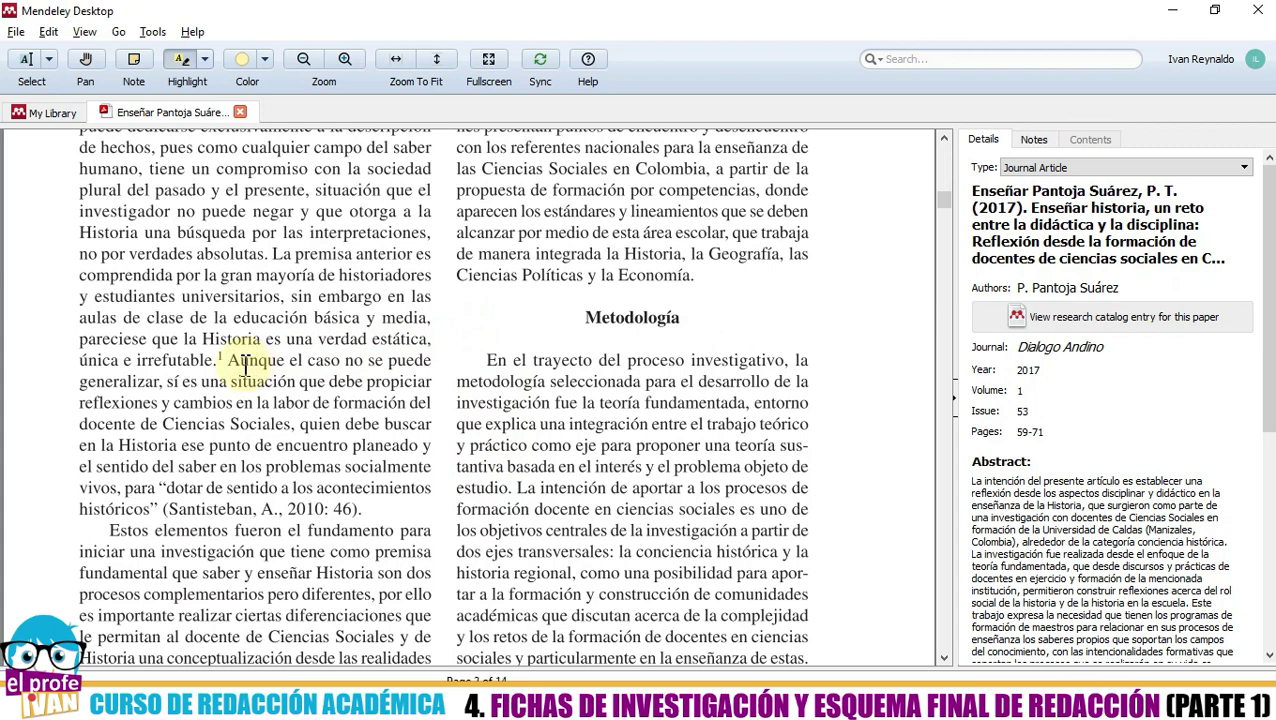
drag(240, 360, 291, 425)
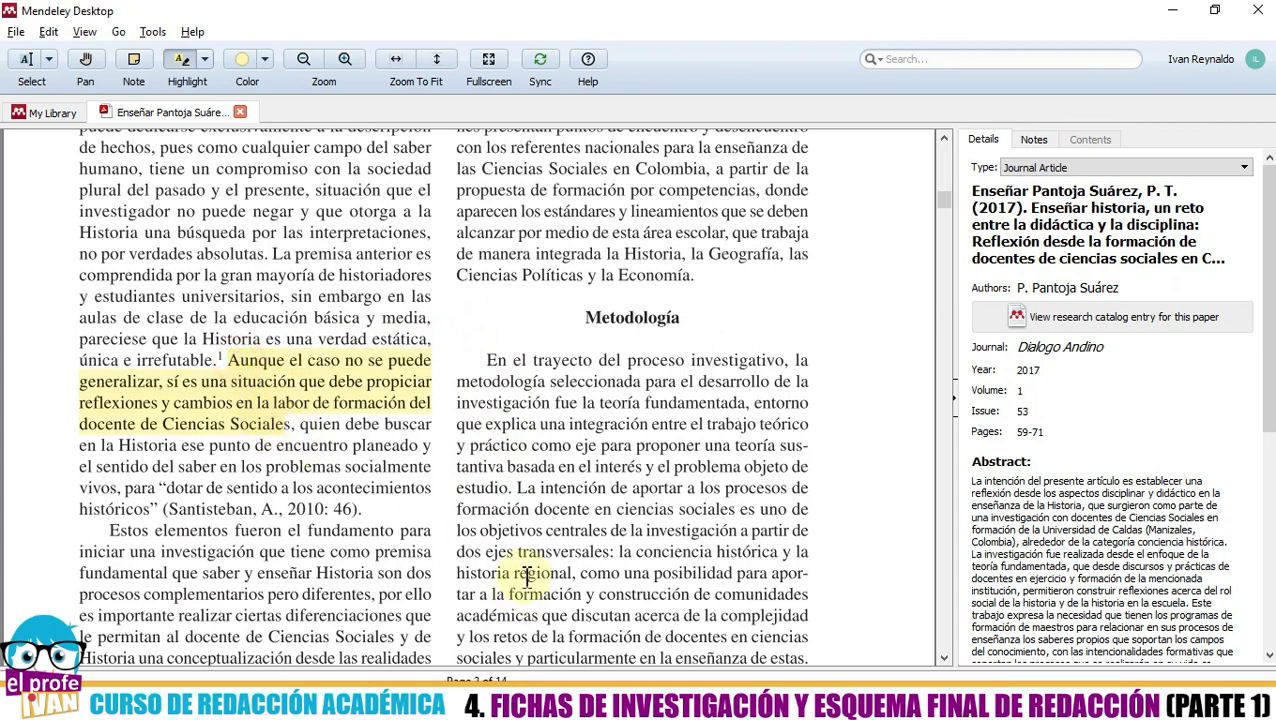
- Highlight the sentence beginning 'La intención de aportar' in yellow
scroll(555, 505, up, 3)
scroll(557, 505, up, 2)
scroll(557, 505, down, 8)
scroll(561, 503, up, 2)
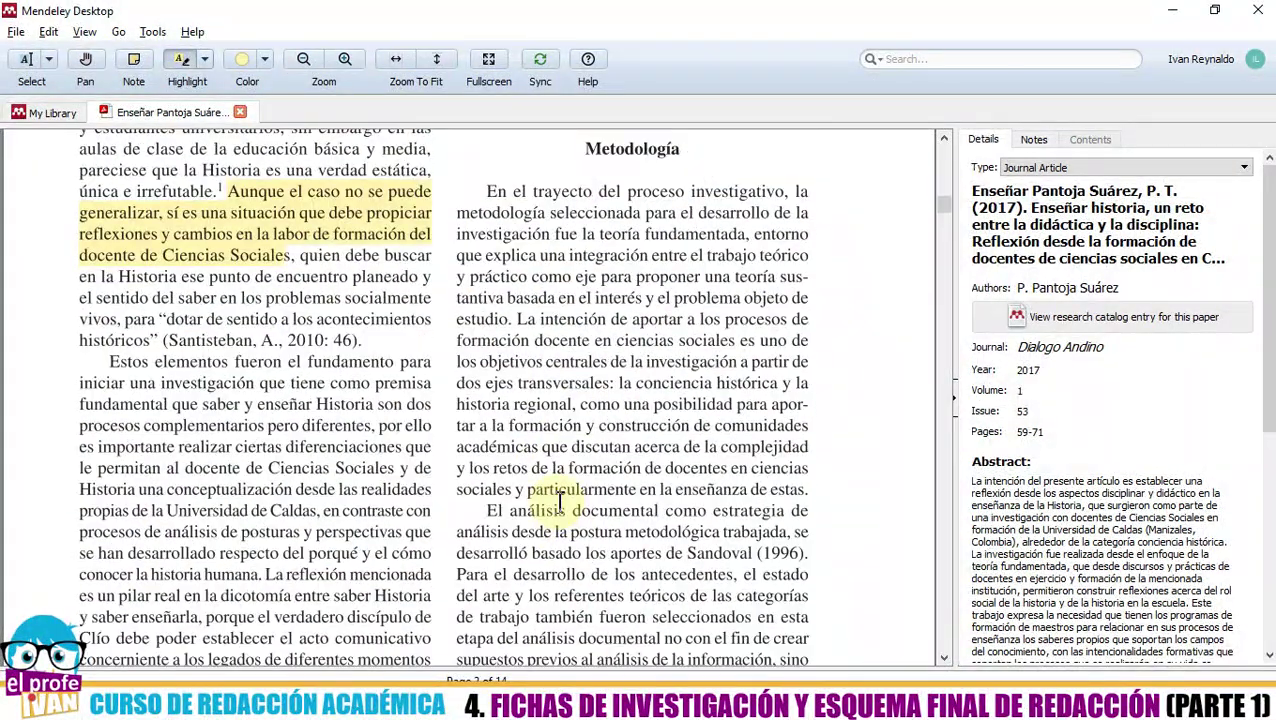
drag(516, 319, 603, 385)
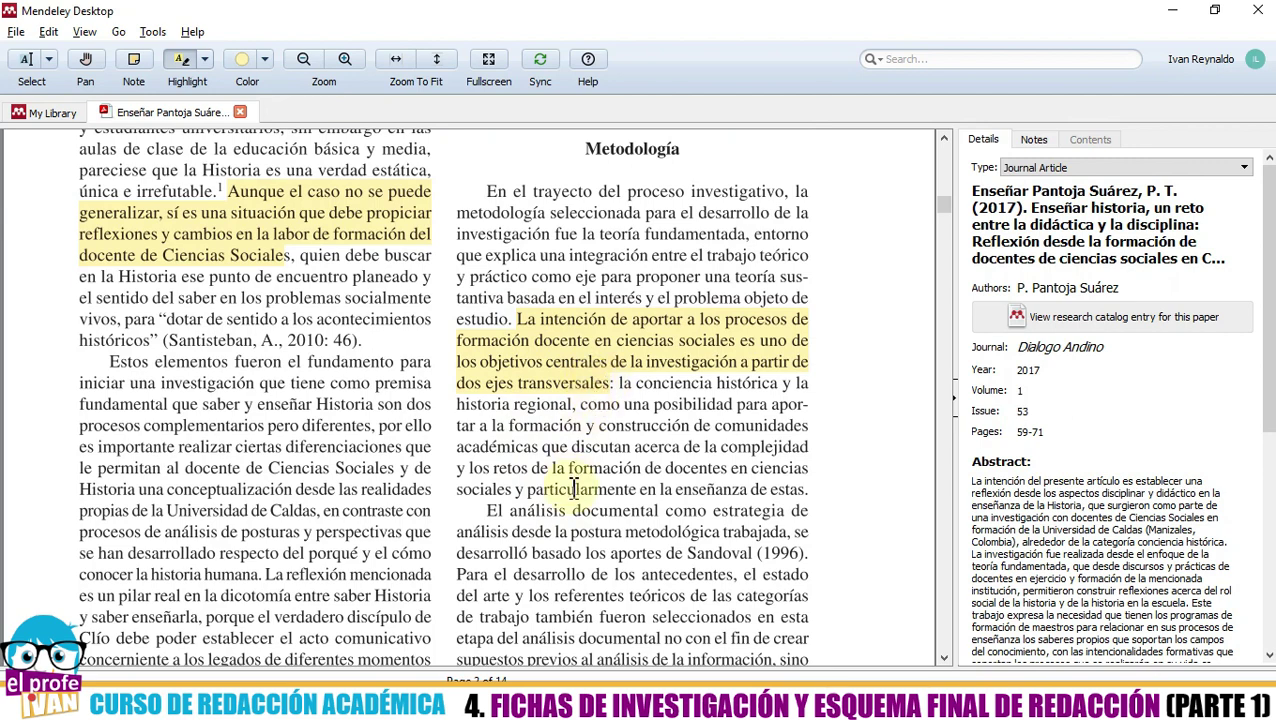
scroll(575, 485, up, 2)
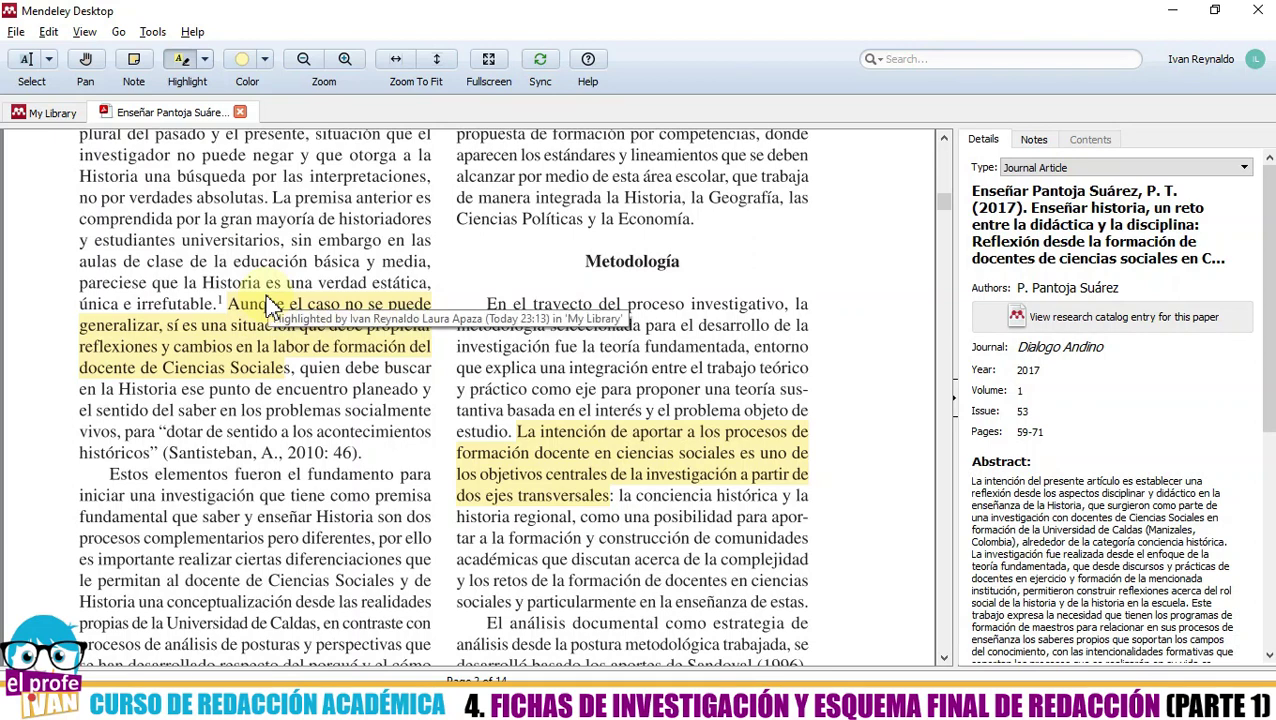
- Highlight 'Historia una búsqueda por las interpretaciones, no por verdades absolutas' in red
click(264, 59)
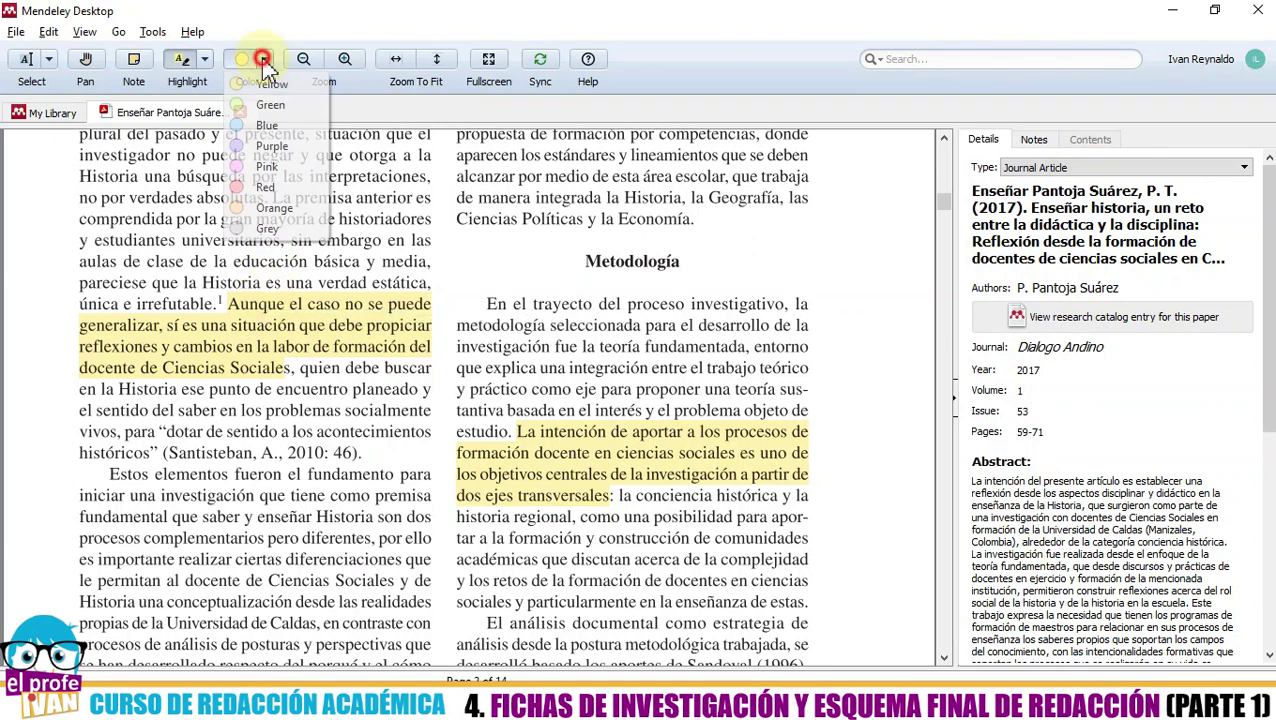
click(232, 188)
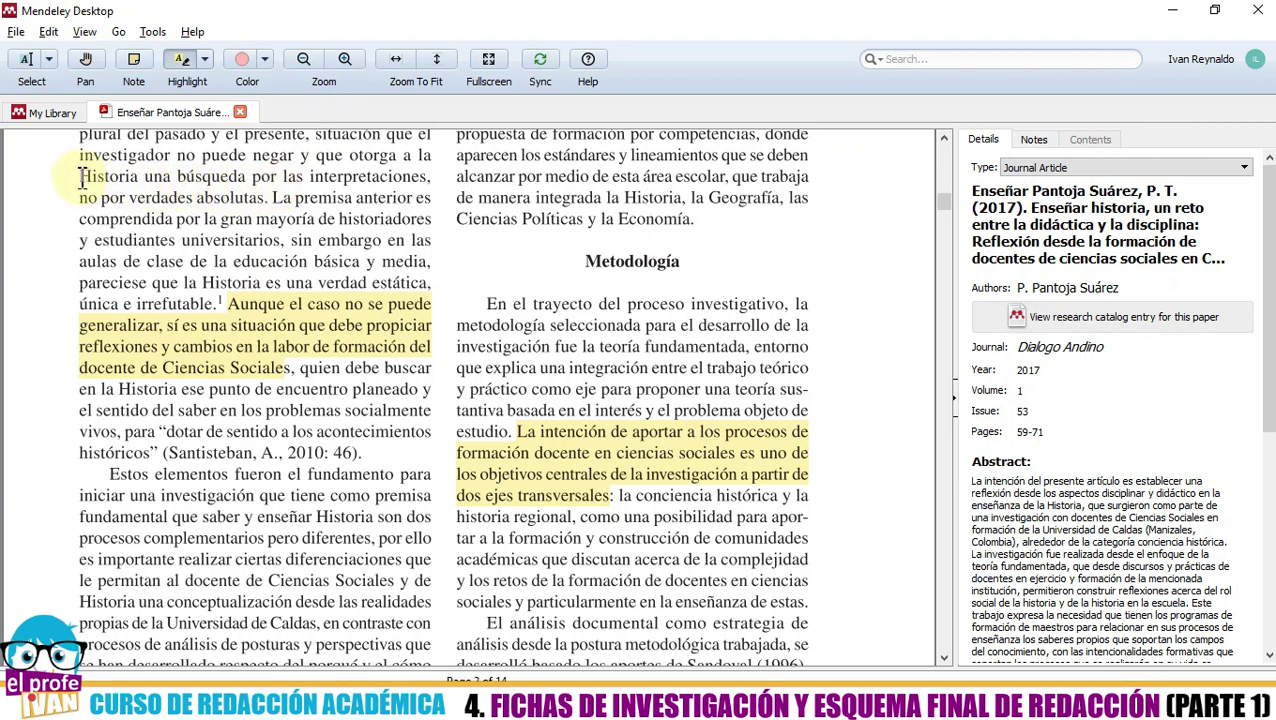
drag(80, 177, 268, 198)
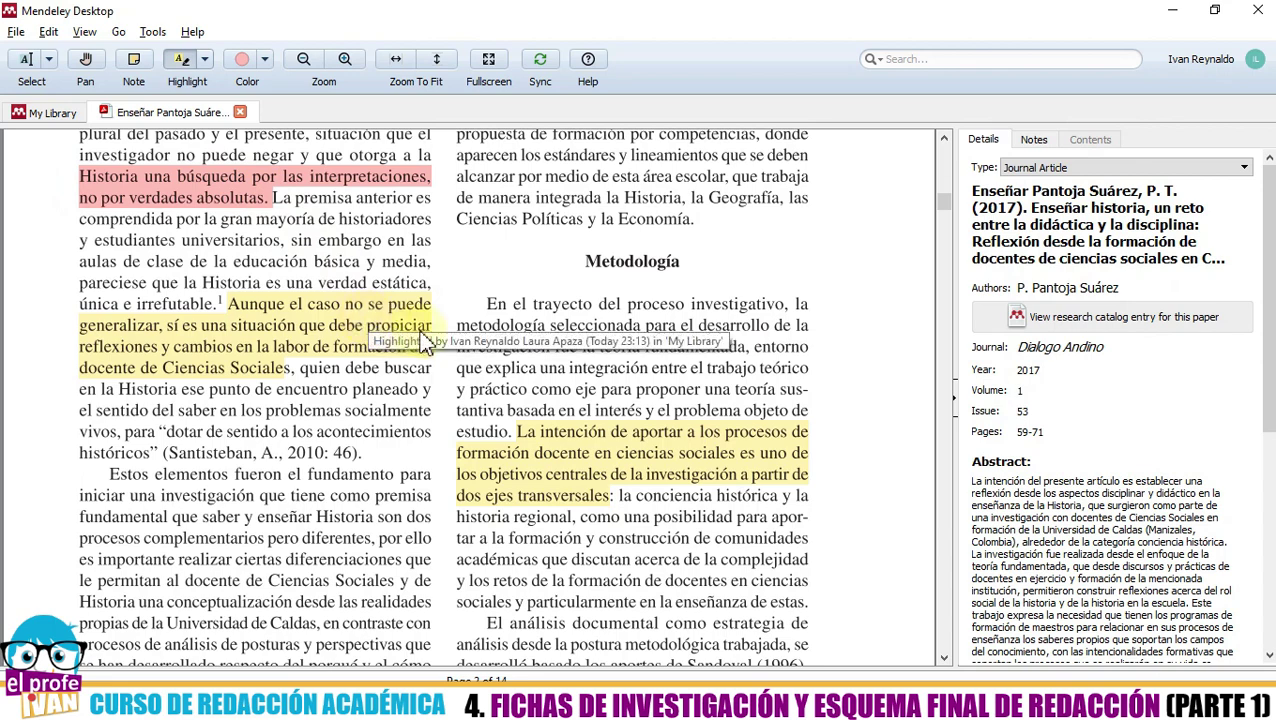
scroll(473, 337, up, 1)
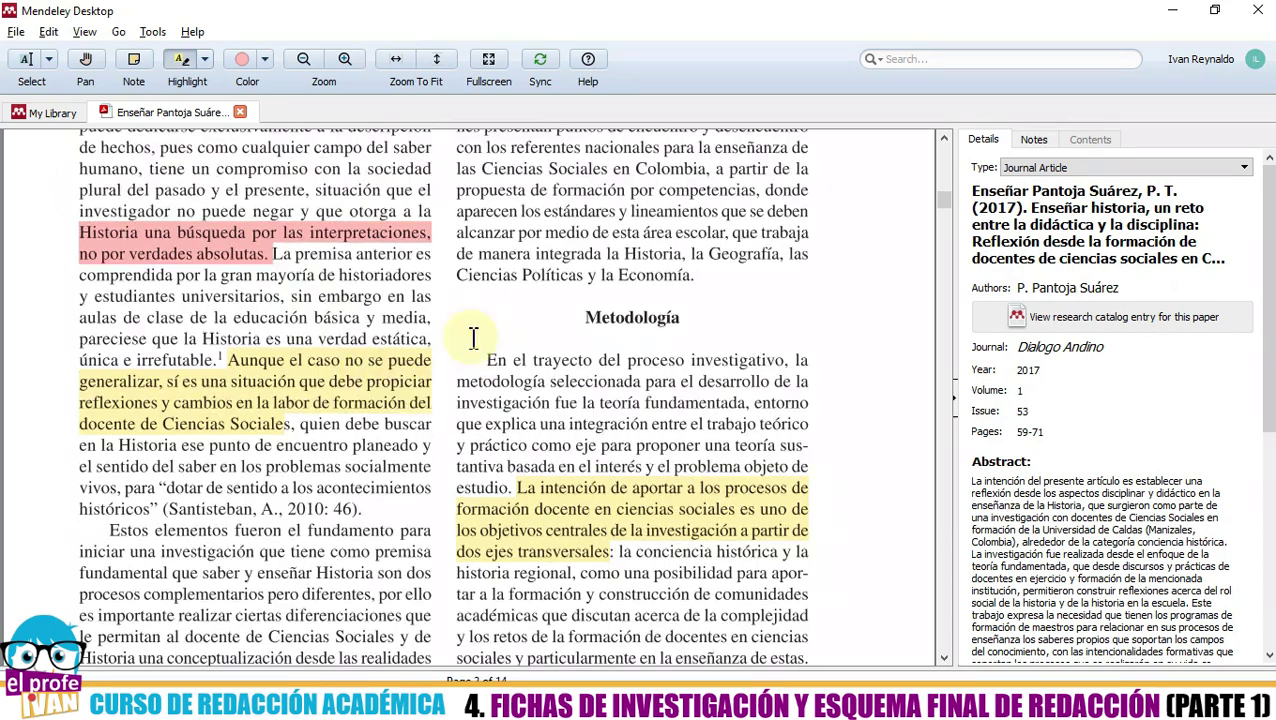
- Highlight the Ciencias Sociales en Colombia competencies passage in green
click(266, 60)
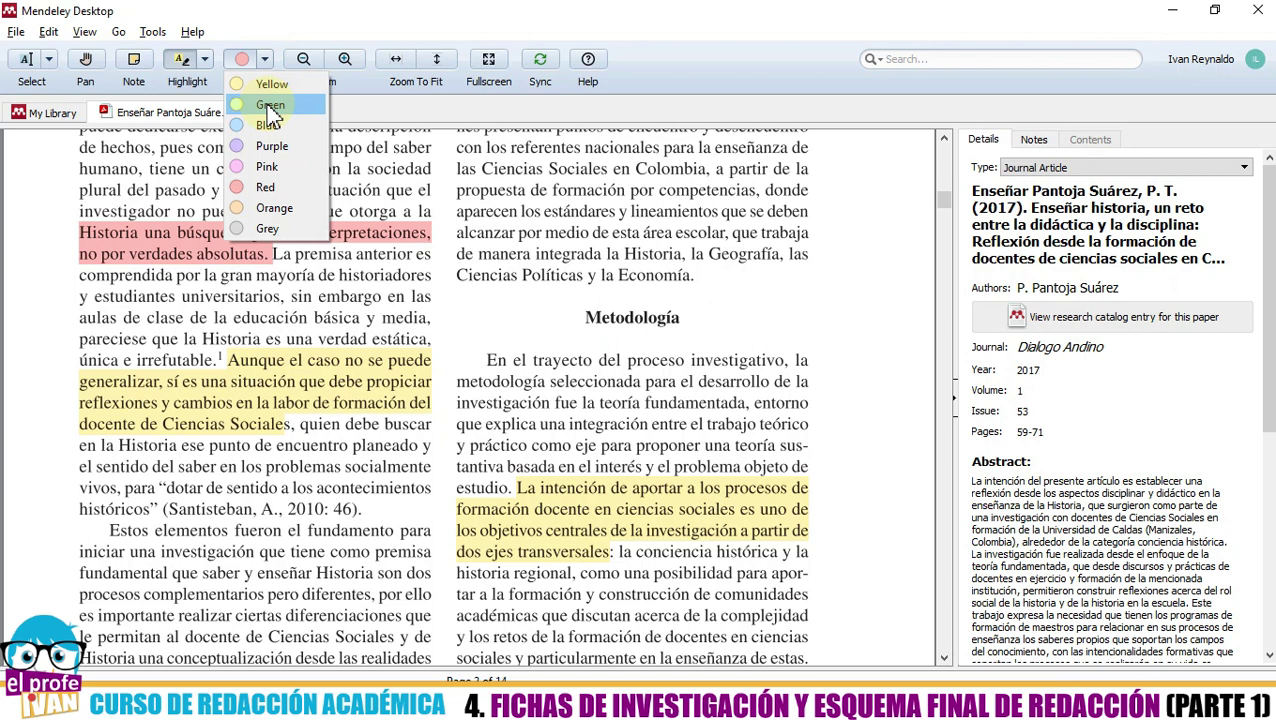
click(269, 105)
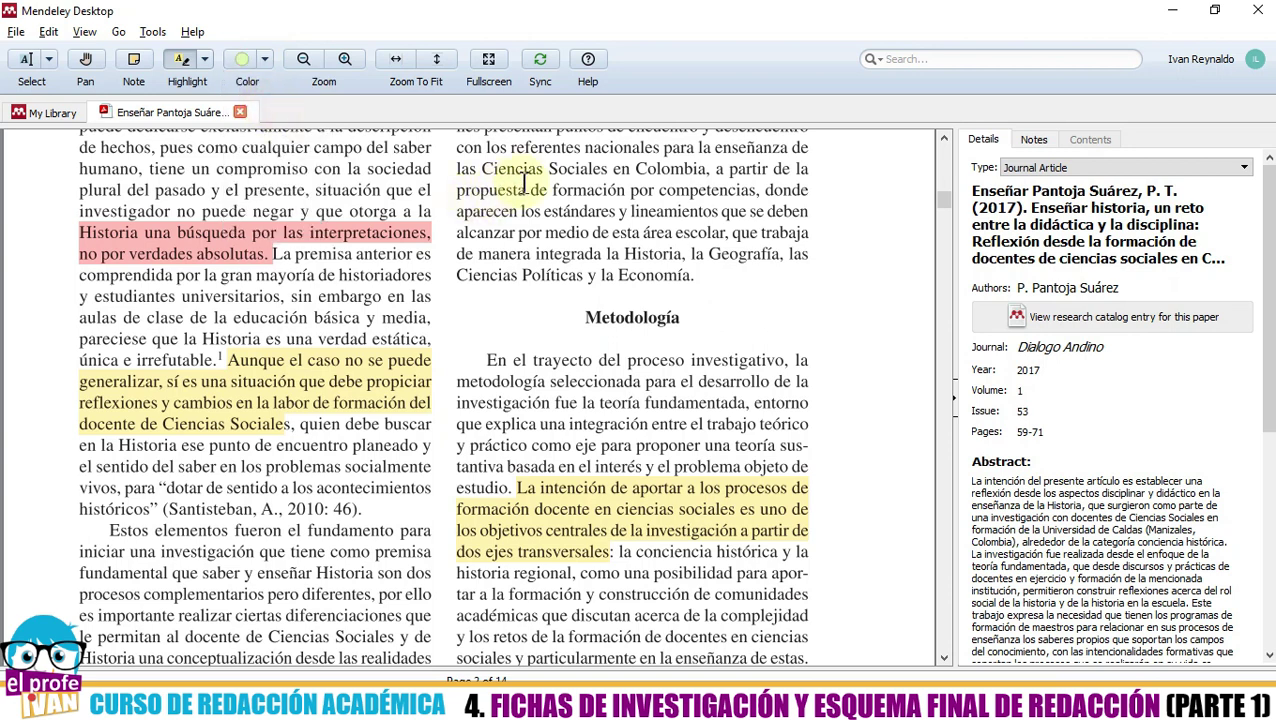
drag(483, 168, 612, 208)
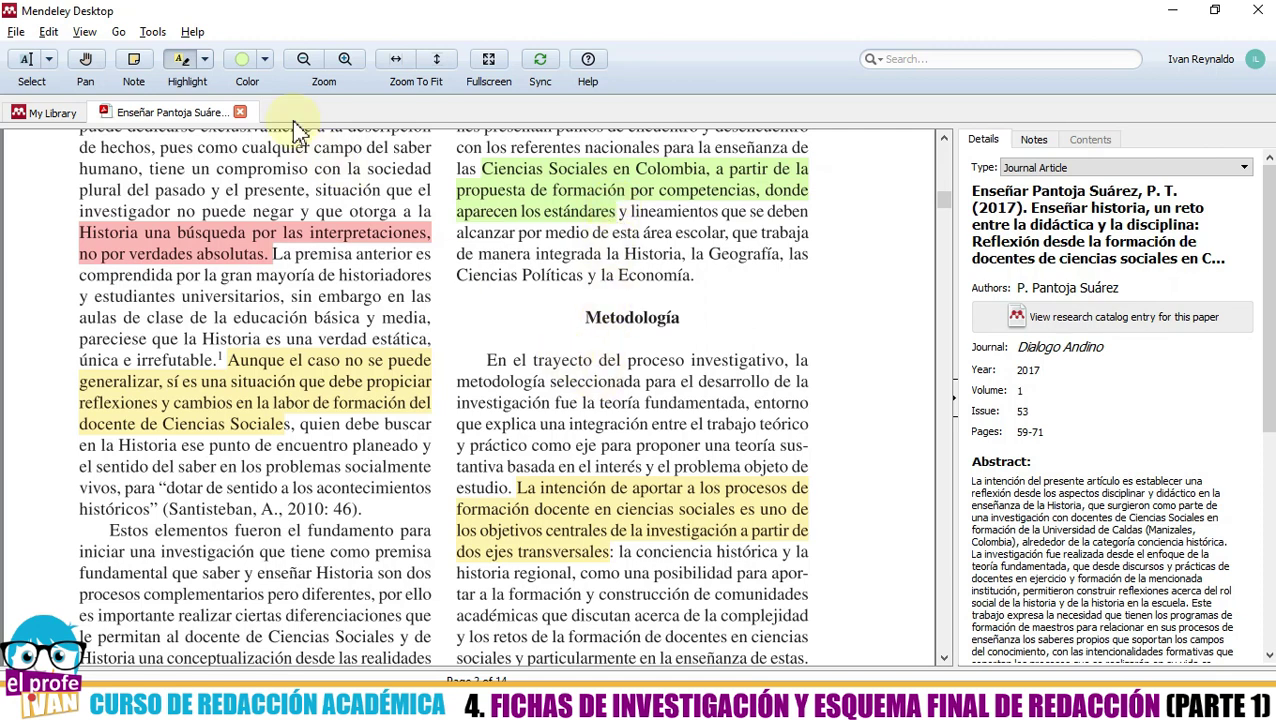
- Scroll back to page 2 with the yellow, red and green highlights, checking the course outline in Notepad
click(266, 59)
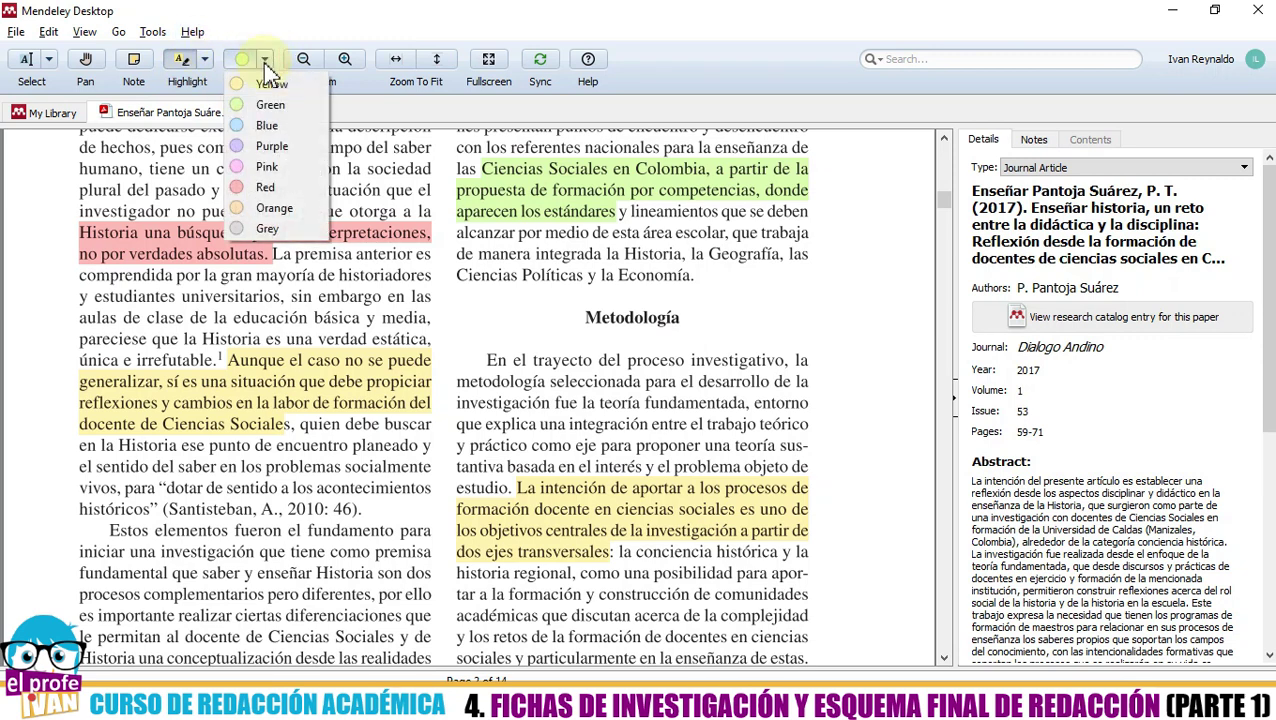
click(261, 22)
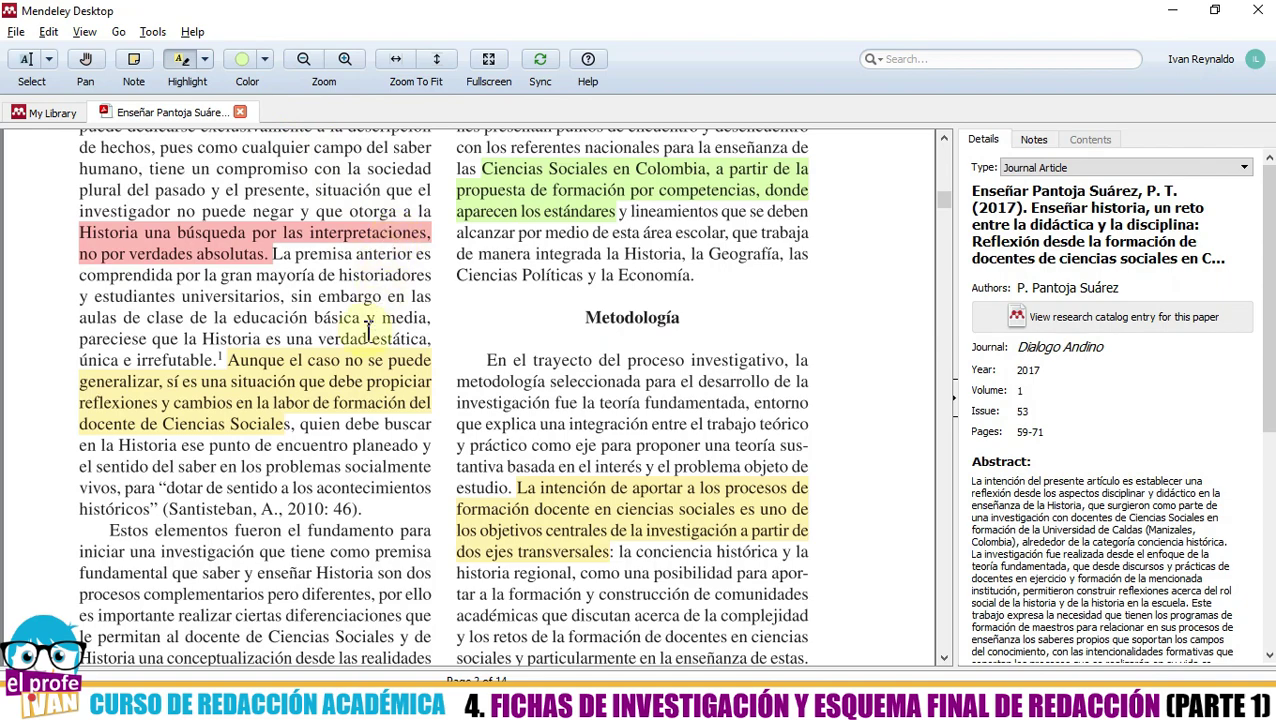
scroll(368, 335, down, 10)
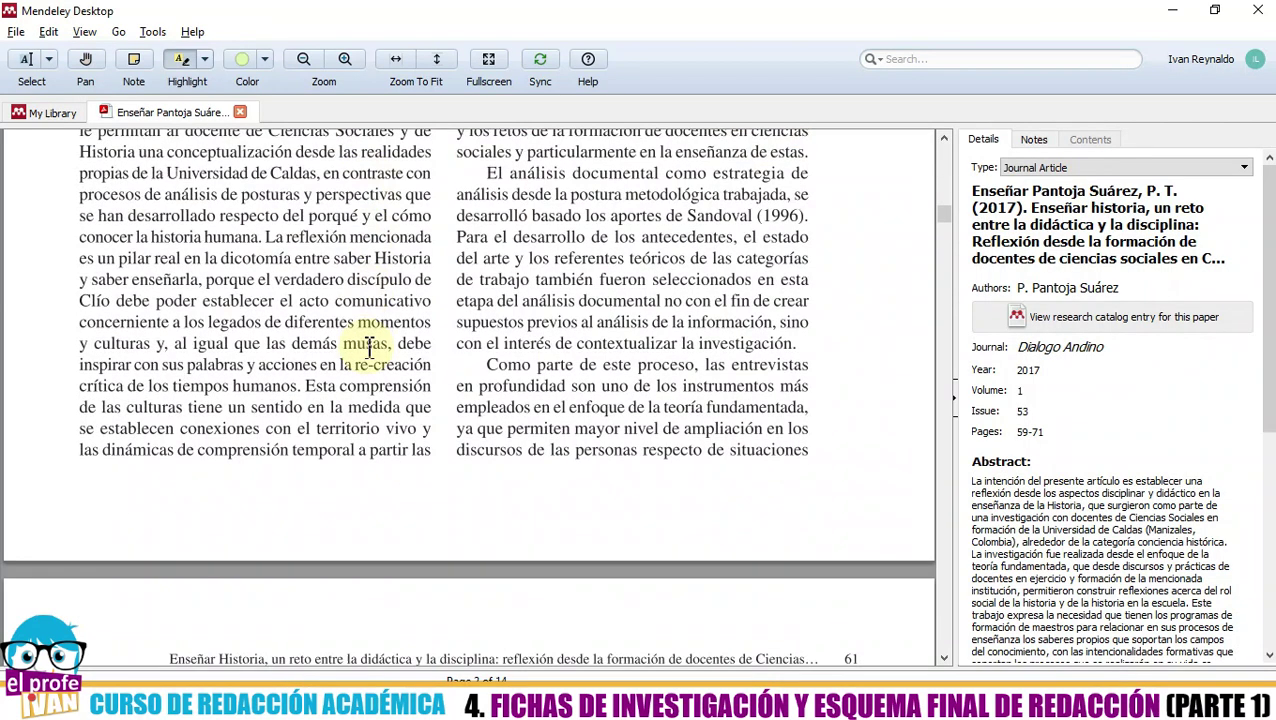
scroll(368, 355, down, 10)
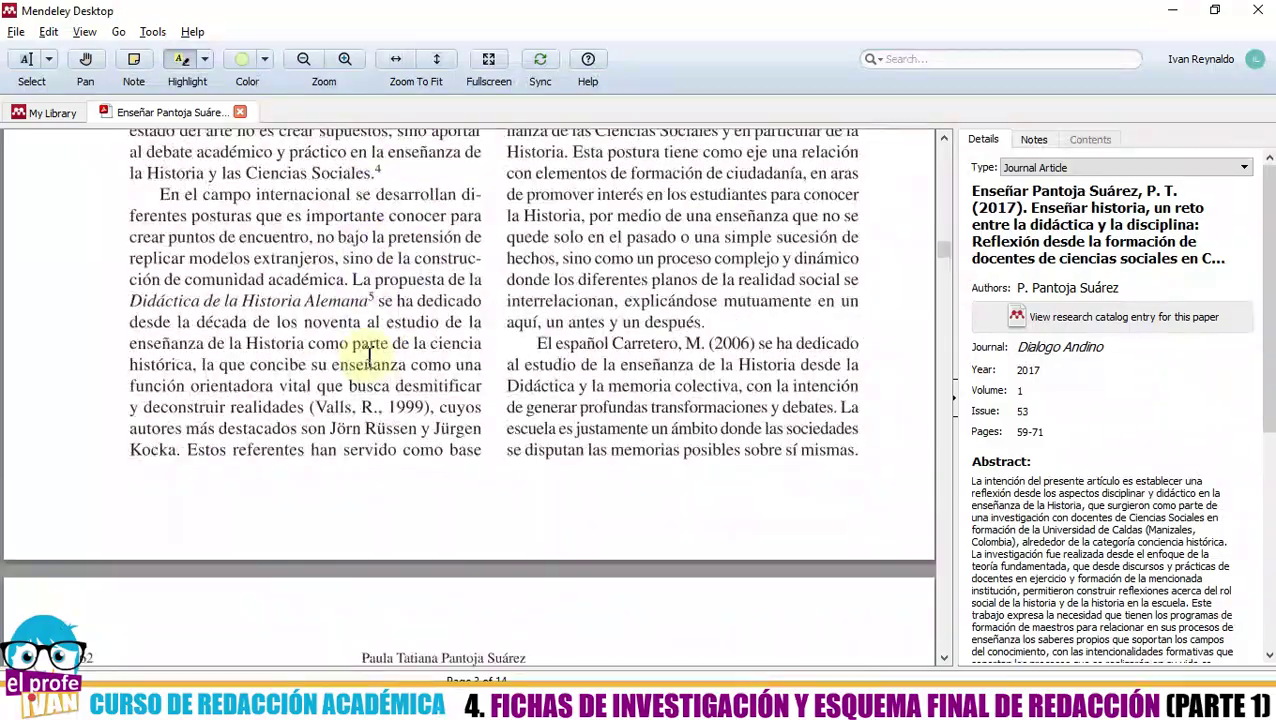
scroll(368, 355, up, 15)
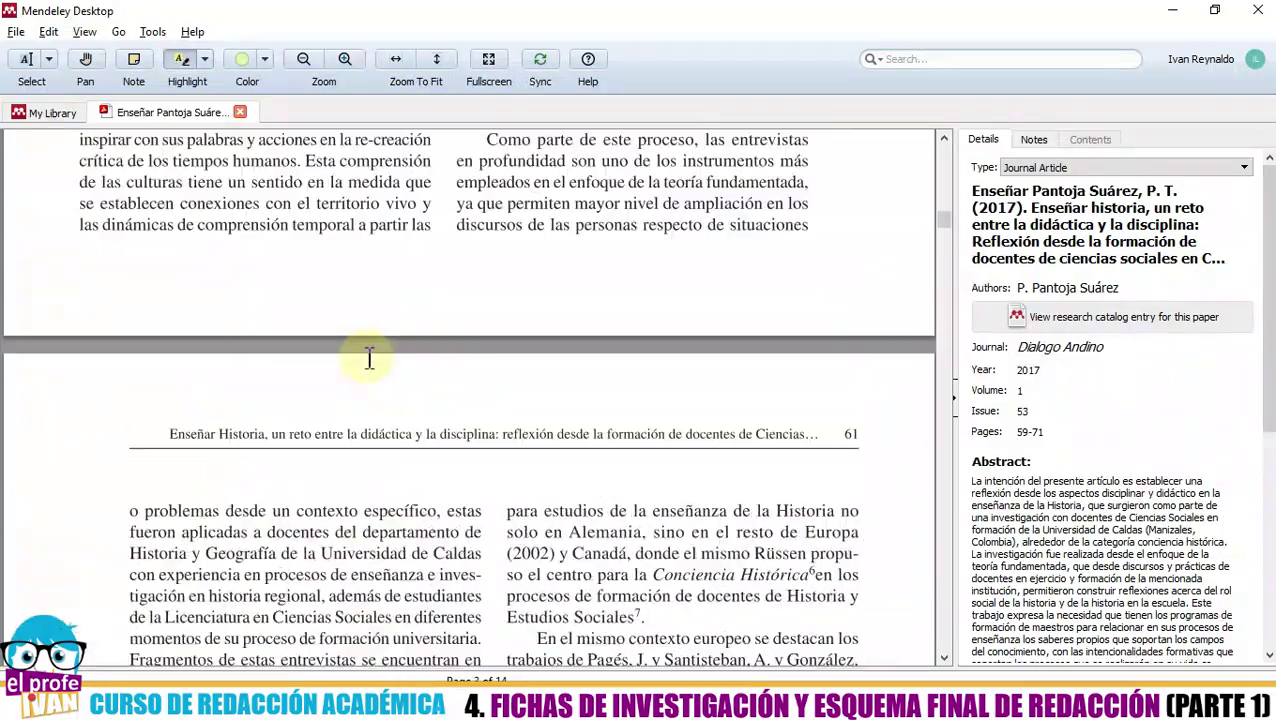
scroll(368, 358, up, 8)
scroll(368, 370, down, 5)
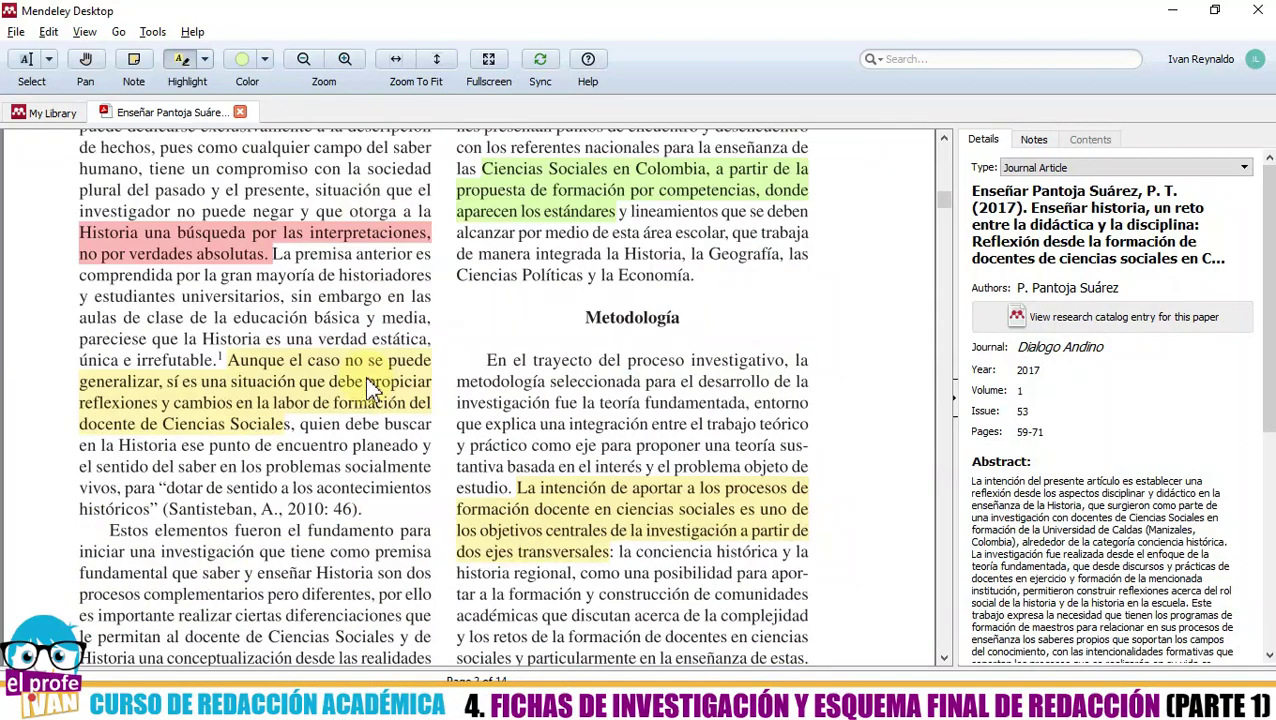
scroll(370, 375, up, 2)
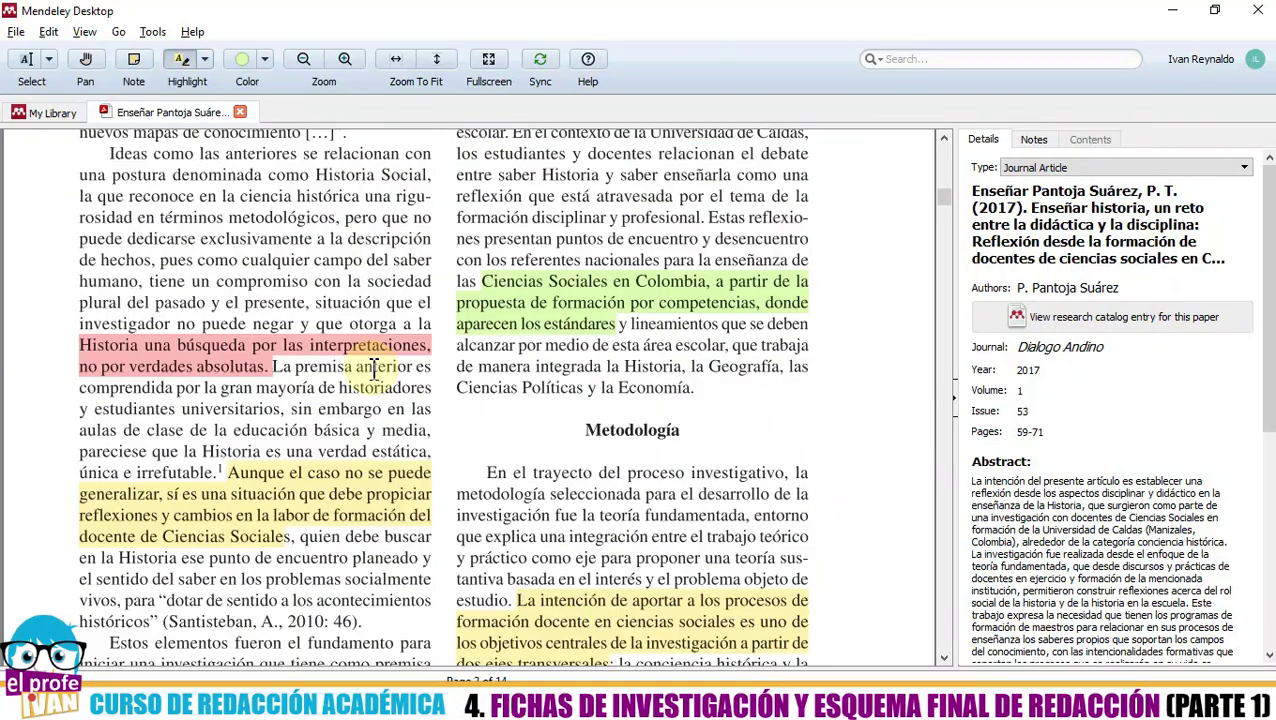
key(alt+Tab)
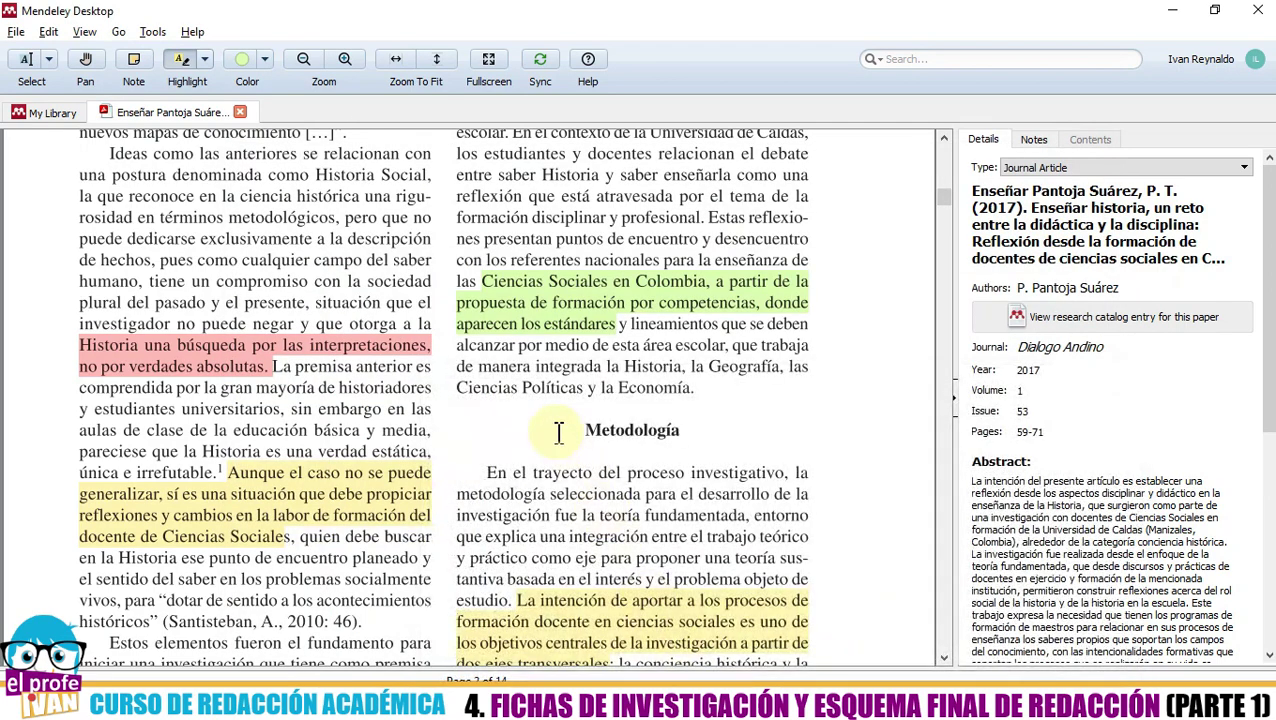
scroll(545, 402, down, 1)
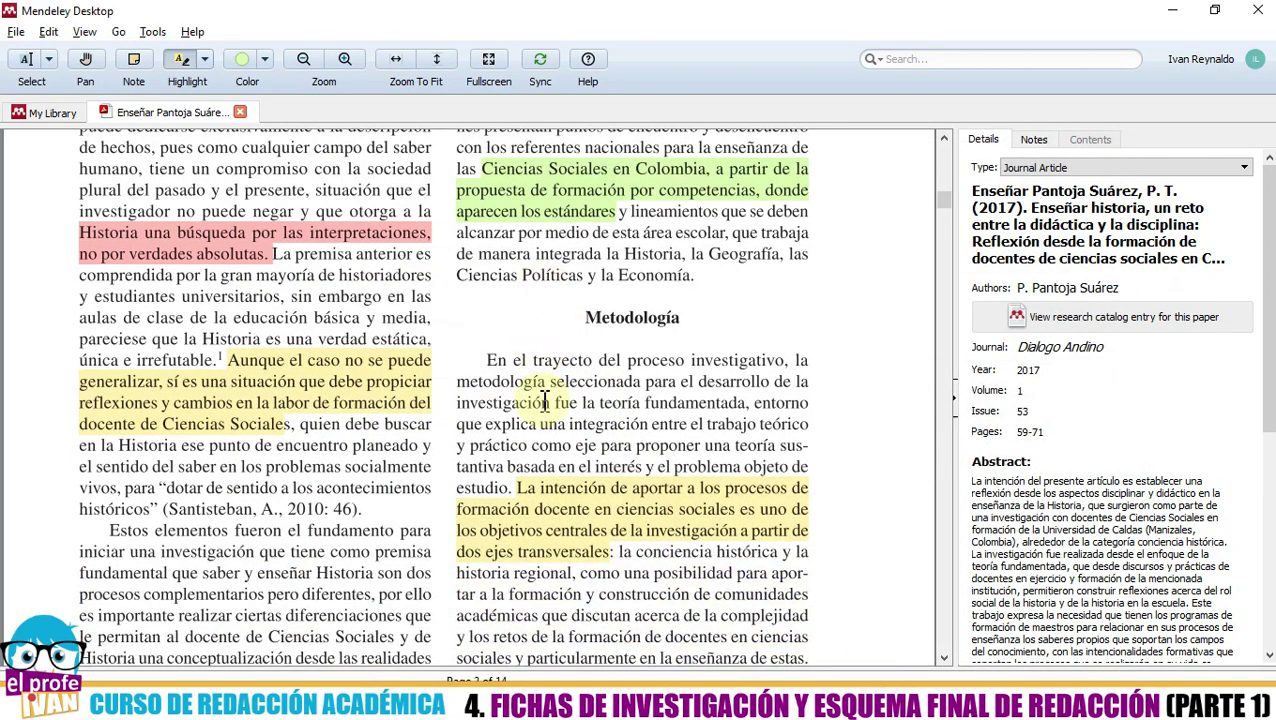
scroll(545, 402, down, 1)
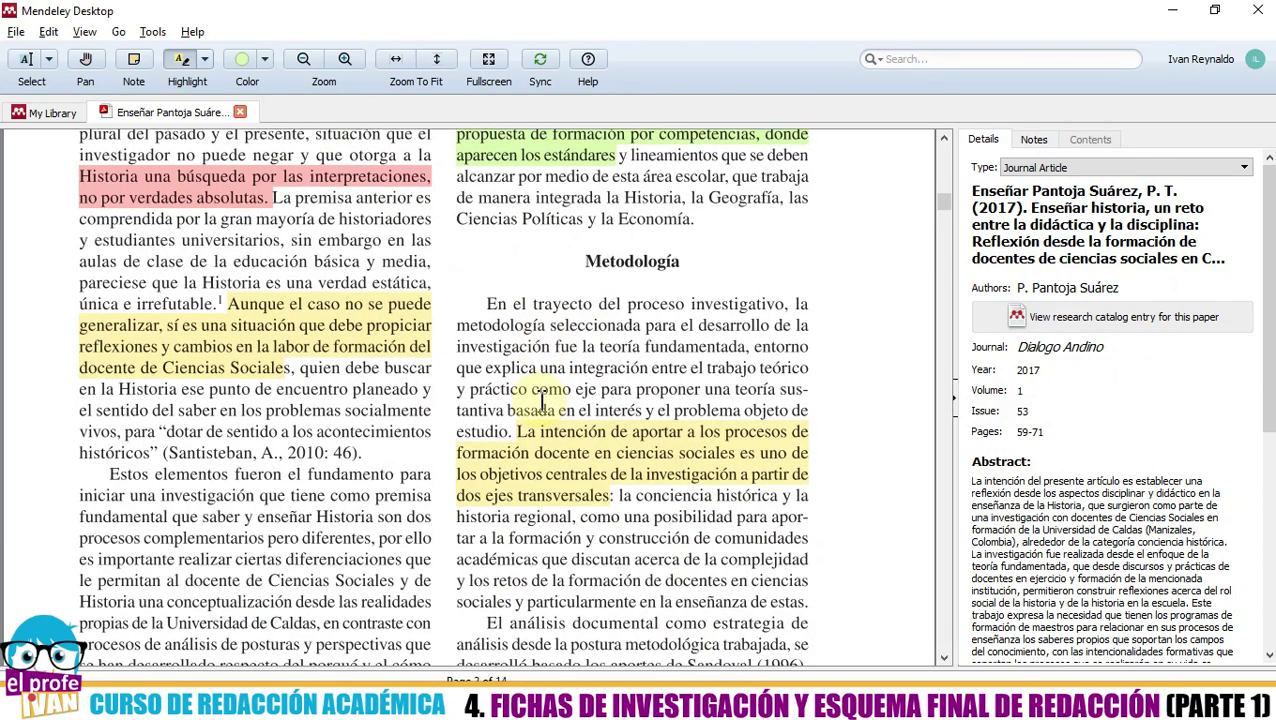
- Copy the text of the yellow 'Aunque el caso no se puede generalizar' highlight
right_click(344, 334)
click(304, 392)
scroll(278, 372, up, 1)
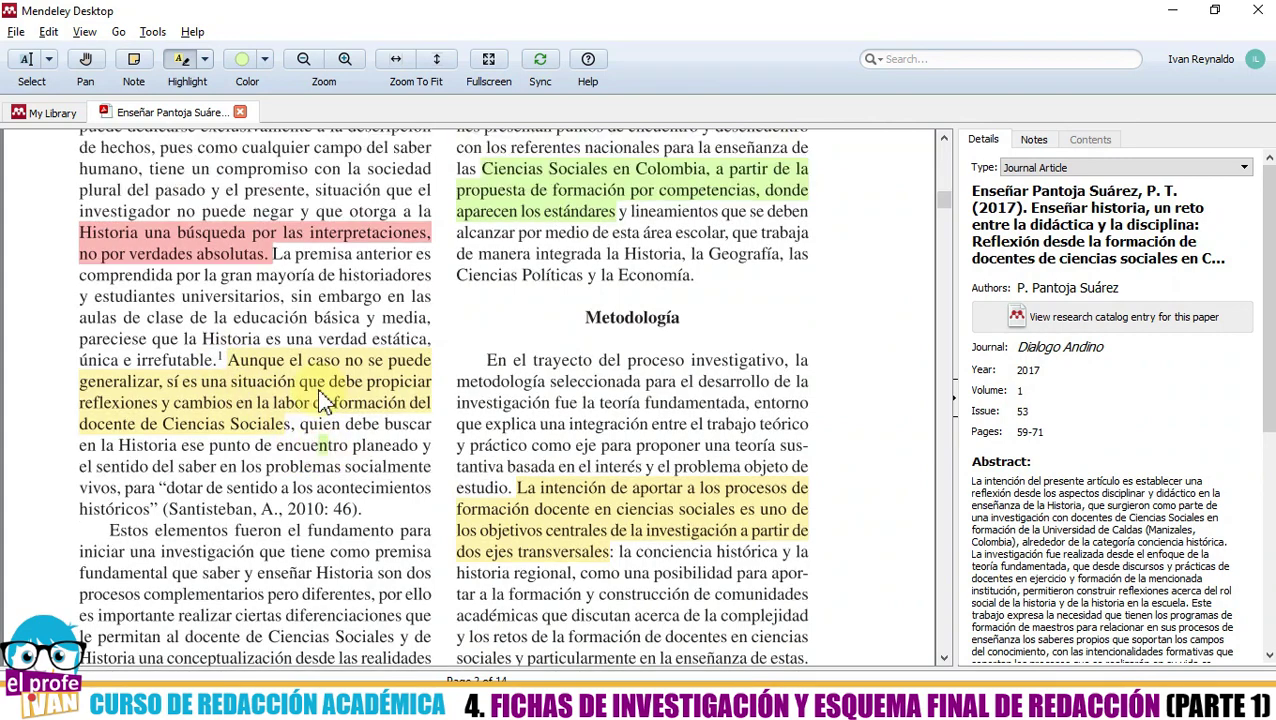
click(246, 395)
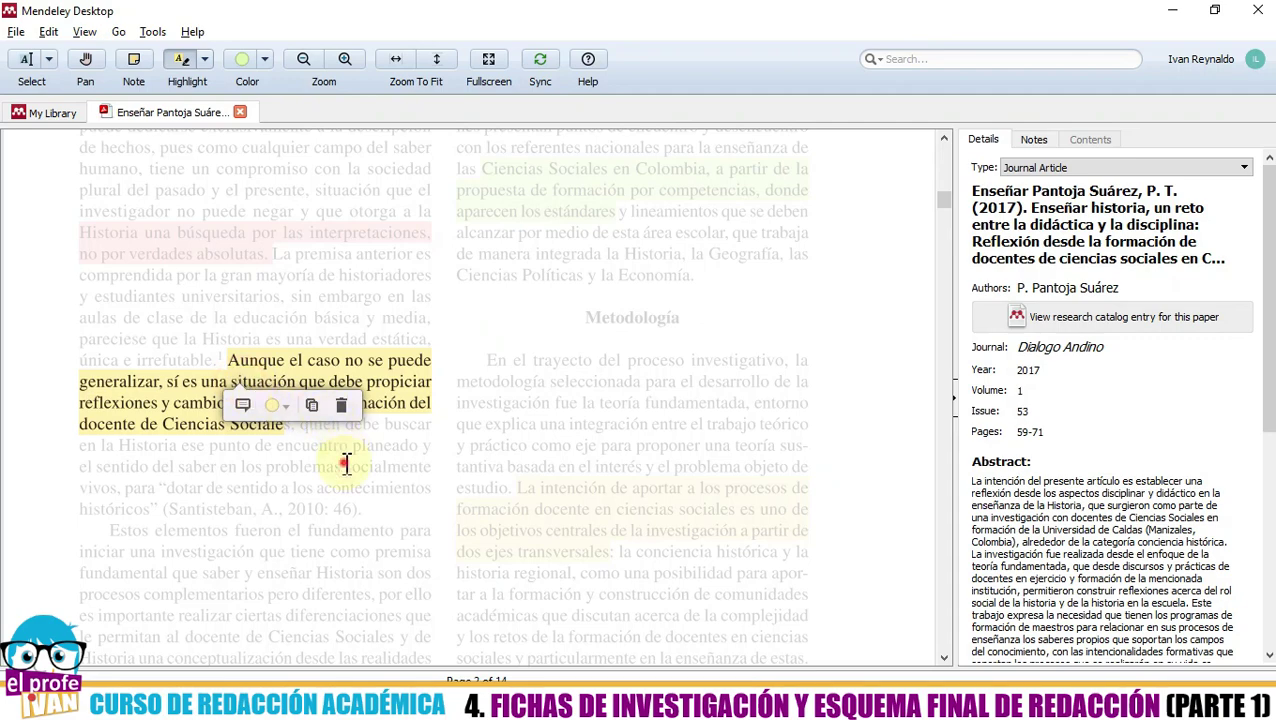
click(340, 460)
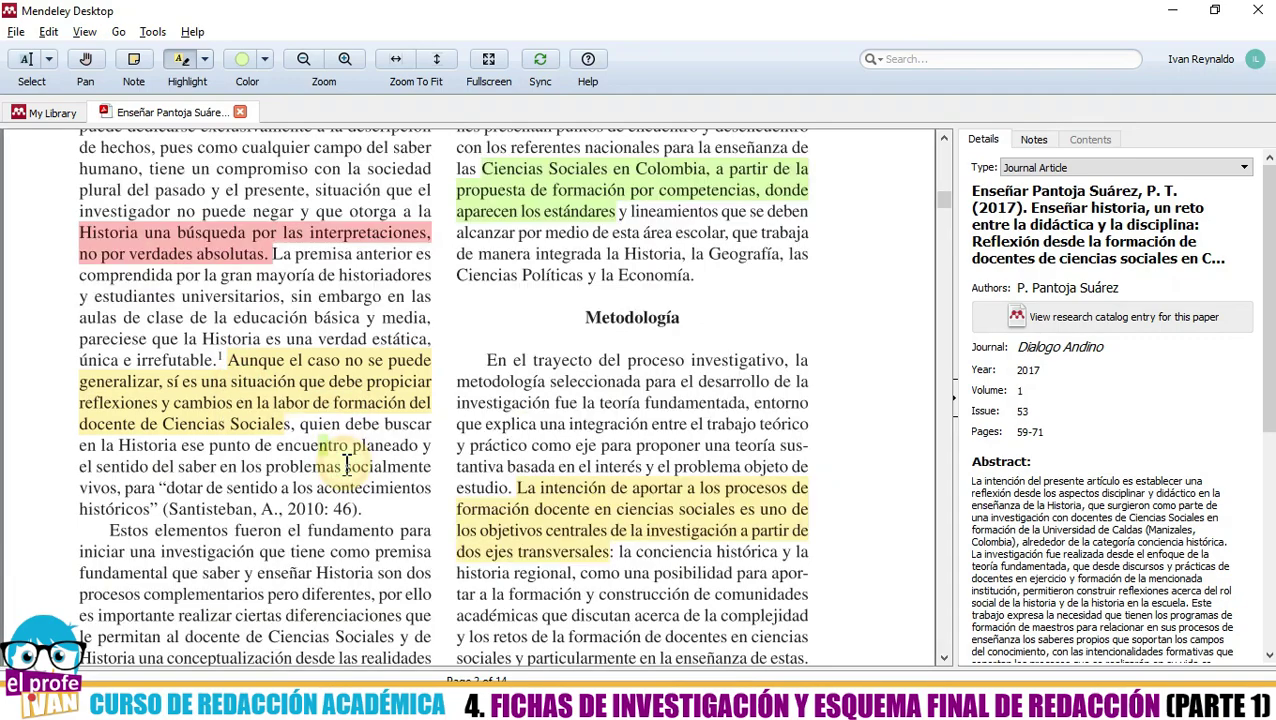
- Switch from the Highlight tool to plain text selection and test-select a few words
click(182, 64)
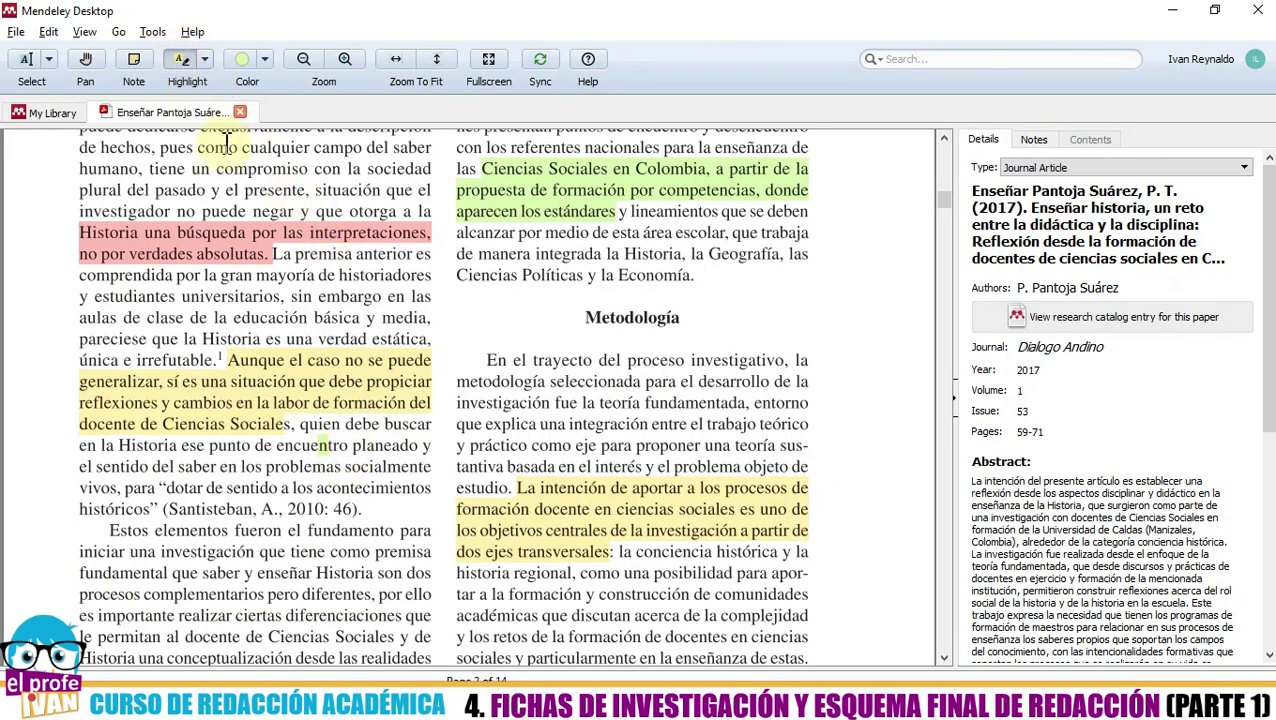
click(27, 64)
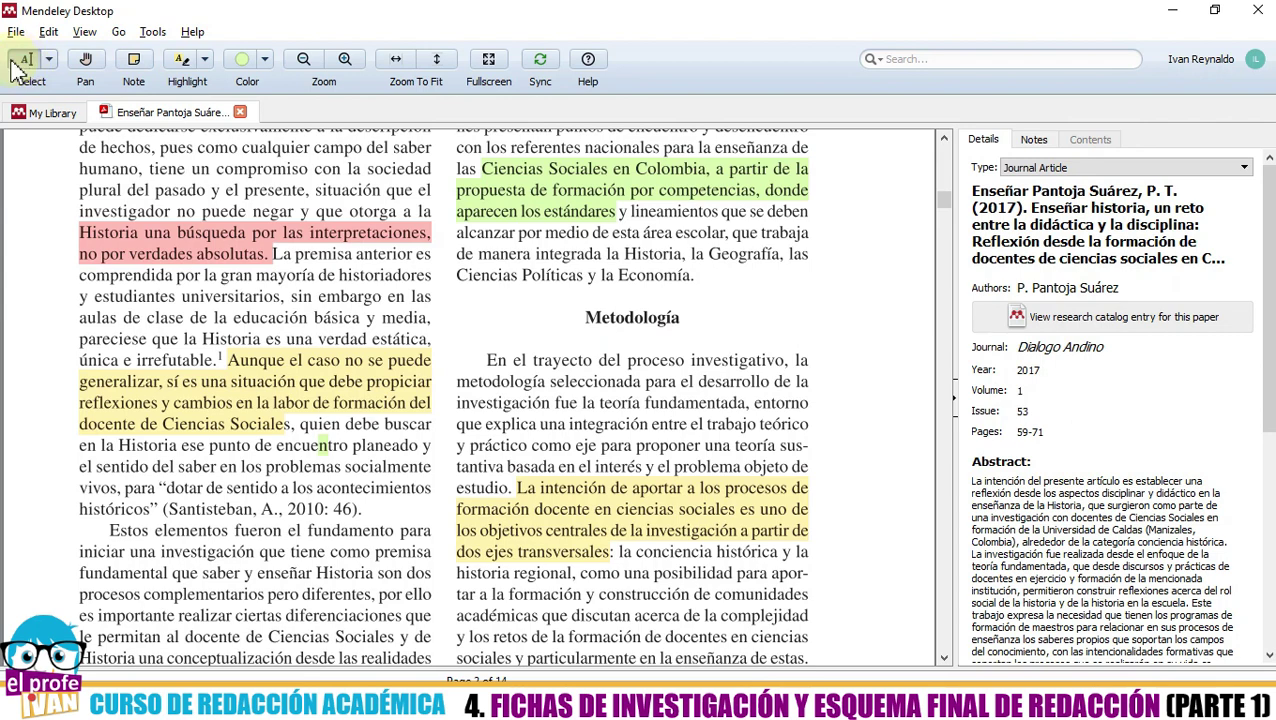
drag(205, 317, 262, 340)
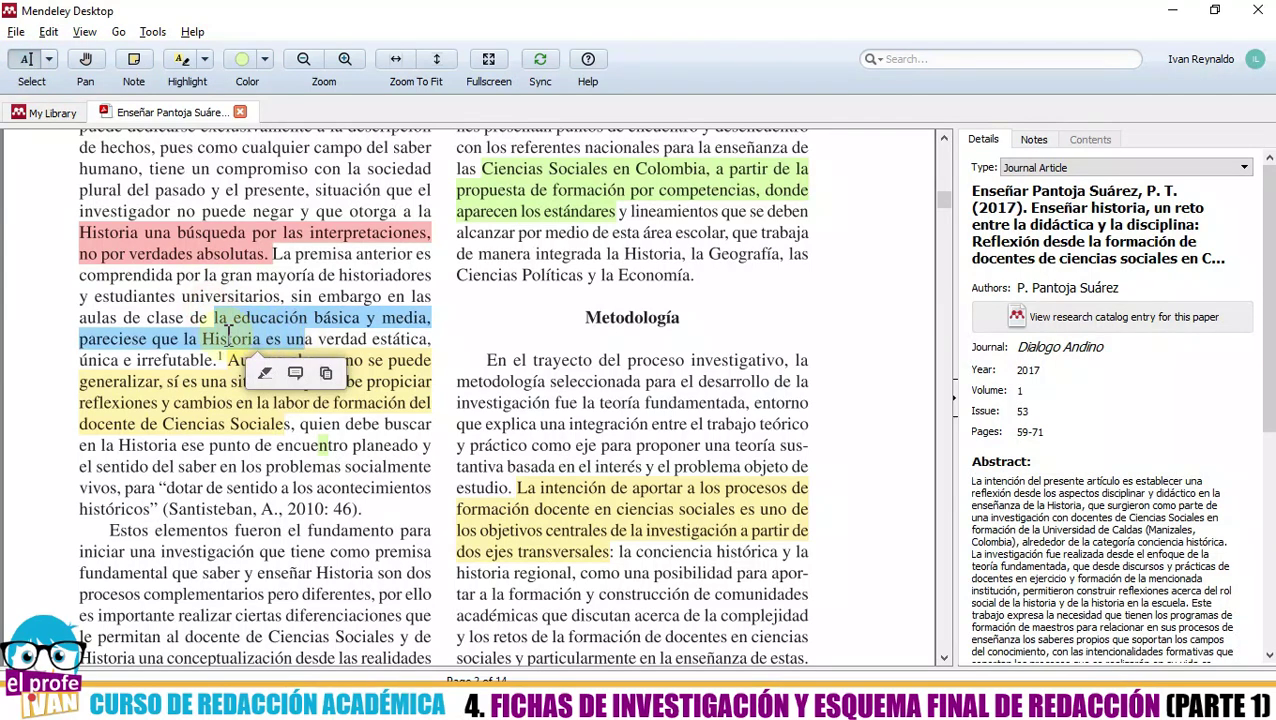
click(181, 358)
- Select the yellow, red, green and 'La intención de aportar' highlights in turn to inspect them
click(277, 391)
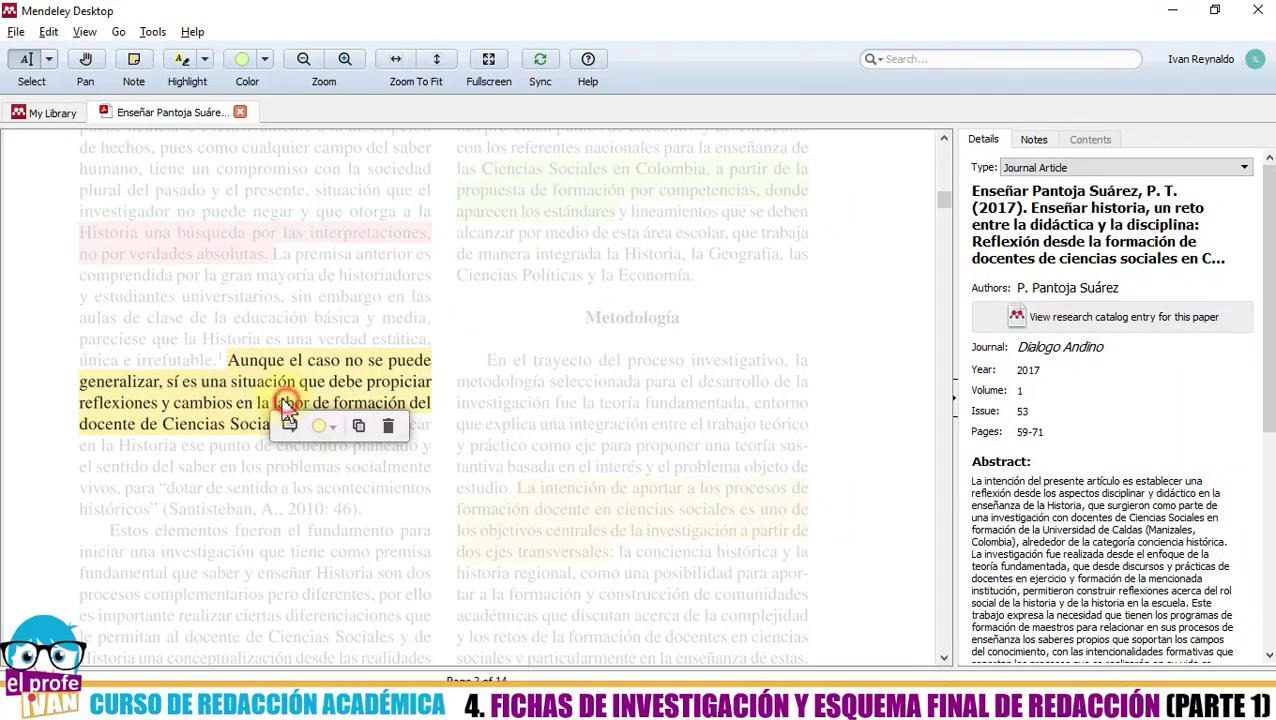
click(291, 298)
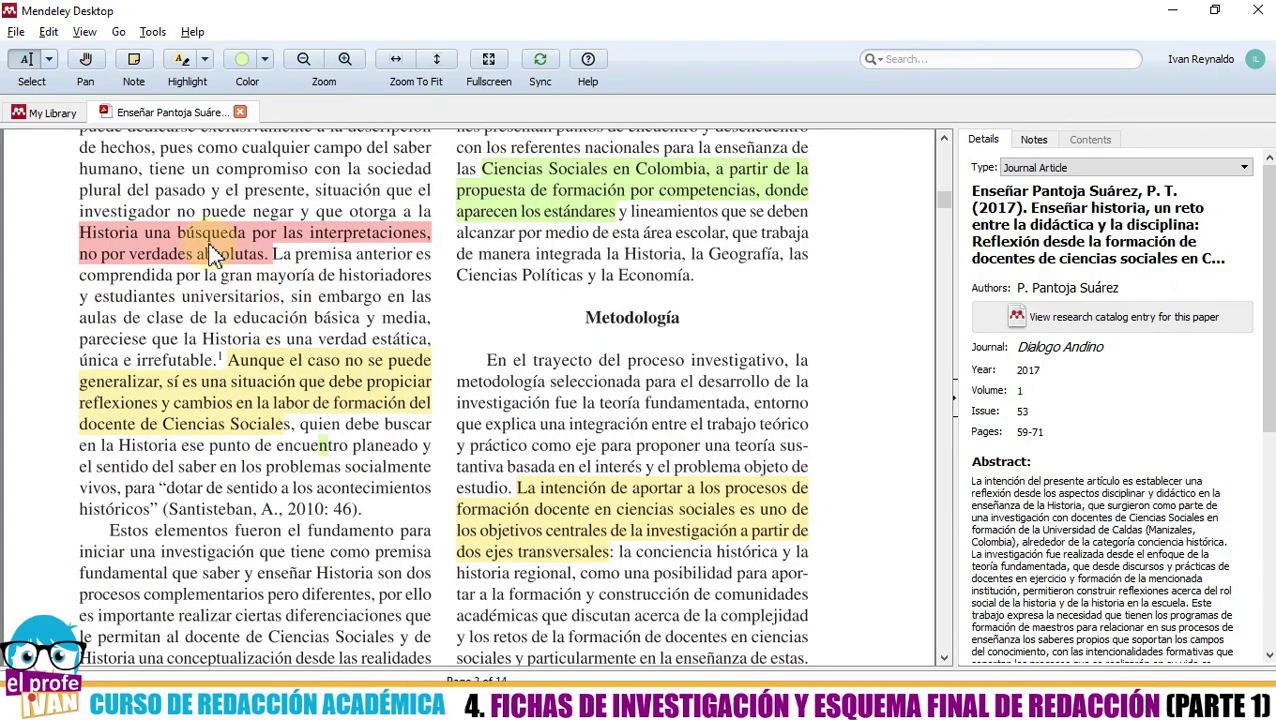
click(212, 250)
click(152, 316)
click(495, 198)
click(506, 424)
scroll(558, 510, down, 1)
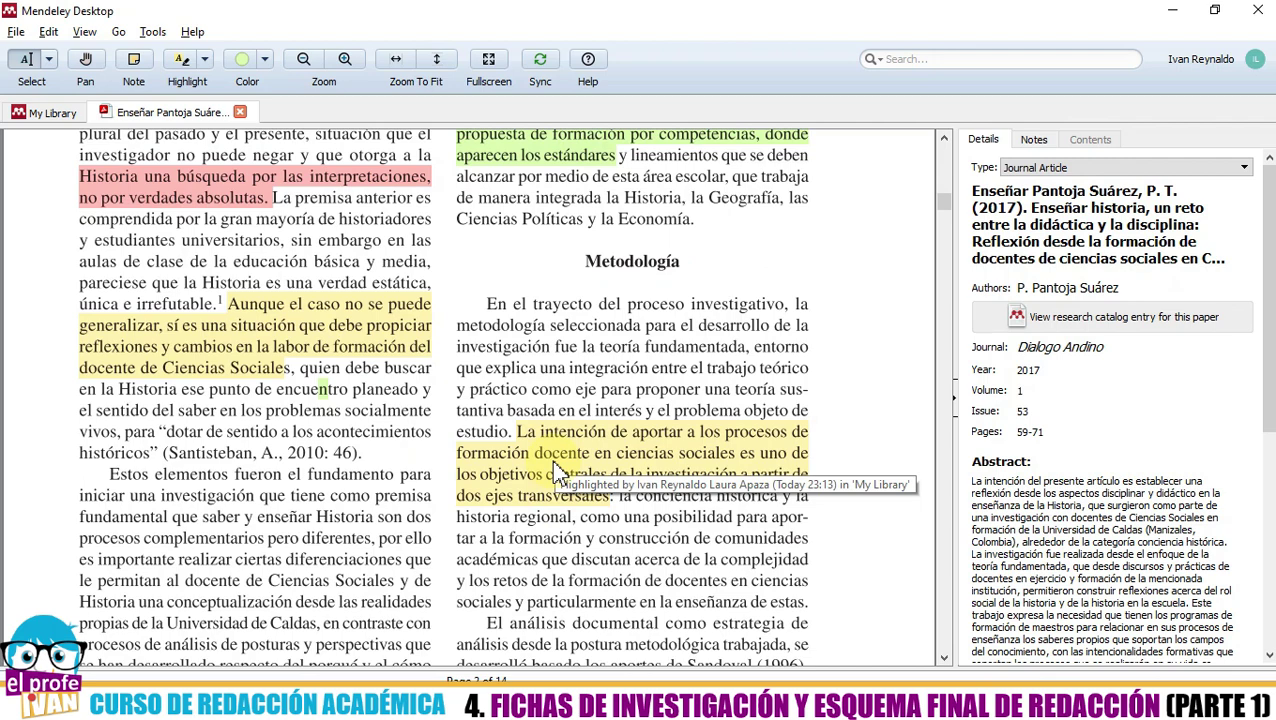
scroll(551, 460, up, 1)
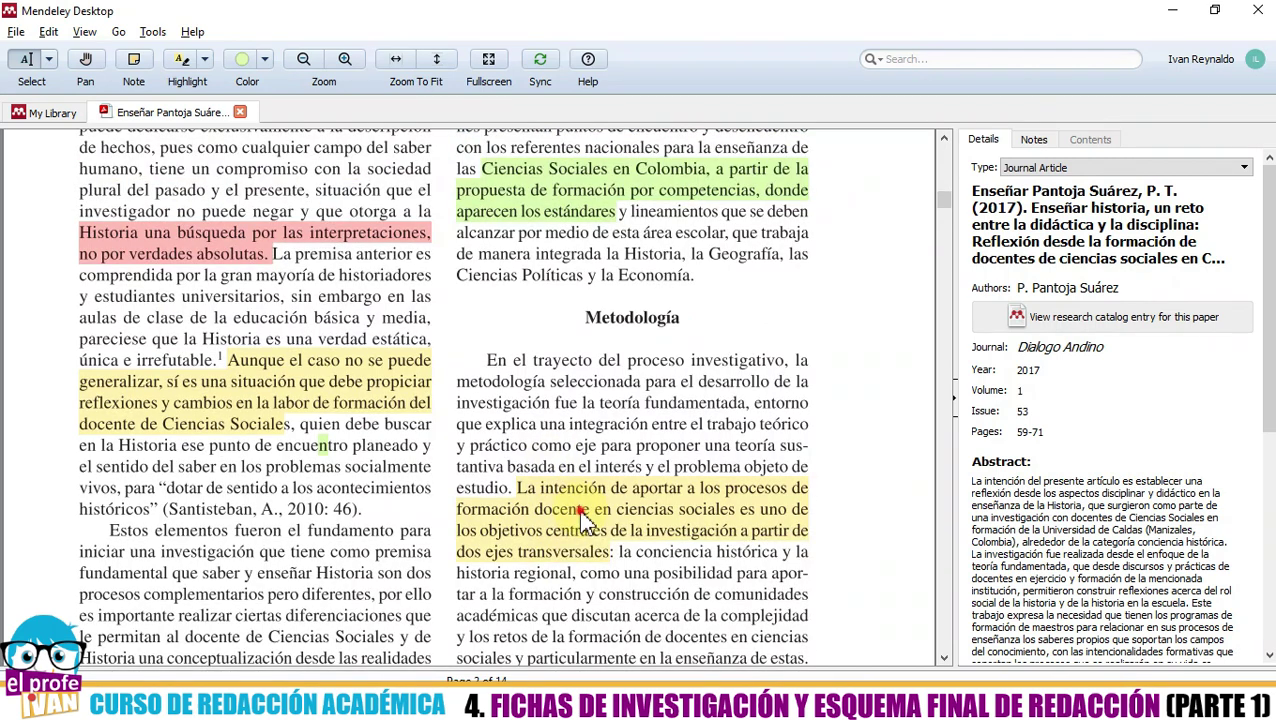
click(582, 512)
click(316, 427)
- Change the 'Historia una búsqueda por las interpretaciones' highlight colour from red to yellow
click(262, 410)
click(185, 490)
click(168, 248)
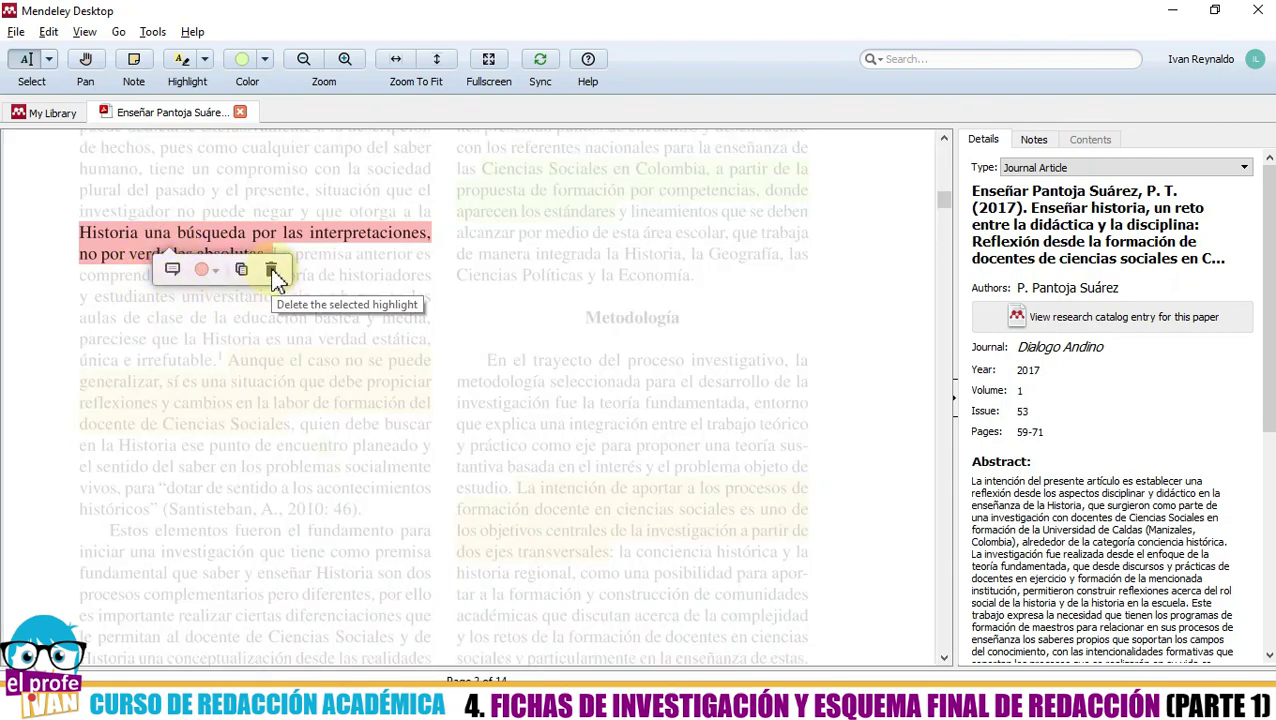
click(214, 272)
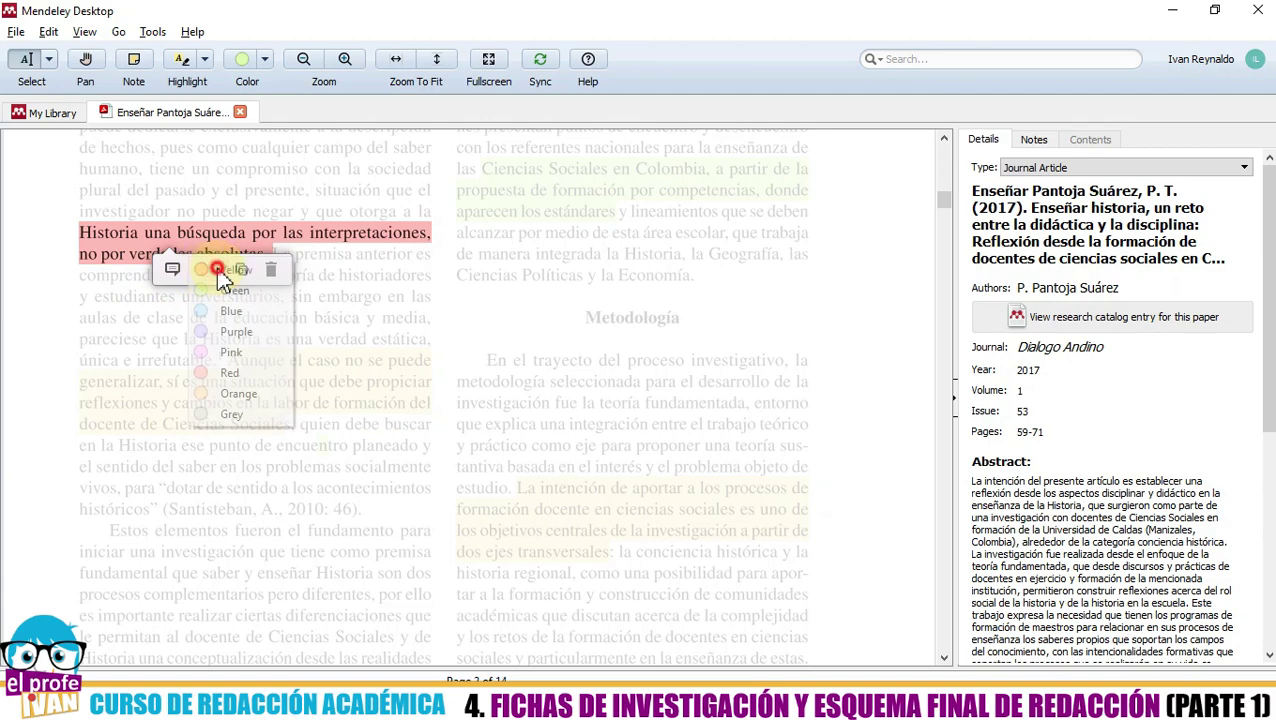
click(225, 270)
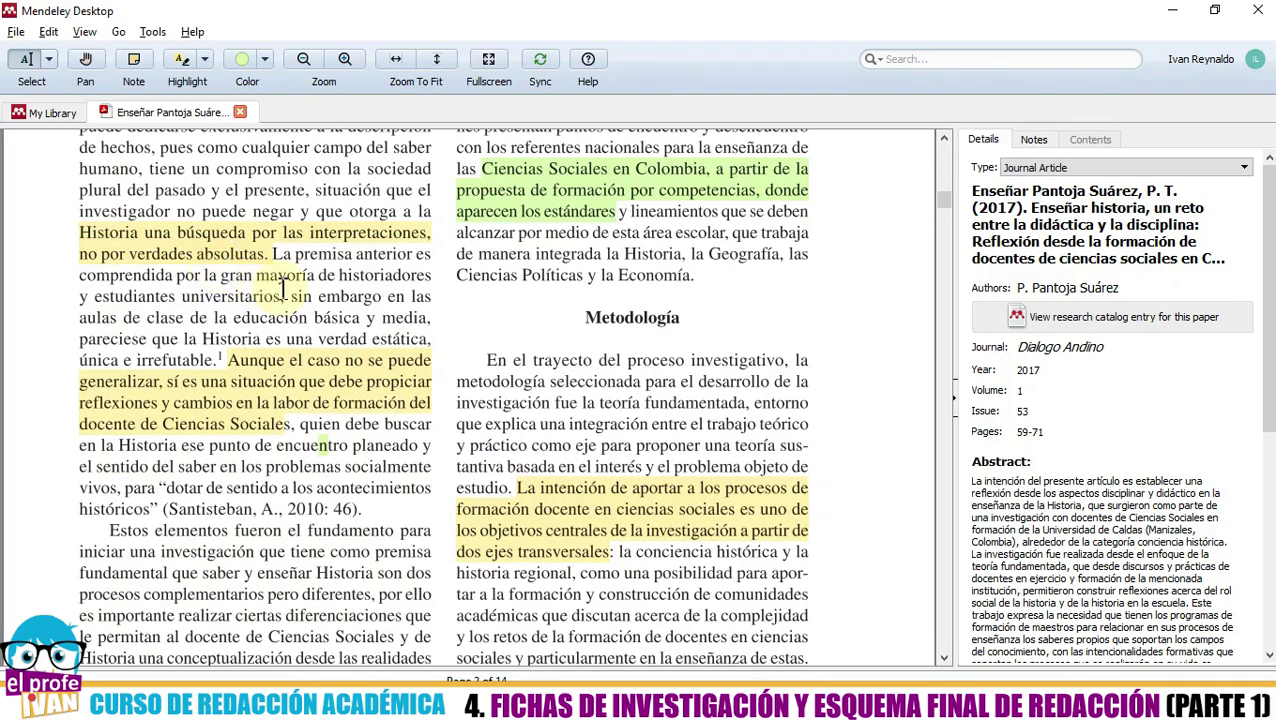
scroll(283, 290, up, 1)
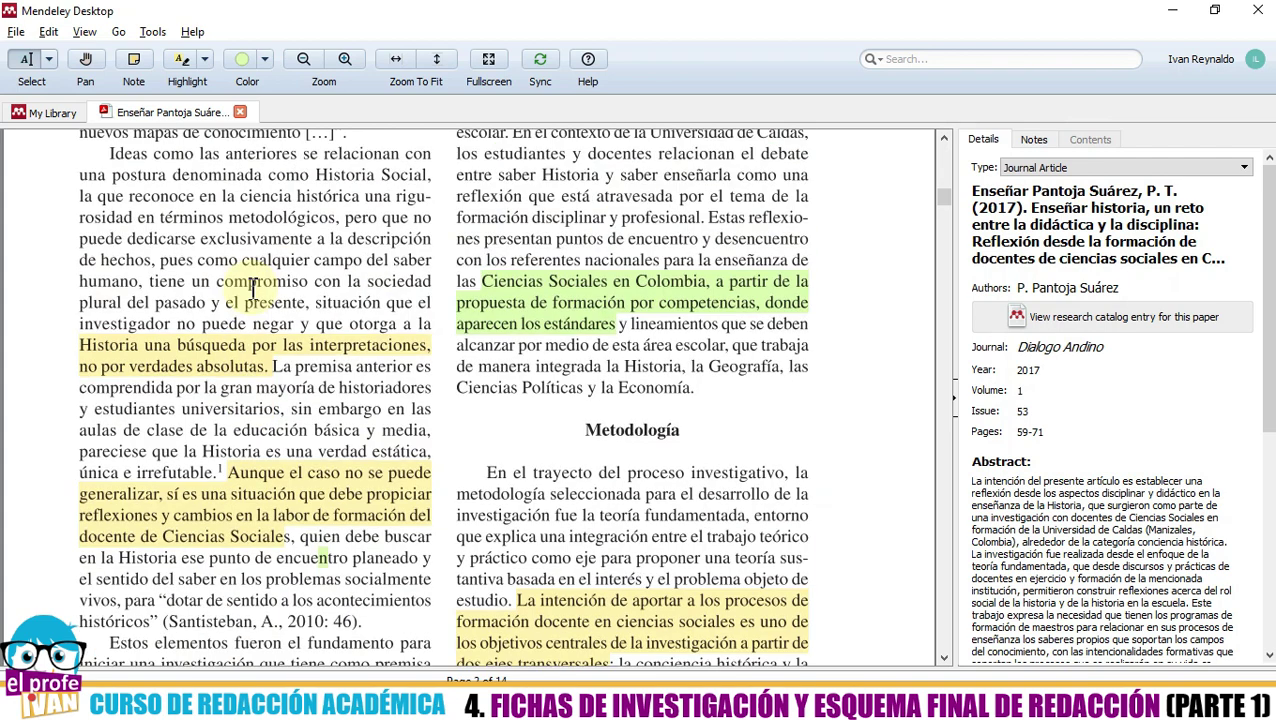
- Copy the 'Historia una búsqueda por las interpretaciones' passage and open a blank note on its yellow highlight
click(212, 355)
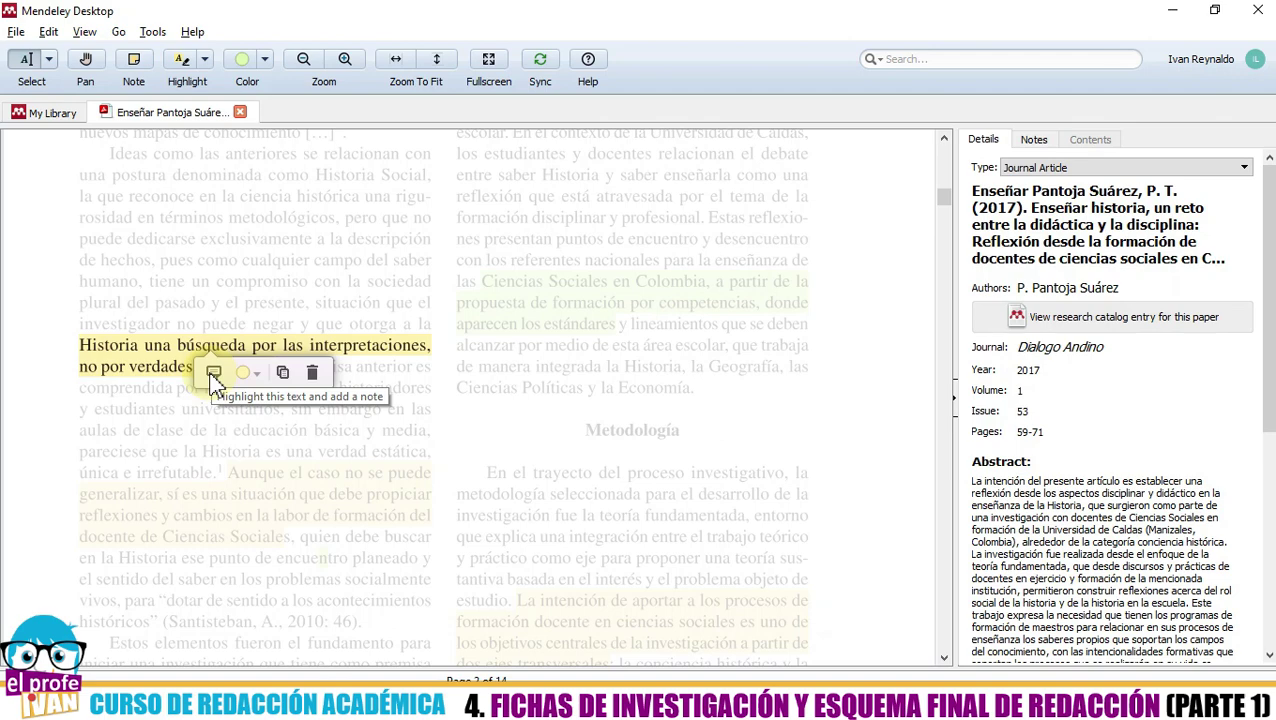
click(168, 393)
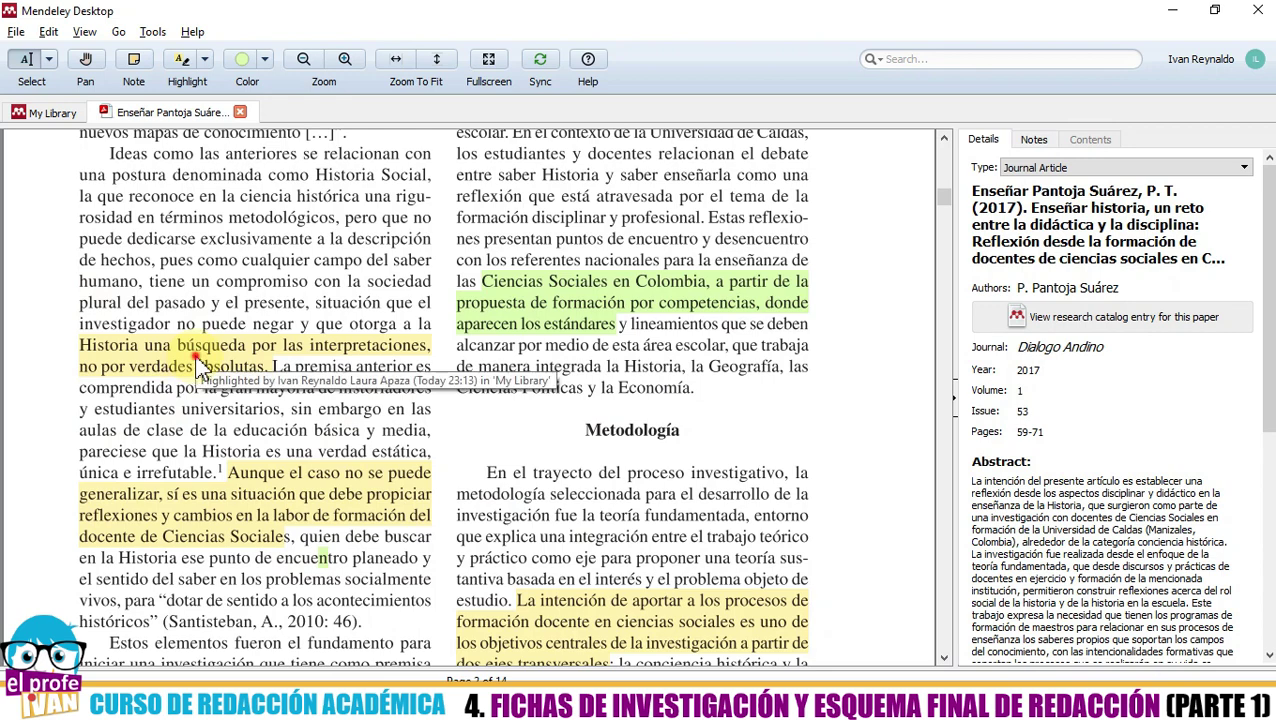
click(197, 367)
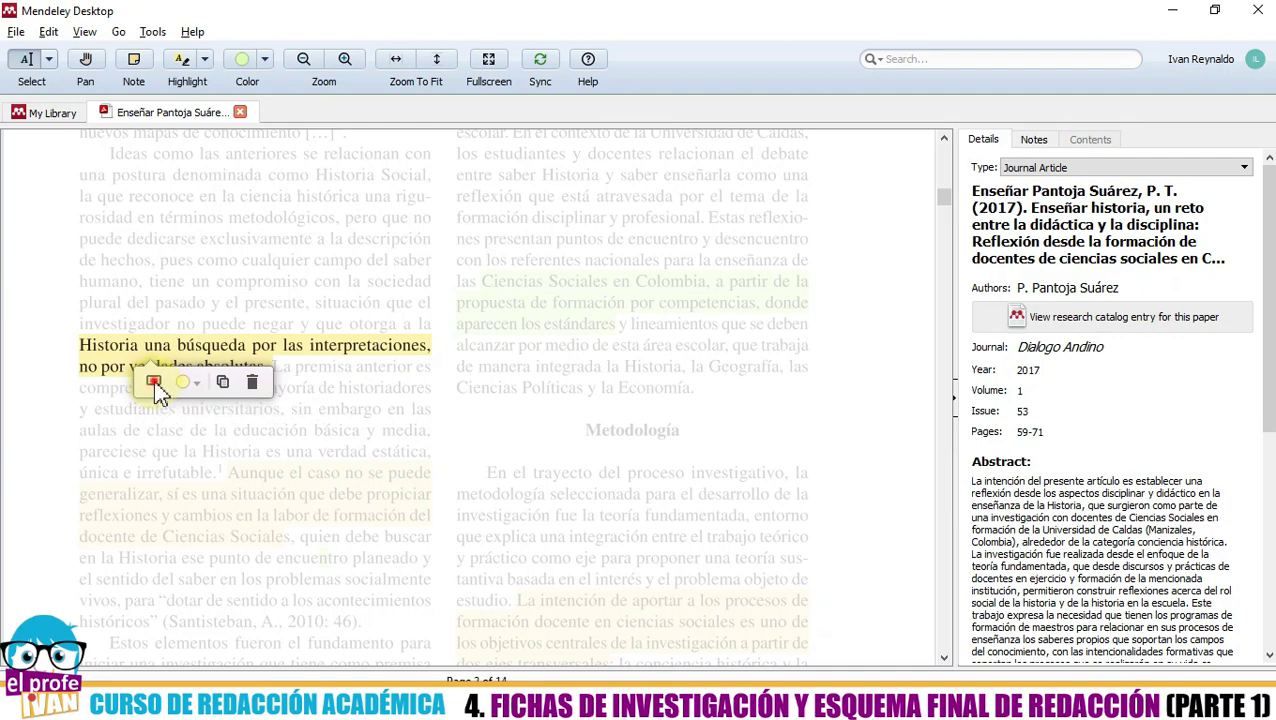
click(155, 385)
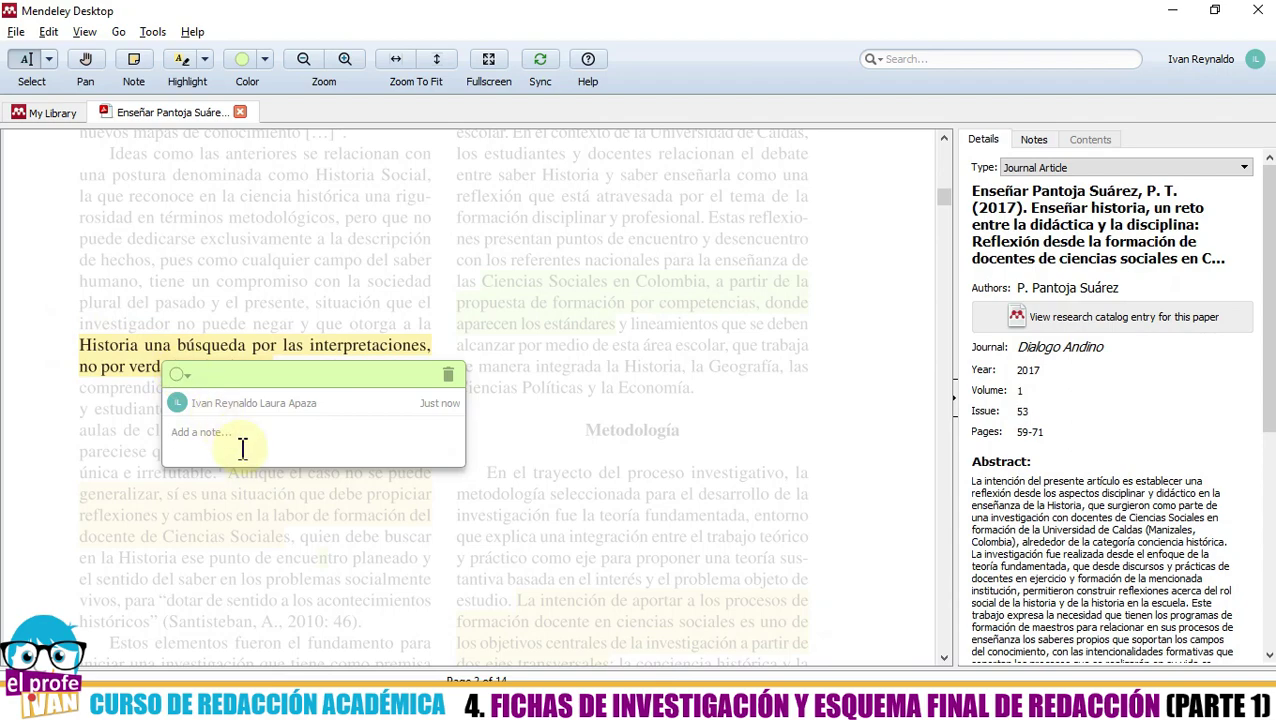
click(118, 363)
click(225, 365)
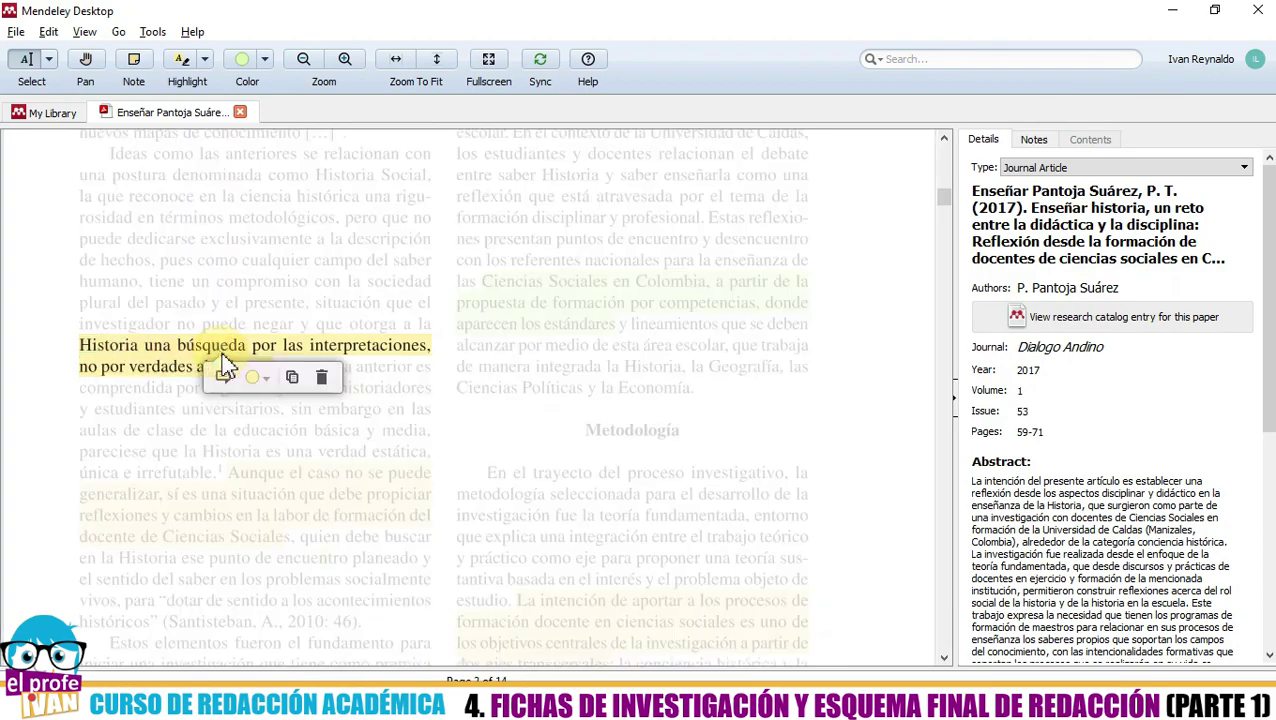
click(293, 379)
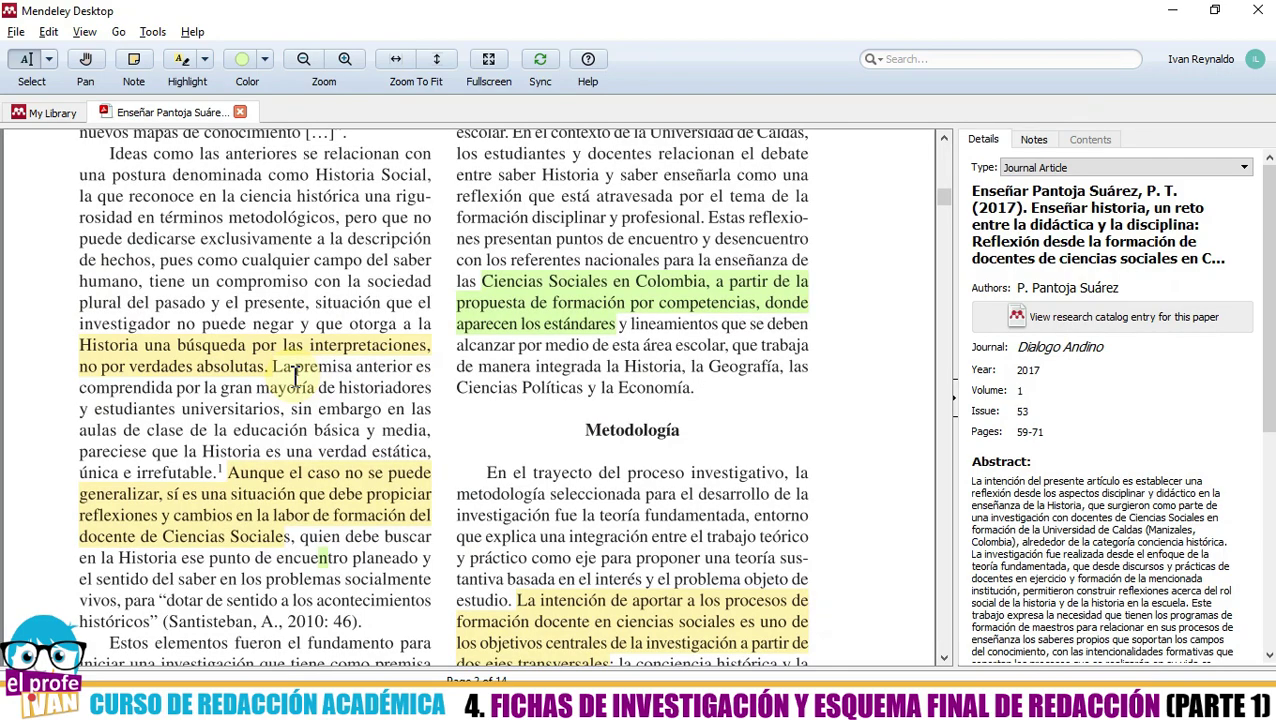
click(197, 371)
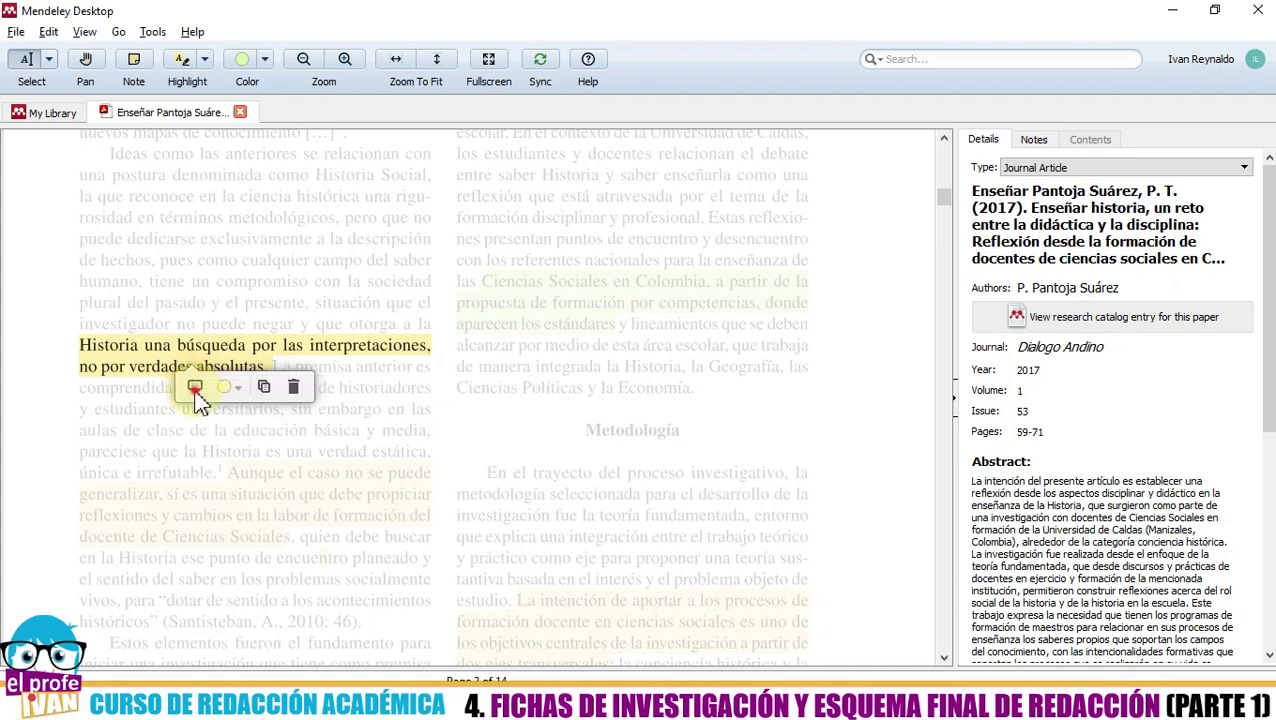
click(195, 387)
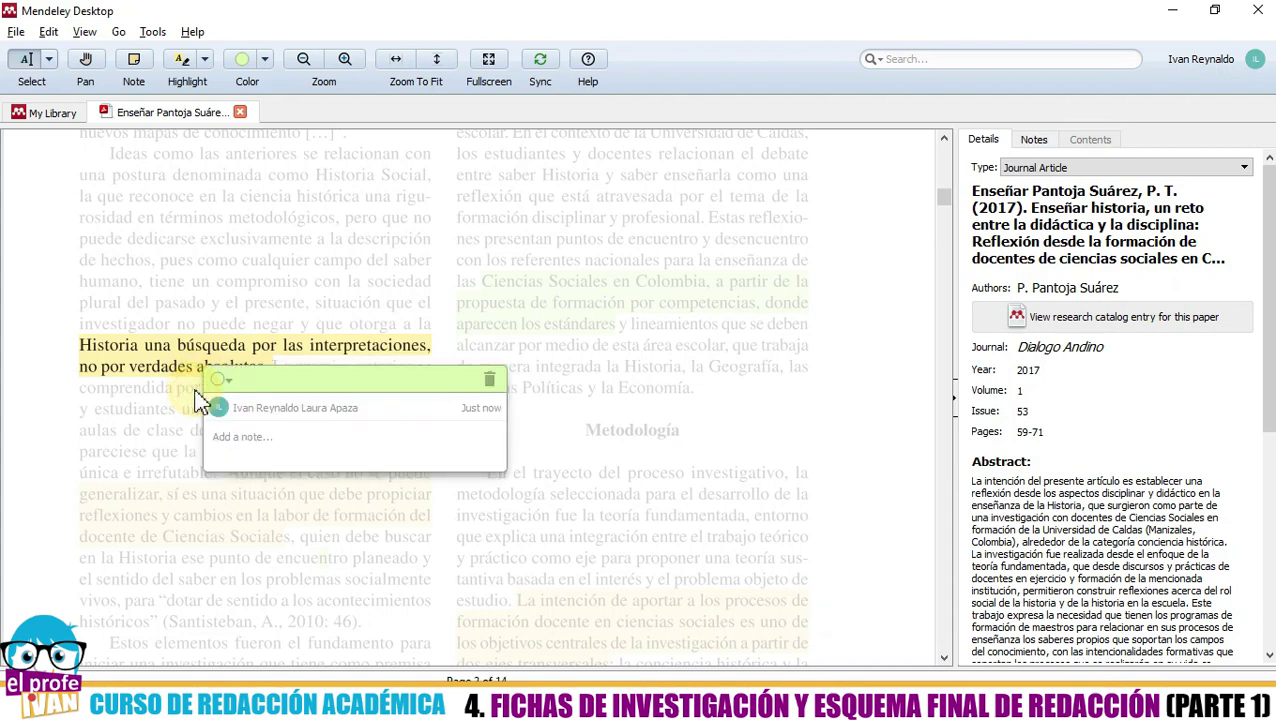
- Paste the passage into the note in double quotes, dropping the blank first line and the period after 'absolutas'
right_click(241, 437)
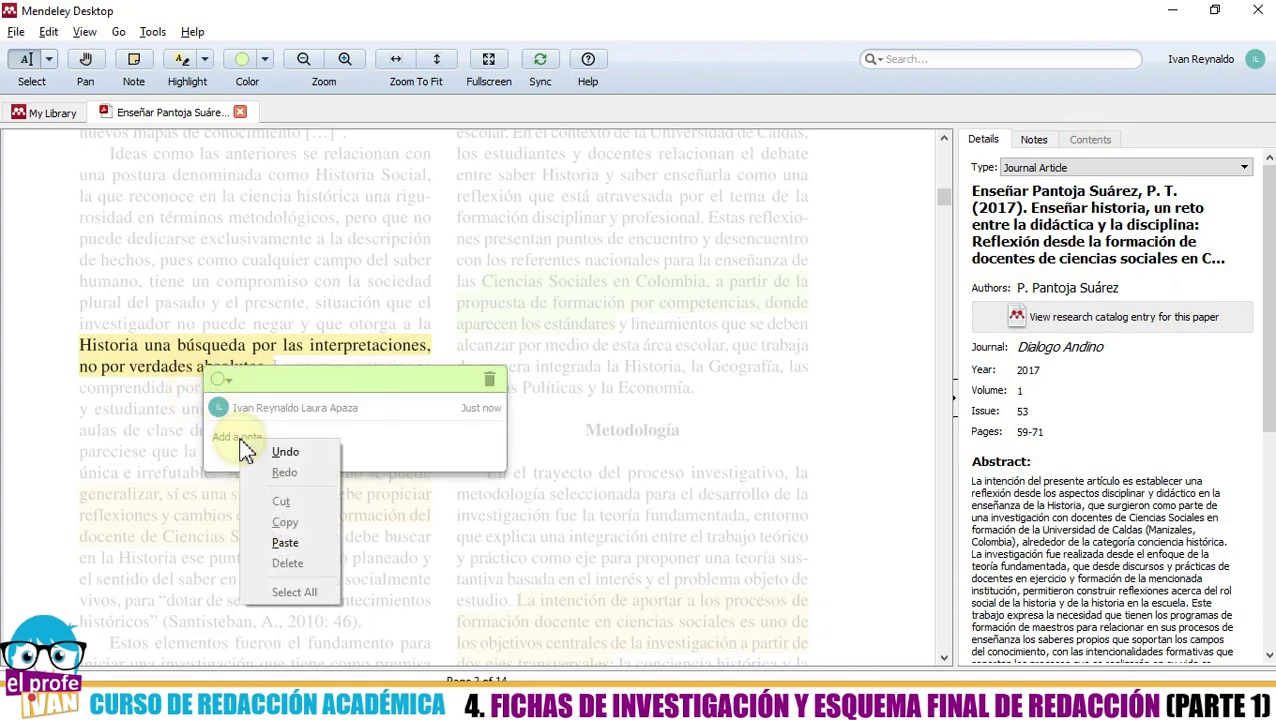
click(277, 550)
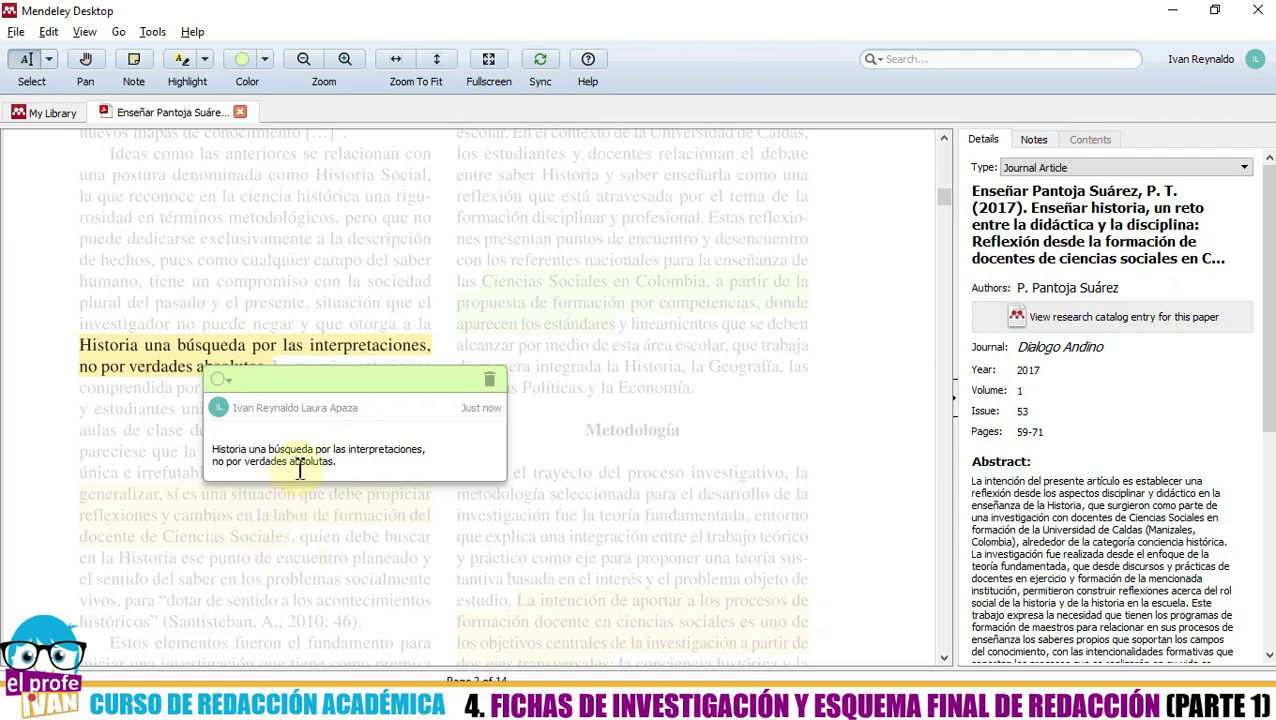
click(233, 450)
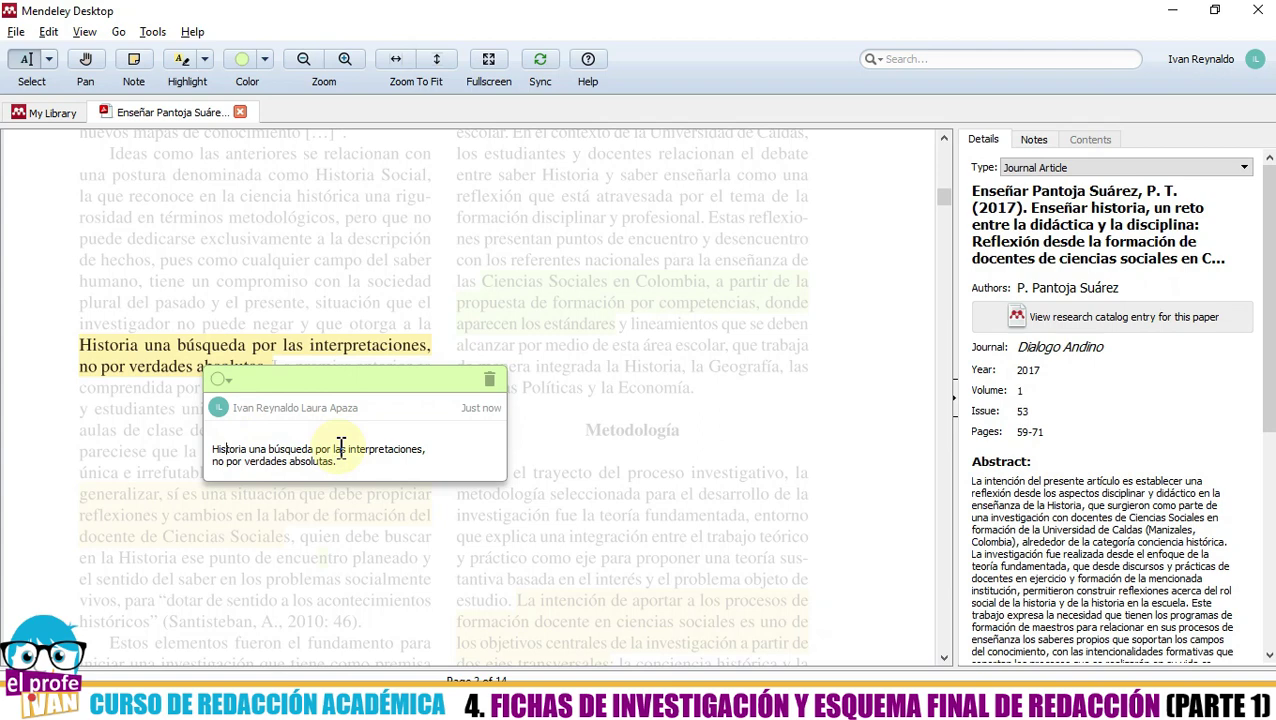
key(Delete)
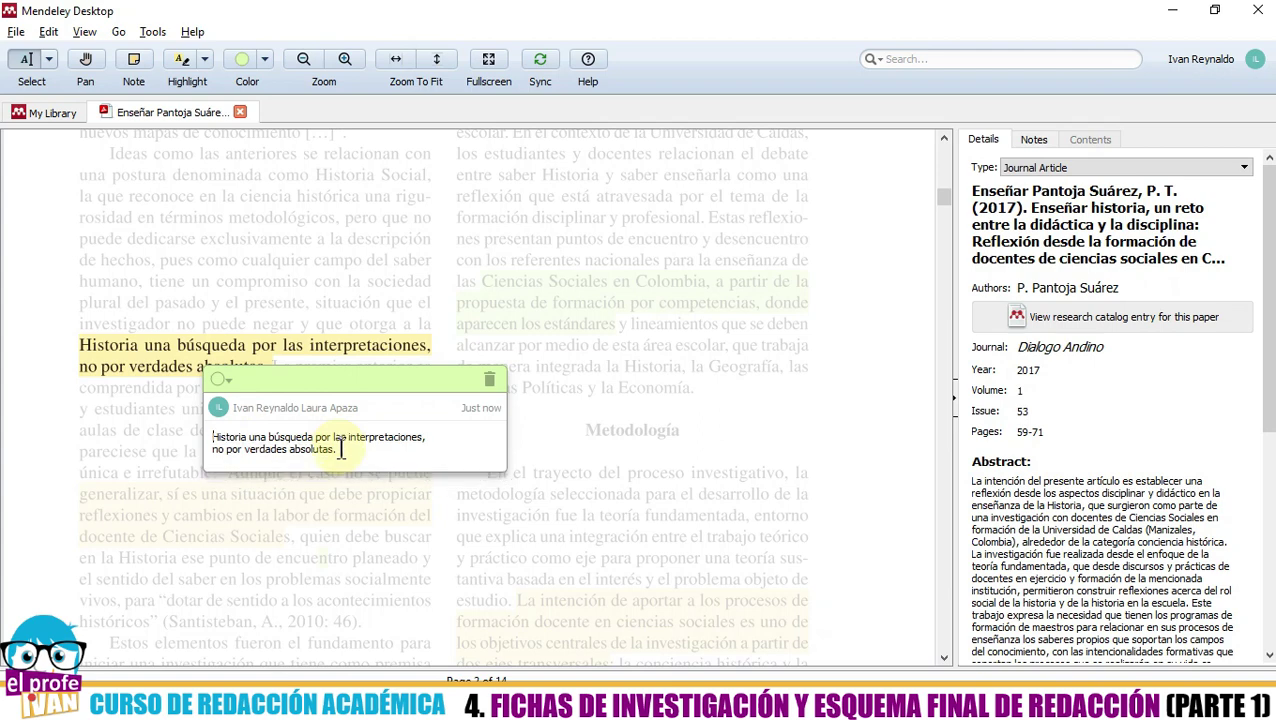
text(")
click(340, 450)
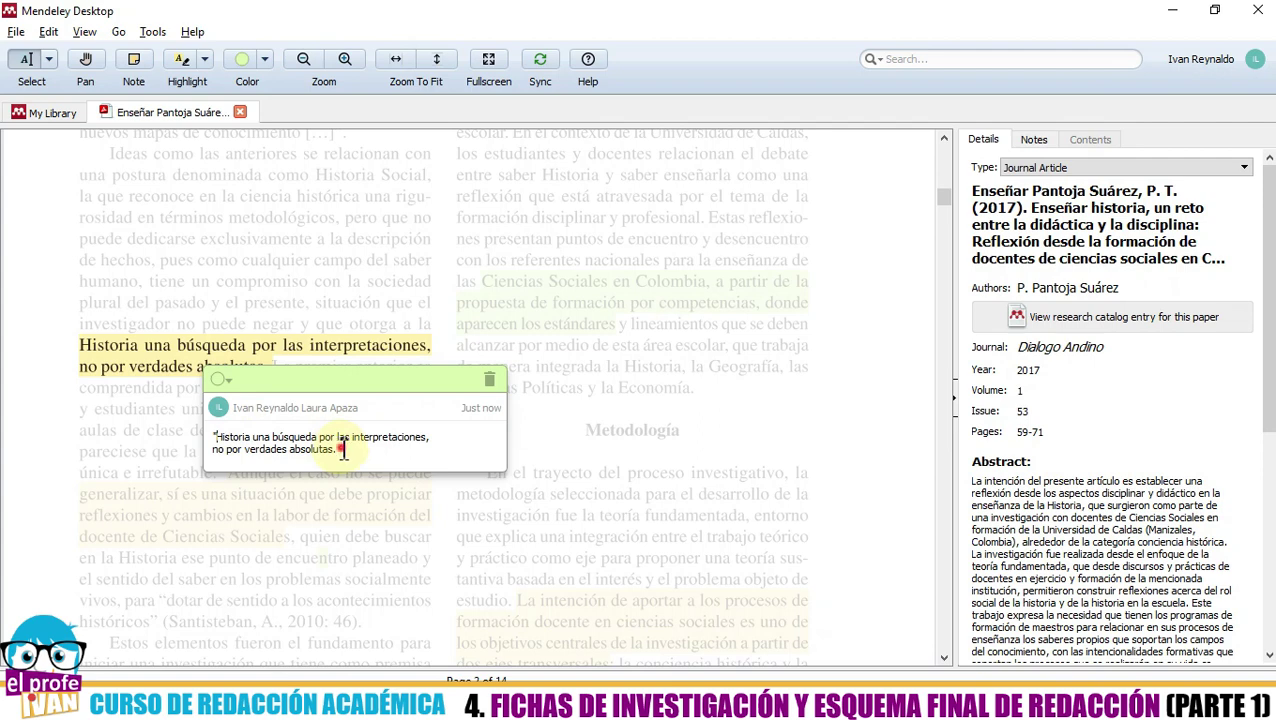
key(BackSpace)
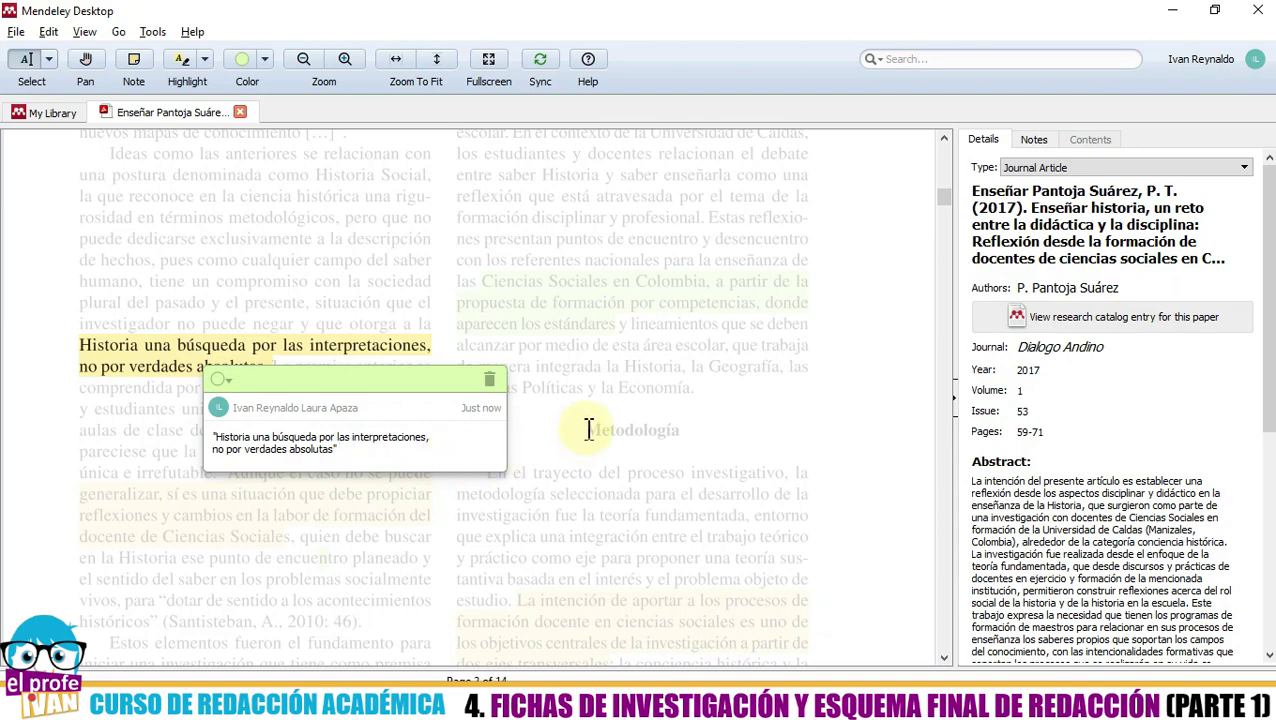
scroll(590, 430, down, 4)
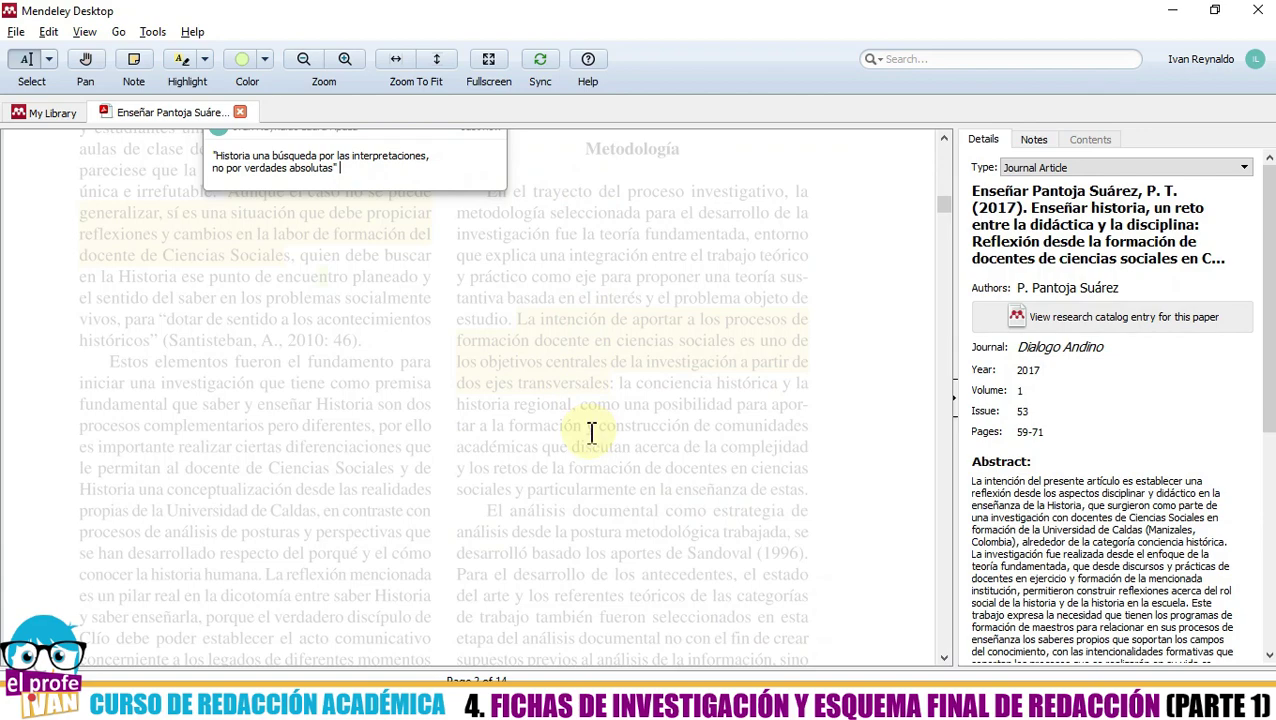
- Confirm page 60 in the page header, add 60 after the closing quote, and close the note
scroll(590, 432, up, 3)
scroll(591, 433, down, 5)
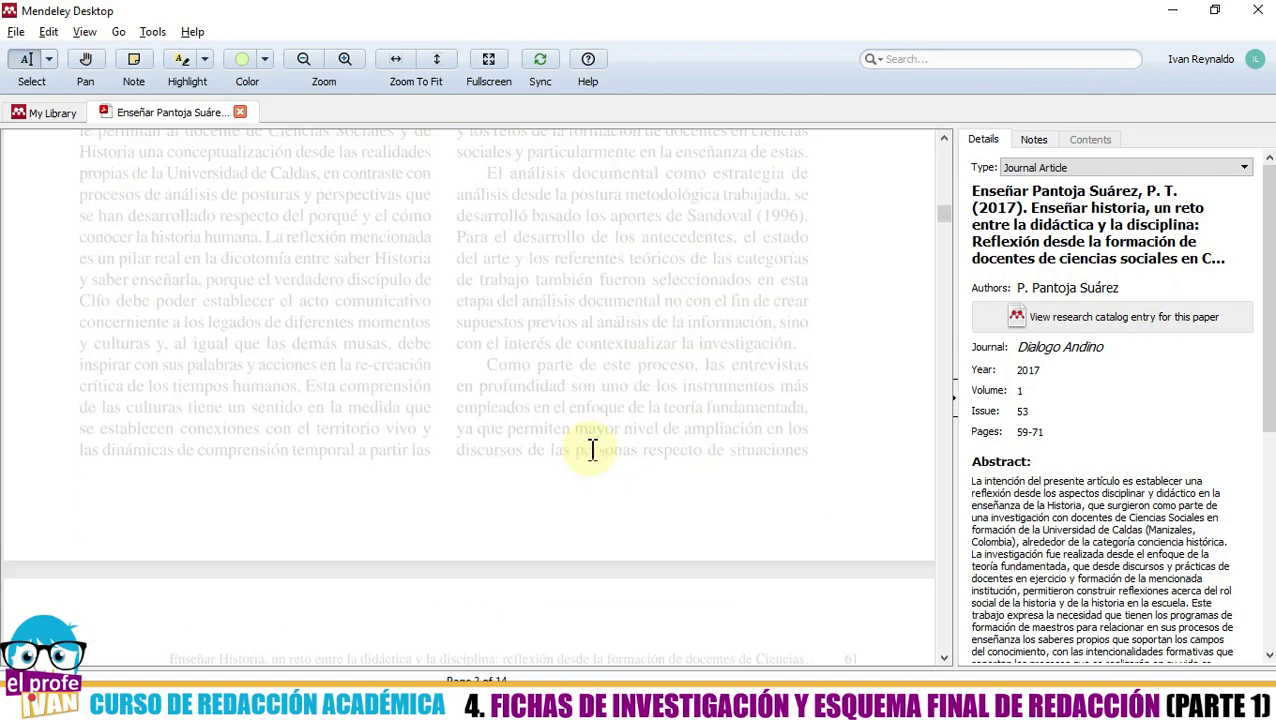
scroll(425, 605, up, 4)
scroll(425, 605, up, 6)
scroll(430, 604, down, 4)
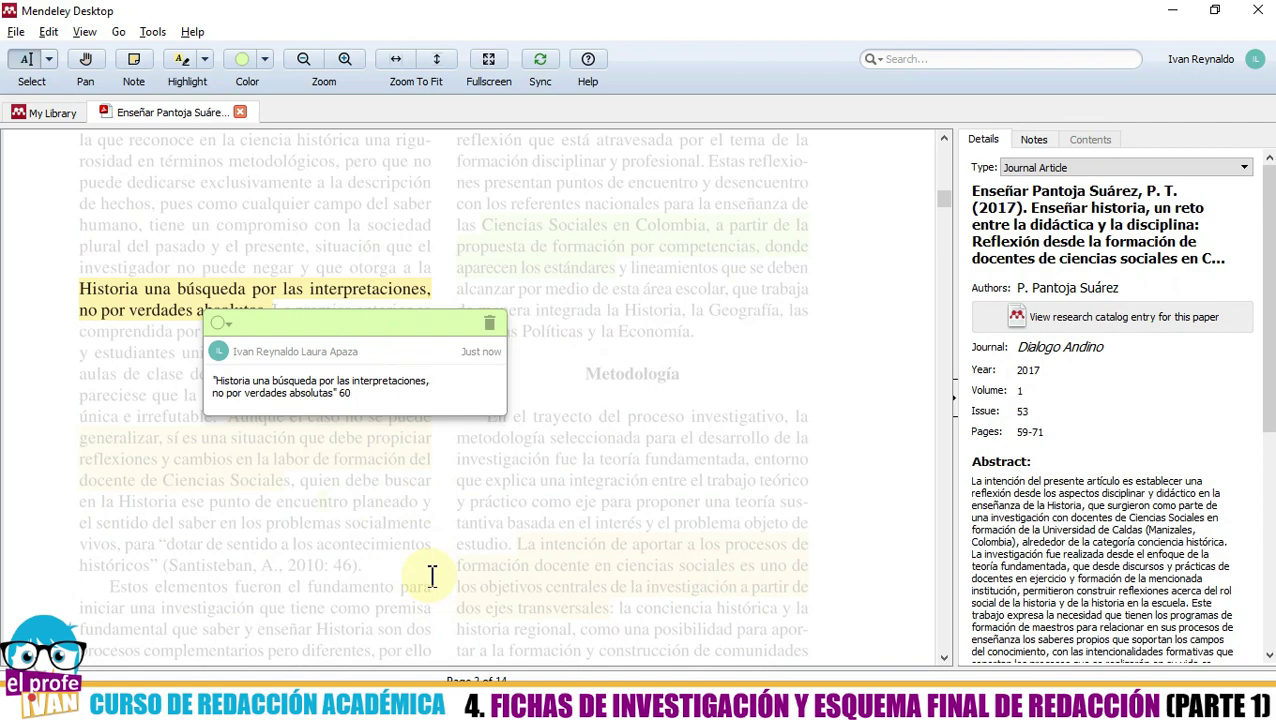
click(372, 402)
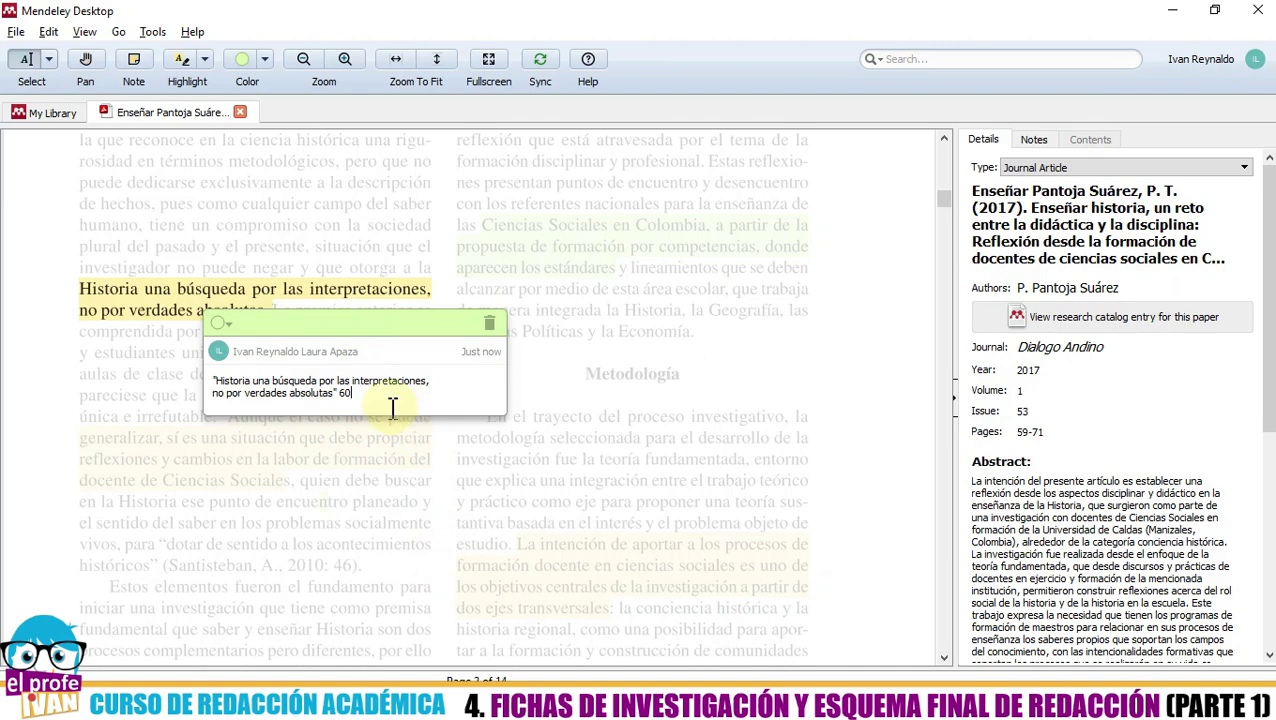
scroll(410, 430, up, 5)
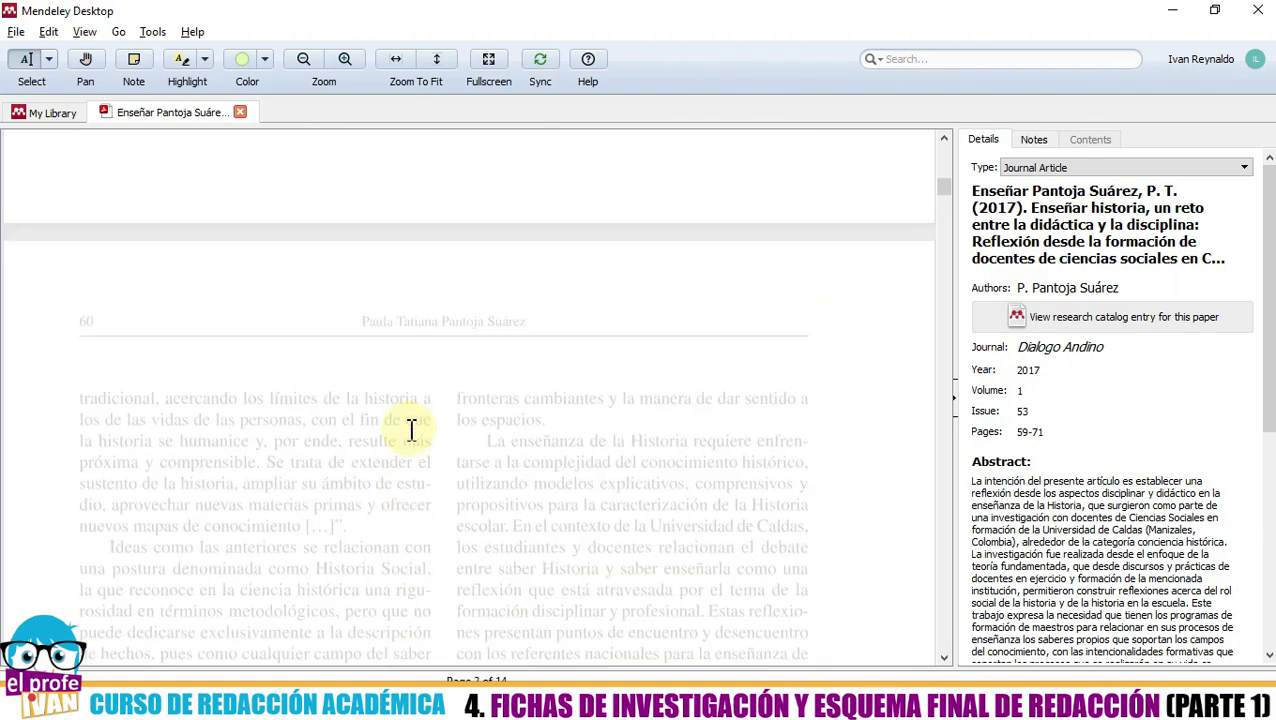
scroll(411, 430, down, 3)
scroll(412, 441, down, 1)
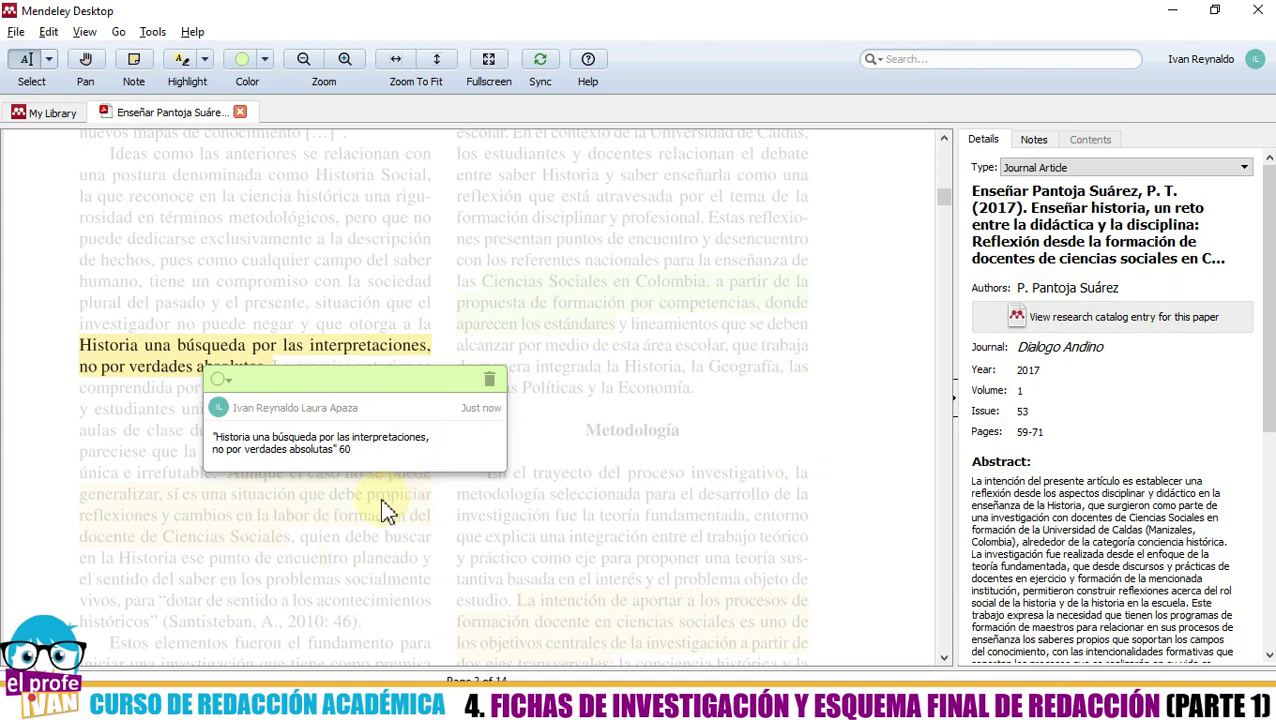
click(487, 519)
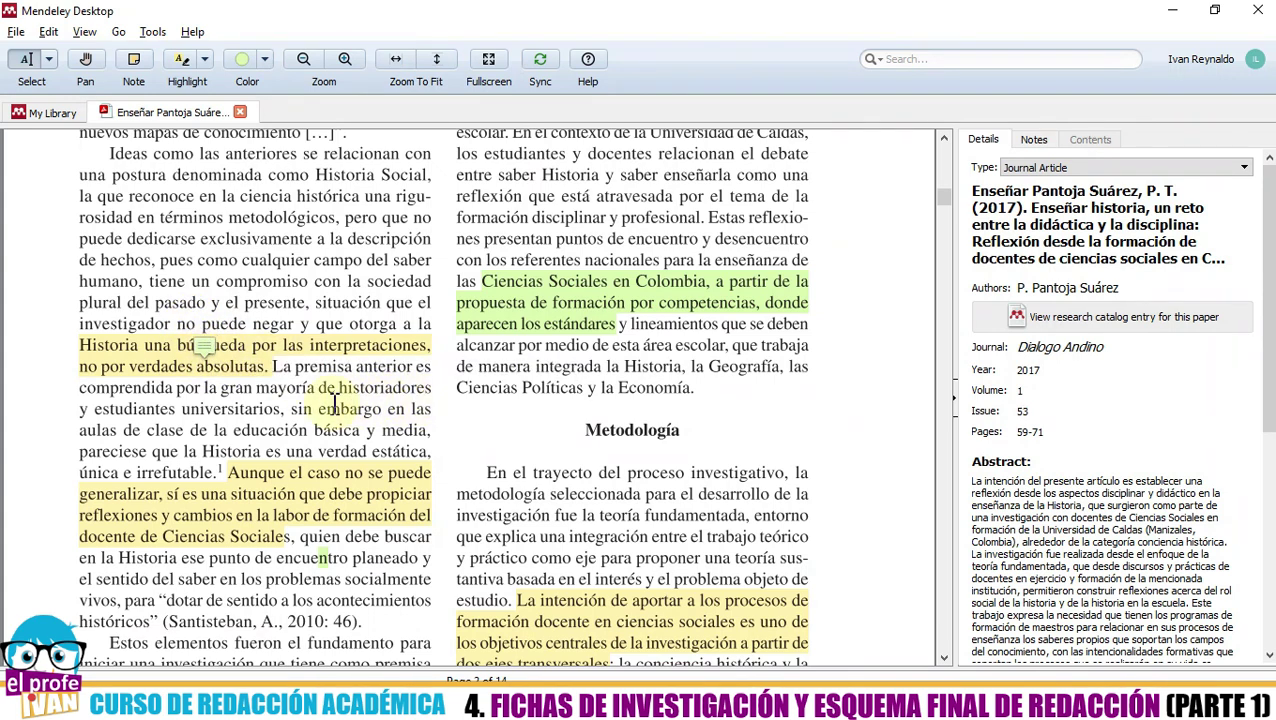
- Select the green 'Ciencias Sociales en Colombia' highlight and open an empty sticky note on it
click(282, 480)
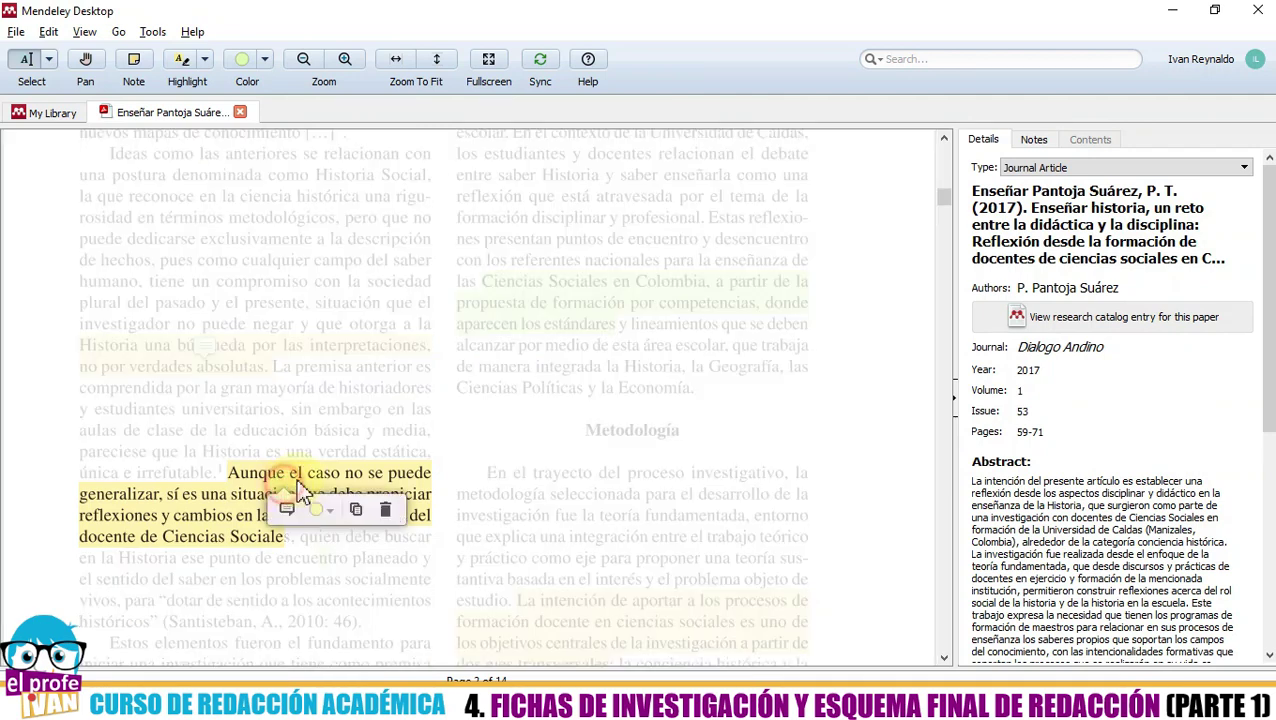
click(486, 345)
click(490, 307)
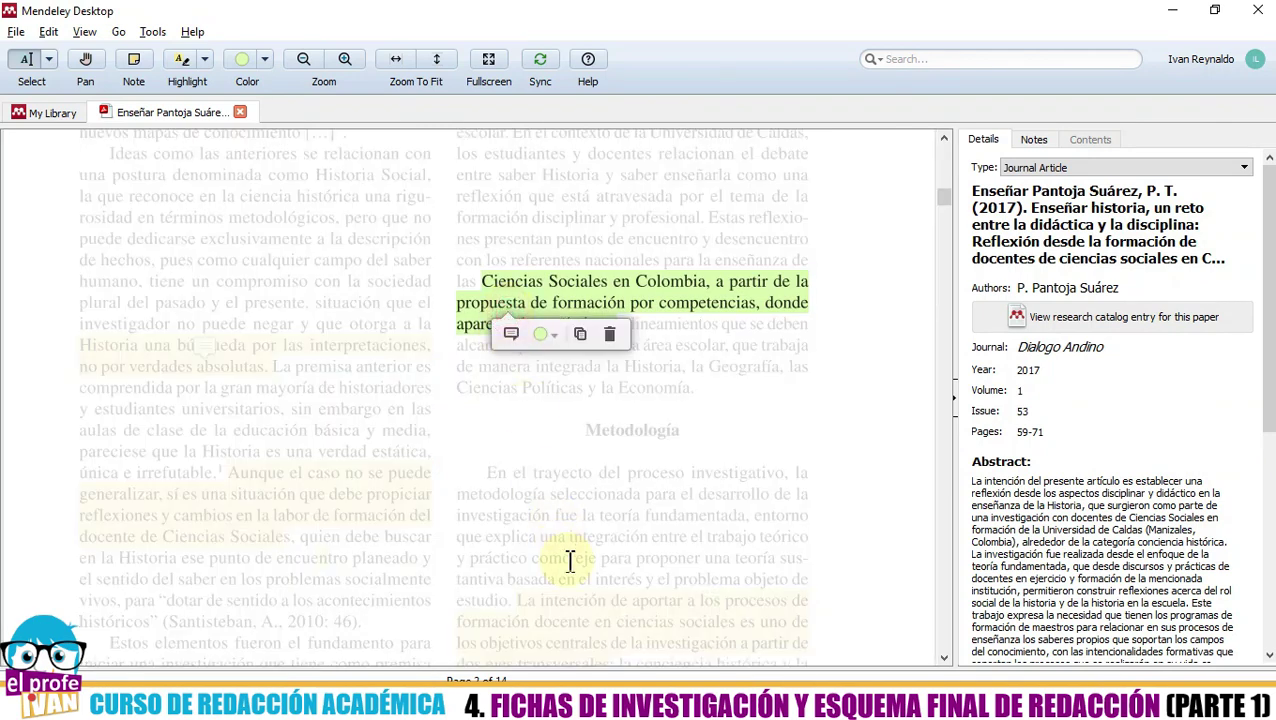
click(572, 563)
click(532, 618)
click(293, 533)
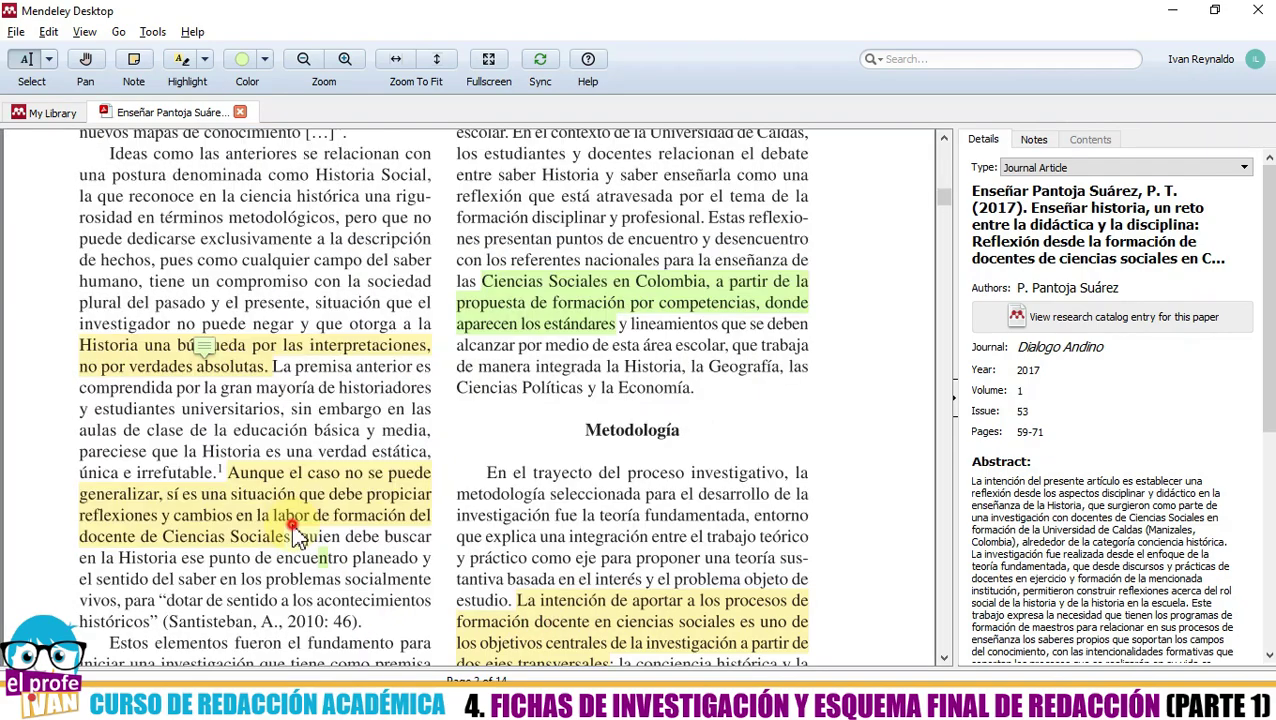
click(258, 522)
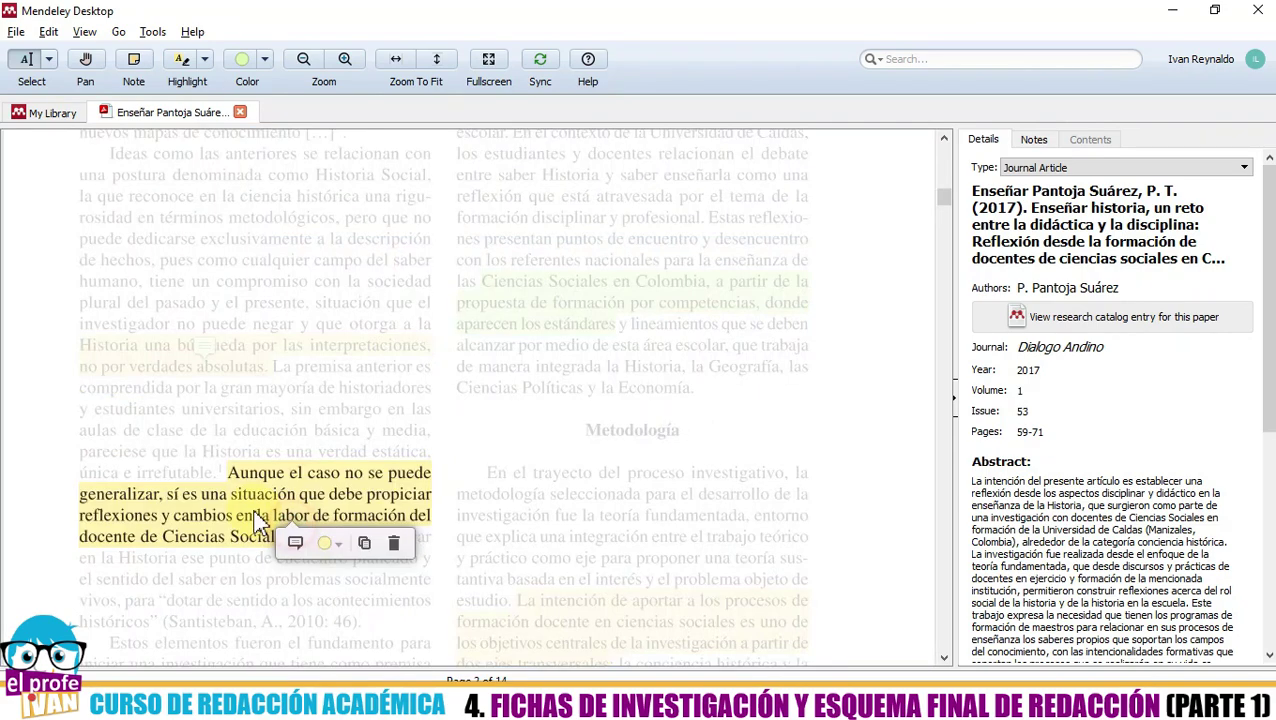
click(531, 306)
click(532, 326)
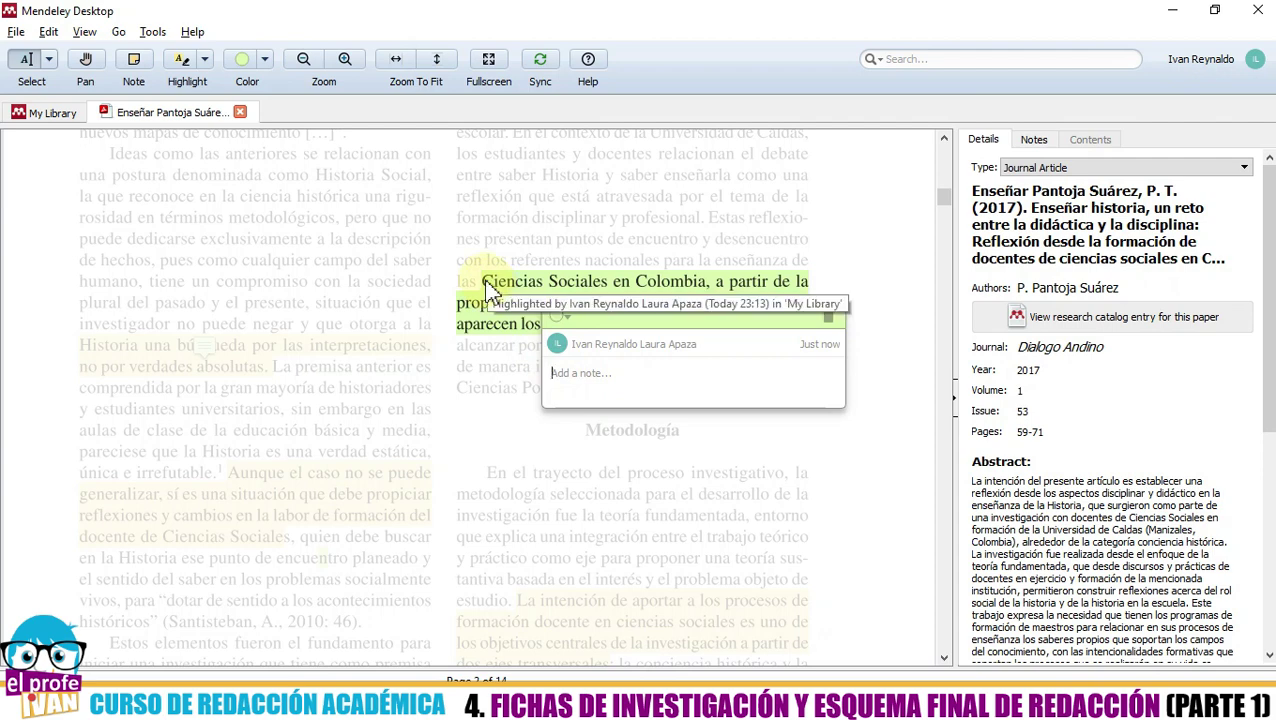
- Write 'Las ciencias sociales son un ingrediente fundamental de la humanidad. 60' in the note and close it
click(588, 378)
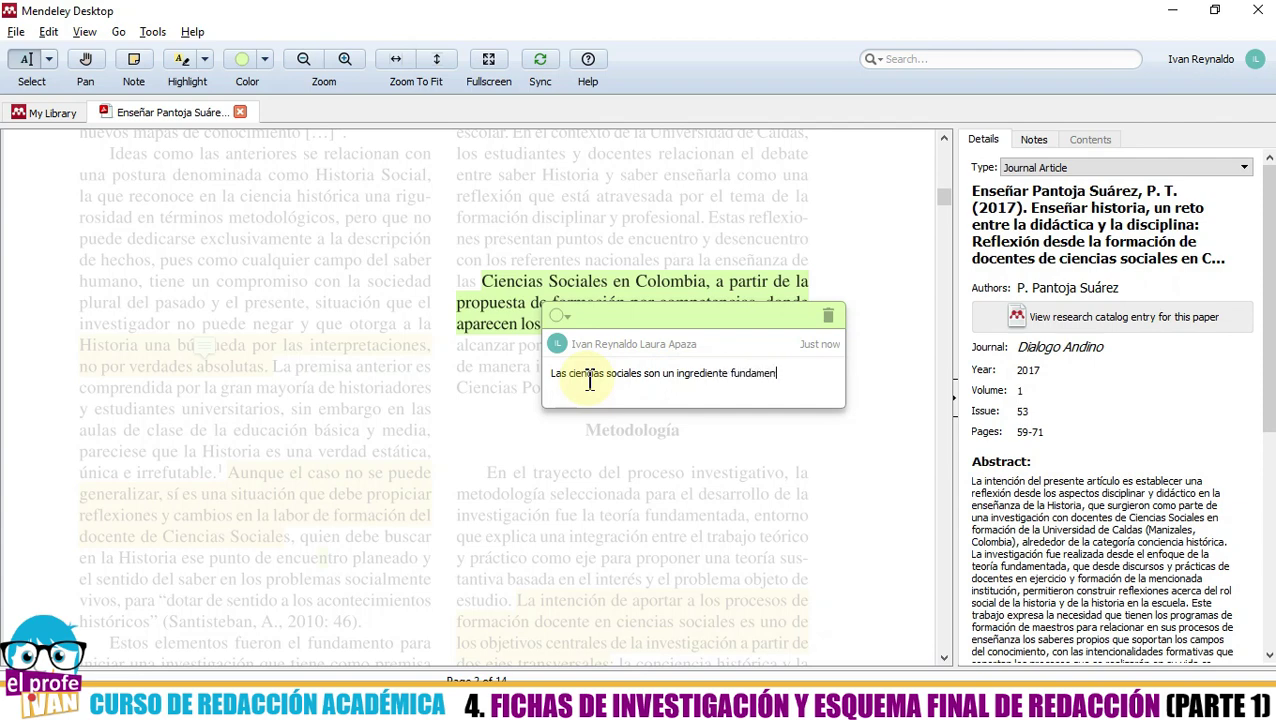
text(humanidad.)
scroll(484, 441, up, 6)
scroll(489, 432, down, 7)
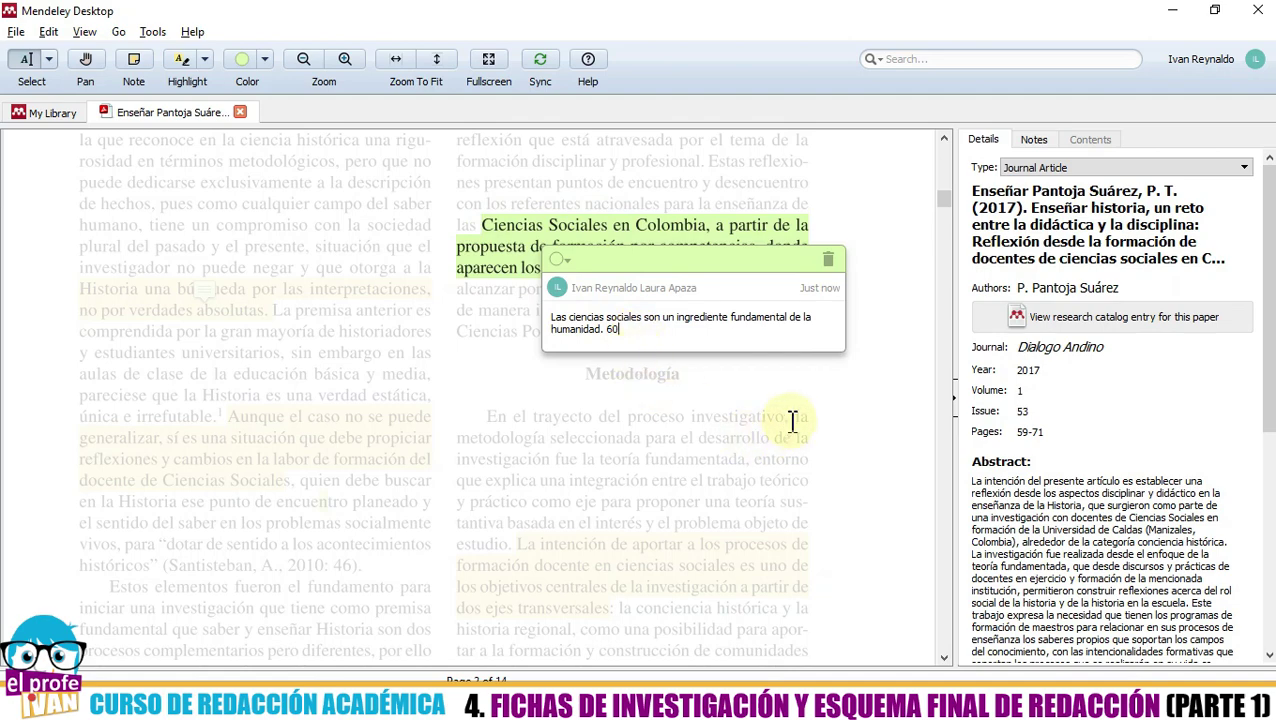
click(856, 387)
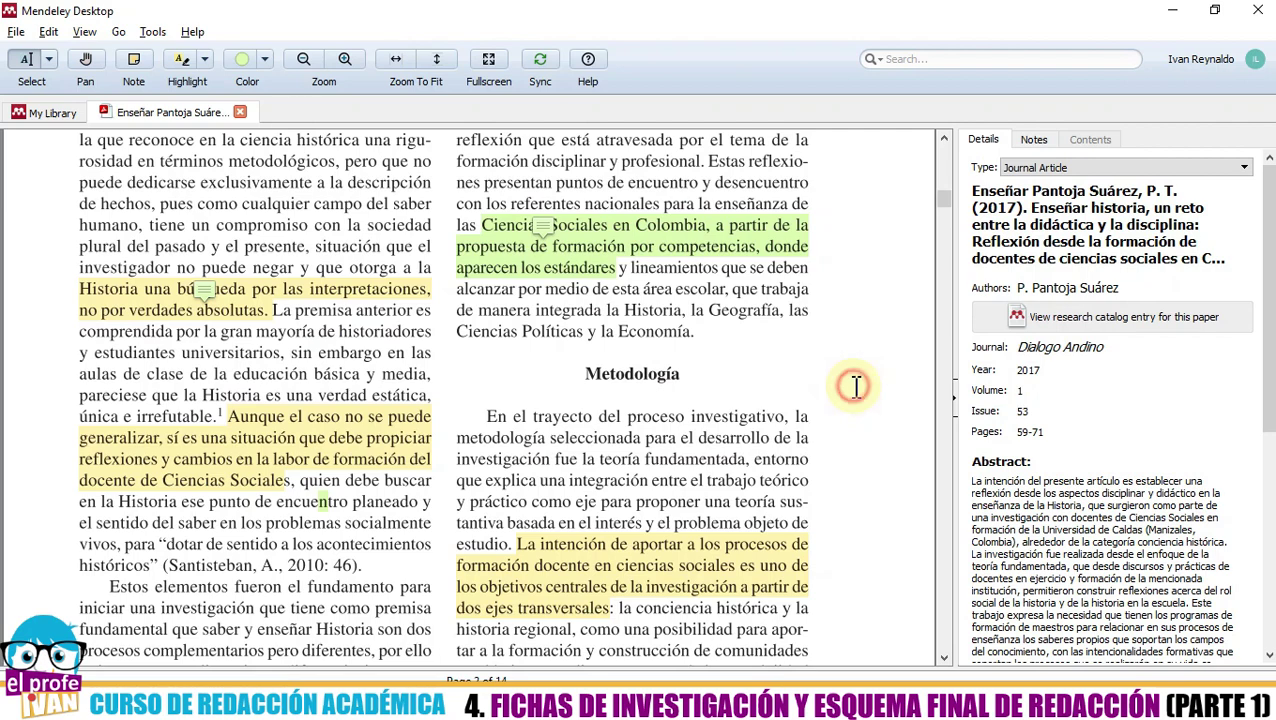
scroll(827, 401, down, 1)
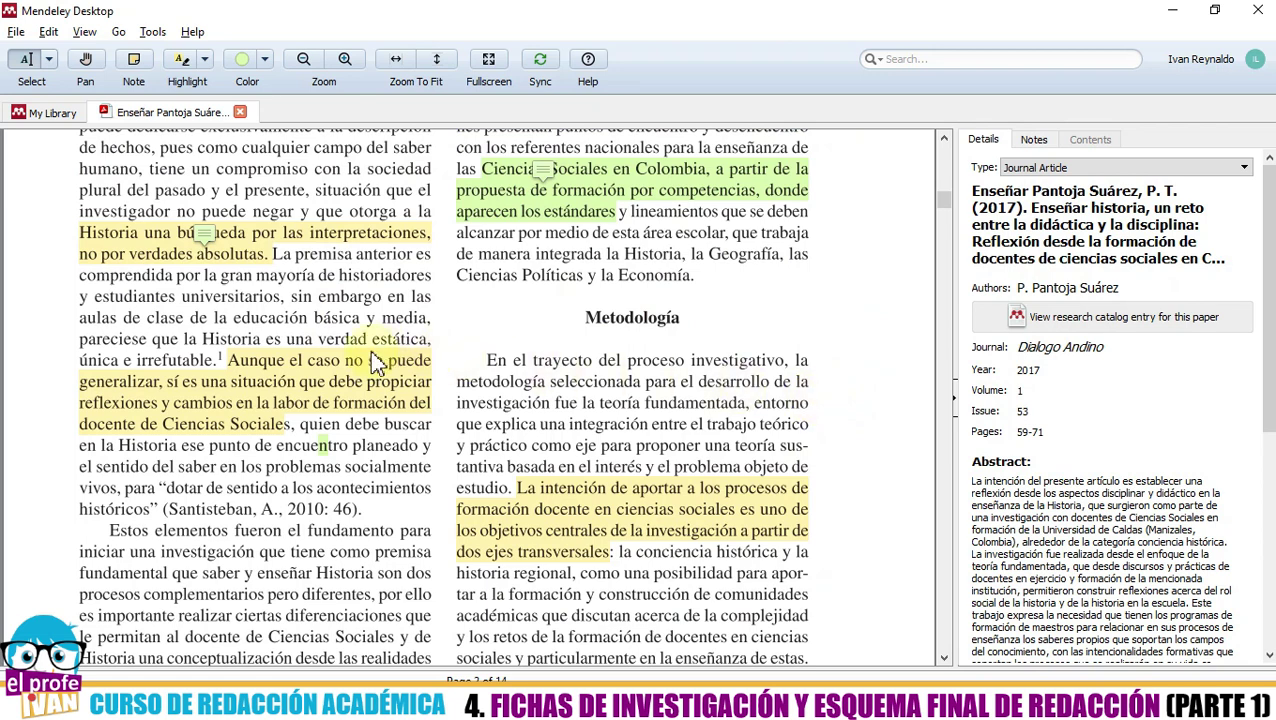
mouse_move(305, 379)
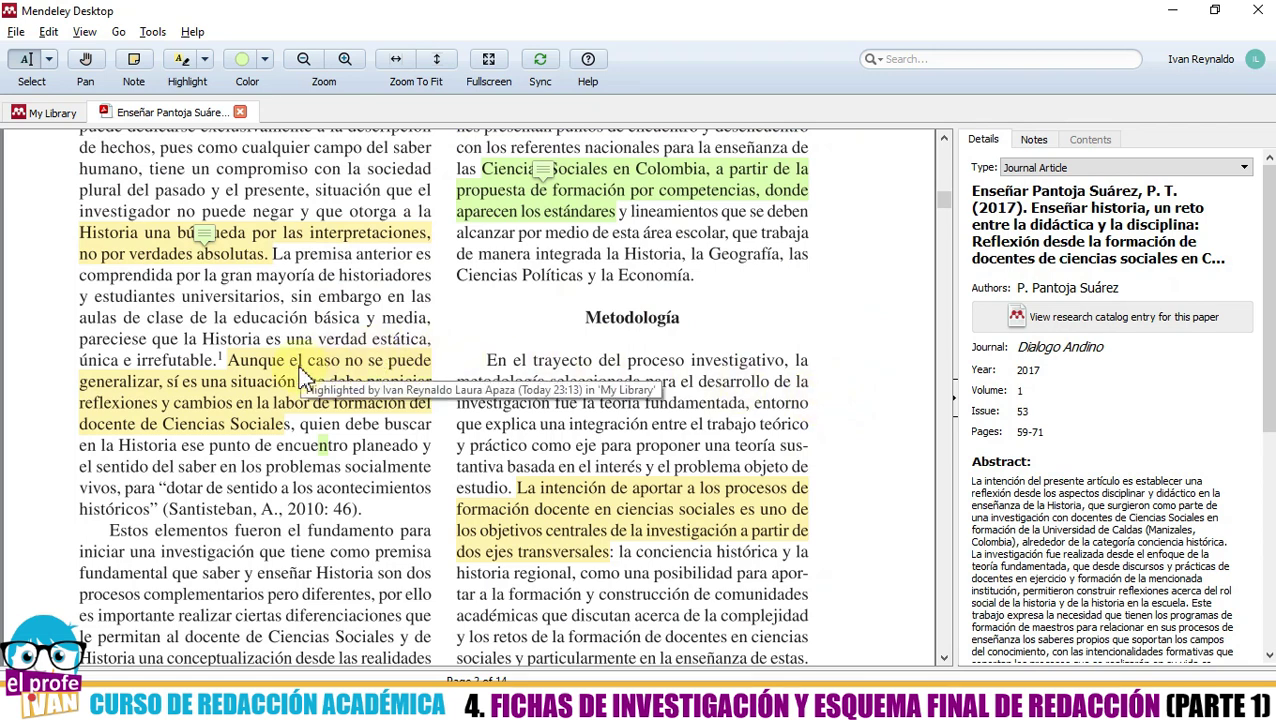
click(203, 232)
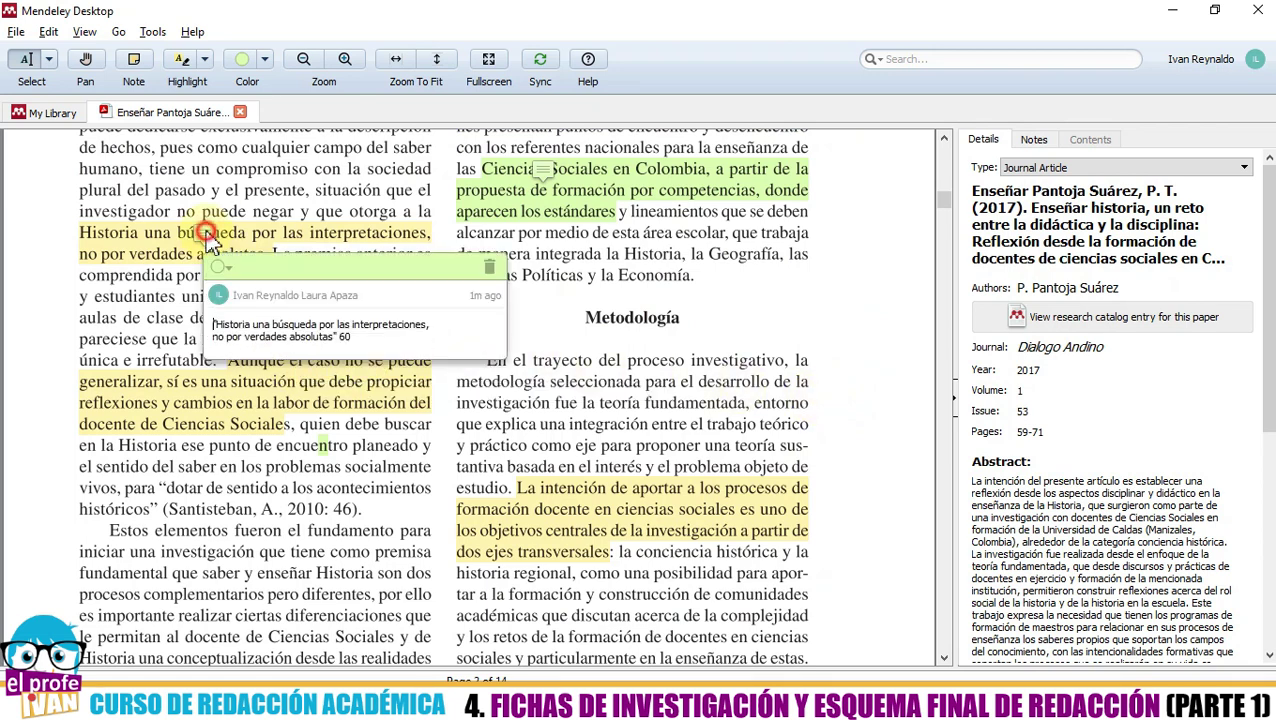
click(545, 178)
click(310, 365)
click(343, 298)
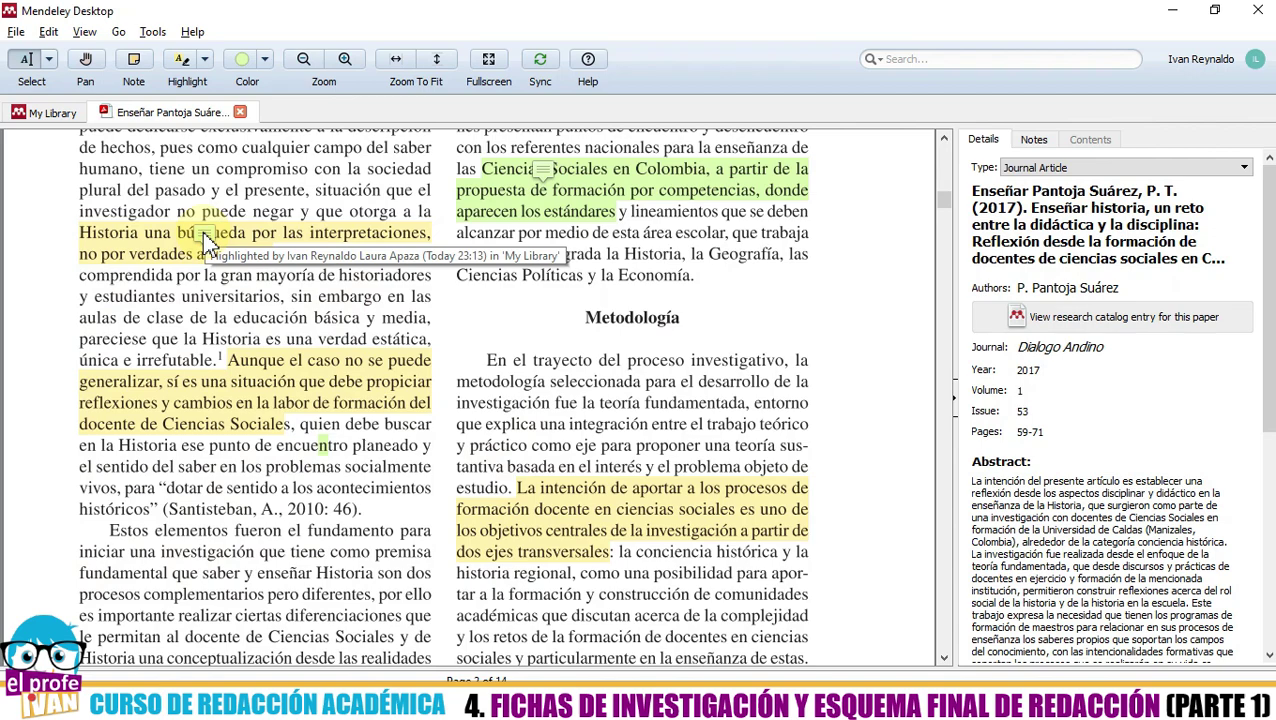
click(543, 173)
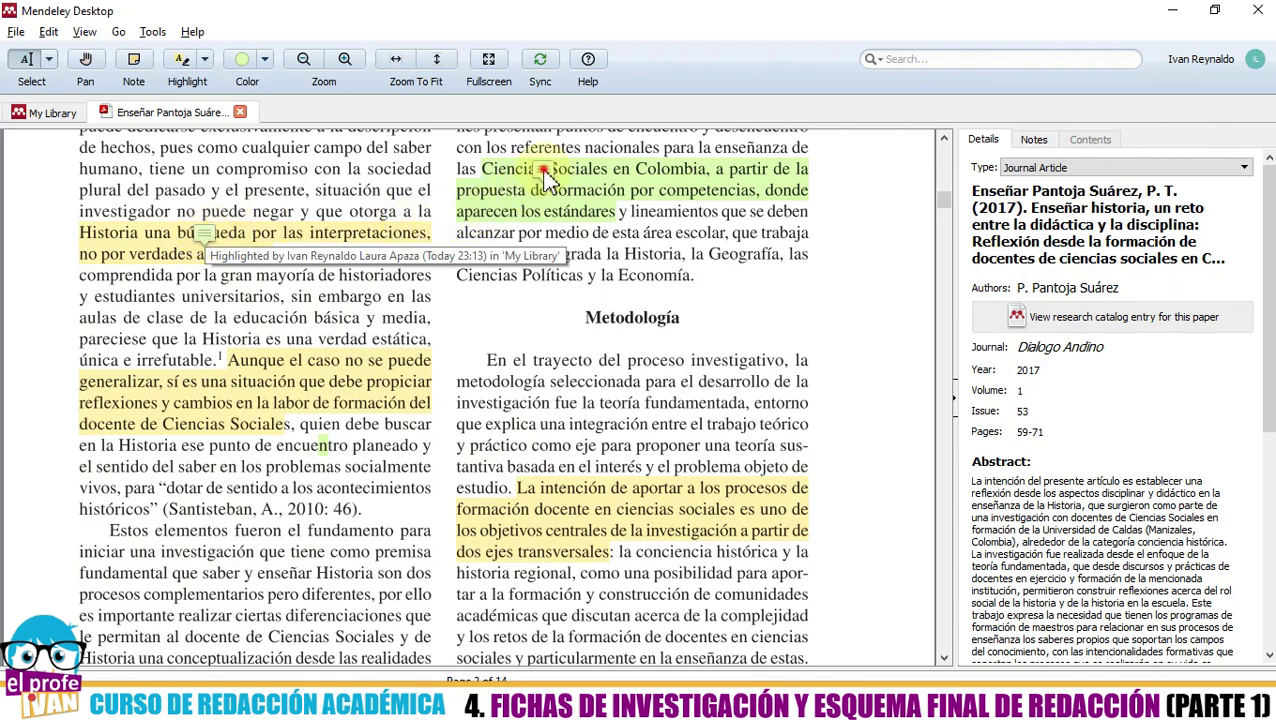
scroll(500, 340, down, 3)
scroll(511, 352, down, 20)
scroll(490, 362, down, 20)
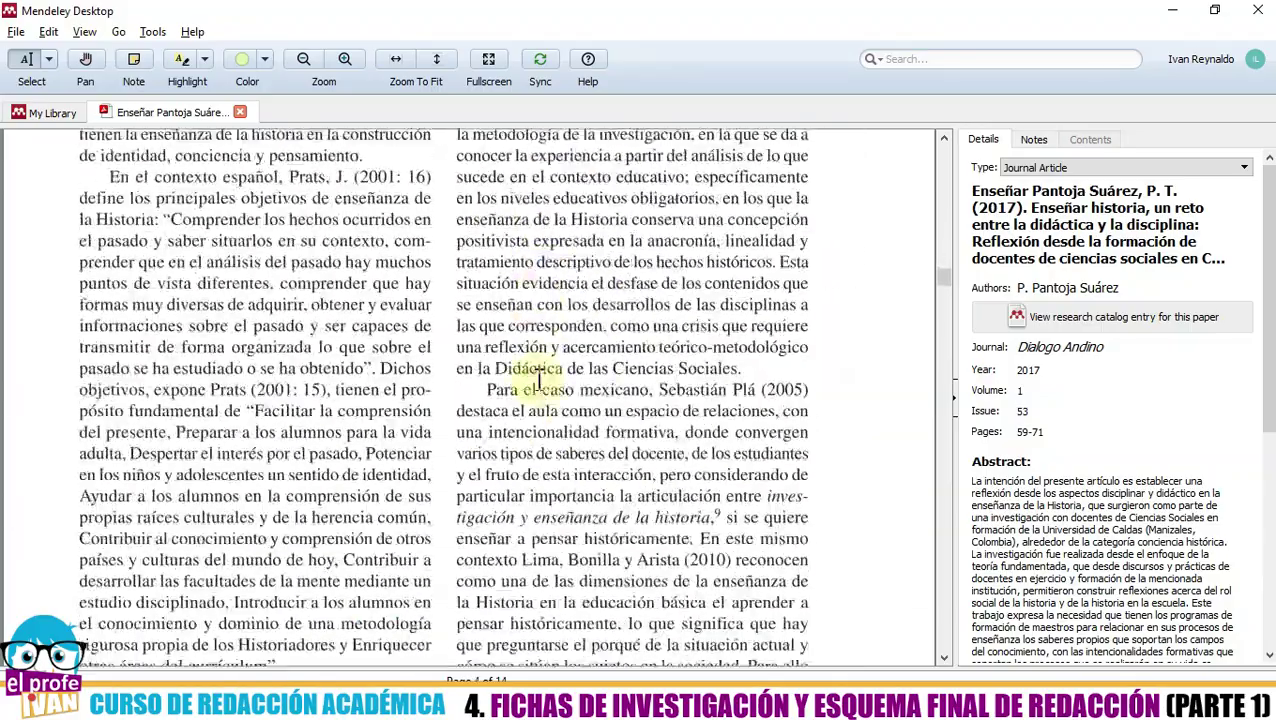
scroll(538, 380, down, 3)
drag(943, 285, 940, 148)
scroll(855, 345, down, 8)
scroll(855, 345, down, 15)
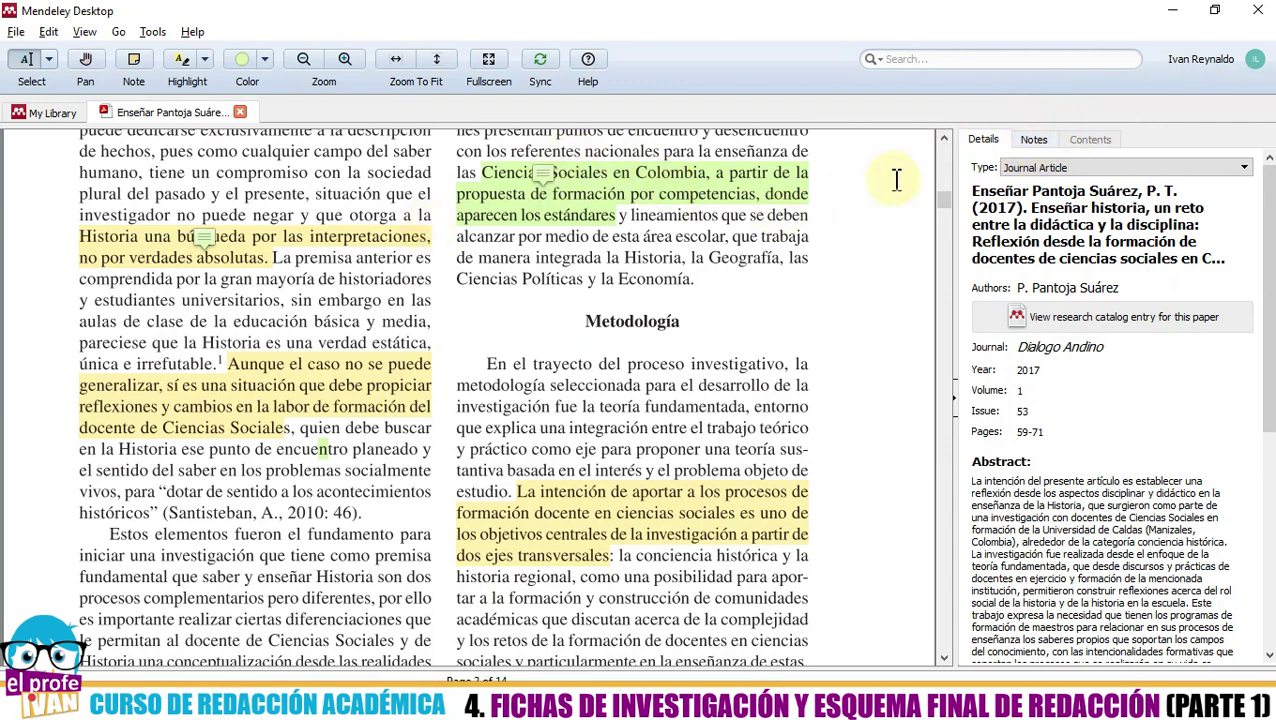
- Show the Notes panel and review both page-60 notes under Private Annotations
click(1035, 141)
scroll(1116, 277, down, 1)
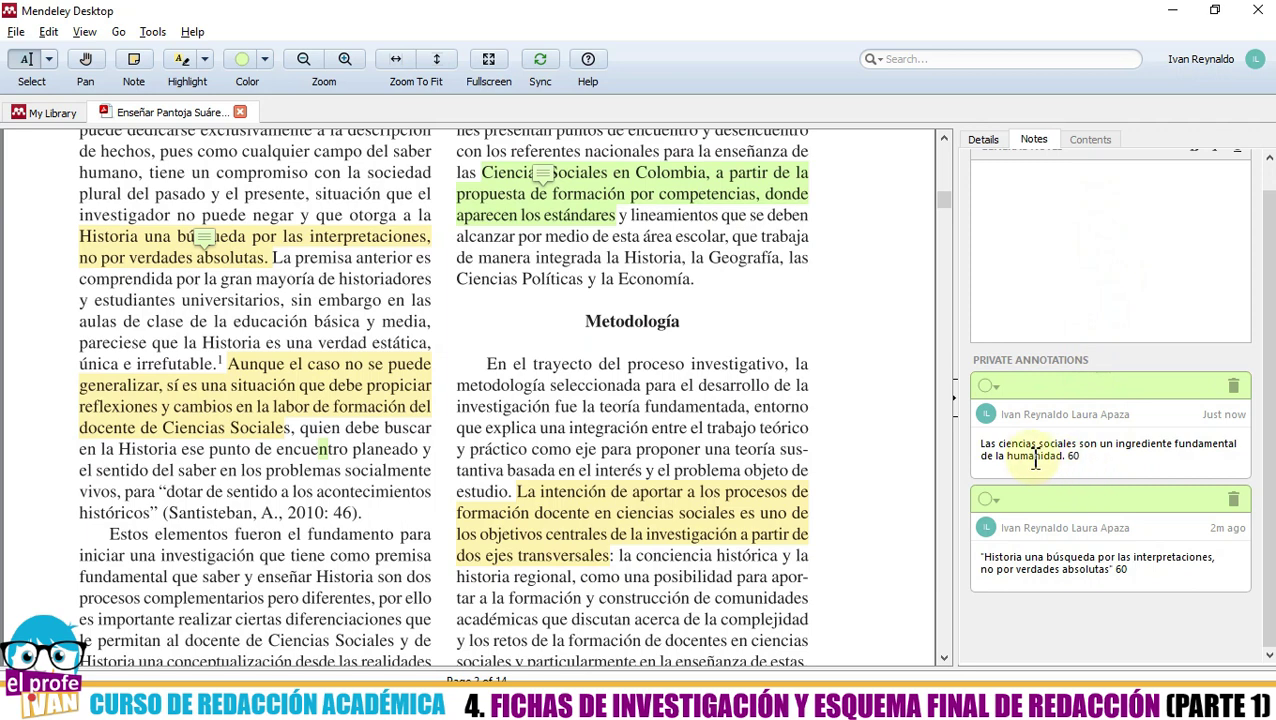
click(981, 448)
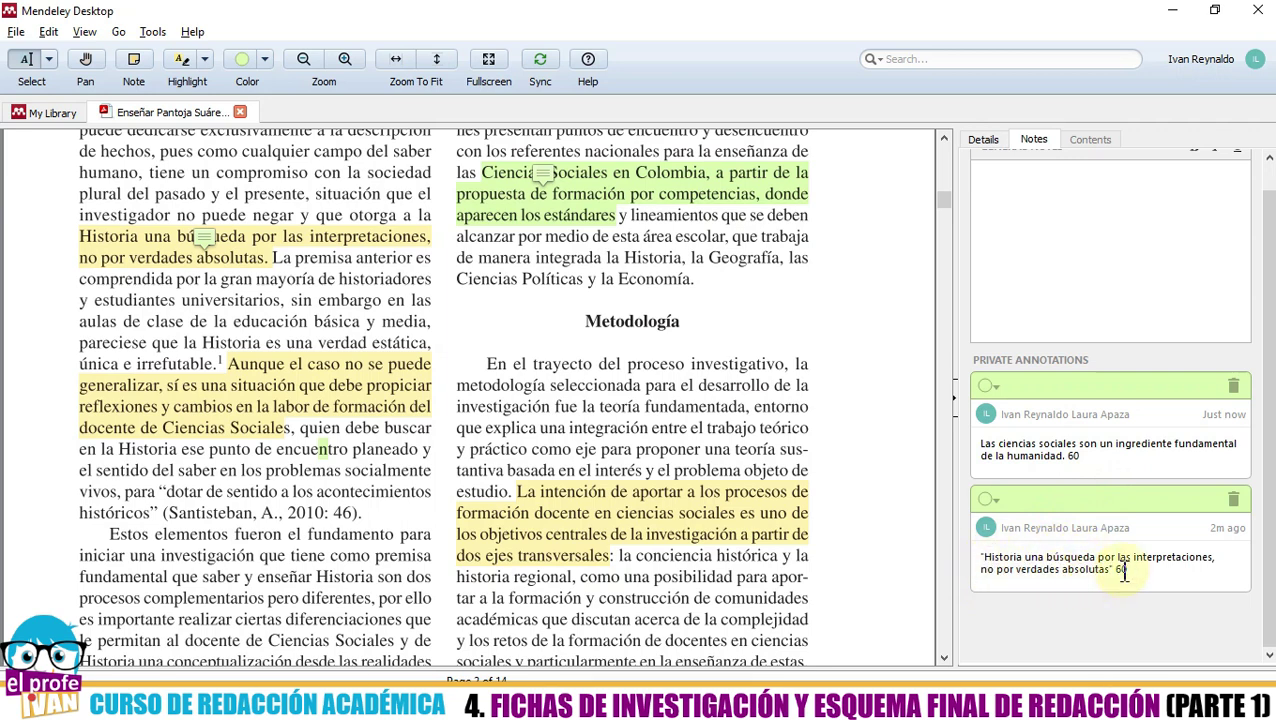
click(1095, 630)
scroll(686, 461, up, 3)
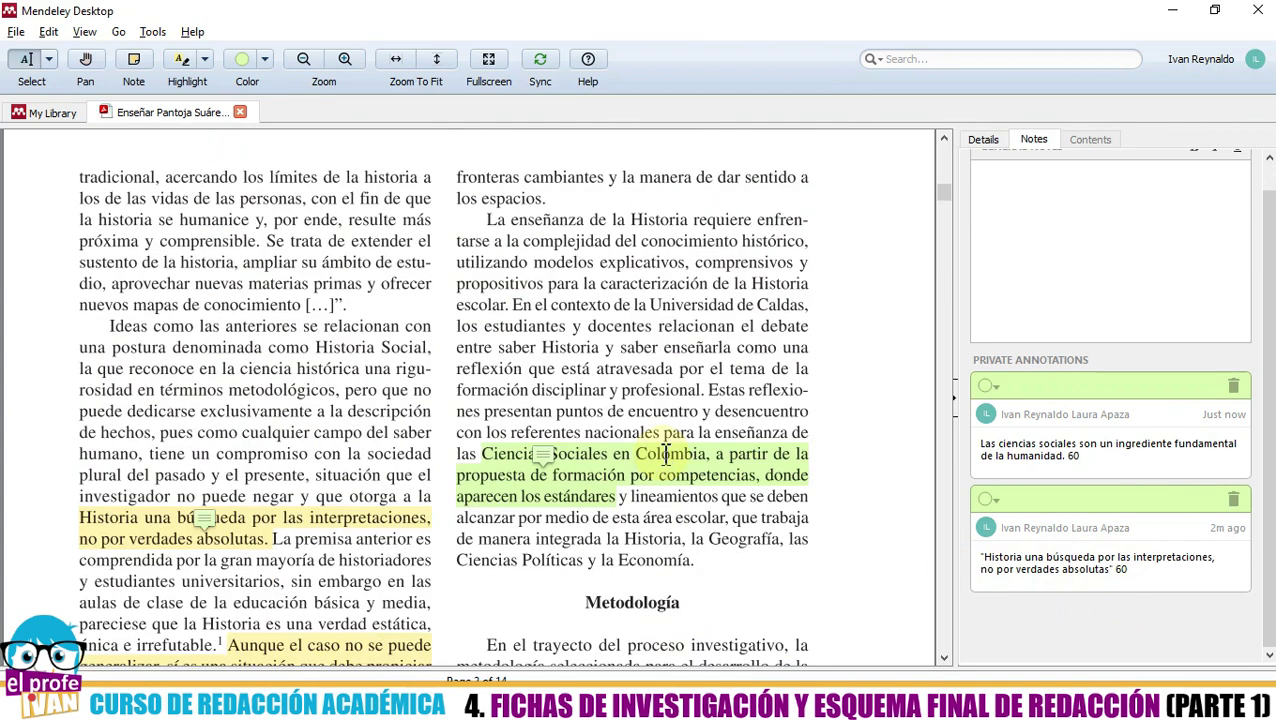
scroll(665, 455, down, 2)
scroll(665, 457, up, 2)
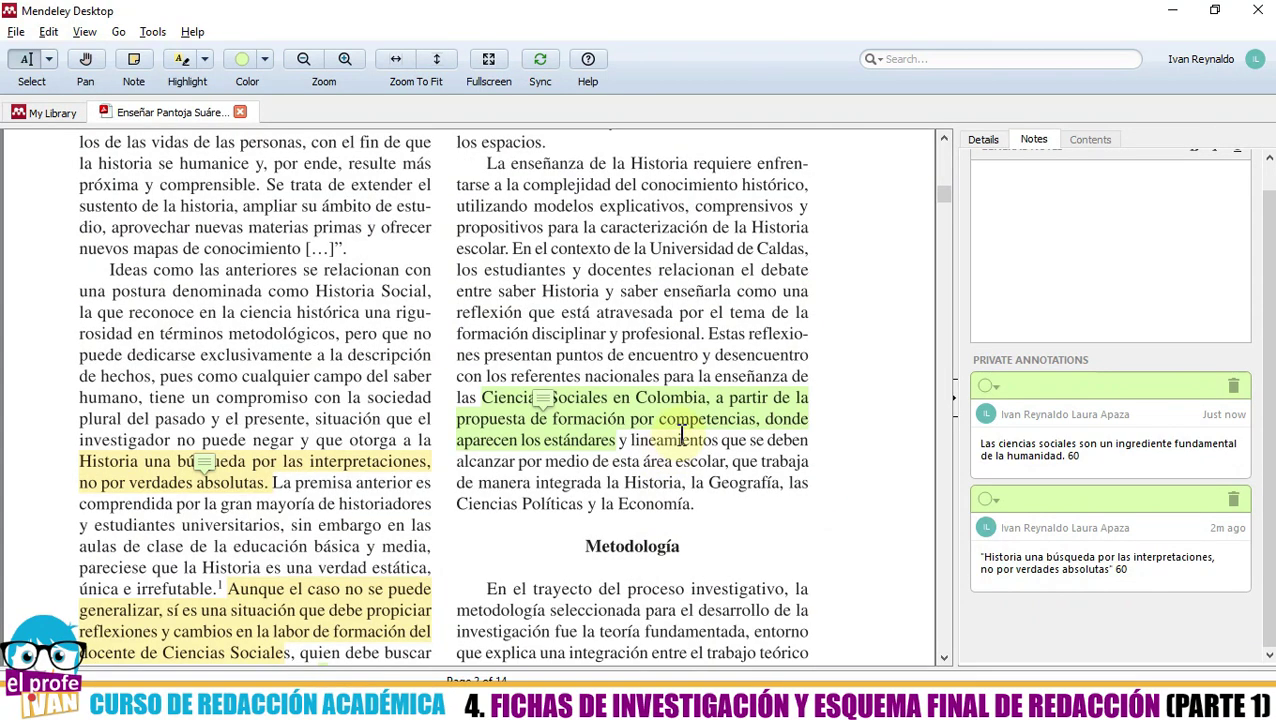
- Return to the library and open the infografía thesis PDF
click(54, 113)
click(362, 230)
click(378, 262)
click(378, 236)
click(388, 205)
click(384, 233)
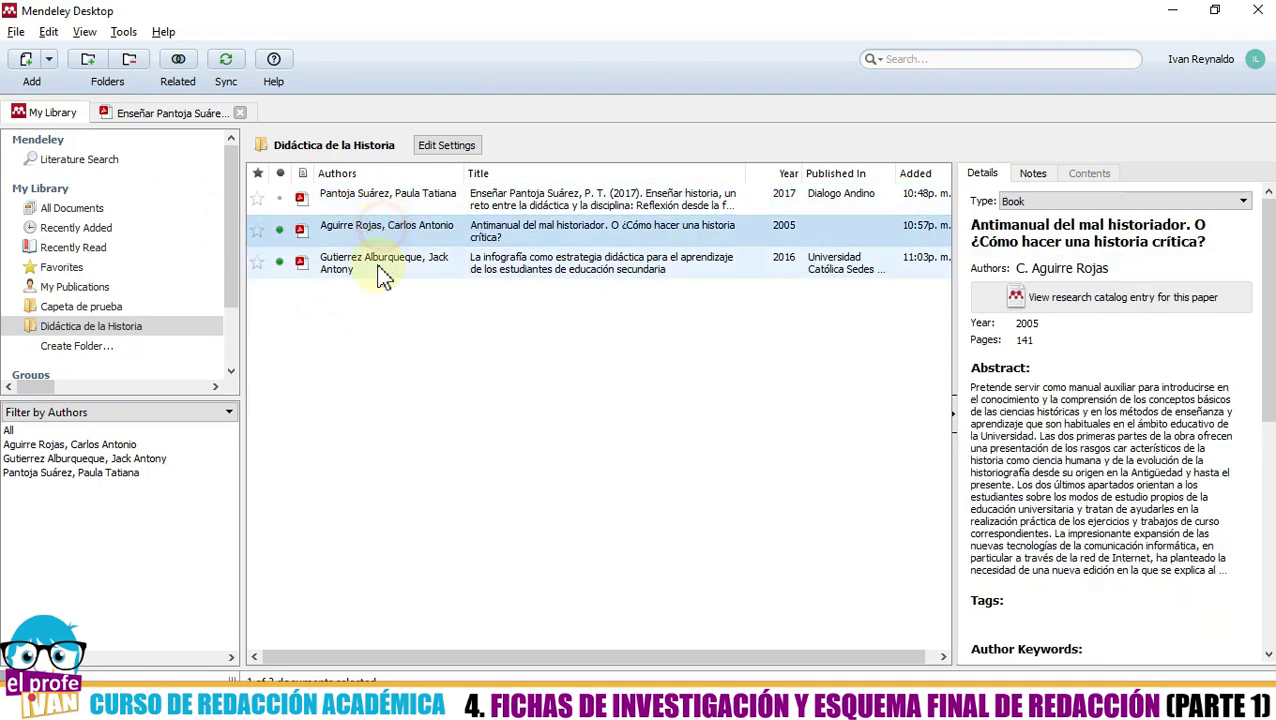
click(382, 266)
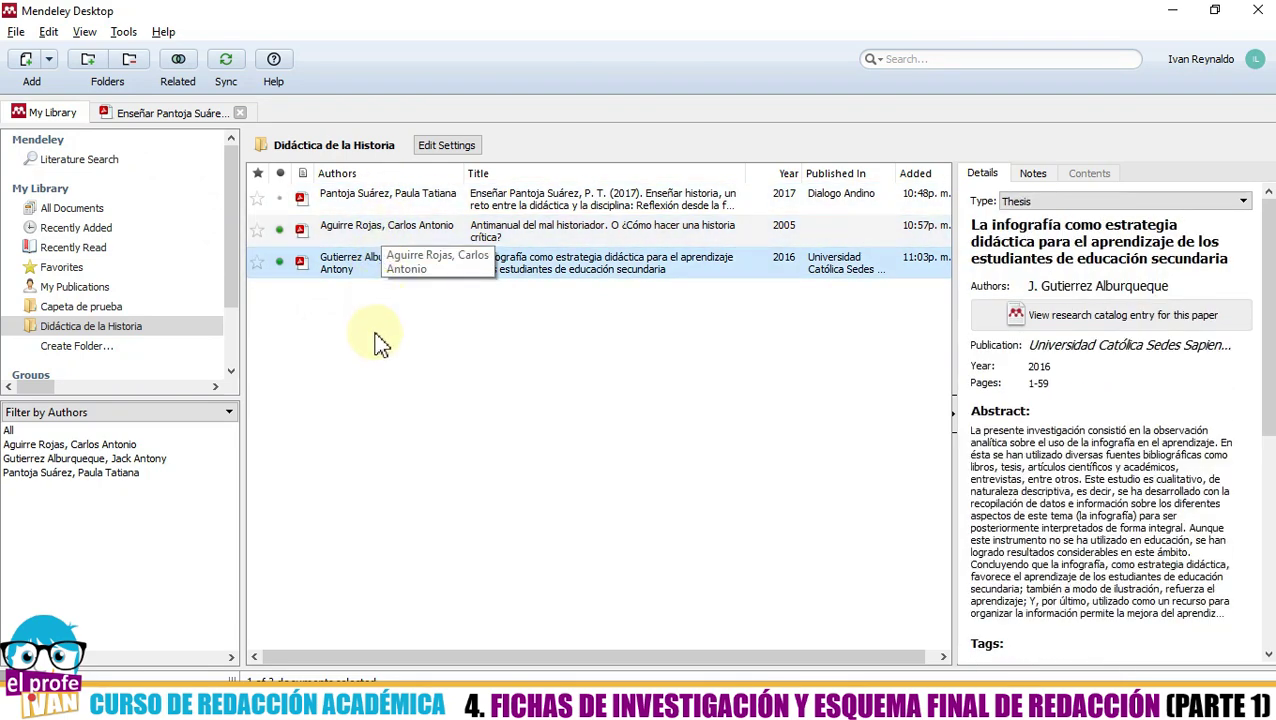
double_click(365, 277)
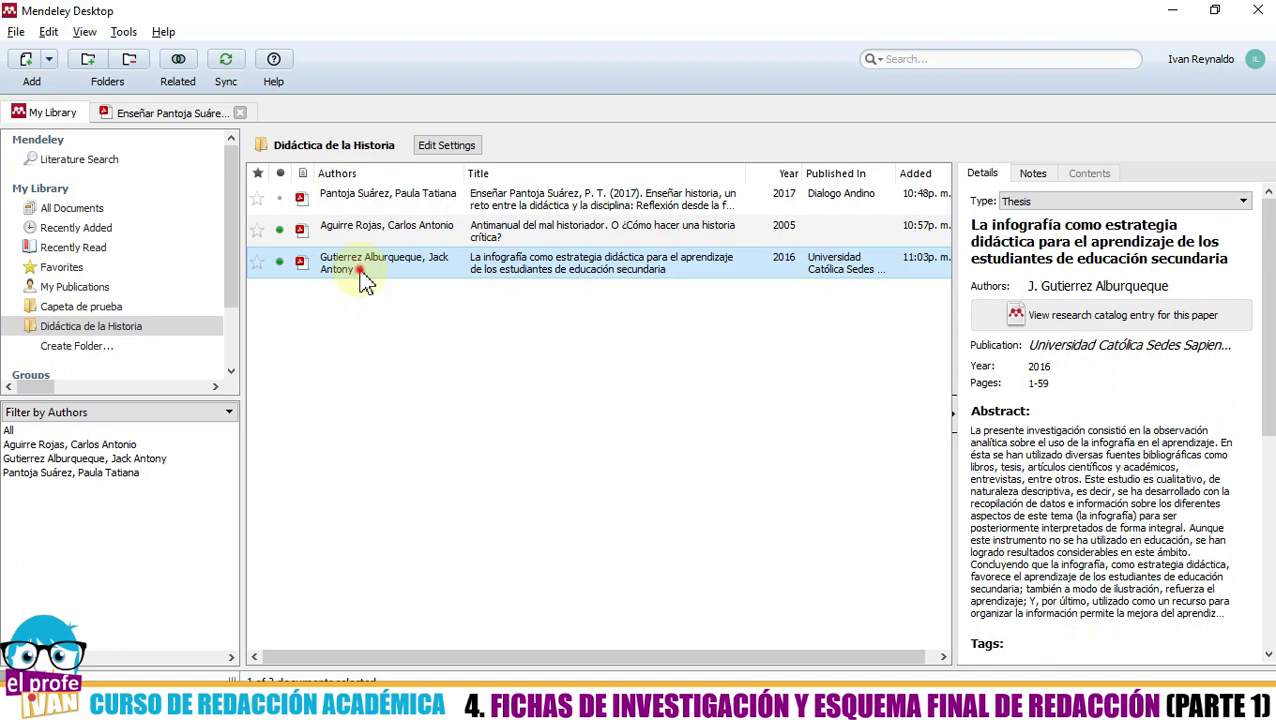
- Highlight in green the page-15 passage from 'Entonces' to 'habilidades'
scroll(405, 358, down, 10)
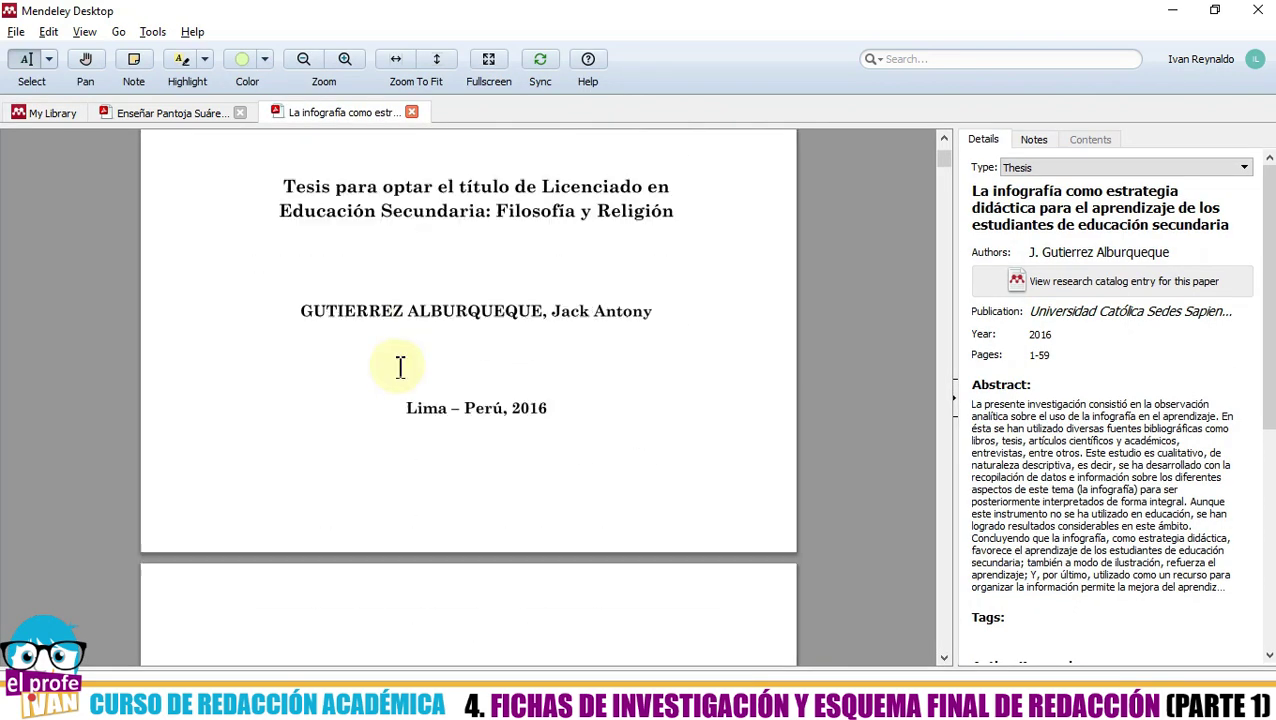
scroll(401, 362, down, 15)
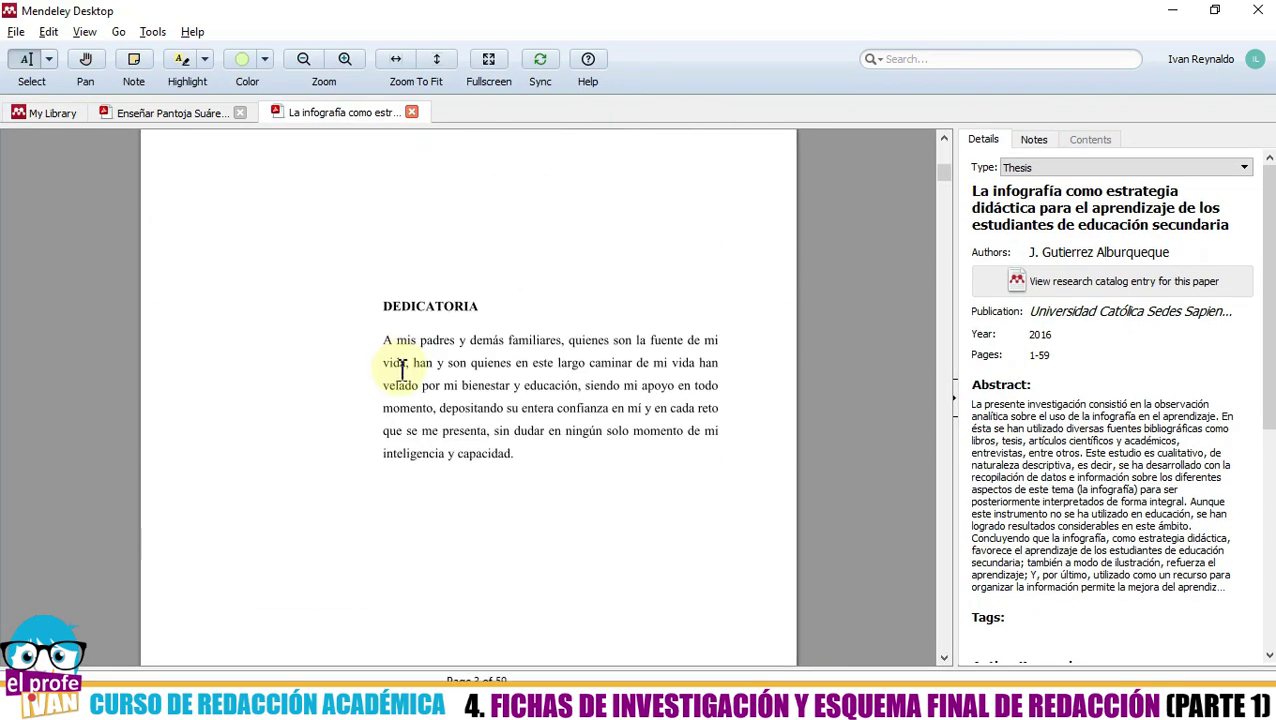
scroll(399, 374, down, 15)
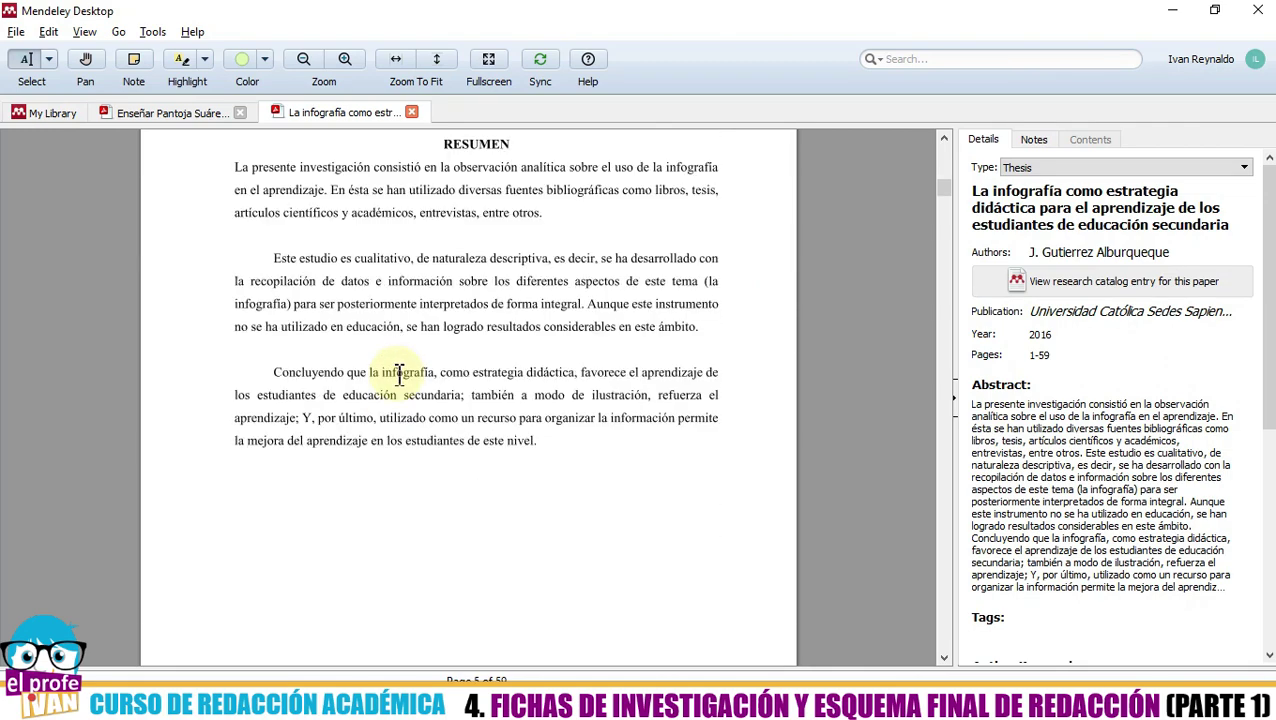
scroll(397, 375, down, 15)
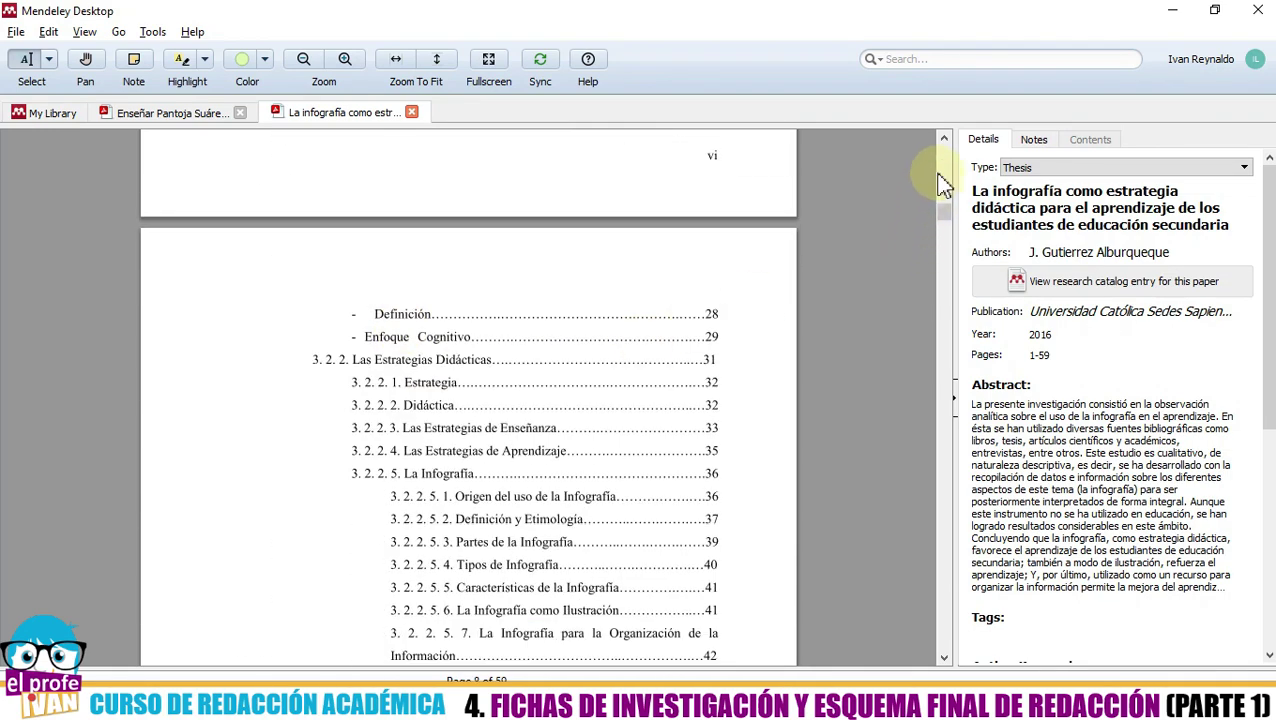
drag(943, 208, 943, 272)
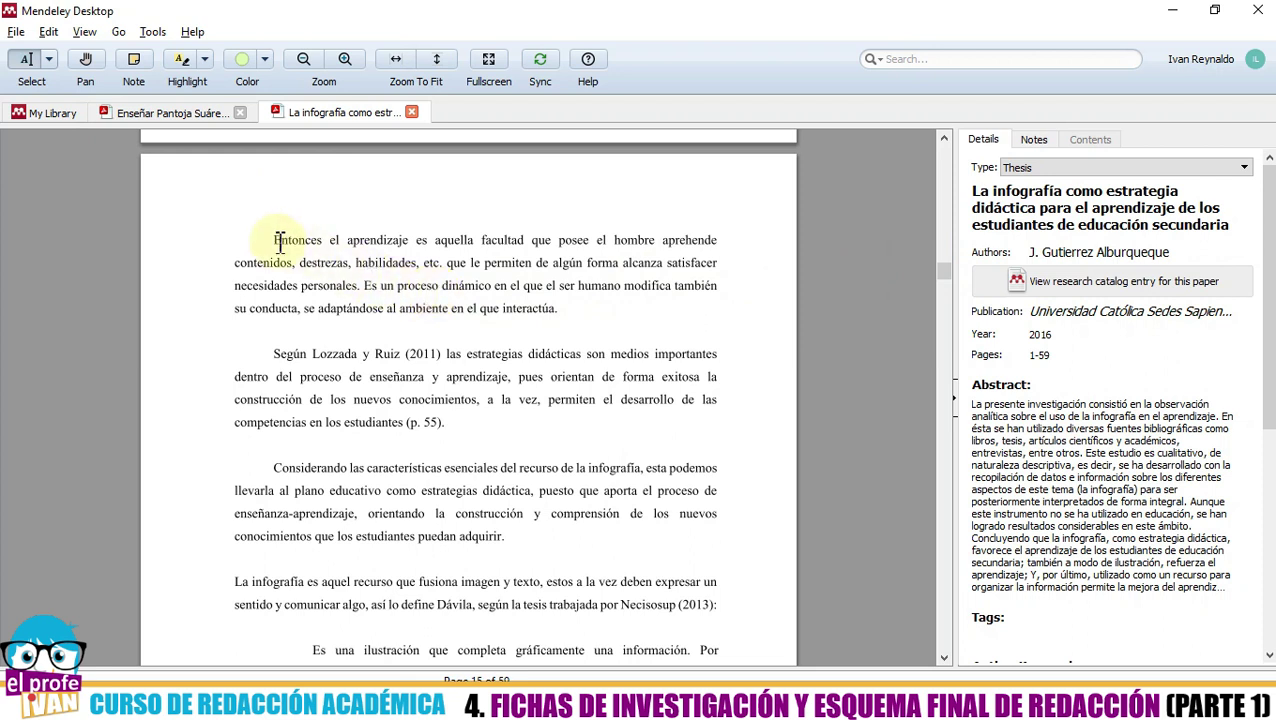
drag(279, 240, 415, 263)
click(180, 60)
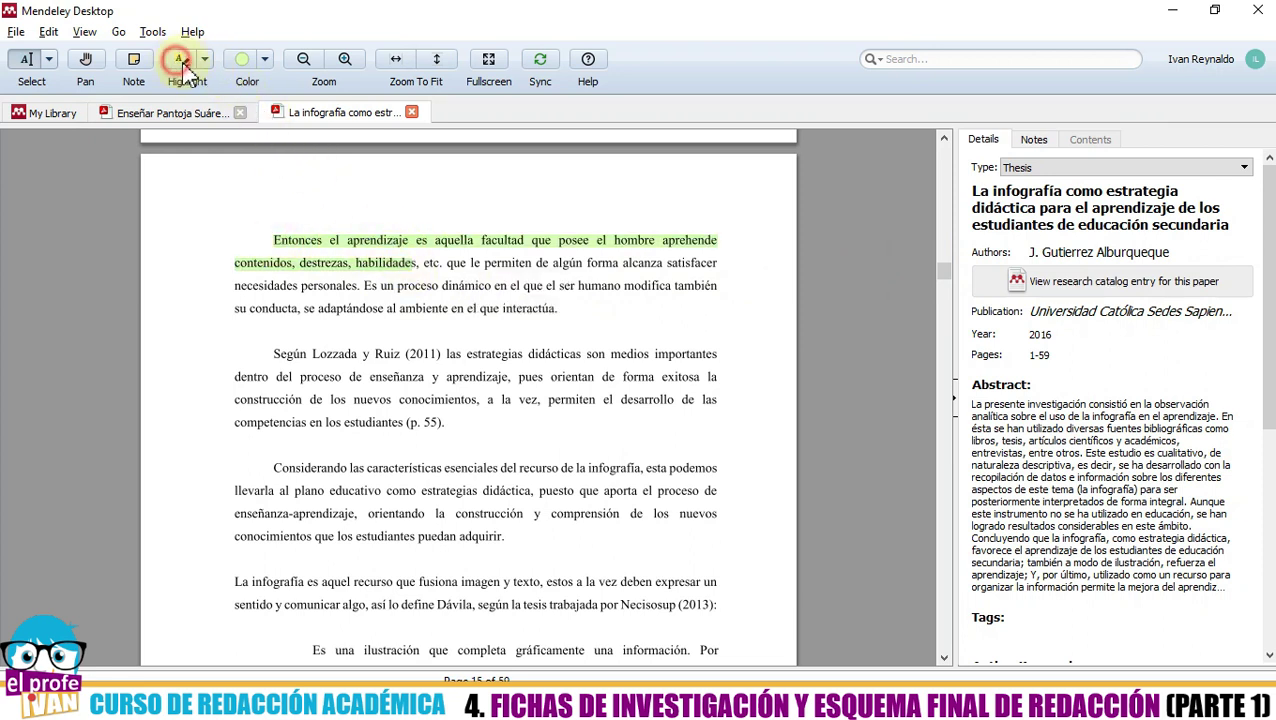
- Start and discard an empty note on the new highlight, check the Notes panel, then close the thesis
right_click(338, 242)
click(334, 244)
click(337, 263)
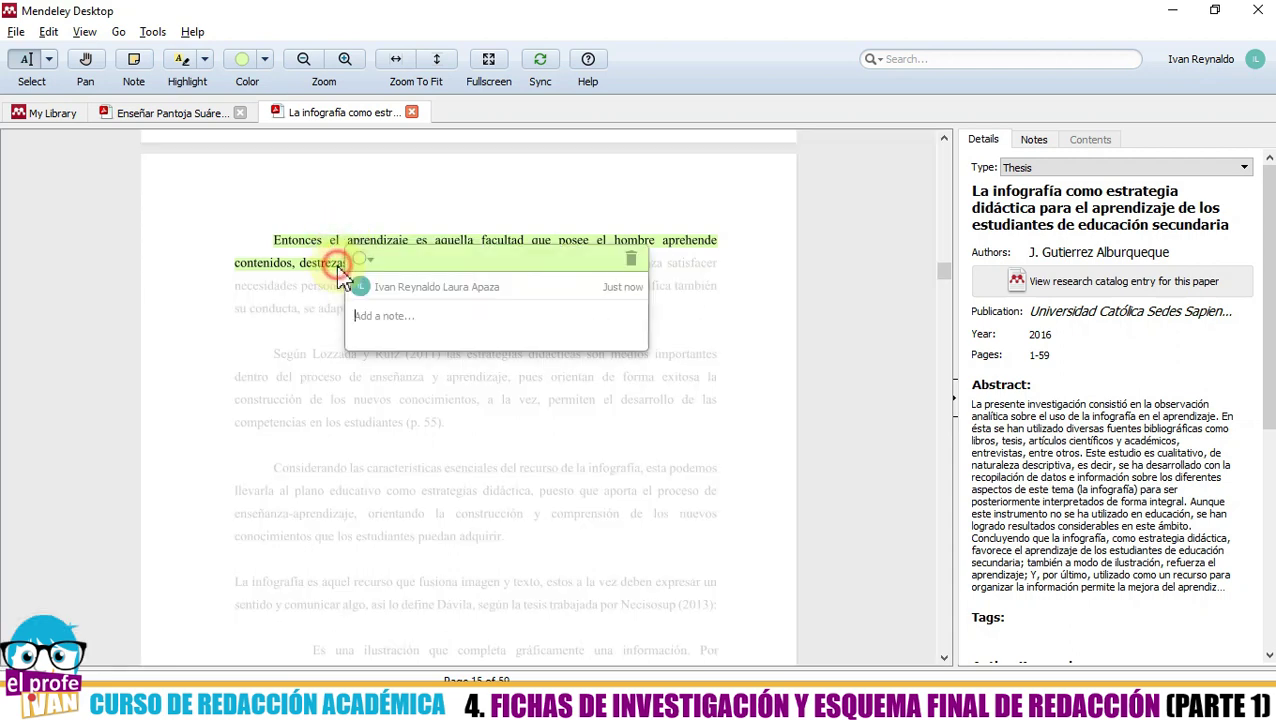
click(409, 316)
click(421, 395)
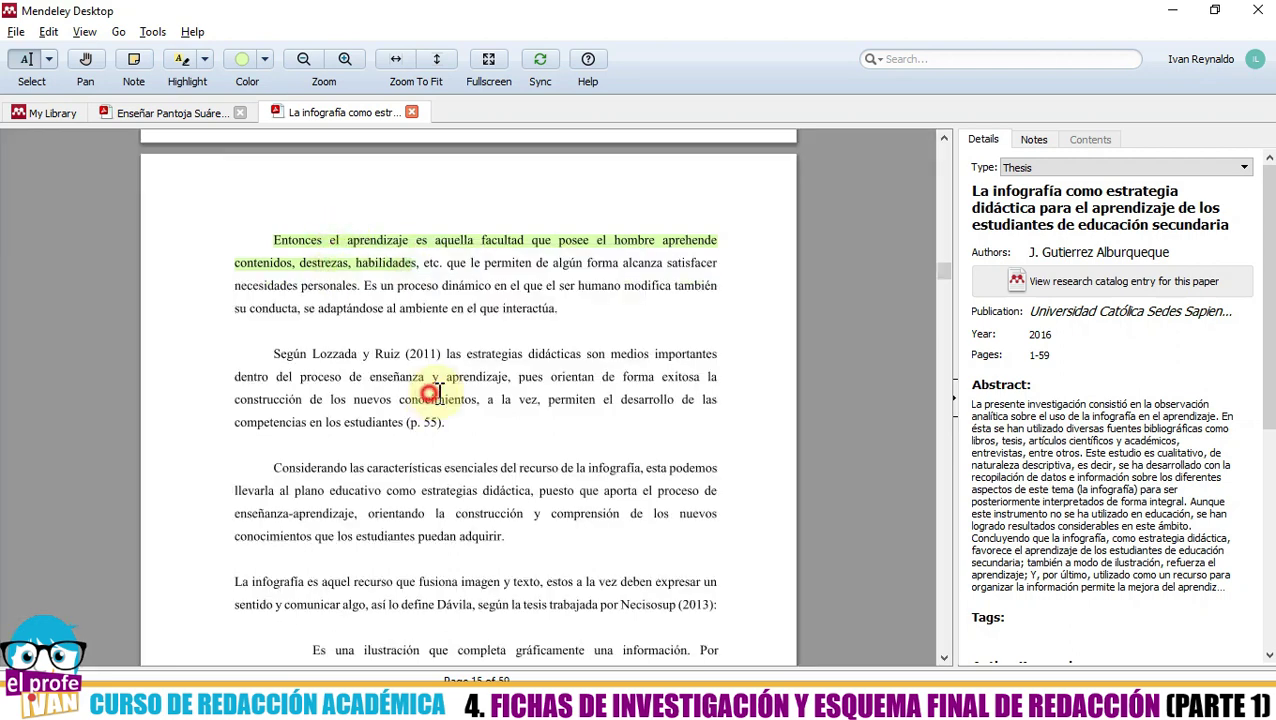
click(1034, 141)
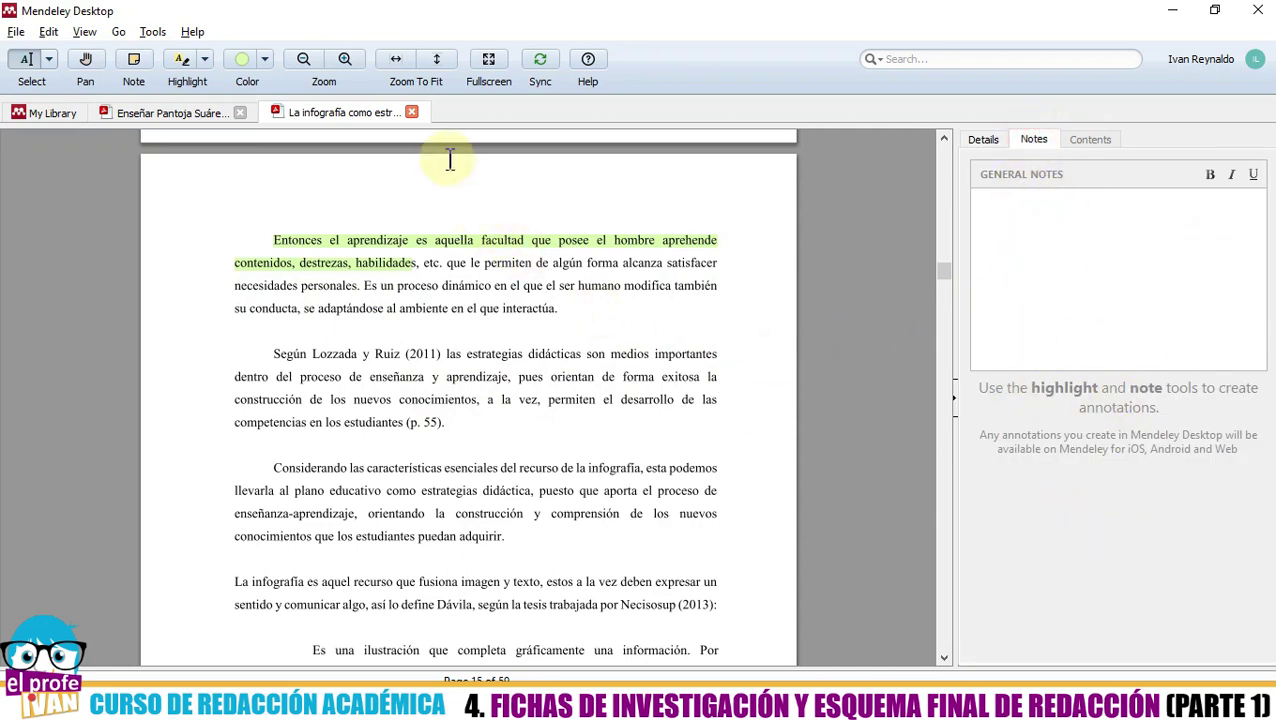
click(412, 113)
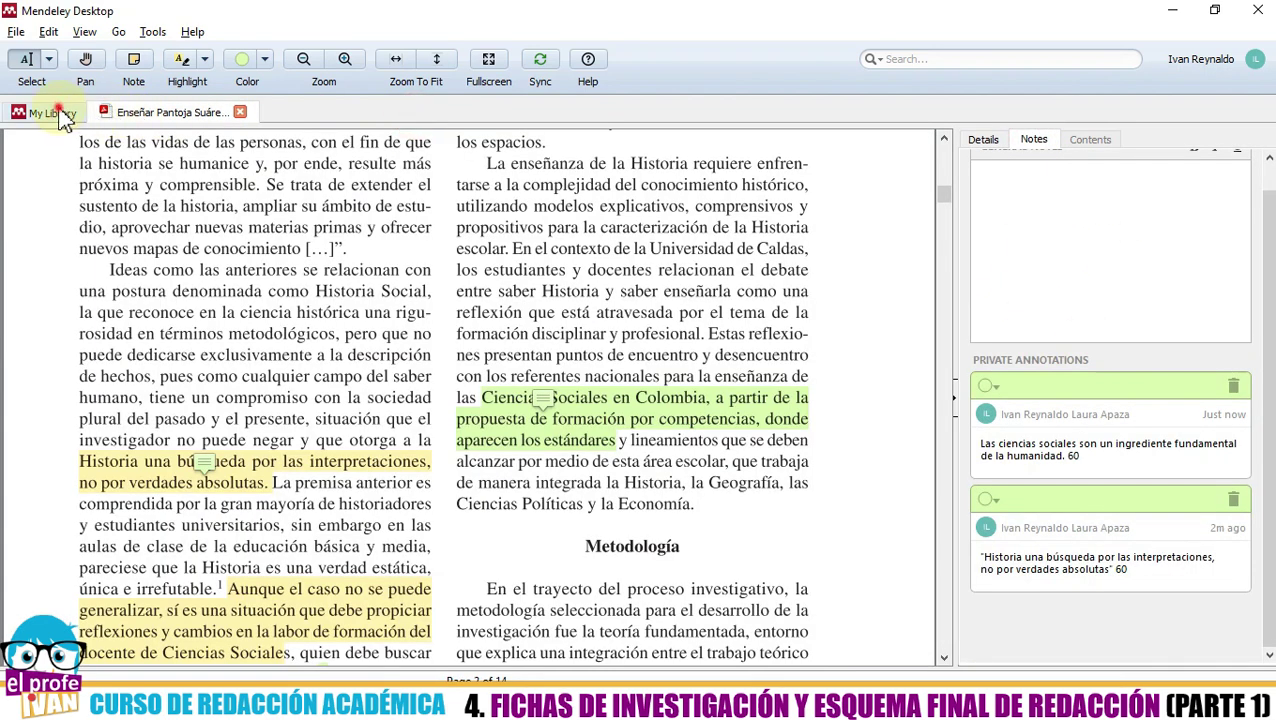
click(45, 113)
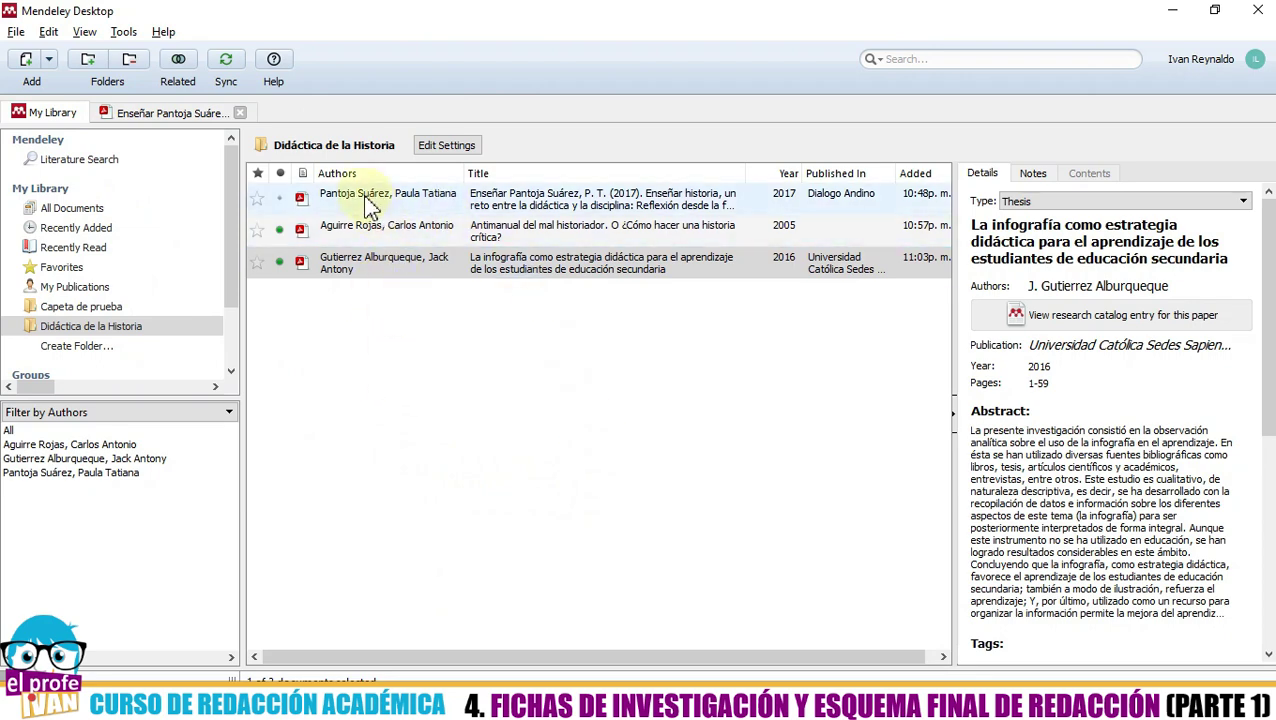
click(413, 367)
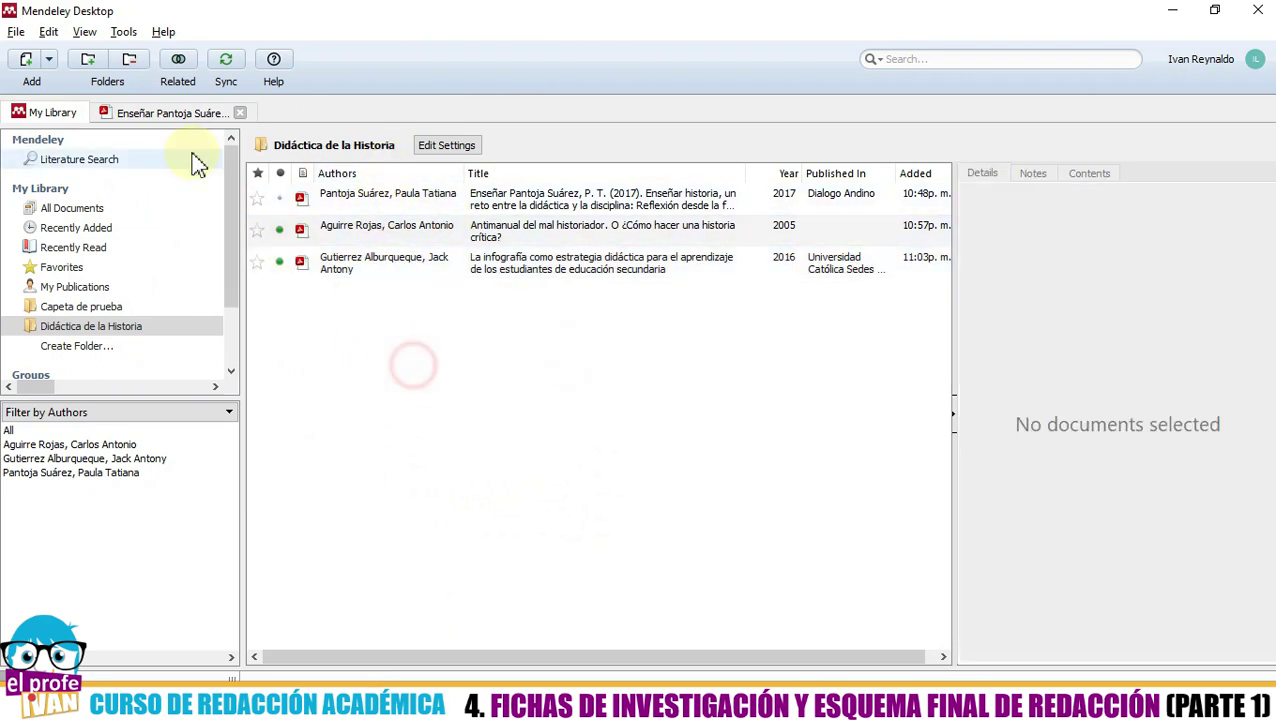
click(170, 113)
scroll(425, 305, down, 3)
scroll(432, 325, up, 3)
scroll(432, 325, down, 8)
scroll(462, 372, up, 3)
scroll(462, 370, up, 3)
scroll(470, 366, down, 10)
scroll(484, 366, up, 14)
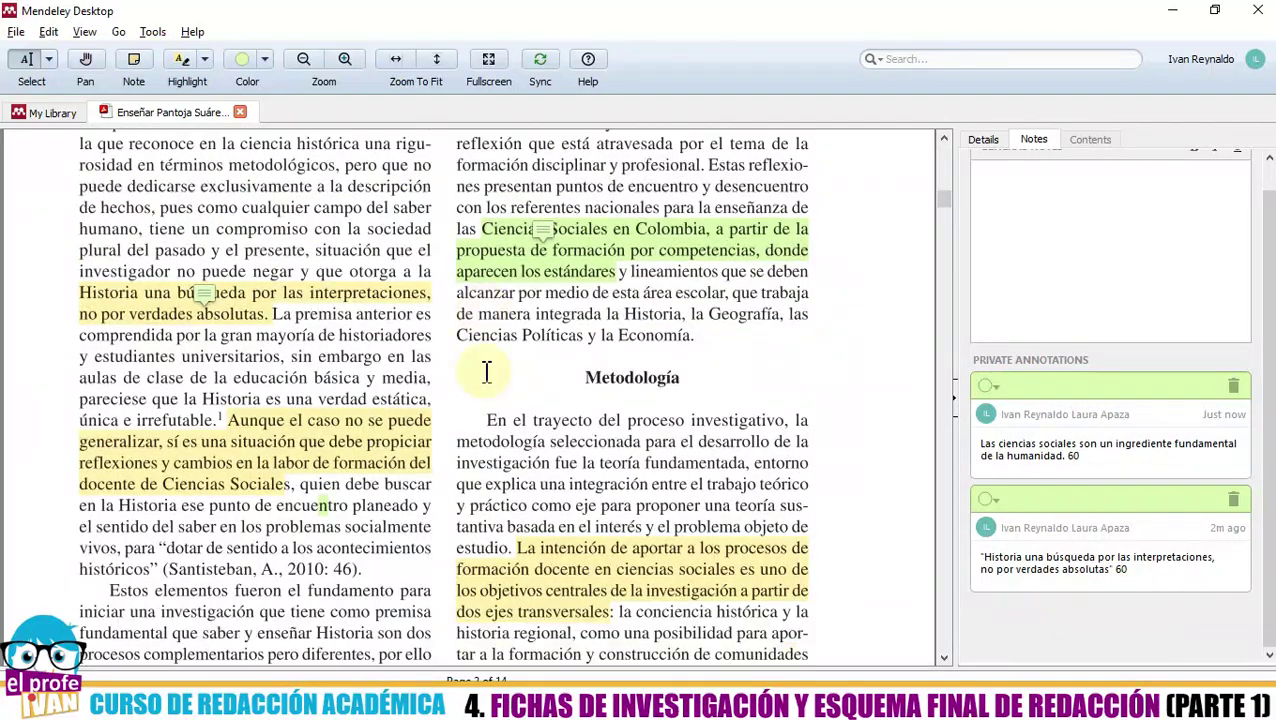
scroll(486, 371, down, 1)
scroll(566, 470, down, 1)
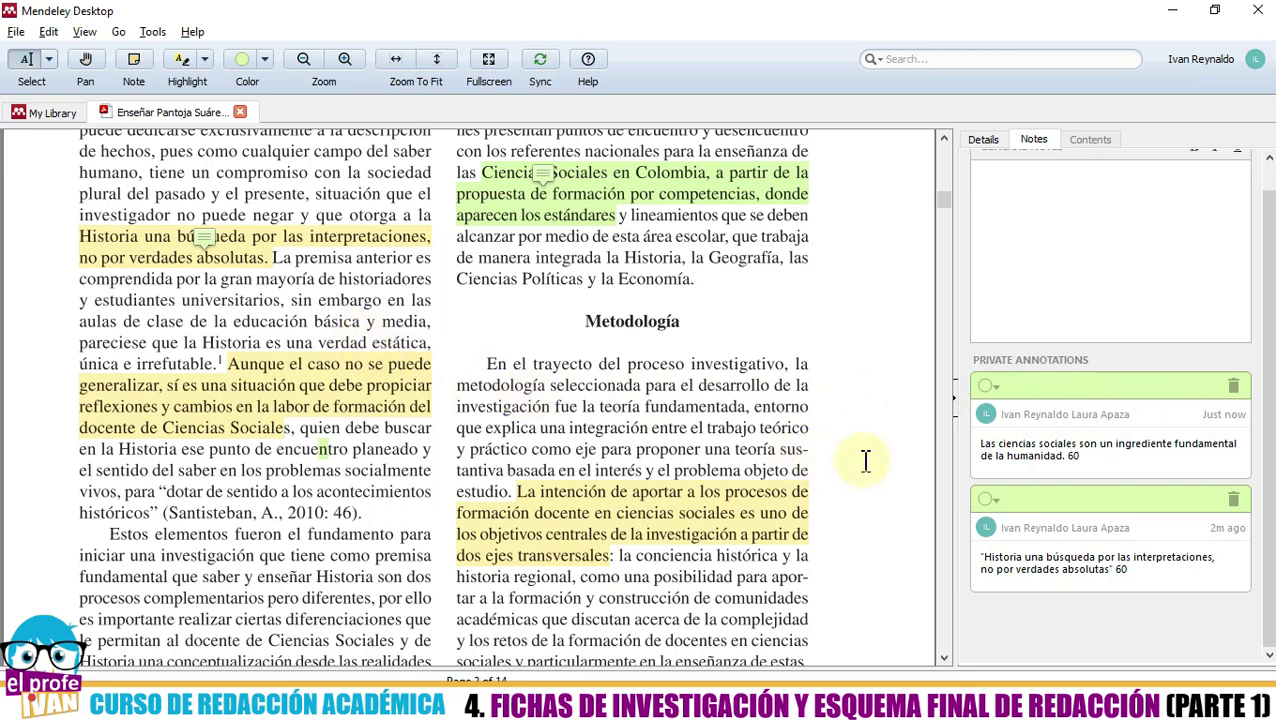
scroll(1067, 458, up, 1)
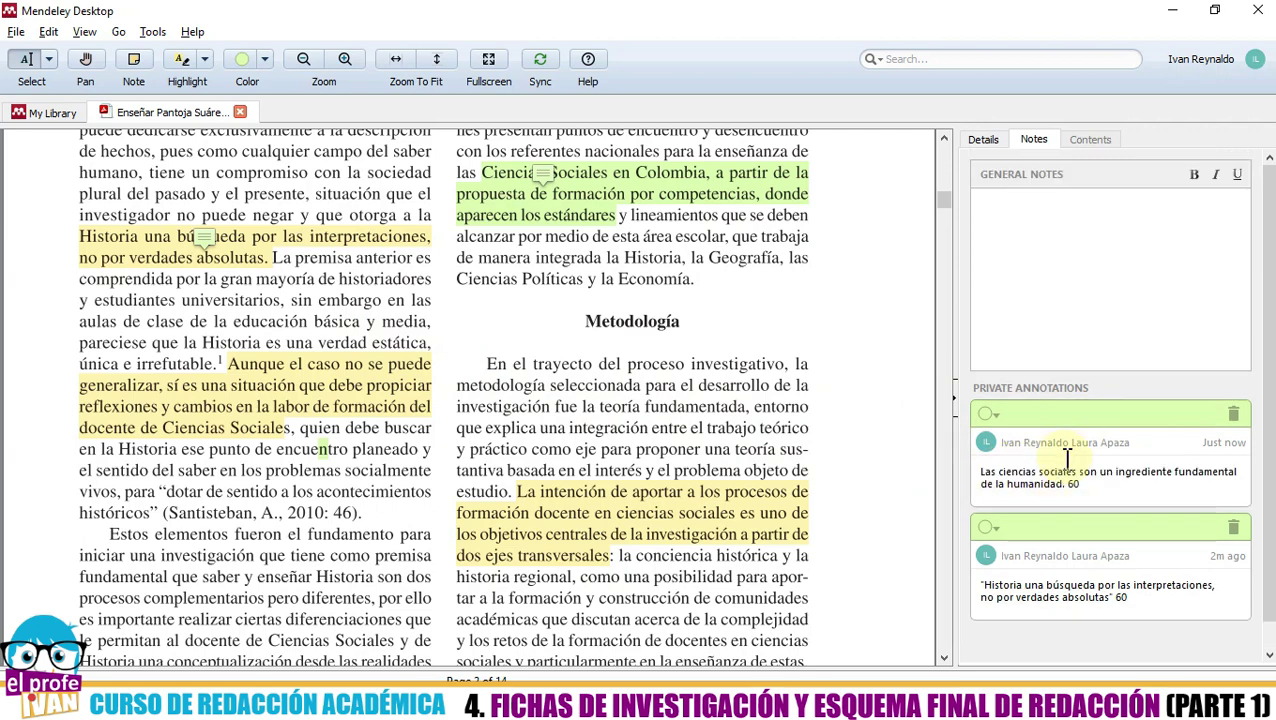
scroll(968, 486, down, 1)
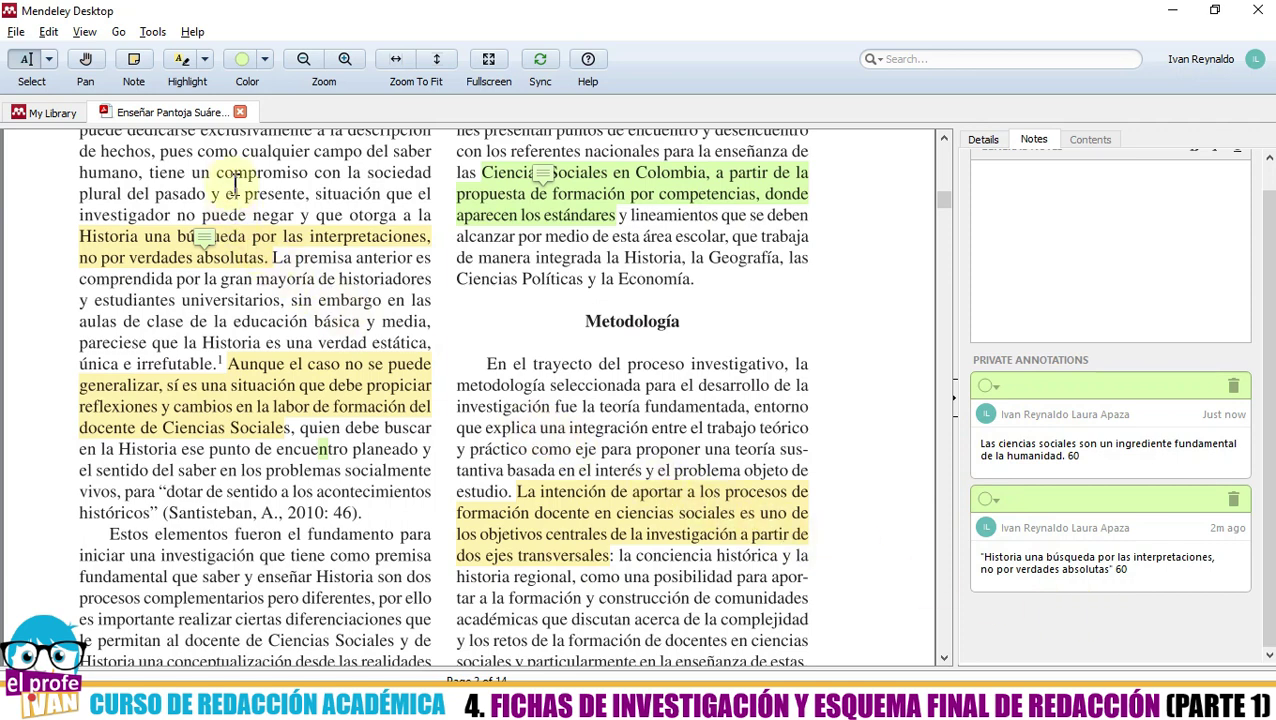
- Close the Pantoja Suárez article, reopen it, and check its private annotations in the Notes panel
click(240, 112)
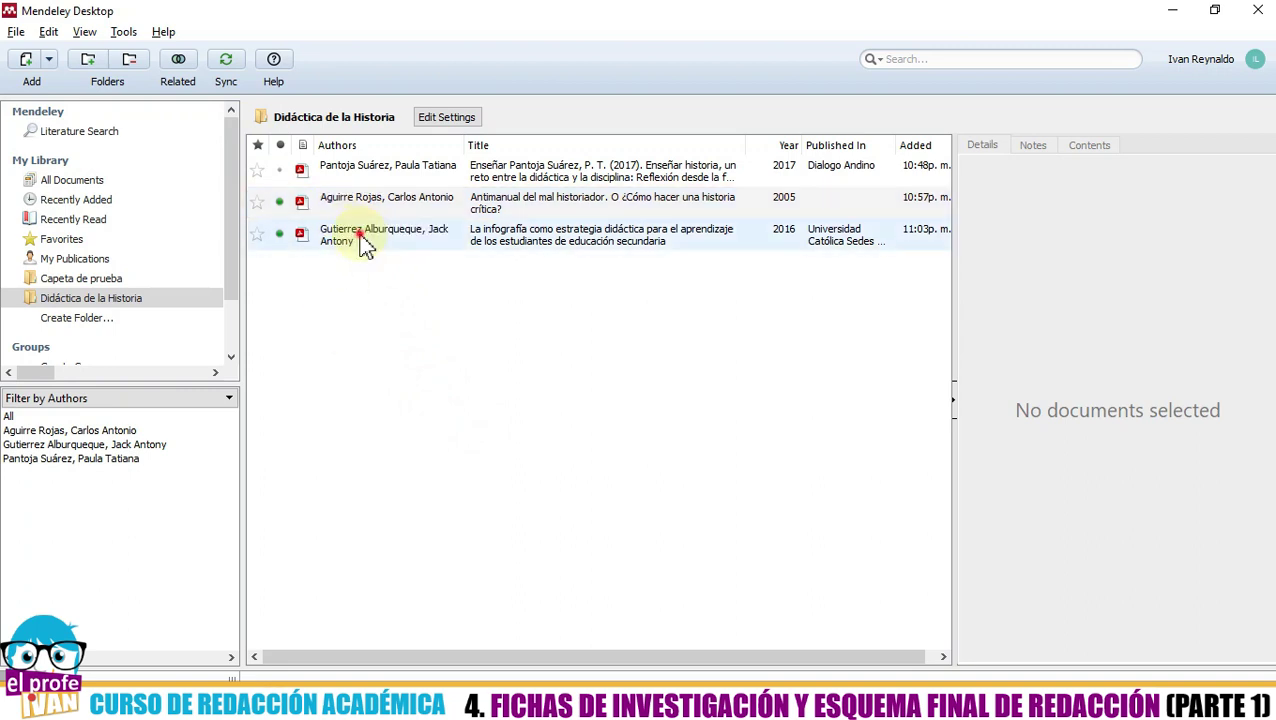
click(364, 242)
click(394, 174)
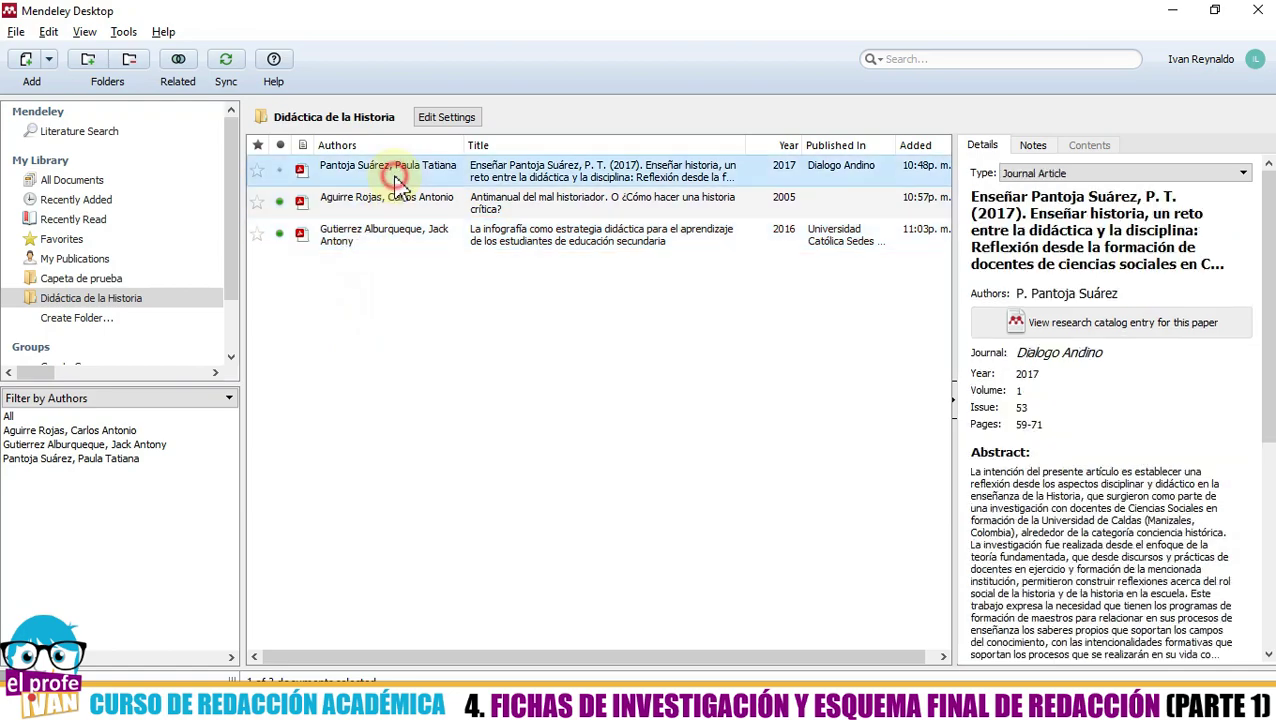
click(396, 172)
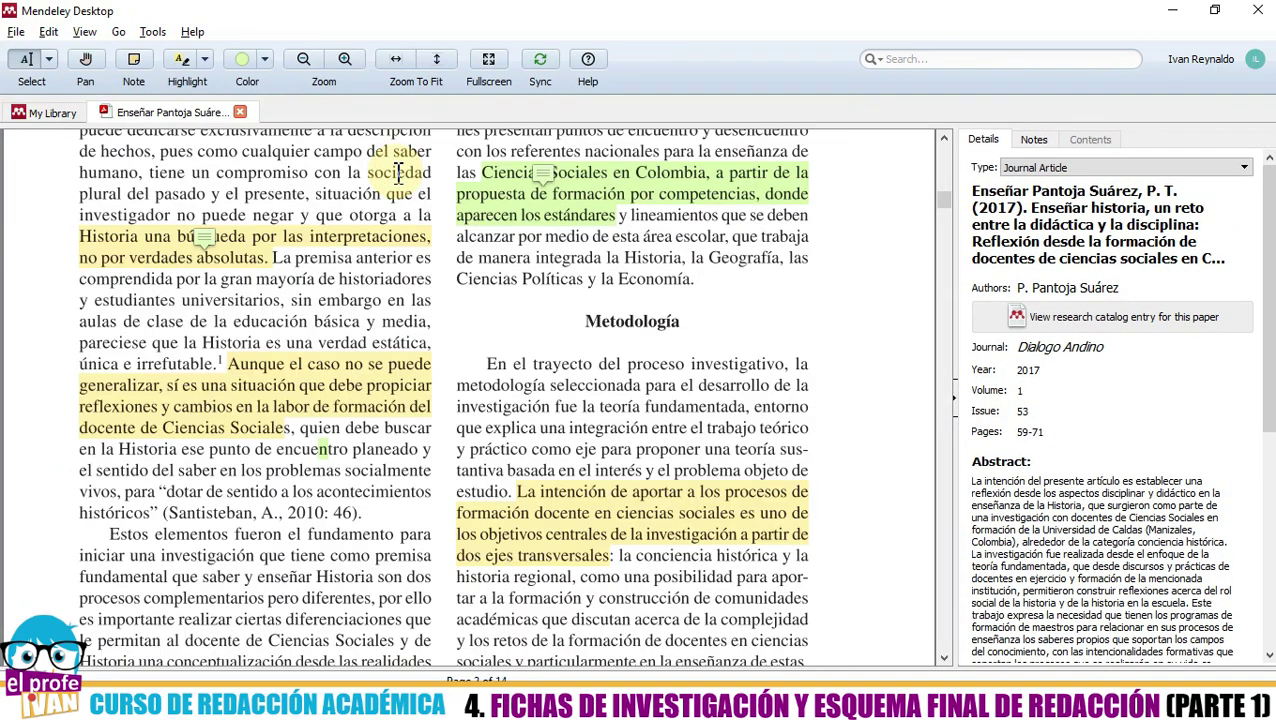
scroll(398, 174, up, 10)
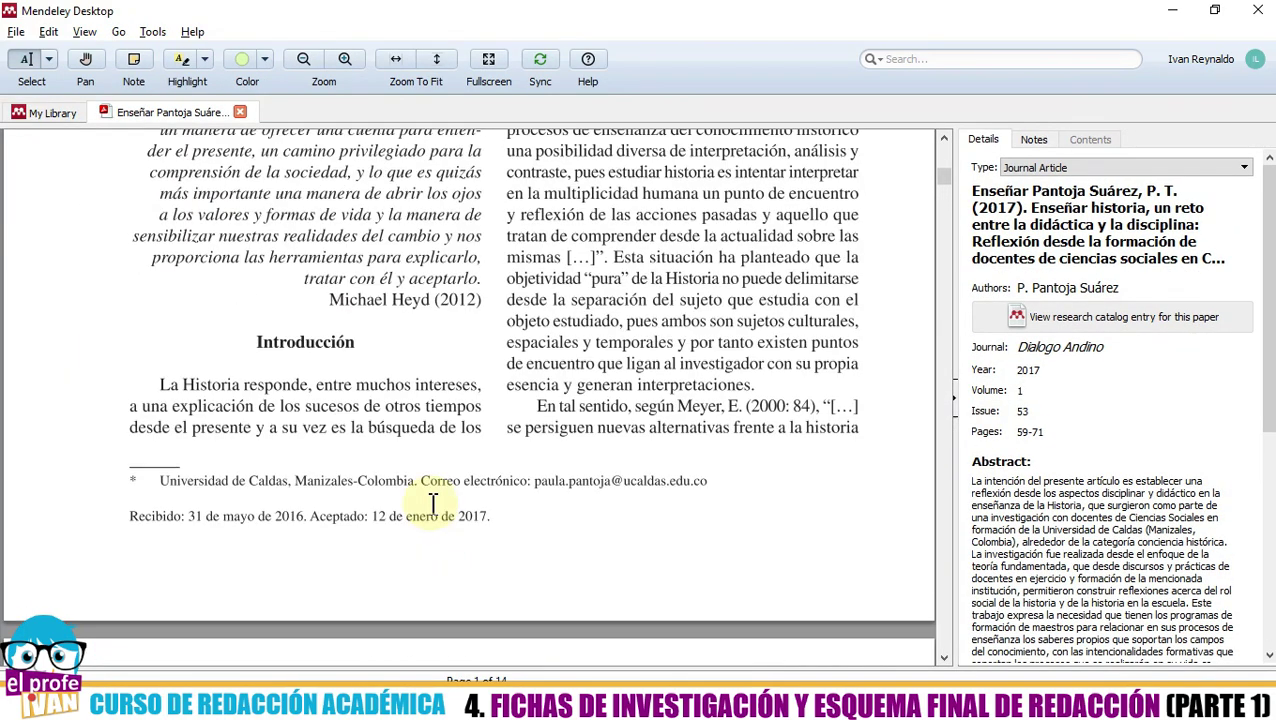
scroll(437, 509, down, 10)
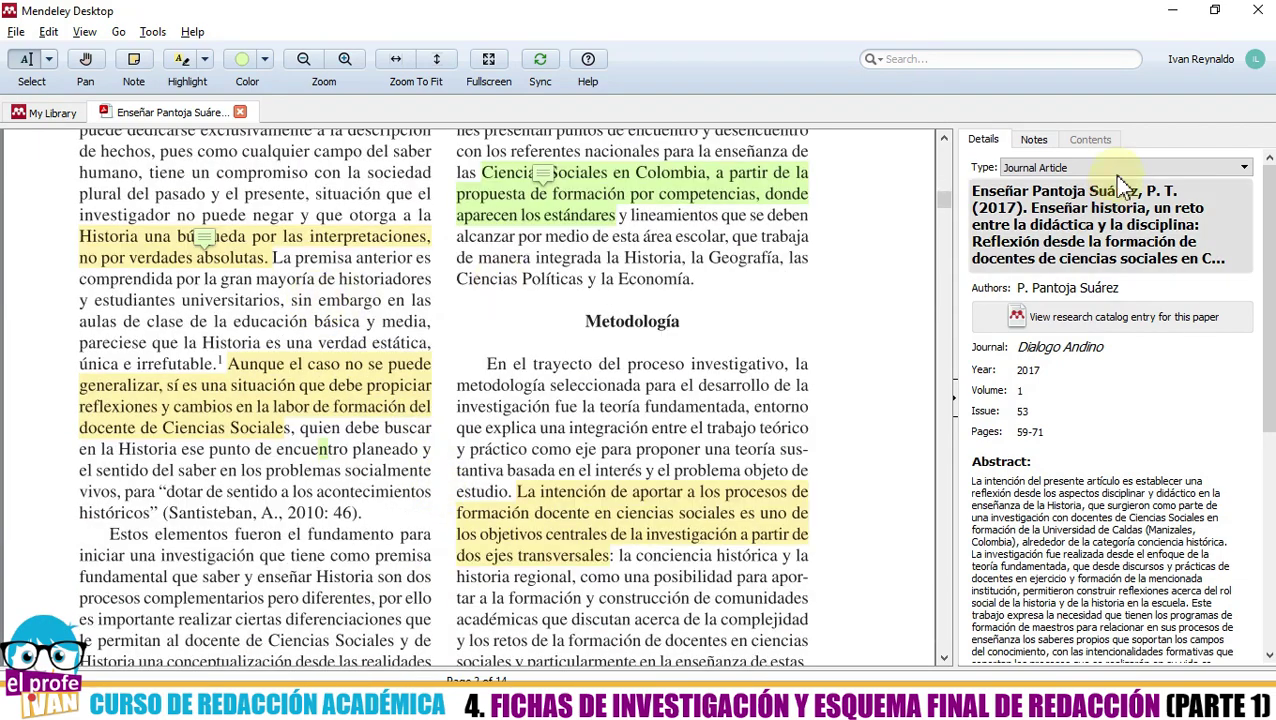
click(1036, 141)
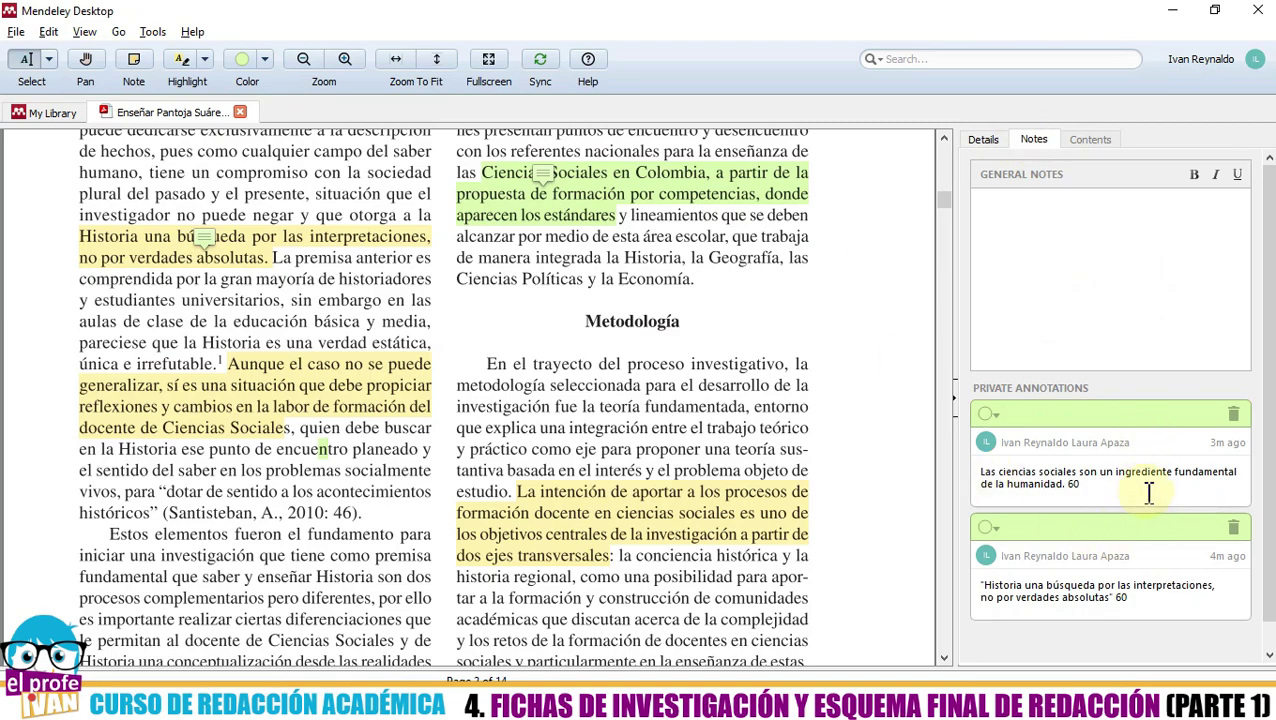
- Close and reopen the article once more, then close it and clear the library selection
click(240, 111)
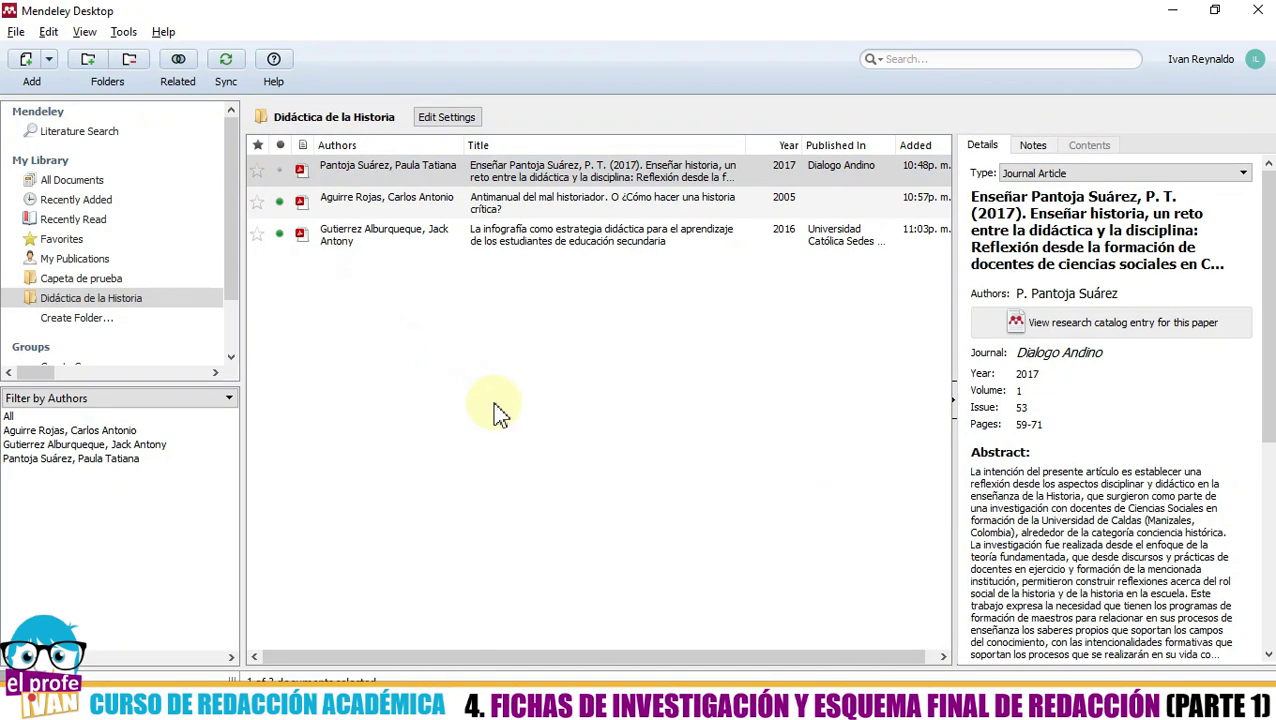
double_click(402, 178)
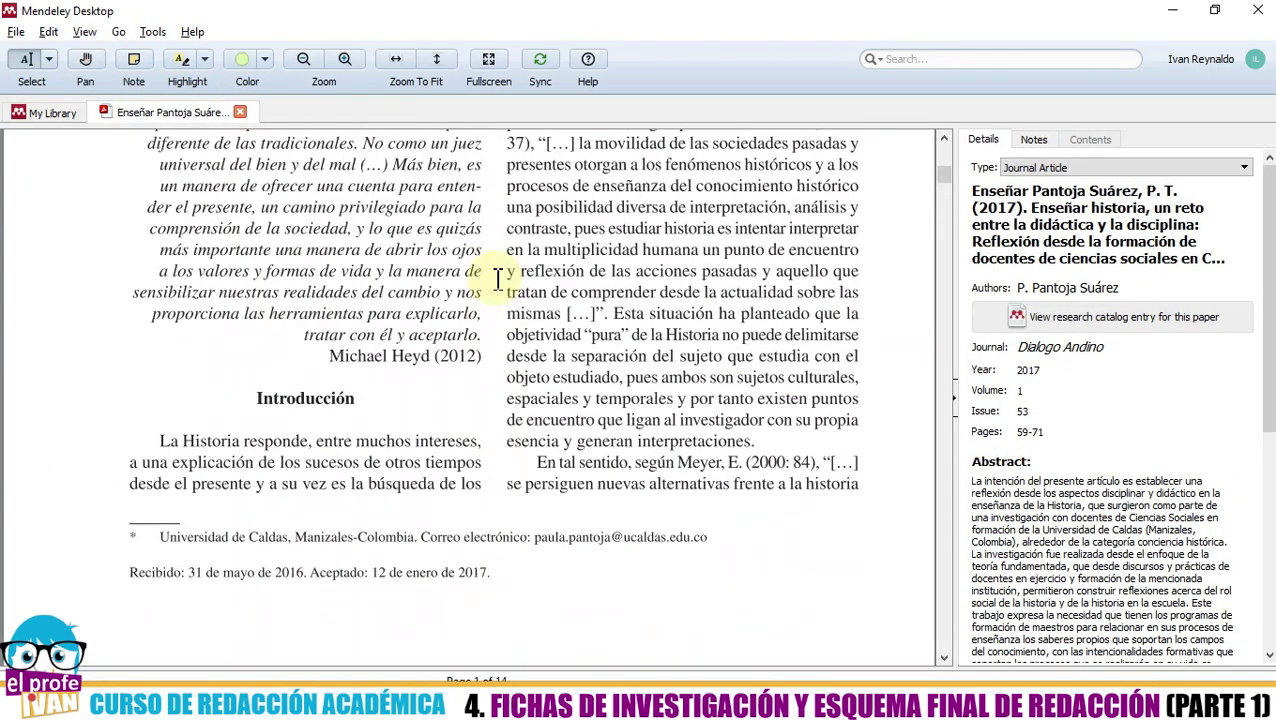
scroll(478, 363, down, 15)
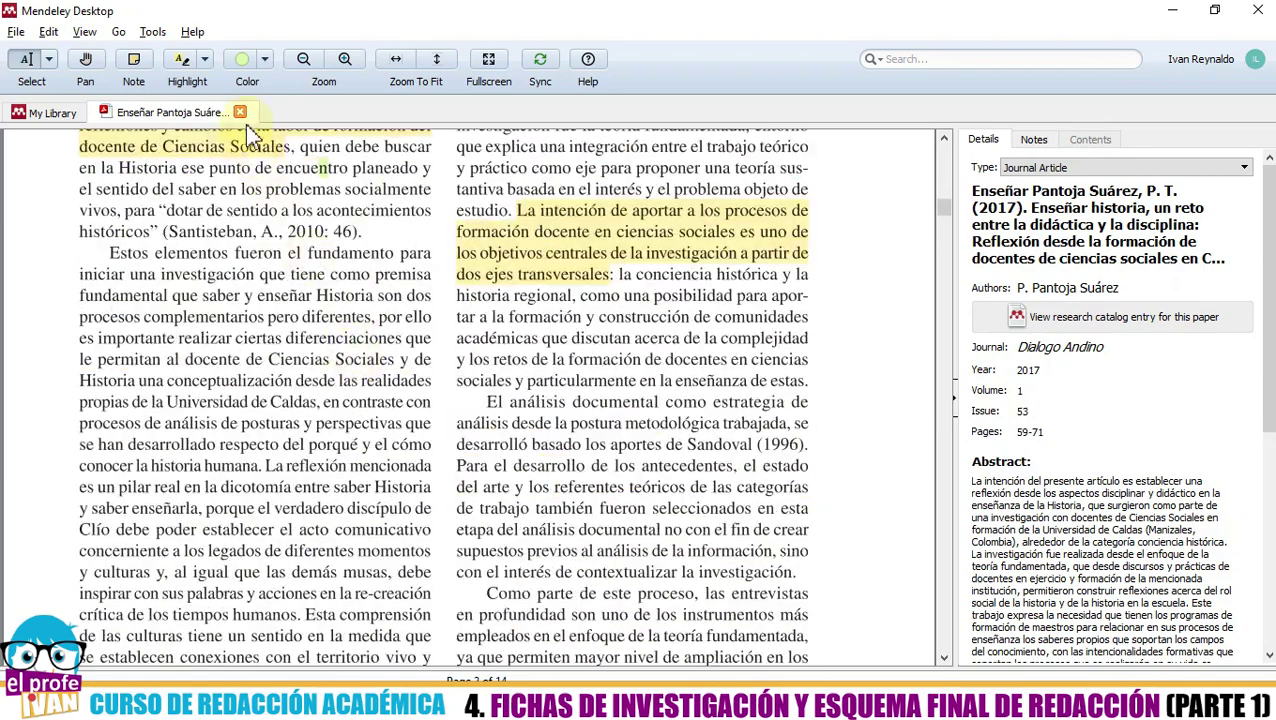
click(245, 114)
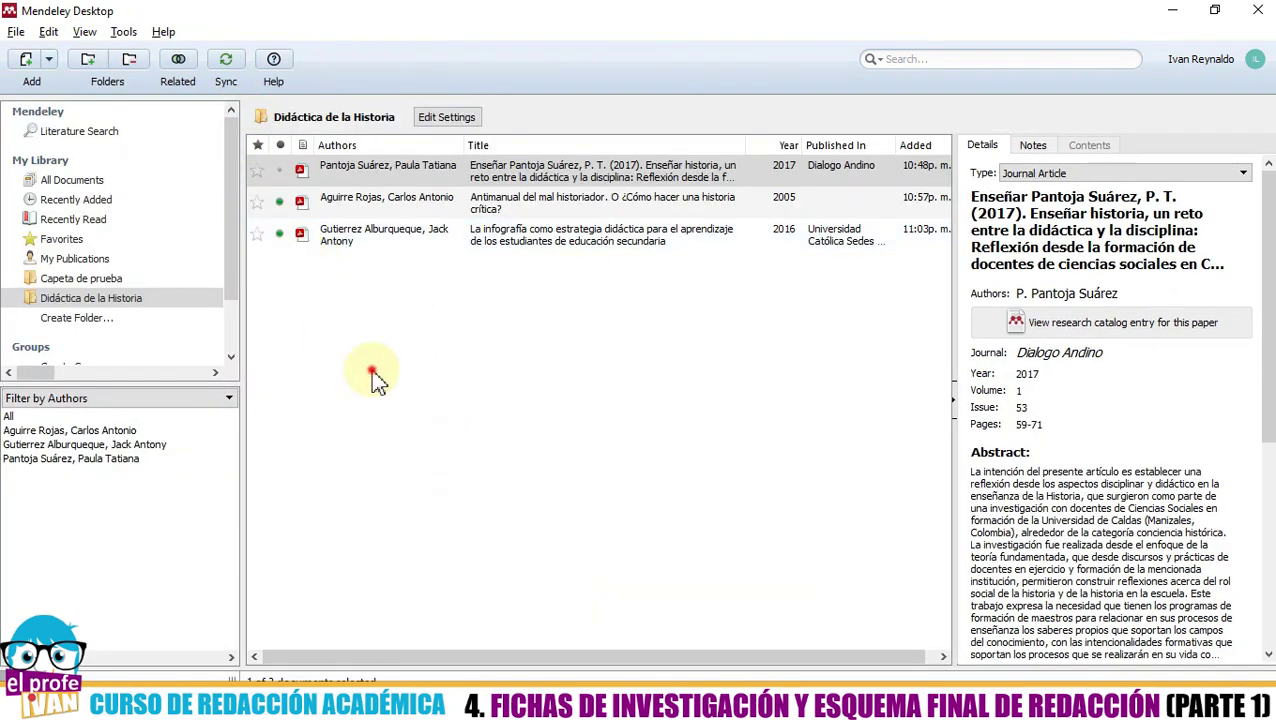
click(385, 383)
key(alt+Tab)
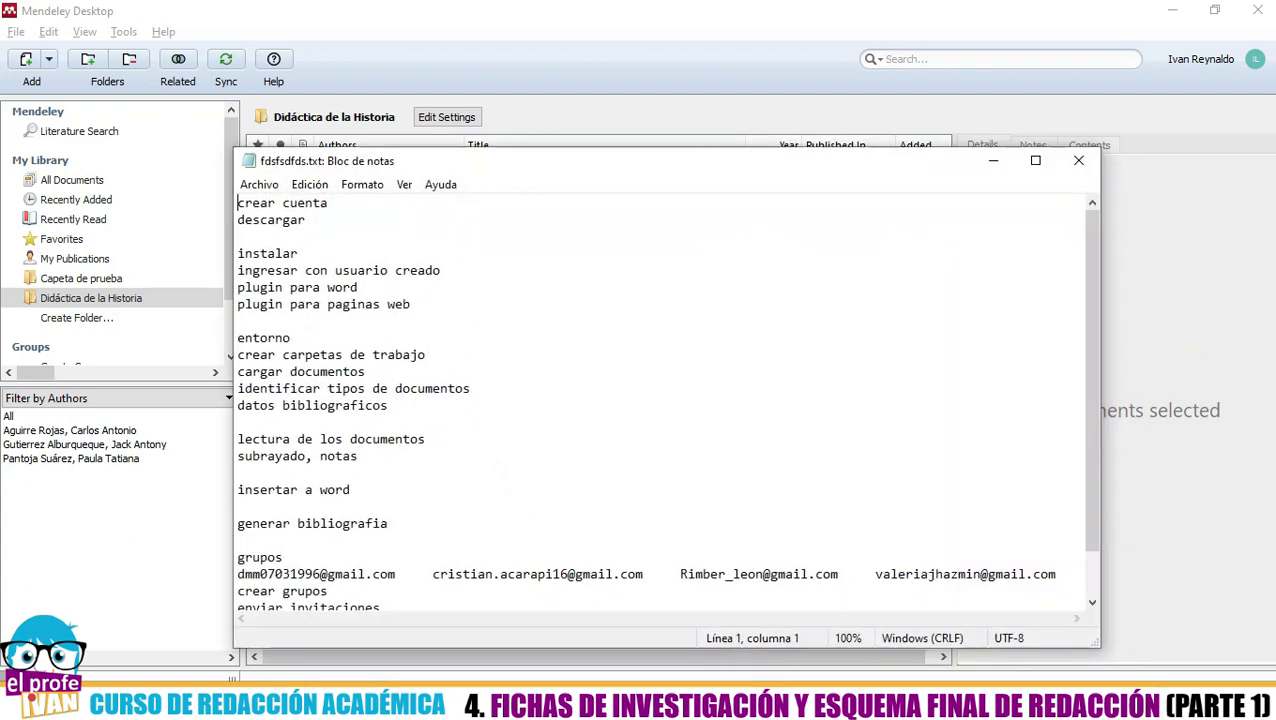
key(alt+Tab)
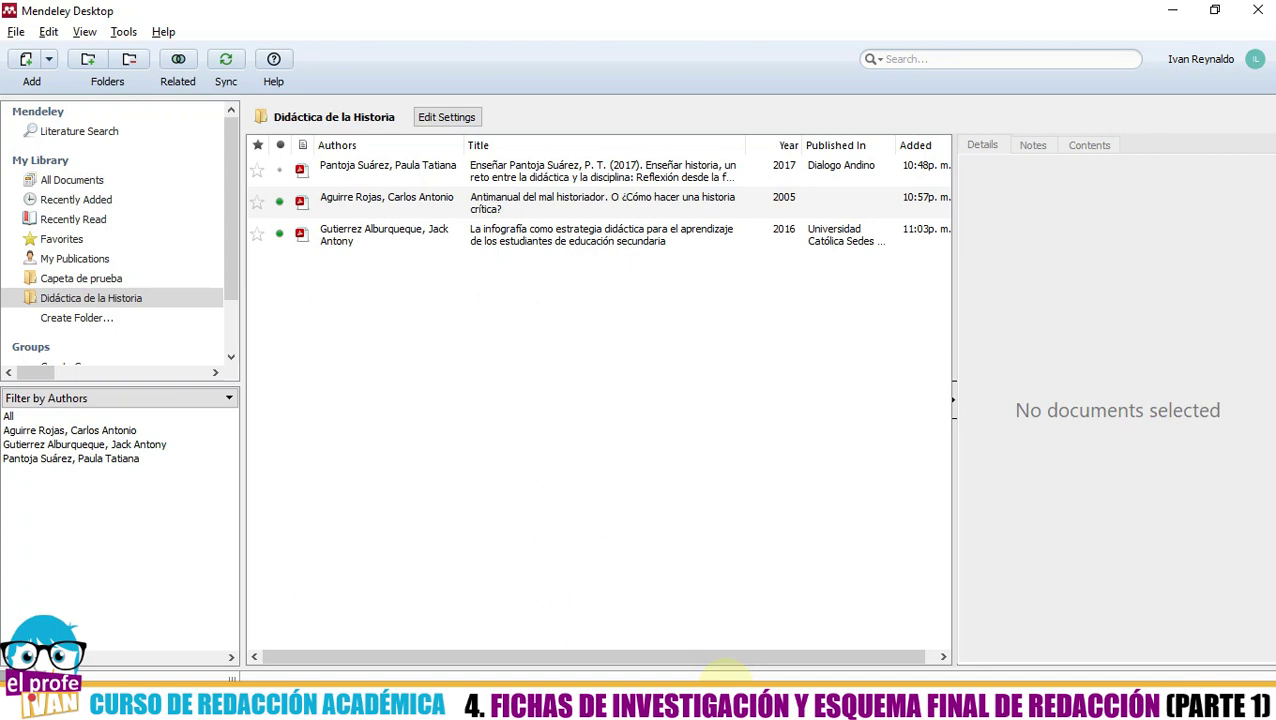
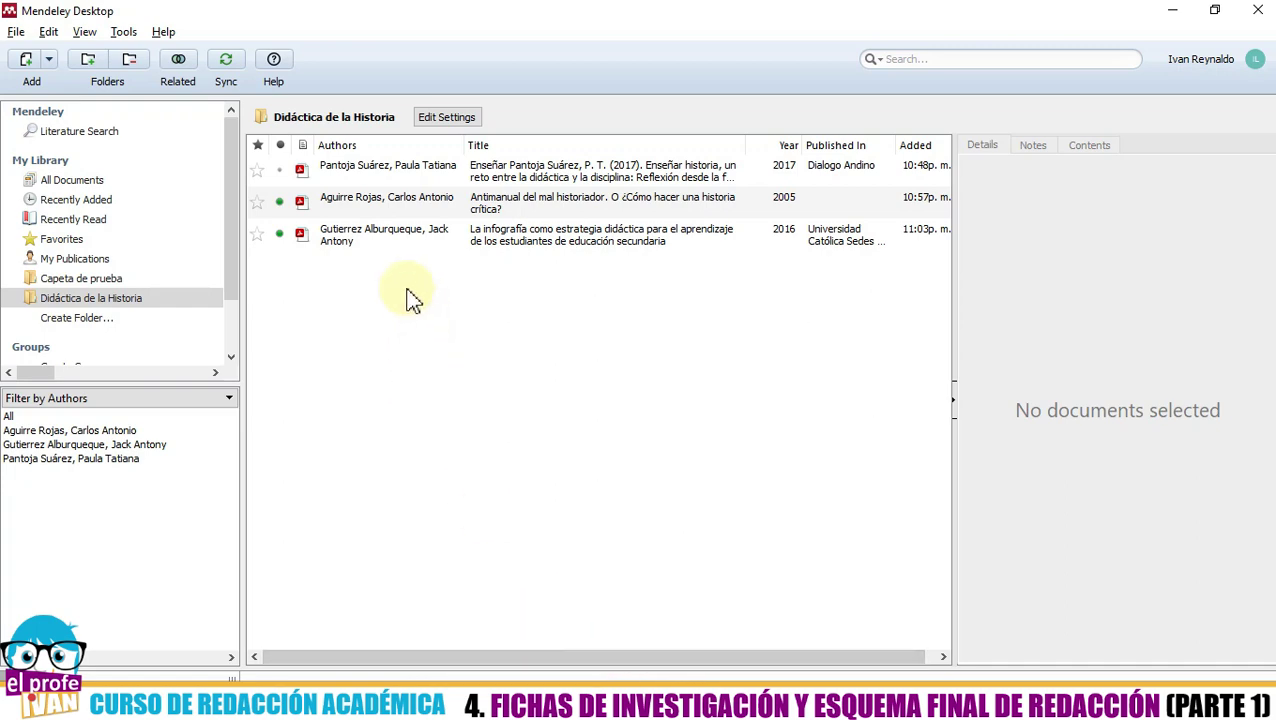
- Browse the details of the Pantoja Suárez article, Antimanual book and infografía thesis in Mendeley
click(338, 172)
click(336, 197)
click(338, 240)
click(334, 170)
click(340, 201)
click(336, 236)
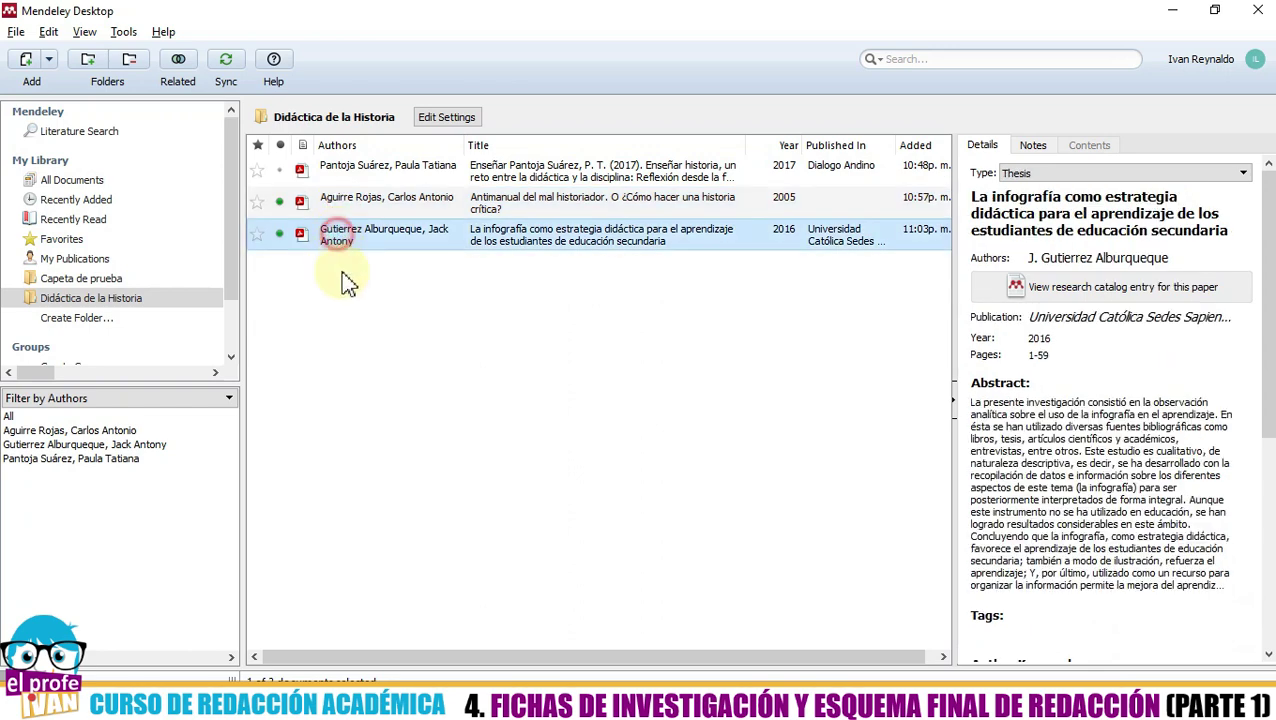
click(350, 320)
click(348, 163)
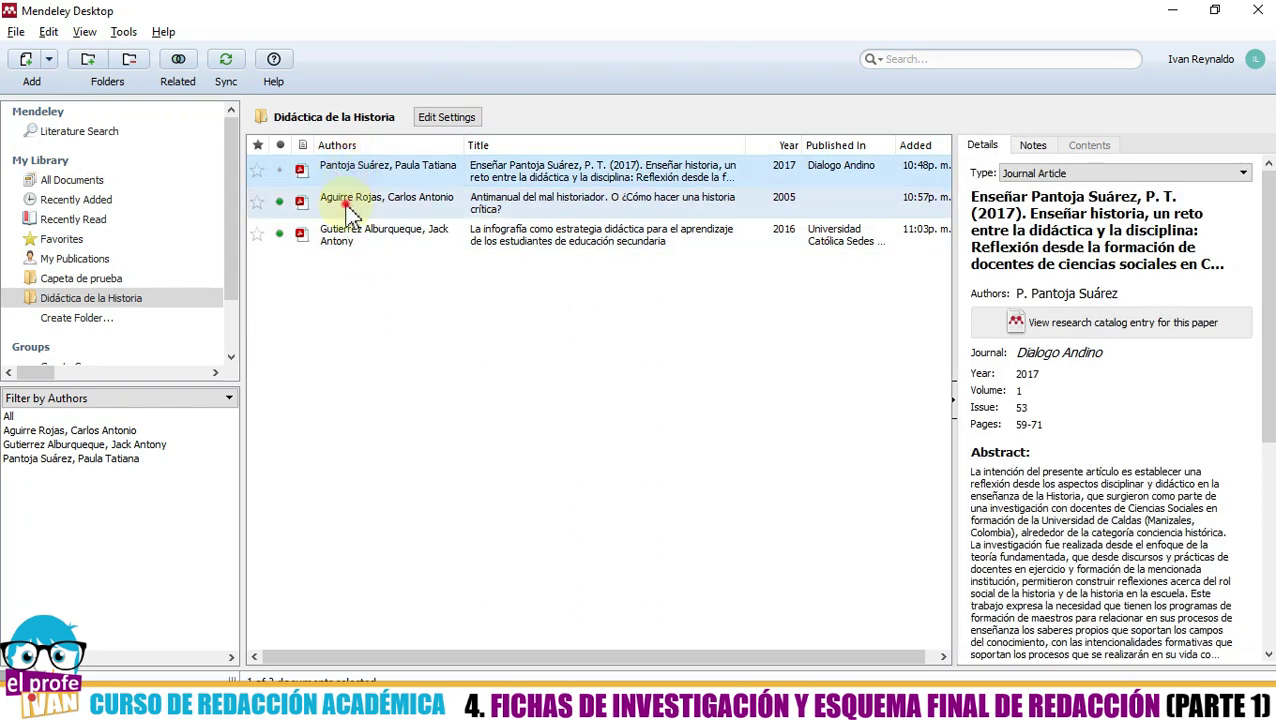
click(348, 205)
click(342, 236)
click(342, 172)
click(350, 197)
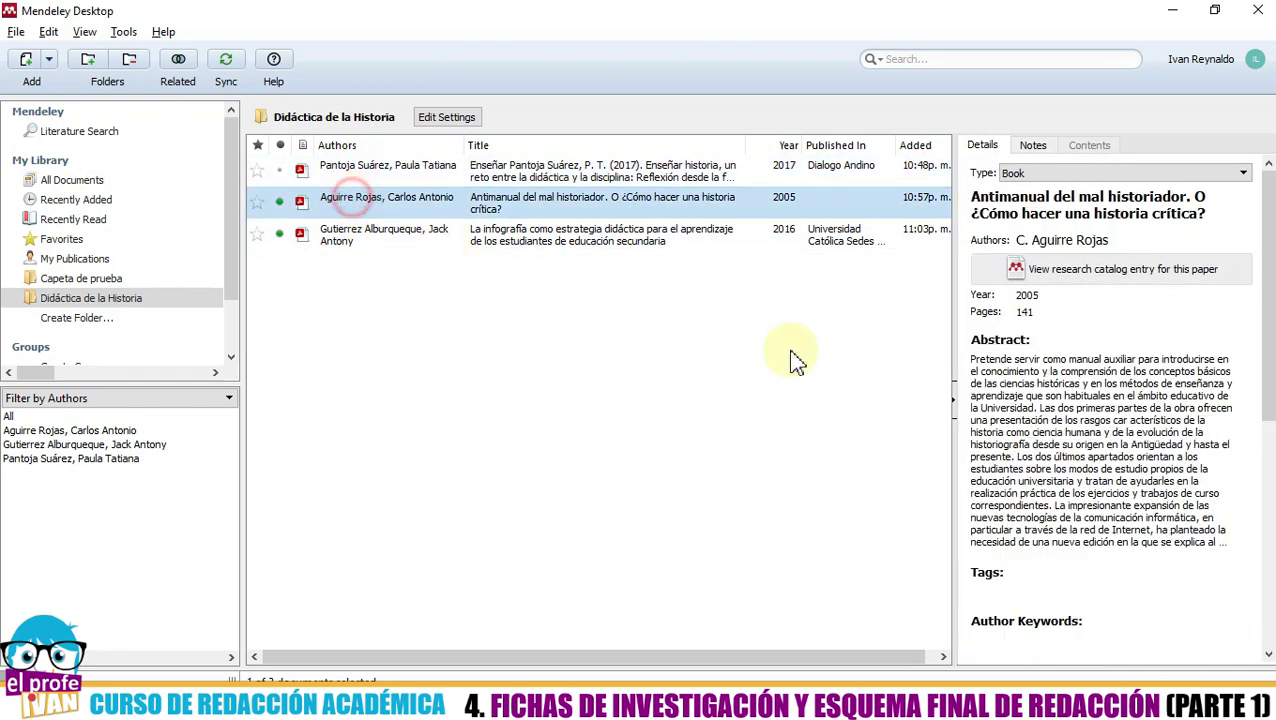
click(418, 233)
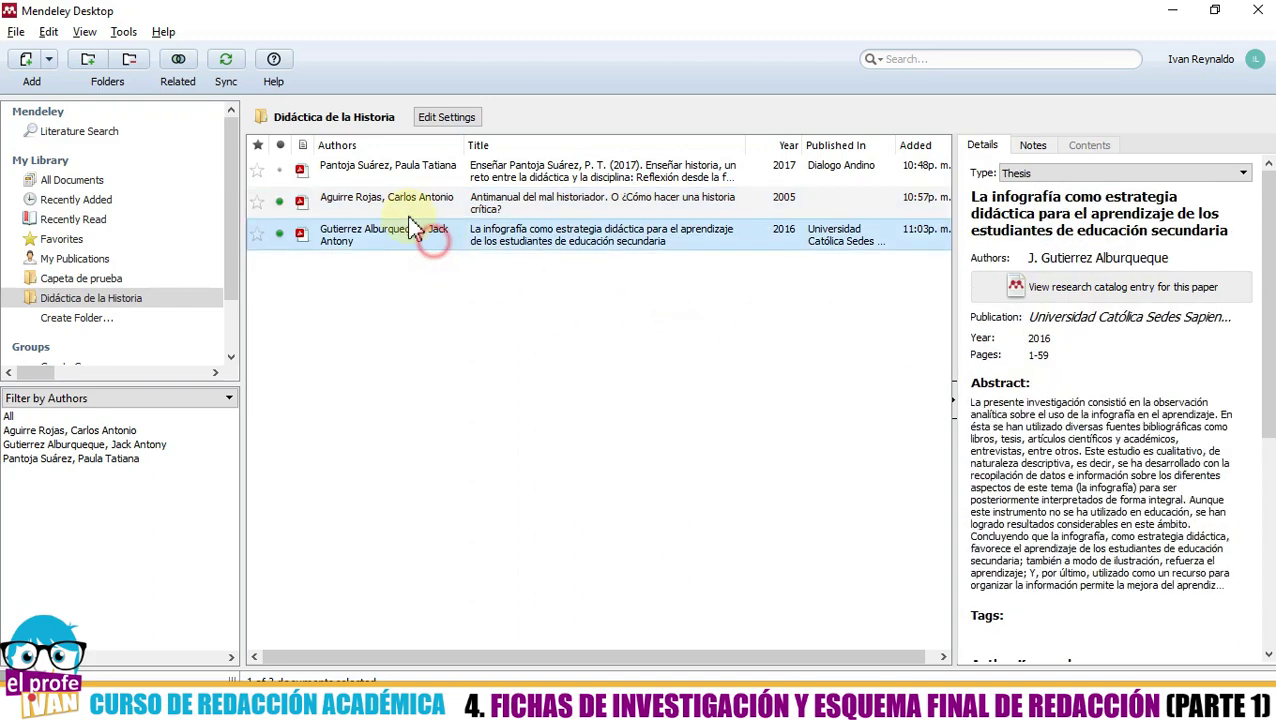
click(392, 198)
- Review the Pantoja Suárez article's PDF, its green Ciencias Sociales highlight and notes, then close it
click(398, 165)
double_click(398, 165)
scroll(441, 300, up, 5)
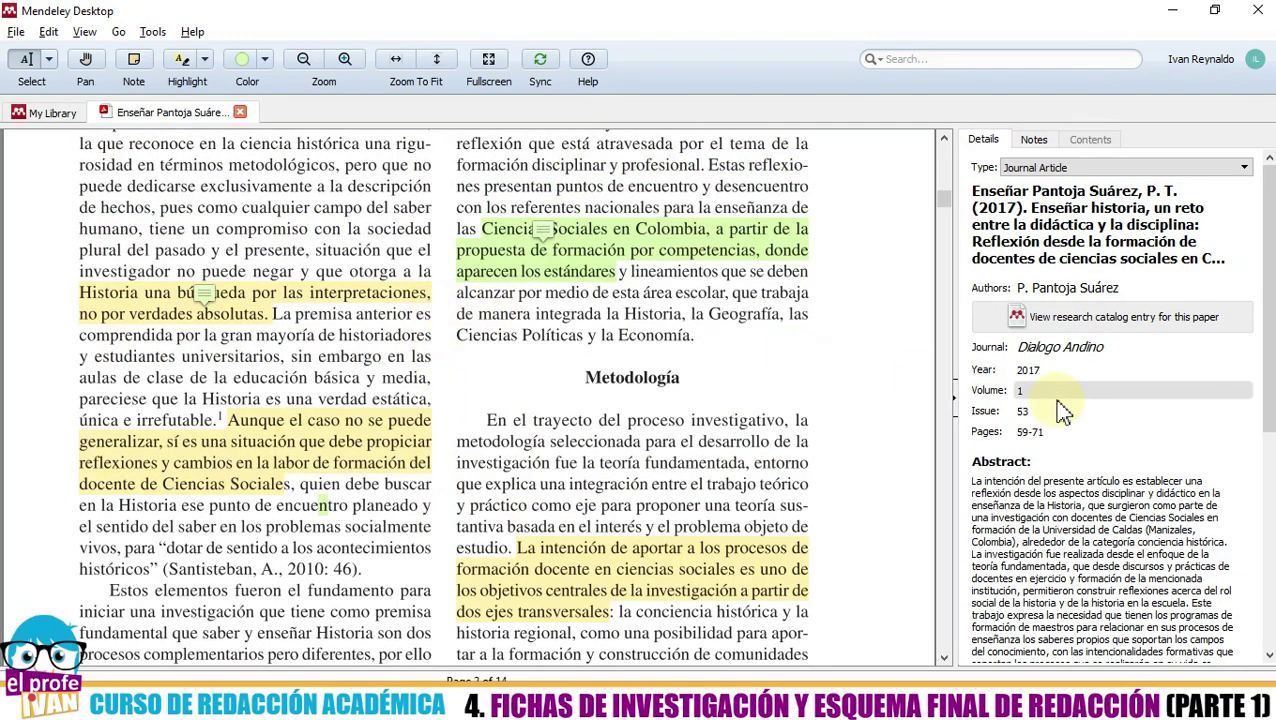
click(563, 250)
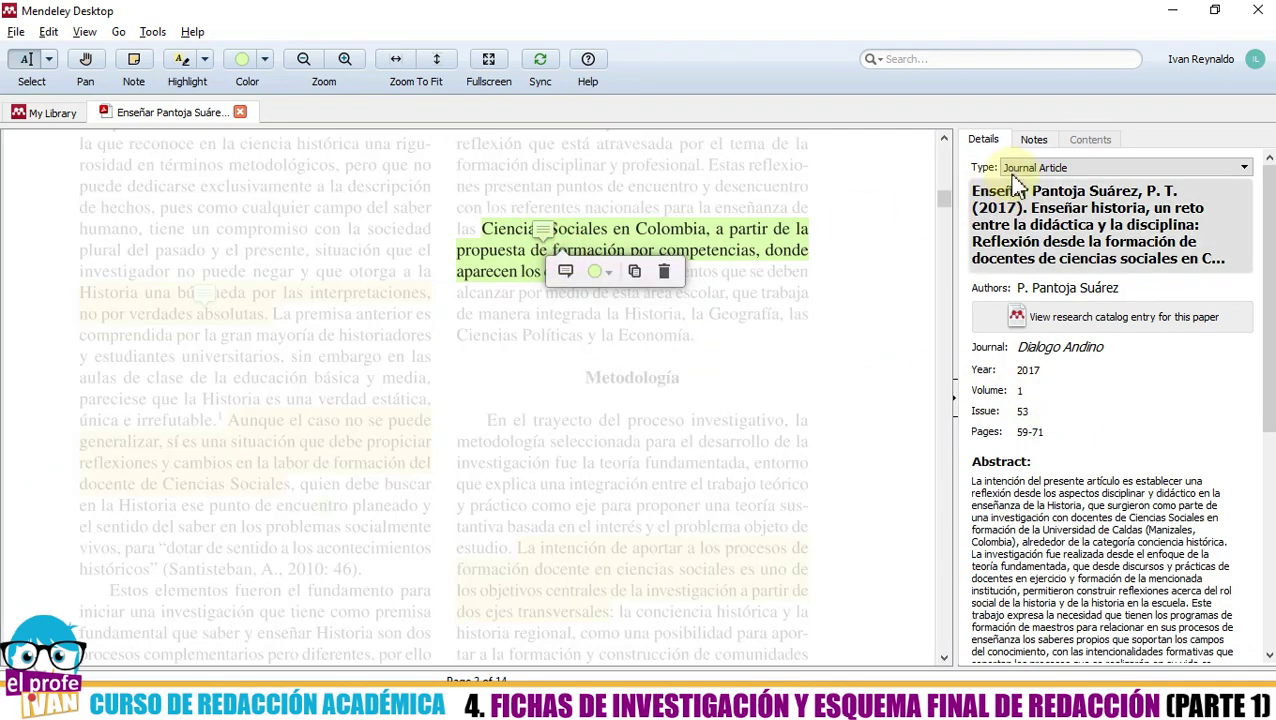
click(1034, 139)
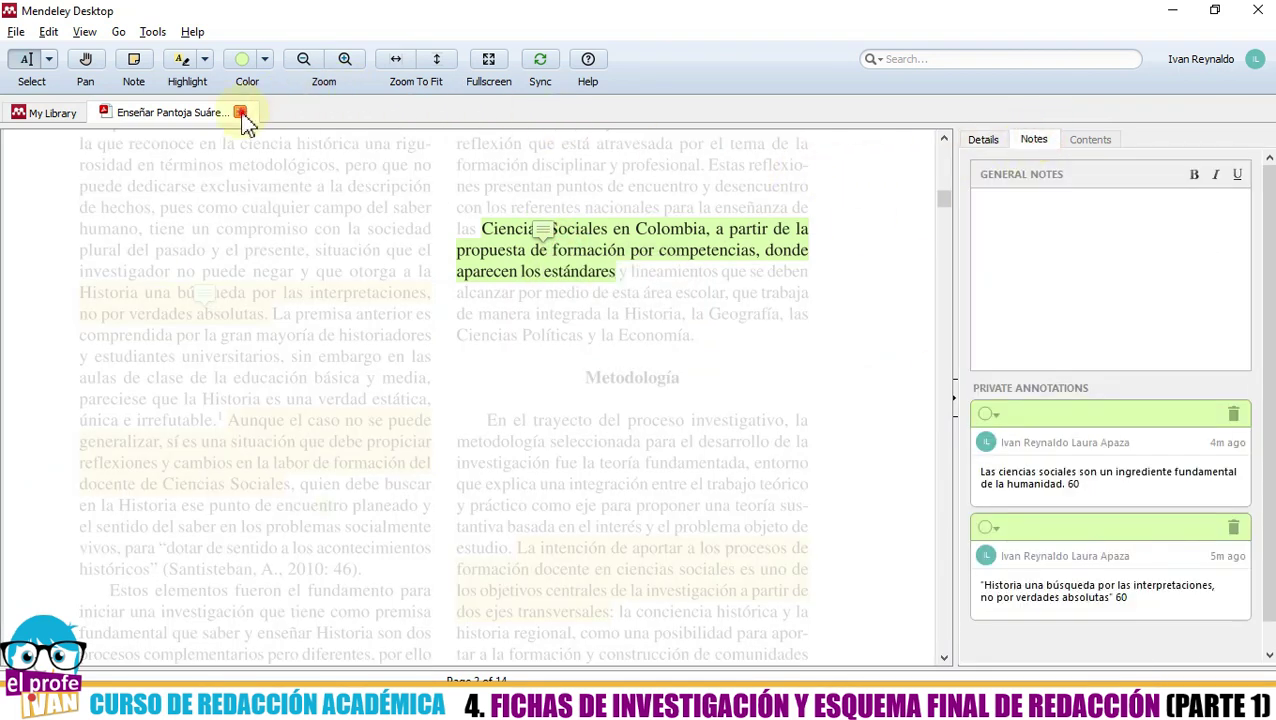
click(240, 112)
click(422, 340)
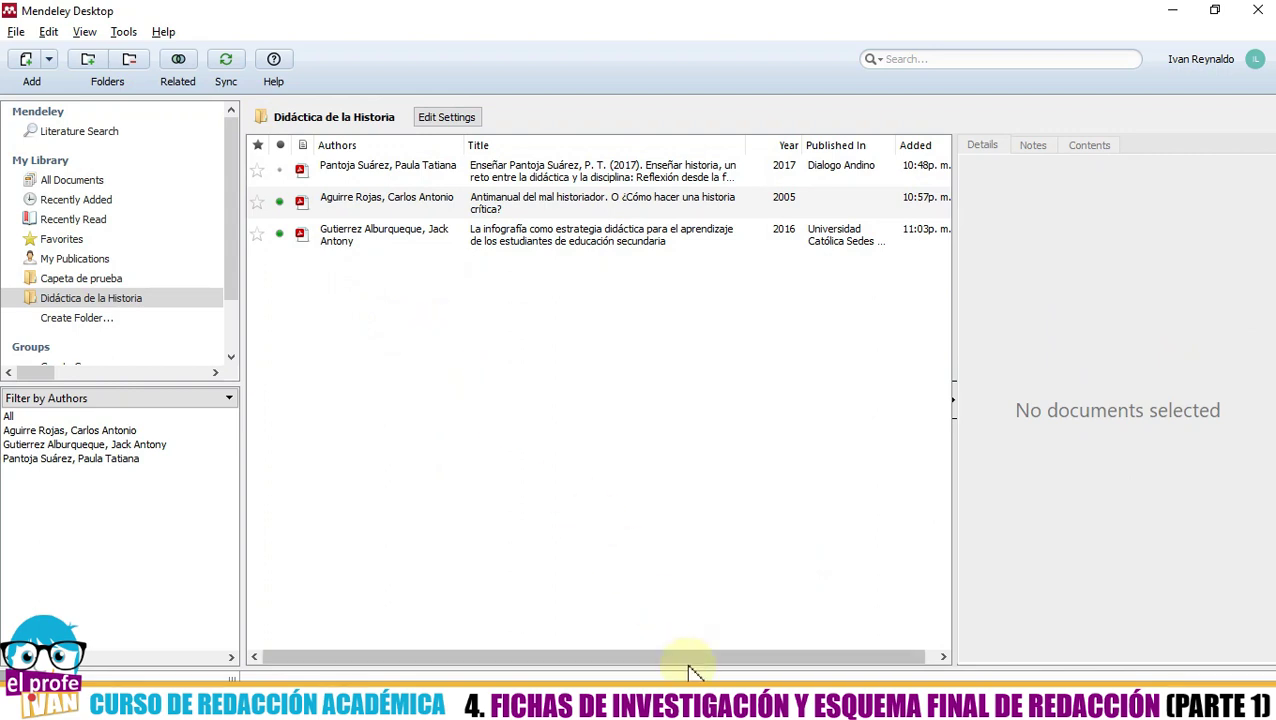
- Start a blank Word document and show the Referencias ribbon
click(593, 417)
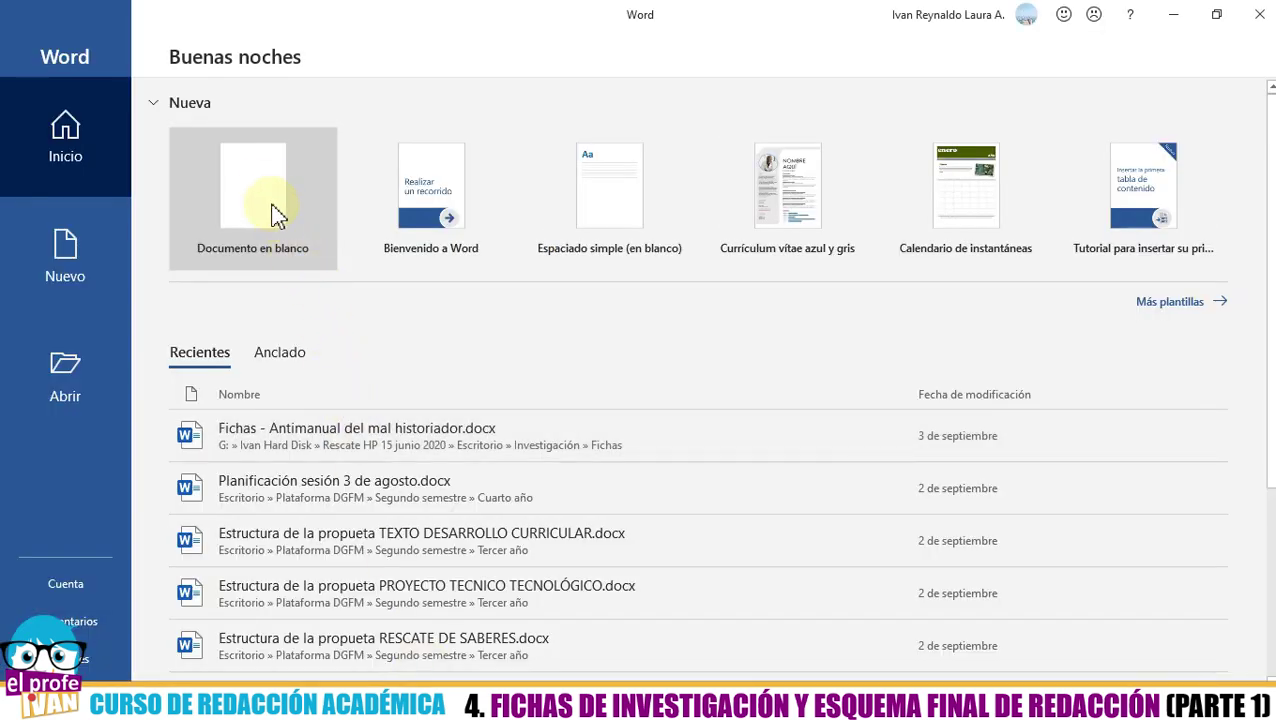
click(256, 198)
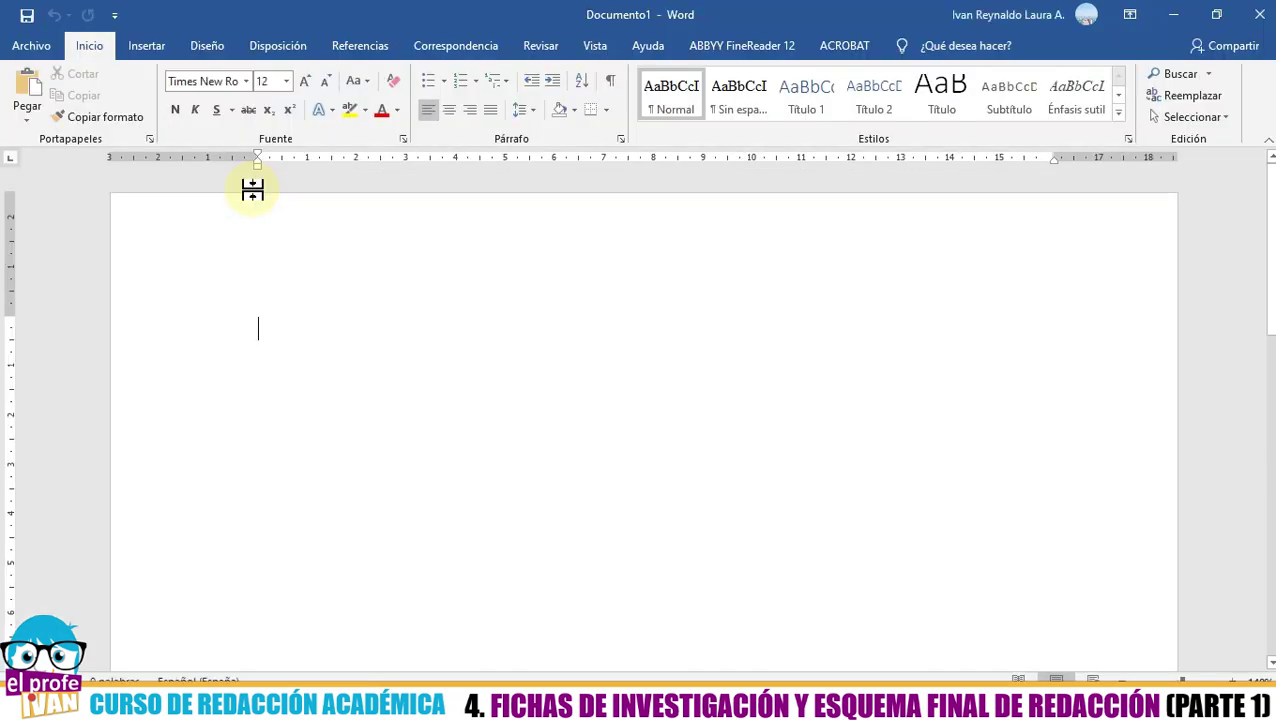
click(366, 56)
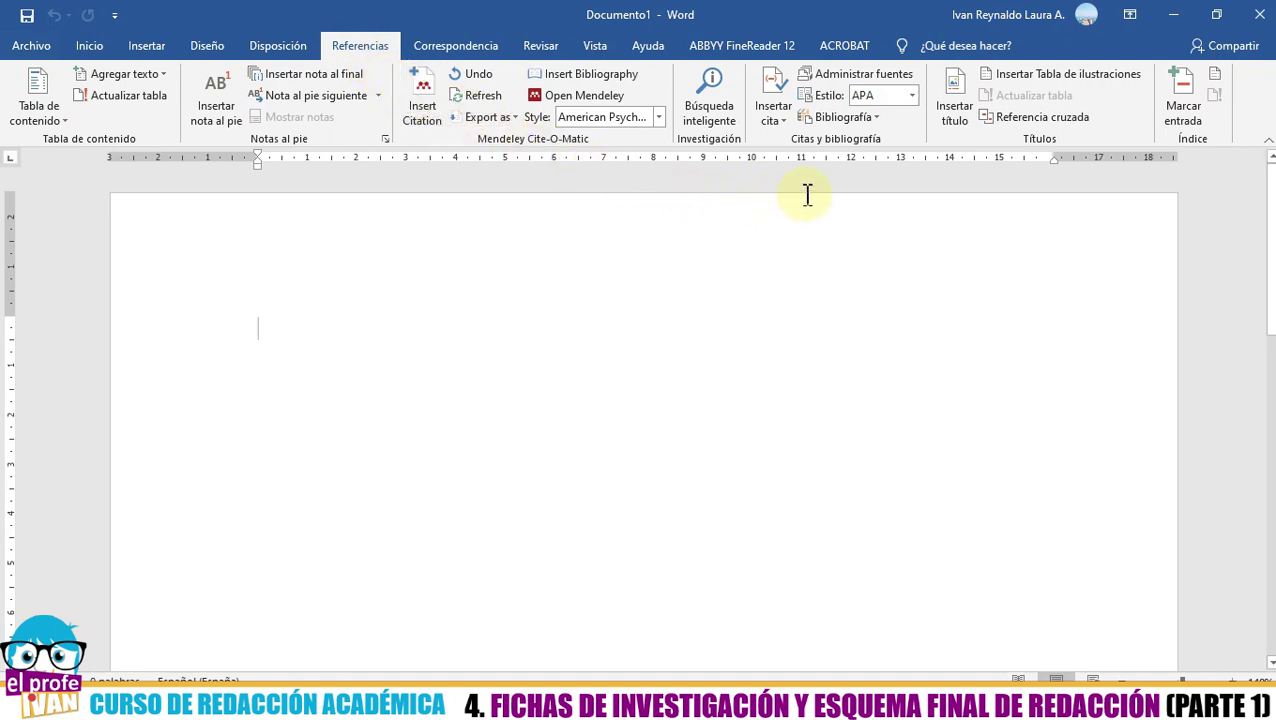
click(776, 114)
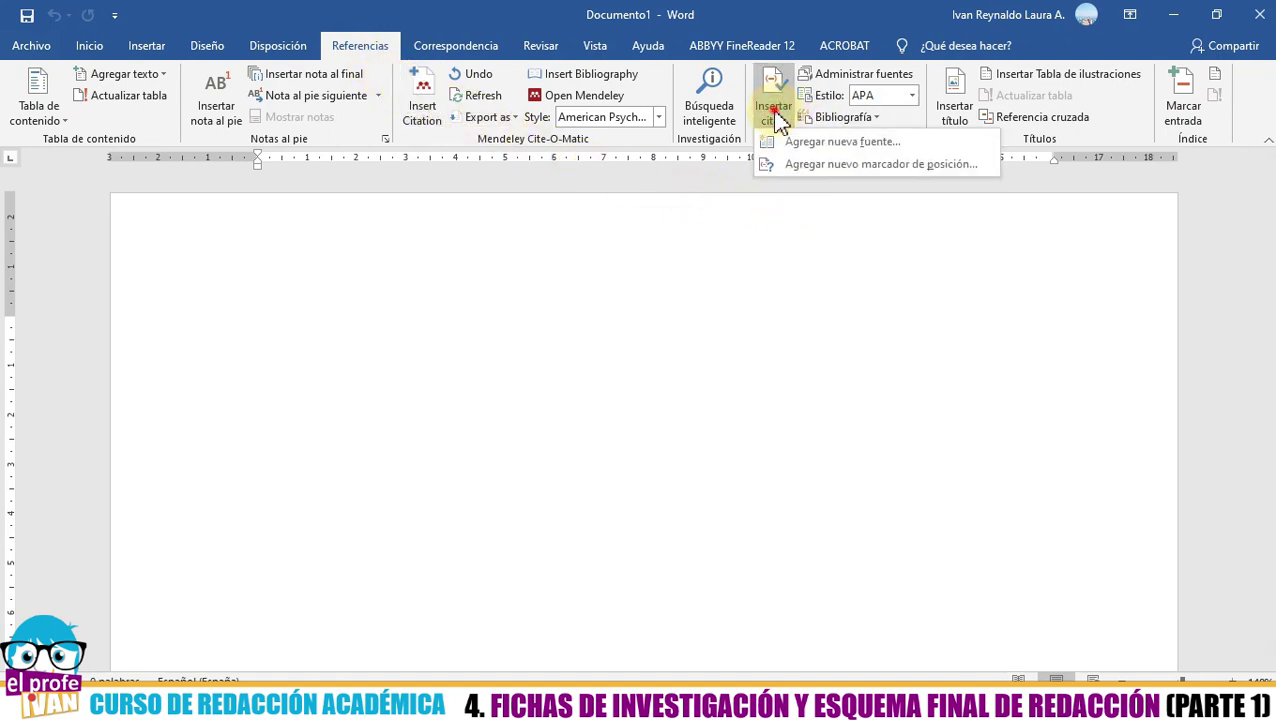
click(775, 118)
click(770, 118)
click(770, 118)
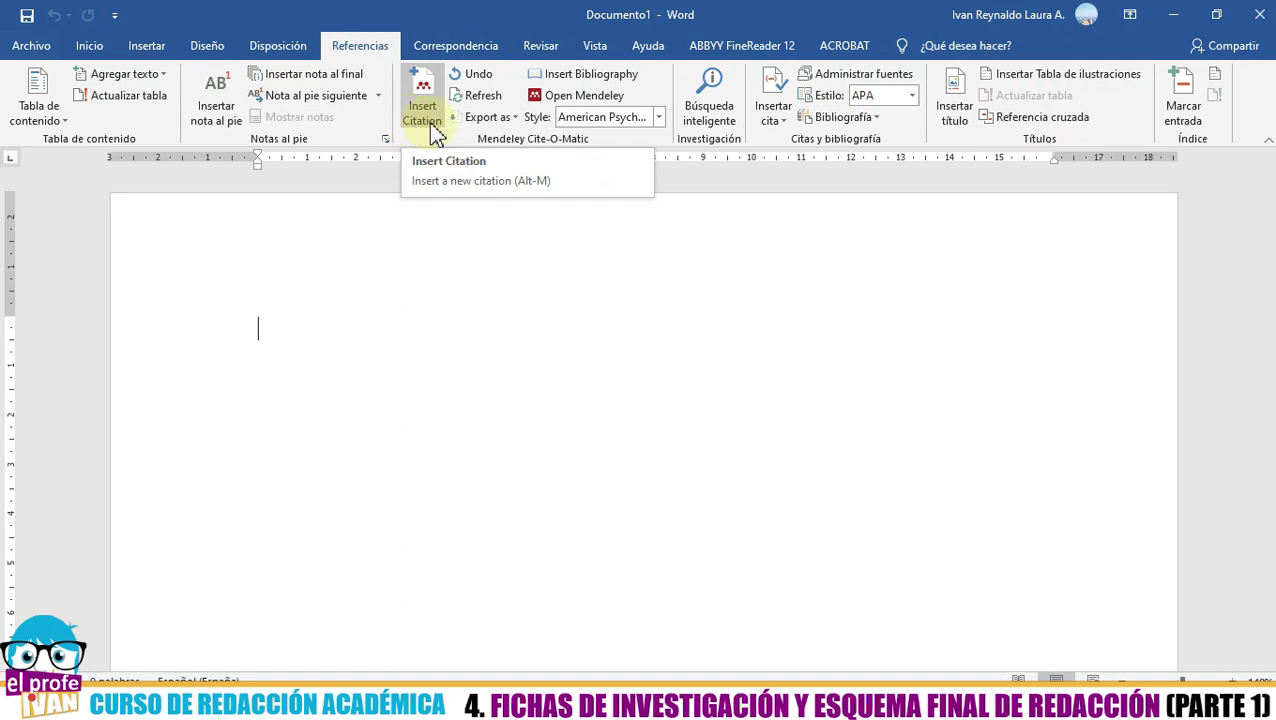
click(660, 118)
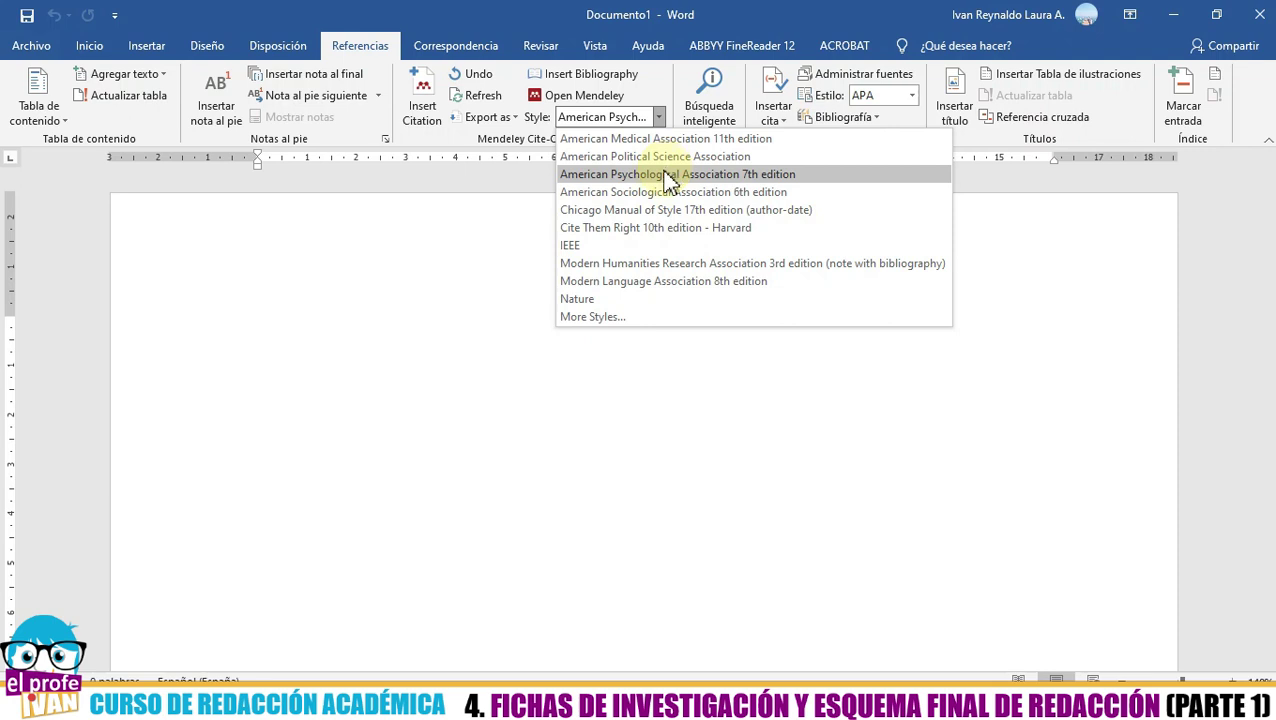
click(658, 117)
click(657, 116)
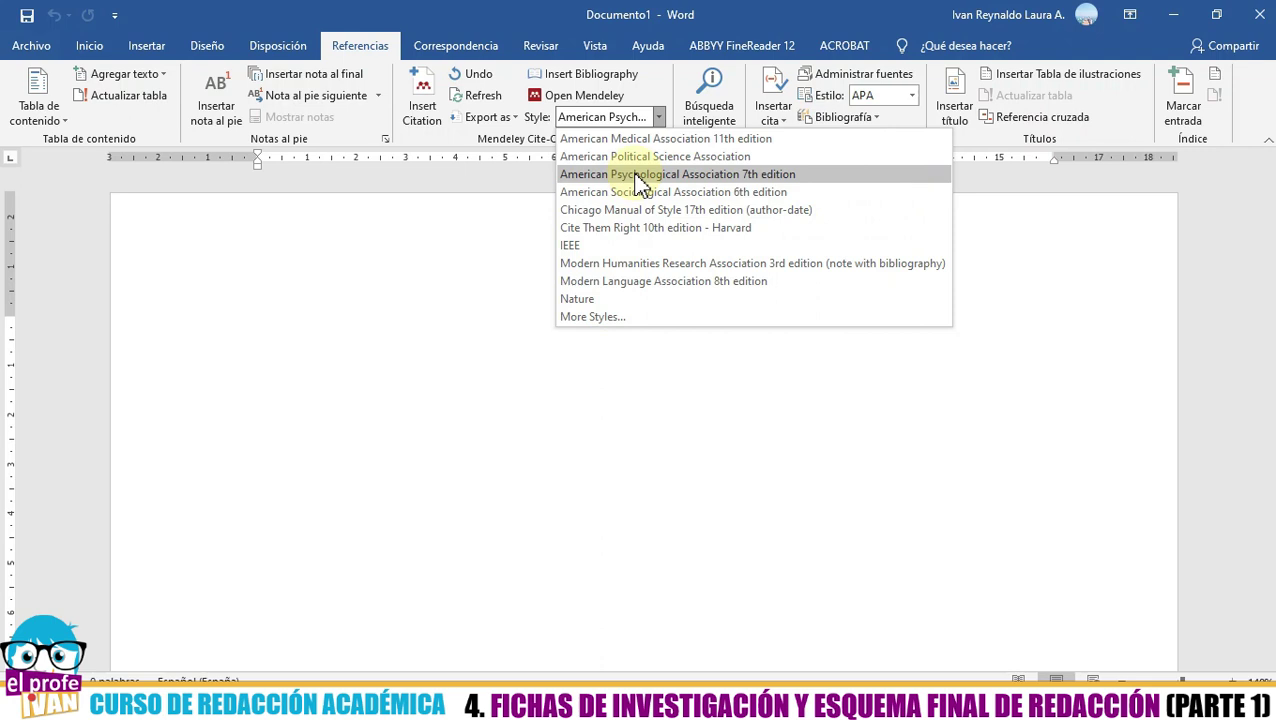
click(637, 176)
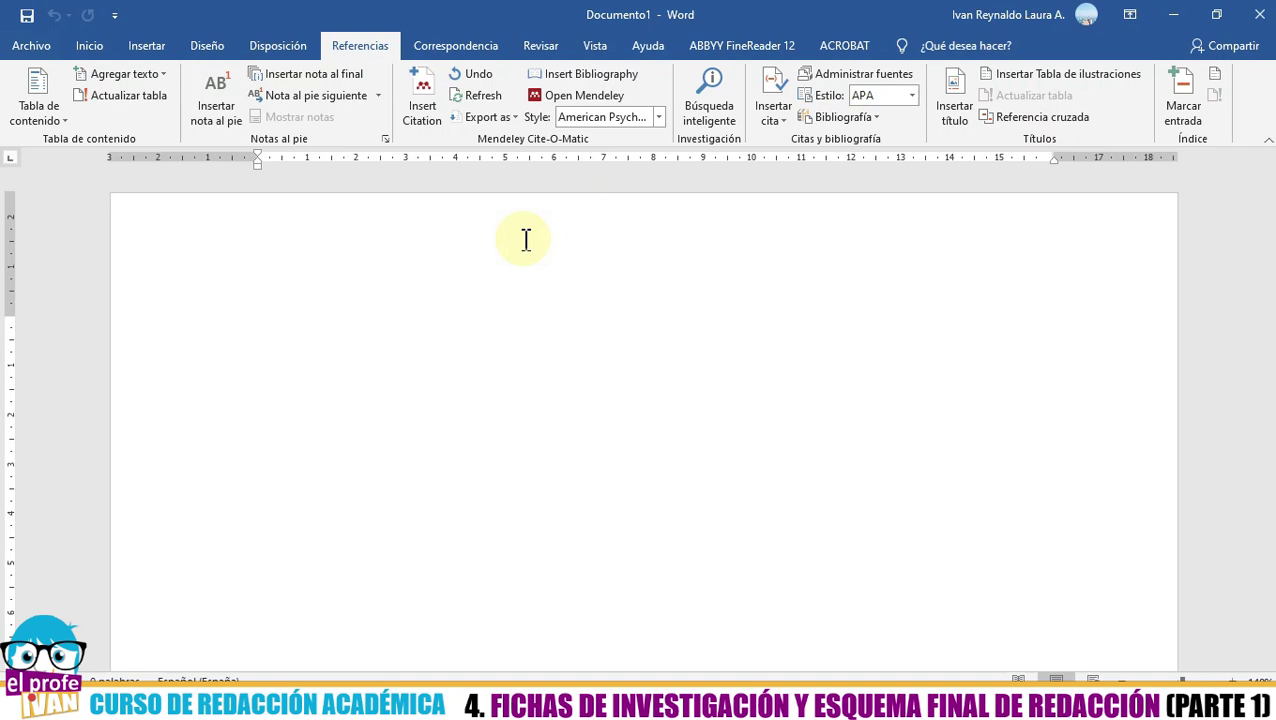
- Type 'La historia en cierto sentido puede convertirse en un arma política. Así por ejemplo “' as the opening
text(La ishi)
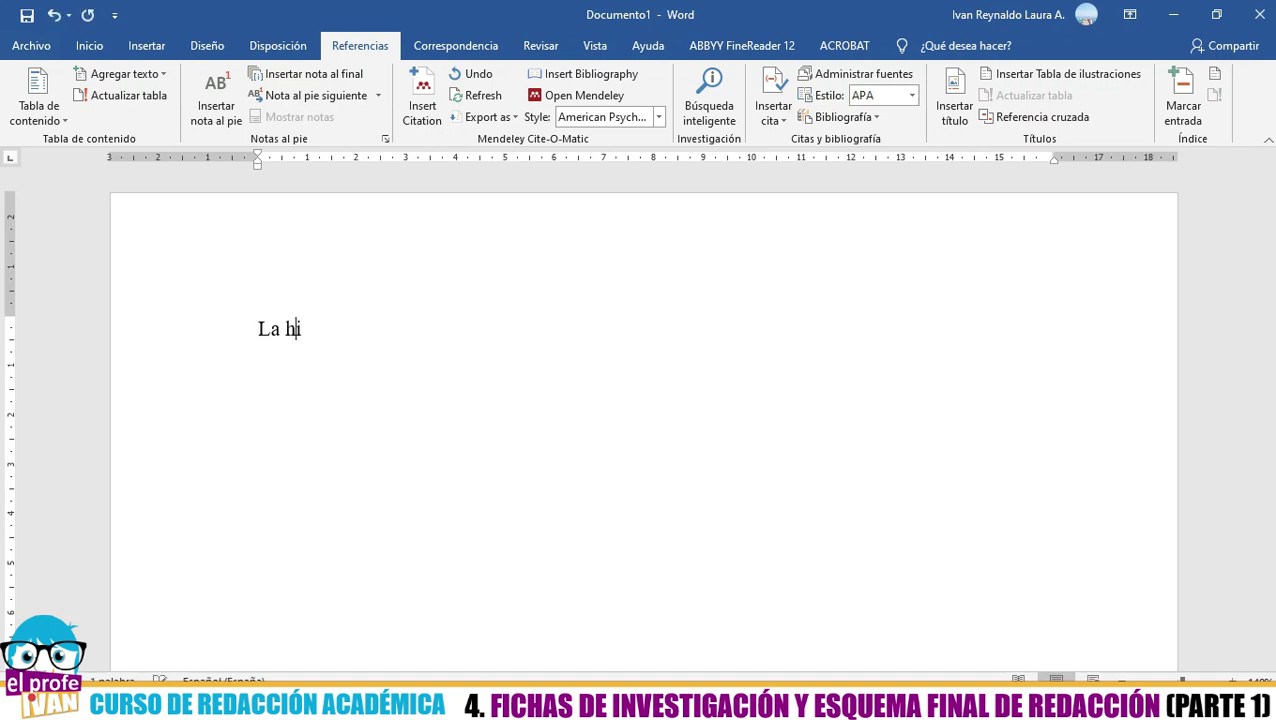
text(storia en cierto sentido puede convertirse en un arma )
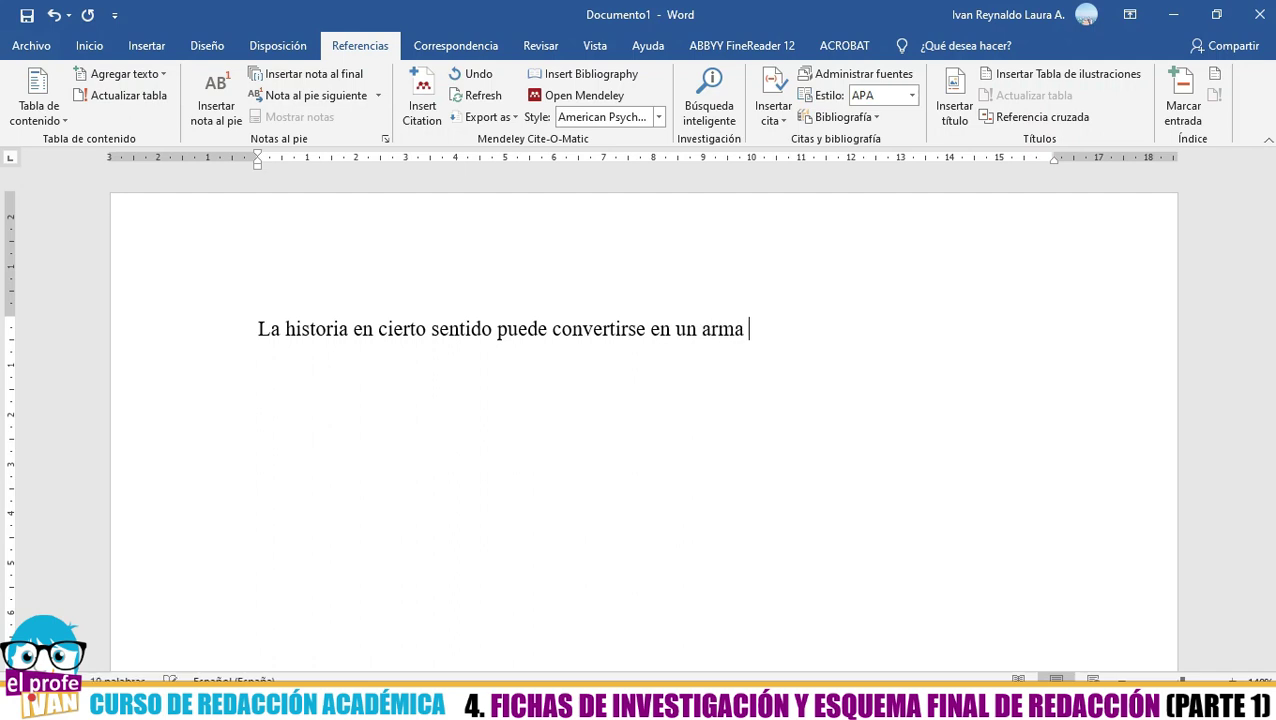
text(de)
text(tica. asi p)
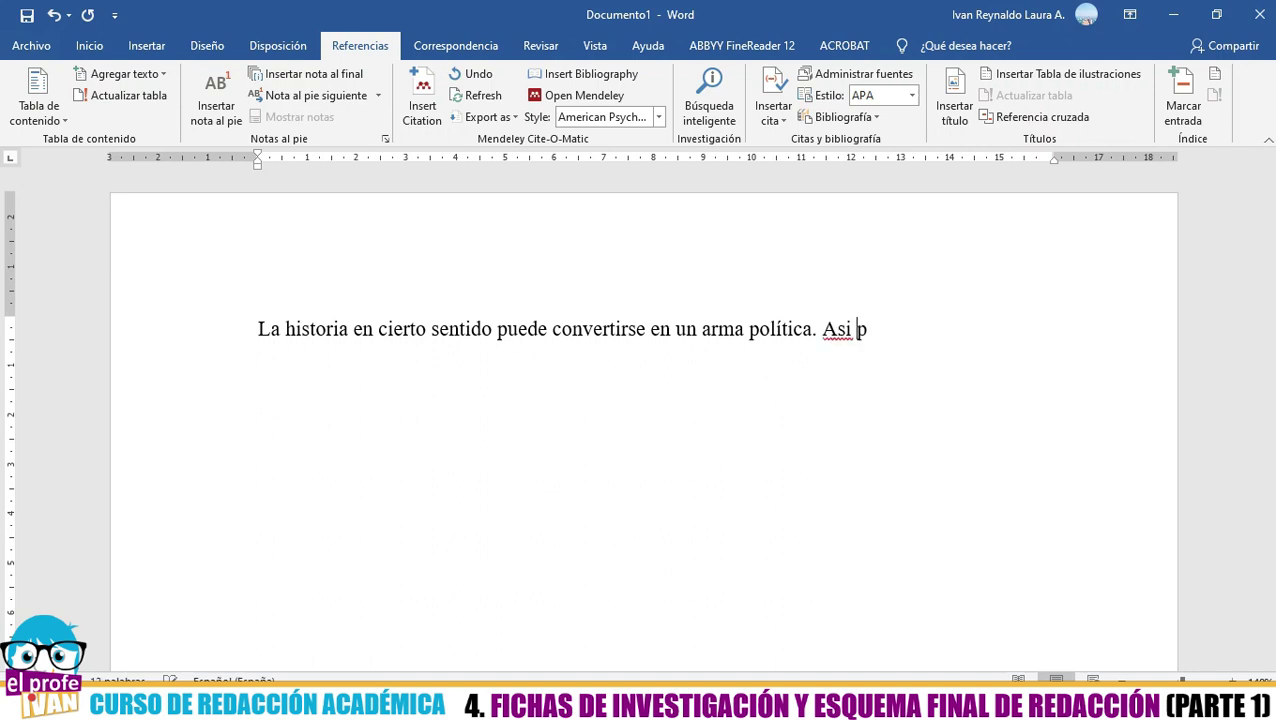
key(BackSpace)
key(BackSpace)
key(BackSpace)
text(í por ejemplo “)
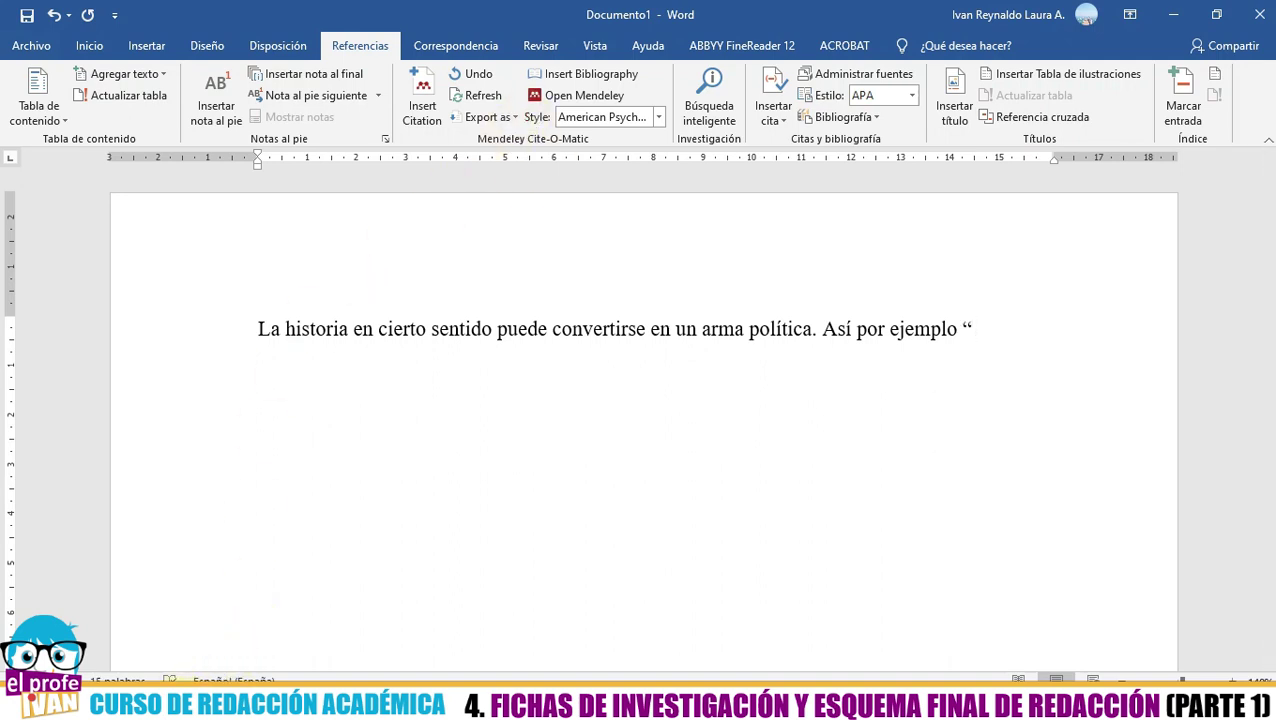
mouse_move(168, 705)
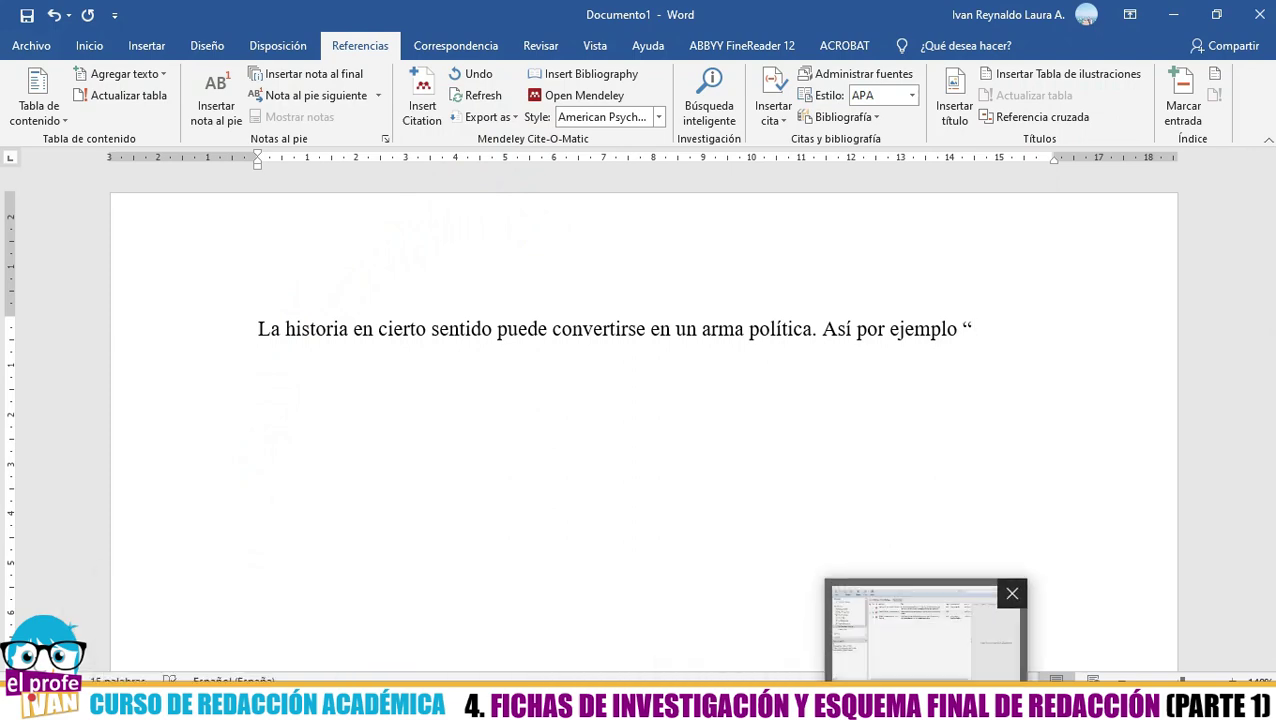
- Check the notes of the Antimanual book and infografía thesis PDFs in Mendeley
click(930, 705)
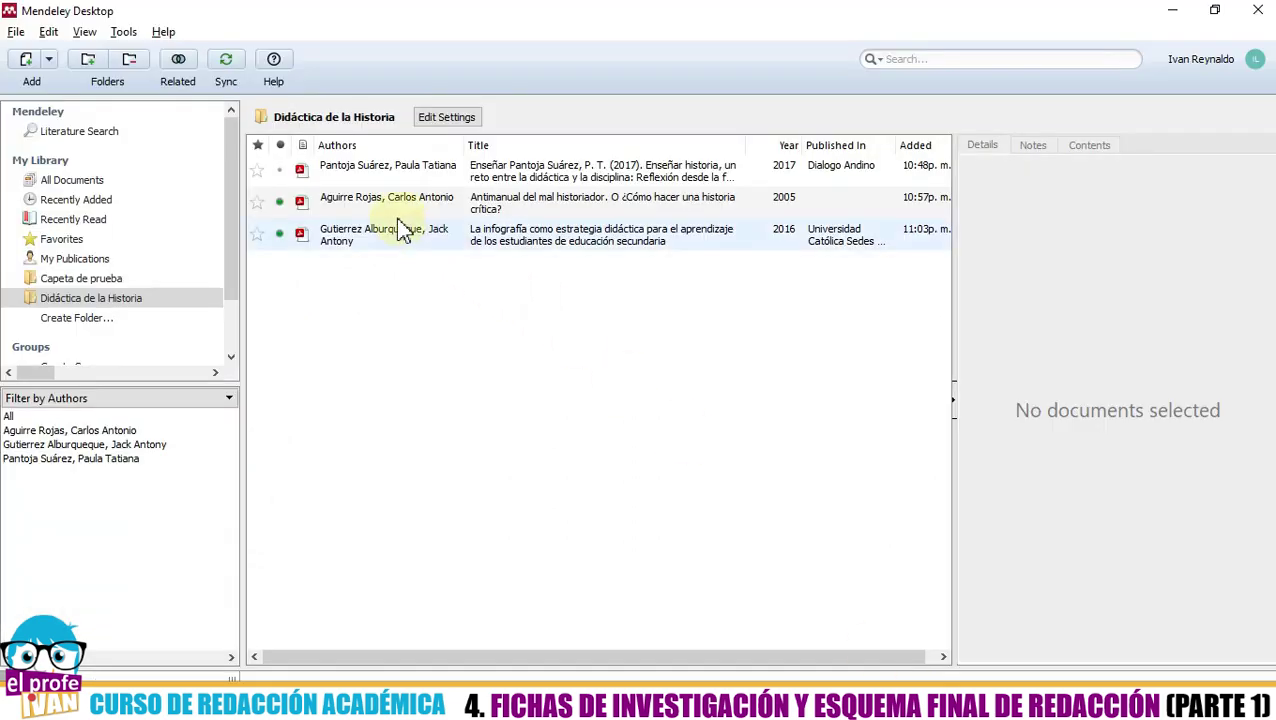
click(392, 202)
double_click(396, 205)
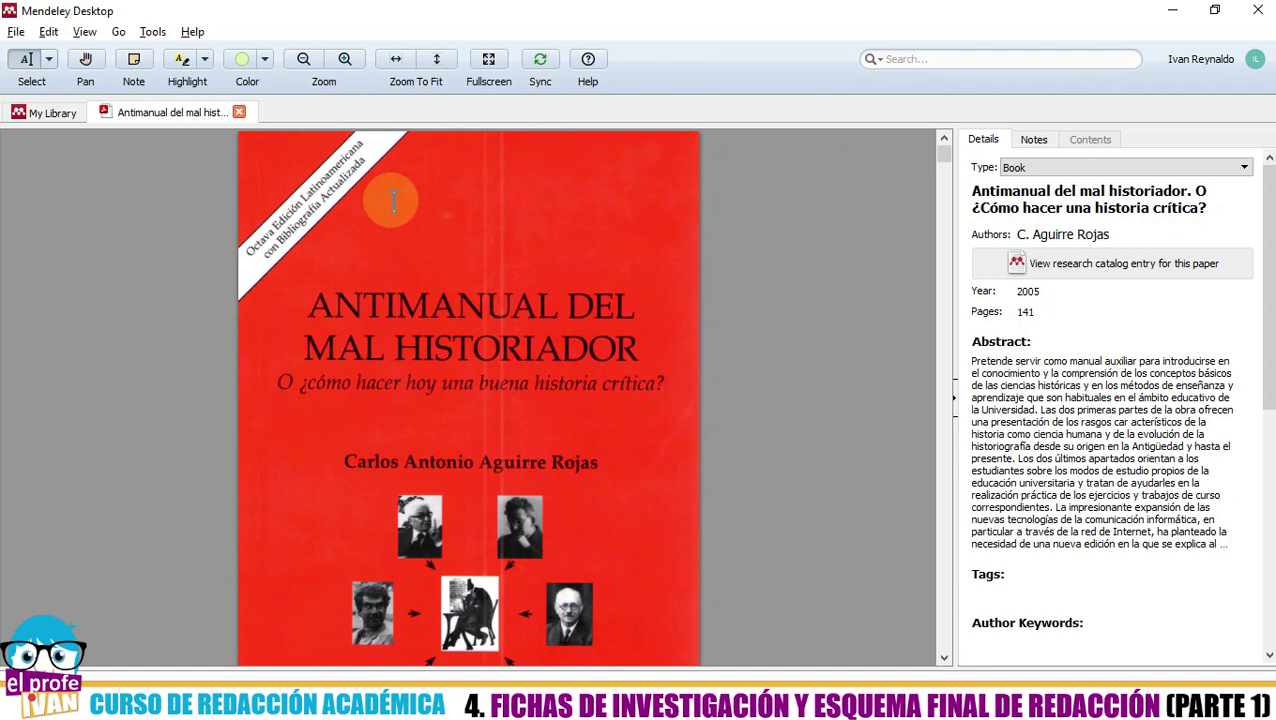
click(1040, 141)
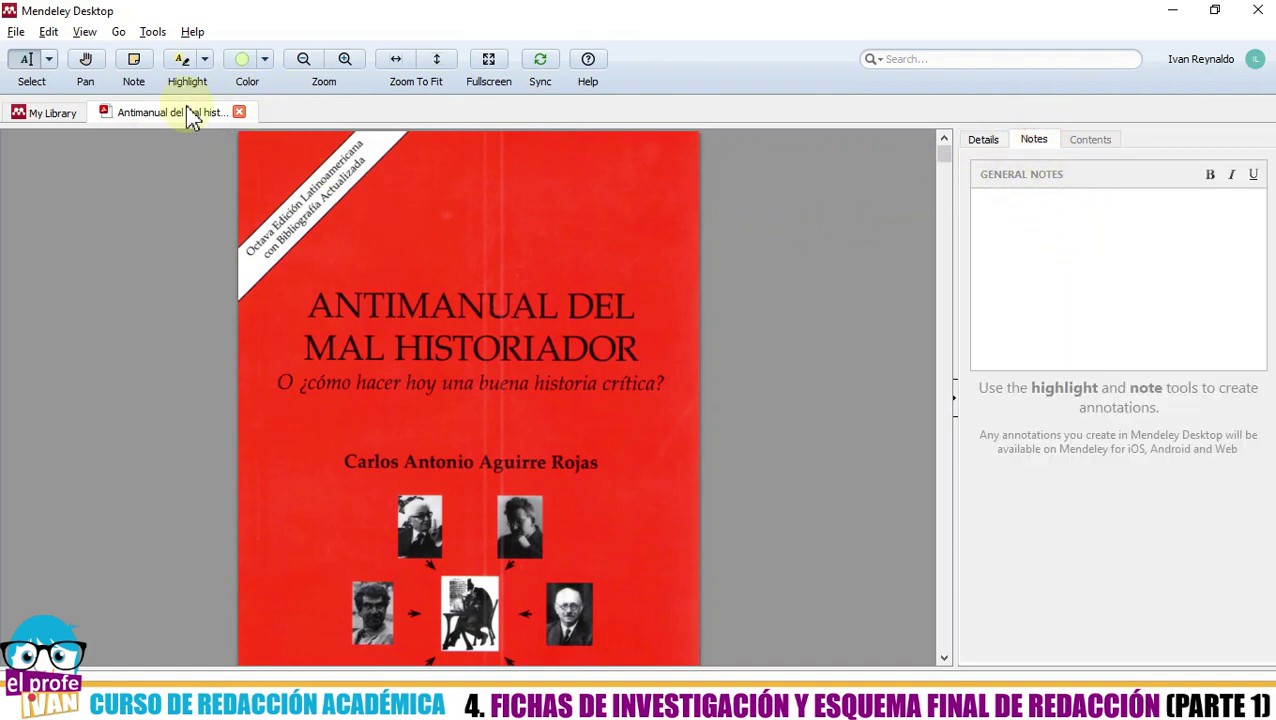
click(239, 112)
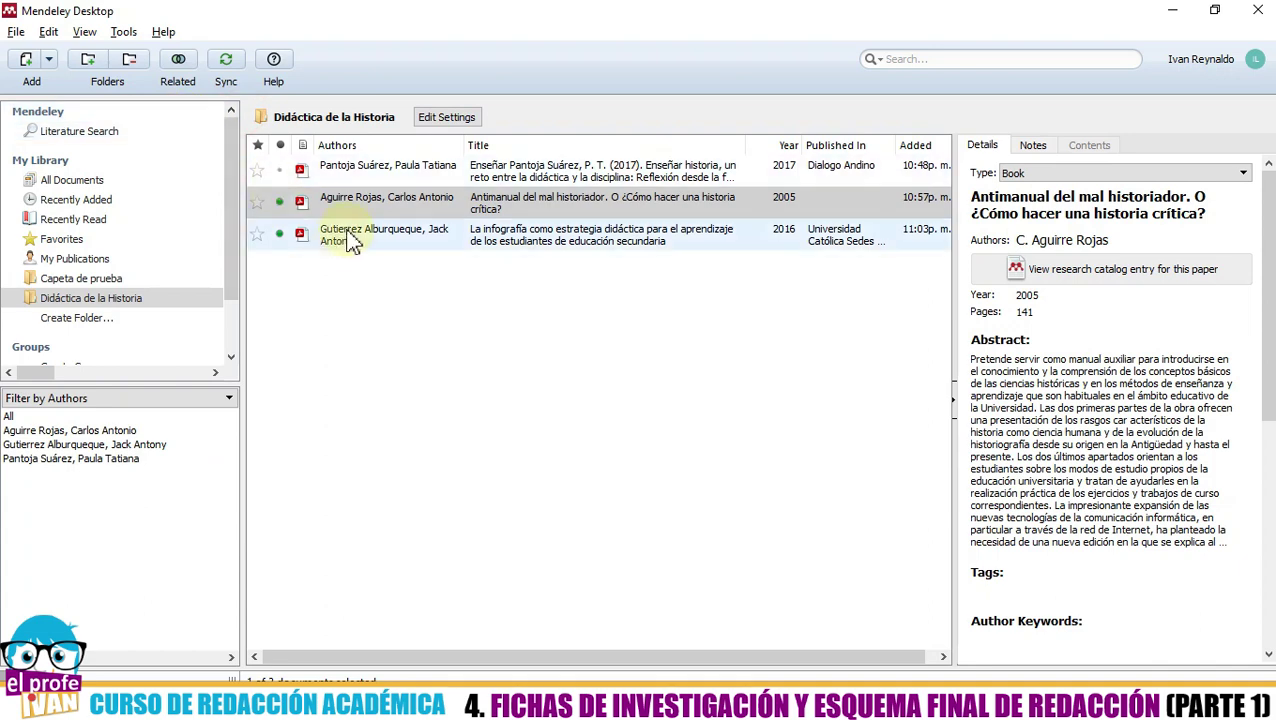
click(340, 236)
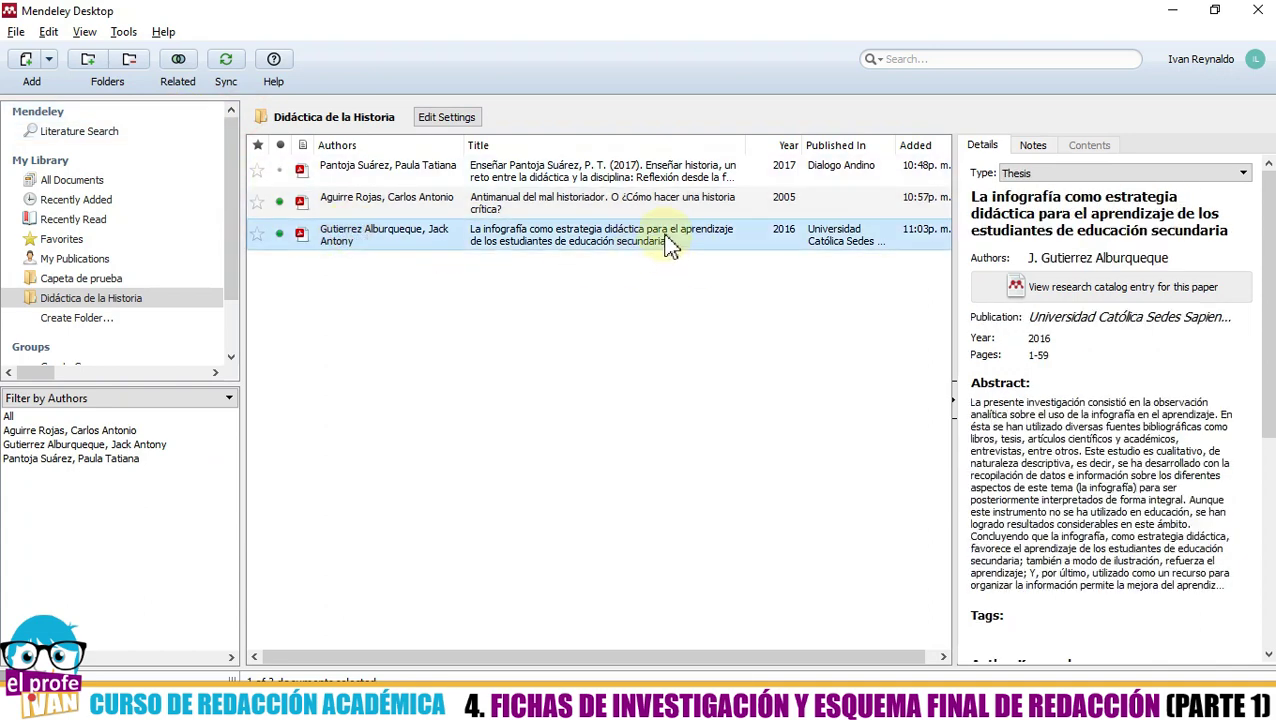
click(709, 236)
double_click(709, 236)
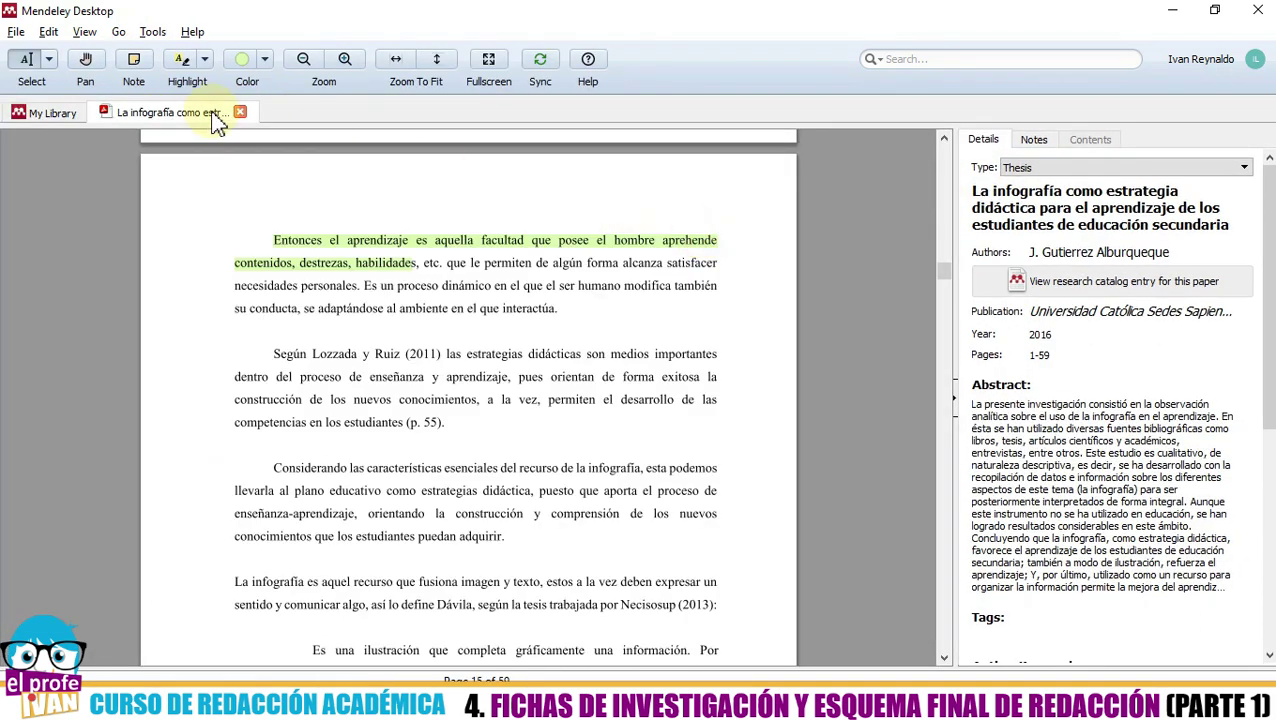
click(1035, 142)
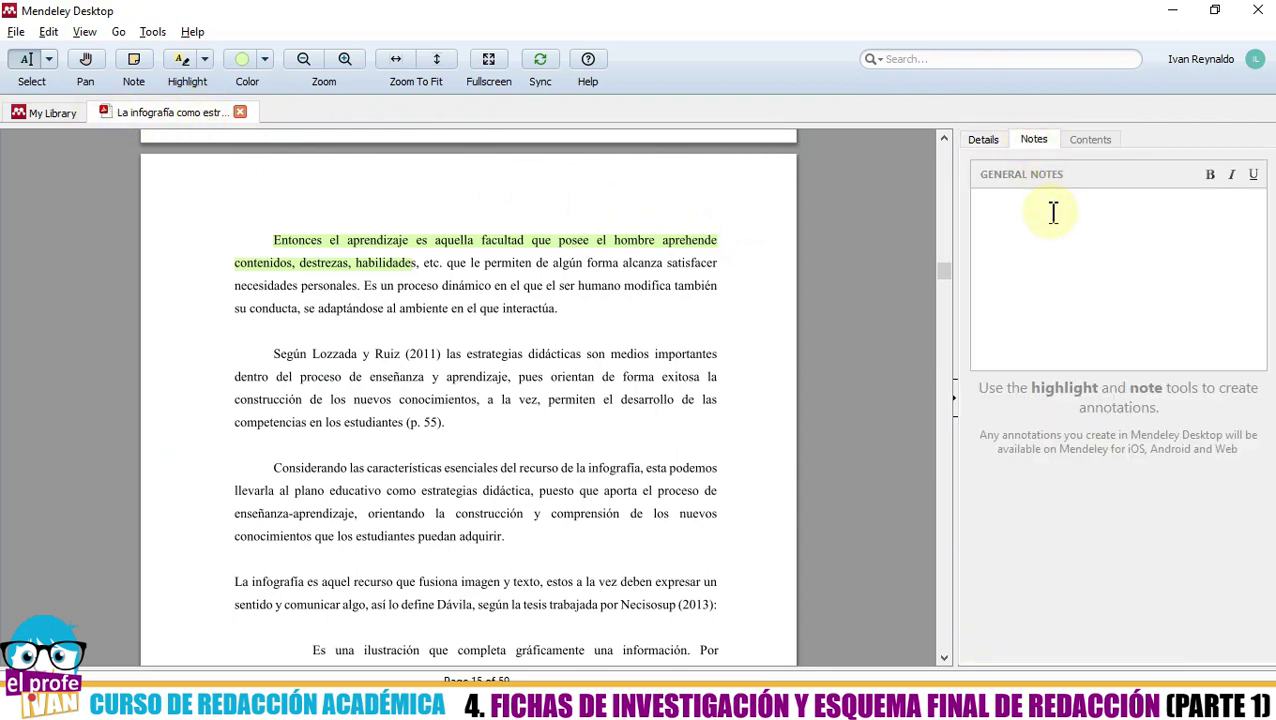
scroll(705, 320, up, 10)
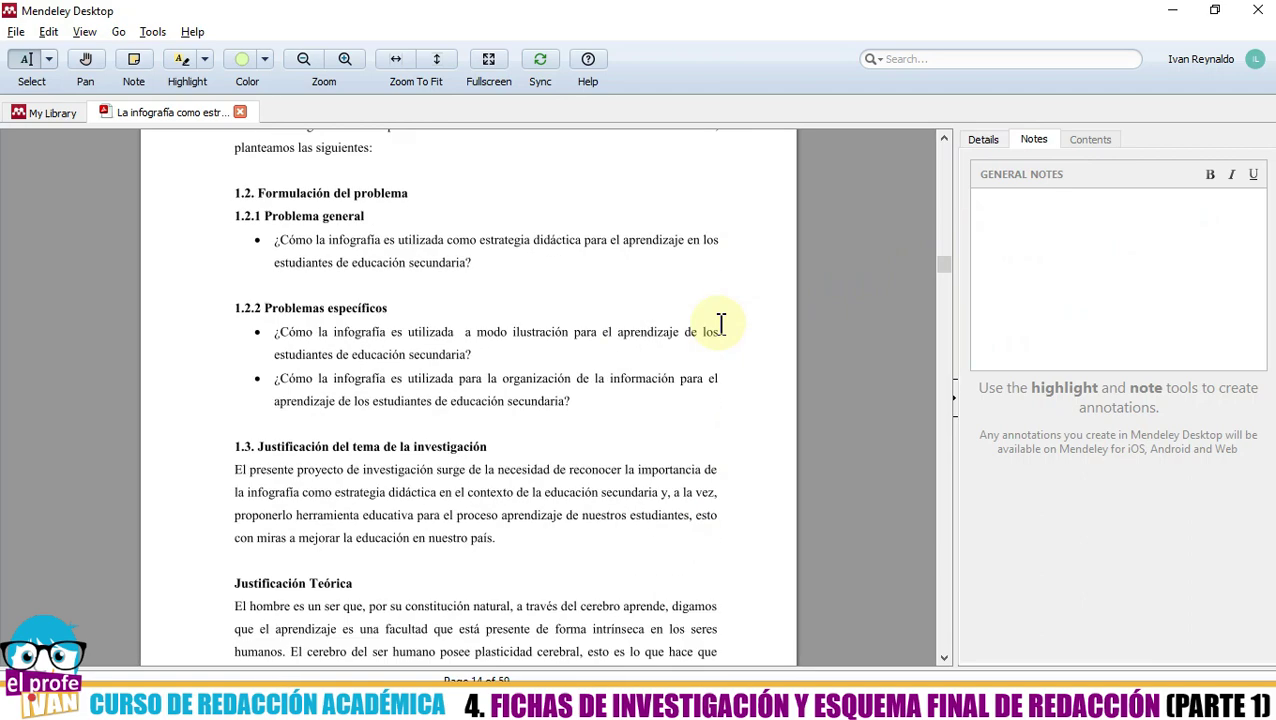
click(240, 111)
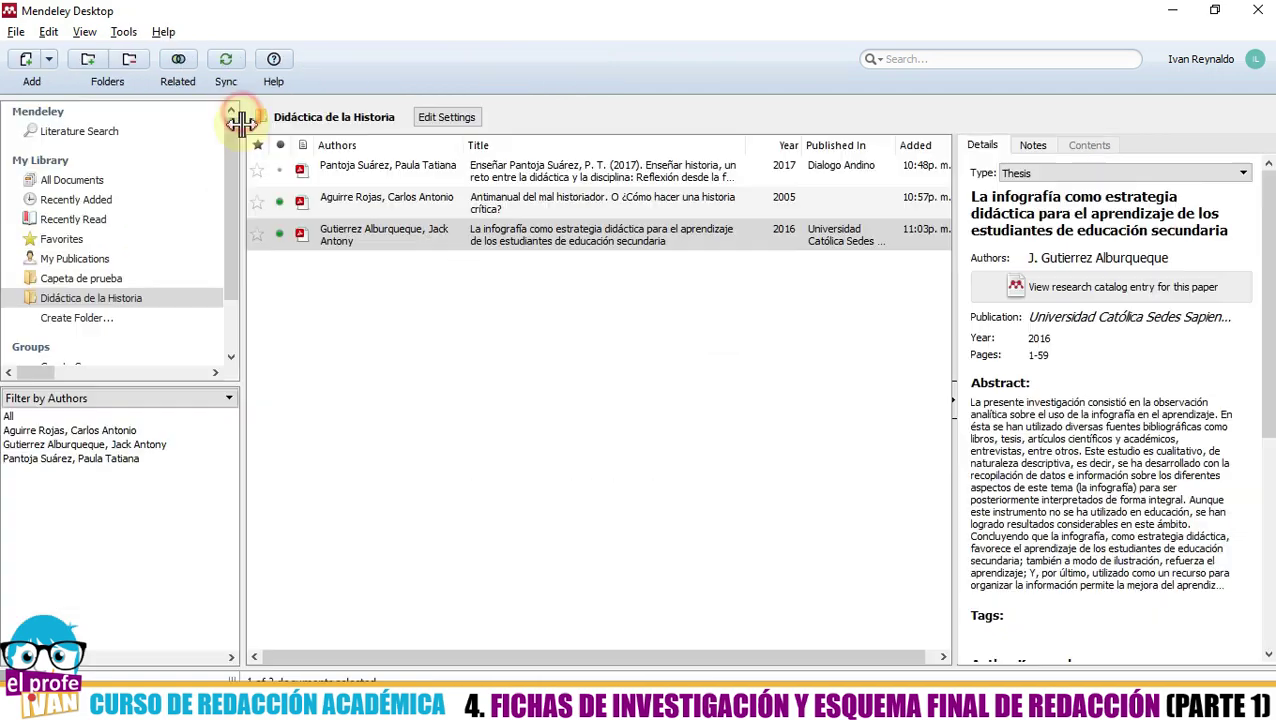
- In the Pantoja Suárez article's notes, select the 'Historia una búsqueda por las interpretaciones' quote with page 60
double_click(373, 172)
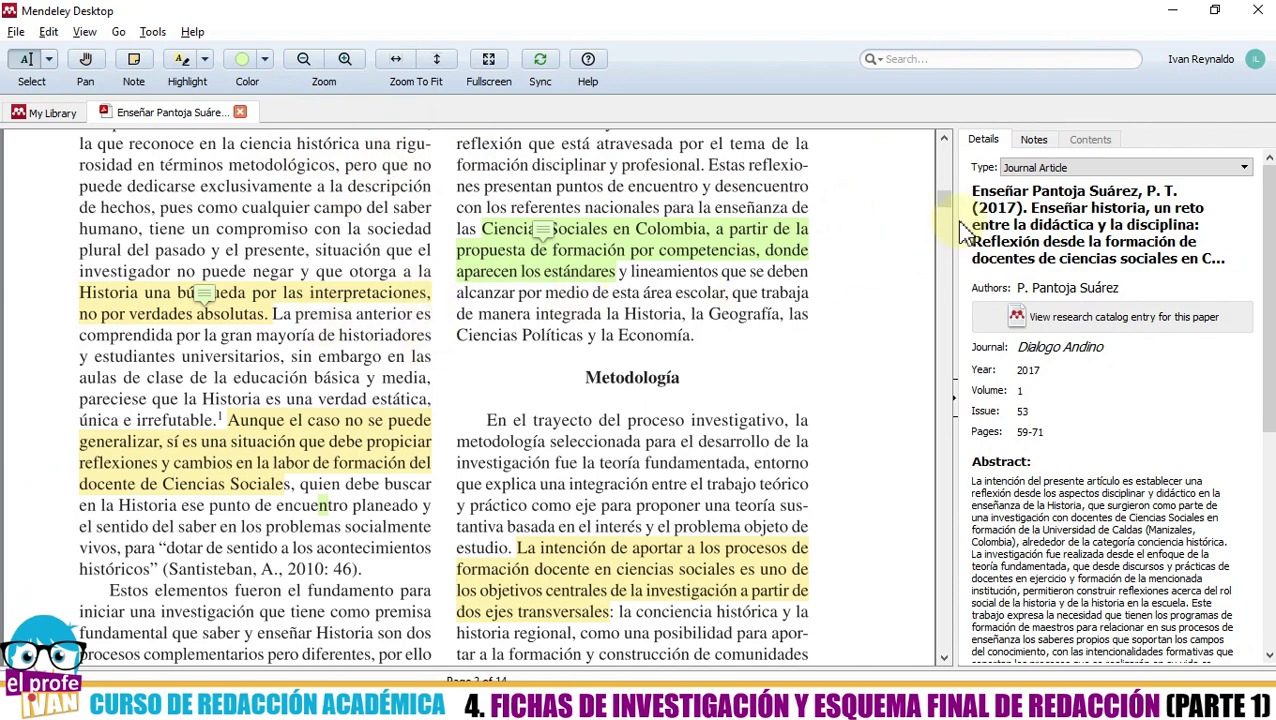
click(1034, 139)
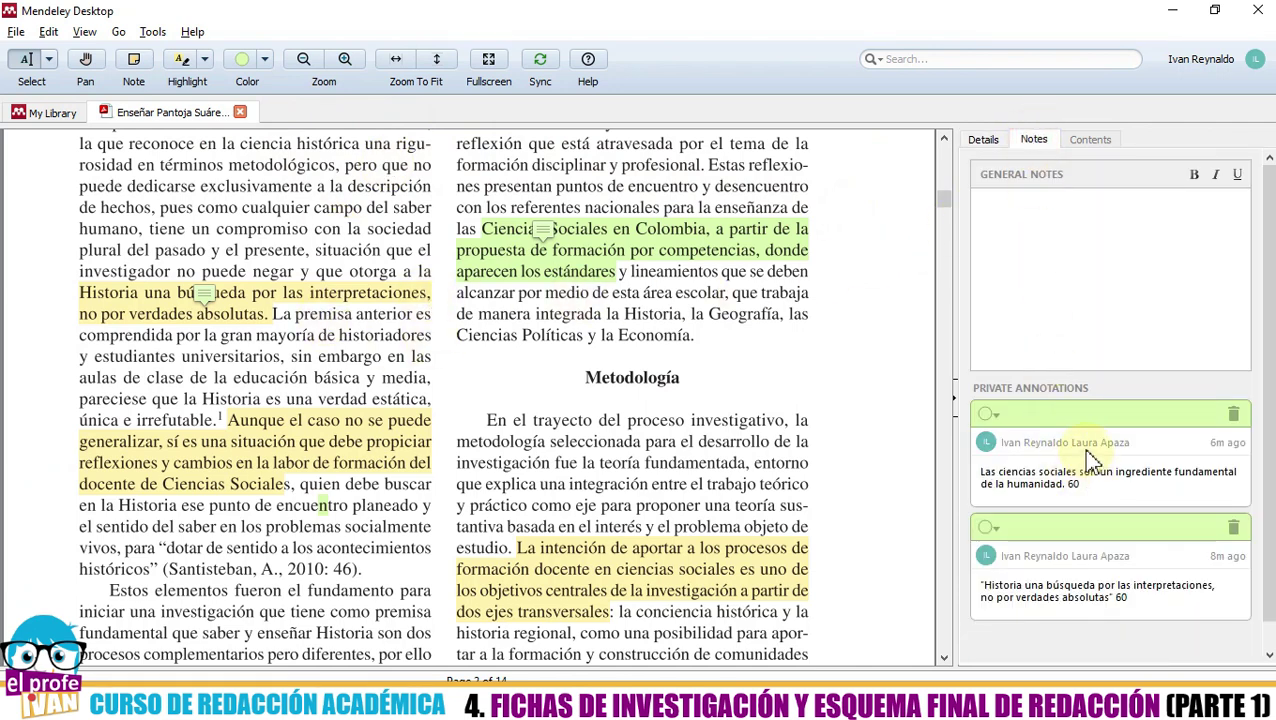
drag(1138, 598, 1121, 600)
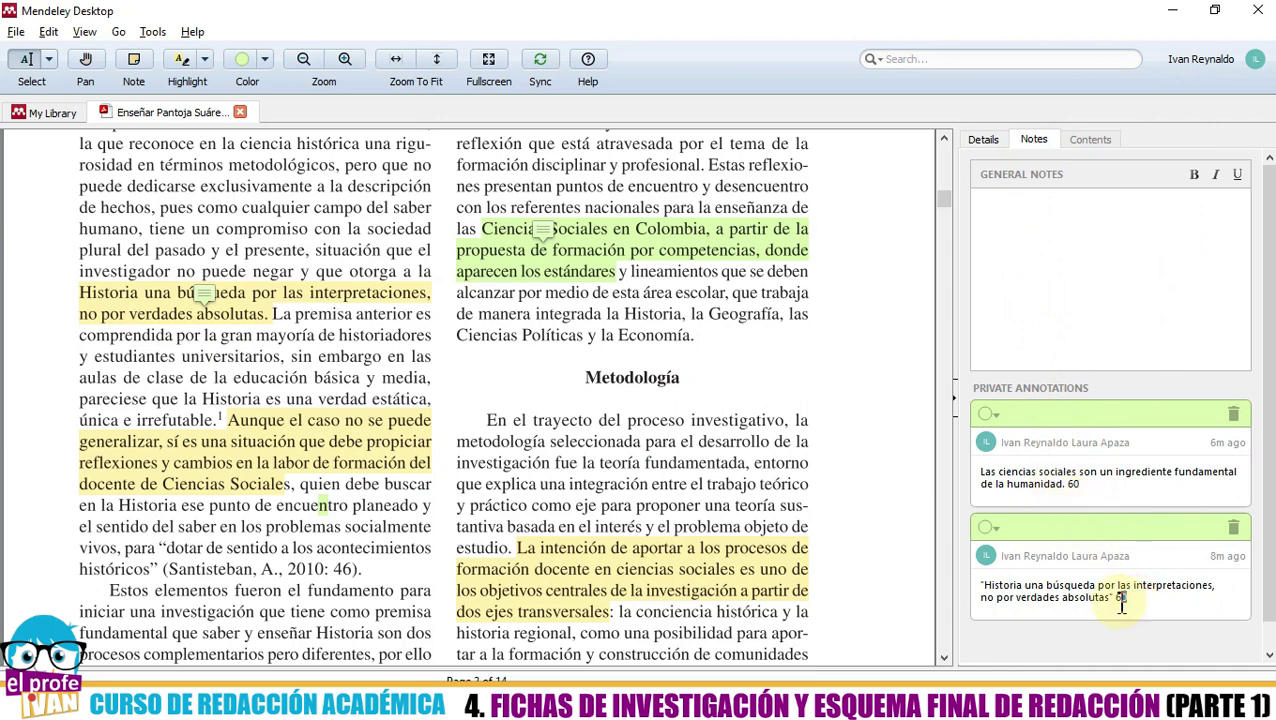
triple_click(1062, 590)
drag(1128, 598, 978, 586)
key(ctrl+c)
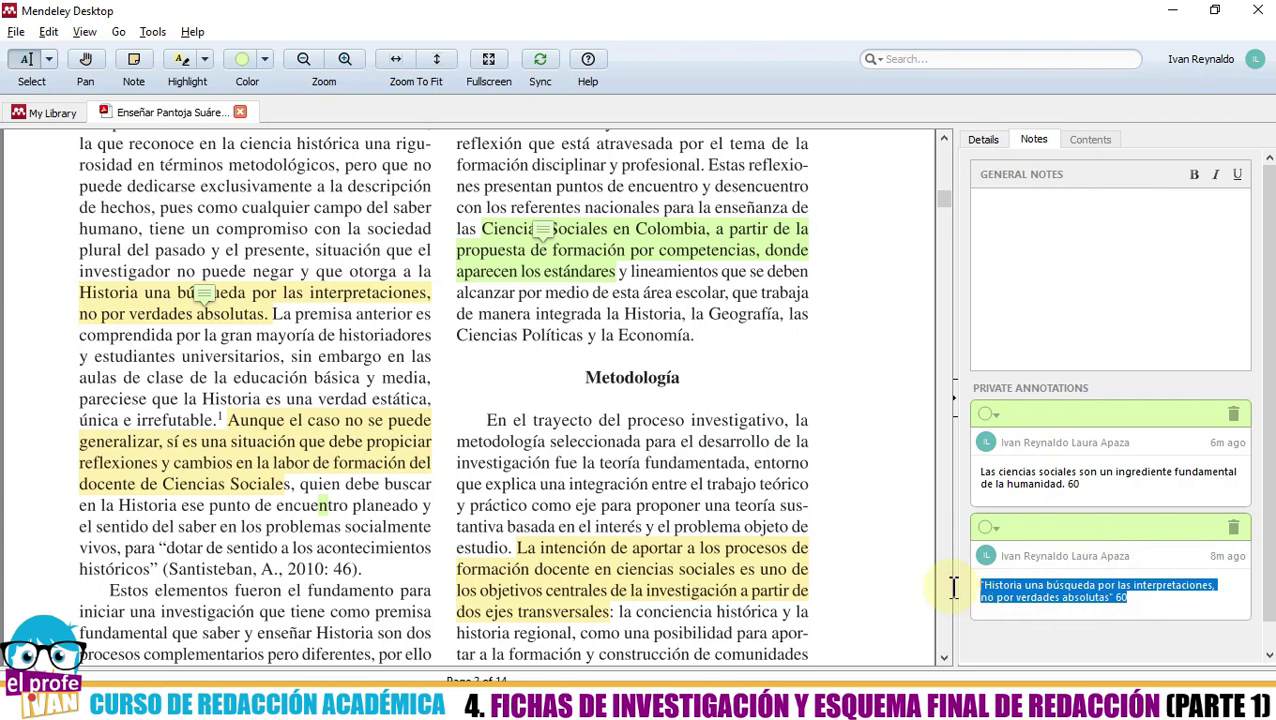
- Paste the 'Historia una búsqueda por las interpretaciones…' 60 quote after 'Así por ejemplo' on one line
key(alt+Tab)
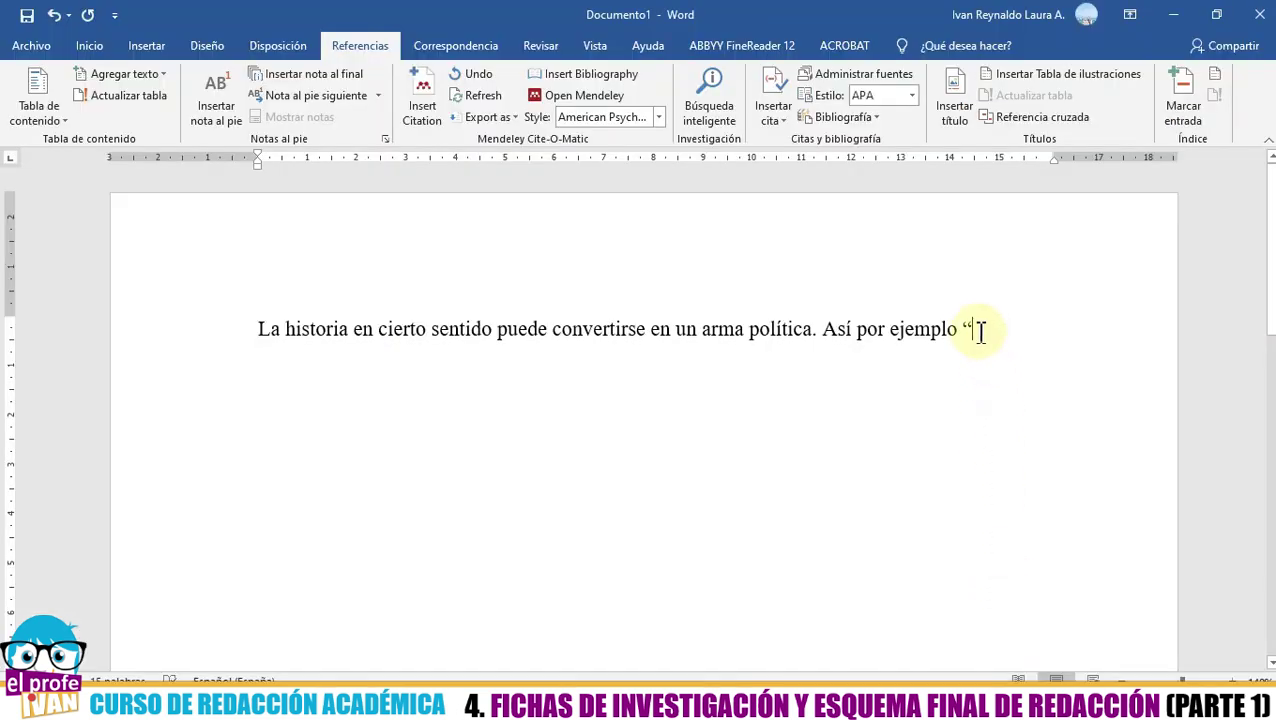
key(ctrl+v)
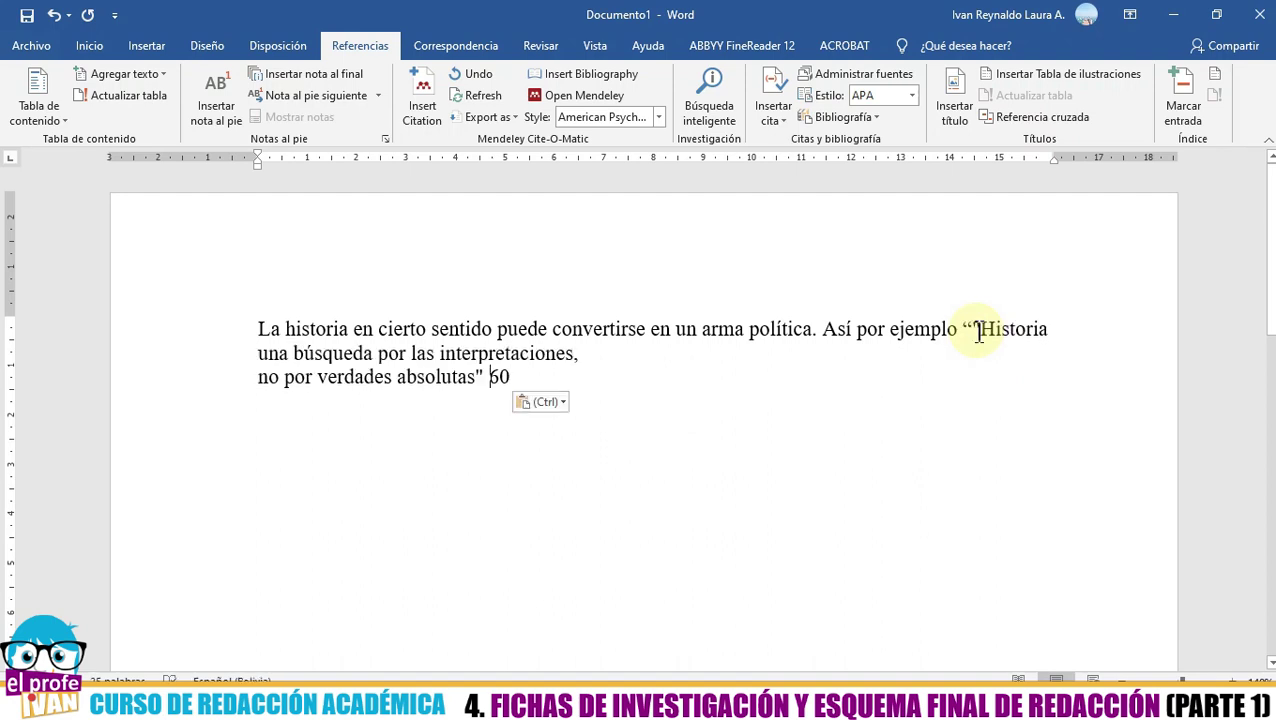
key(Left)
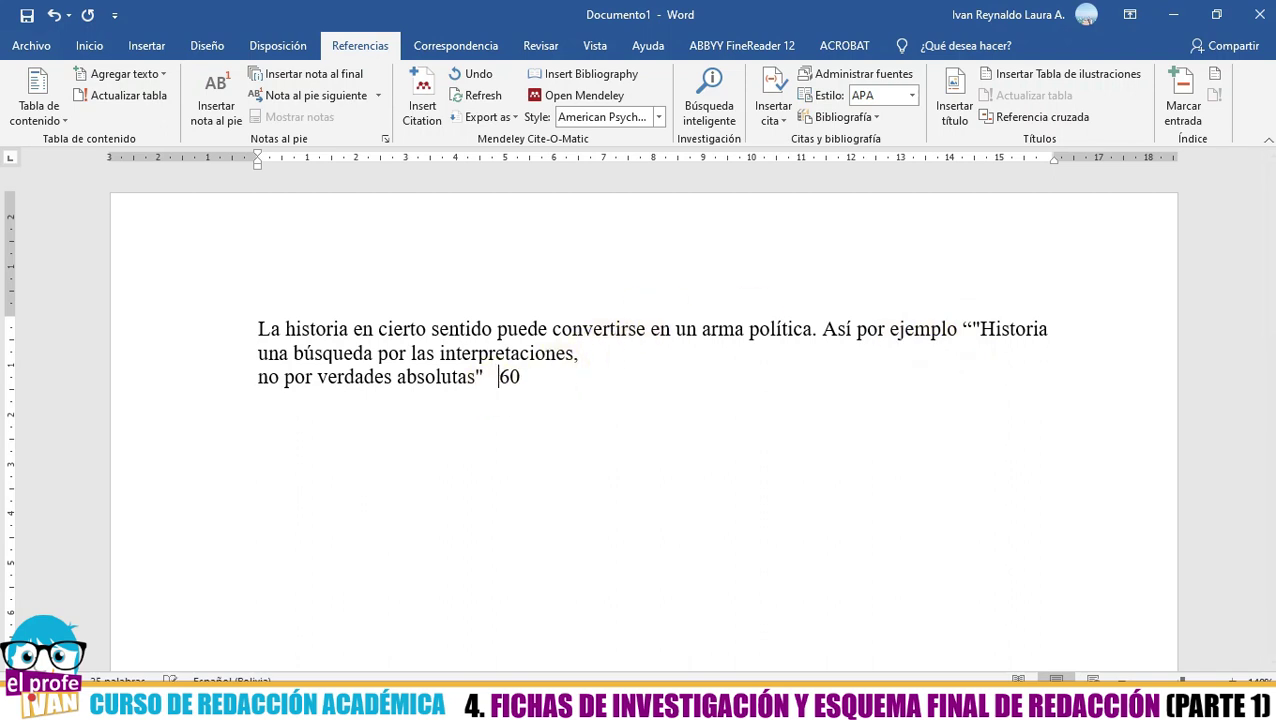
click(257, 378)
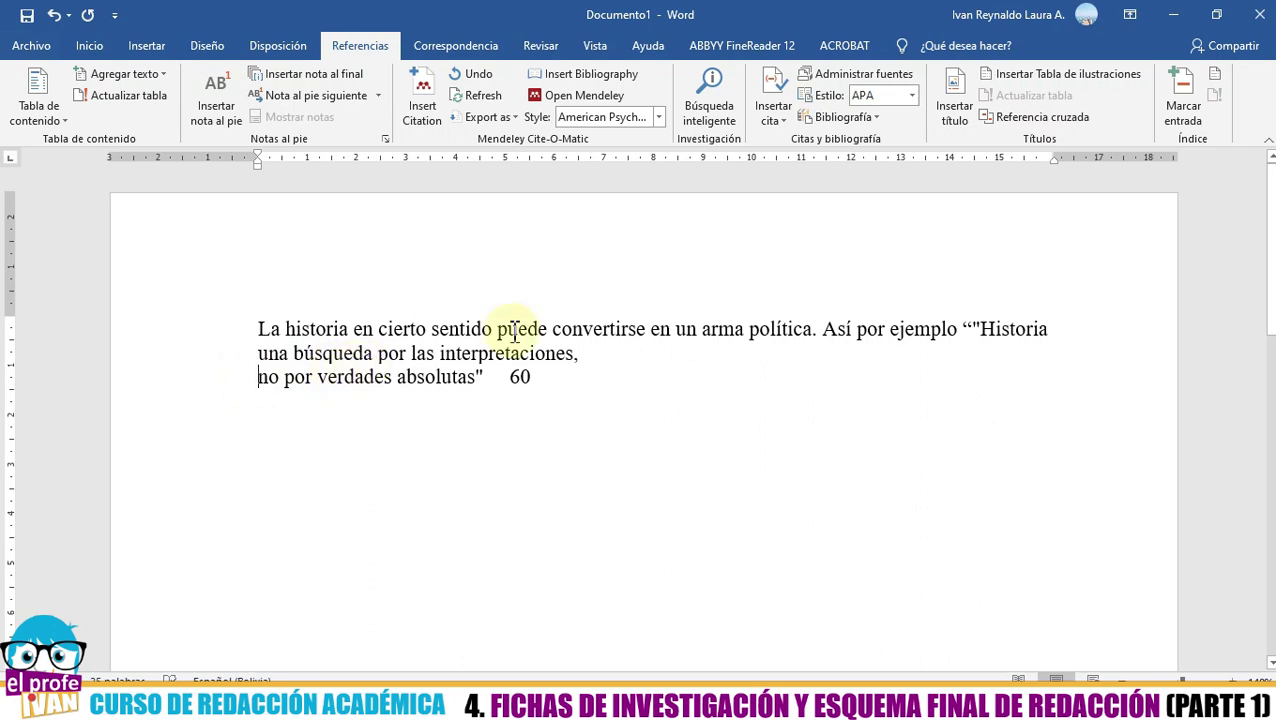
key(BackSpace)
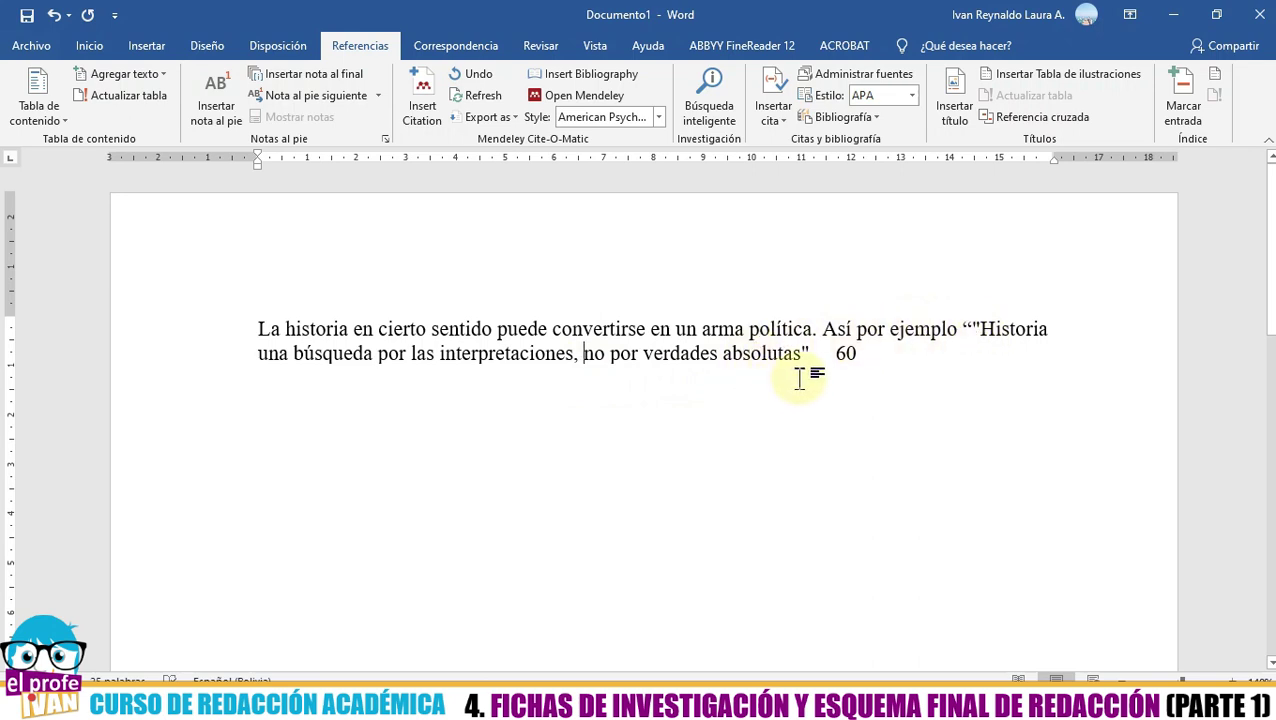
click(807, 358)
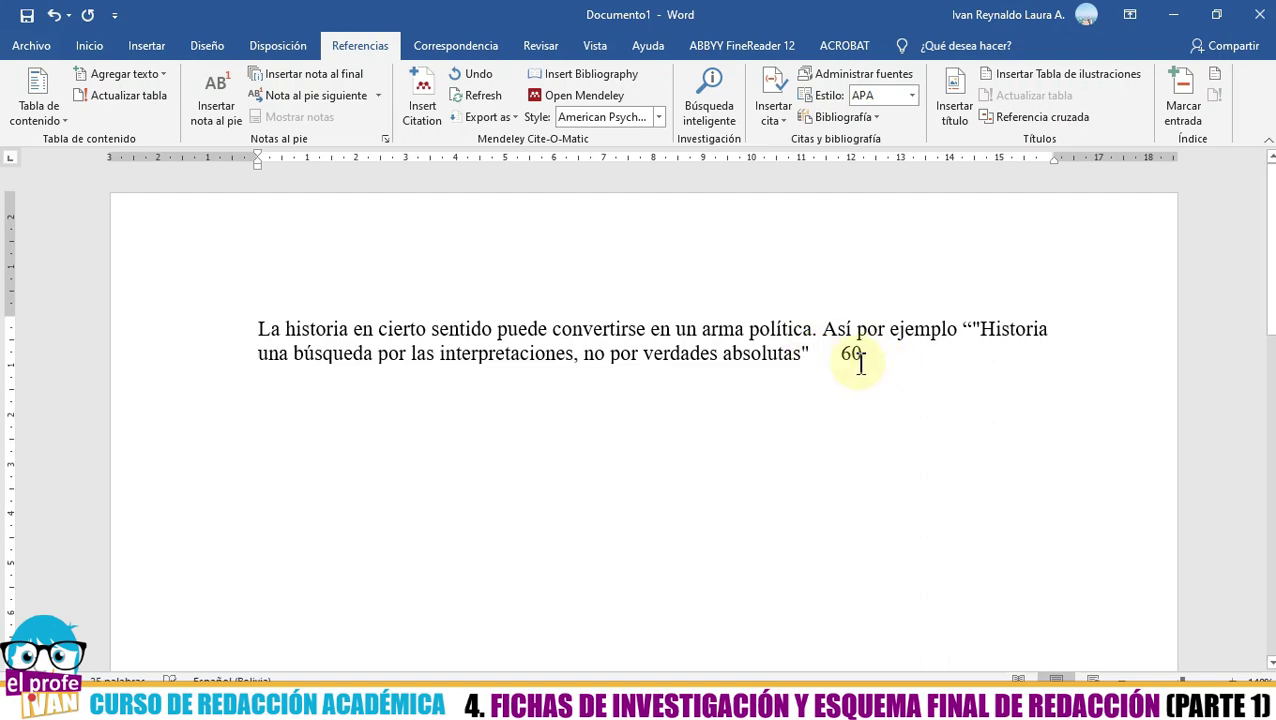
key(alt+Tab)
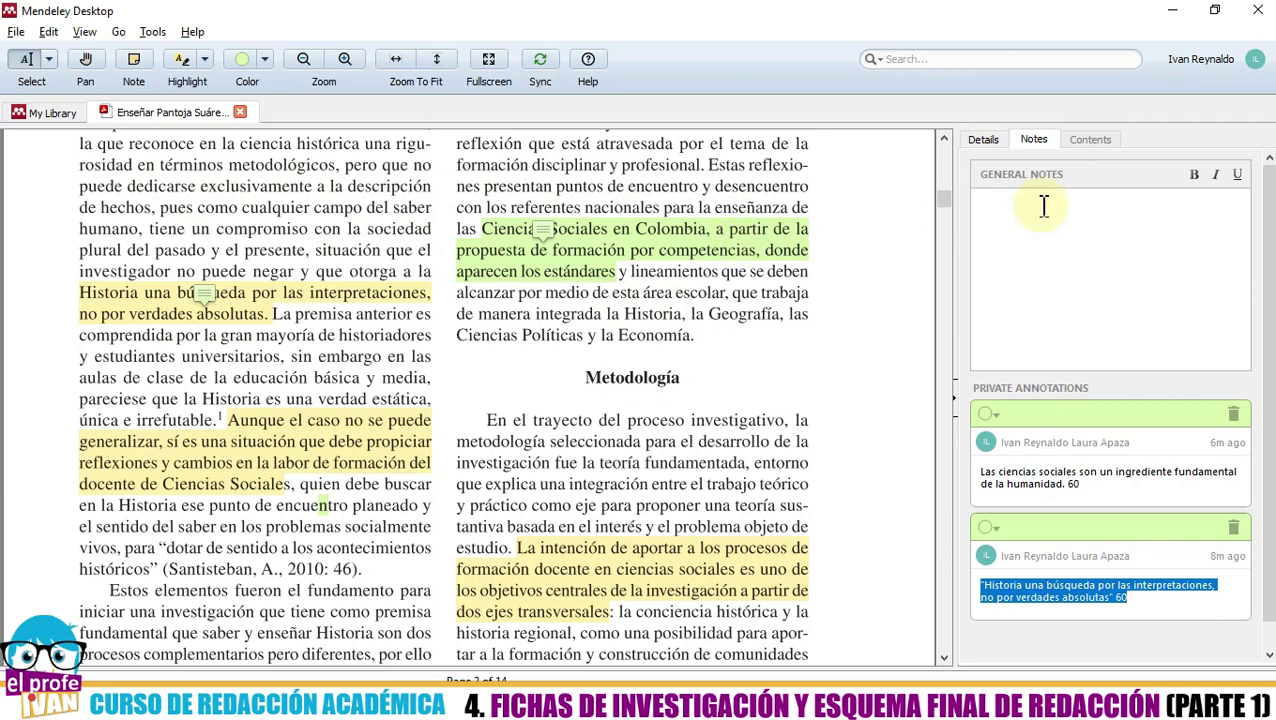
- Show the Pantoja Suárez paper's details: Diálogo Andino, 2017, volume 1, issue 53, pages 59–71
click(980, 140)
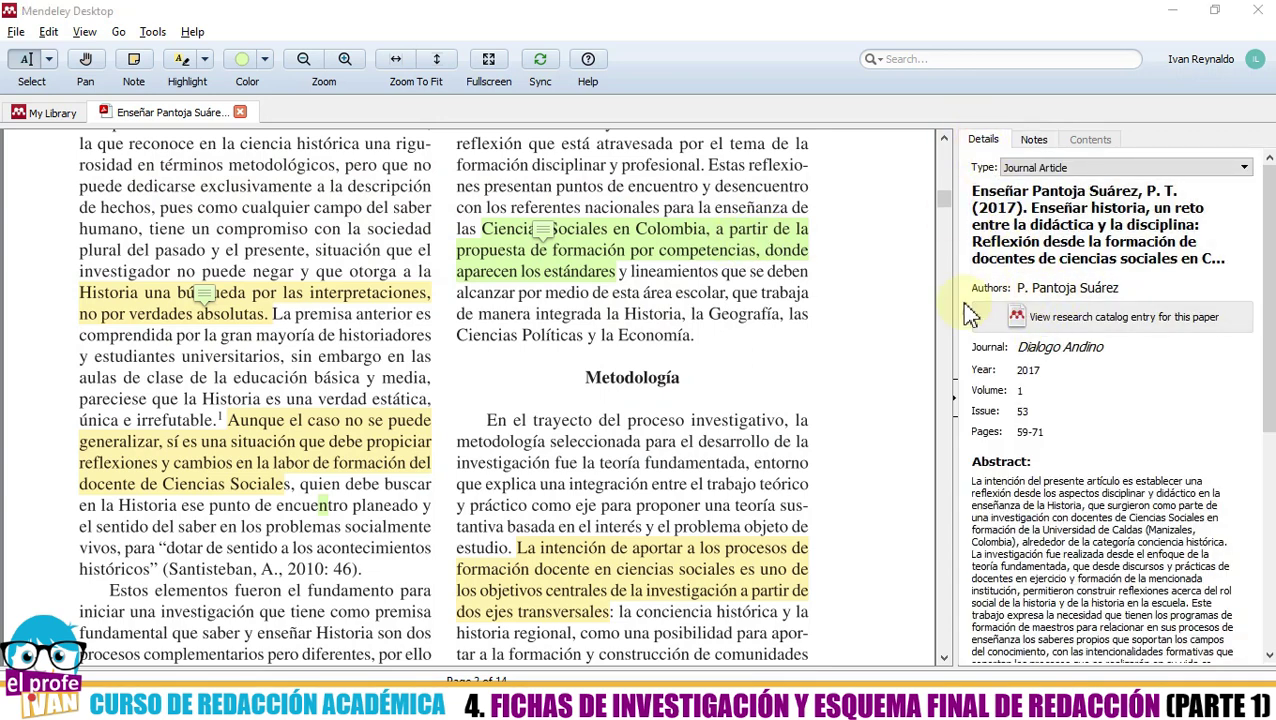
key(alt+Tab)
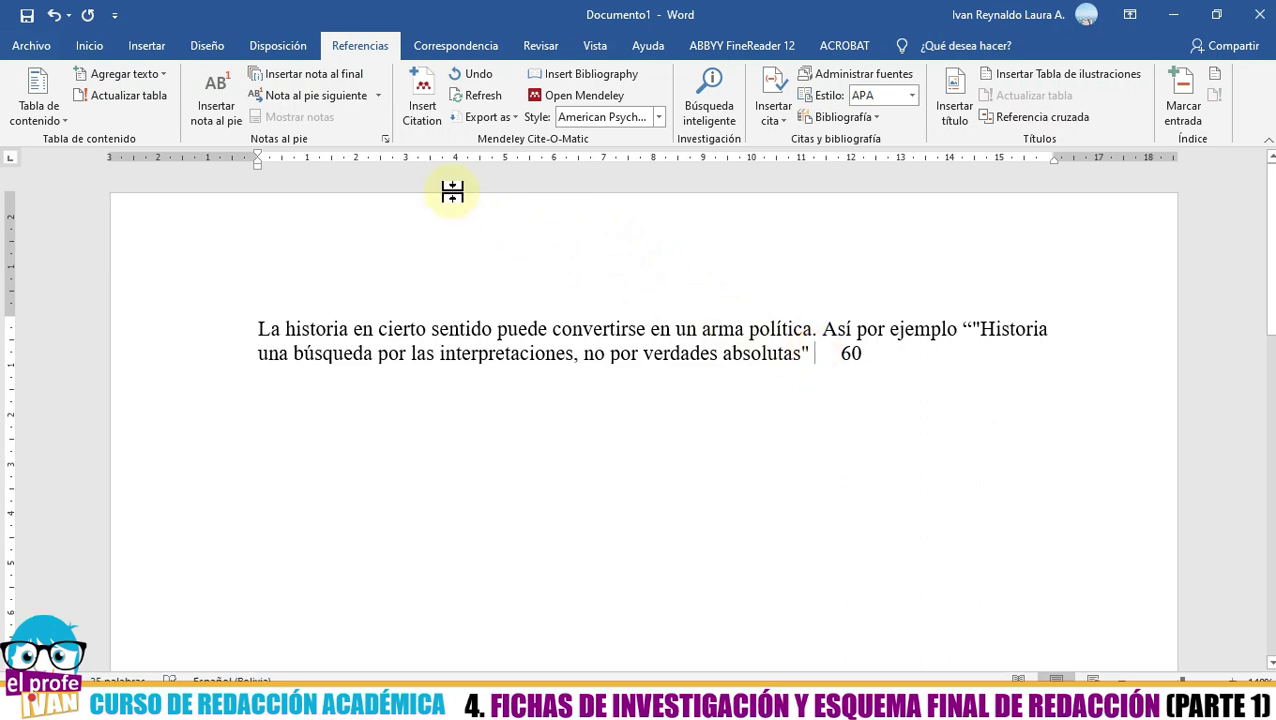
- Search 'pantoja' and insert the (Pantoja Suárez, 2017) Mendeley citation after the quote
click(433, 118)
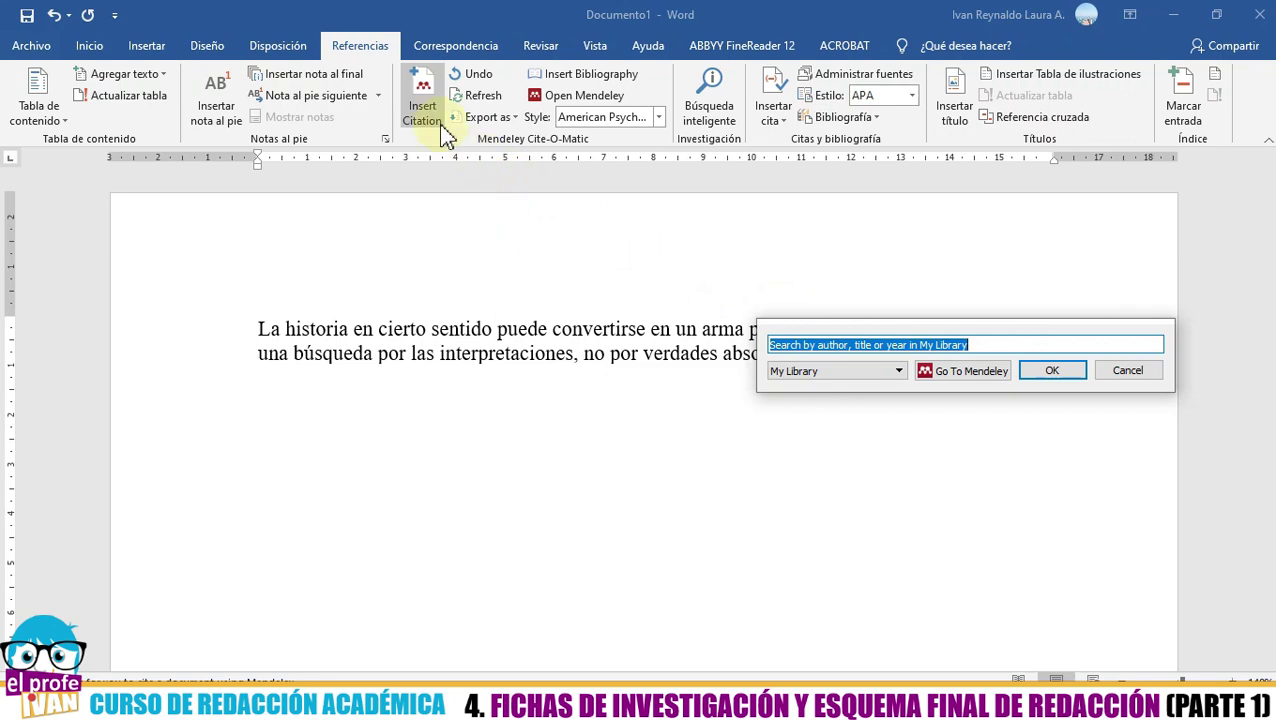
drag(886, 333, 325, 225)
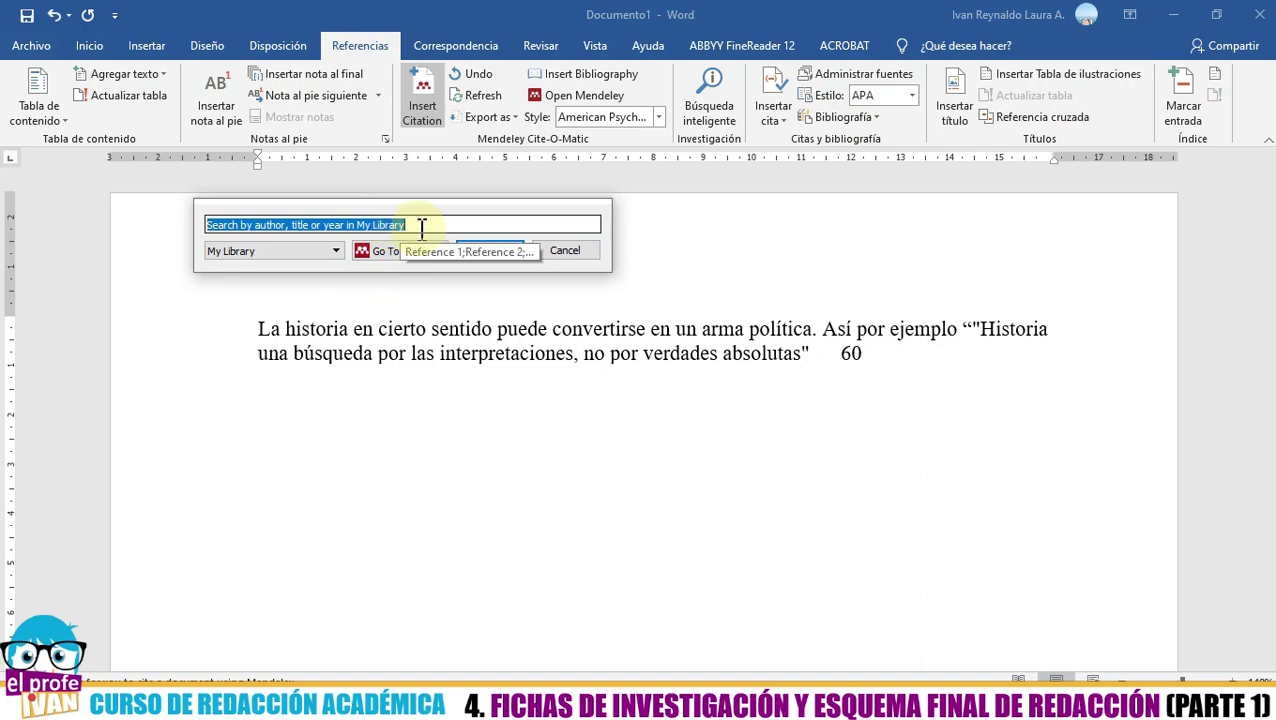
key(Escape)
key(alt+Tab)
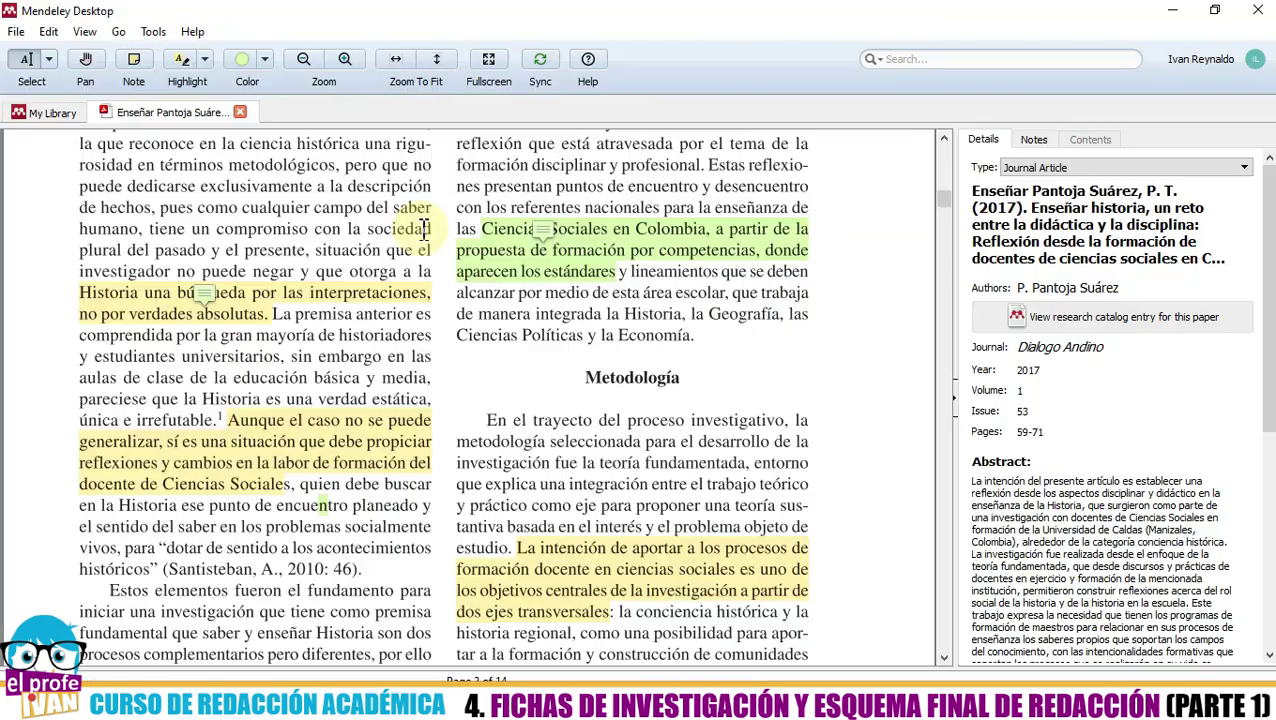
key(alt+Tab)
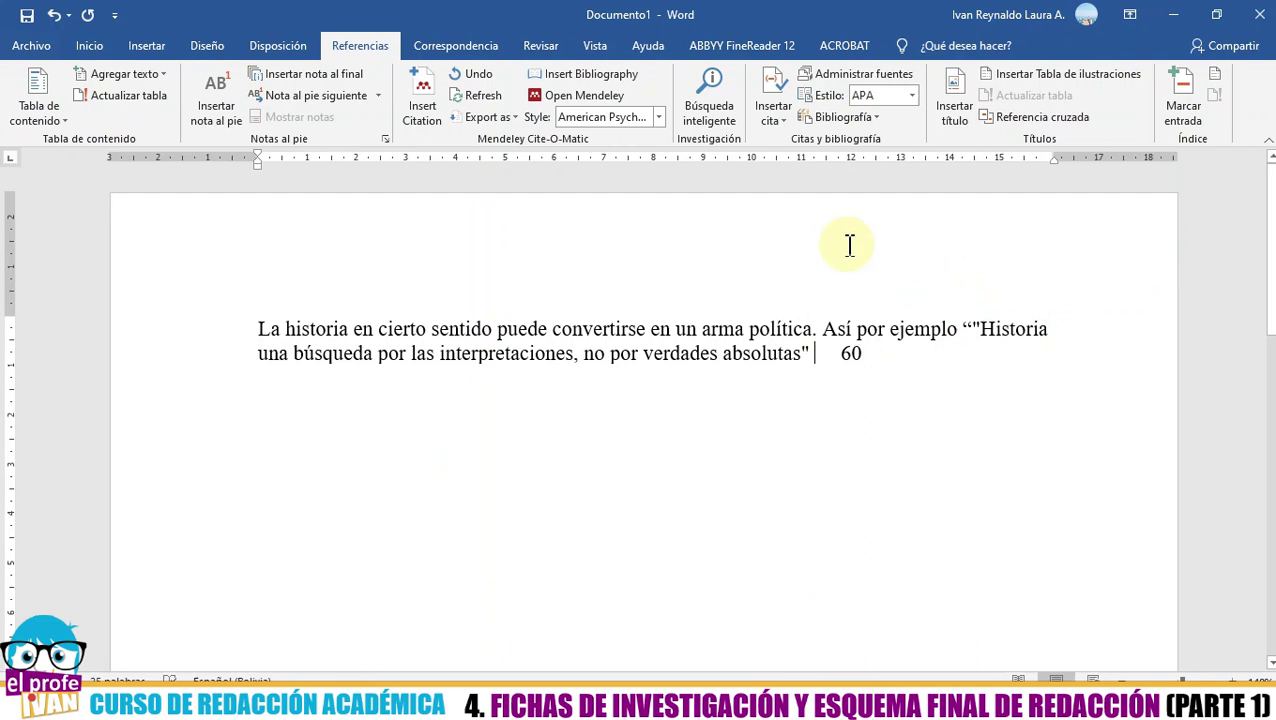
click(422, 100)
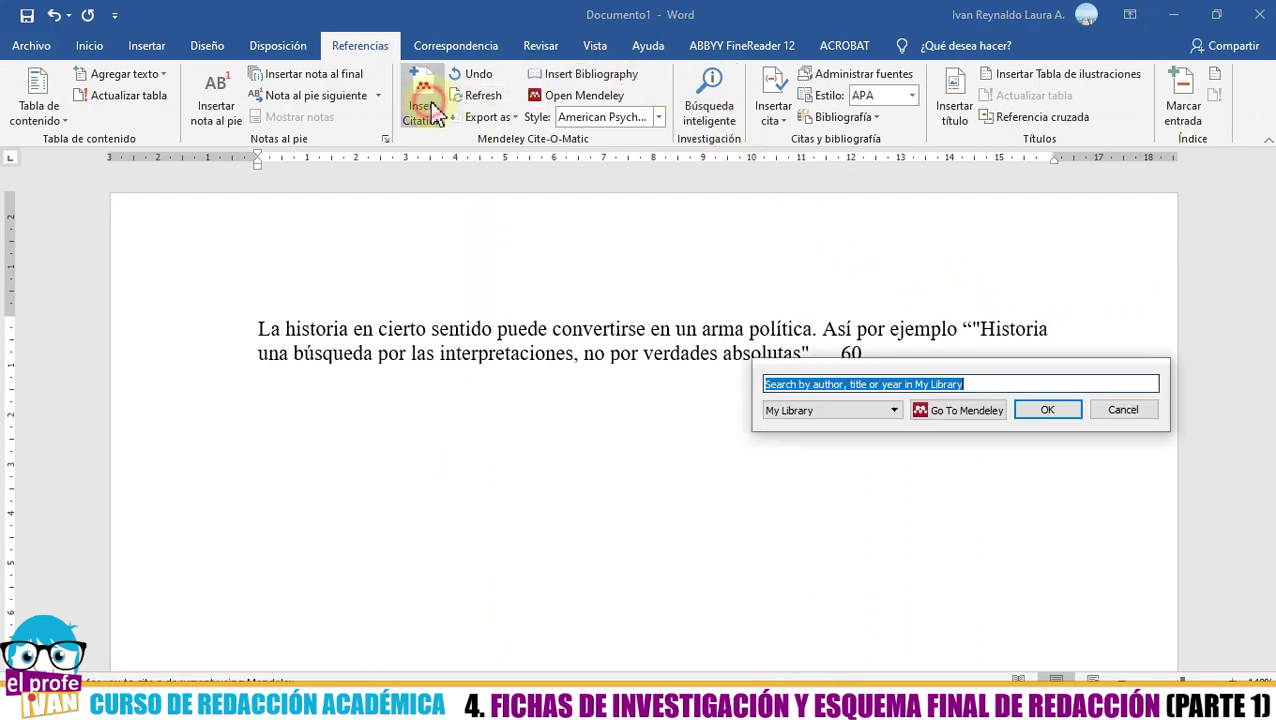
drag(834, 366, 290, 203)
text(pan)
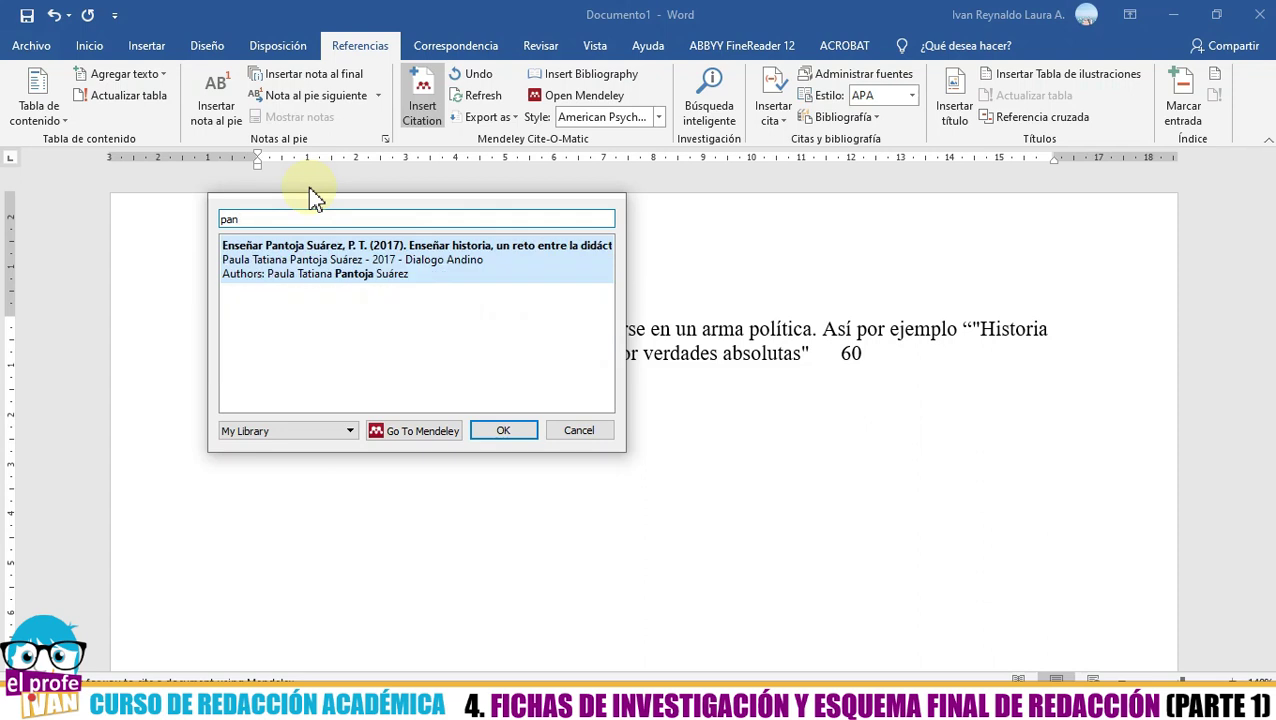
text(toja)
click(310, 268)
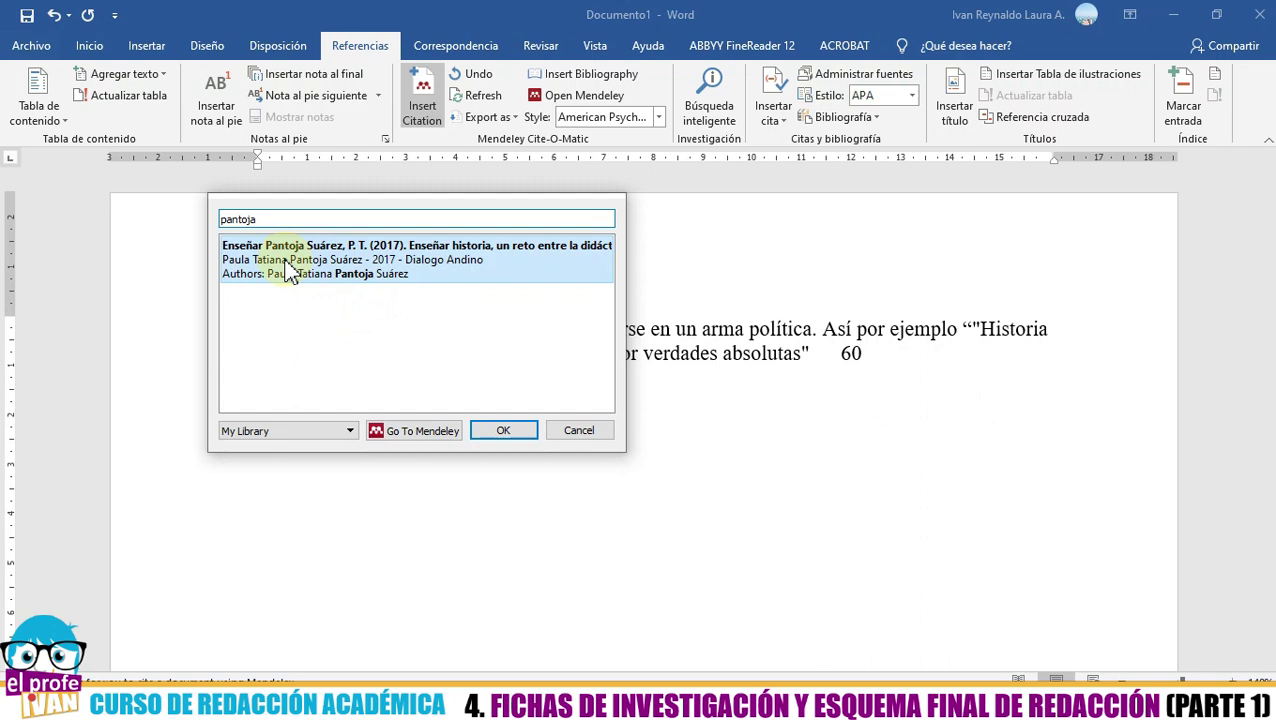
click(287, 270)
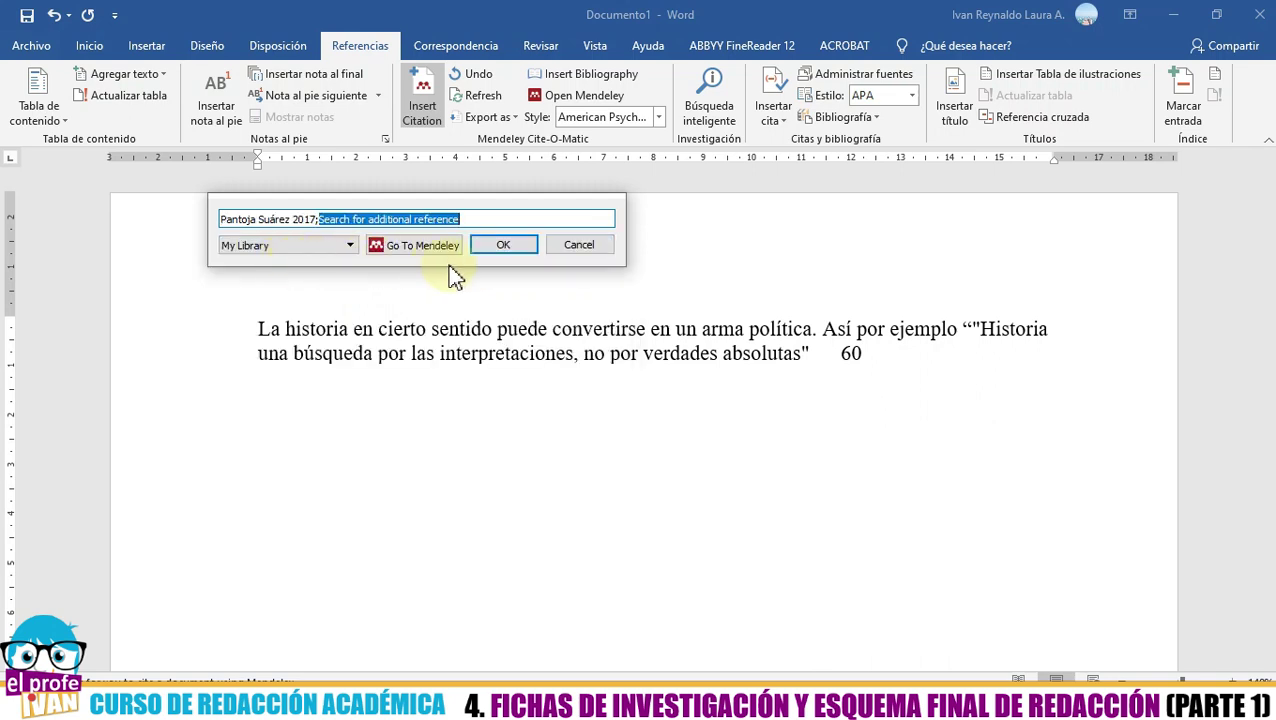
click(505, 251)
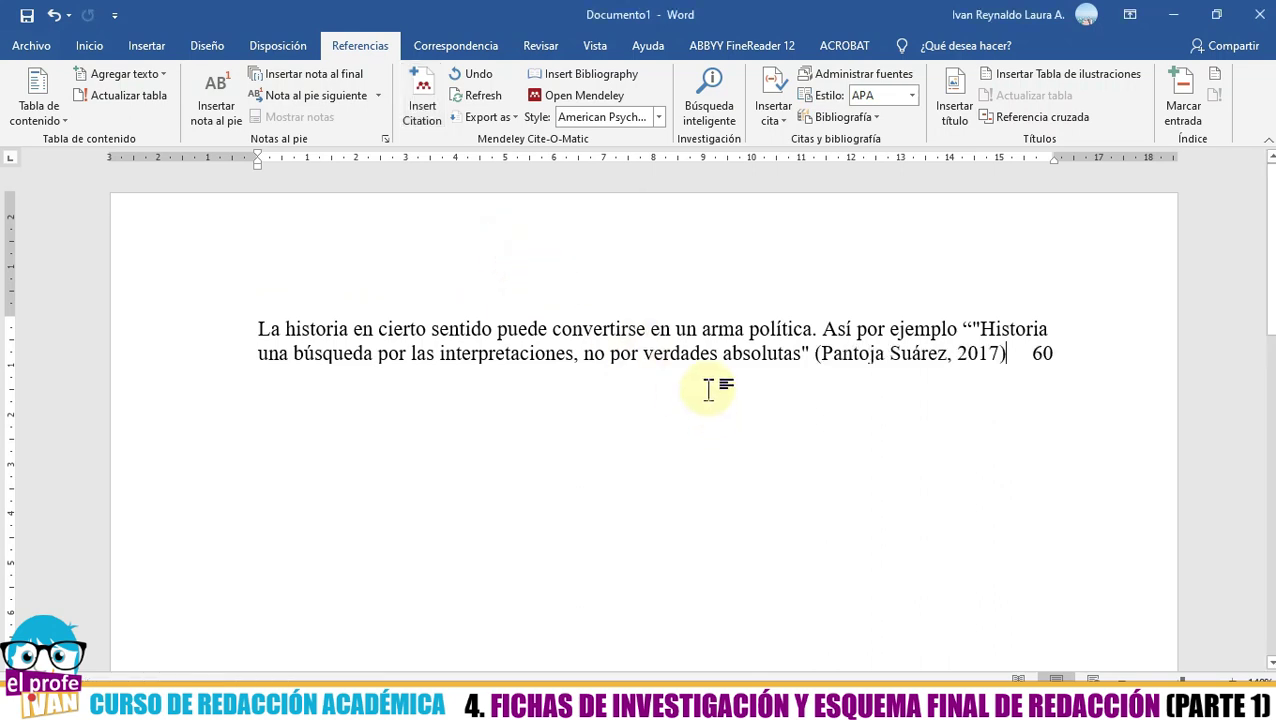
- Add ', pág. 60' inside the citation before its closing parenthesis
click(920, 352)
click(826, 419)
click(1022, 424)
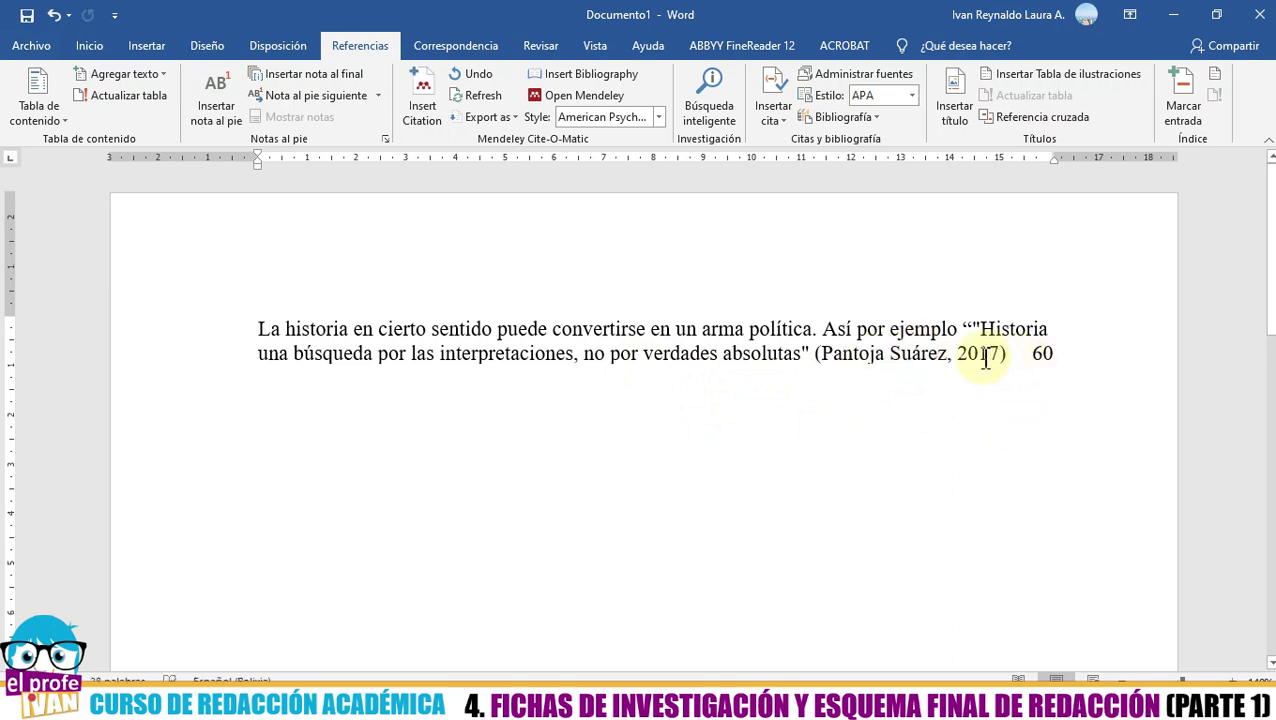
click(985, 358)
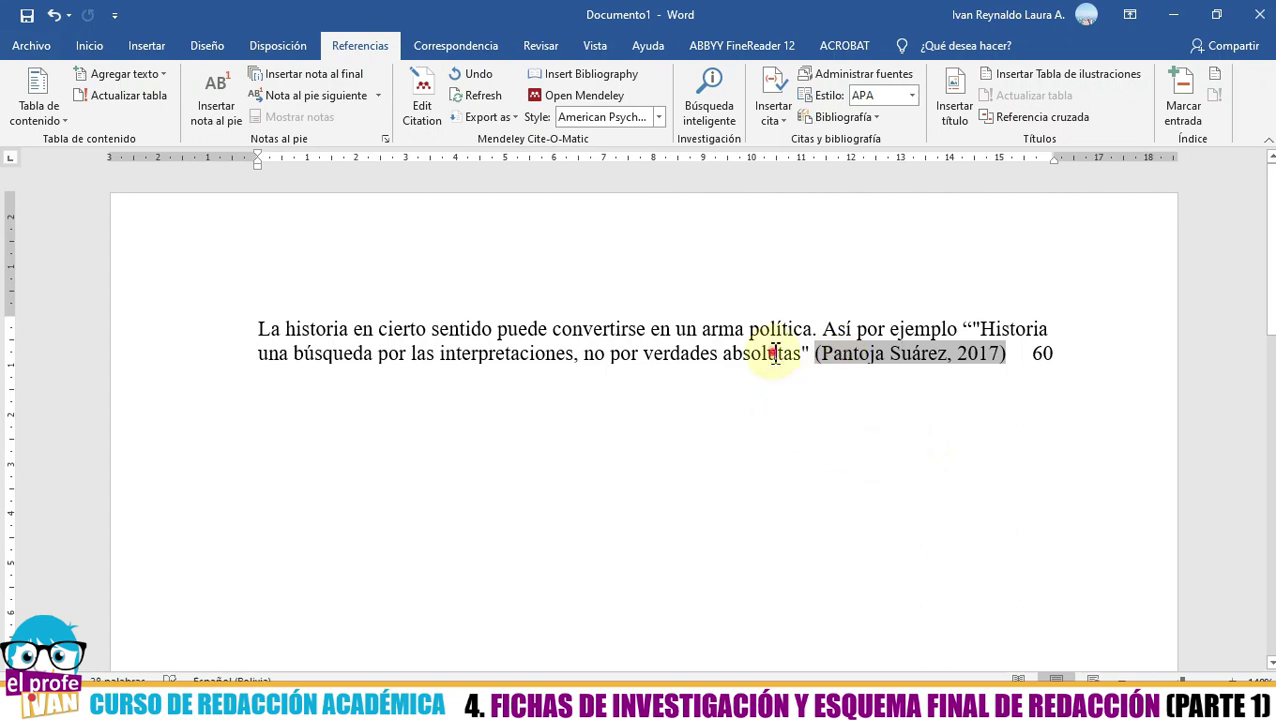
click(768, 352)
click(886, 358)
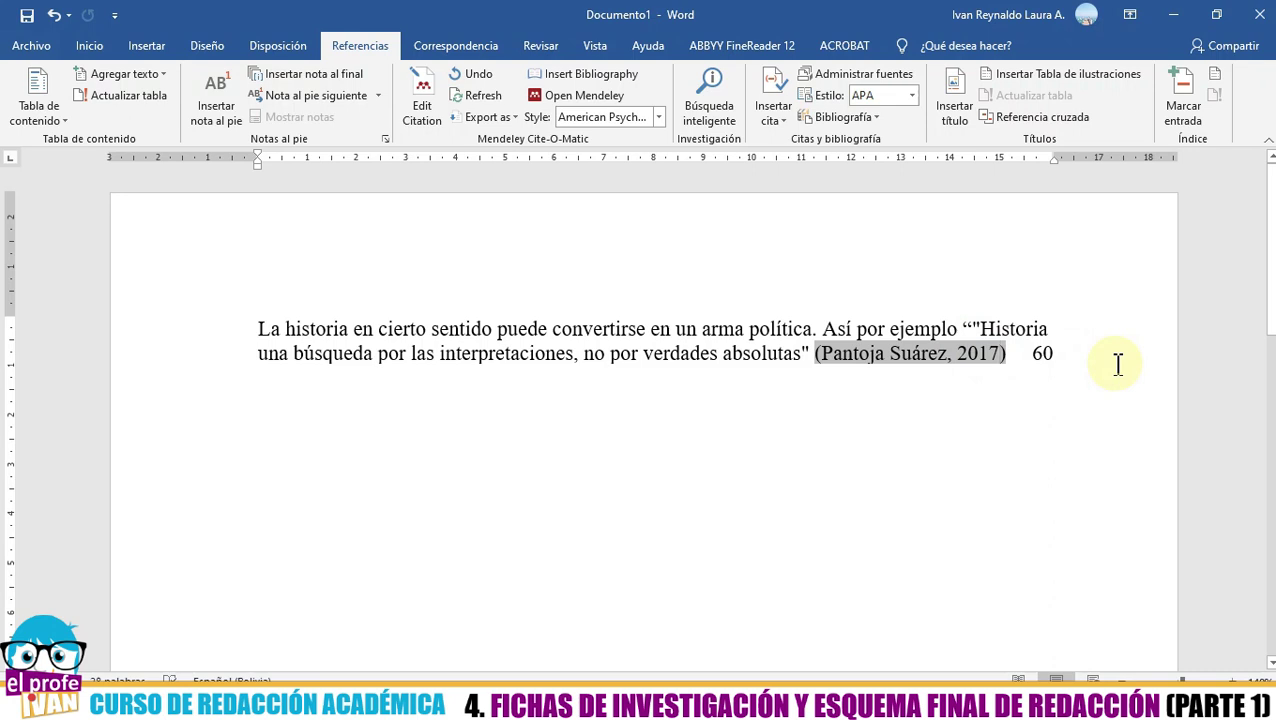
text(, )
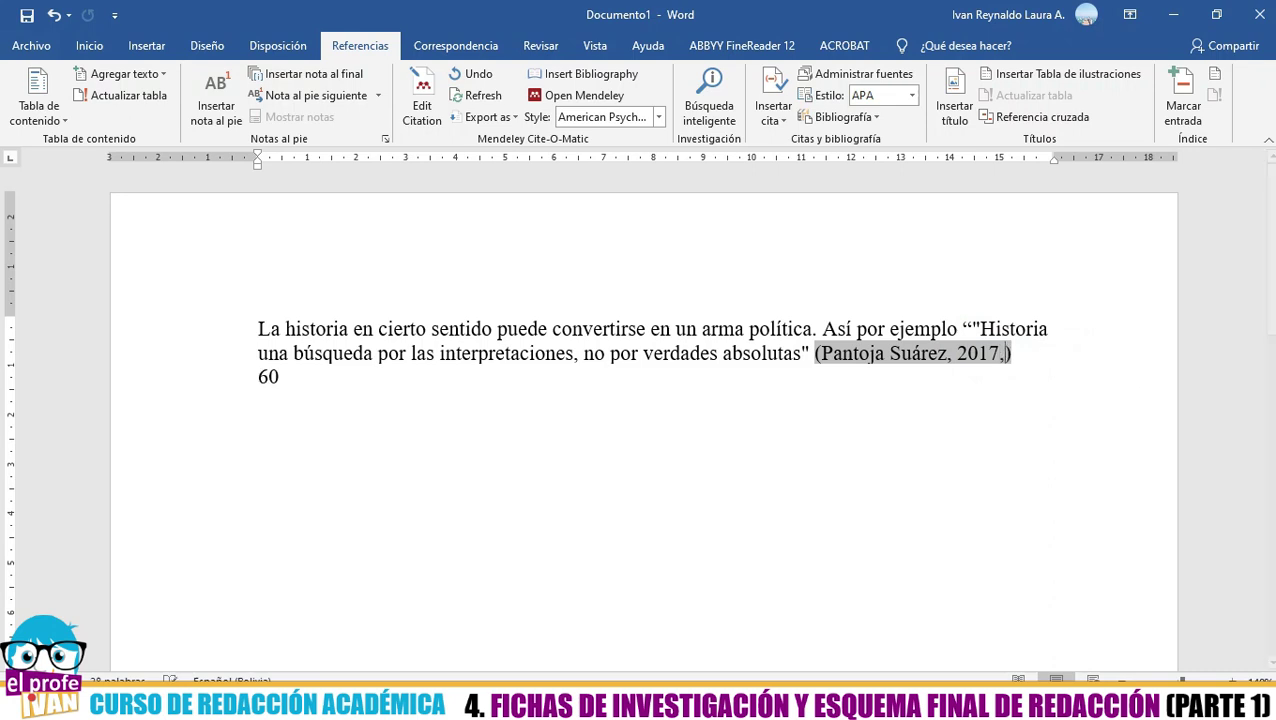
text(pág)
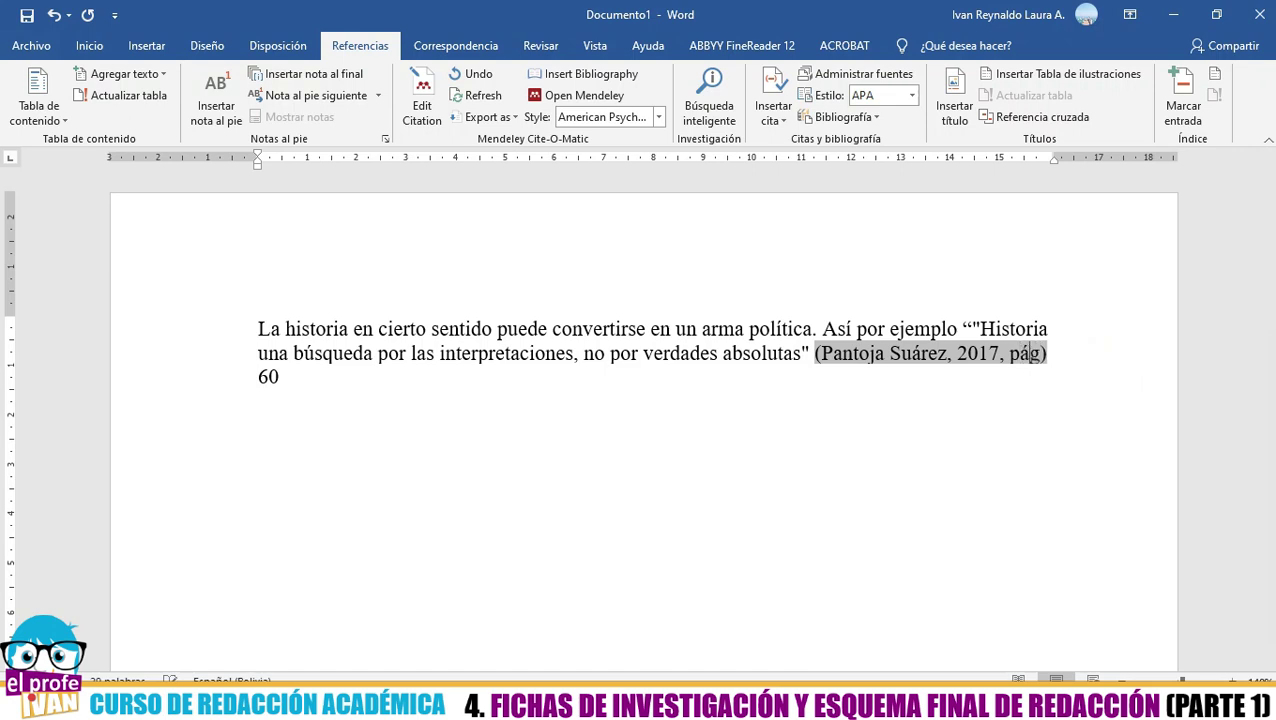
text(. 60)
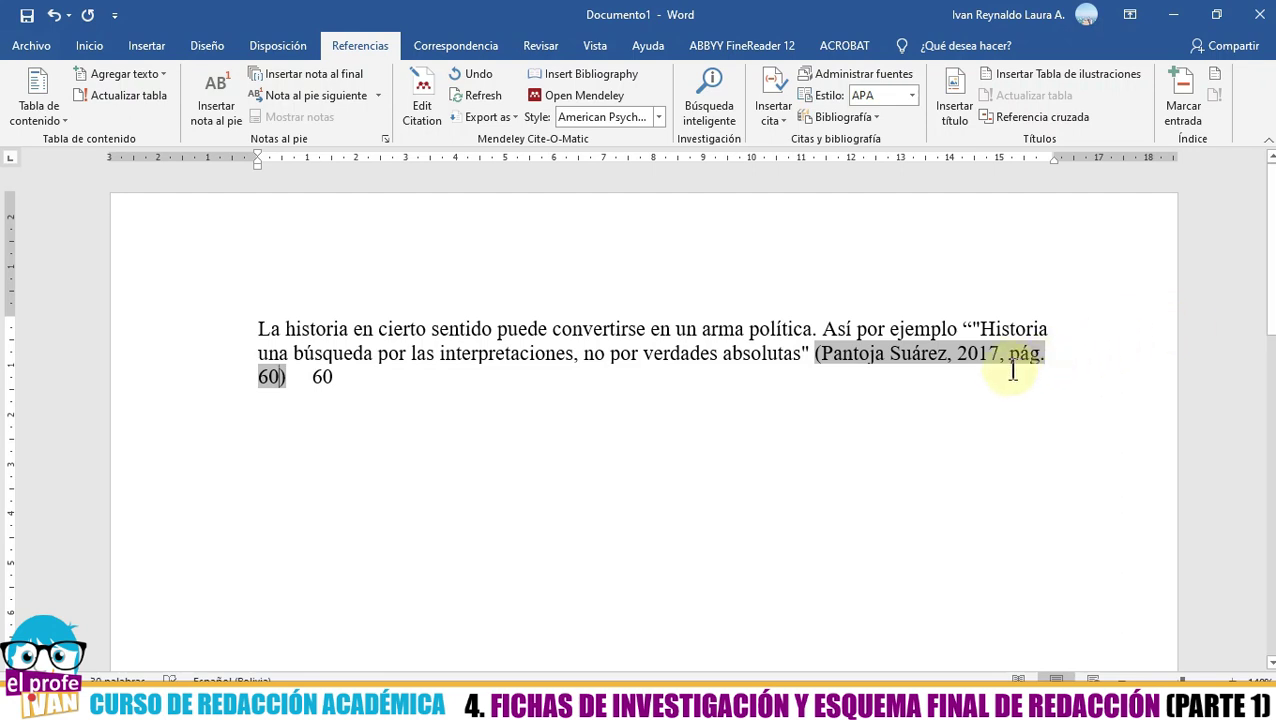
key(Return)
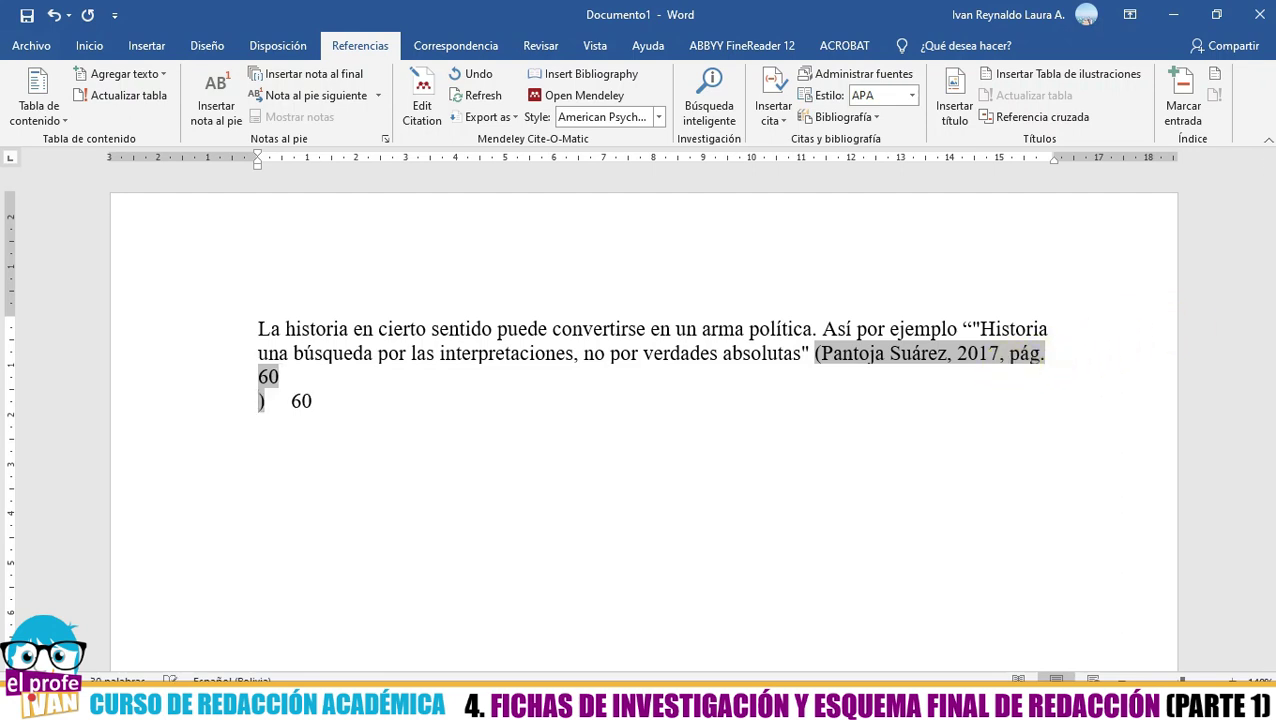
key(BackSpace)
- Keep the manual edit so the citation stays (Pantoja Suárez, 2017, pág. 60)
click(345, 380)
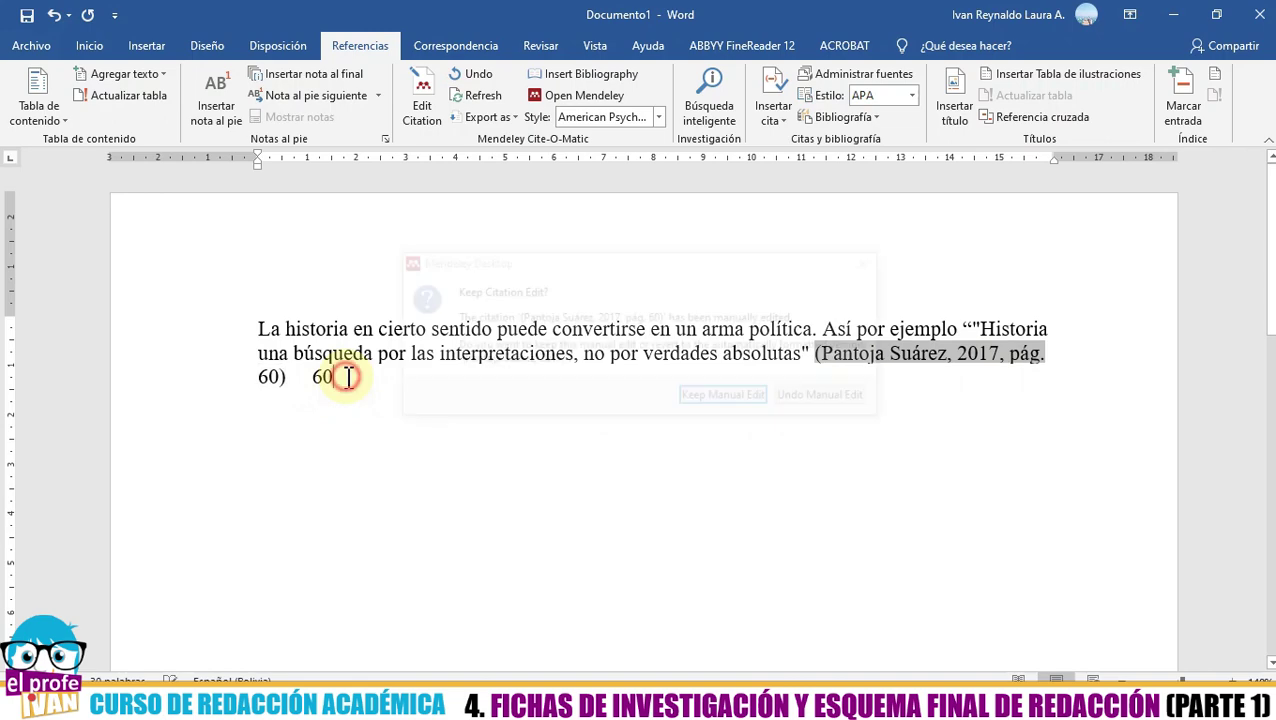
drag(597, 275, 285, 128)
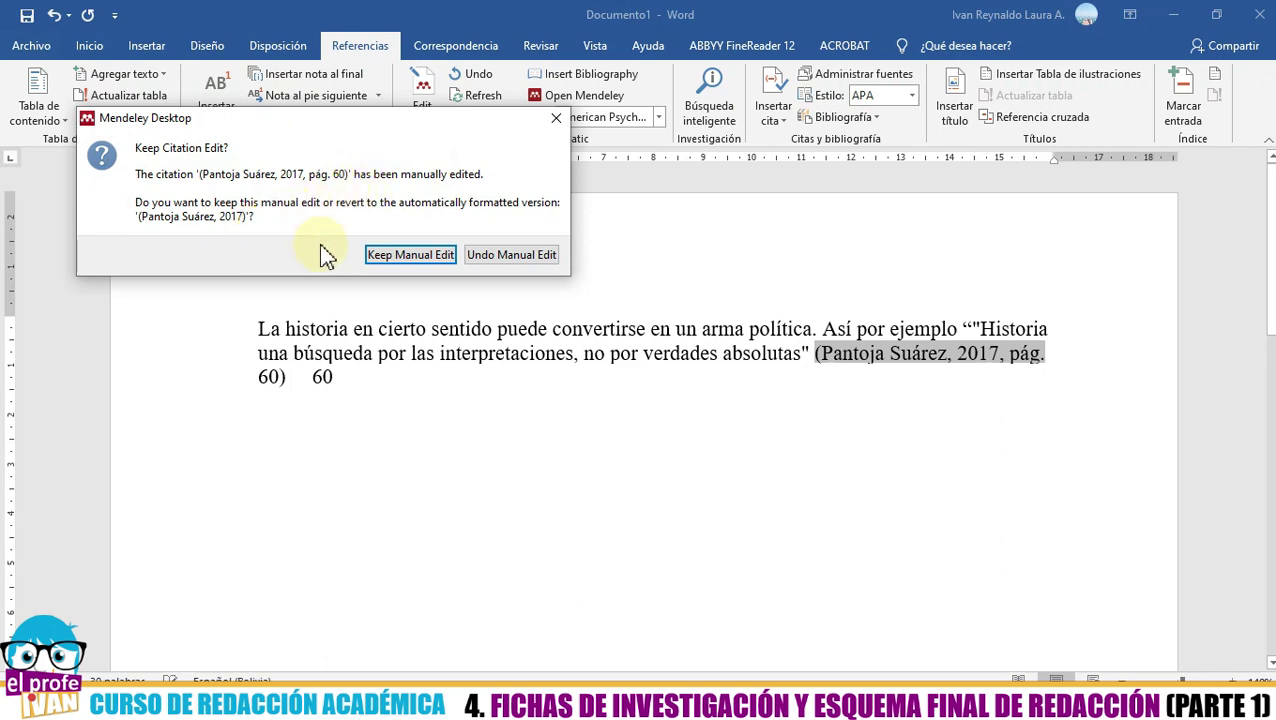
click(401, 258)
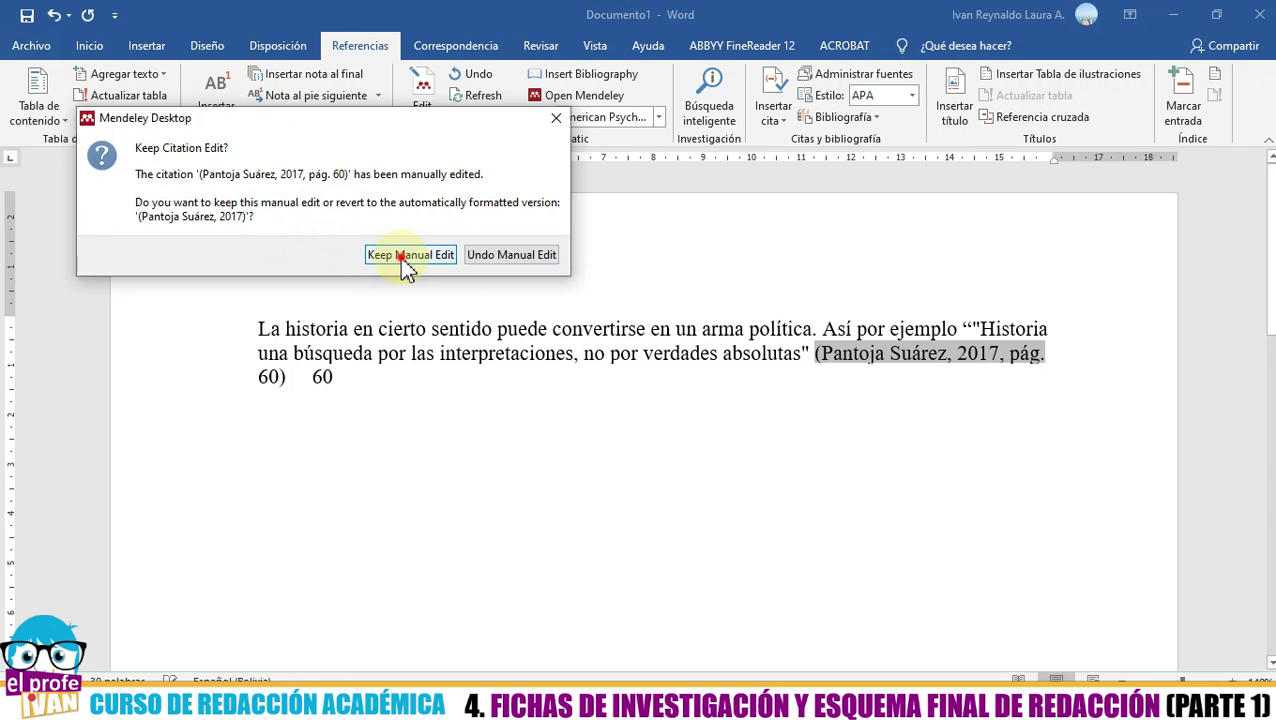
click(270, 379)
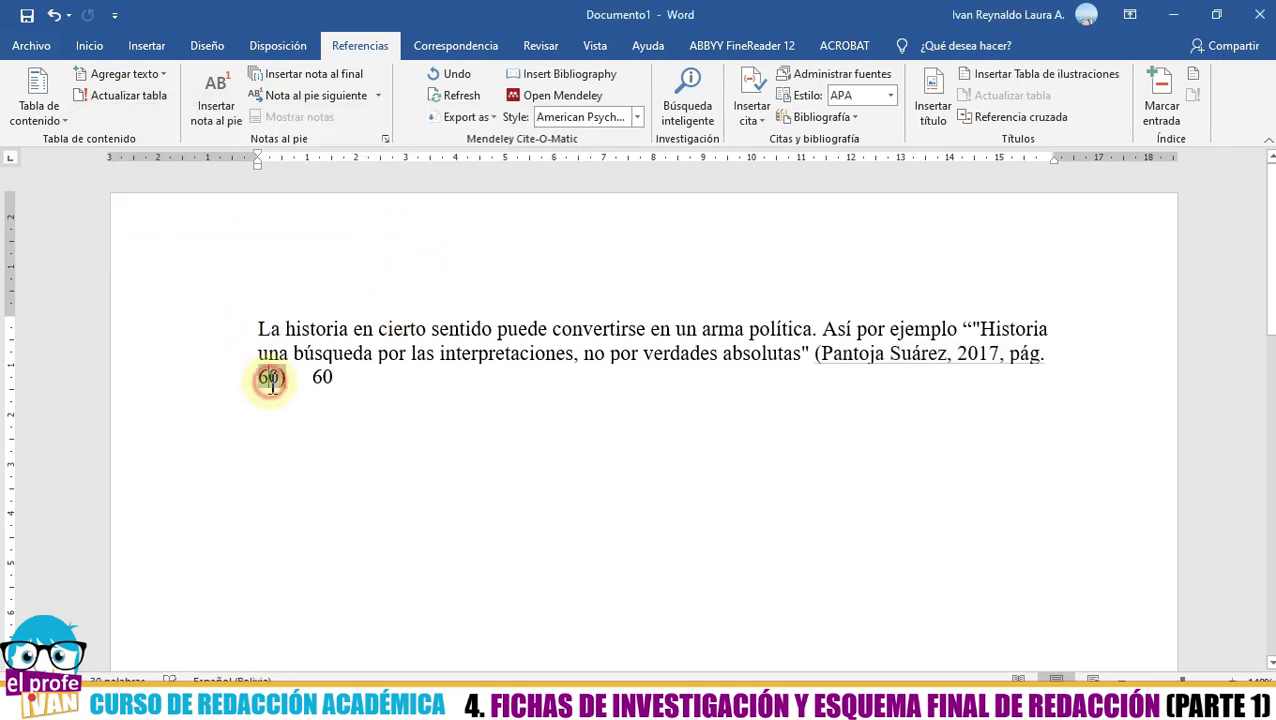
- Delete the stray 60 after the Pantoja Suárez citation
click(380, 377)
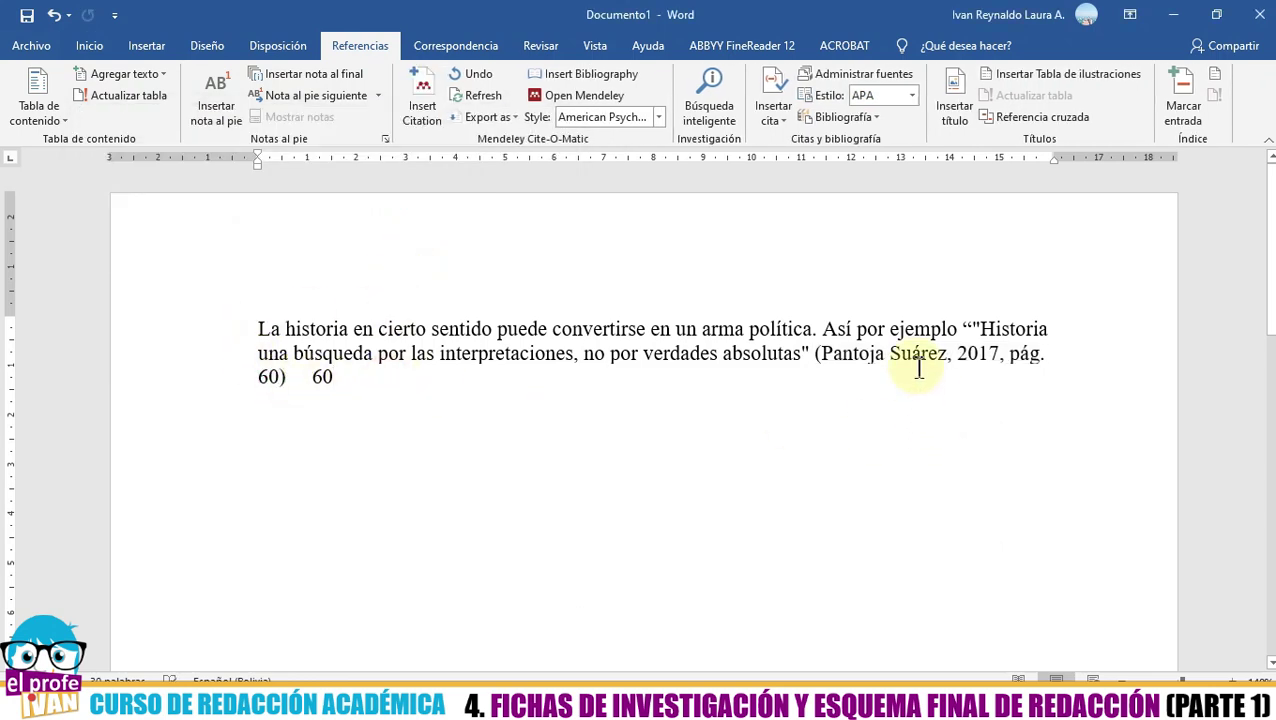
click(271, 376)
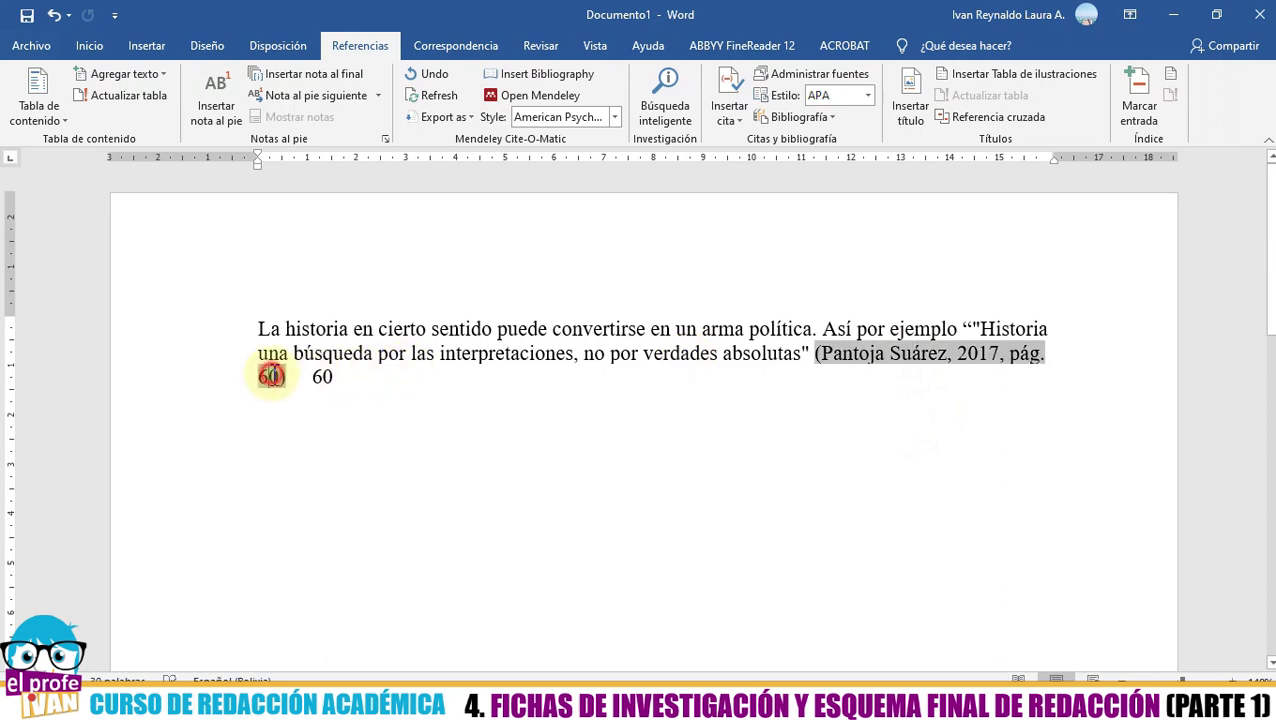
click(378, 378)
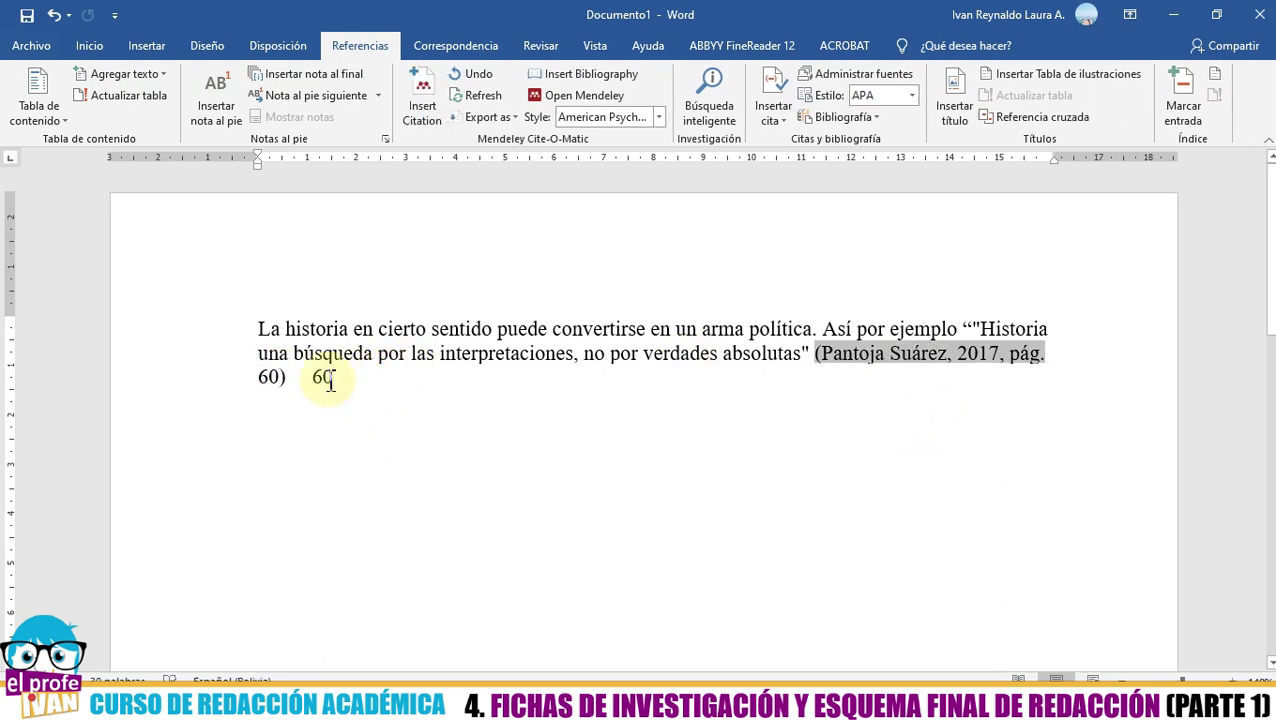
key(BackSpace)
key(BackSpace)
key(BackSpace)
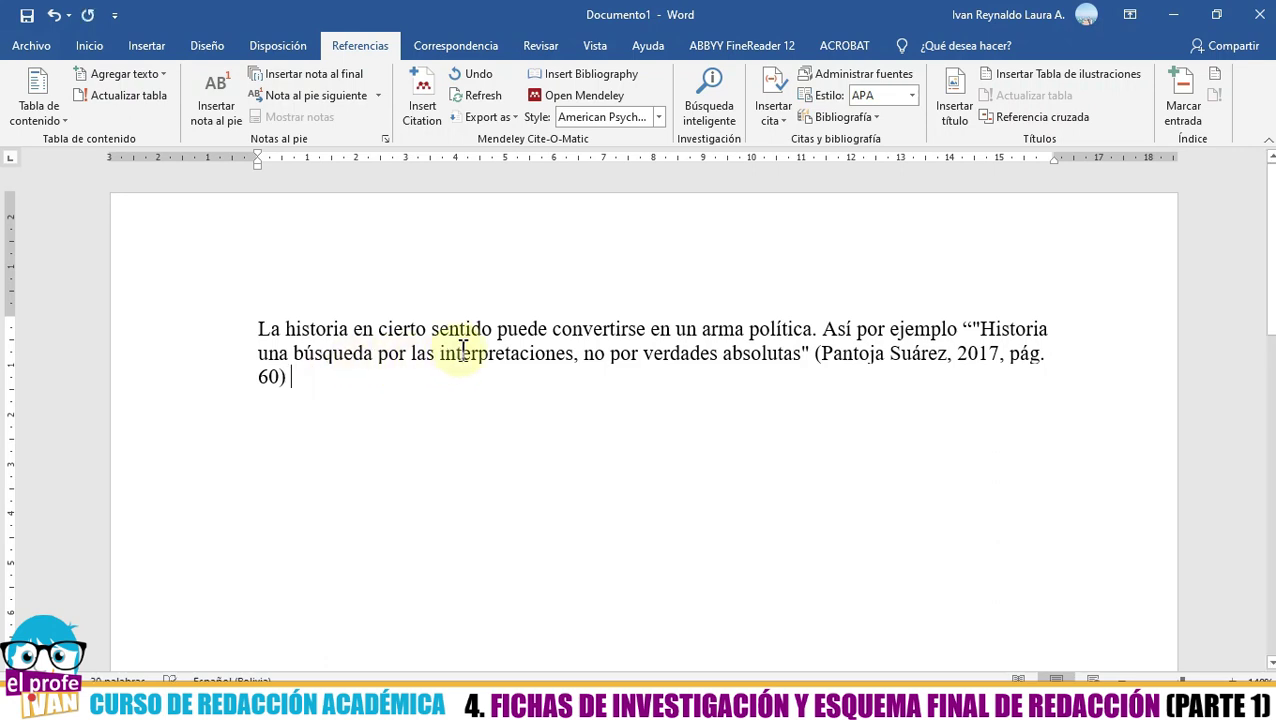
- Continue with '. De la misma manera Aguirre Rojas señala que la historia fue instrumentalizada por los gobiernos de turno'
text(. De la misma manera)
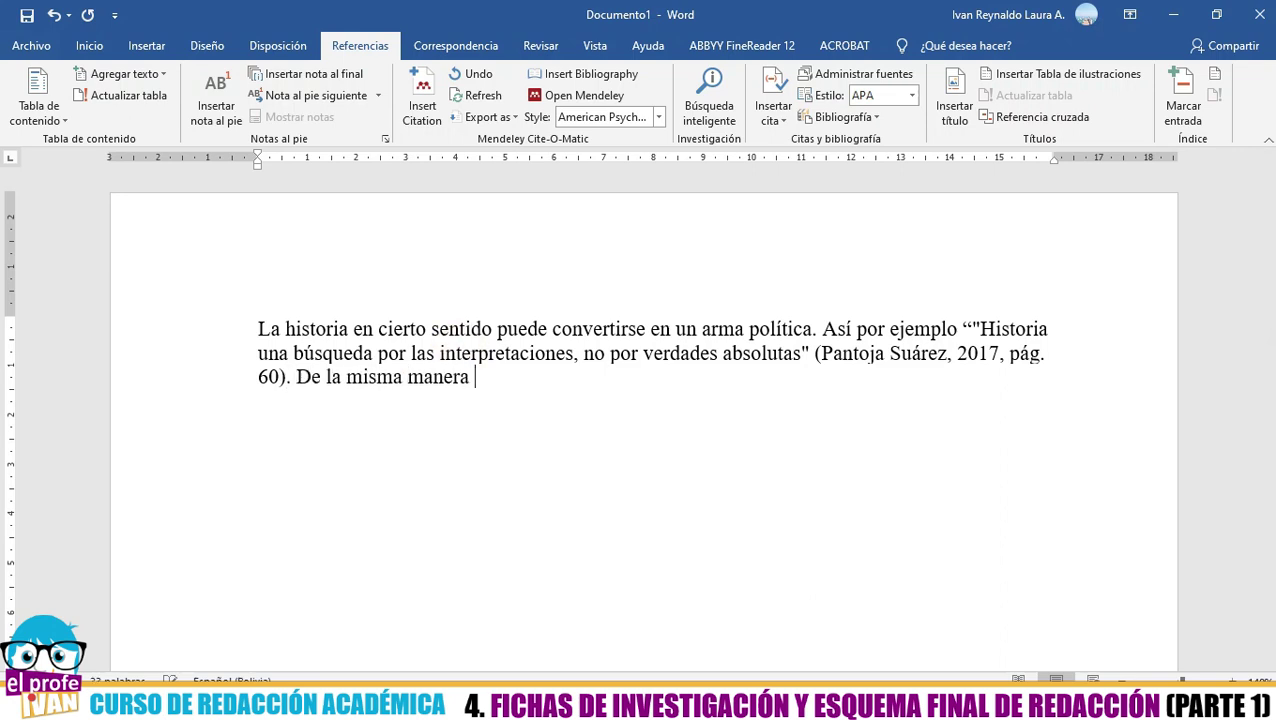
text( Aguirre Rojas señala)
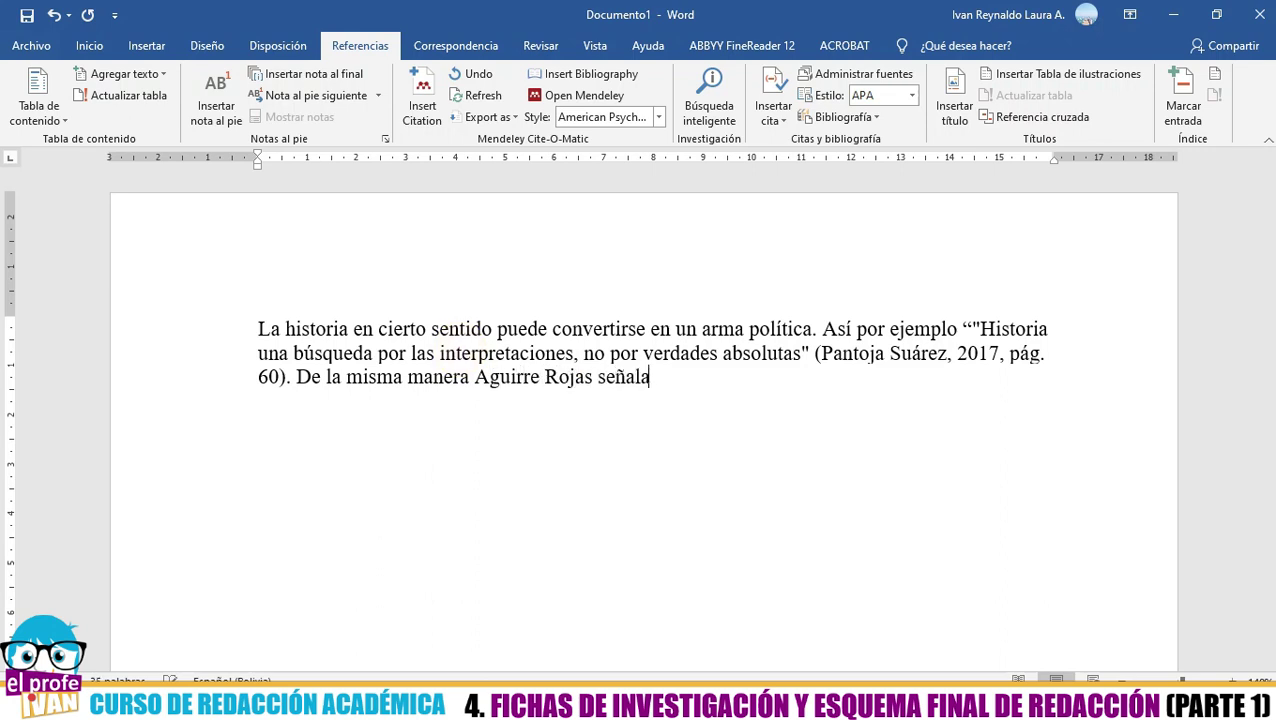
text( que la historia de)
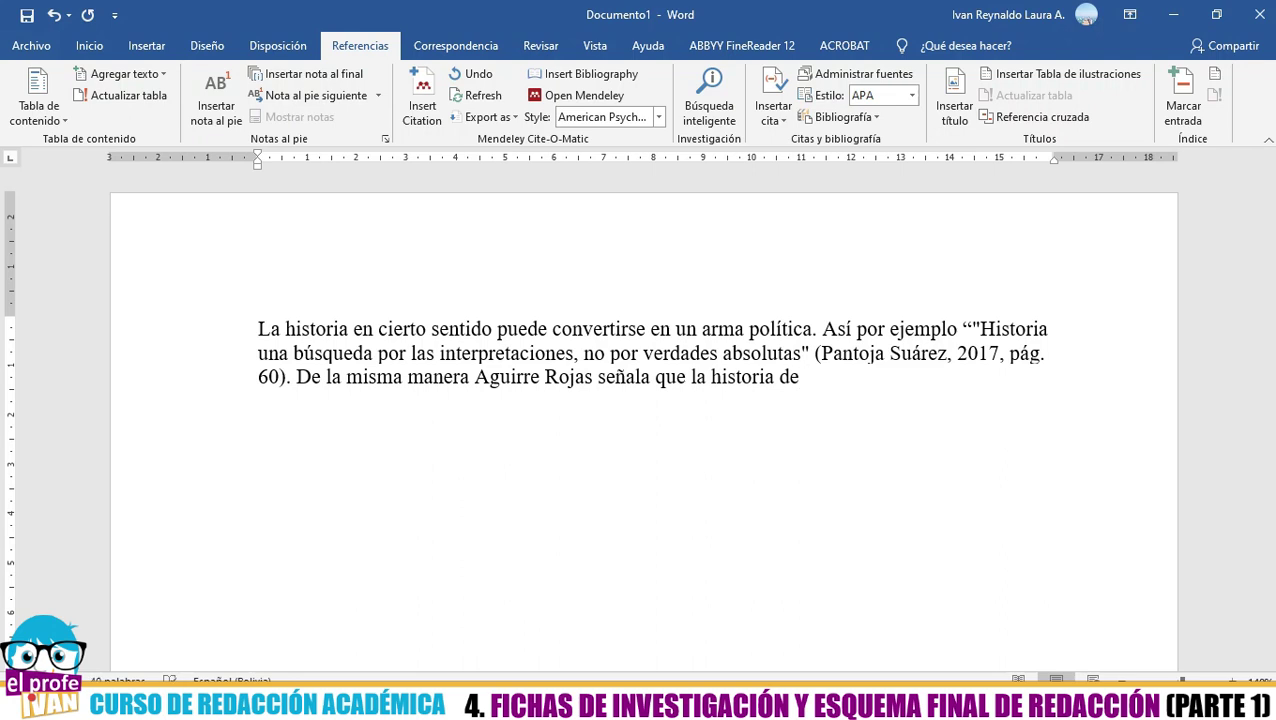
text( un)
key(BackSpace)
key(BackSpace)
key(BackSpace)
key(BackSpace)
text(fue instrumentalizada )
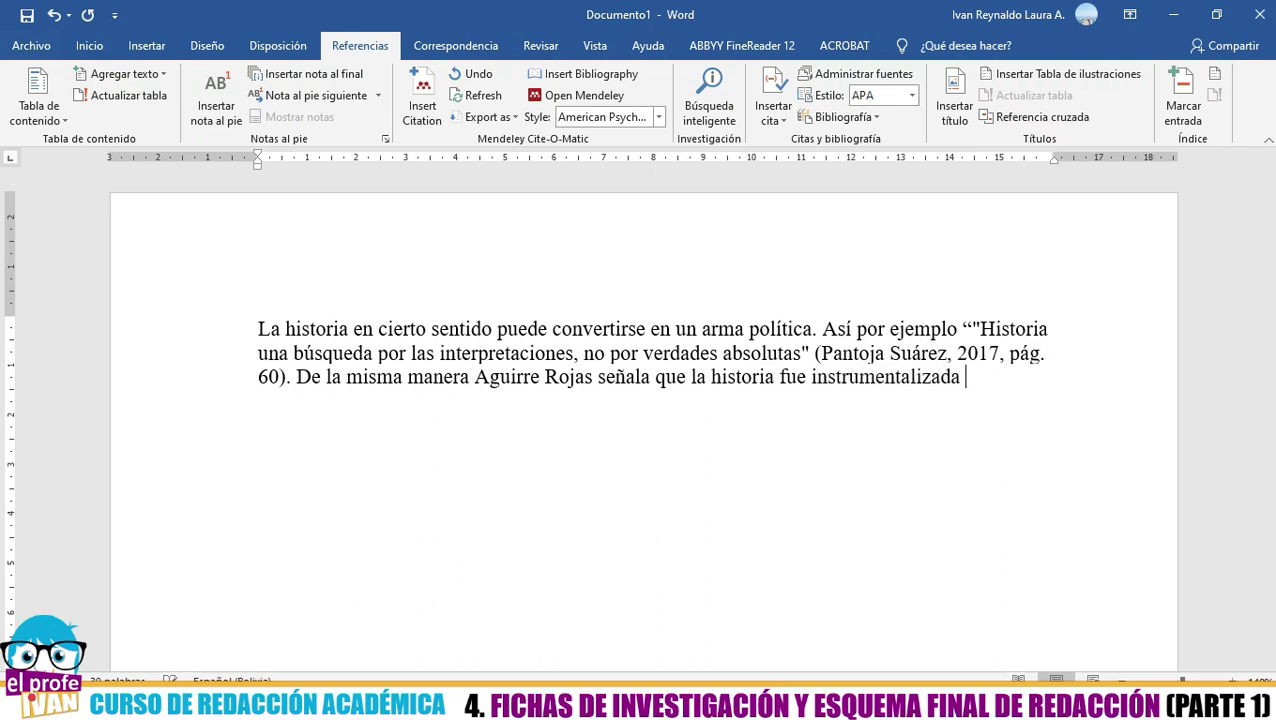
text(por los gobiernos de turno)
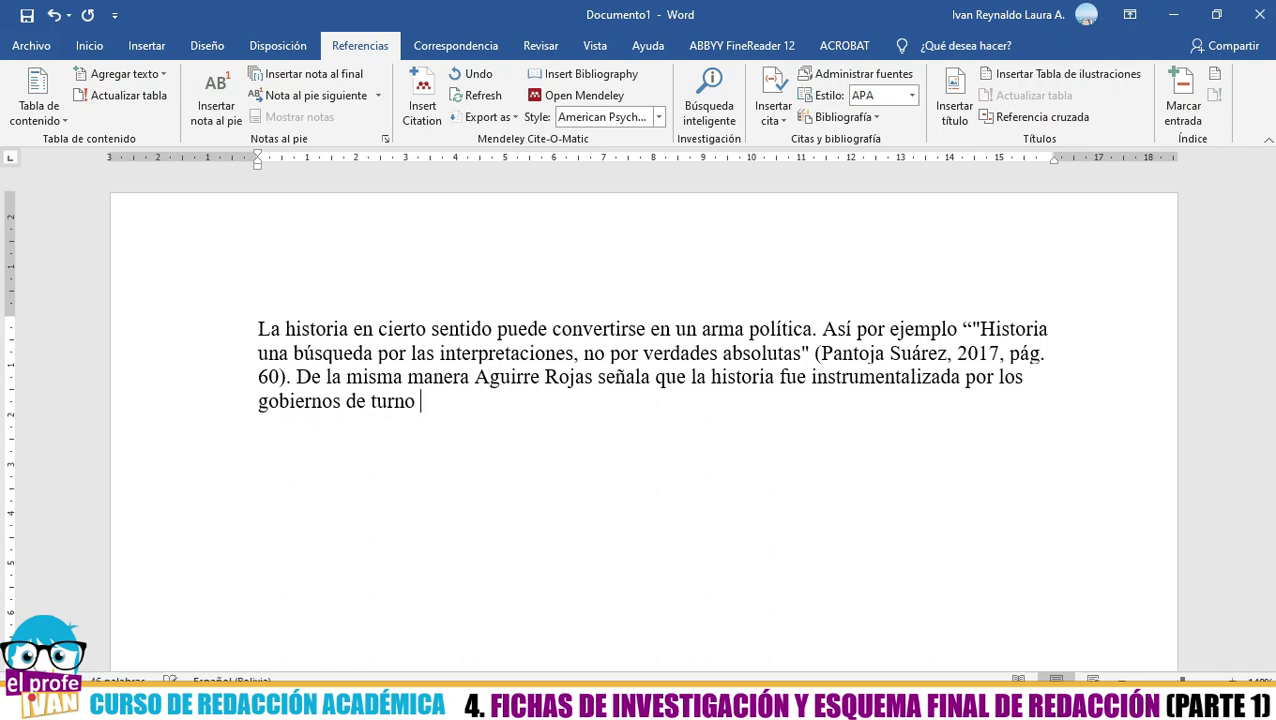
- Search 'ag' and insert the (Aguirre Rojas, 2005) citation after 'gobiernos de turno'
click(424, 112)
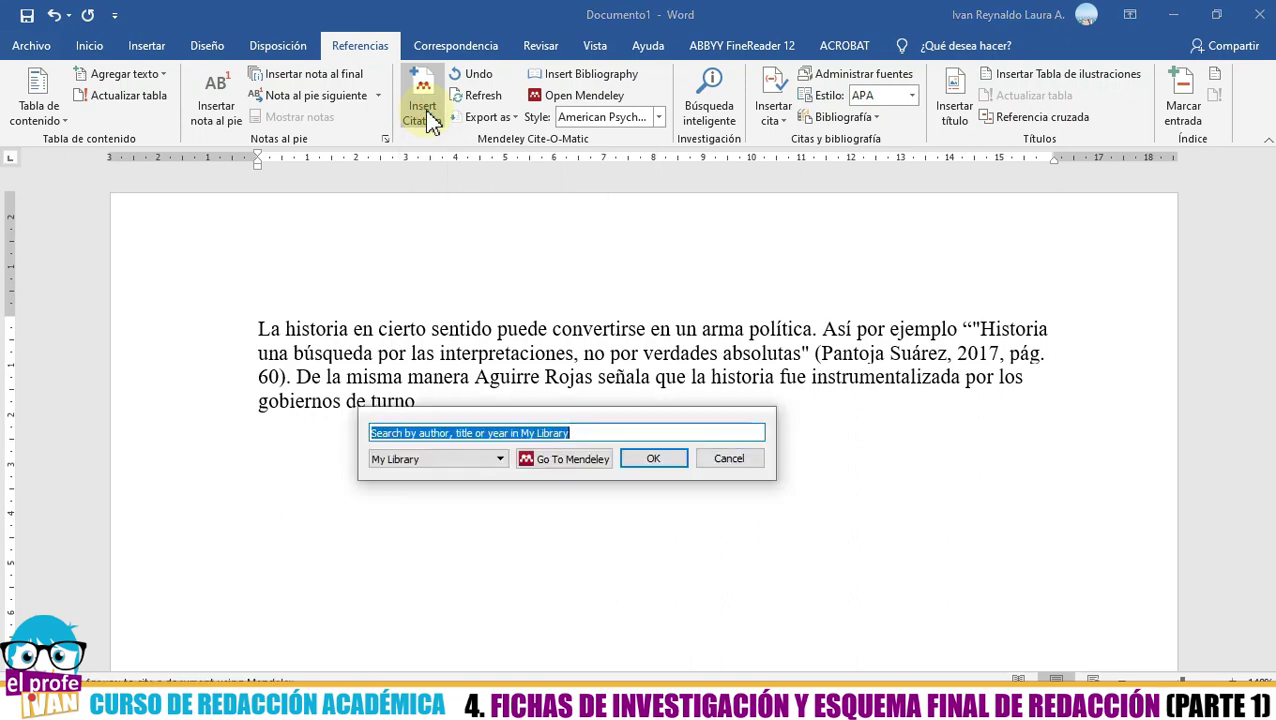
text(agui)
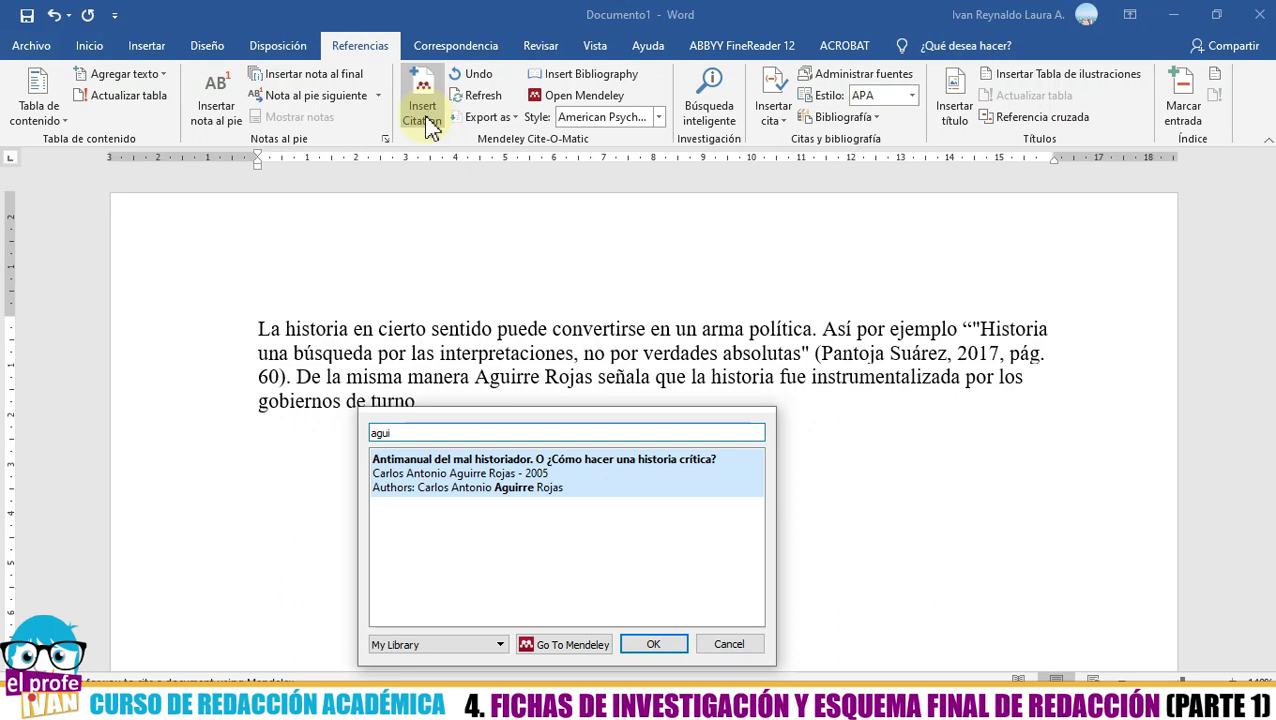
click(482, 485)
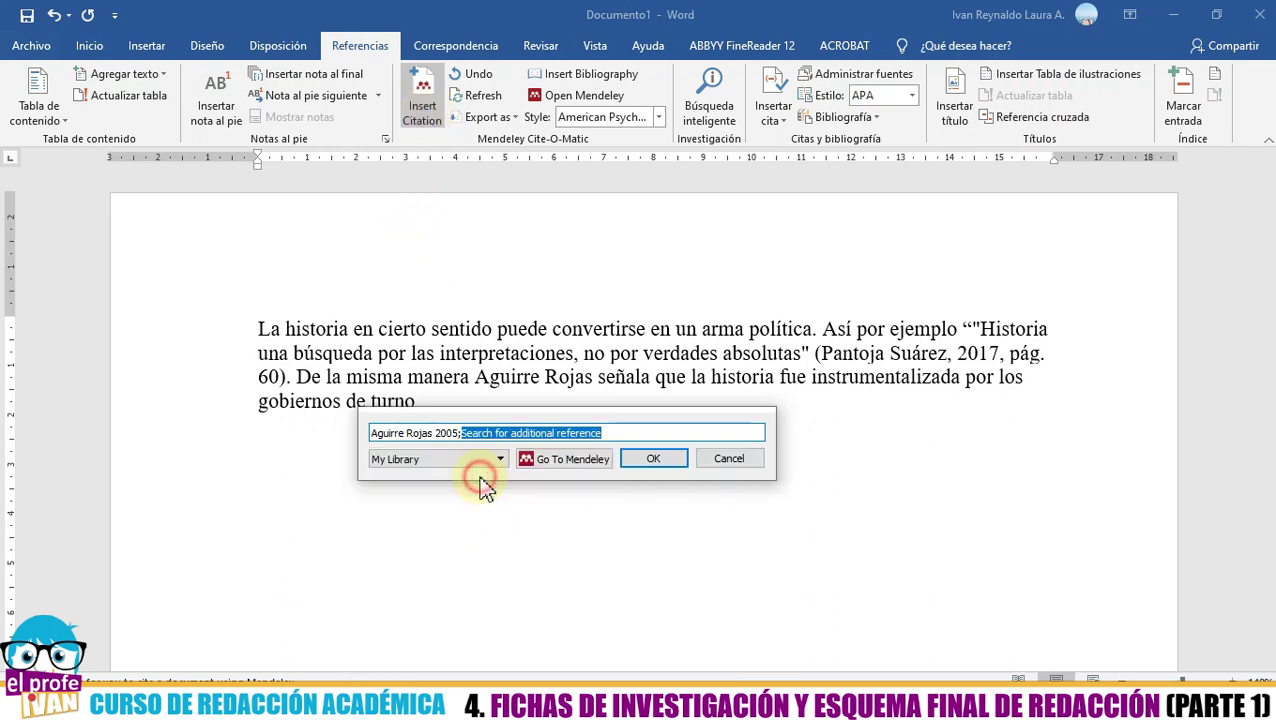
click(646, 468)
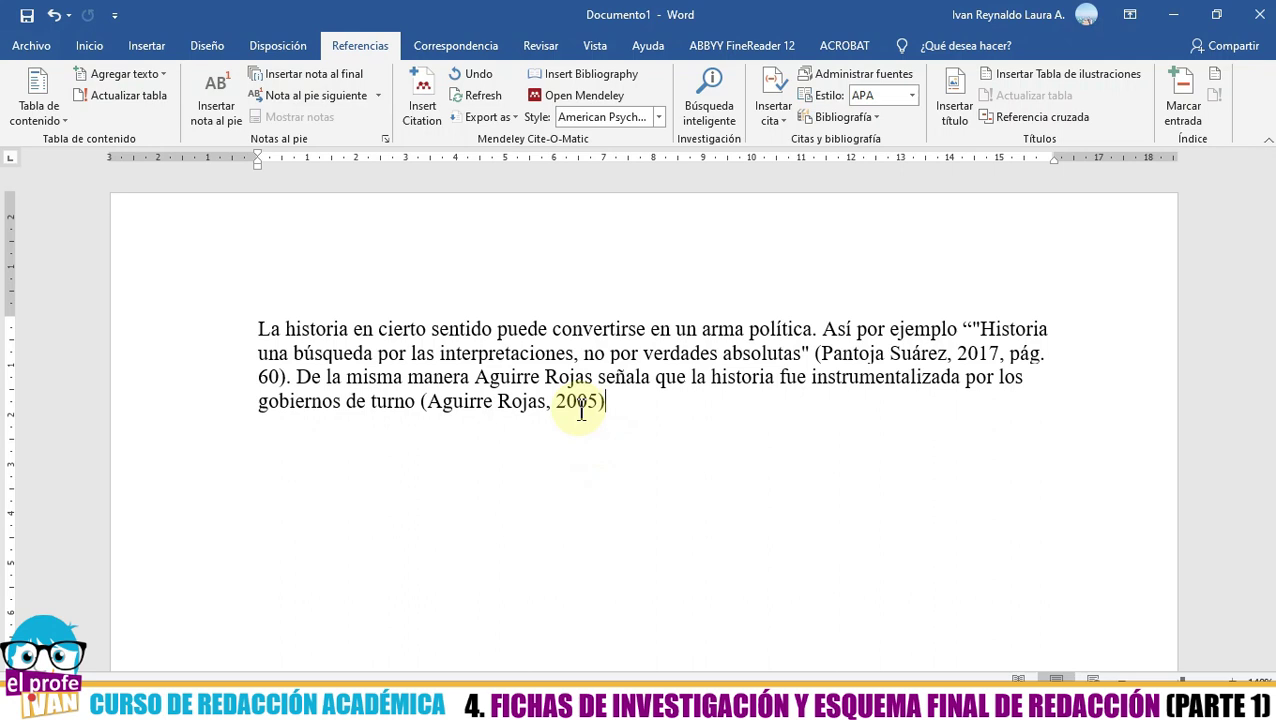
- Trim the Aguirre Rojas citation to (2005) and keep the manual edit
click(476, 376)
drag(497, 374, 593, 377)
drag(490, 376, 595, 376)
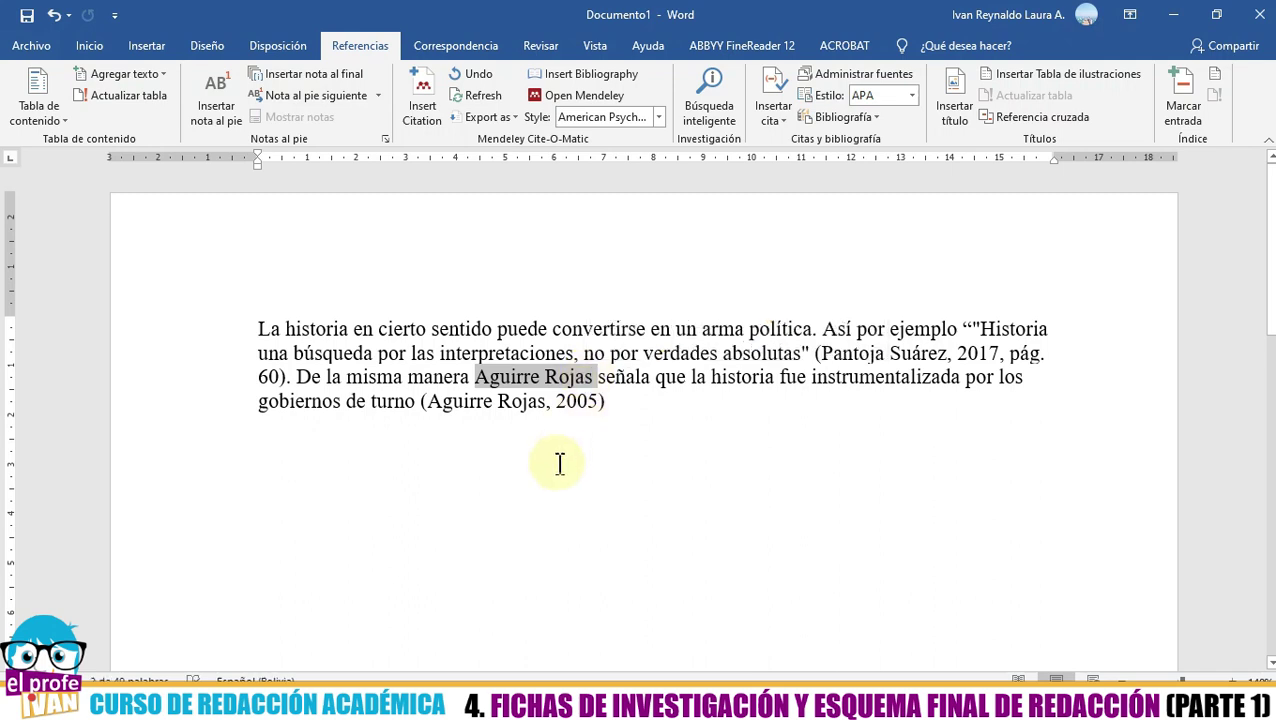
click(464, 401)
click(558, 402)
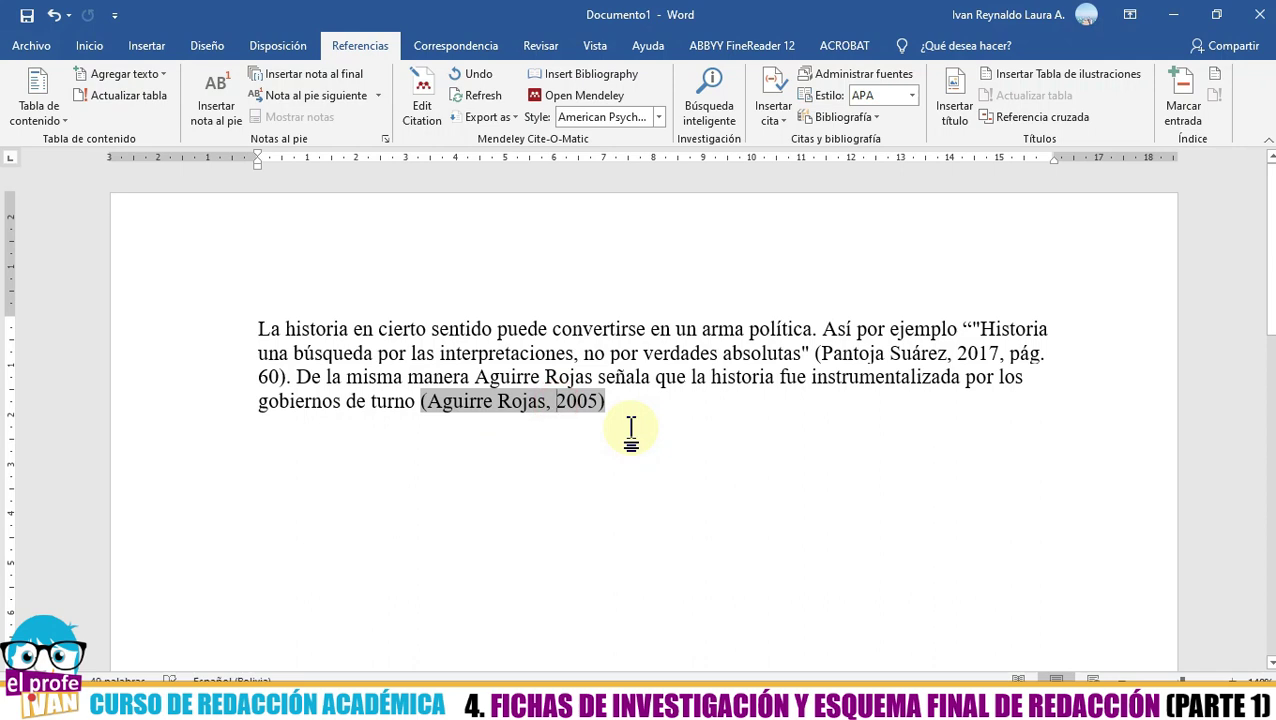
key(BackSpace)
key(BackSpace)
key(BackSpace)
key(BackSpace)
key(BackSpace)
key(BackSpace)
key(BackSpace)
key(BackSpace)
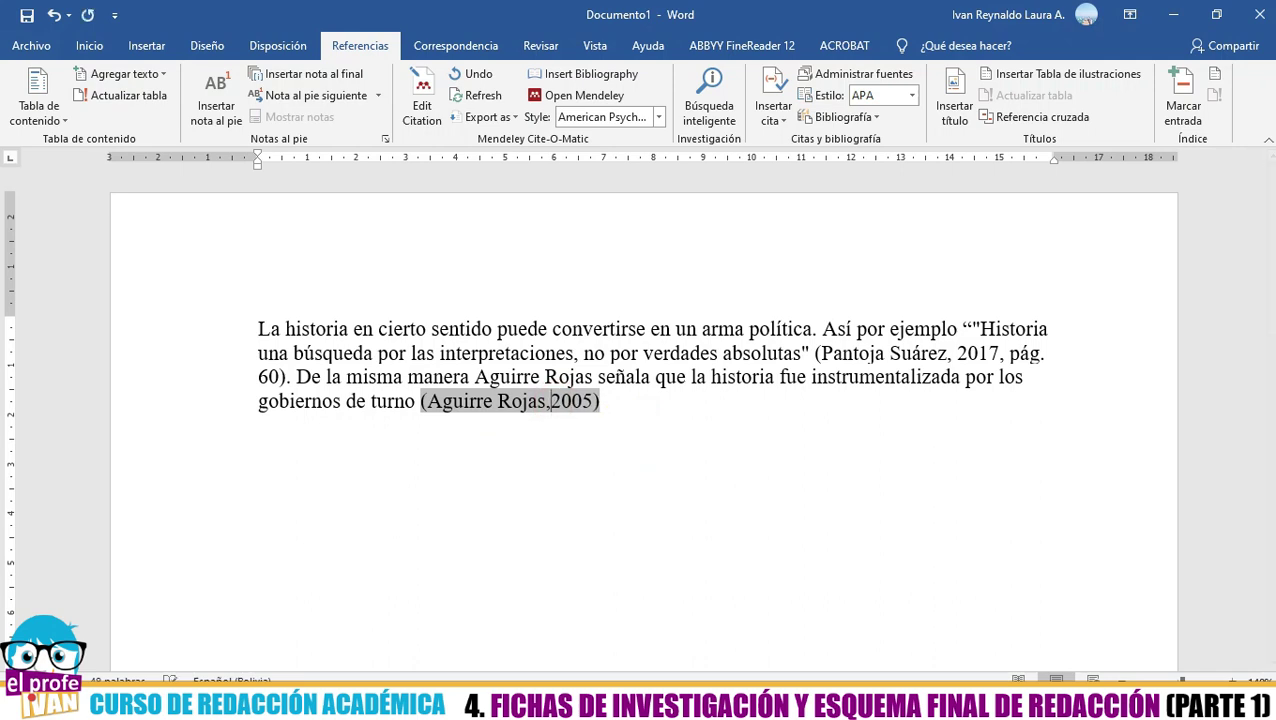
key(BackSpace)
key(BackSpace)
key(BackSpace)
key(BackSpace)
key(BackSpace)
key(BackSpace)
key(BackSpace)
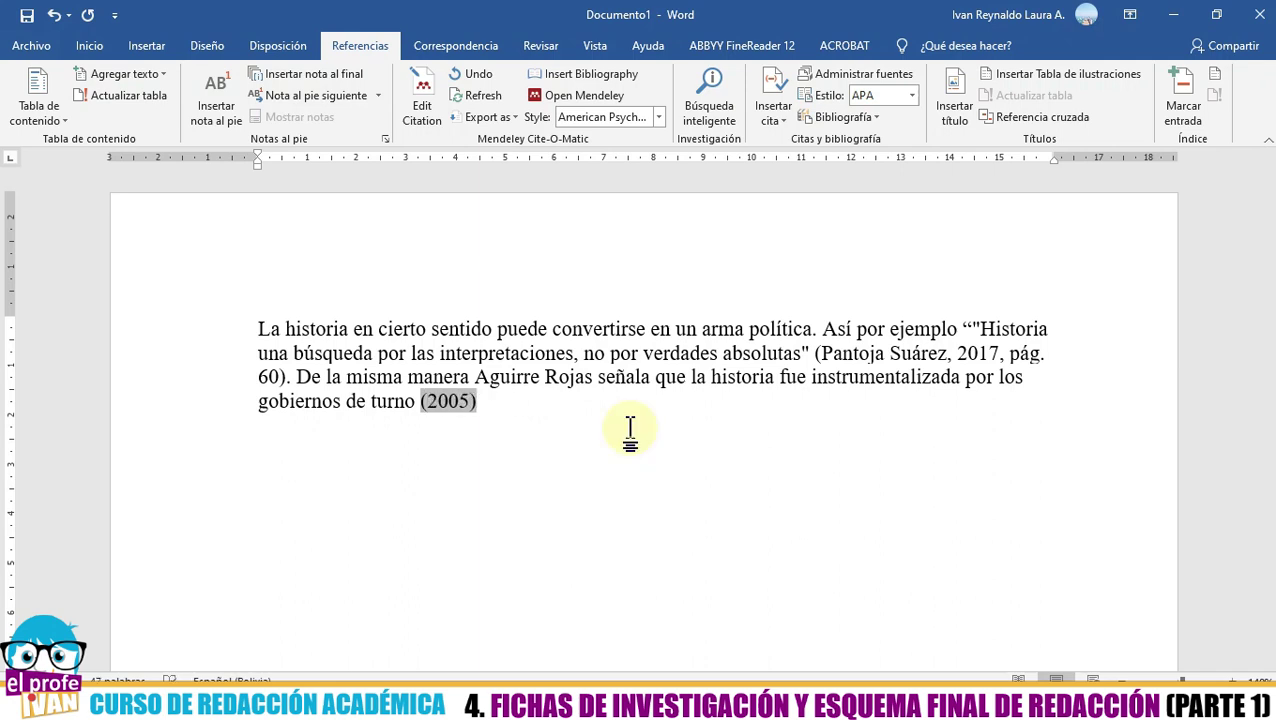
click(518, 410)
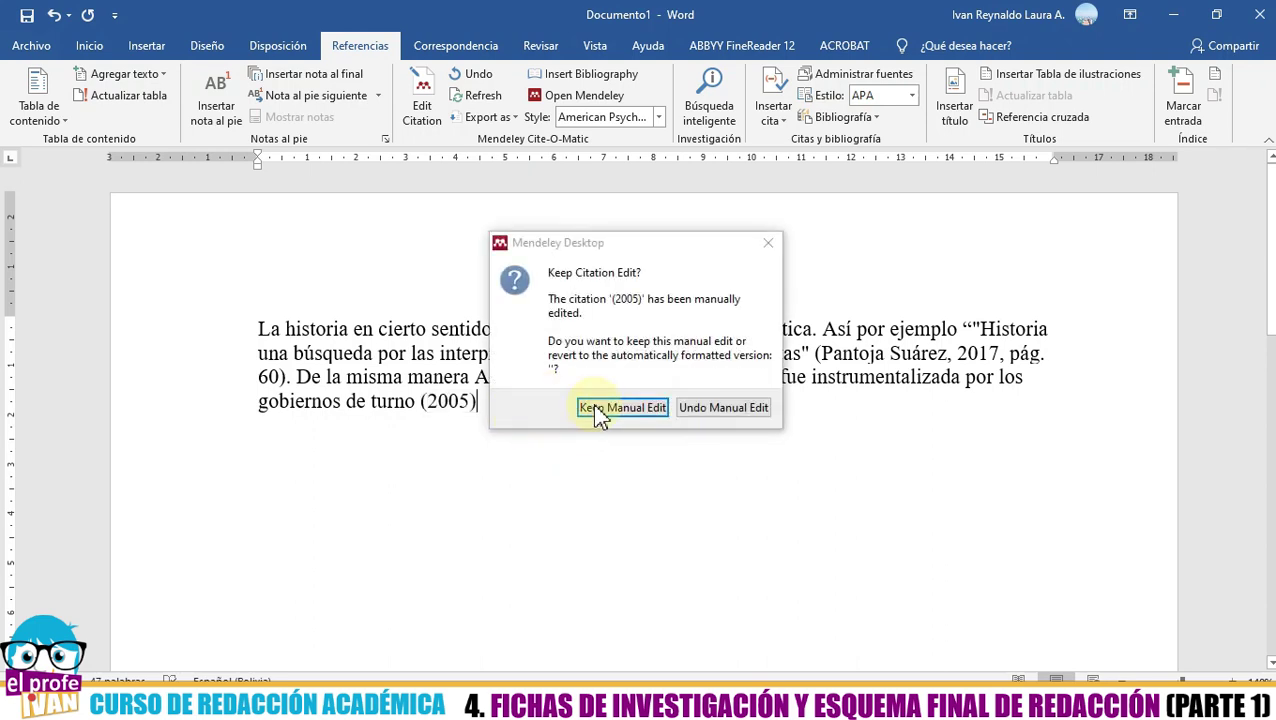
click(599, 406)
- End the sentence with a period after (2005), followed by some stray test characters
click(435, 402)
click(498, 402)
text(.  )
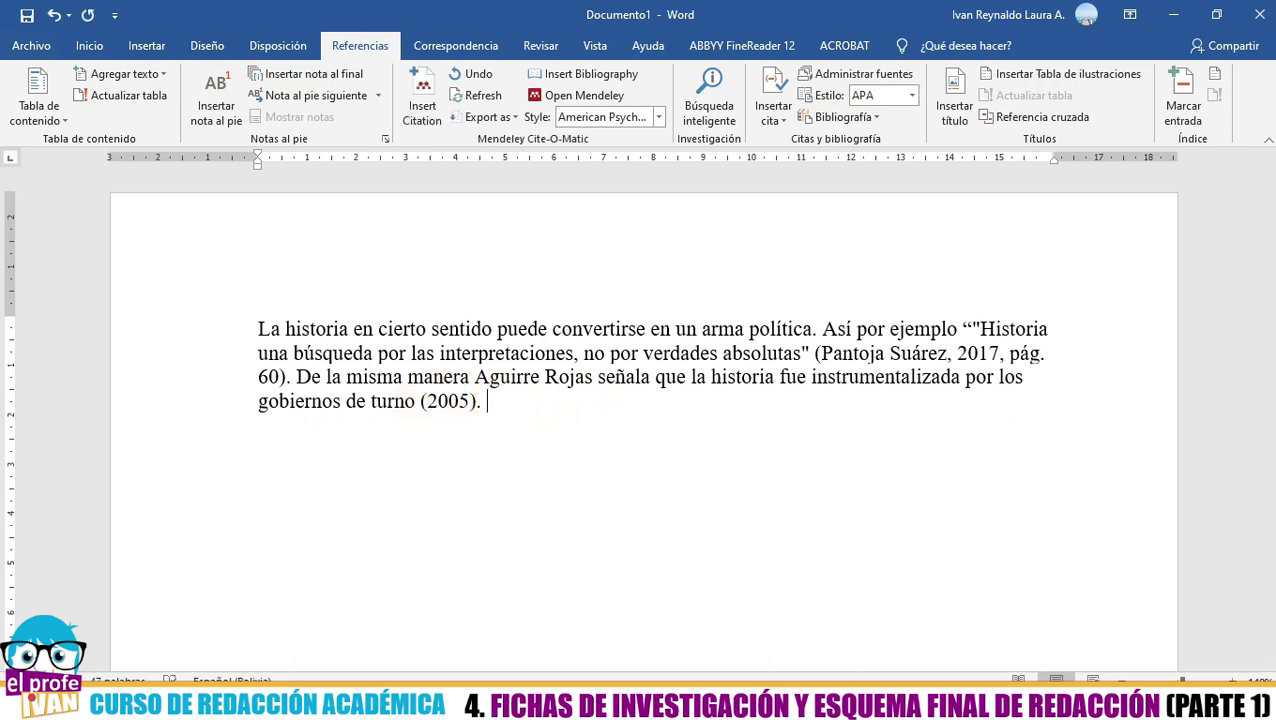
text(Disa  dsaidj saidj saio djaisod jsaio)
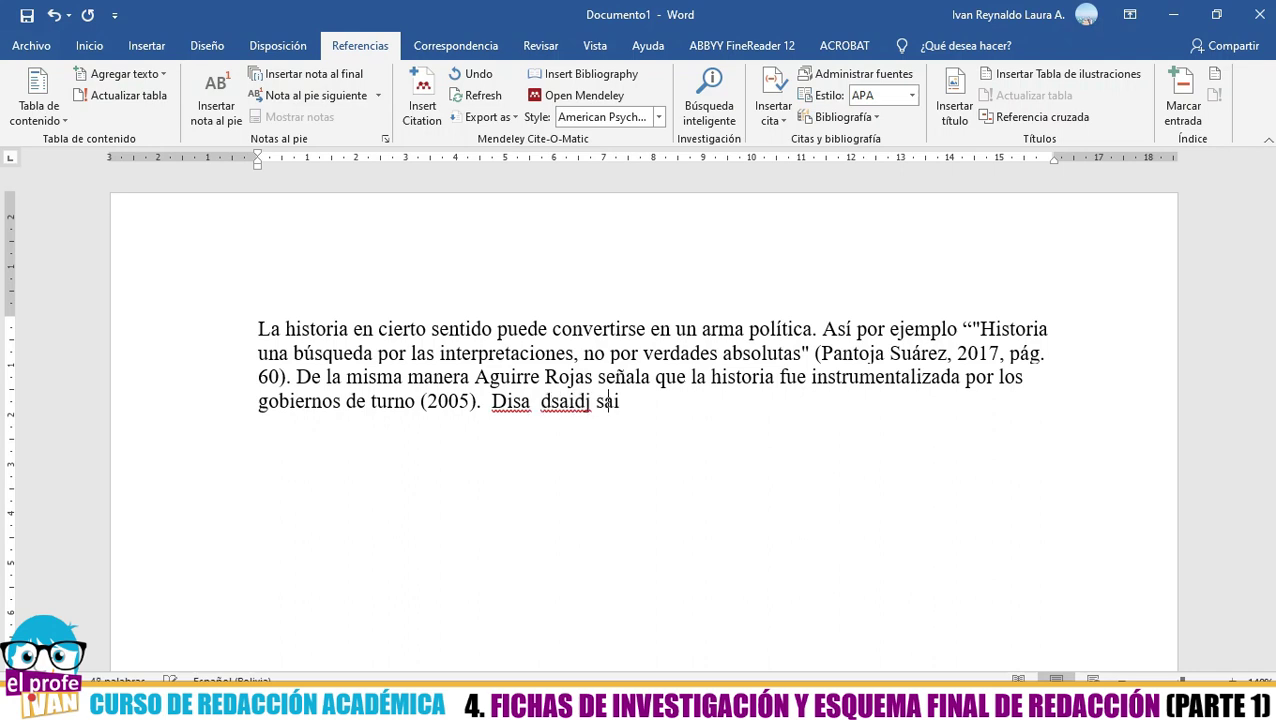
- Erase the stray text, cancel the citation search, and type the 'Bibliografía' heading below the paragraph
key(BackSpace)
key(BackSpace)
key(BackSpace)
key(BackSpace)
key(BackSpace)
key(BackSpace)
key(BackSpace)
key(BackSpace)
key(BackSpace)
key(BackSpace)
key(BackSpace)
key(BackSpace)
key(BackSpace)
key(BackSpace)
key(BackSpace)
key(BackSpace)
key(BackSpace)
key(BackSpace)
key(BackSpace)
key(BackSpace)
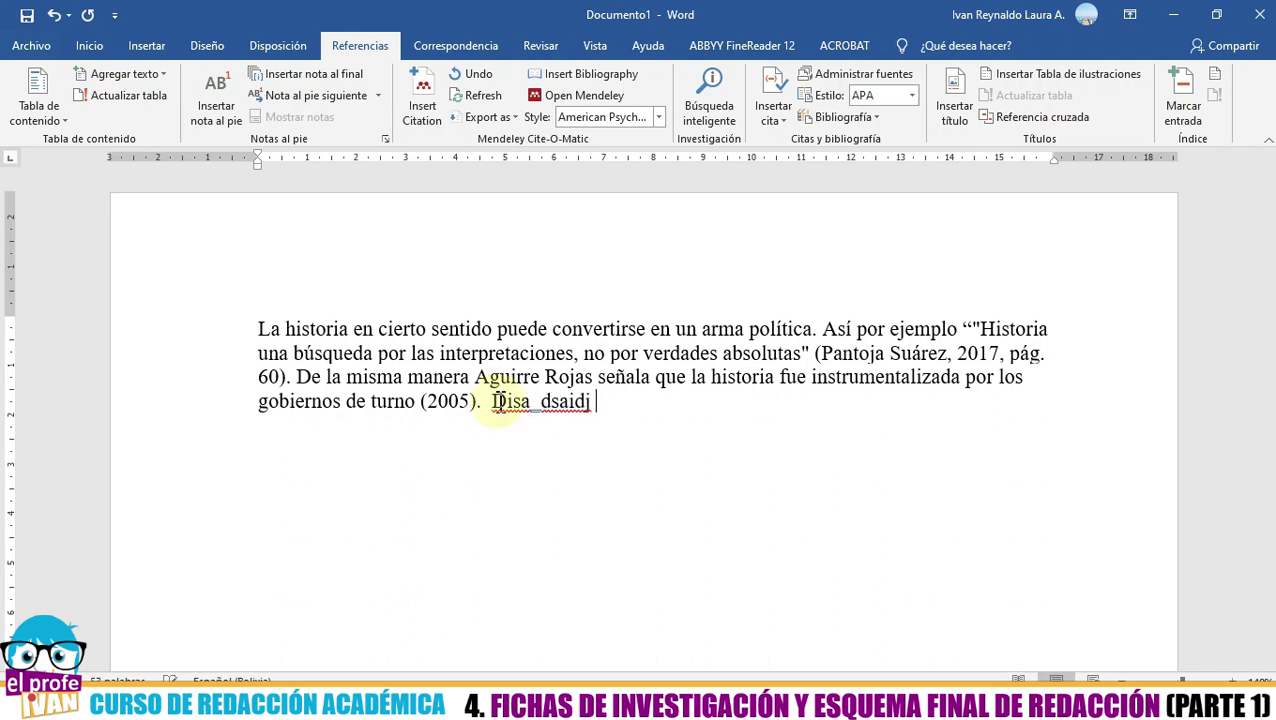
click(424, 115)
click(805, 466)
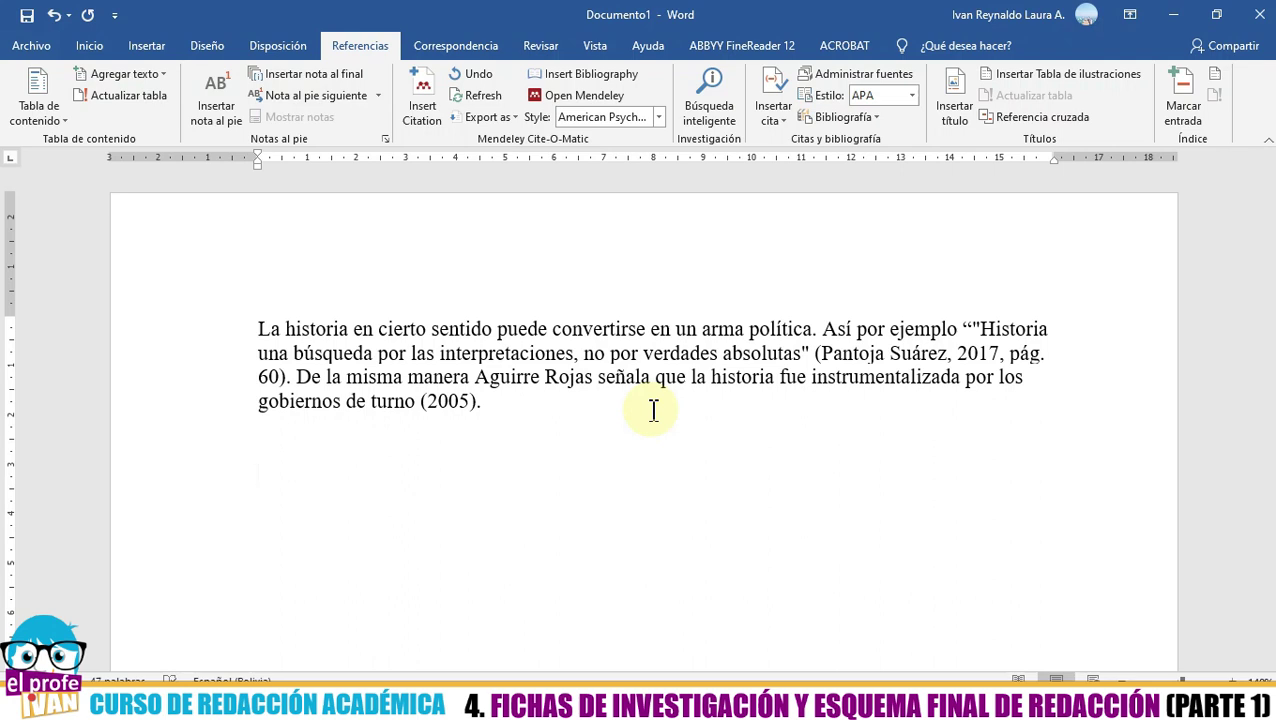
text(Bibliografía)
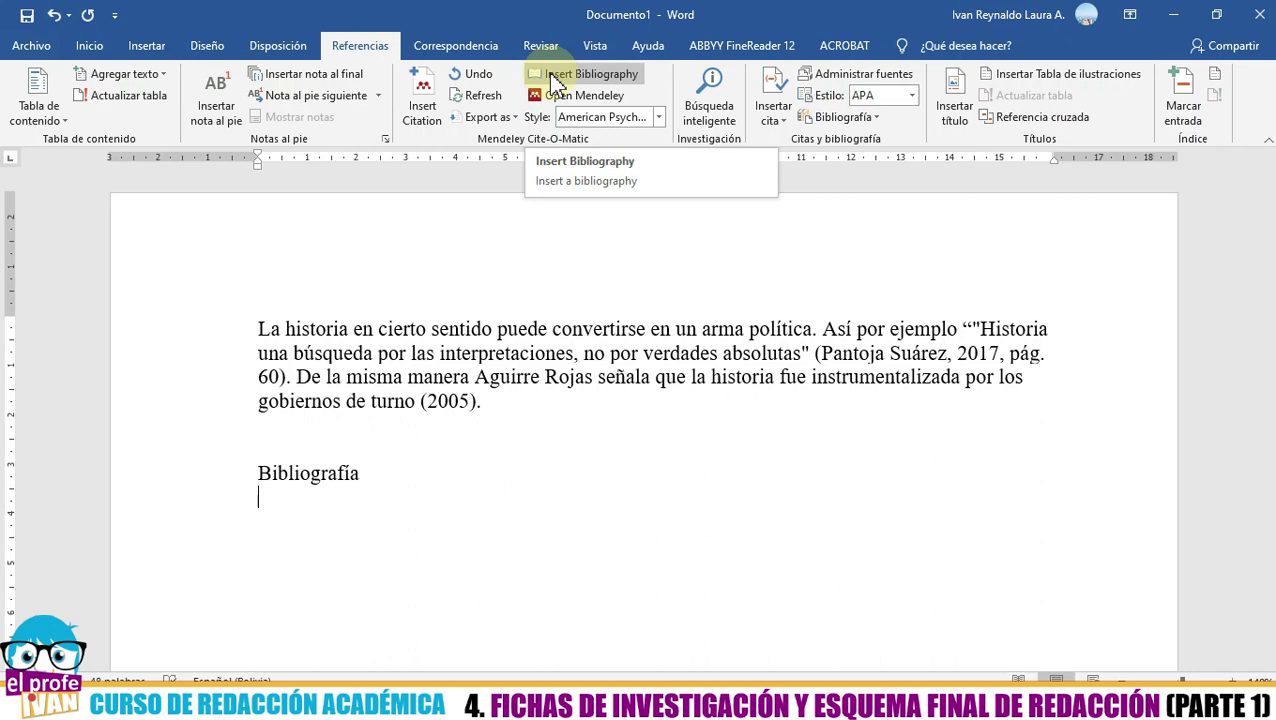
- Insert the Aguirre Rojas and Pantoja Suárez reference list under Bibliografía, then switch to Mendeley Desktop
click(556, 80)
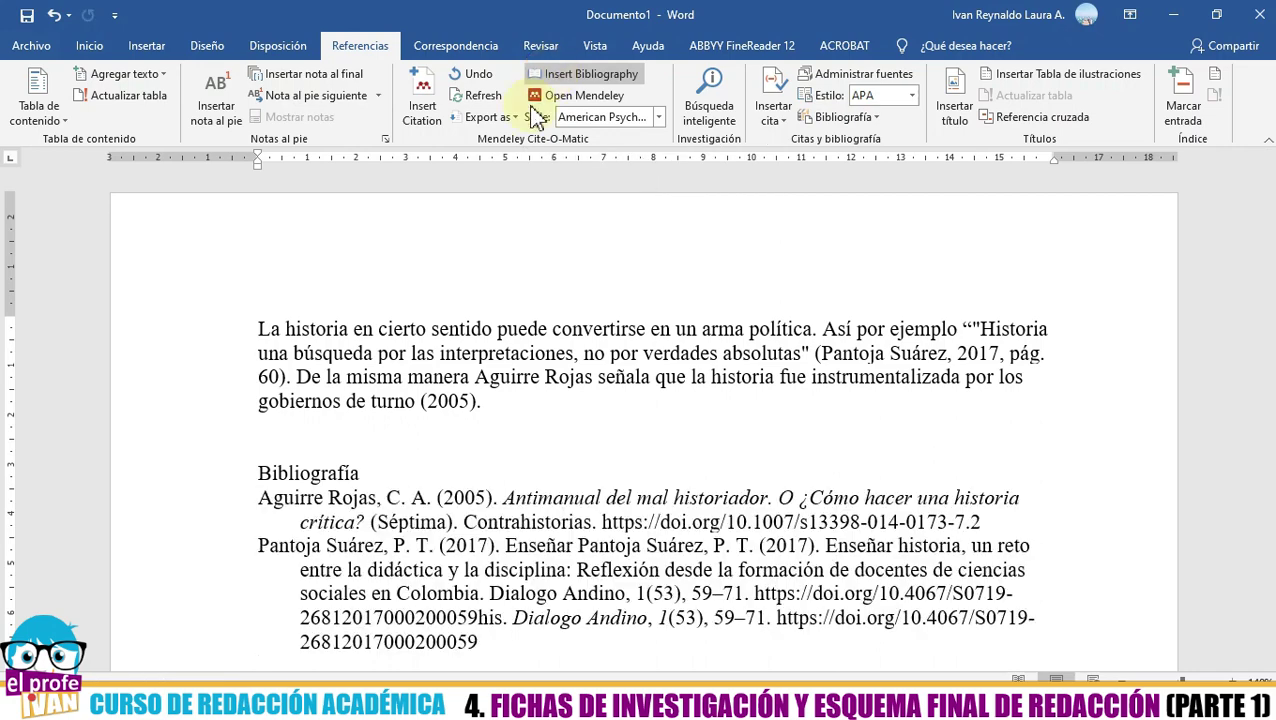
scroll(391, 440, down, 3)
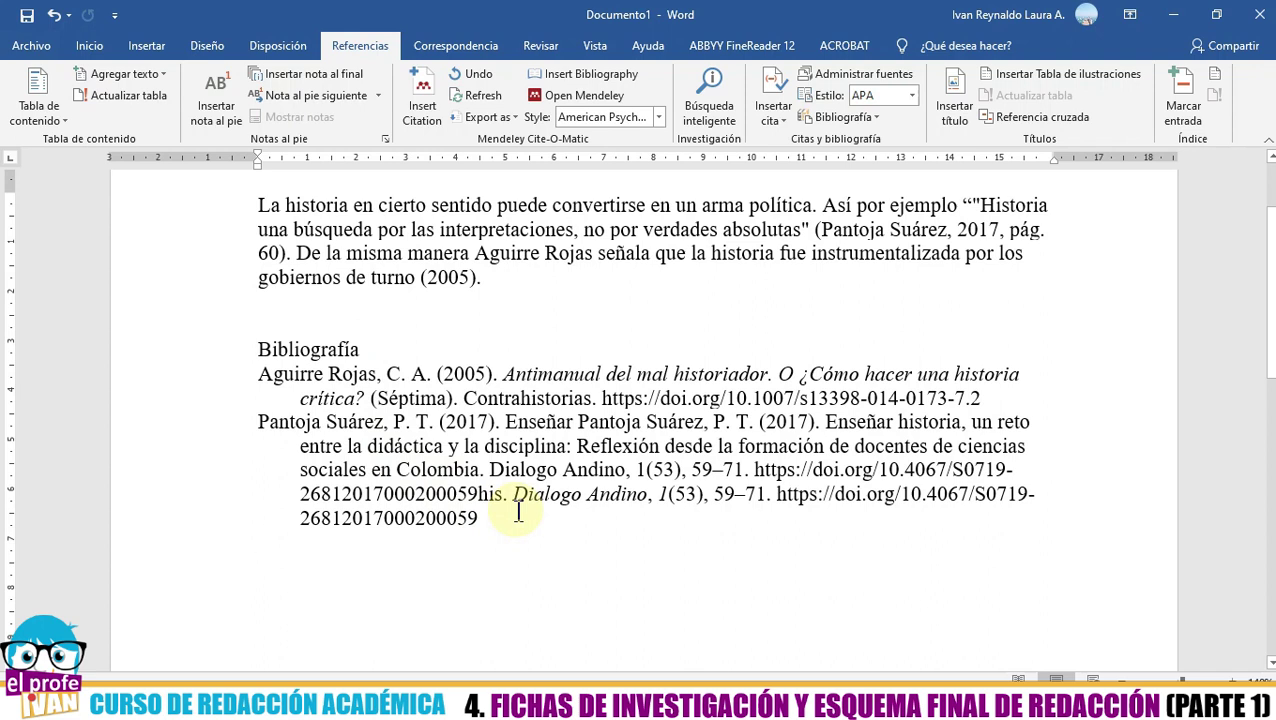
click(354, 384)
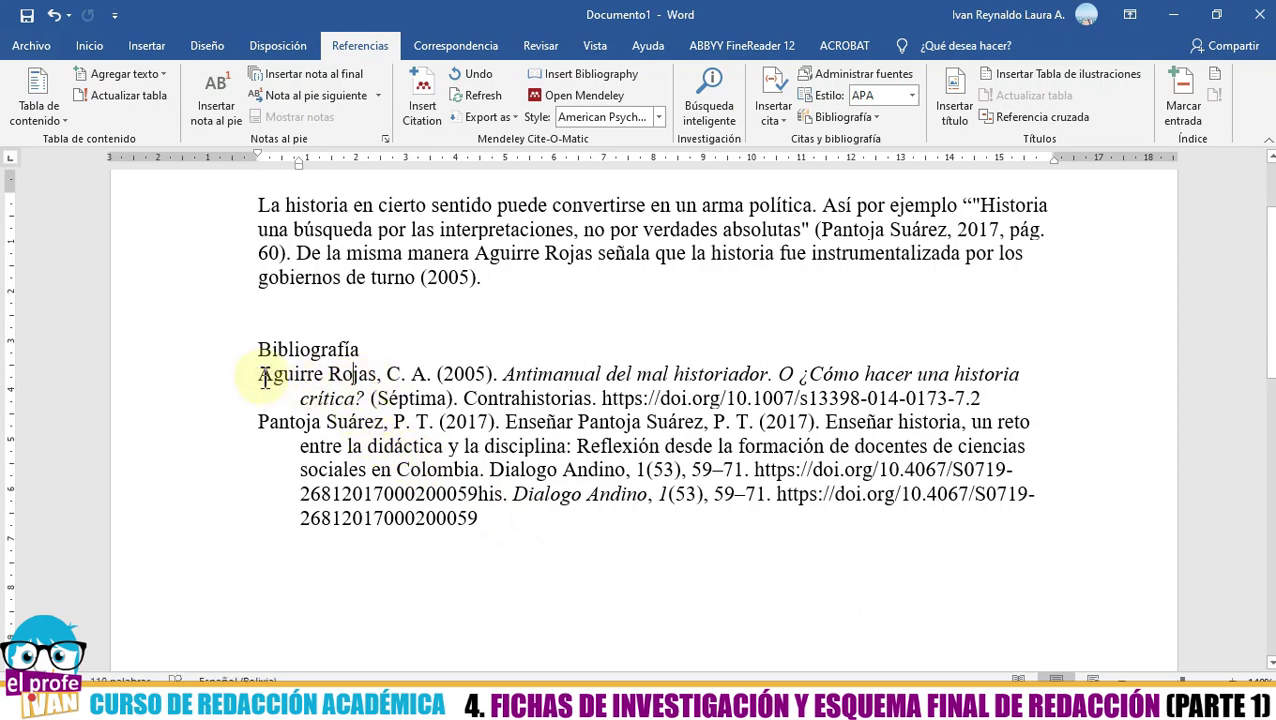
key(alt+Tab)
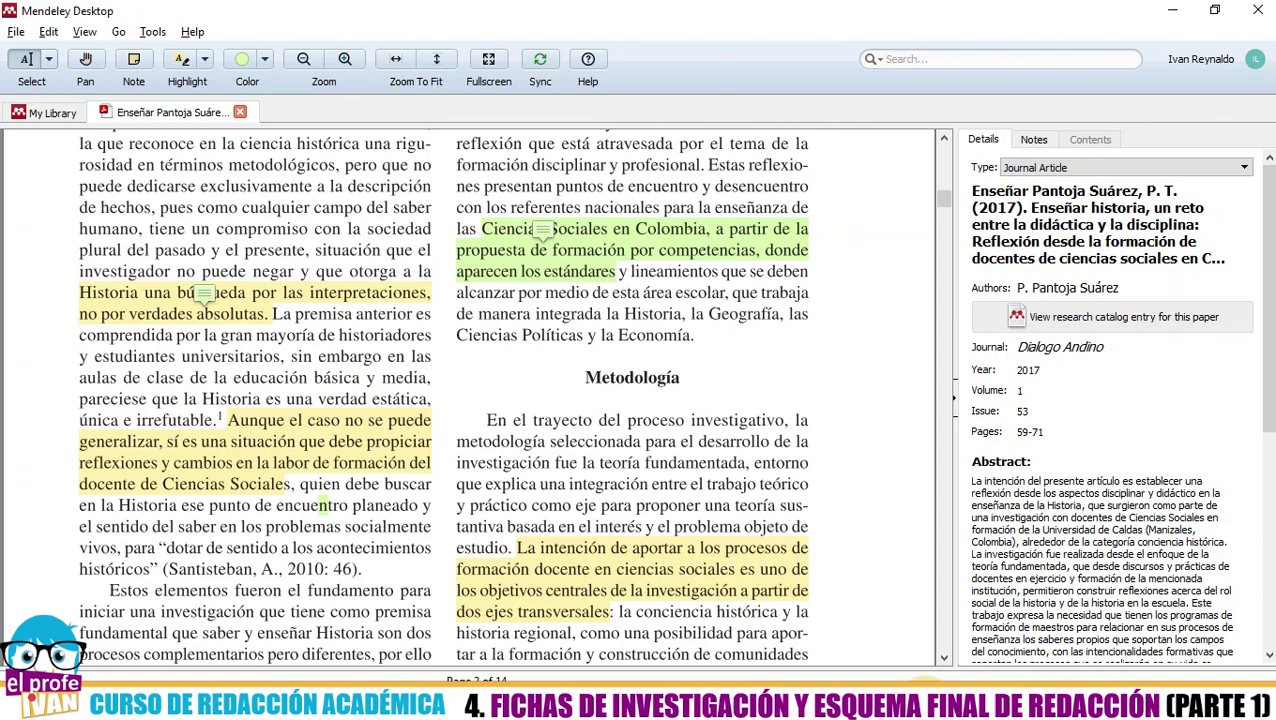
- Return to Mendeley's library document list and view the Antimanual del mal historiador book's details
key(alt+Tab)
key(alt+Tab)
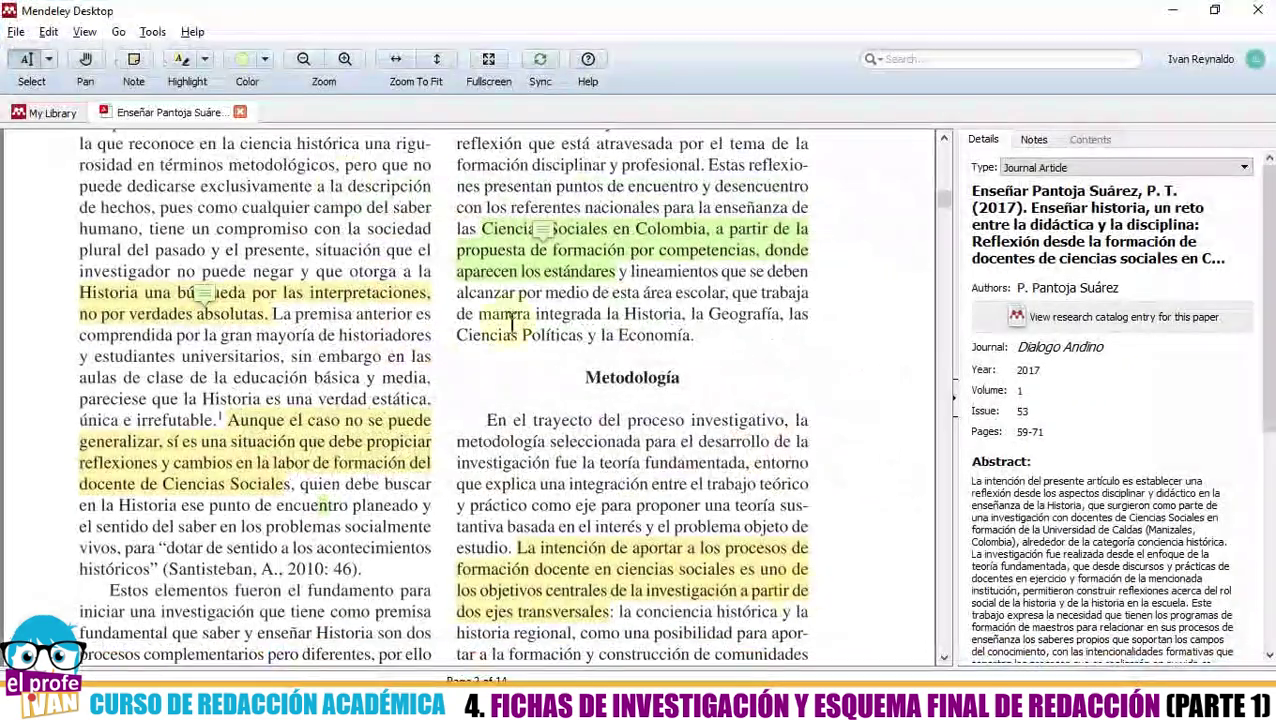
click(48, 112)
click(510, 263)
click(507, 230)
click(505, 200)
click(507, 230)
- Look over the infographics thesis and Pantoja Suárez article details, then go back to Word
click(505, 266)
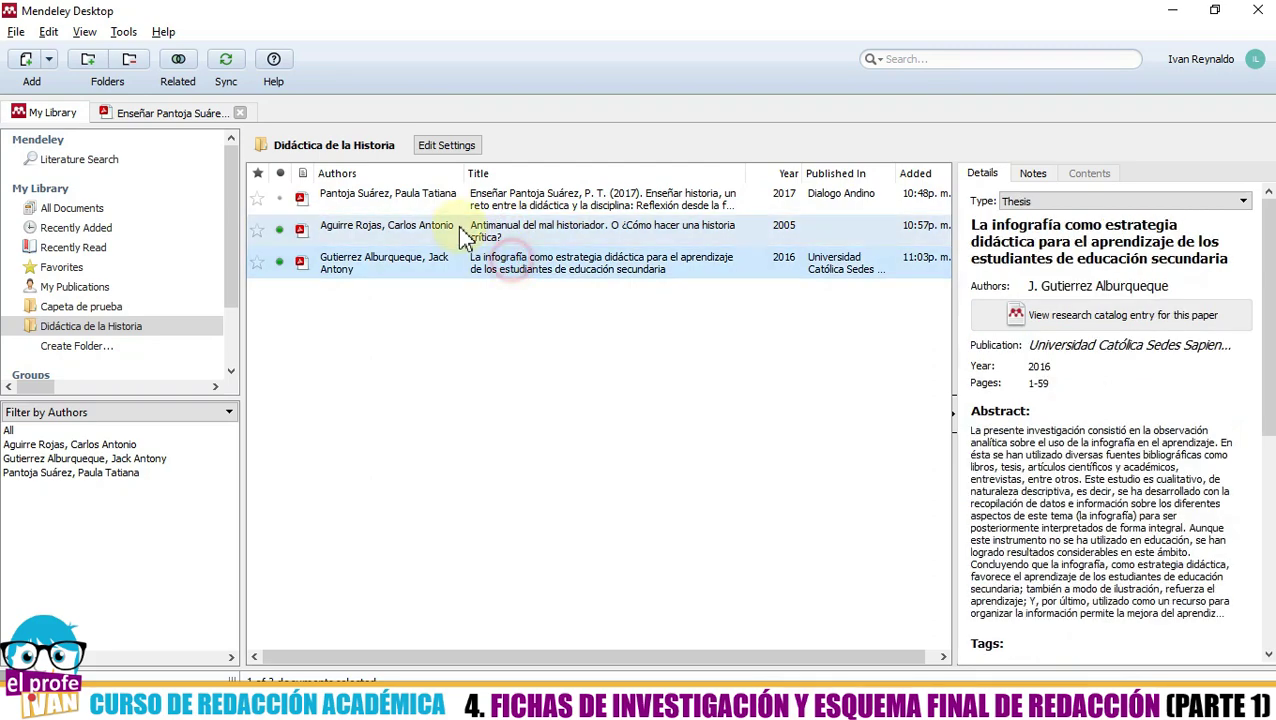
click(400, 230)
click(410, 198)
click(430, 264)
click(421, 228)
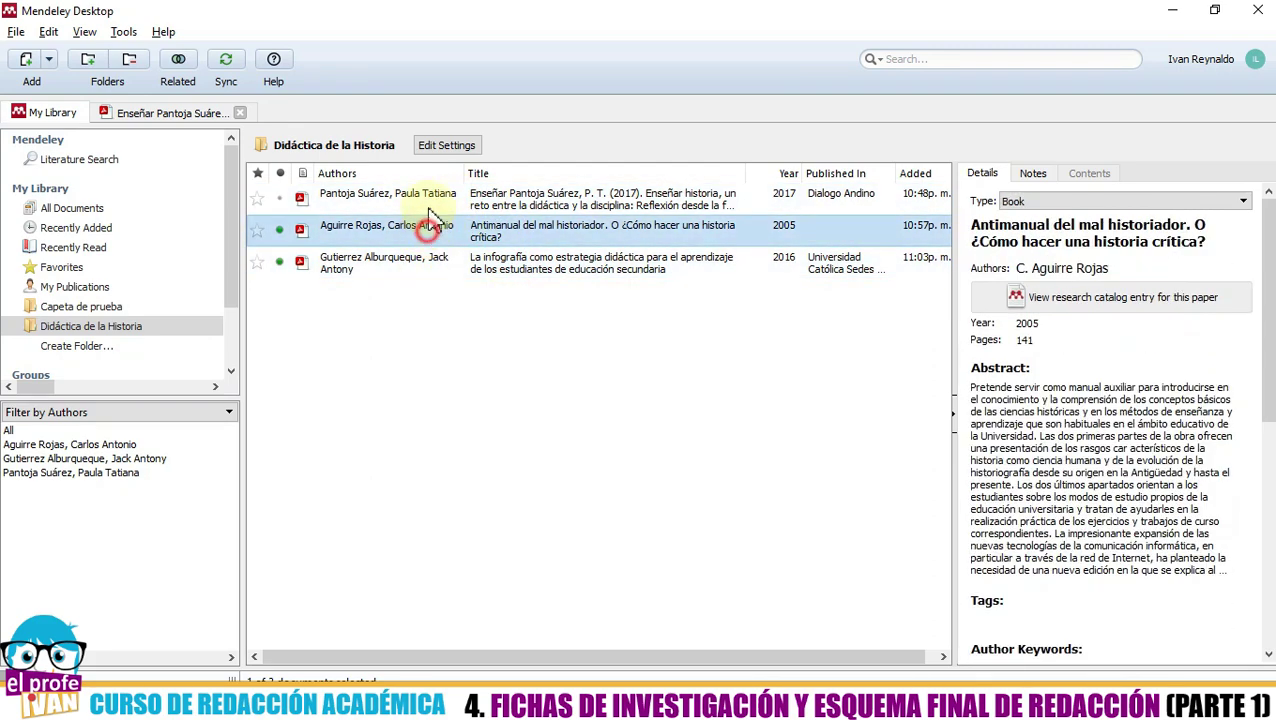
click(410, 198)
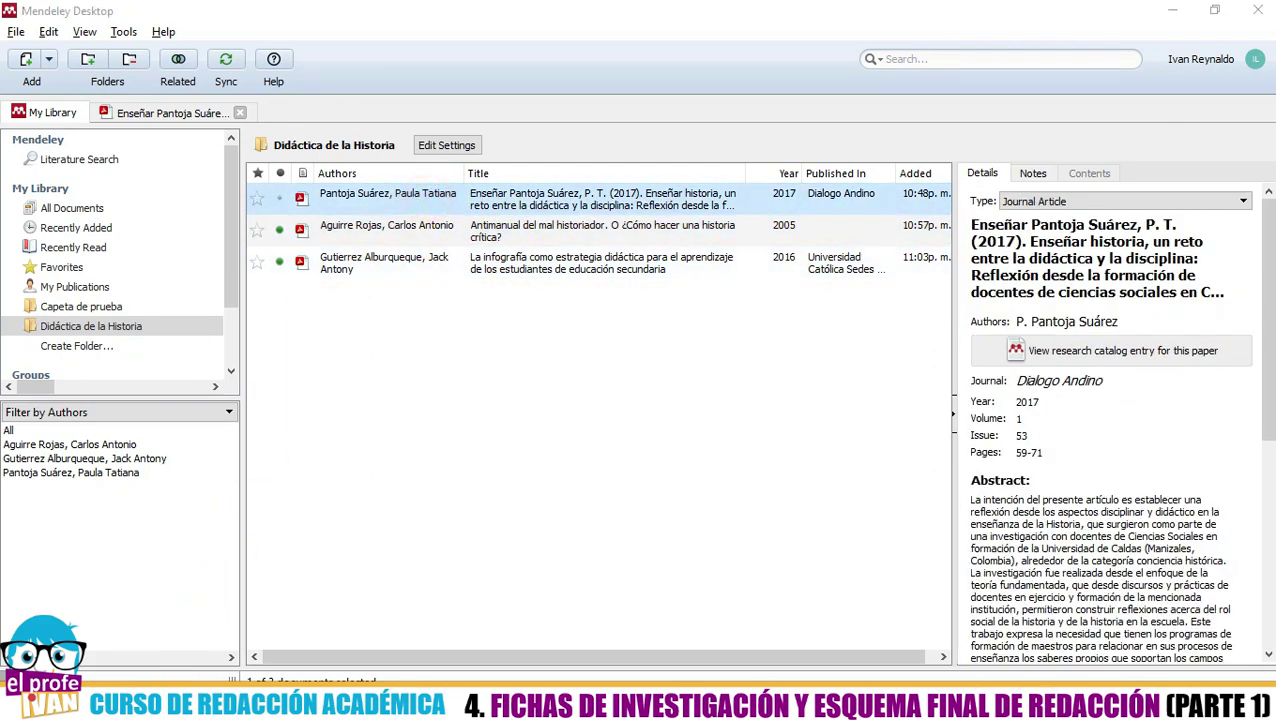
key(alt+Tab)
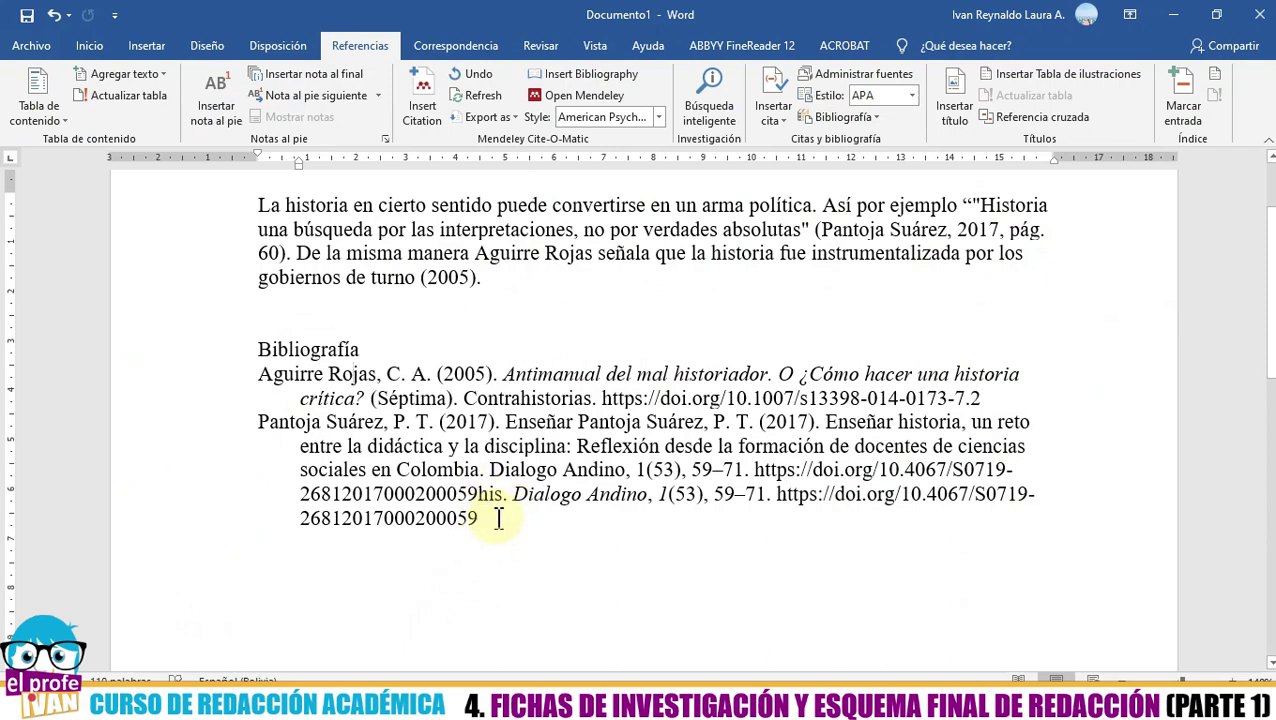
- Select the full bibliography from 'Aguirre Rojas' through the end of the Pantoja Suárez reference
click(258, 373)
key(ctrl+shift+End)
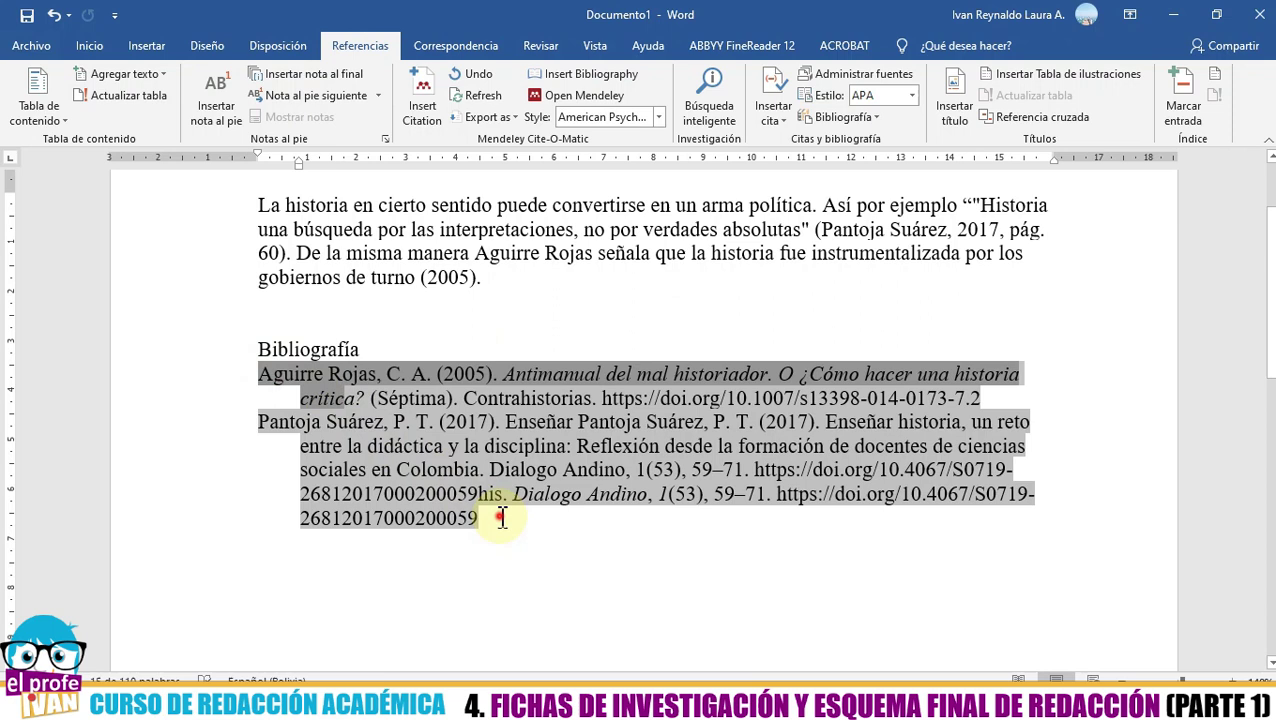
click(521, 527)
key(Return)
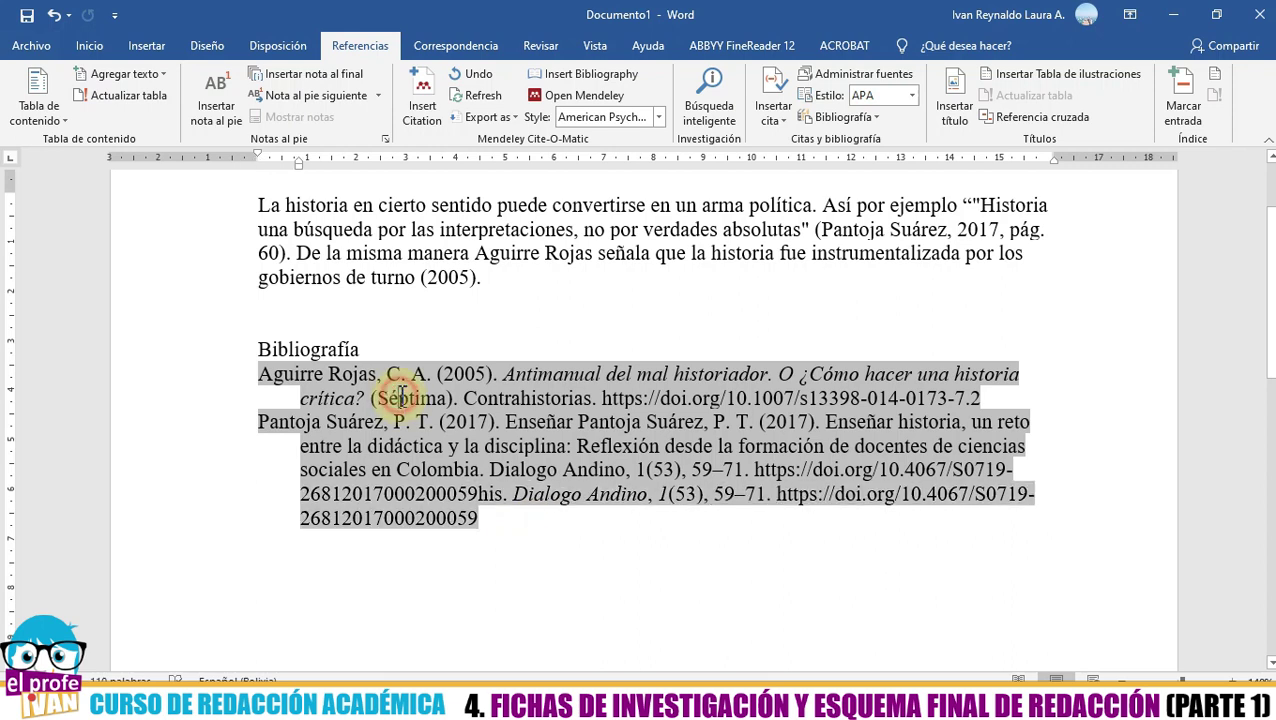
click(421, 319)
click(514, 278)
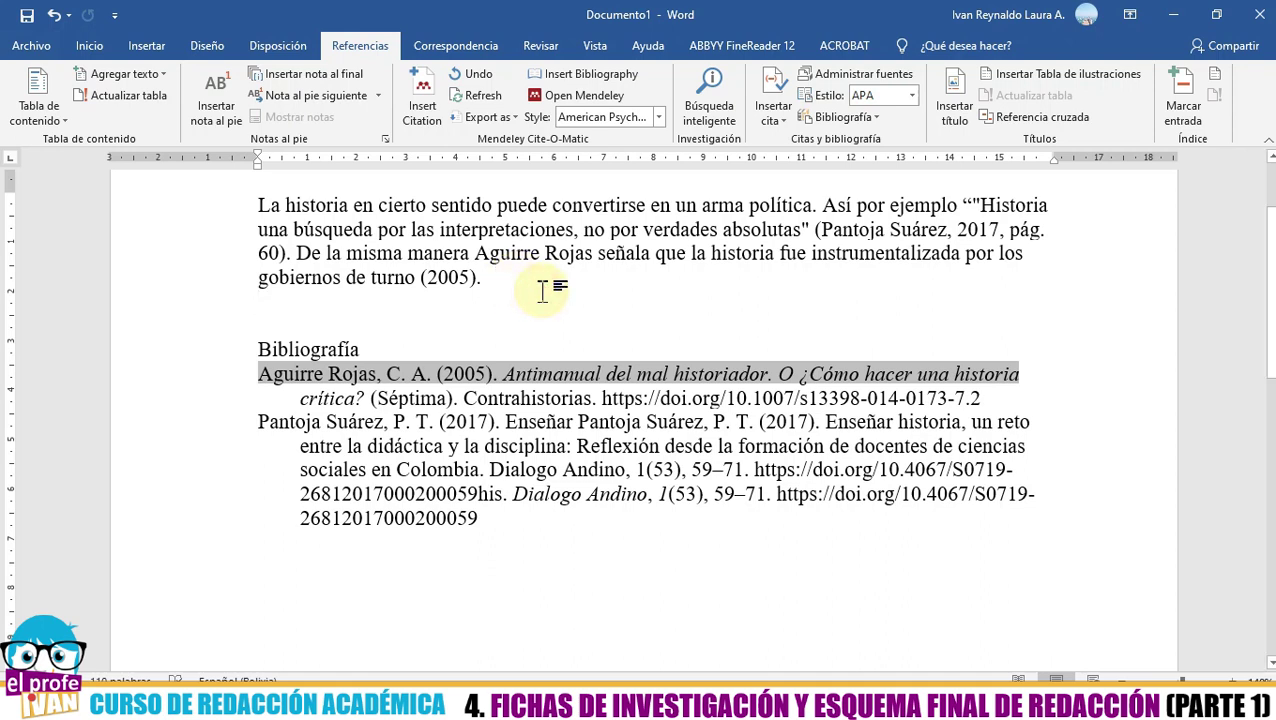
click(504, 441)
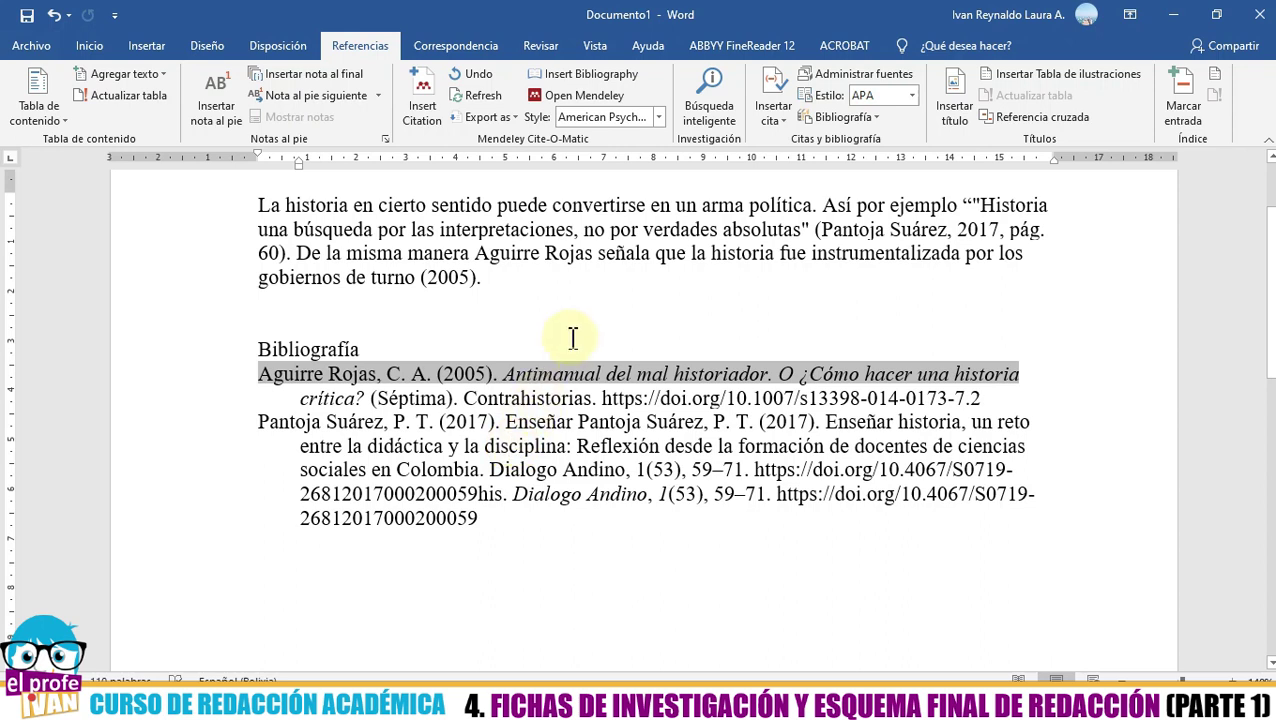
click(368, 494)
drag(375, 410, 342, 372)
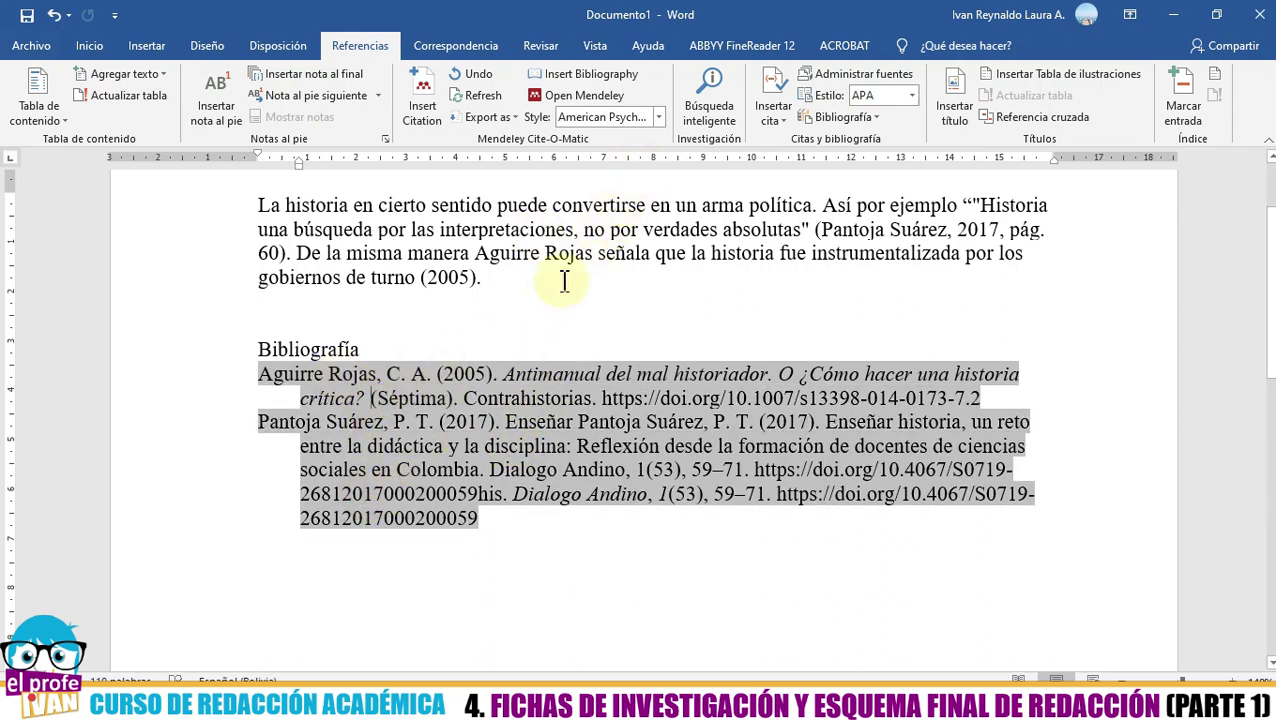
- Reformat the bibliography in Chicago Manual of Style 17th edition
click(661, 120)
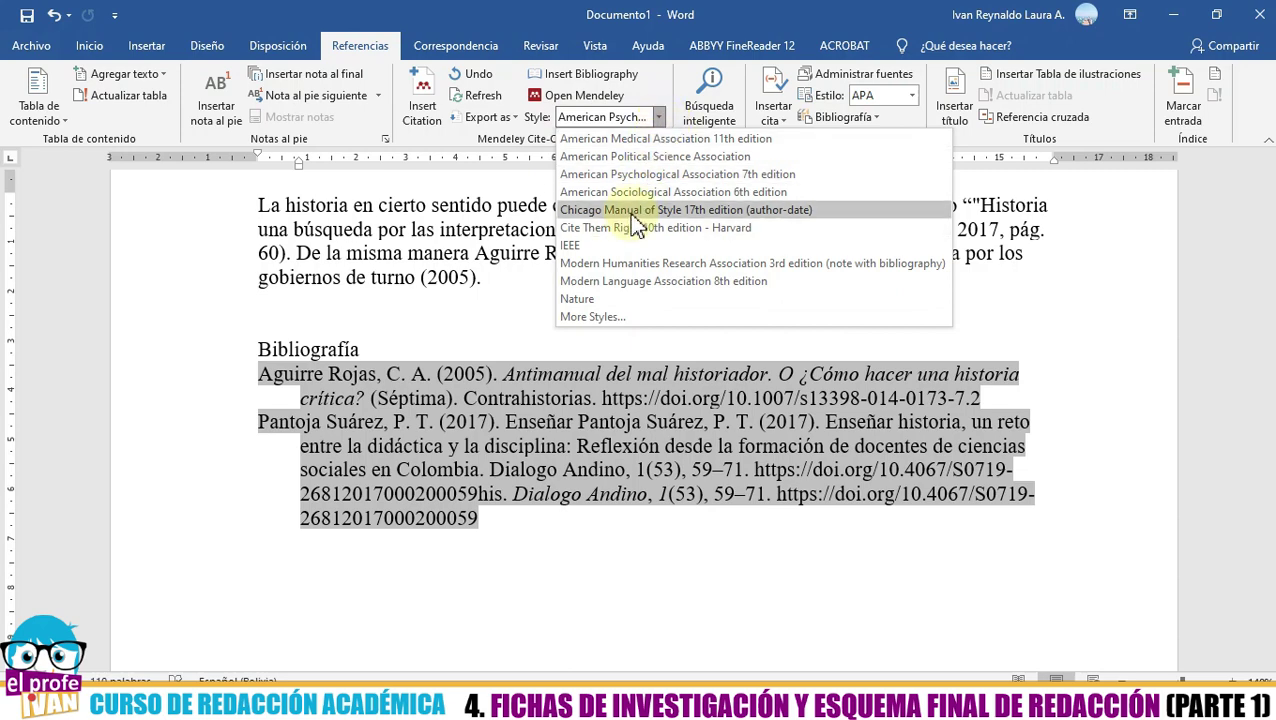
click(624, 211)
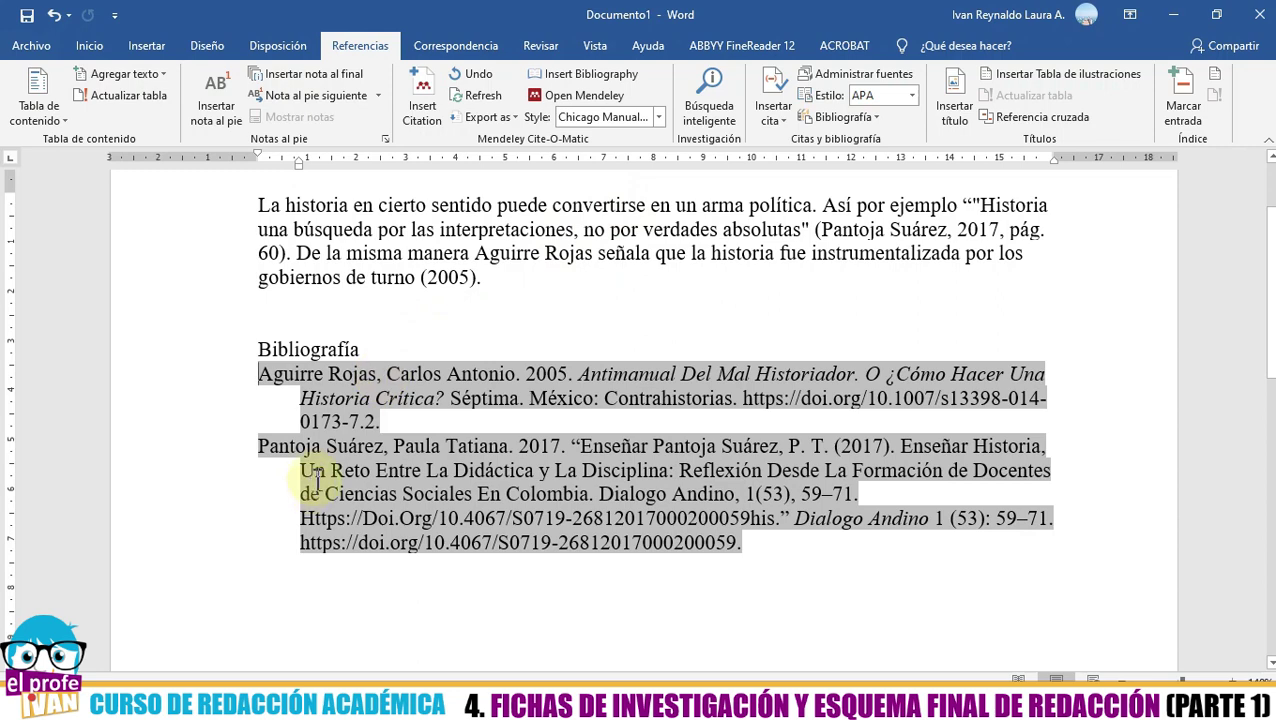
click(782, 558)
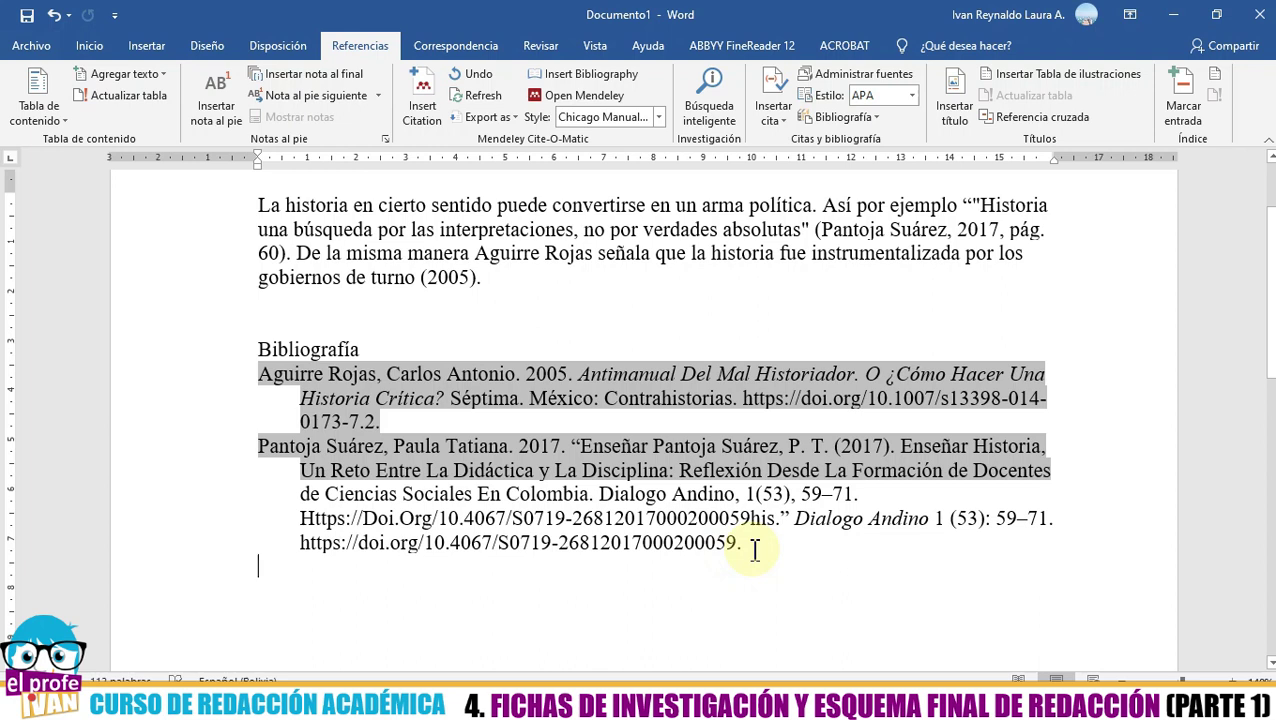
click(675, 544)
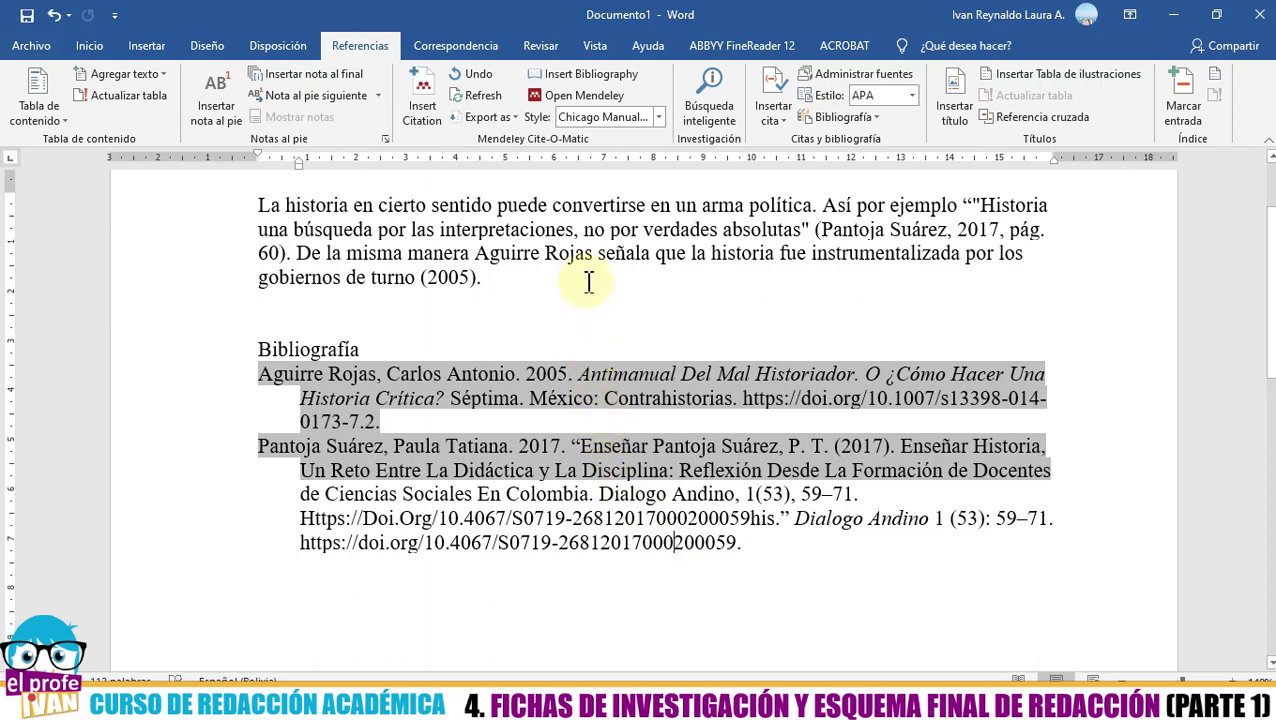
- Switch the bibliography to Cite Them Right 10th edition - Harvard style
click(660, 118)
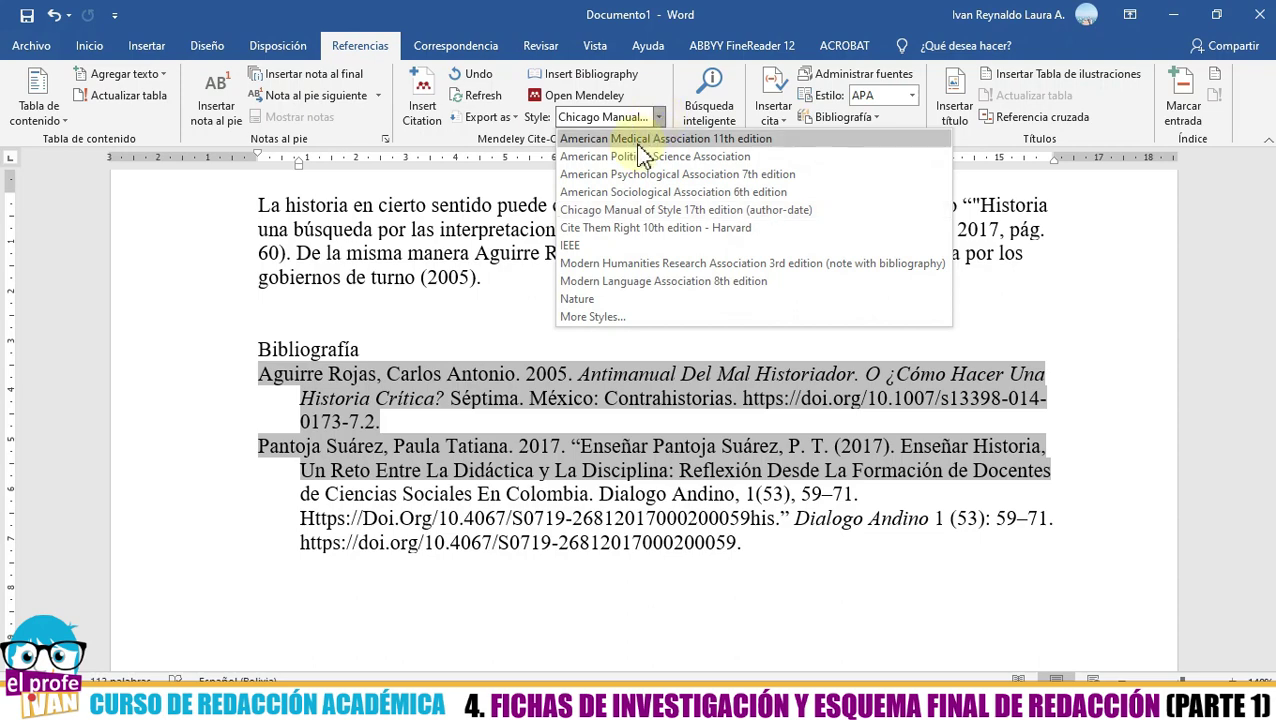
click(617, 229)
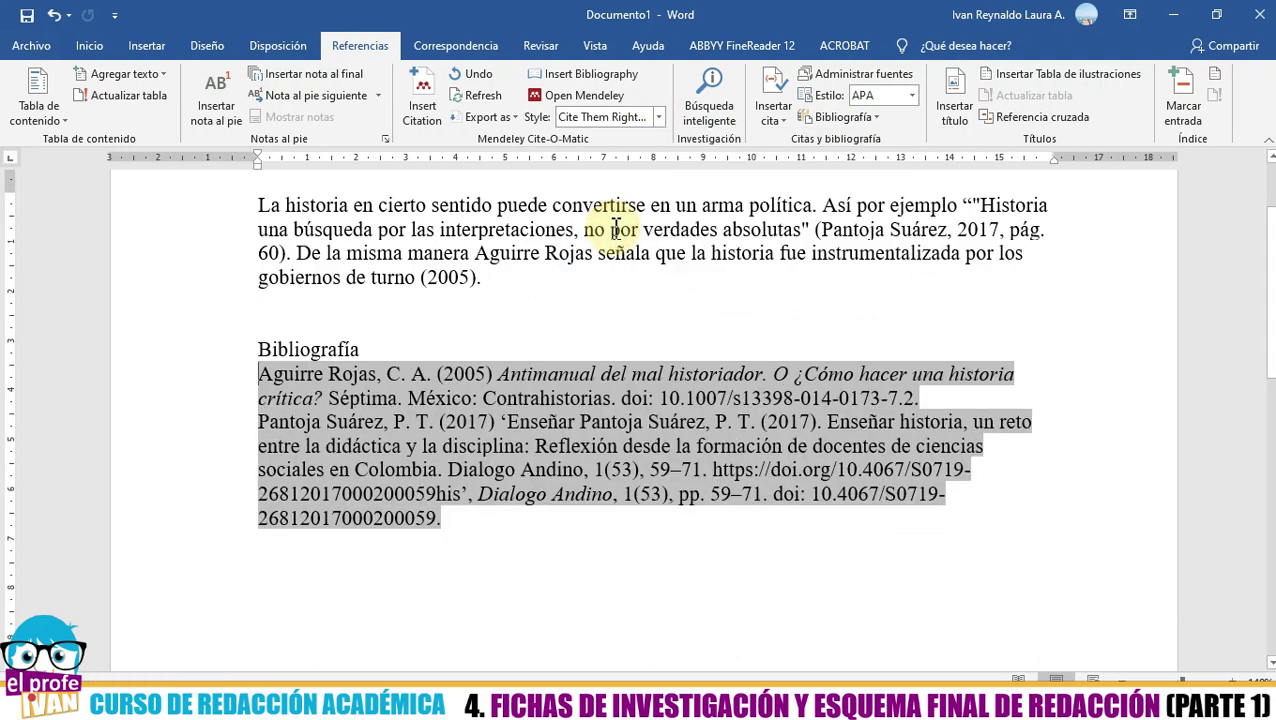
click(476, 528)
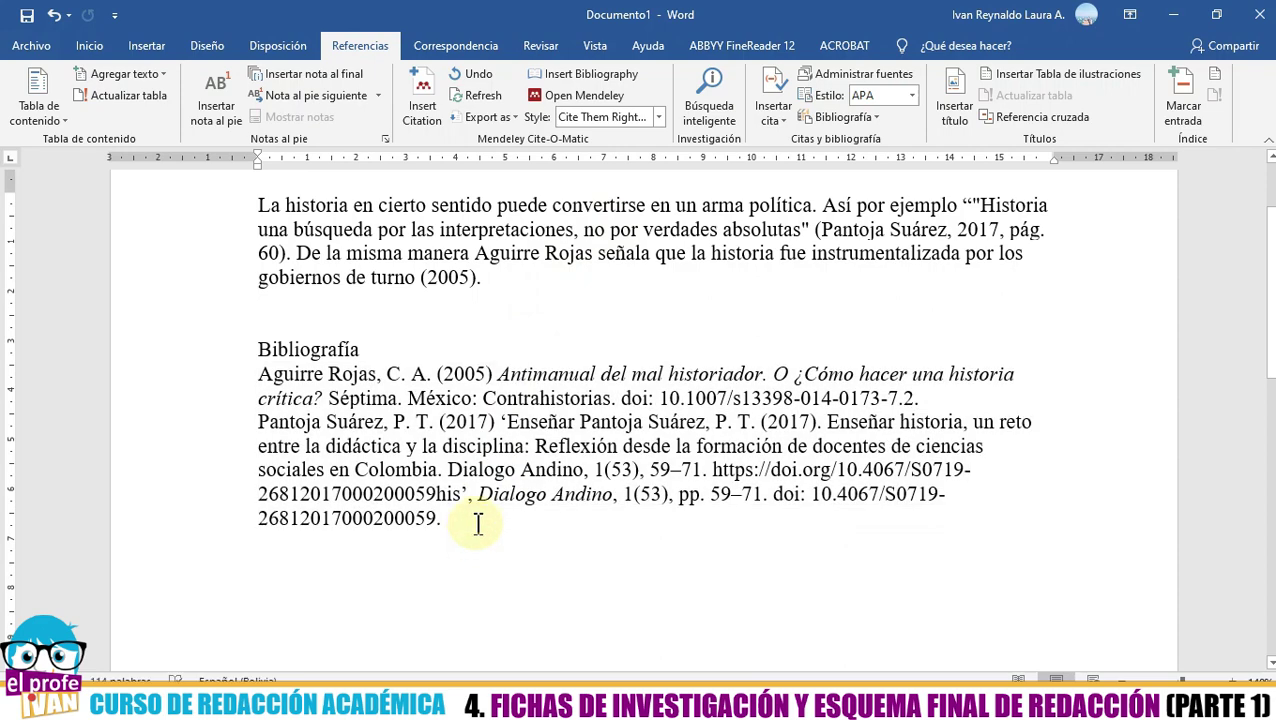
- Restore APA 7th edition, check the duplicated DOI links, then return to Mendeley Desktop
click(658, 117)
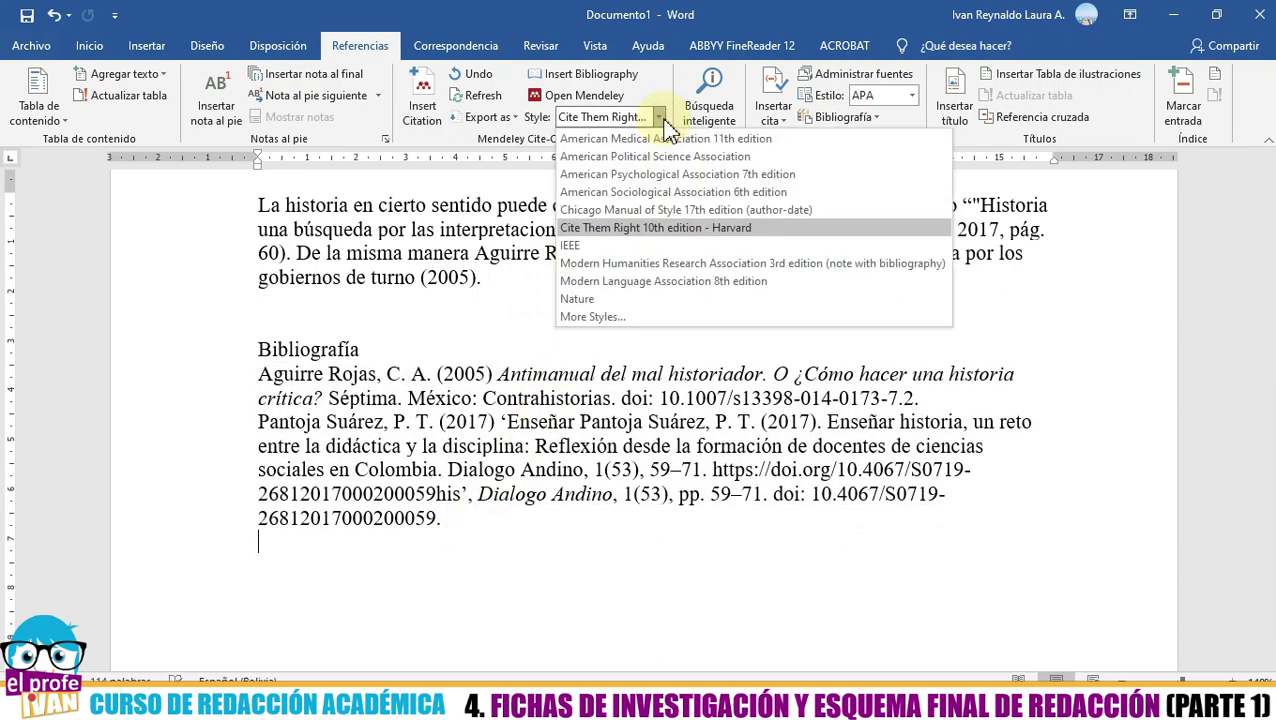
click(650, 176)
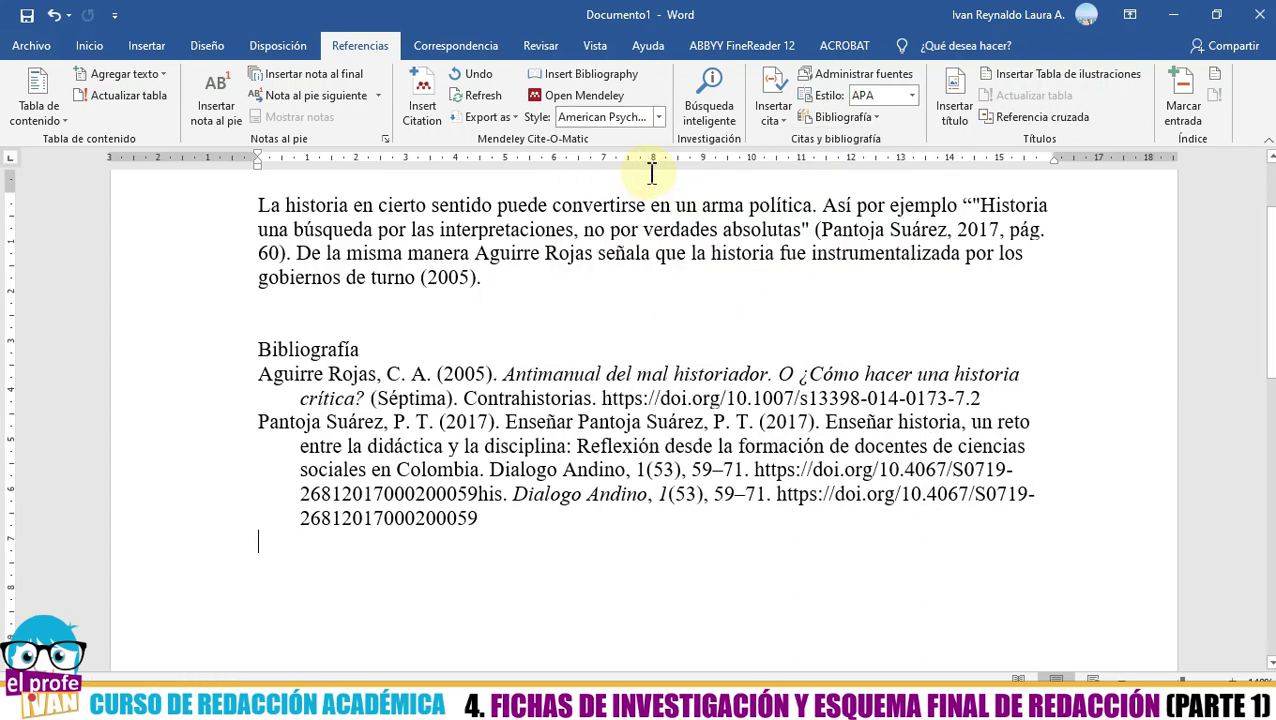
drag(481, 519, 477, 508)
click(505, 530)
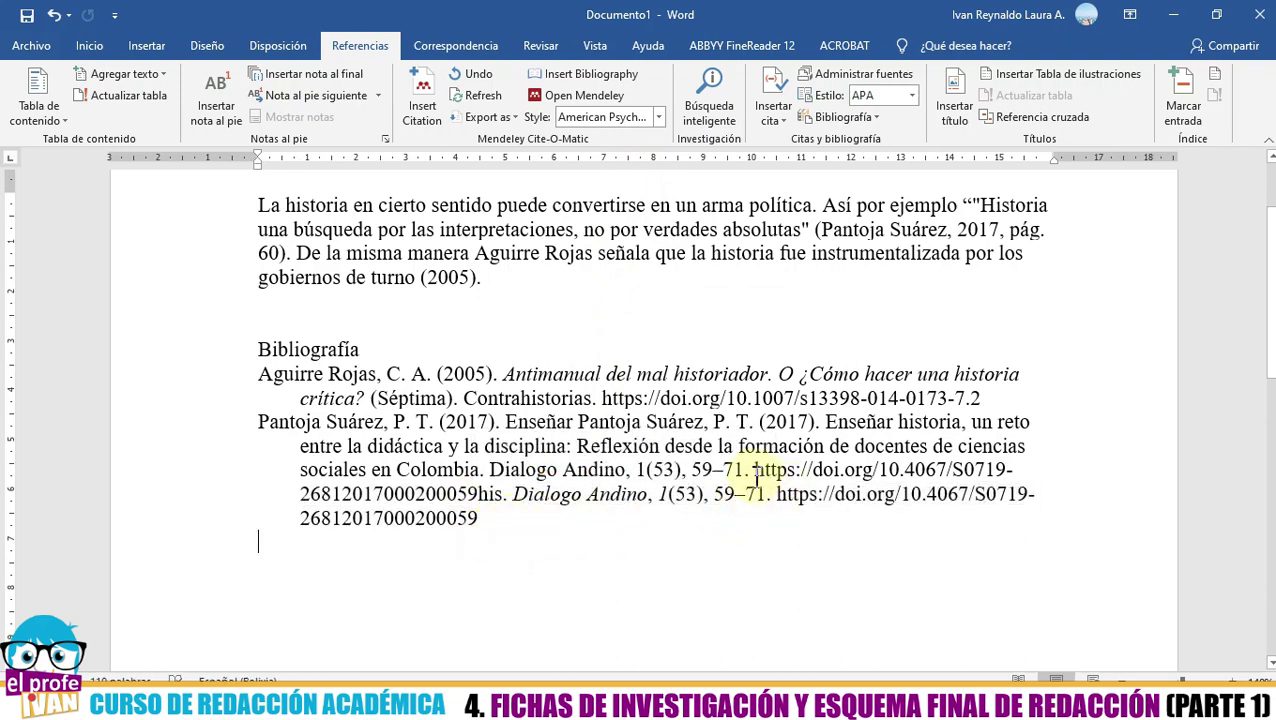
drag(754, 469, 763, 513)
click(540, 545)
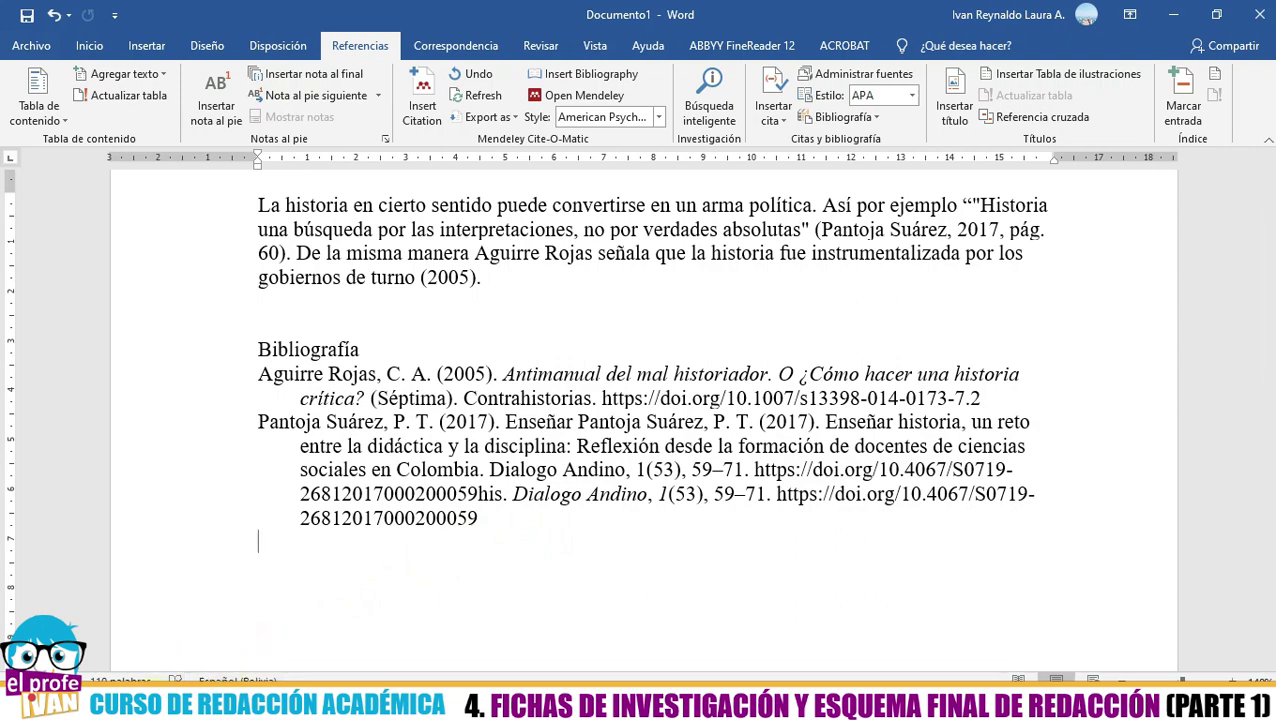
click(770, 705)
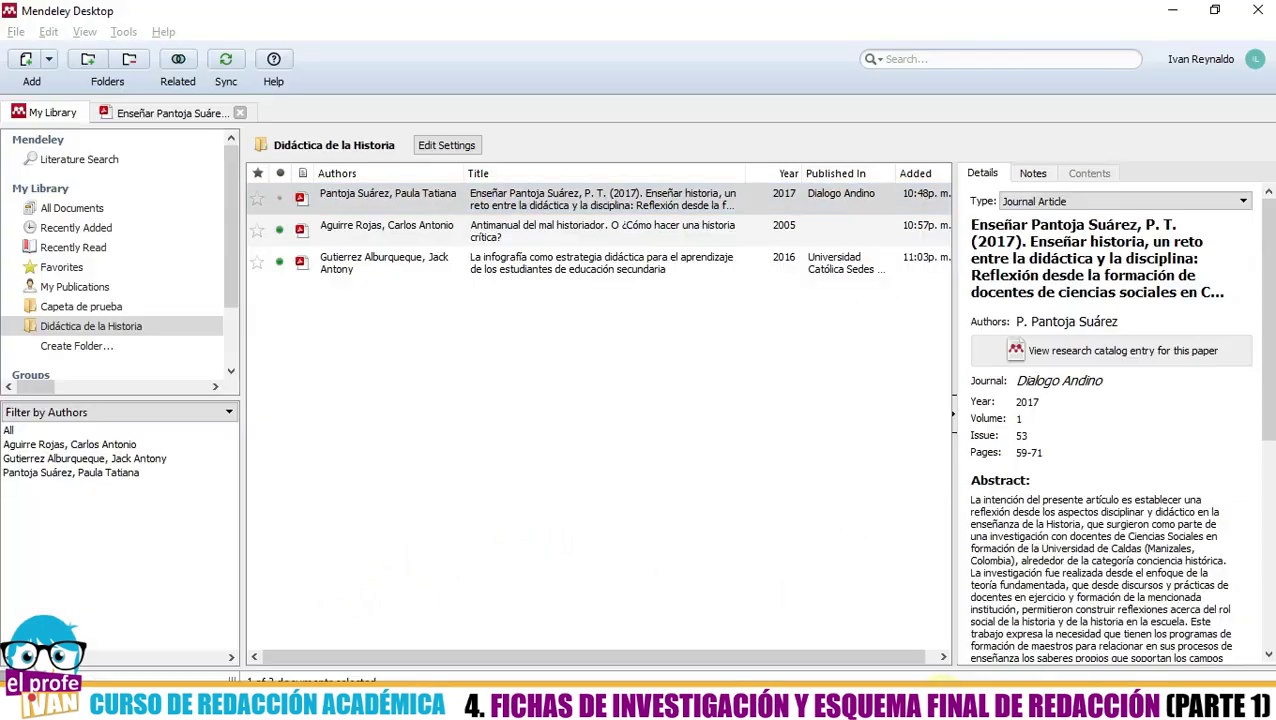
- Clear the Pantoja Suárez article's ISSN and DOI and exclude it from the Mendeley Web catalog
click(432, 232)
click(425, 200)
click(427, 230)
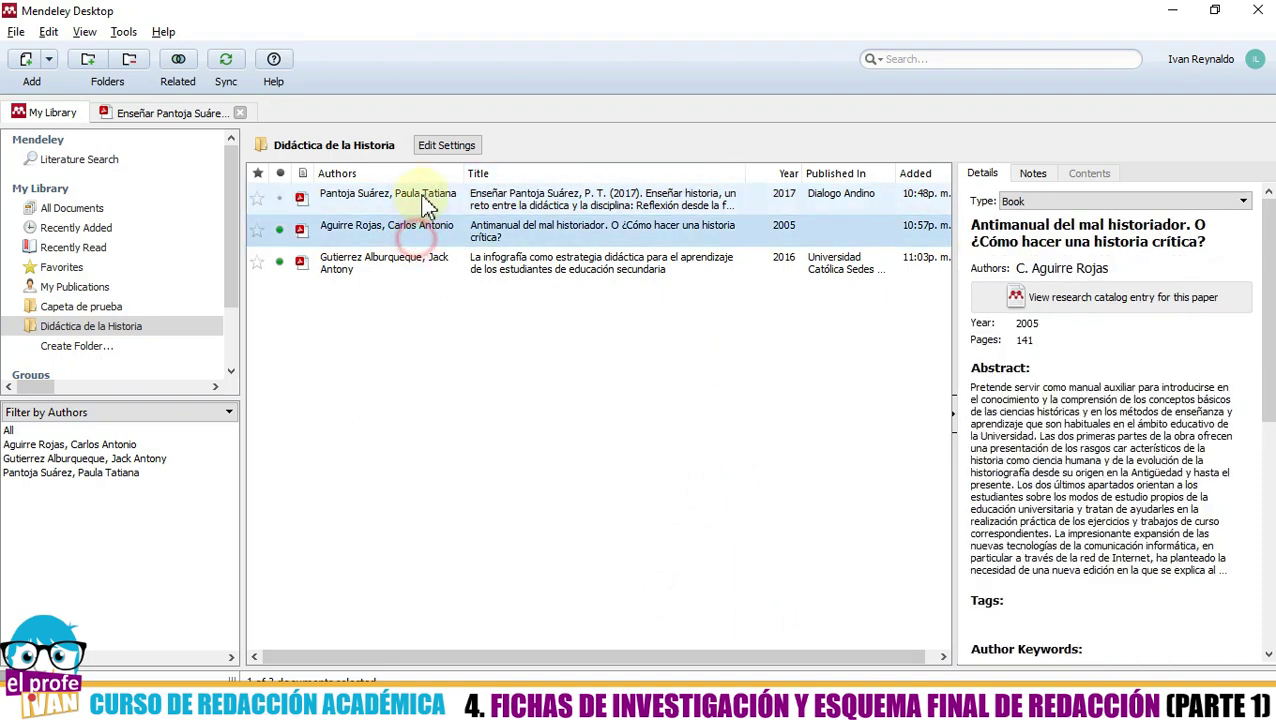
click(420, 199)
scroll(1163, 405, down, 1)
scroll(1163, 405, down, 4)
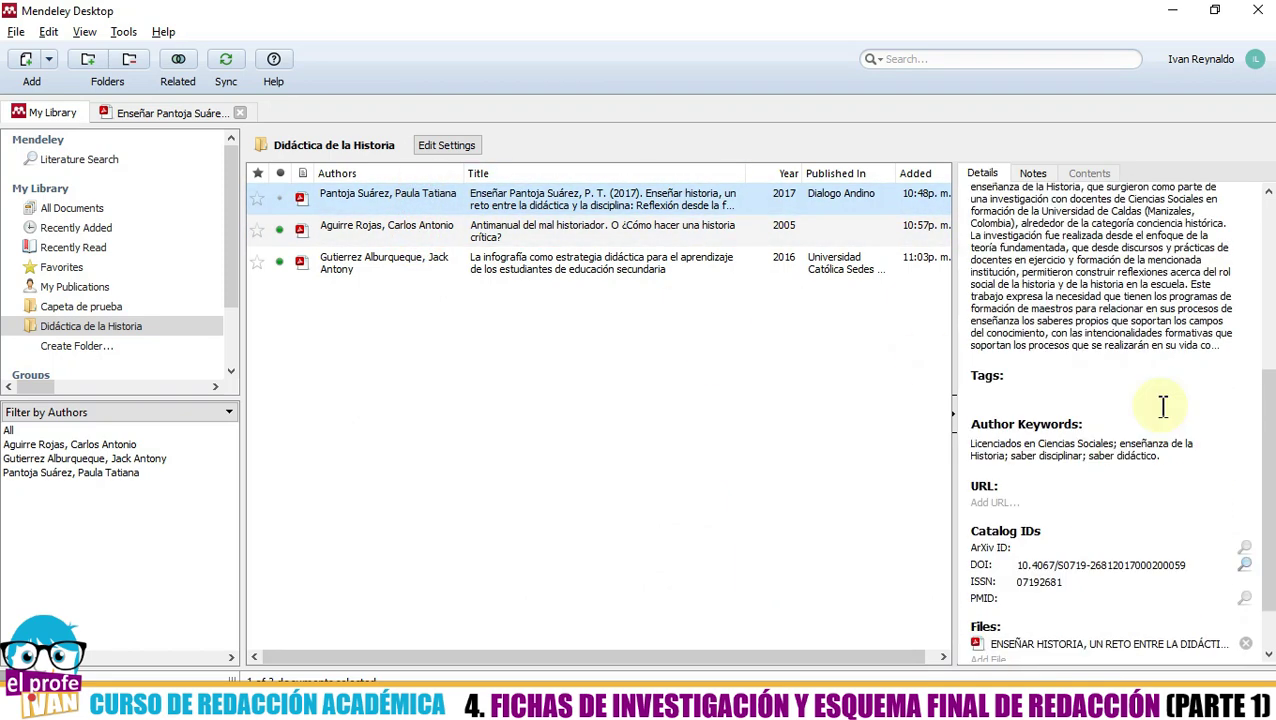
scroll(1163, 405, down, 1)
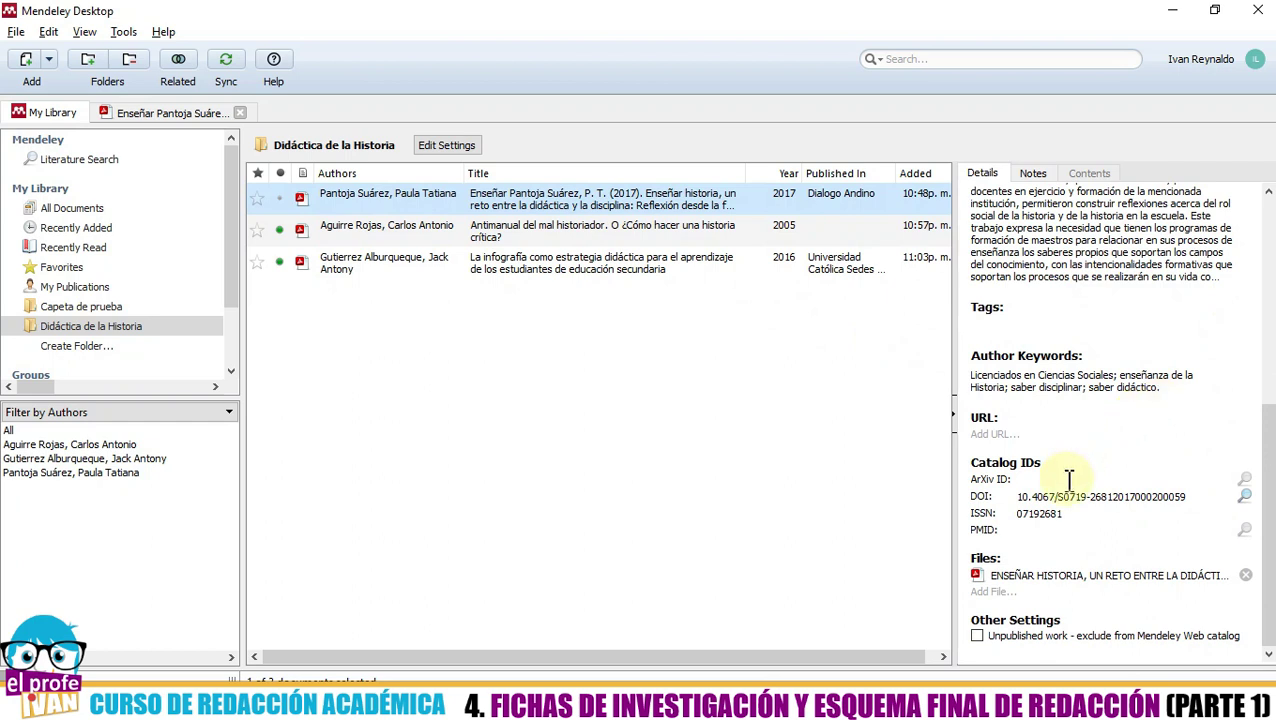
click(1080, 515)
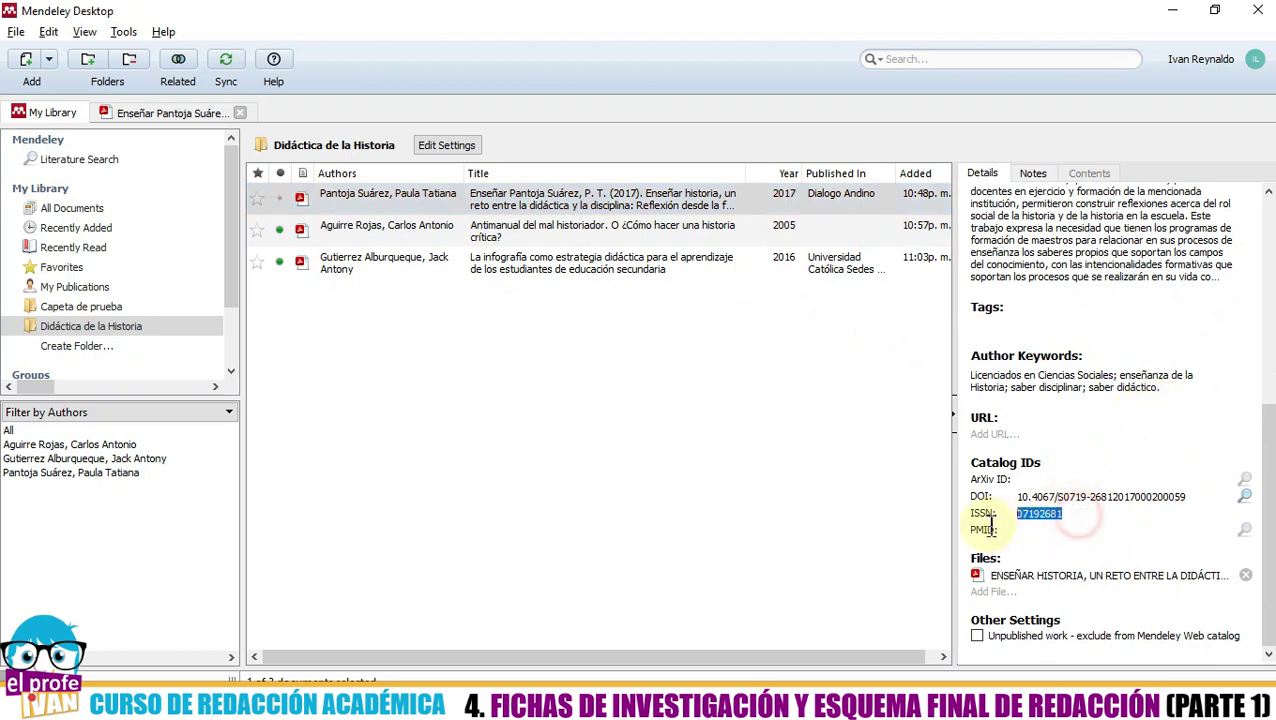
key(Delete)
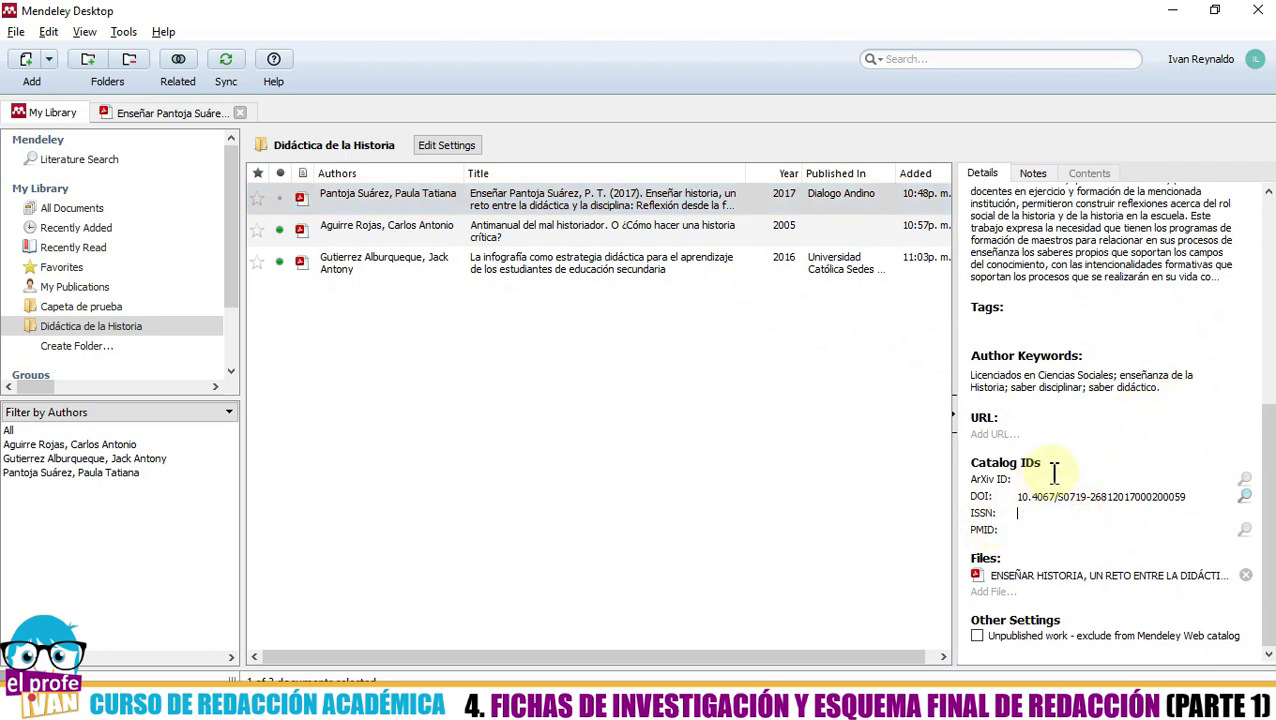
double_click(1096, 498)
triple_click(1096, 500)
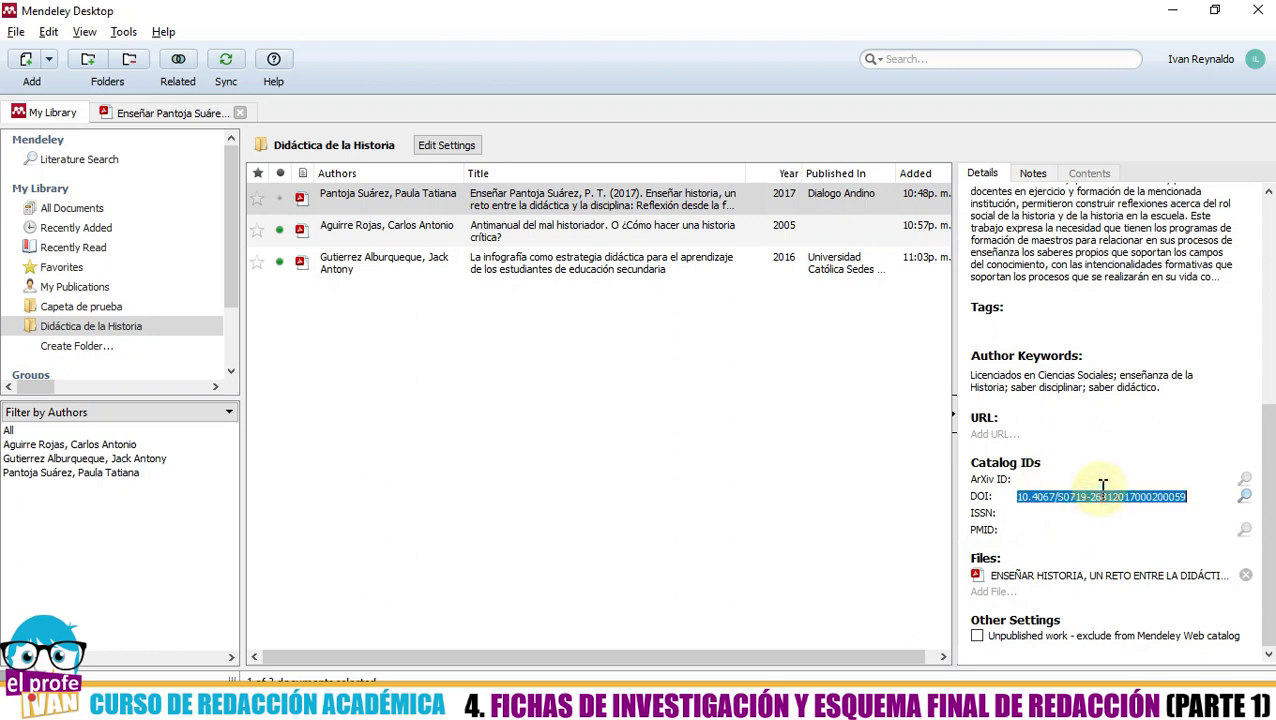
key(Delete)
click(1104, 632)
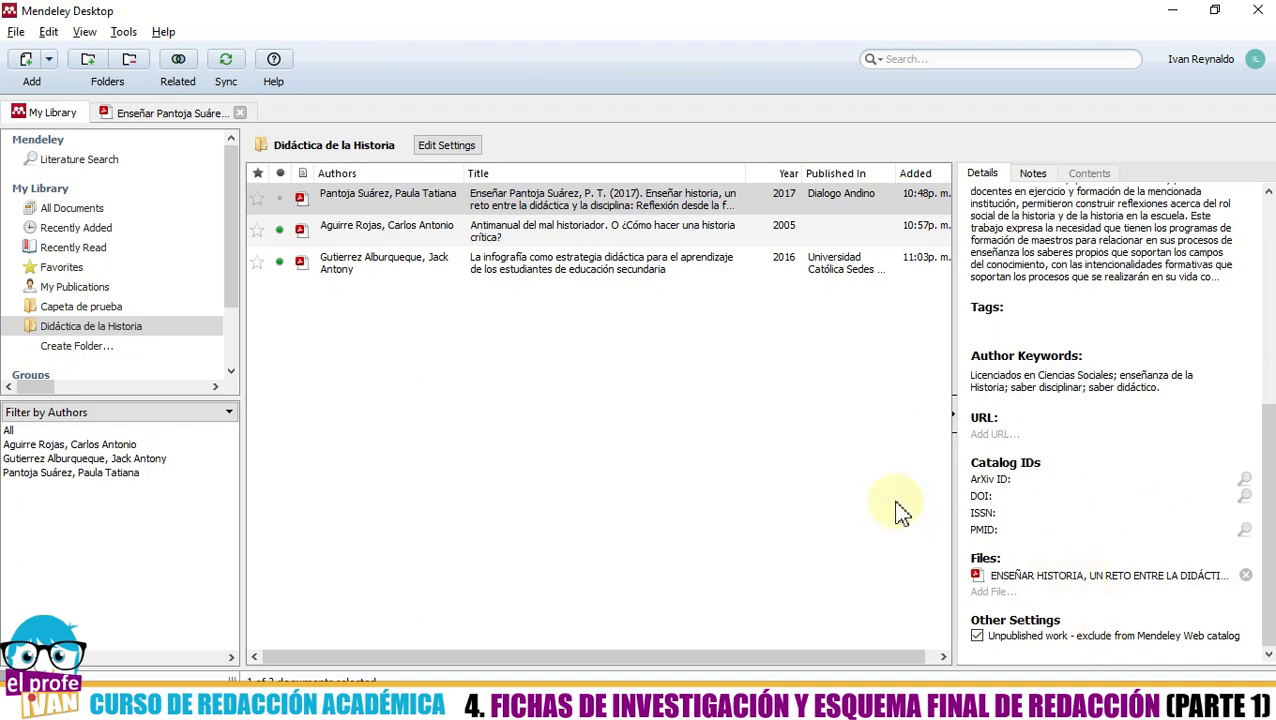
- Delete the Antimanual del mal historiador book's ArXiv ID and DOI
scroll(1060, 441, up, 3)
scroll(1065, 459, down, 3)
scroll(1082, 480, up, 4)
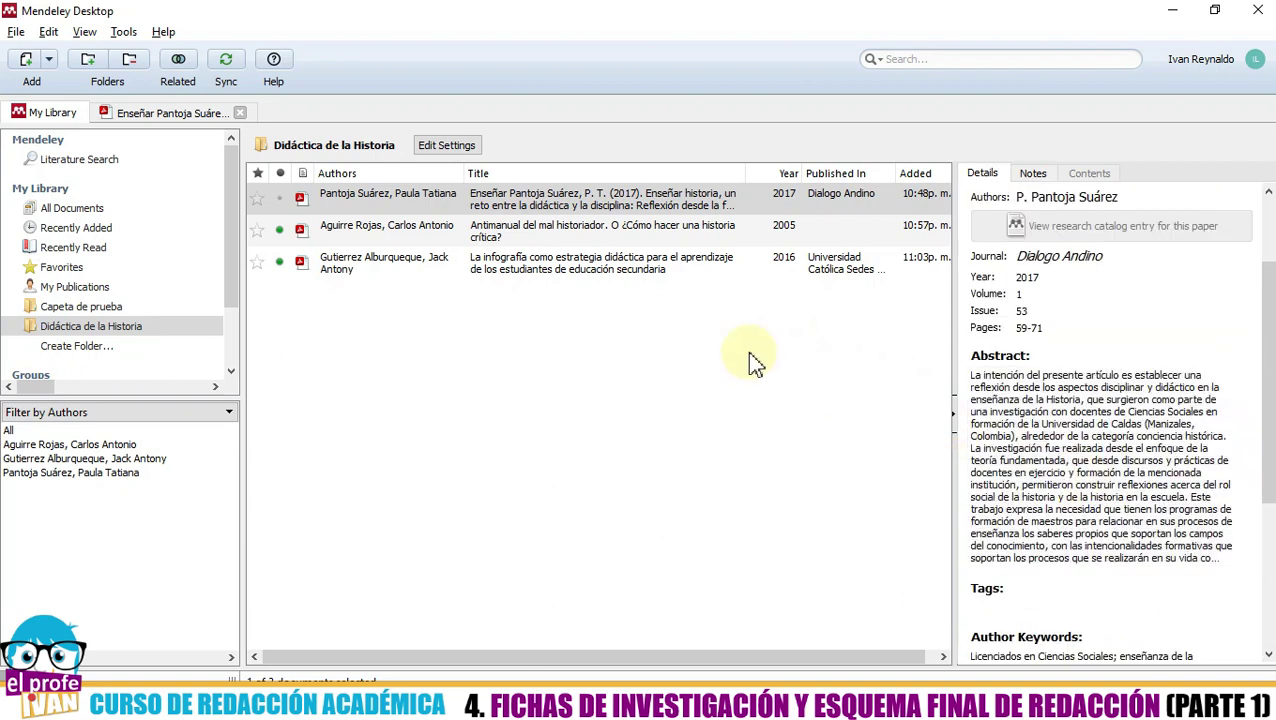
click(527, 245)
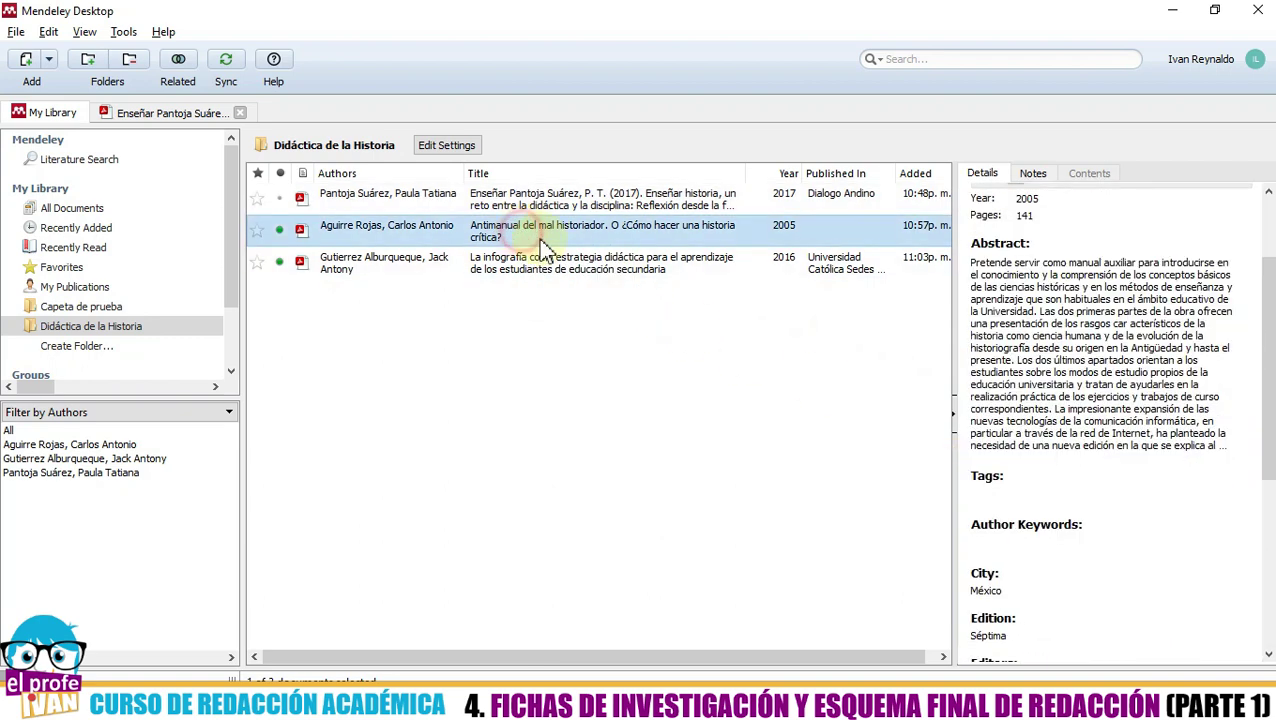
scroll(1125, 521, down, 3)
scroll(1125, 521, down, 1)
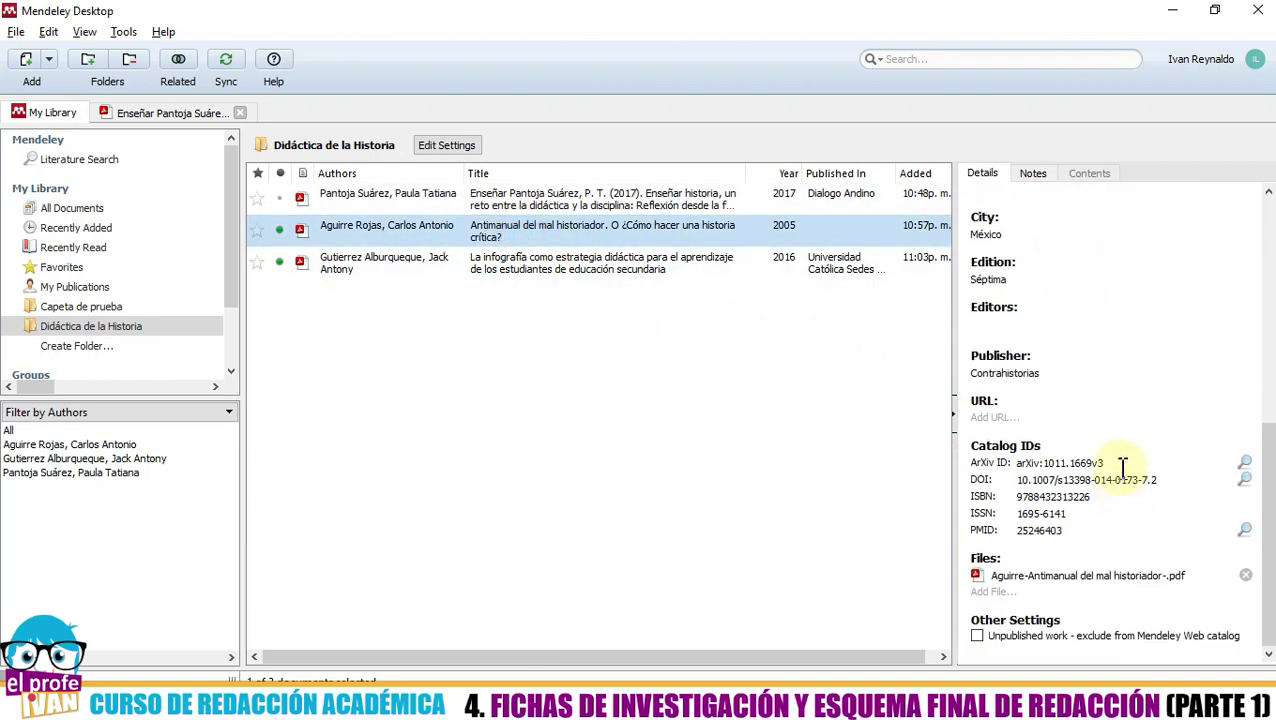
drag(1116, 464, 1016, 466)
key(Delete)
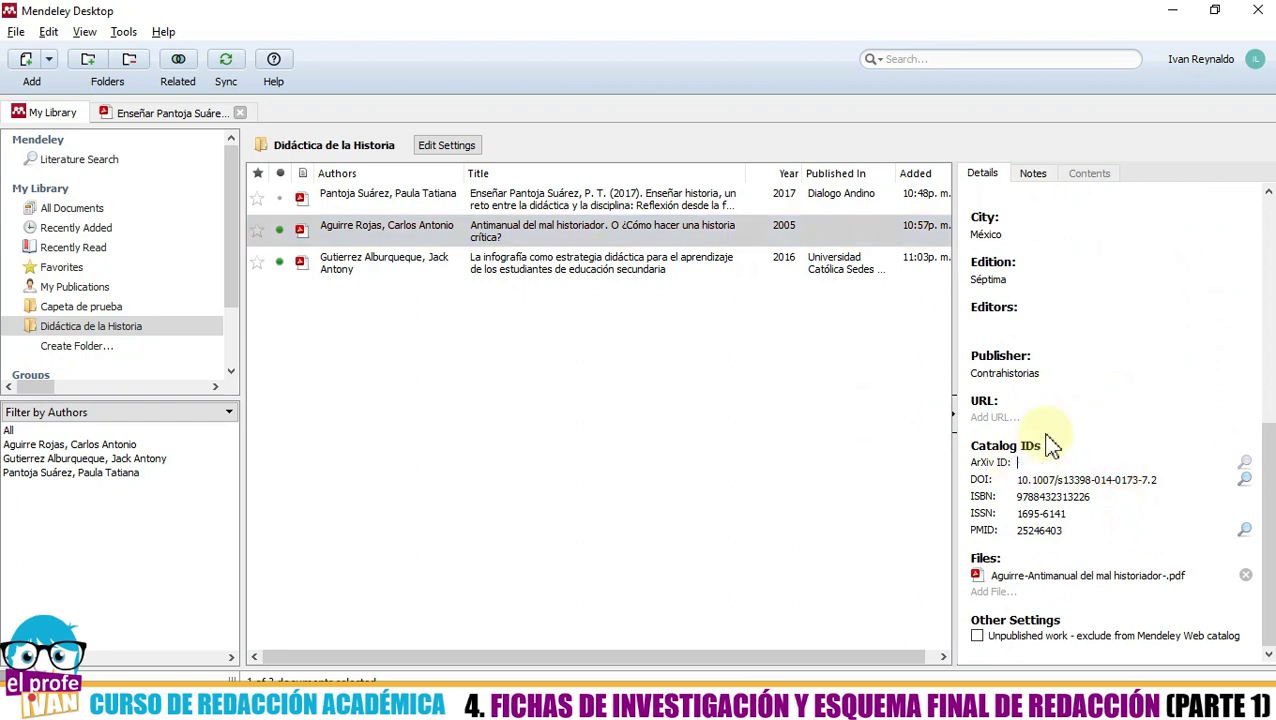
drag(1160, 480, 917, 490)
key(Delete)
- Delete the book's ISSN, ISBN and PMID, then go back to Word
drag(1128, 512, 983, 512)
key(Delete)
drag(1105, 497, 940, 497)
key(Delete)
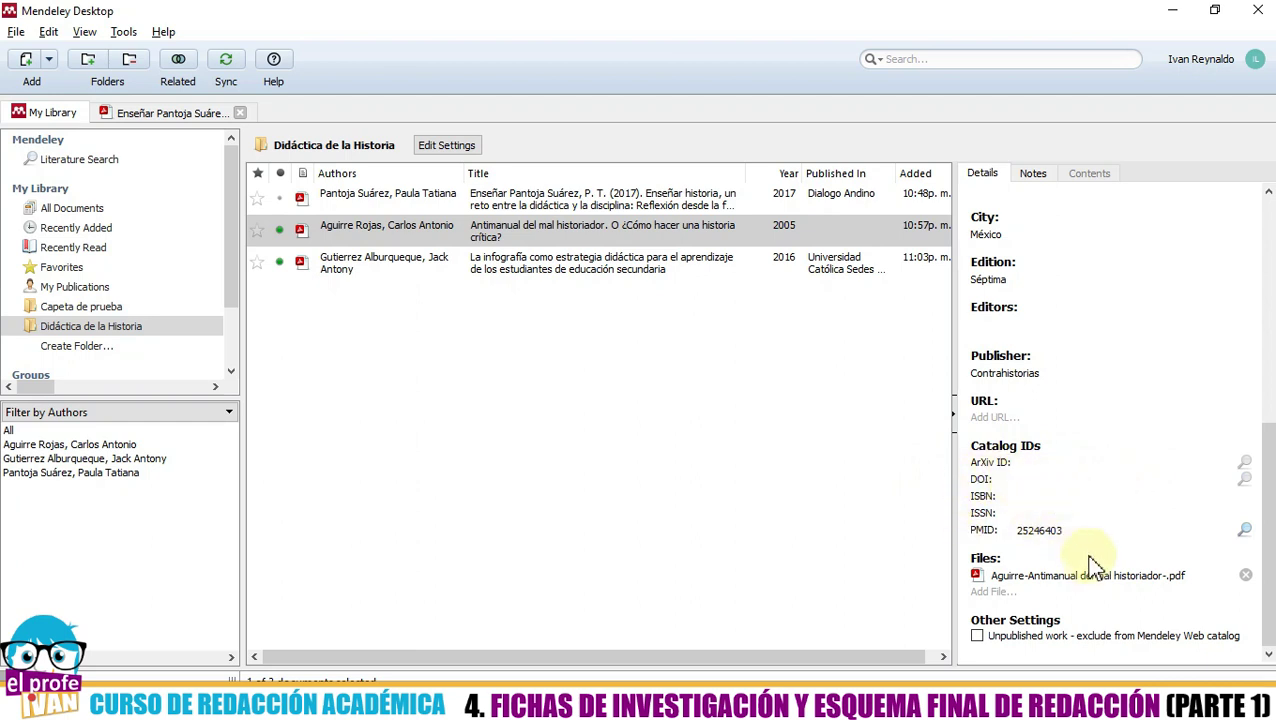
drag(1077, 530, 978, 538)
key(Delete)
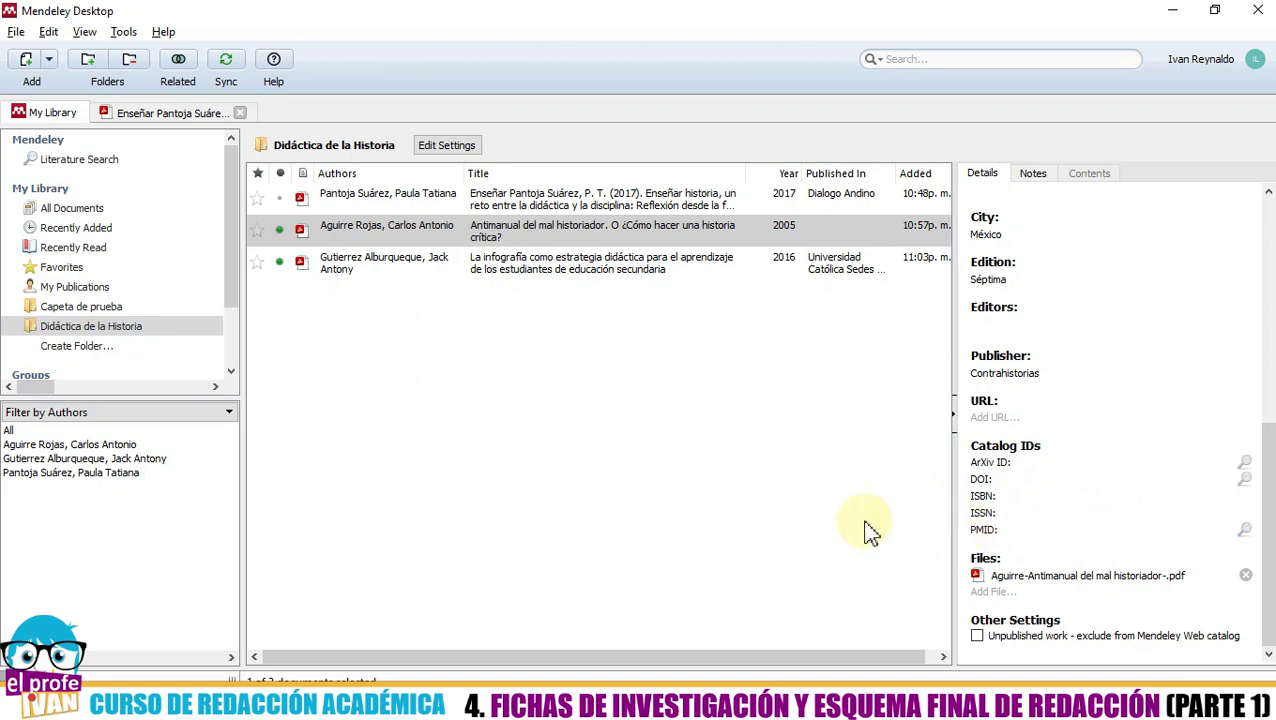
click(707, 446)
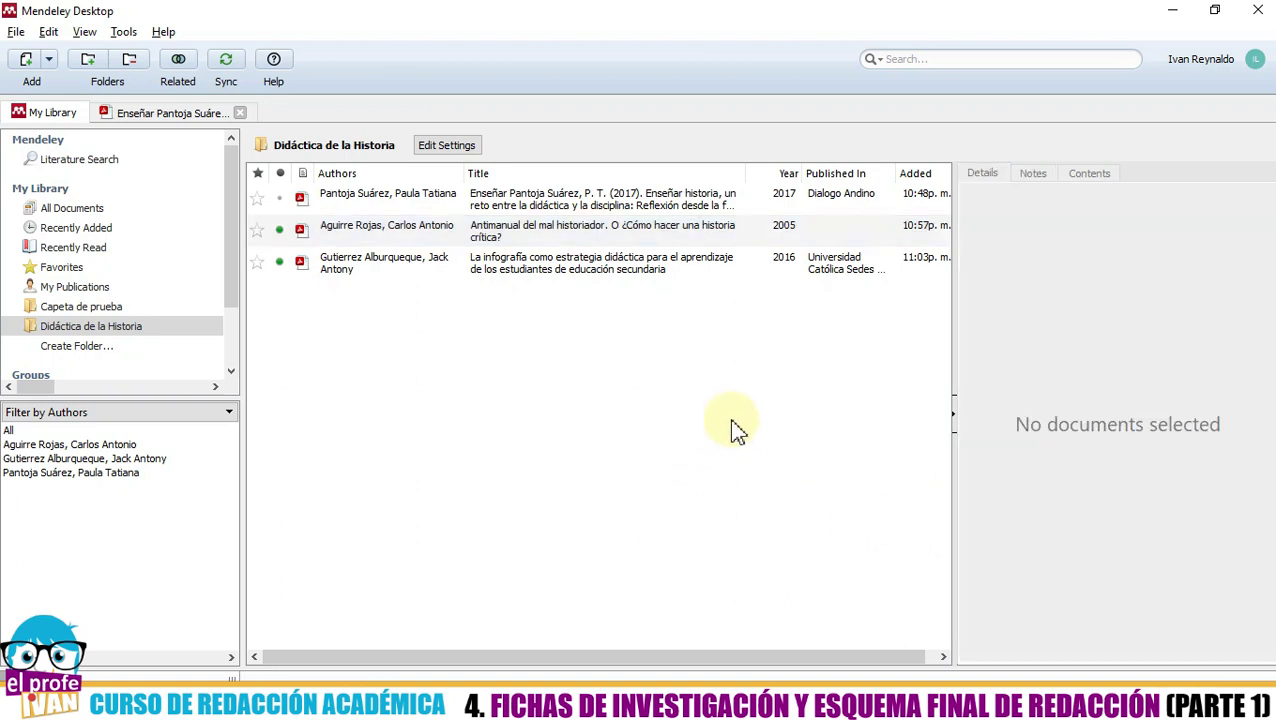
click(461, 700)
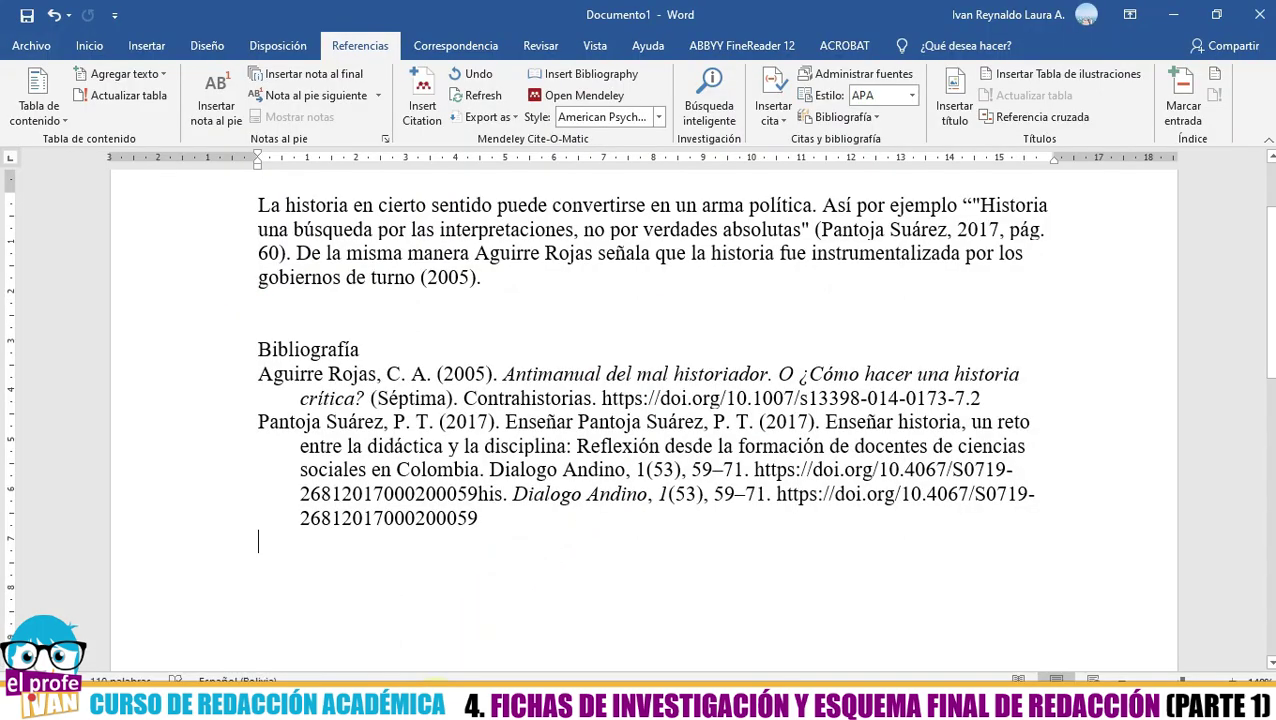
- Select the whole bibliography and refresh it so the trailing DOI links drop, then switch to Mendeley
click(478, 561)
click(490, 483)
click(478, 446)
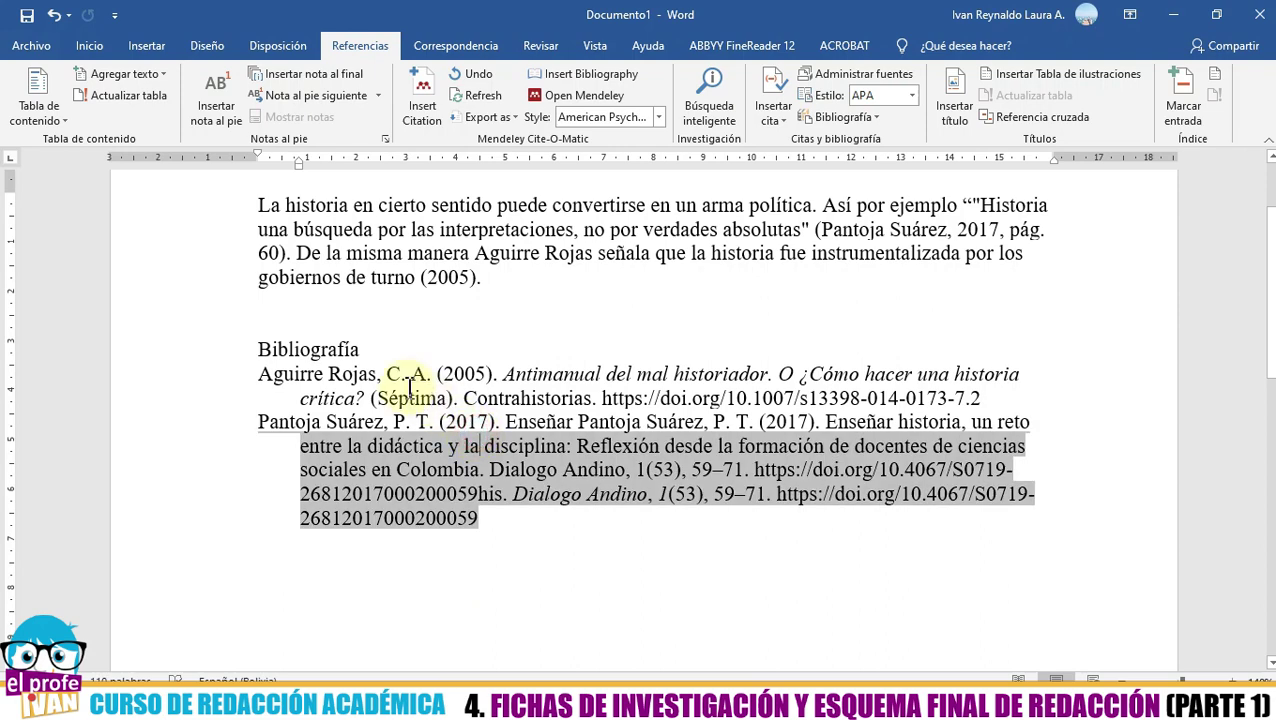
click(388, 400)
click(500, 470)
click(458, 447)
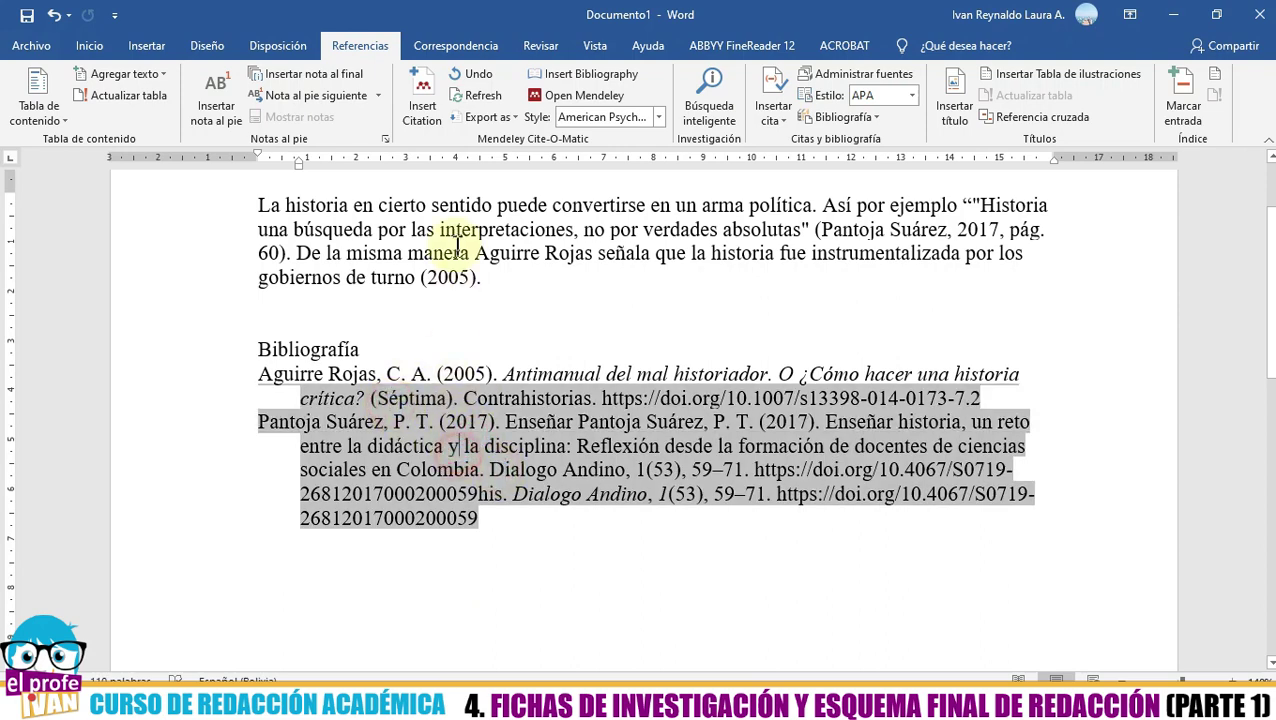
click(476, 105)
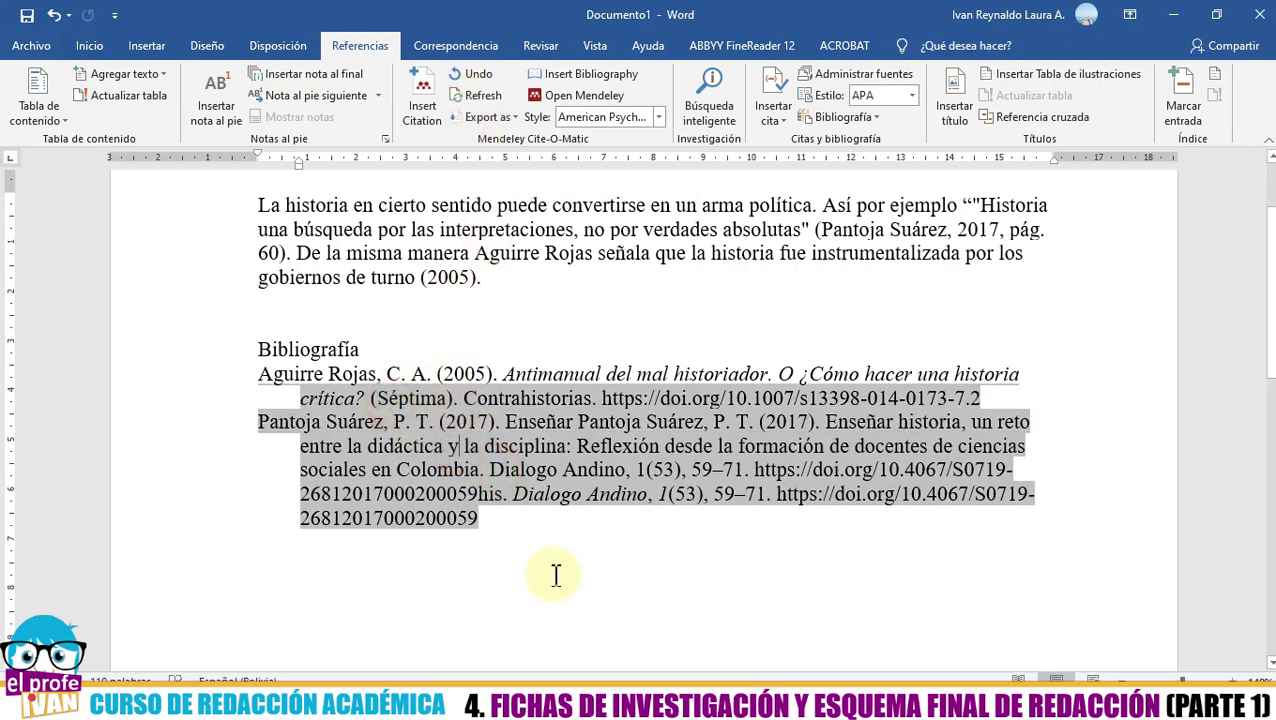
click(446, 491)
drag(446, 491, 285, 362)
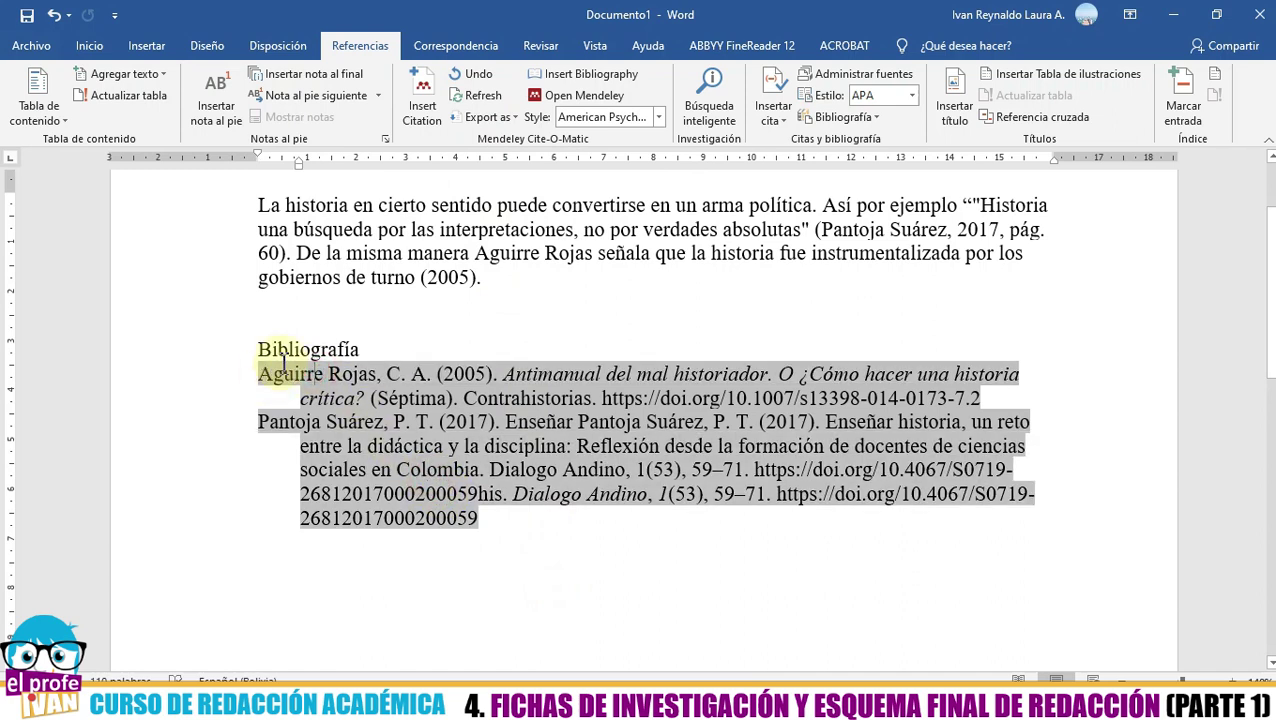
click(465, 105)
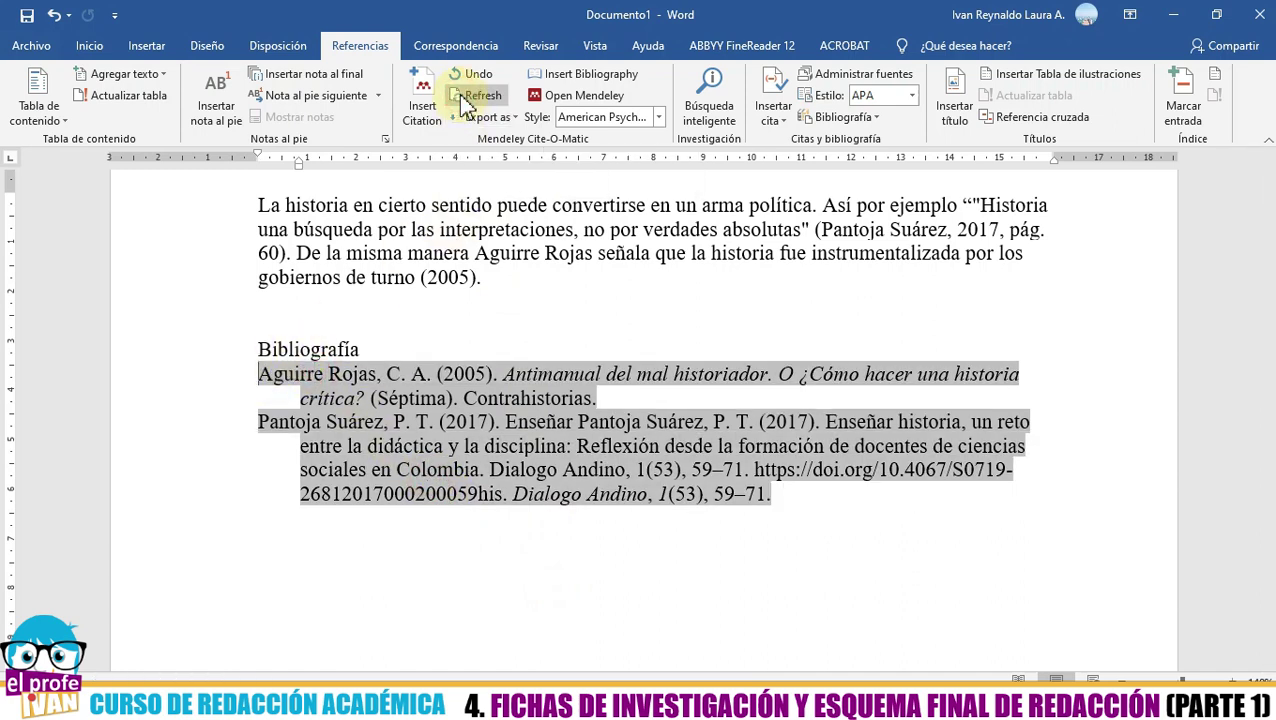
click(549, 566)
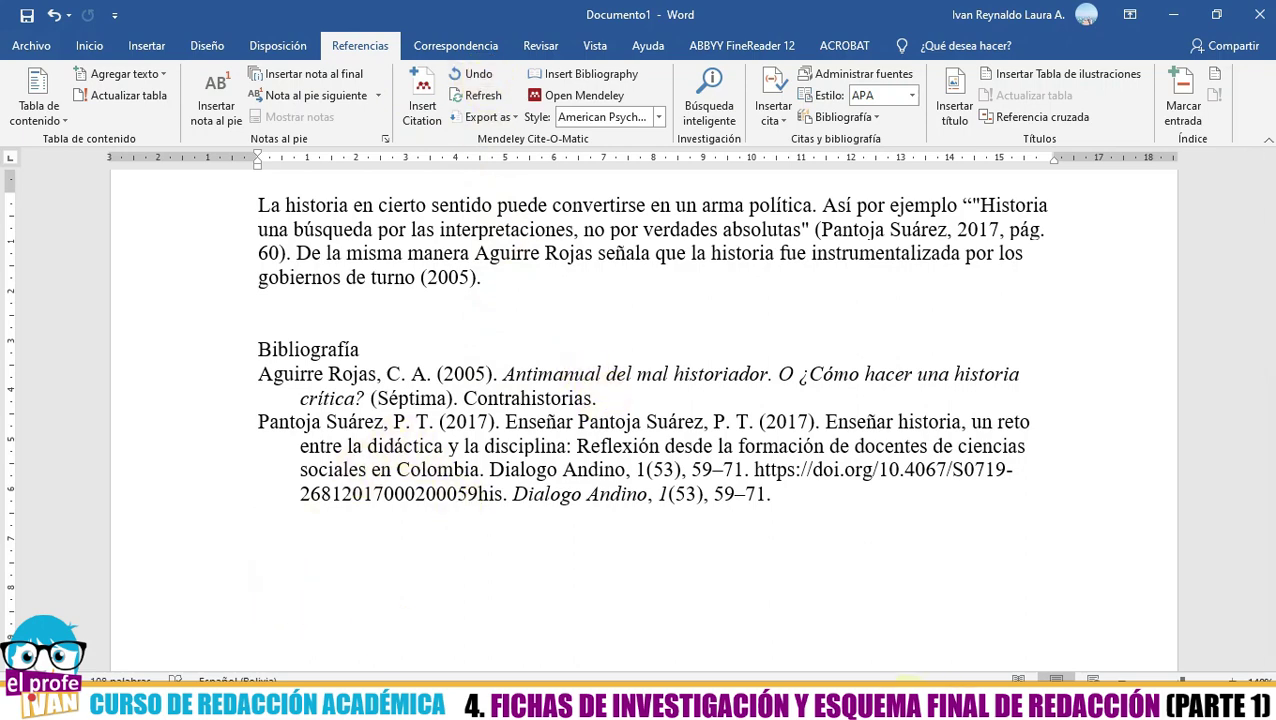
key(alt+Tab)
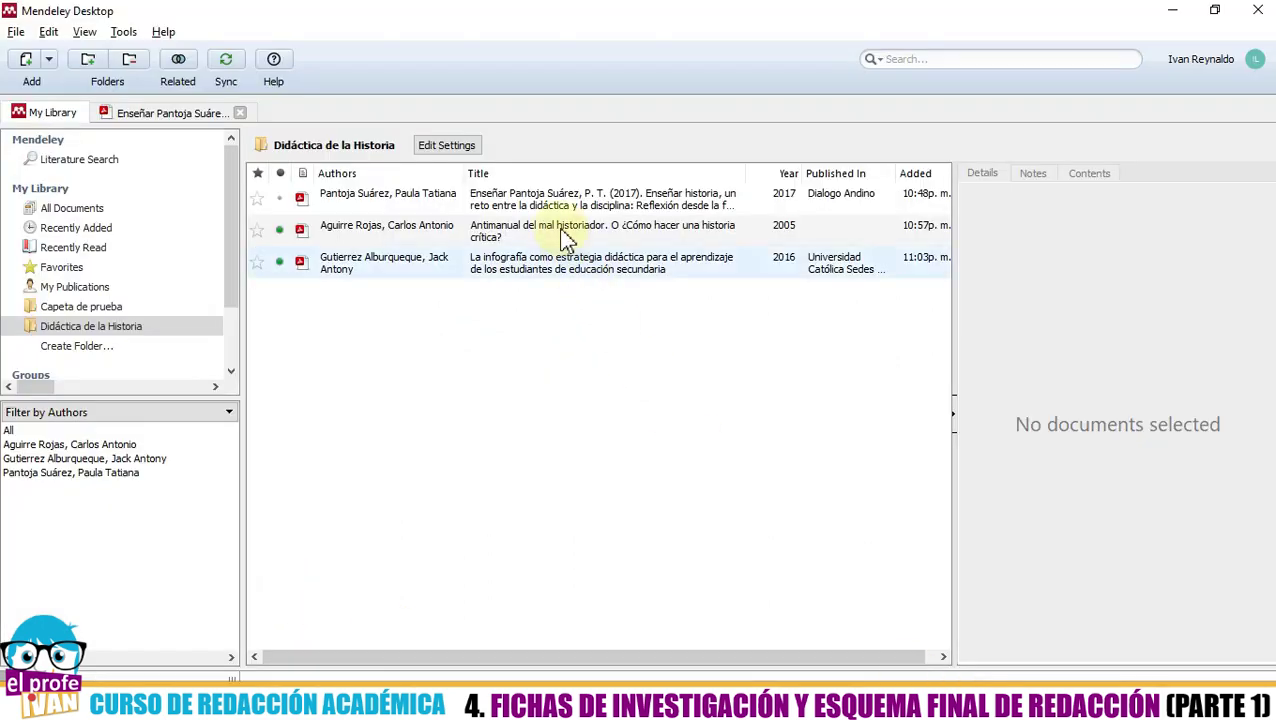
- Check the Pantoja Suárez record's details, including its now-empty ArXiv ID field
click(543, 199)
scroll(1168, 460, down, 5)
scroll(1168, 460, down, 2)
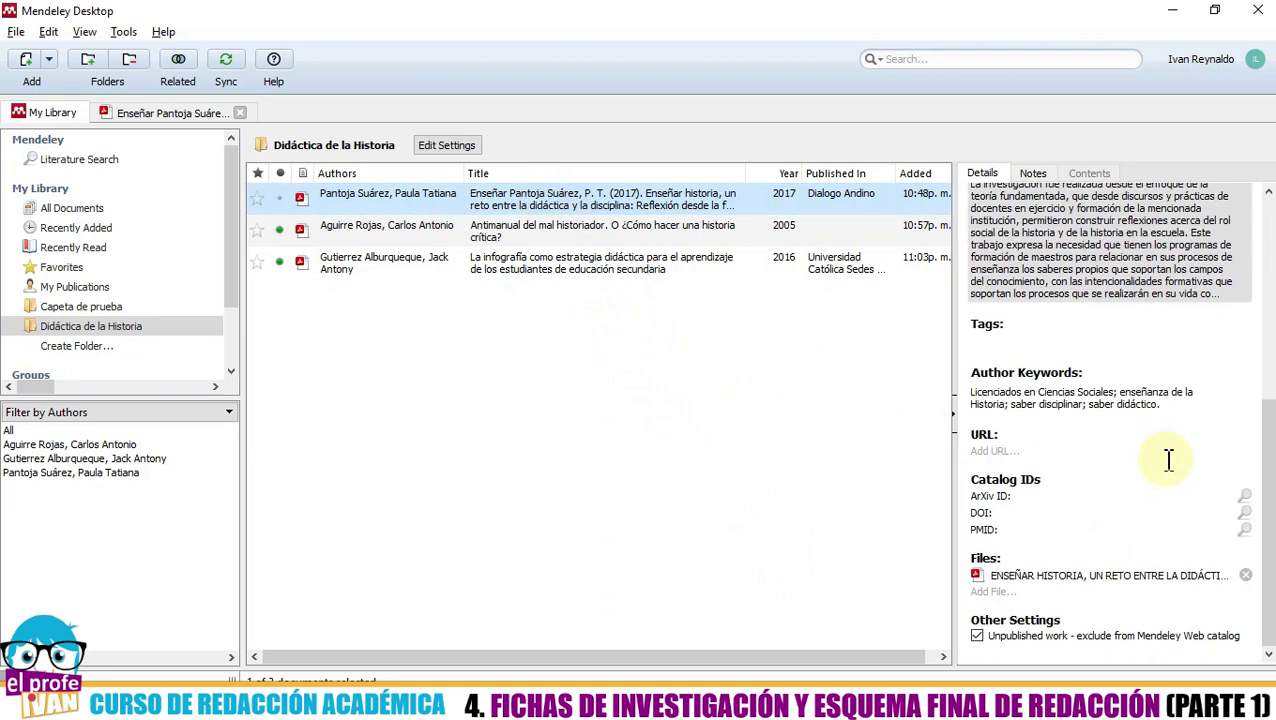
click(1034, 496)
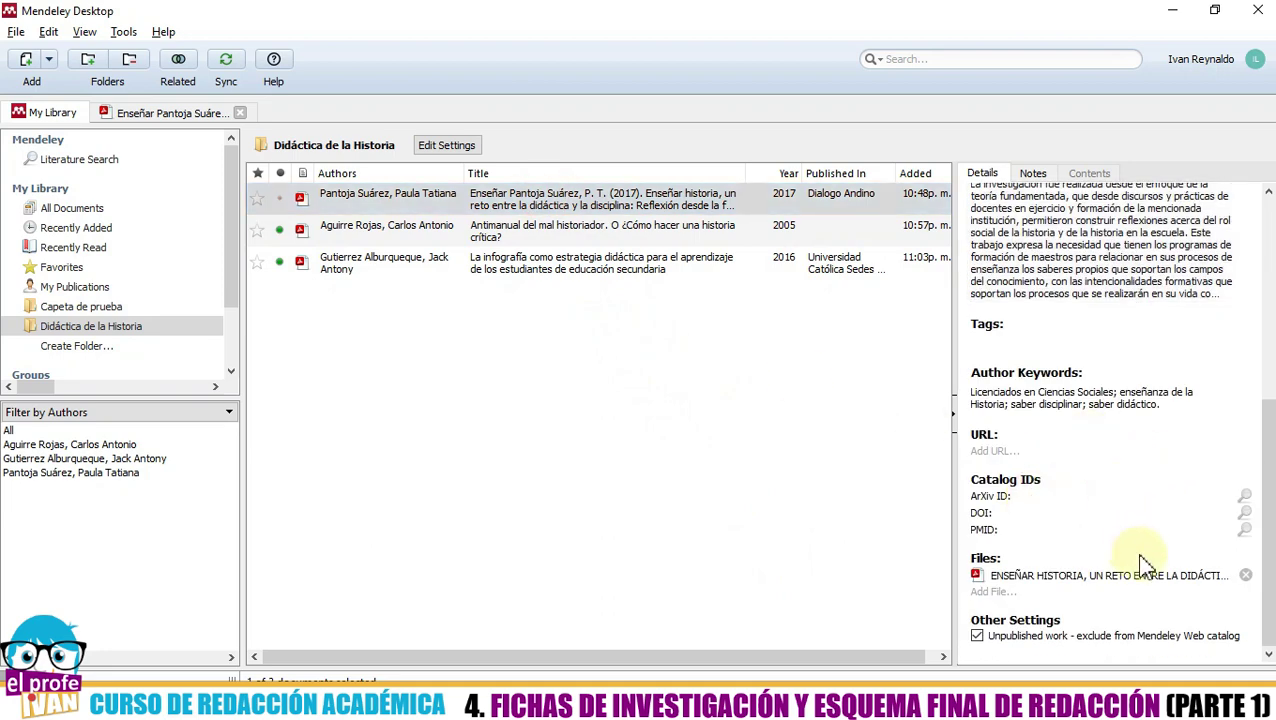
scroll(1065, 568, up, 5)
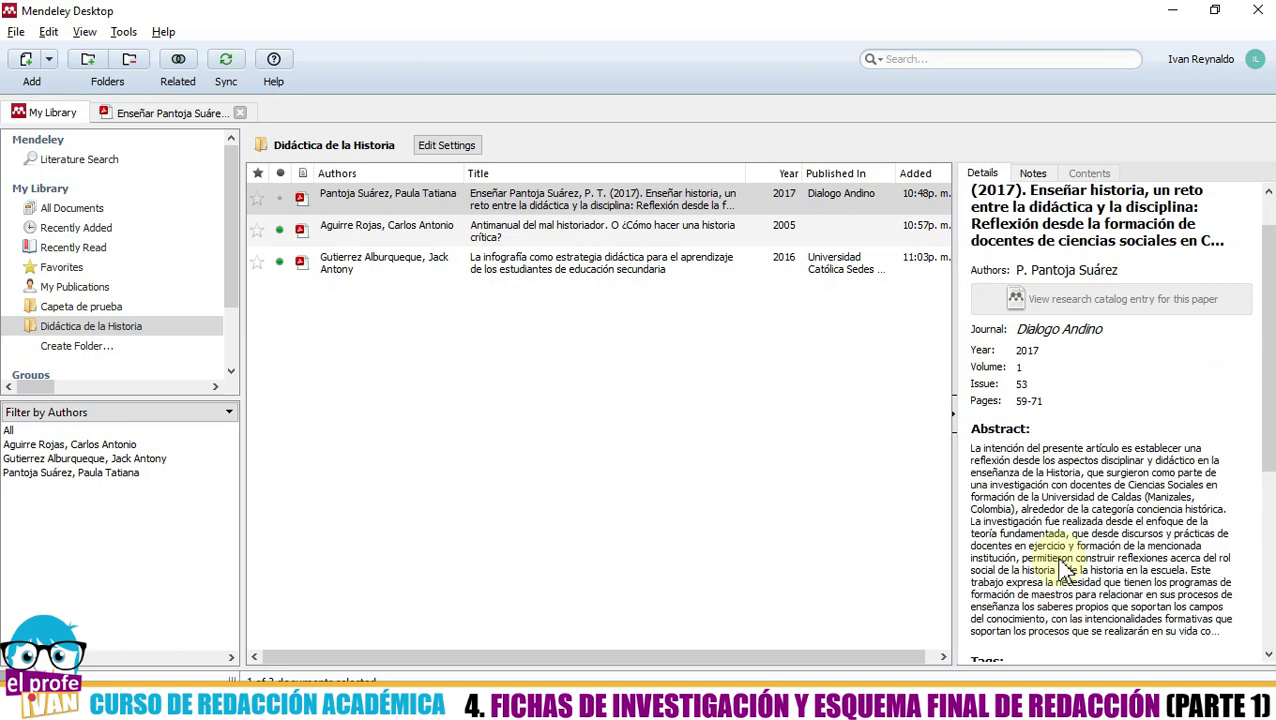
scroll(1065, 568, up, 1)
scroll(1065, 568, down, 7)
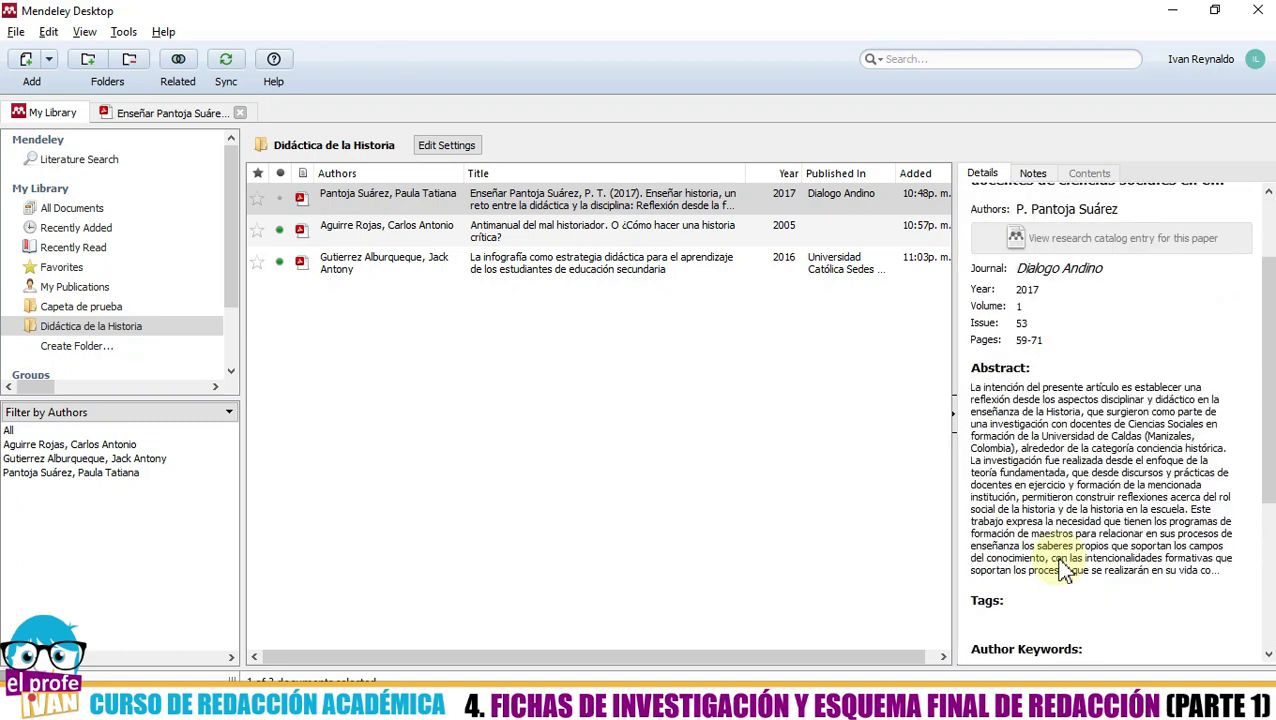
- Compare the Aguirre Rojas record with the other documents, then refresh the Word bibliography again
click(670, 268)
click(648, 229)
click(641, 198)
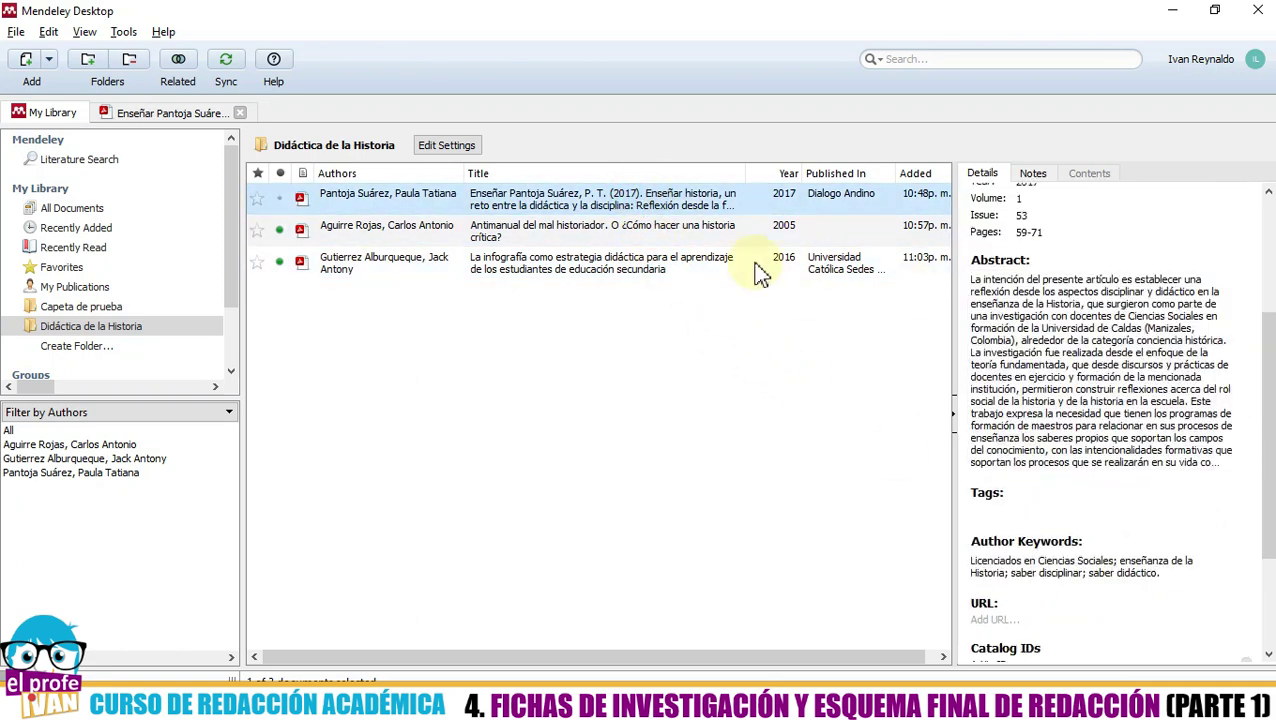
click(664, 230)
scroll(1058, 375, down, 3)
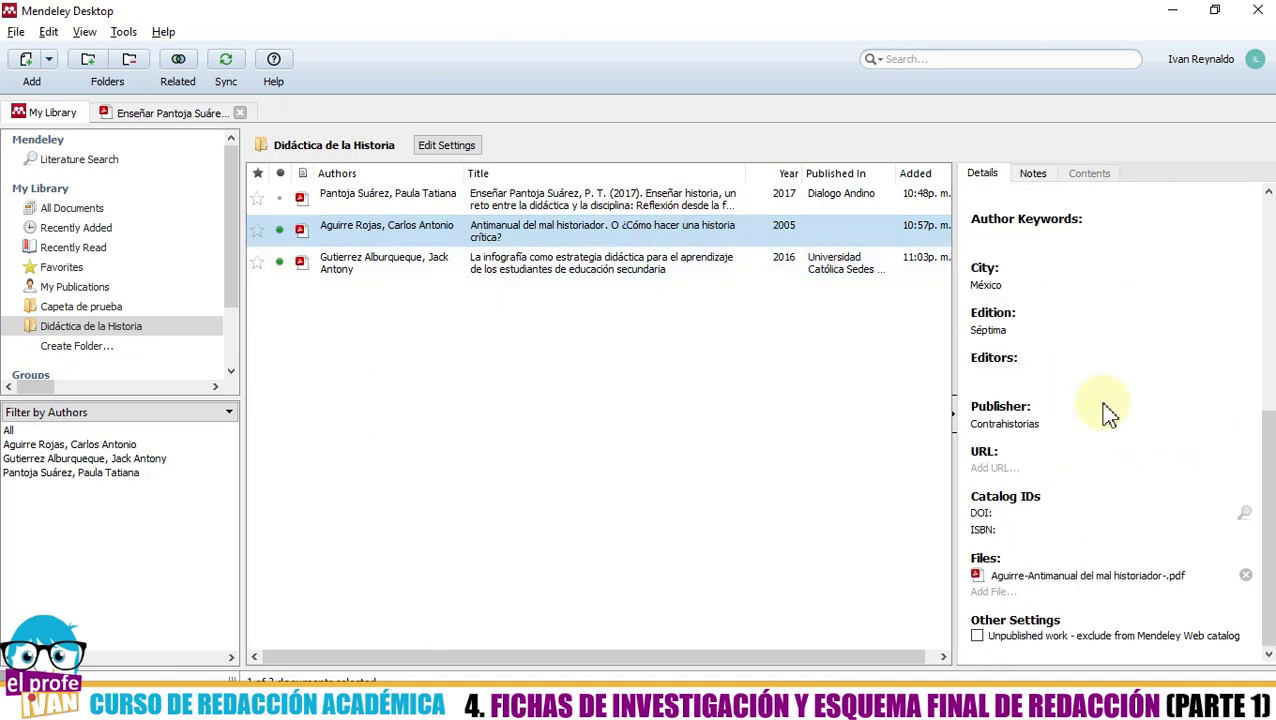
scroll(1105, 413, up, 1)
scroll(1108, 414, up, 3)
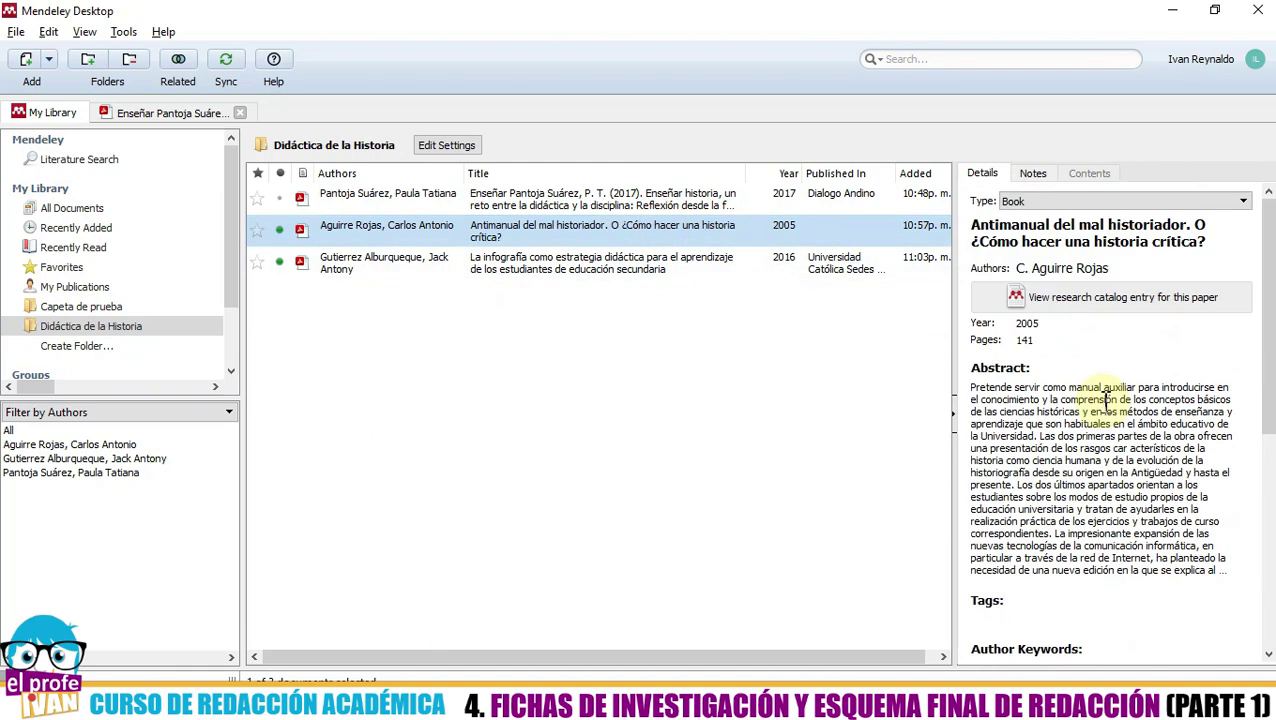
click(632, 199)
click(632, 230)
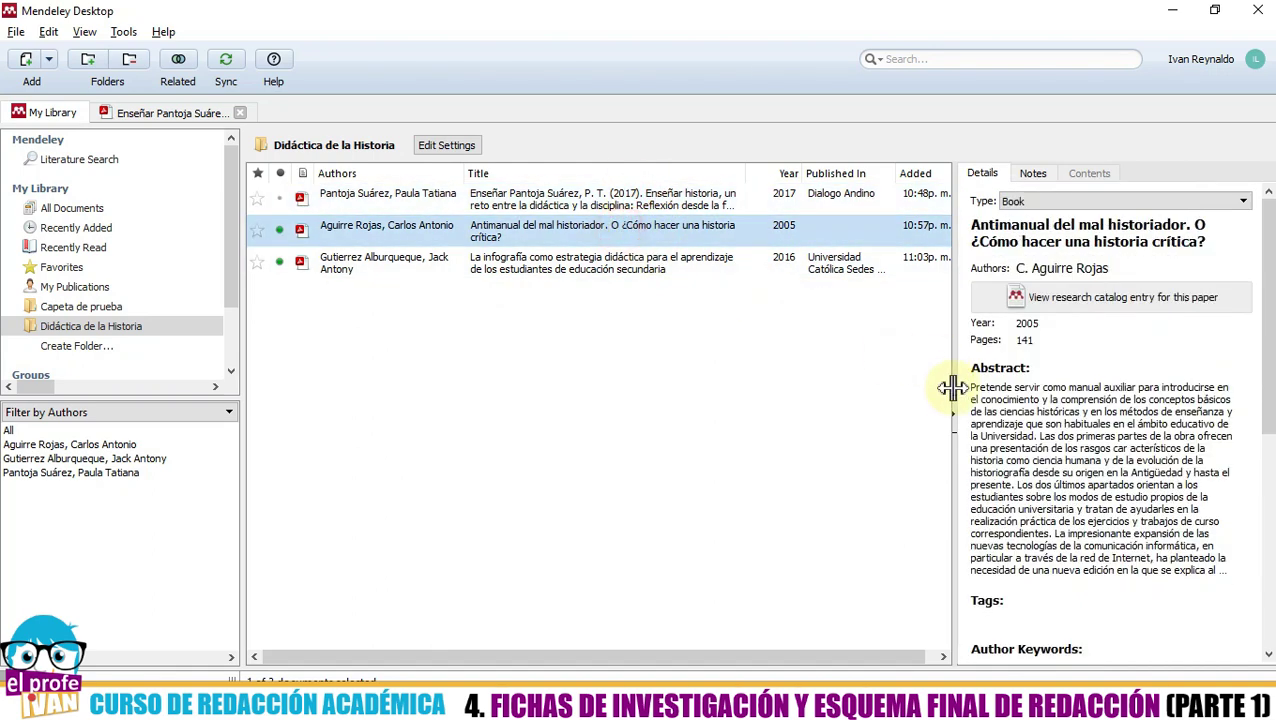
scroll(1049, 451, down, 4)
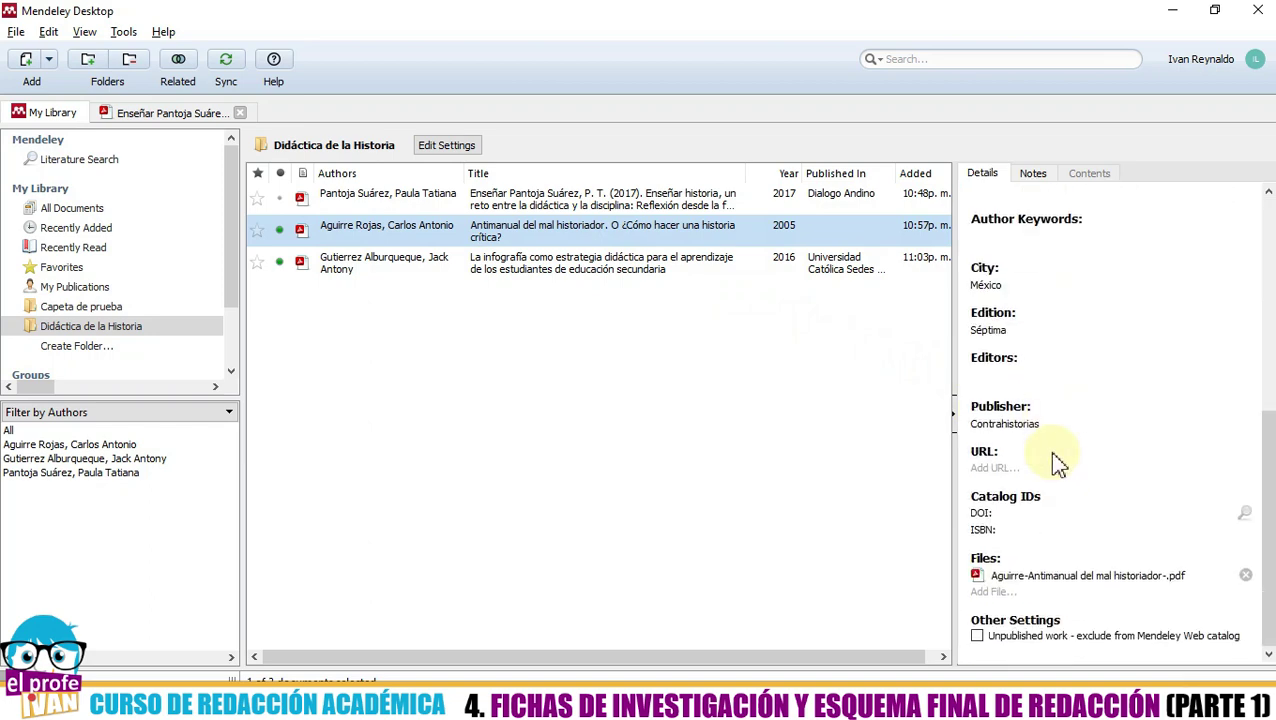
scroll(1052, 455, up, 3)
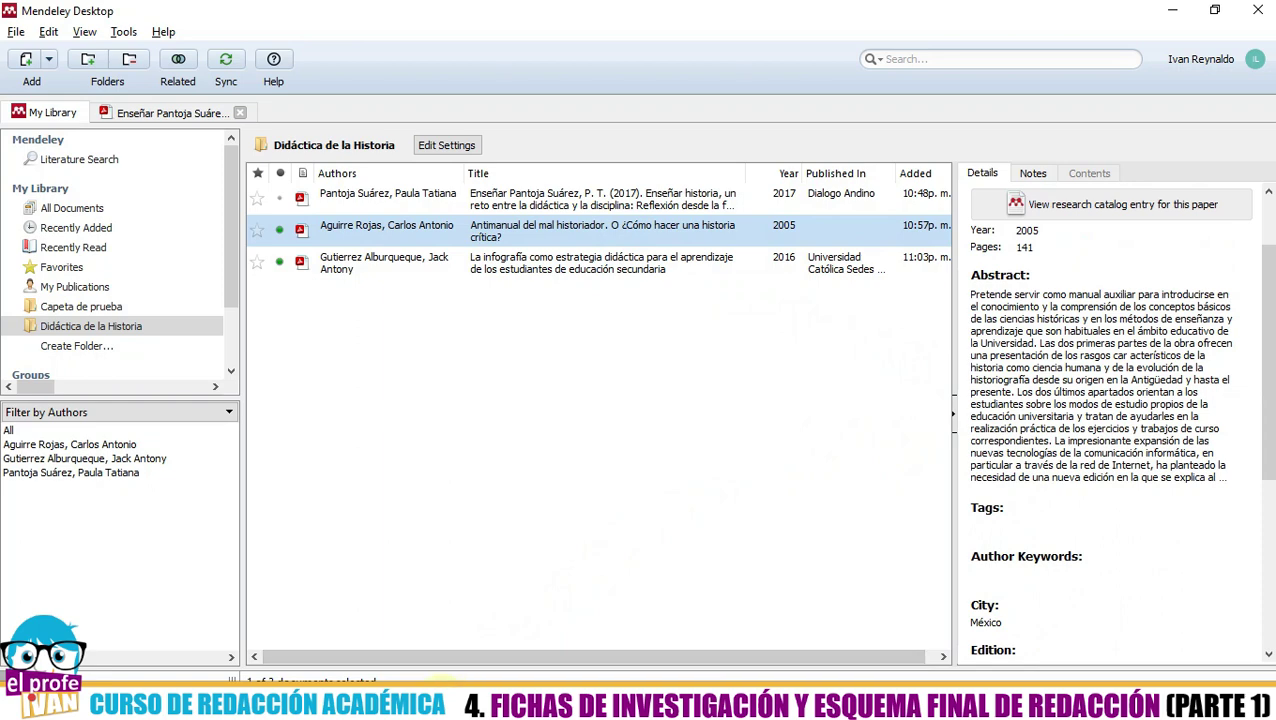
click(470, 698)
click(478, 96)
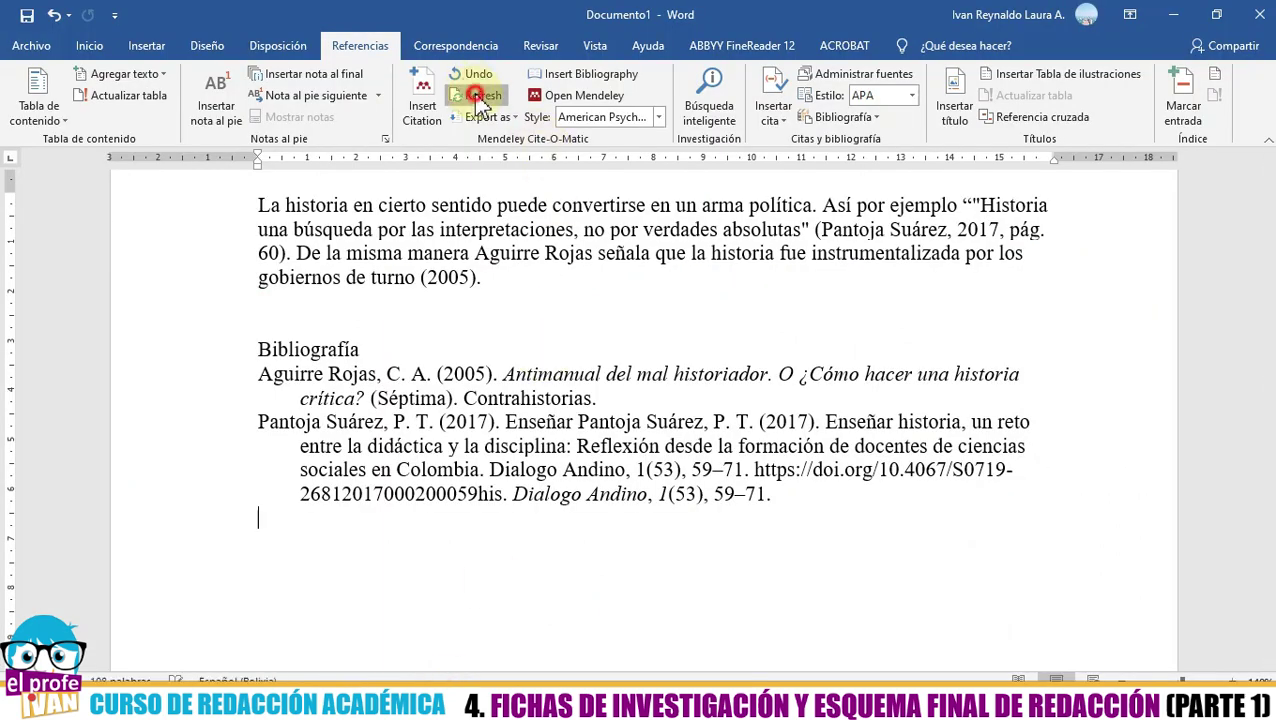
- Select the refreshed bibliography entries to check them, then switch to Mendeley Desktop
click(776, 494)
drag(776, 494, 670, 372)
click(808, 538)
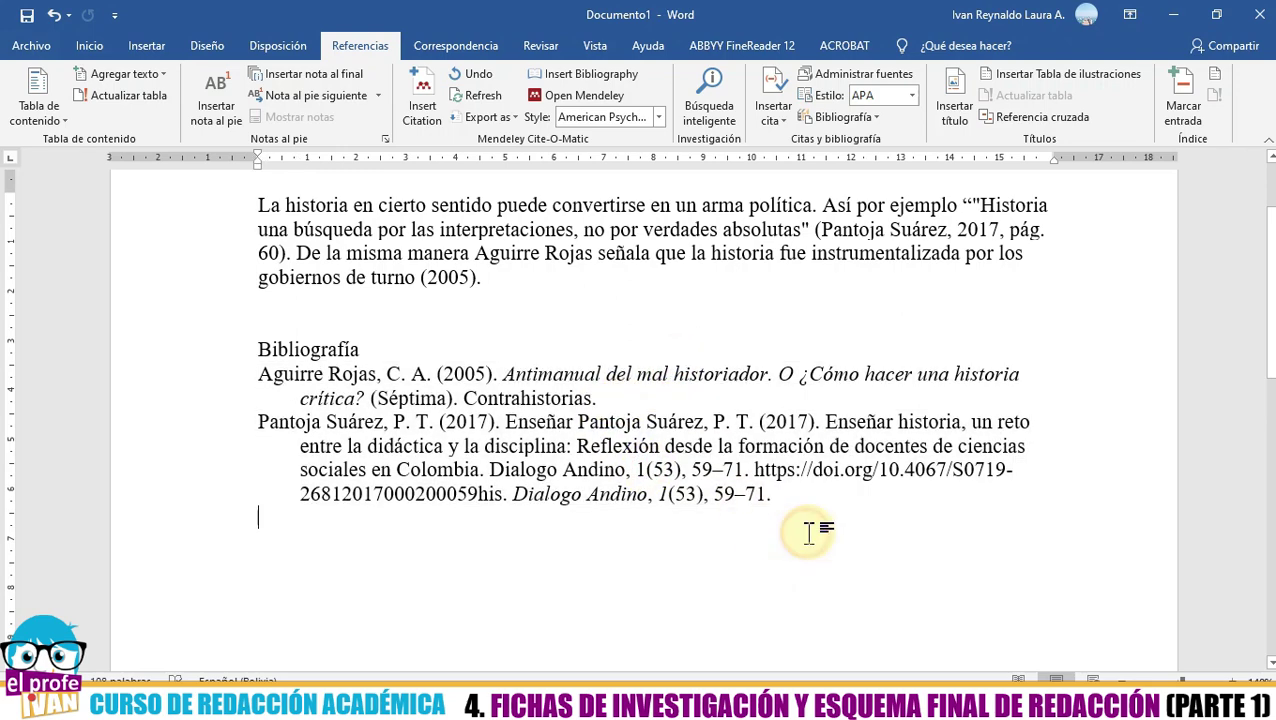
scroll(493, 418, up, 1)
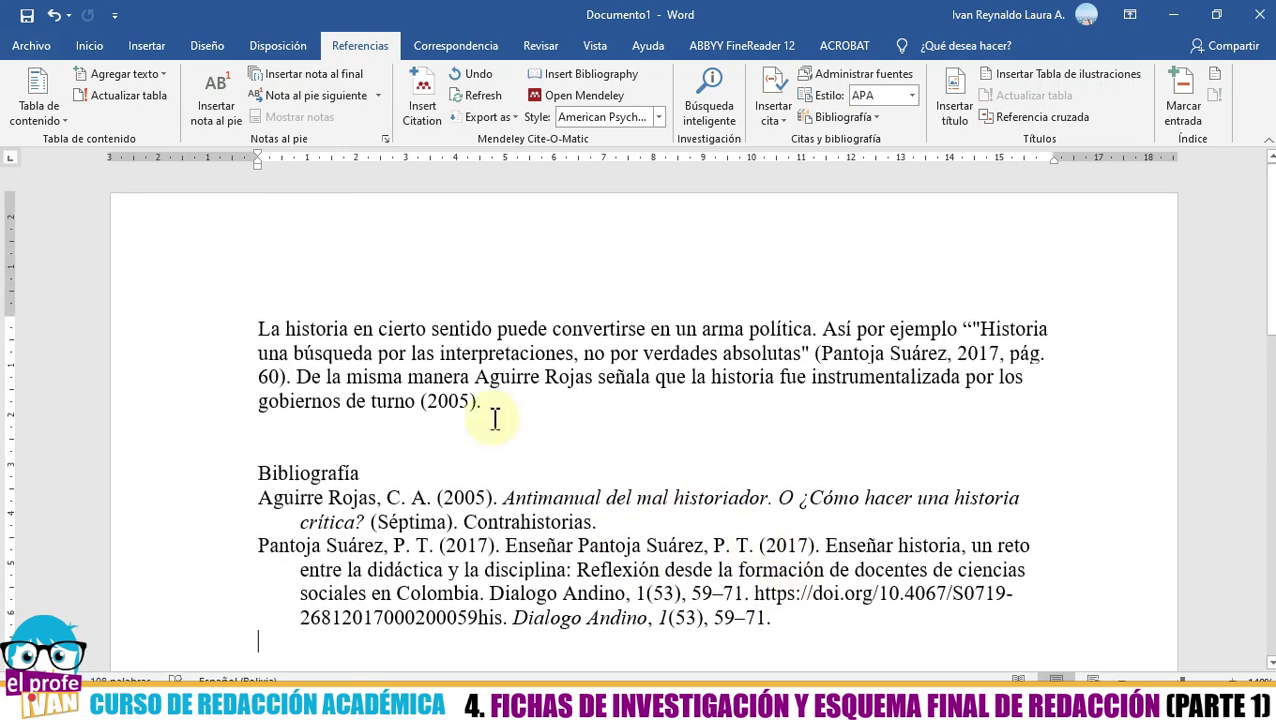
click(726, 705)
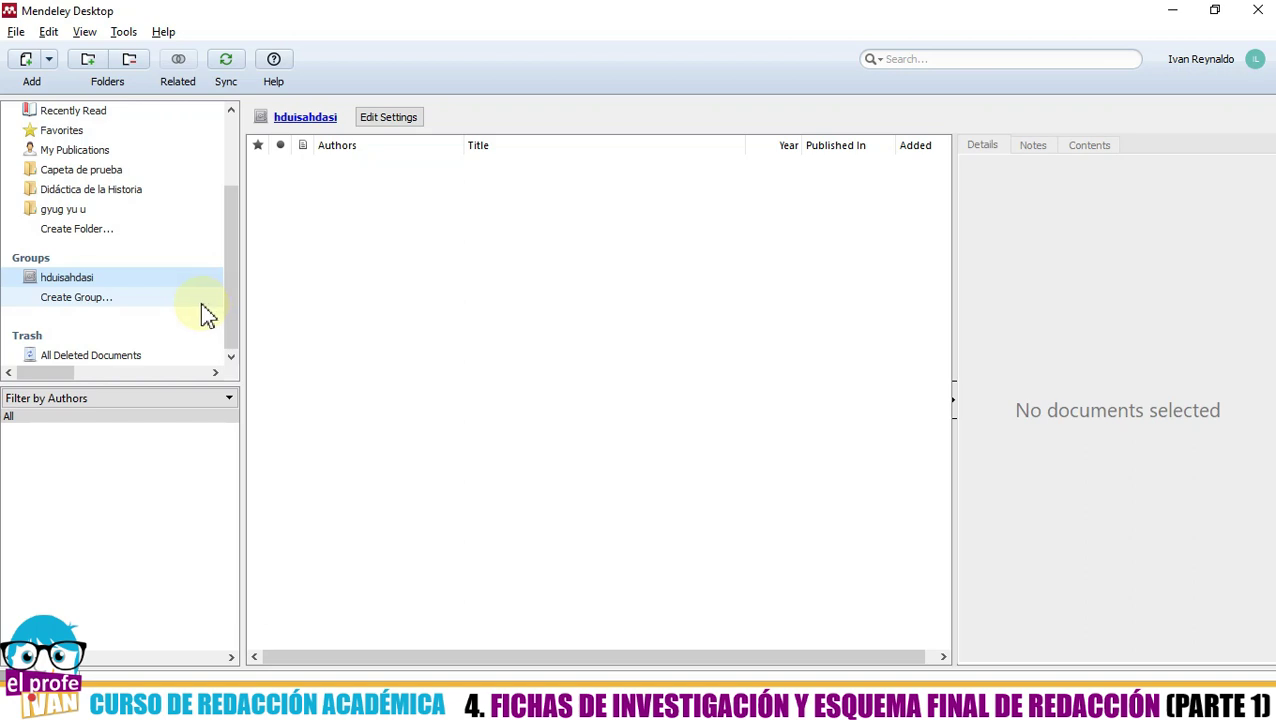
- Choose Create Group under the sidebar's Groups and focus the empty group name field
click(390, 341)
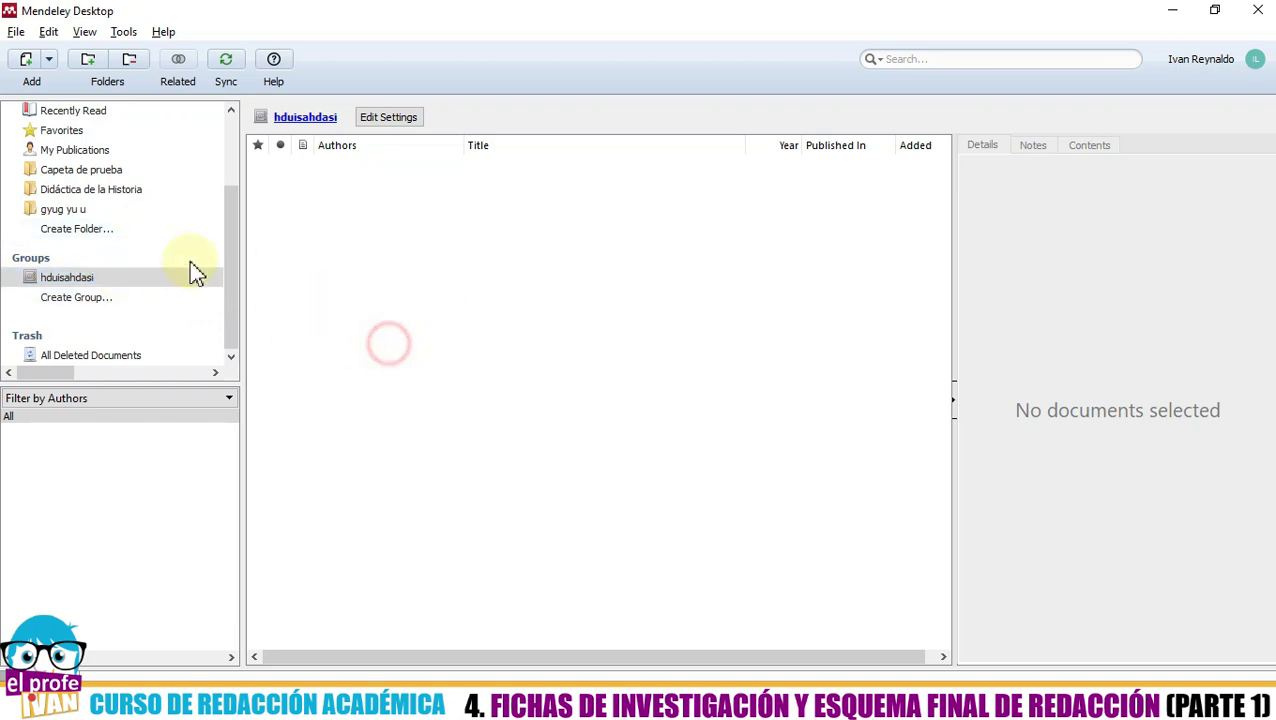
click(124, 262)
drag(233, 272, 229, 284)
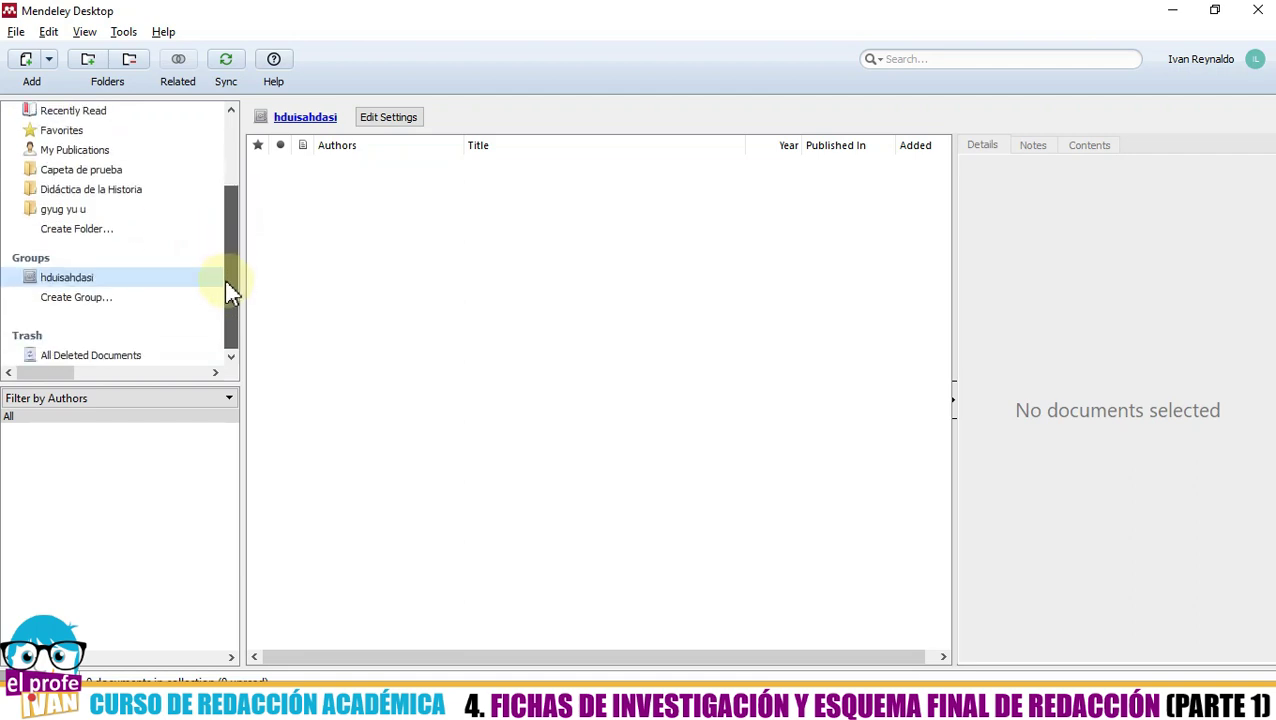
click(58, 262)
click(58, 262)
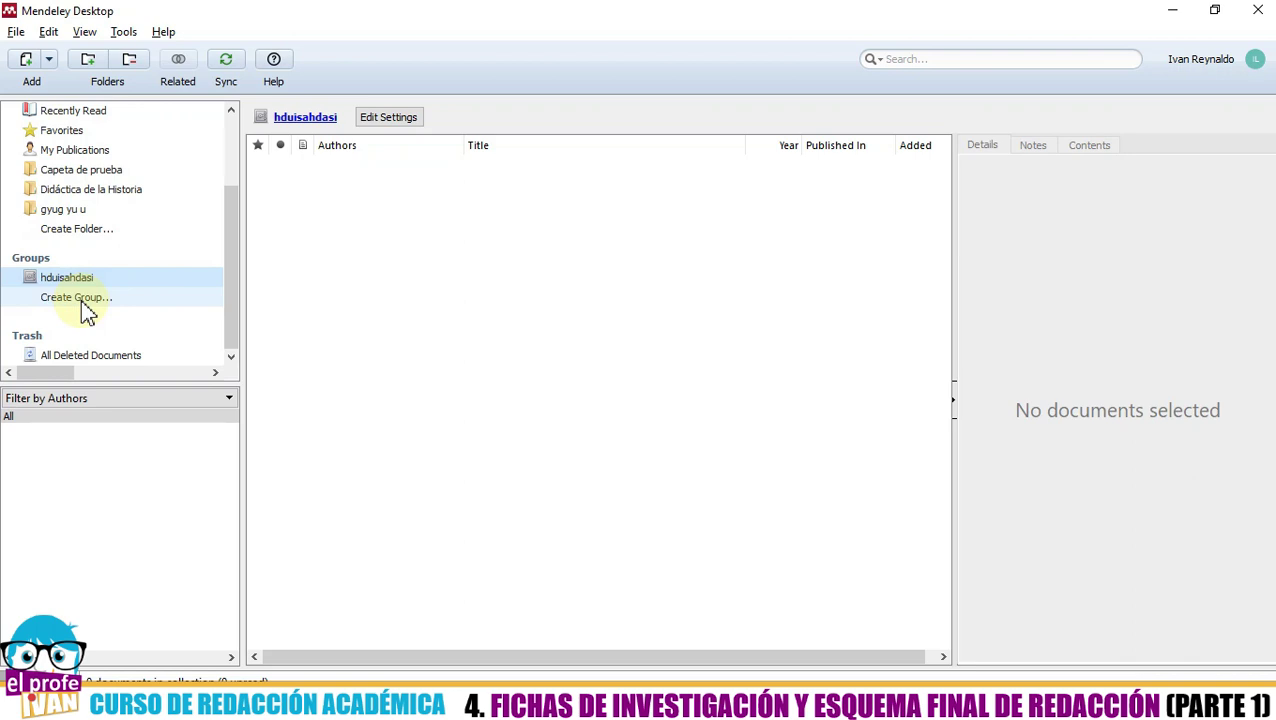
click(82, 301)
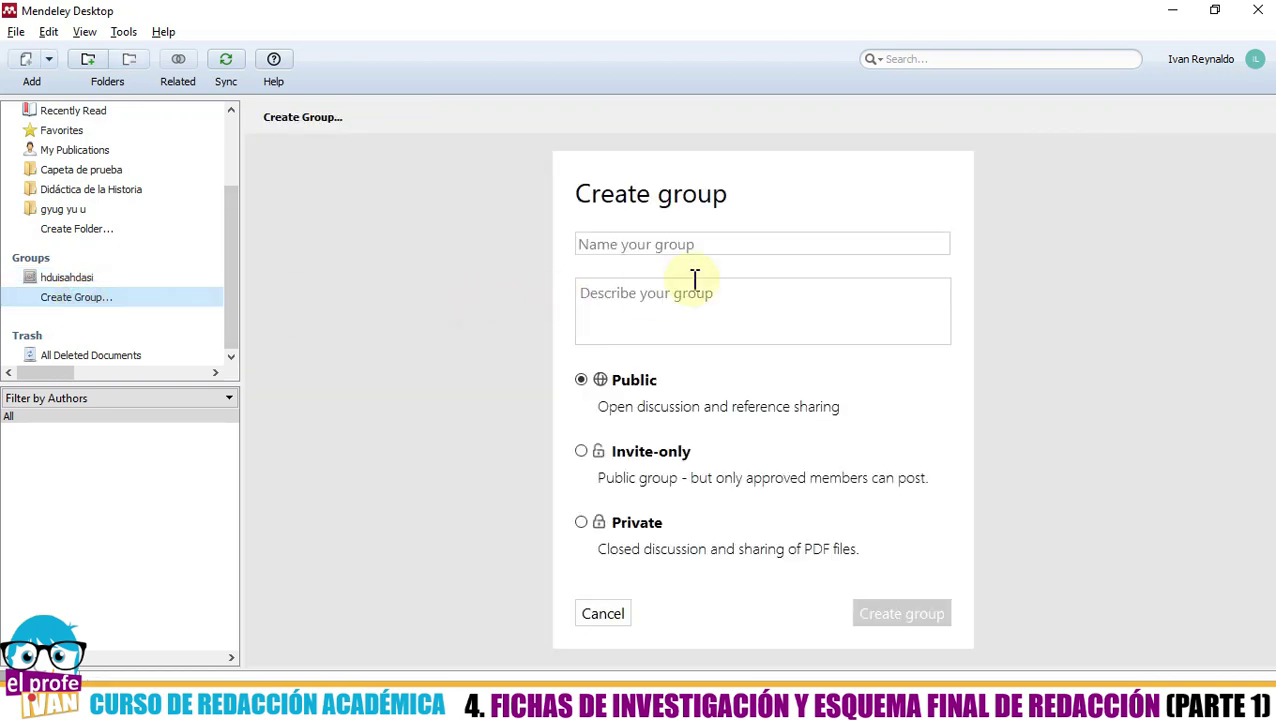
click(719, 247)
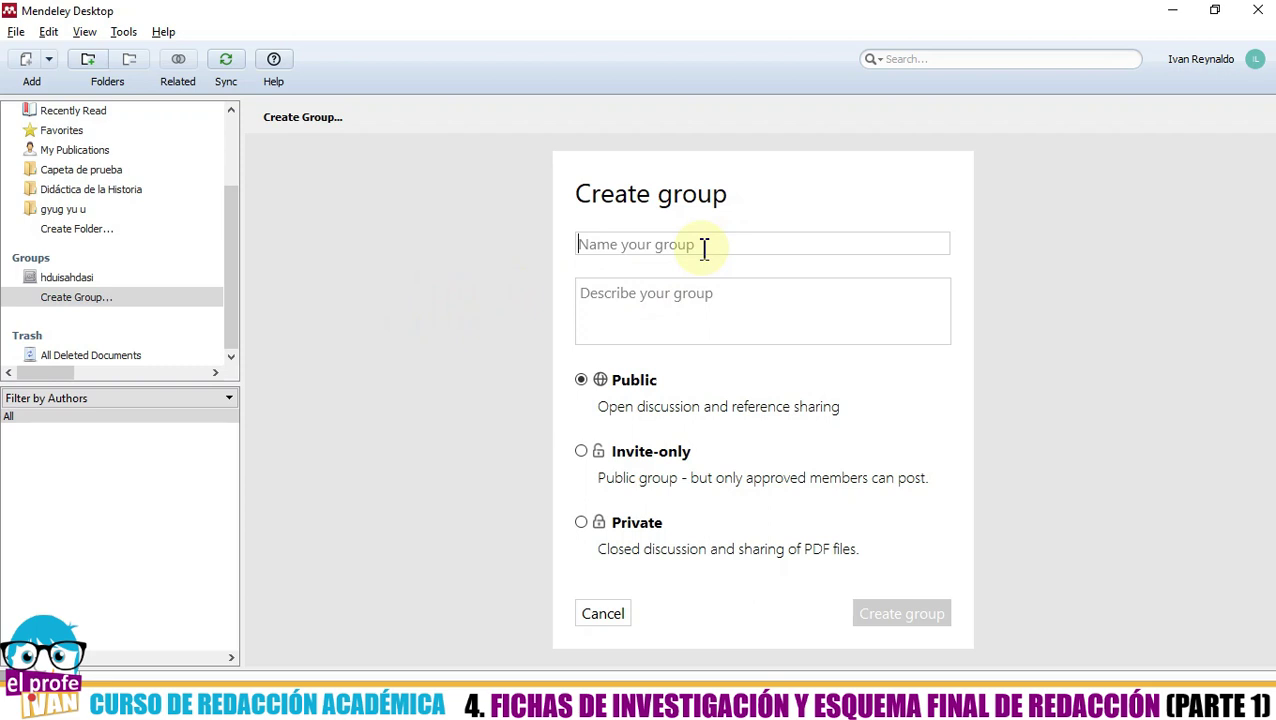
- Name the group 'Dididáctica de la Historia', add its history-didactics bibliography description, make it Private, and create it
text(Didid)
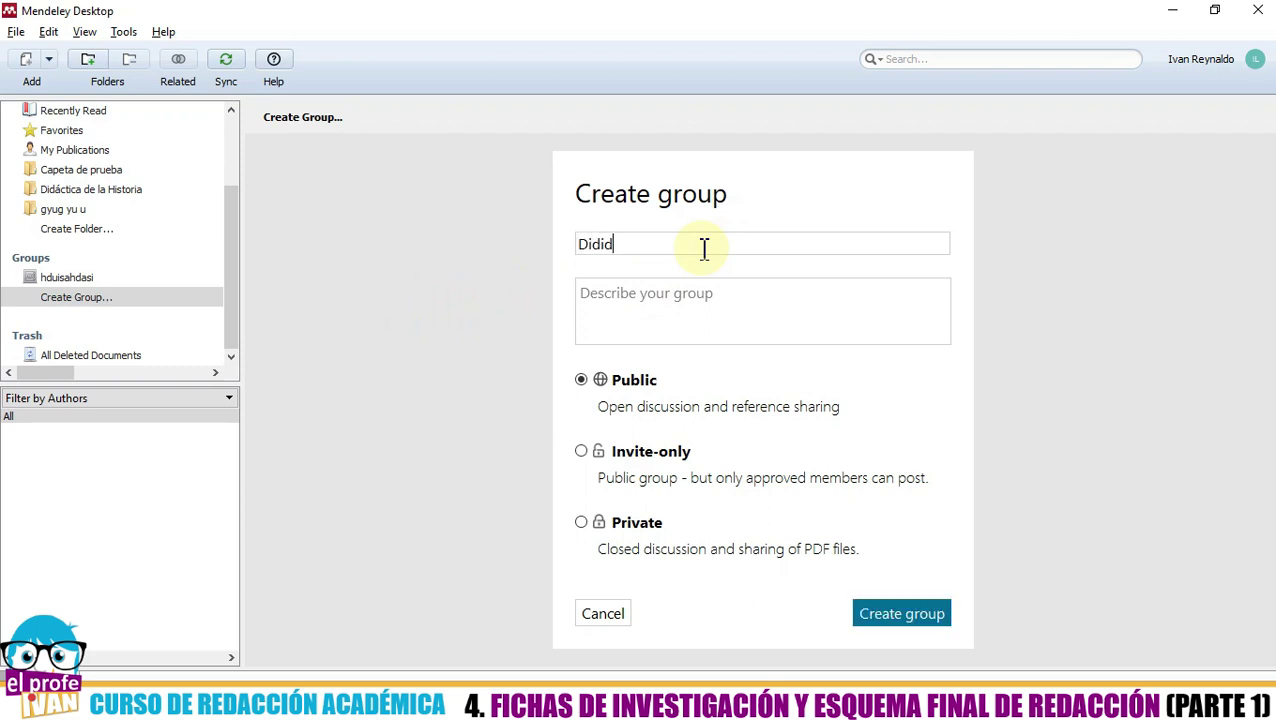
text(áctica de la Historia)
key(Tab)
text(En es)
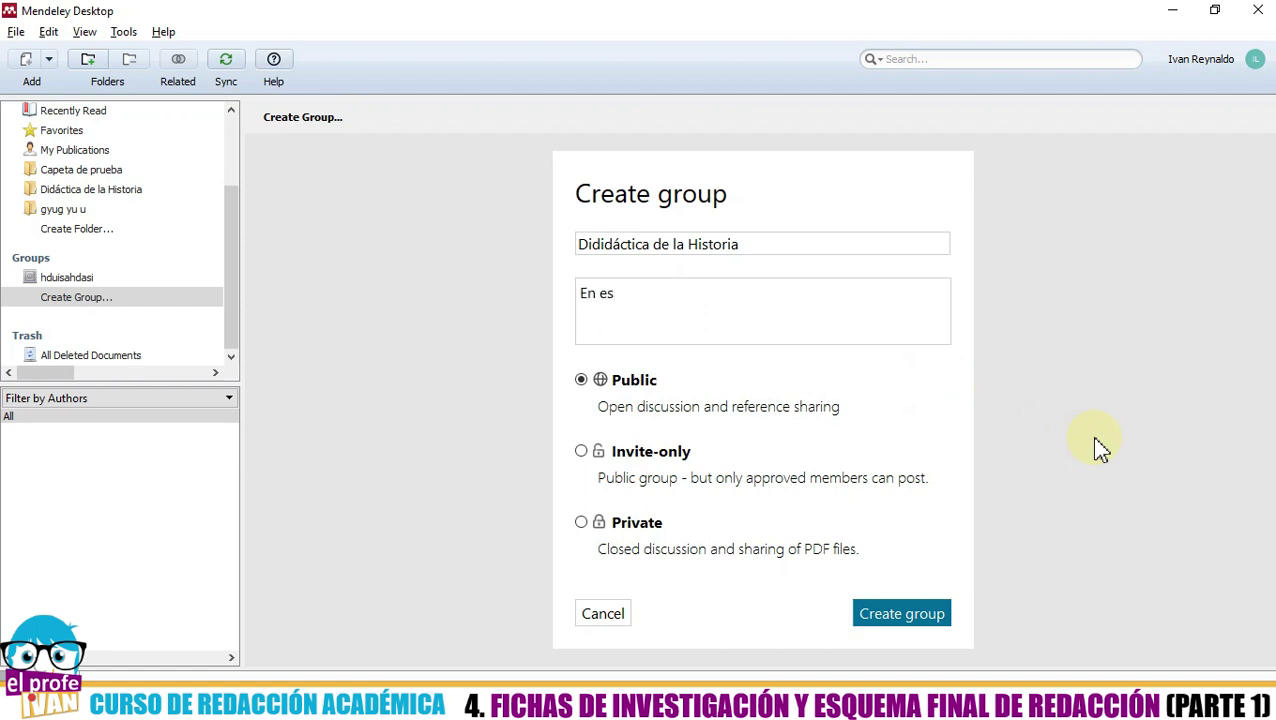
text(te espacio trabajaremos bi)
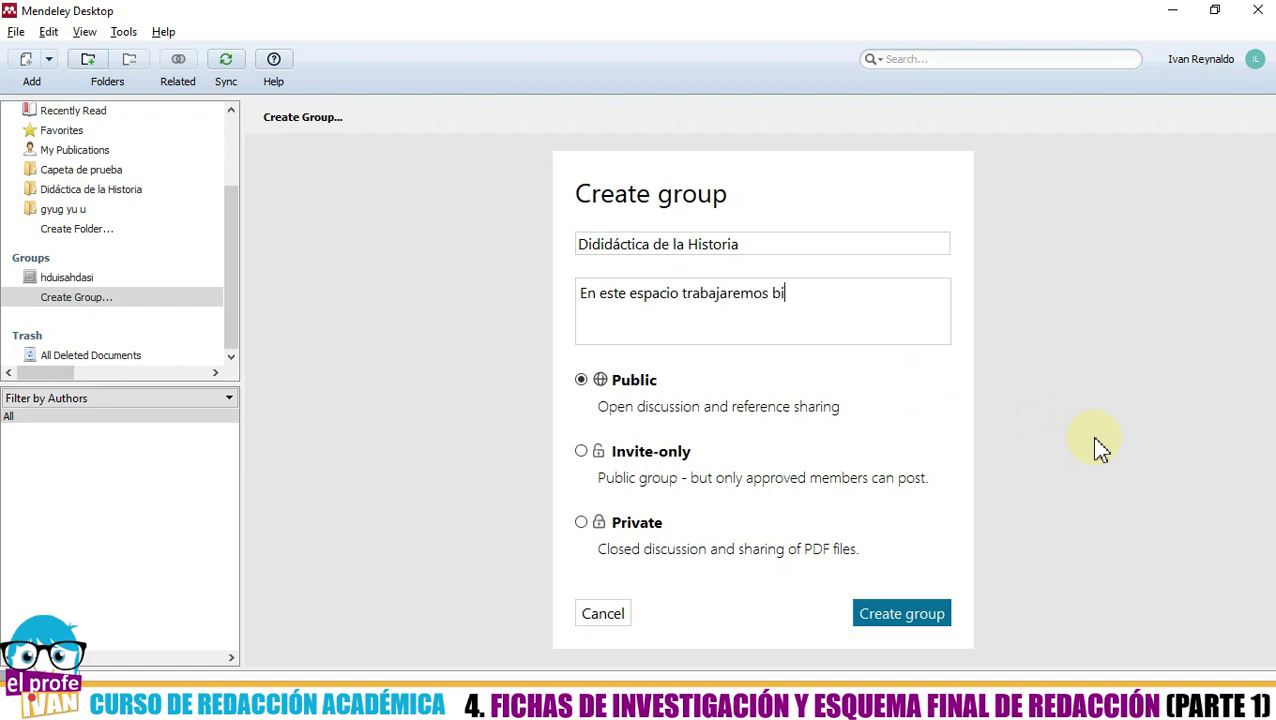
text(bliografia relaciona)
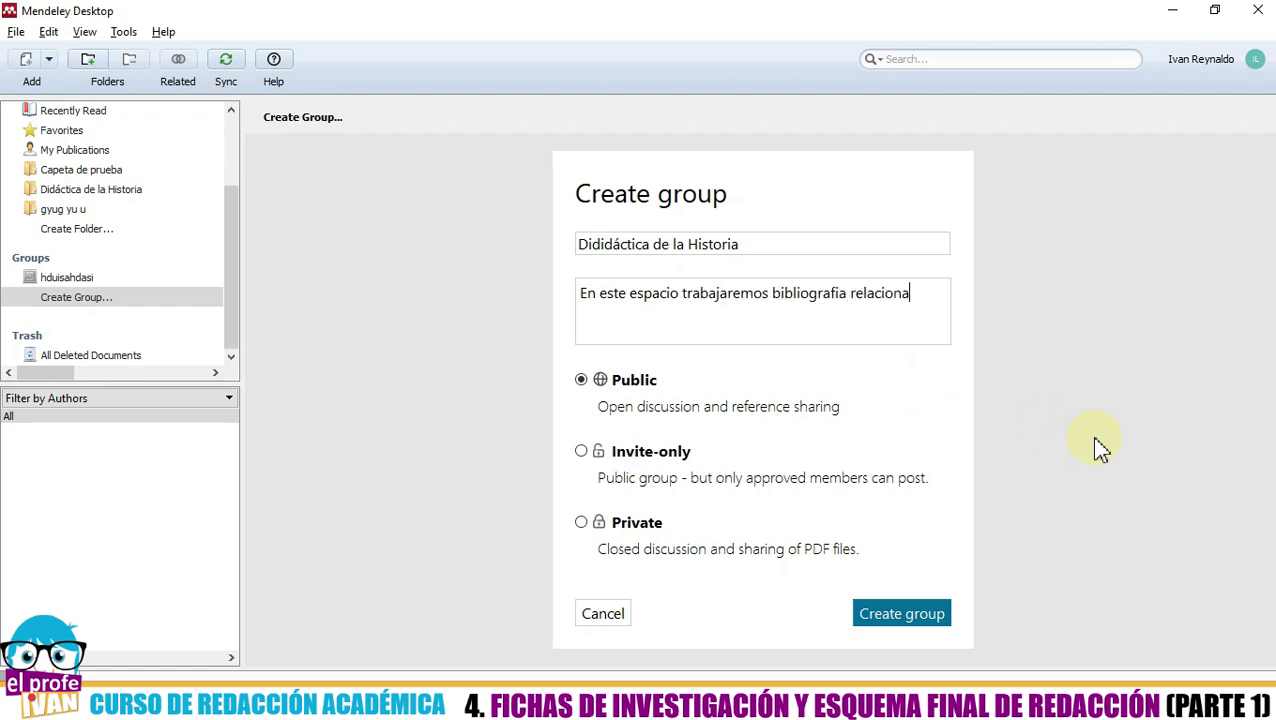
text(da a la didactica de la Historia)
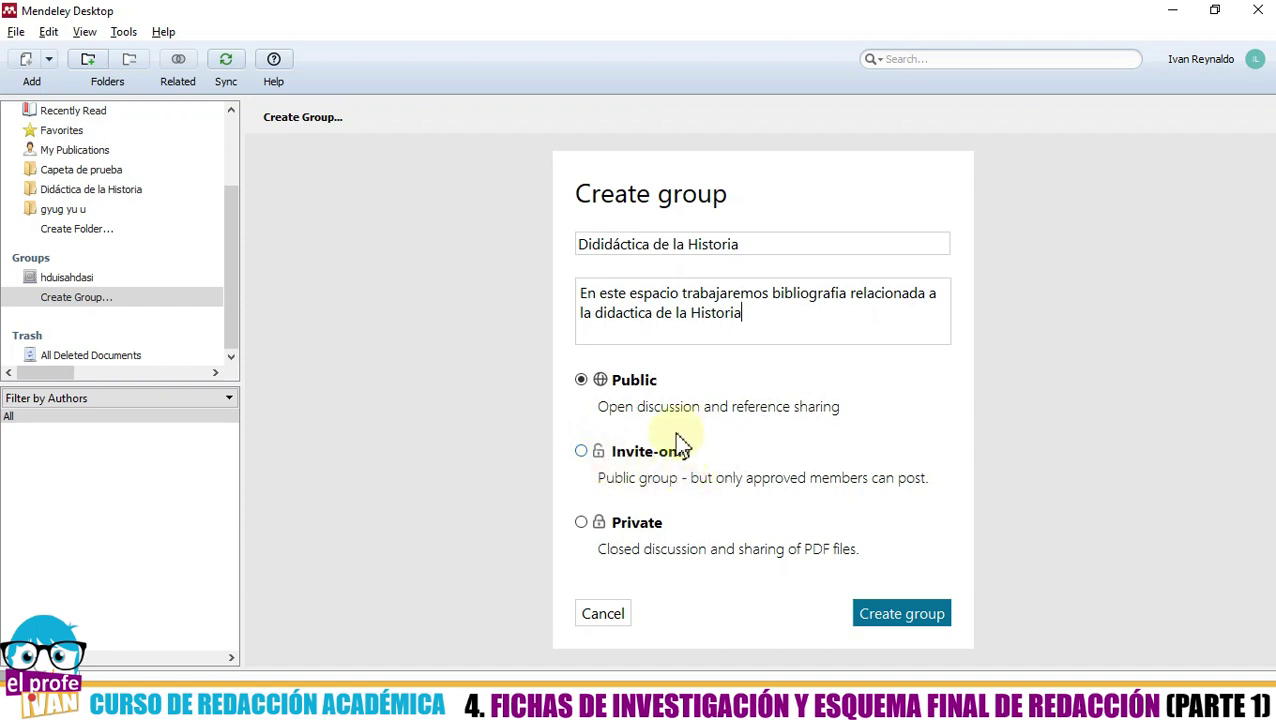
click(589, 525)
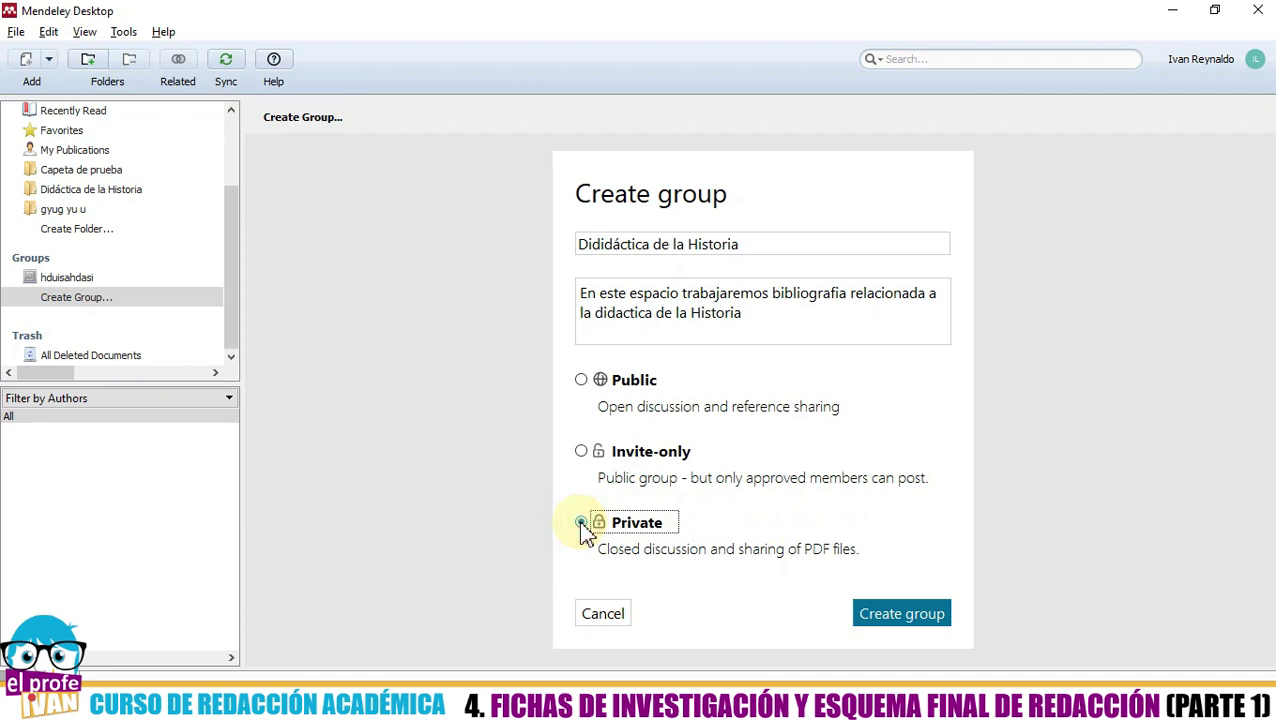
click(914, 622)
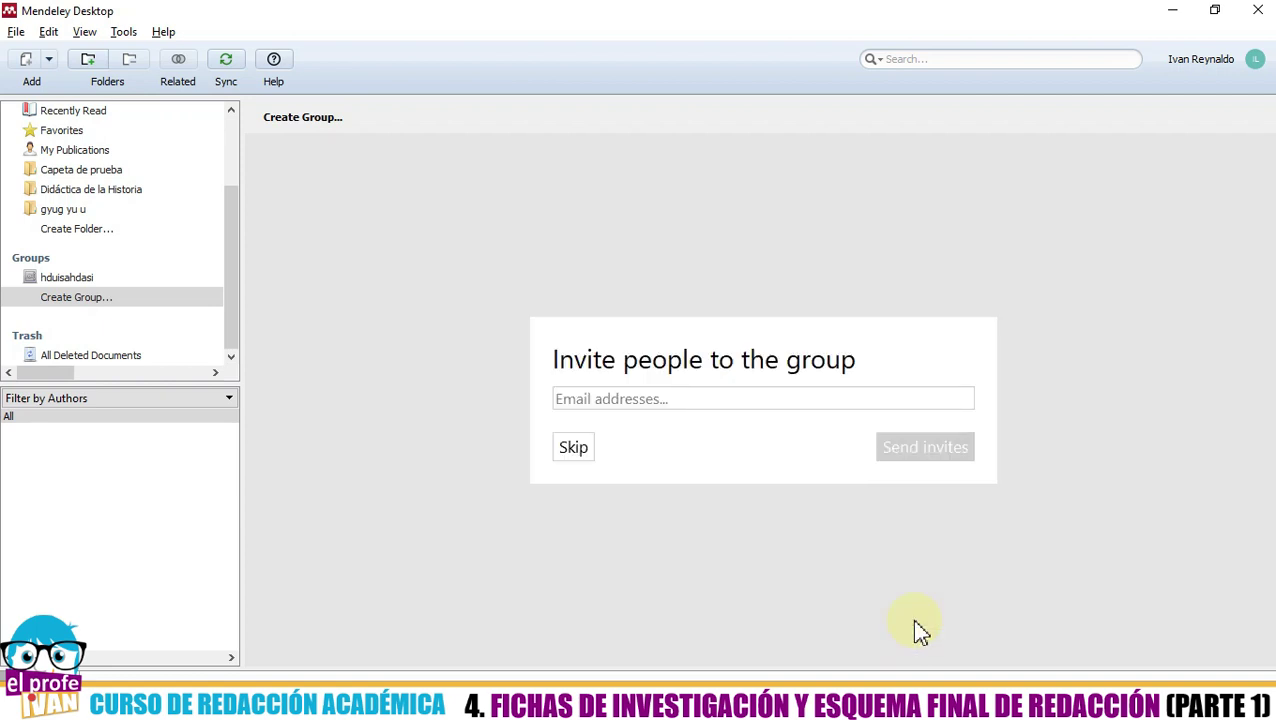
- Paste the first two invitee addresses from the notes list into Email addresses, separated by semicolons
click(665, 397)
click(700, 690)
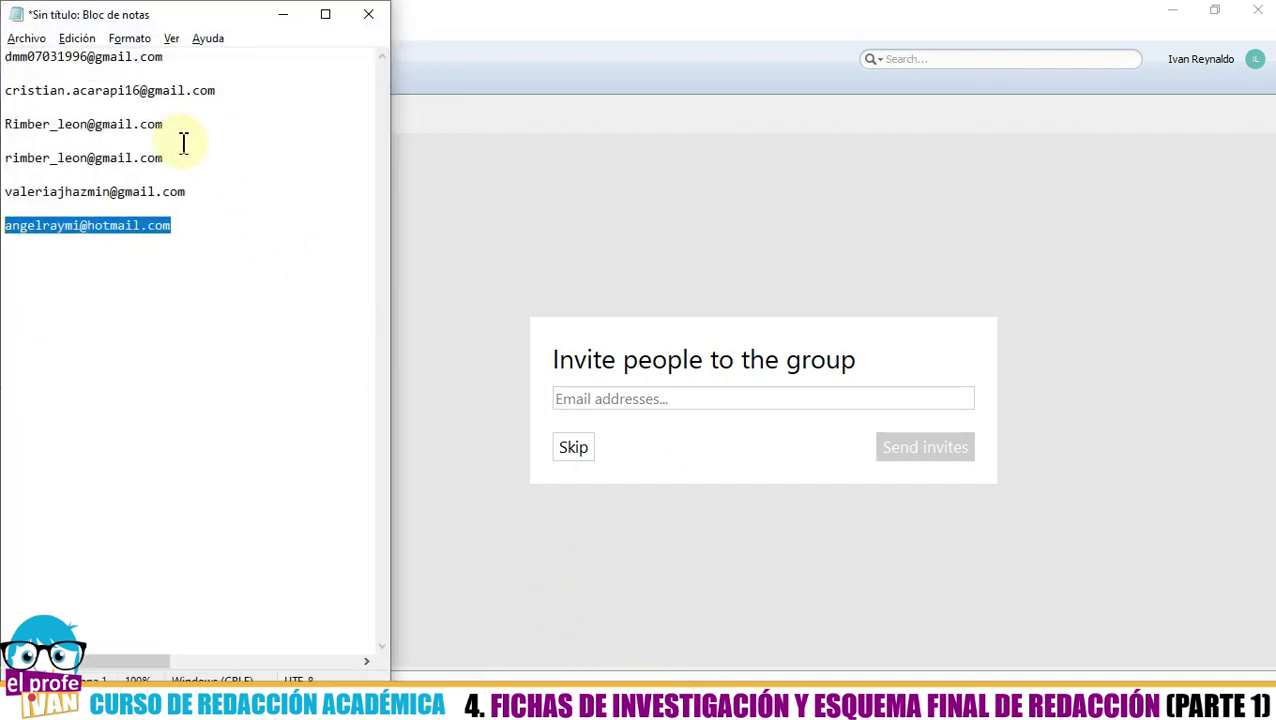
click(175, 127)
drag(175, 127, 5, 128)
key(ctrl+c)
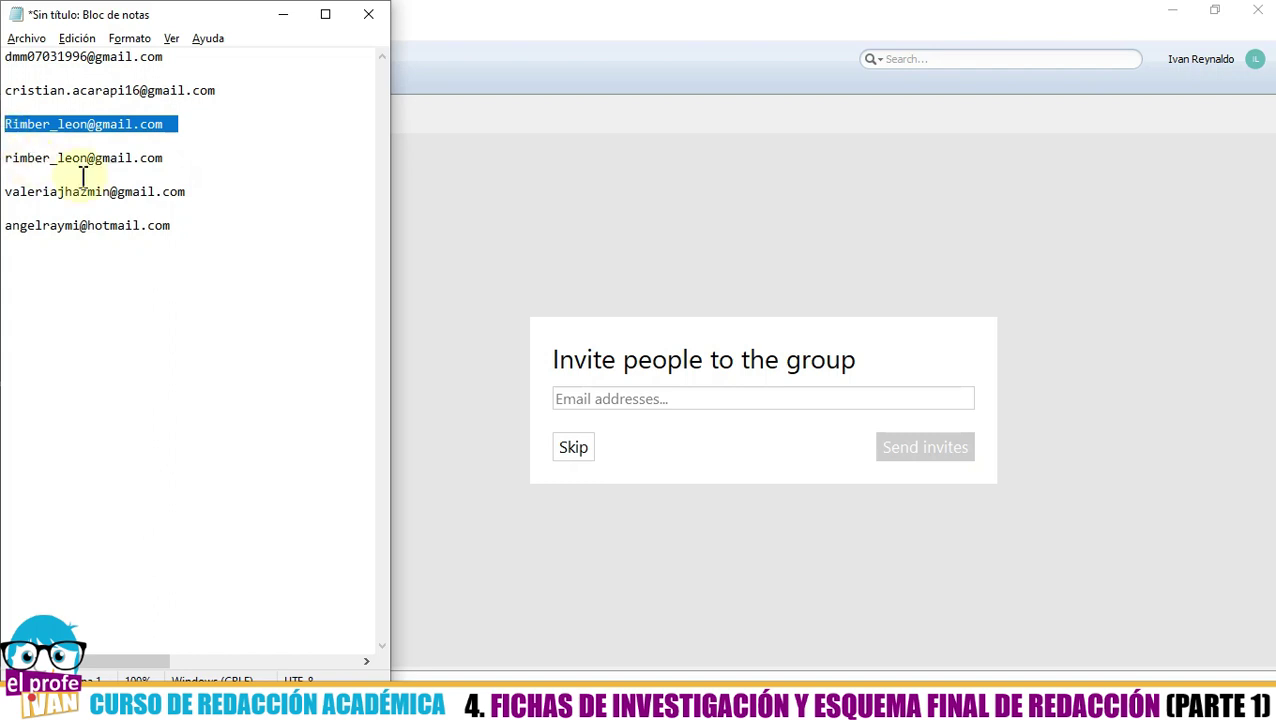
click(588, 399)
key(ctrl+v)
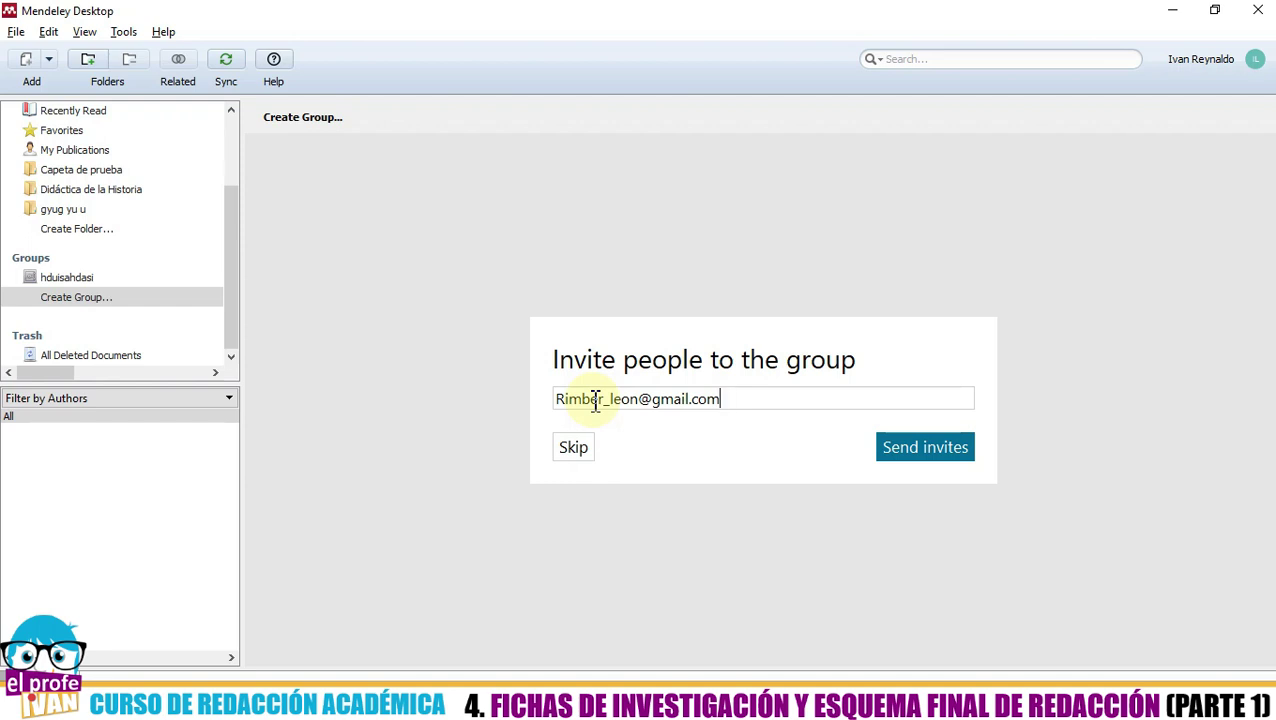
text(;)
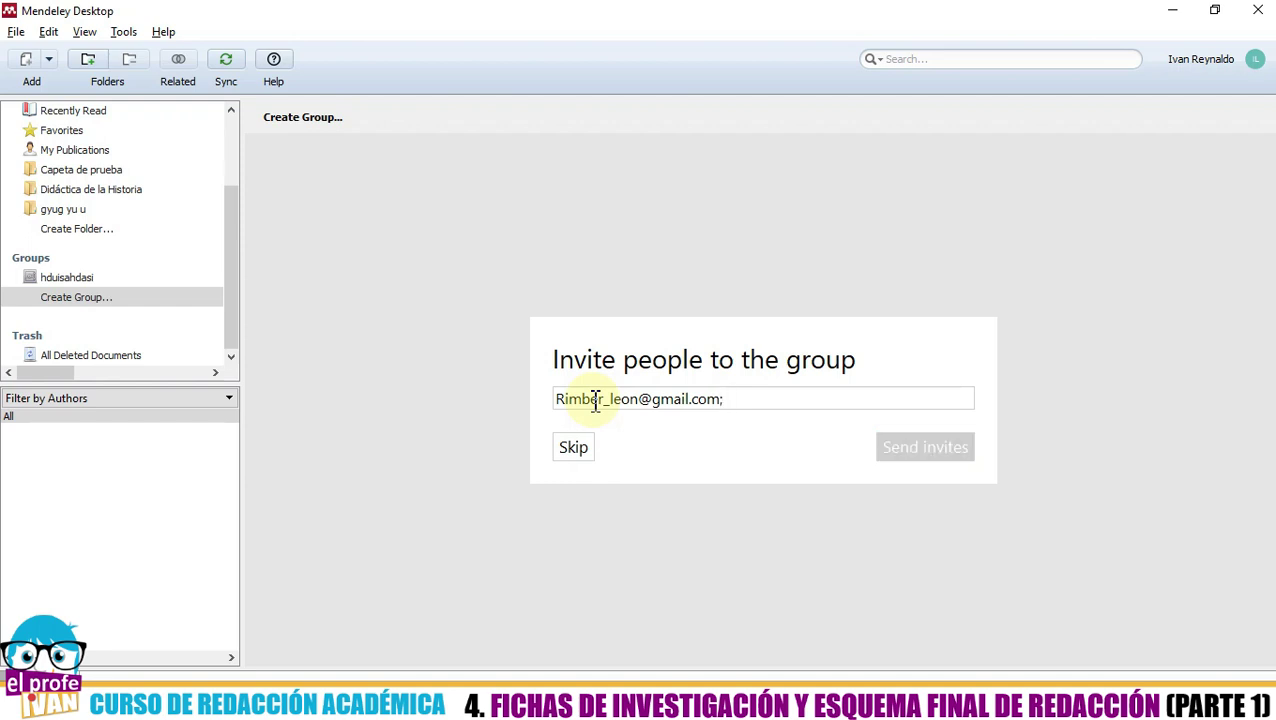
key(alt+Tab)
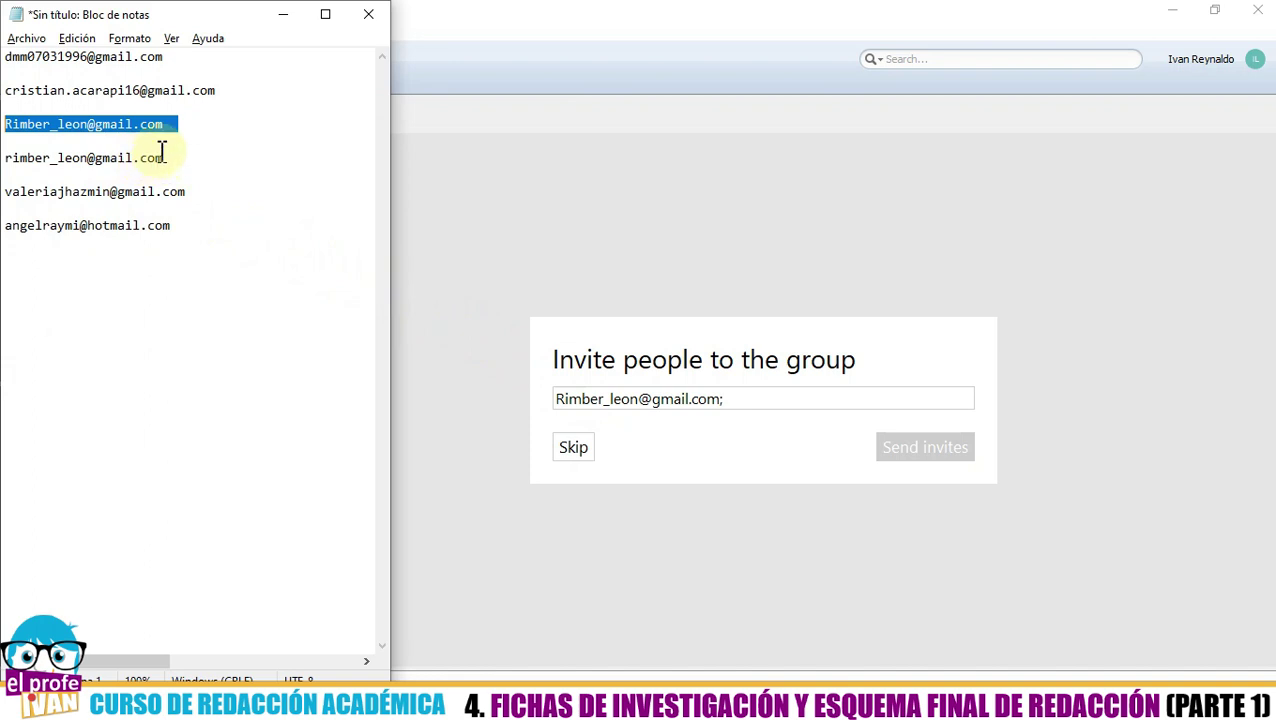
drag(165, 57, 8, 55)
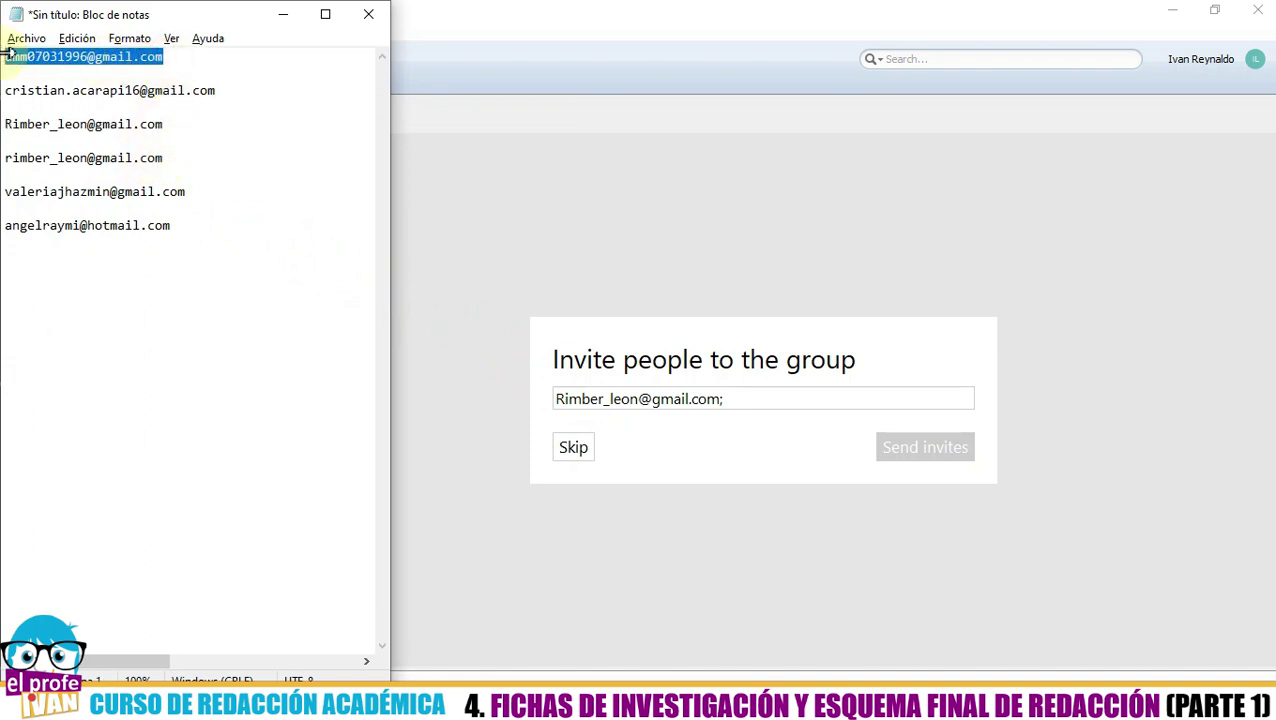
click(241, 157)
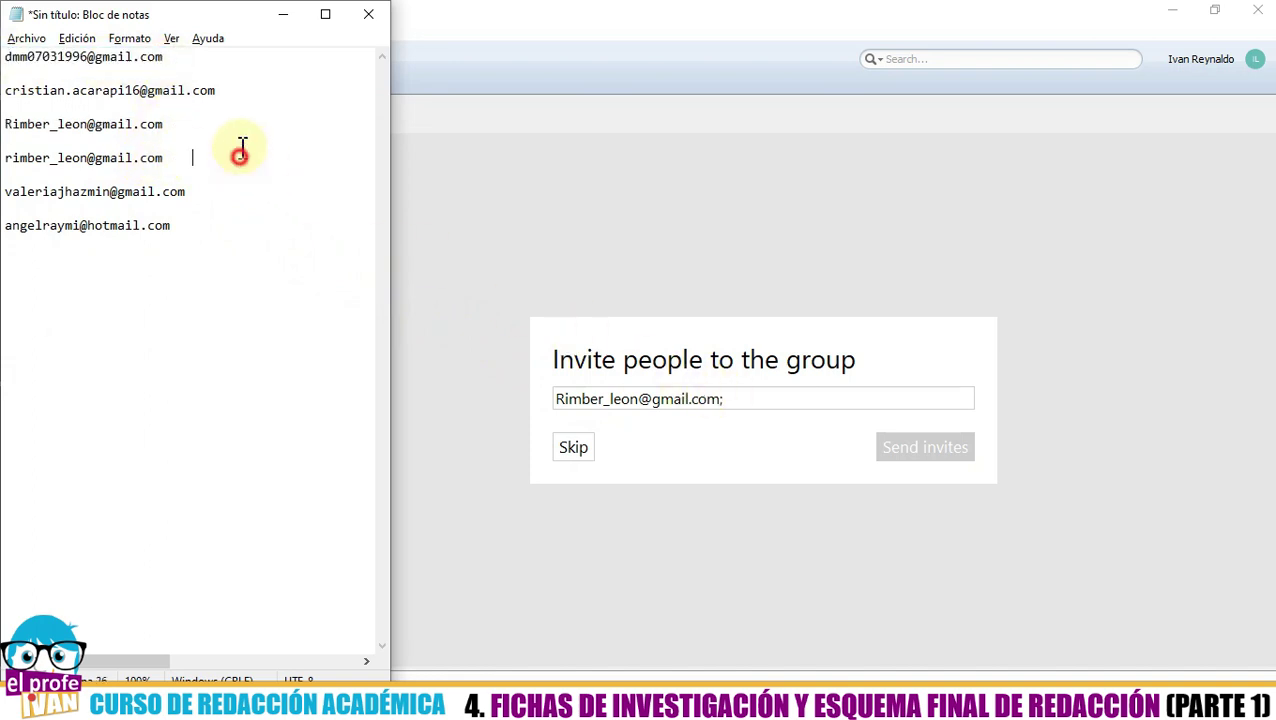
drag(181, 58, 3, 56)
key(ctrl+c)
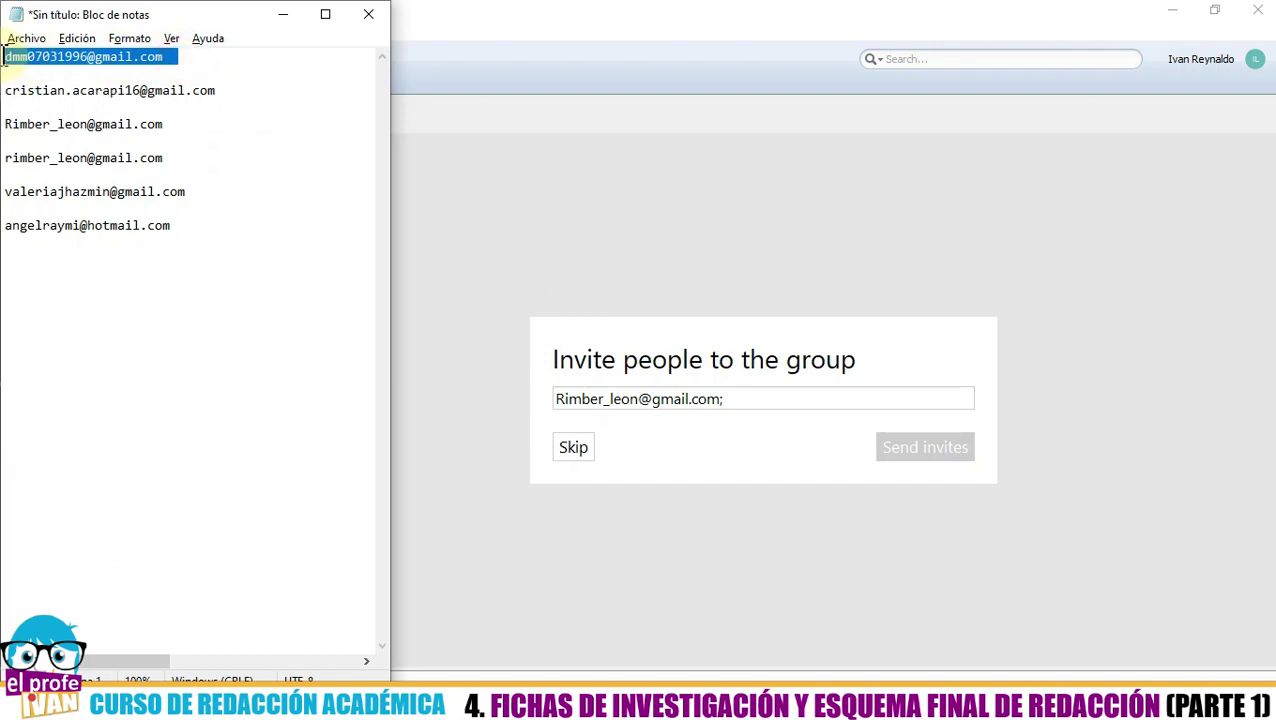
click(795, 400)
key(ctrl+v)
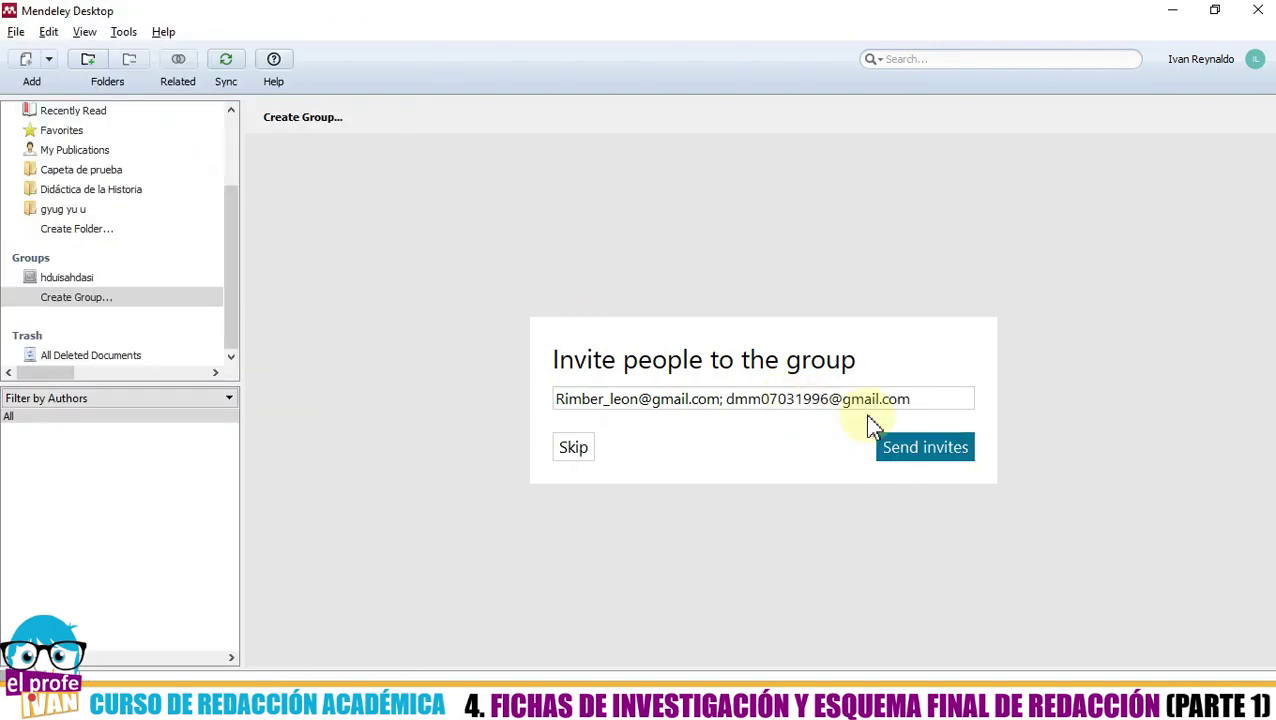
text(;)
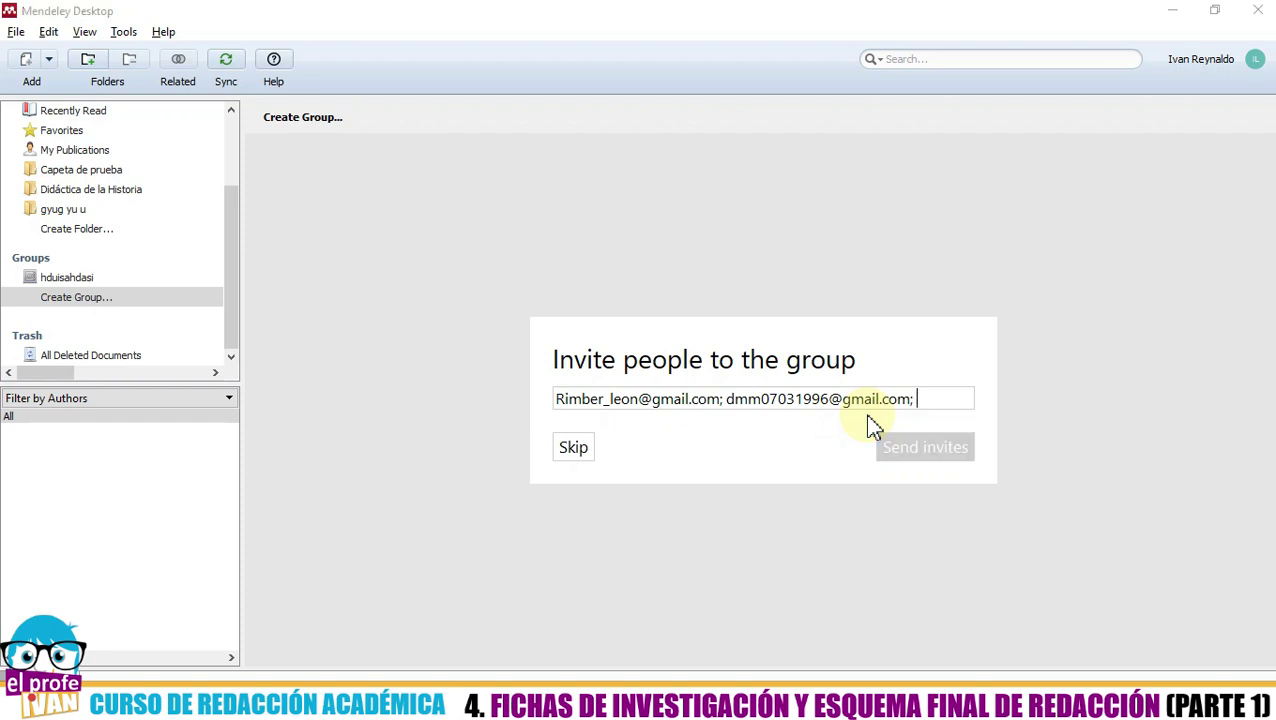
- Append the next two addresses from the notes list to the invitation field, semicolon-separated
key(alt+Tab)
drag(226, 91, 9, 91)
key(ctrl+c)
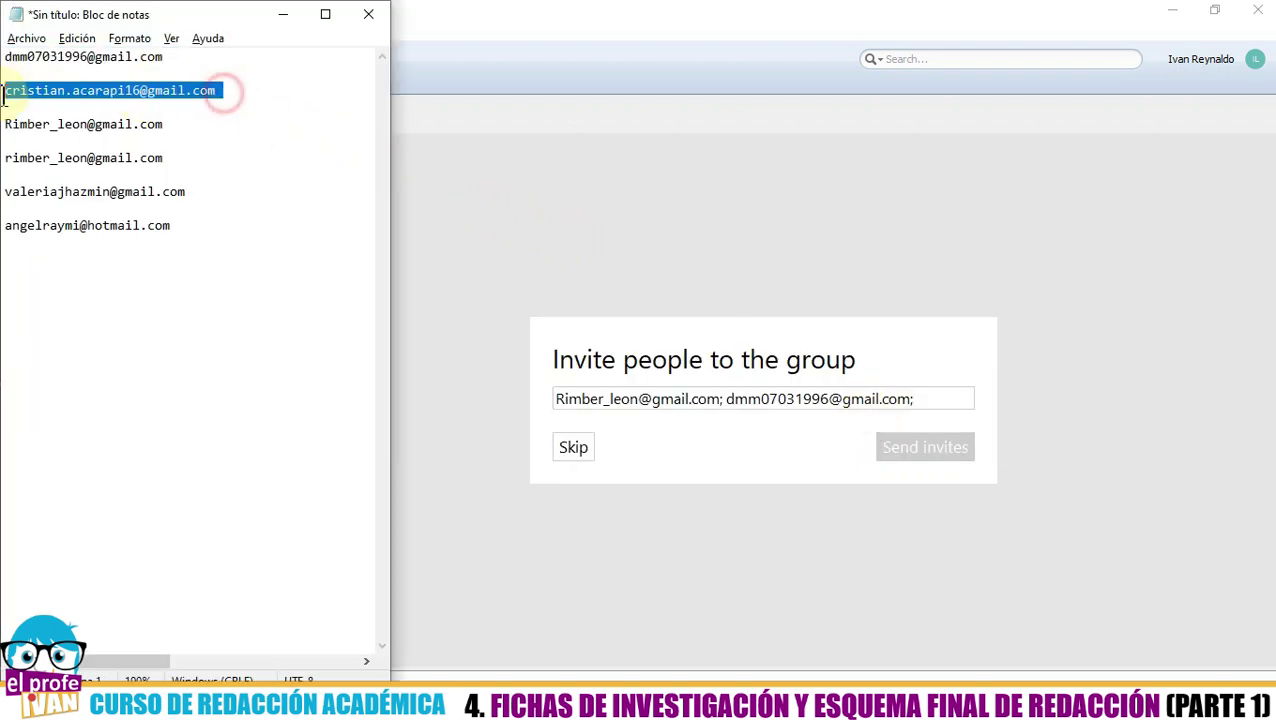
key(alt+Tab)
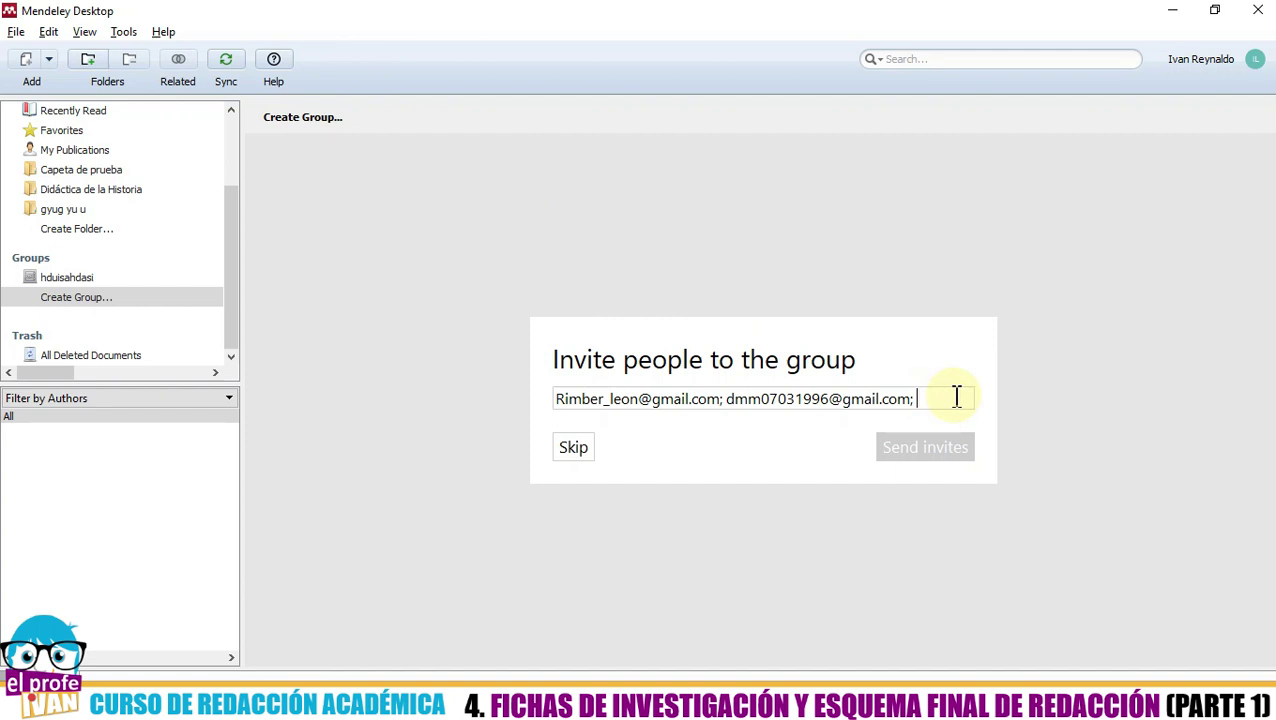
key(ctrl+v)
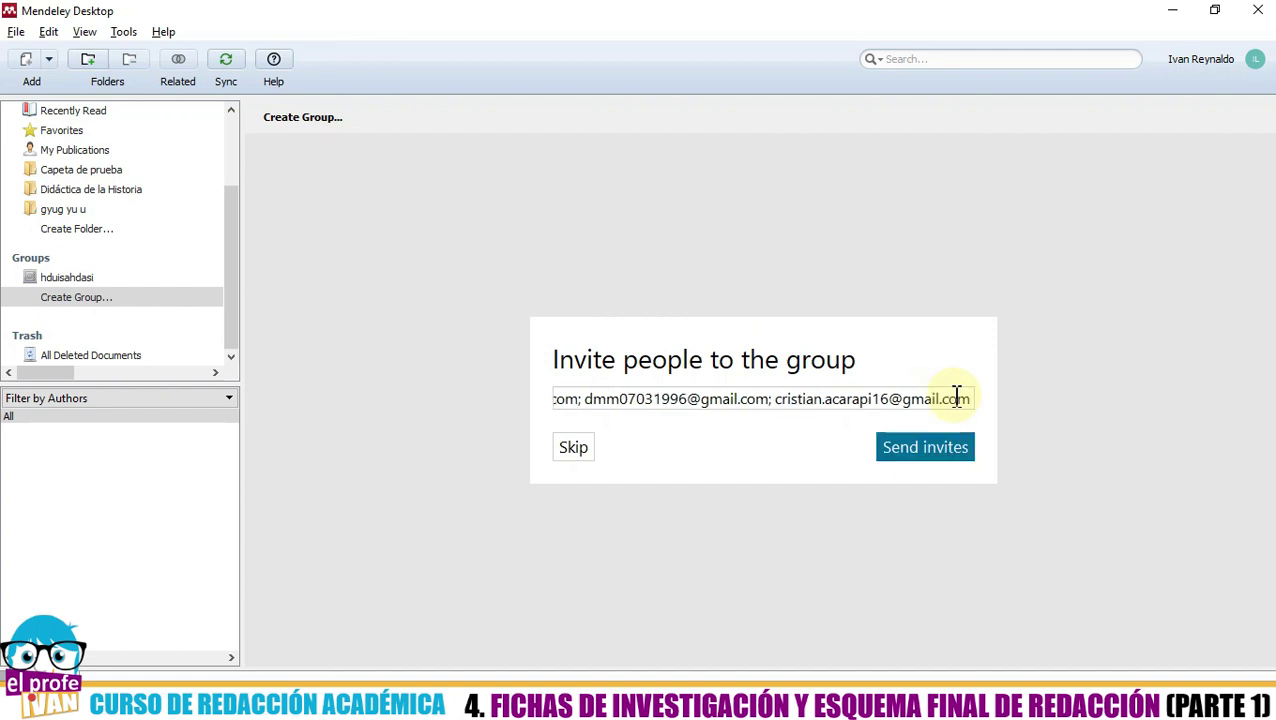
text(;)
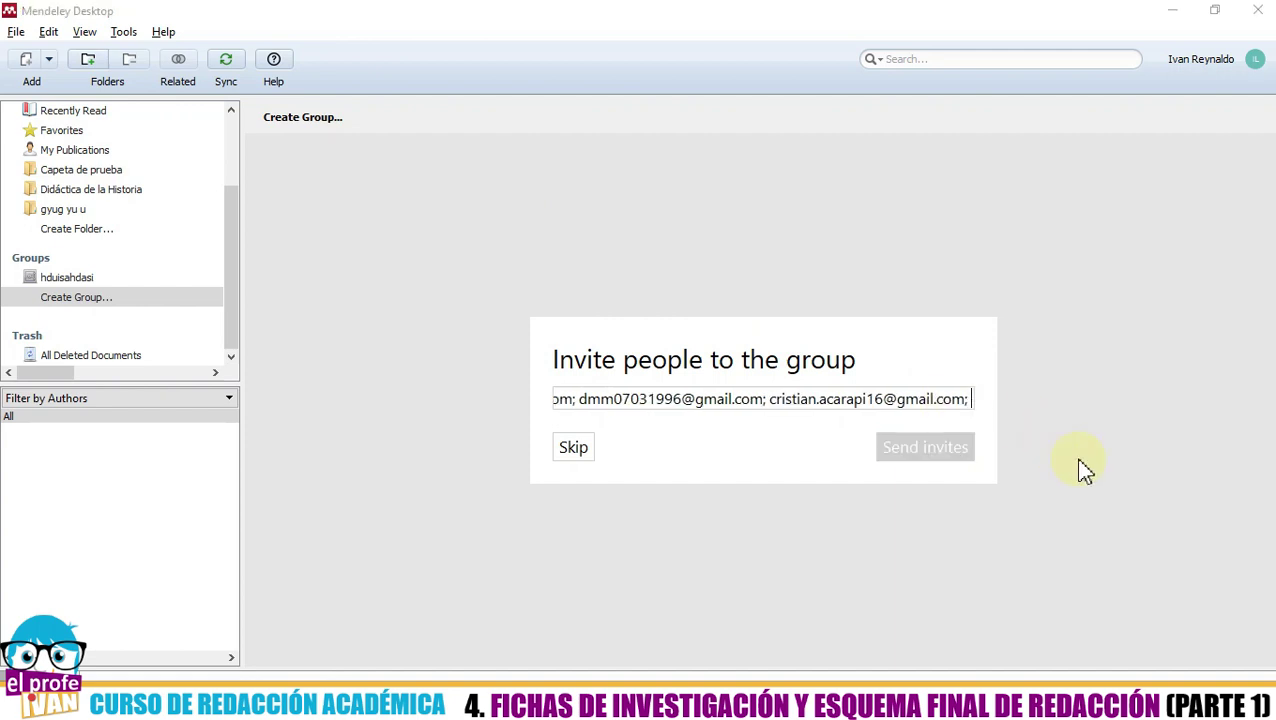
key(alt+Tab)
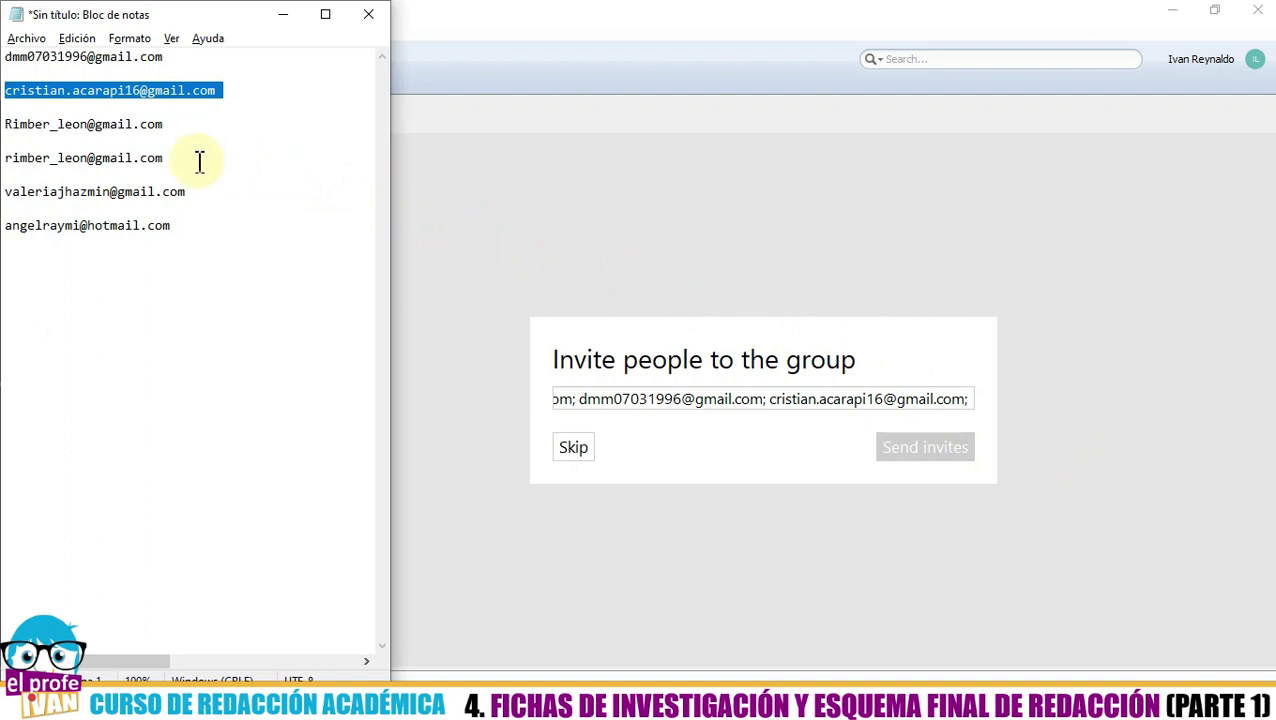
drag(605, 400, 447, 378)
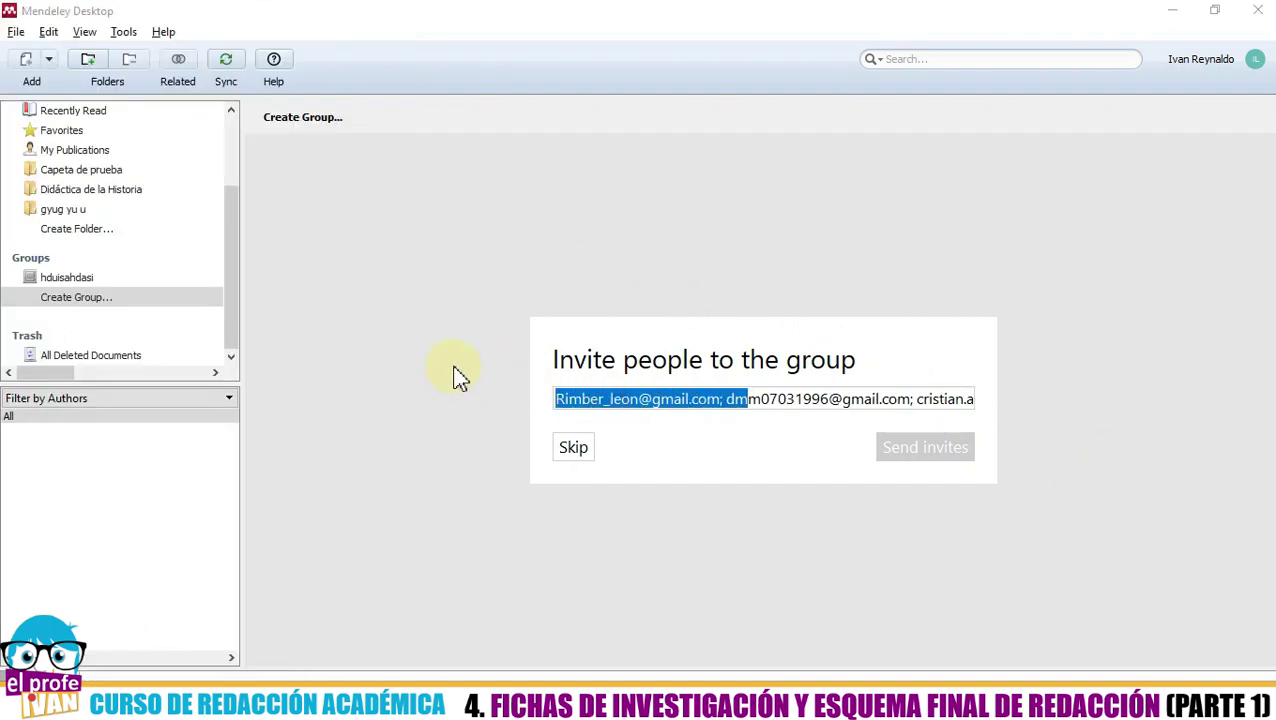
key(alt+Tab)
drag(163, 158, 8, 158)
key(ctrl+c)
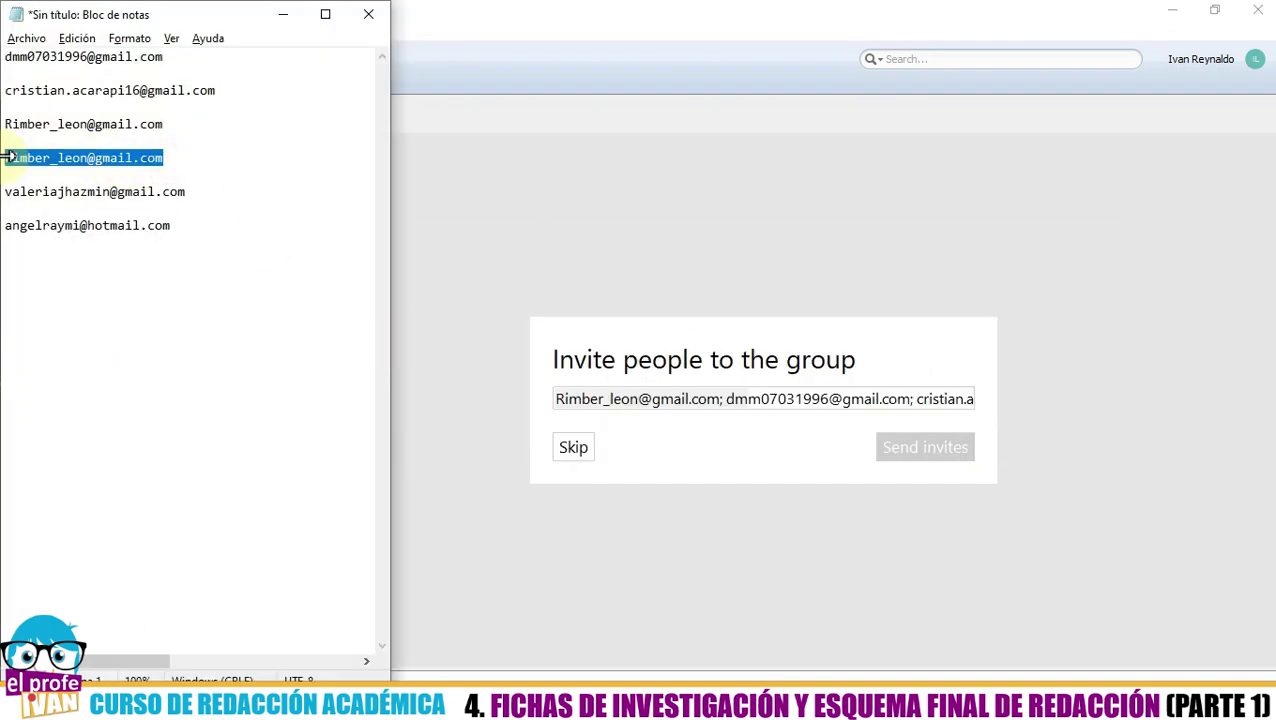
key(alt+Tab)
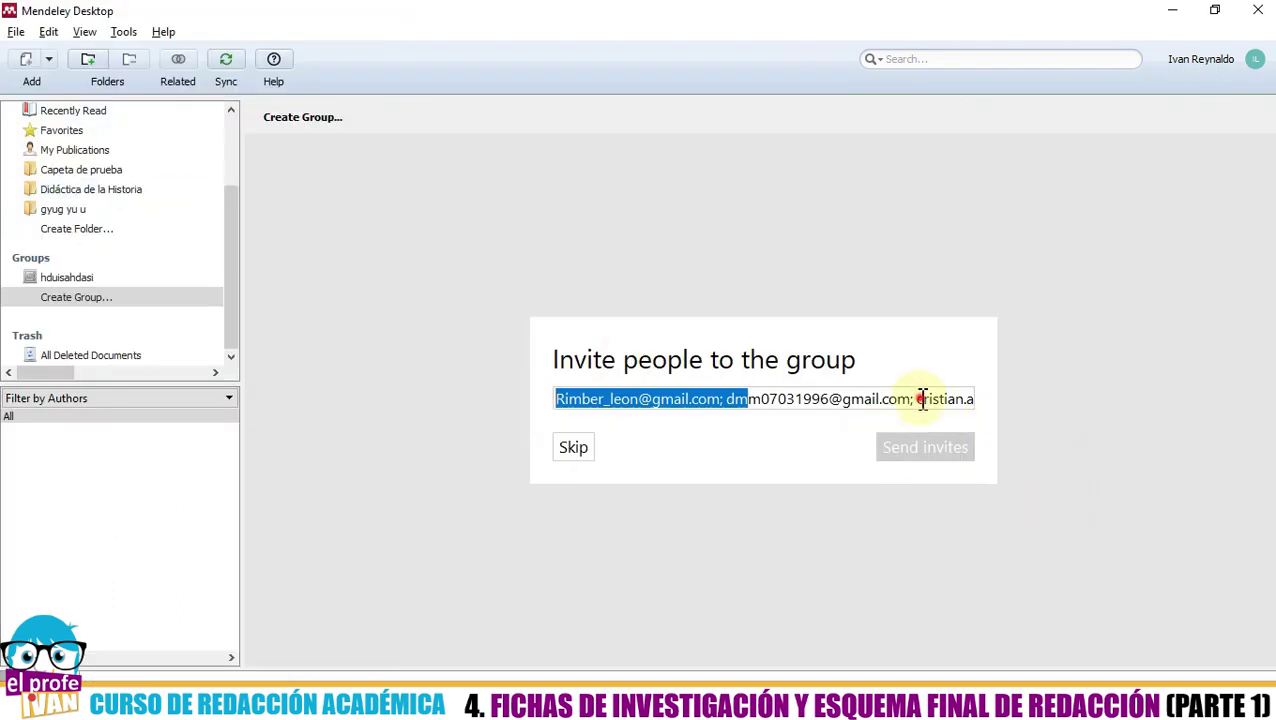
drag(917, 398, 1025, 400)
click(972, 399)
key(ctrl+v)
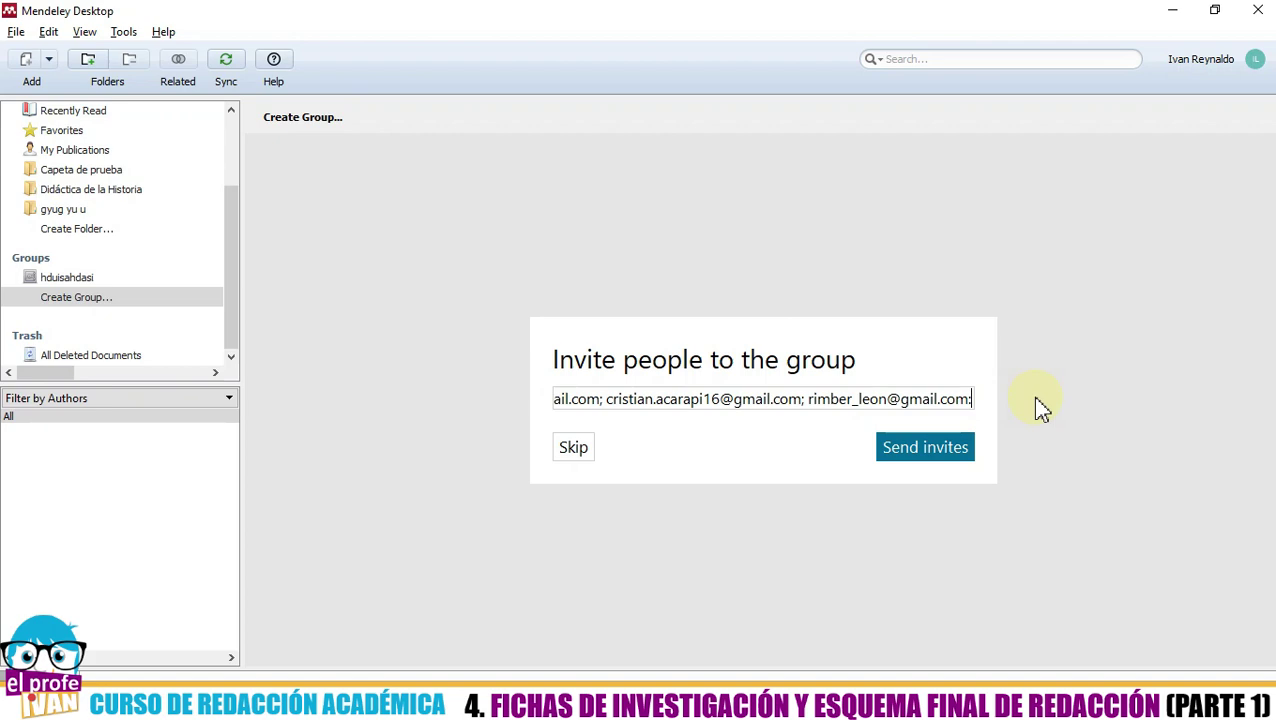
key(alt+Tab)
key(alt+Tab)
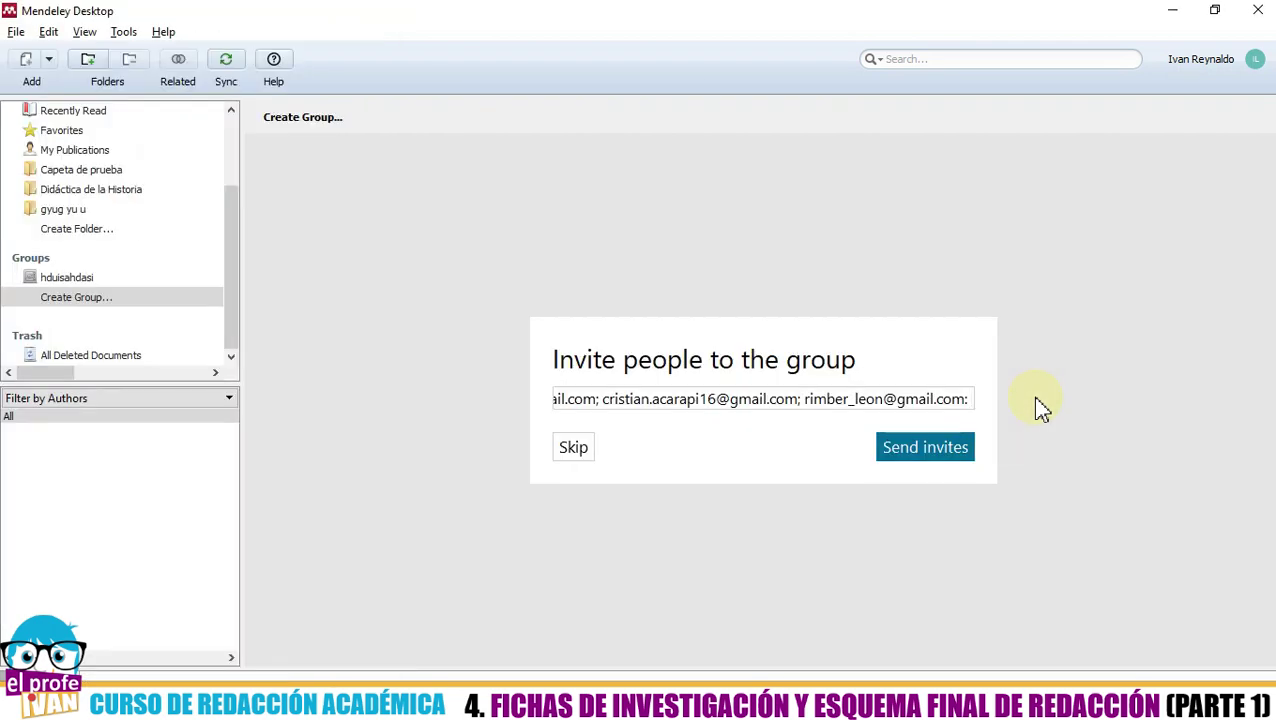
text(;)
- Add the remaining addresses from the notes list and send the invitations
key(alt+Tab)
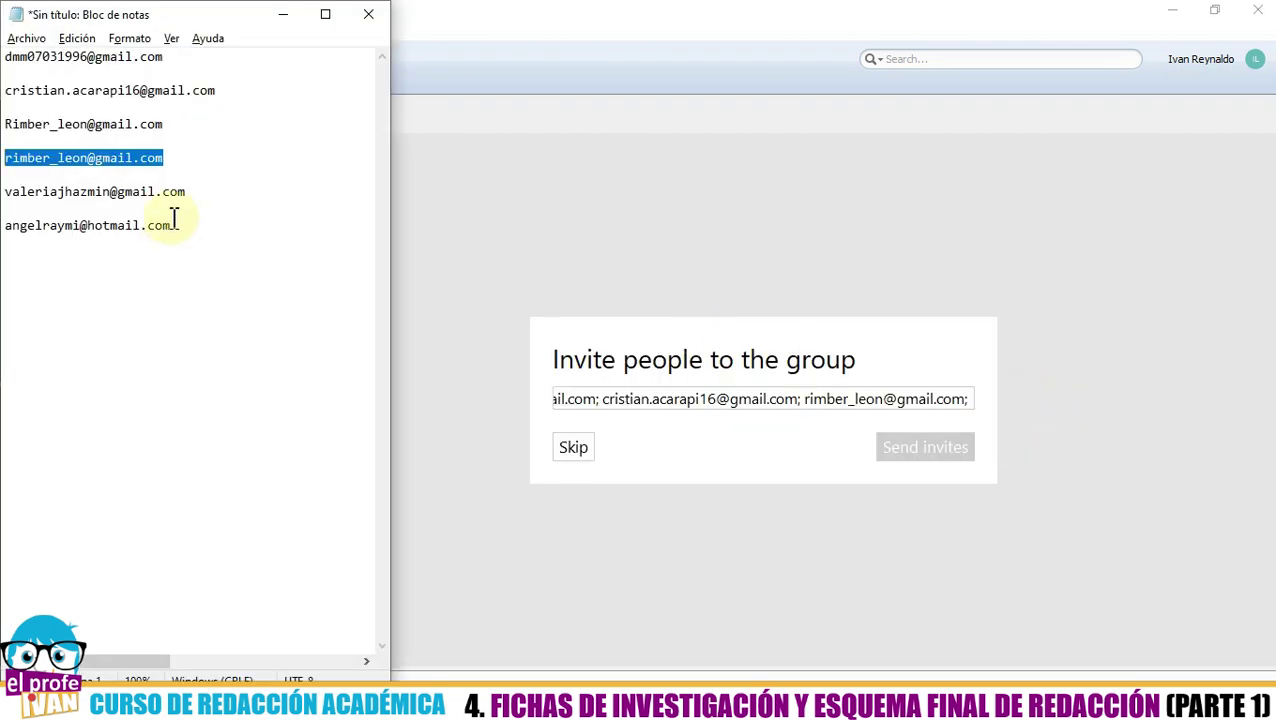
drag(186, 192, 8, 196)
key(ctrl+c)
key(alt+Tab)
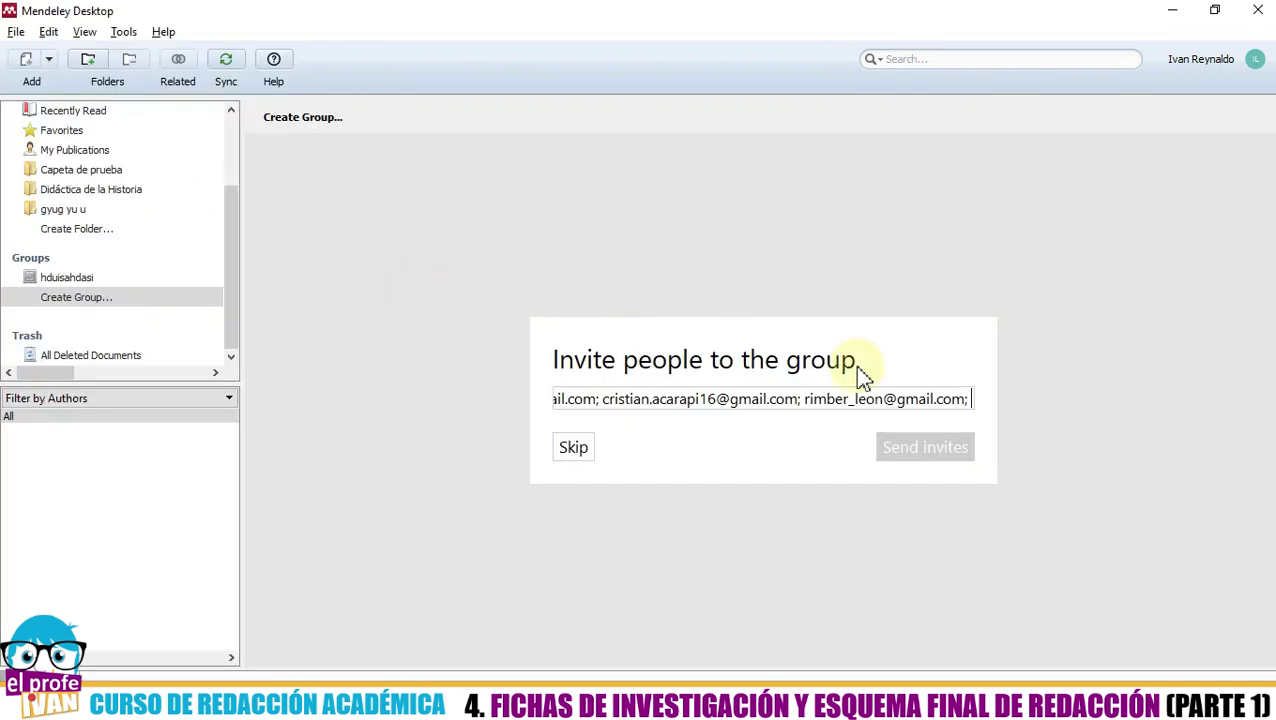
key(ctrl+v)
text(;)
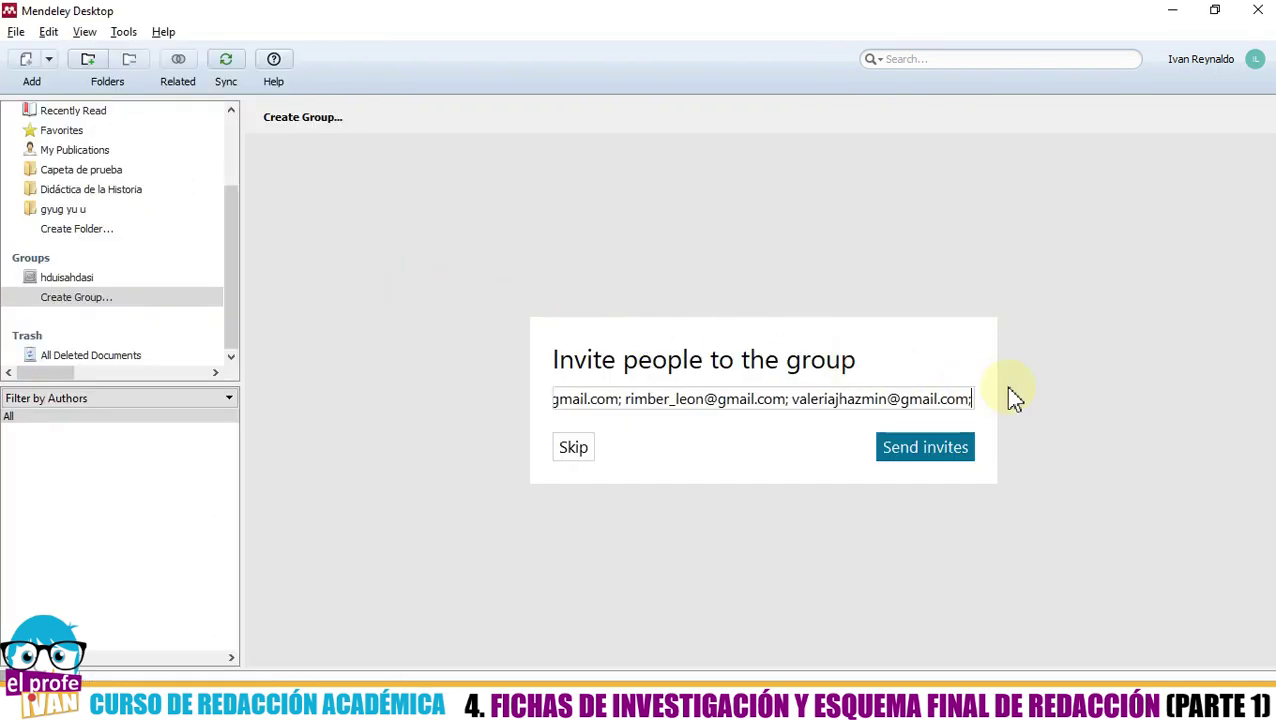
text(;)
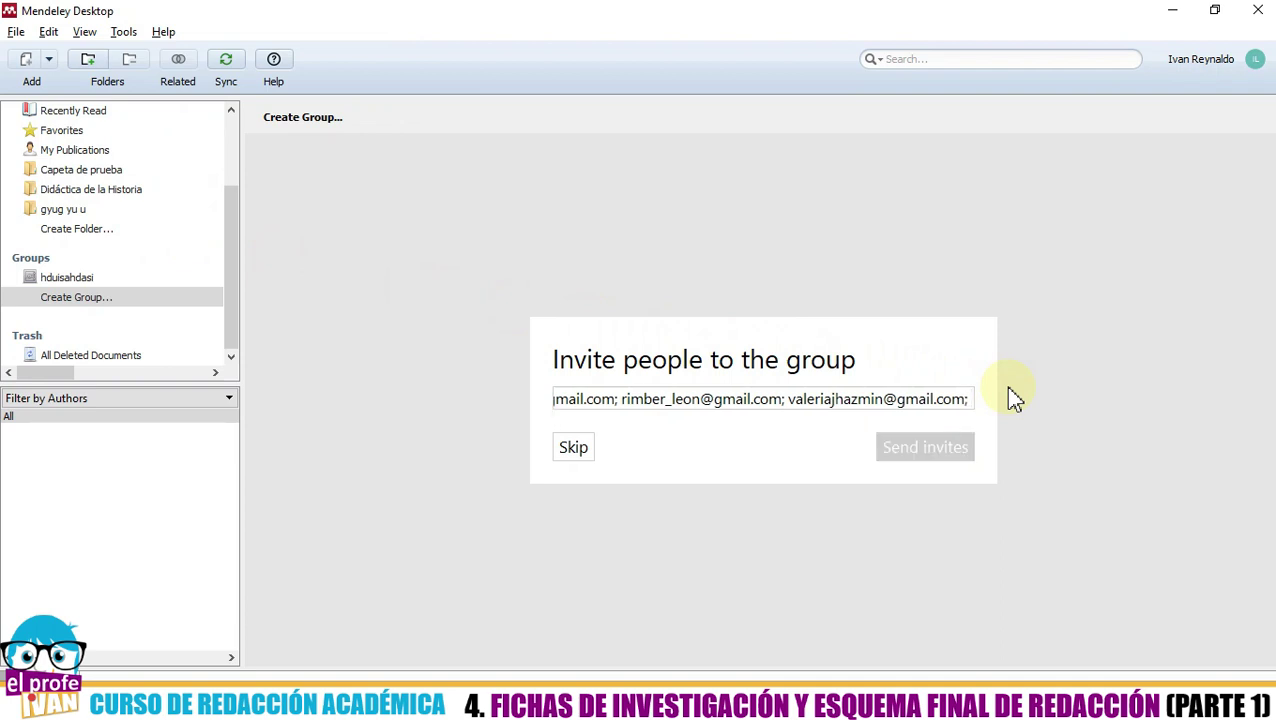
key(alt+Tab)
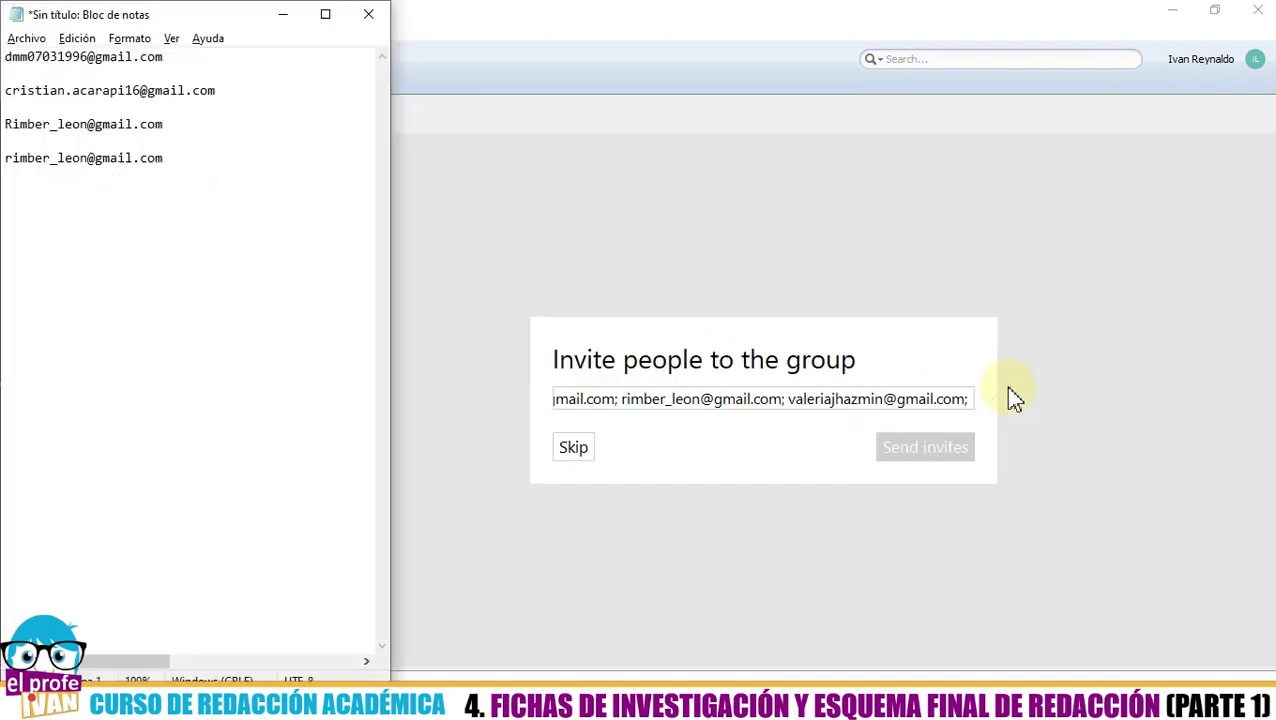
click(174, 225)
drag(174, 225, 6, 225)
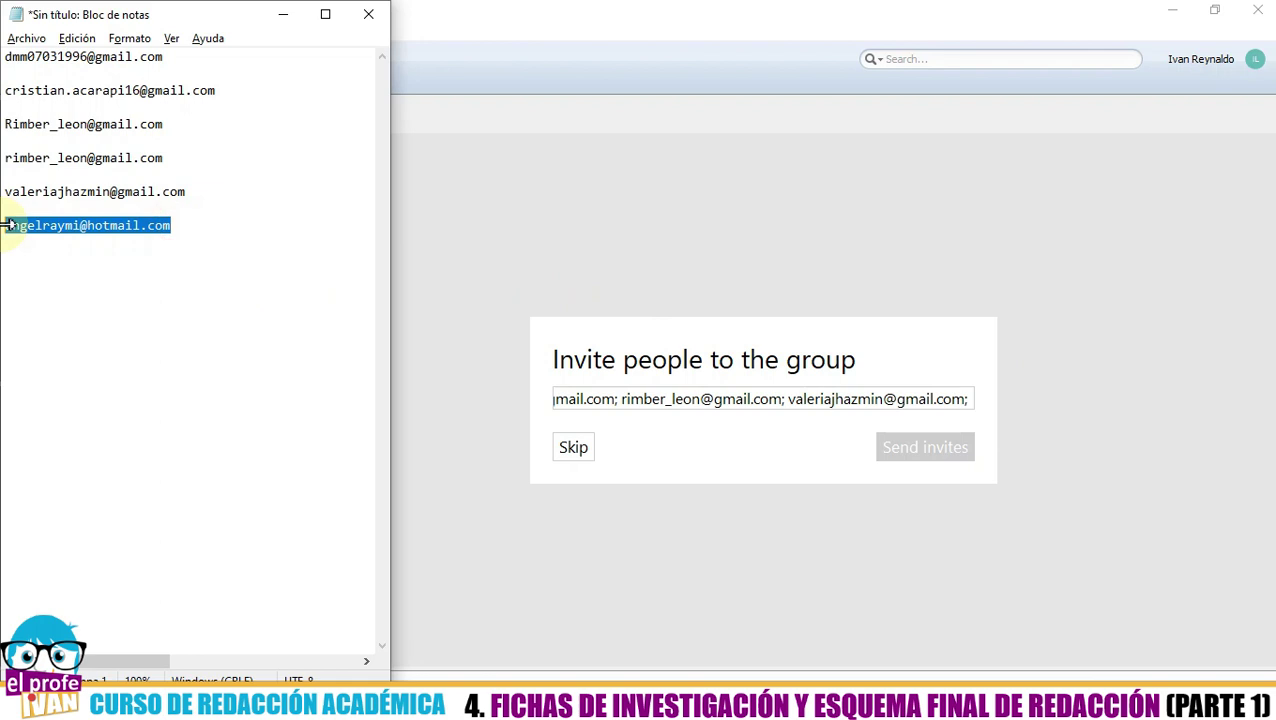
key(ctrl+c)
key(alt+Tab)
key(ctrl+v)
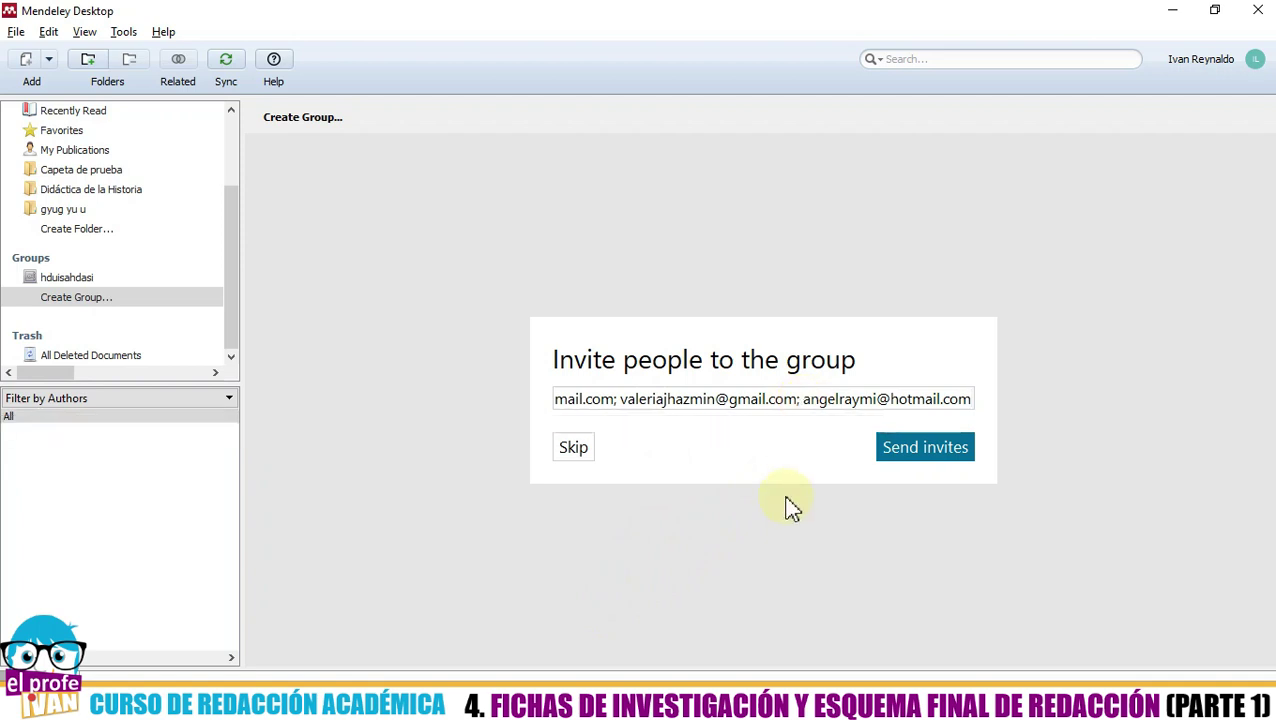
click(913, 452)
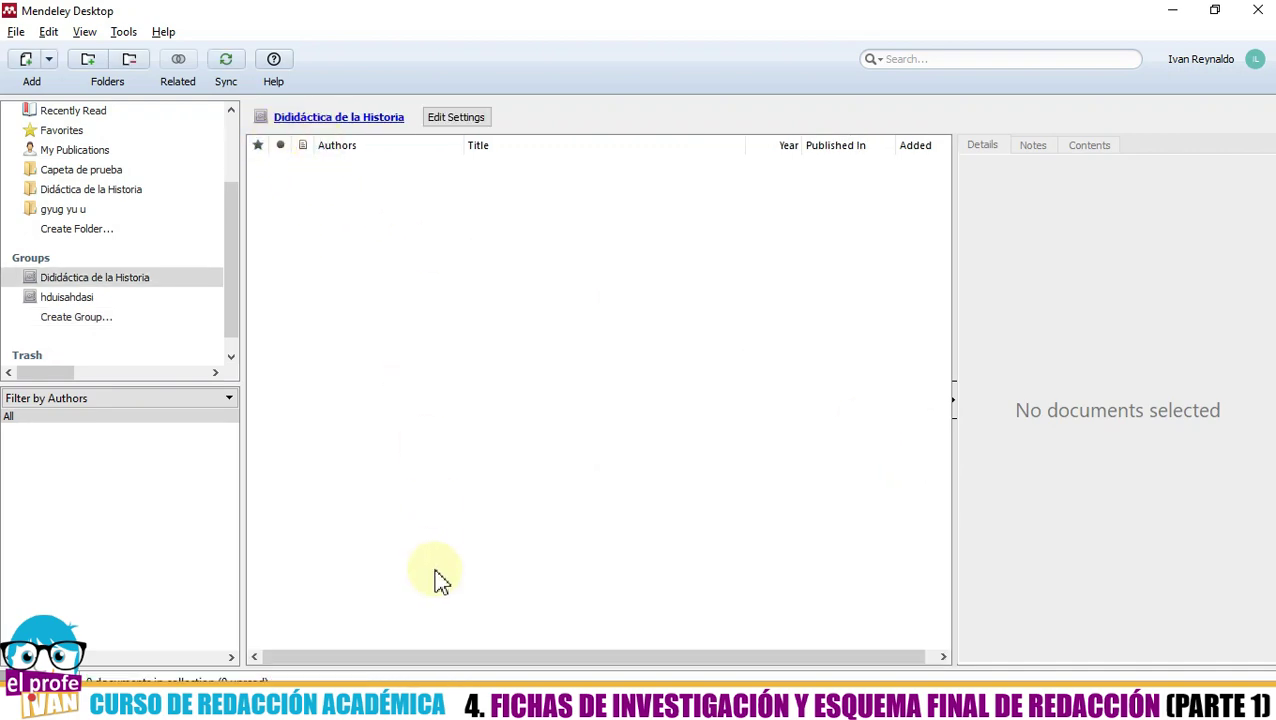
- Launch Google Chrome from the Start menu's app list
key(super)
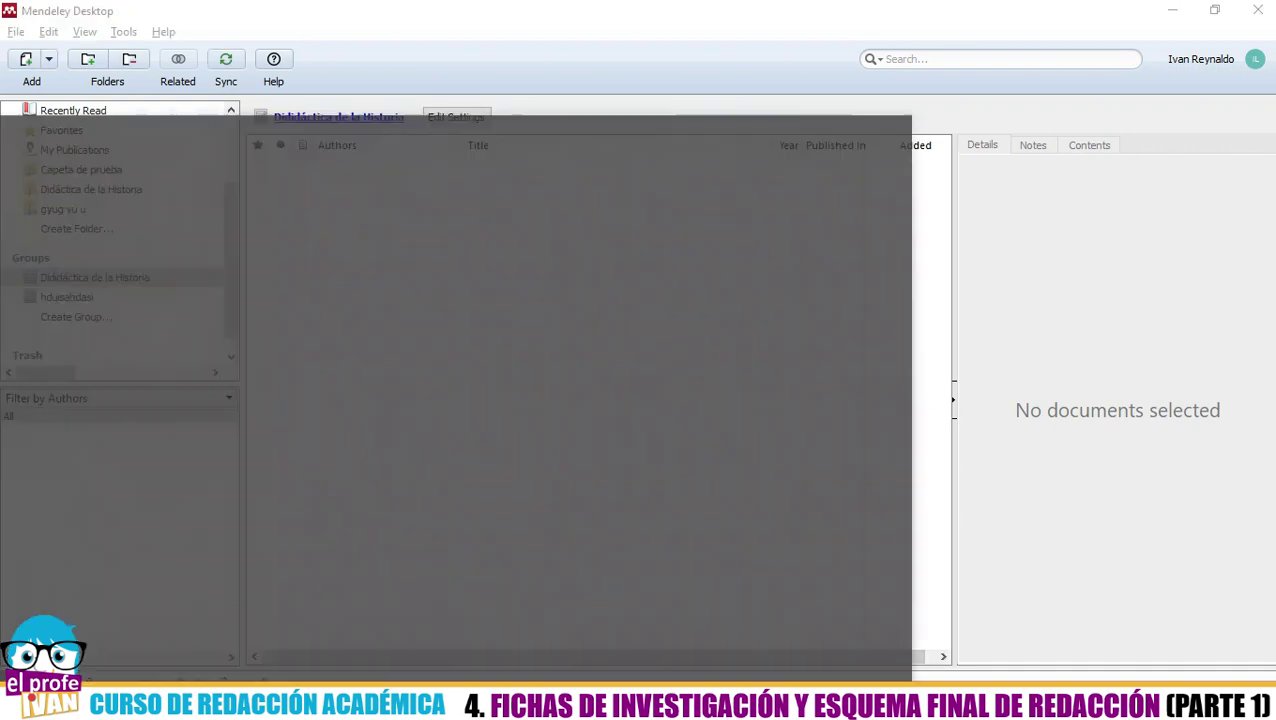
scroll(136, 552, down, 3)
scroll(136, 552, down, 1)
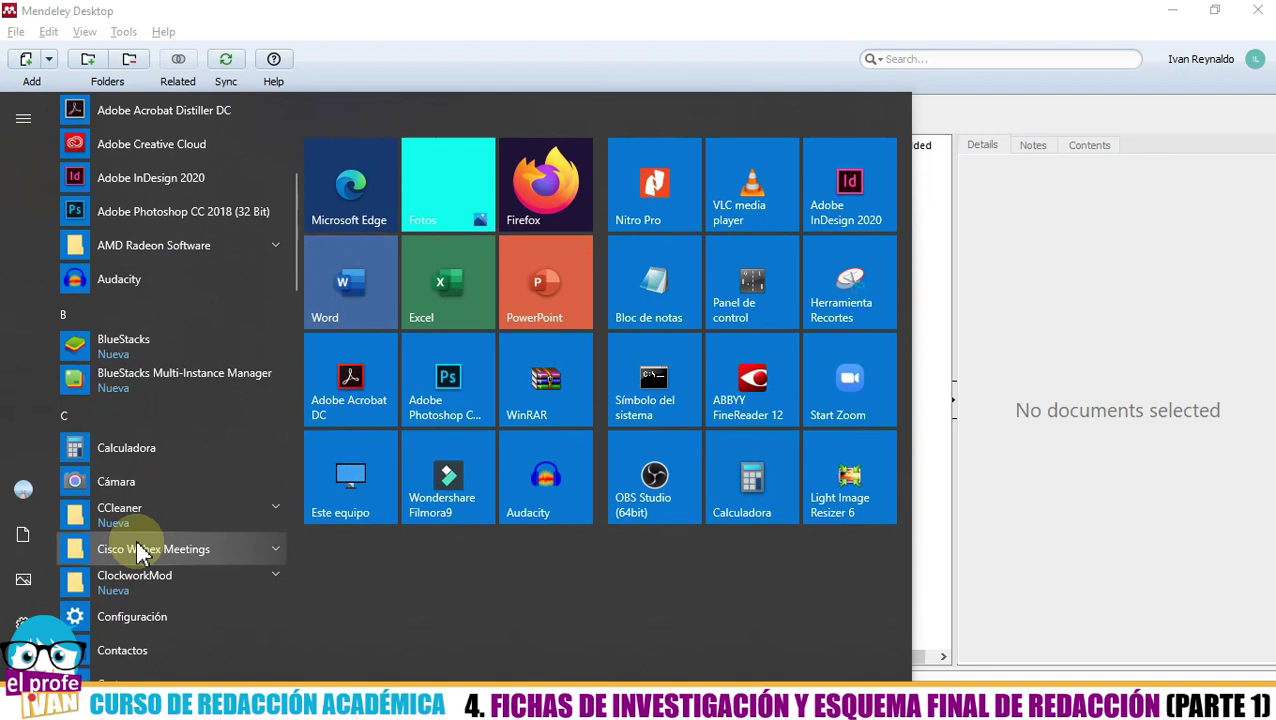
scroll(136, 552, up, 3)
scroll(136, 552, down, 8)
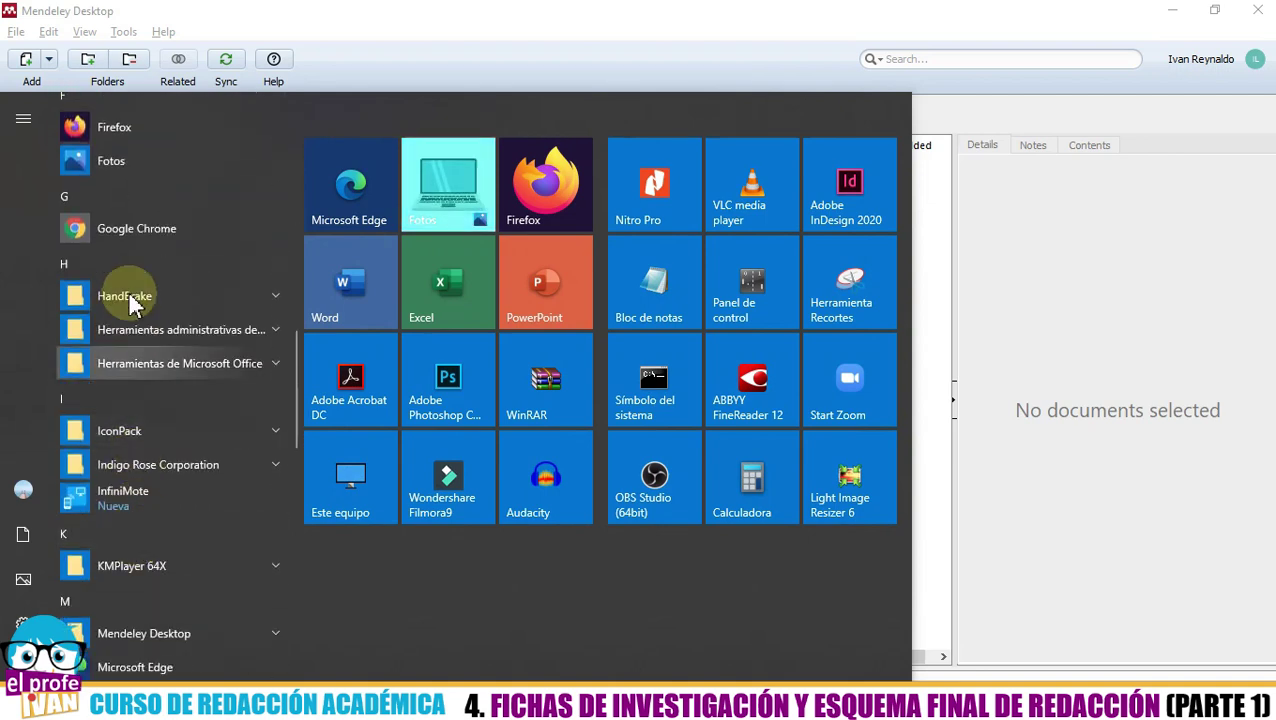
key(Escape)
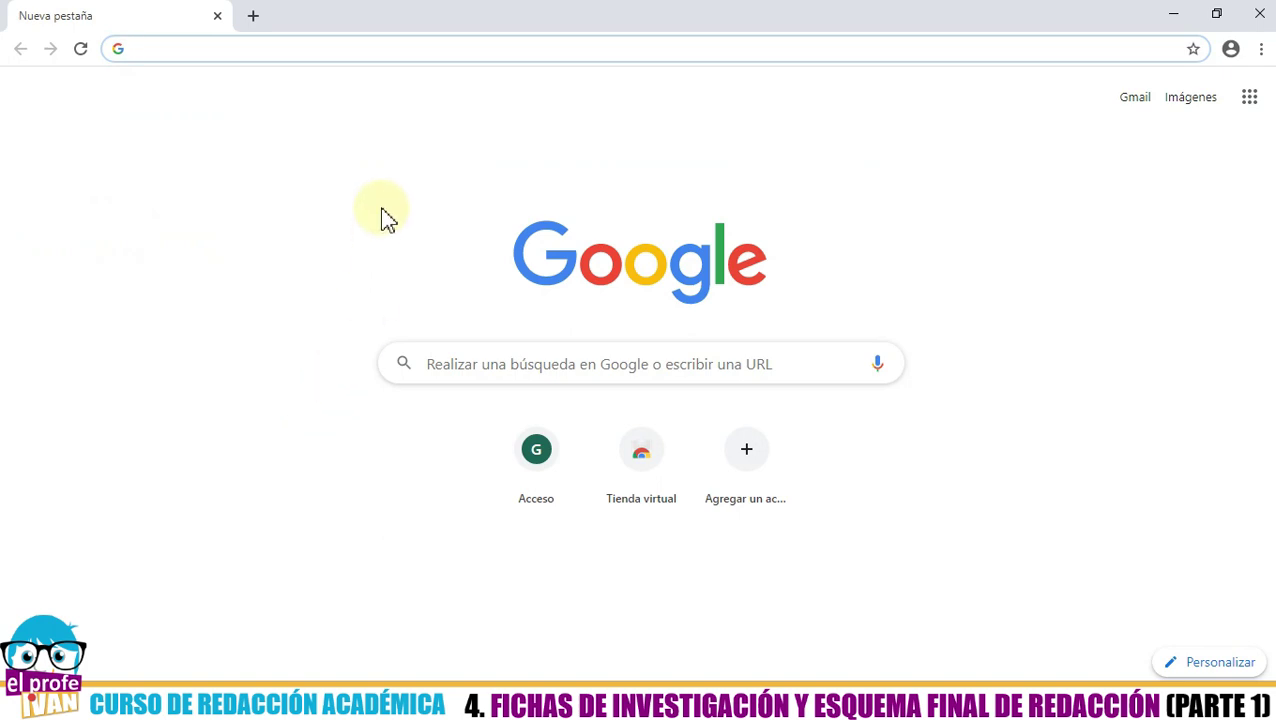
- Replace the mistyped 'hotmcl' with hotmail.com in Chrome's address bar and load it
text(hot)
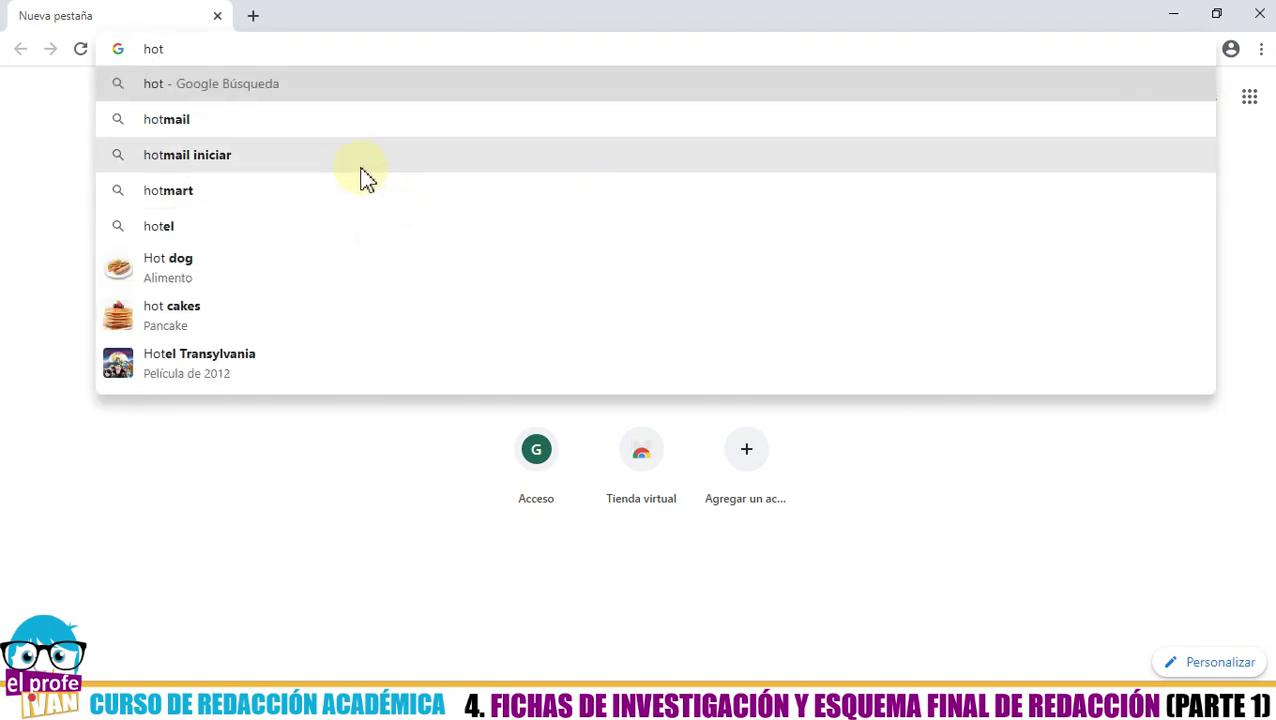
text(mcl)
key(ctrl+a)
key(BackSpace)
text(hotmail.com)
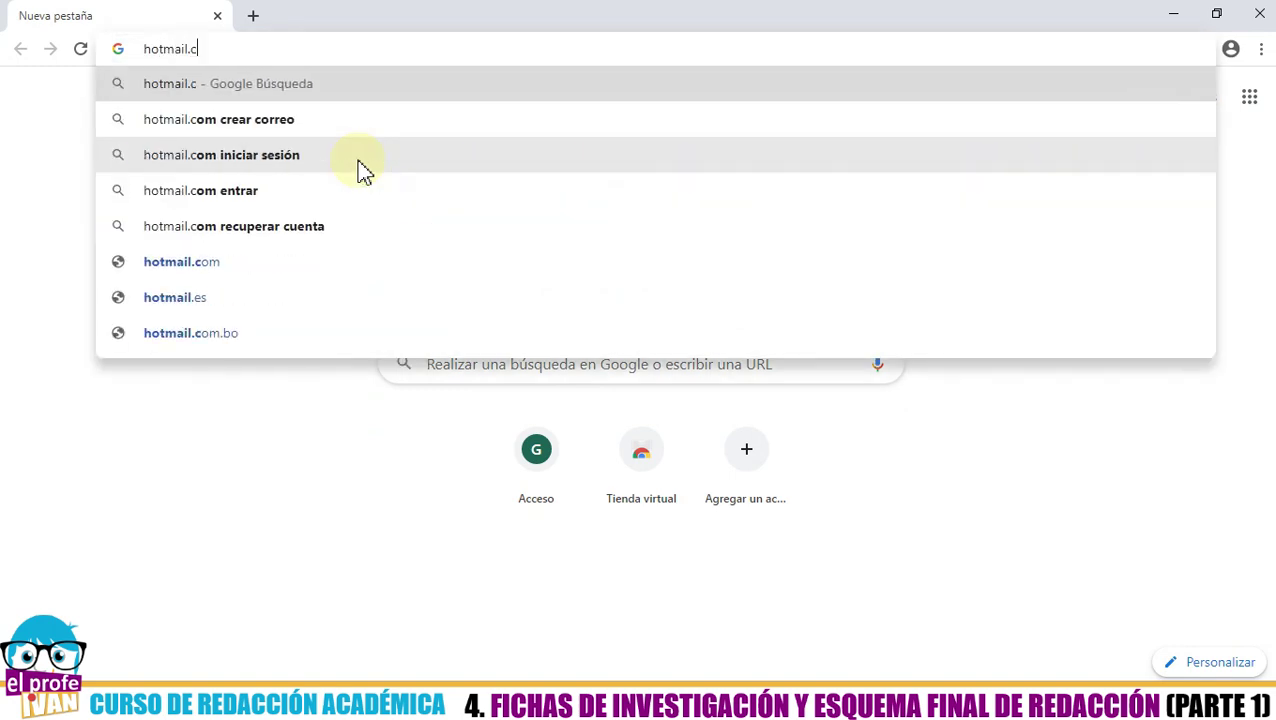
key(Return)
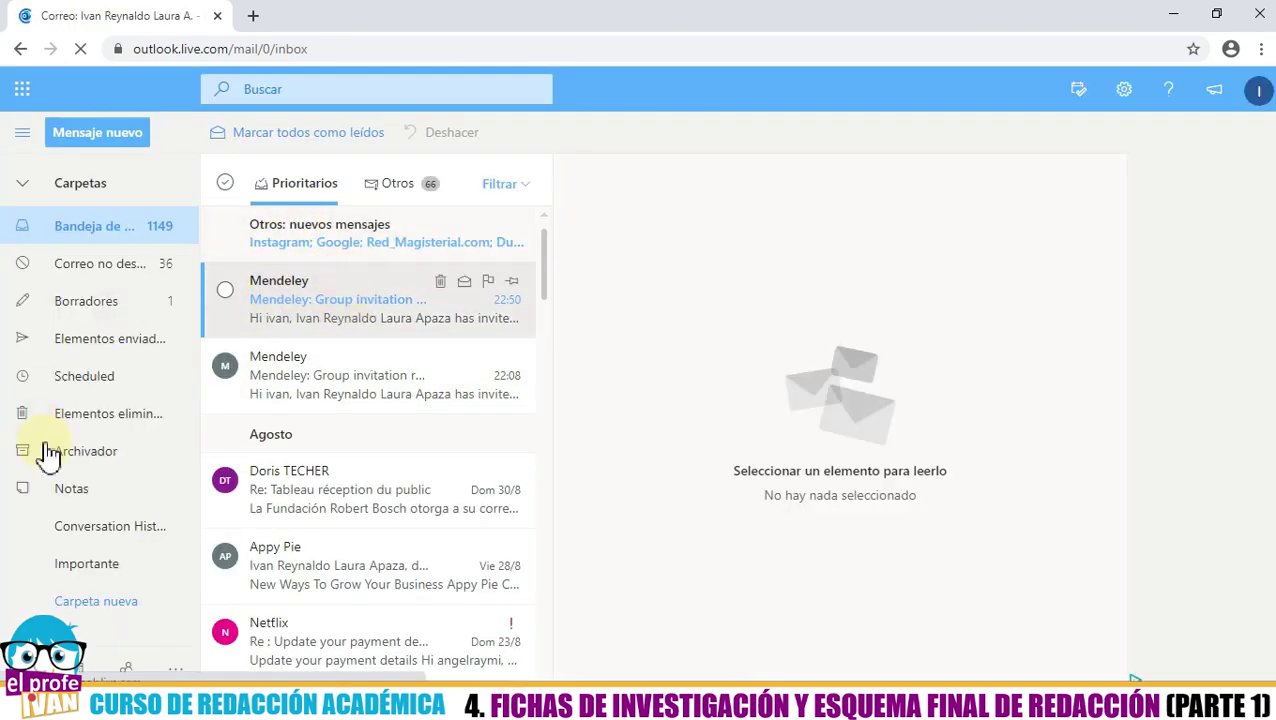
- Open the latest Mendeley 'Group invitation request' email and follow its 'Join this group' link
click(338, 285)
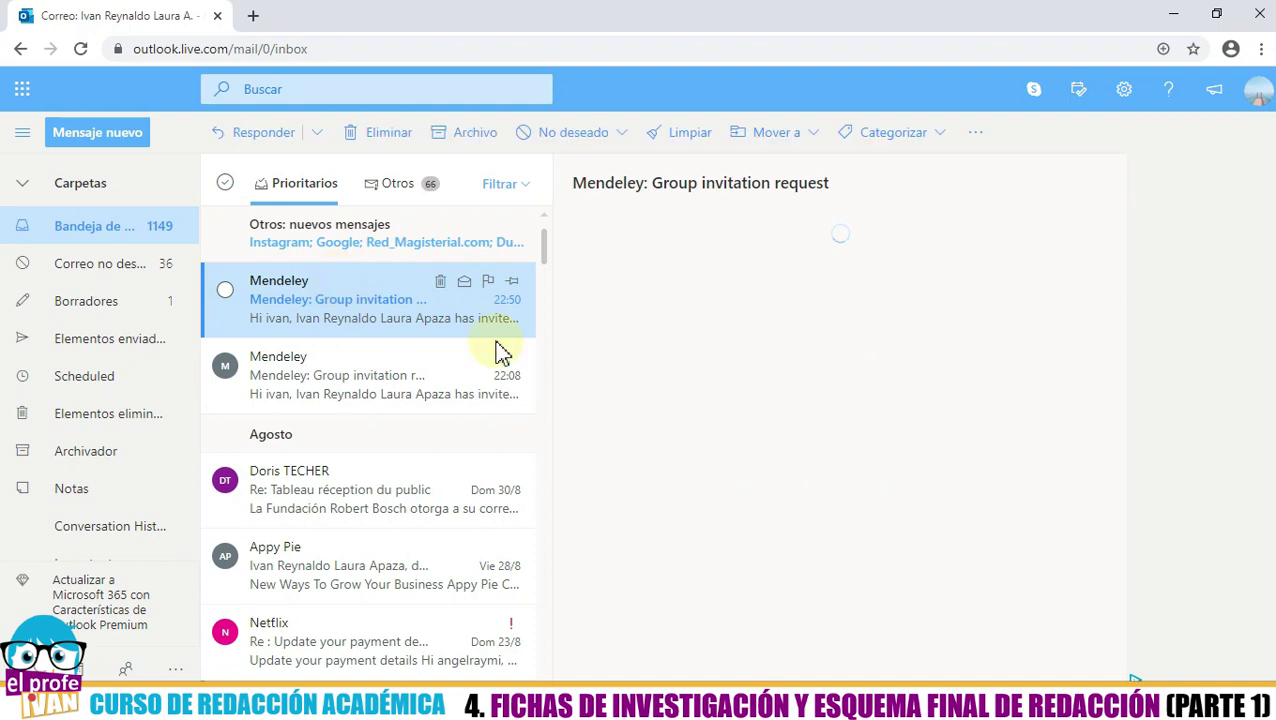
scroll(600, 364, down, 3)
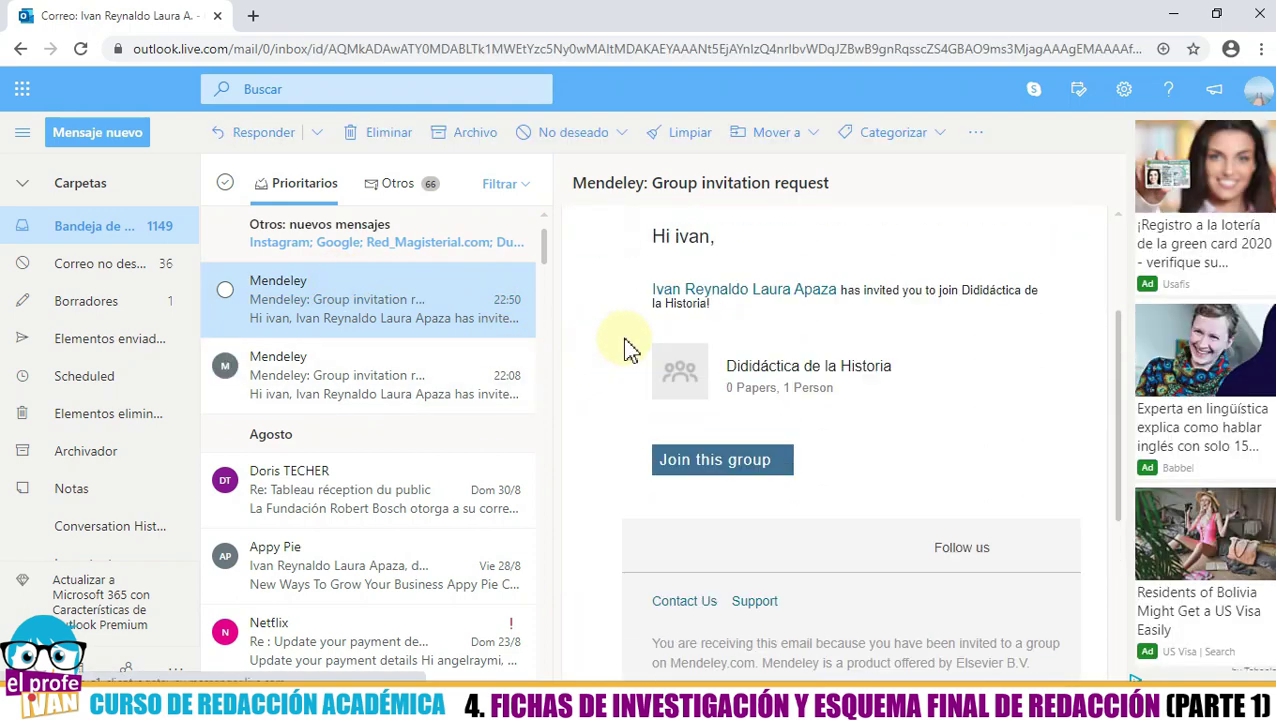
scroll(623, 348, up, 1)
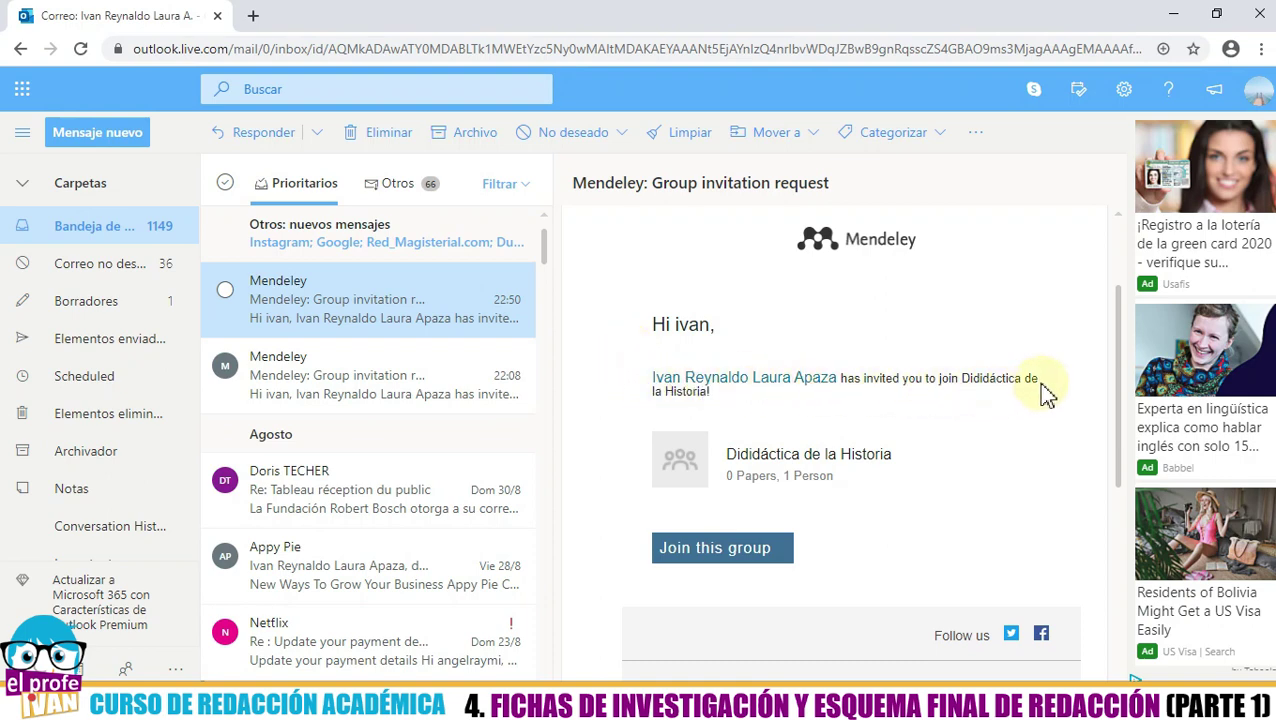
scroll(648, 472, down, 2)
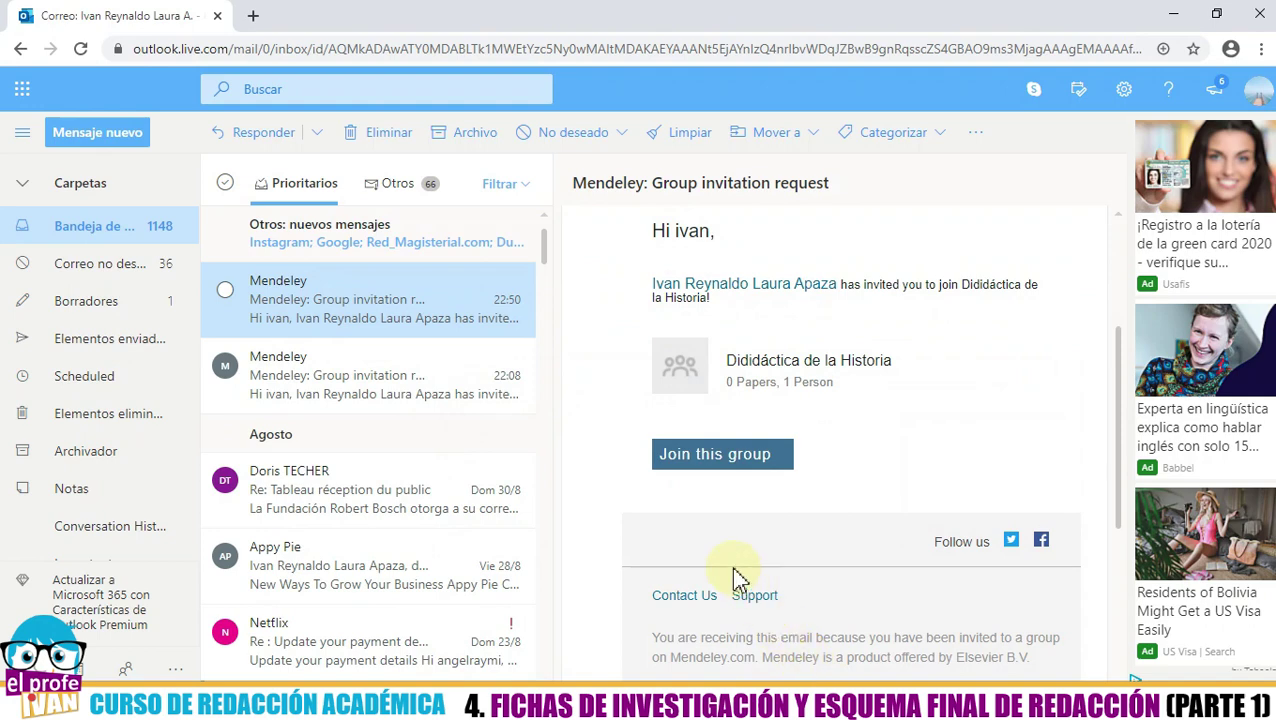
click(705, 470)
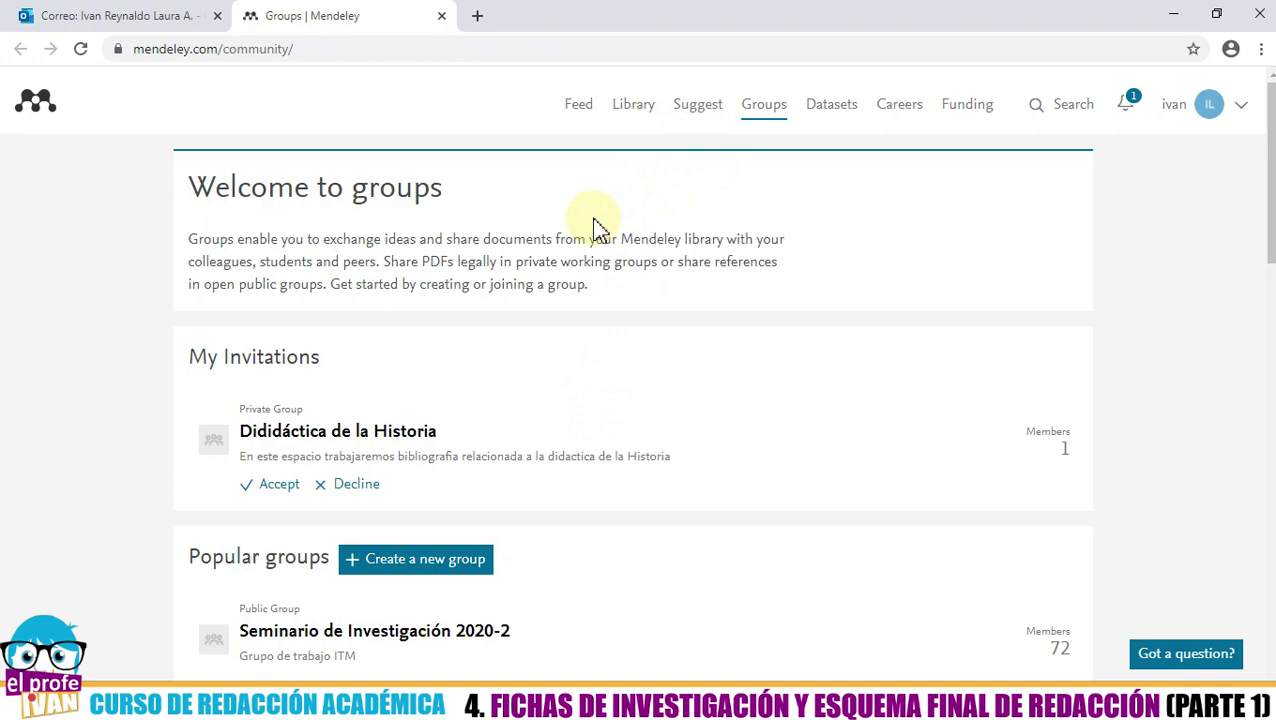
- Accept the Dididáctica de la Historia invitation under My Invitations, then close the browser
scroll(290, 278, down, 5)
scroll(297, 286, up, 5)
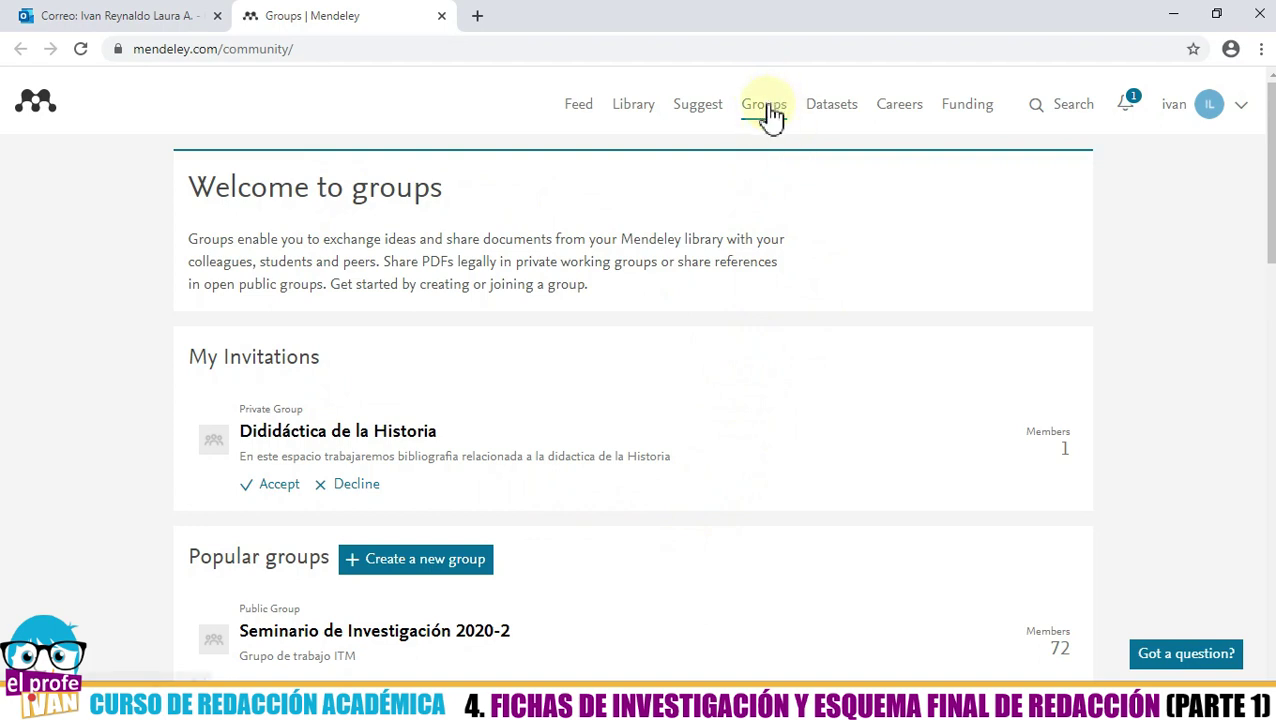
scroll(296, 278, down, 1)
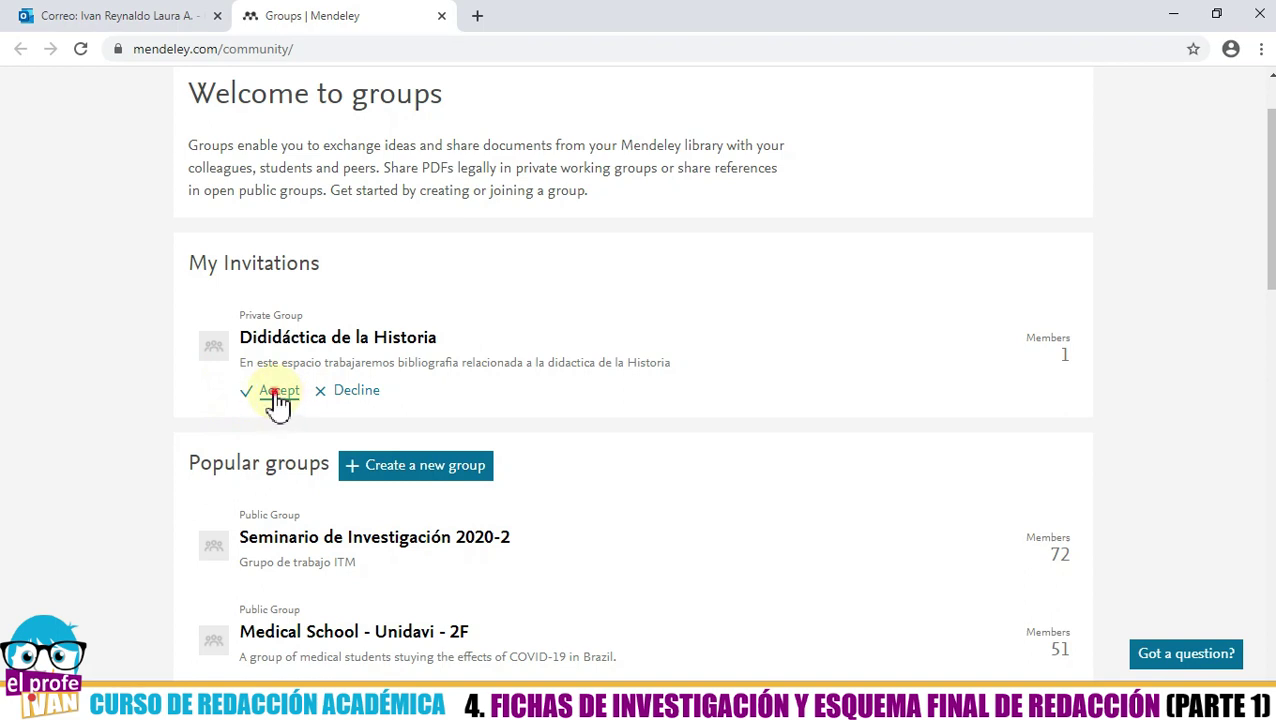
click(275, 393)
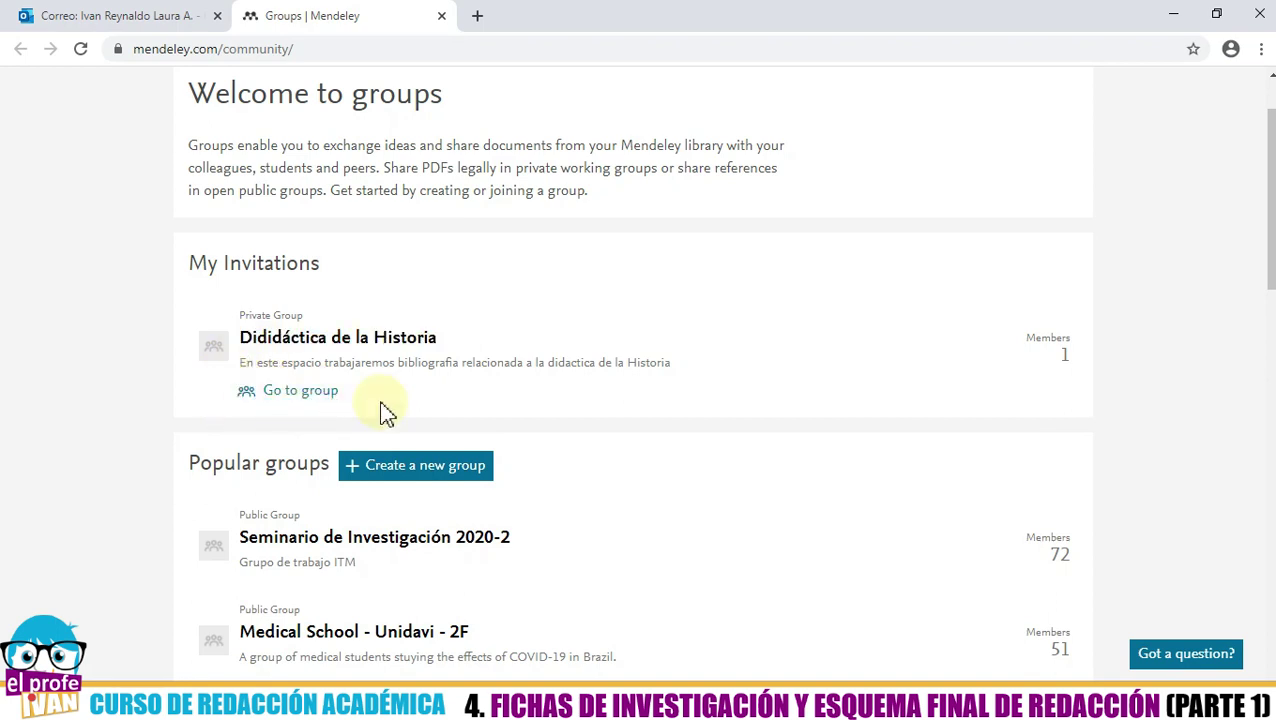
scroll(490, 433, up, 1)
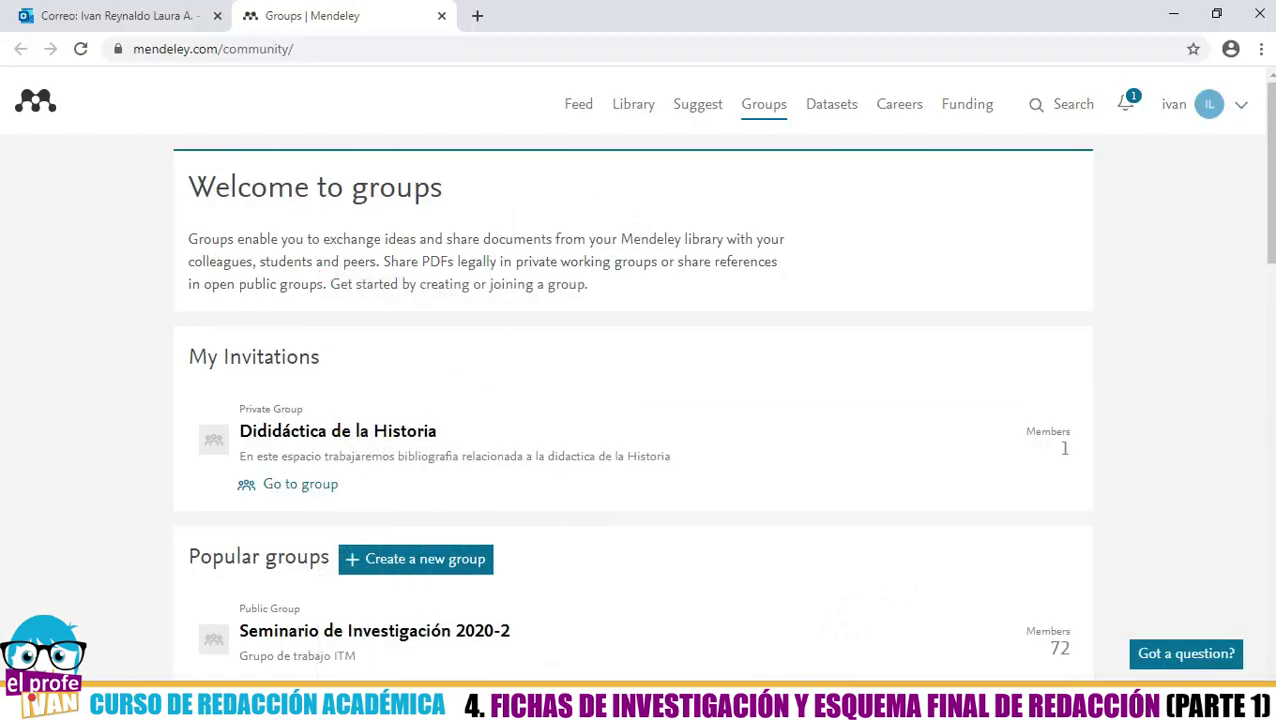
click(1262, 14)
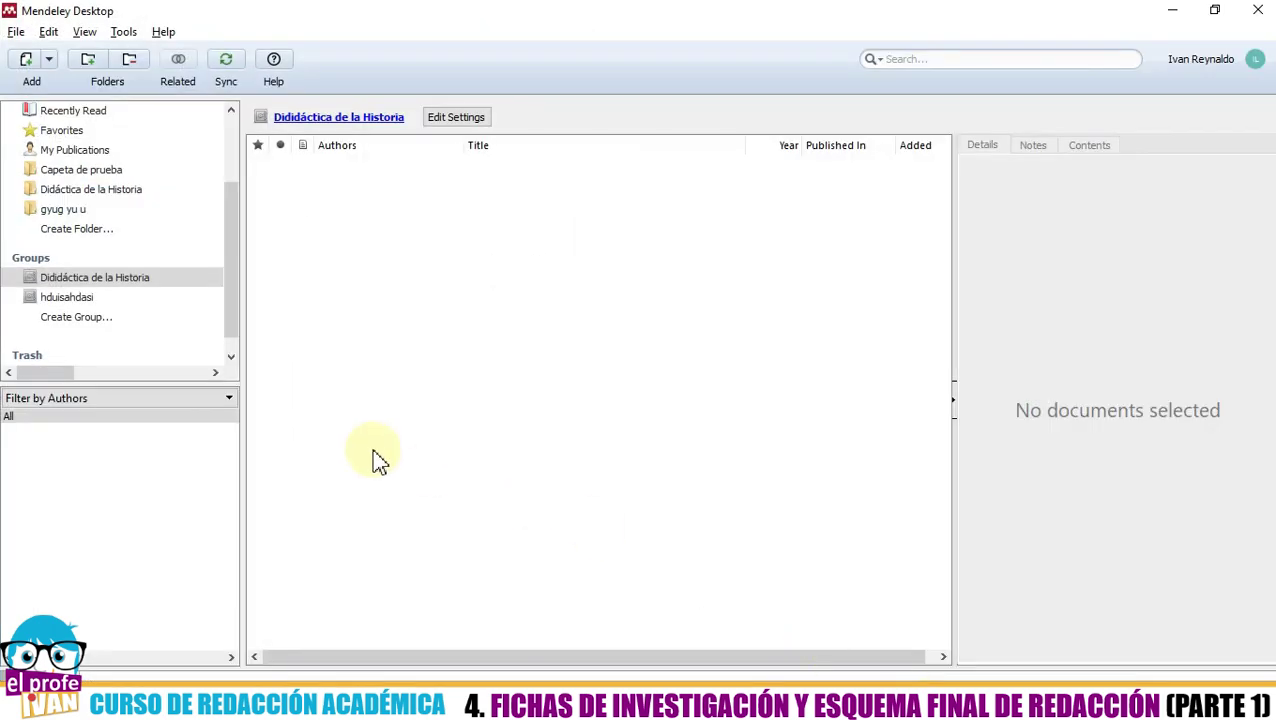
- Select the Dididáctica de la Historia group and open its title link on the Mendeley website
click(122, 288)
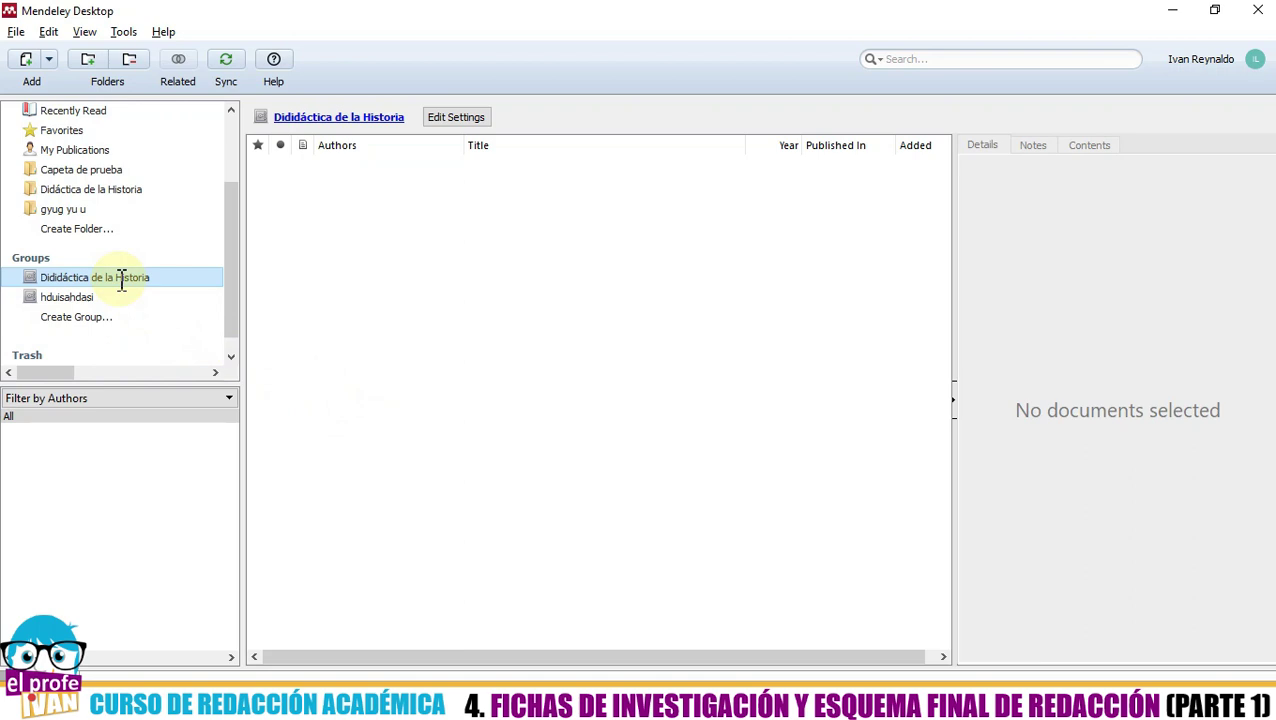
click(145, 314)
click(140, 281)
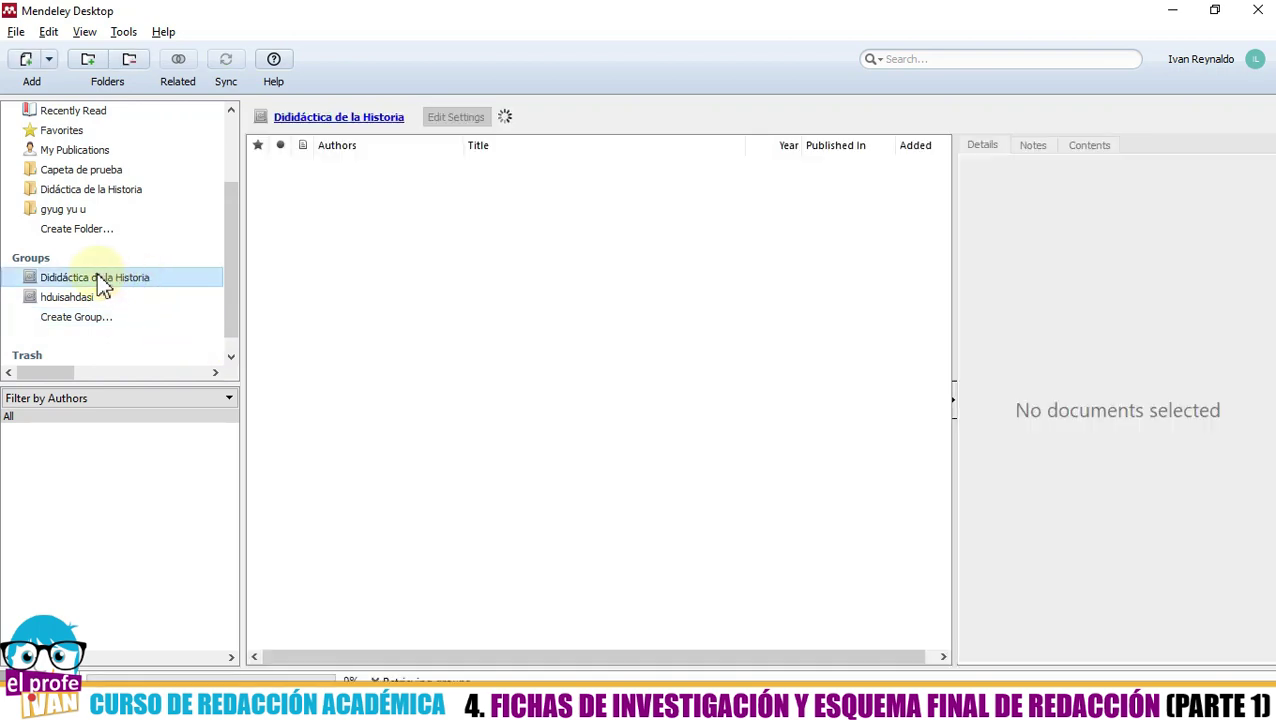
click(330, 122)
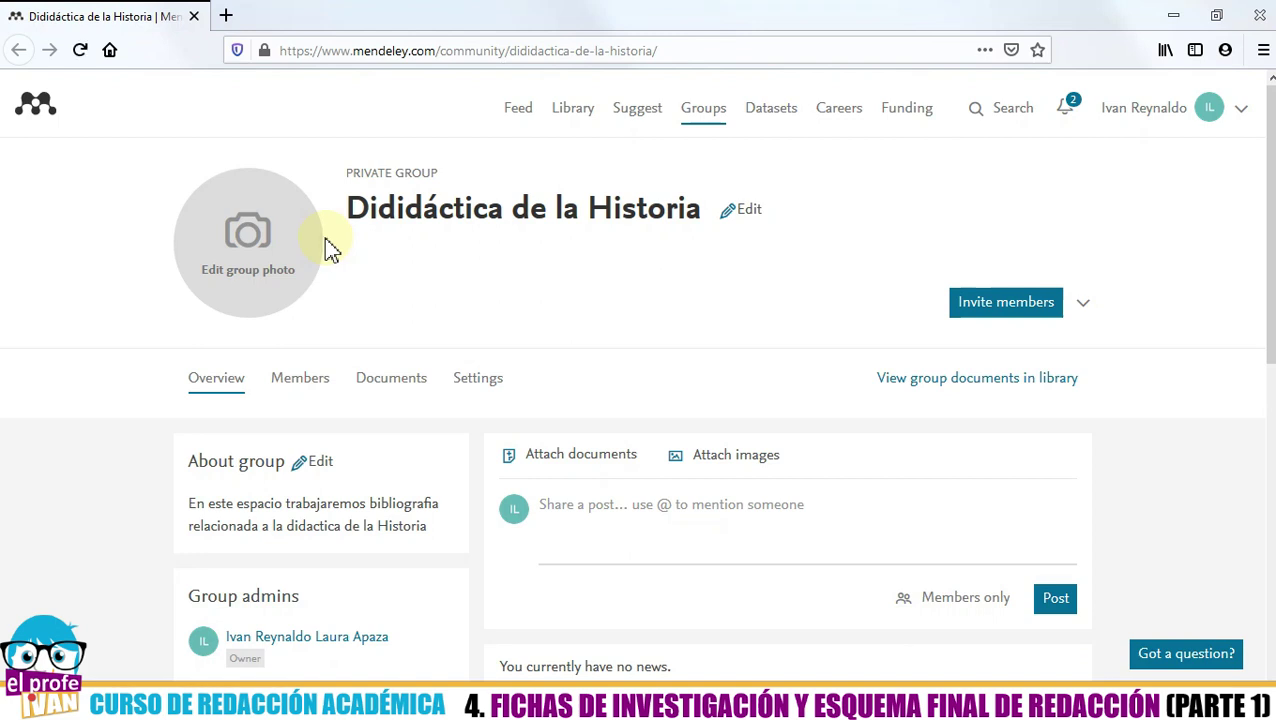
- Upload the red apple PNG and set it as the Dididáctica de la Historia group picture
click(194, 228)
click(225, 268)
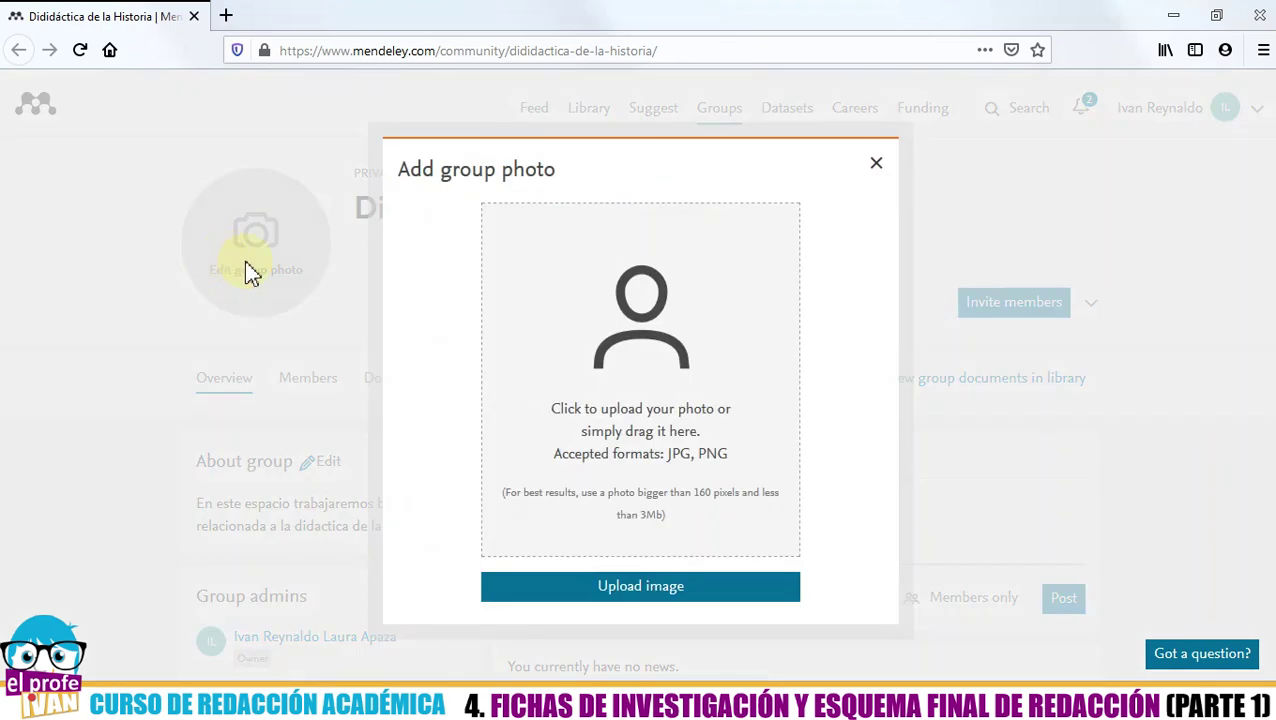
click(588, 590)
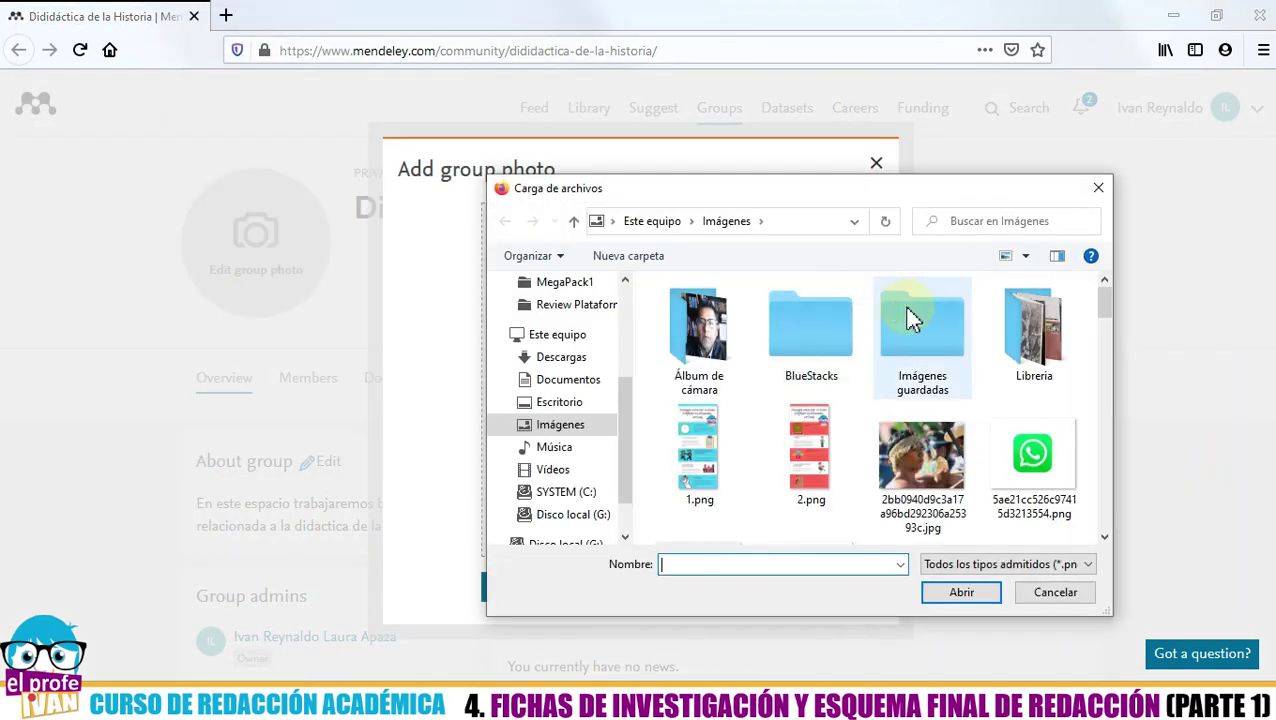
drag(1105, 316, 1108, 332)
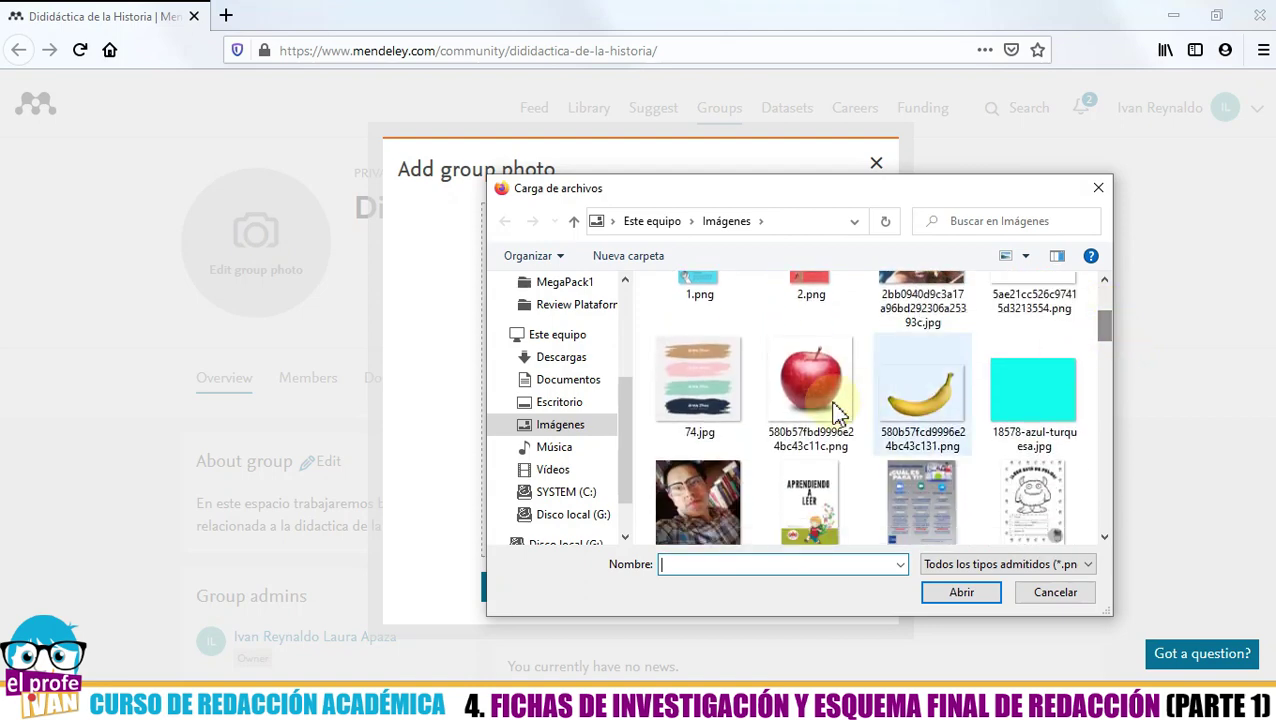
click(812, 400)
click(932, 590)
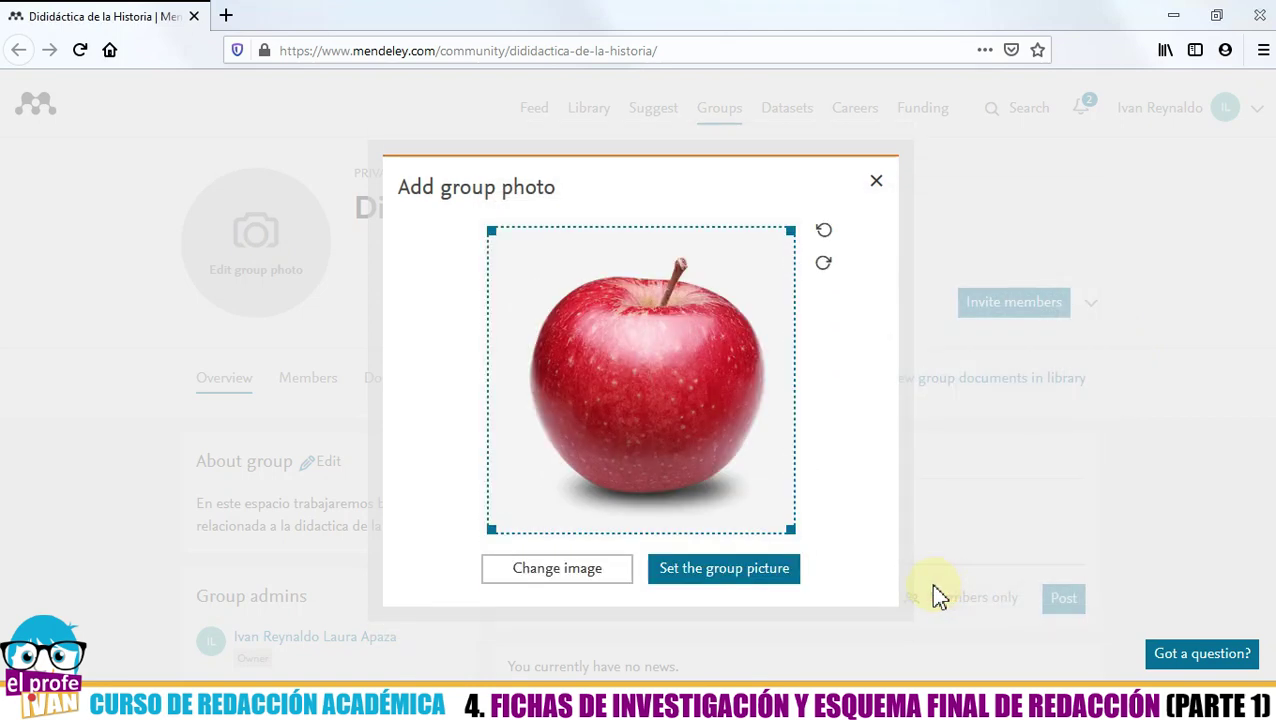
click(713, 585)
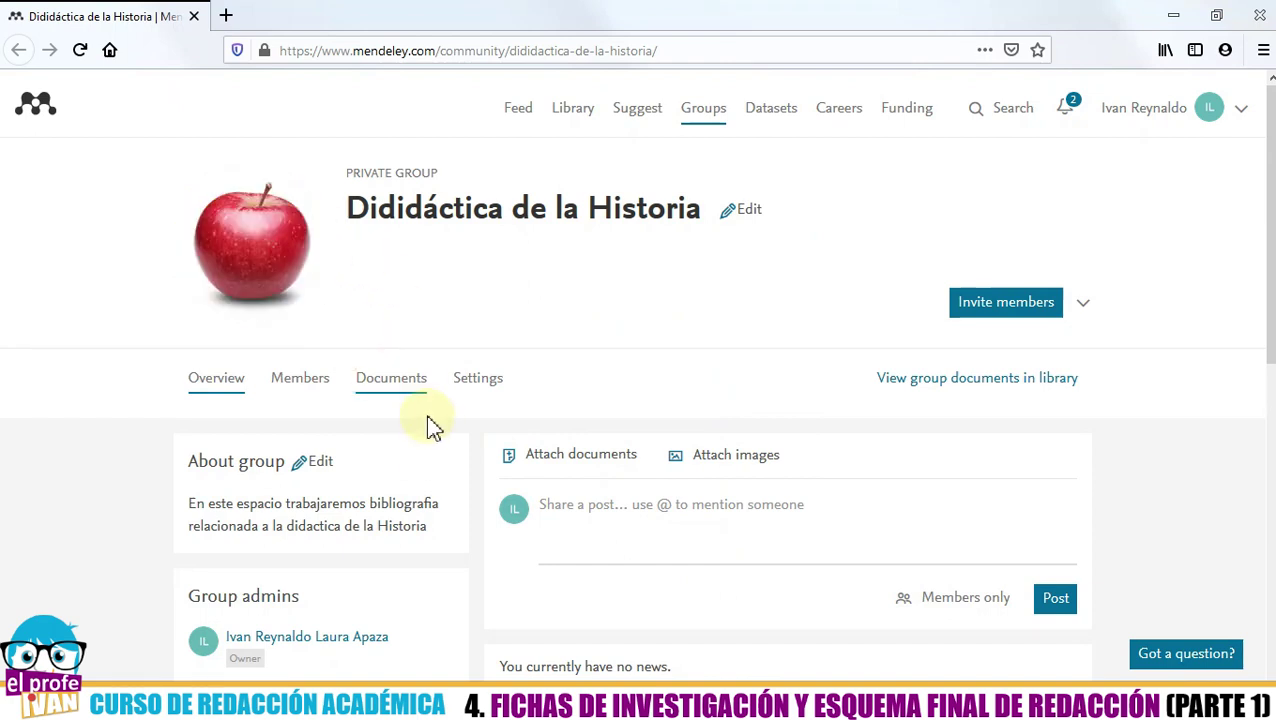
scroll(430, 430, down, 3)
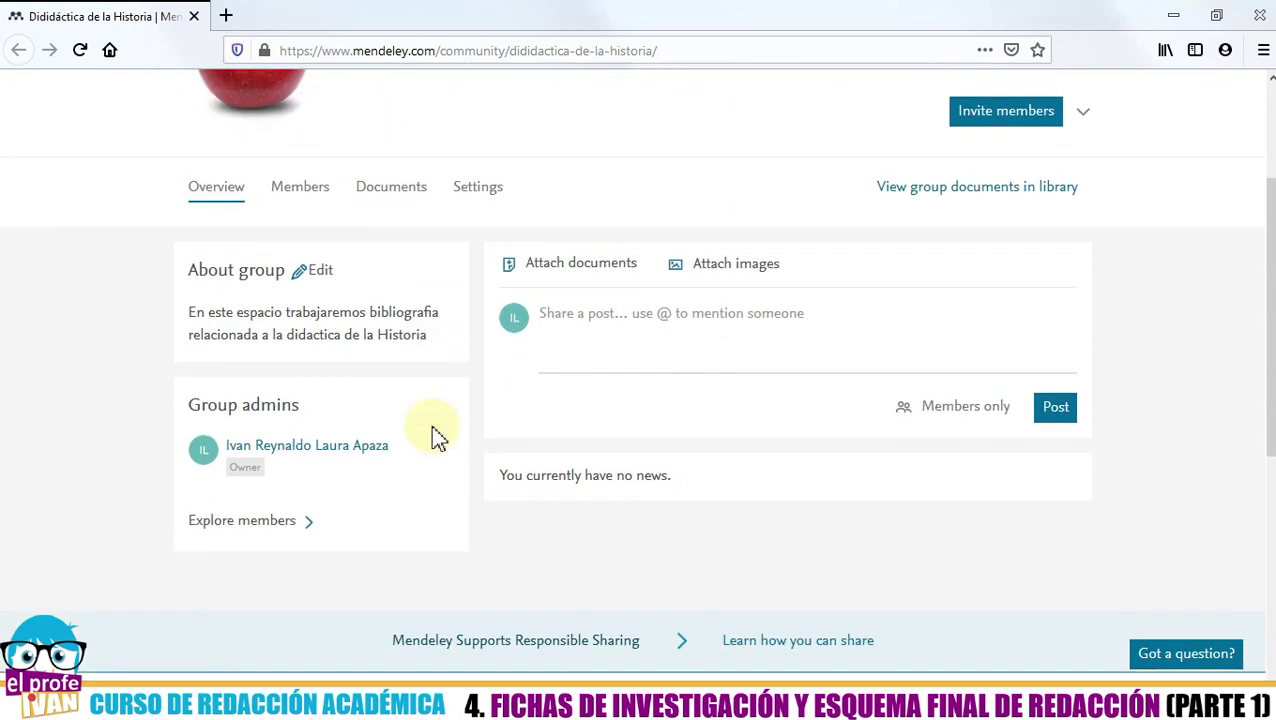
scroll(433, 430, up, 3)
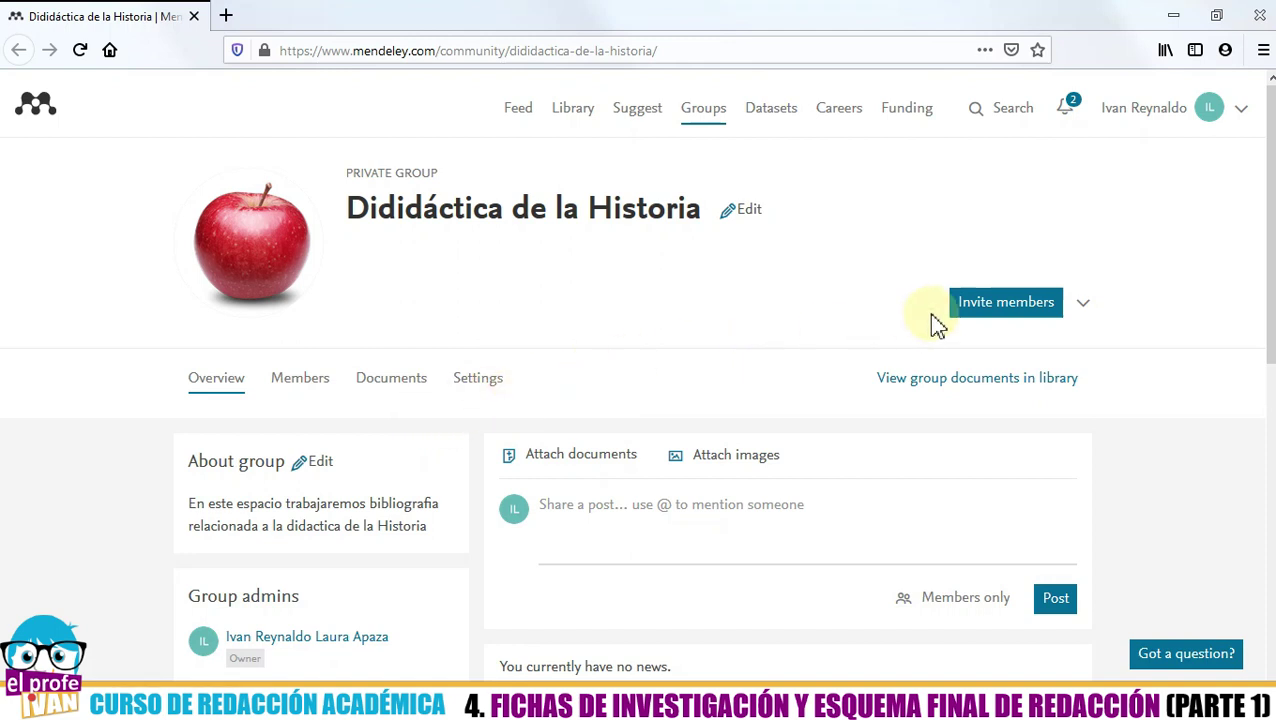
click(977, 304)
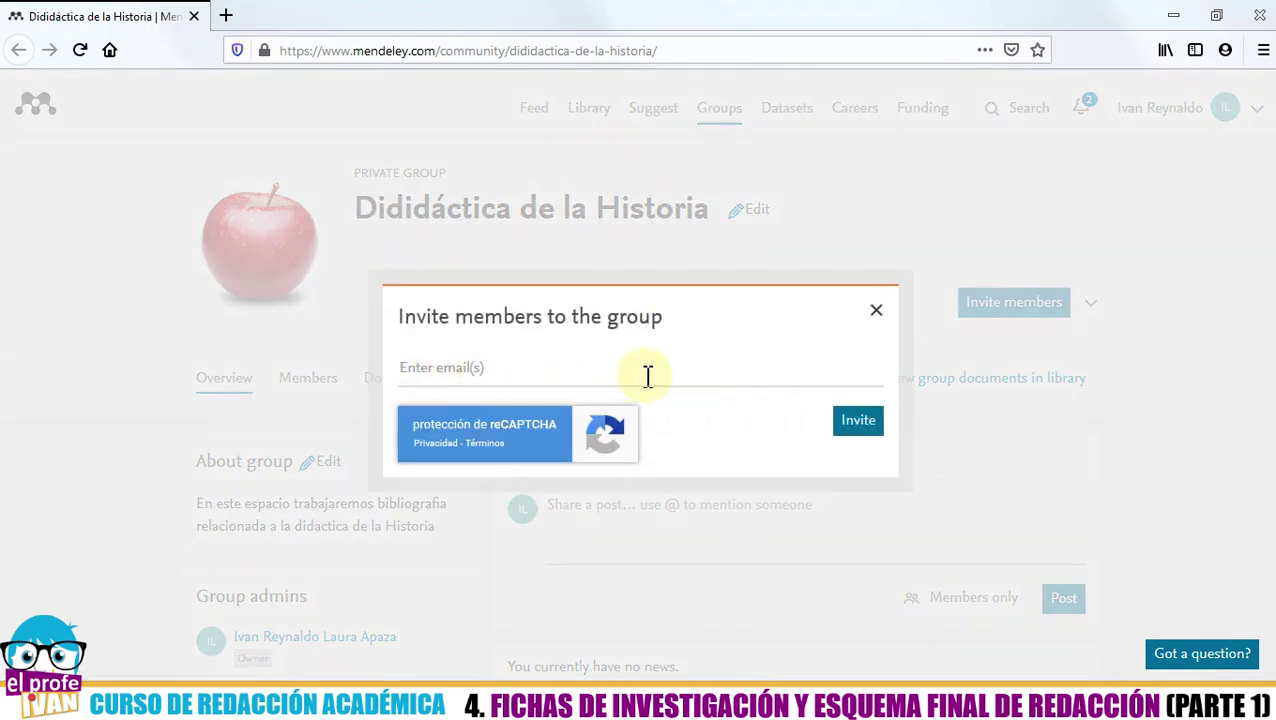
click(855, 428)
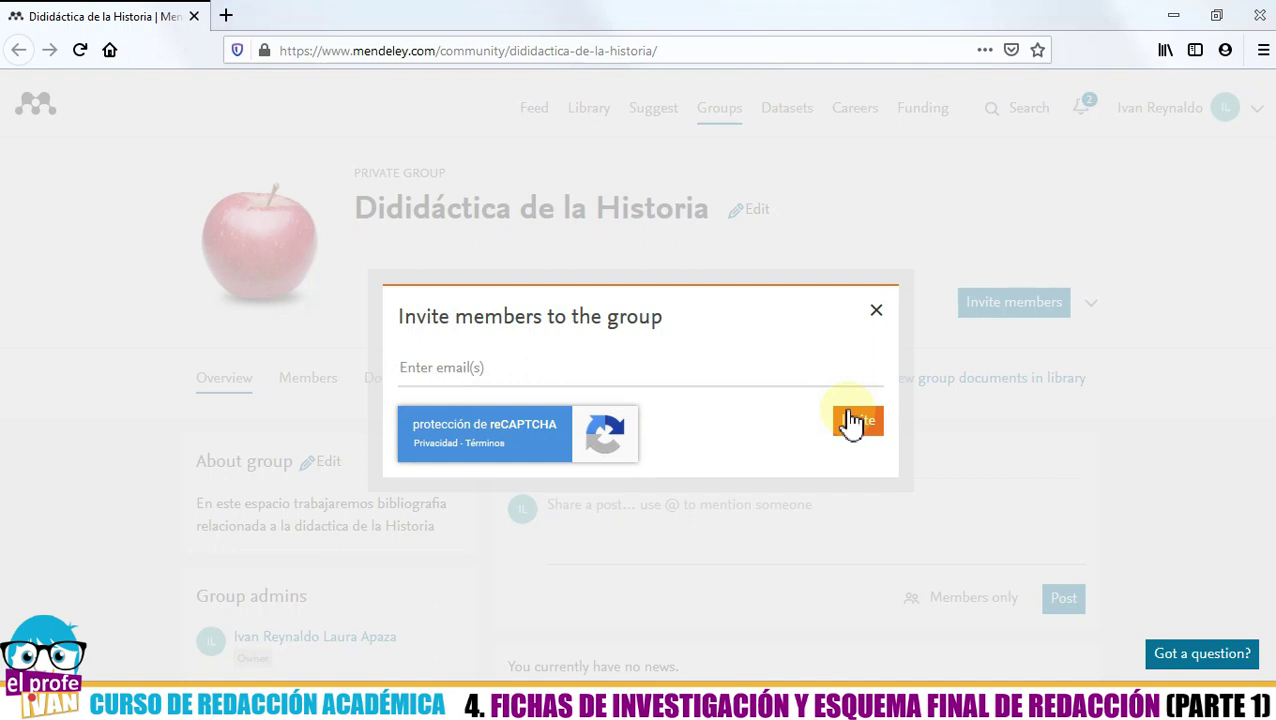
click(876, 312)
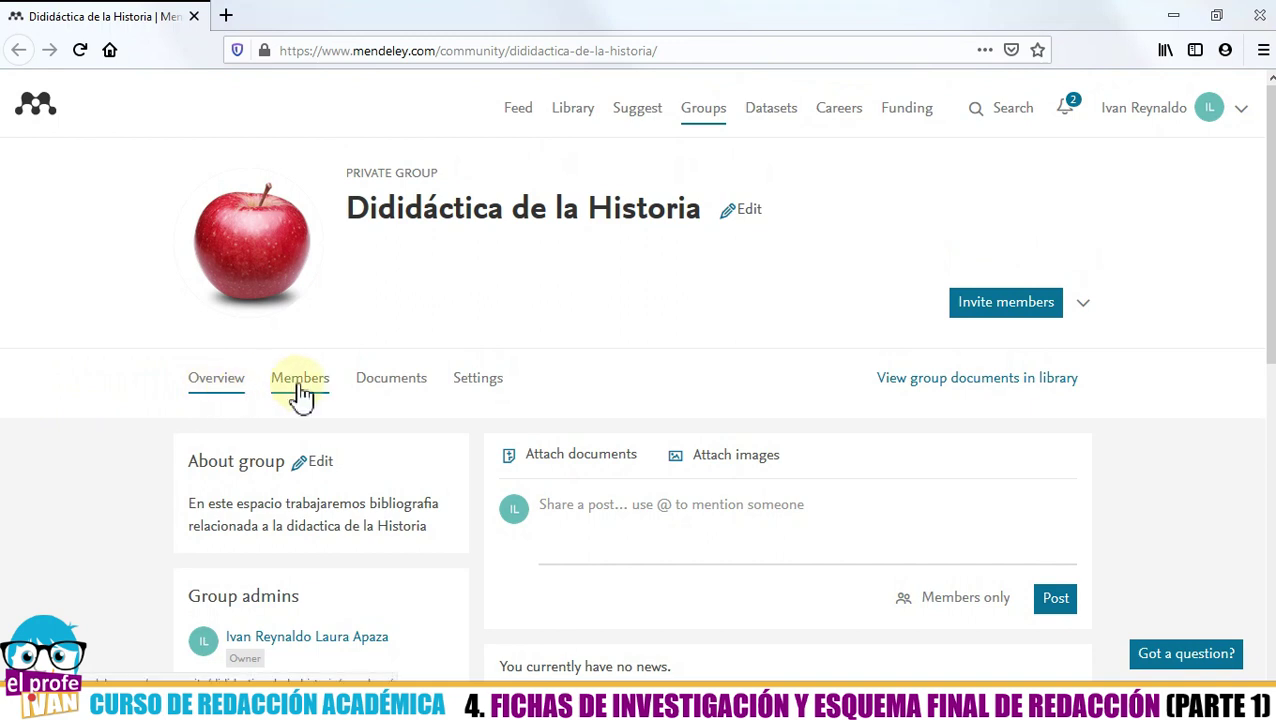
- Review the Members tab and its invitations list: two members, four invitations still pending
scroll(300, 395, down, 2)
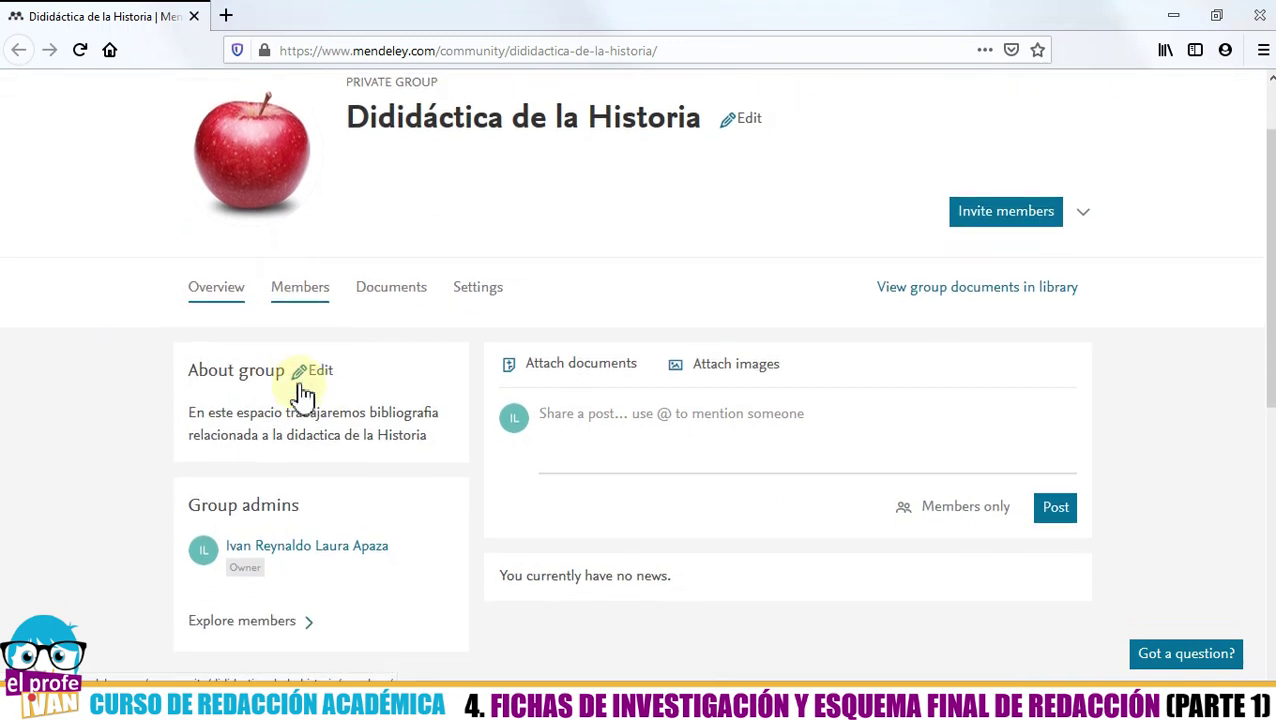
click(295, 300)
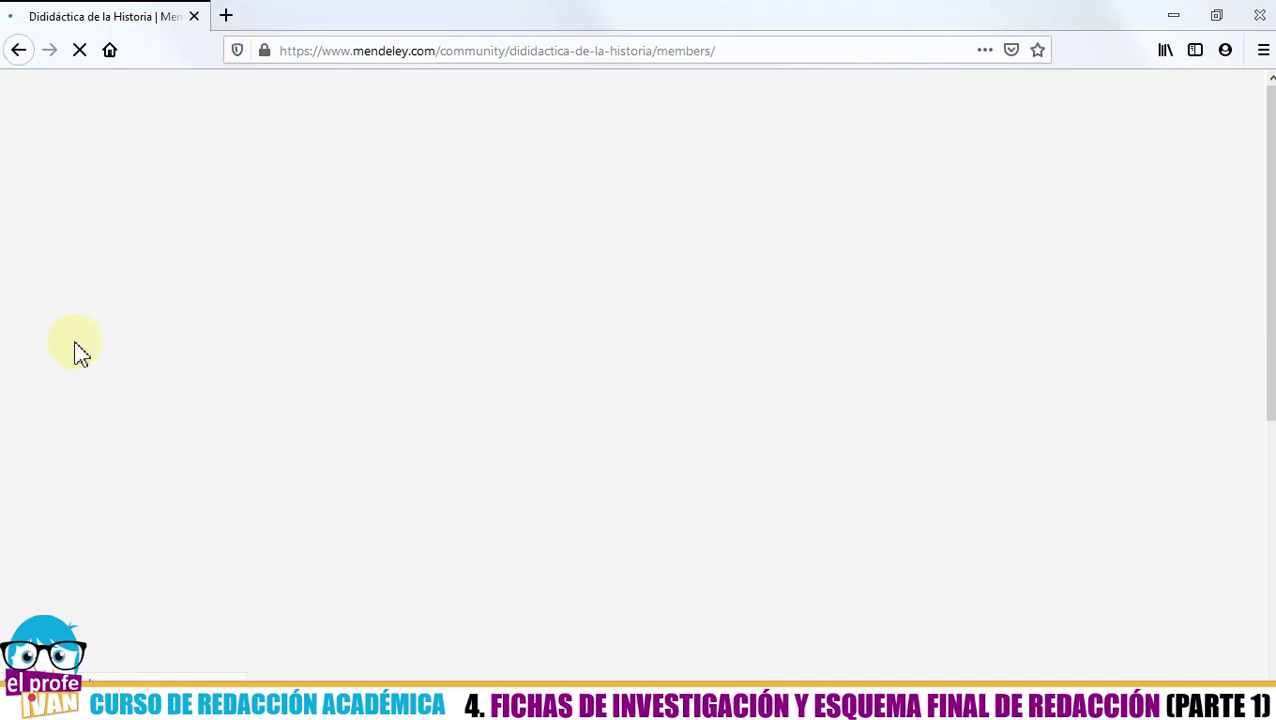
scroll(88, 360, down, 3)
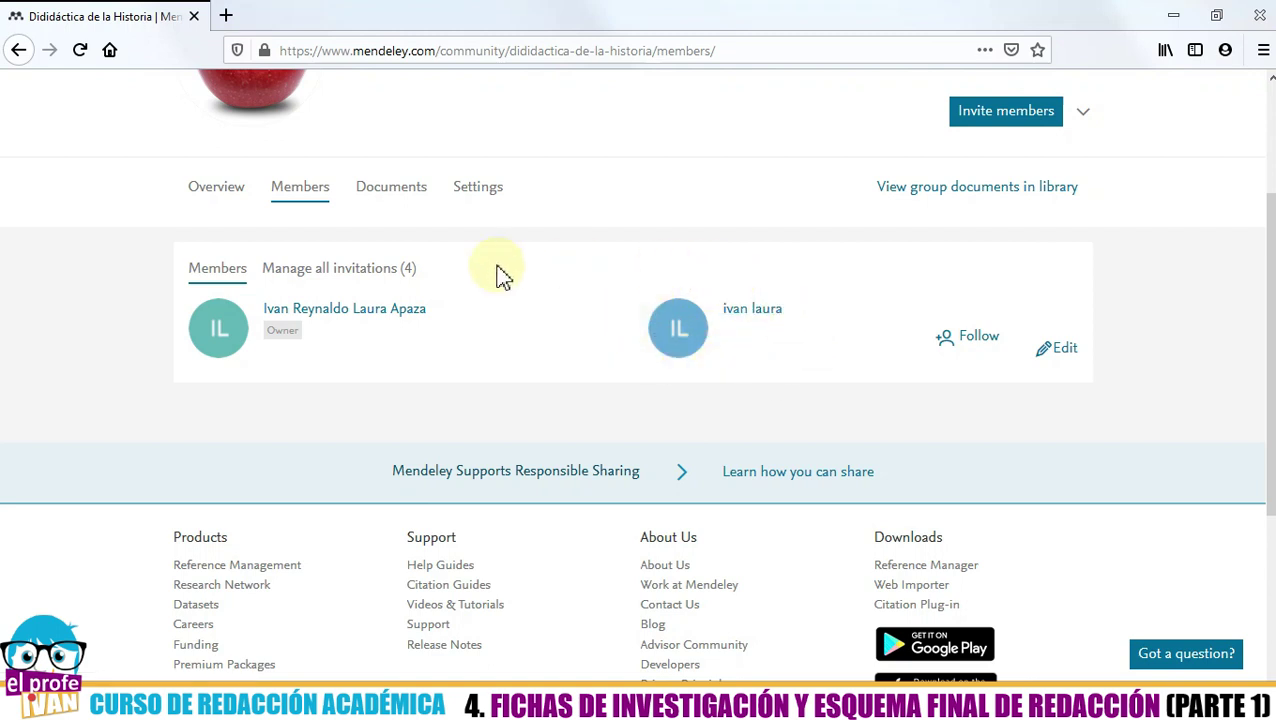
click(305, 268)
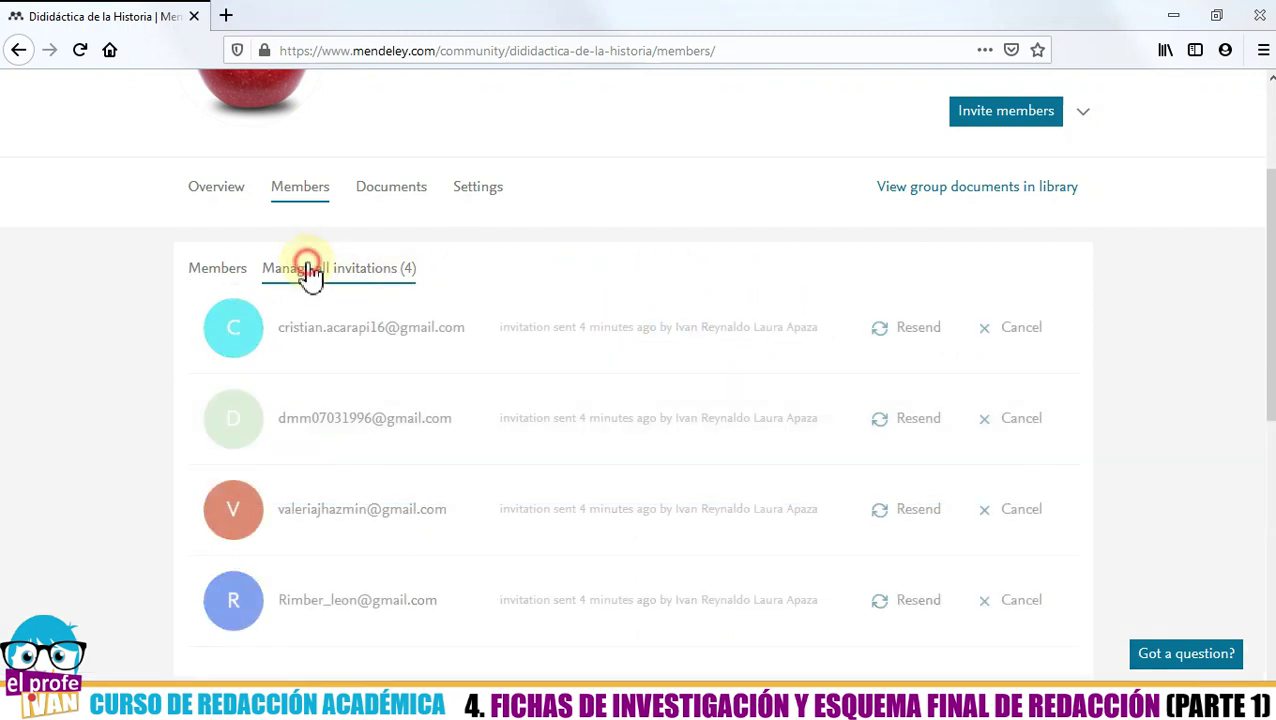
scroll(240, 328, down, 2)
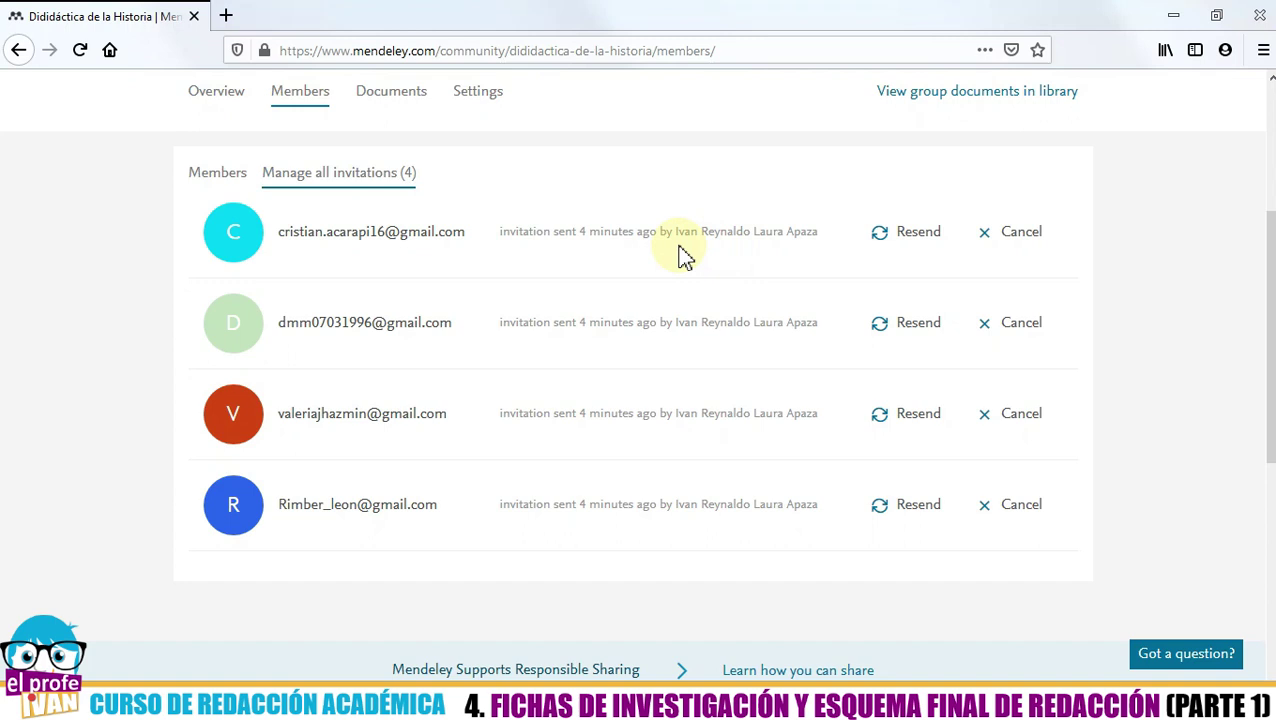
scroll(380, 287, up, 2)
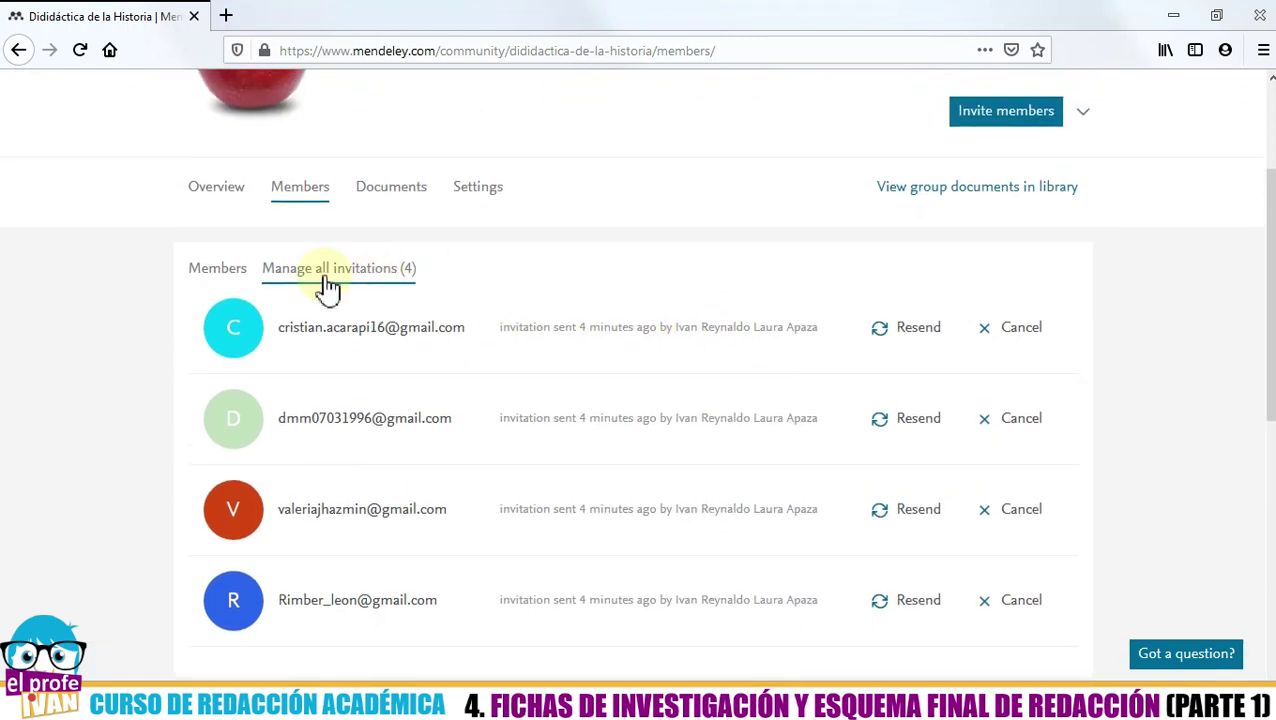
click(218, 272)
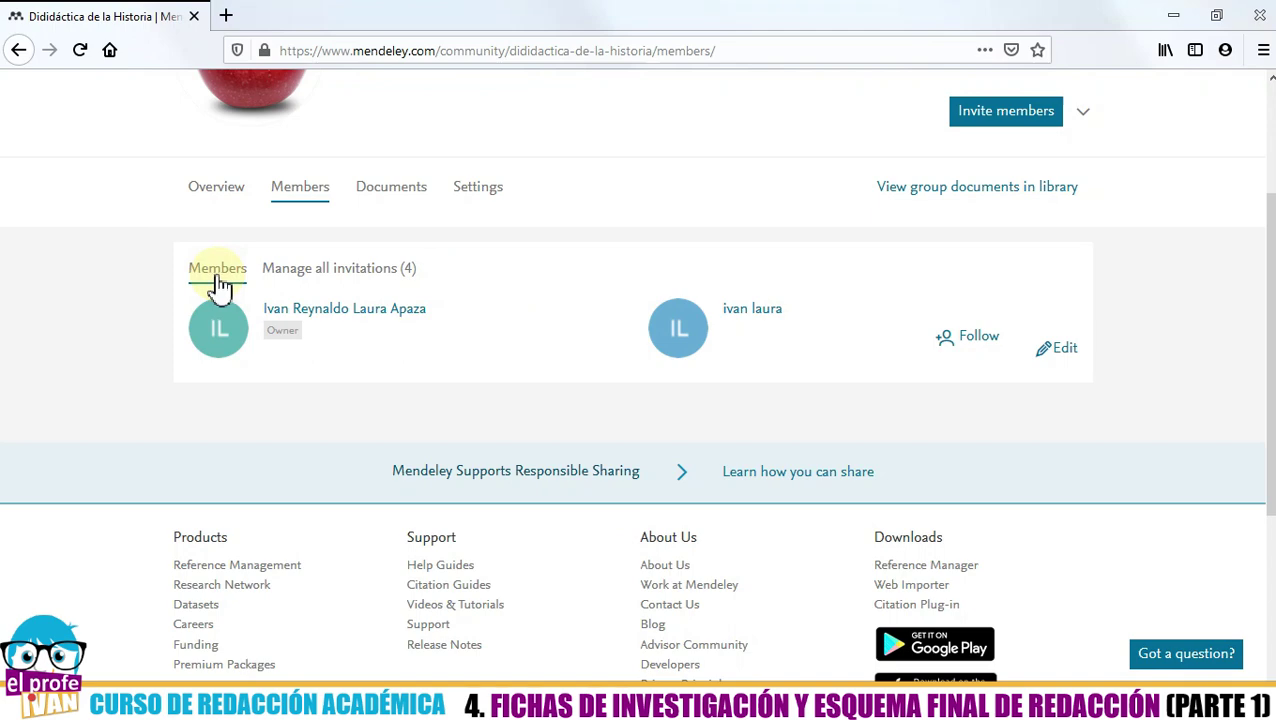
click(332, 270)
click(238, 270)
click(326, 270)
click(238, 270)
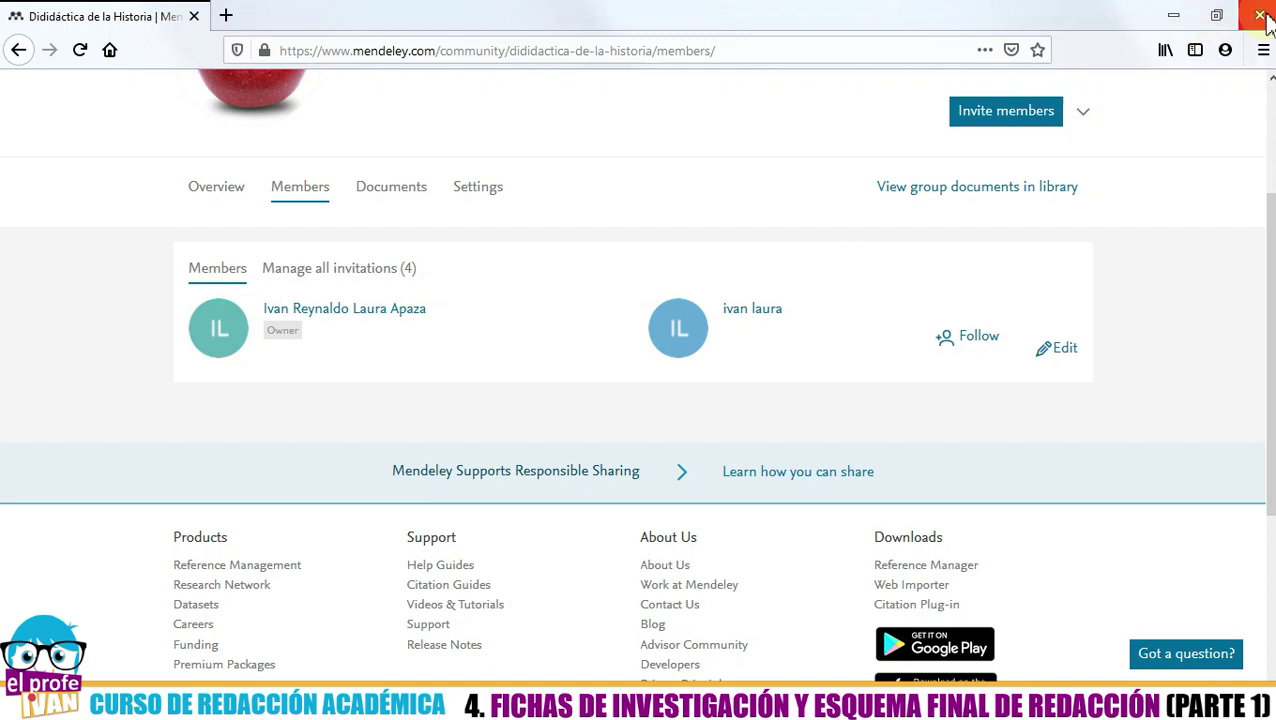
- Close the browser and show My Library's All Documents with its three references
click(1259, 15)
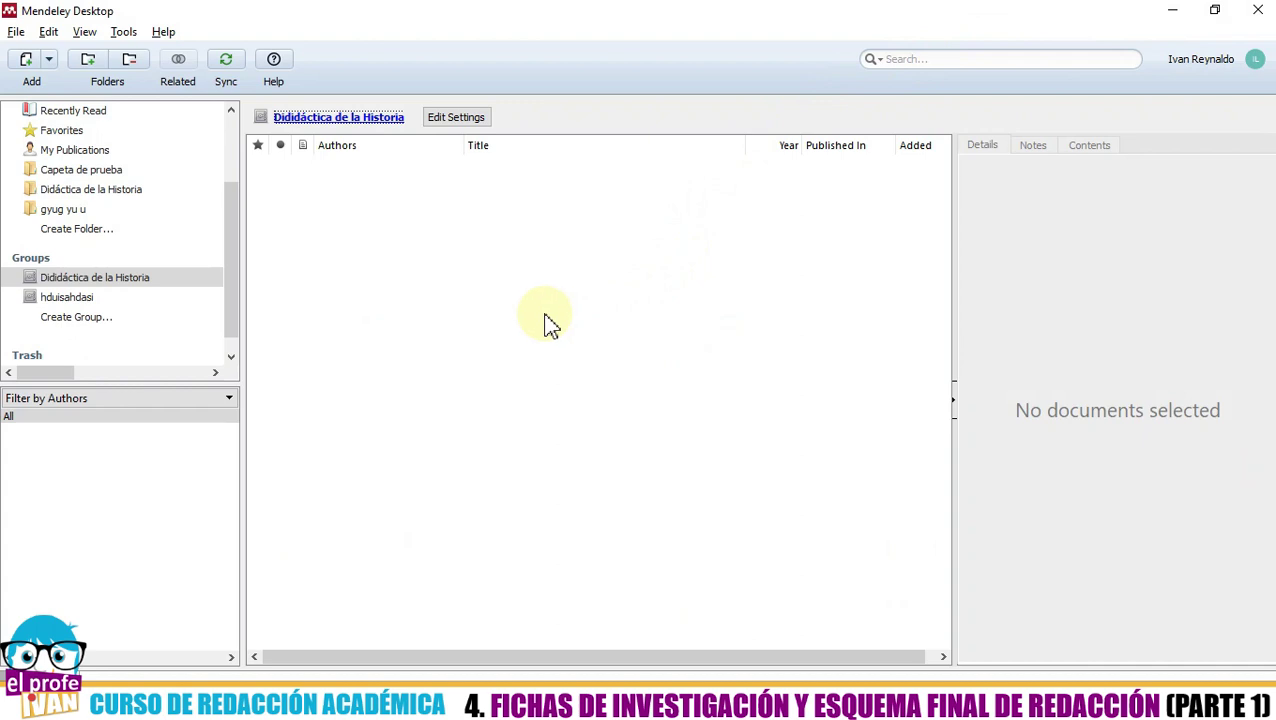
drag(230, 277, 245, 180)
click(441, 313)
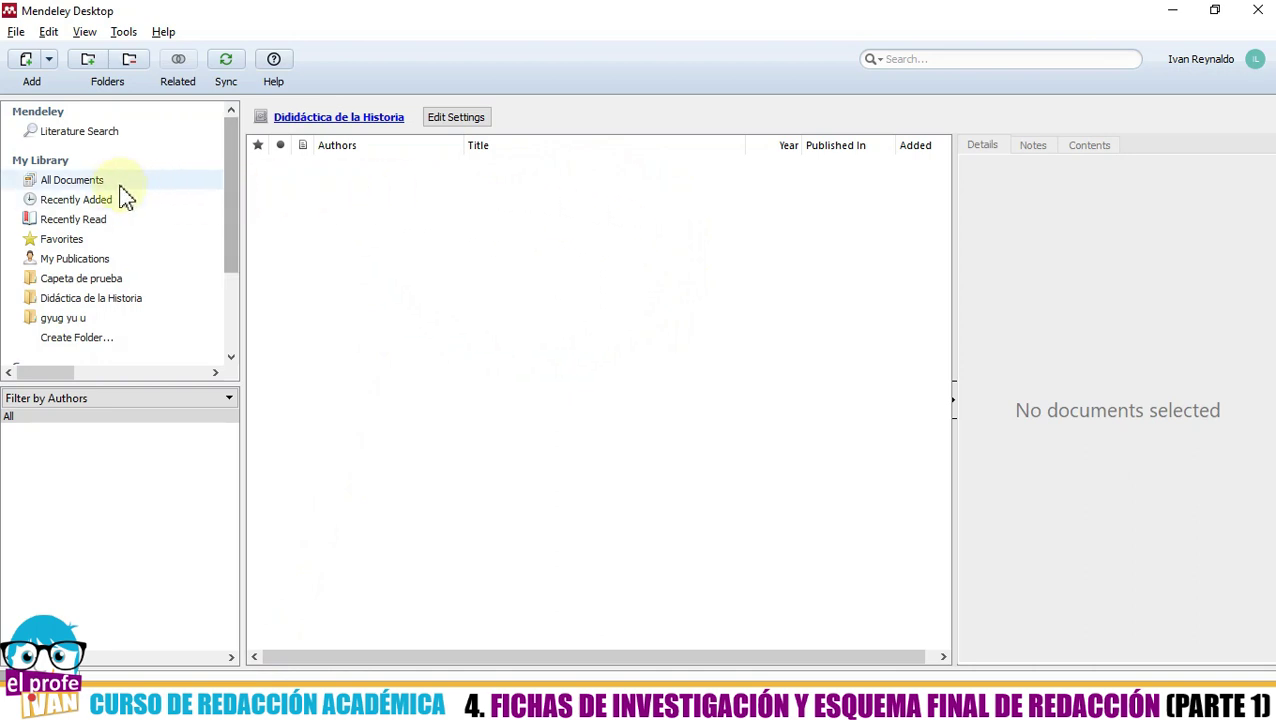
click(104, 133)
click(92, 180)
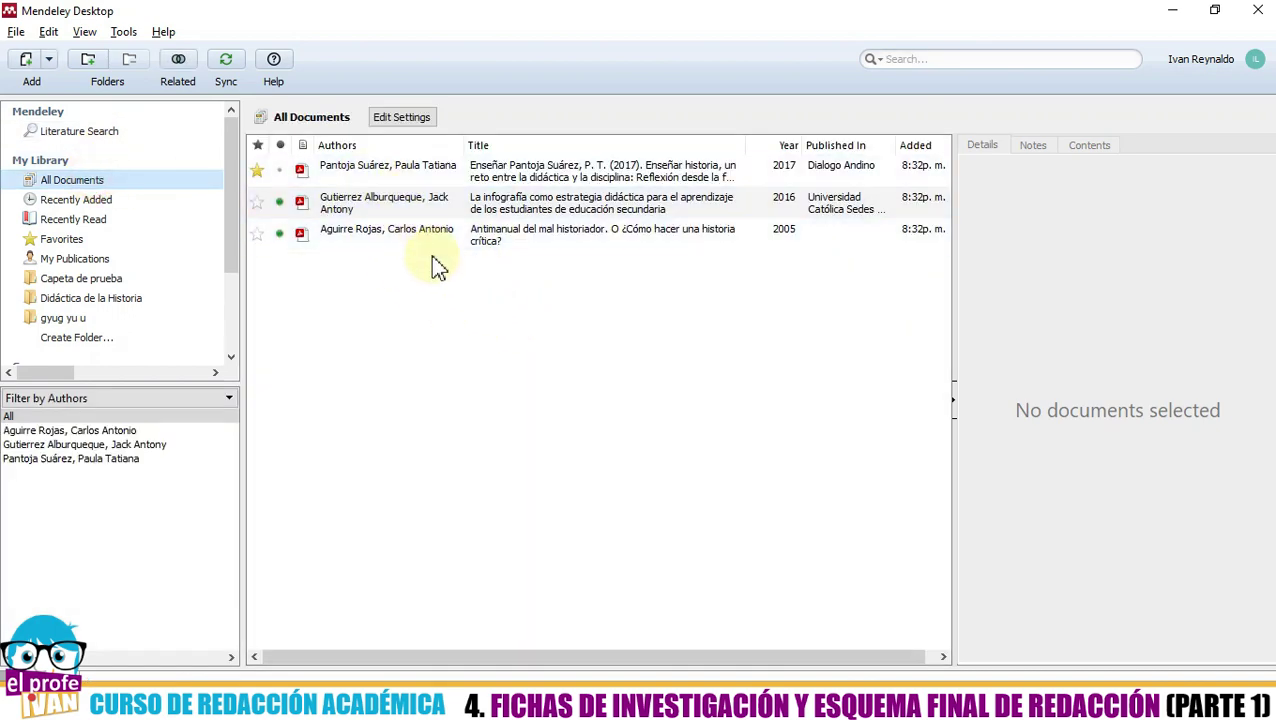
click(607, 172)
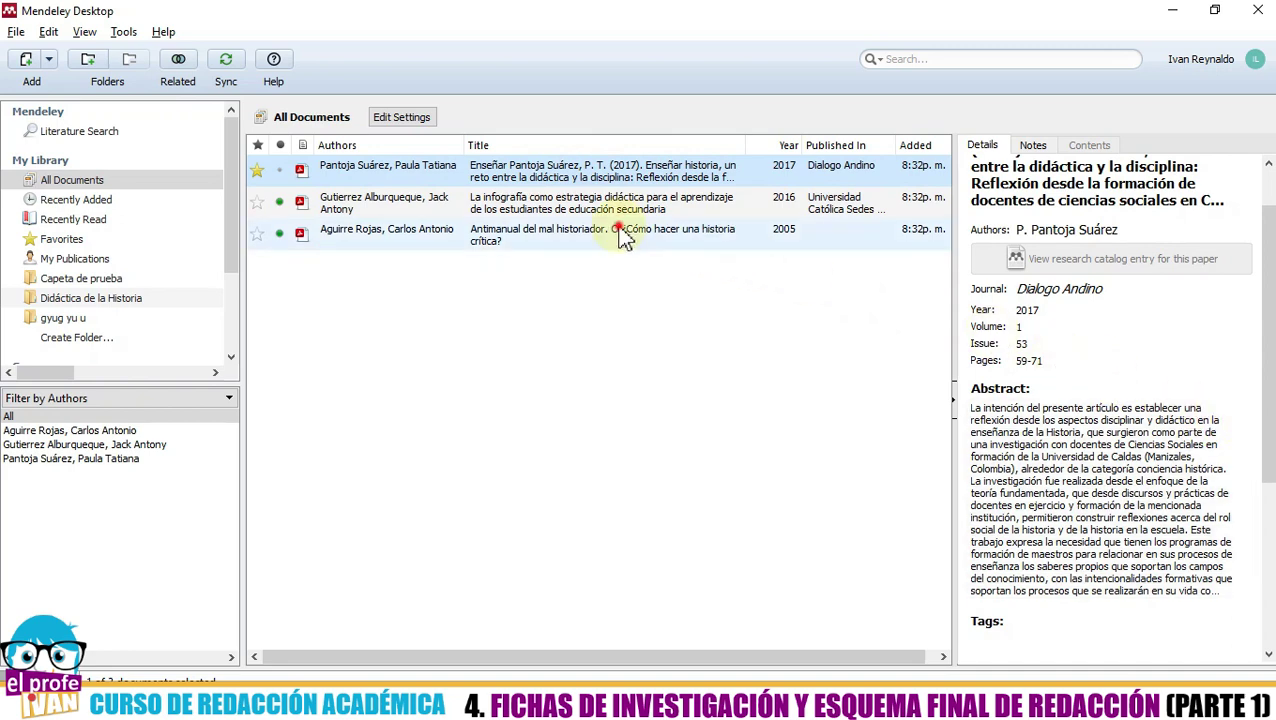
click(620, 235)
click(664, 352)
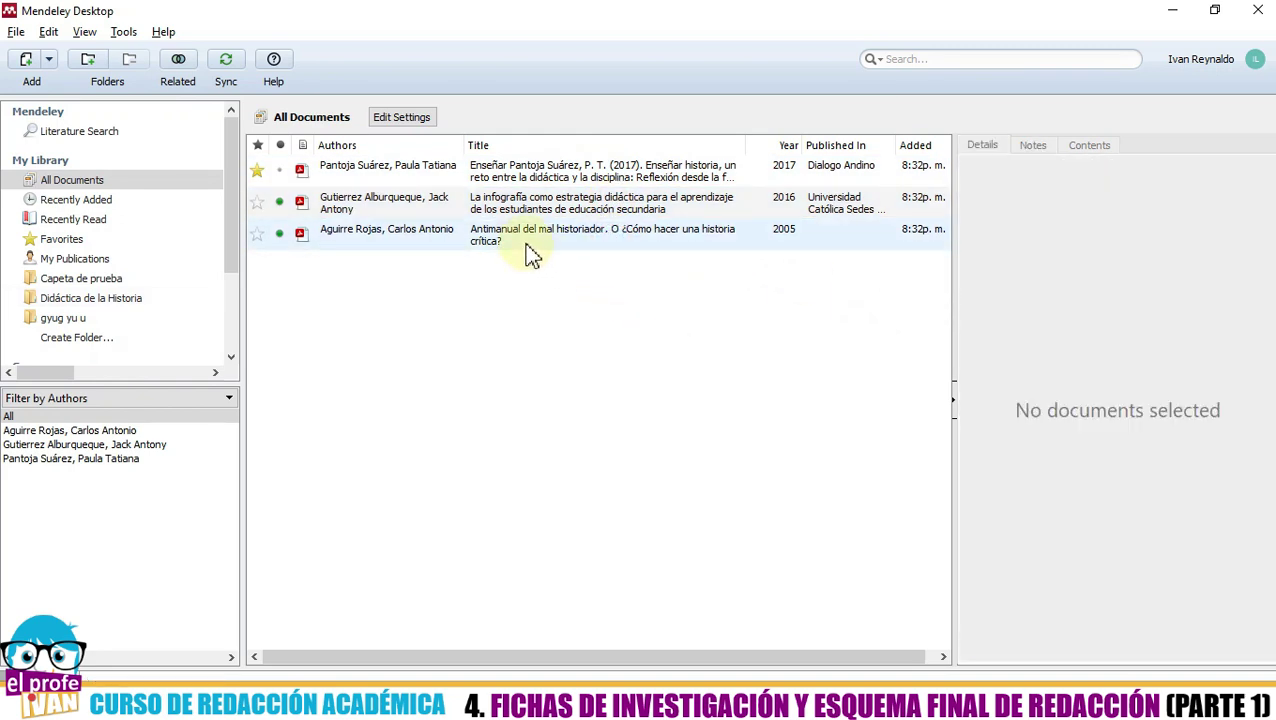
click(564, 170)
click(1032, 146)
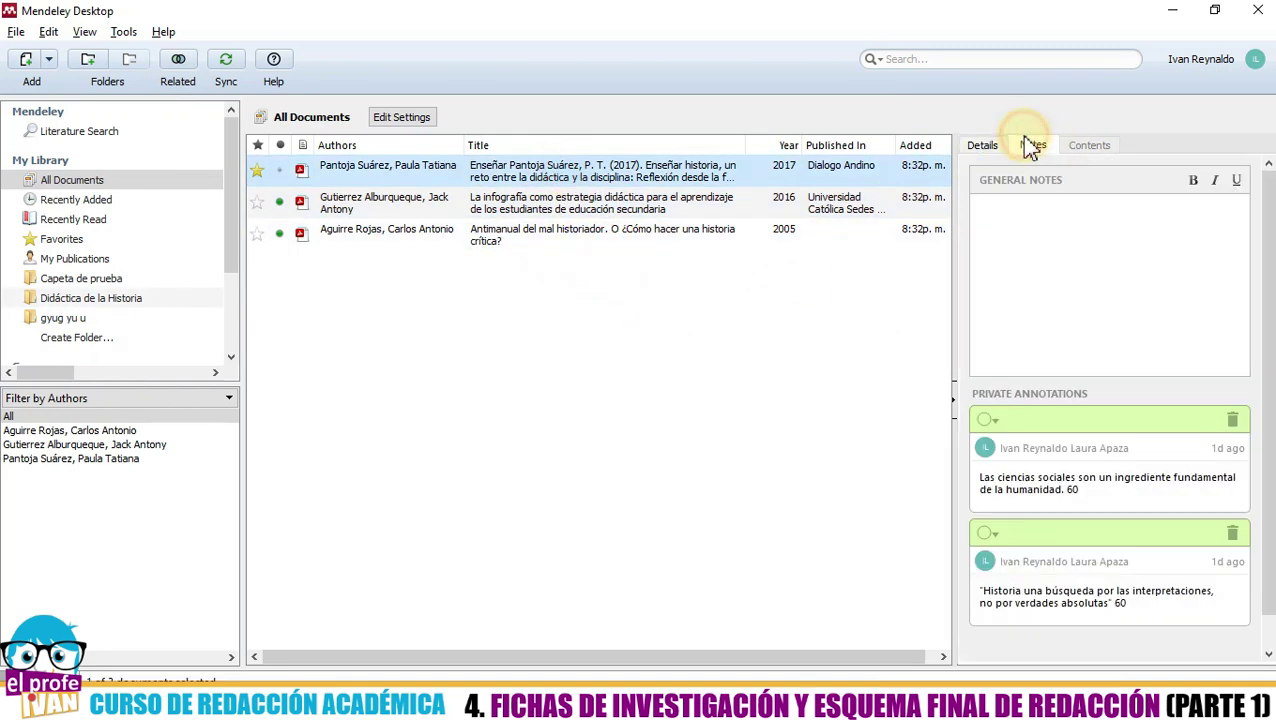
scroll(1077, 410, down, 1)
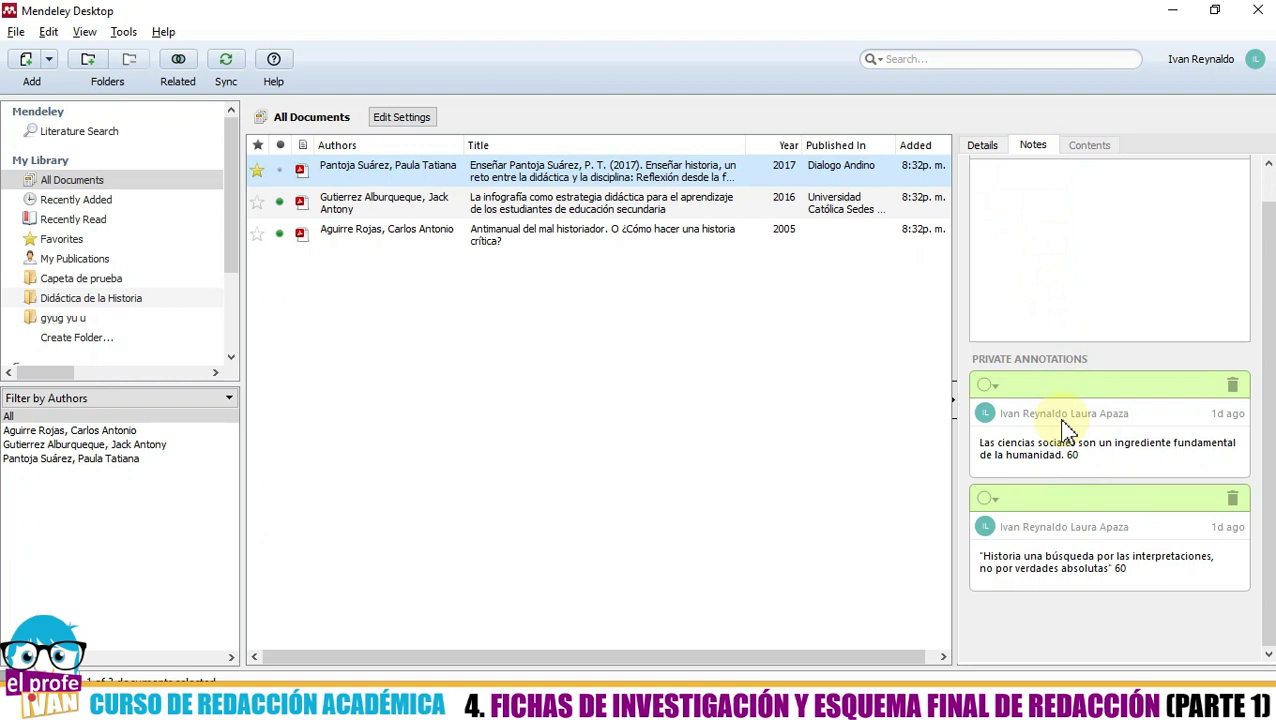
click(676, 325)
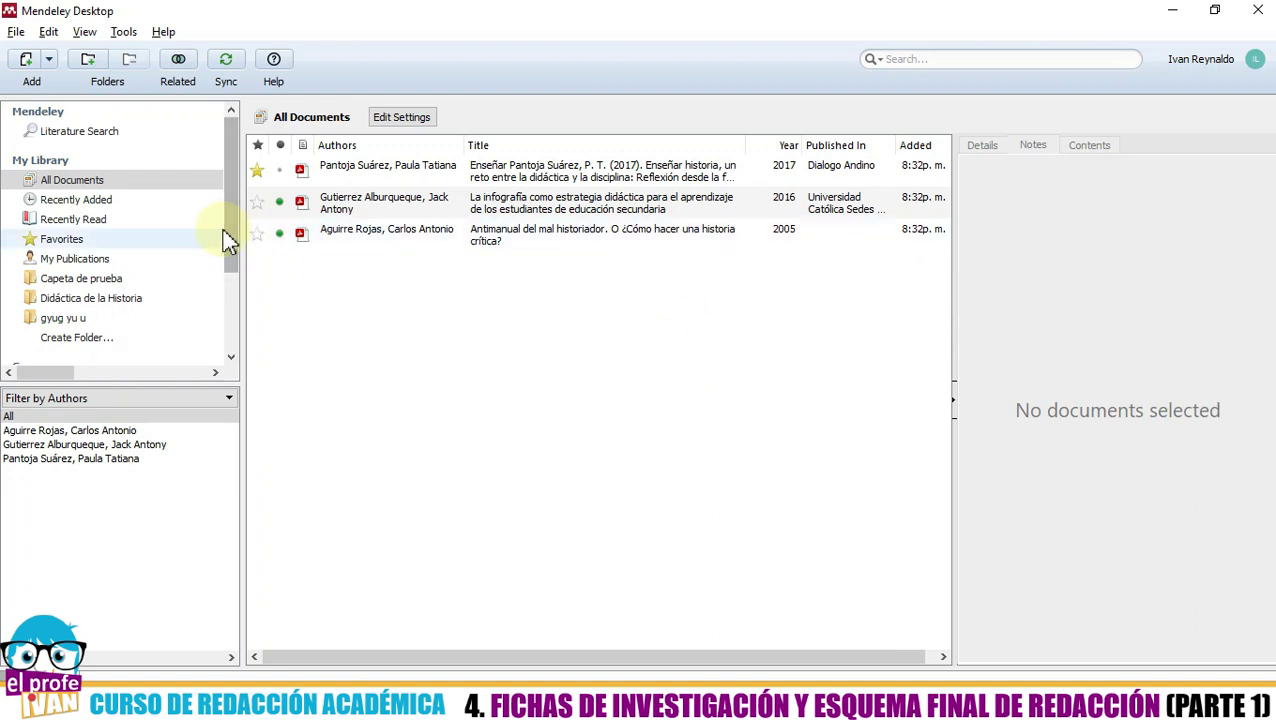
- Review the 2016 infografía, 2005 Antimanual and 2017 articles in All Documents, then clear the selection
drag(231, 232, 228, 329)
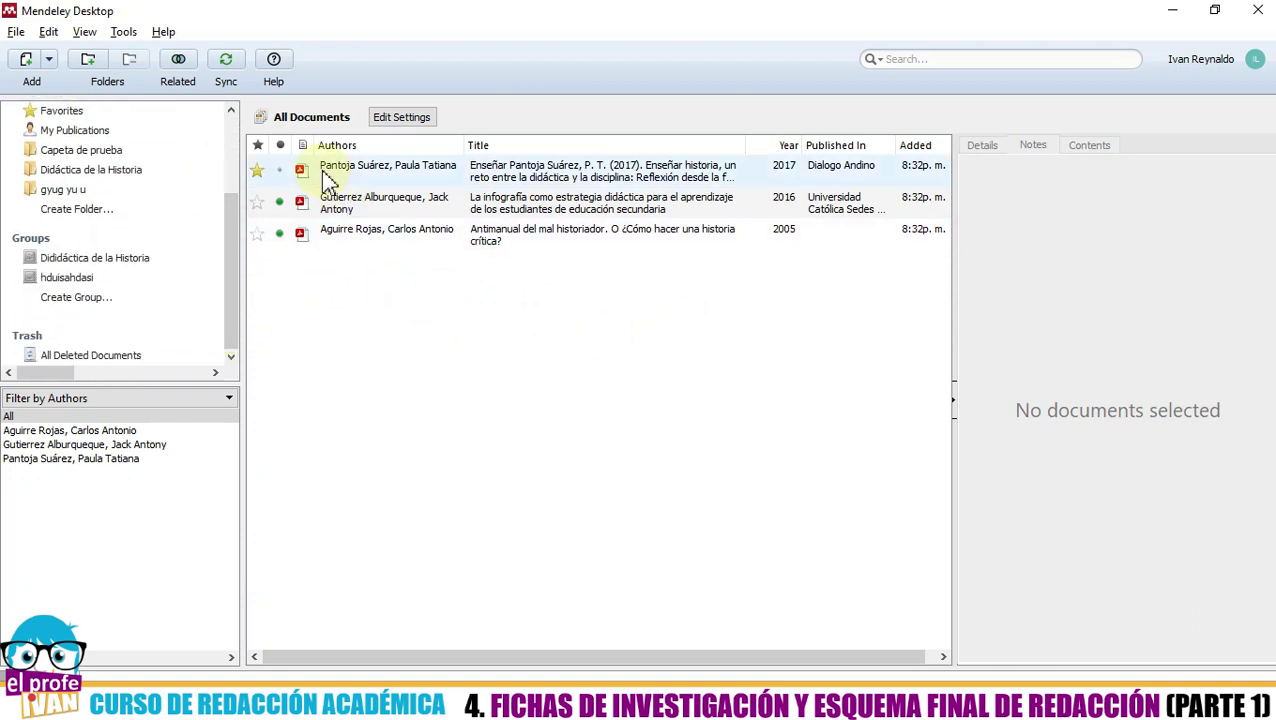
click(333, 200)
click(335, 229)
click(336, 174)
click(345, 229)
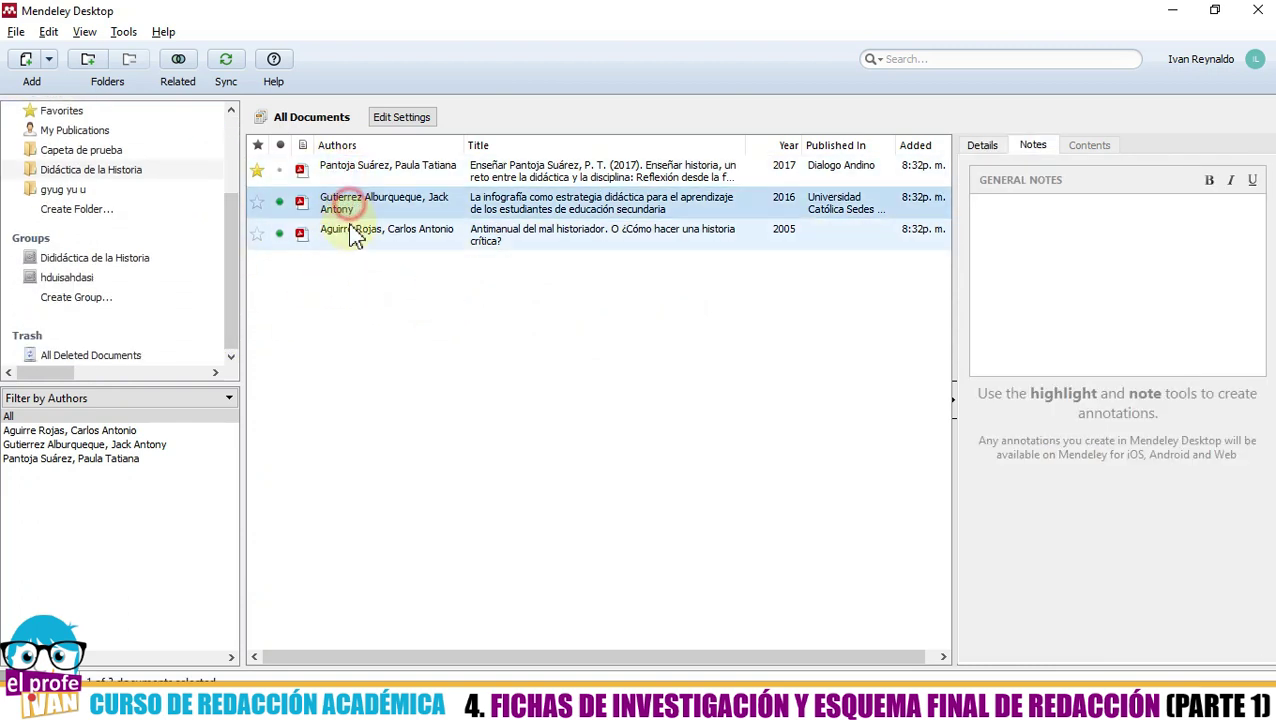
click(346, 352)
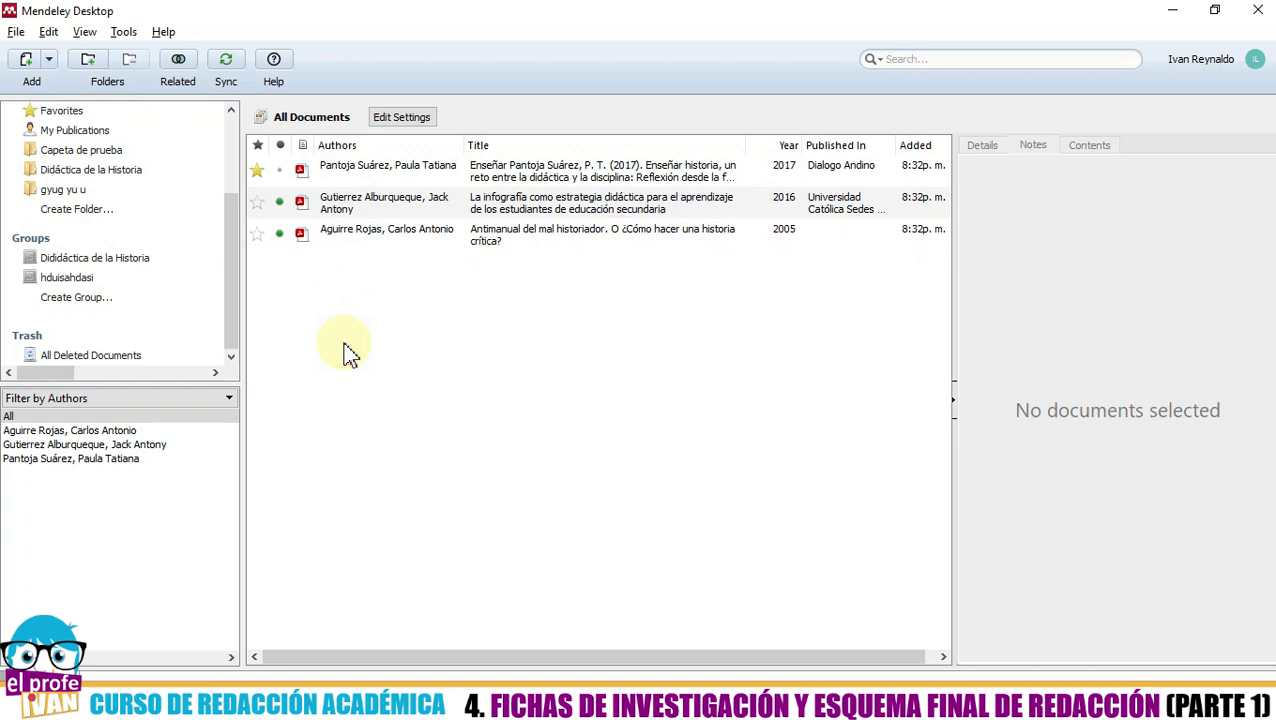
- Drag the 2017 article and the 2016 infografía article into the Dididáctica de la Historia group
click(346, 177)
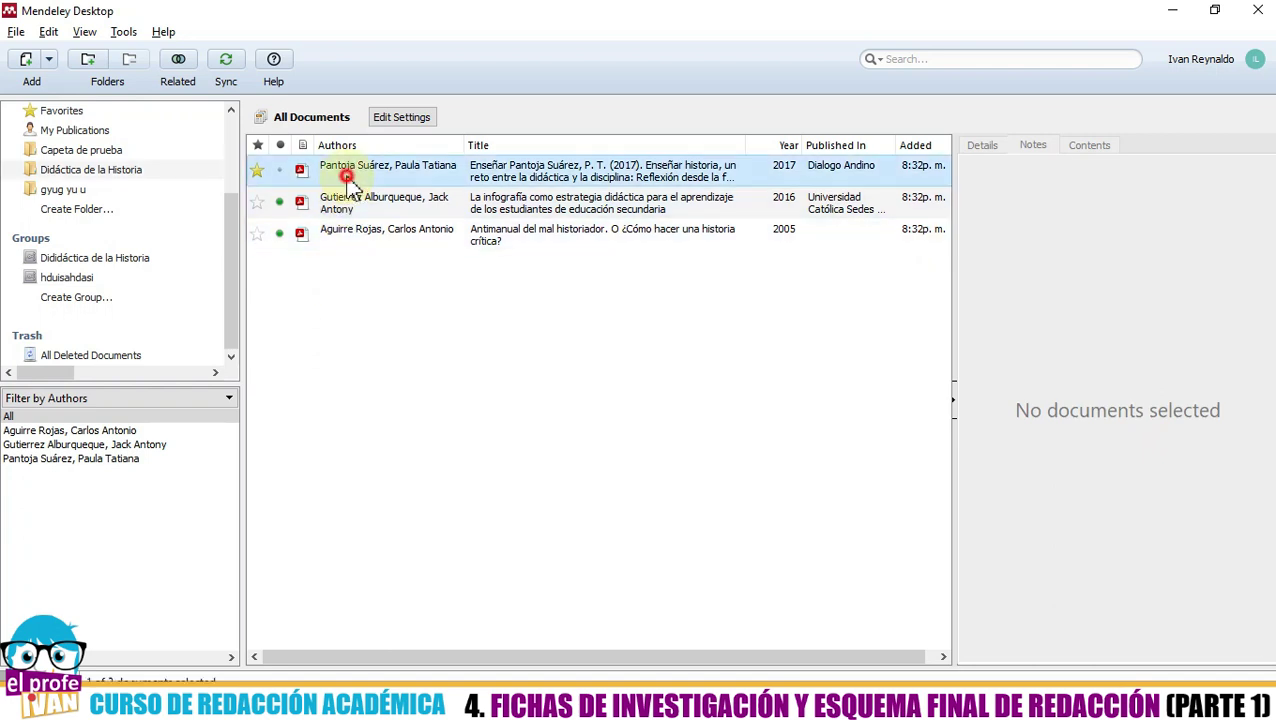
drag(336, 170, 115, 263)
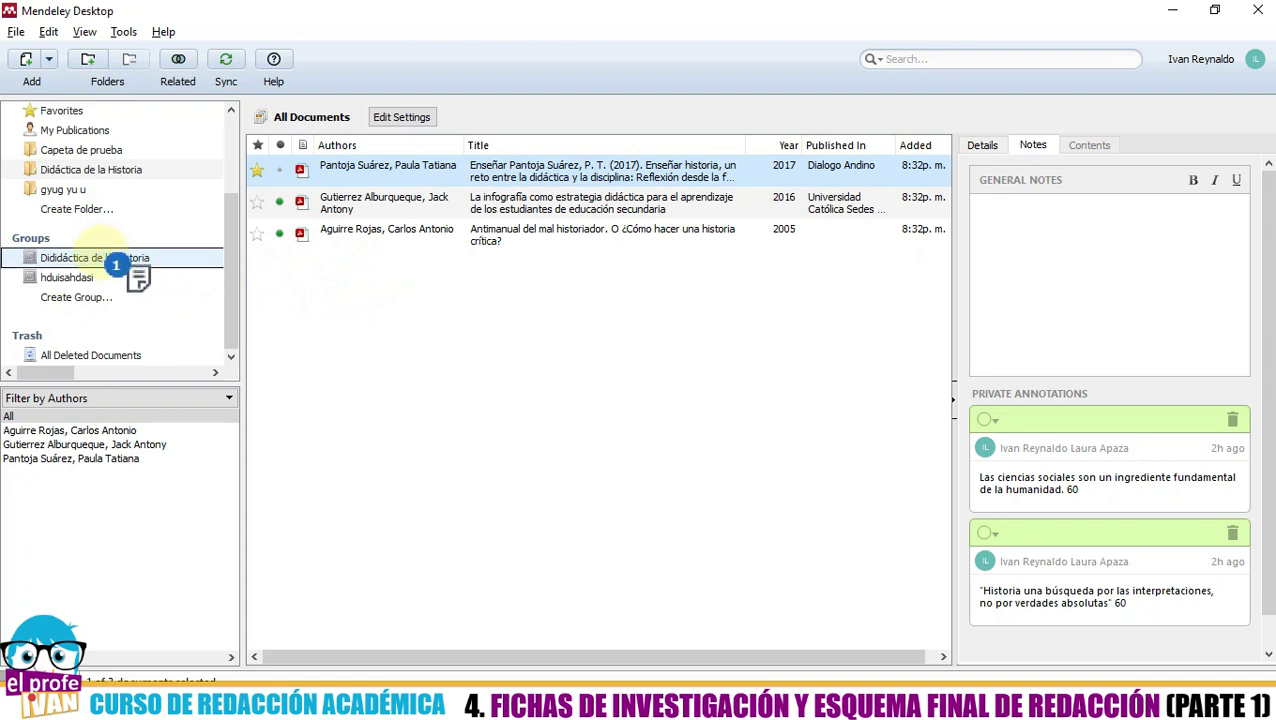
drag(115, 263, 115, 263)
mouse_move(355, 200)
mouse_down()
mouse_move(284, 282)
mouse_move(116, 257)
mouse_up()
- Add the 2005 Antimanual article to the group, then open Dididáctica de la Historia to confirm all three
click(348, 238)
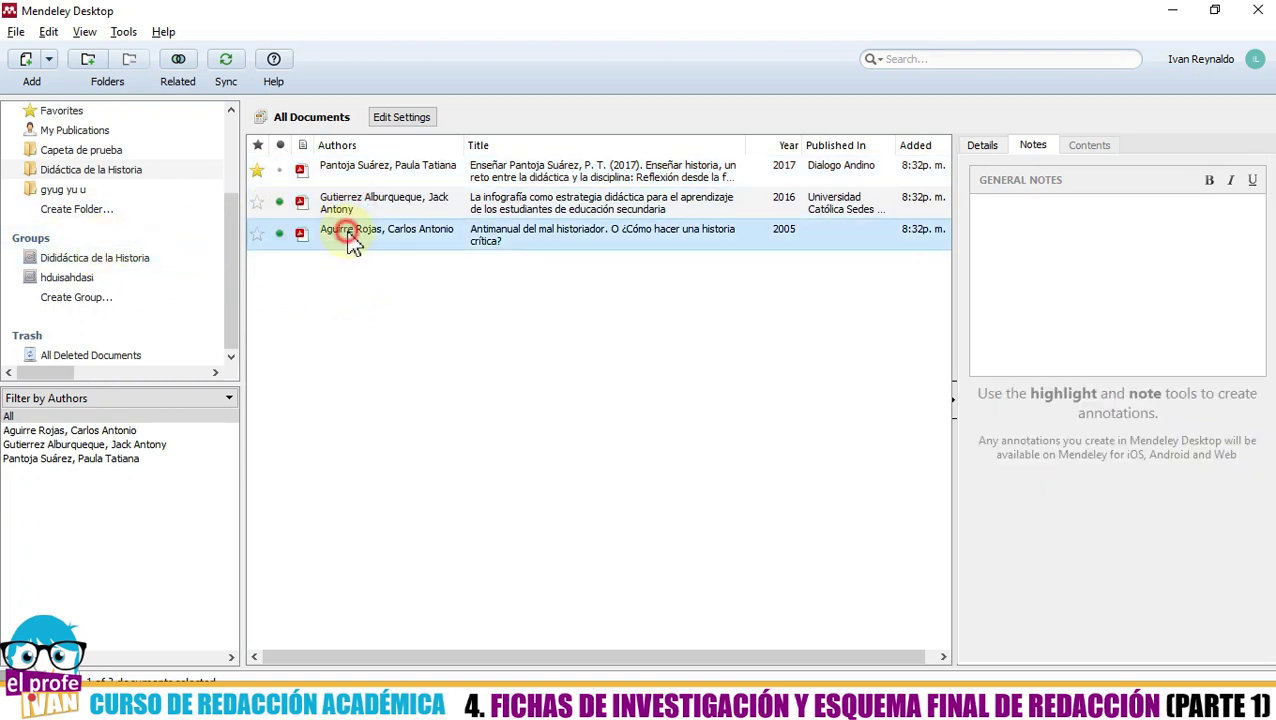
drag(386, 280, 116, 262)
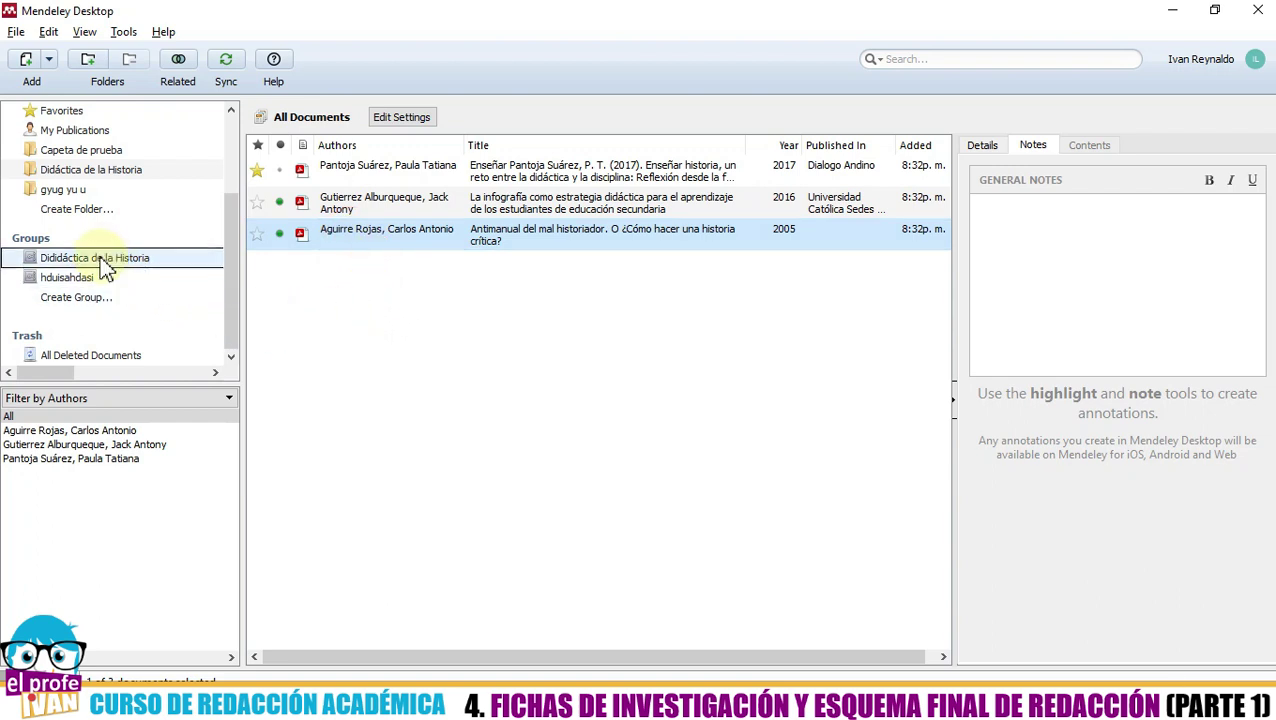
click(386, 378)
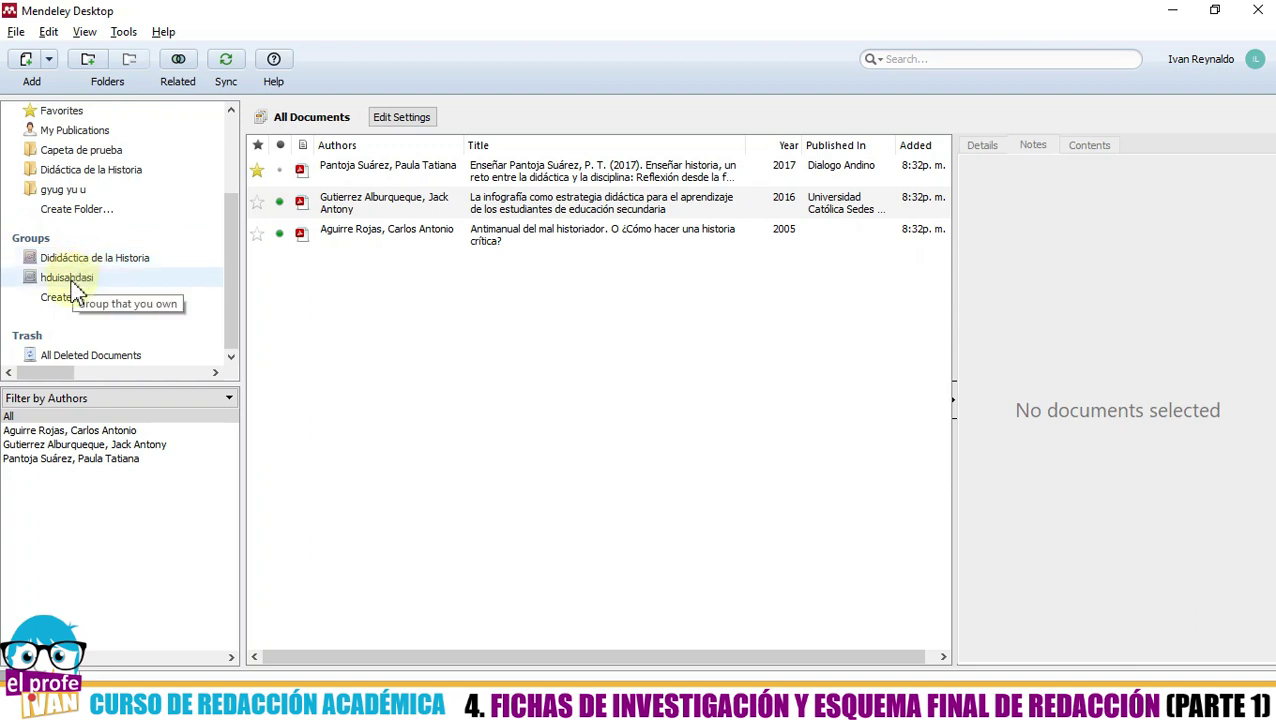
click(70, 280)
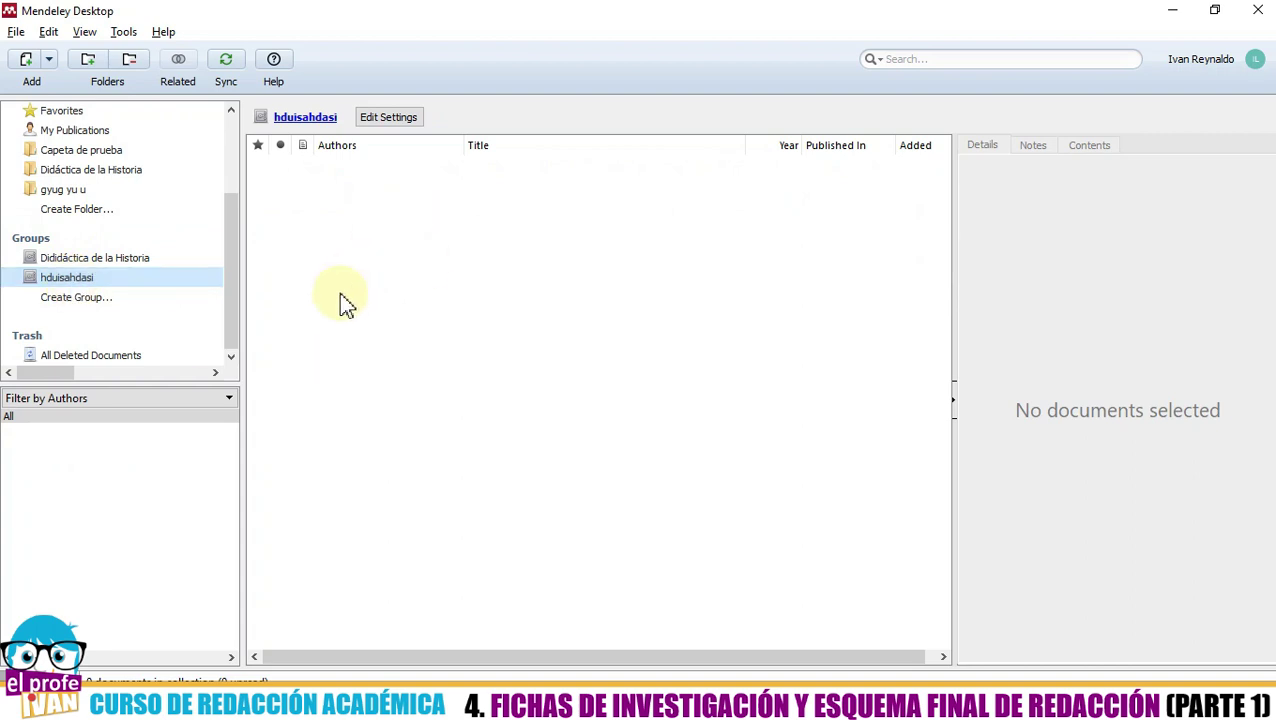
click(112, 258)
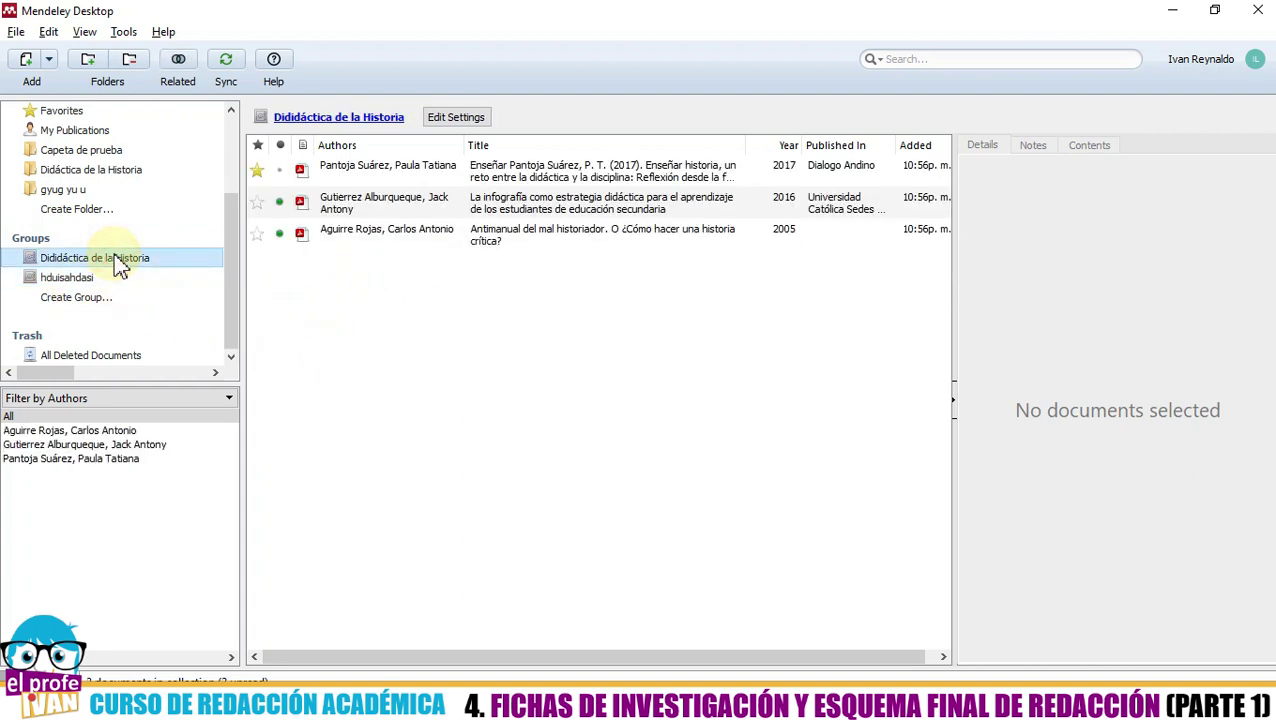
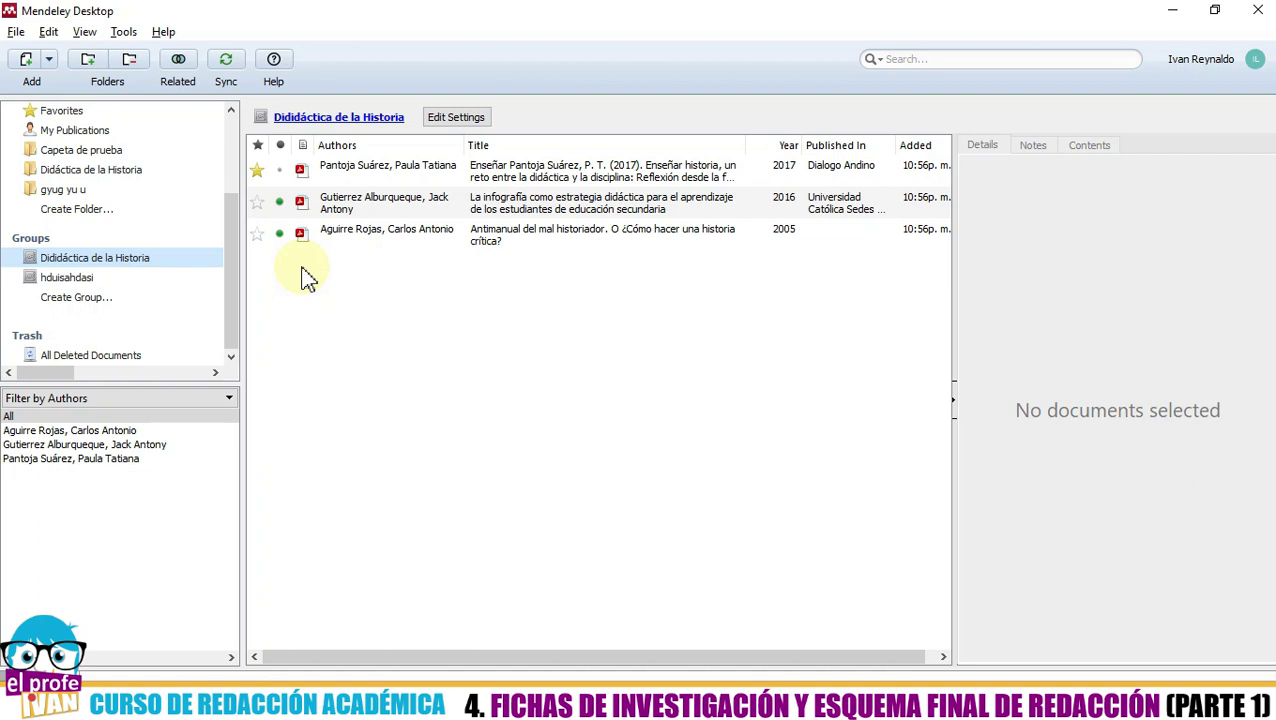
- View the first document's details, then start and cancel renaming the Dididáctica de la Historia group
click(370, 180)
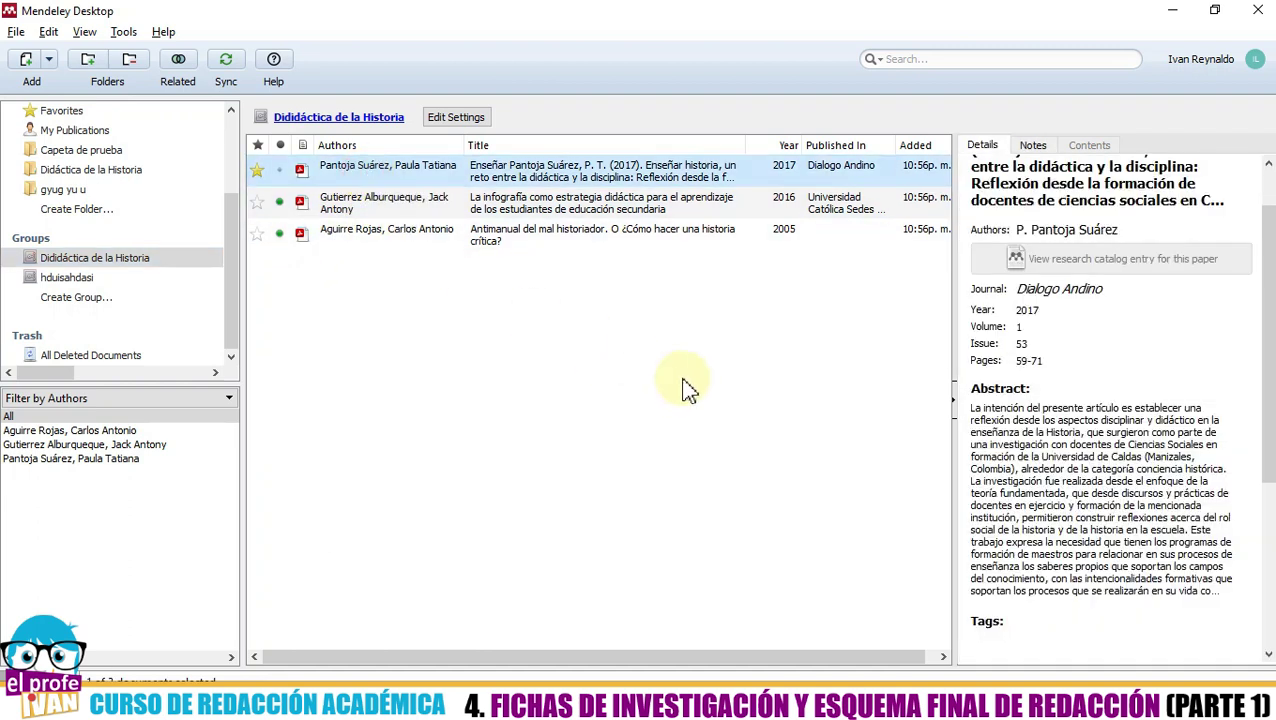
click(468, 352)
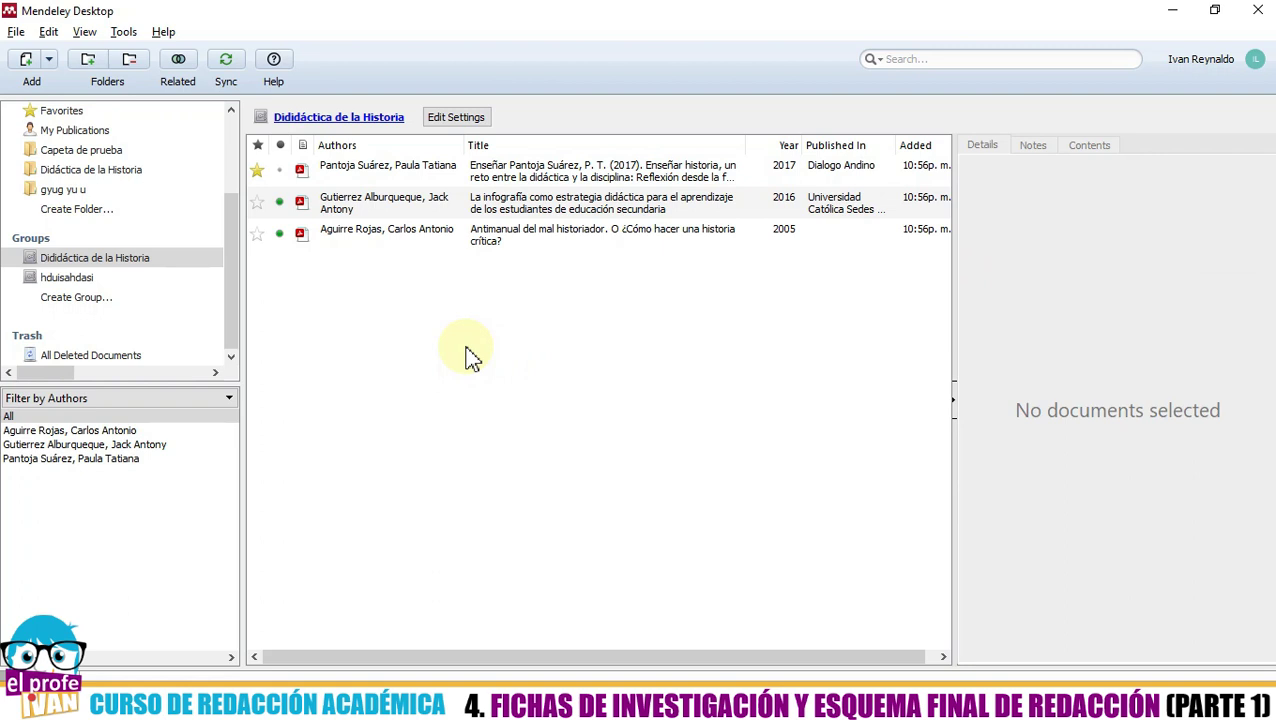
click(468, 352)
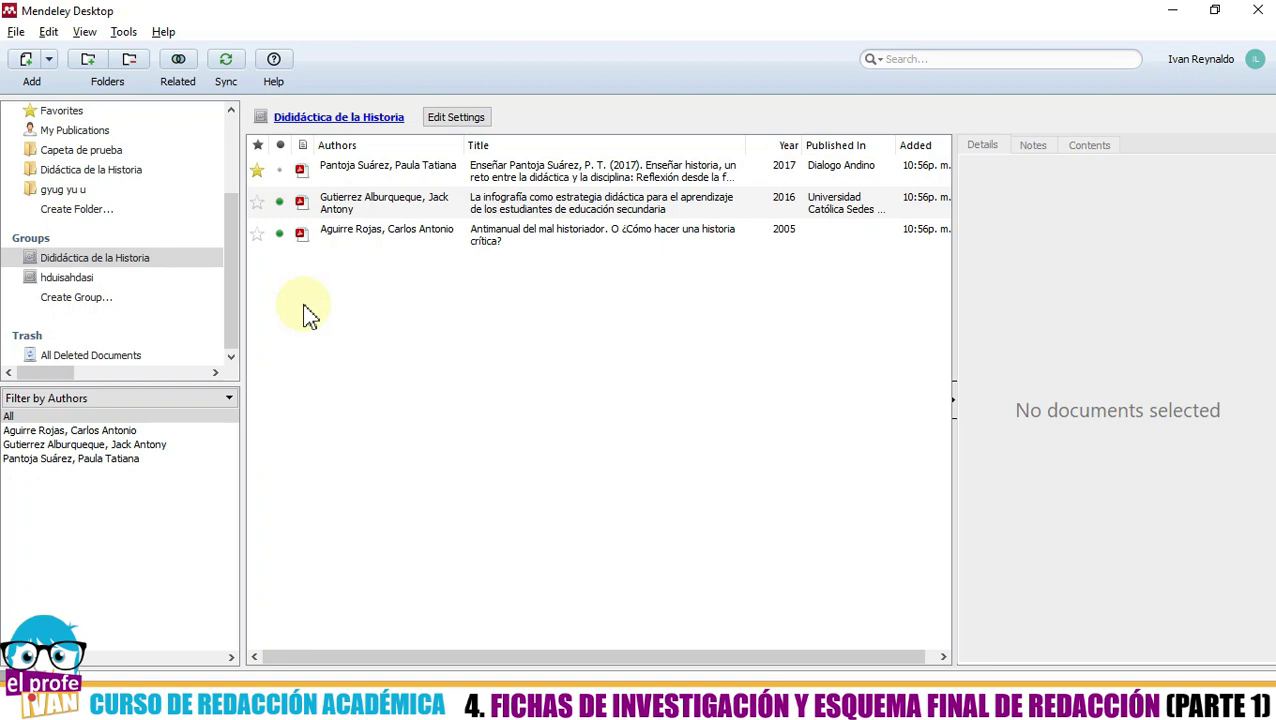
click(125, 266)
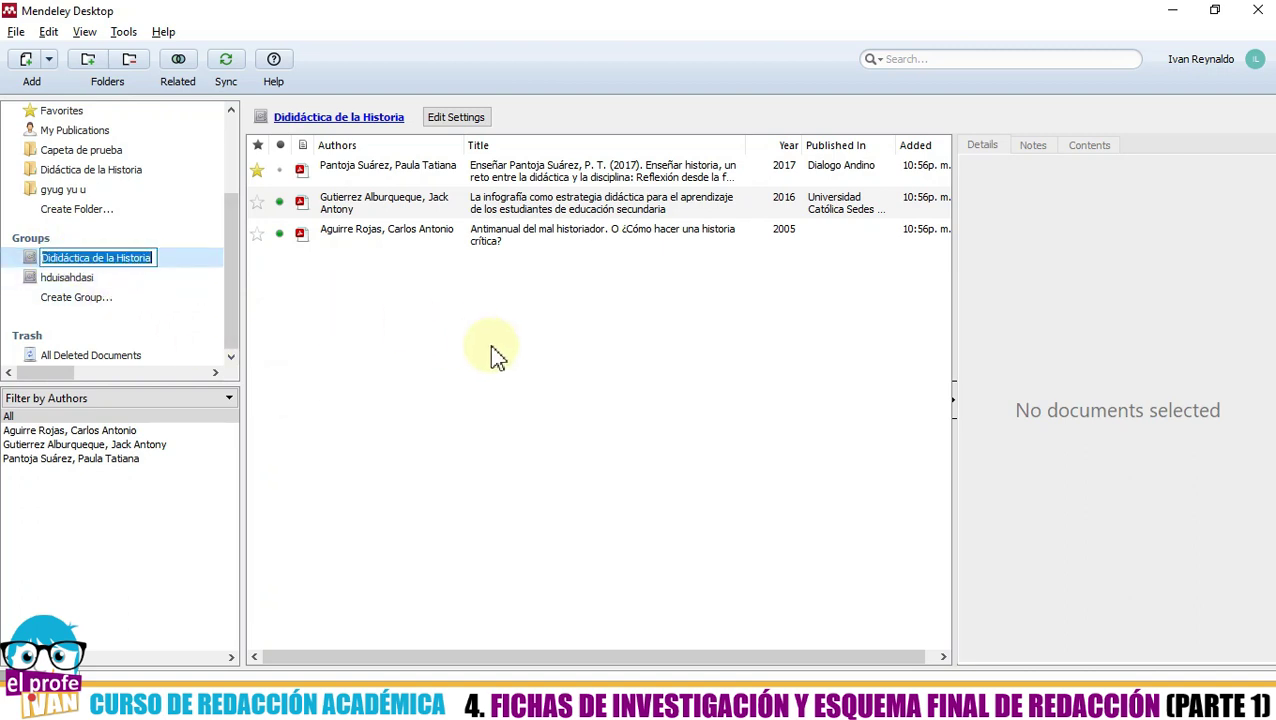
click(421, 342)
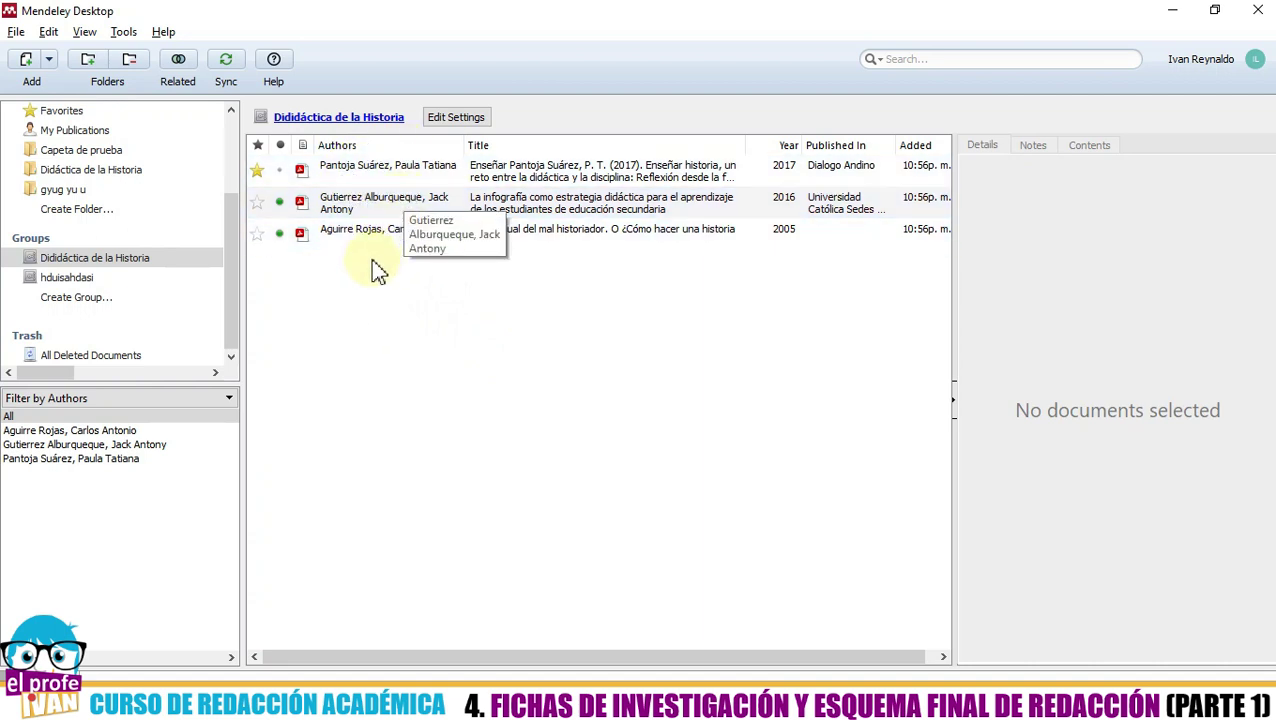
- Add three New Folders to the group, each named after a person
right_click(98, 260)
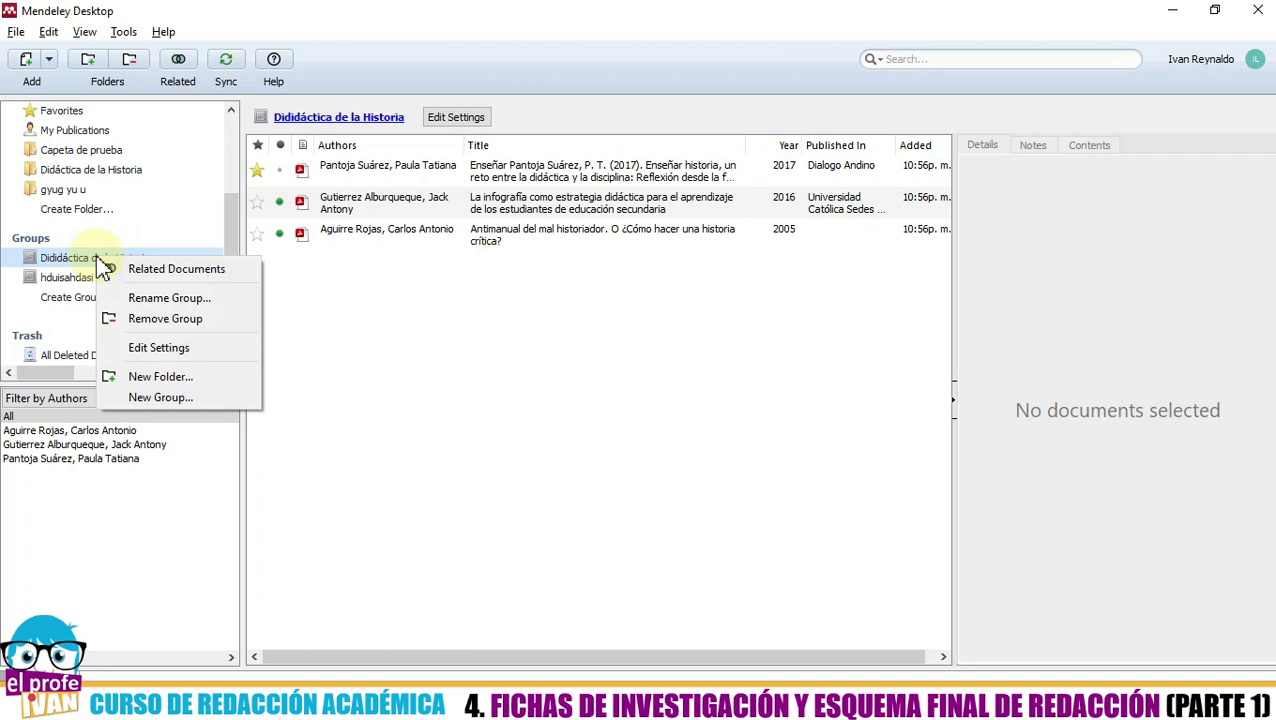
click(157, 376)
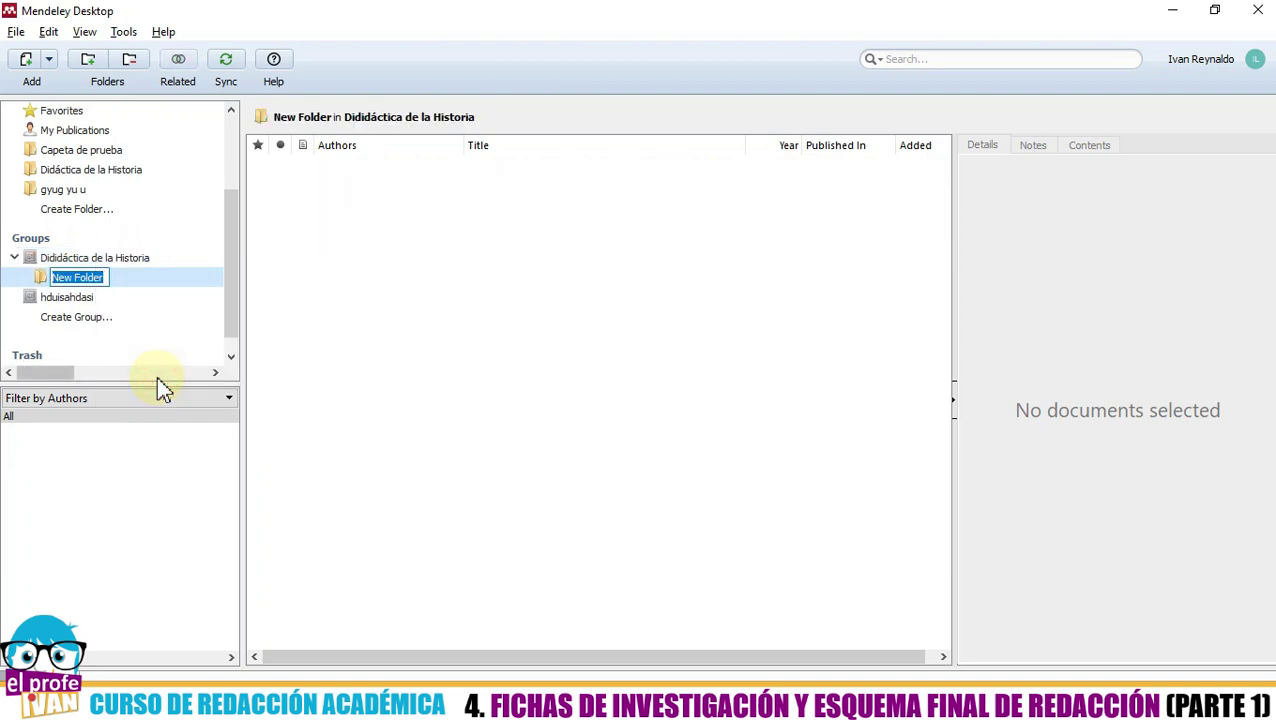
text(Ivan)
key(Return)
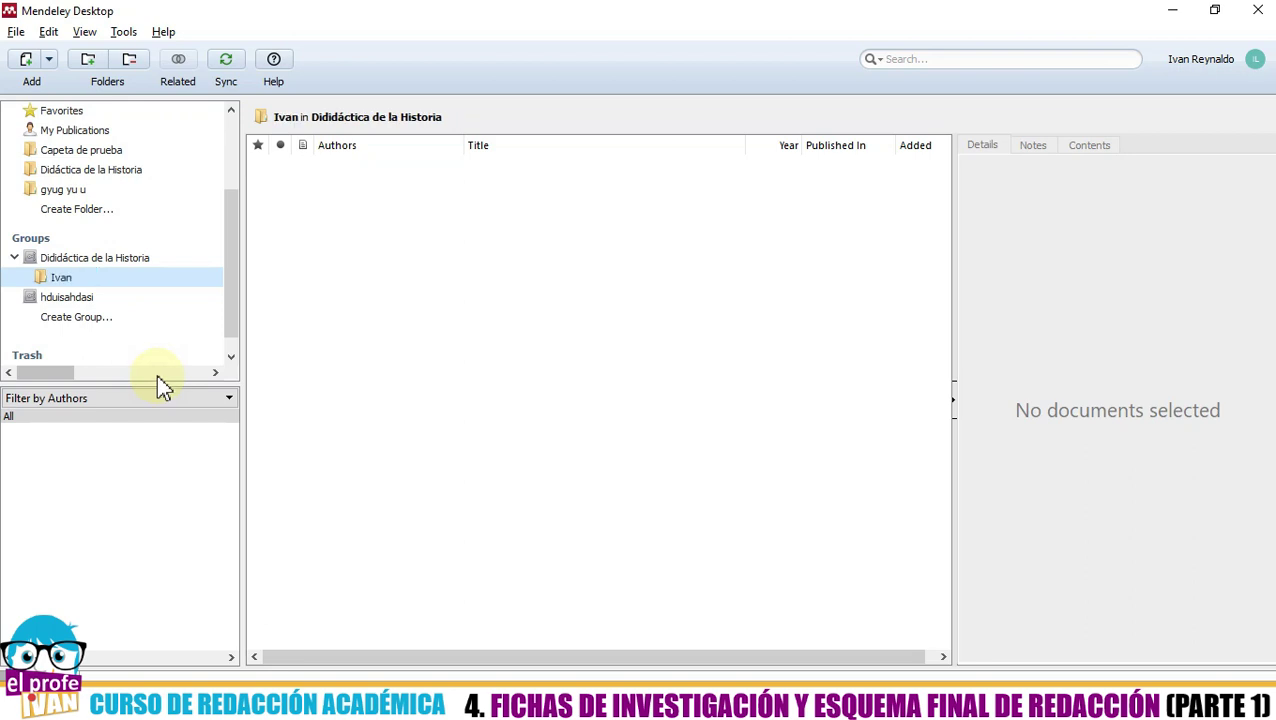
click(121, 260)
right_click(121, 260)
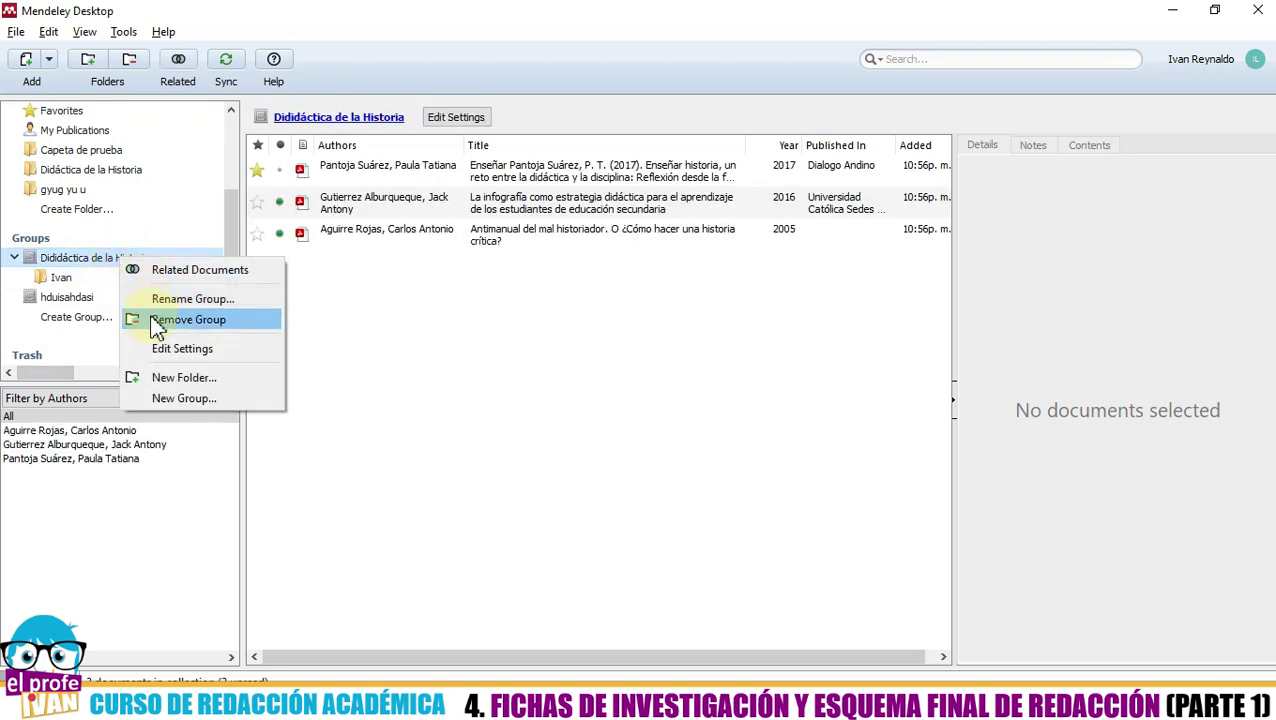
click(165, 377)
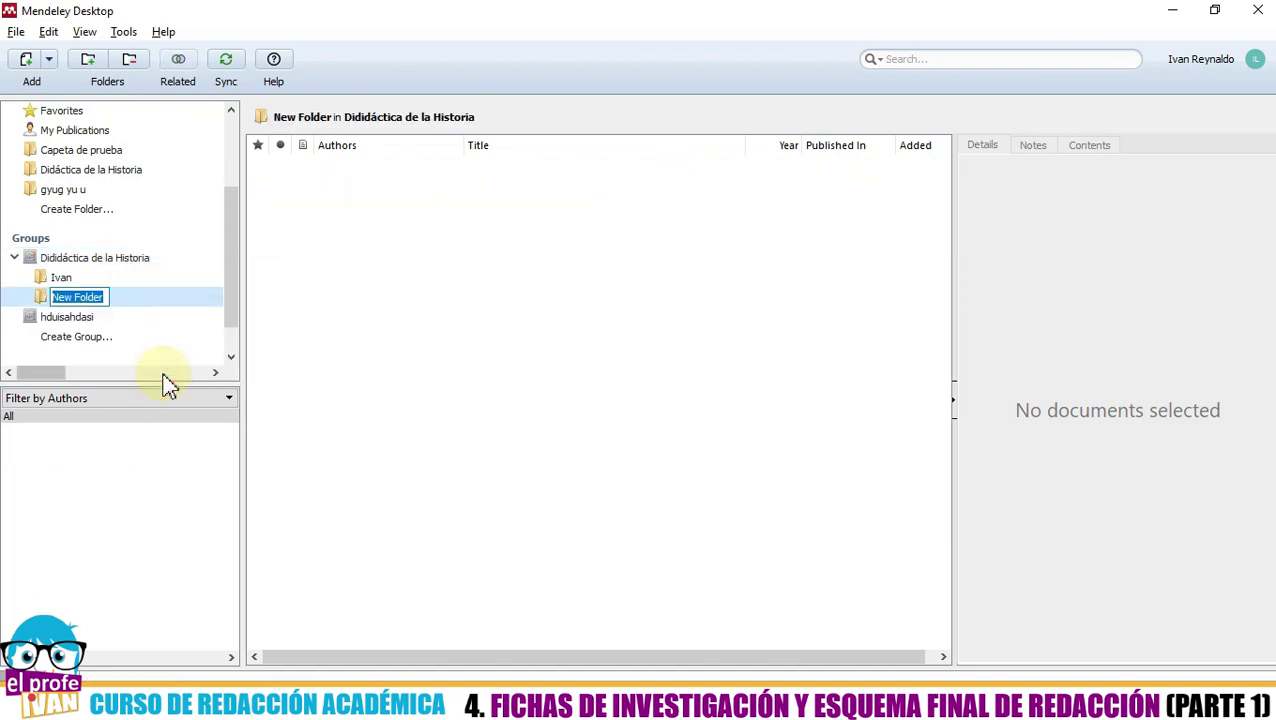
text(Raymundo)
key(Return)
right_click(110, 257)
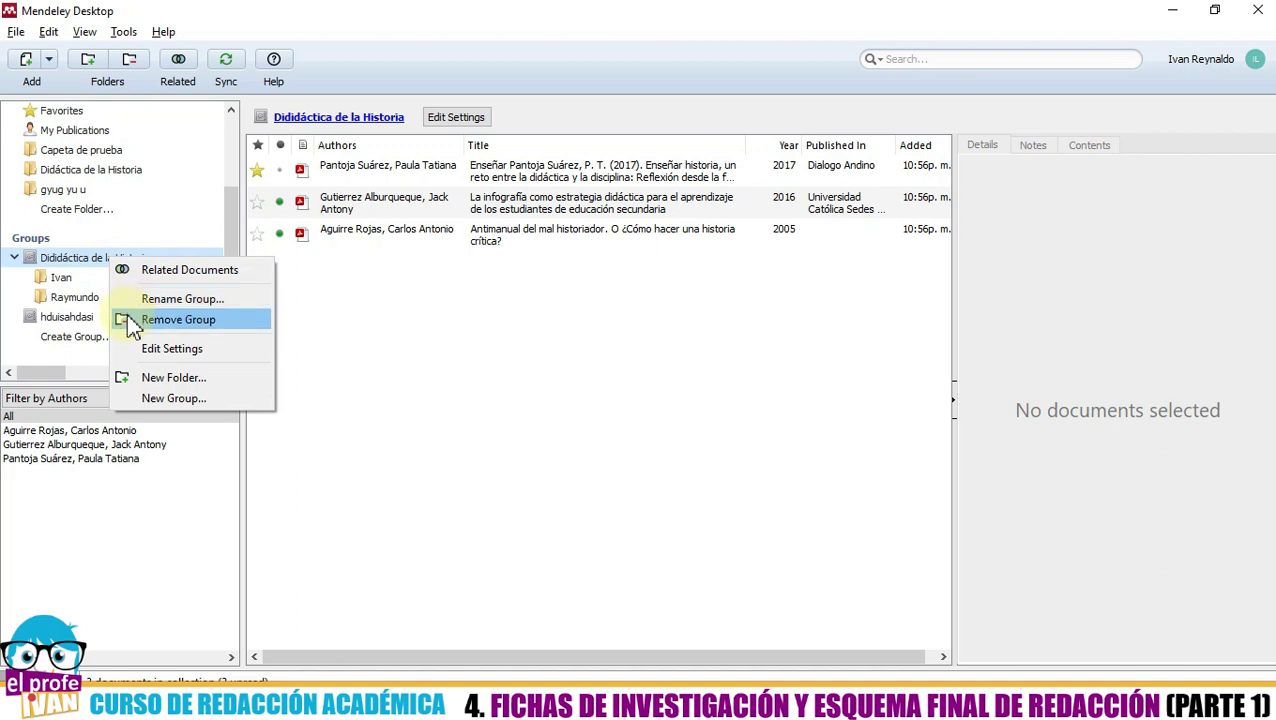
click(126, 378)
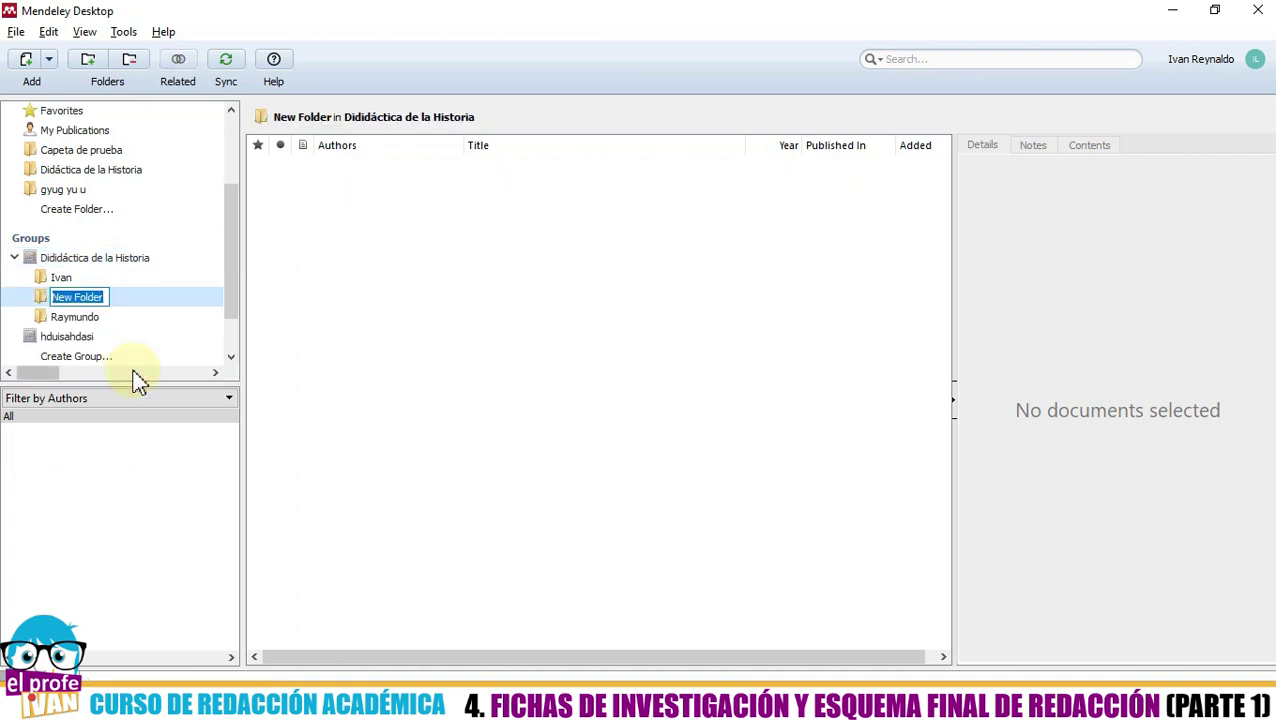
text(Hilda)
key(Return)
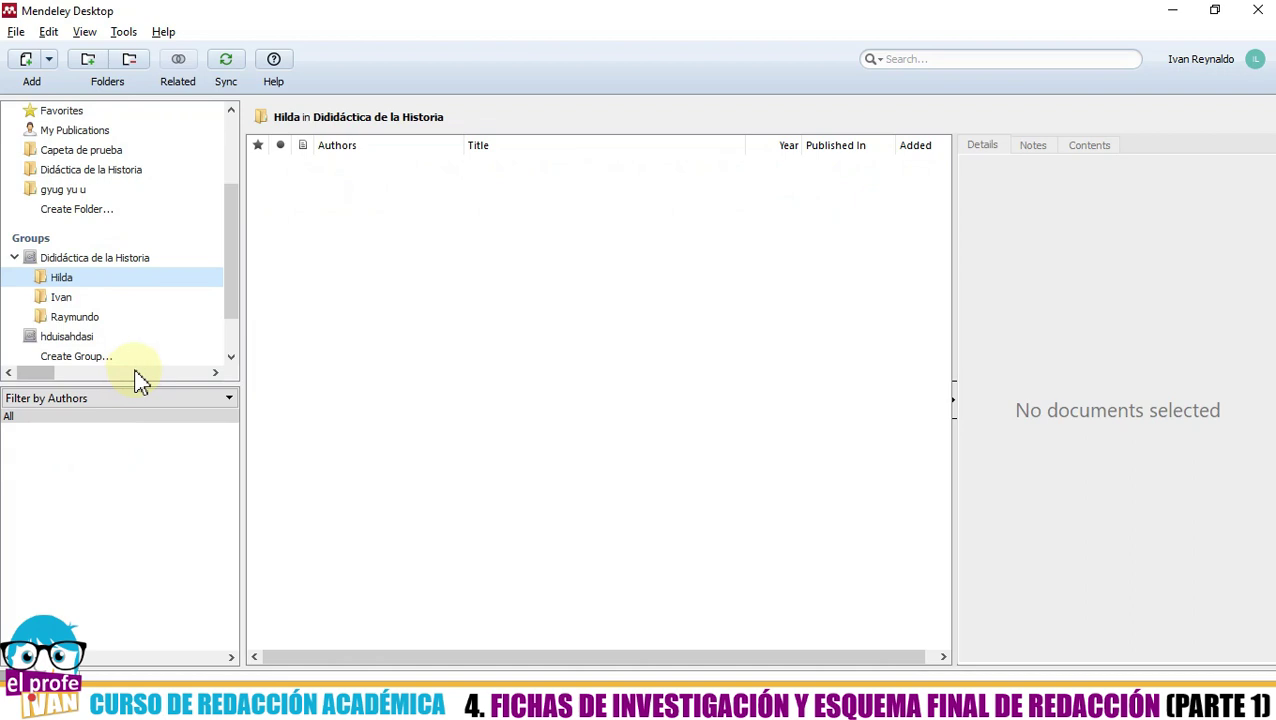
- Click through the three empty subfolders, then show the group's three documents again
drag(228, 303, 221, 297)
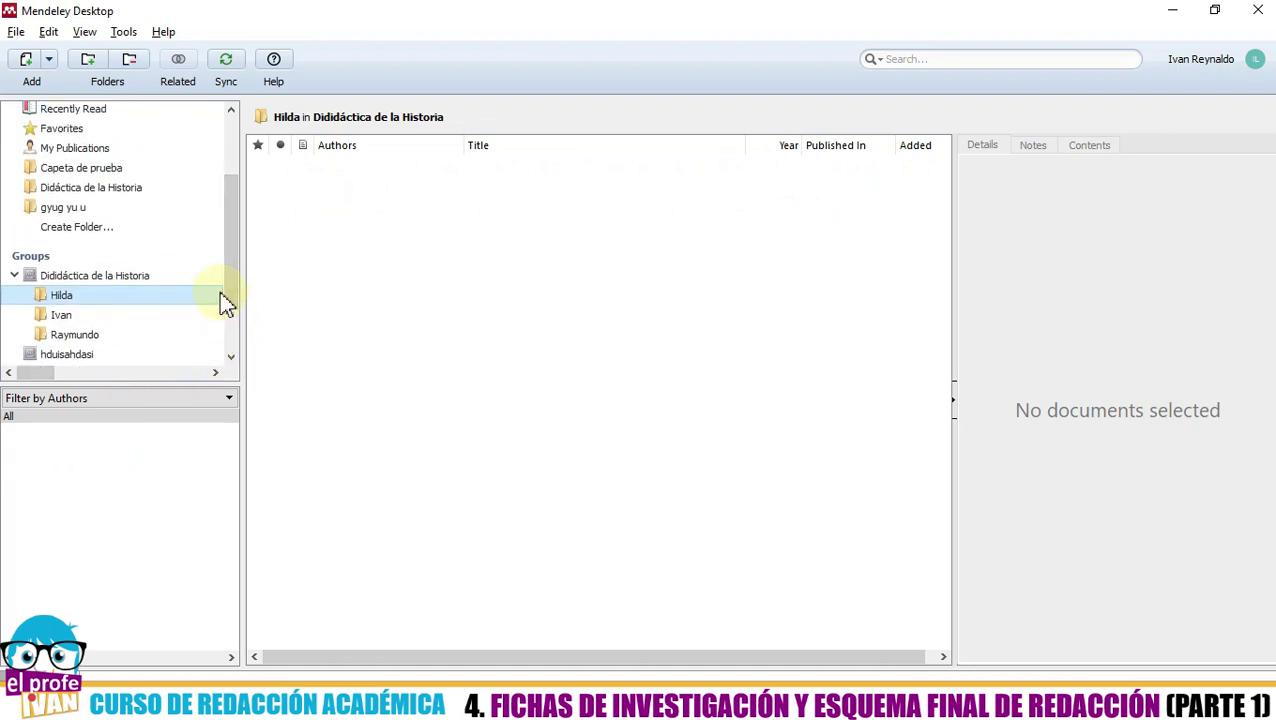
click(157, 315)
click(143, 338)
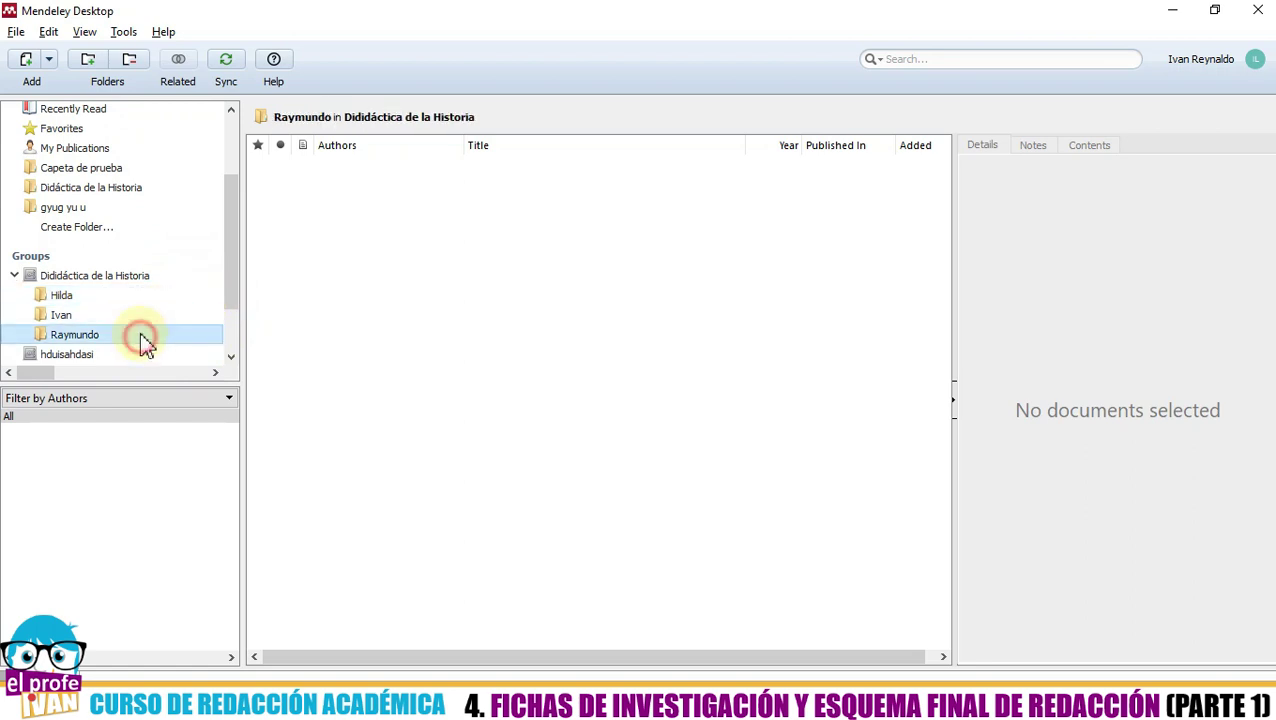
click(132, 298)
click(128, 316)
click(130, 332)
click(128, 316)
click(128, 297)
click(128, 316)
click(130, 335)
click(125, 316)
click(125, 296)
click(123, 318)
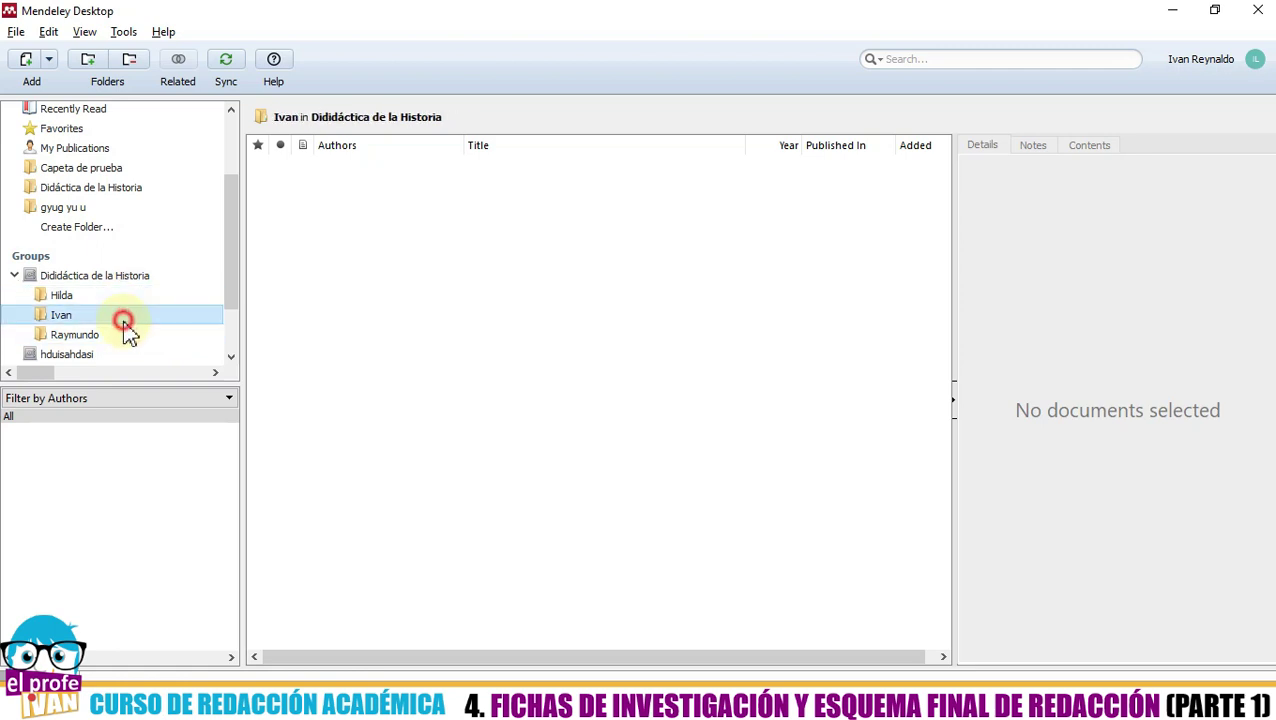
click(117, 278)
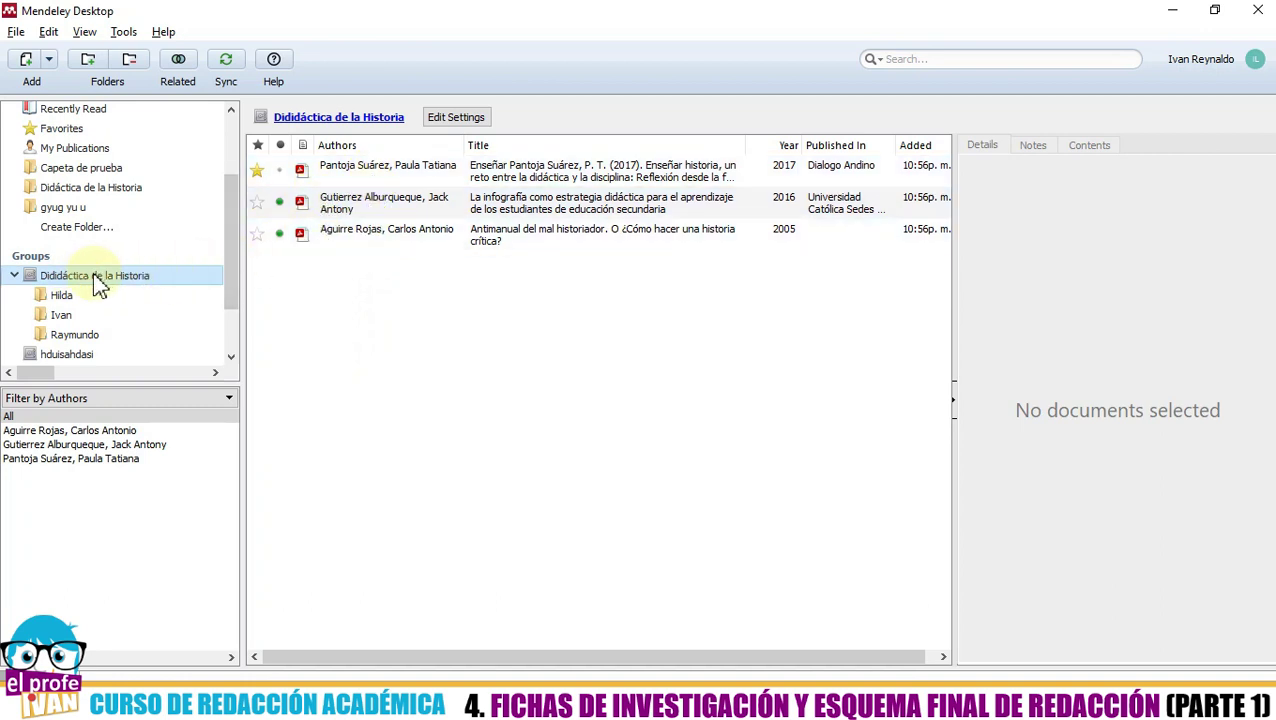
- Drag each of the group's three documents onto the middle subfolder
click(326, 176)
drag(328, 178, 55, 318)
drag(328, 206, 58, 316)
drag(336, 240, 66, 318)
- Deselect and check the subfolders, confirming the middle one now holds all three documents
click(360, 438)
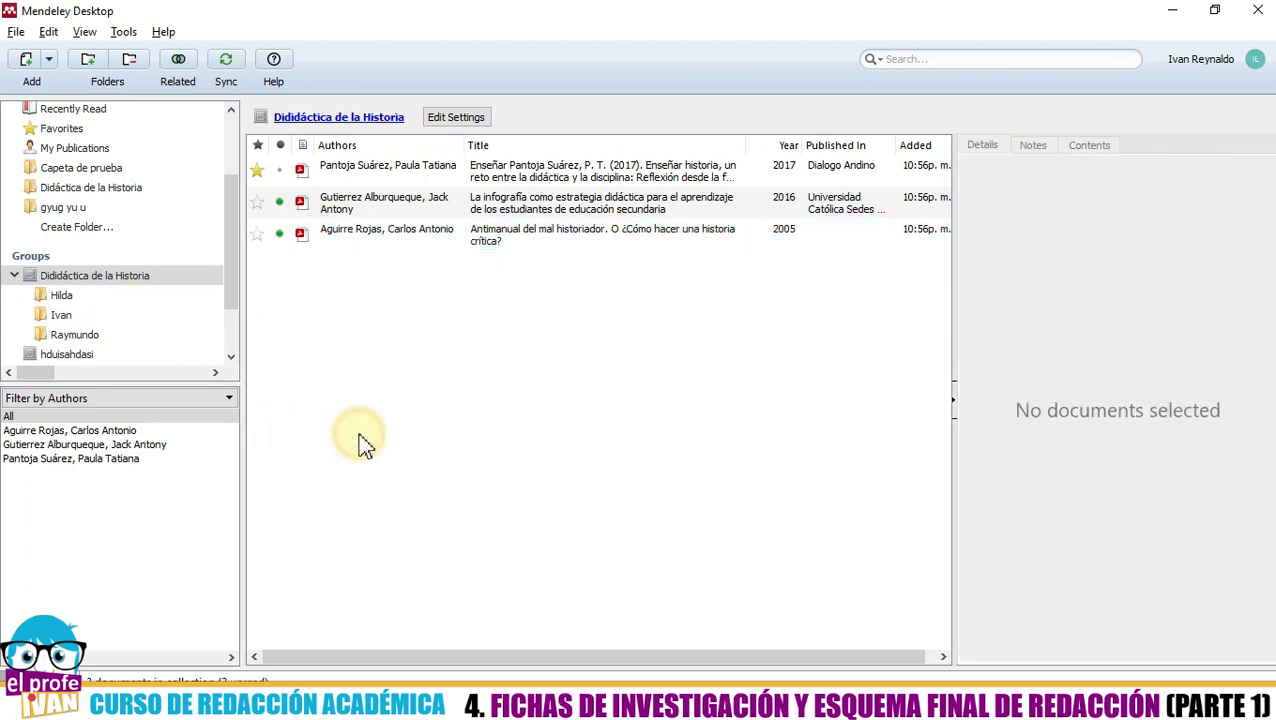
click(125, 276)
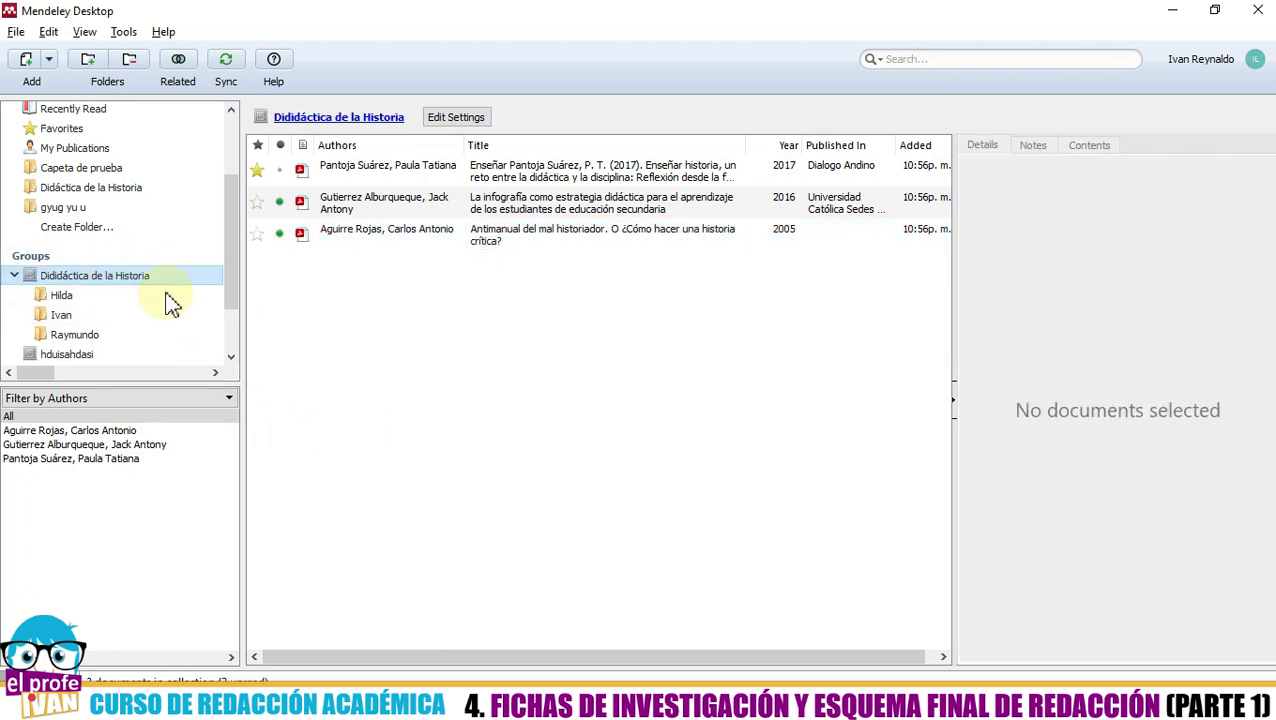
click(141, 281)
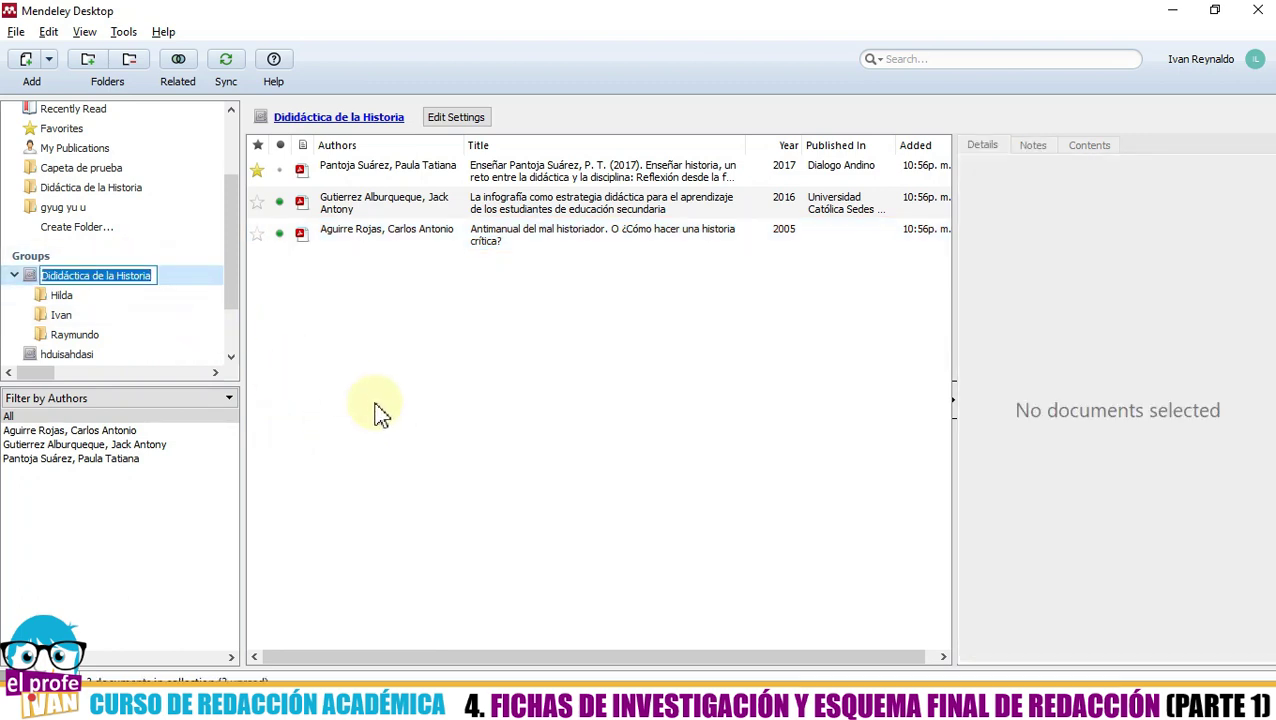
click(83, 302)
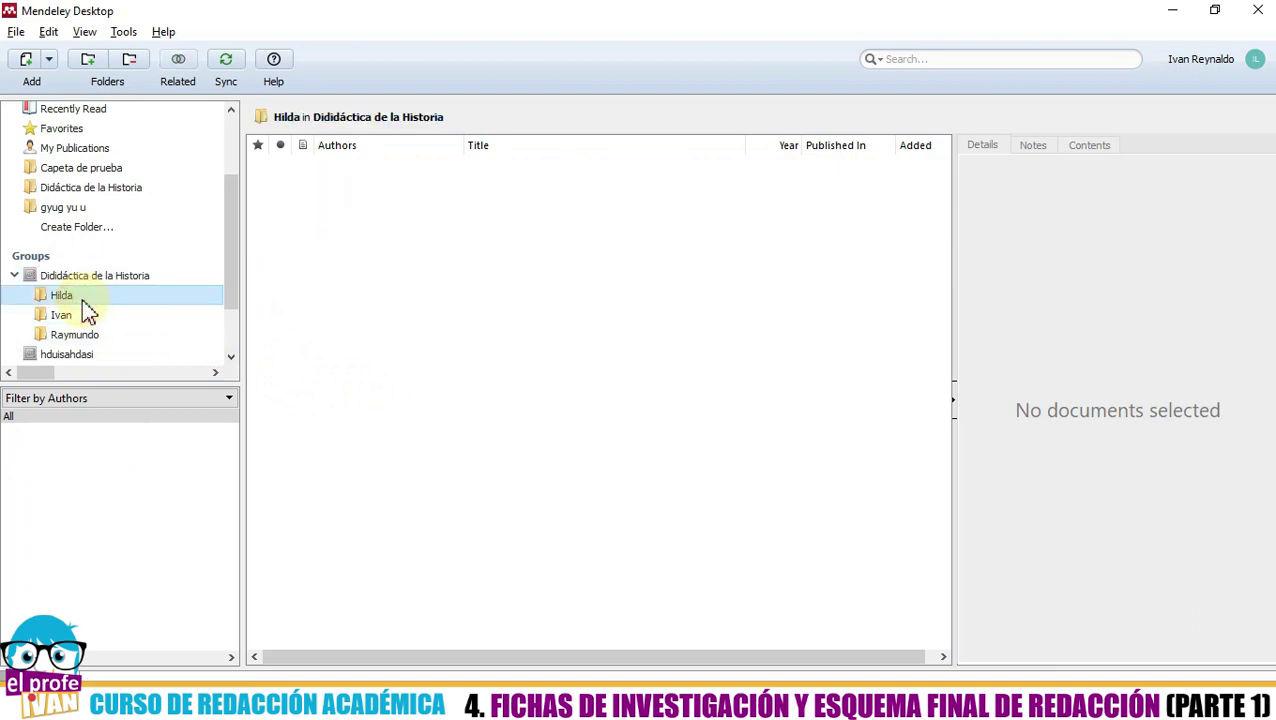
click(86, 336)
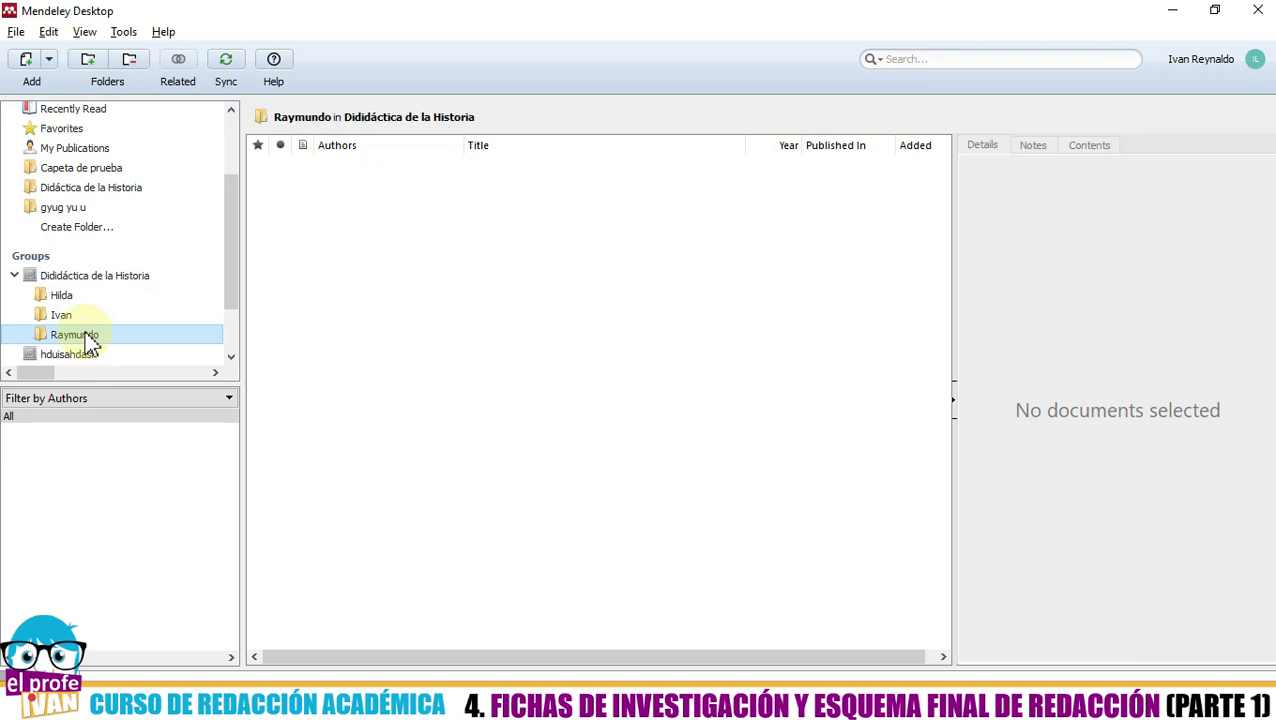
click(93, 318)
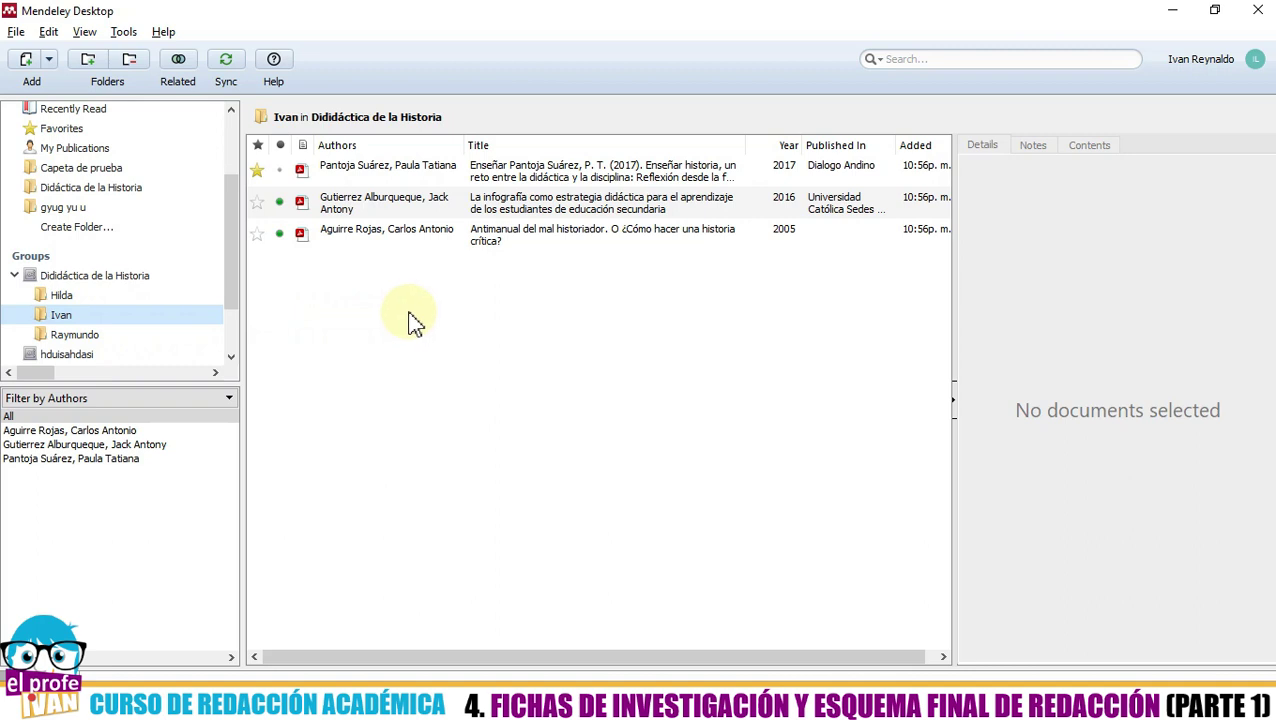
- Switch among the three subfolders and back to the group's full document list
click(120, 296)
click(120, 318)
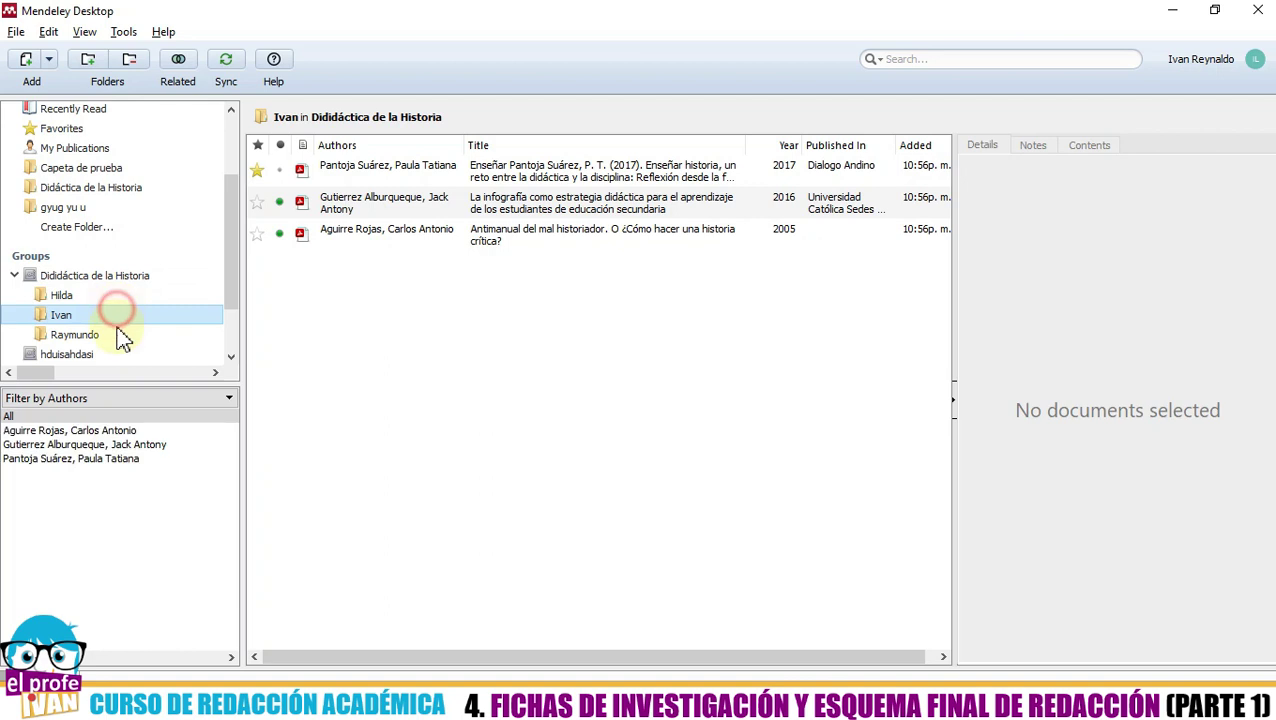
click(118, 333)
click(121, 318)
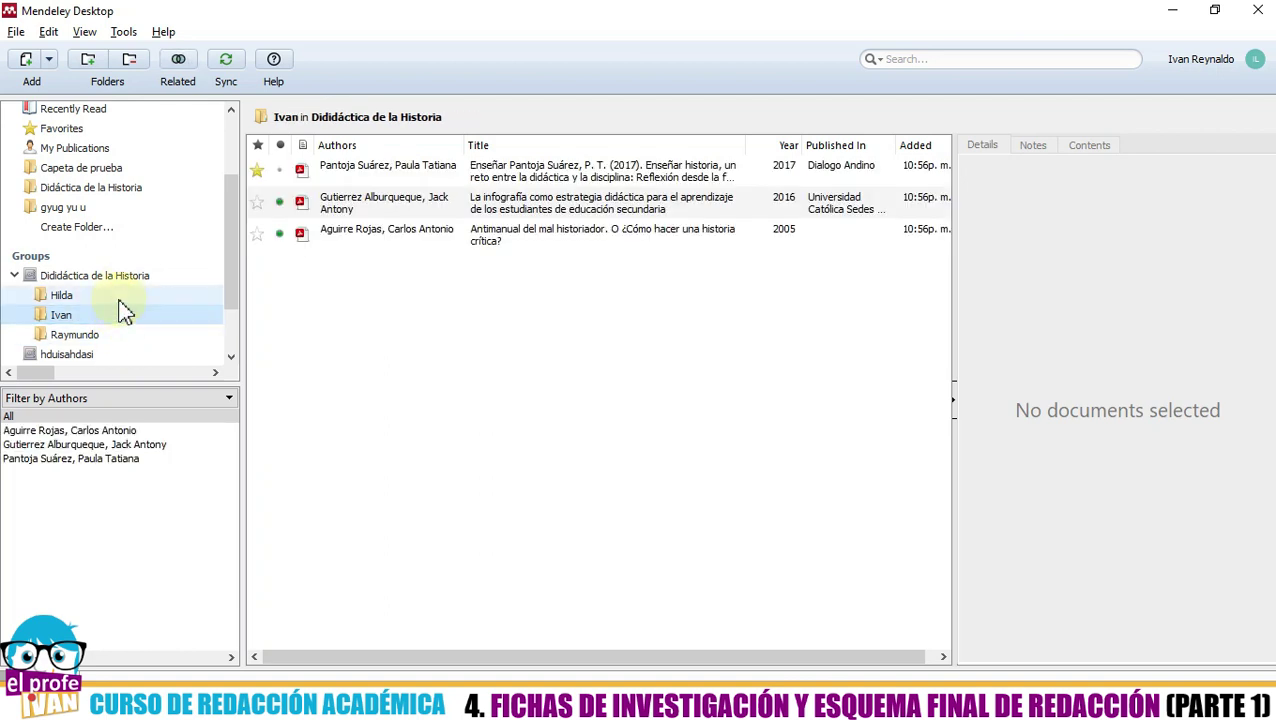
click(116, 296)
click(110, 334)
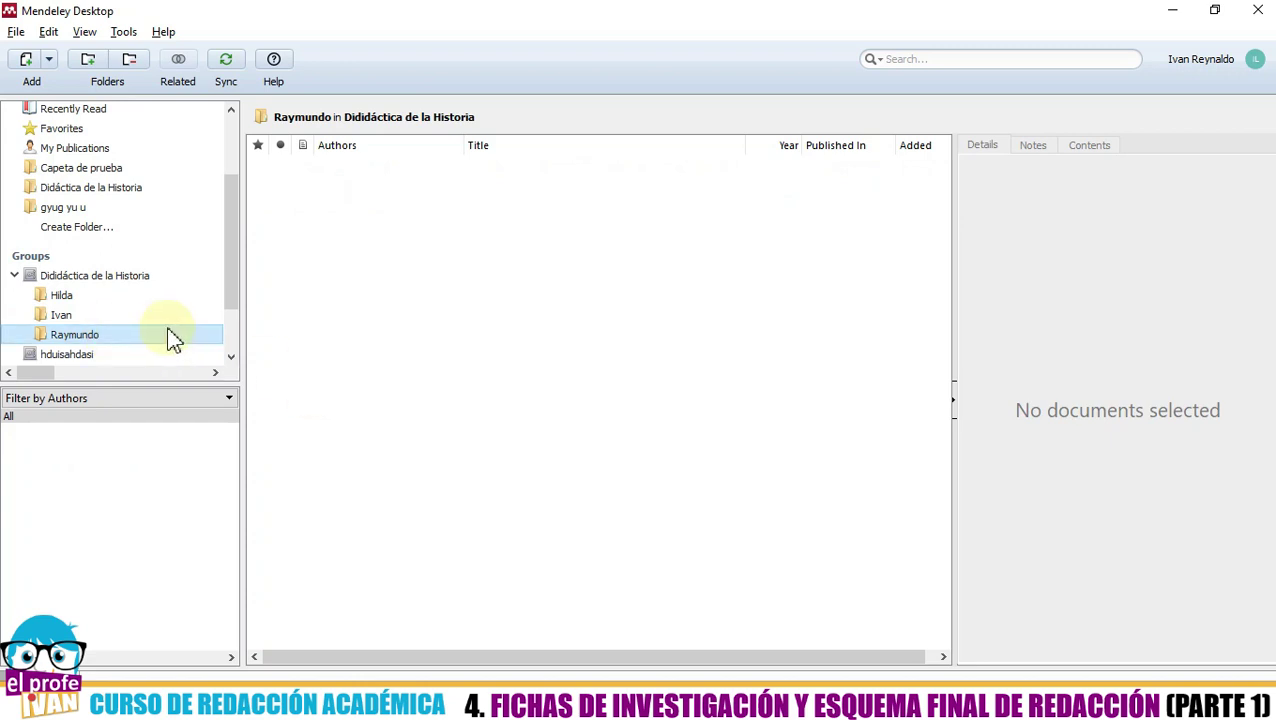
click(152, 312)
click(142, 295)
click(339, 423)
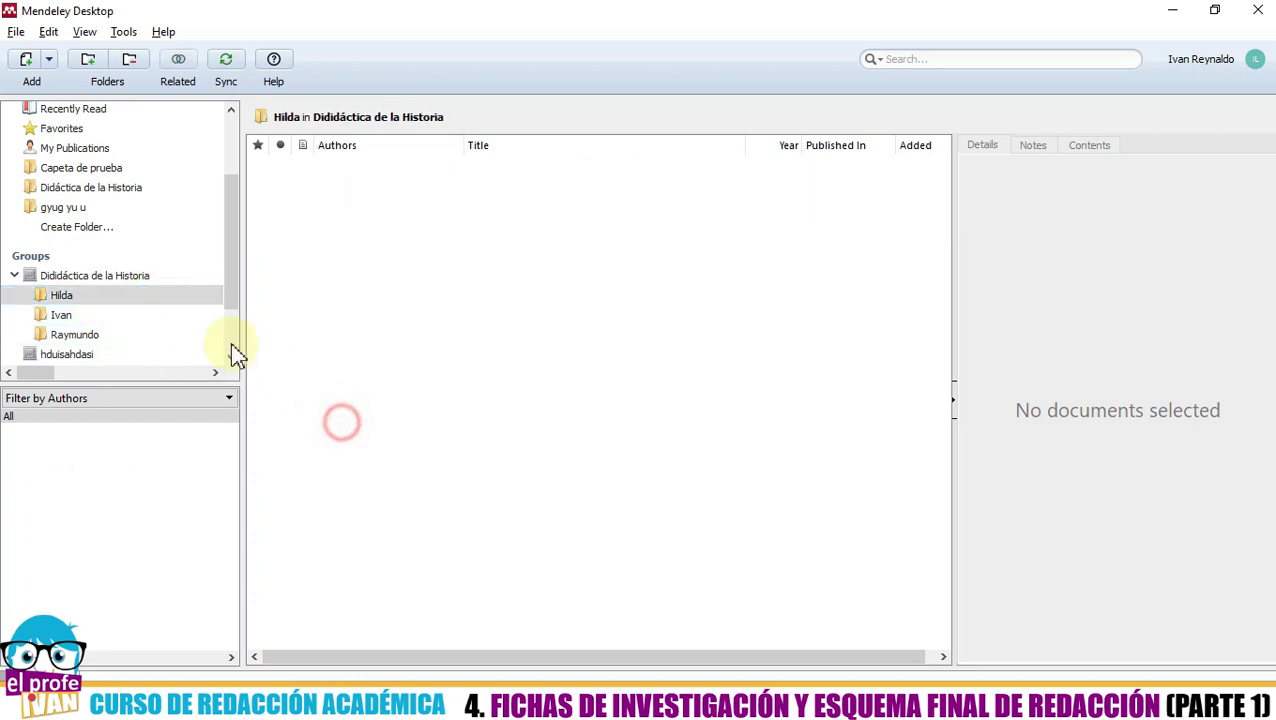
click(136, 279)
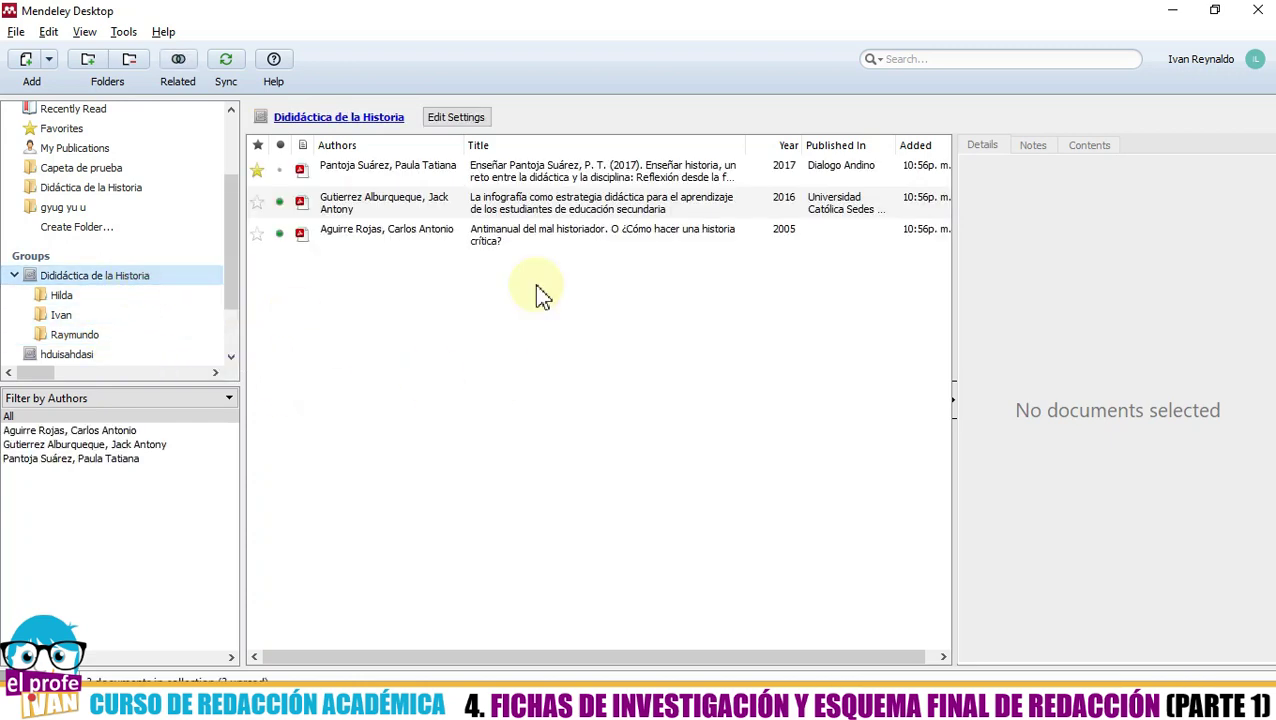
- Cycle through the subfolders again, ending on the still-empty first subfolder
click(138, 298)
click(136, 317)
click(138, 335)
click(137, 316)
click(145, 296)
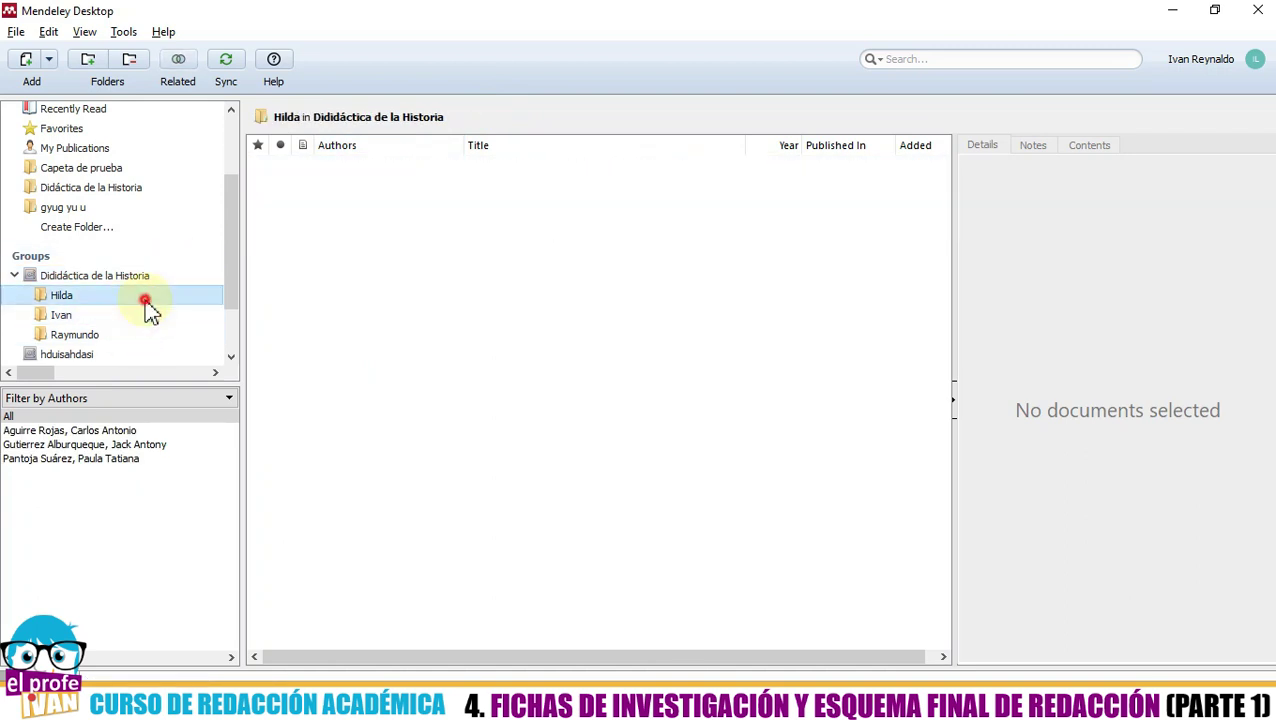
click(147, 315)
click(142, 335)
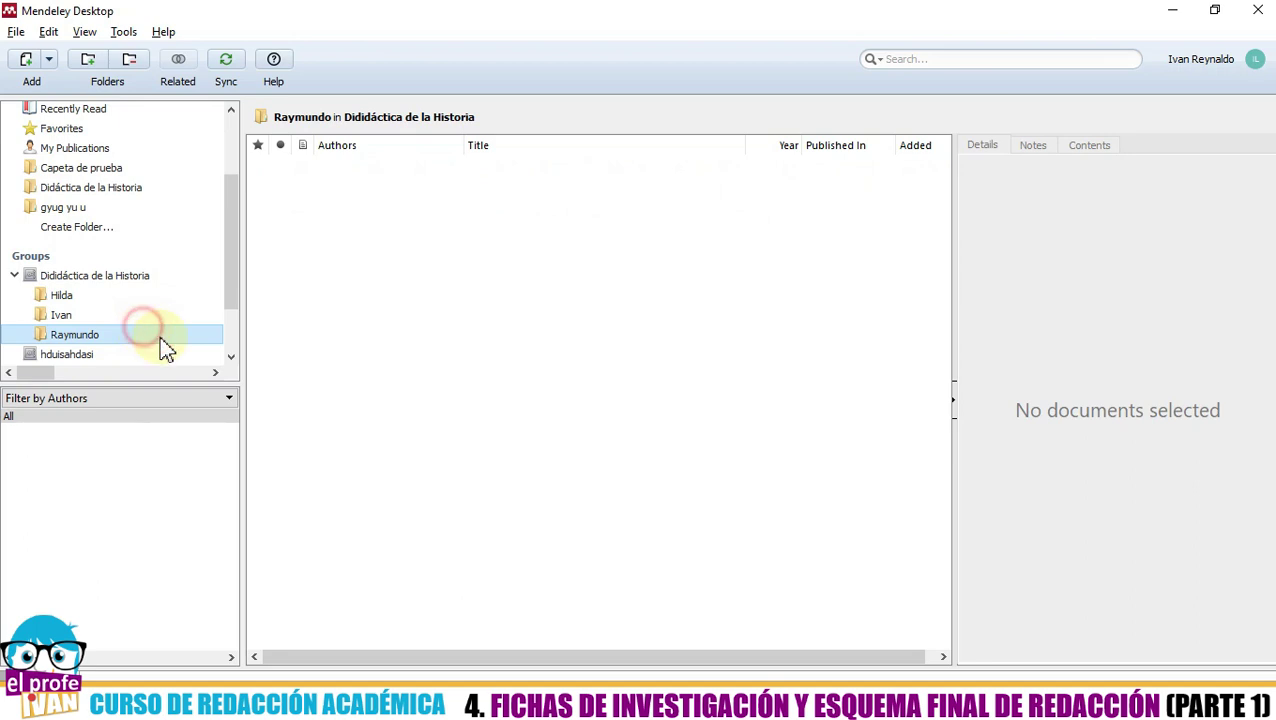
click(307, 420)
click(181, 301)
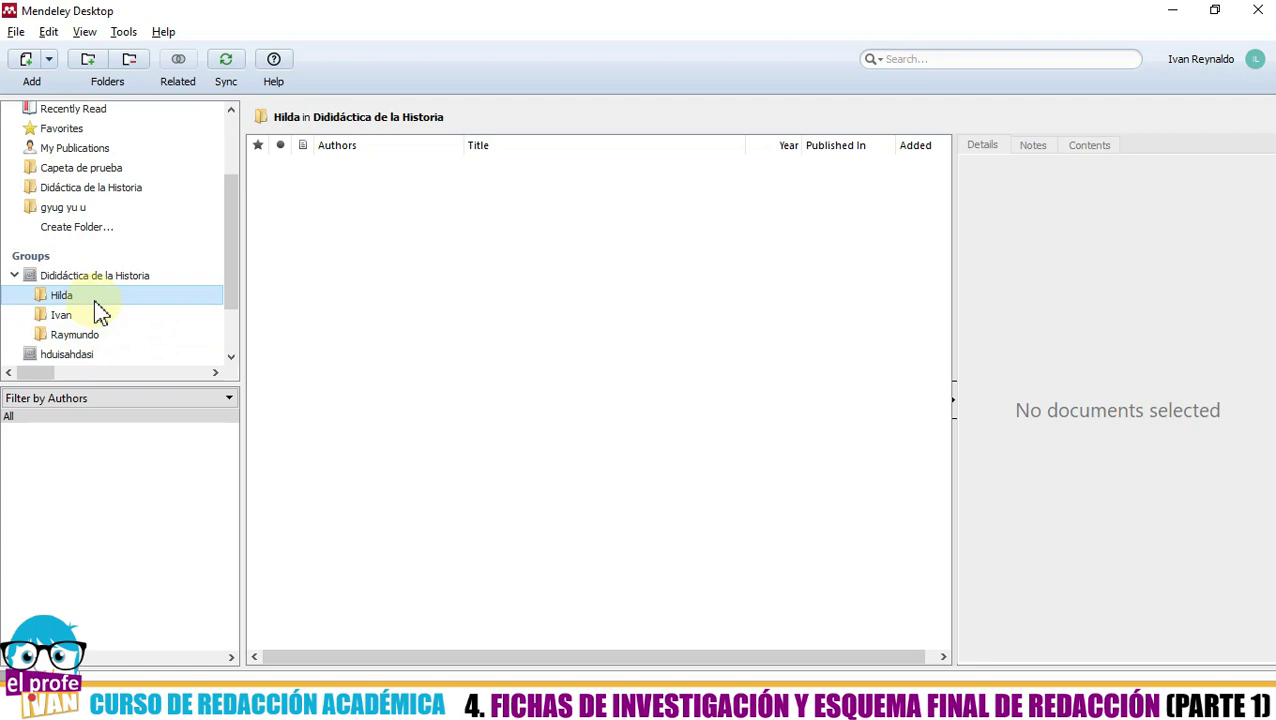
click(368, 324)
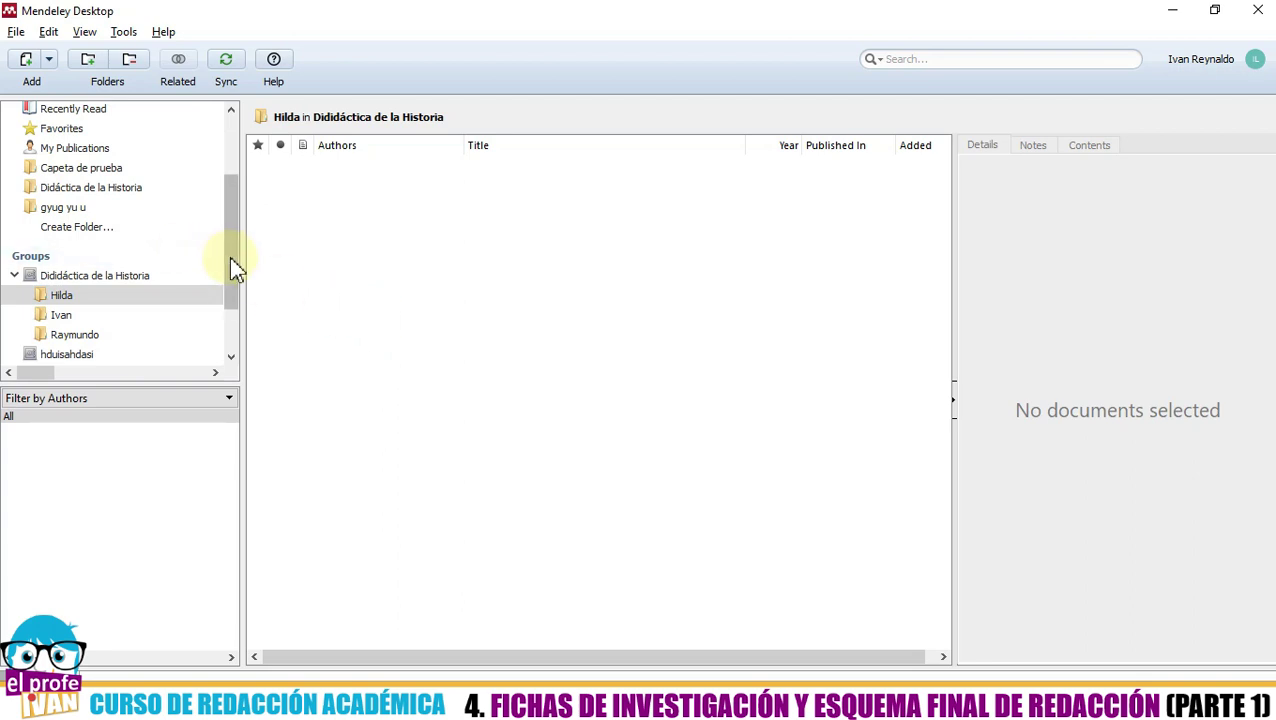
- Scroll the sidebar up and show All Documents in My Library
drag(229, 256, 265, 125)
click(130, 181)
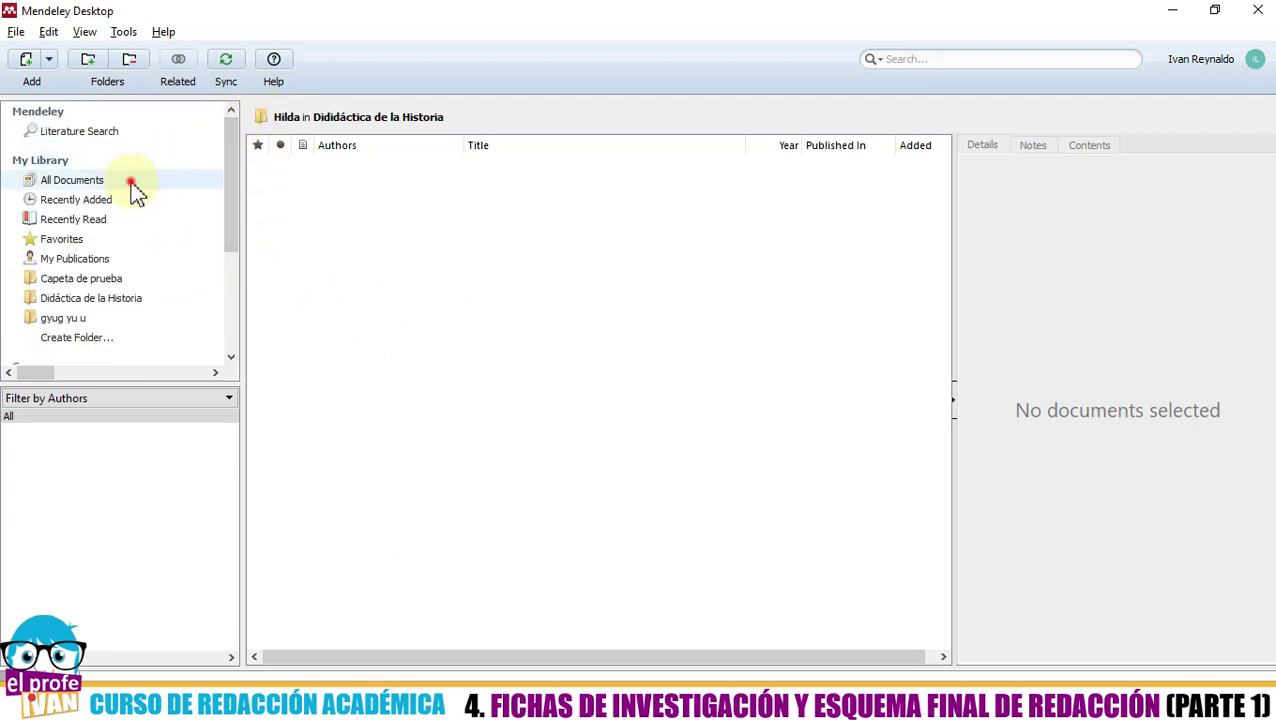
click(505, 420)
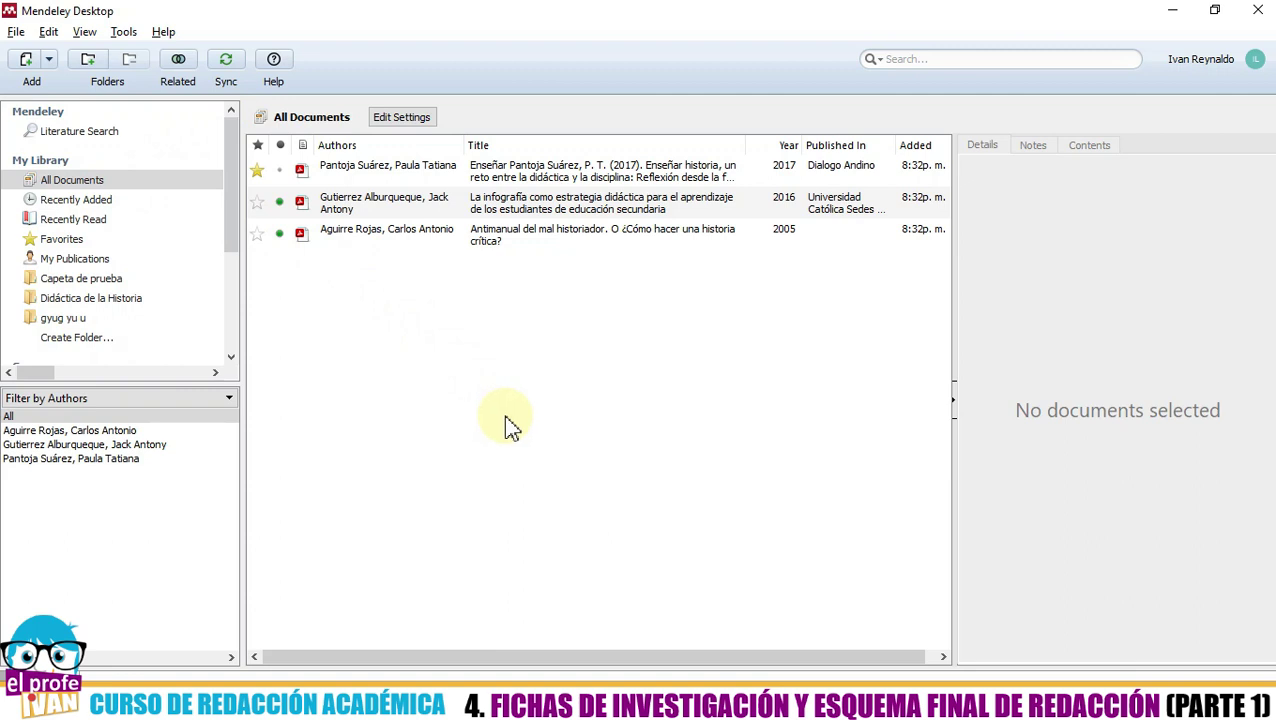
drag(655, 16, 640, 1)
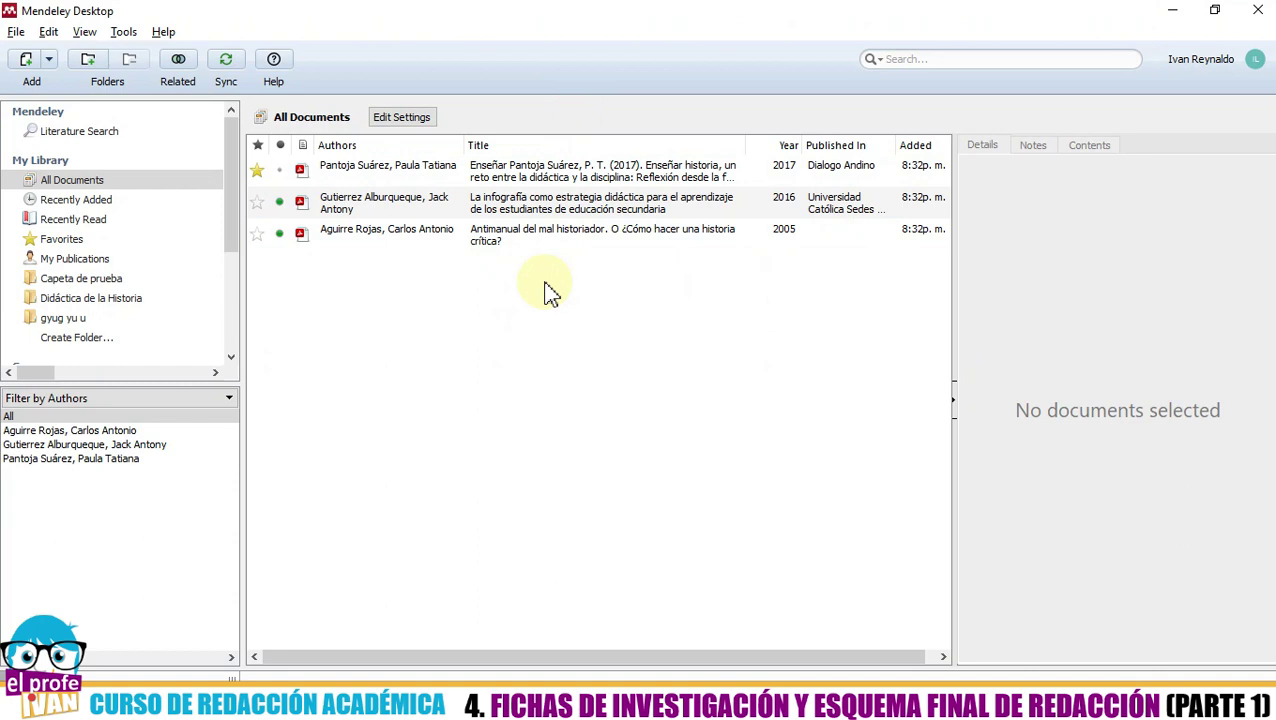
- Preview the details of each of the three references in turn, then deselect
click(513, 328)
click(399, 168)
click(401, 201)
click(399, 234)
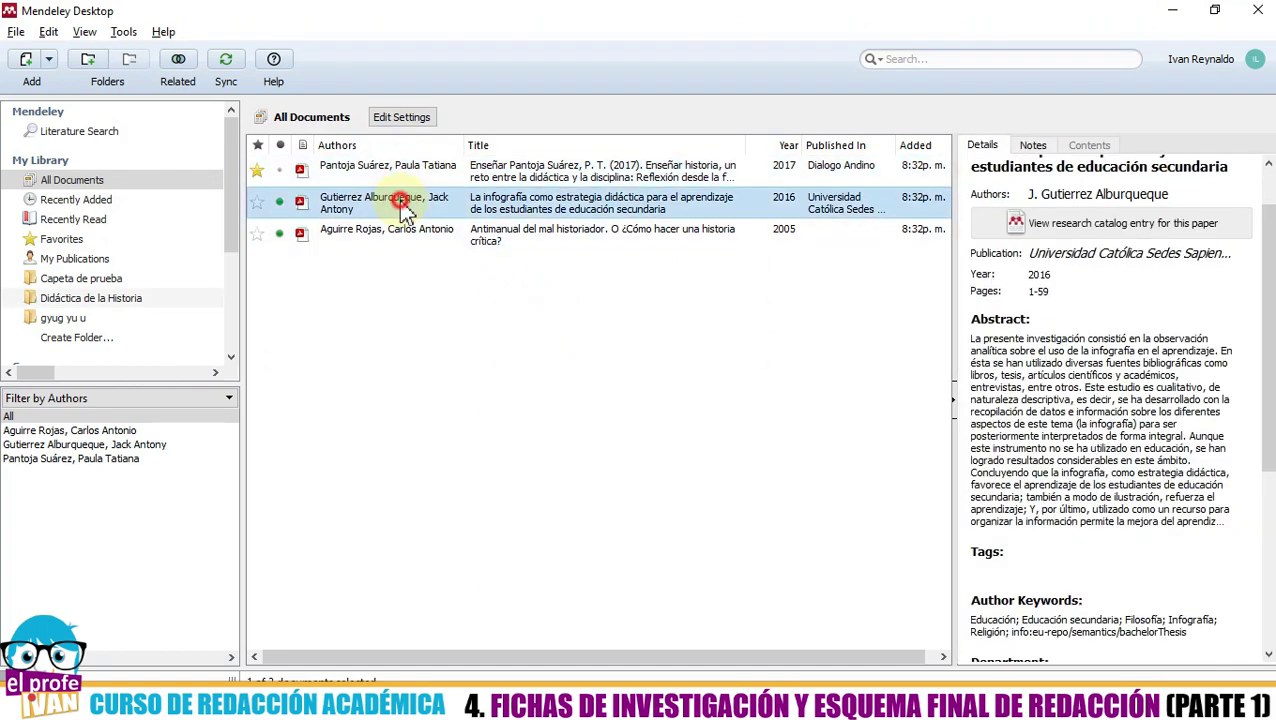
click(384, 200)
click(384, 168)
click(378, 196)
click(368, 230)
click(378, 357)
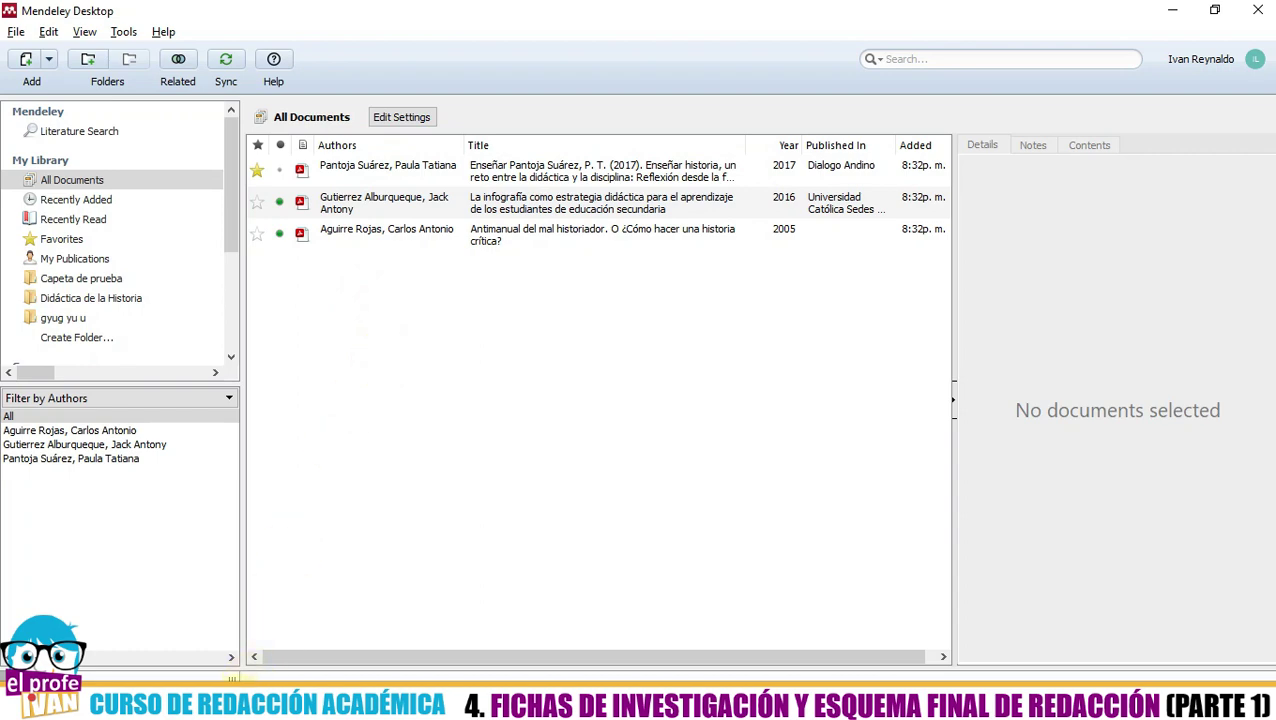
- Switch to the desktop folder in File Explorer and back to the Mendeley library
click(425, 710)
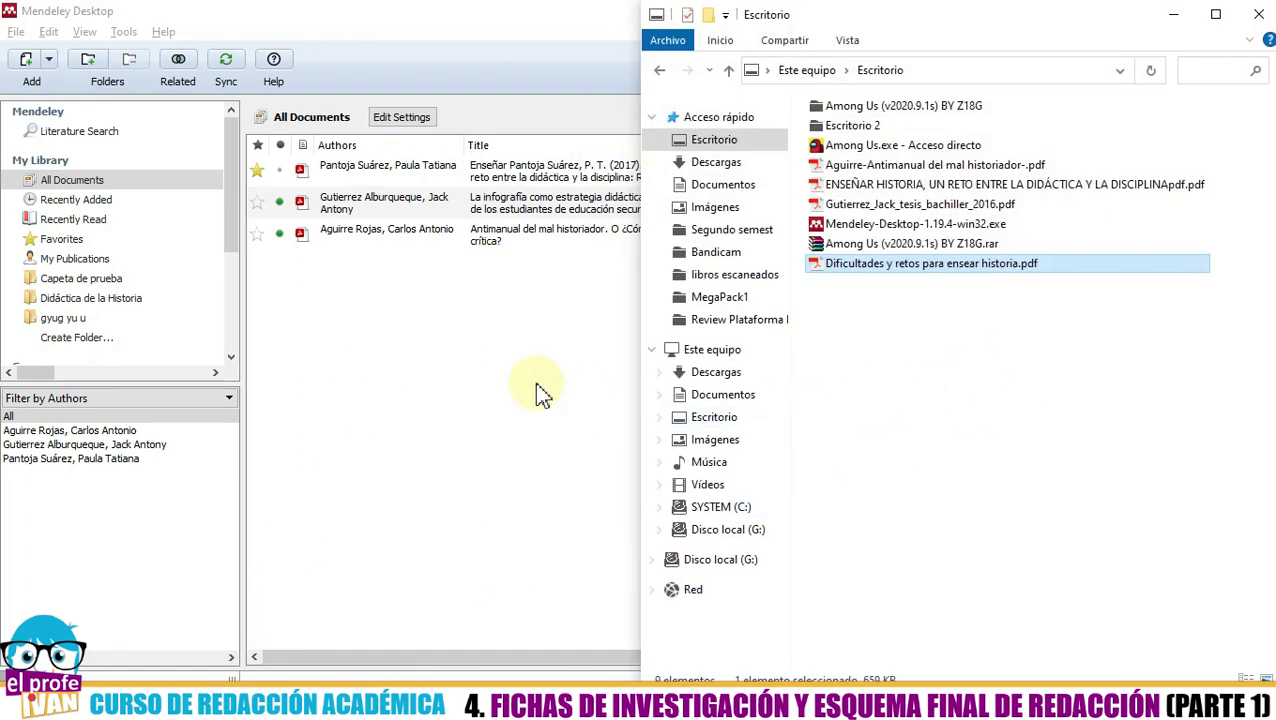
click(489, 362)
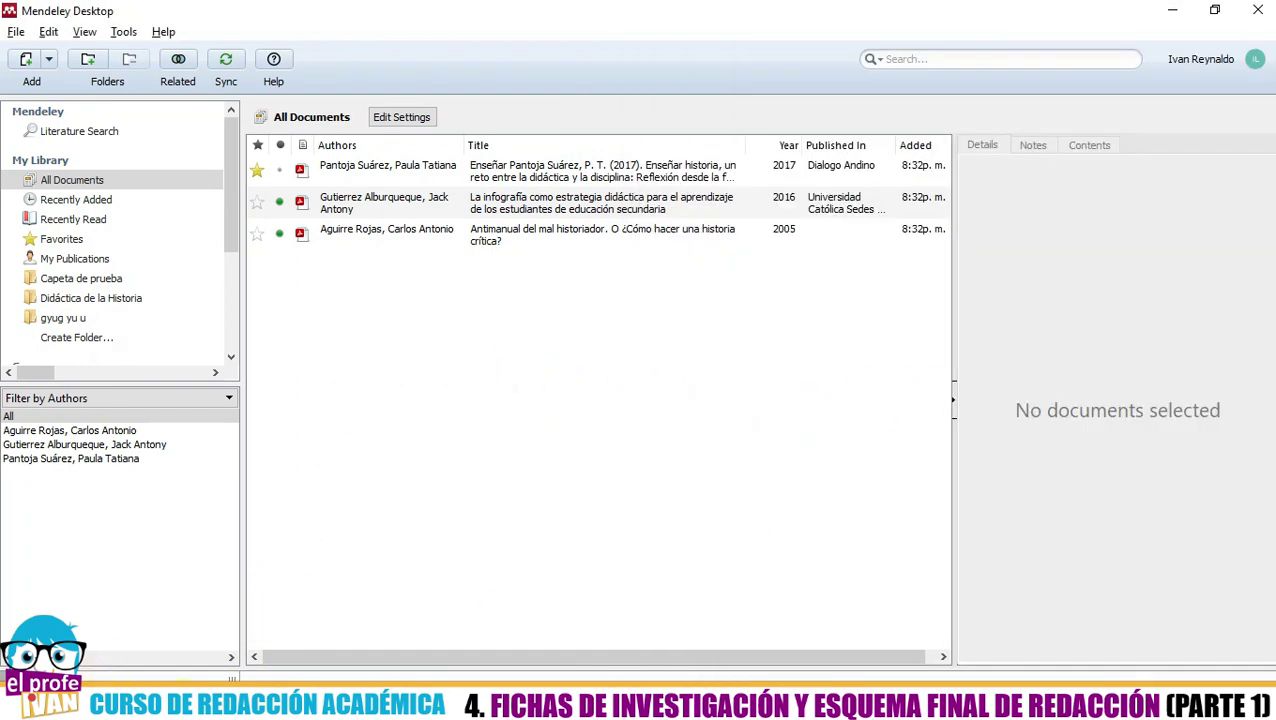
click(606, 433)
click(330, 710)
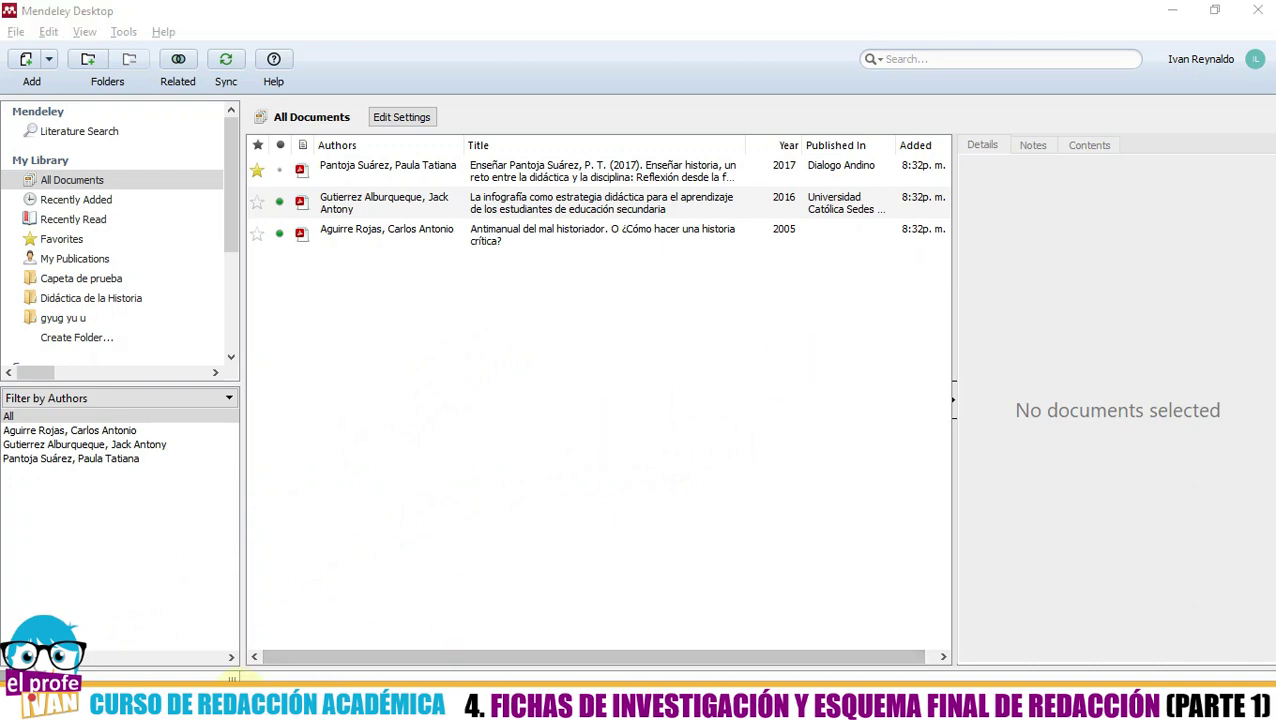
- Read the 2005 'Antimanual del mal historiador' details: 141-page Book, seventh edition, Contrahistorias, México
click(484, 364)
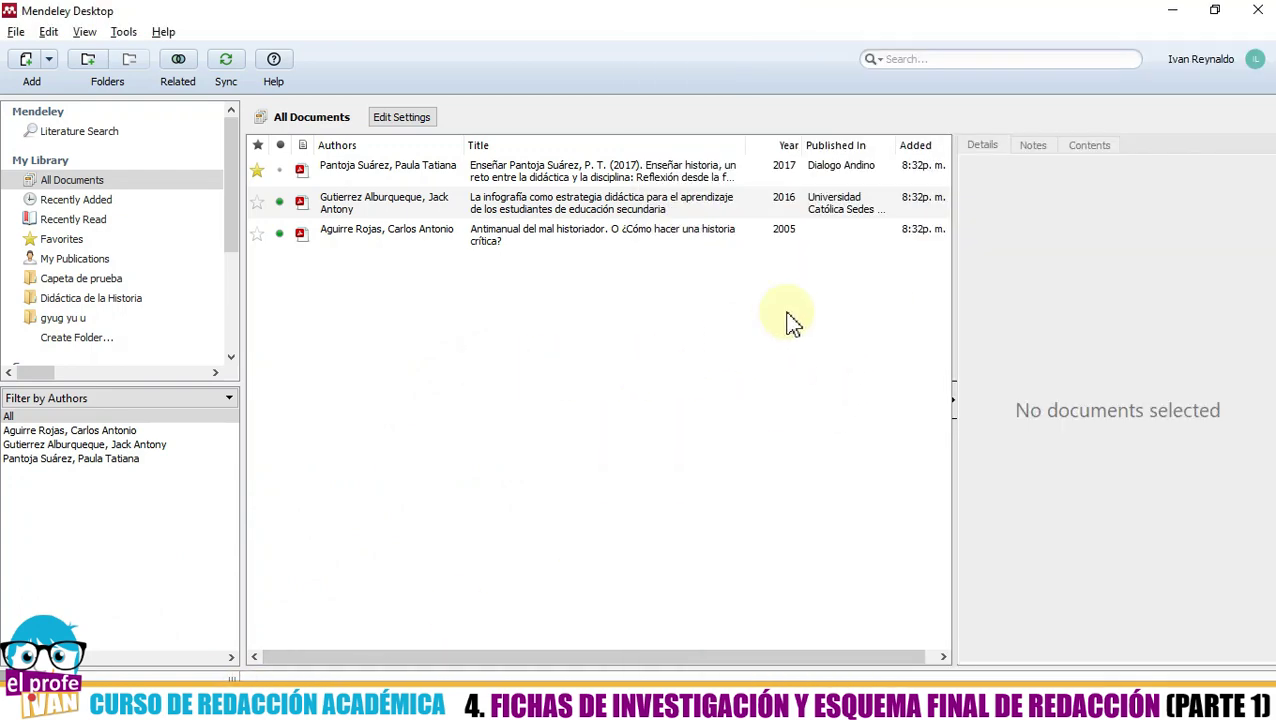
click(521, 238)
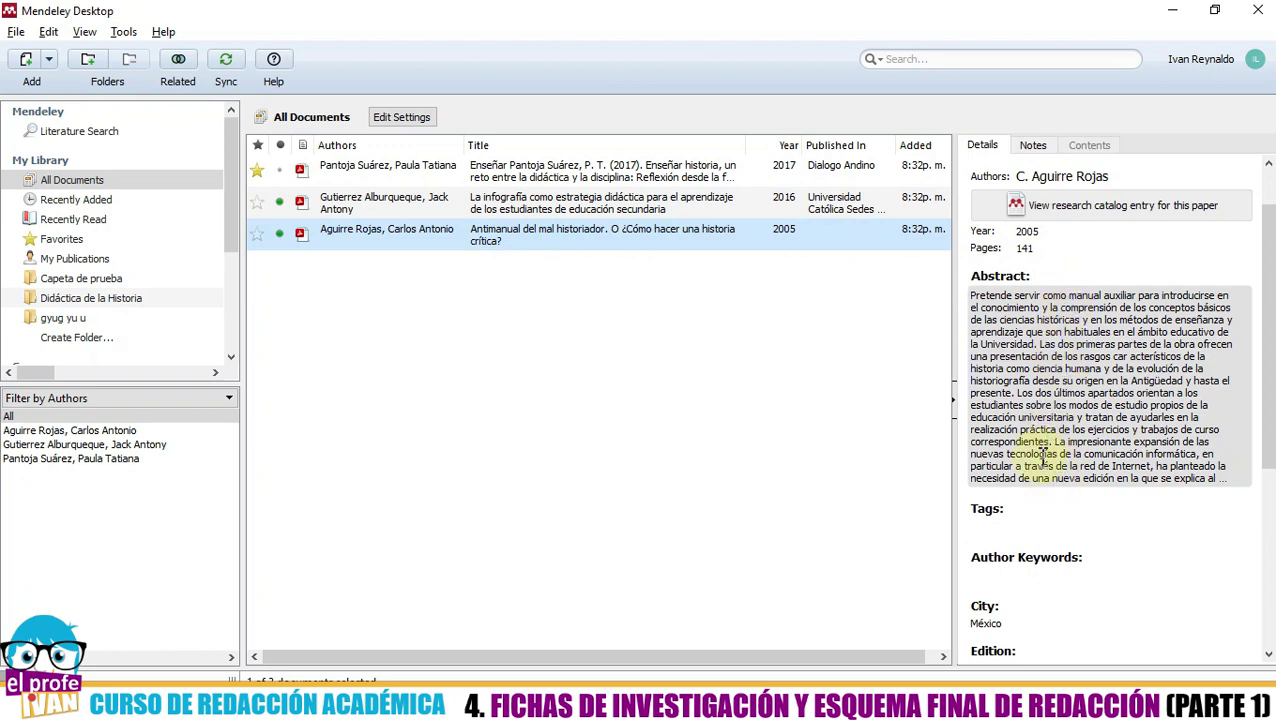
click(612, 370)
click(428, 238)
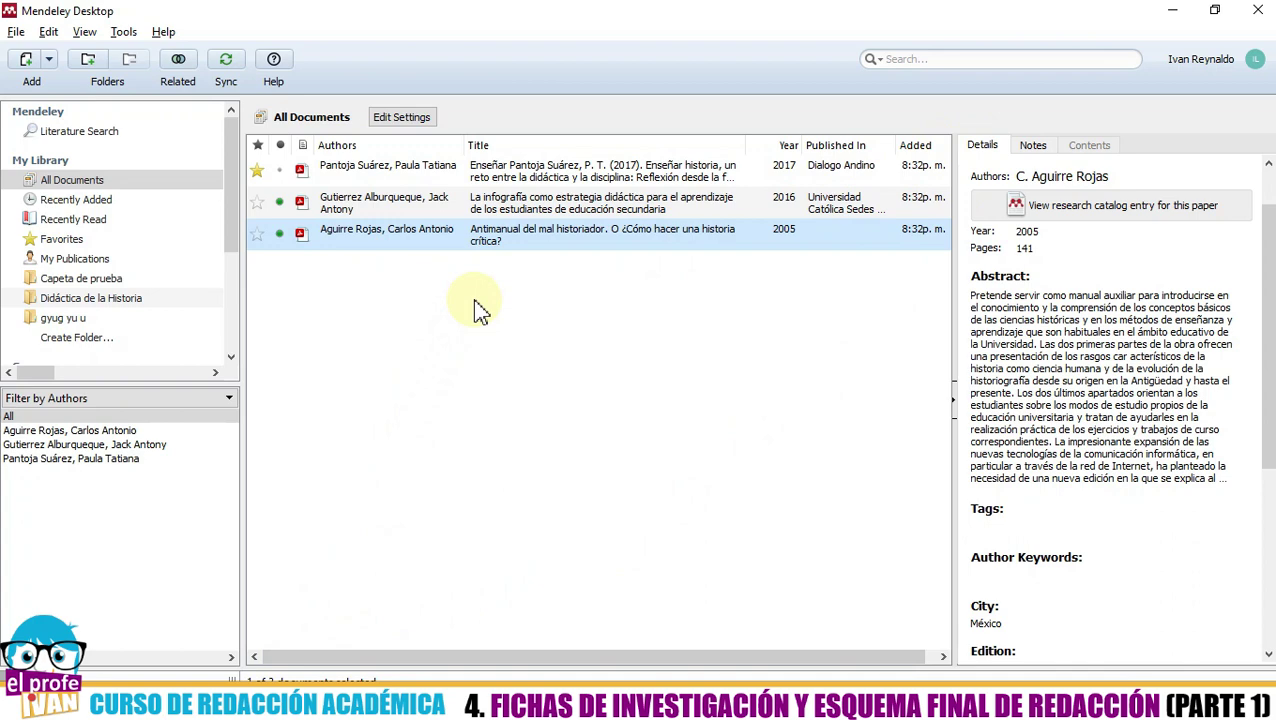
scroll(1035, 262, up, 1)
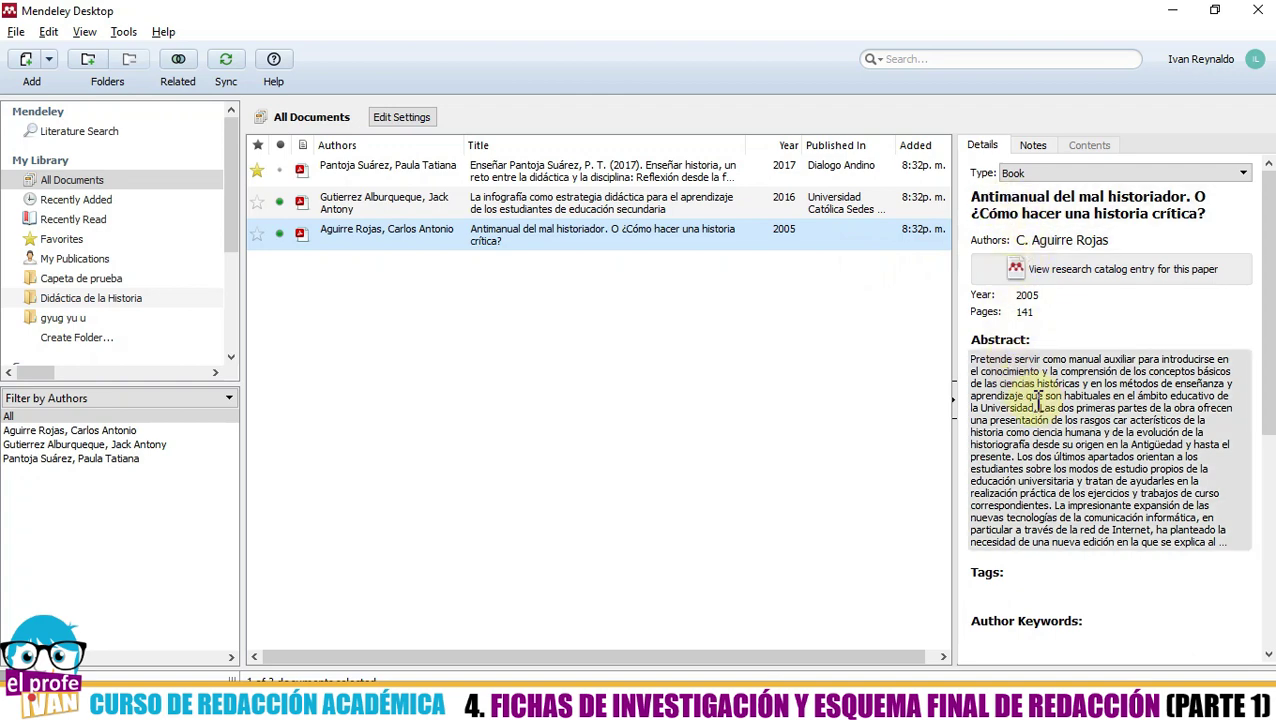
scroll(1035, 400, down, 3)
scroll(1024, 315, down, 4)
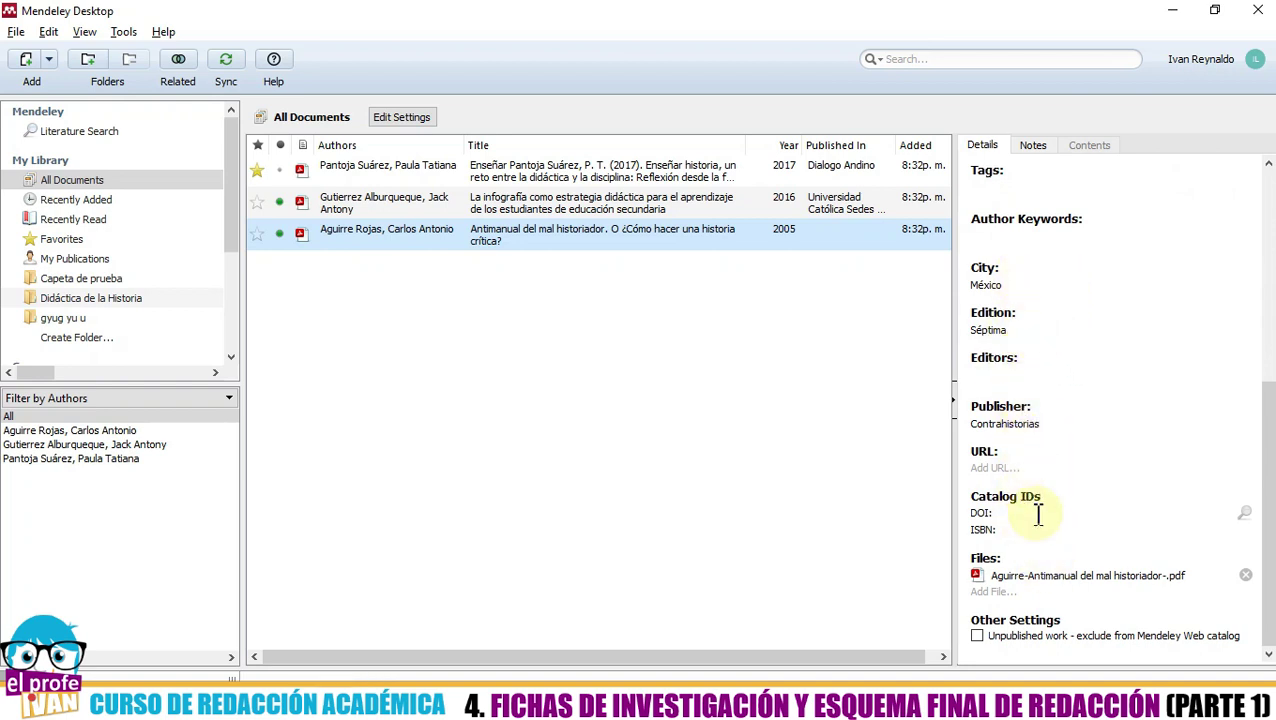
scroll(1088, 422, up, 5)
scroll(1093, 425, up, 2)
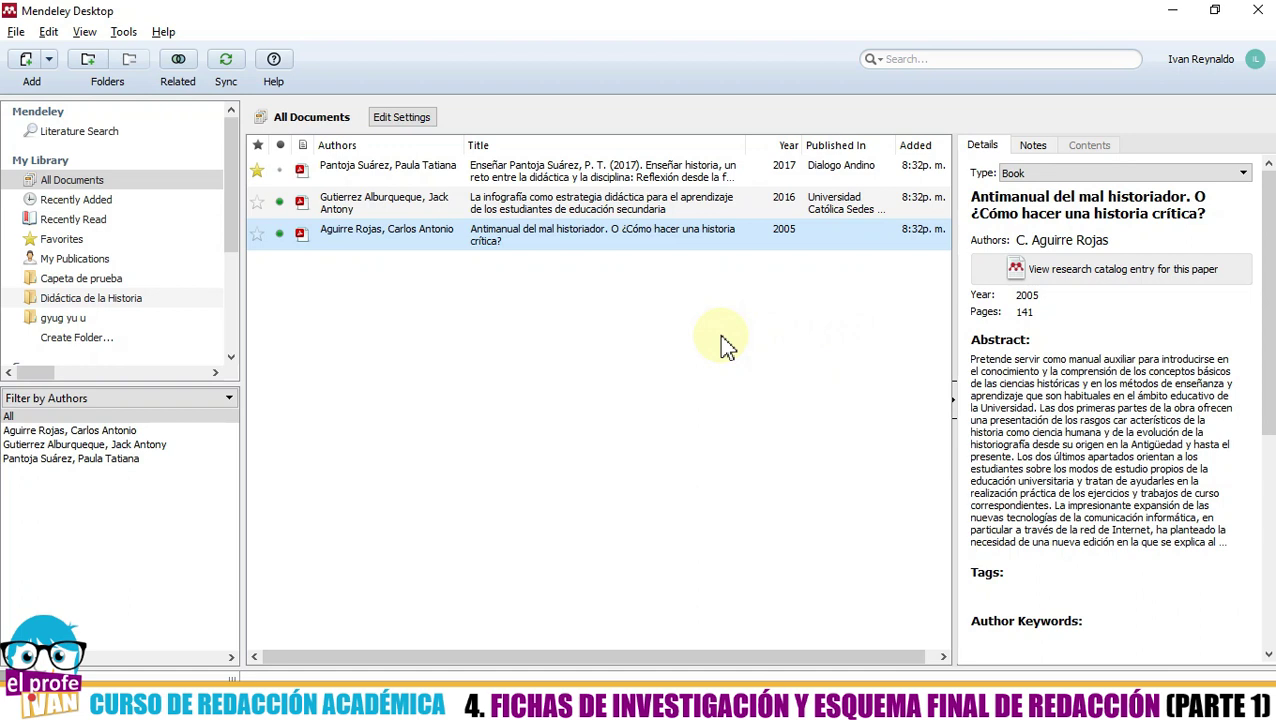
- Open the selected reference's document Type list, then dismiss it
click(1086, 170)
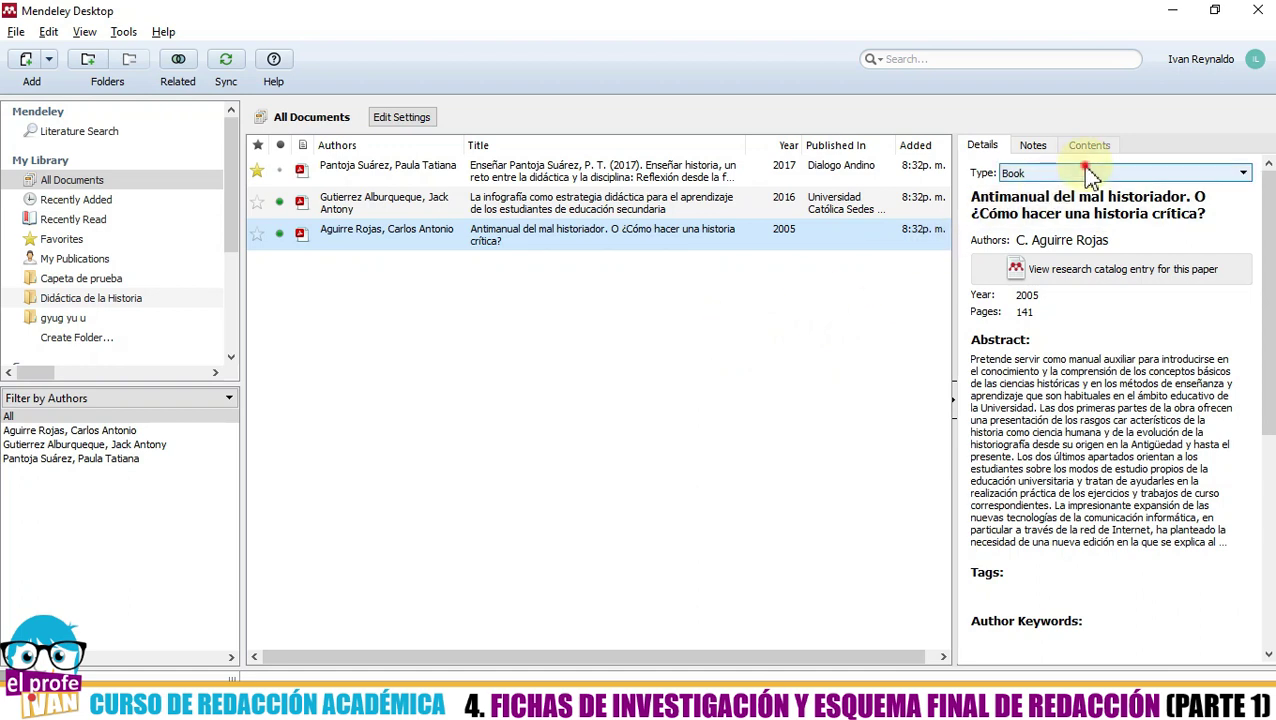
click(1090, 173)
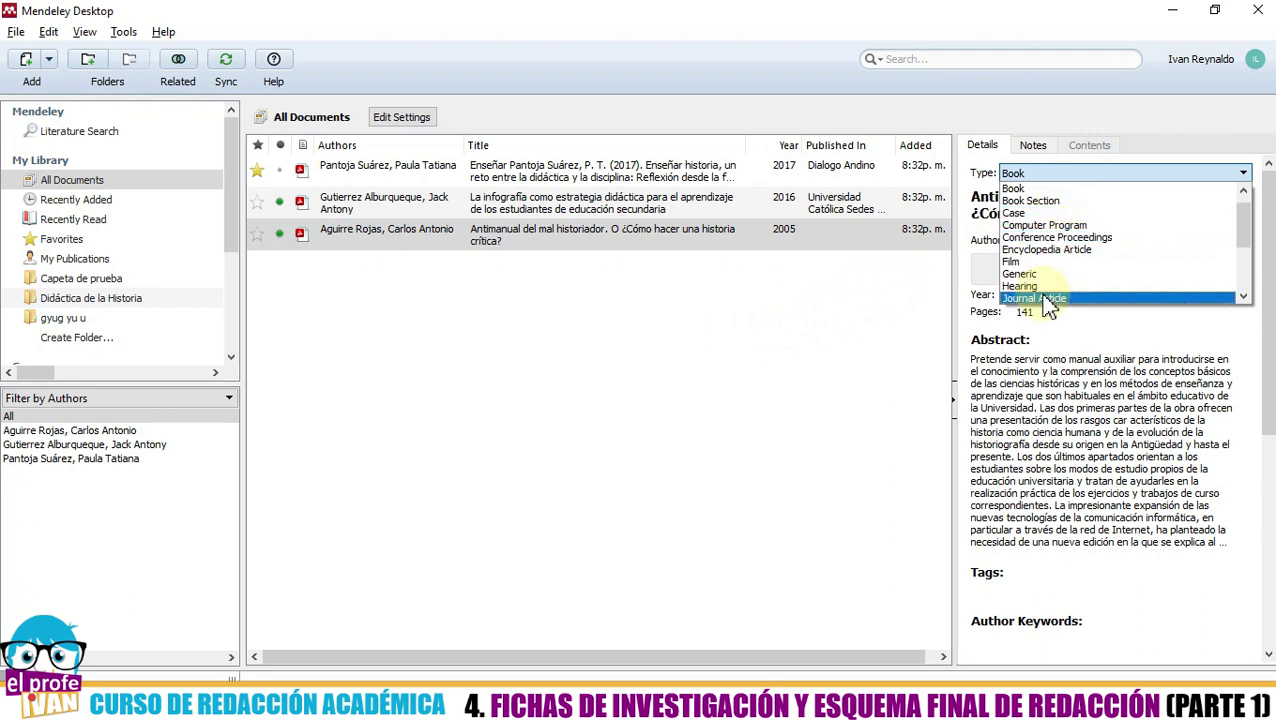
click(860, 342)
- Show the 2016 infographics thesis: pages 1-59, Universidad Católica Sedes Sapientiae
click(548, 346)
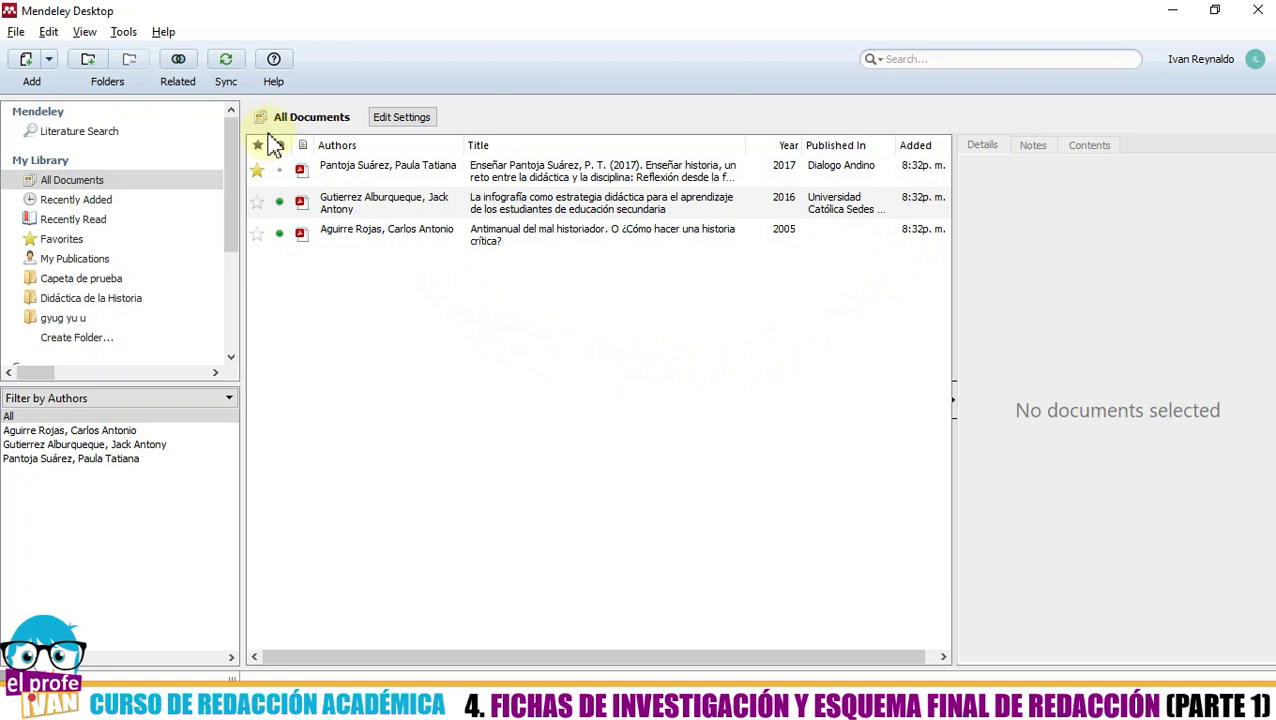
click(606, 441)
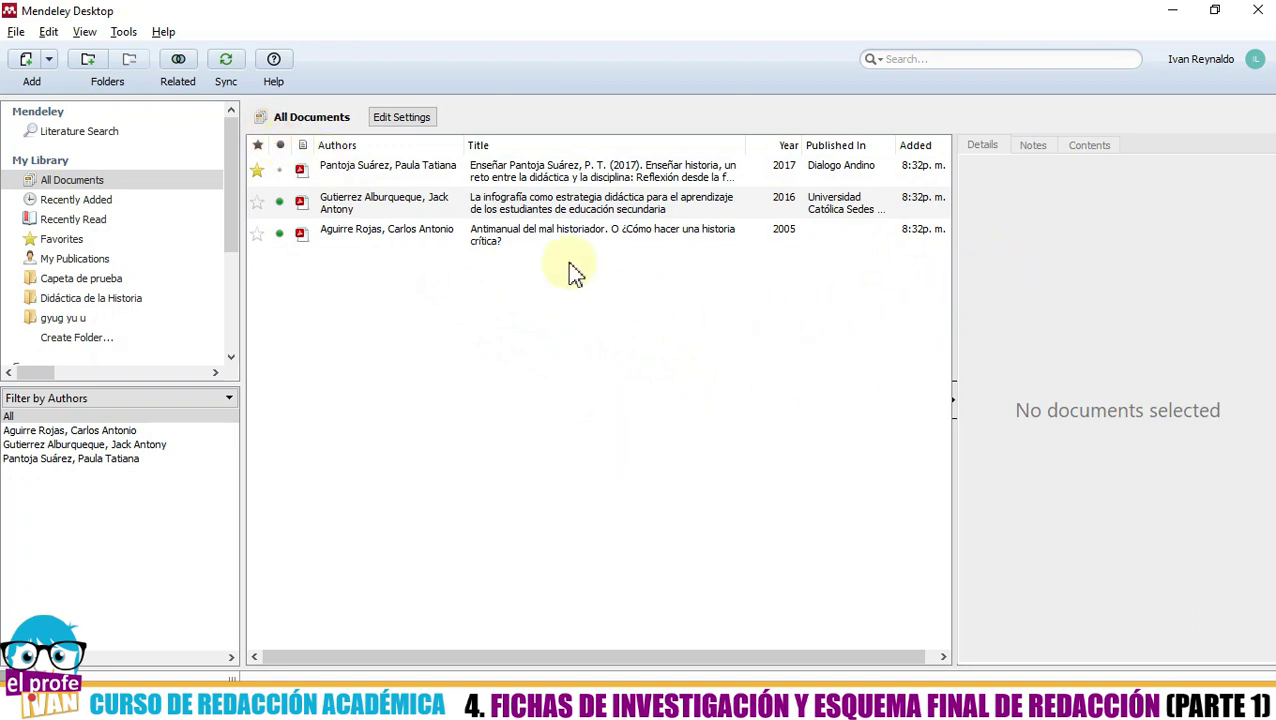
click(472, 203)
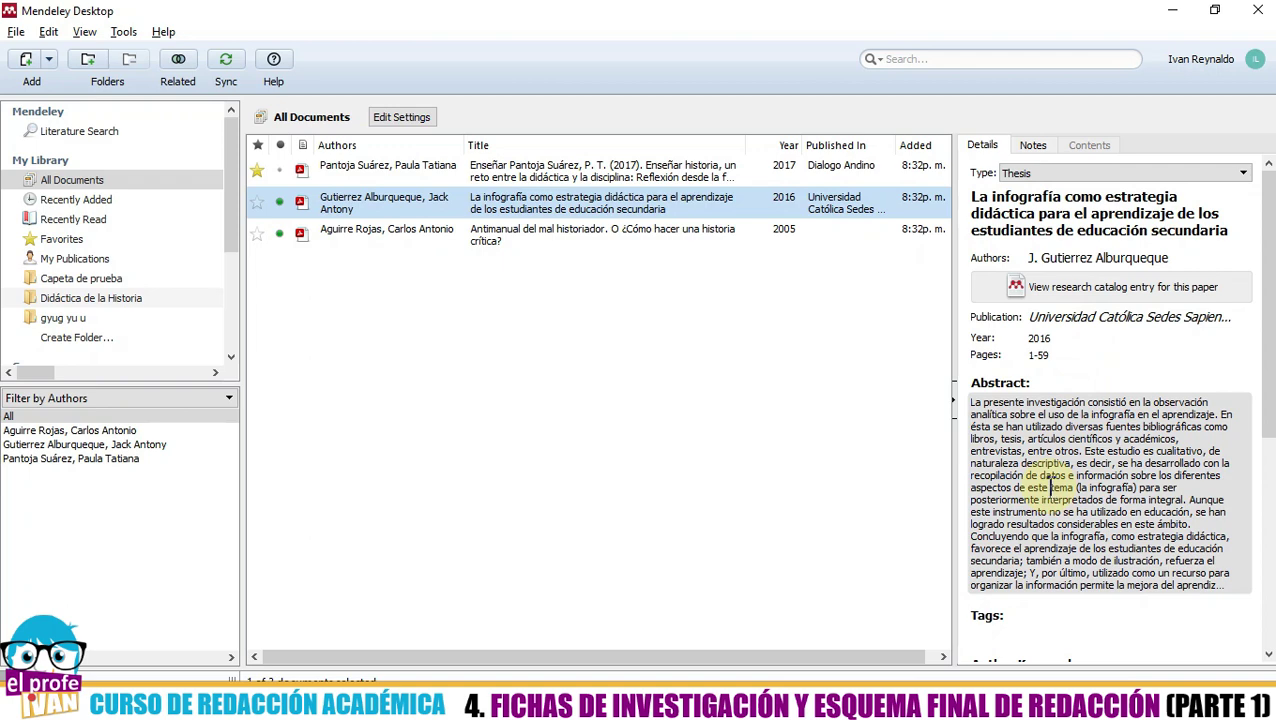
double_click(424, 214)
scroll(425, 225, up, 3)
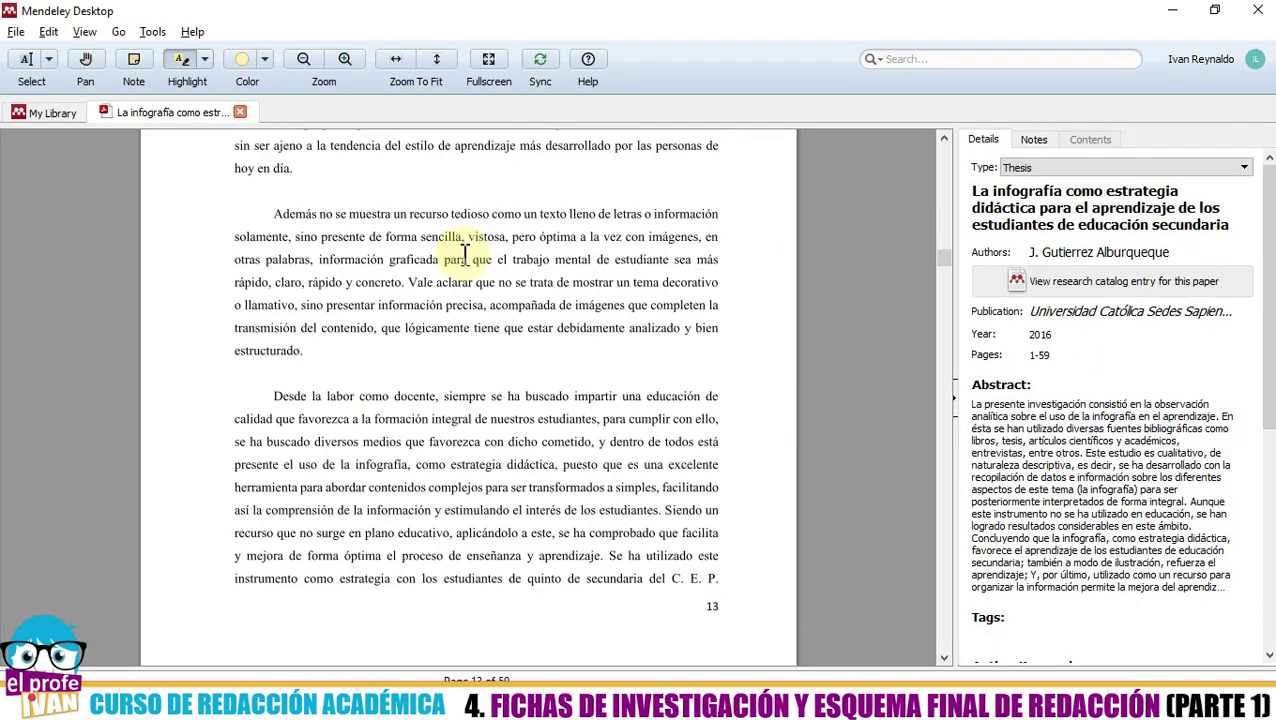
drag(330, 258, 345, 312)
drag(323, 411, 374, 476)
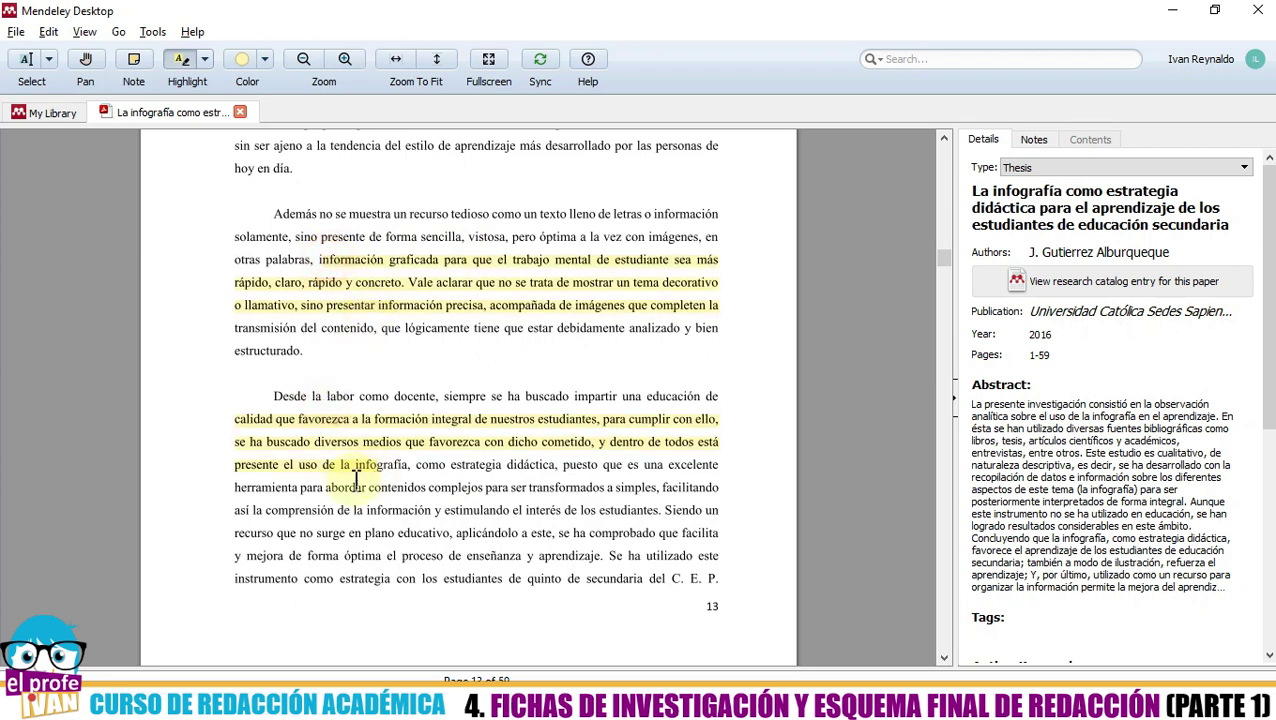
scroll(358, 456, down, 8)
drag(340, 502, 407, 553)
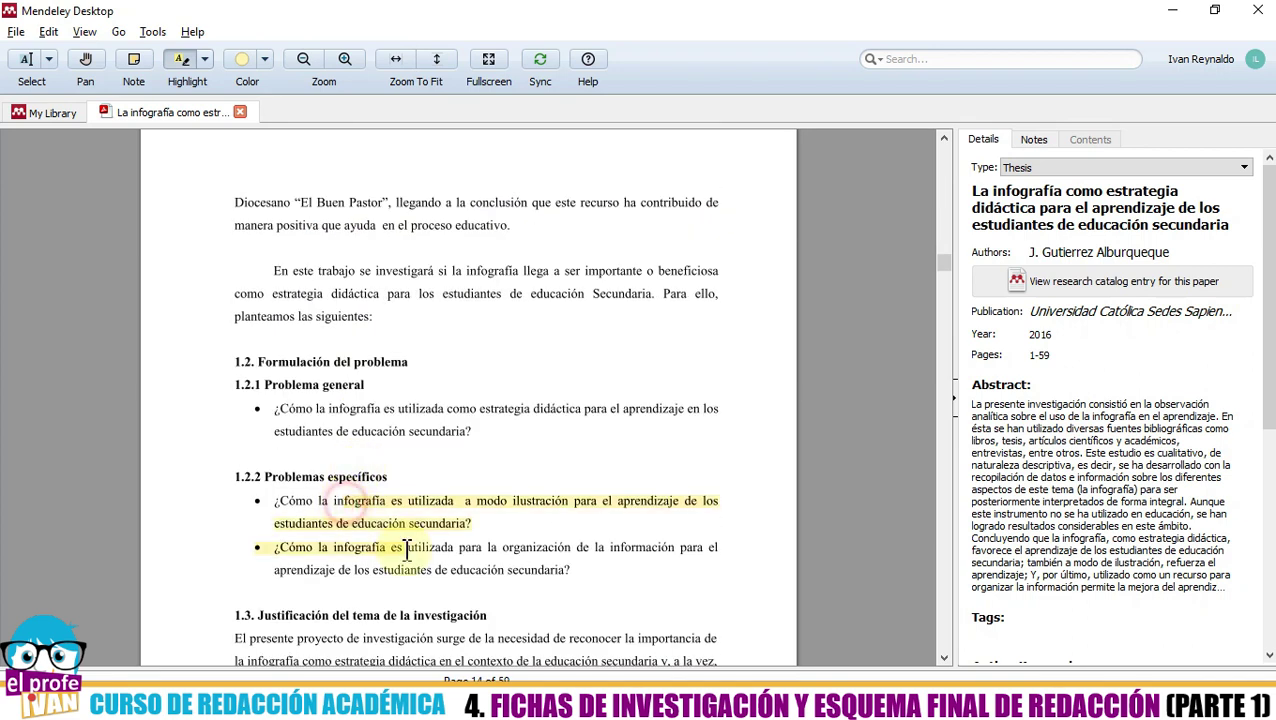
click(263, 60)
click(270, 104)
scroll(384, 293, down, 3)
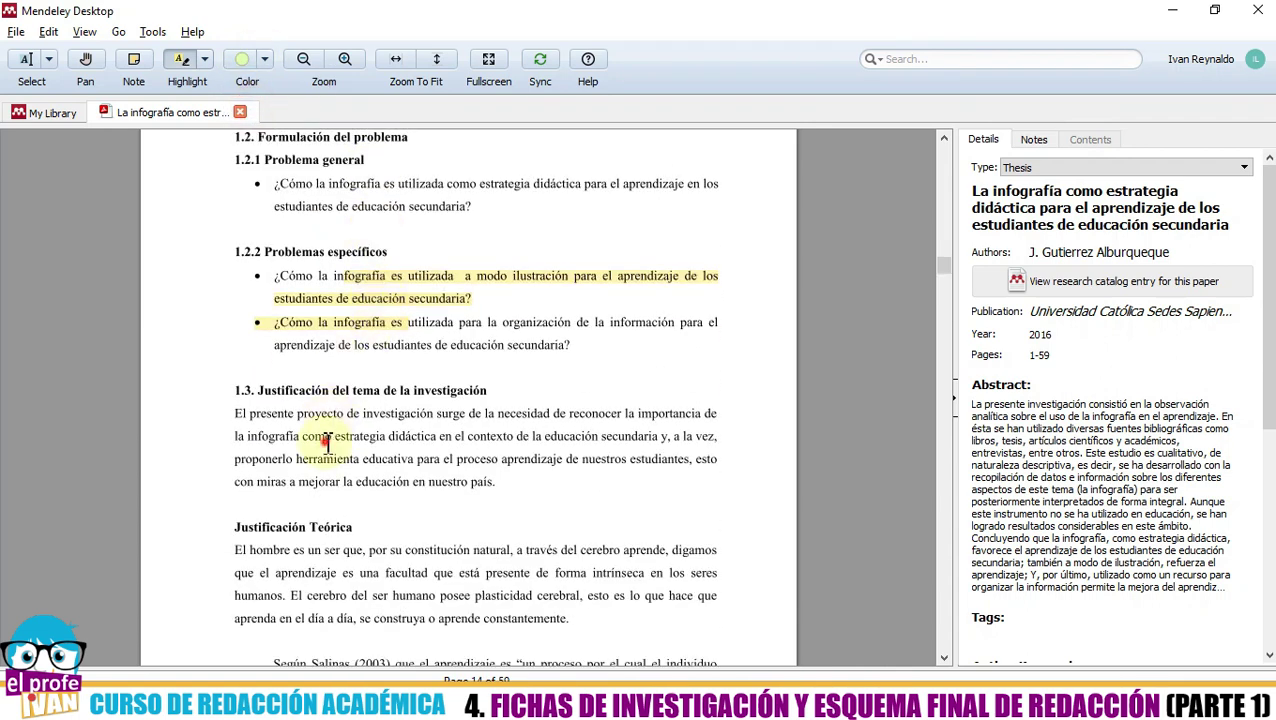
drag(320, 437, 415, 500)
click(184, 59)
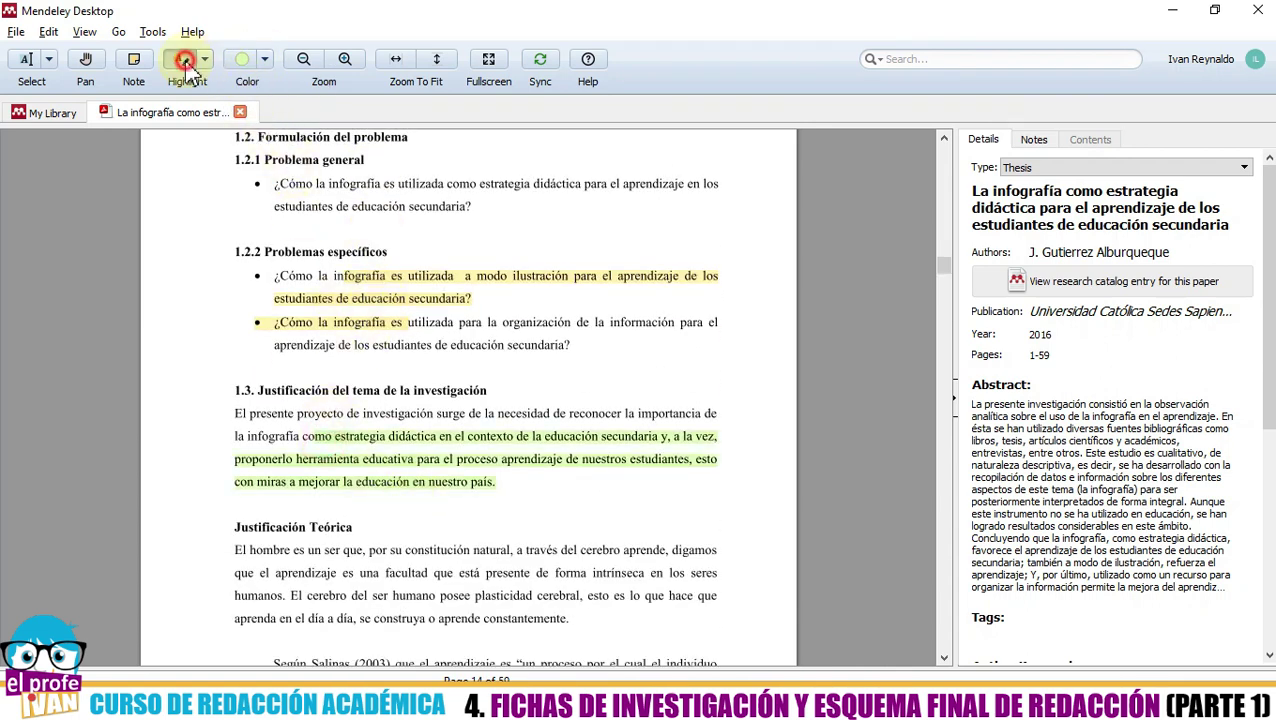
click(205, 60)
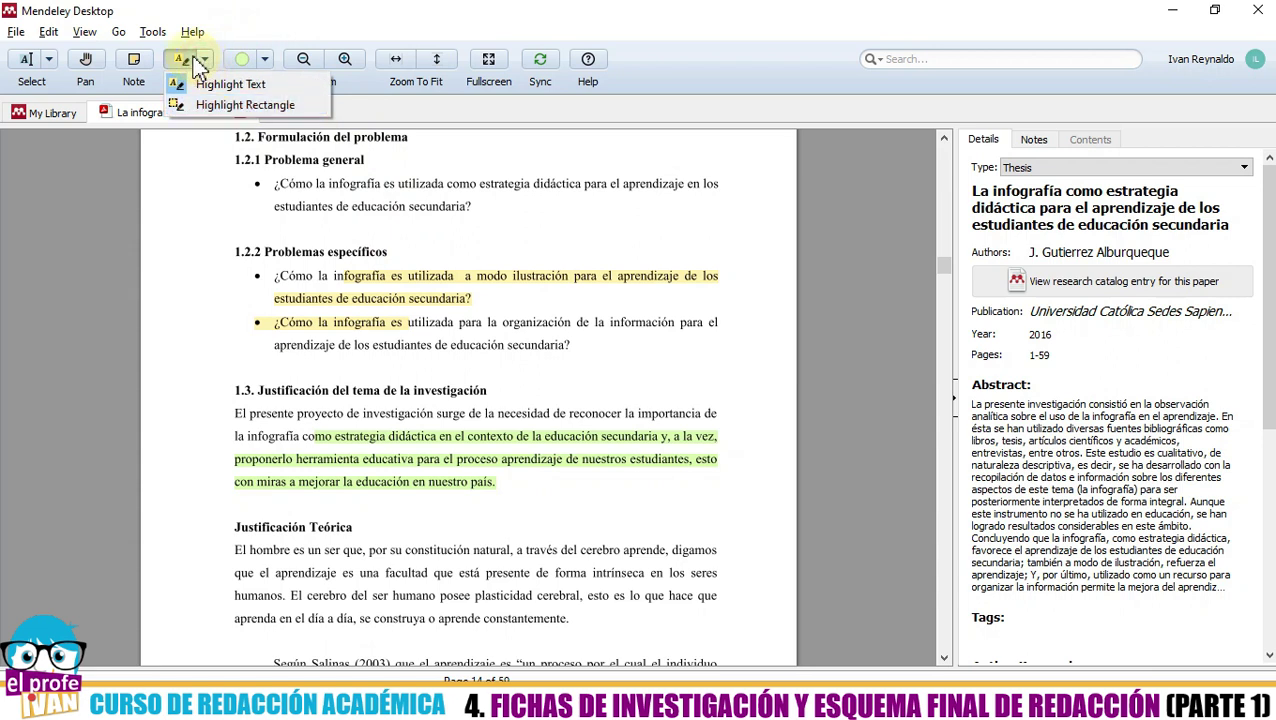
click(180, 59)
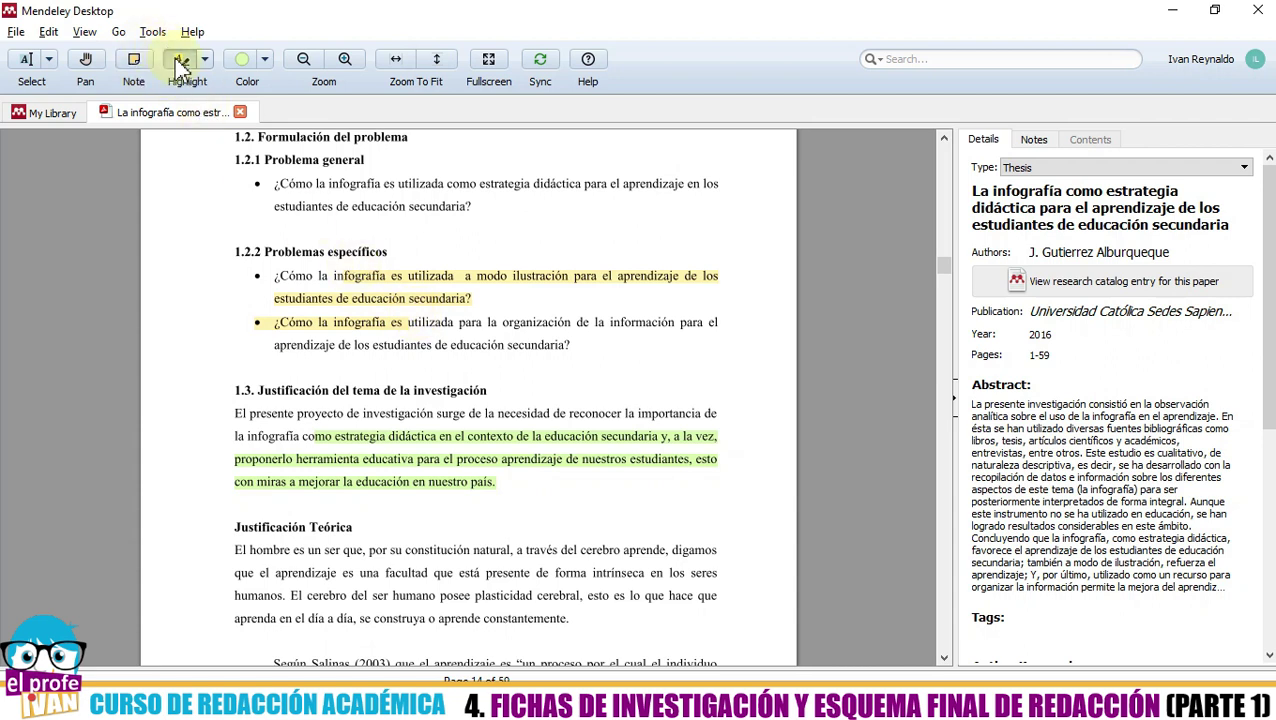
click(24, 62)
scroll(378, 287, down, 3)
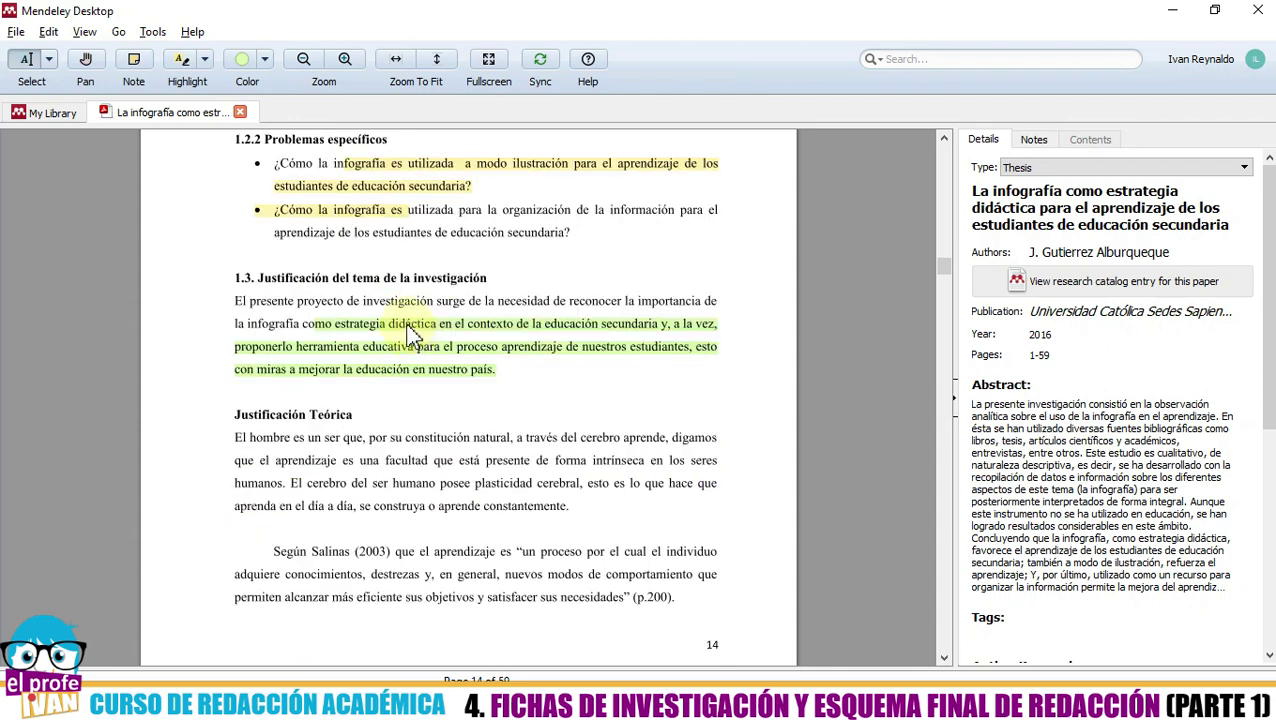
double_click(408, 325)
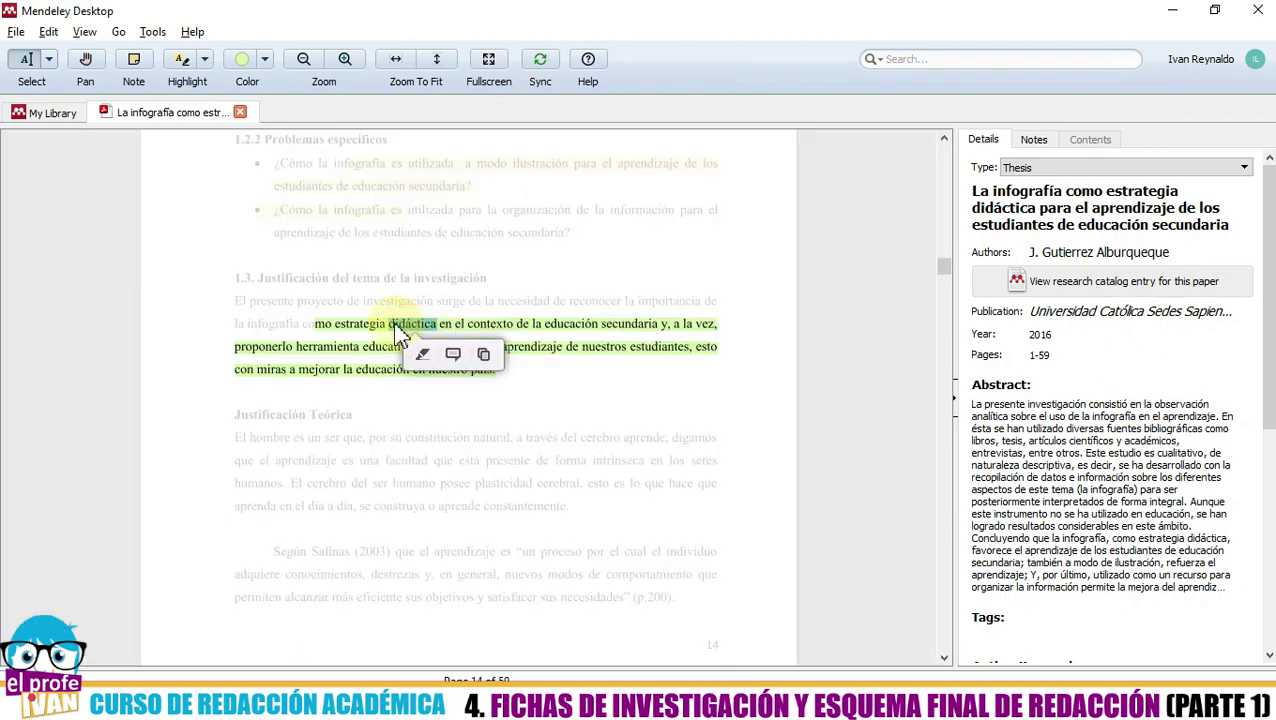
click(363, 355)
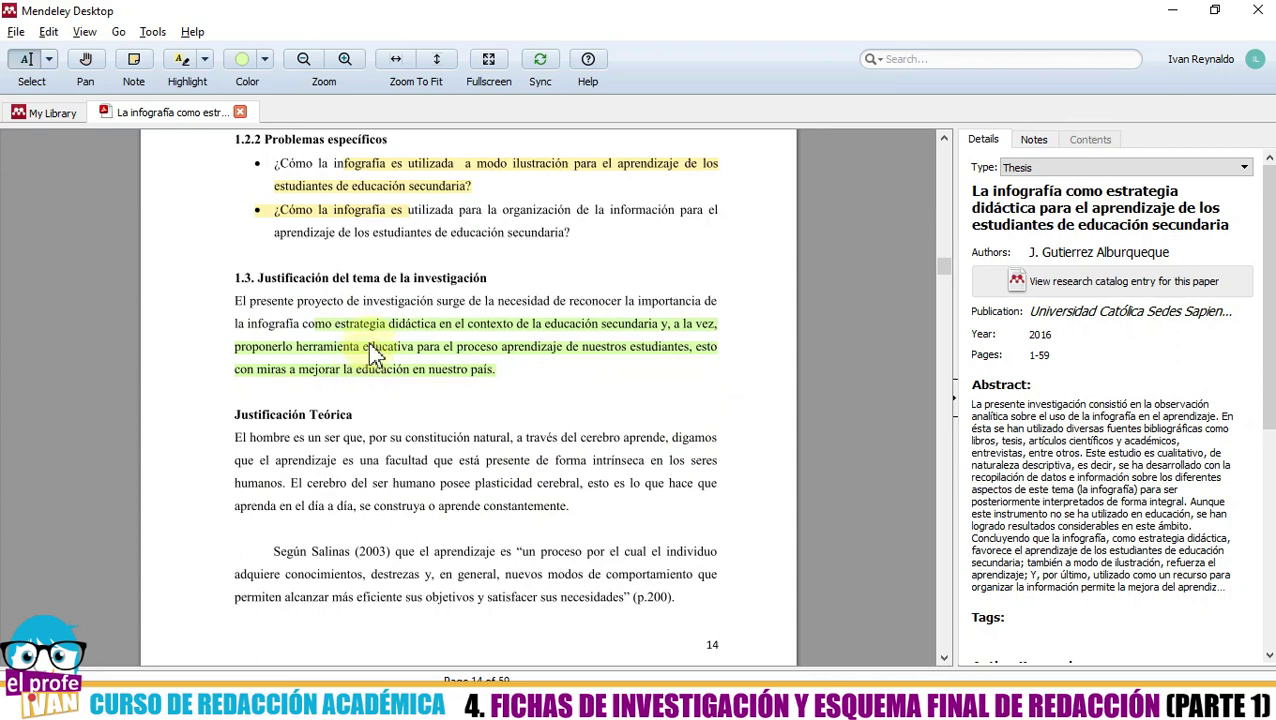
click(372, 352)
click(1040, 139)
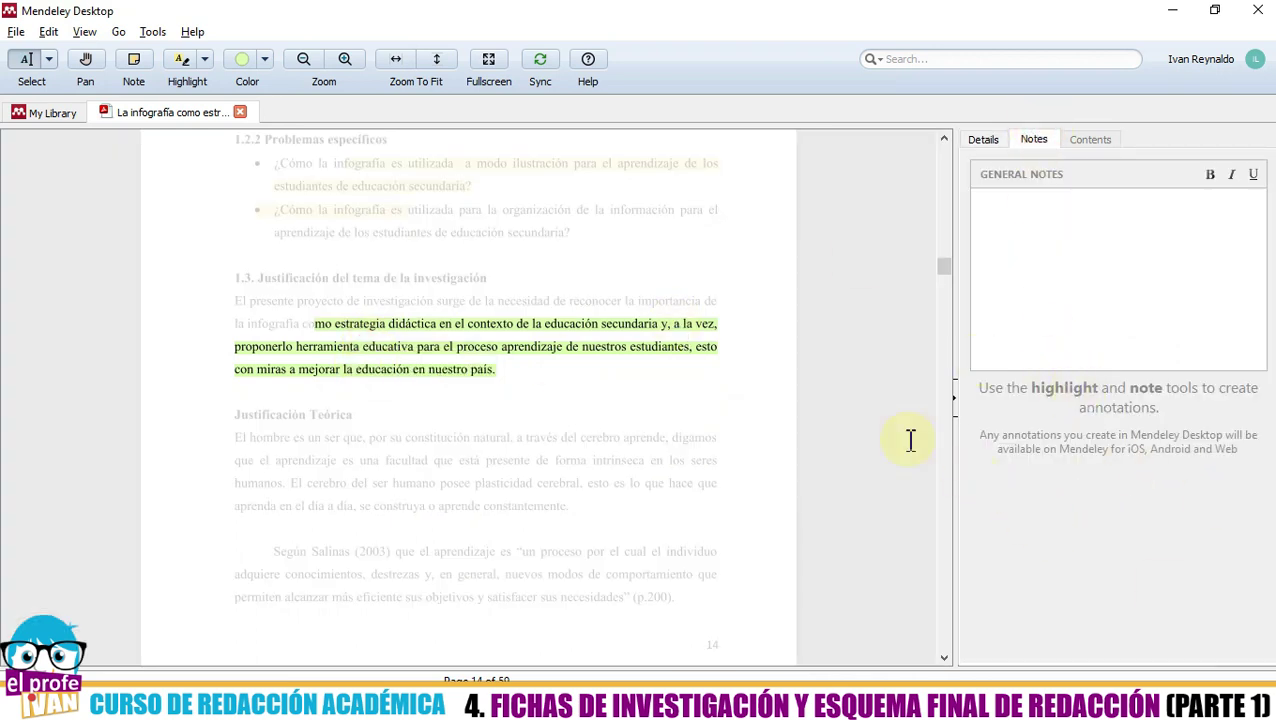
- Close the infographic PDF tab, deselect in All Documents, and start a library Sync
click(241, 112)
click(320, 348)
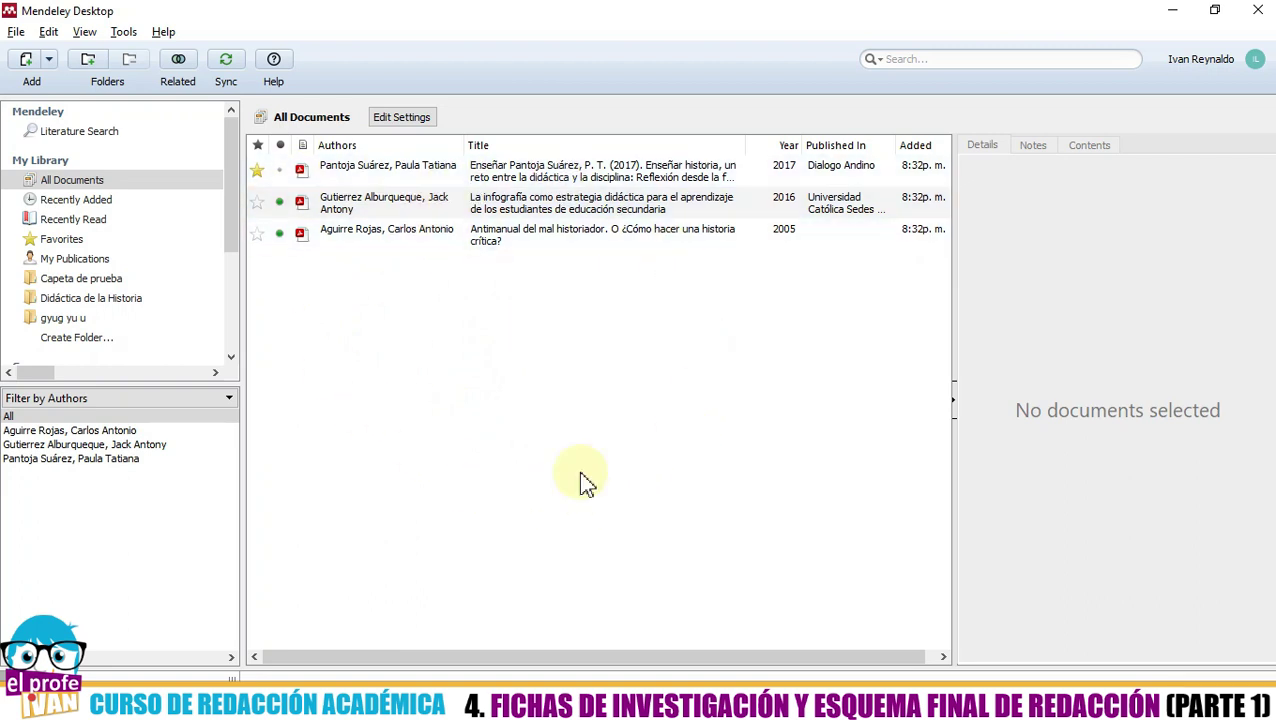
click(224, 68)
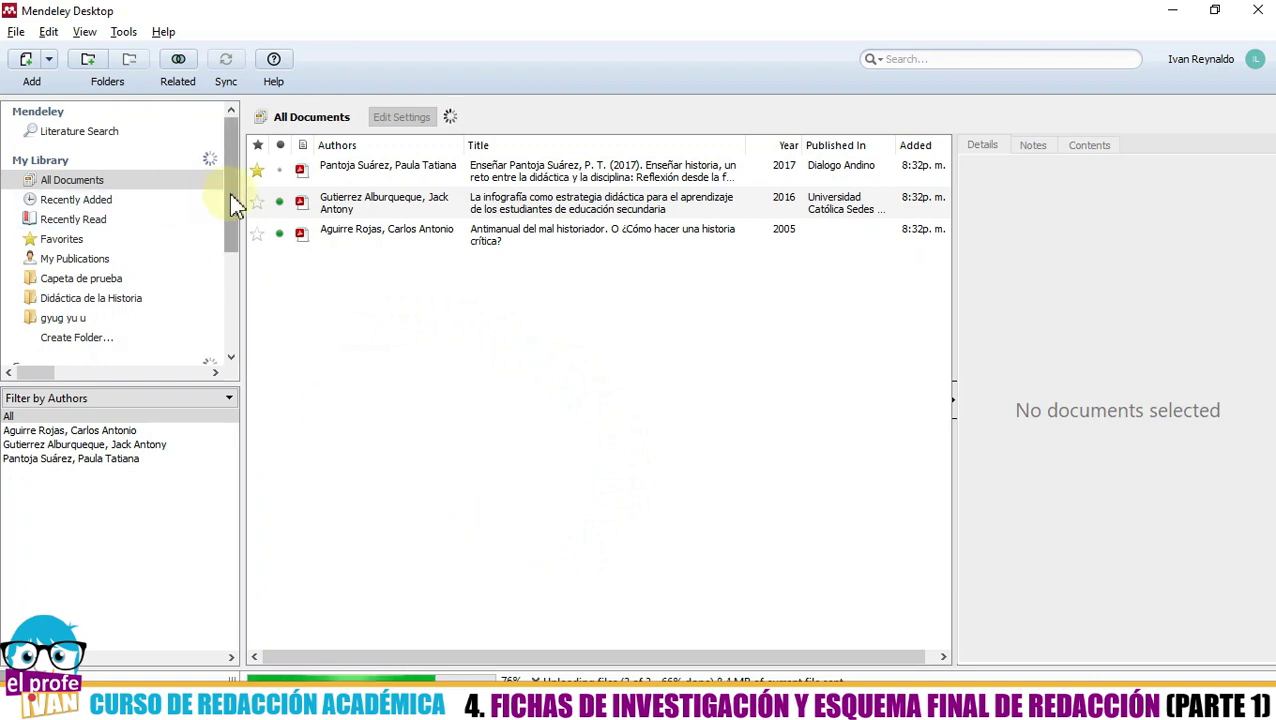
- Scroll the sidebar down to Groups and Trash, and click in the document list
drag(233, 200, 234, 313)
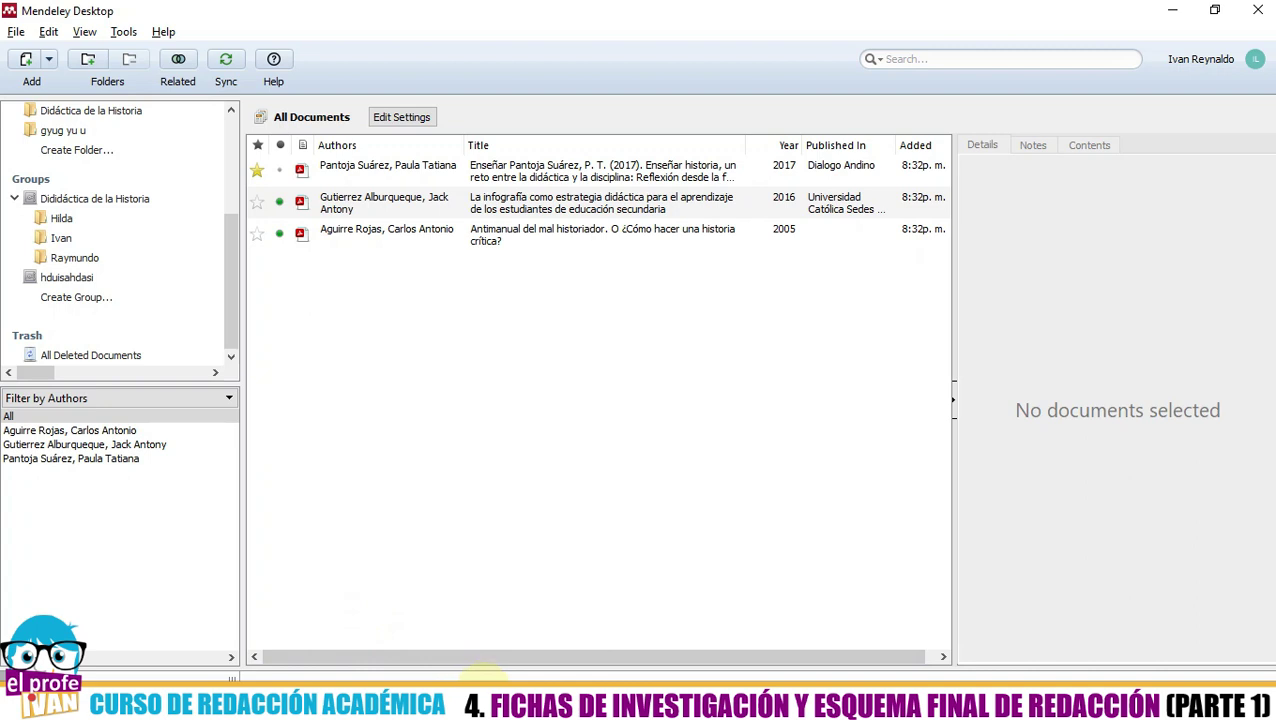
click(430, 411)
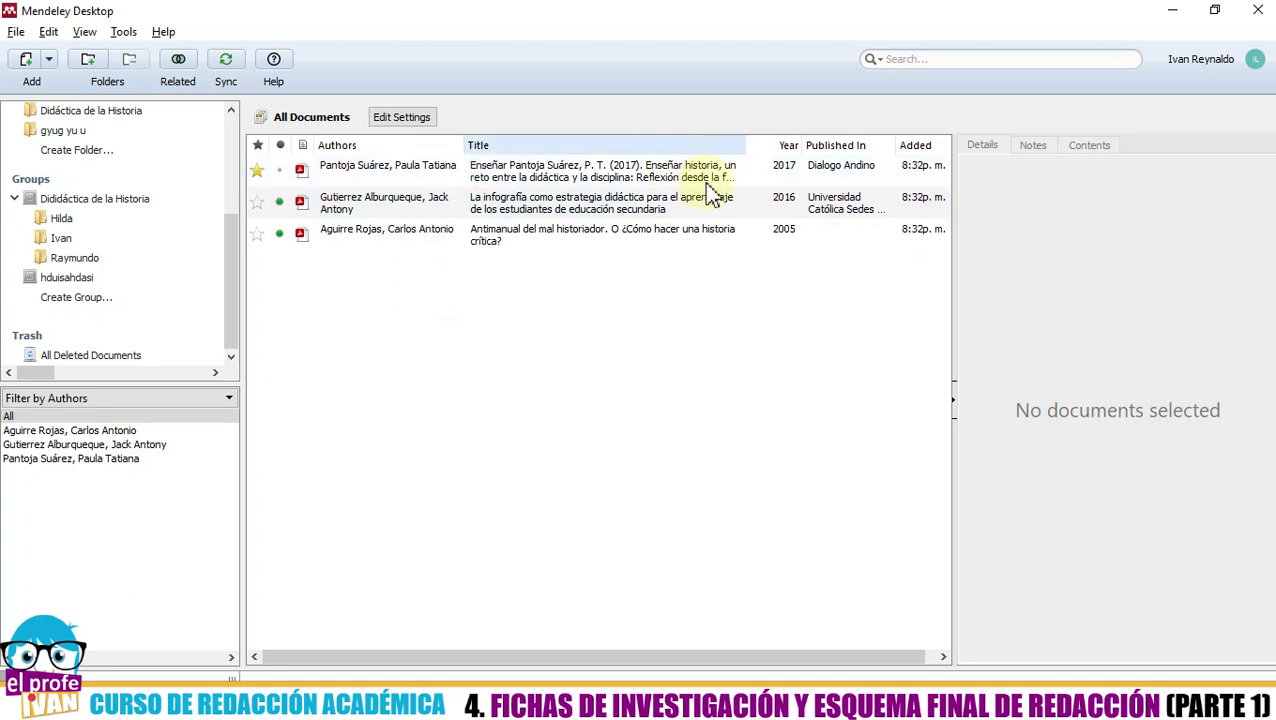
click(370, 300)
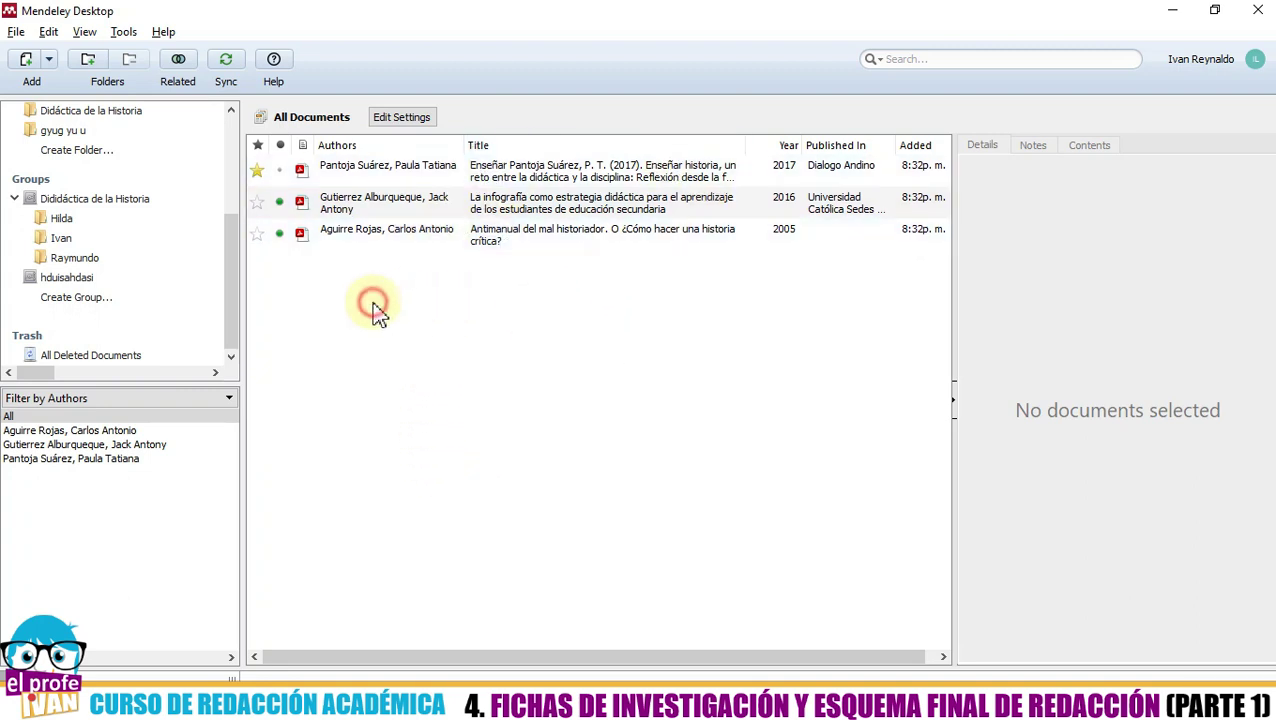
click(358, 301)
- Start a manually entered reference, keeping the type as Journal Article
click(50, 60)
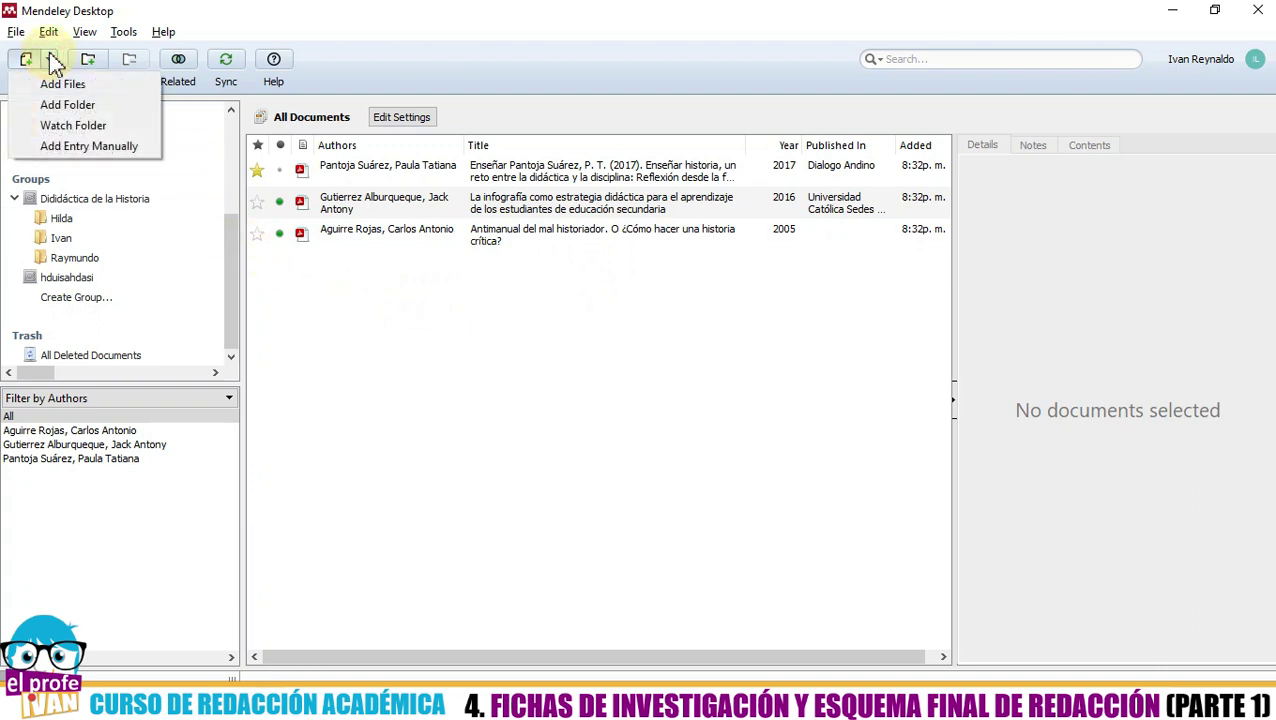
click(86, 148)
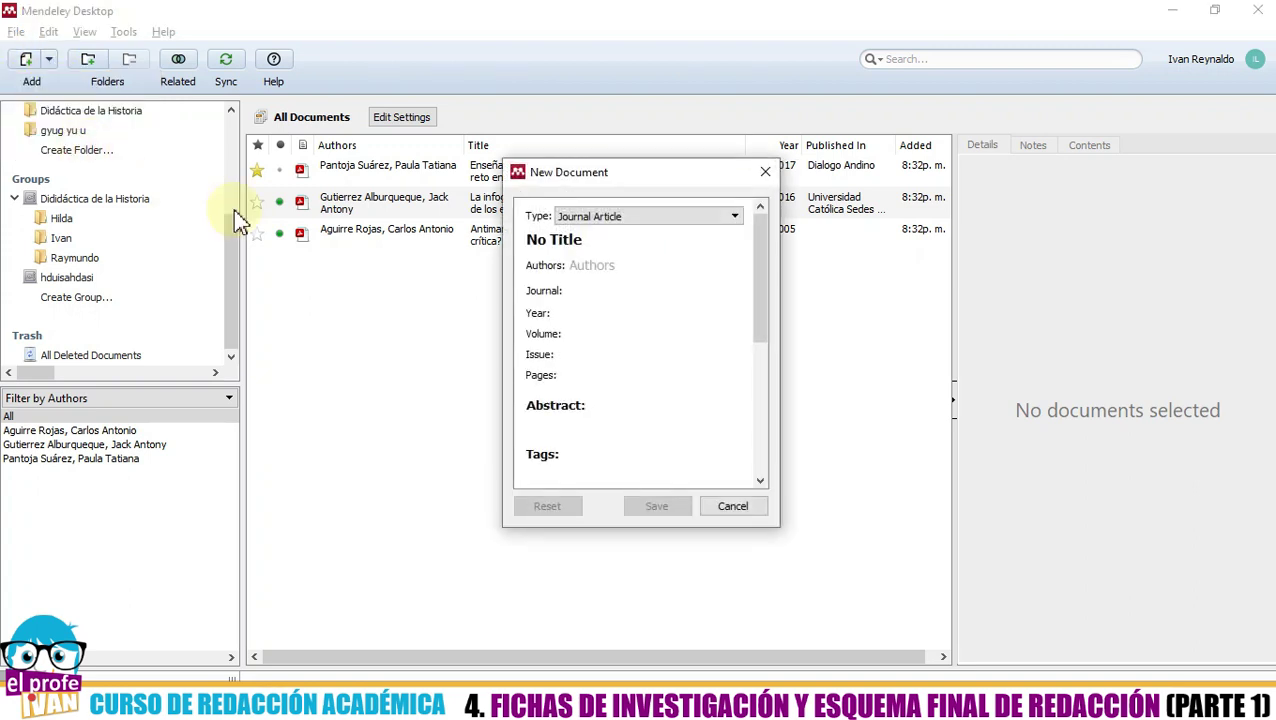
click(711, 218)
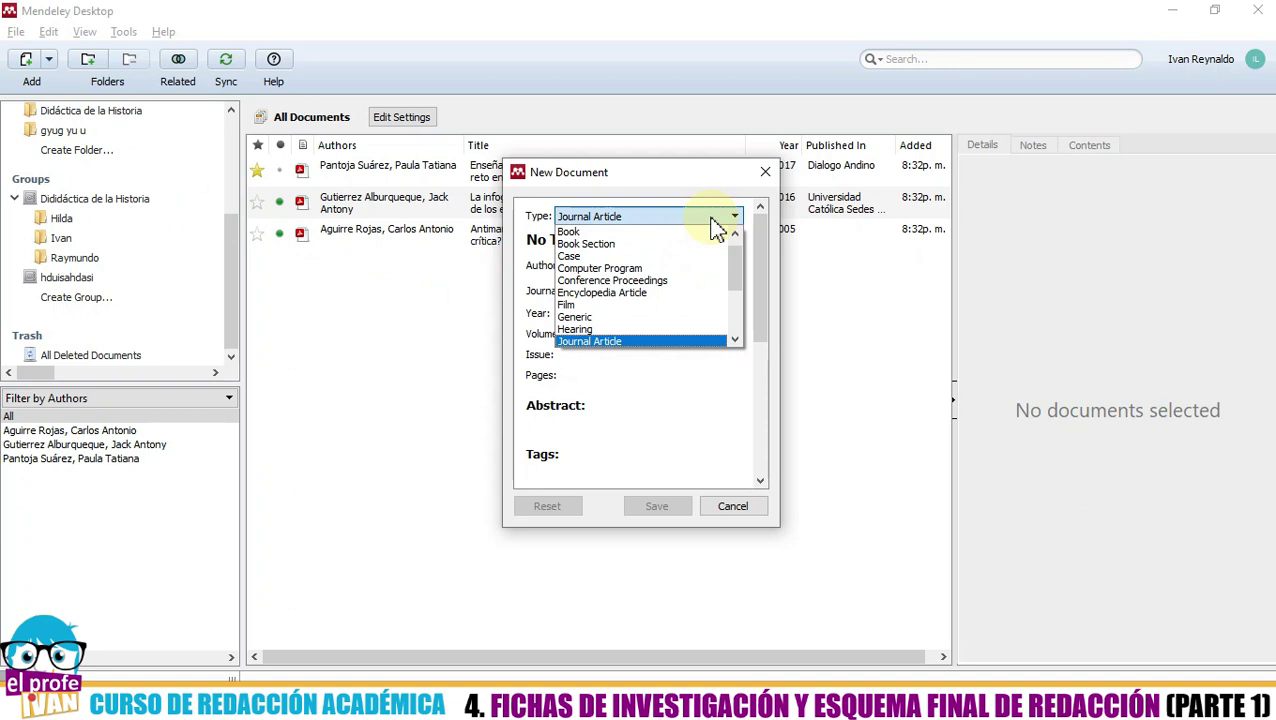
click(625, 340)
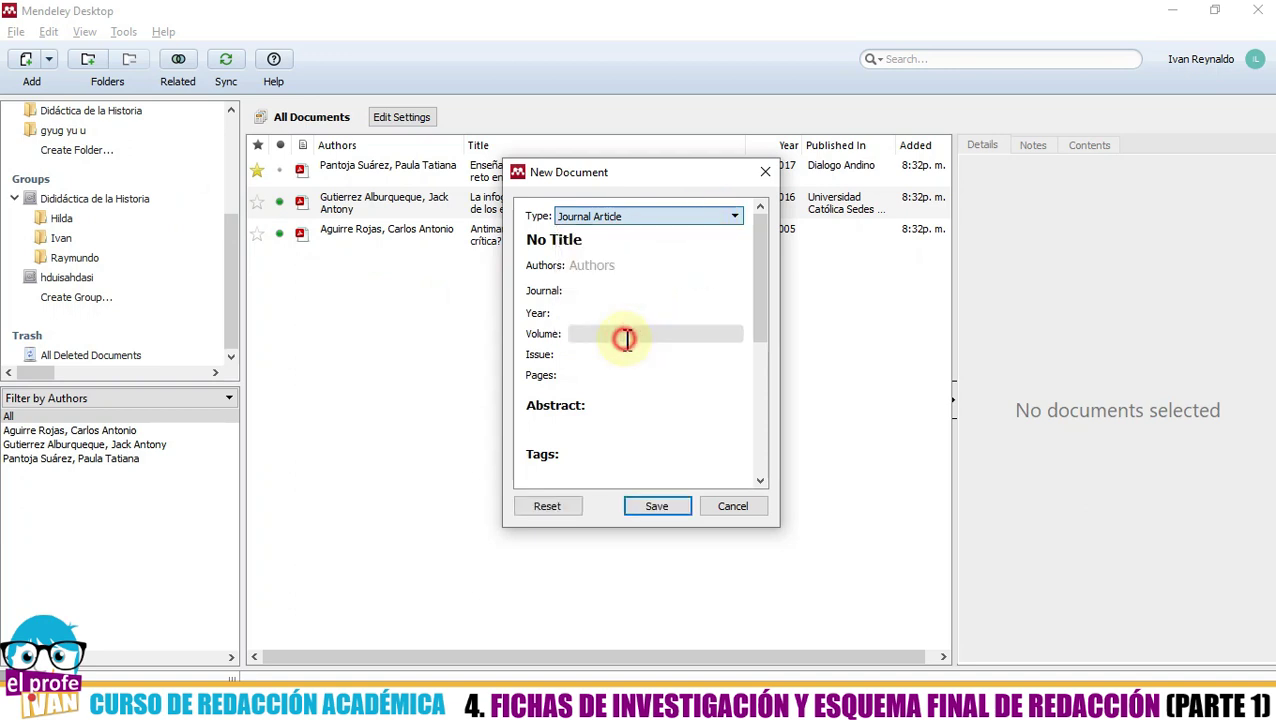
- Enter the title 'Memorias de un profesor' and the two authors' names
click(580, 240)
key(BackSpace)
key(BackSpace)
key(BackSpace)
key(BackSpace)
key(BackSpace)
key(BackSpace)
key(BackSpace)
key(BackSpace)
text(Memorias de un profesor)
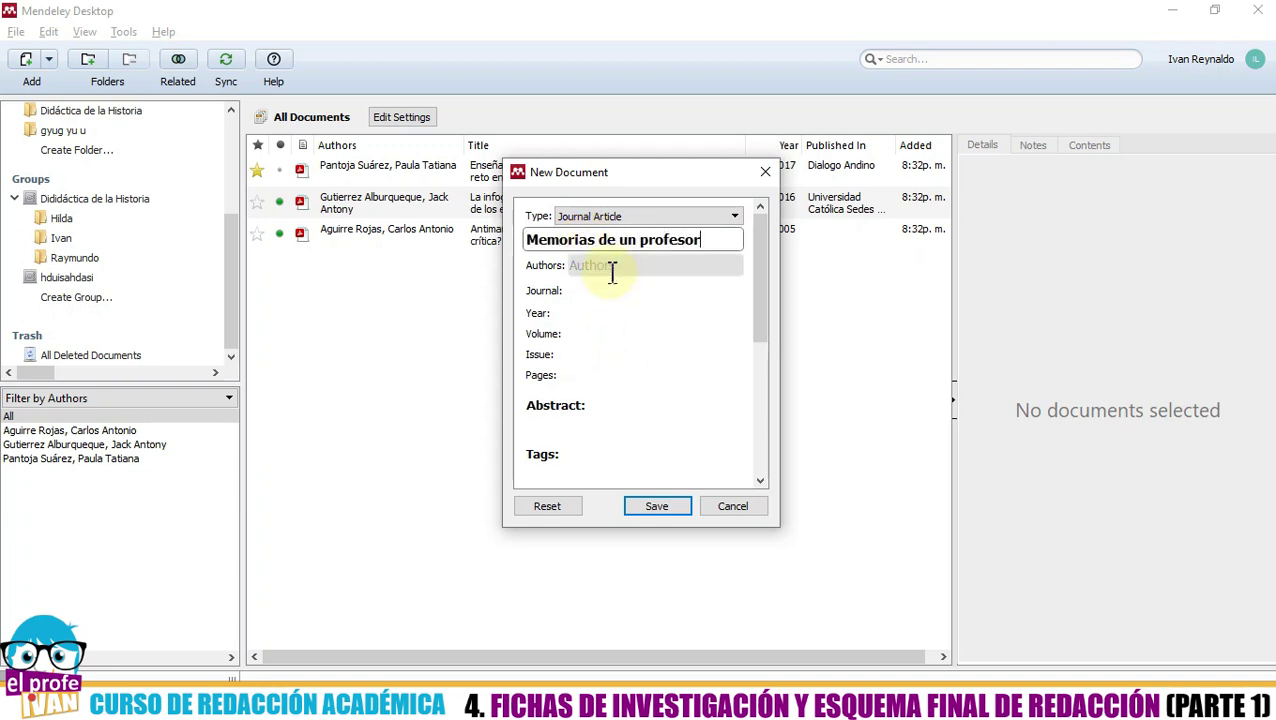
click(612, 268)
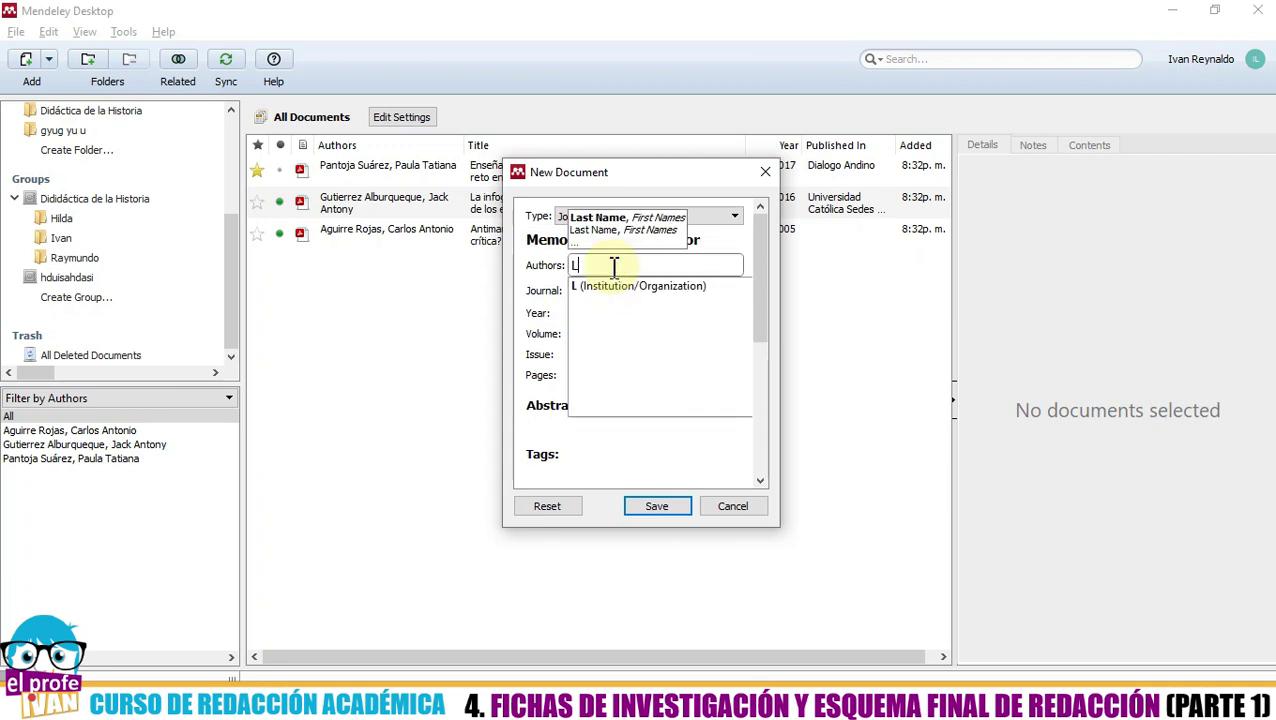
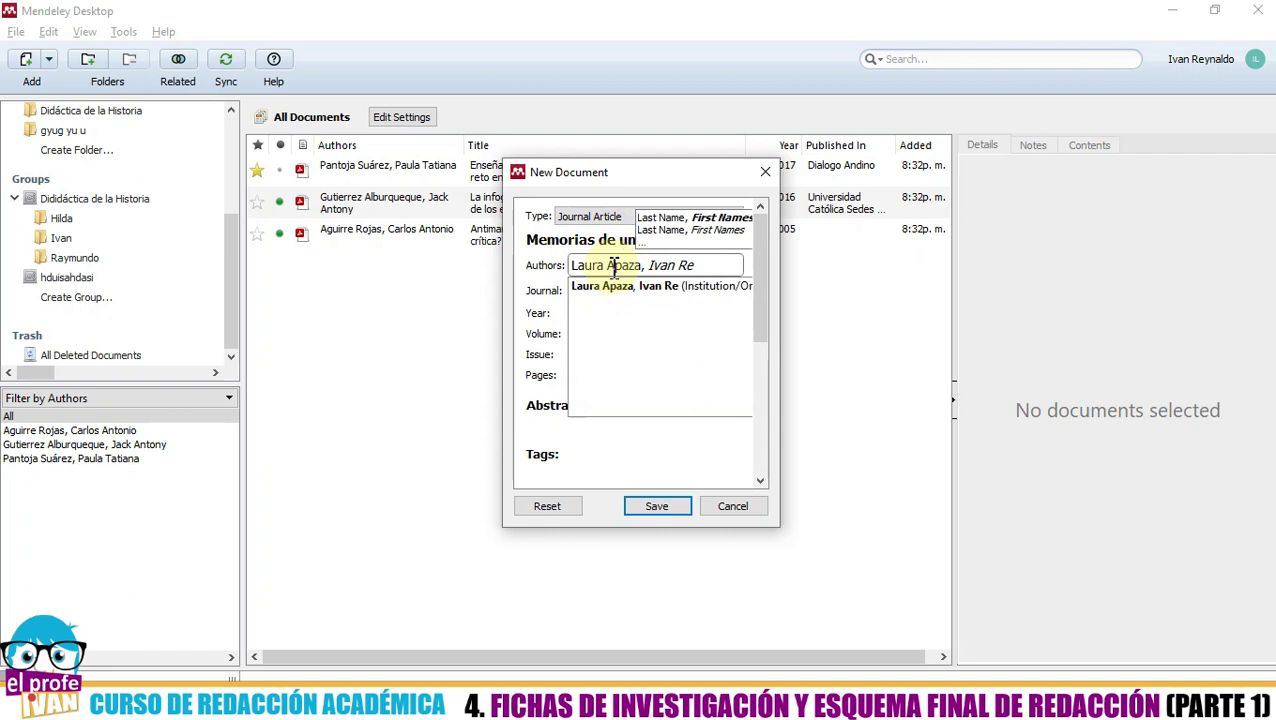
click(588, 288)
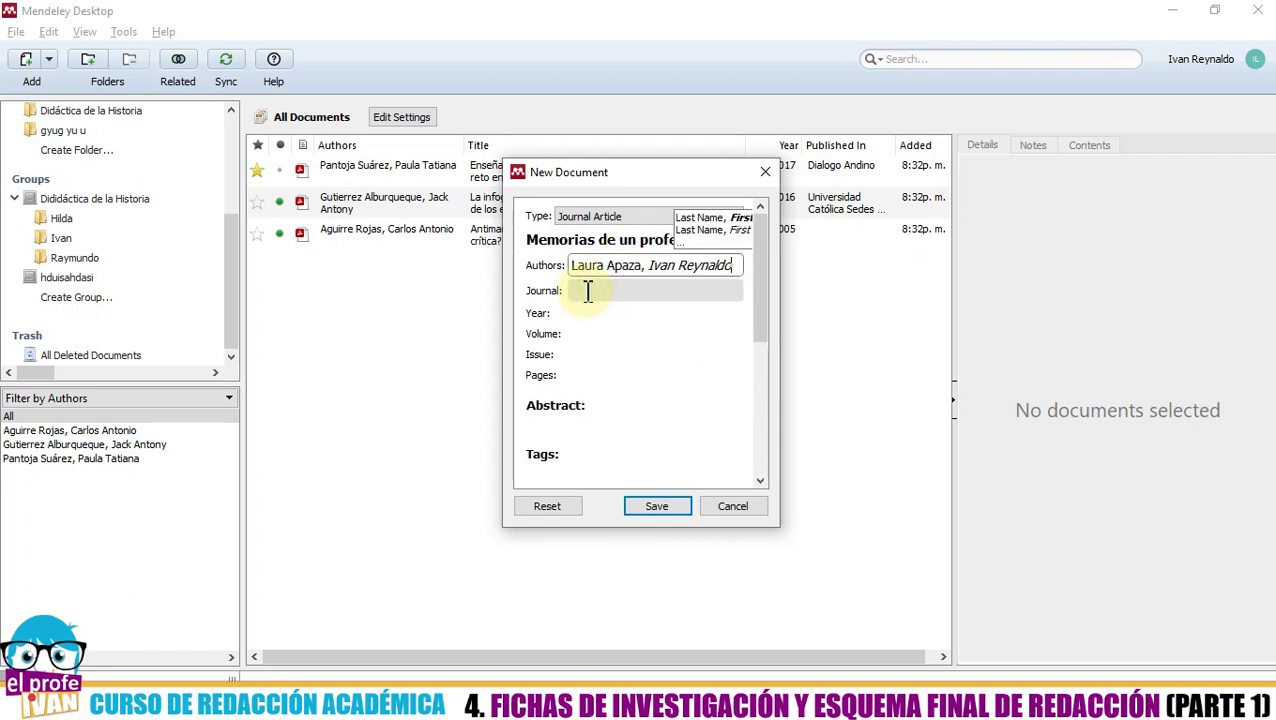
text(Educativa)
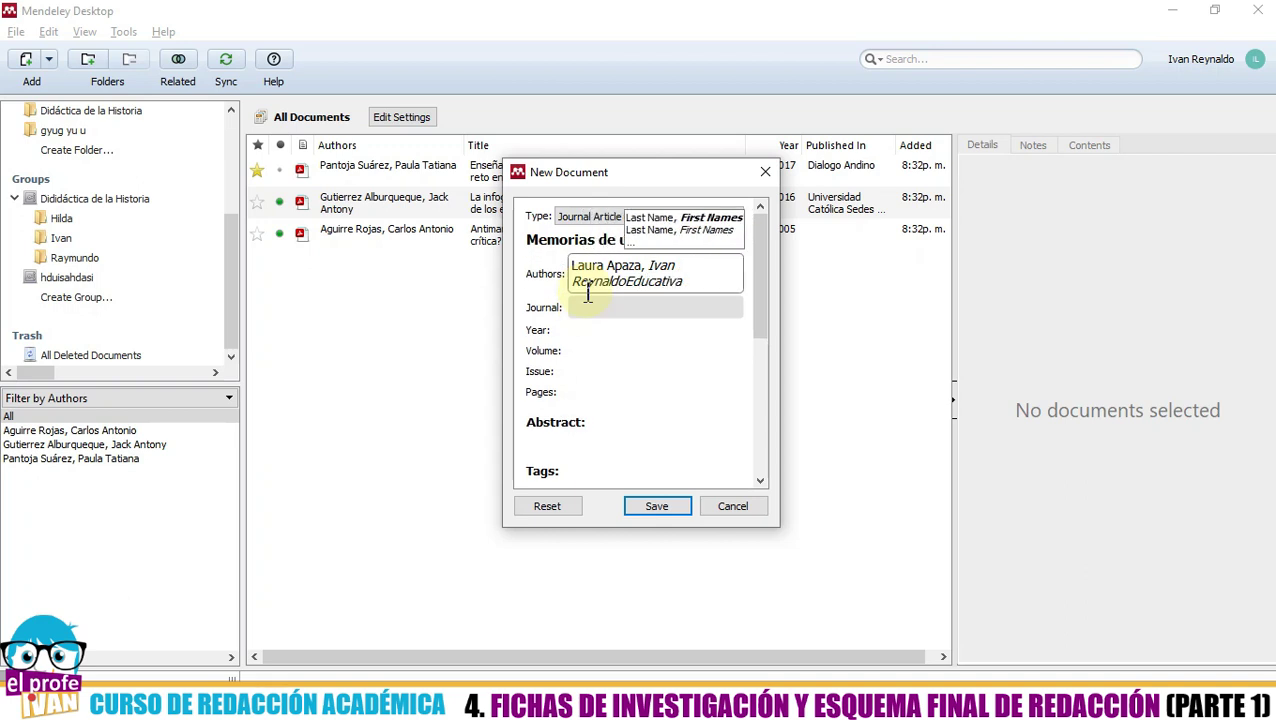
key(BackSpace)
key(BackSpace)
key(BackSpace)
key(BackSpace)
key(BackSpace)
key(BackSpace)
key(BackSpace)
key(BackSpace)
key(BackSpace)
key(BackSpace)
key(BackSpace)
key(BackSpace)
key(BackSpace)
key(BackSpace)
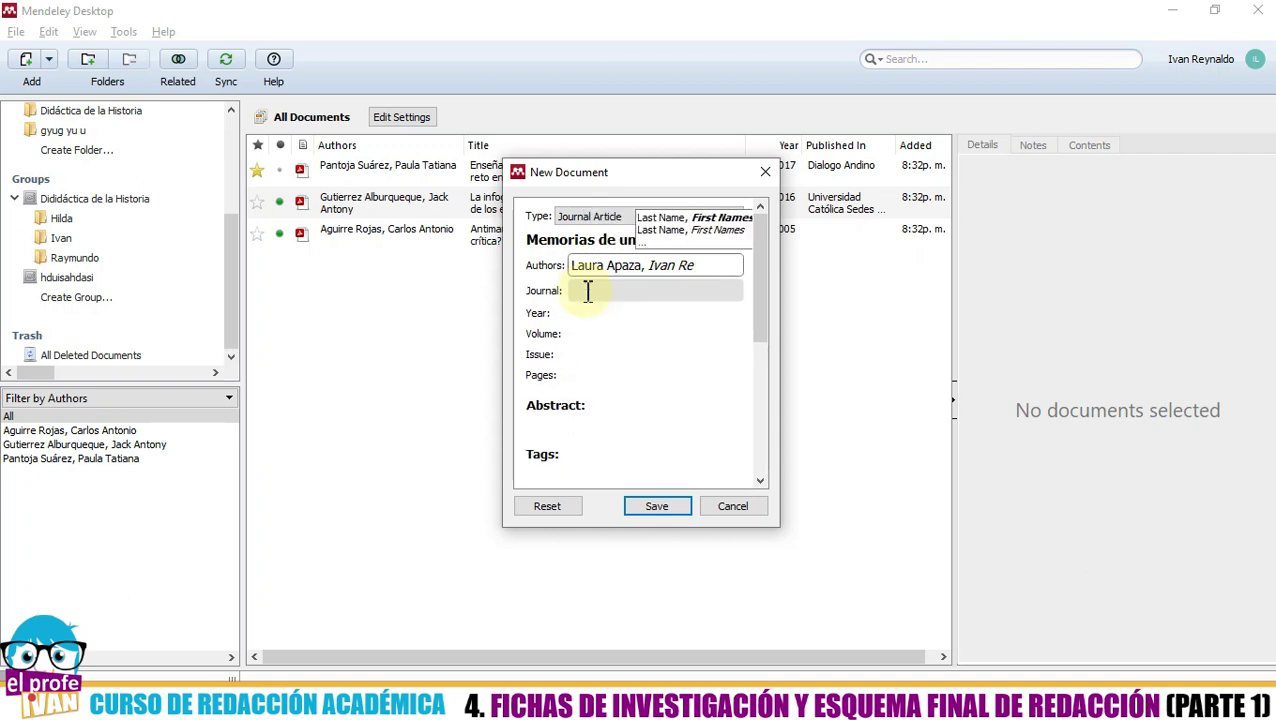
text(naldo)
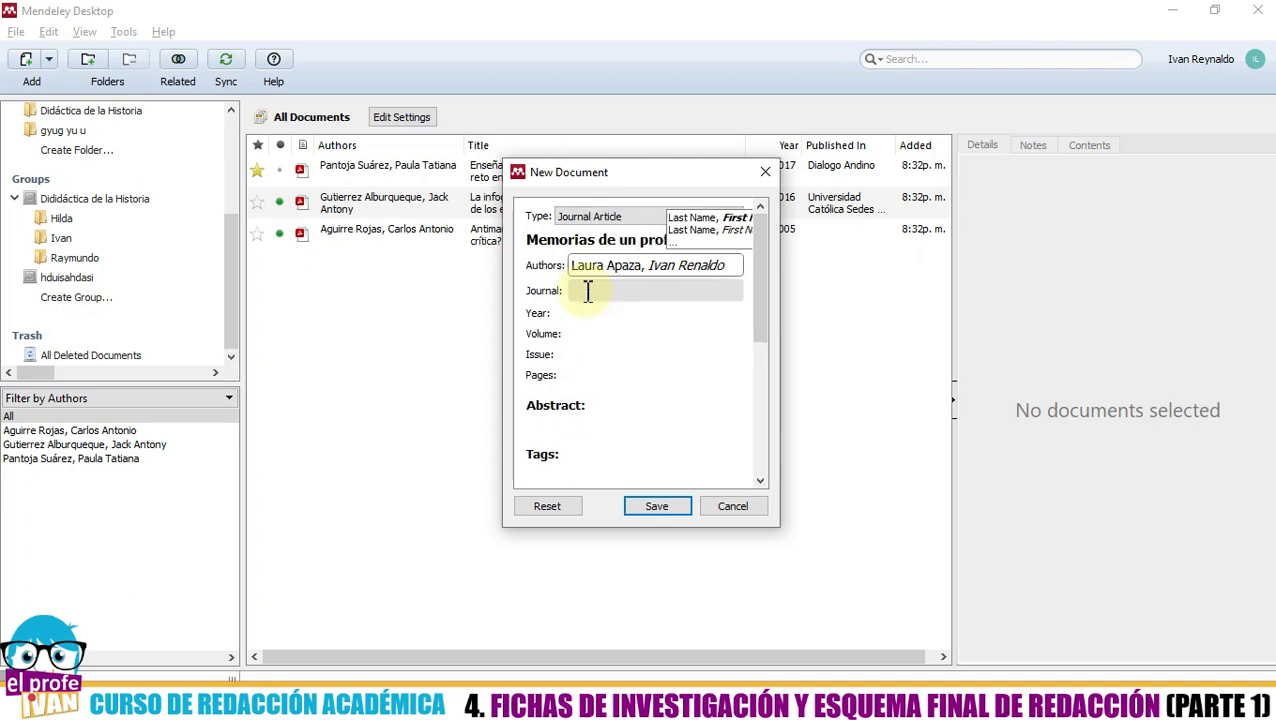
click(585, 297)
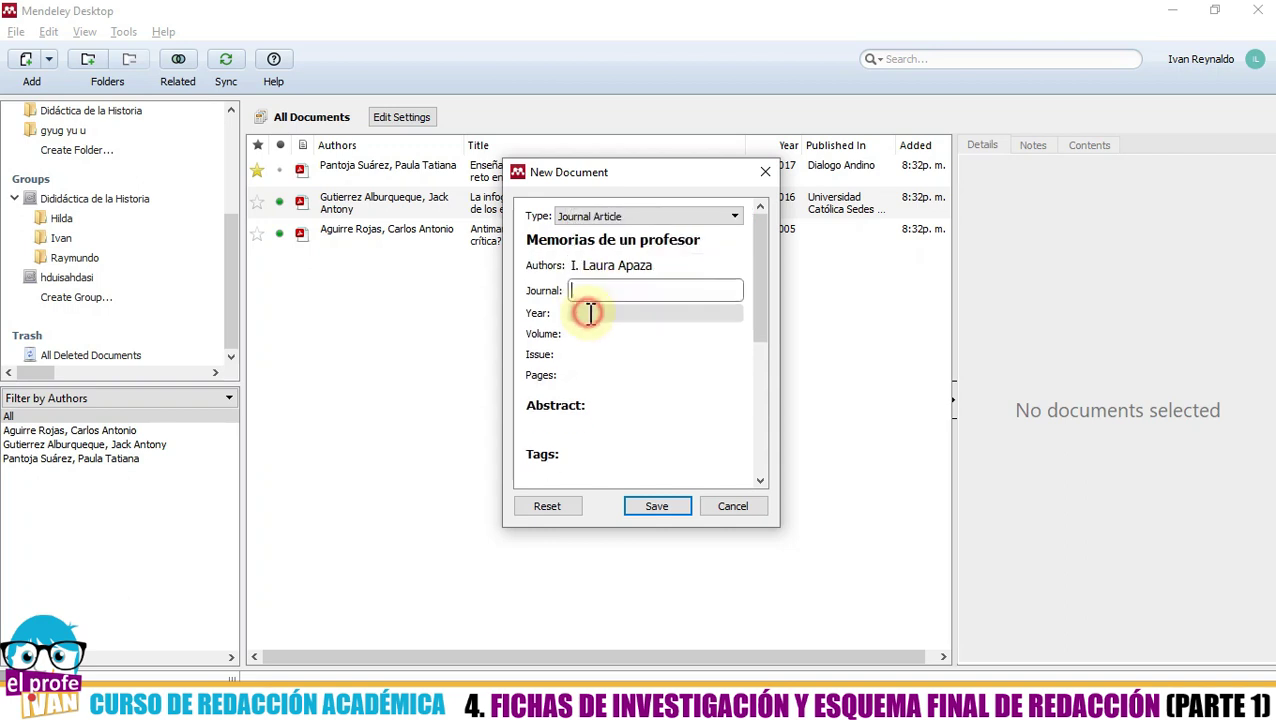
- Fill in journal Educativa, year 2020, volume 1, issue 34 and pages 45-76
text(Educativa)
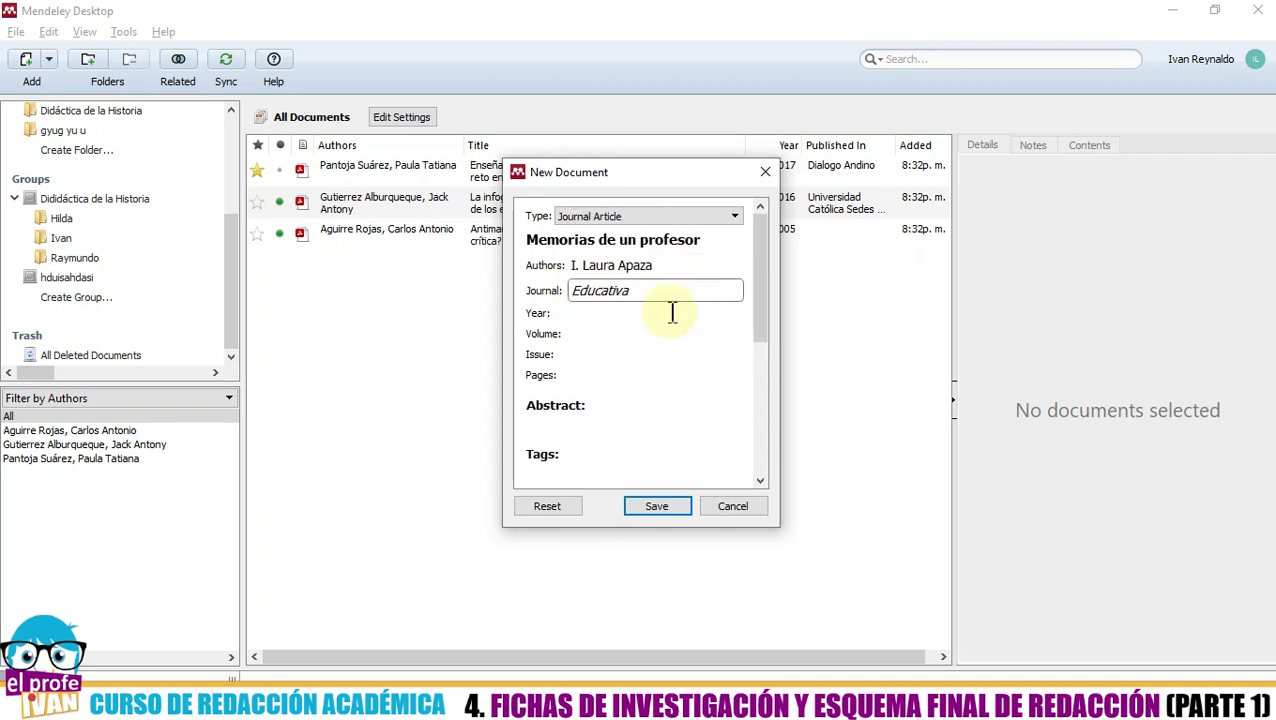
click(598, 315)
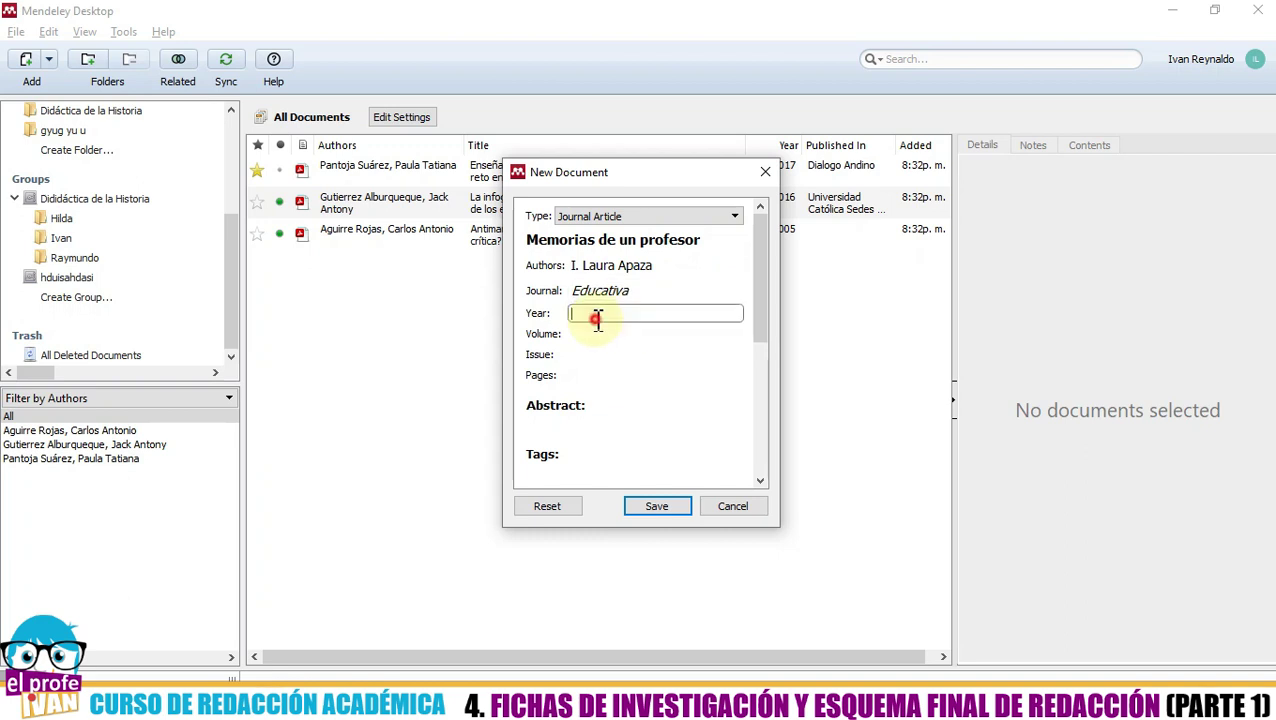
text(2020)
click(578, 336)
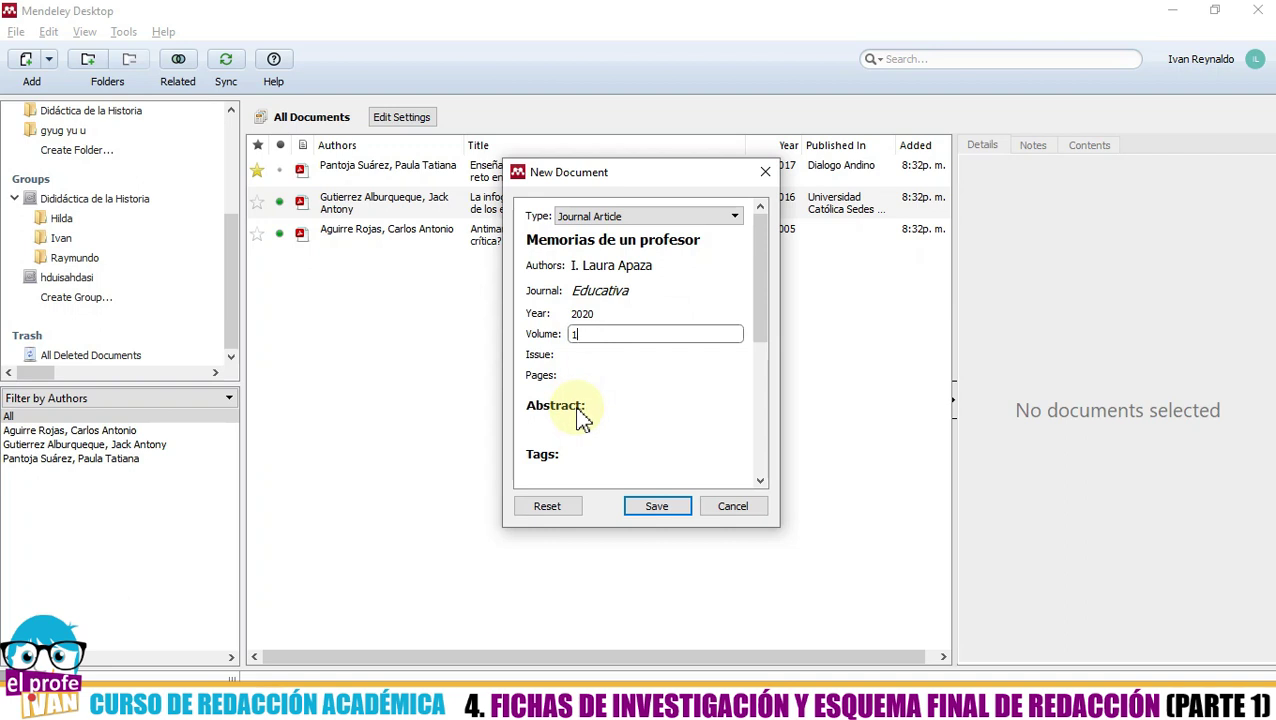
click(580, 356)
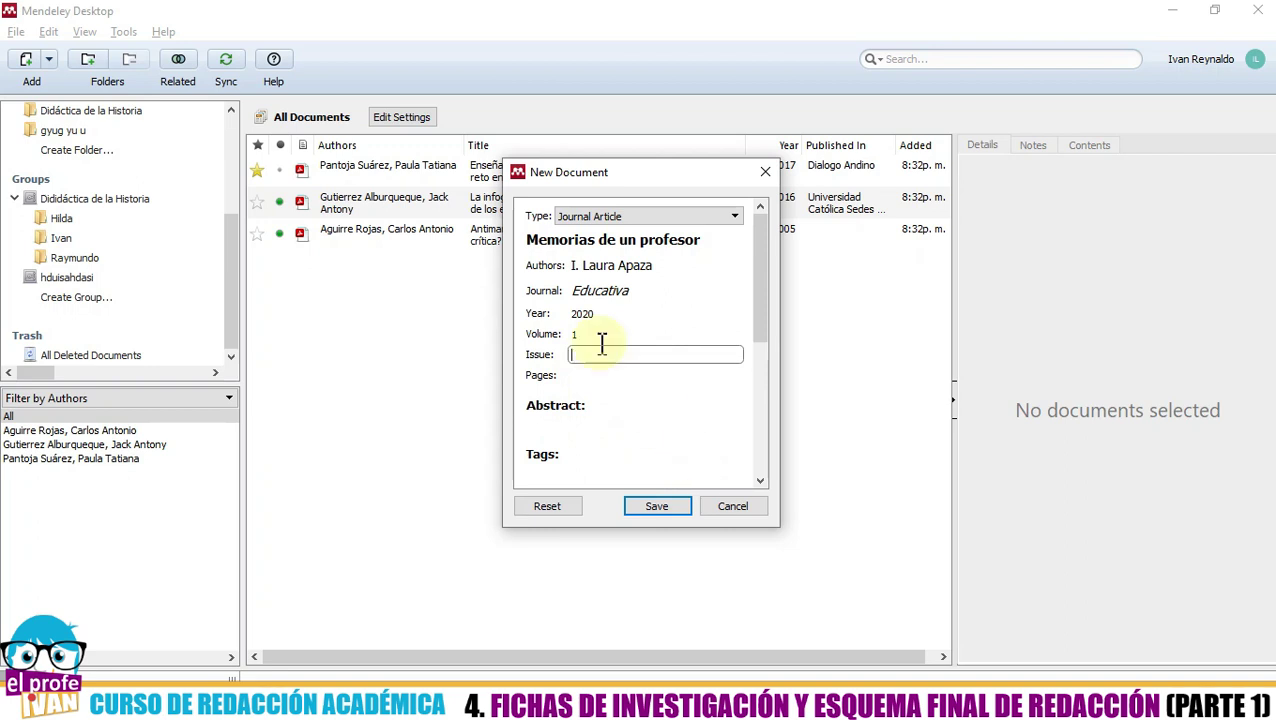
text(34)
click(588, 376)
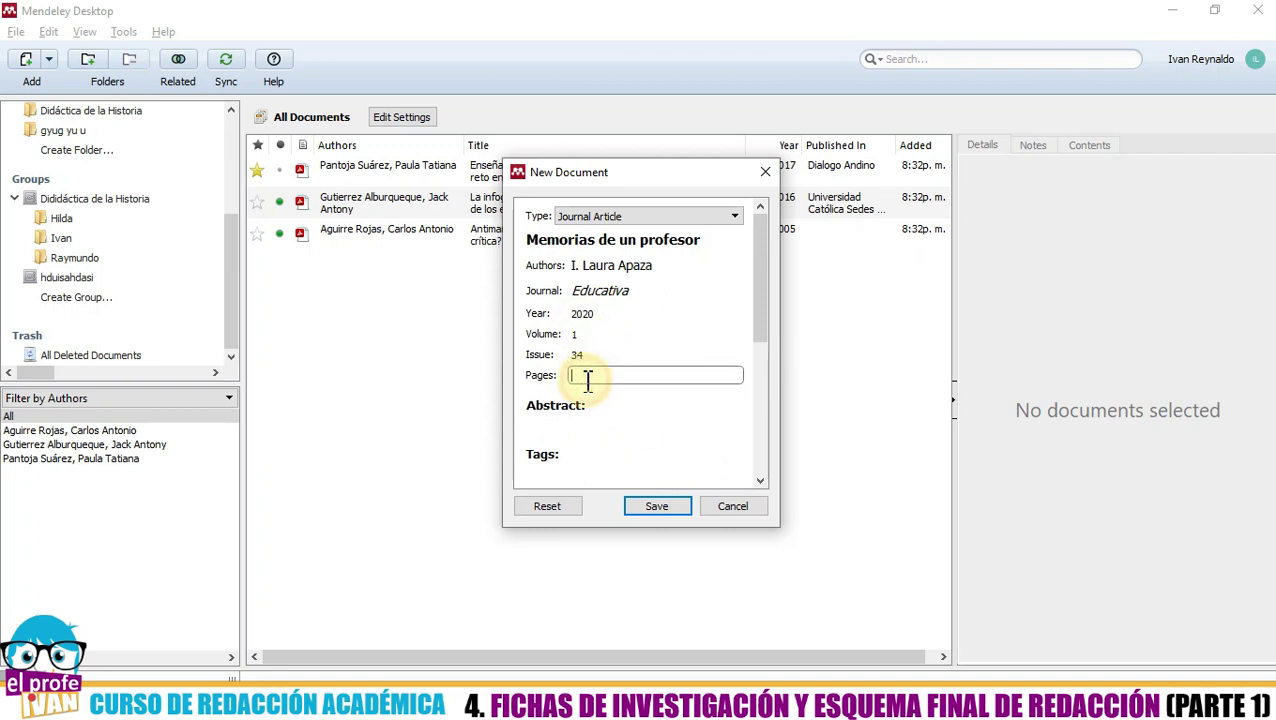
text(45-76)
- Move through the abstract and keyword fields, then save the new entry
click(584, 428)
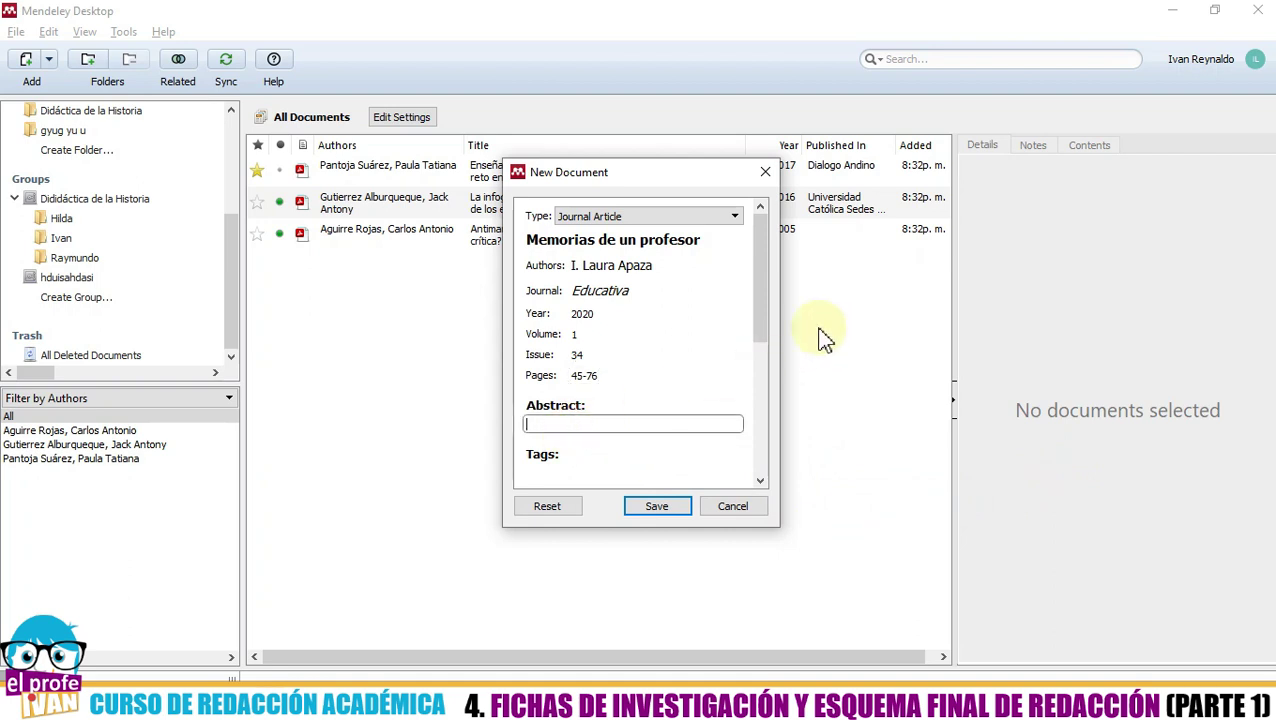
drag(761, 315, 760, 370)
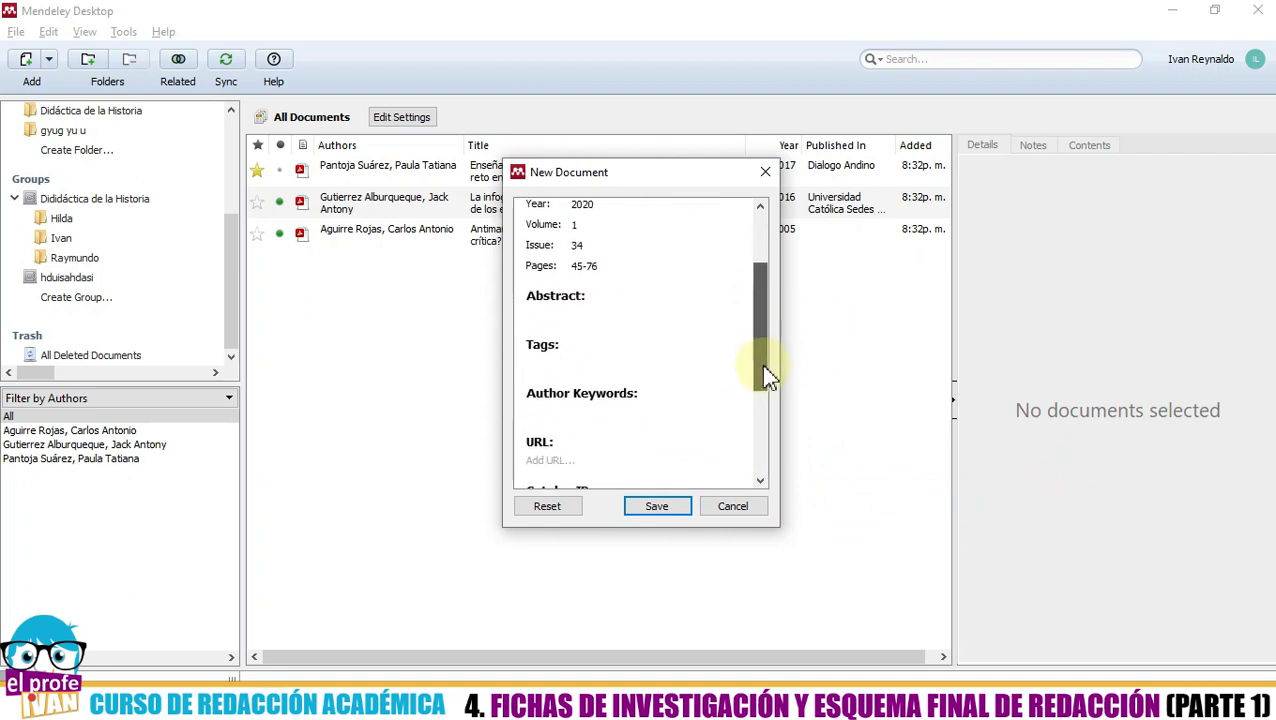
click(603, 316)
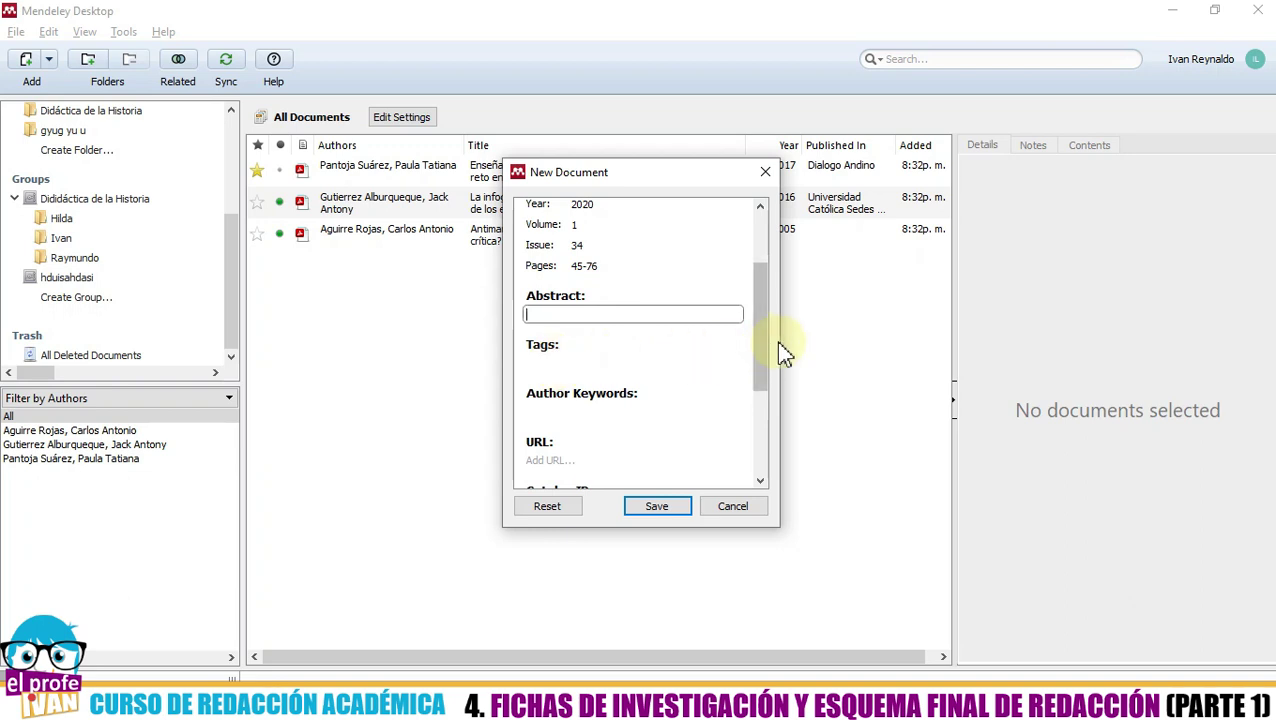
scroll(763, 356, down, 2)
click(608, 318)
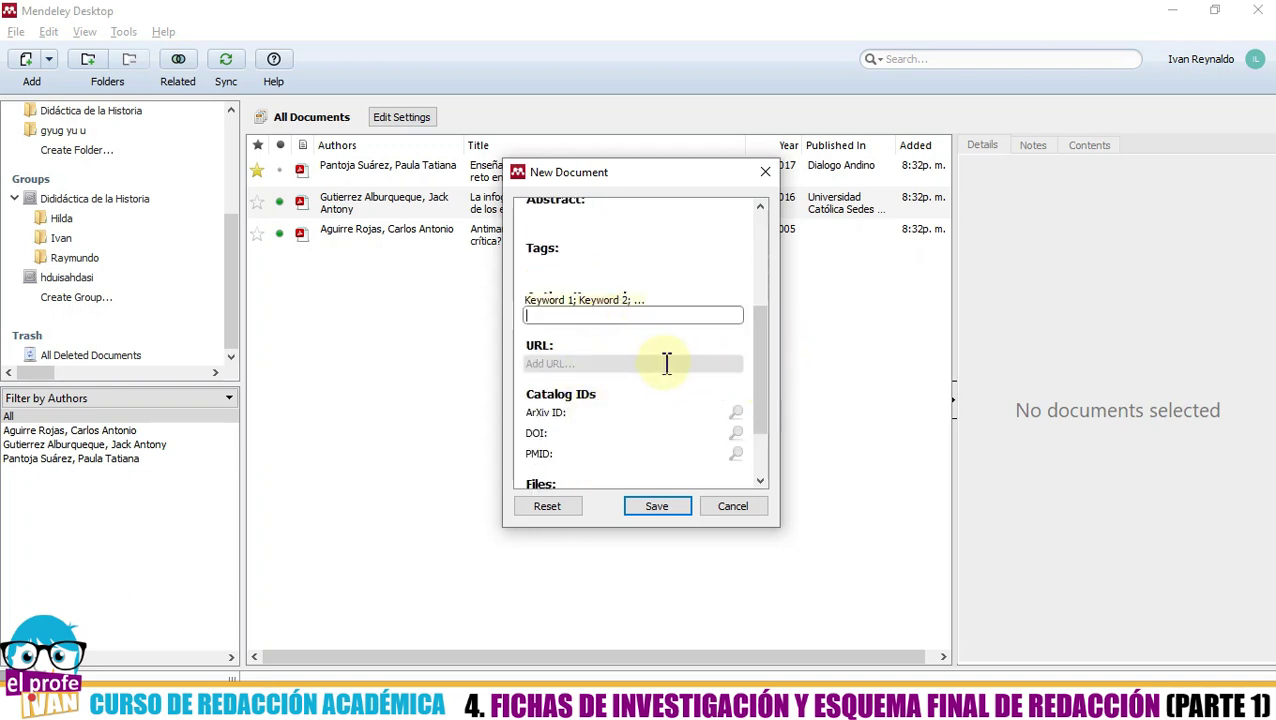
drag(760, 392, 758, 458)
click(652, 506)
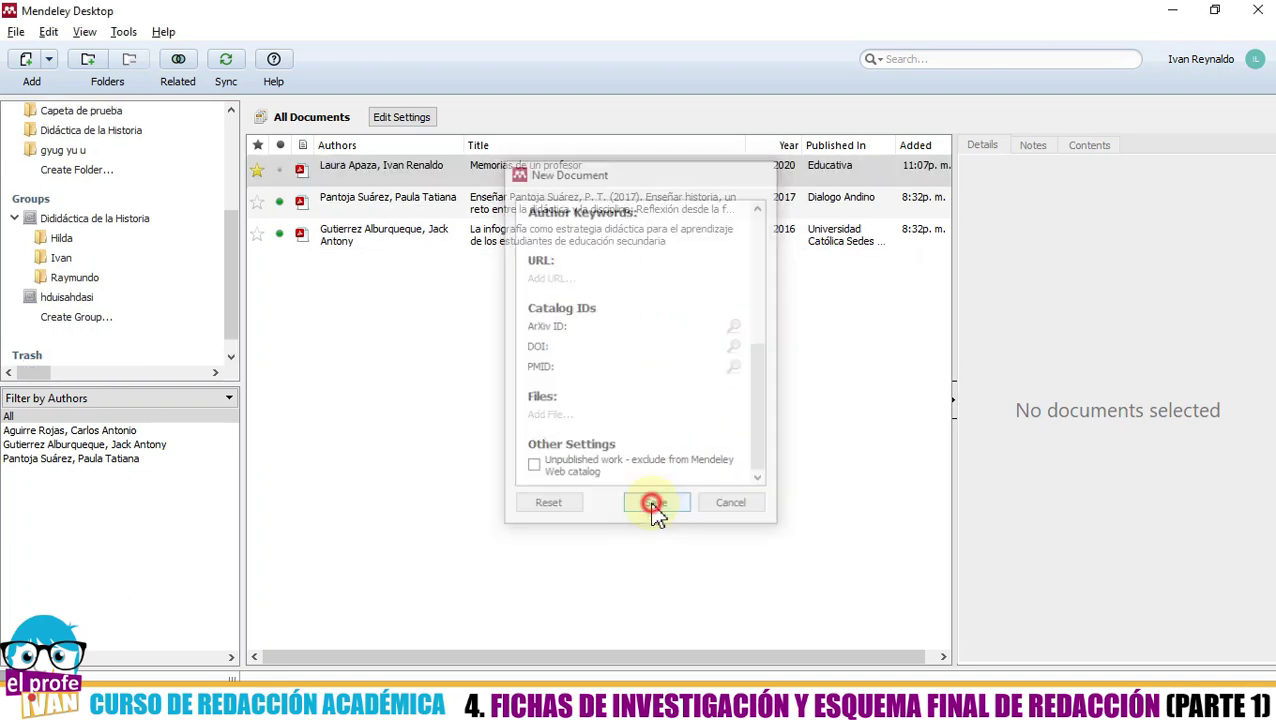
- Select the Memorias de un profesor entry and look through the Dididáctica de la Historia group's documents
click(548, 412)
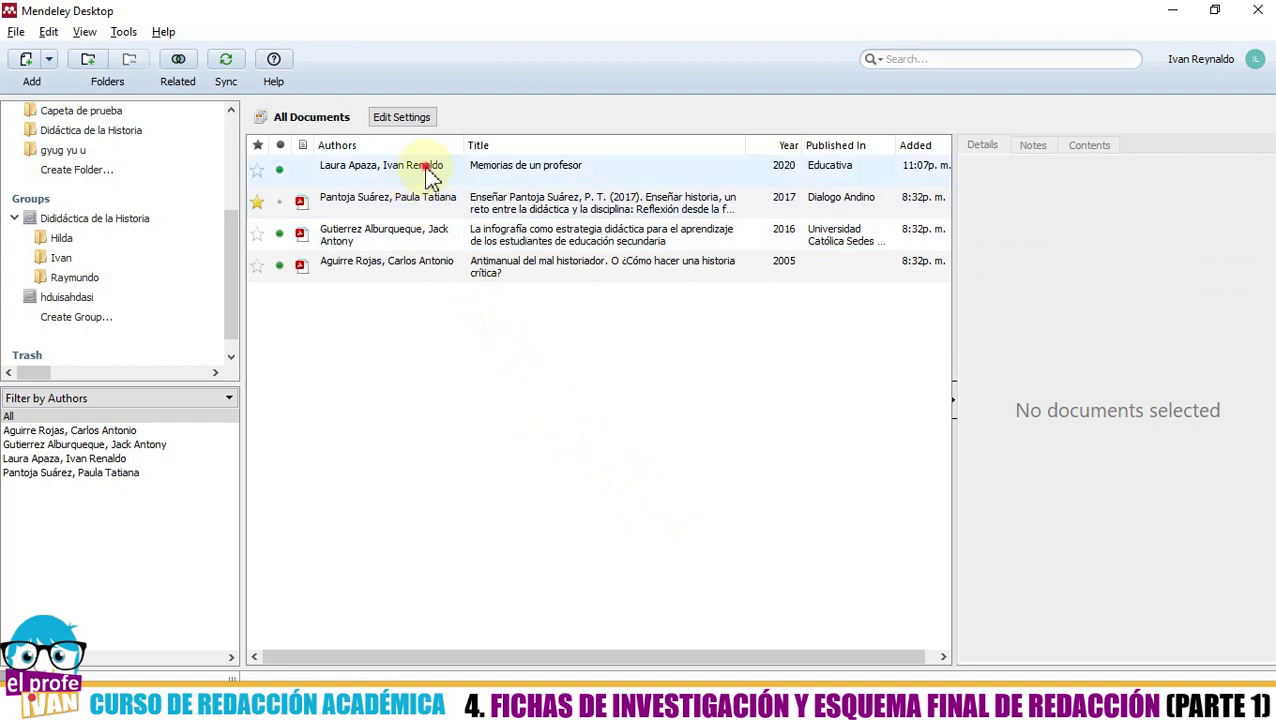
click(425, 168)
drag(238, 316, 242, 333)
click(383, 172)
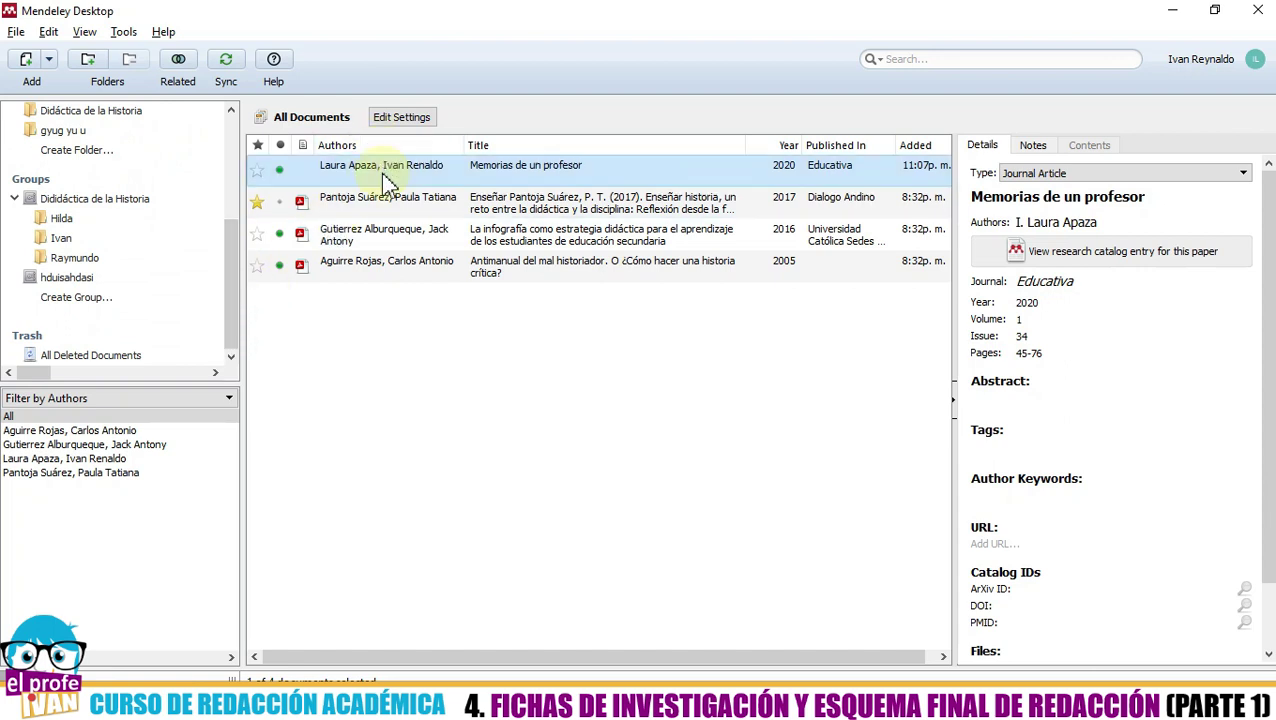
drag(231, 276, 242, 252)
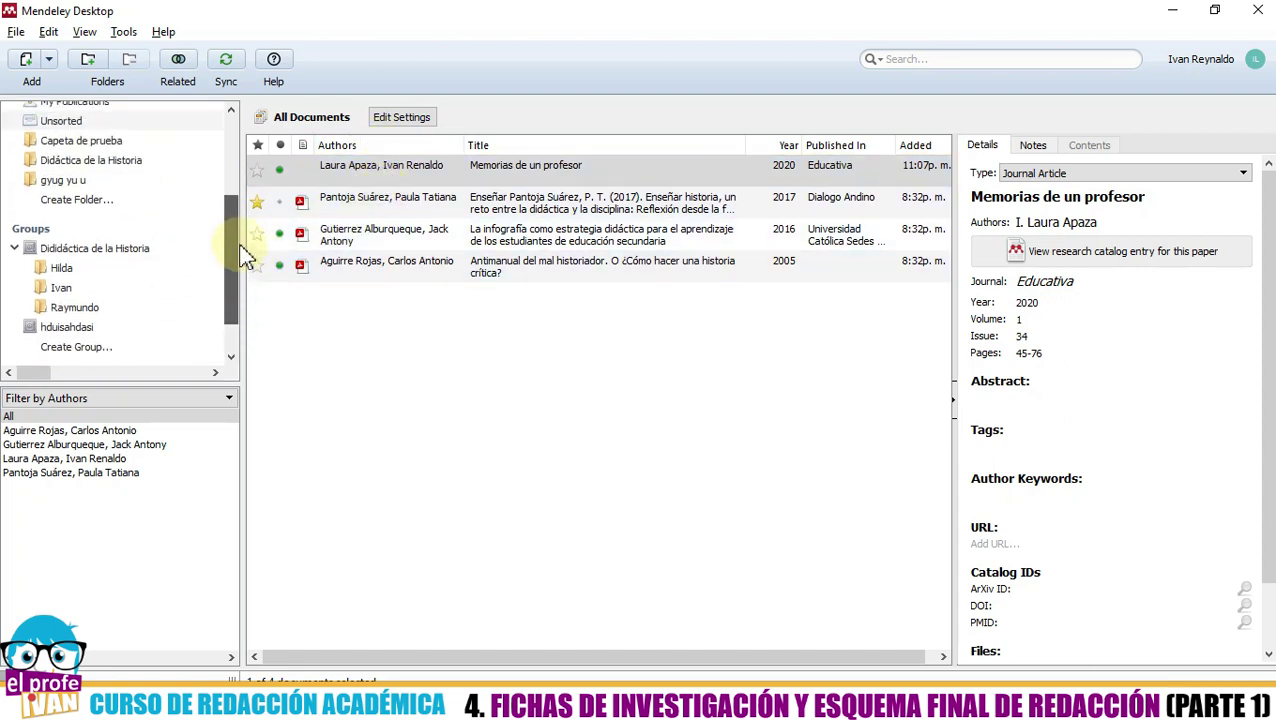
click(88, 252)
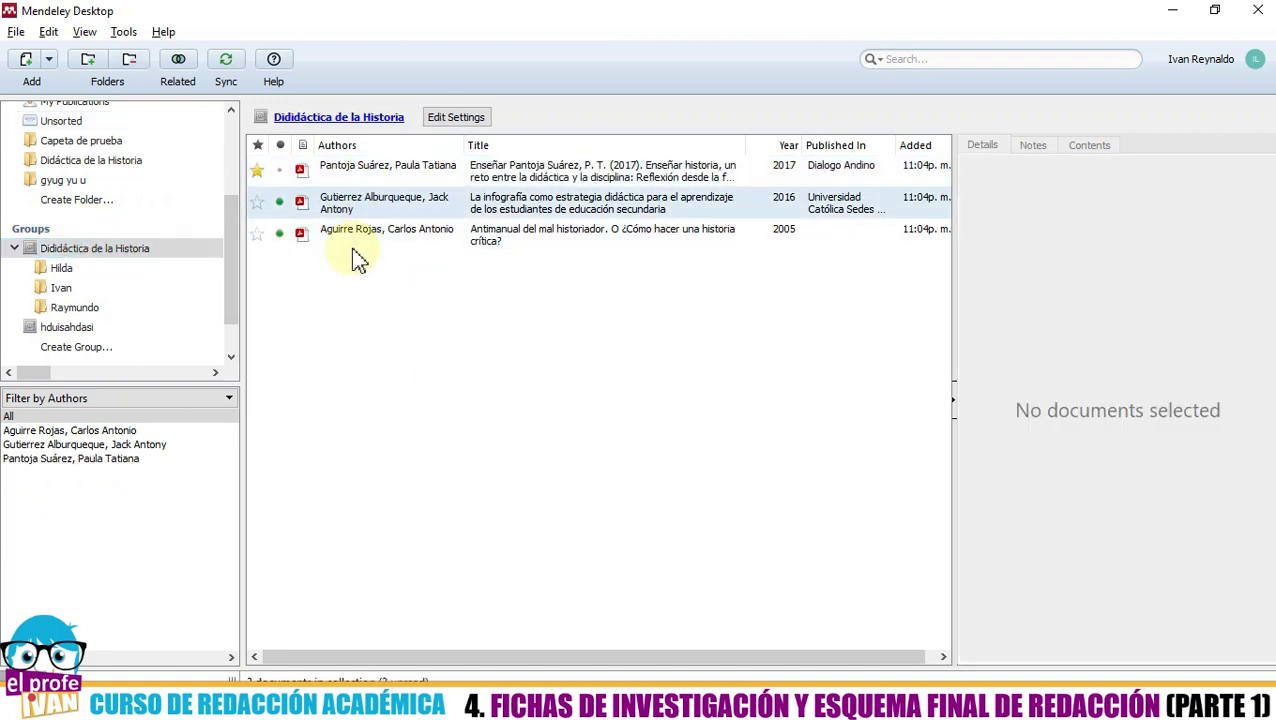
click(229, 245)
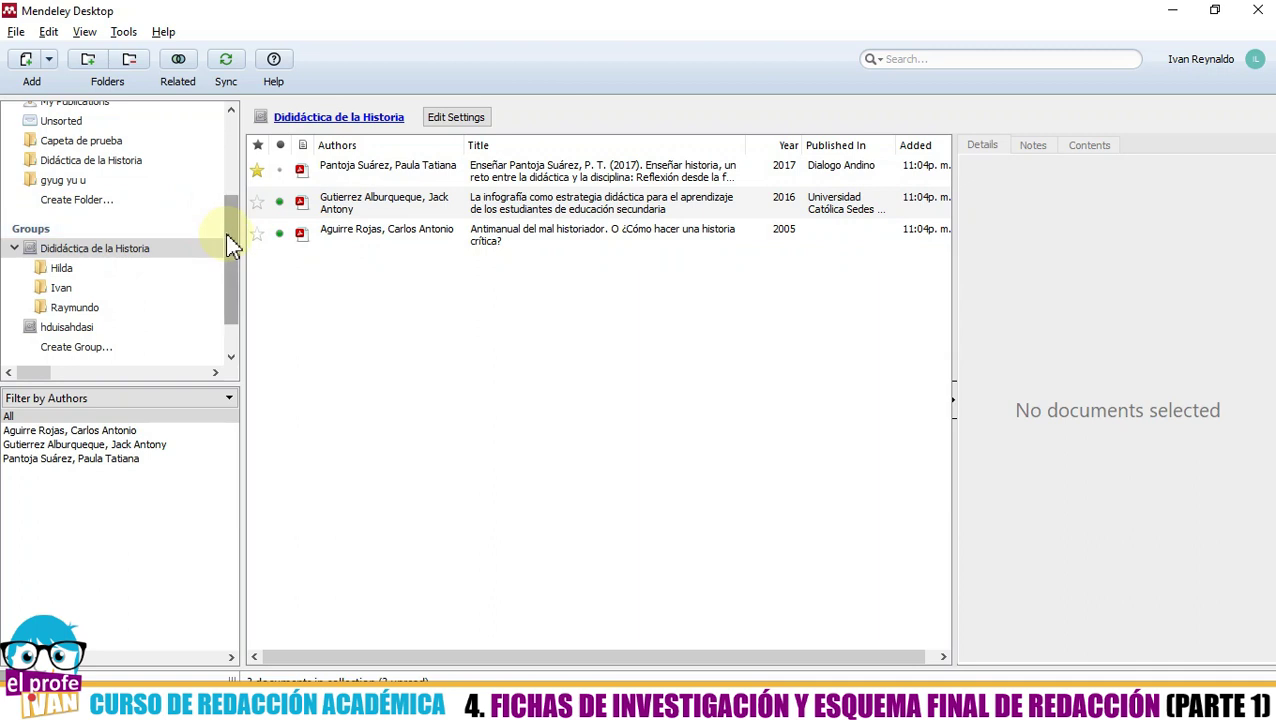
drag(177, 384, 170, 541)
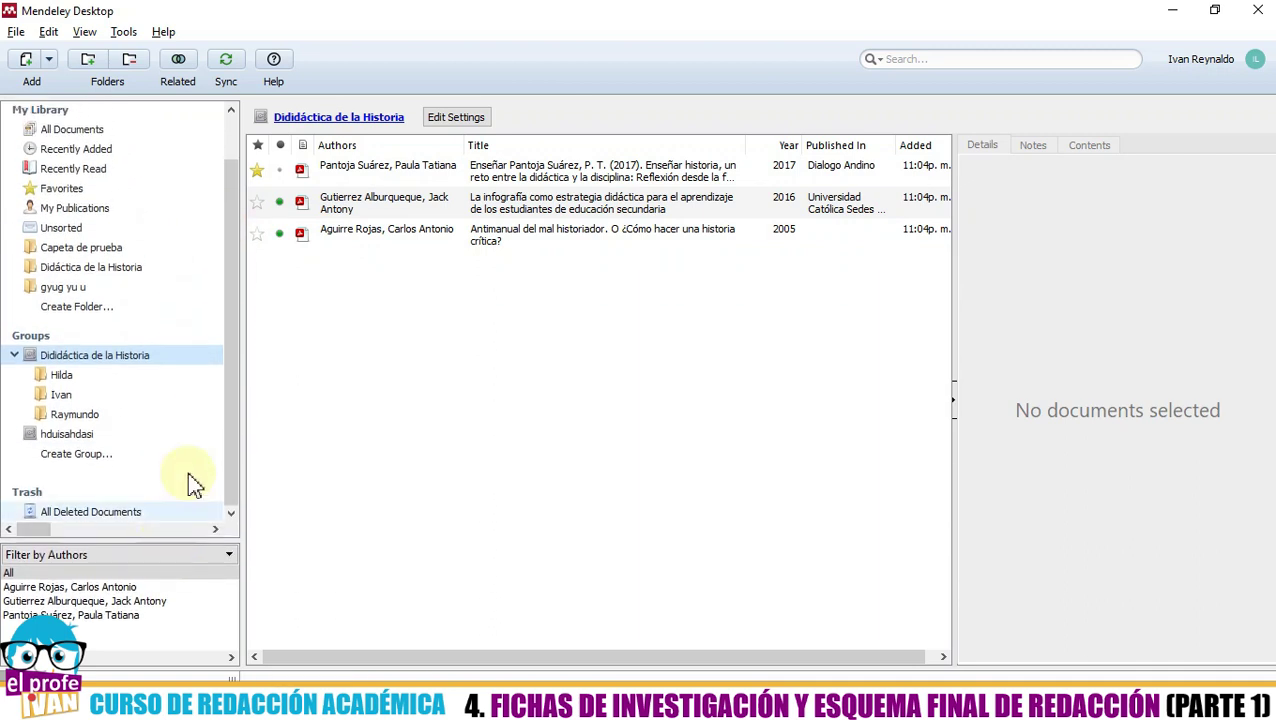
- Drag Memorias de un profesor from All Documents onto the Dididáctica de la Historia group and confirm it's there
click(95, 130)
click(524, 436)
click(397, 170)
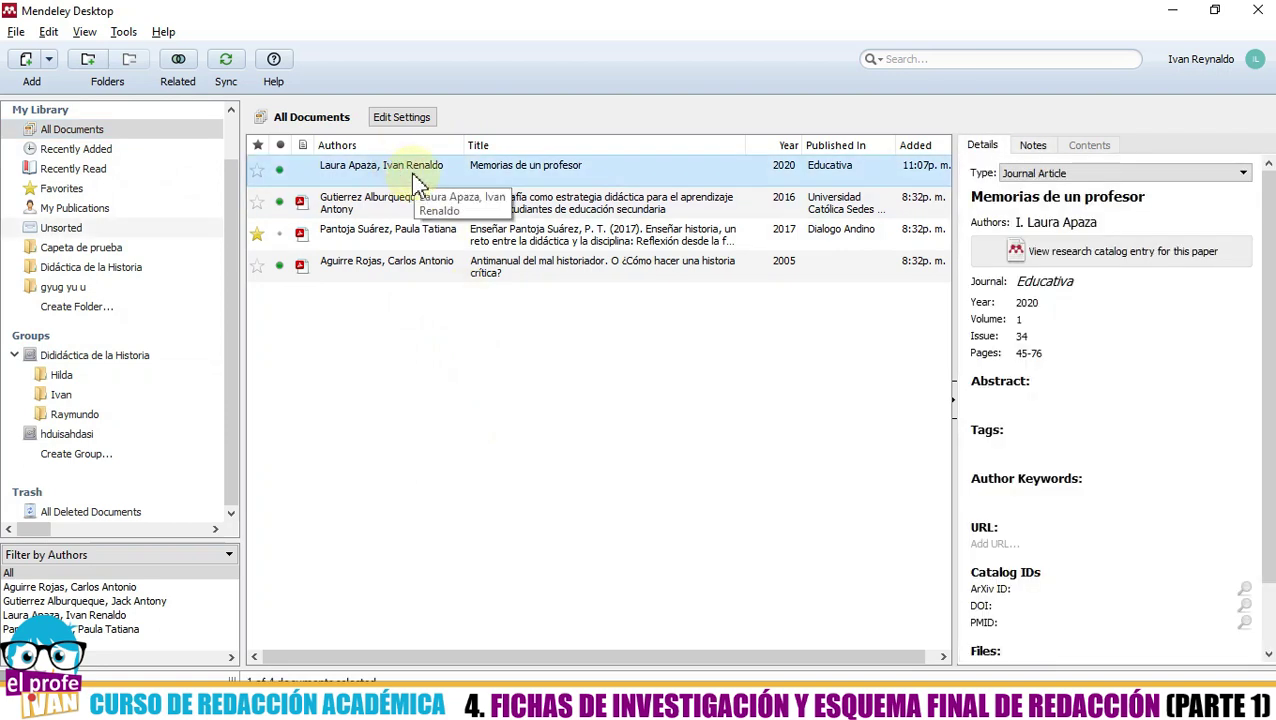
drag(415, 185, 92, 406)
click(92, 406)
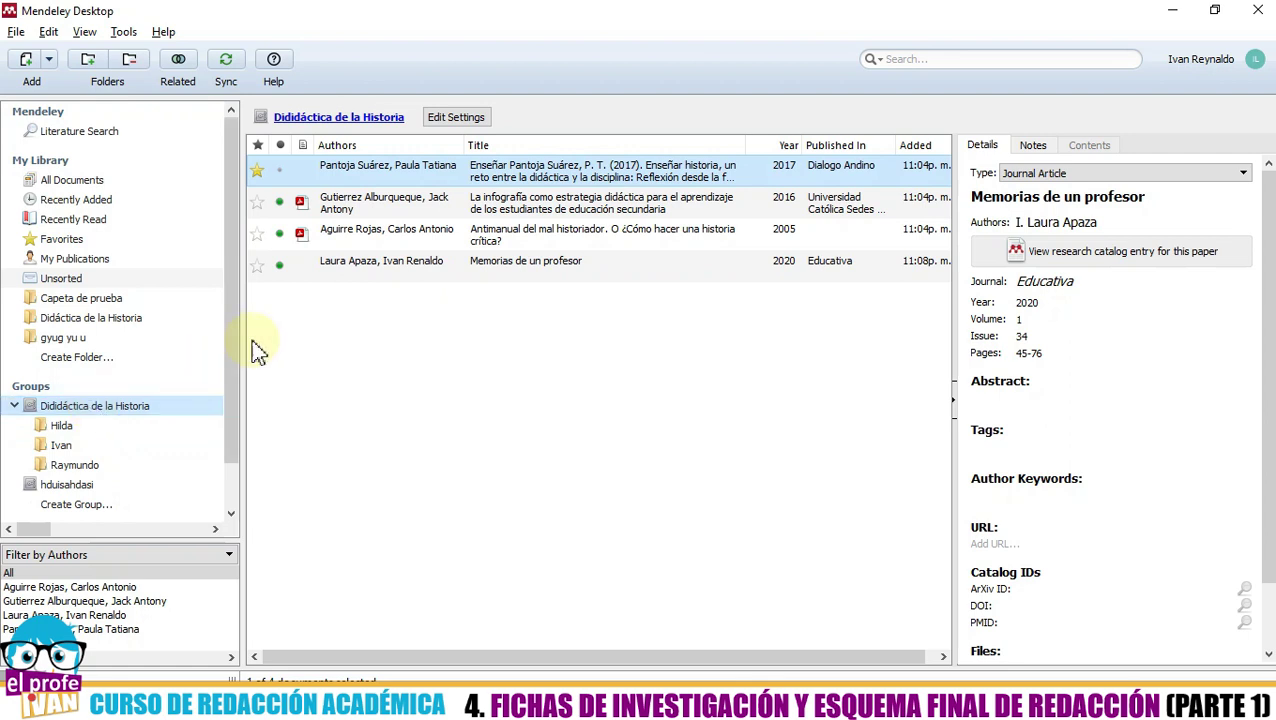
click(427, 392)
click(355, 268)
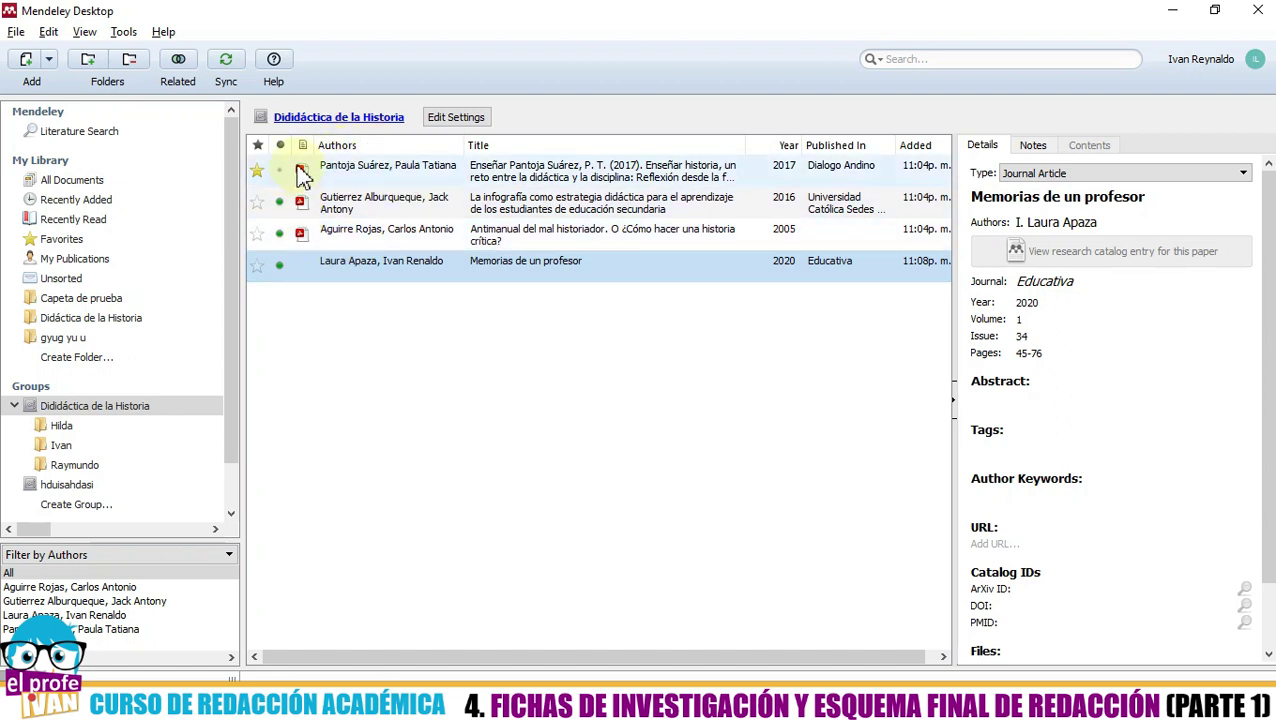
click(368, 302)
click(362, 268)
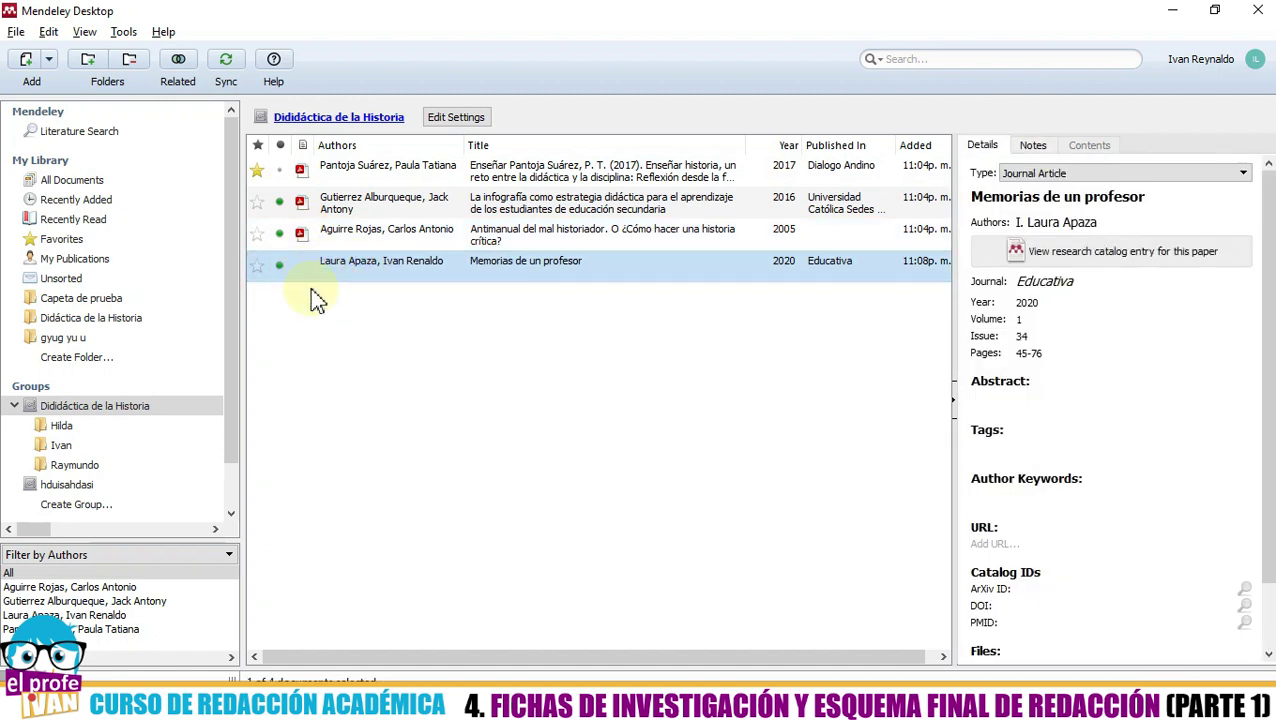
click(341, 312)
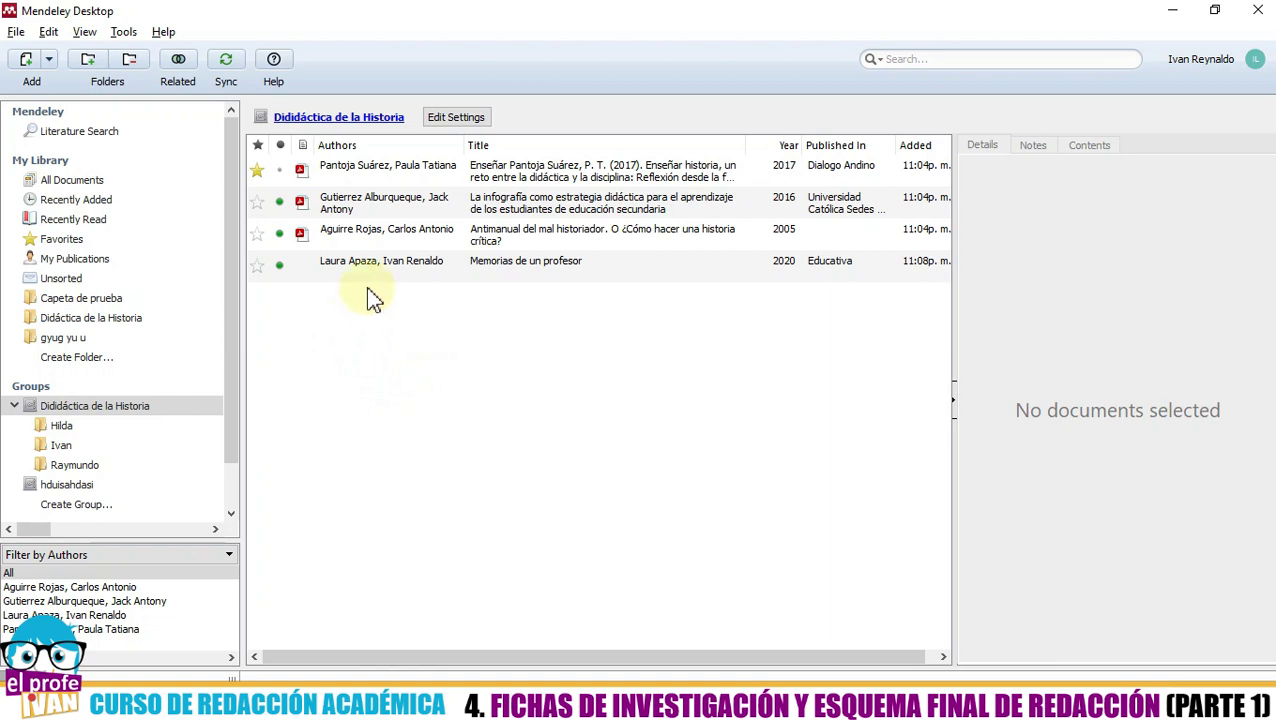
click(379, 277)
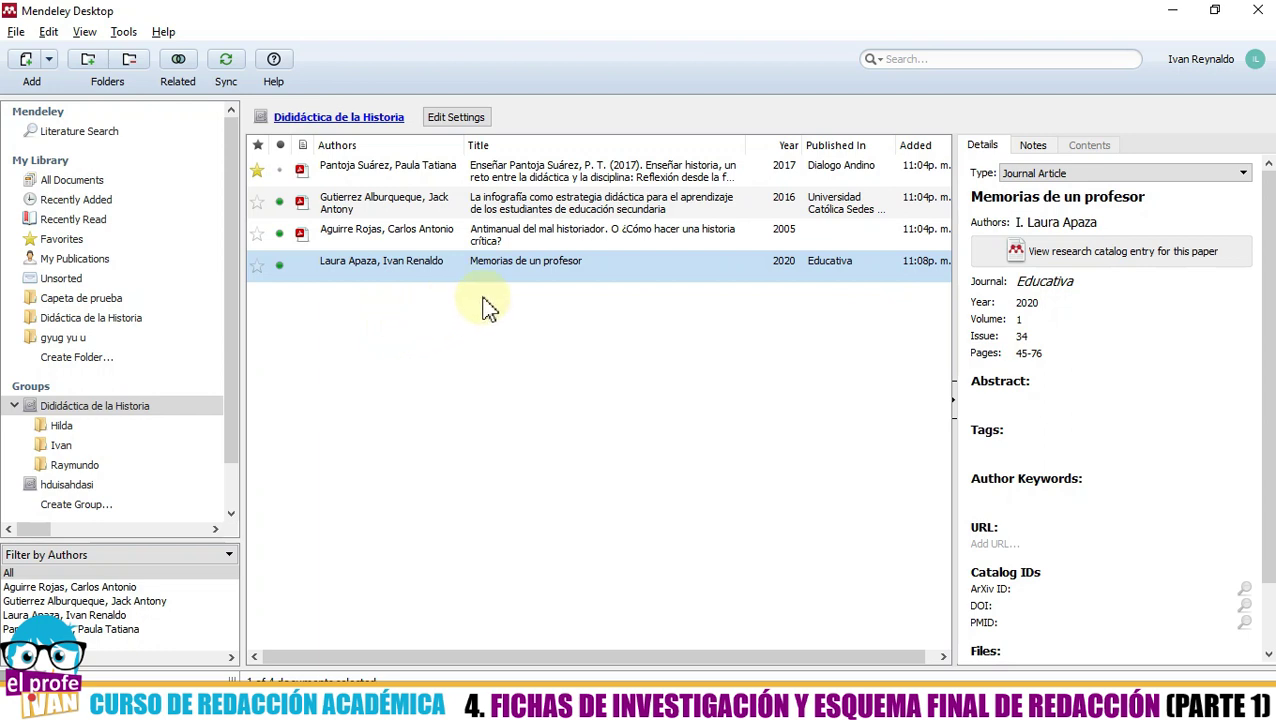
- Write the first general note: 'La historia tiene problemas contextuales para su enseñanza' with page 90
click(1033, 146)
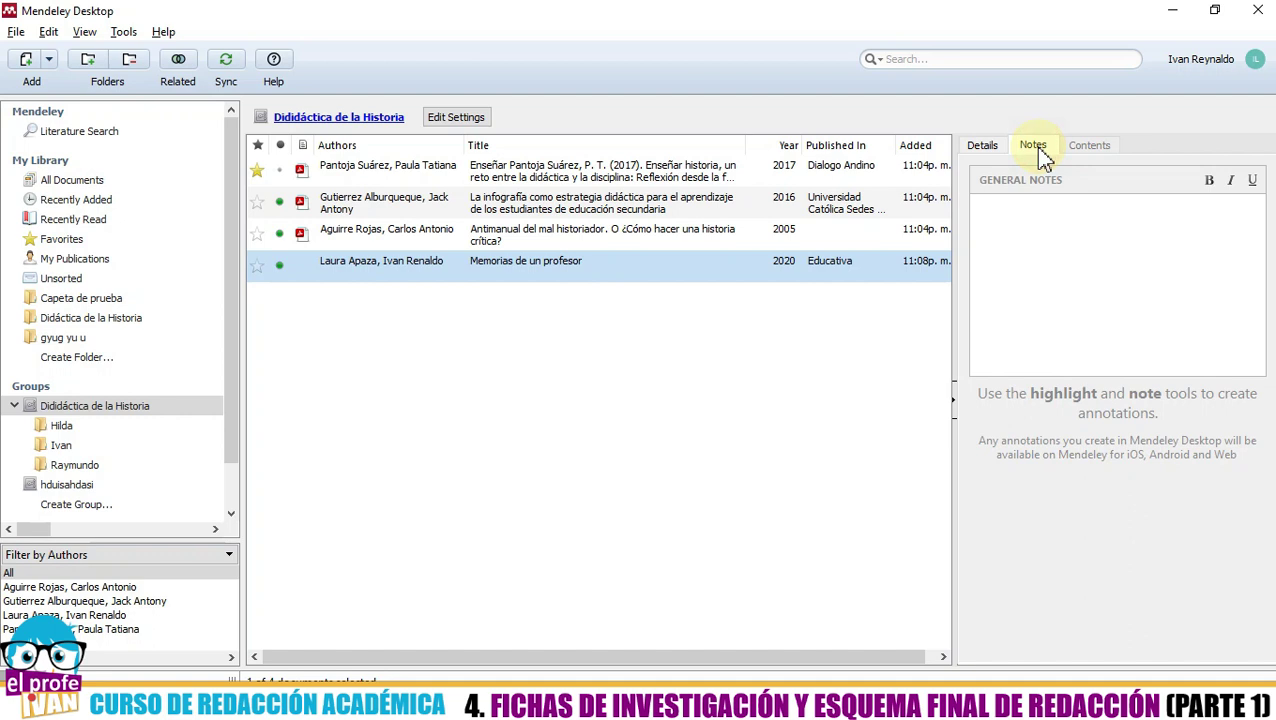
click(1033, 203)
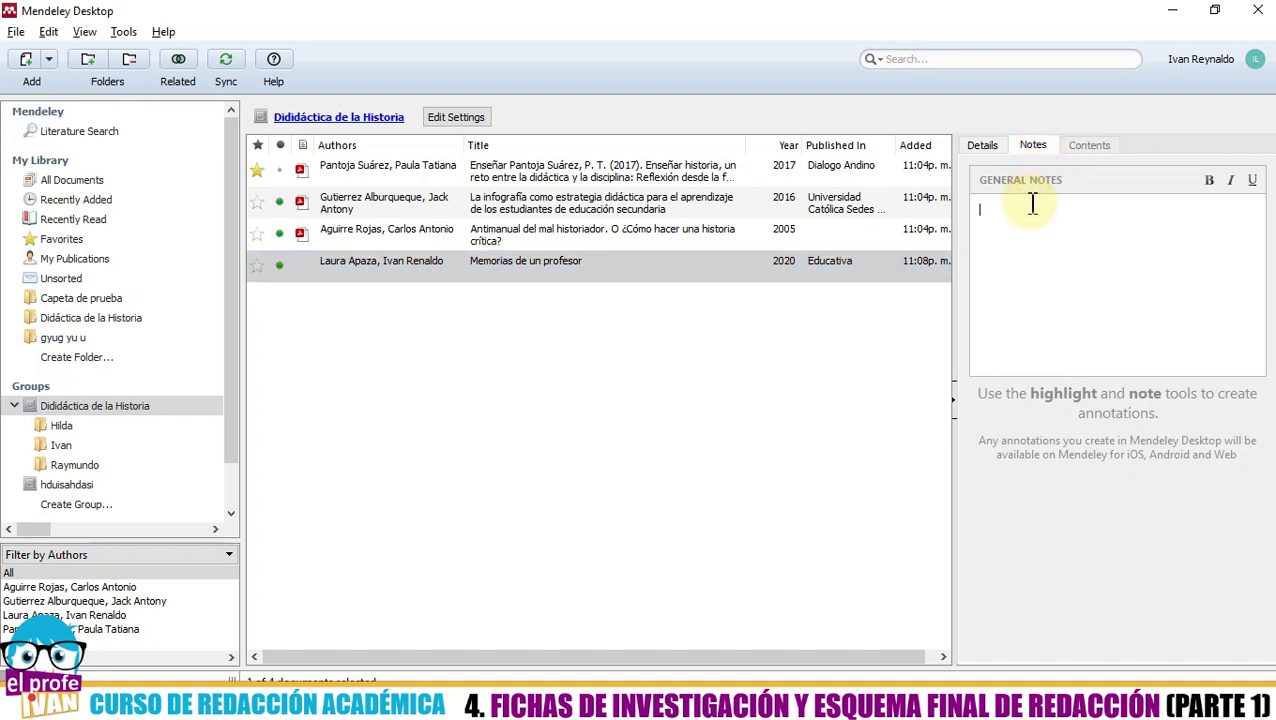
text('La historia e)
text(s)
key(BackSpace)
key(BackSpace)
key(BackSpace)
text(tiene problemas contextuale)
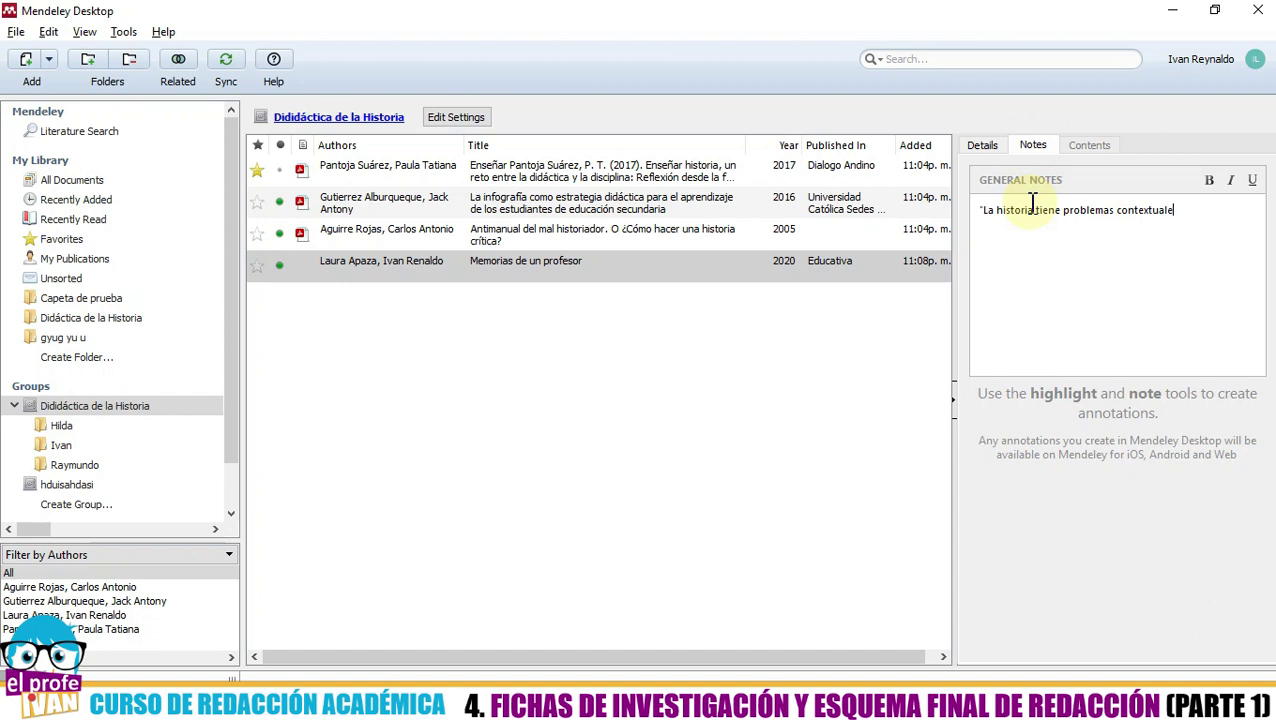
text(s para su enseñanza" ())
key(BackSpace)
key(BackSpace)
text(90)
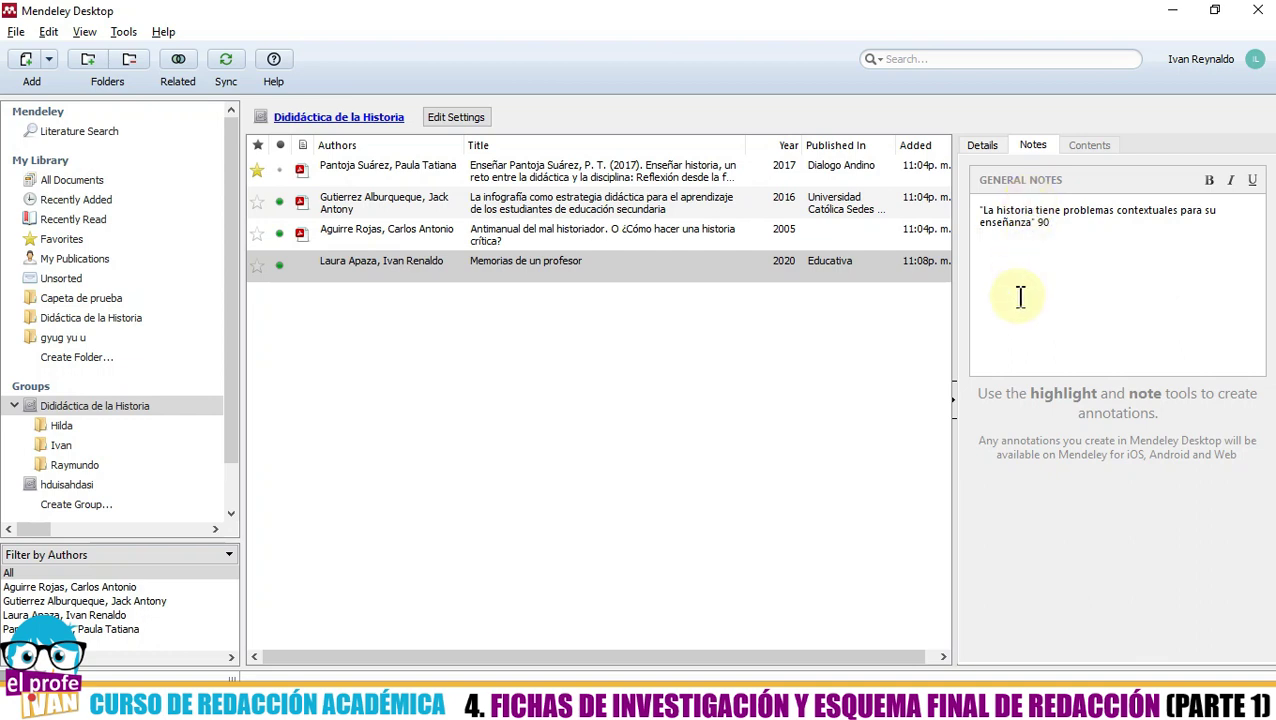
- Add a second note line 'La historia desde siempre ha sido politizada. 100'
key(Return)
key(BackSpace)
text(La historia desde siempre ha sido)
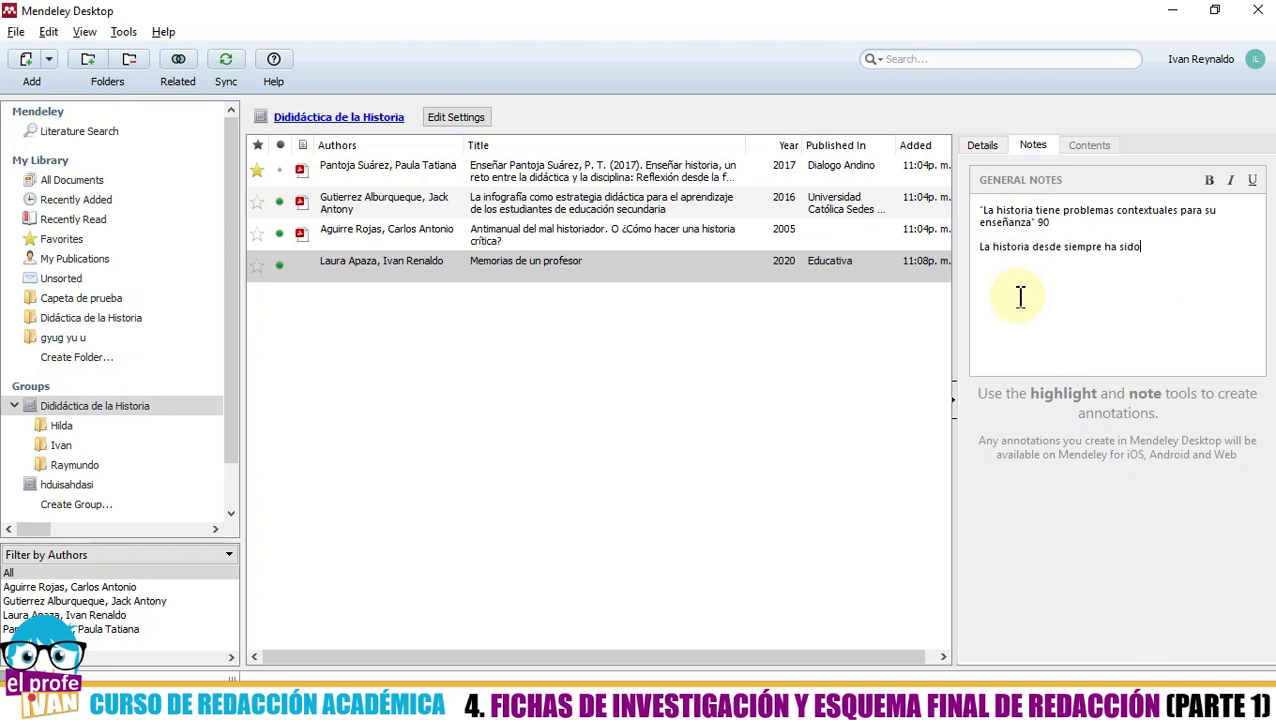
text( politizada. 100)
key(Return)
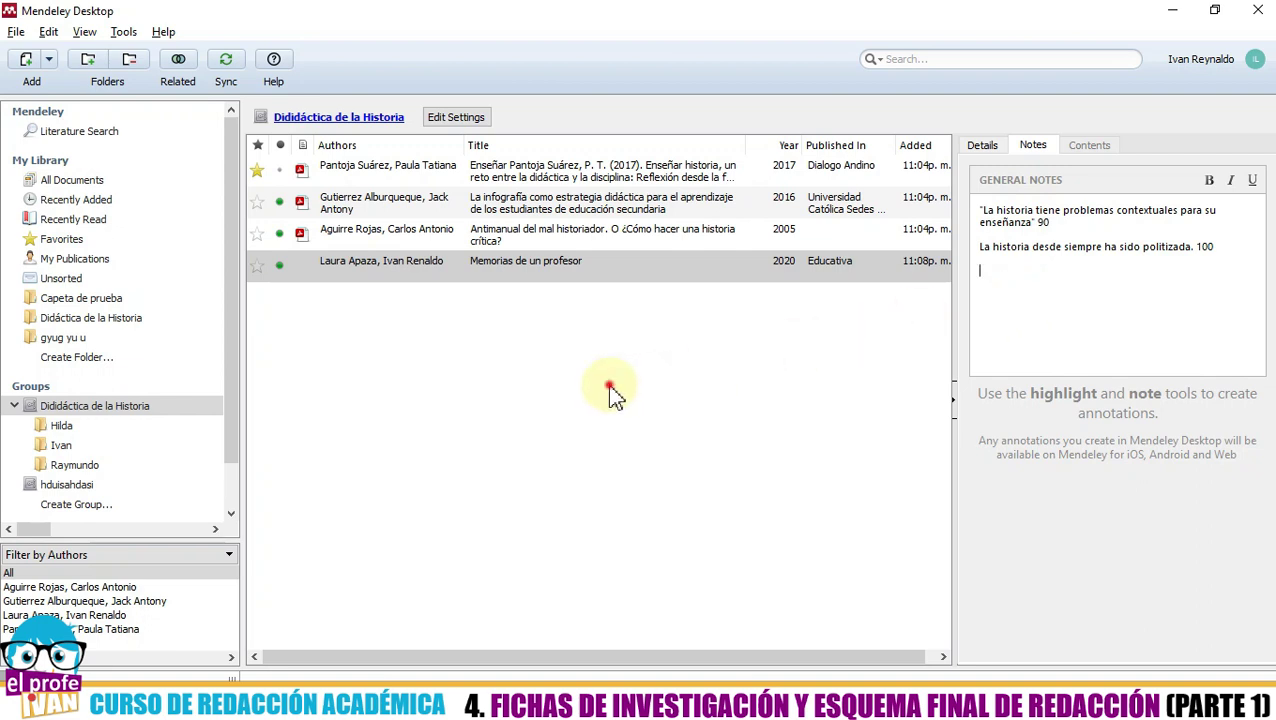
click(611, 390)
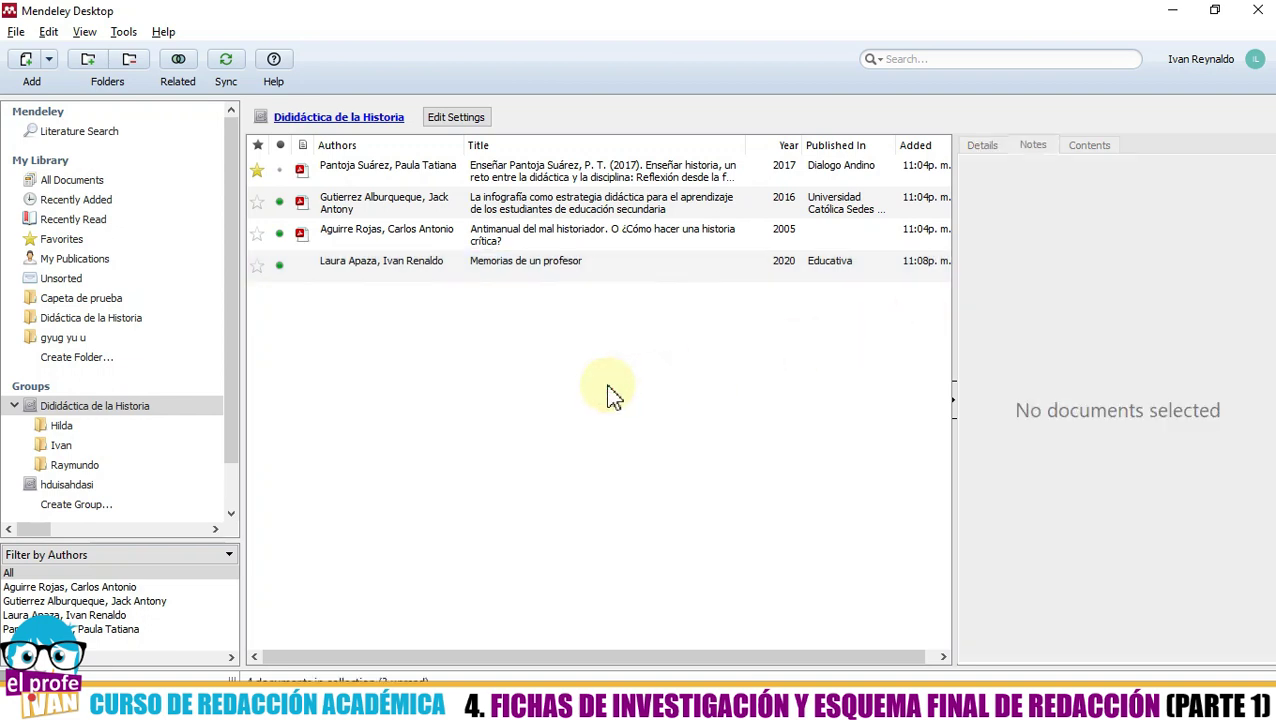
- Check the Memorias note, then review the Enseñar historia paper's private annotations
click(390, 265)
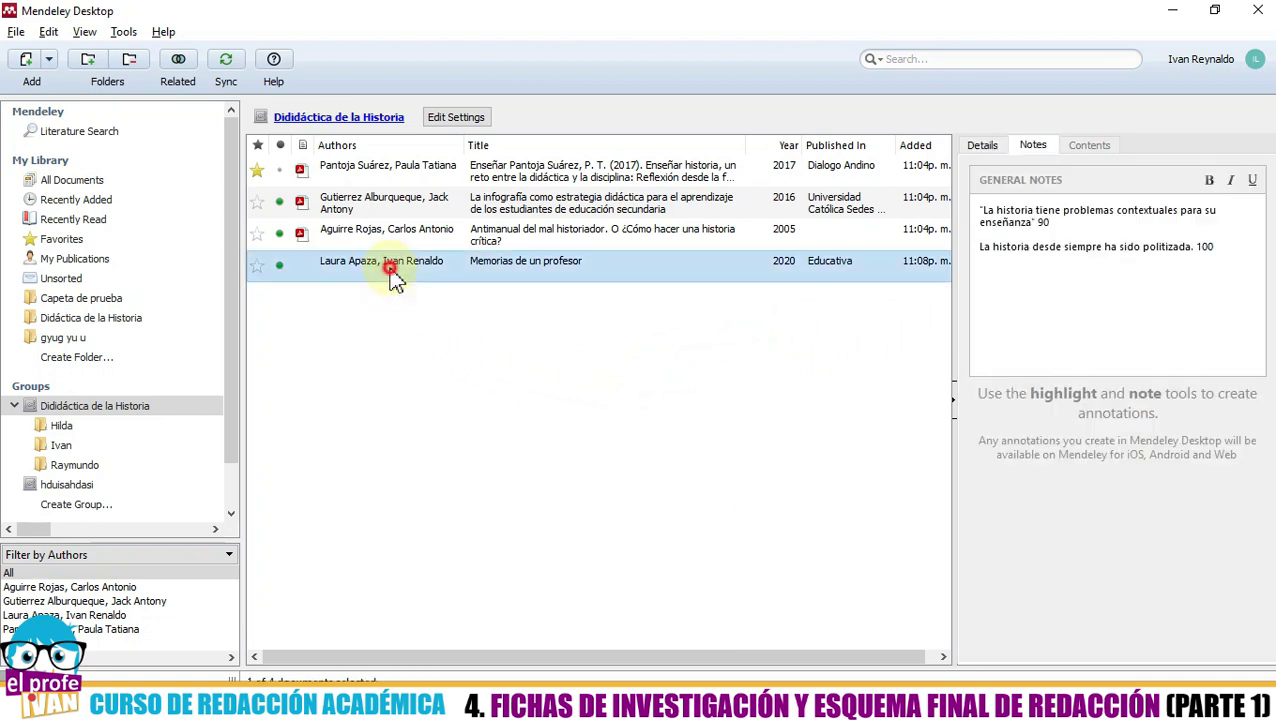
drag(982, 210, 1219, 251)
click(820, 407)
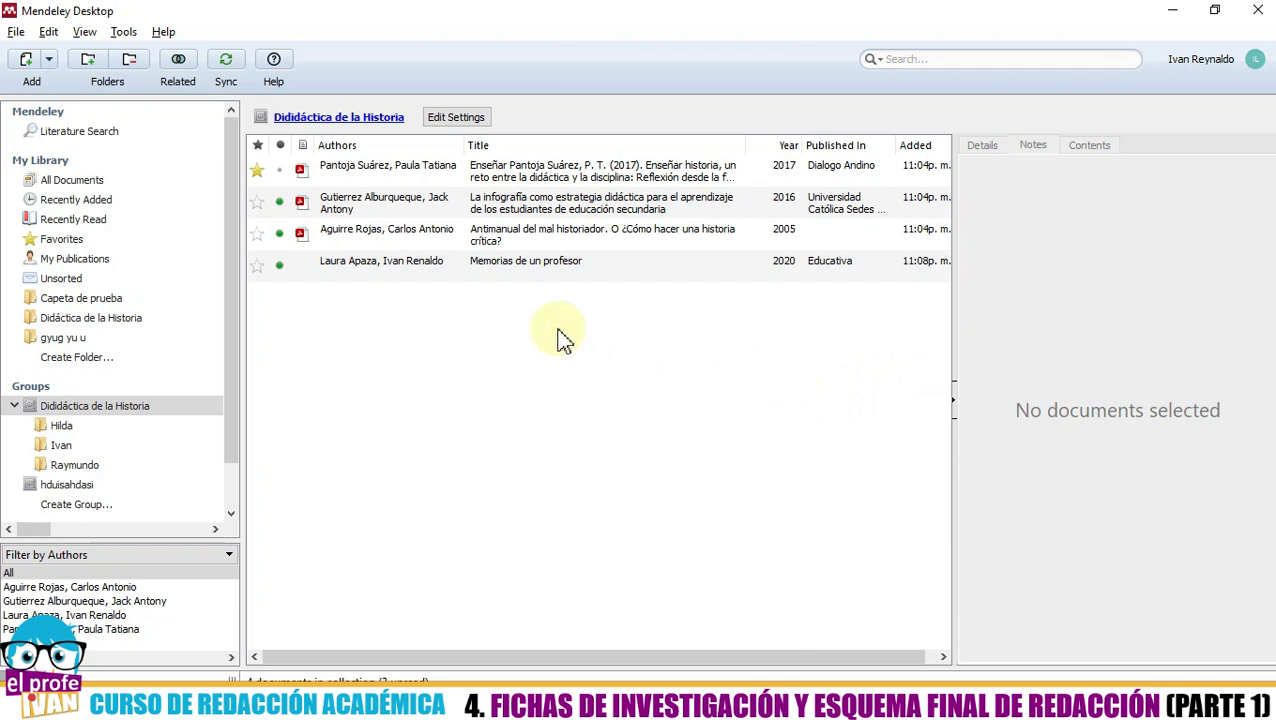
click(484, 187)
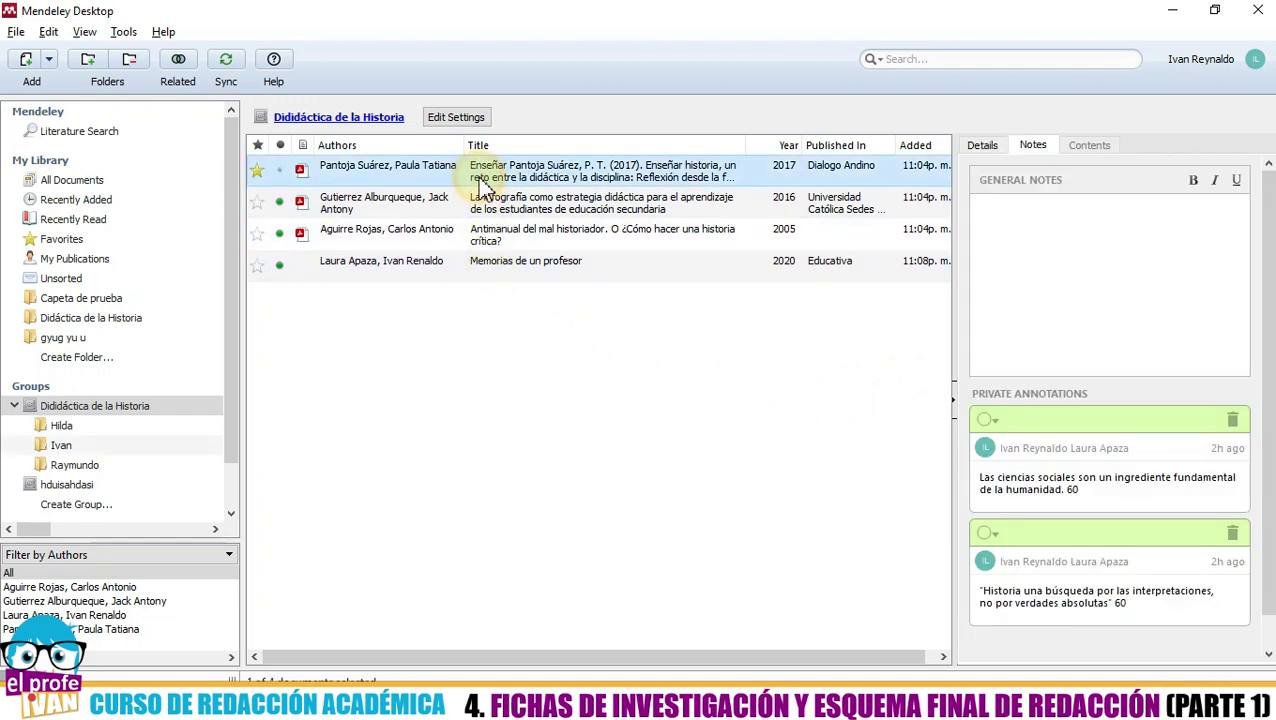
scroll(1080, 355, down, 1)
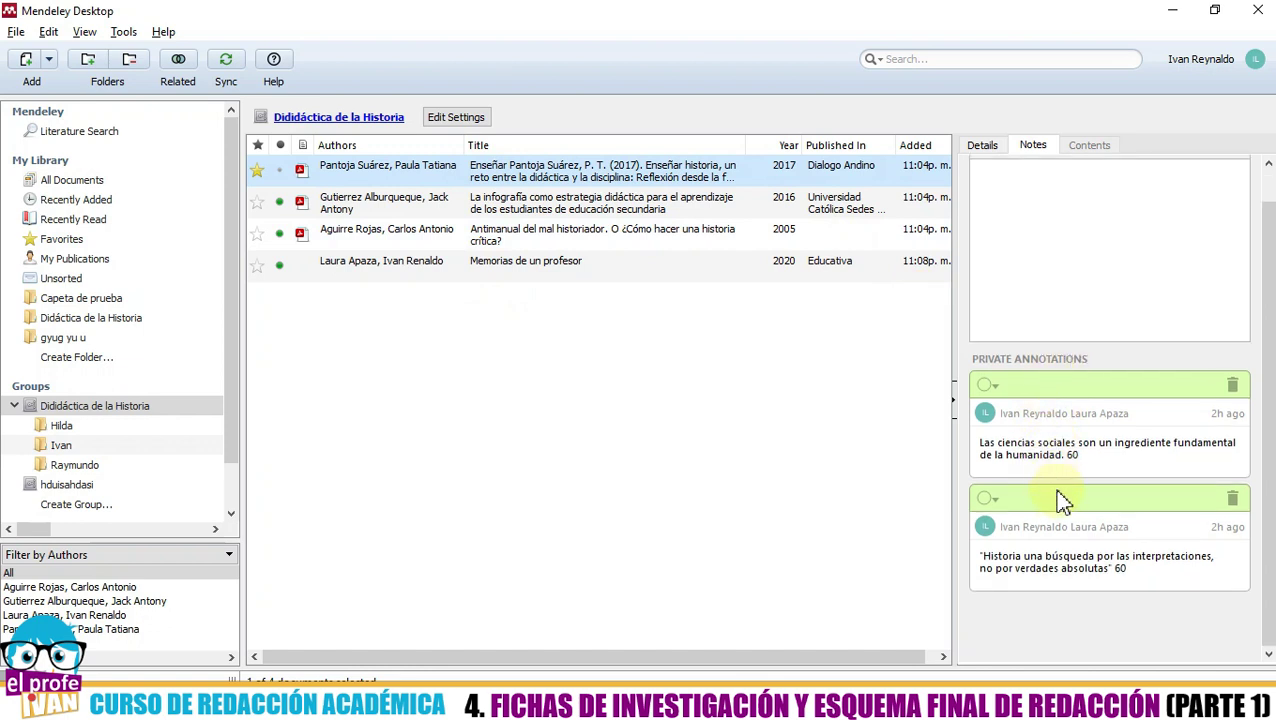
click(1039, 442)
click(1082, 527)
click(1080, 423)
click(1072, 458)
click(1070, 566)
click(1062, 433)
click(1062, 521)
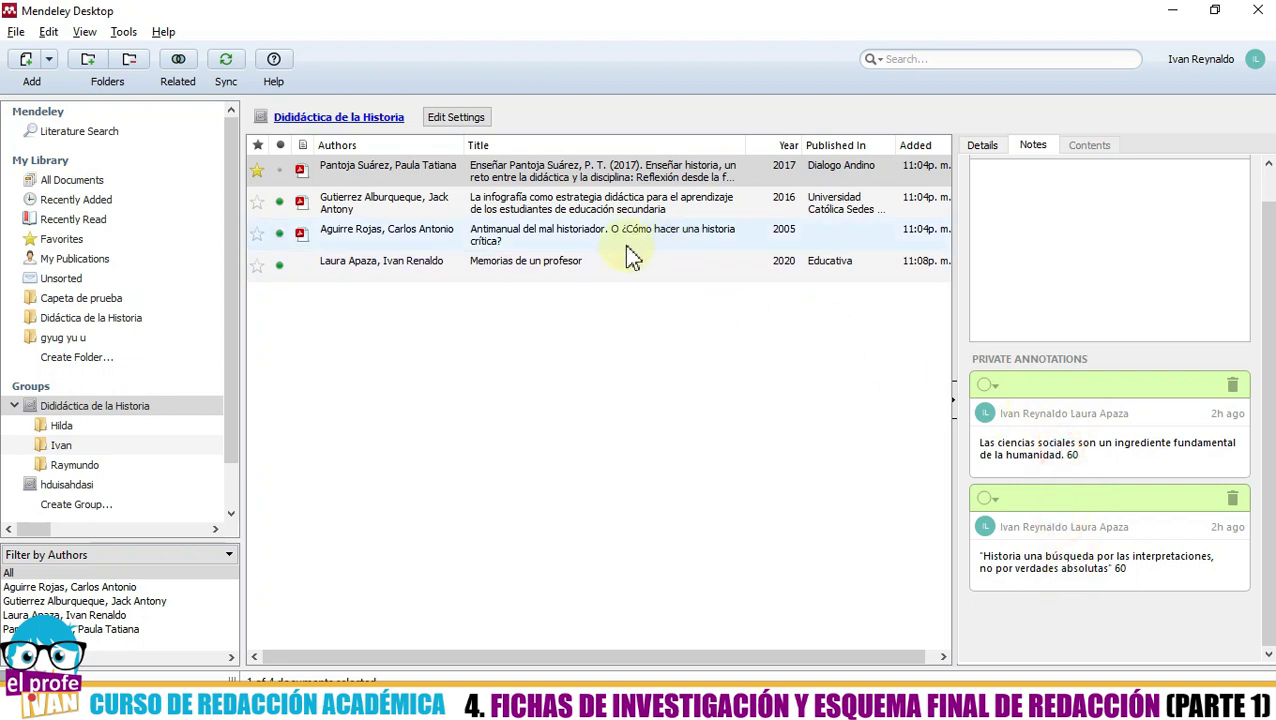
- Add the closing quotation mark before 90 in the first note and return to the entry's Details
click(592, 262)
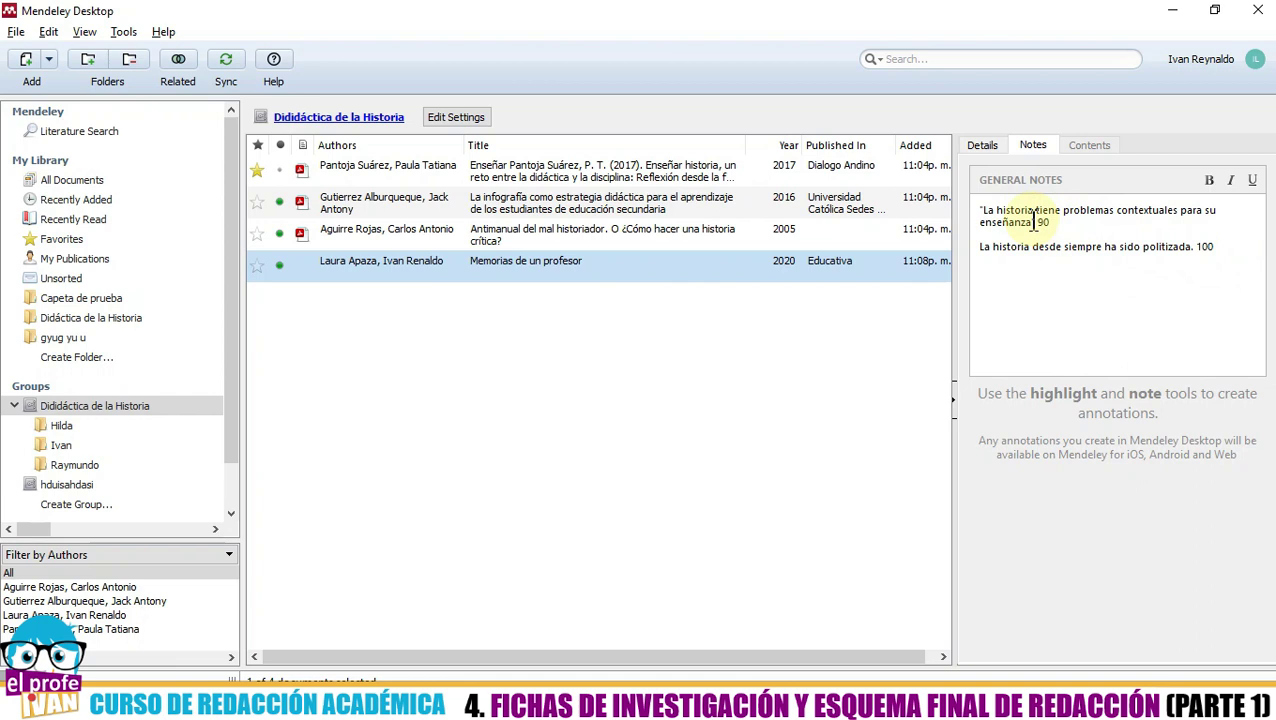
text(")
drag(1222, 248, 968, 212)
click(550, 410)
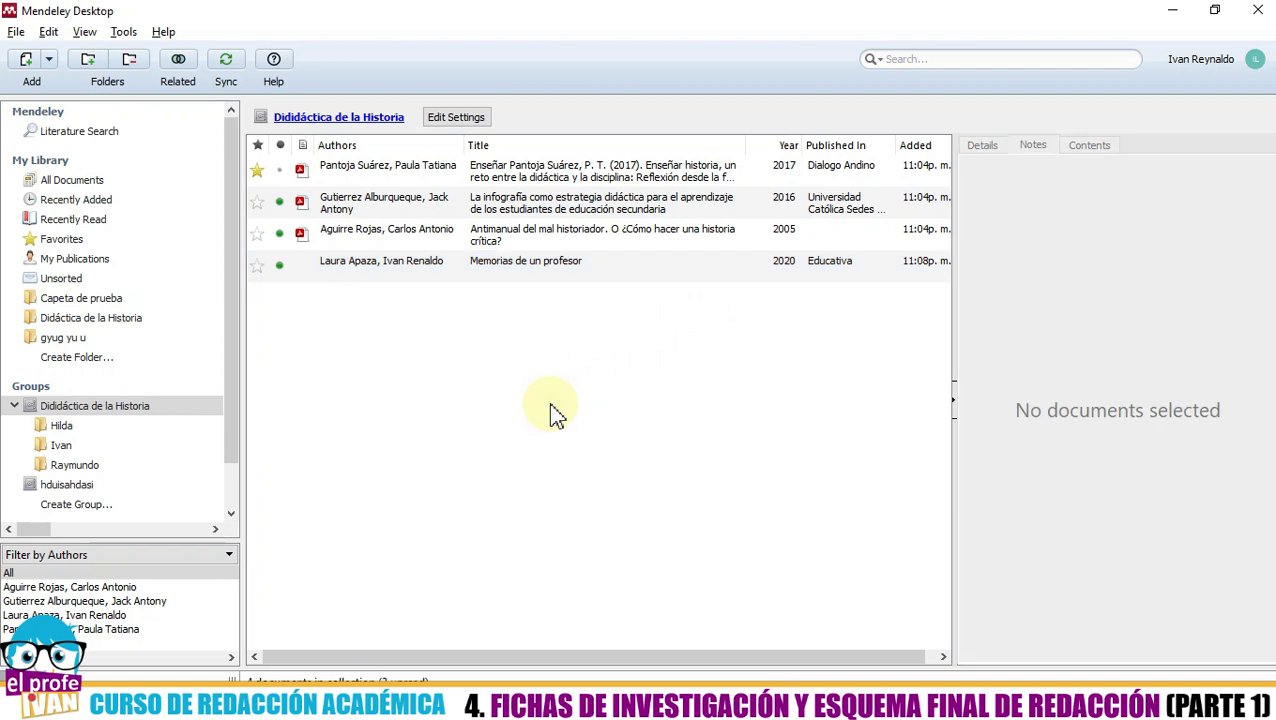
click(530, 271)
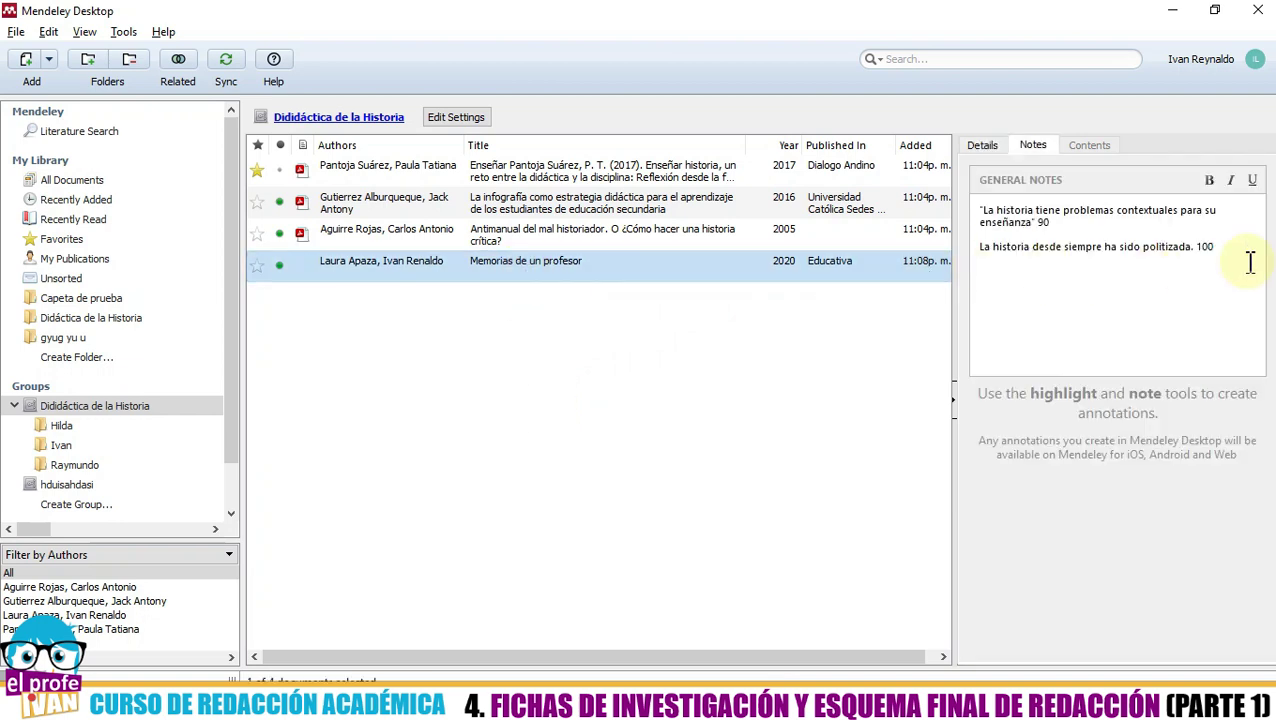
click(983, 147)
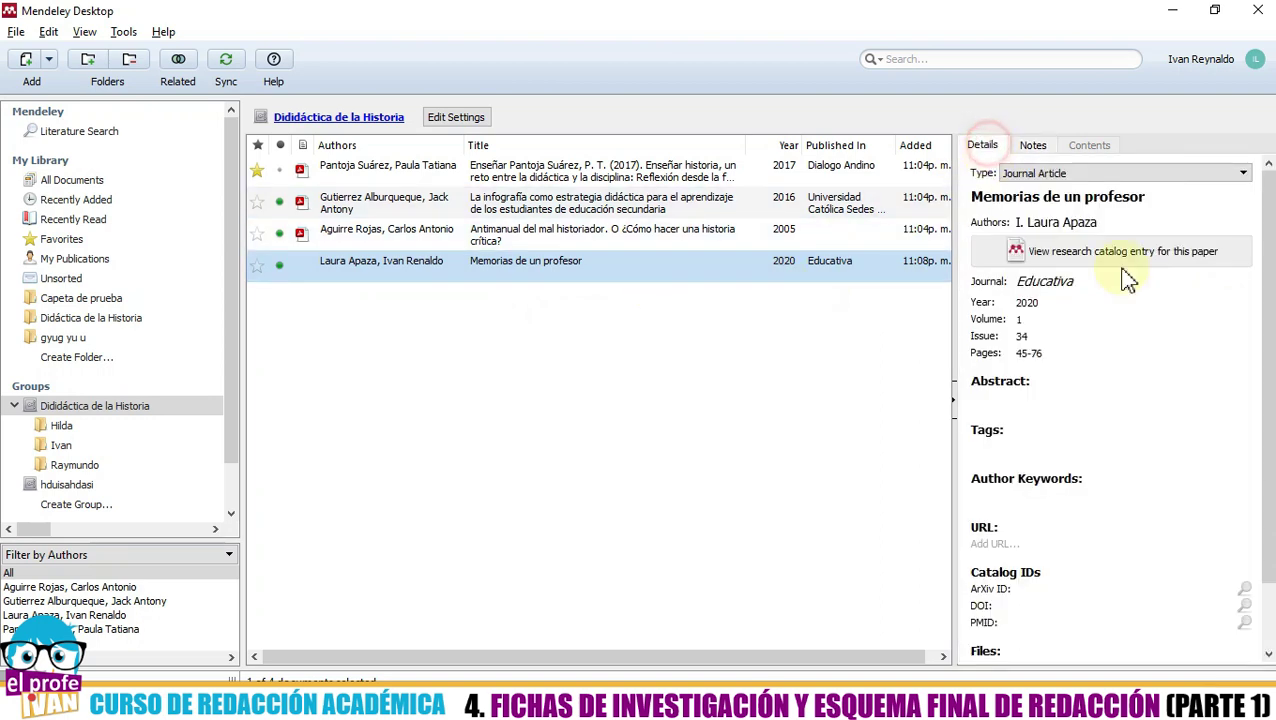
click(680, 345)
click(336, 262)
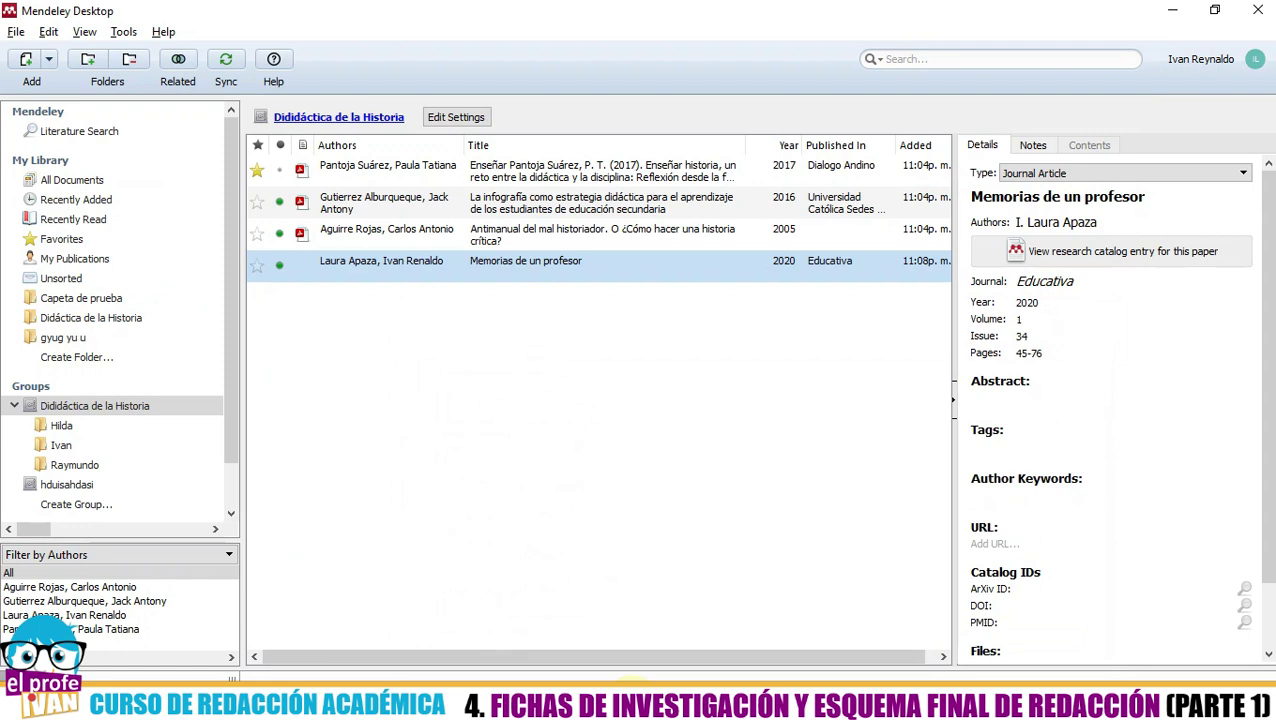
click(746, 493)
click(378, 353)
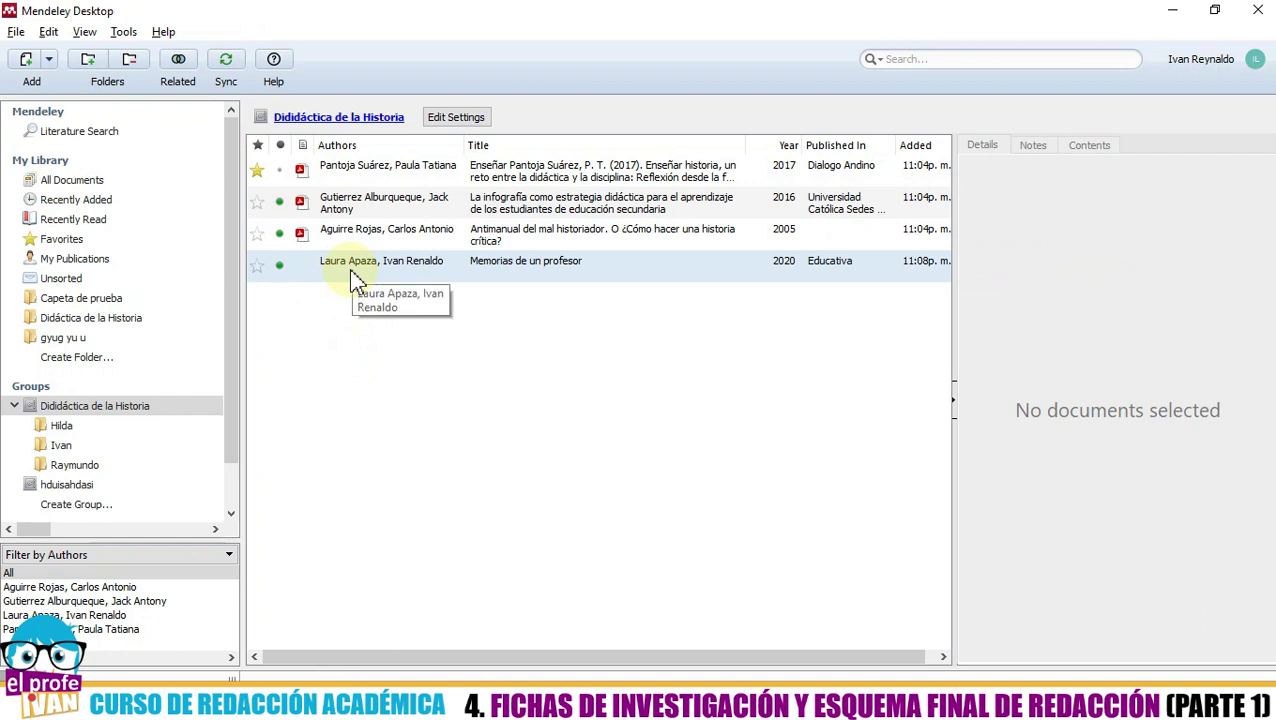
click(327, 331)
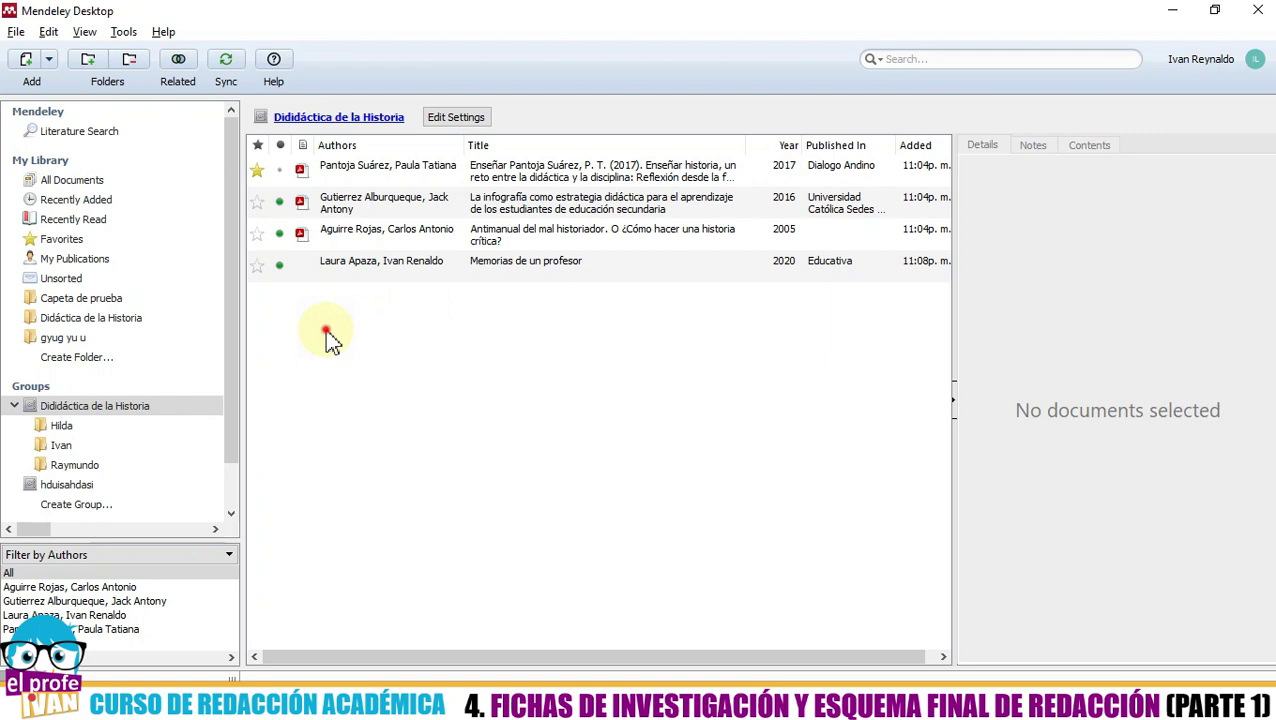